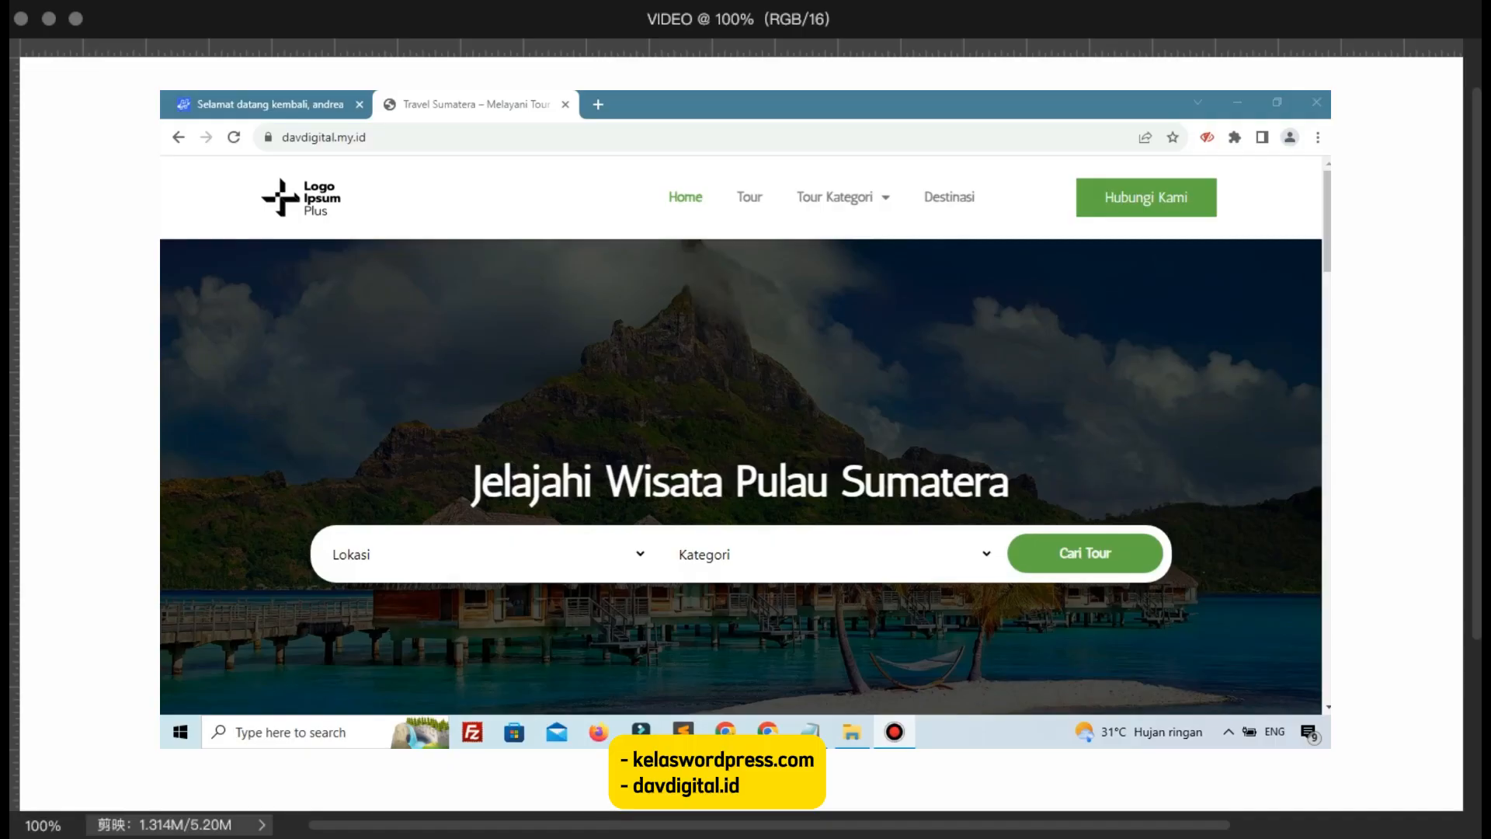
left_click(893, 343)
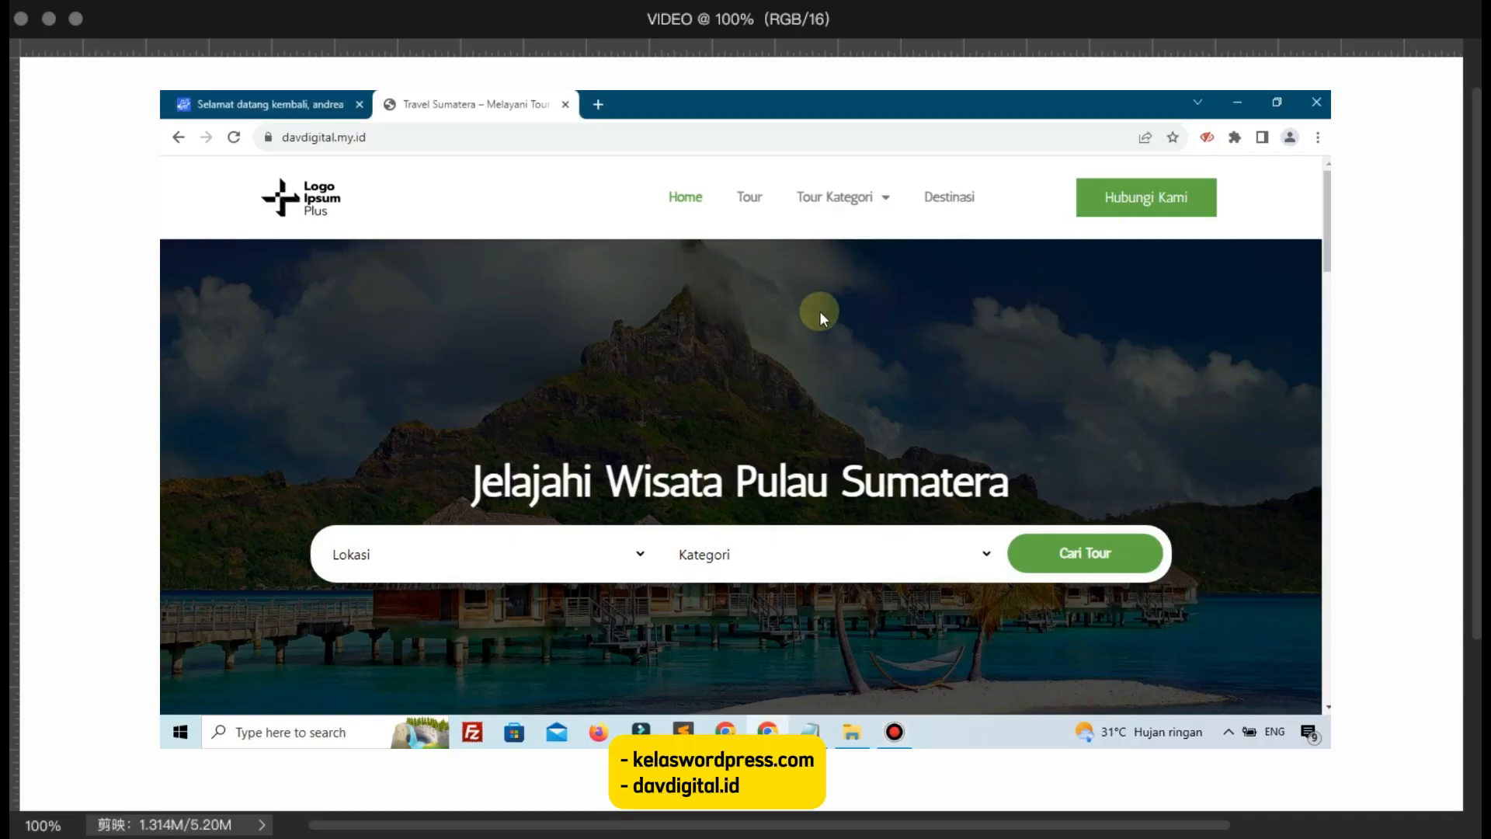
left_click(540, 148)
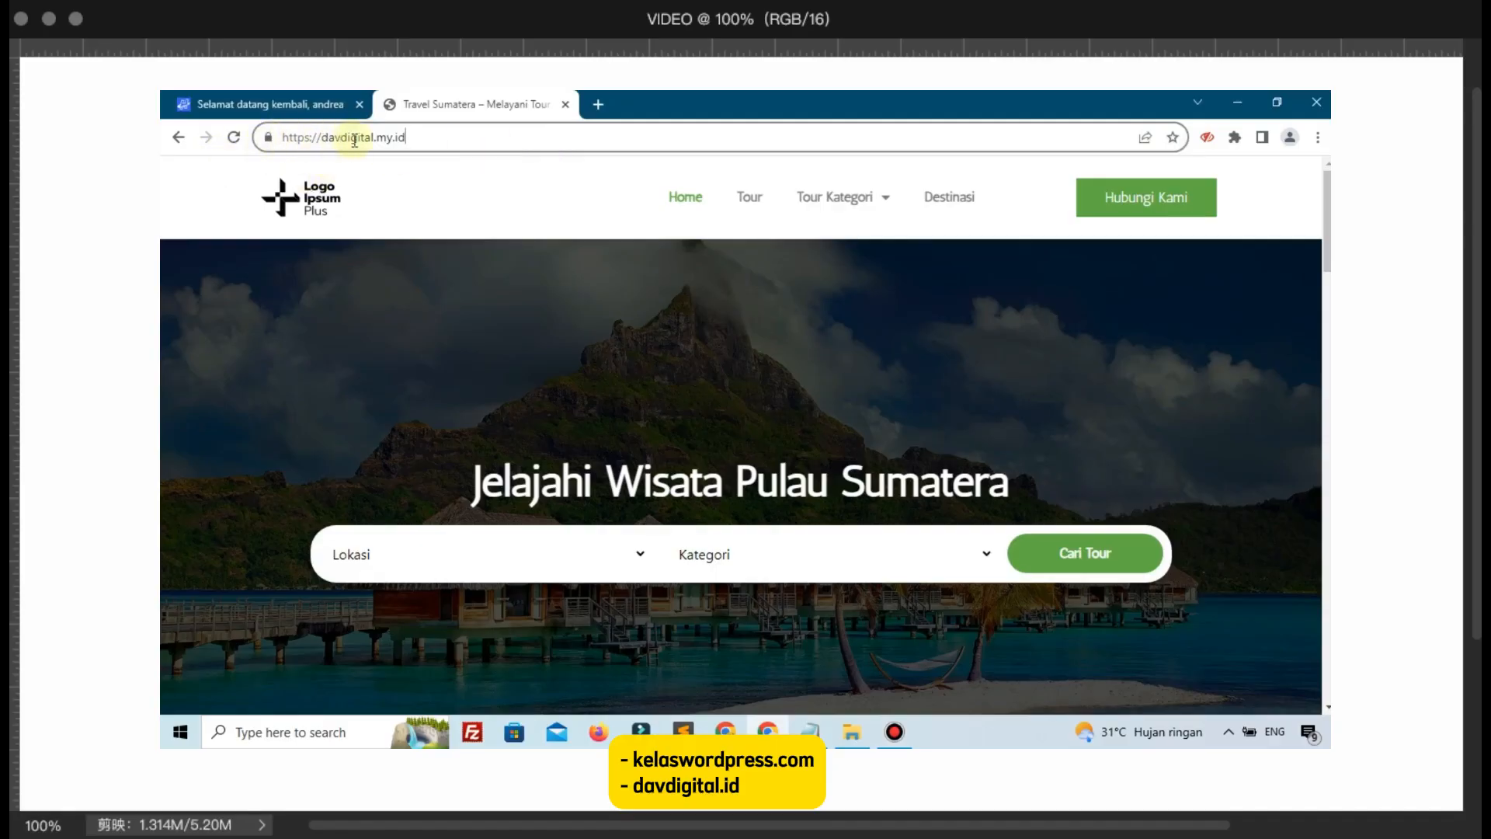
left_click(479, 300)
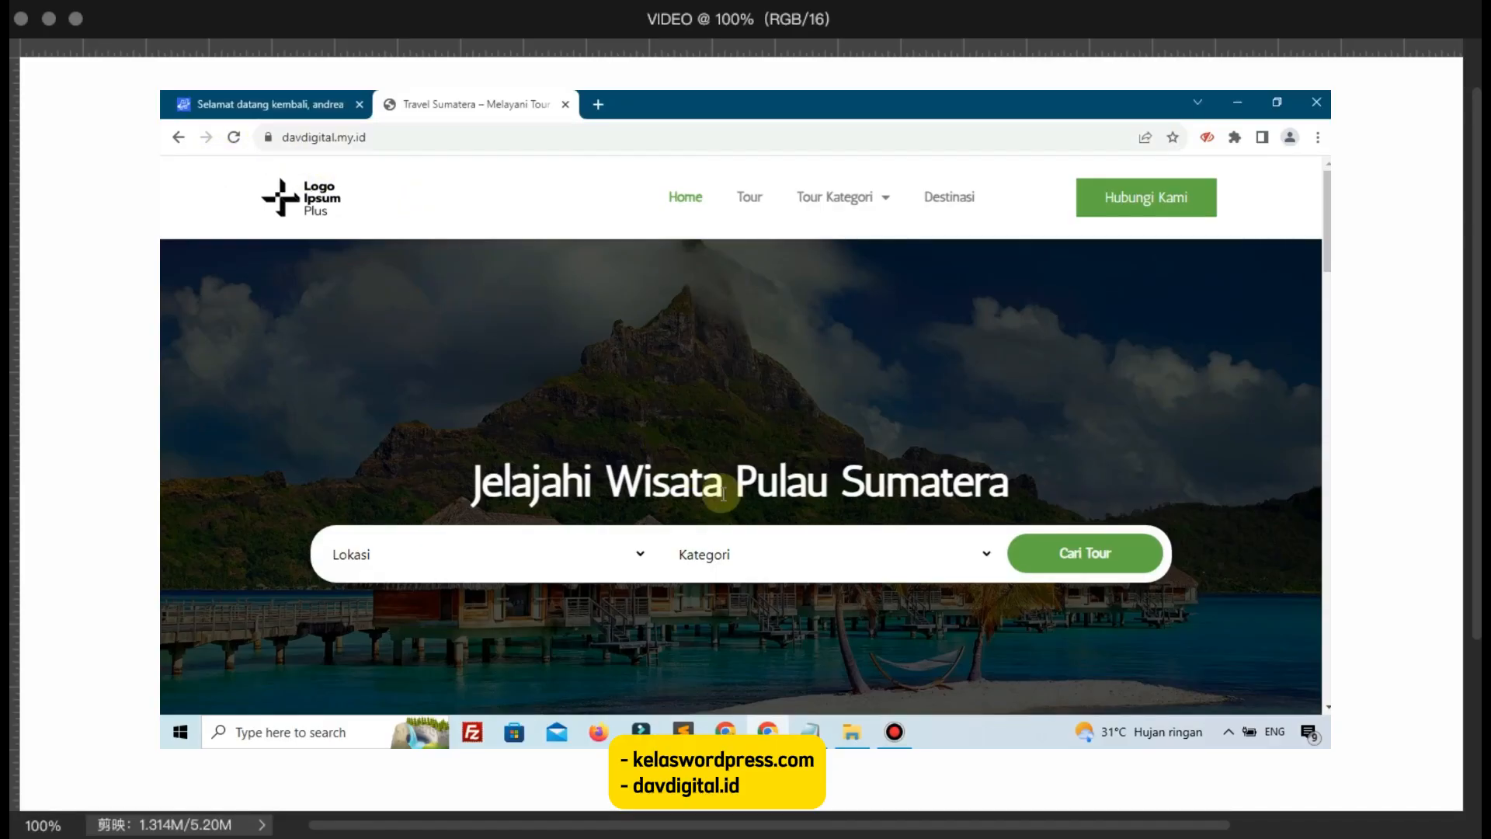
scroll(753, 357, "down", 5)
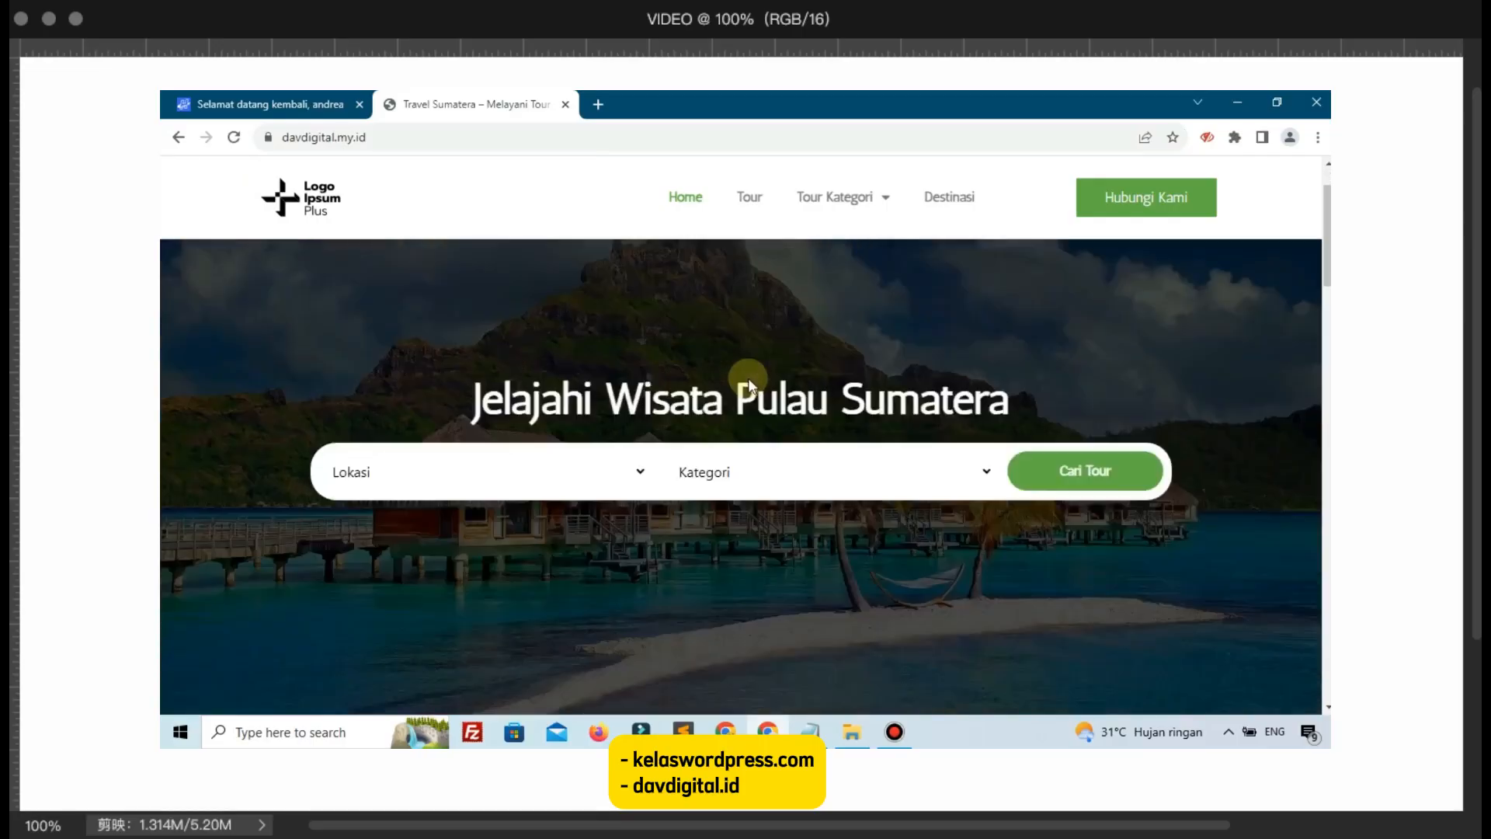
scroll(784, 593, "up", 5)
Step: Review the five-point project outline in Notepad, from CPT and Listing Tour through the booking form, tour detail and booking test
left_click(808, 734)
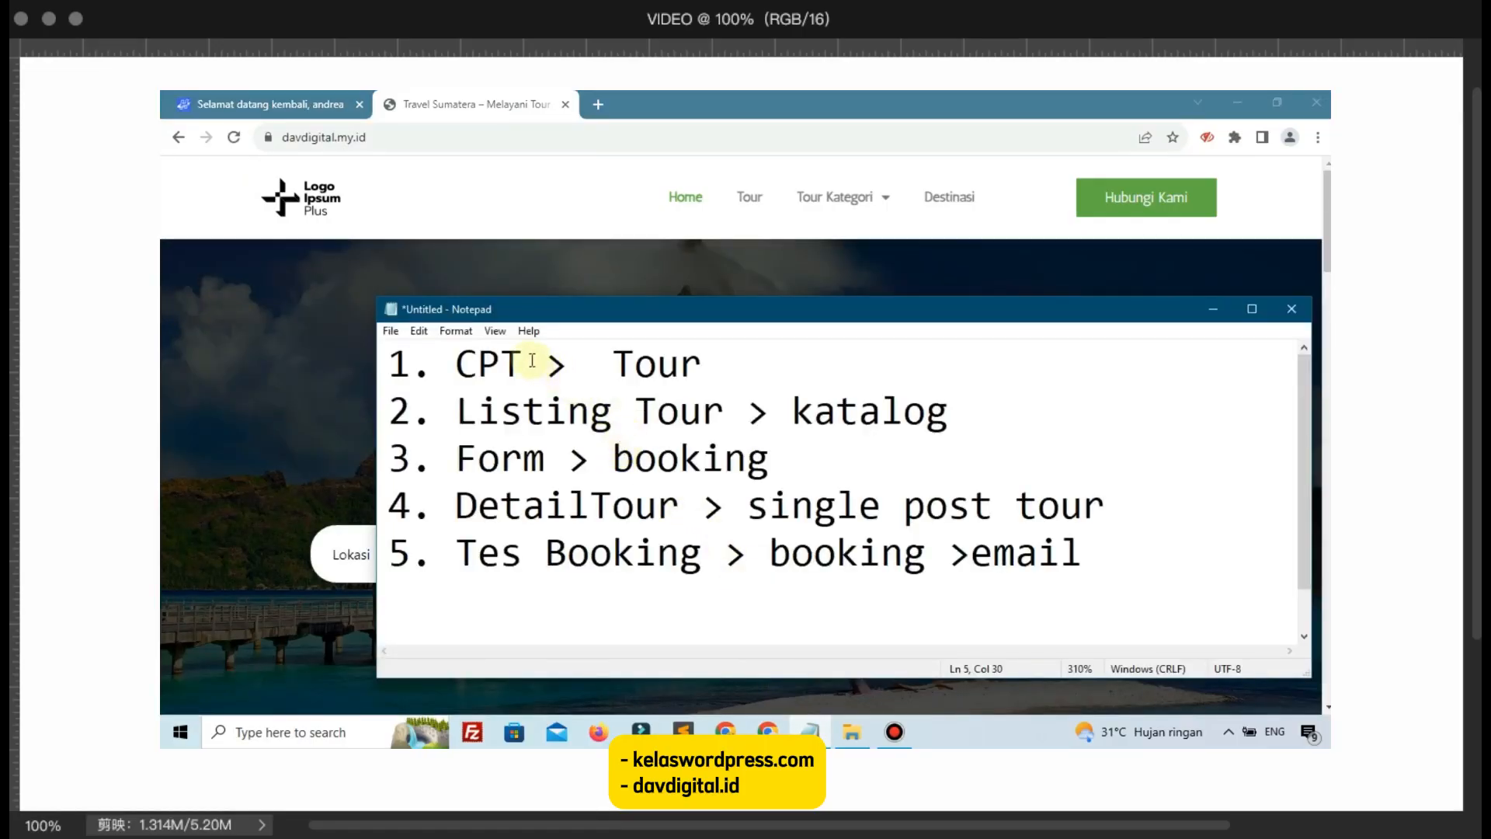
left_click_drag(525, 364, 459, 363)
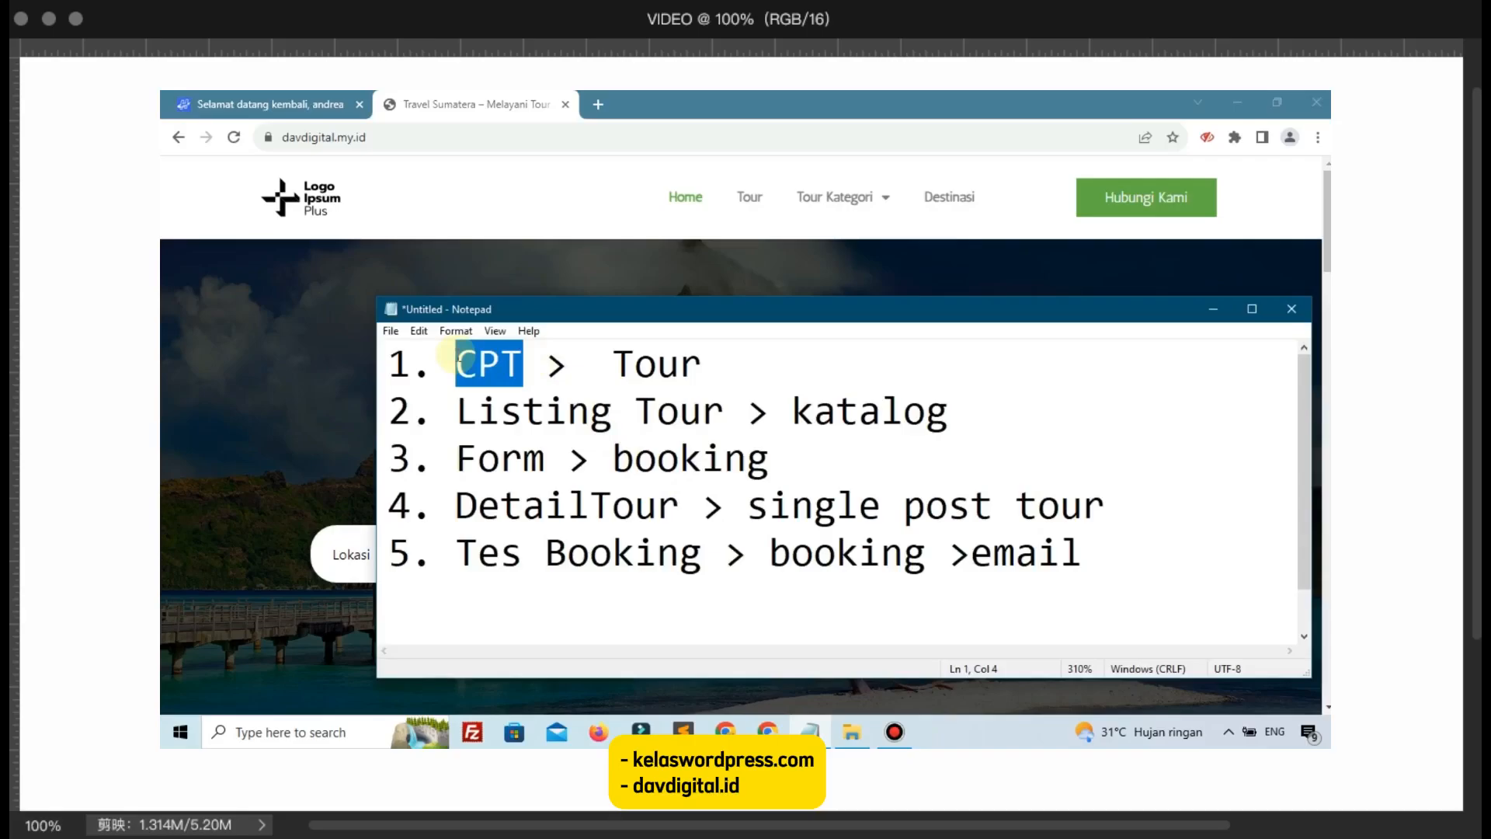
left_click(570, 414)
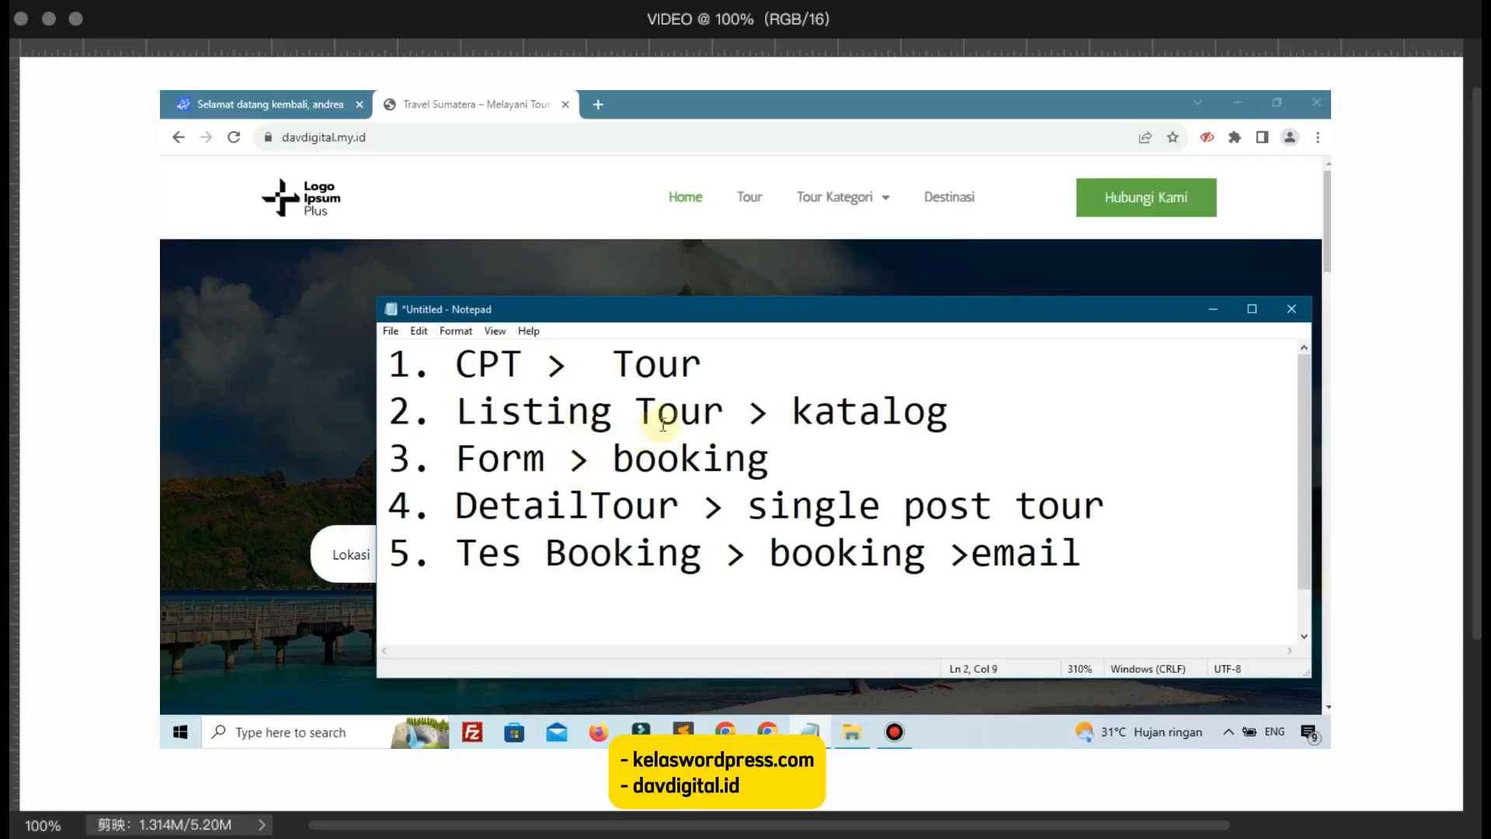
left_click_drag(748, 412, 541, 414)
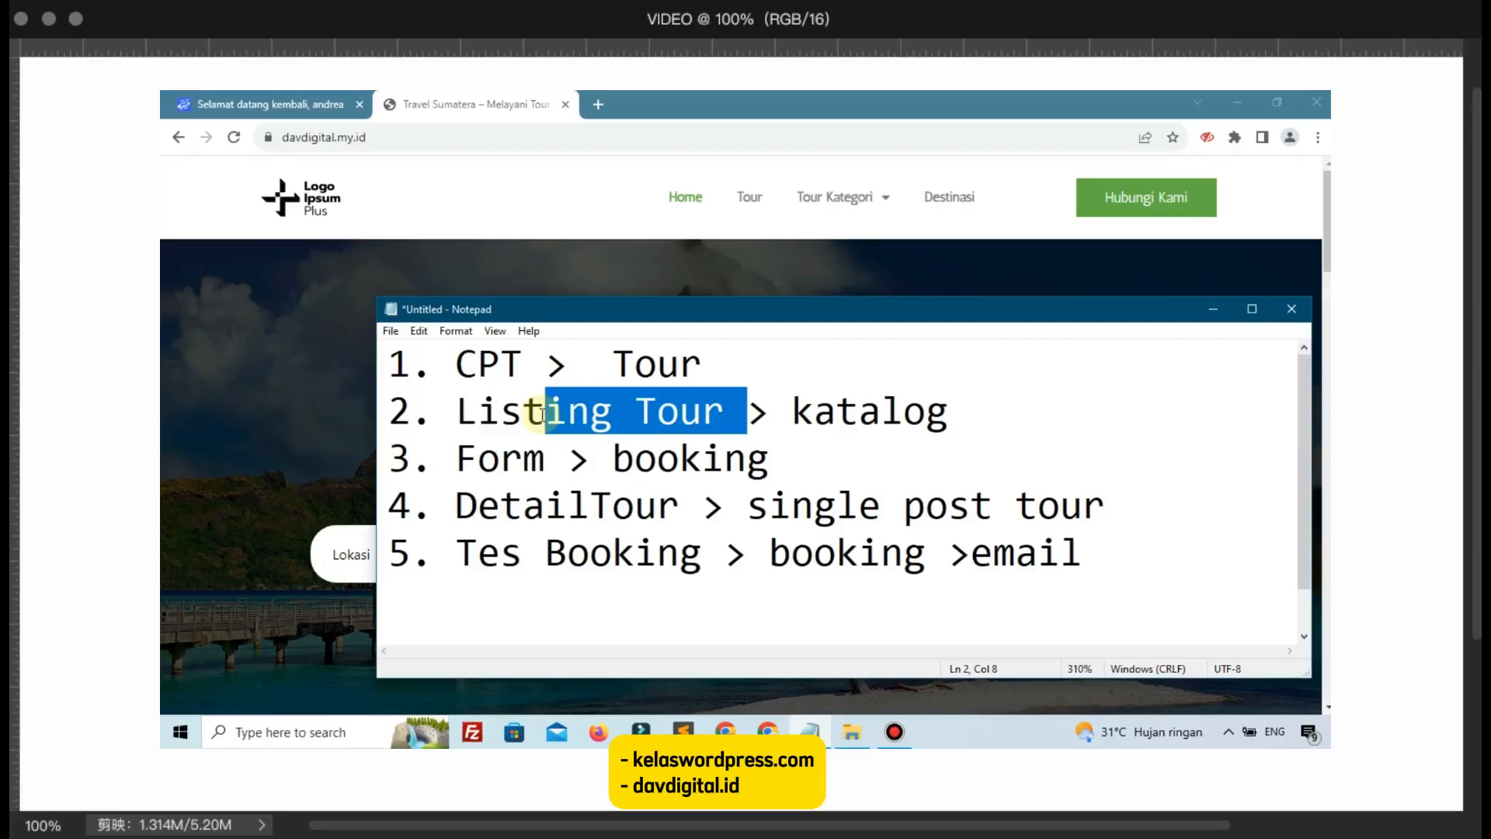
left_click(524, 458)
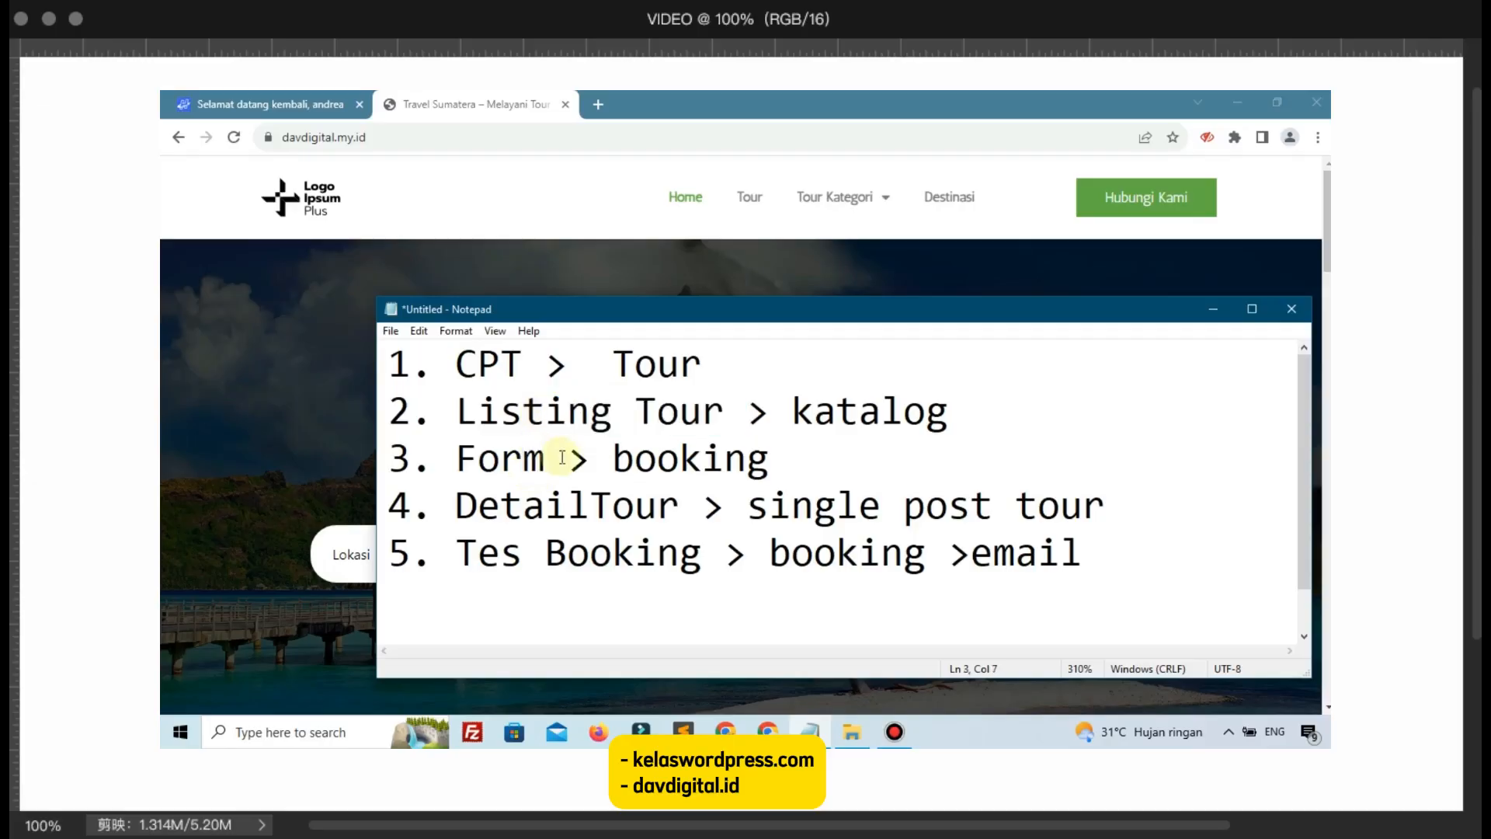
left_click(633, 459)
left_click(592, 501)
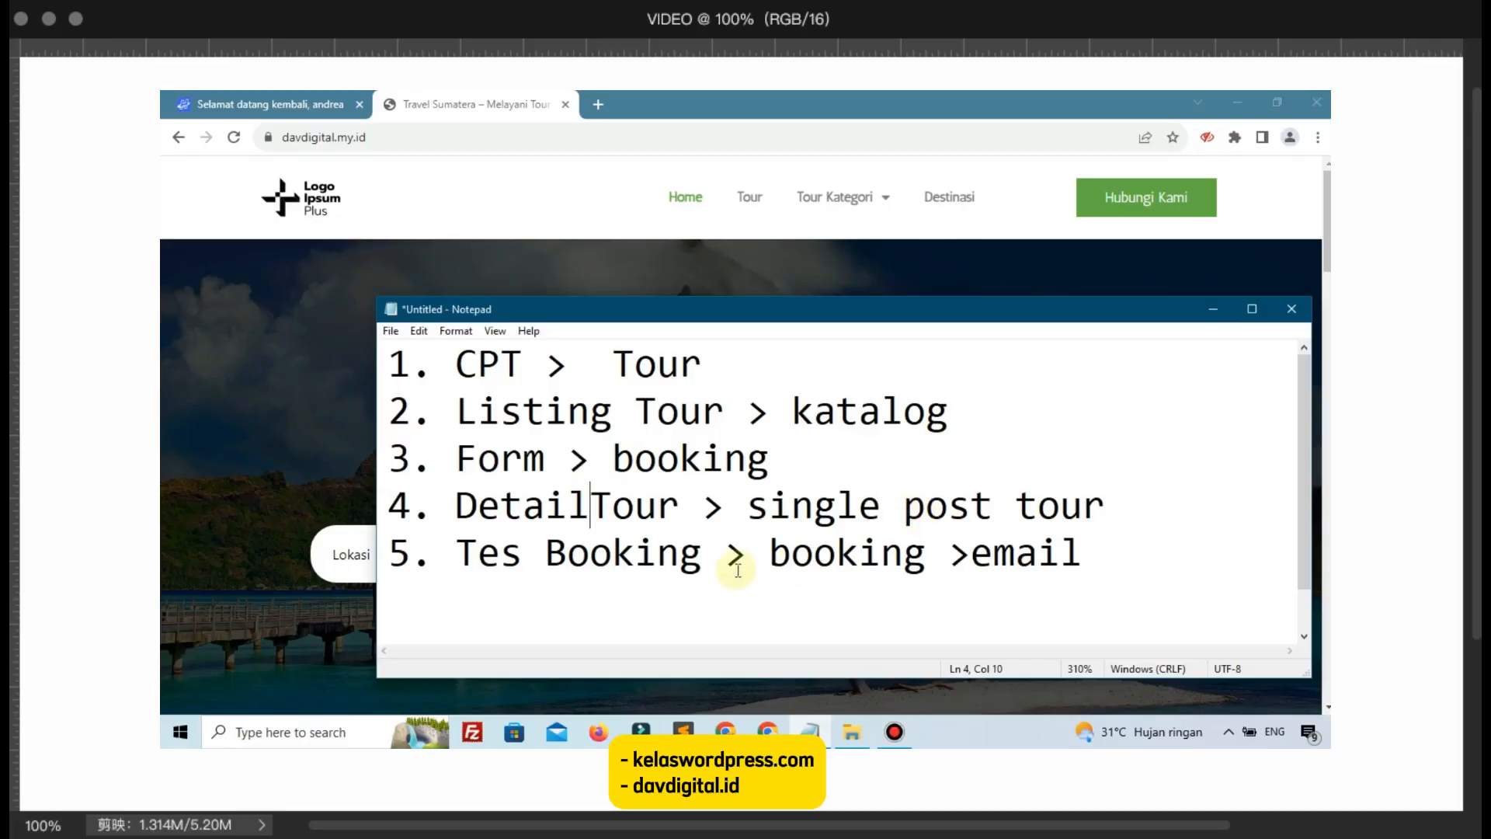
left_click(681, 579)
left_click(776, 567)
left_click_drag(1134, 305, 990, 269)
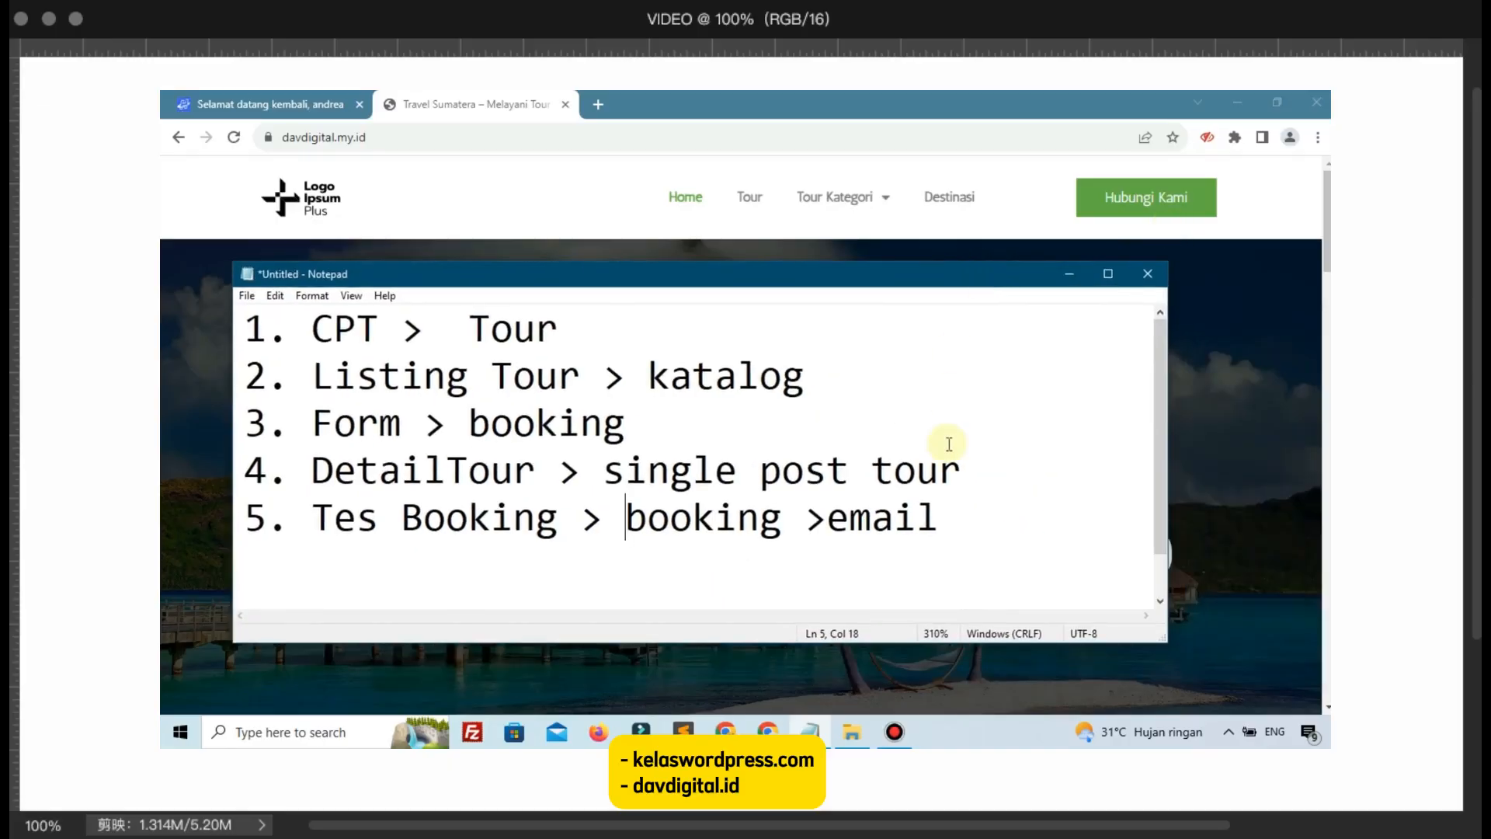
Step: Start a new line with 1 below the Tes Booking item, leaving one blank line between, and minimize Notepad
left_click(977, 526)
key("Return")
key("Return")
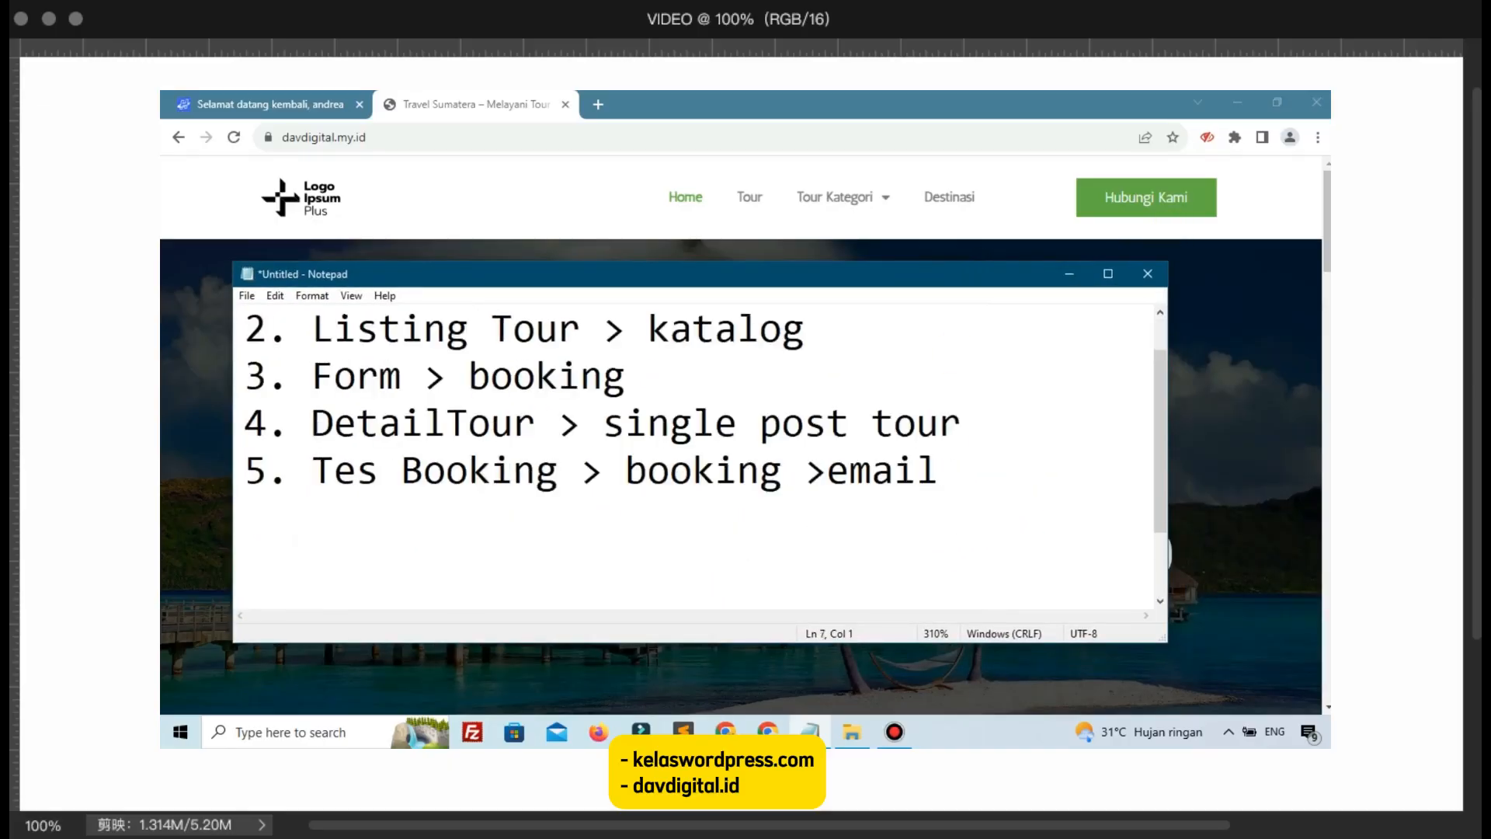
type("1")
left_click(1064, 273)
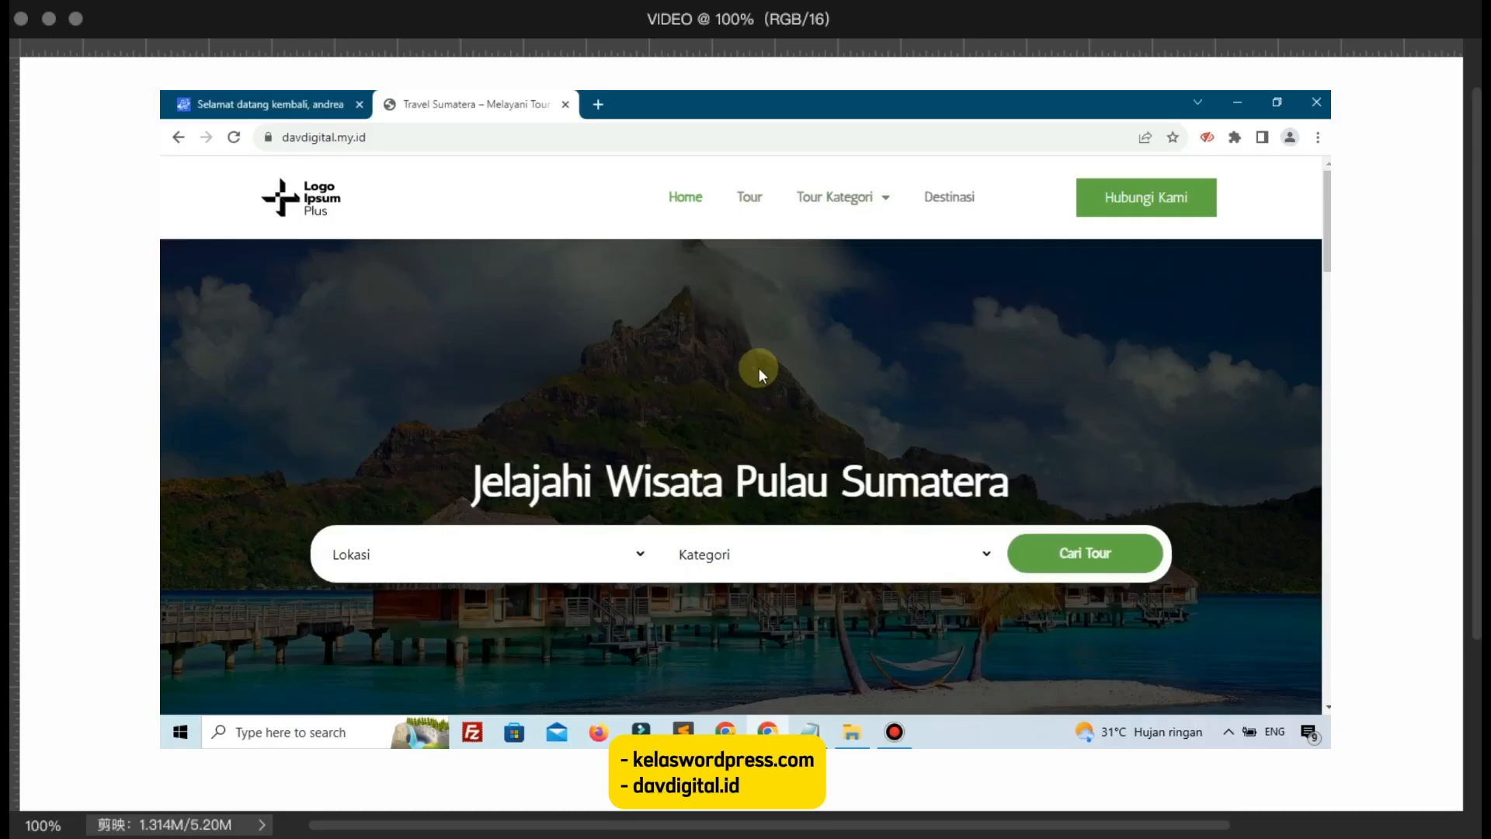
Step: Examine the travel homepage's location filter options, about section, tour listing, articles and footer, and return to the hero section
left_click(435, 565)
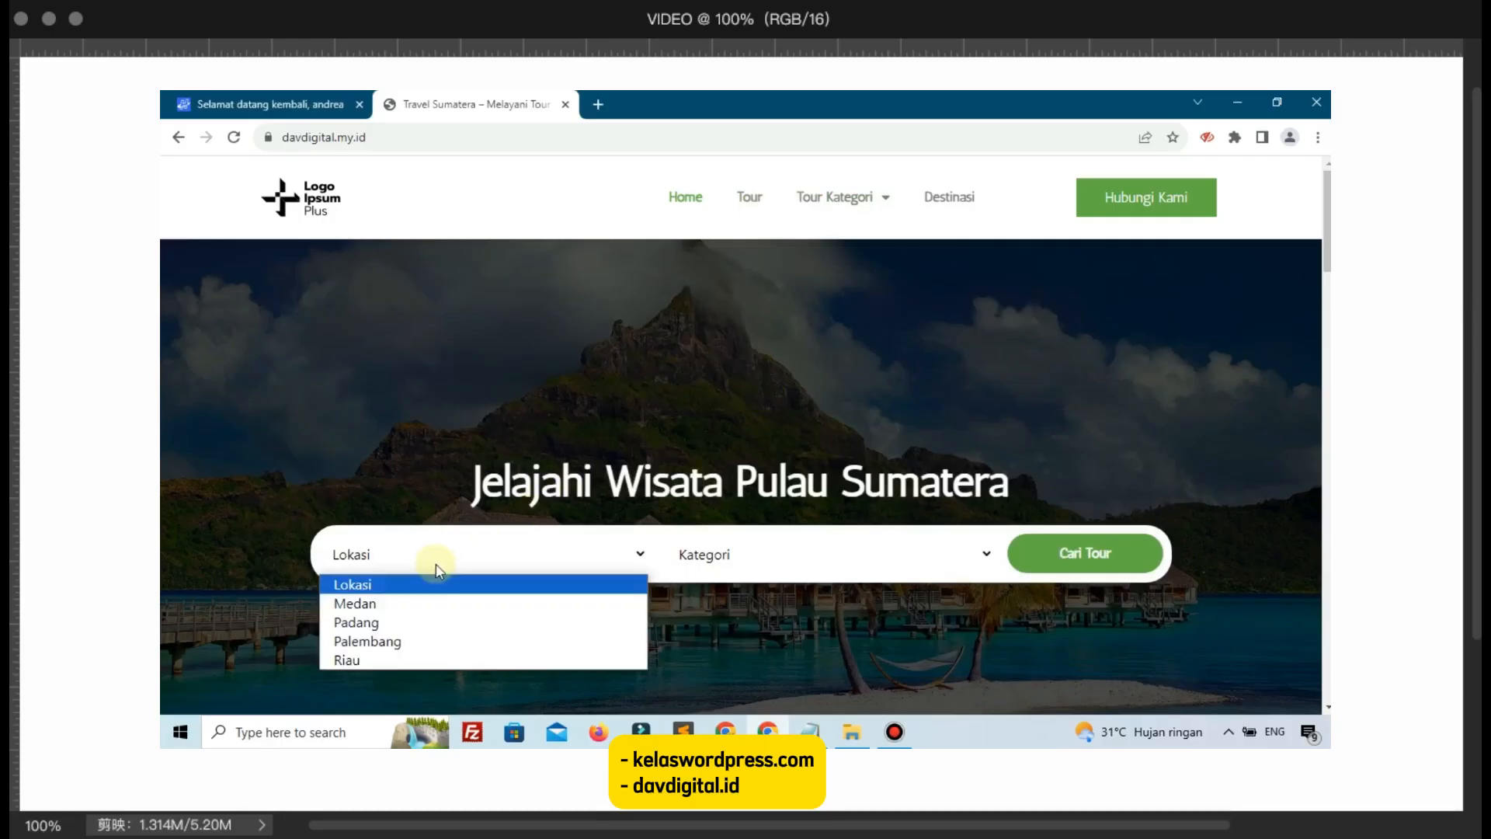
left_click(504, 464)
scroll(503, 465, "down", 10)
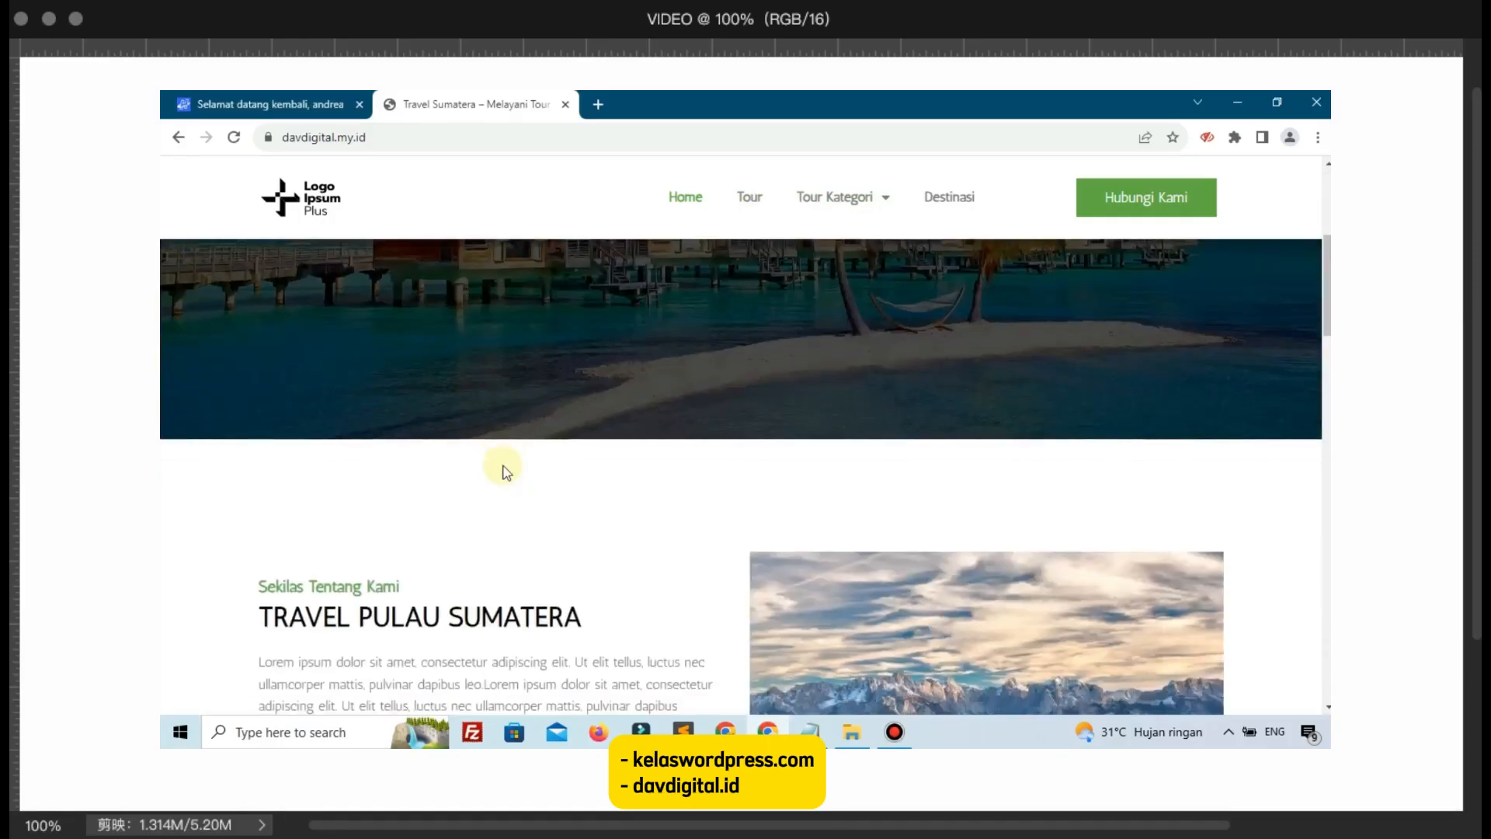
scroll(699, 412, "down", 10)
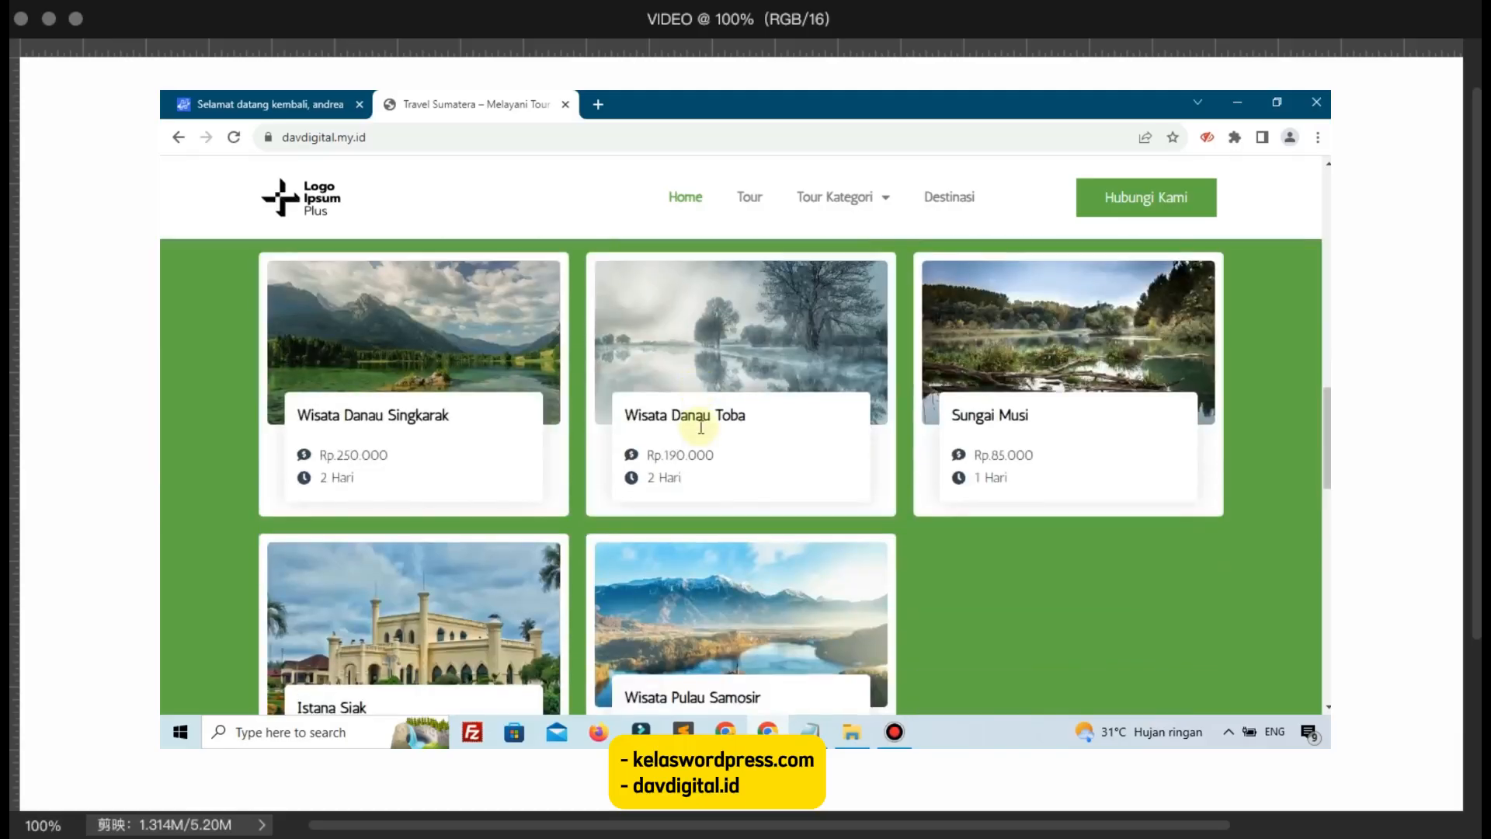
scroll(759, 476, "down", 5)
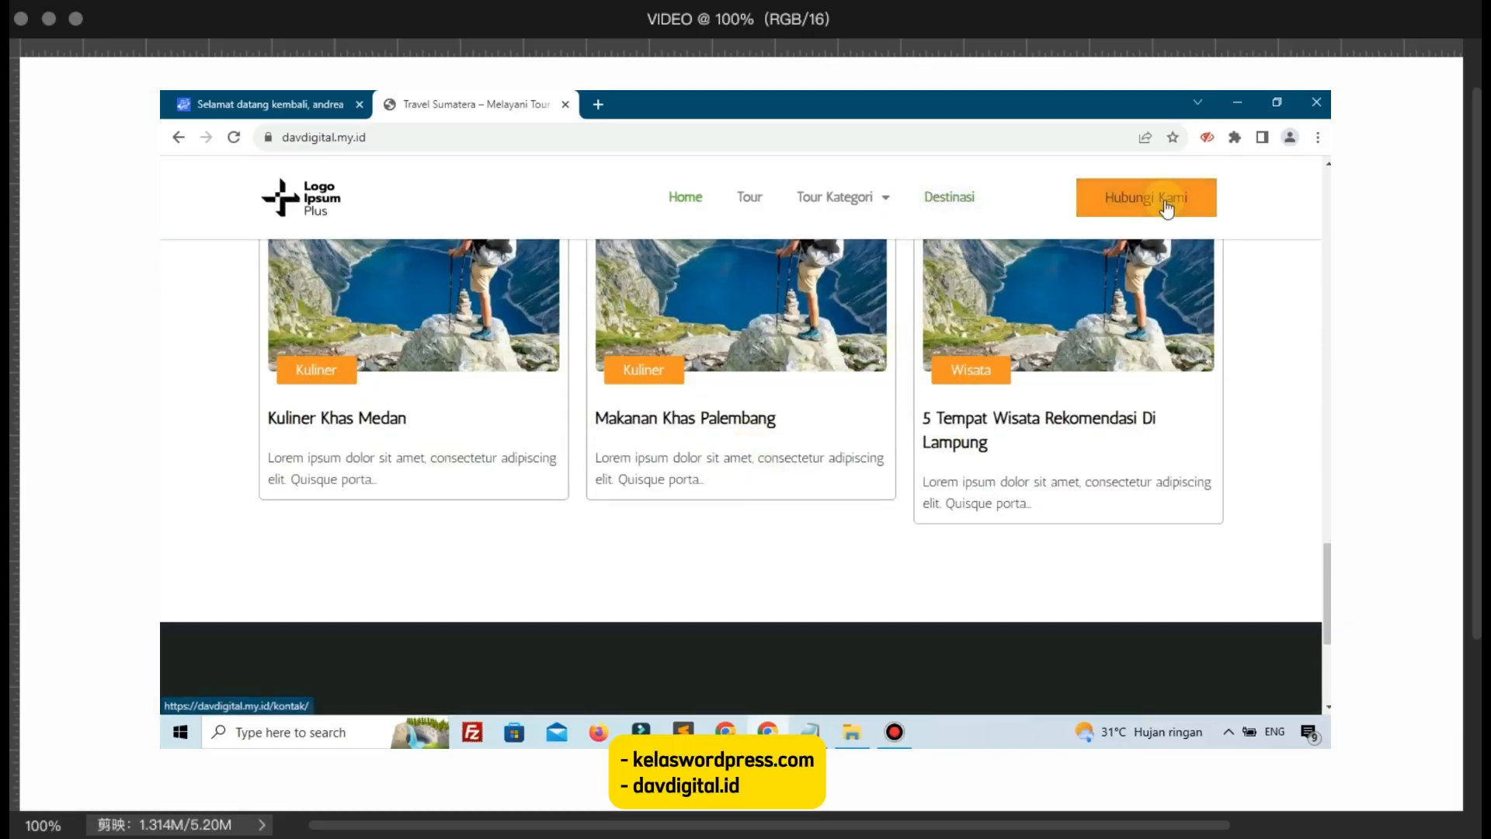
scroll(1041, 473, "down", 4)
scroll(870, 466, "up", 4)
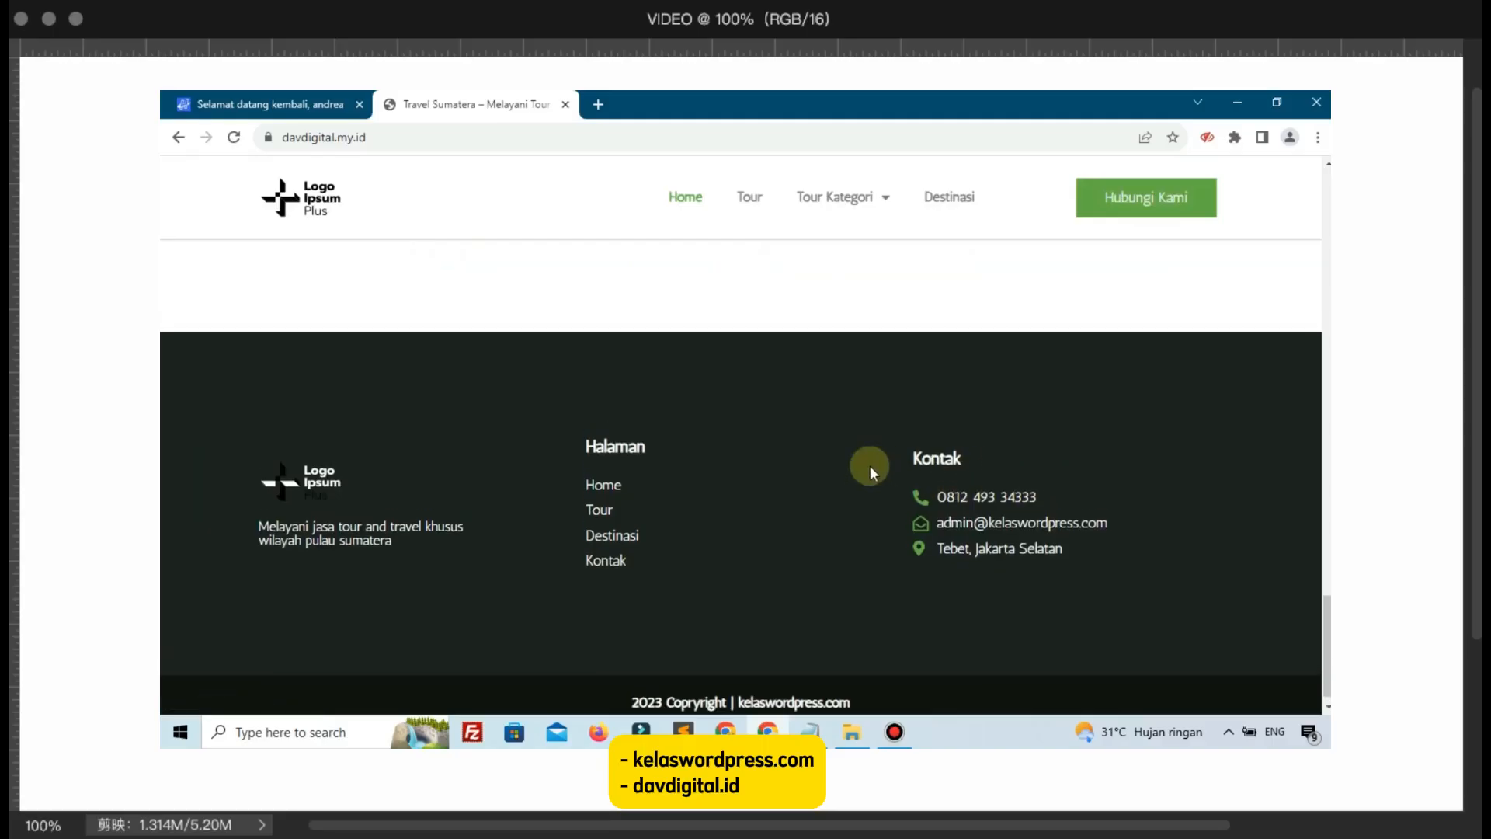
scroll(870, 473, "down", 4)
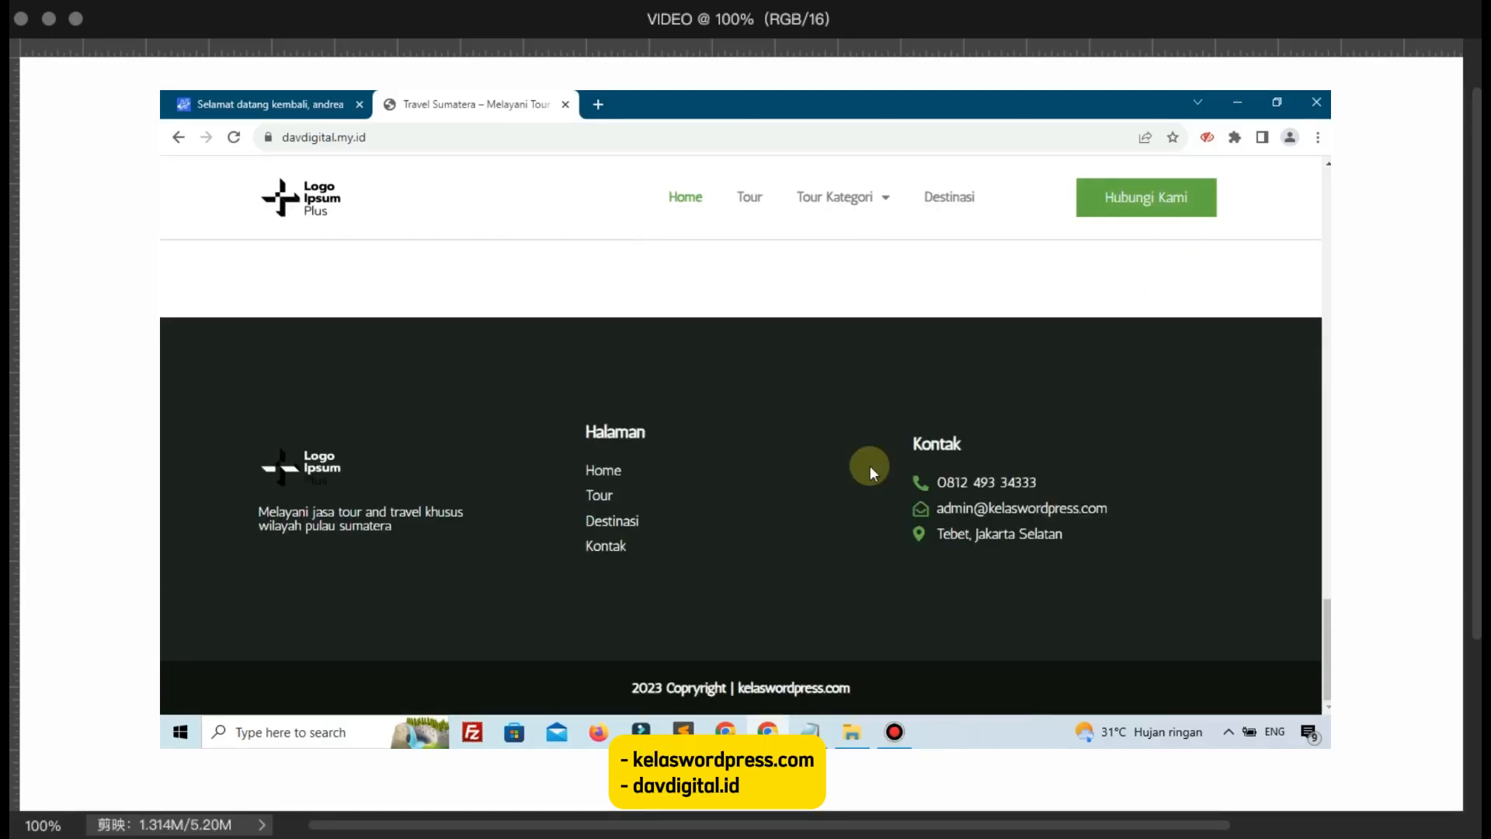
scroll(870, 464, "up", 10)
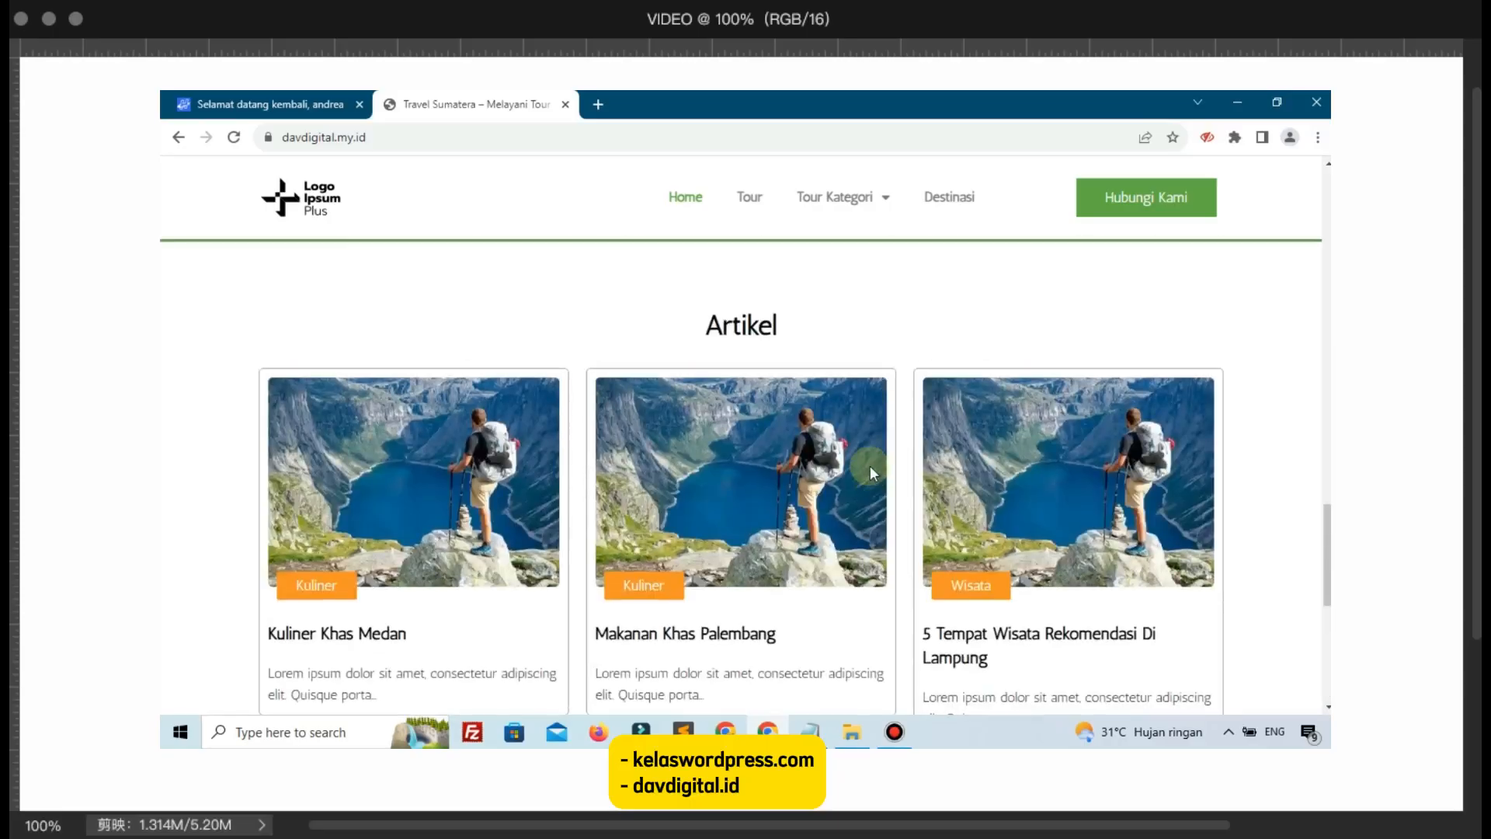
scroll(985, 289, "up", 4)
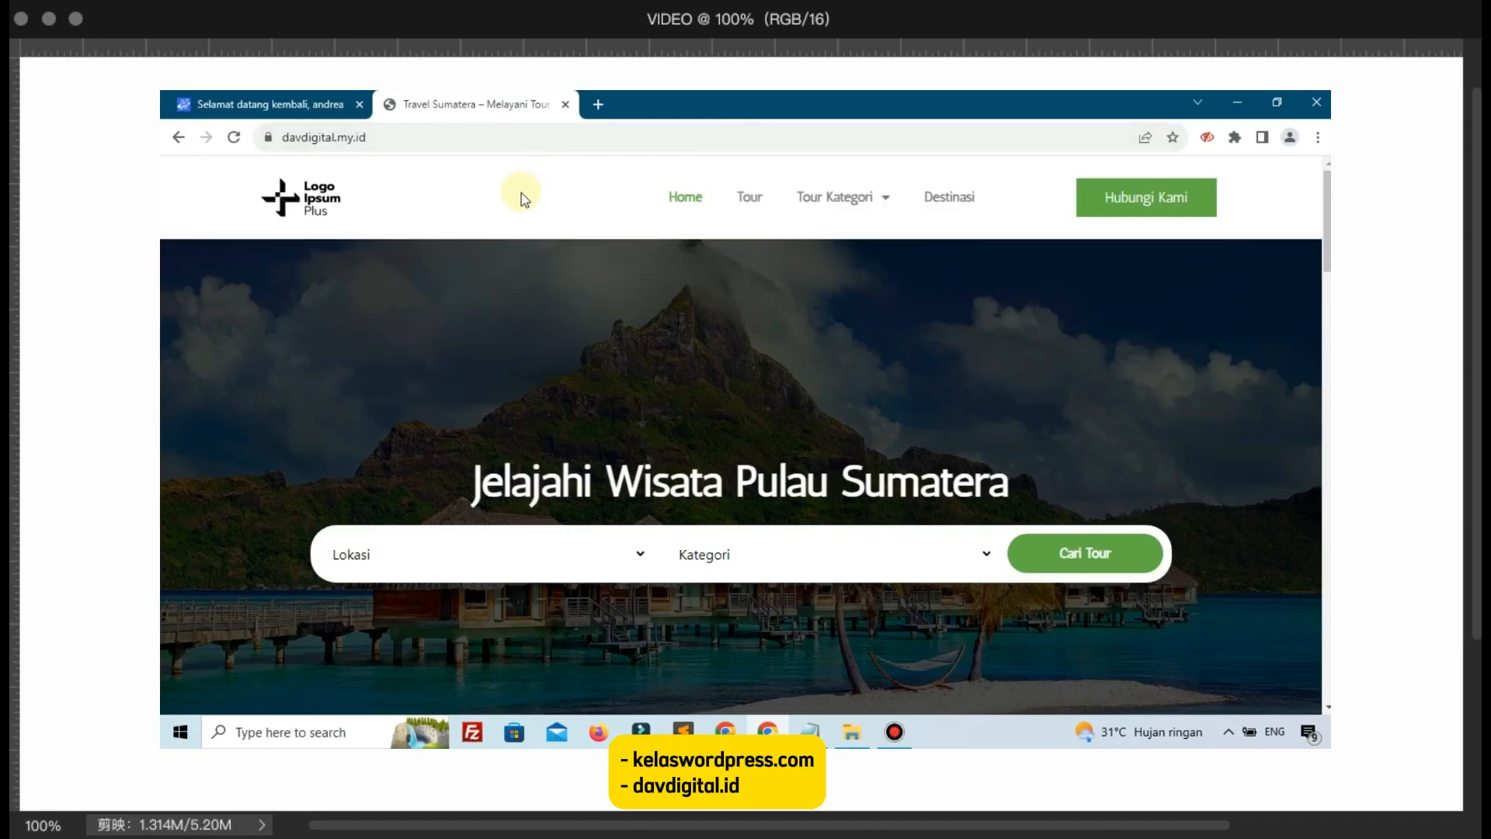
Step: Open kelaswordpress.com in a new tab and go to its Kursus Website Travel page
left_click(598, 106)
type("ke")
key("Return")
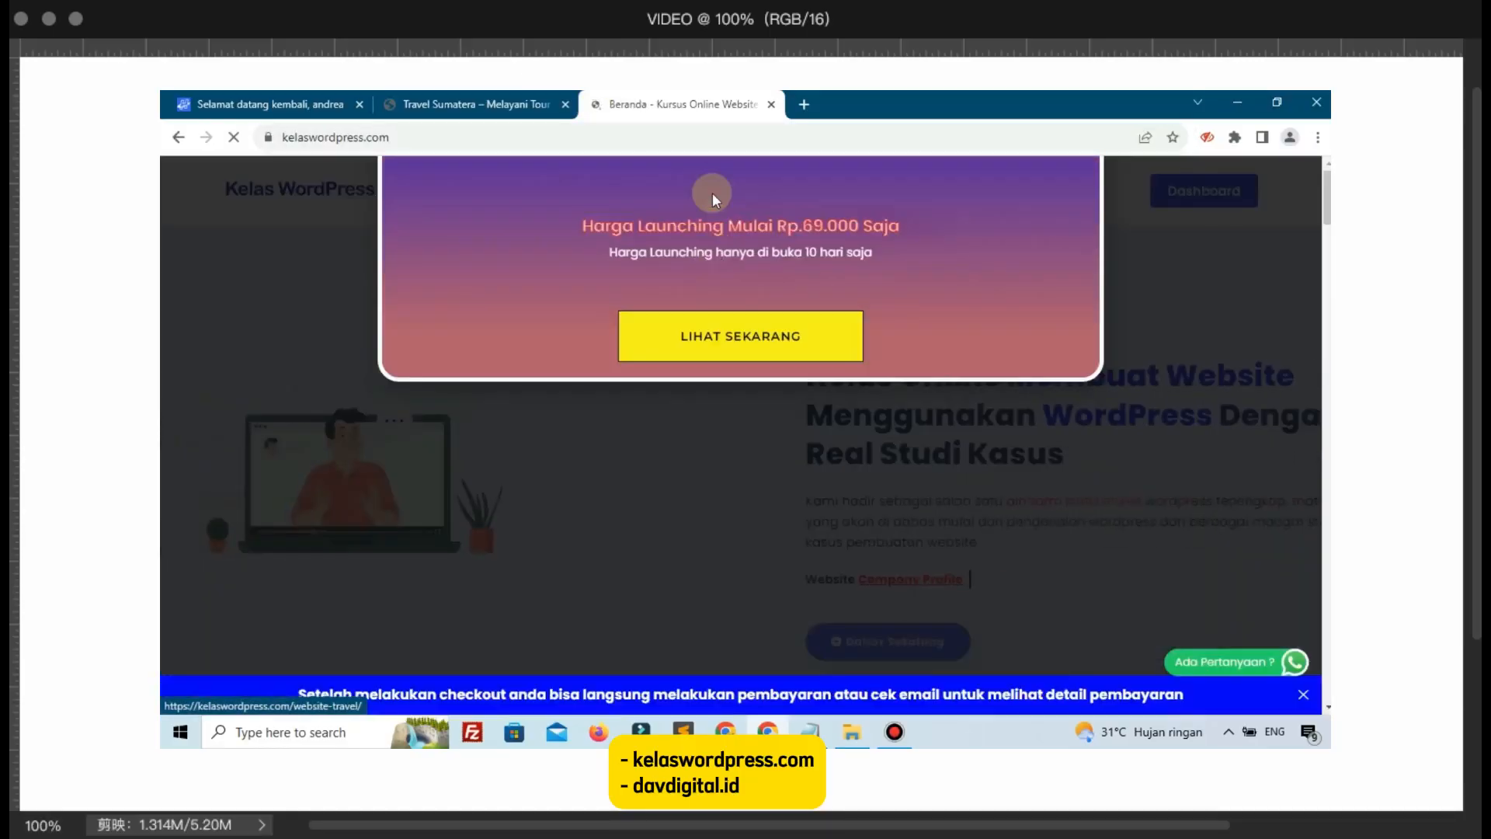
left_click(711, 193)
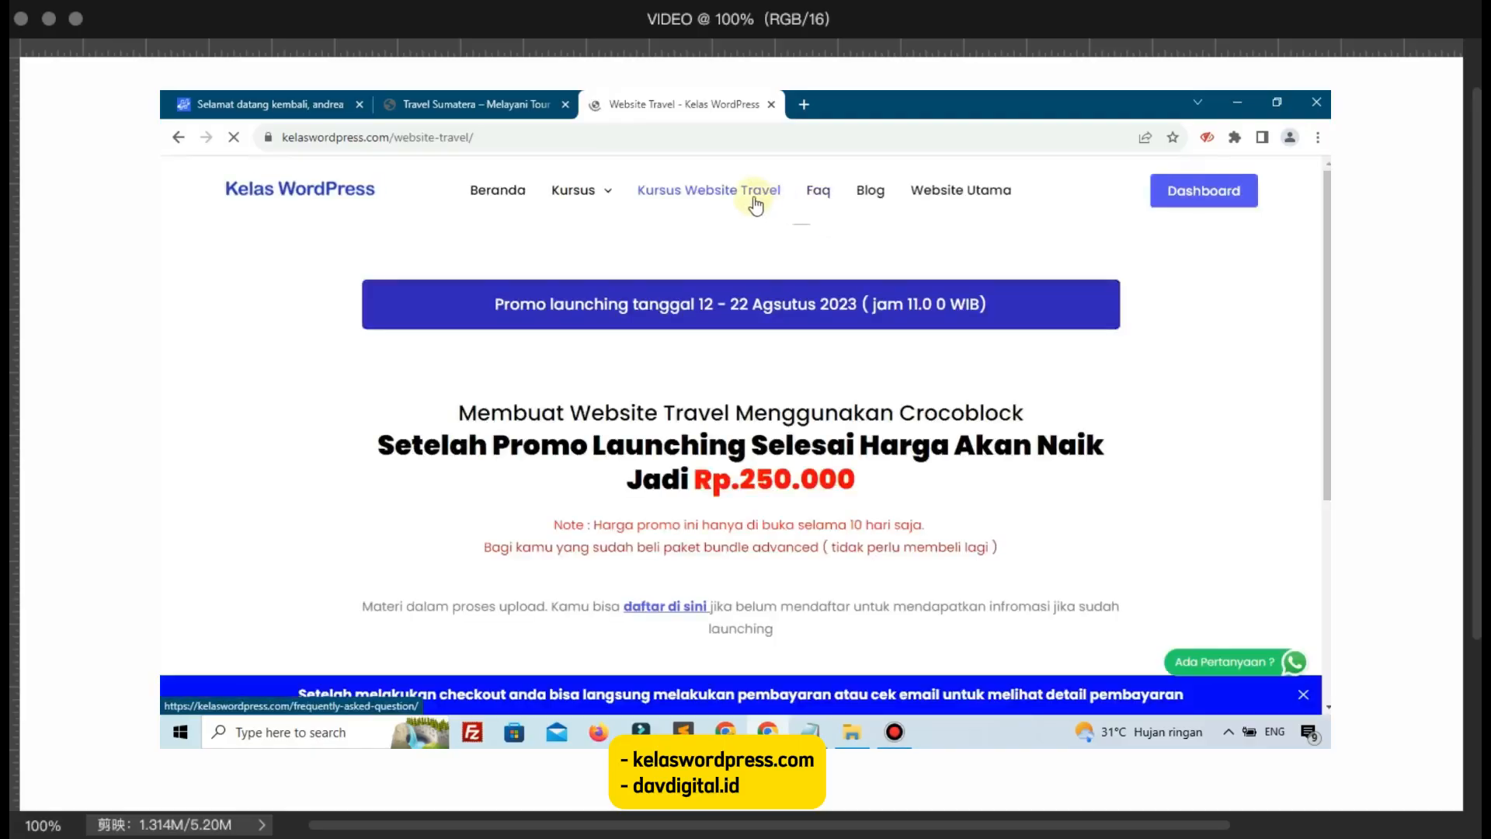
Step: Check the launch promo dates and member price tiers on the travel course page, and close the page
scroll(720, 327, "down", 4)
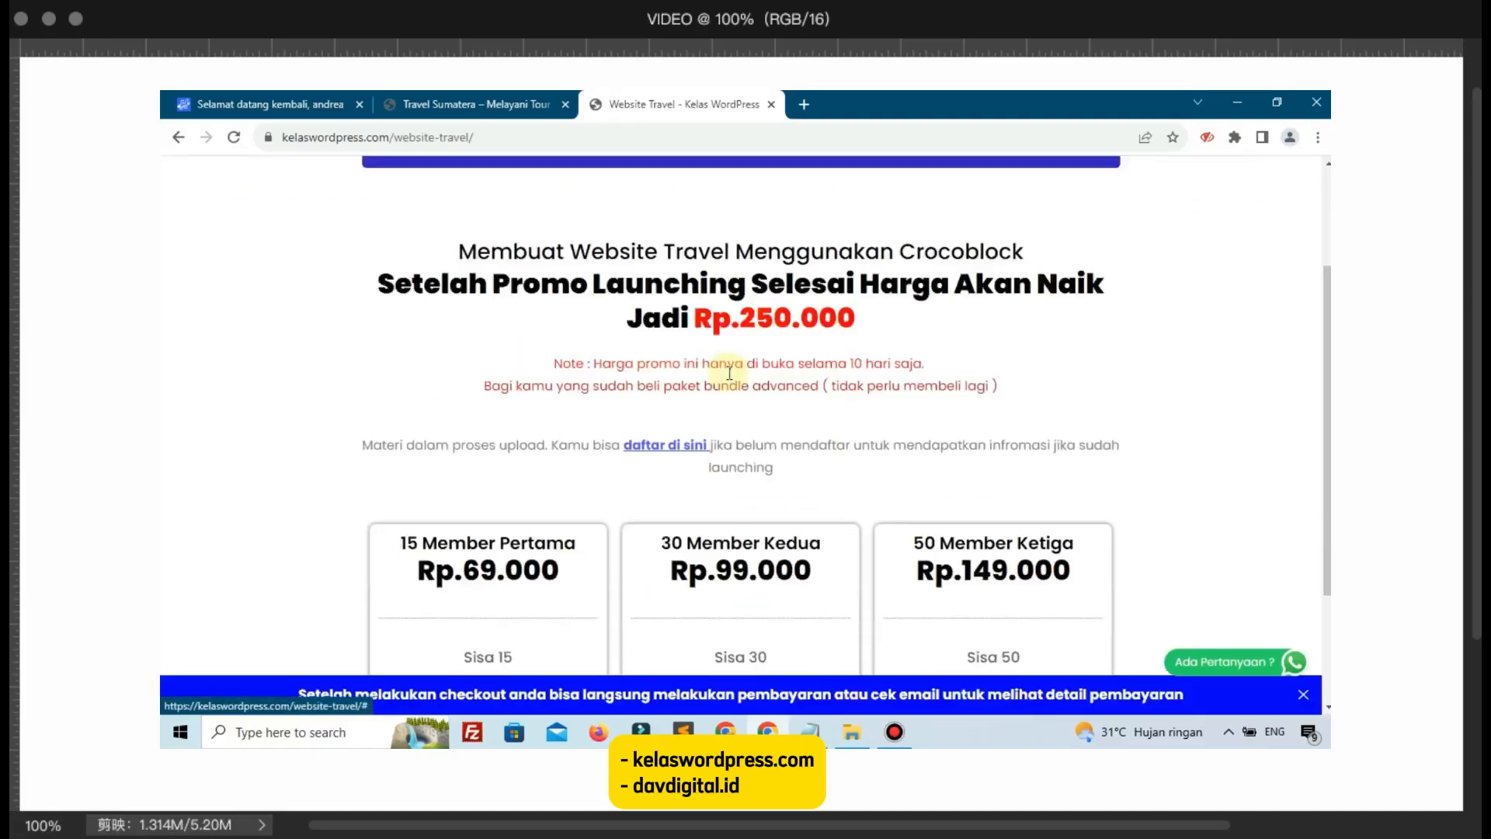
scroll(670, 441, "up", 4)
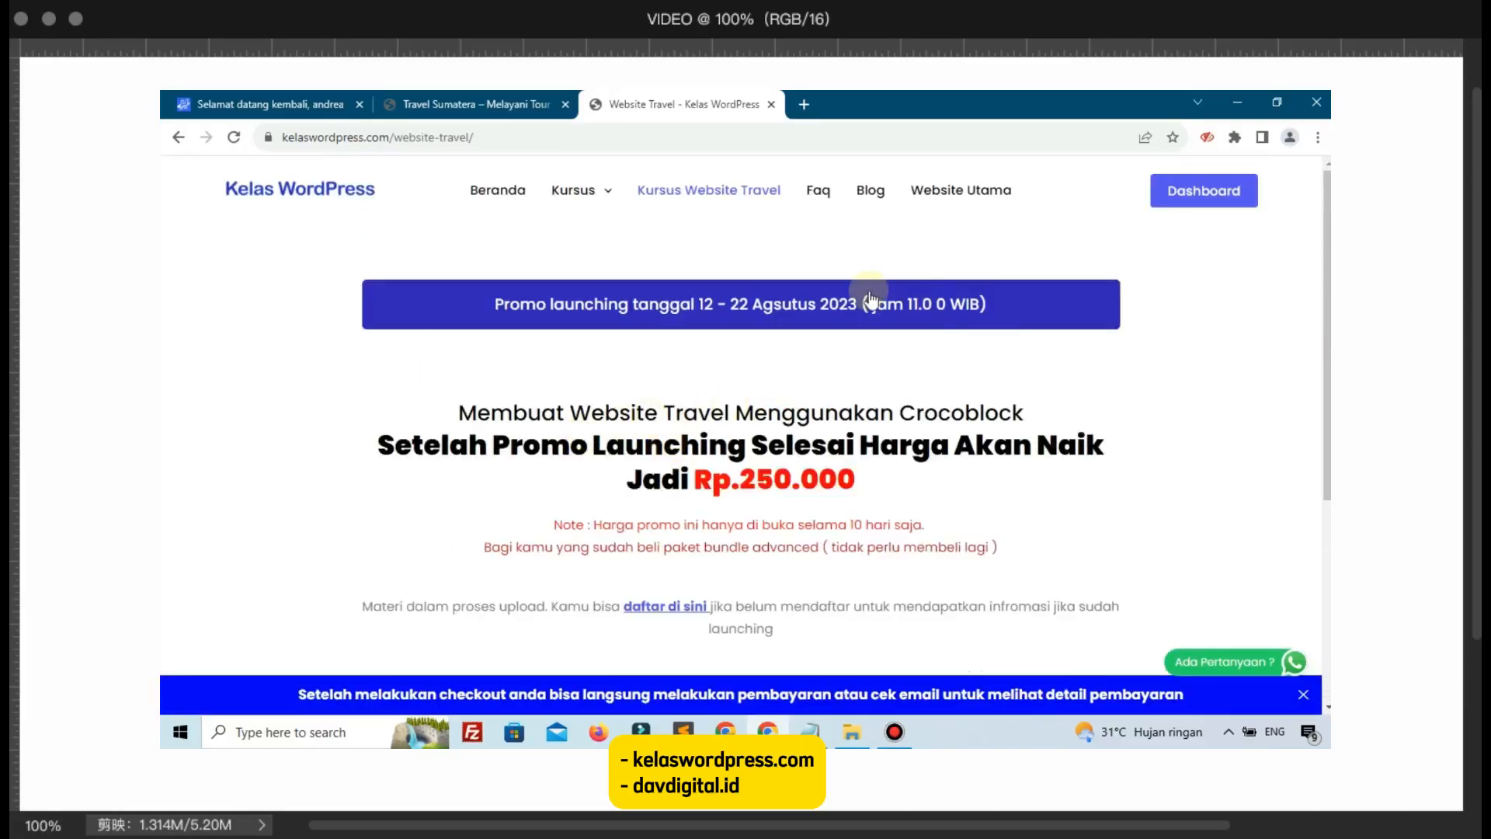
scroll(806, 433, "down", 3)
scroll(806, 434, "down", 2)
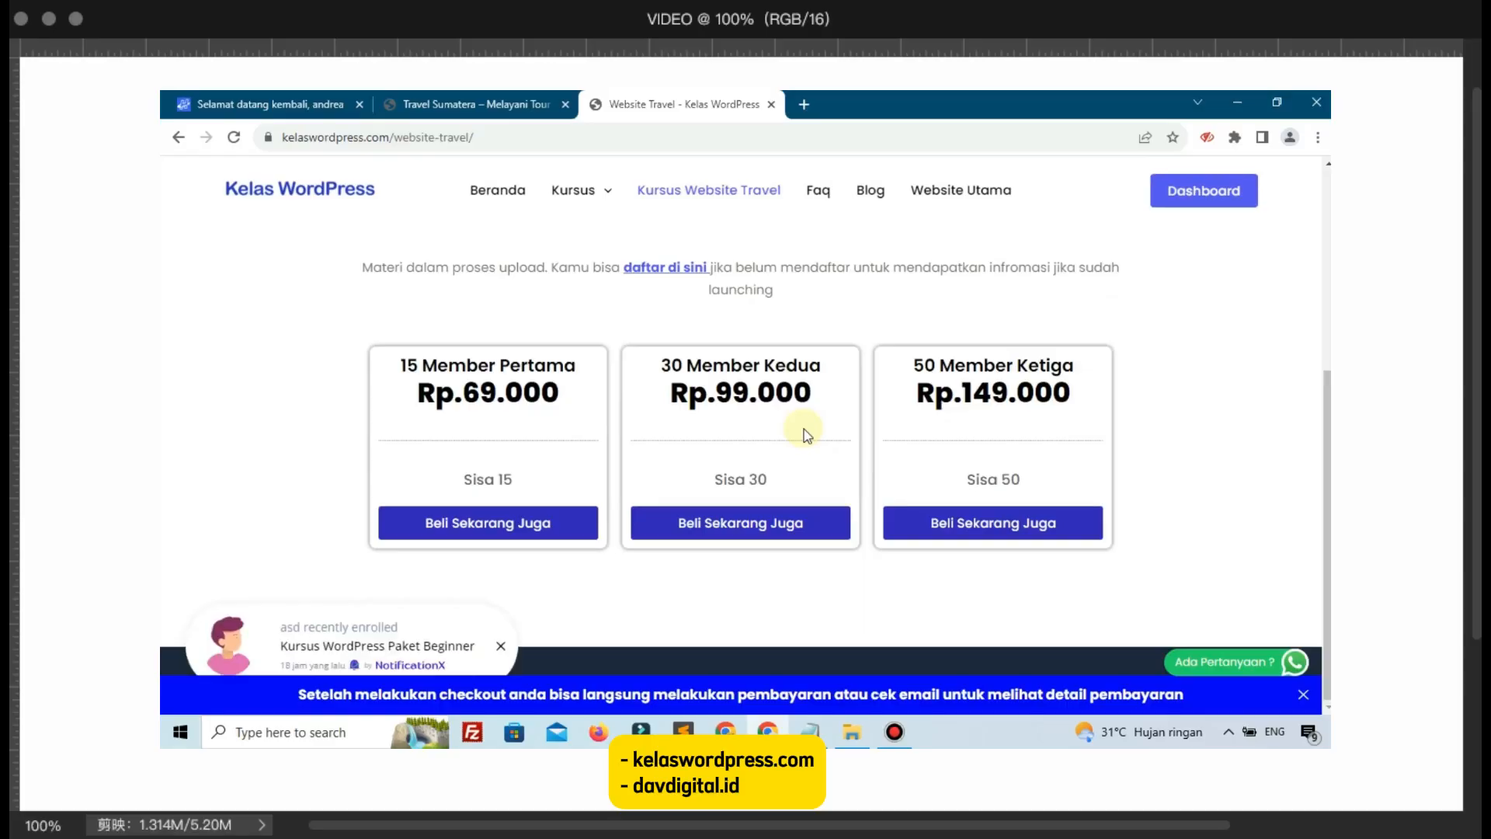
scroll(802, 427, "up", 1)
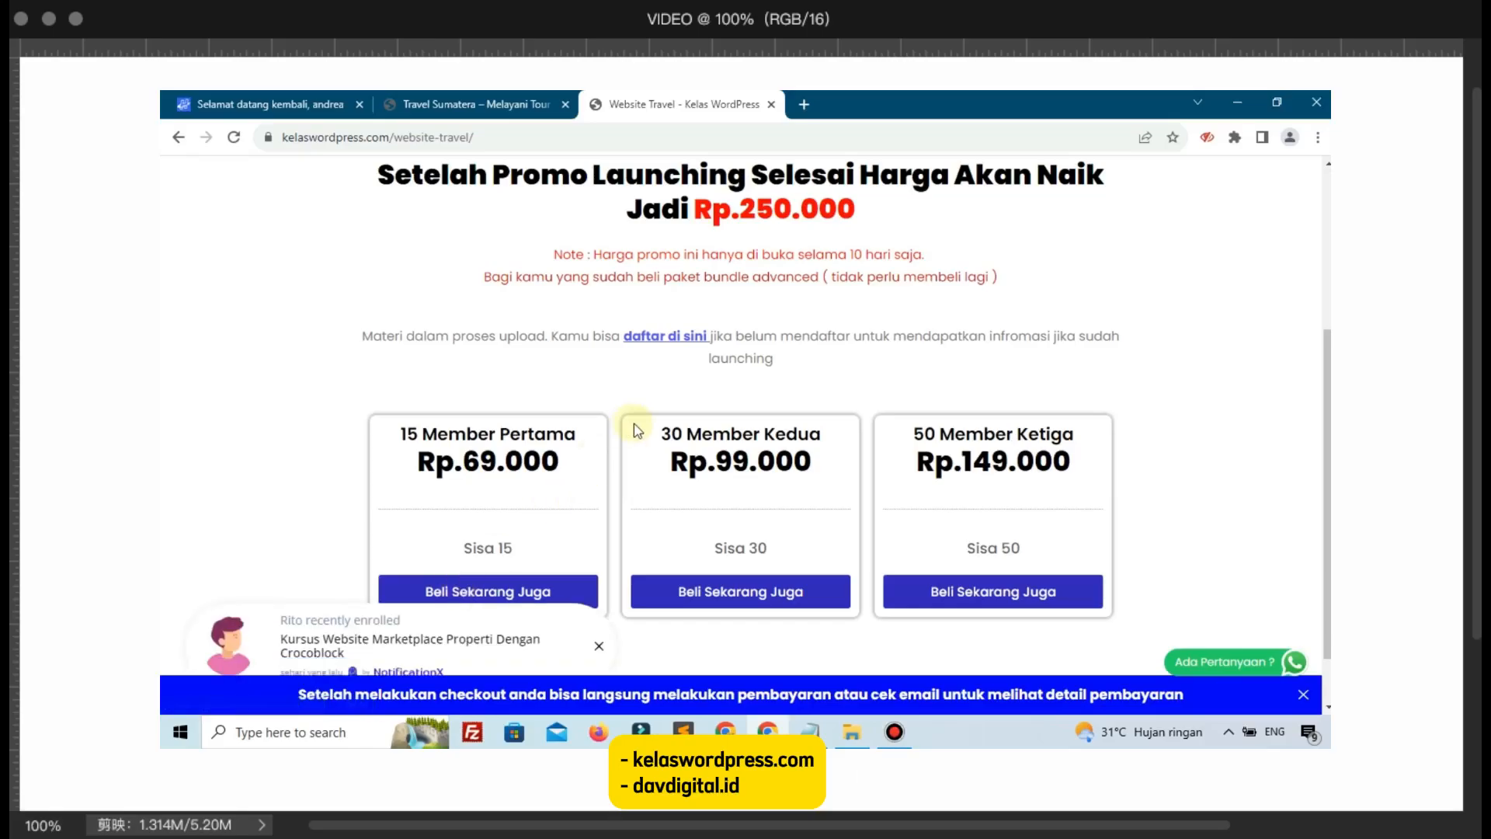
left_click(771, 104)
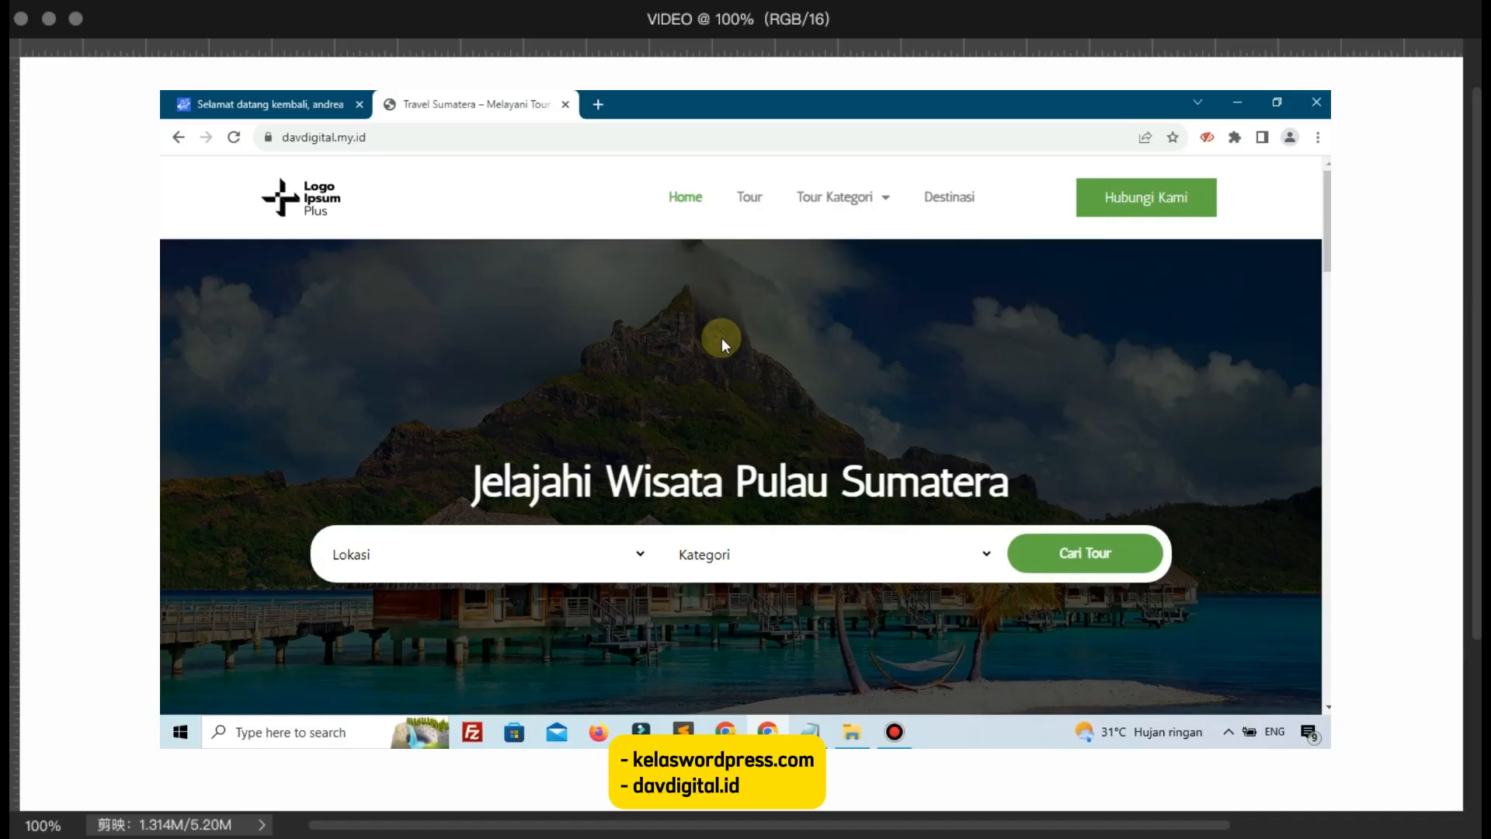
scroll(722, 340, "down", 15)
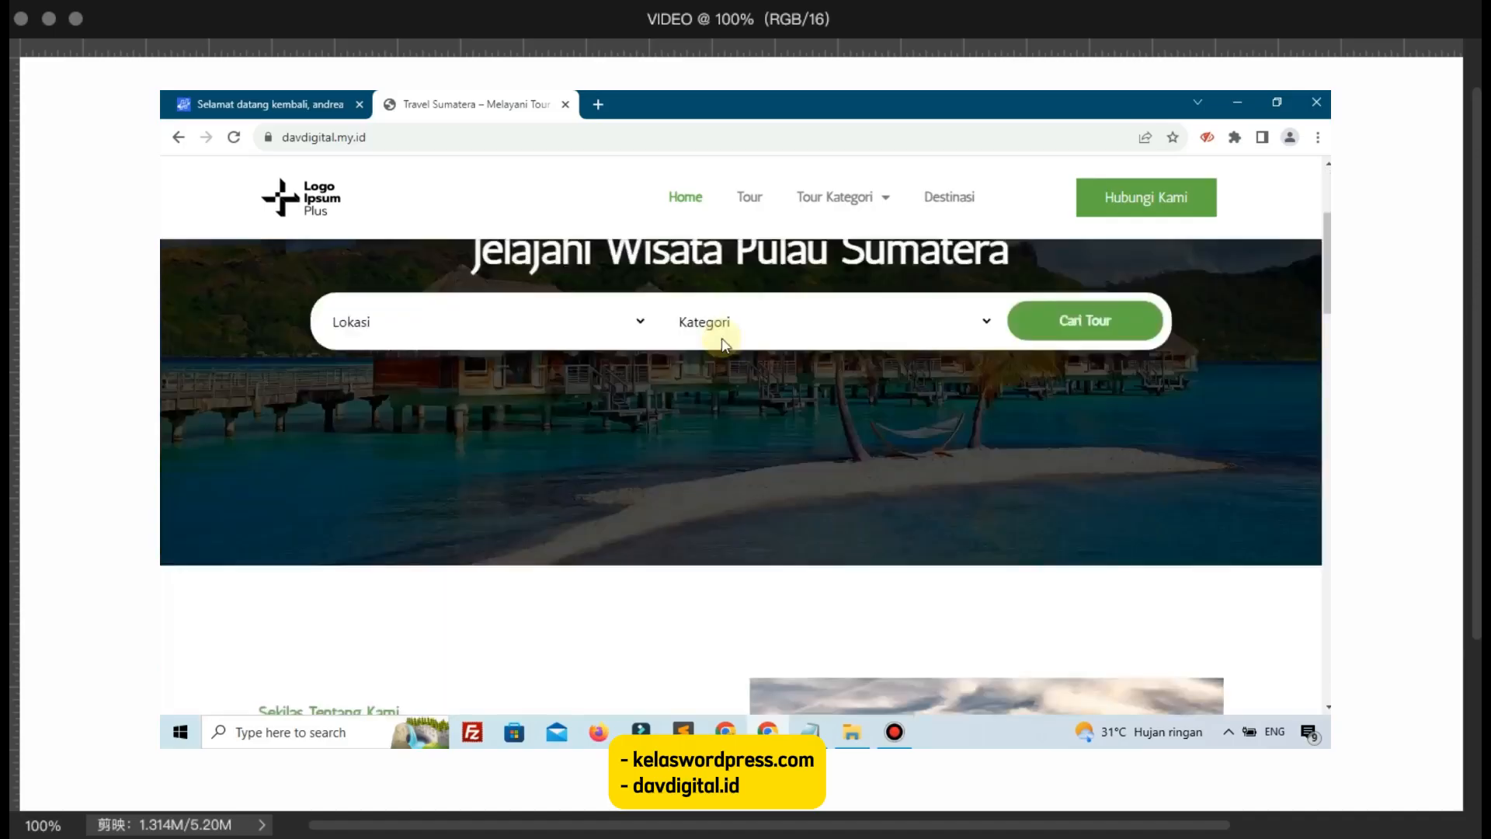
scroll(723, 346, "down", 3)
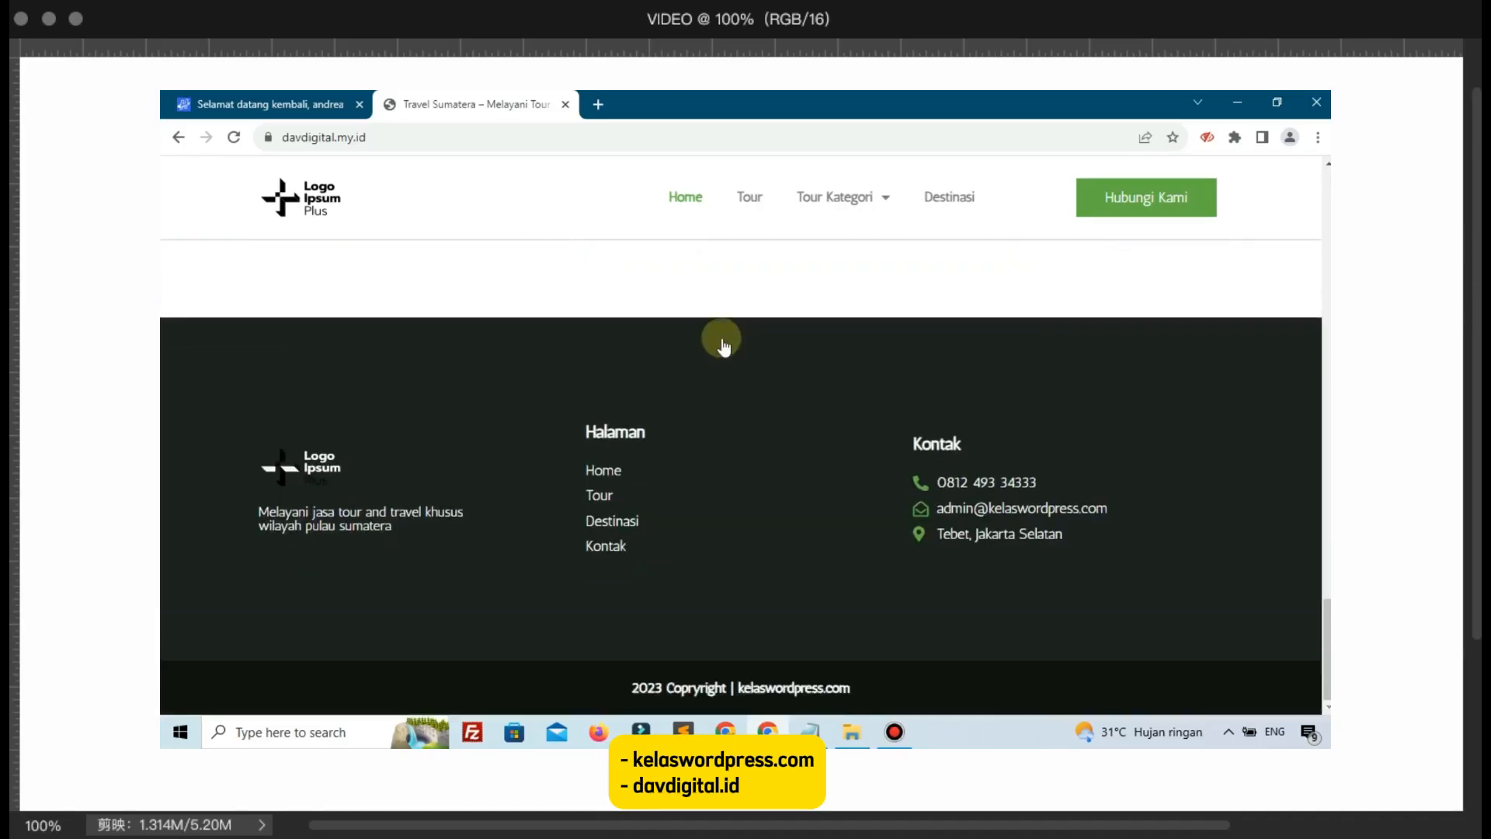
scroll(722, 344, "up", 20)
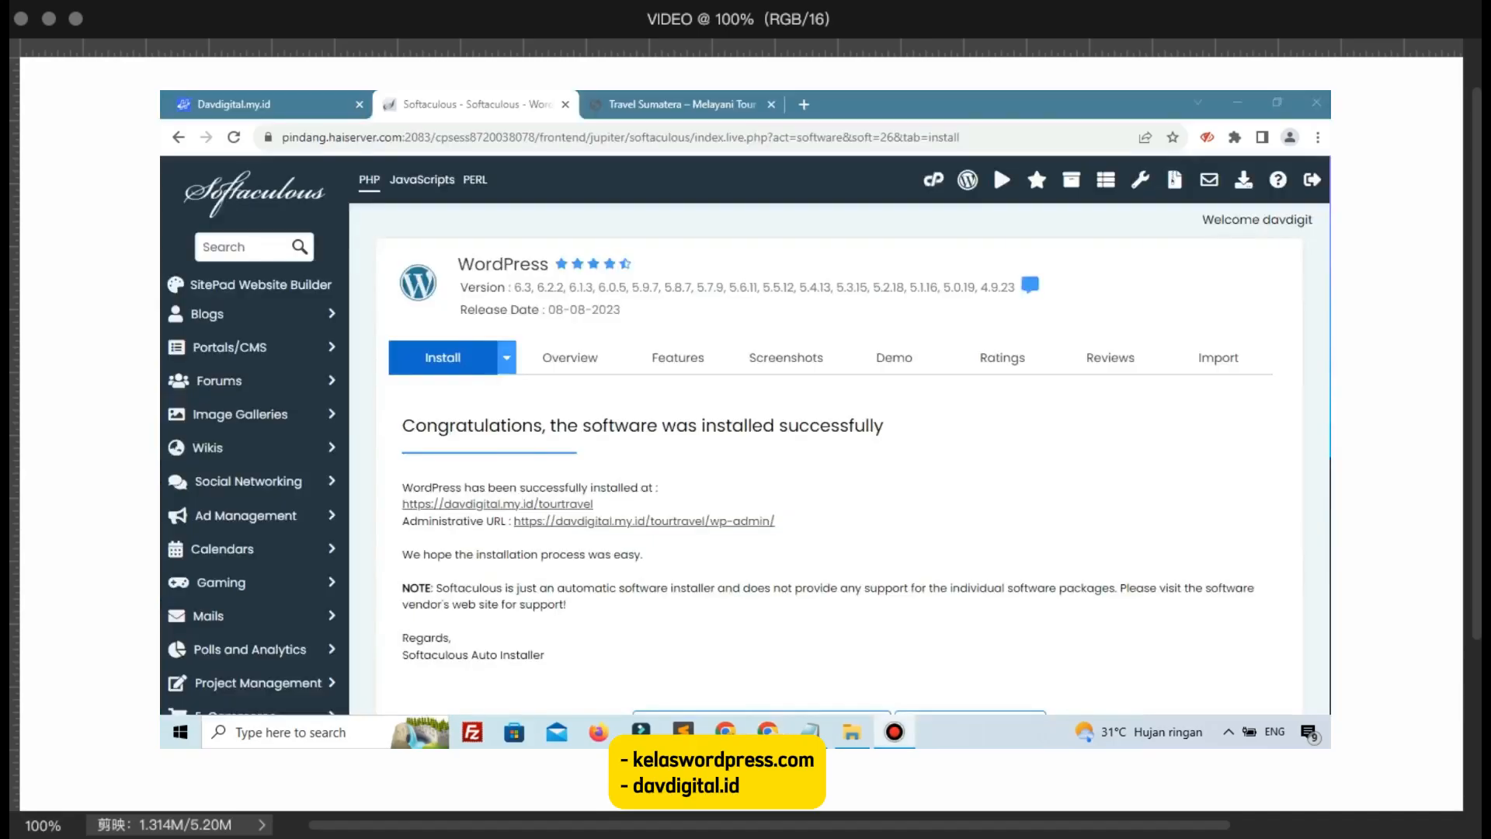
Step: Open the WordPress dashboard of the tourtravel installation from its administrative URL and close the hosting panel and Softaculous tabs
left_click(741, 538)
left_click(740, 538)
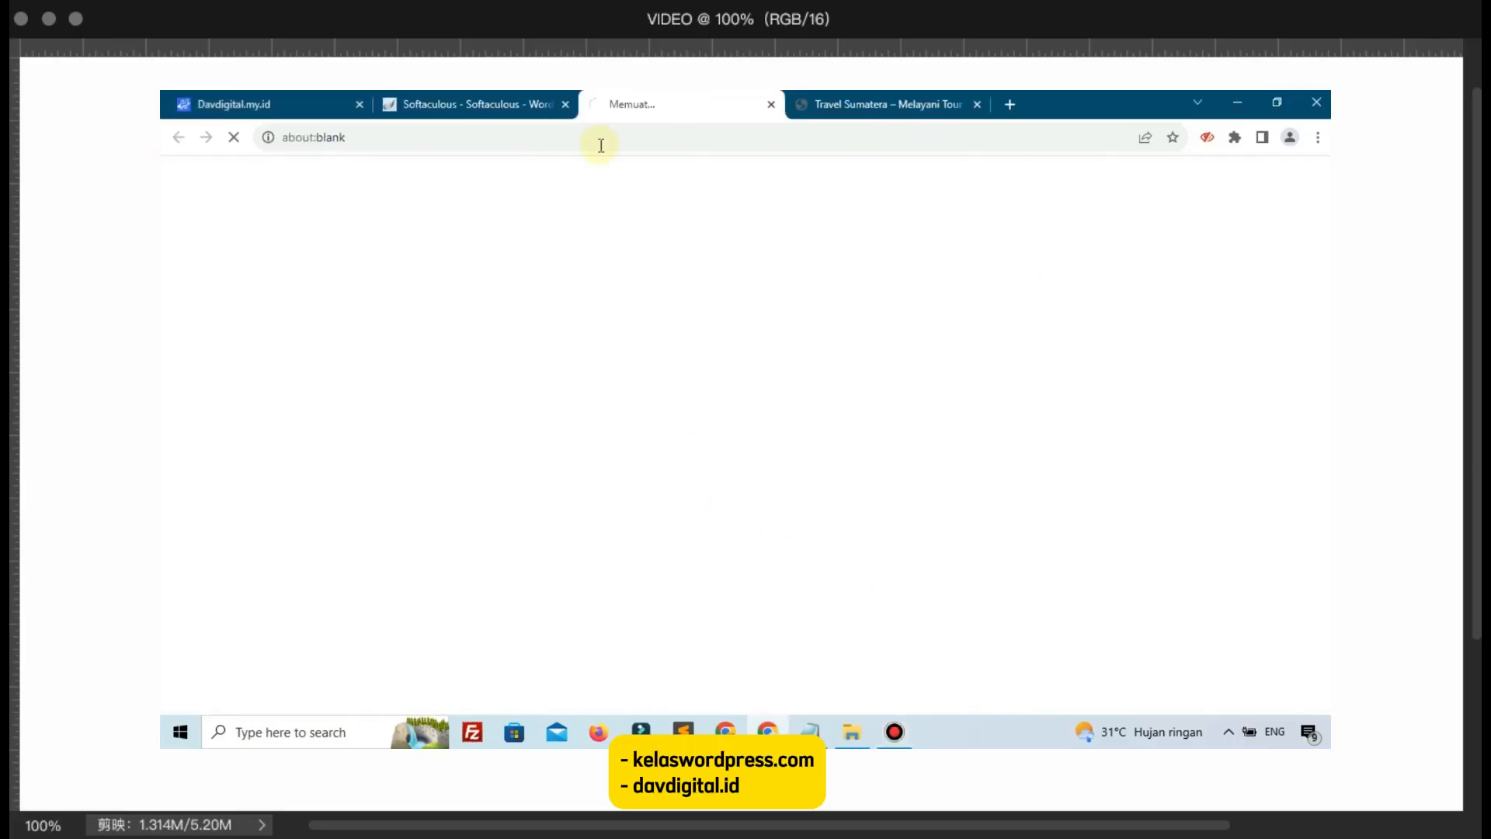
left_click(359, 104)
left_click(357, 105)
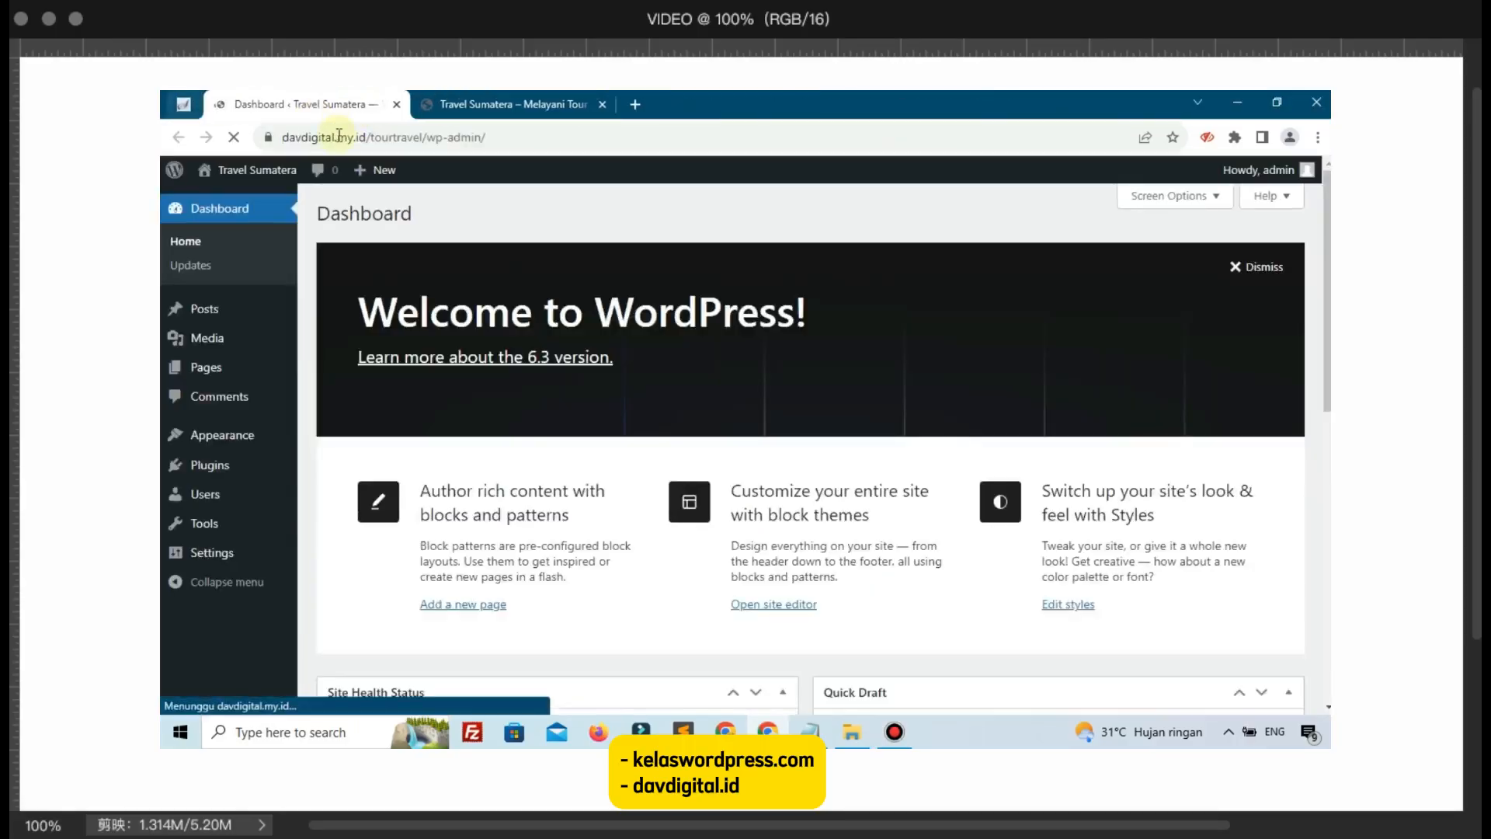
Step: Search the theme directory for "astra" and install and activate the Astra theme on the tourtravel site
mouse_move(220, 436)
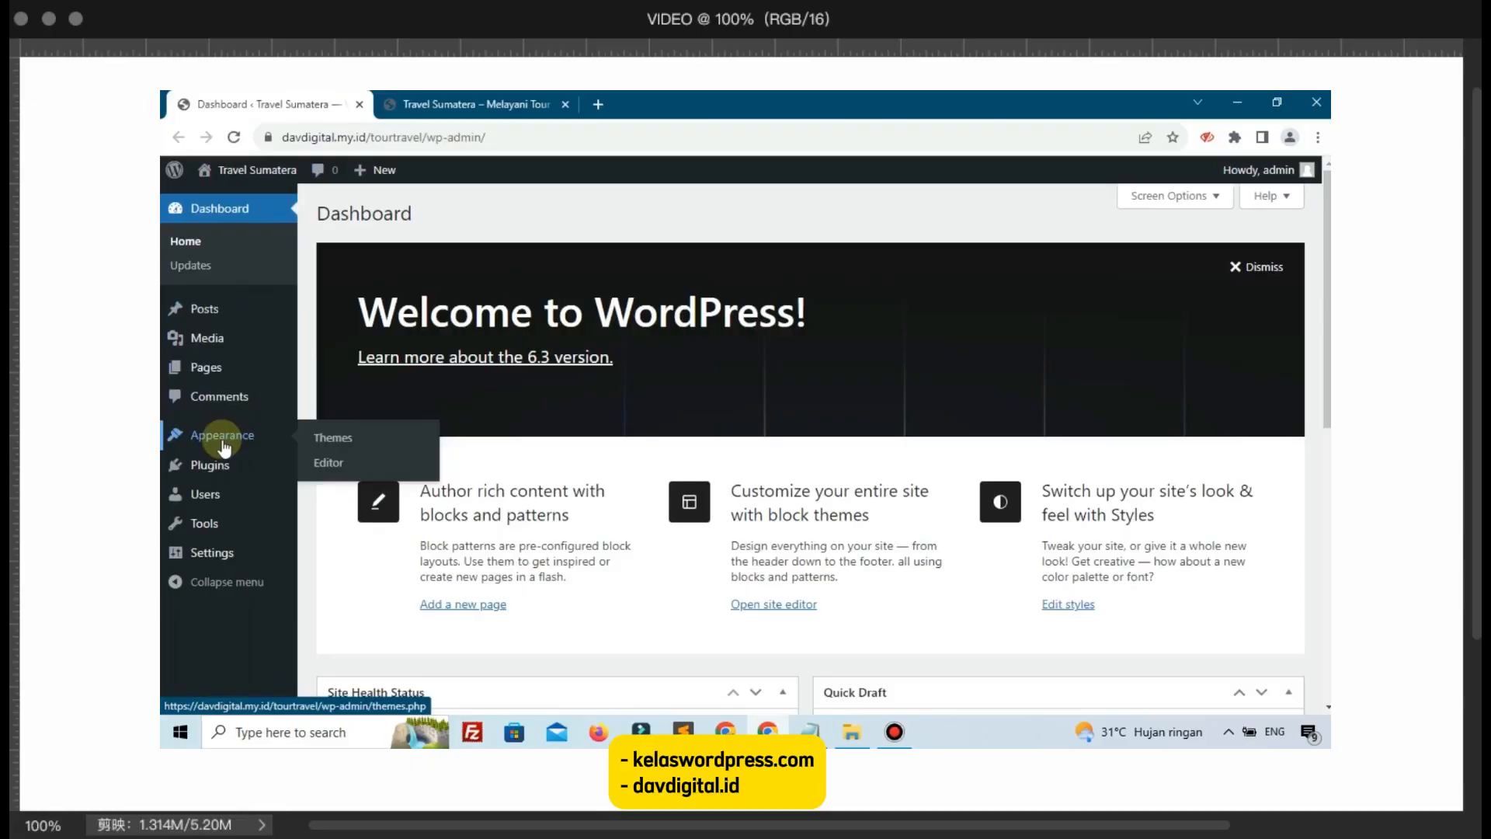
left_click(326, 443)
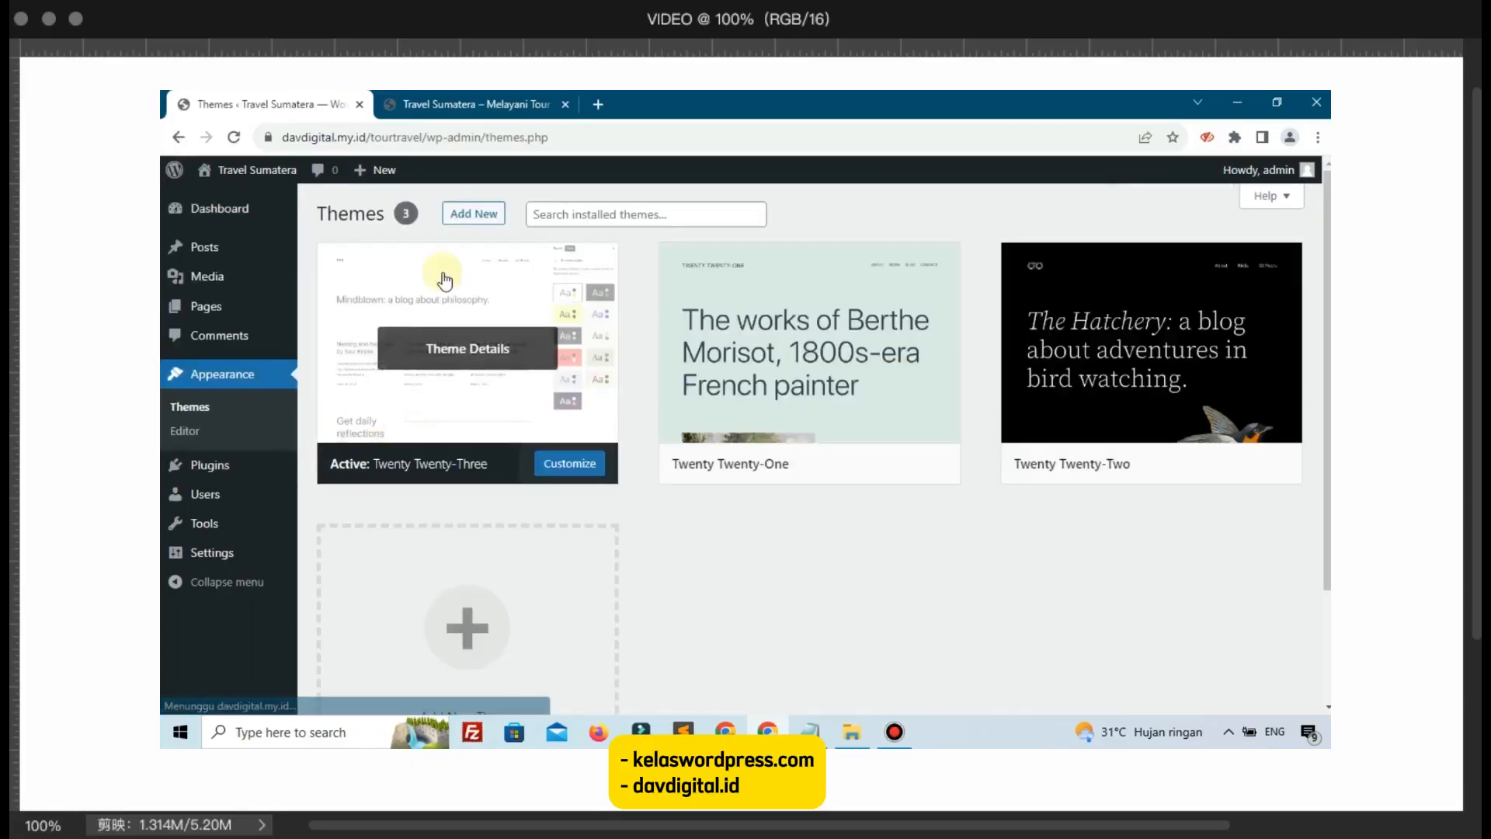
left_click(474, 219)
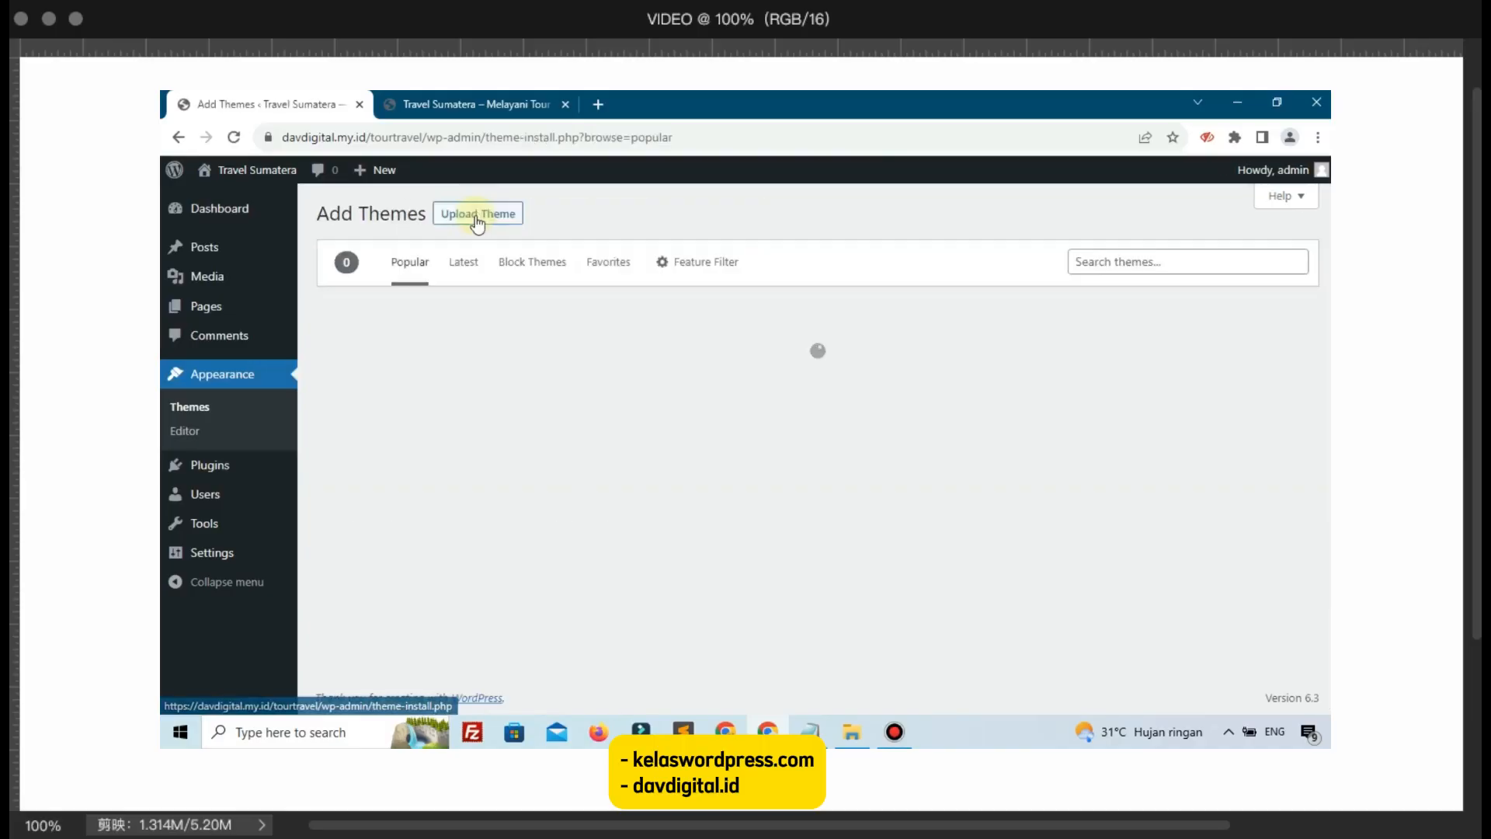
left_click(1125, 261)
type("as")
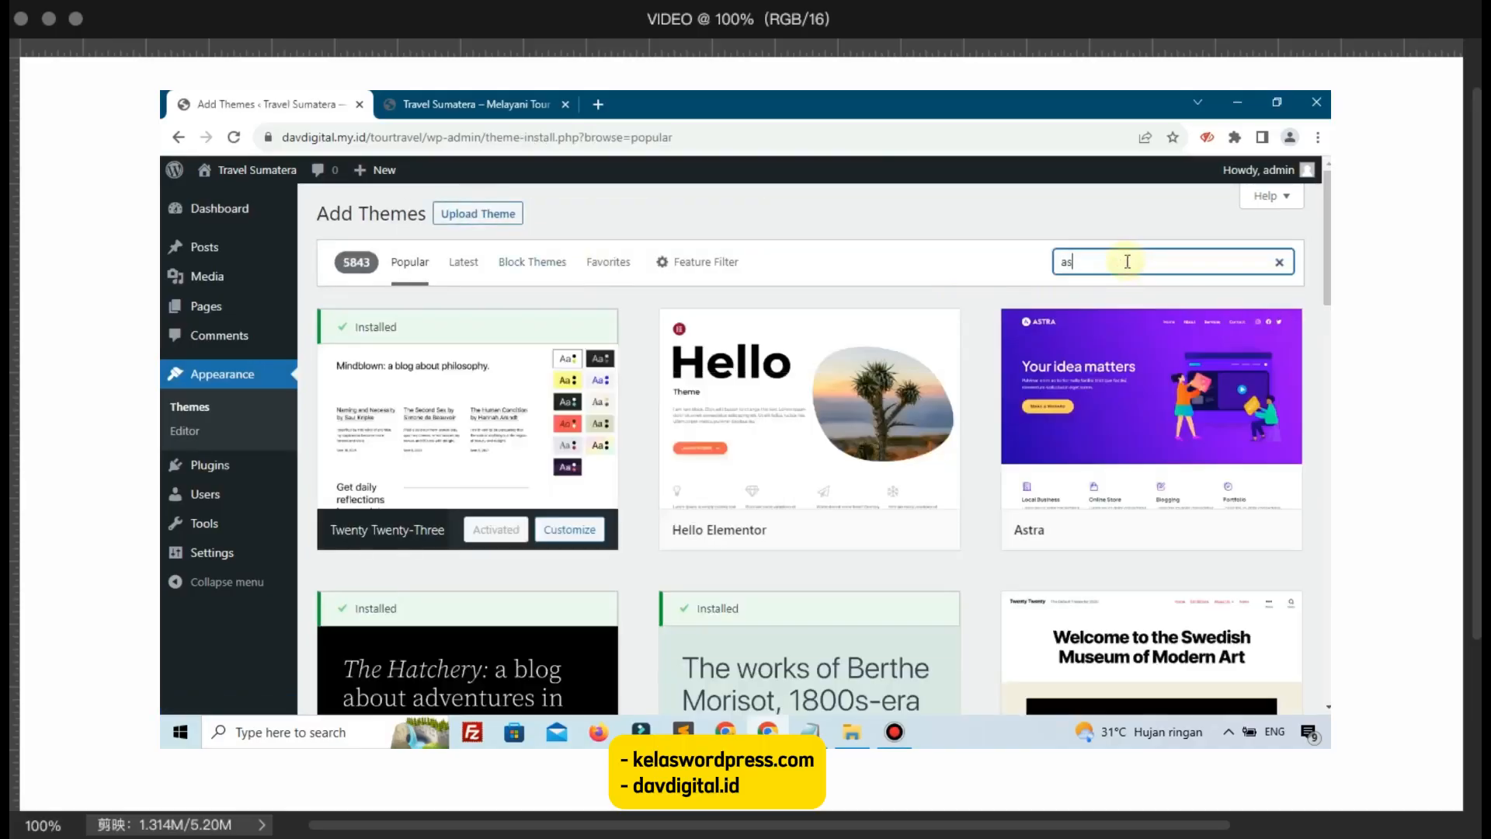
type("tra")
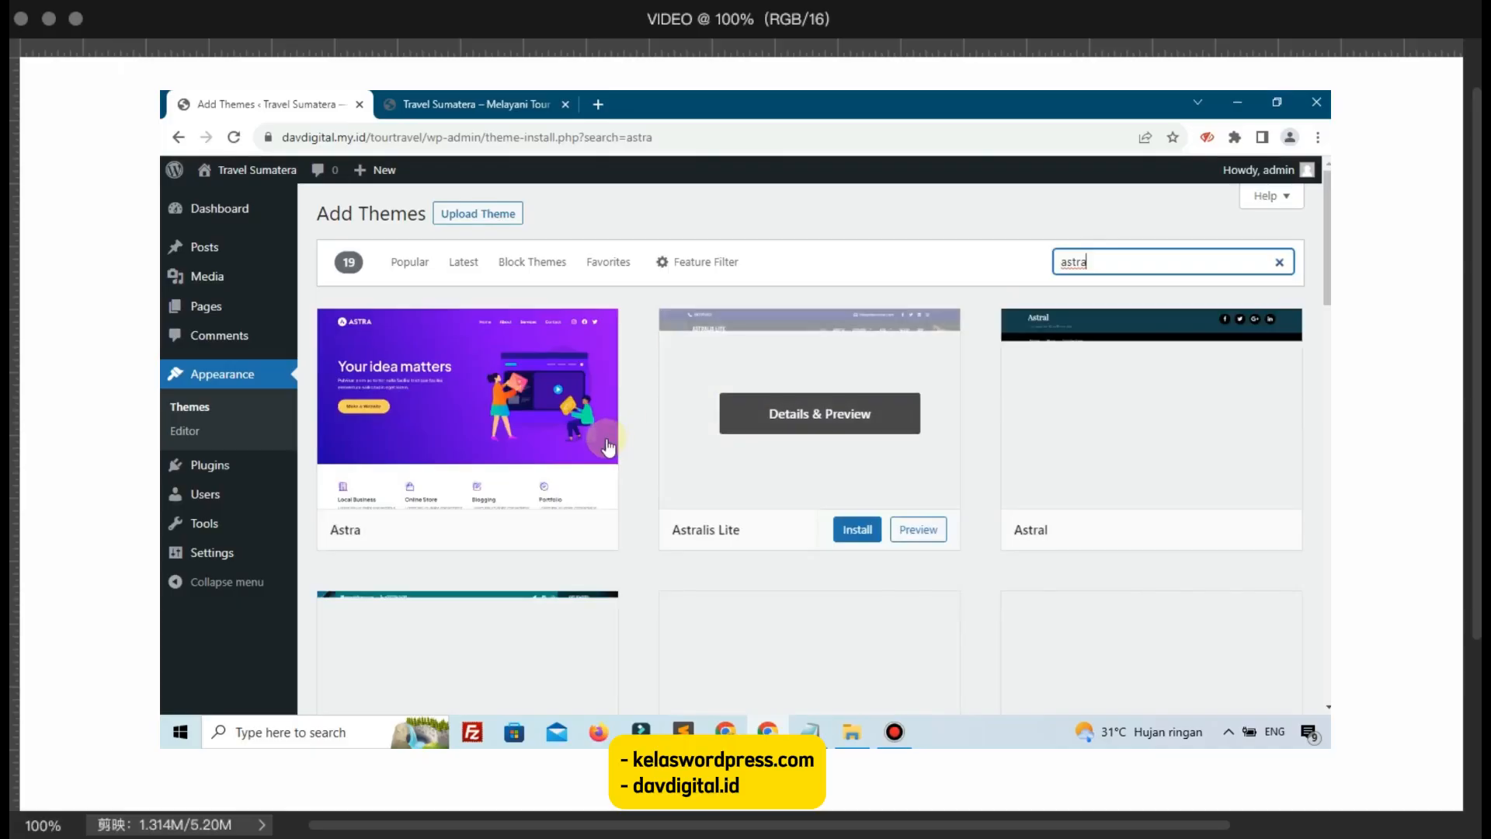
left_click(516, 530)
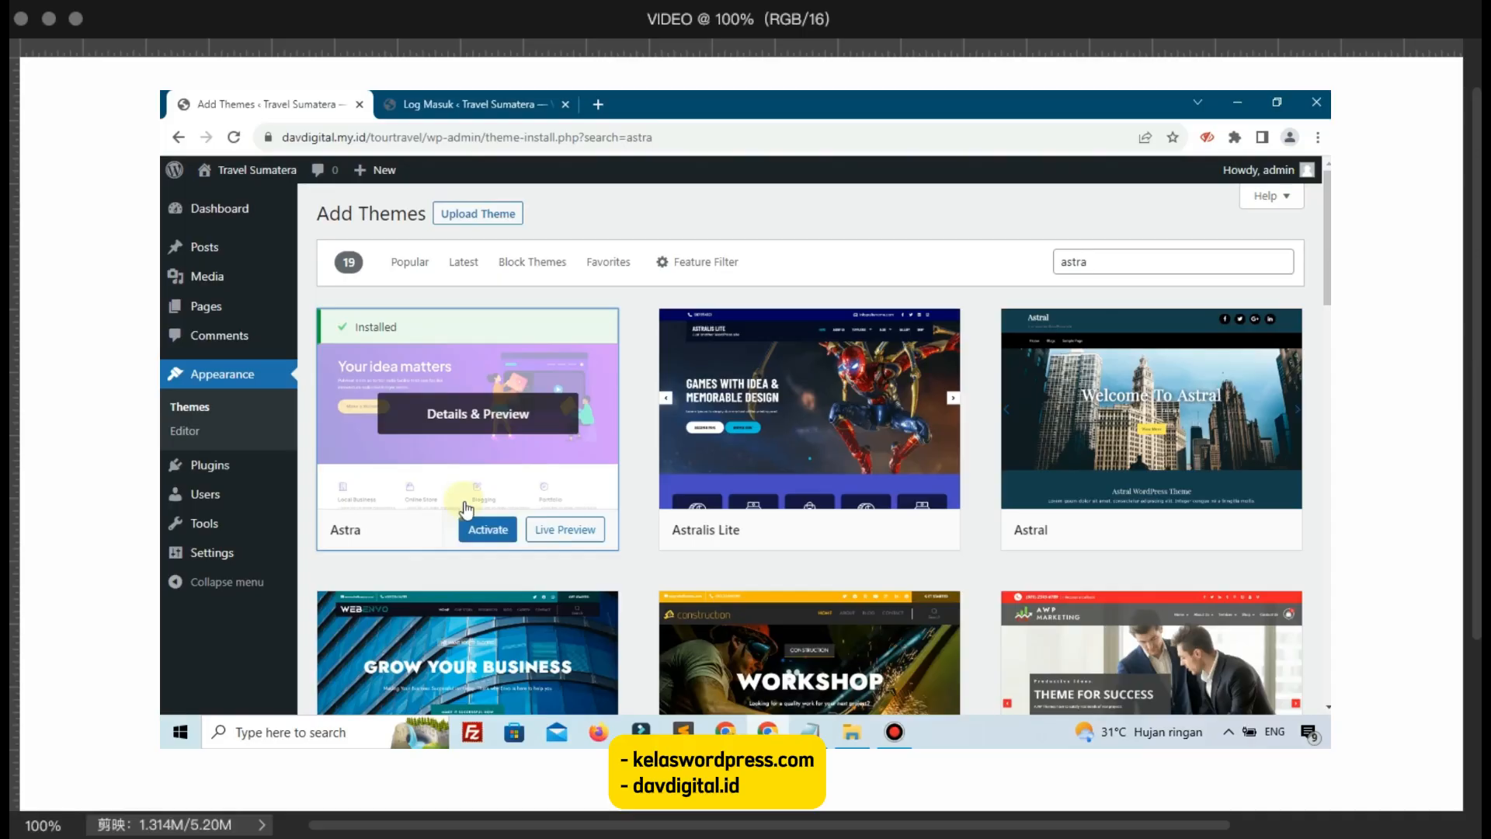
left_click(485, 535)
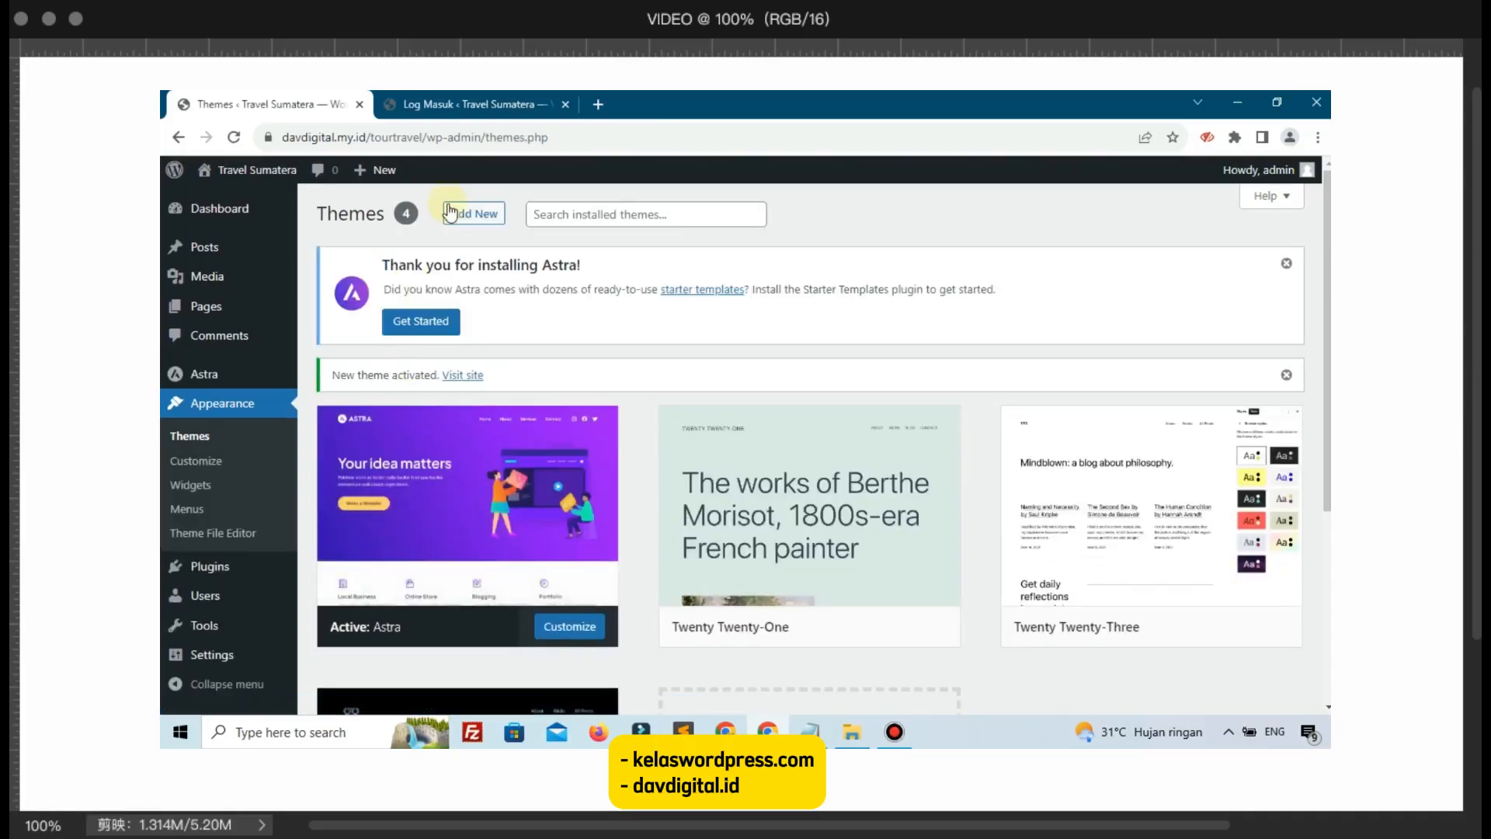
Step: Open the tourtravel site's Add Plugins page and log in to the demo site's WordPress dashboard with the prefilled credentials
mouse_move(201, 578)
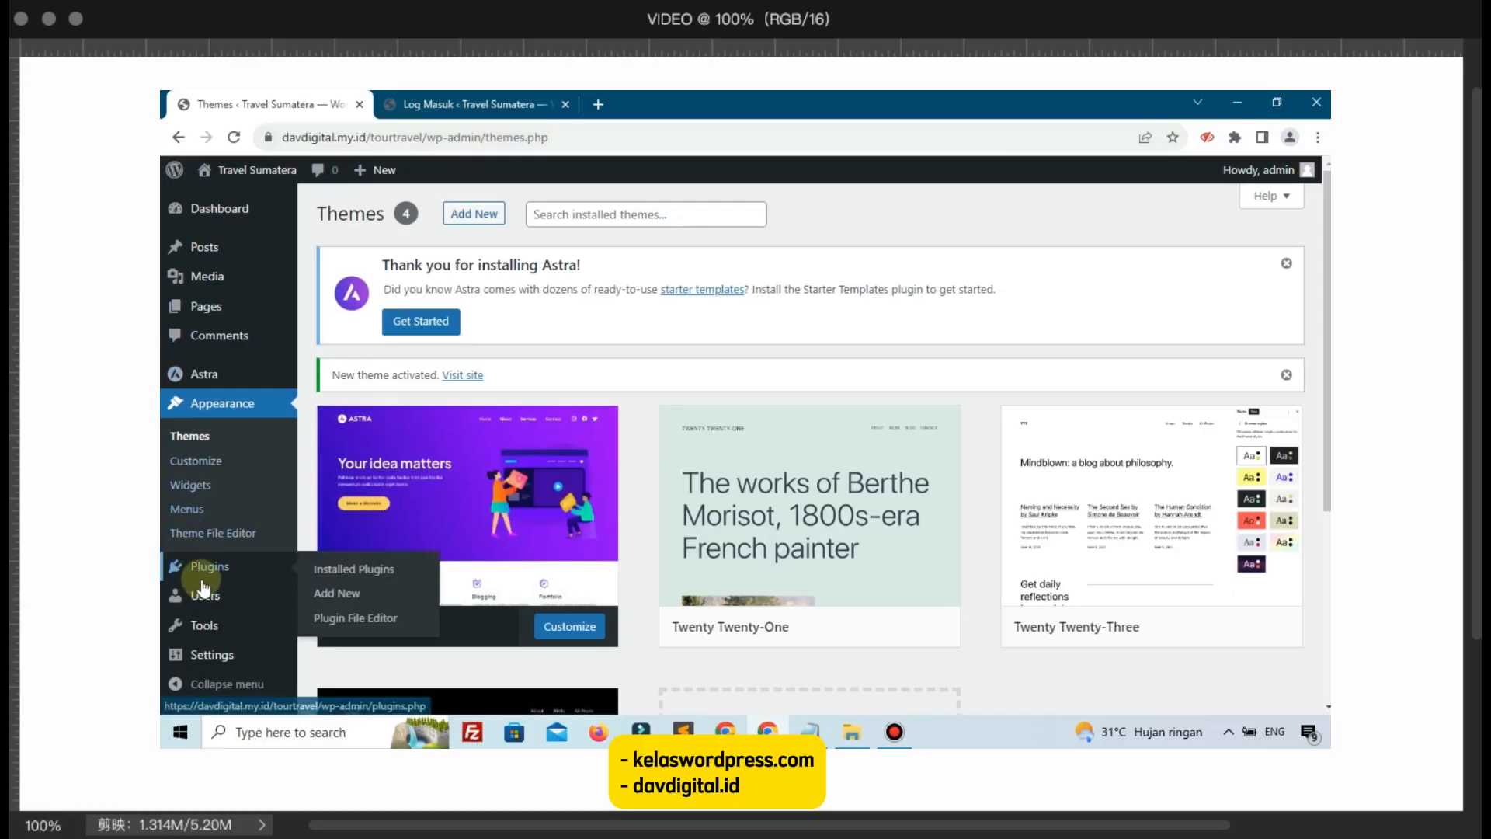
left_click(337, 592)
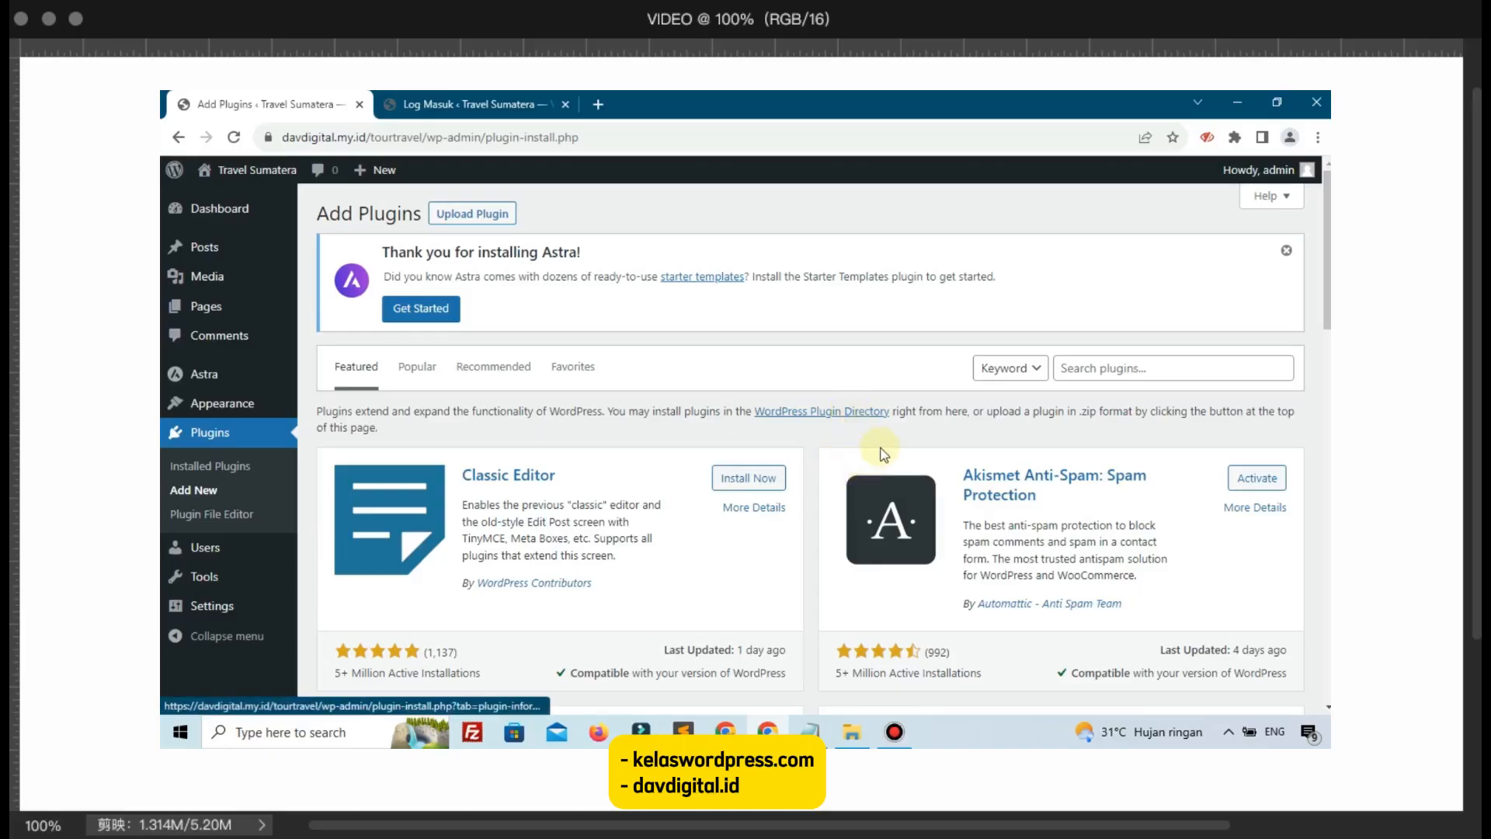
left_click(493, 100)
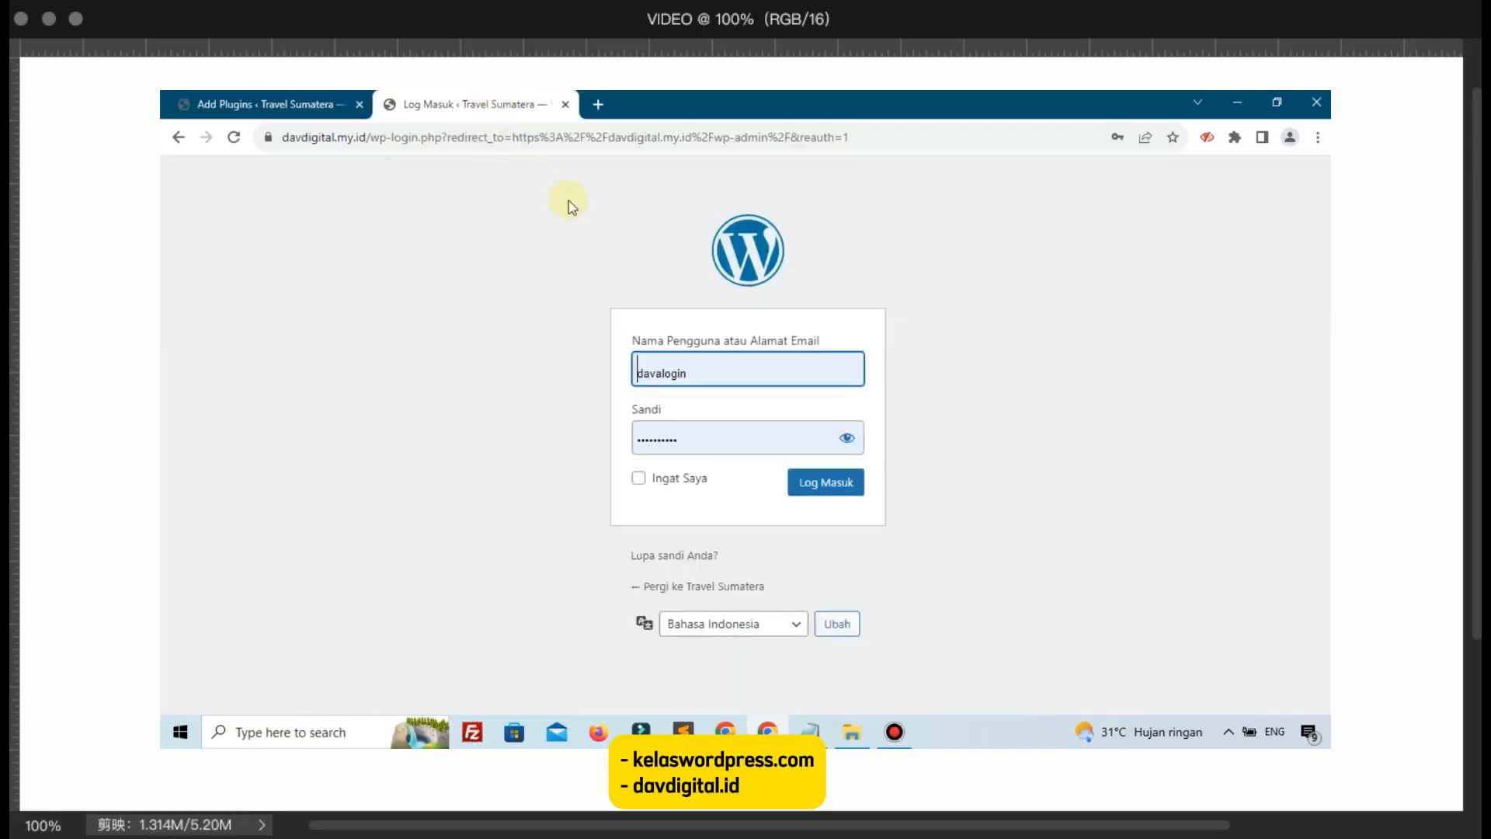
left_click(838, 480)
left_click(273, 97)
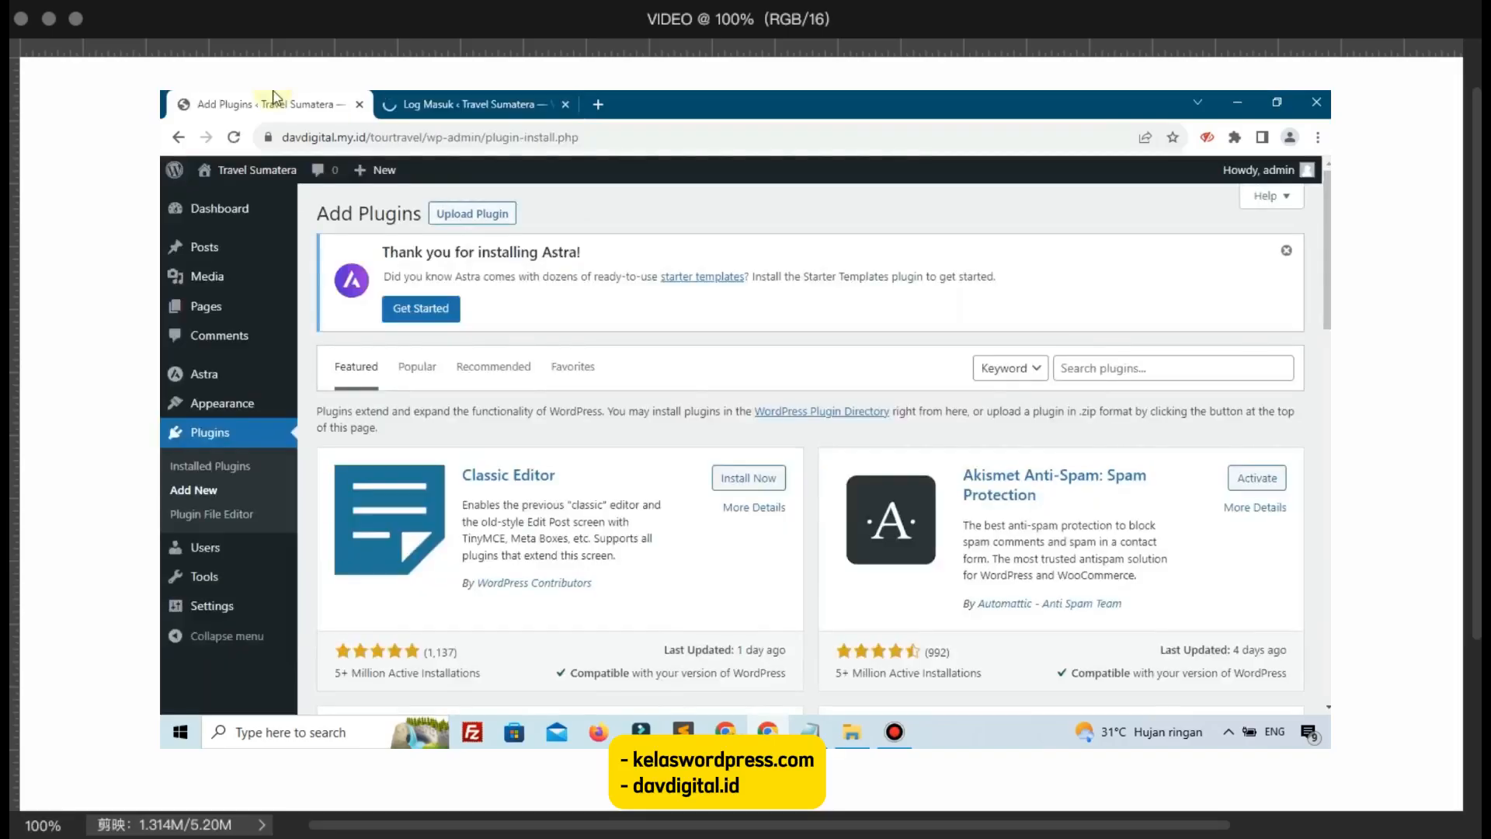
left_click(407, 95)
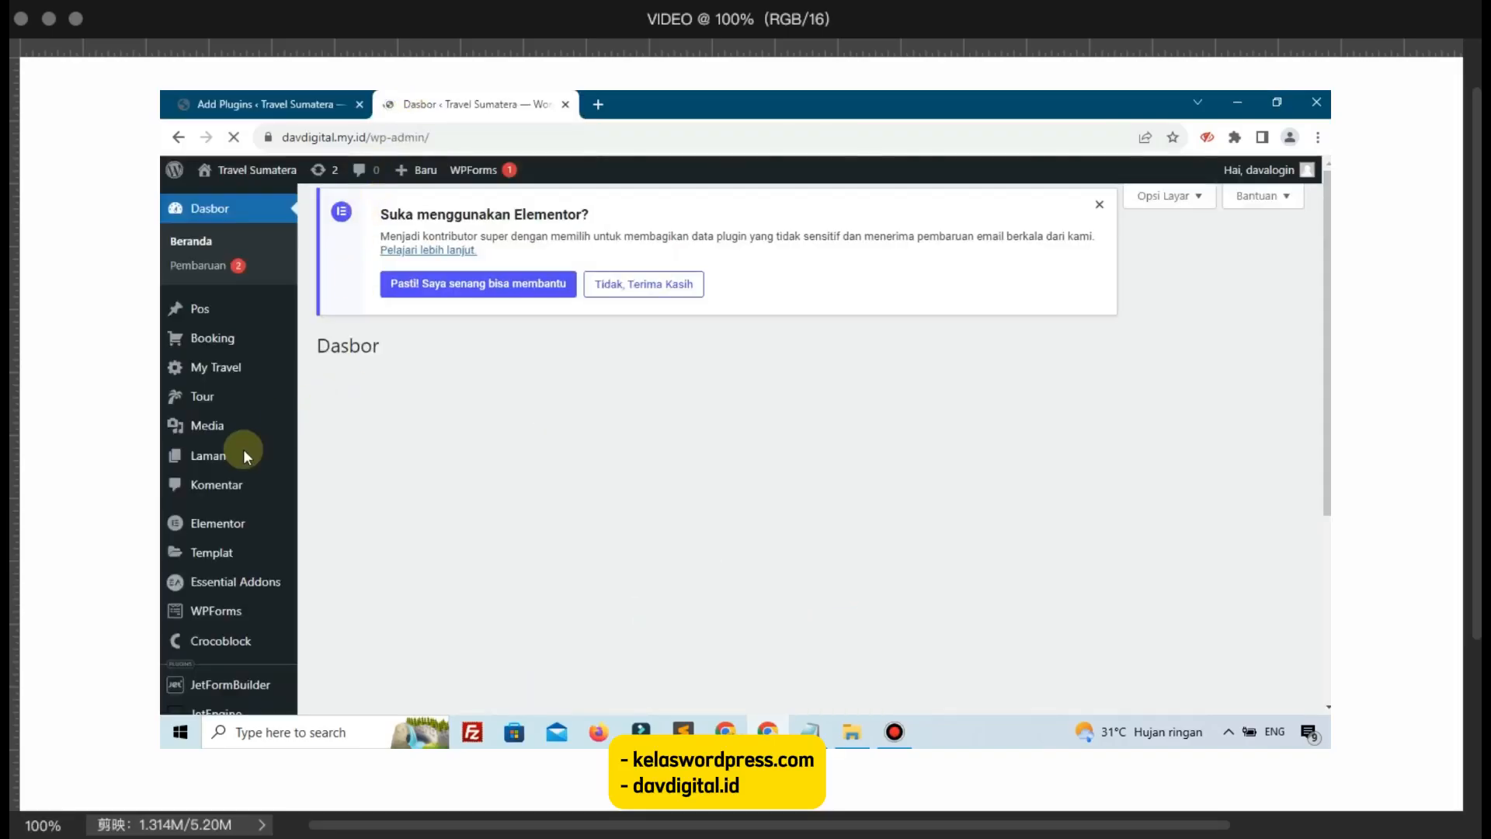
Step: Open the list of installed plugins in the demo site's dashboard
scroll(233, 466, "down", 3)
scroll(225, 490, "down", 2)
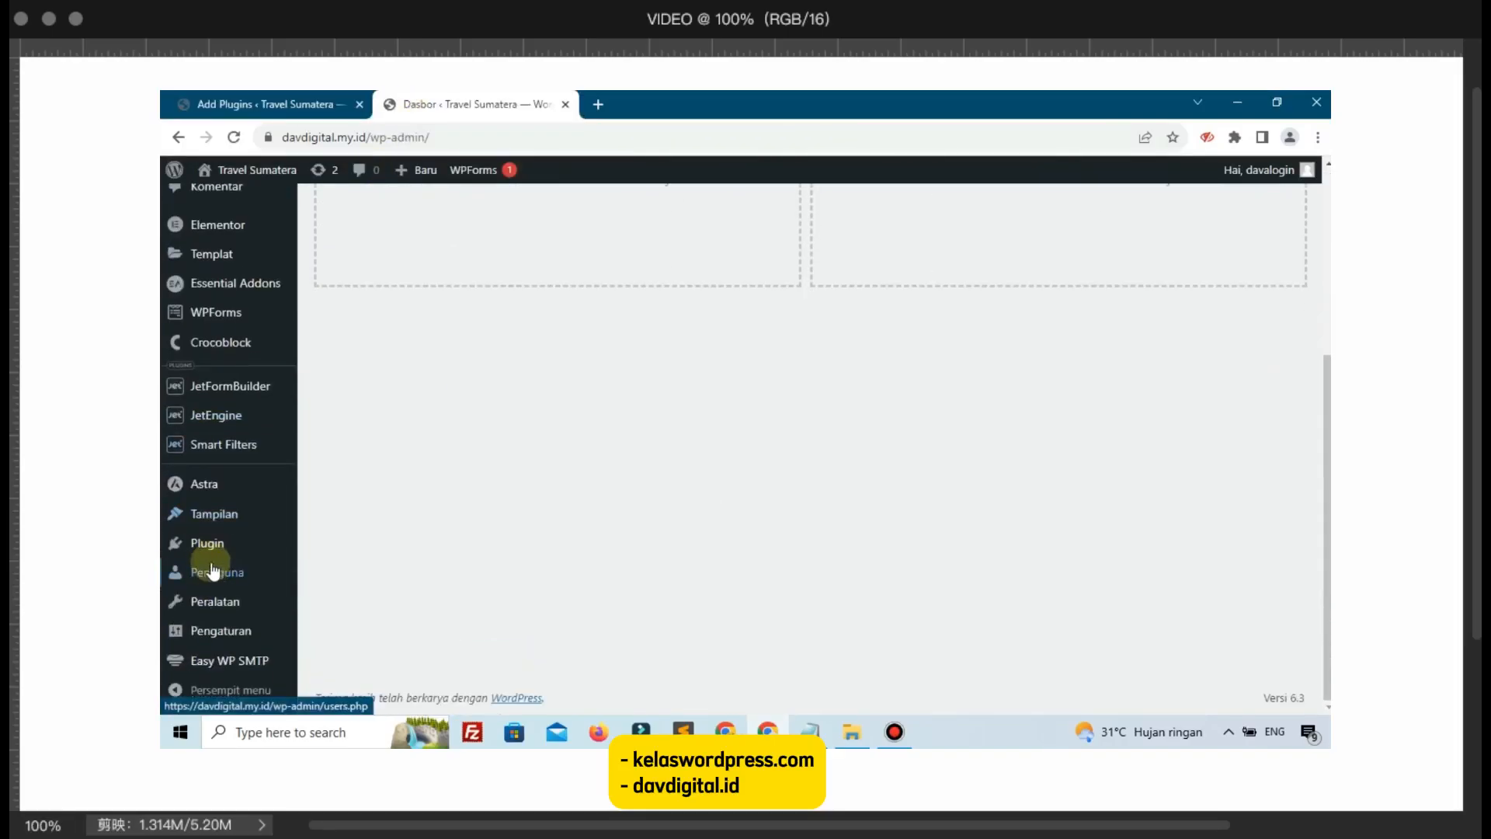
mouse_move(213, 544)
left_click(320, 554)
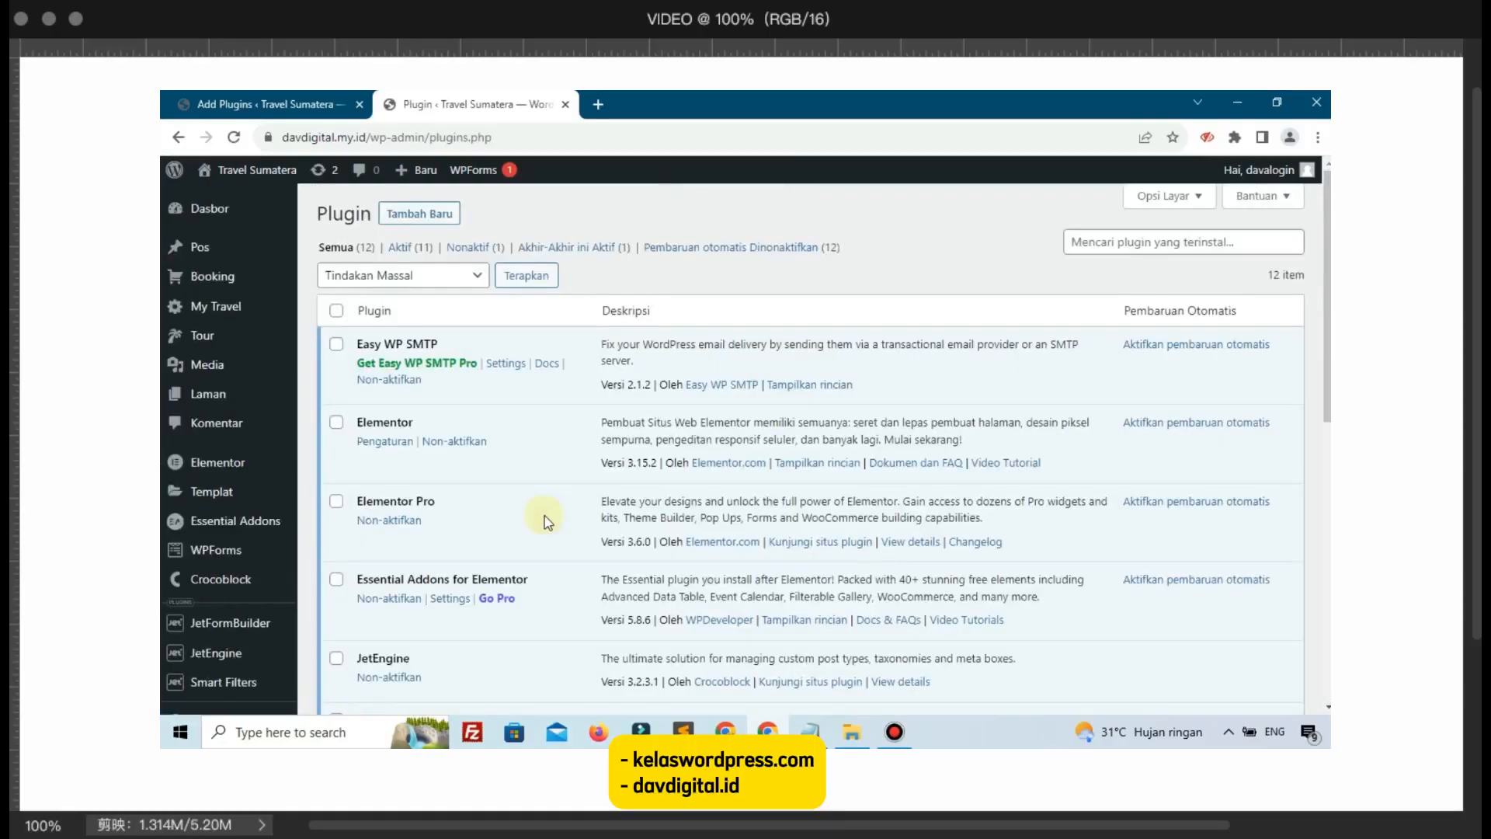
Step: Review the demo site's installed plugins, especially Elementor, Elementor Pro, Essential Addons, JetEngine, JetFormBuilder and the other Jet plugins
scroll(548, 521, "down", 2)
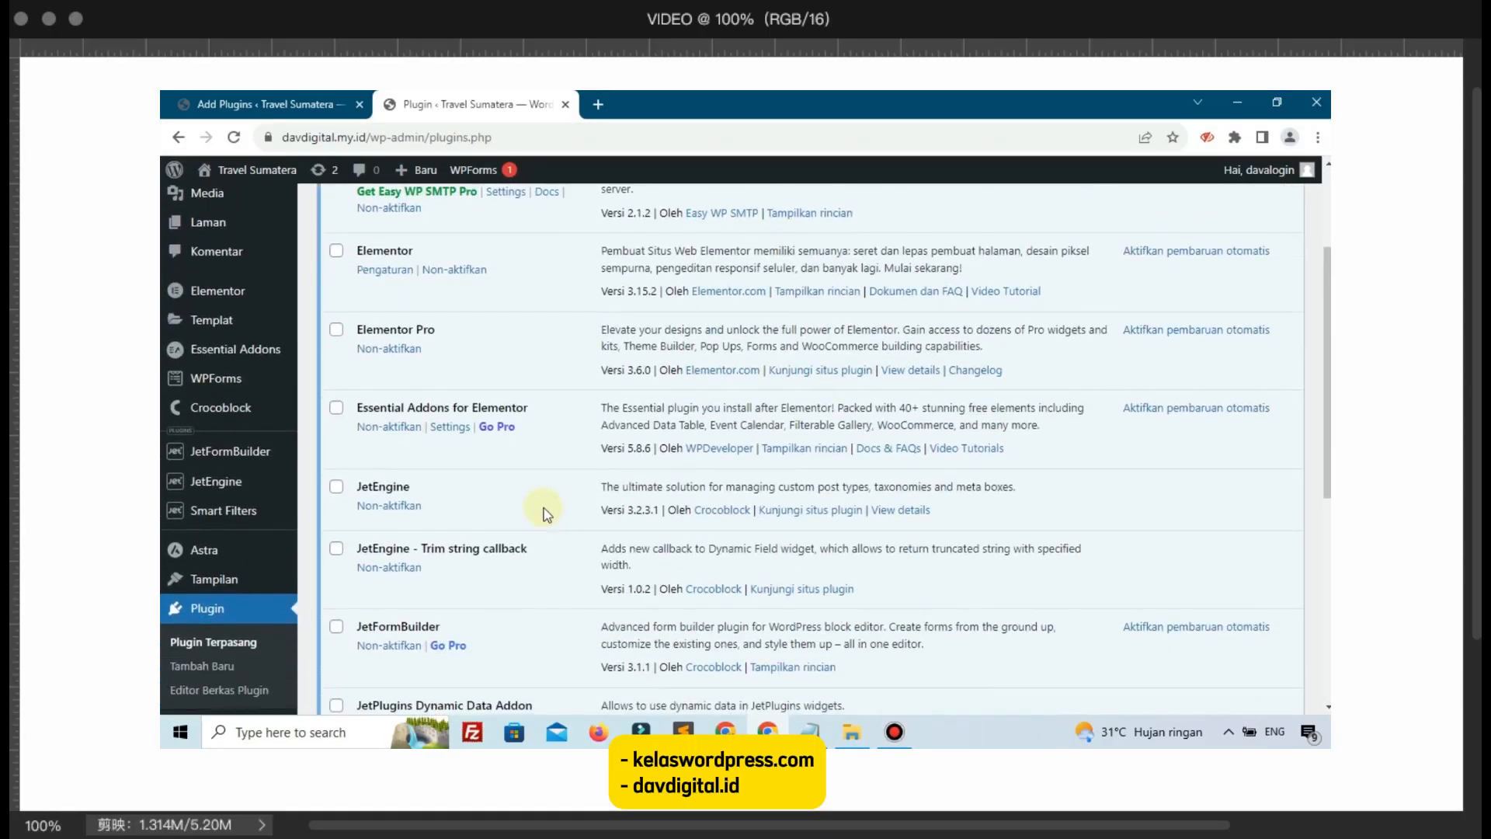
scroll(544, 513, "down", 2)
scroll(414, 250, "up", 1)
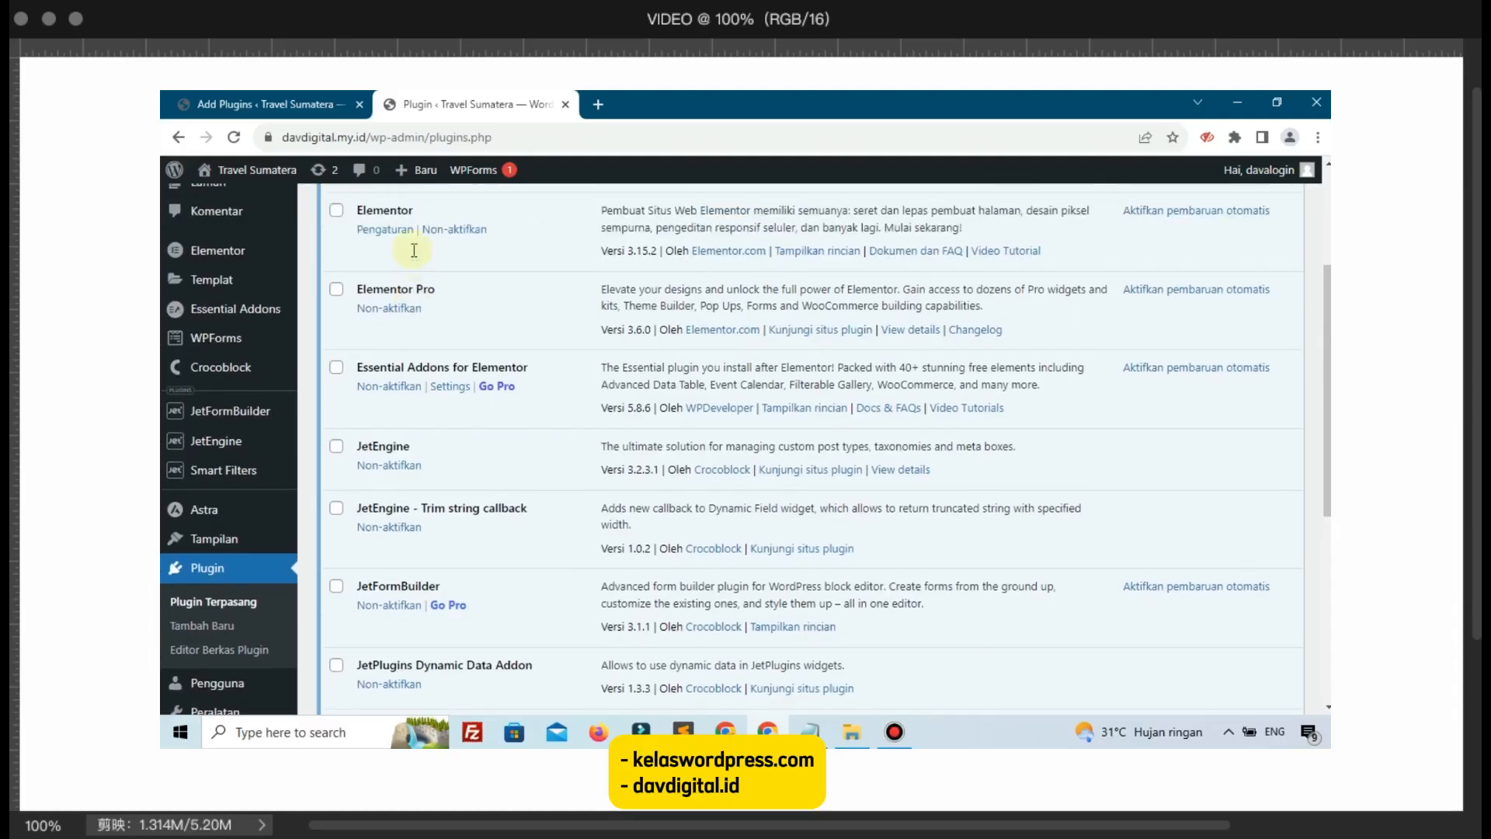
scroll(414, 251, "up", 1)
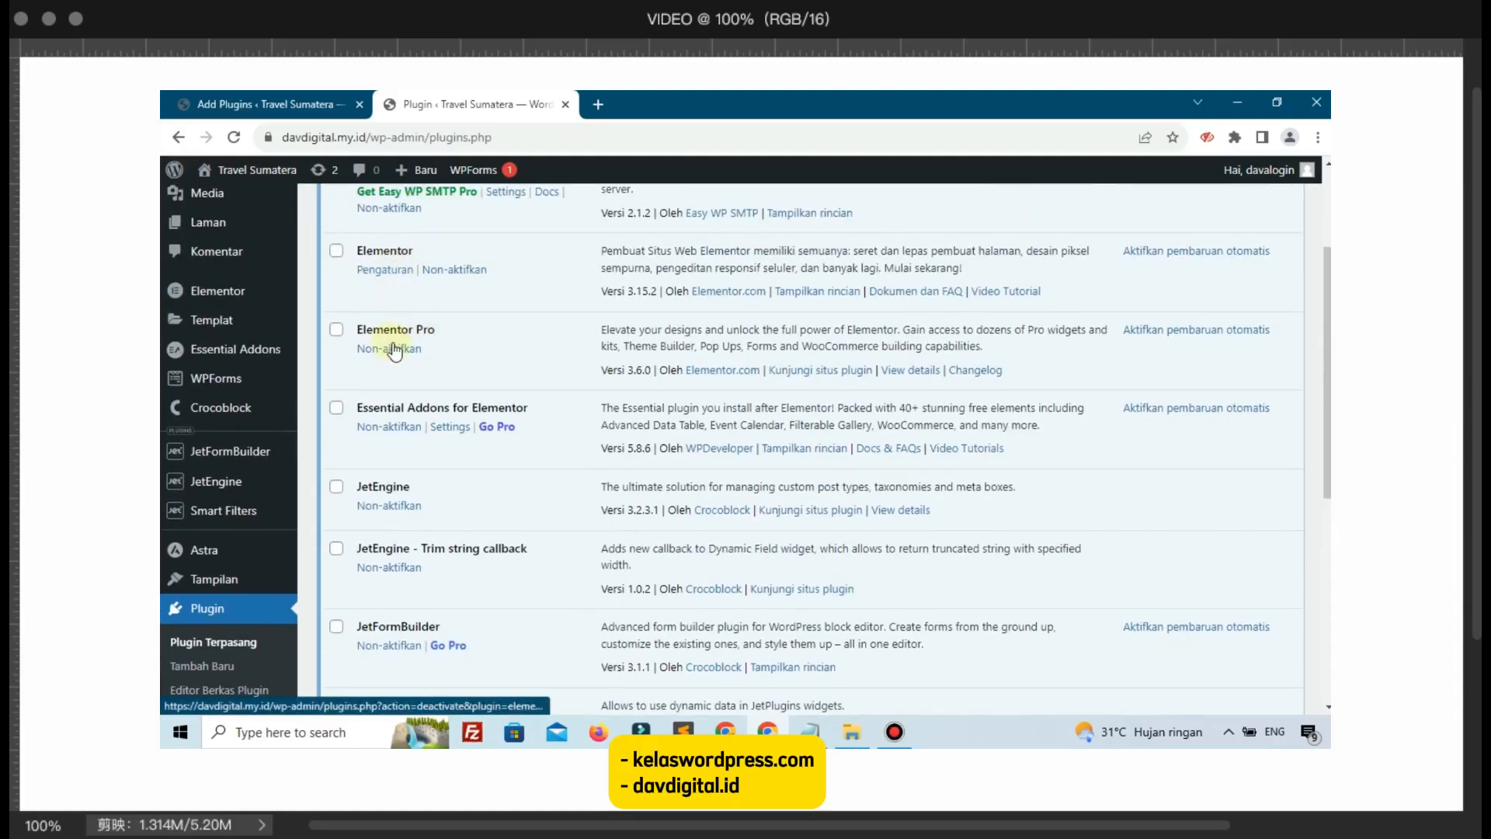
scroll(392, 365, "down", 1)
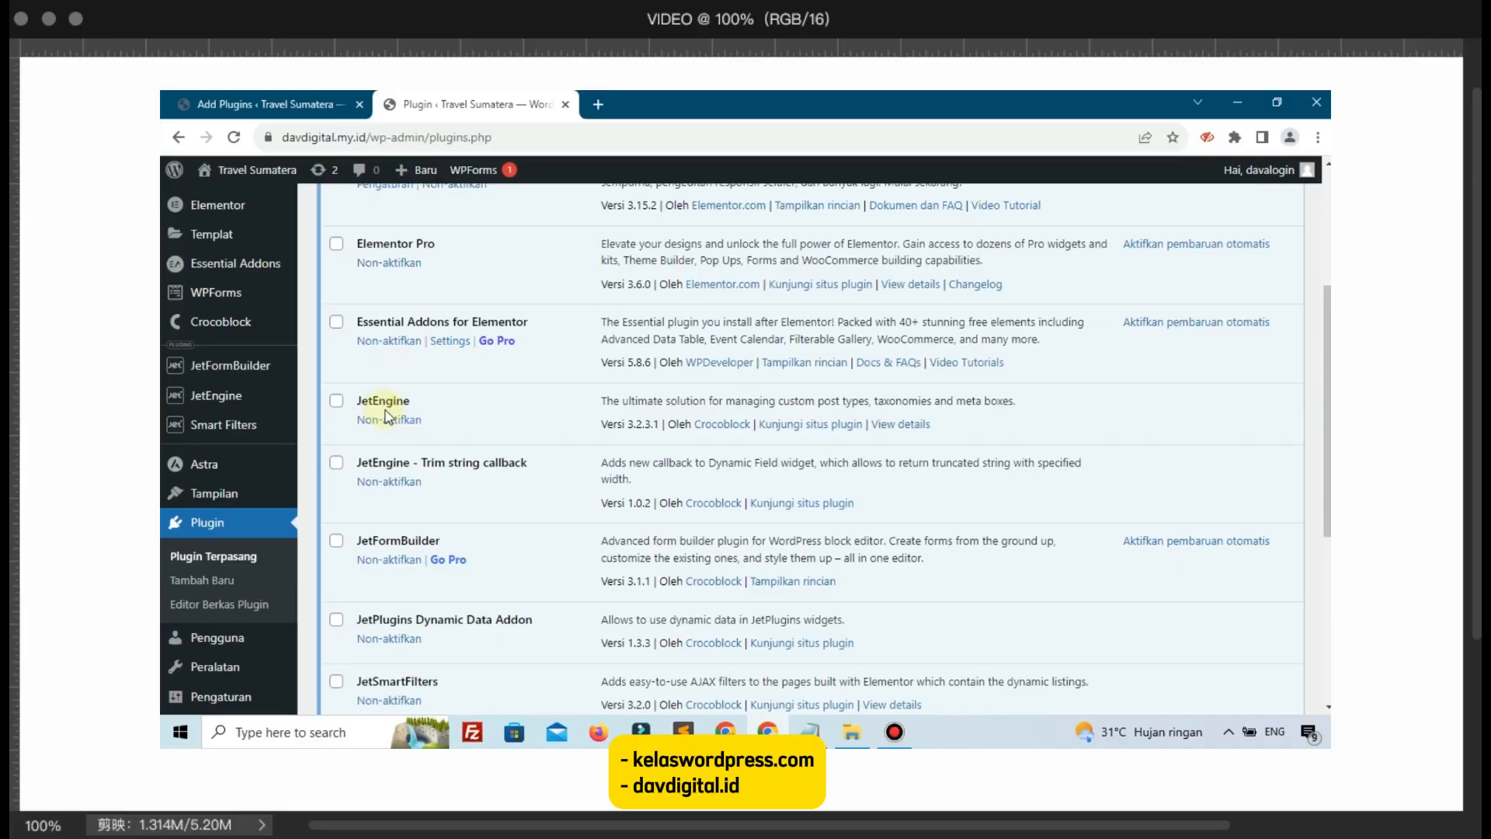
scroll(392, 414, "down", 1)
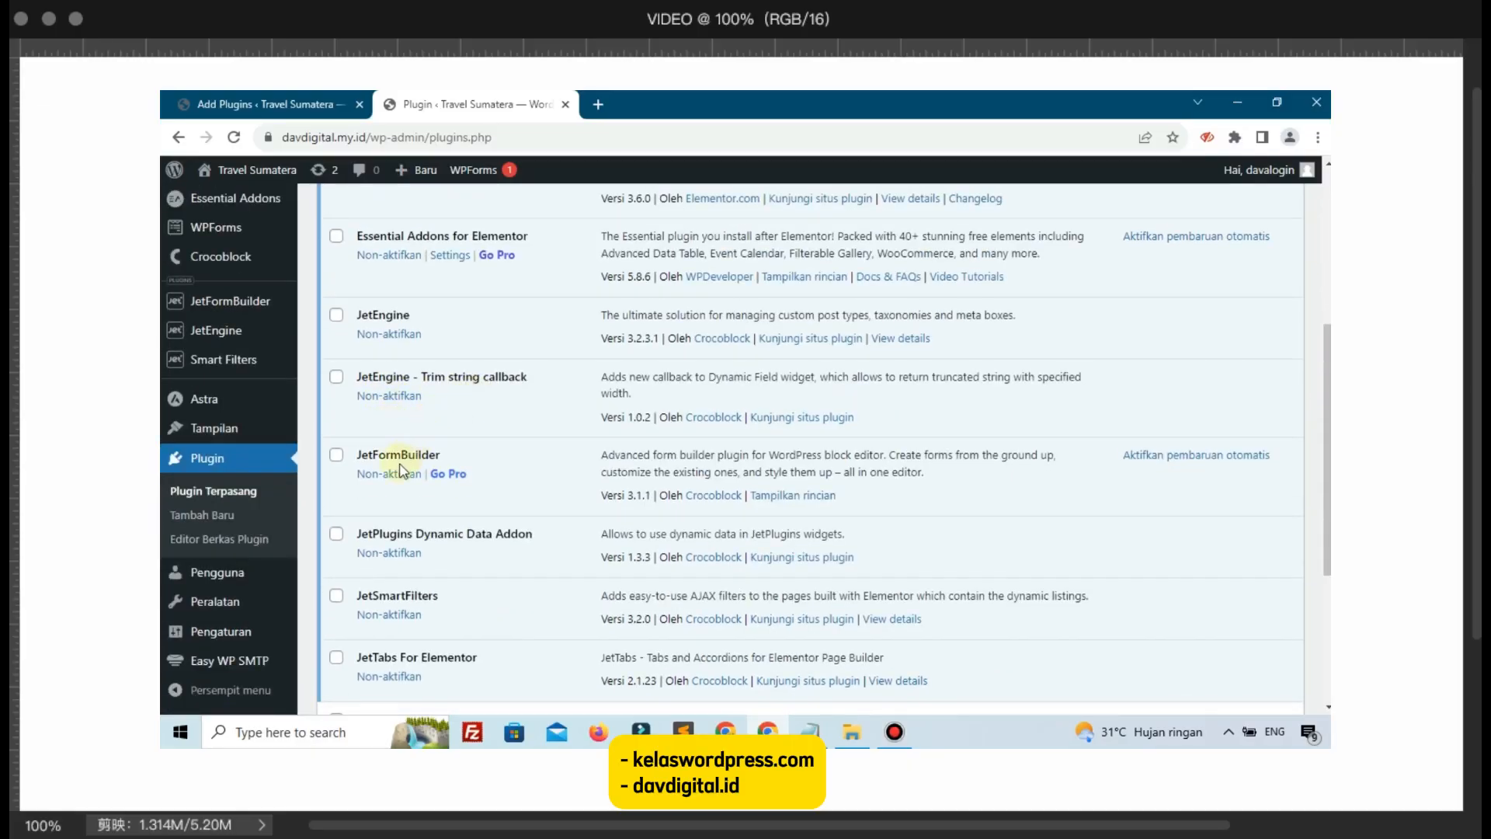
scroll(414, 454, "down", 1)
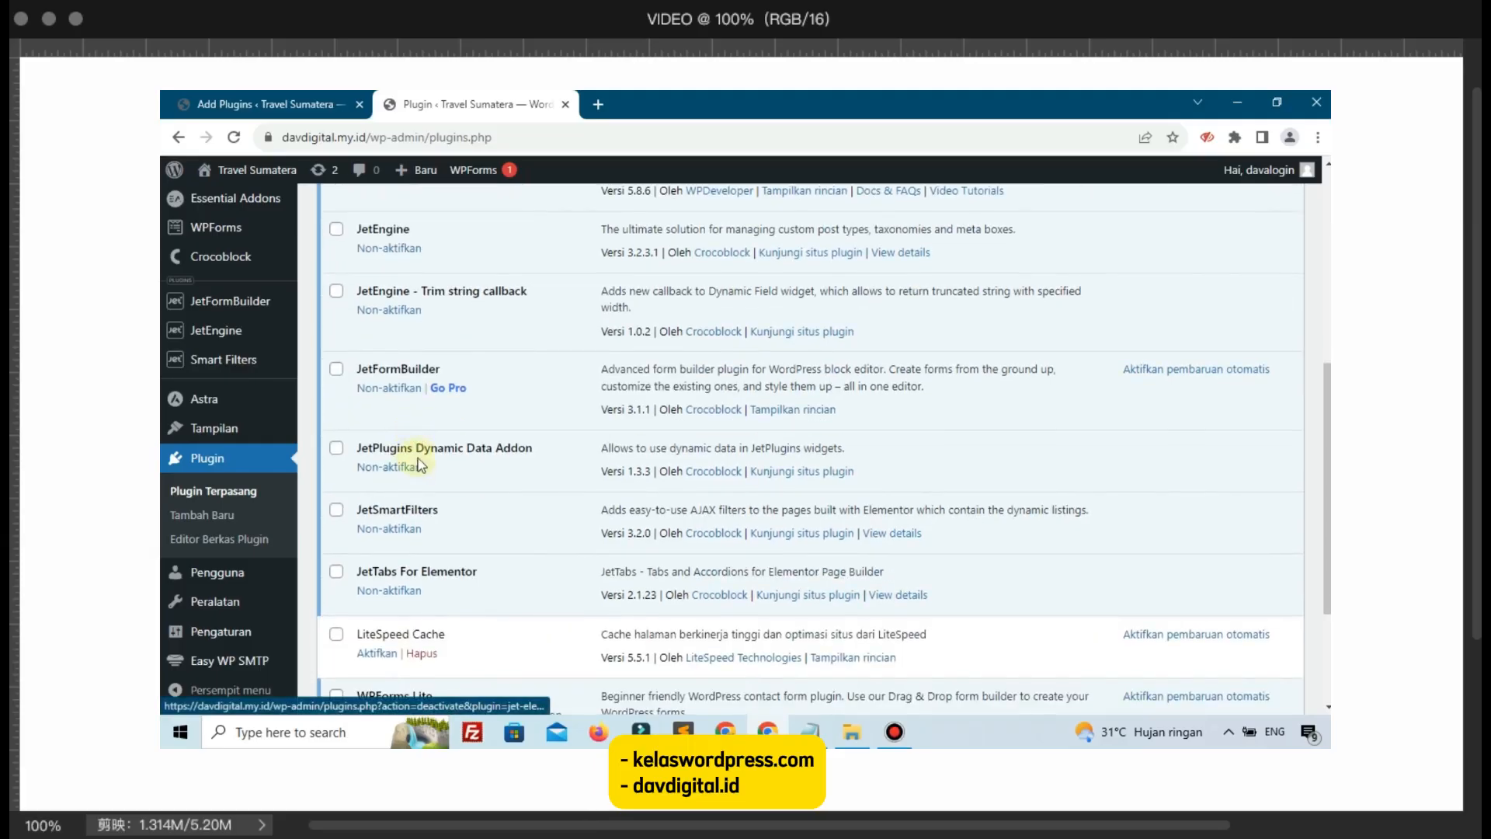
scroll(419, 462, "down", 1)
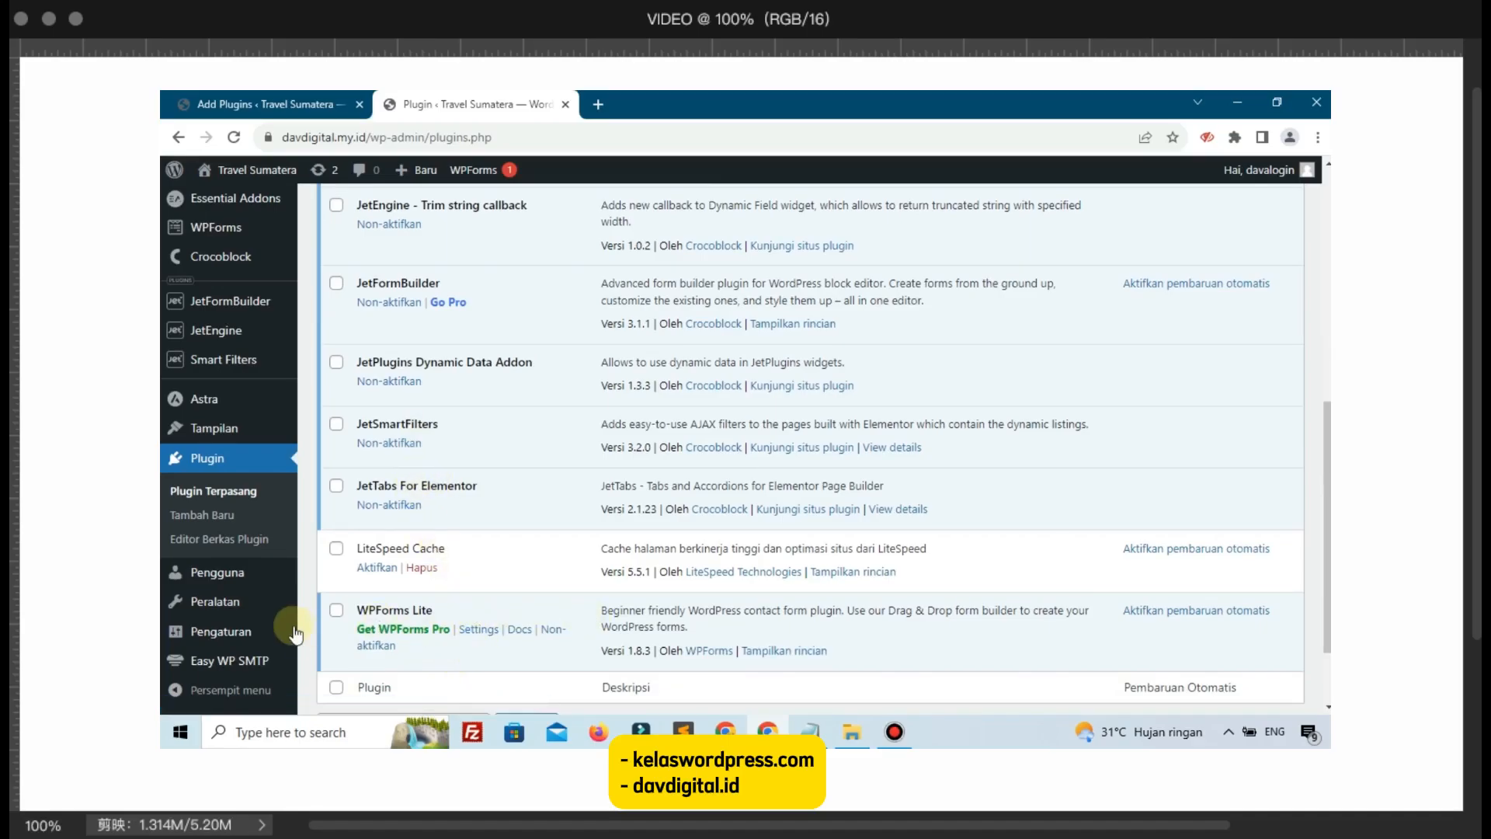
scroll(417, 604, "up", 10)
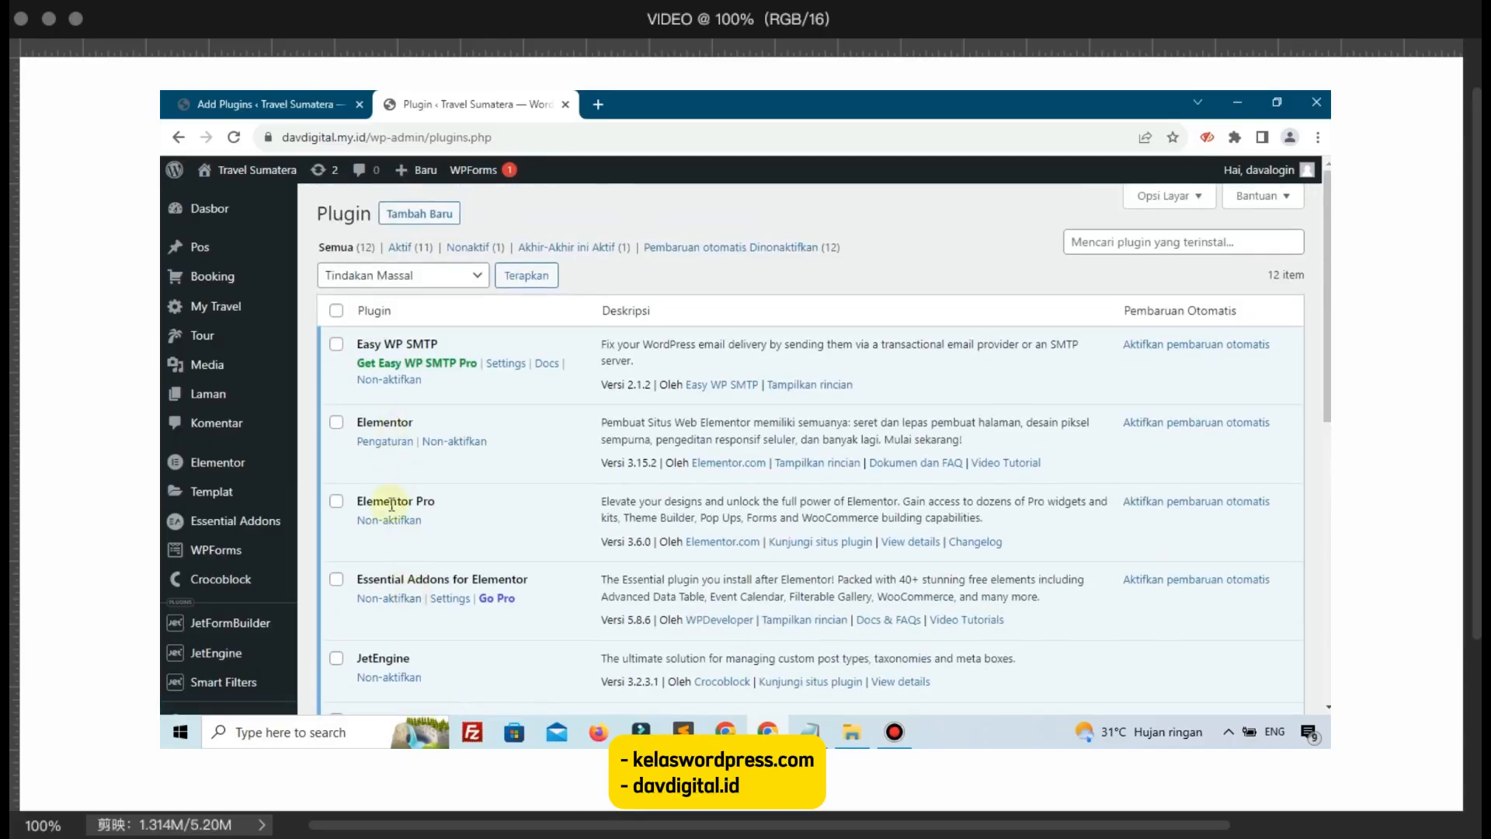
scroll(392, 516, "down", 1)
scroll(392, 516, "down", 2)
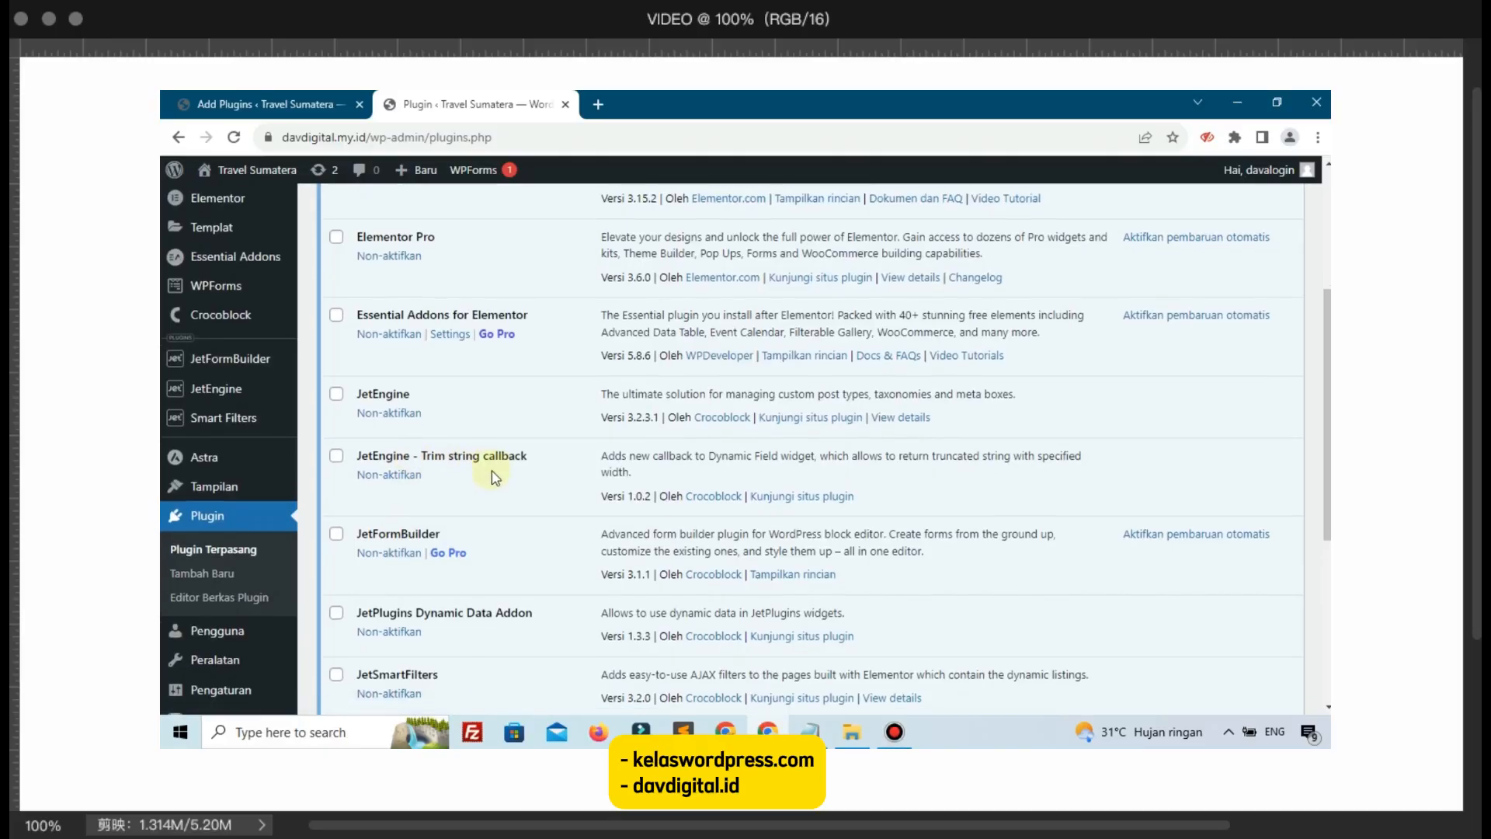
scroll(442, 460, "down", 1)
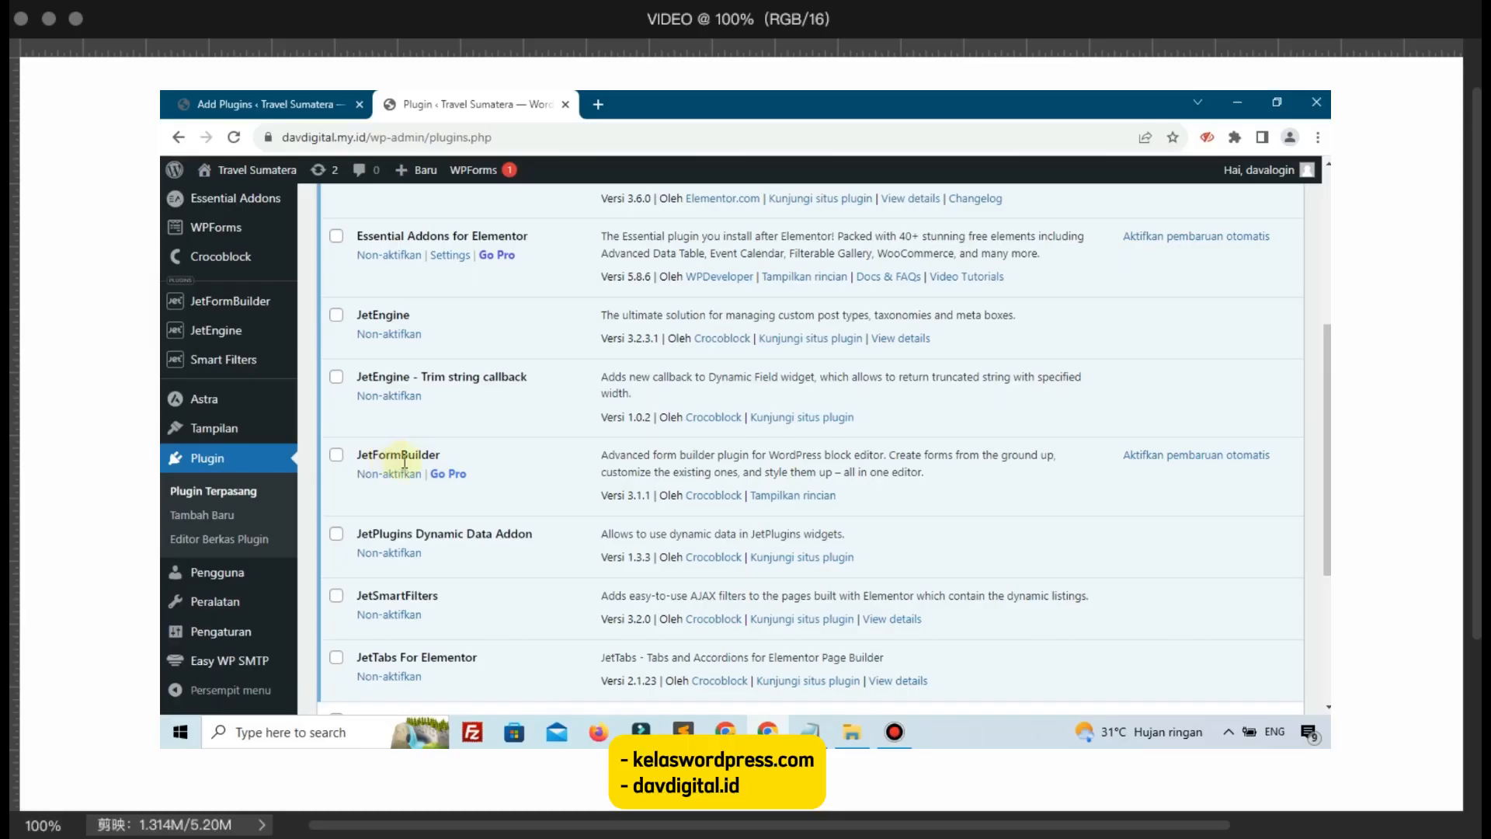
scroll(400, 466, "down", 1)
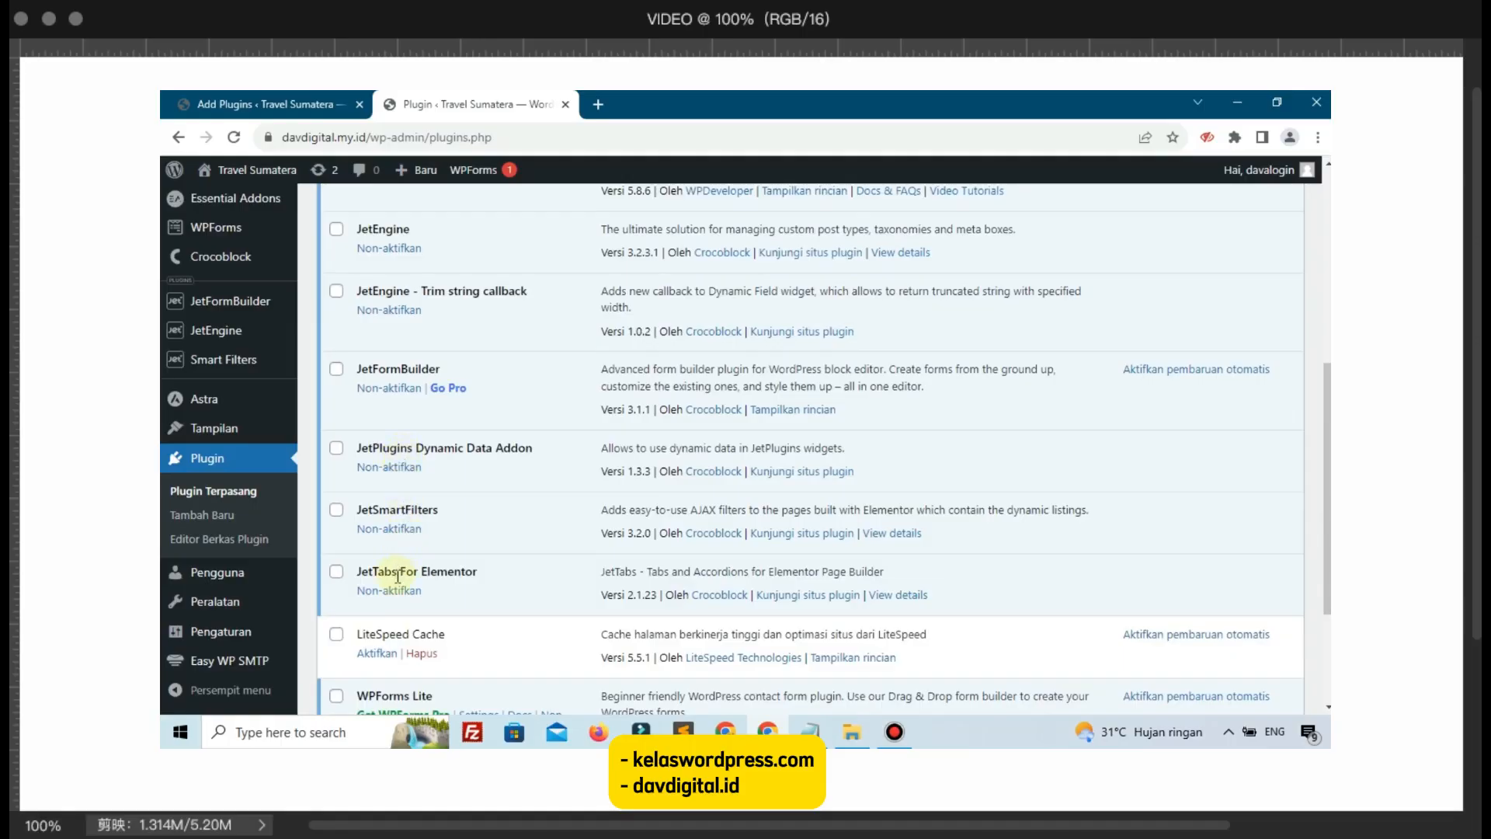
scroll(398, 575, "down", 1)
Step: Return to the tourtravel site's Add Plugins page and search the plugin directory for "jetfo"
left_click(272, 102)
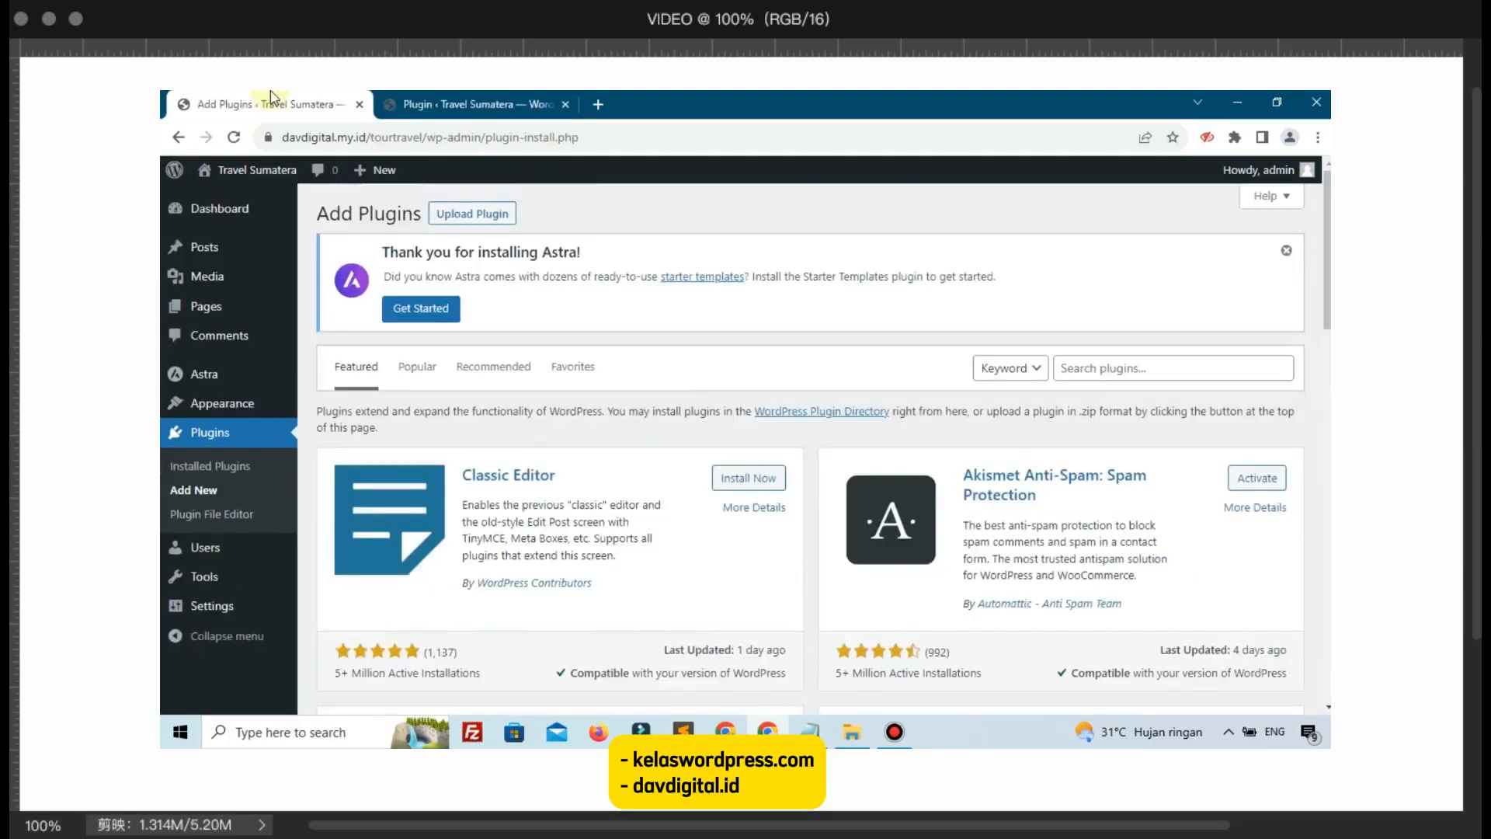
left_click(1088, 370)
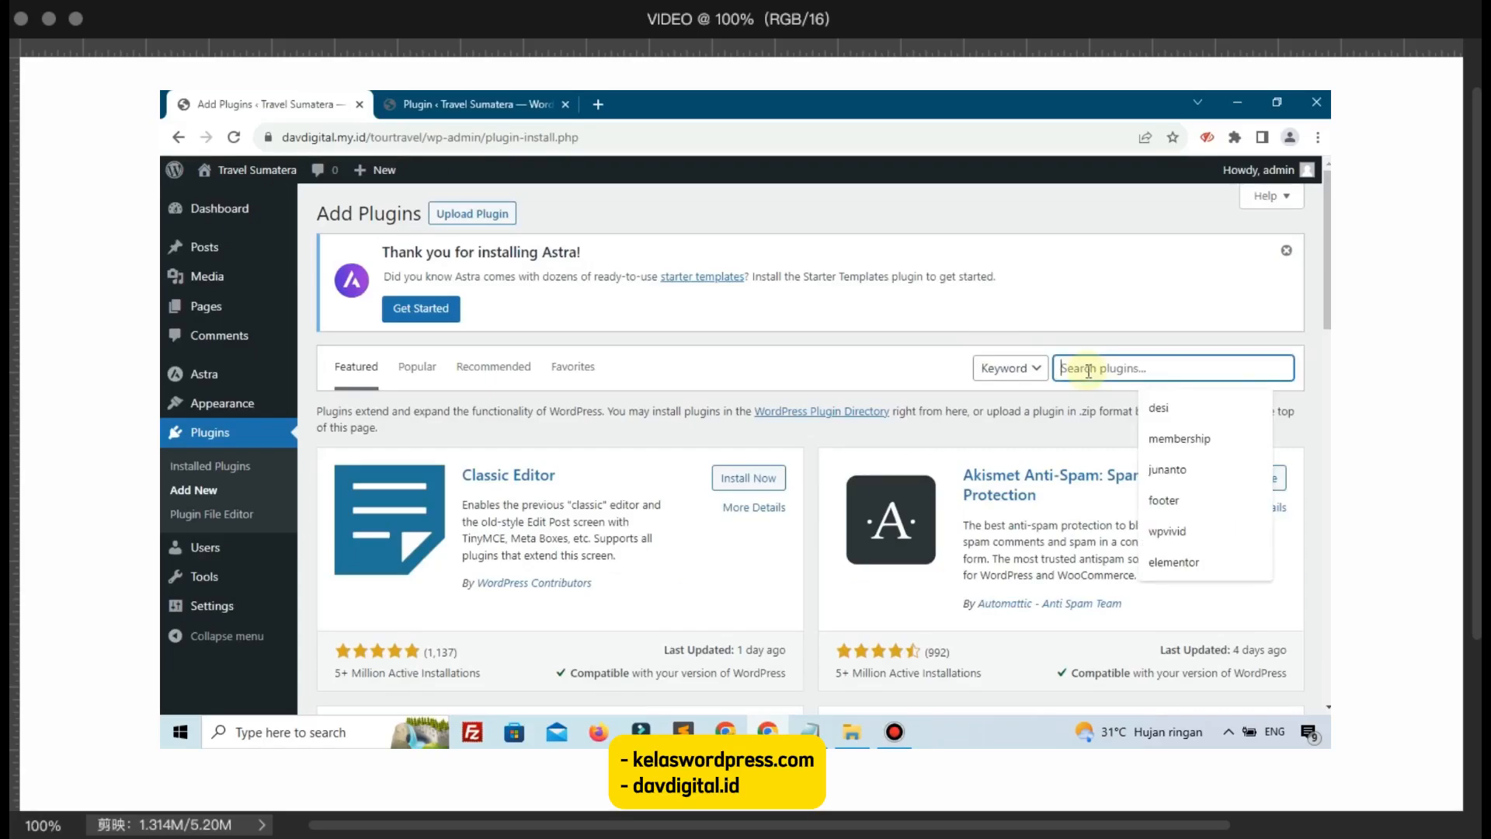
type("je")
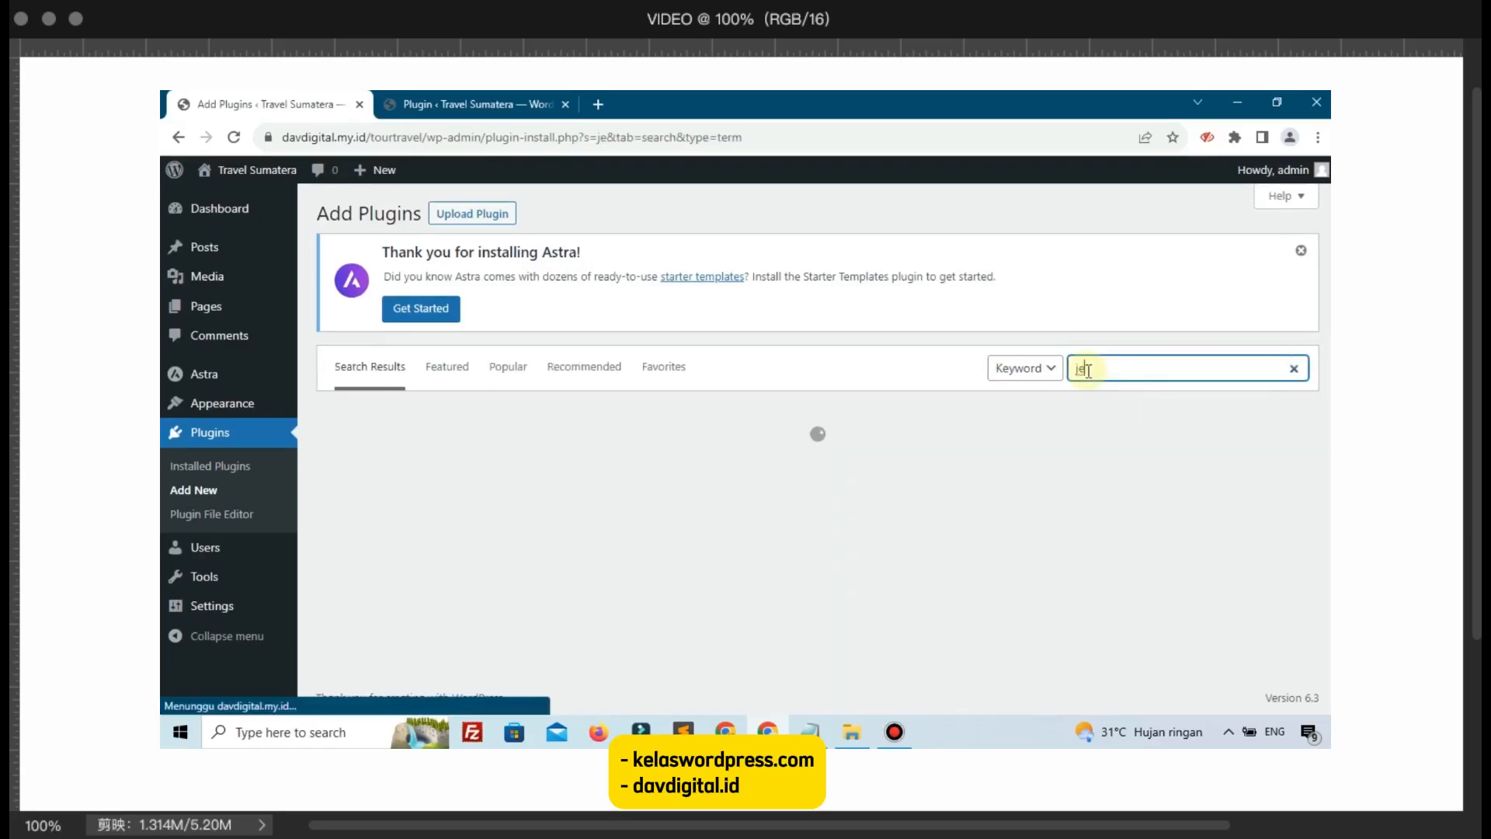
type("tfo")
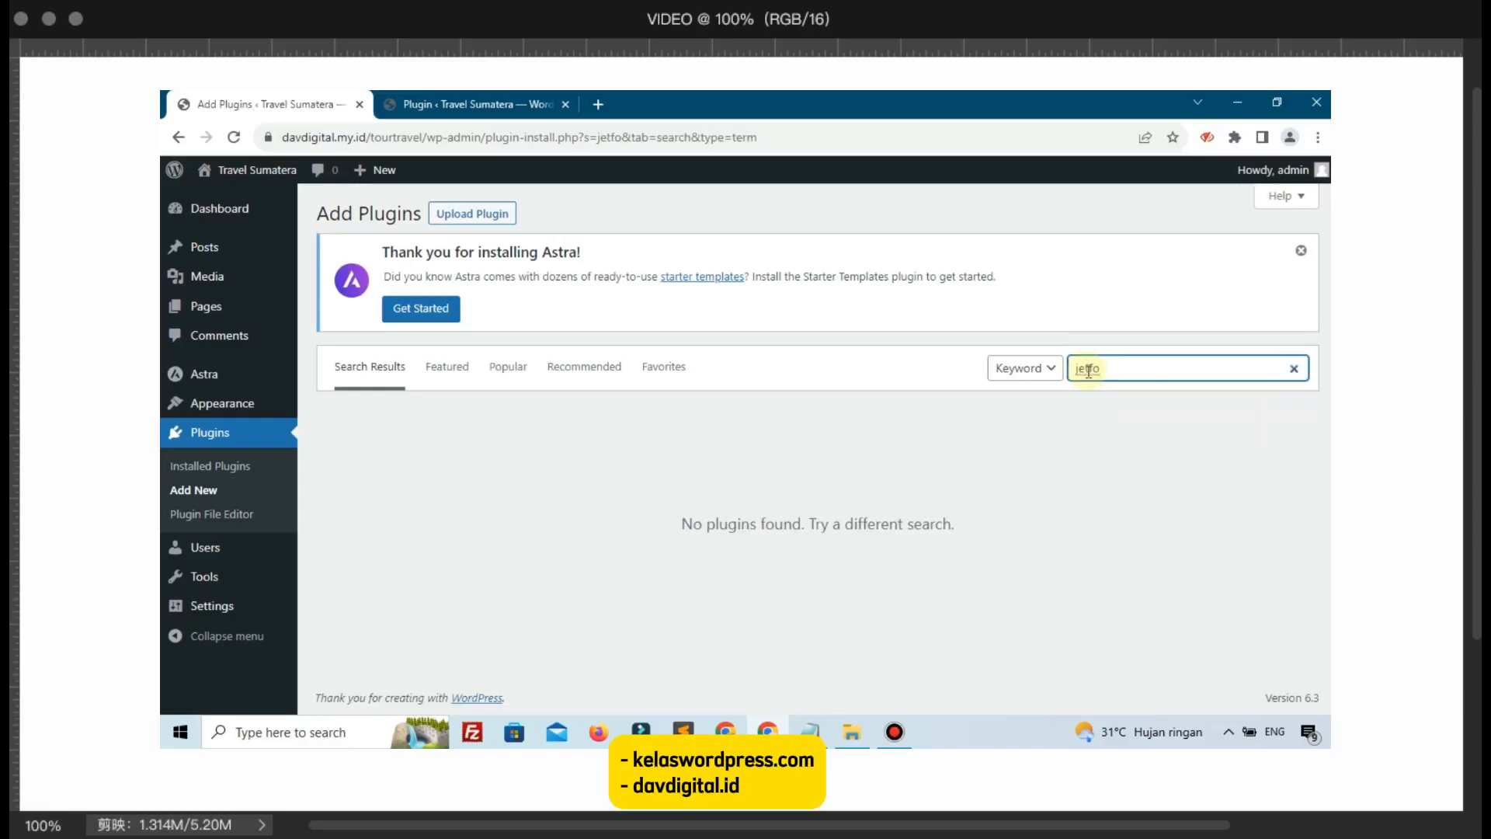
Step: Open crocoblock.com in a new tab to view the source of the Jet plugins
left_click(598, 104)
type("crocoblock.com")
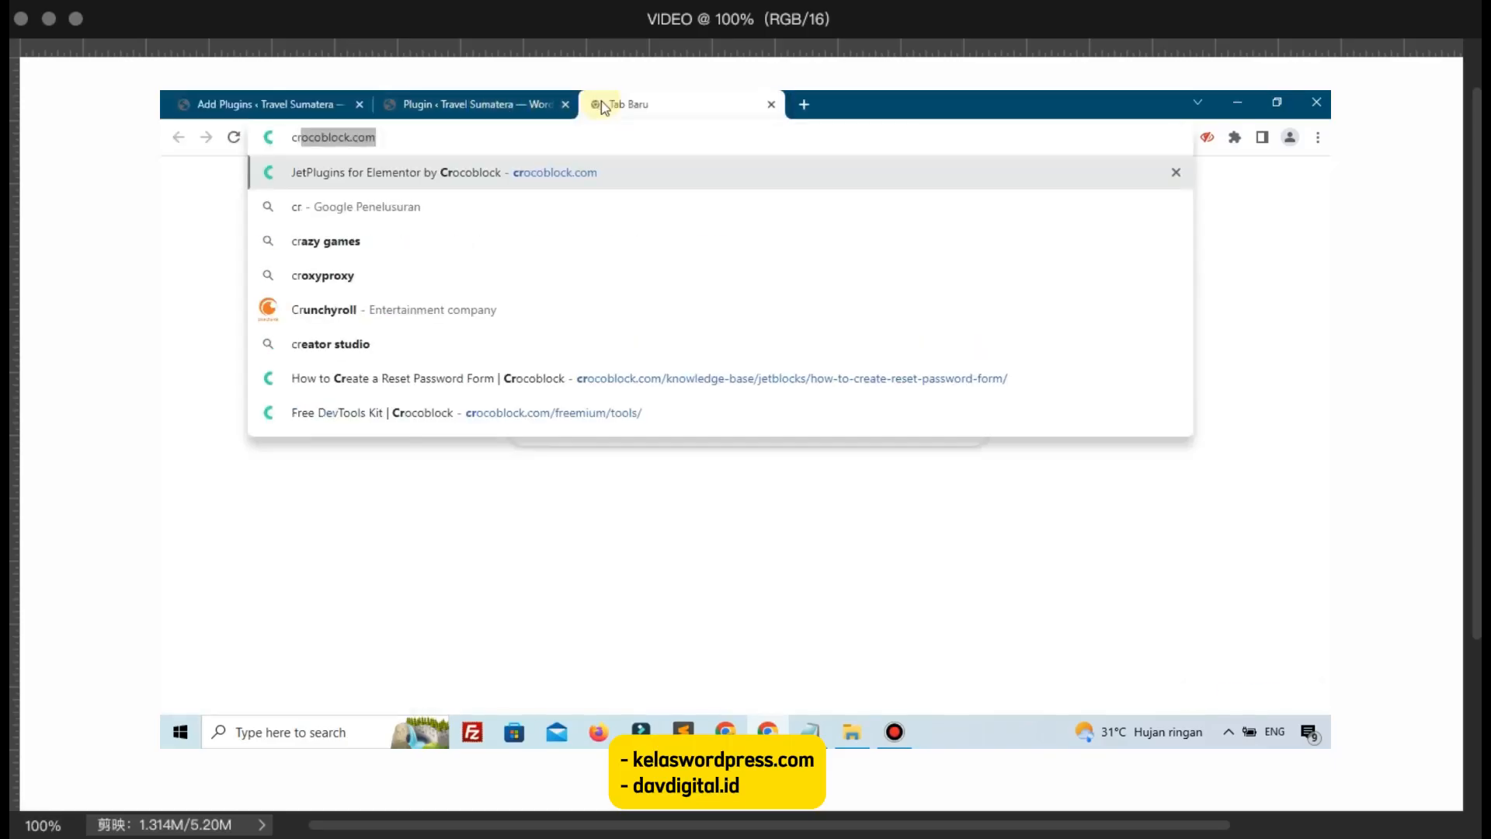
key("Return")
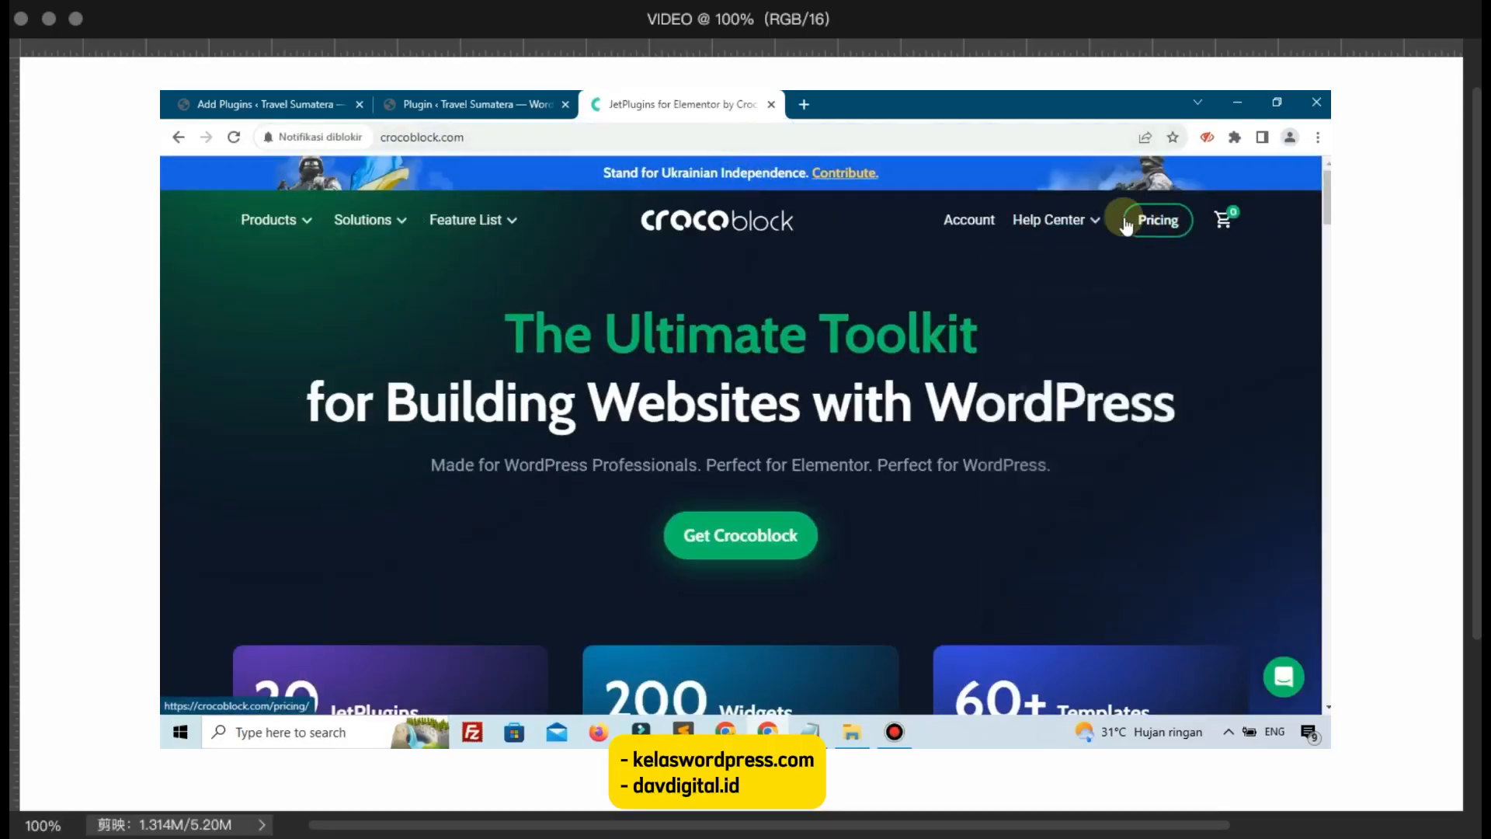
Step: Go to elementor.com in the same tab and try to open its Pricing options
left_click(587, 136)
type("elem")
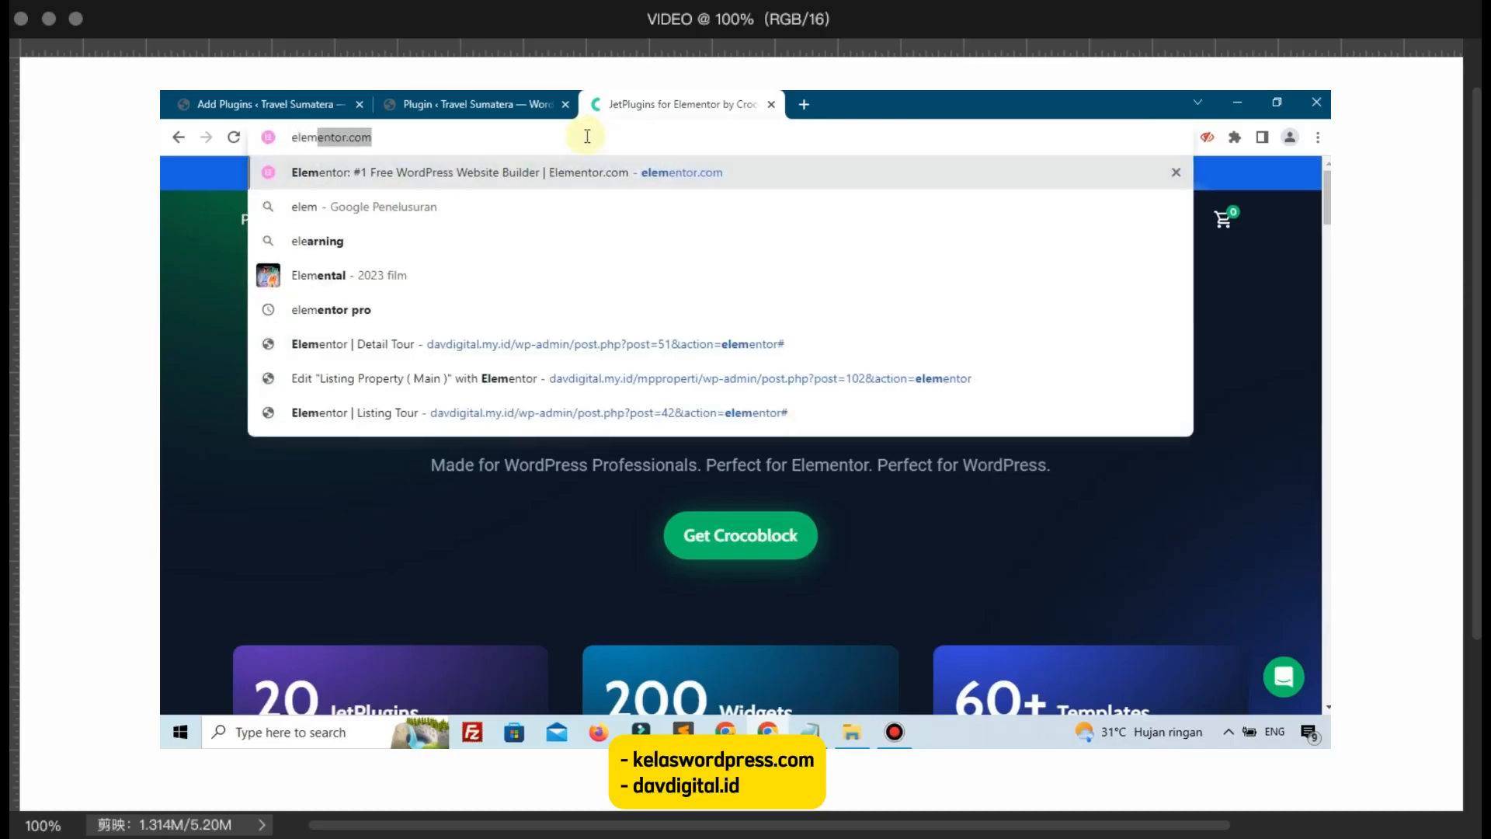
key("Return")
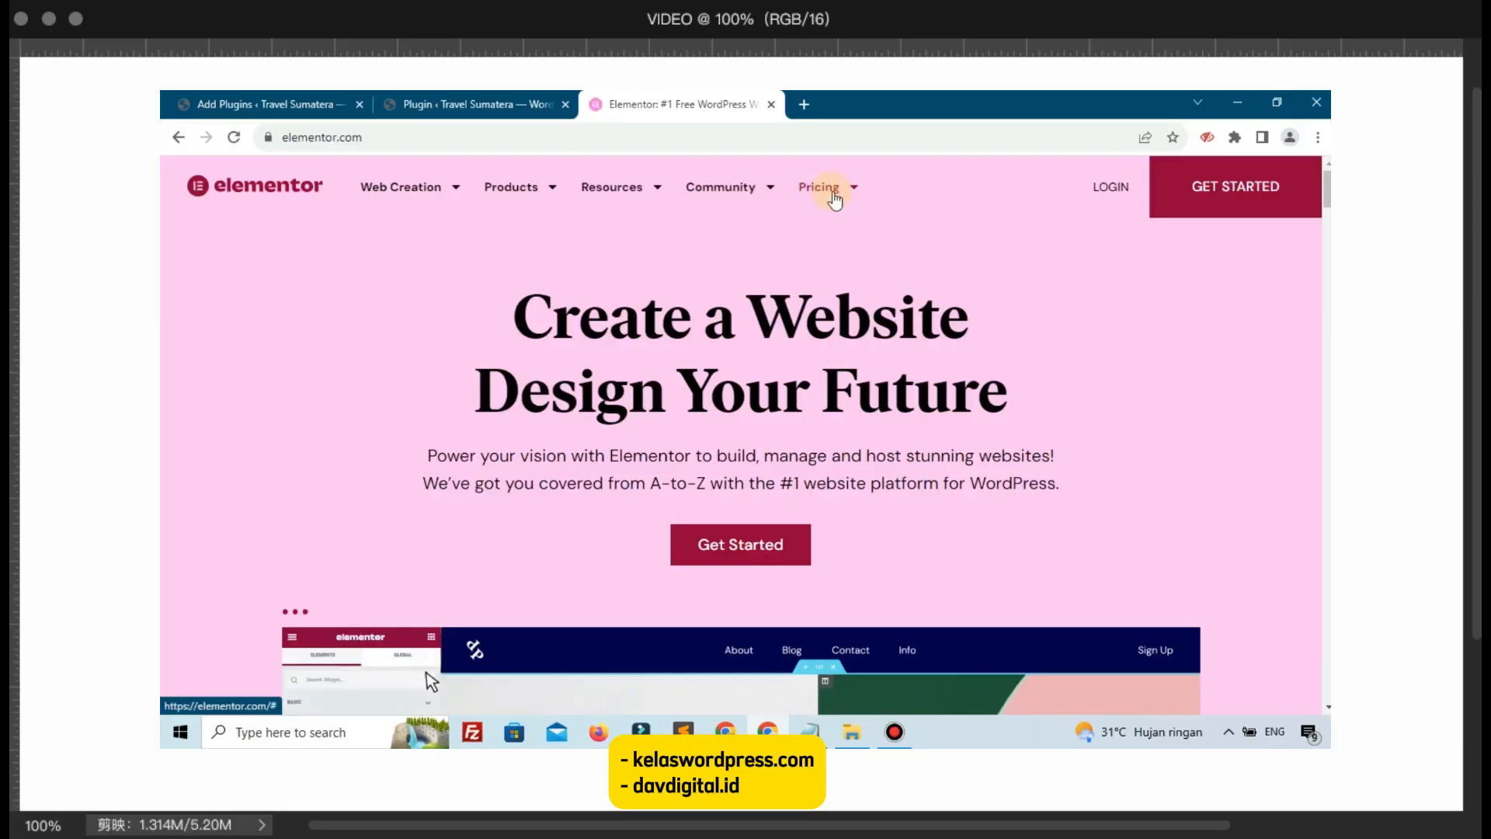
left_click(818, 194)
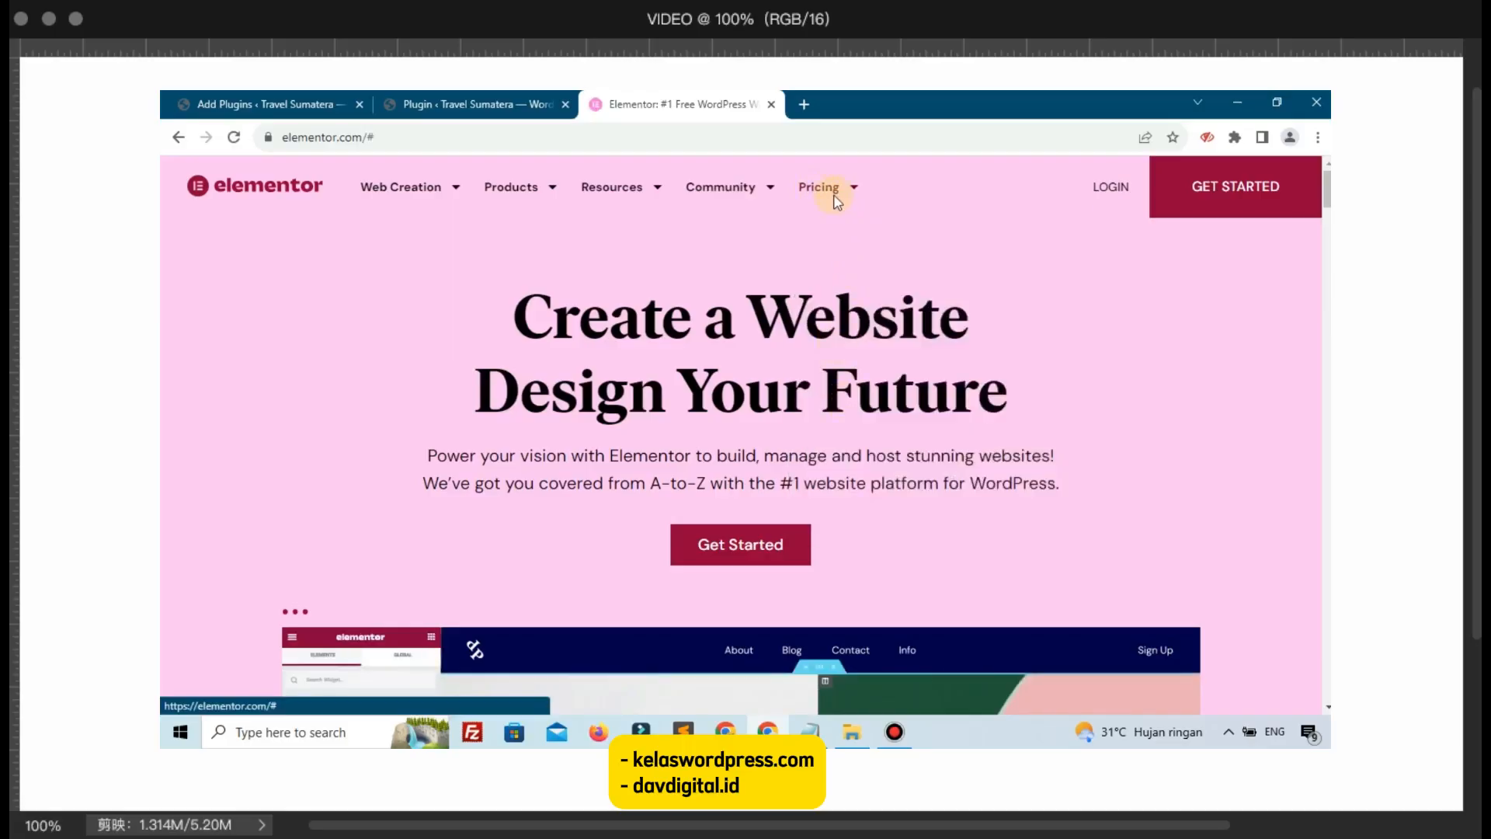
mouse_move(839, 190)
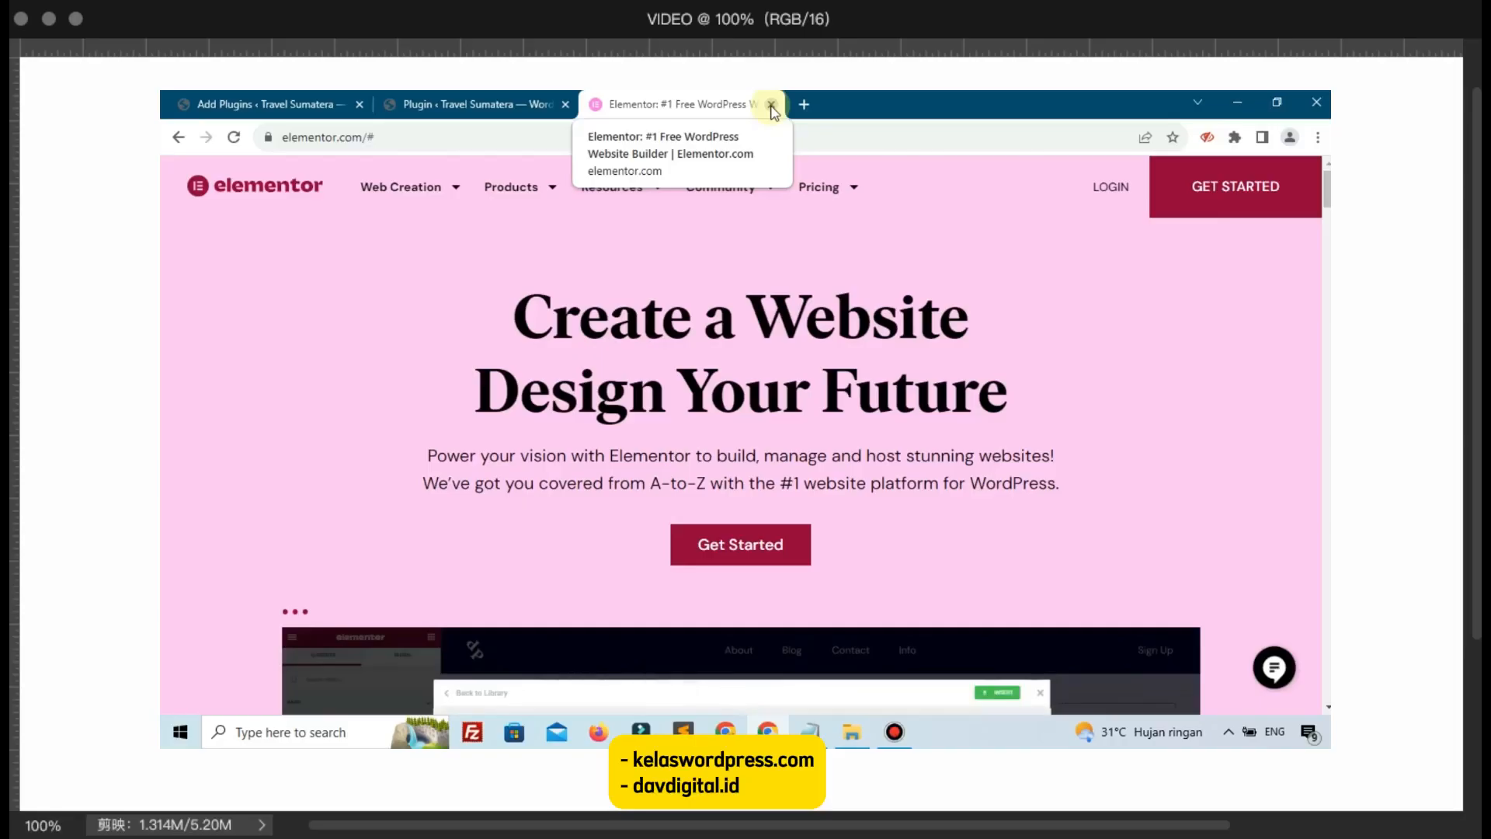
Step: Leave the Elementor website and search the tourtravel site's plugin directory for "jetform builder"
left_click(772, 105)
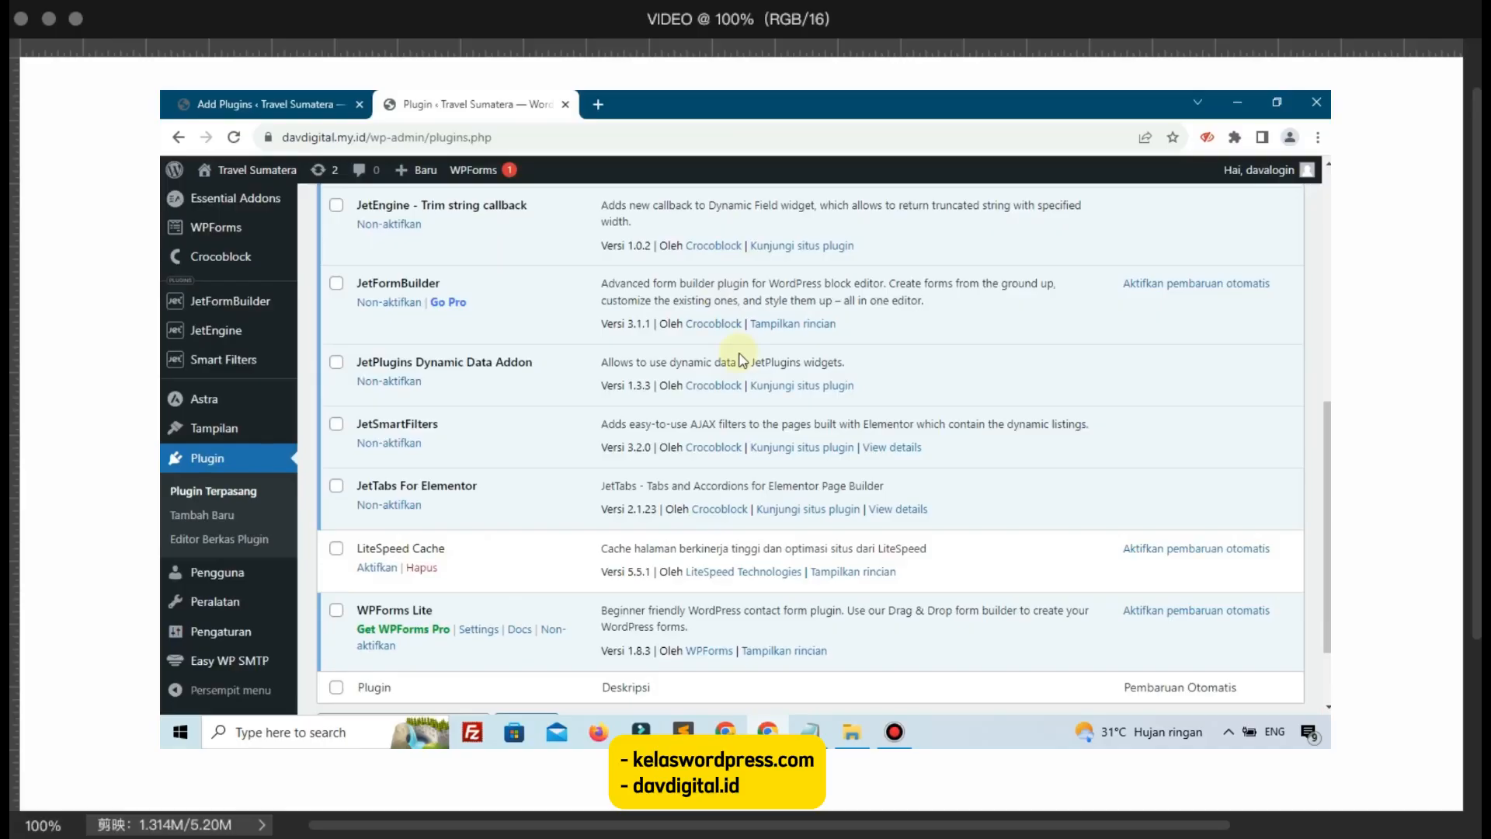
left_click(220, 101)
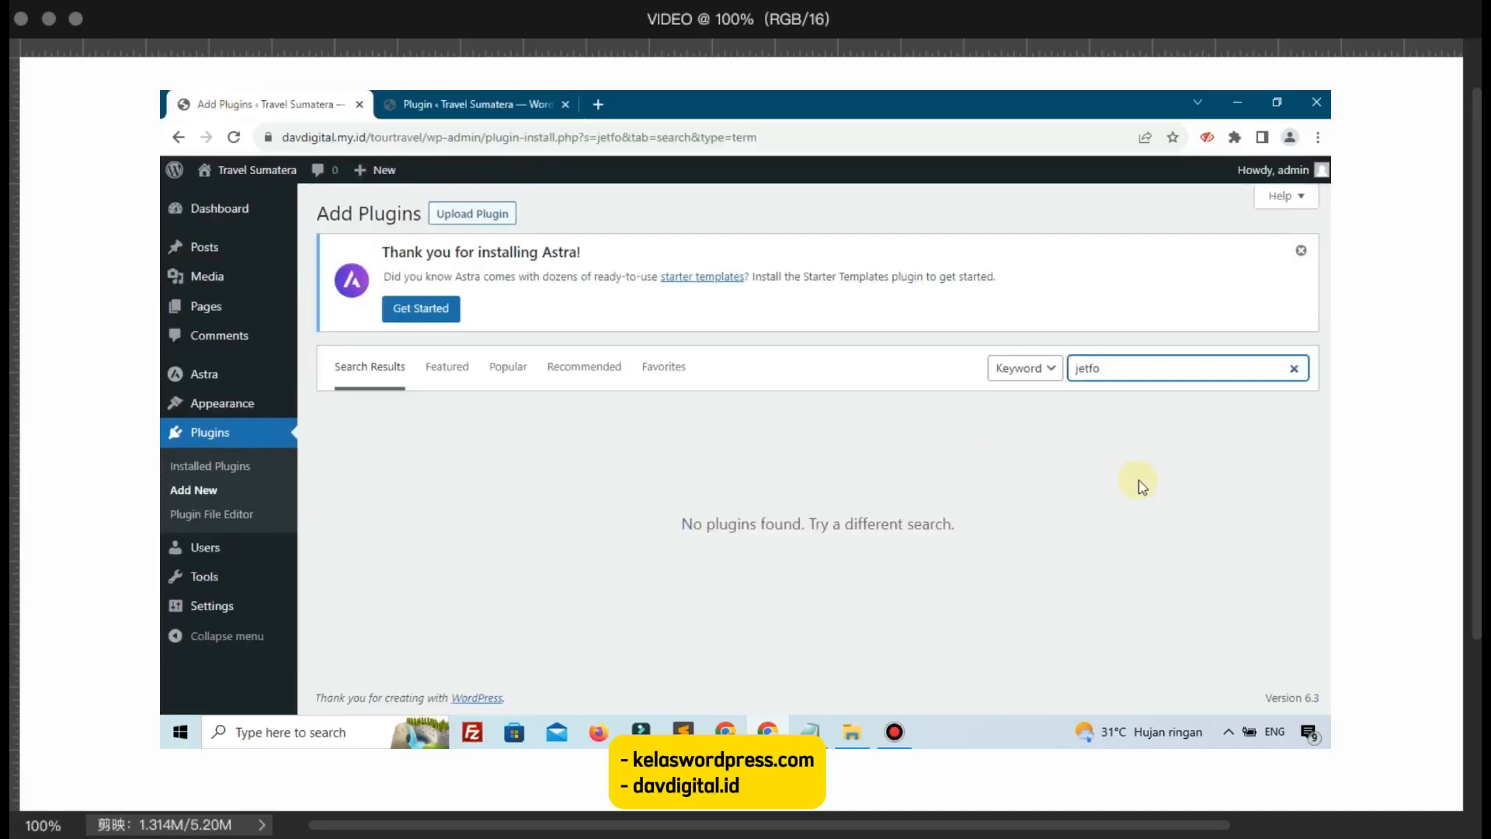
type("rm builder")
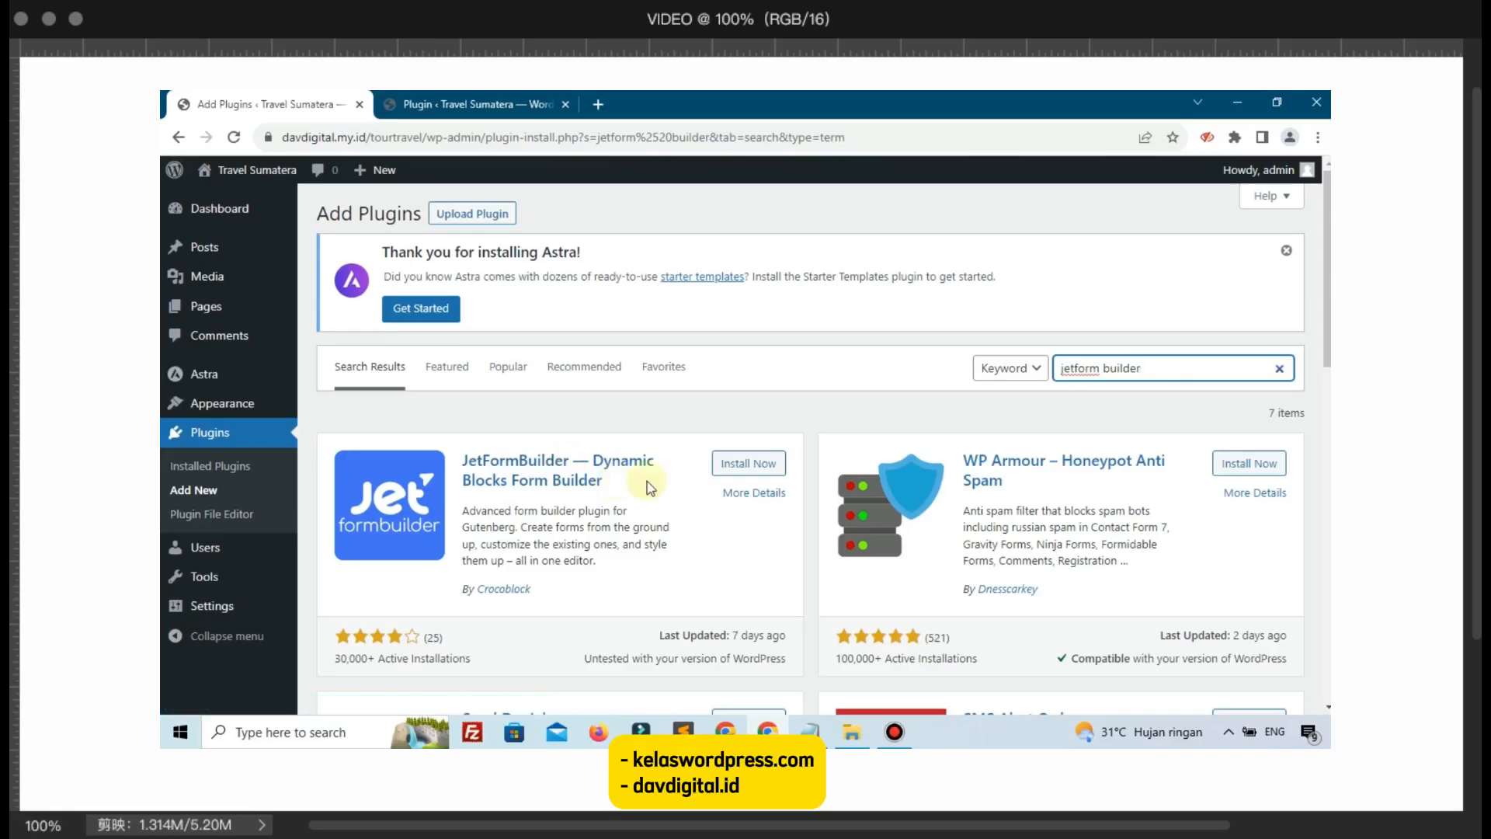
Step: Install and activate the JetFormBuilder — Dynamic Blocks Form Builder plugin on the tourtravel site
left_click(747, 470)
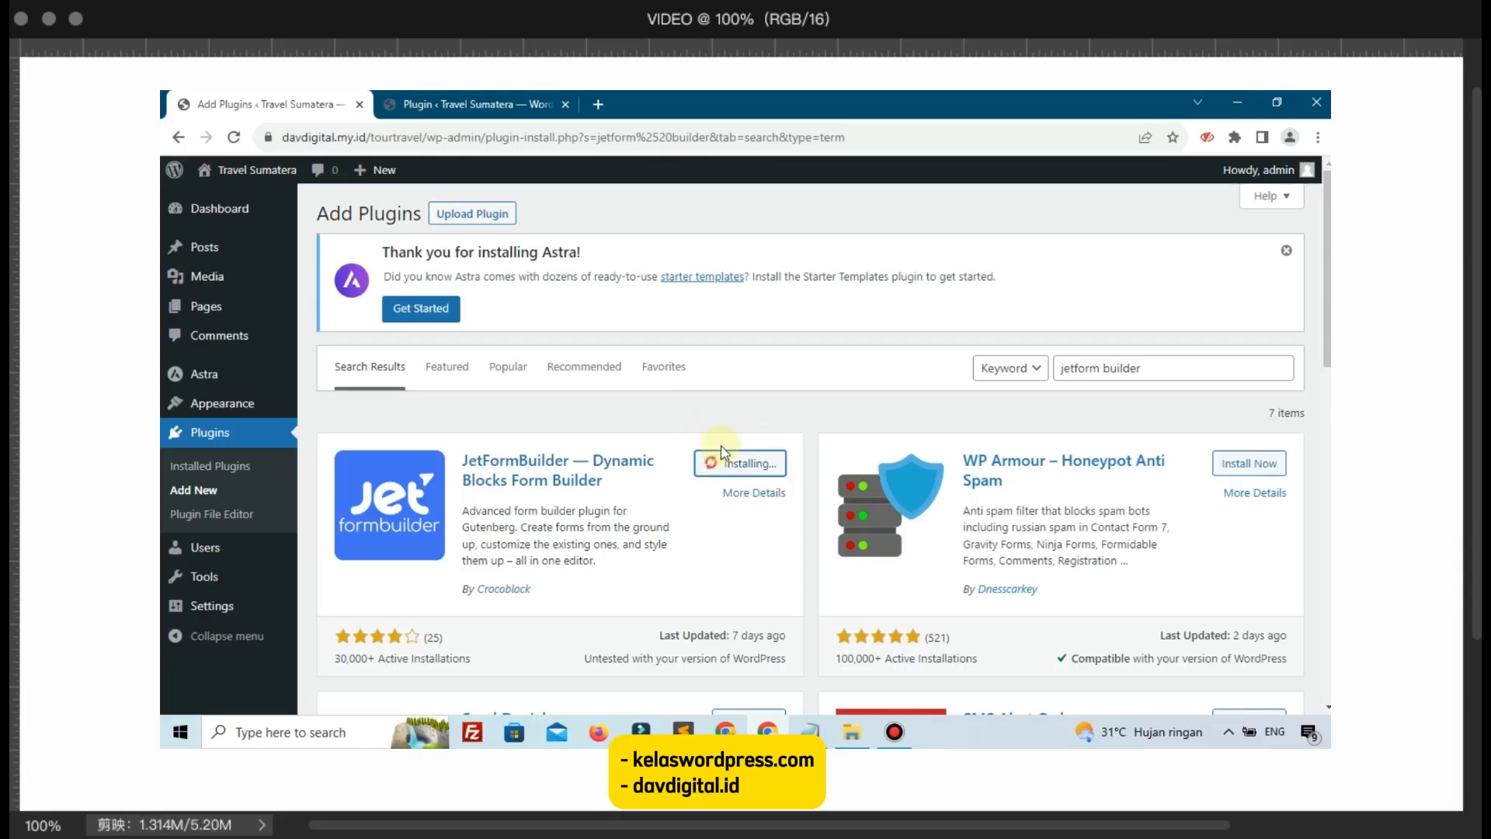
left_click(741, 466)
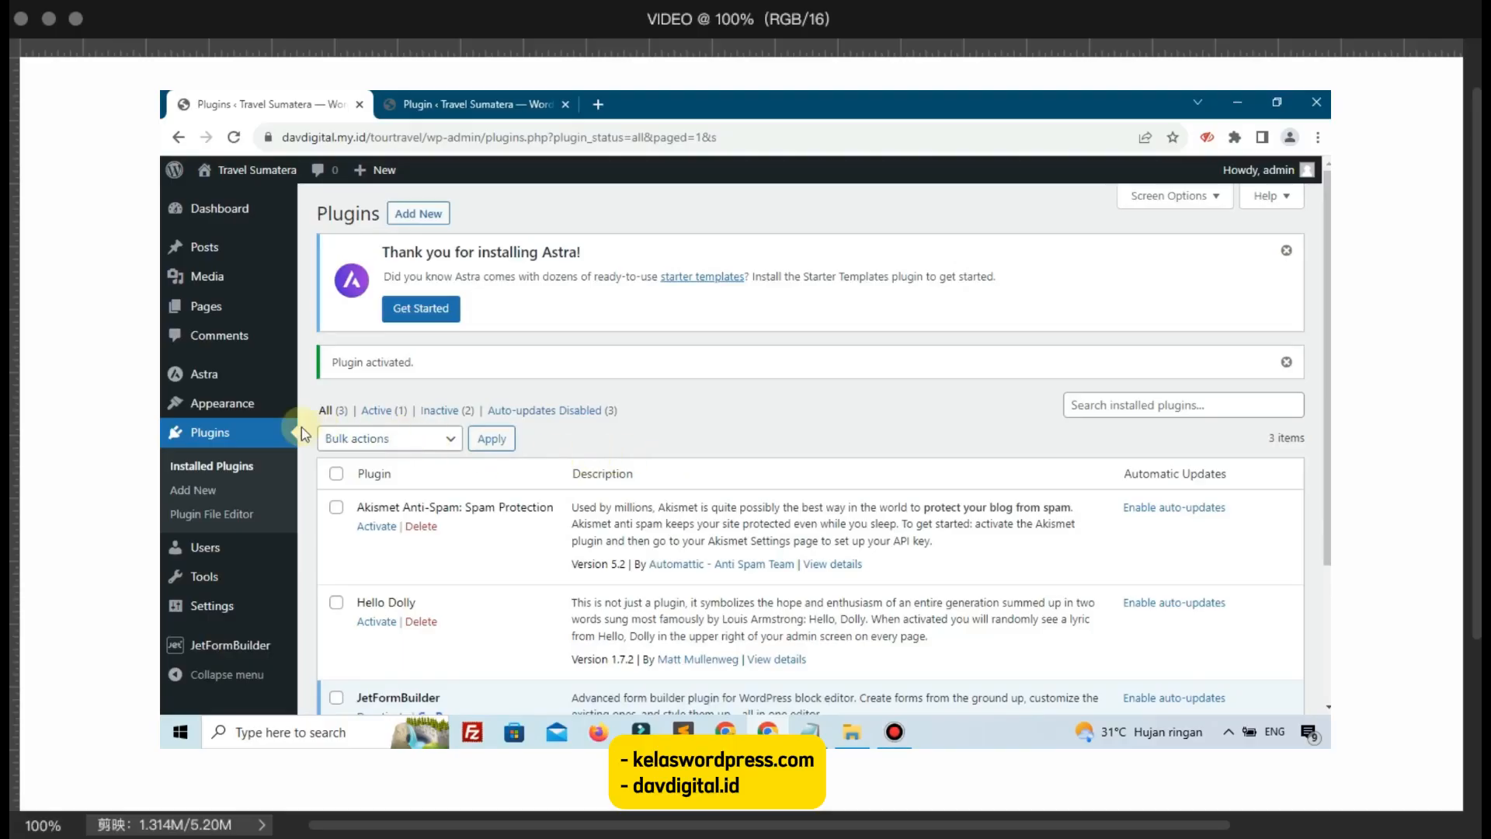
mouse_move(208, 647)
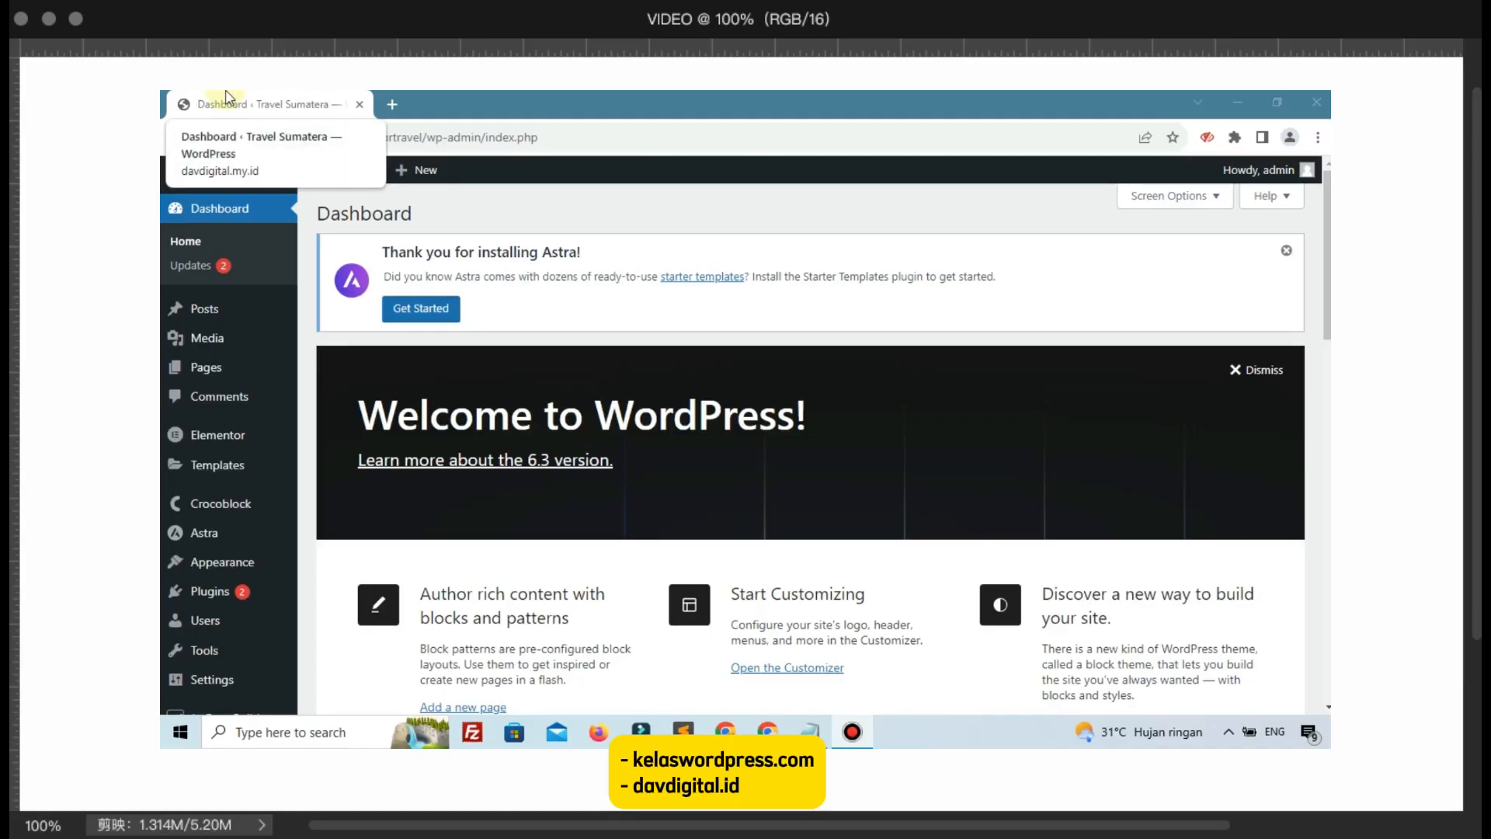
Step: Open davdigital.my.id in a new tab, review its home page tour listings and the Wisata Pulau Samosir tour page, and close it again
mouse_move(261, 381)
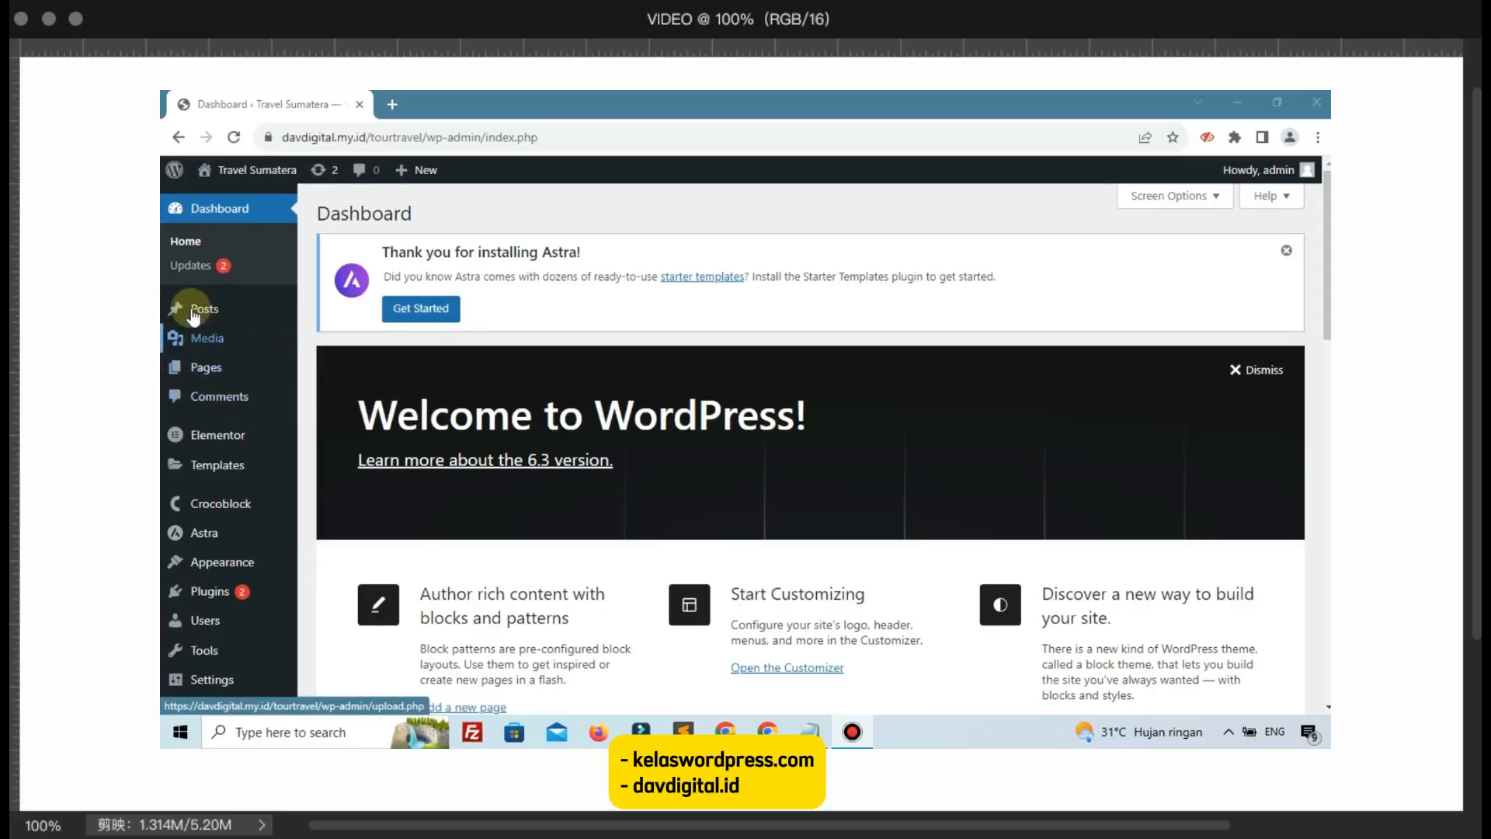
mouse_move(193, 315)
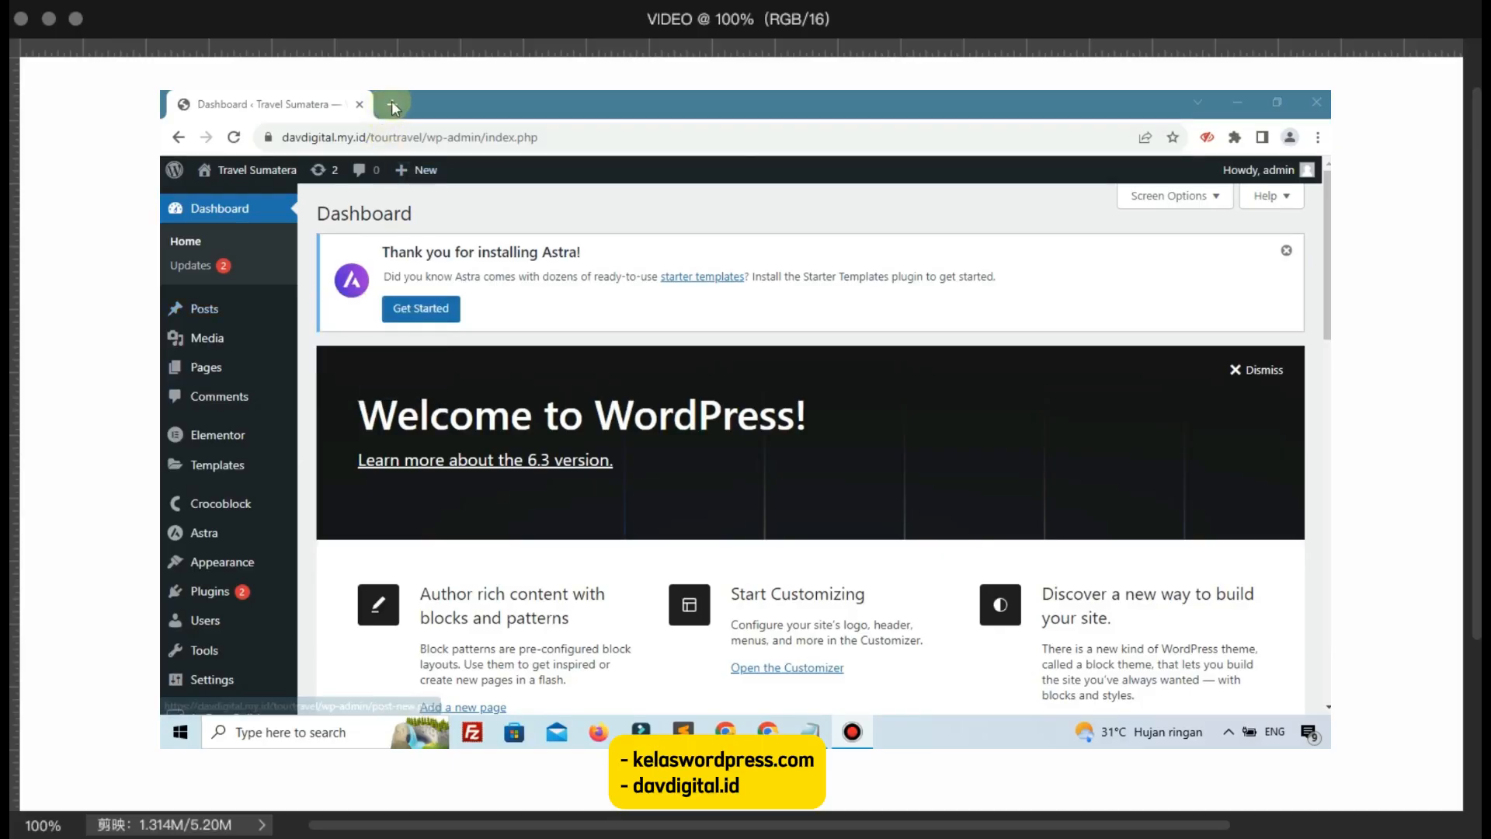
left_click(393, 102)
type("davdigital.my.id")
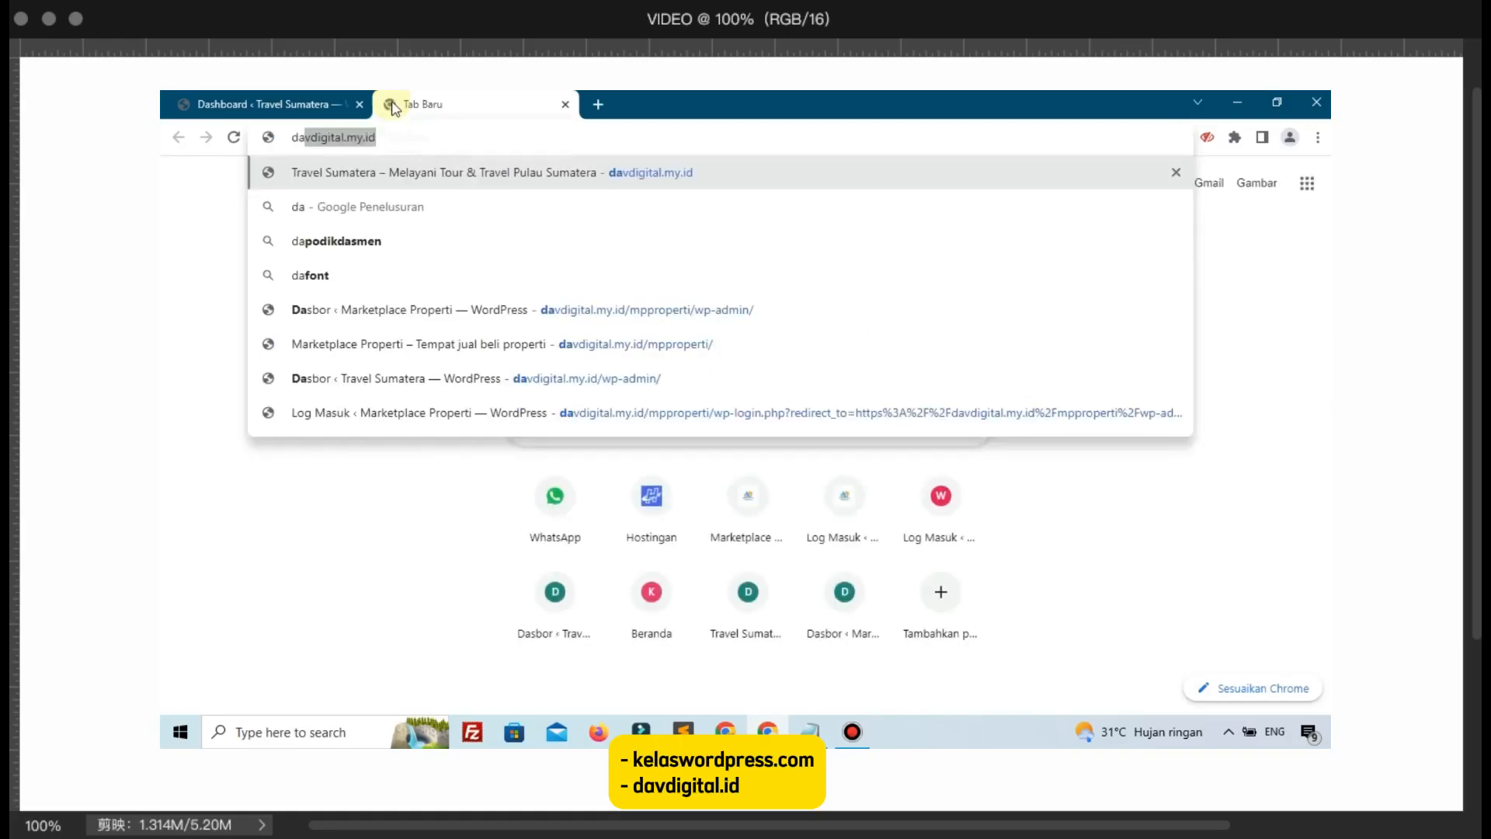
key("Return")
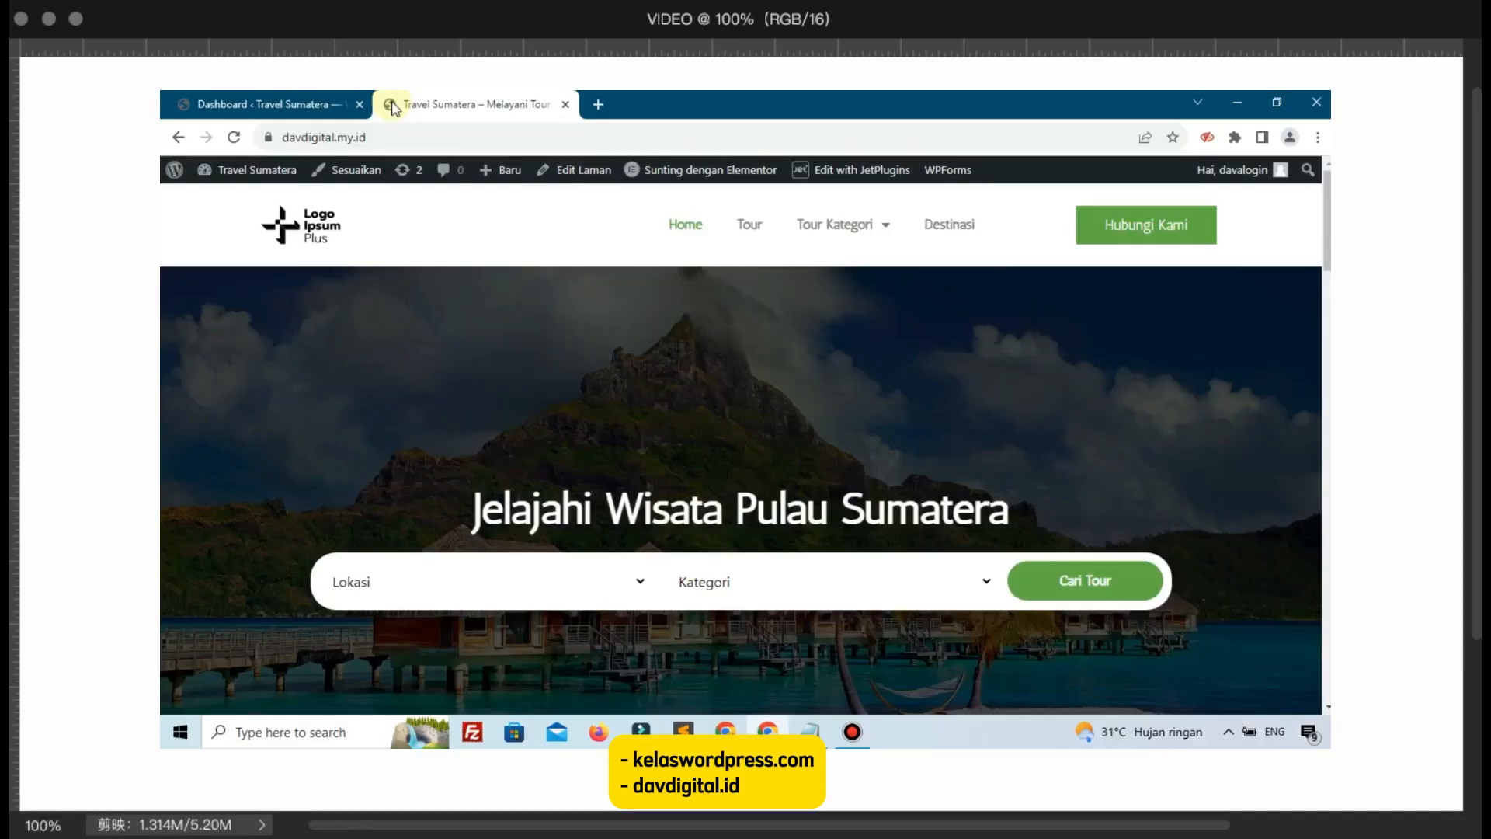
scroll(445, 422, "down", 5)
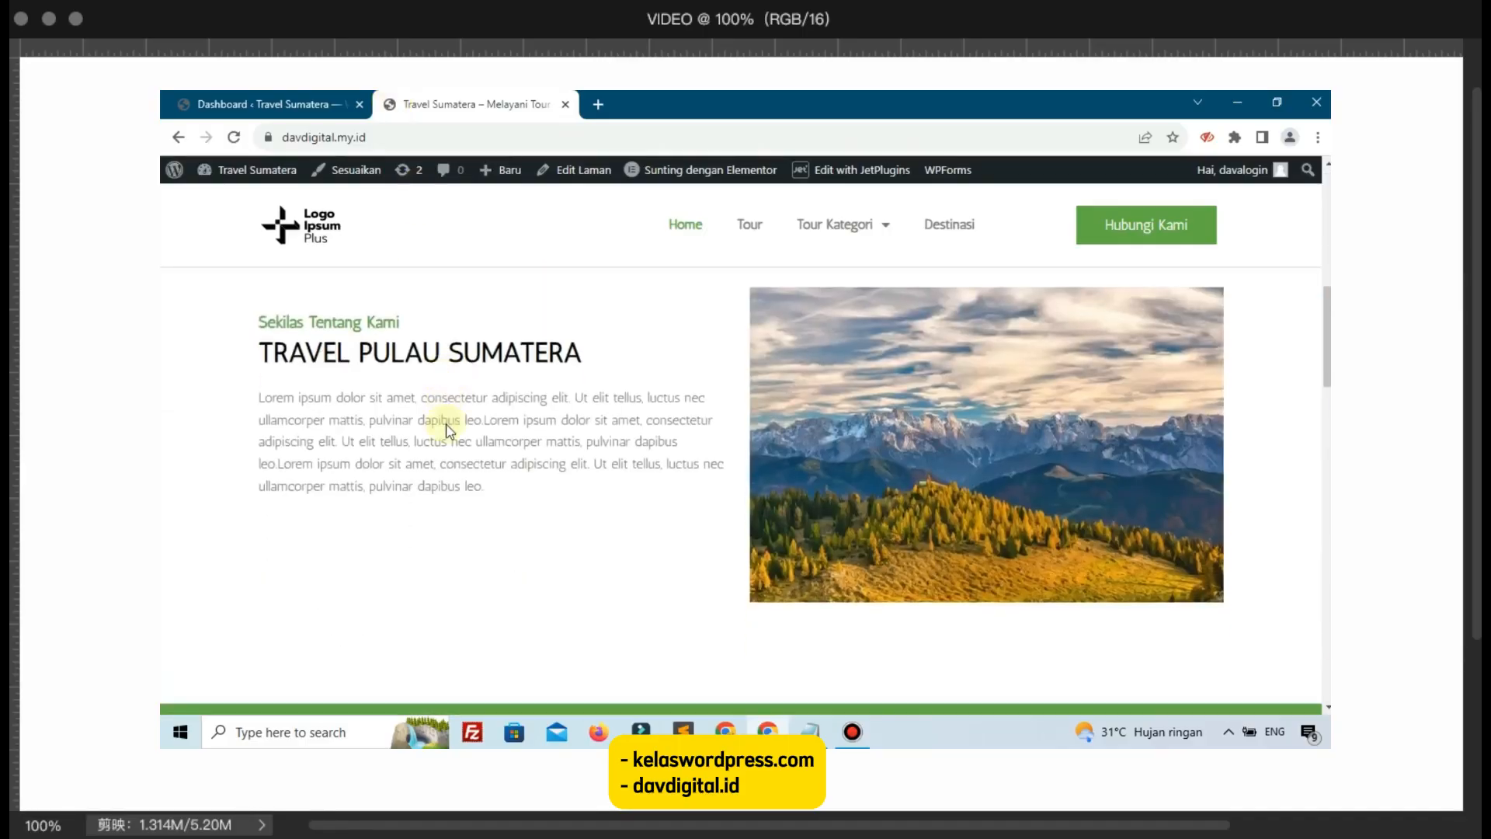
scroll(447, 430, "down", 8)
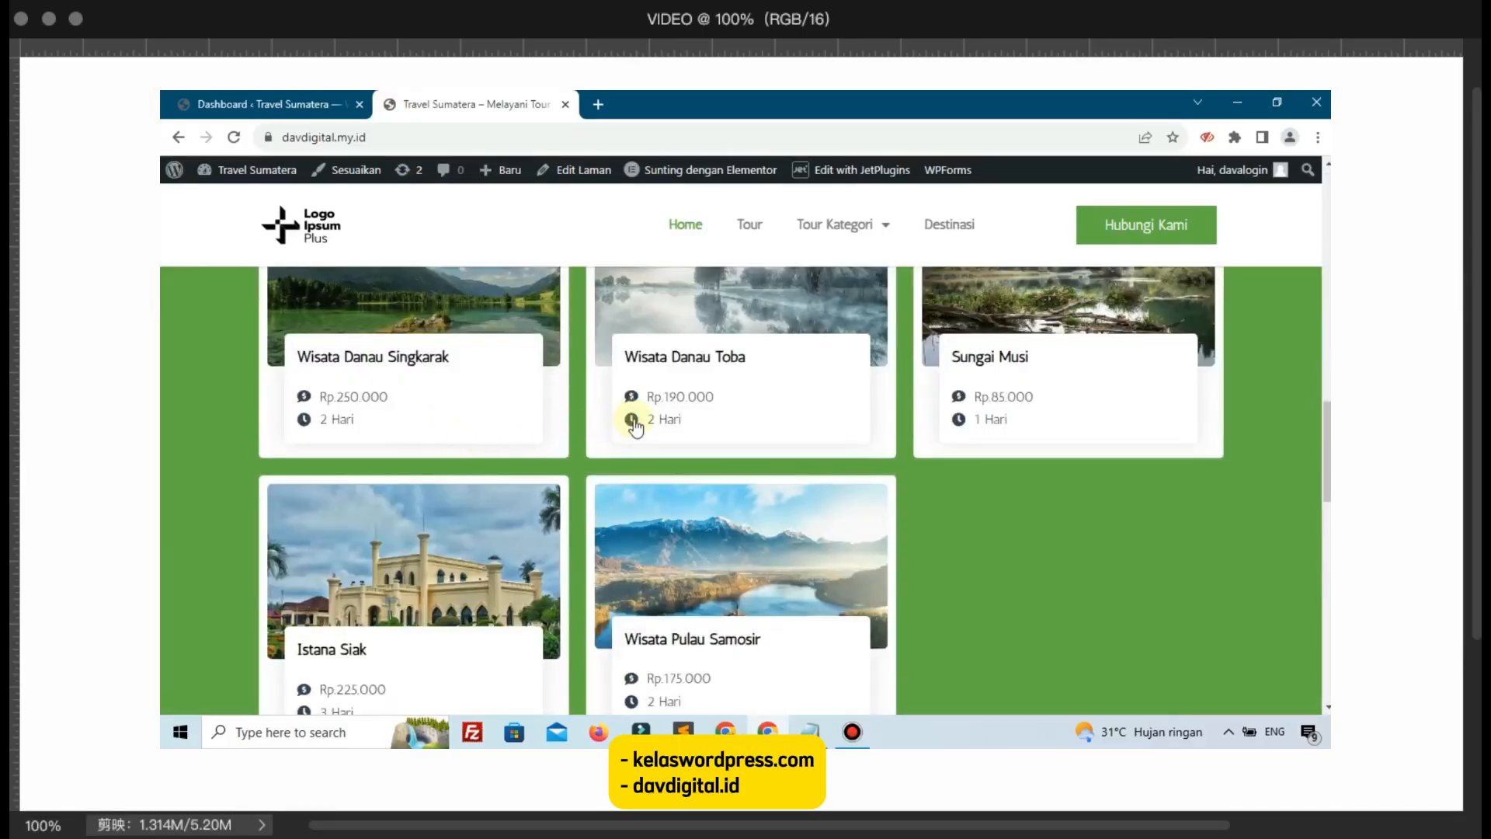
scroll(634, 426, "down", 1)
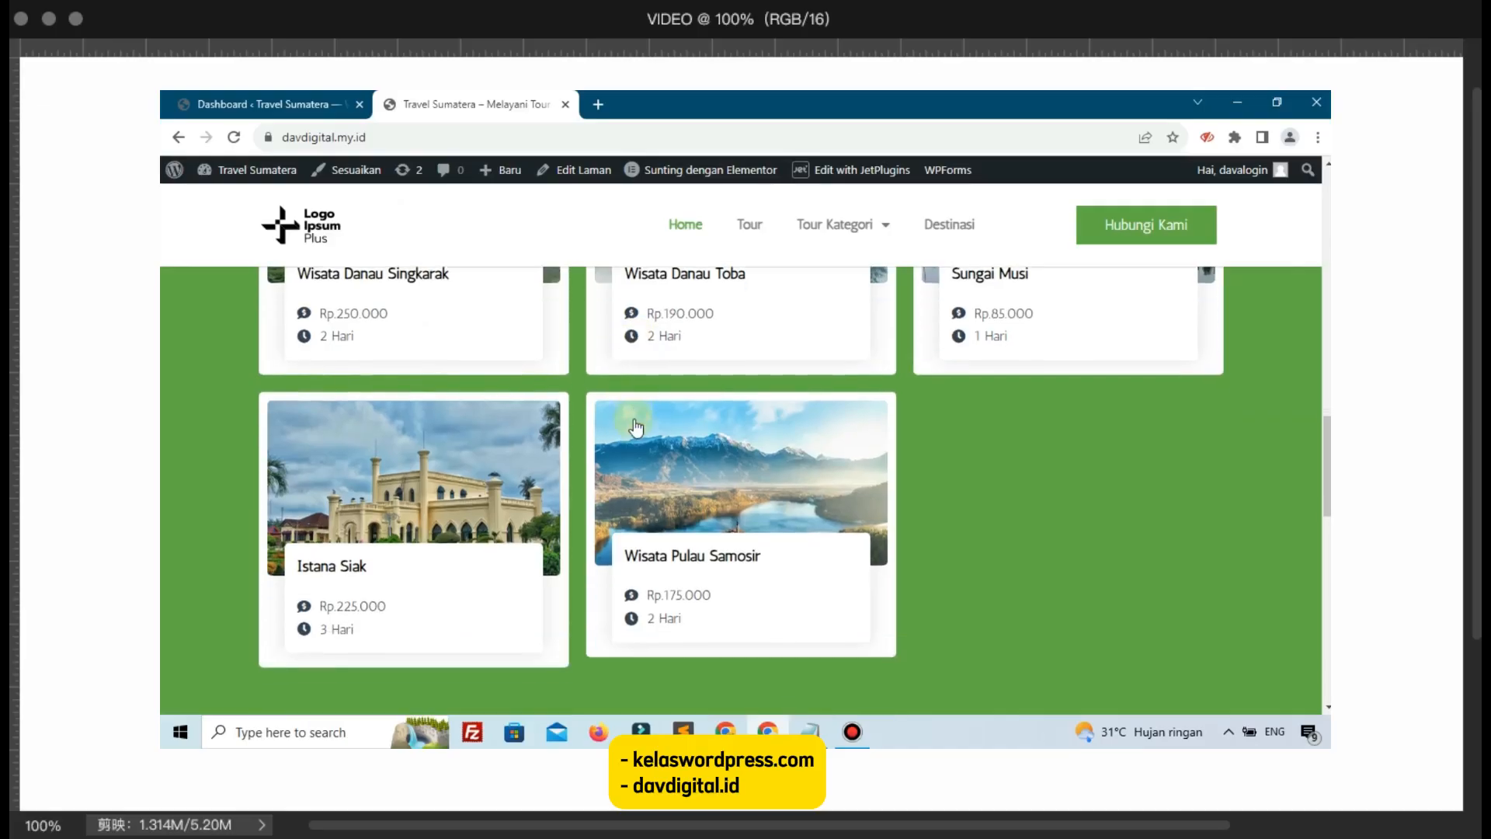
left_click(740, 466)
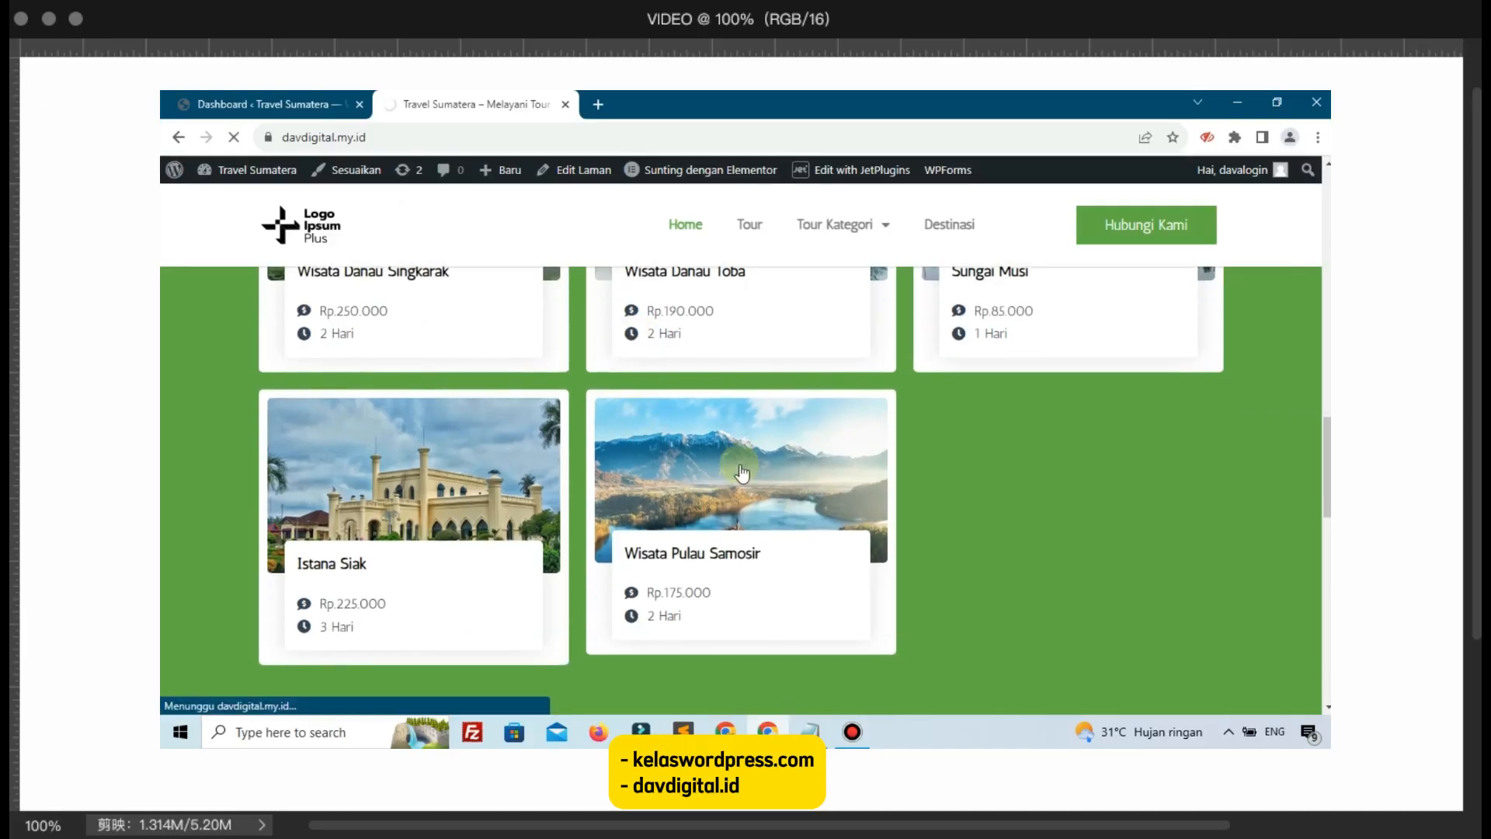
scroll(738, 466, "down", 3)
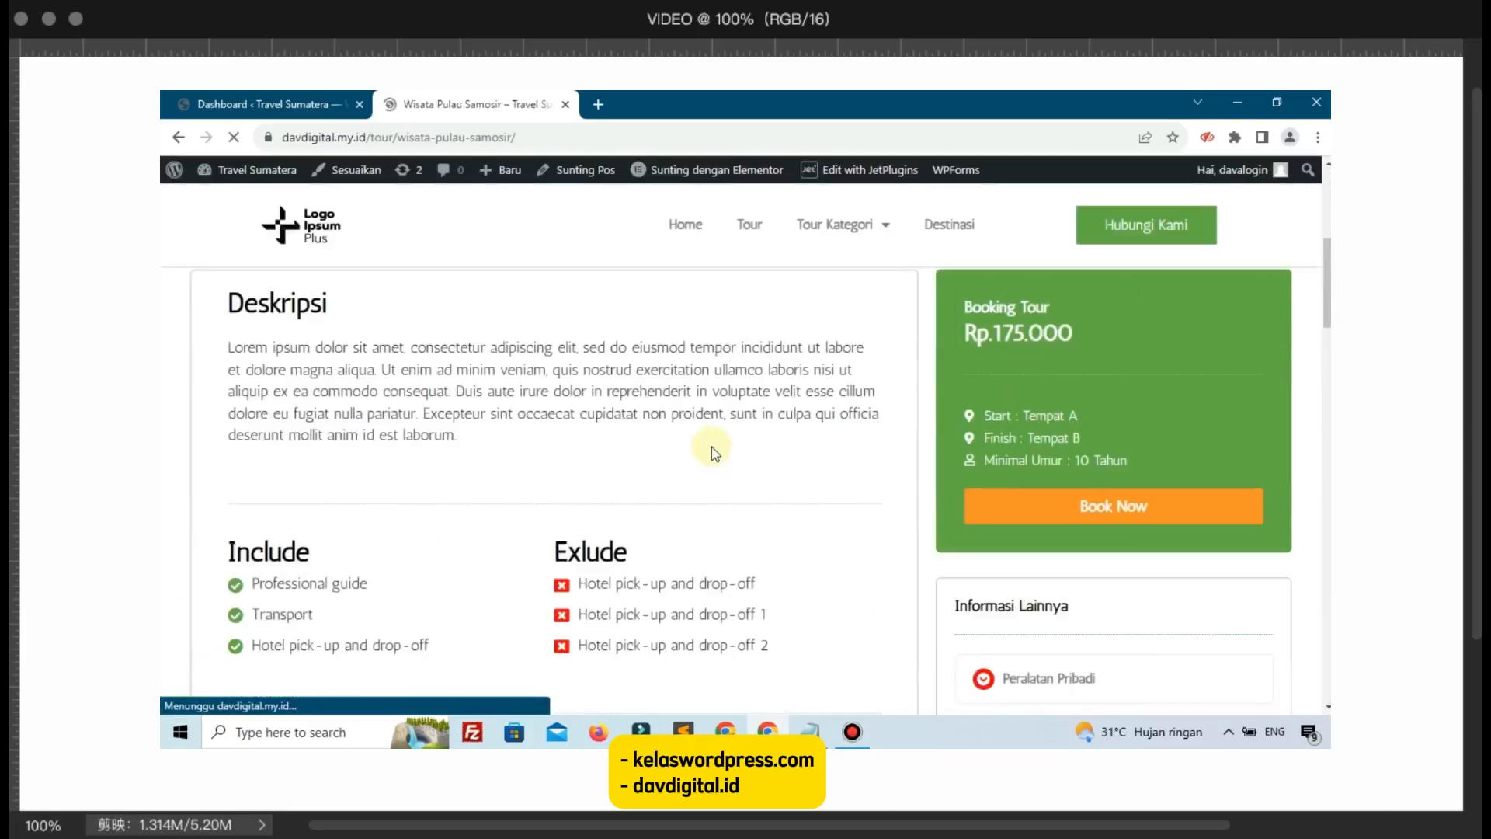
scroll(711, 445, "down", 5)
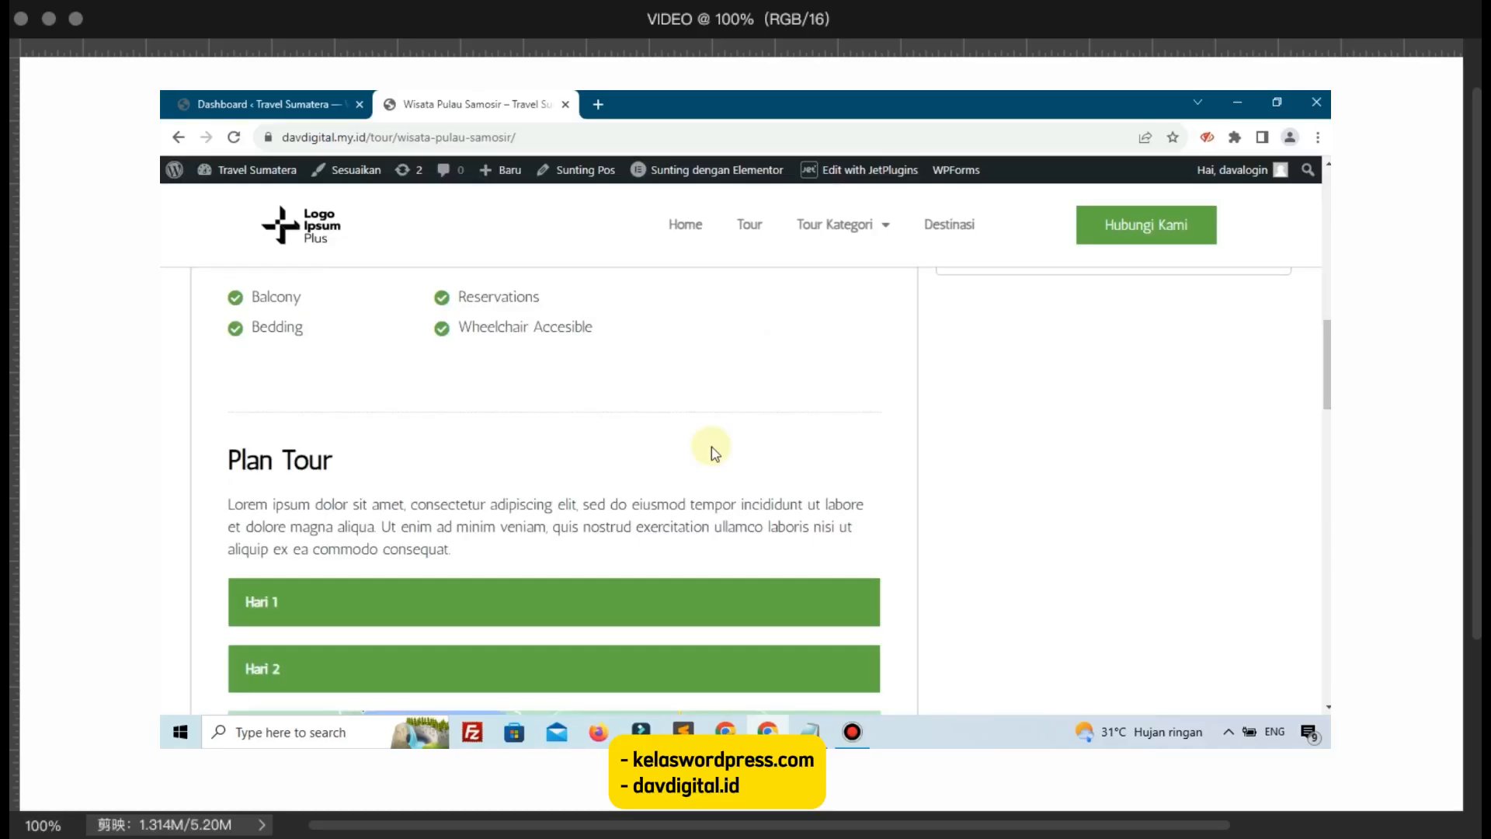
left_click(566, 104)
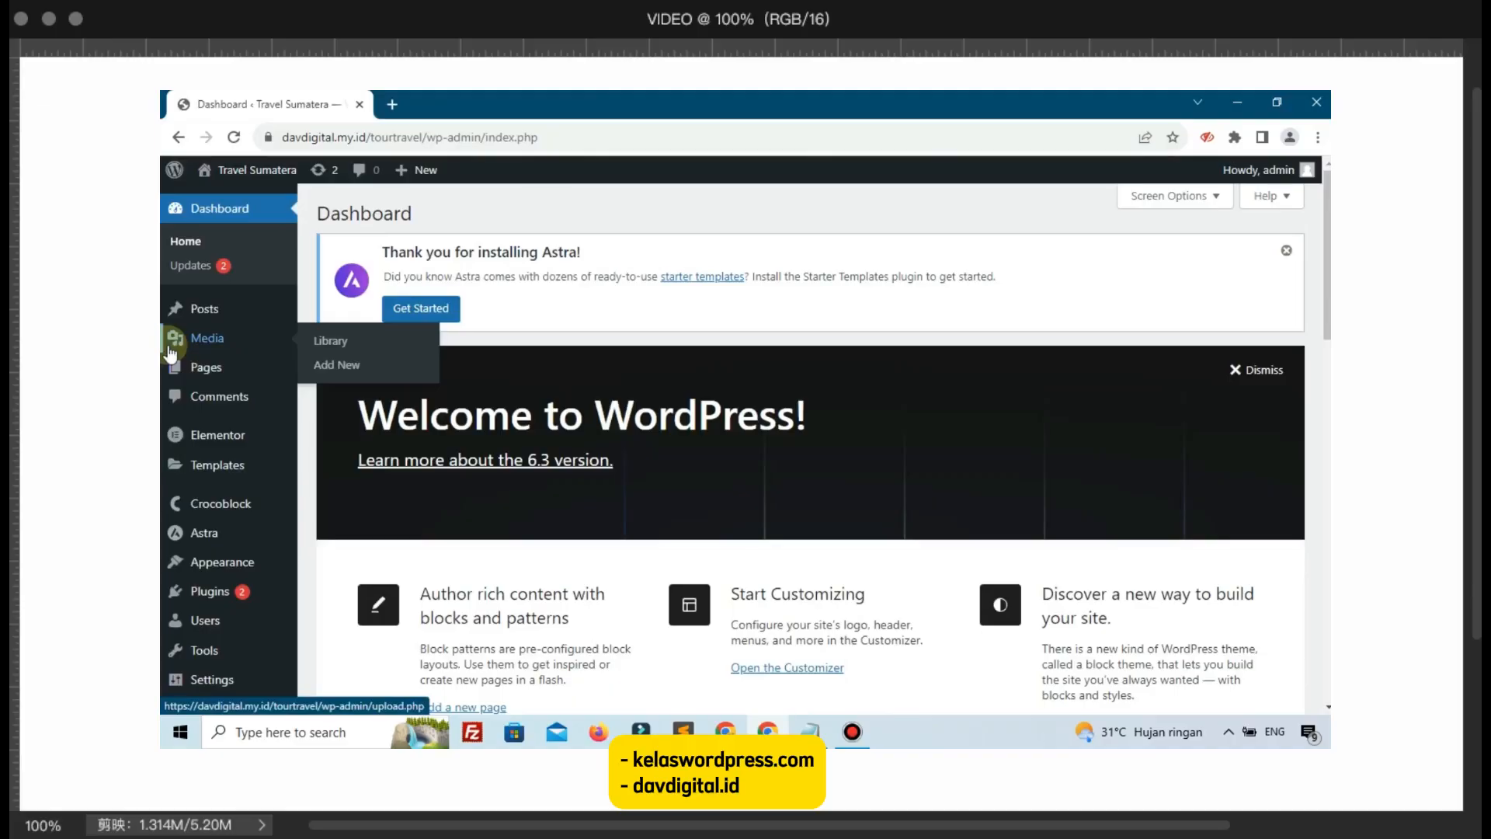
Step: Start a new custom post type in JetEngine on the tourtravel site and name it Tour
mouse_move(208, 439)
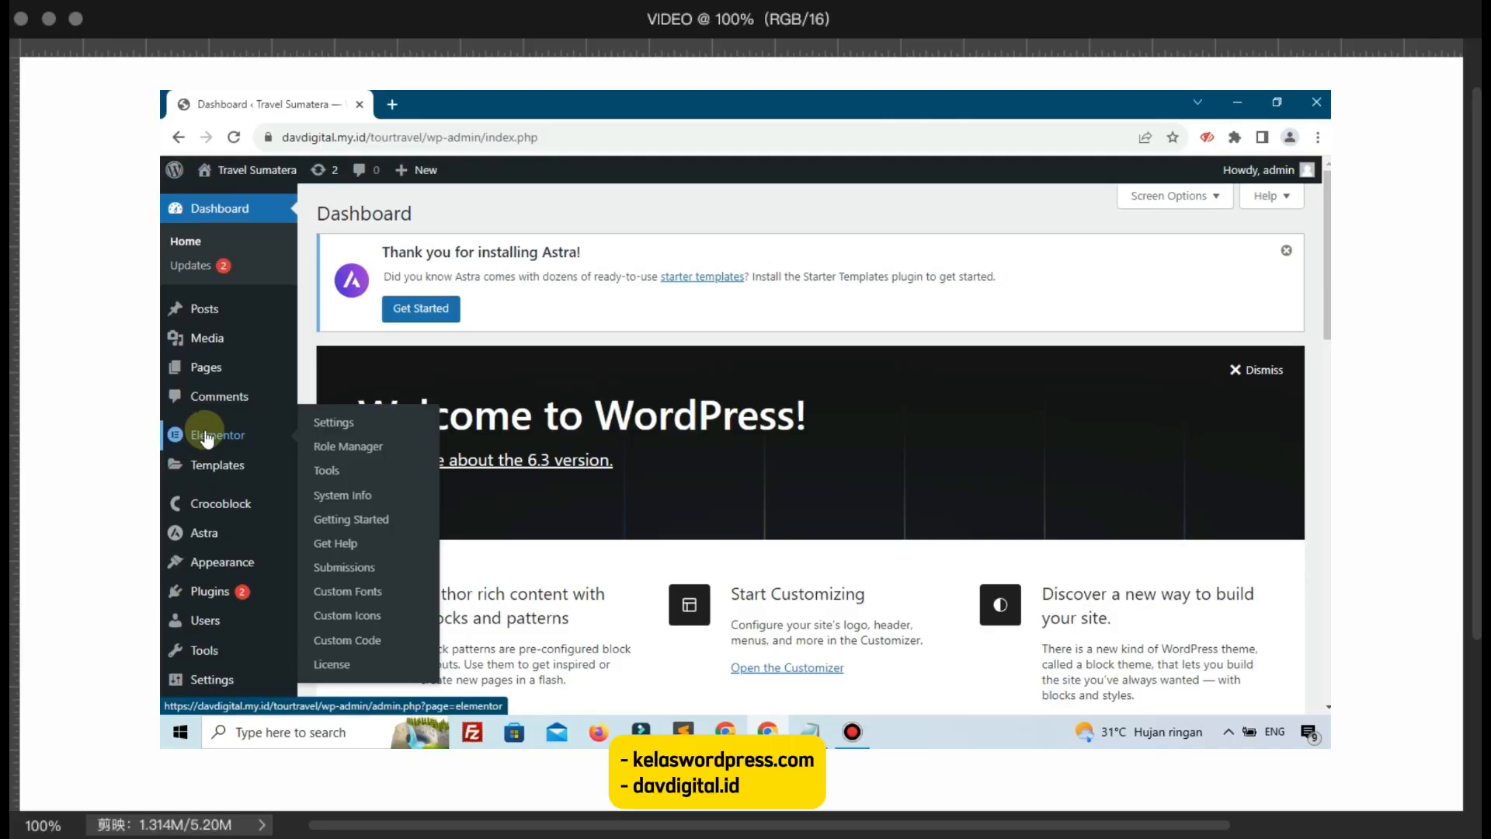
scroll(206, 439, "down", 5)
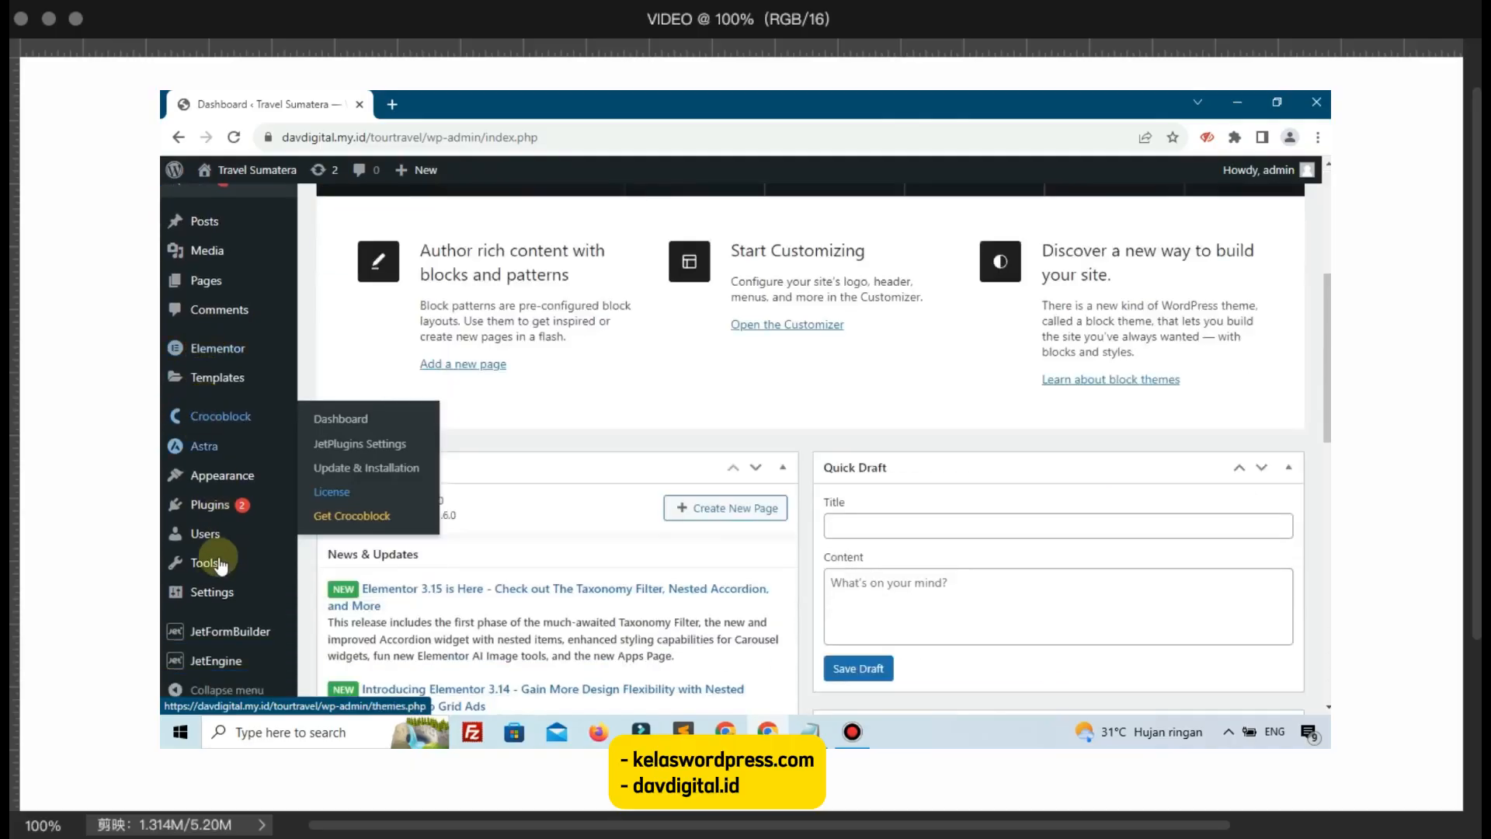
mouse_move(208, 670)
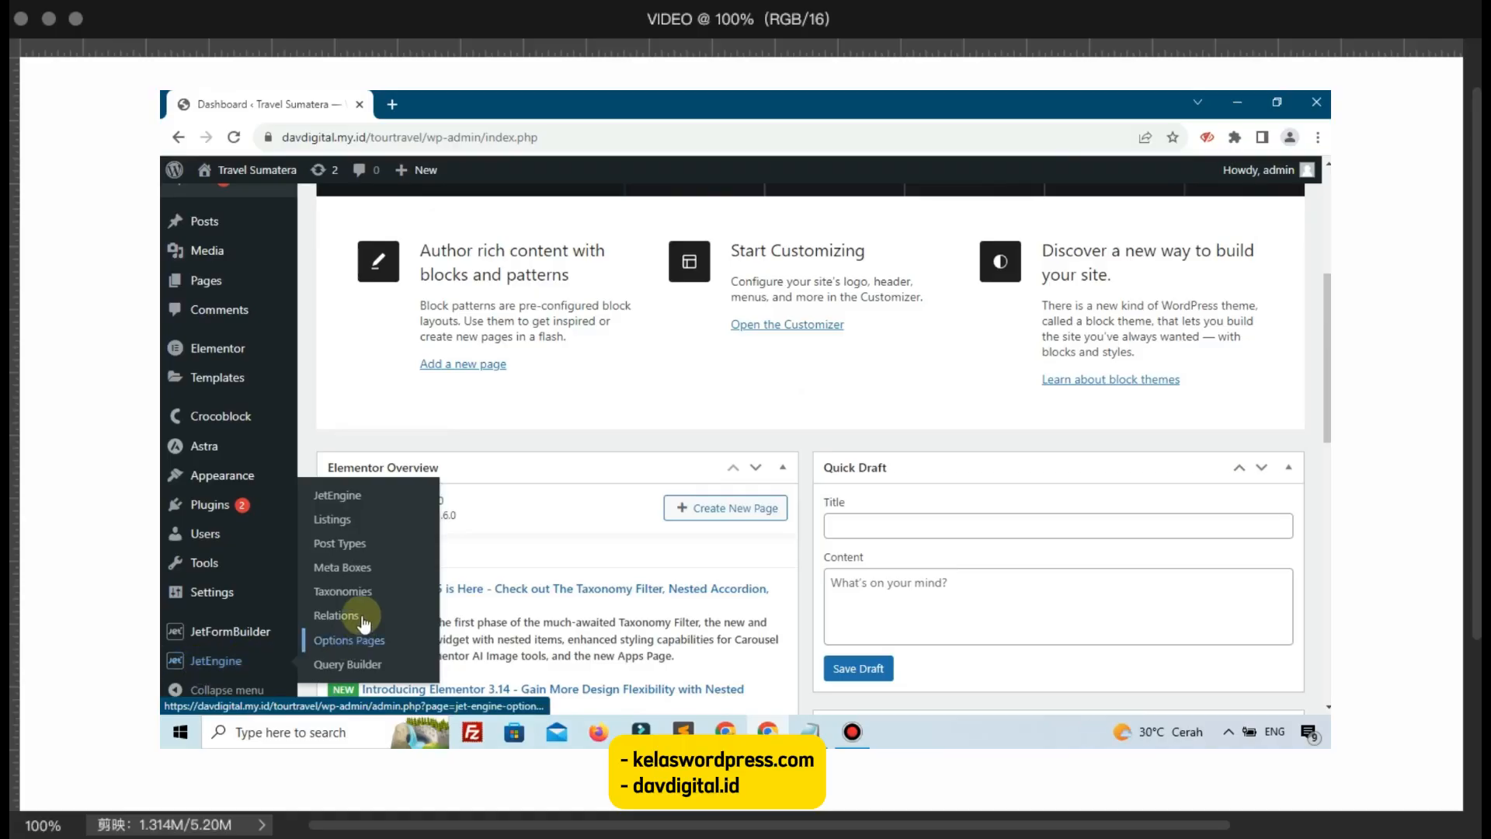
left_click(348, 546)
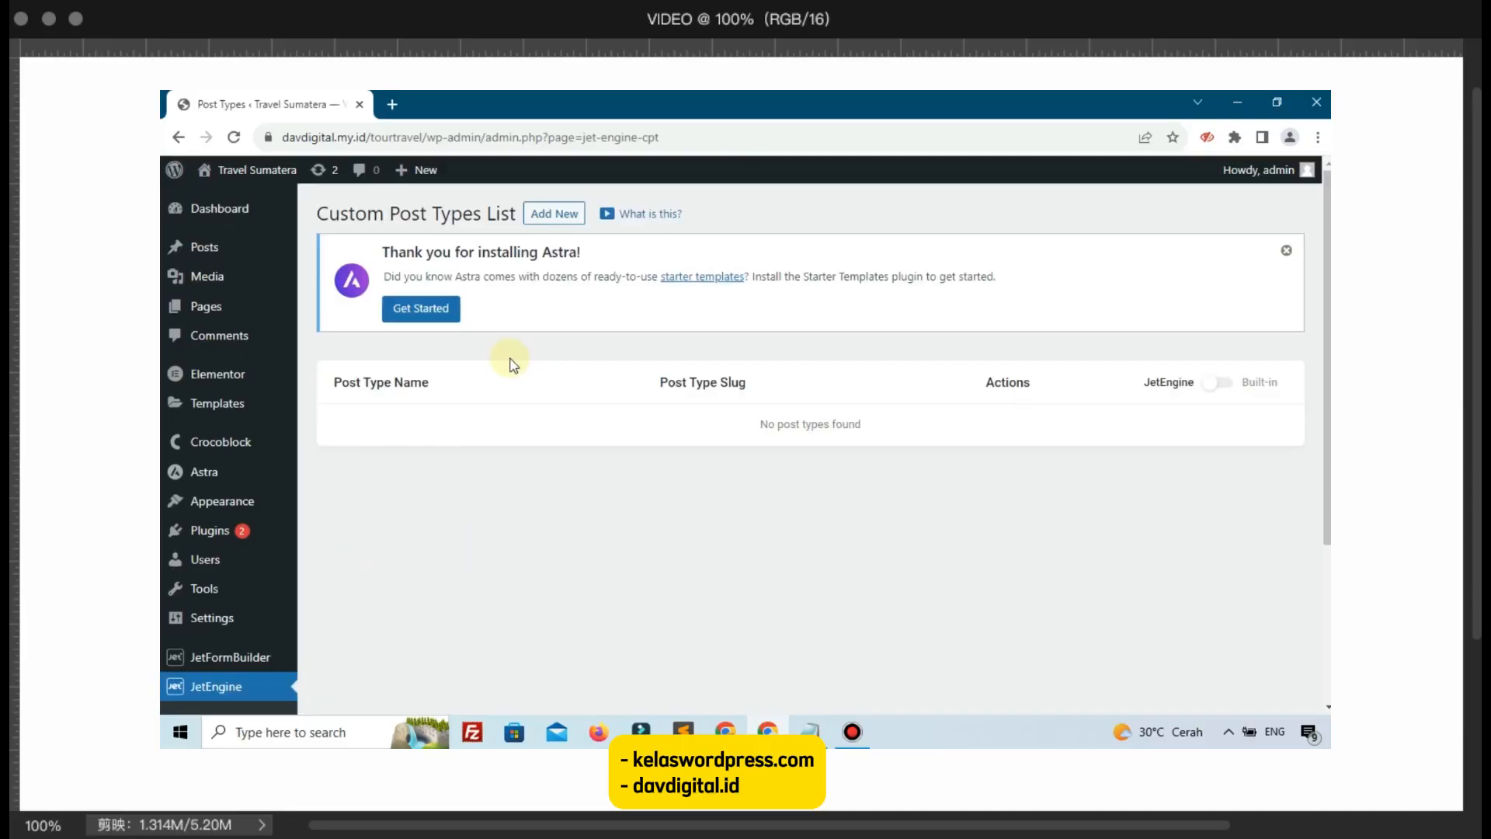
left_click(550, 214)
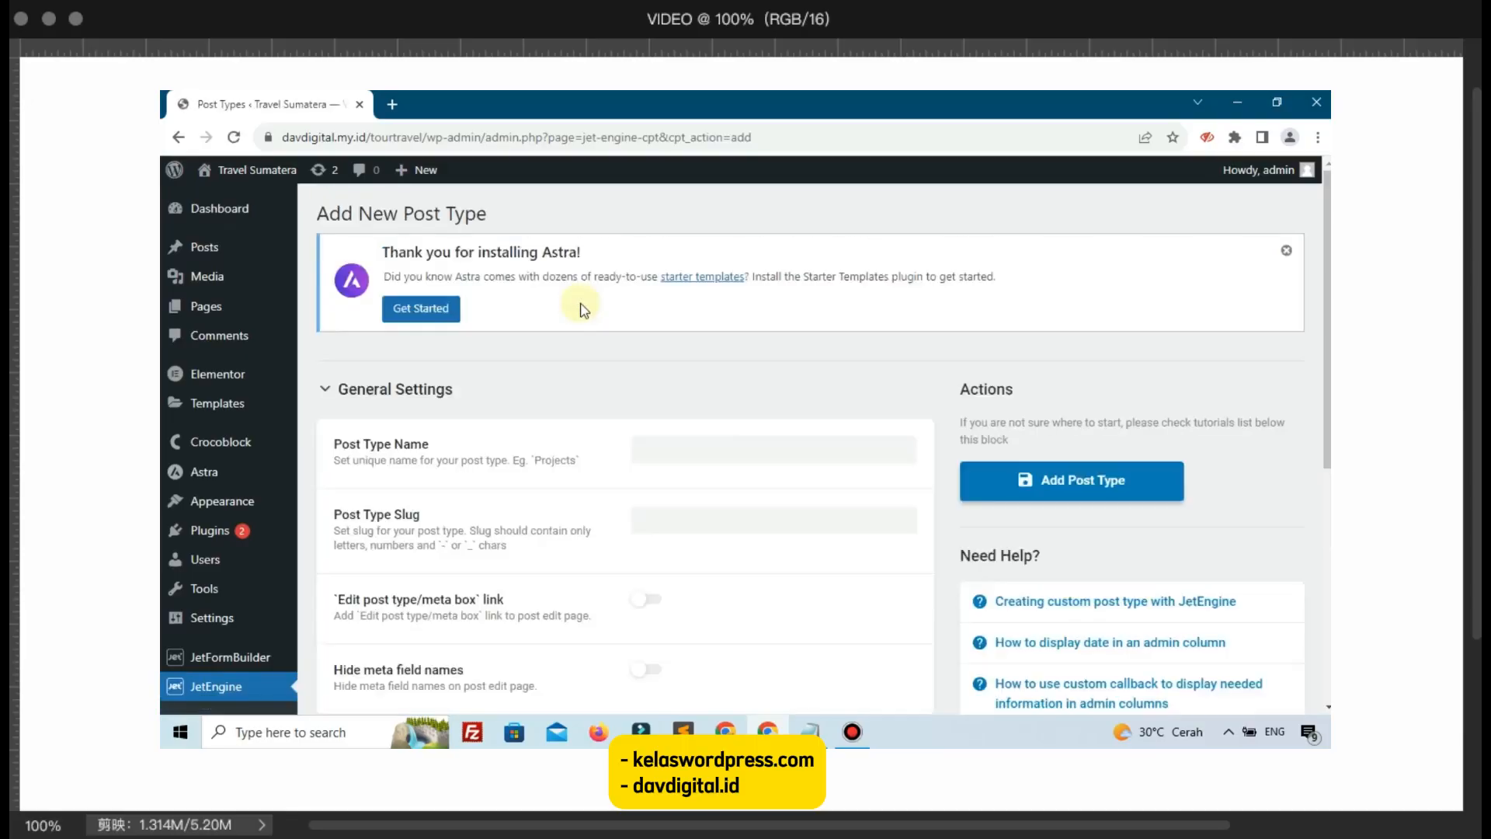
left_click(724, 462)
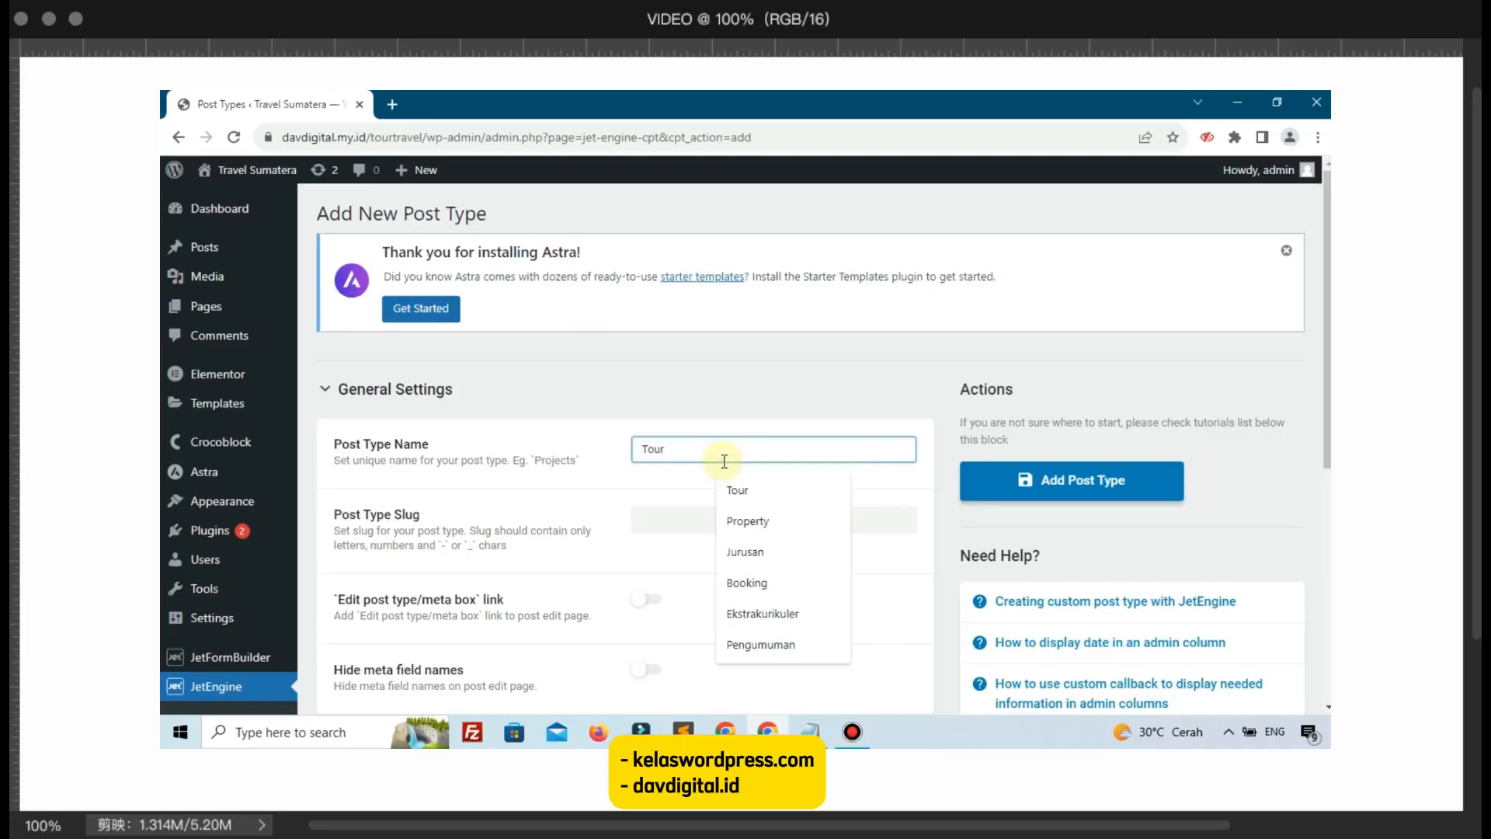
left_click(583, 557)
Step: Add Thumbnail (Featured Image) to the supported features in the Tour post type's advanced settings
scroll(583, 551, "down", 5)
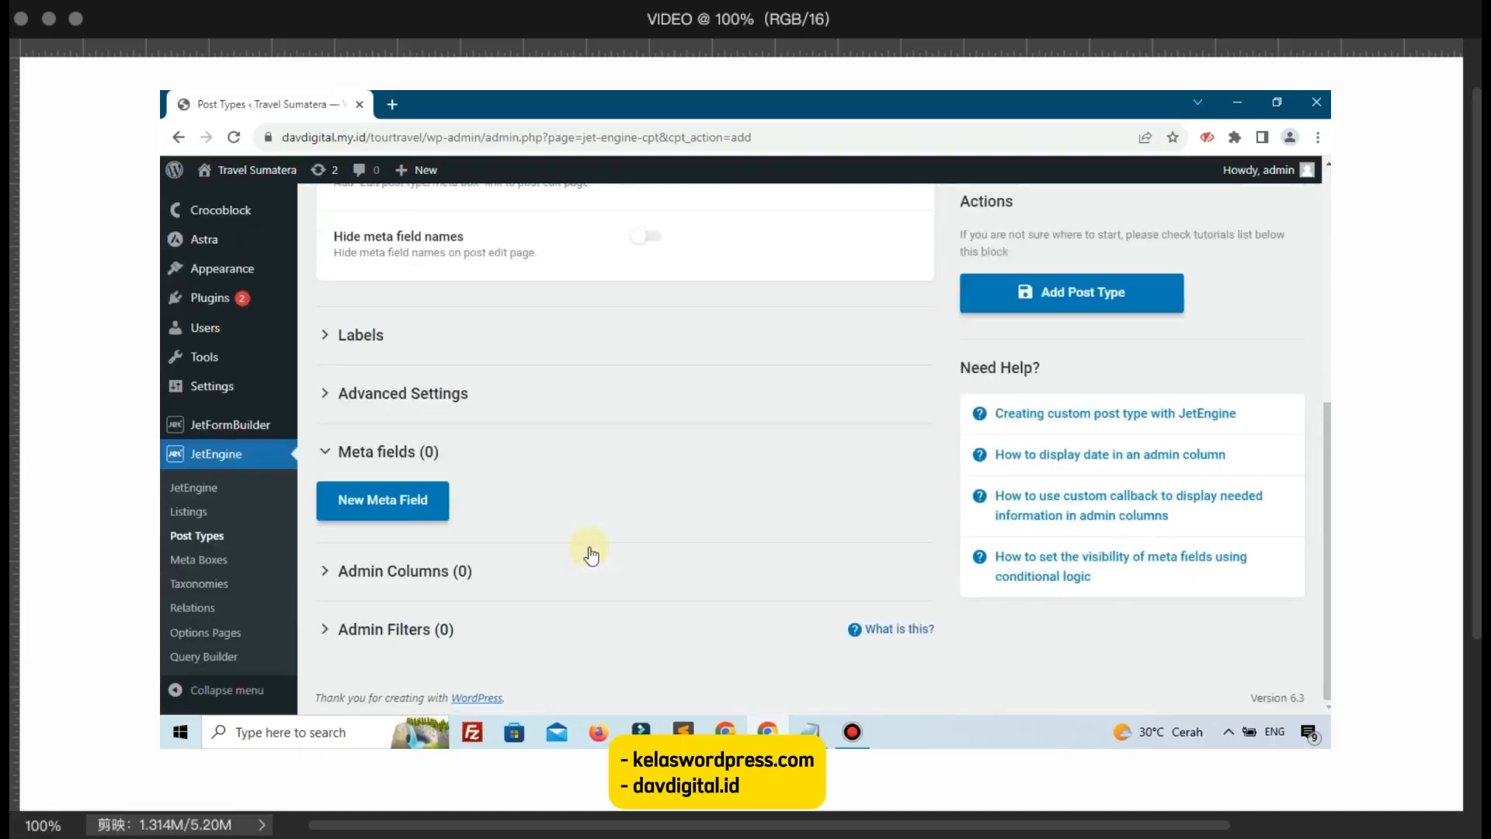
left_click(439, 394)
scroll(465, 420, "down", 10)
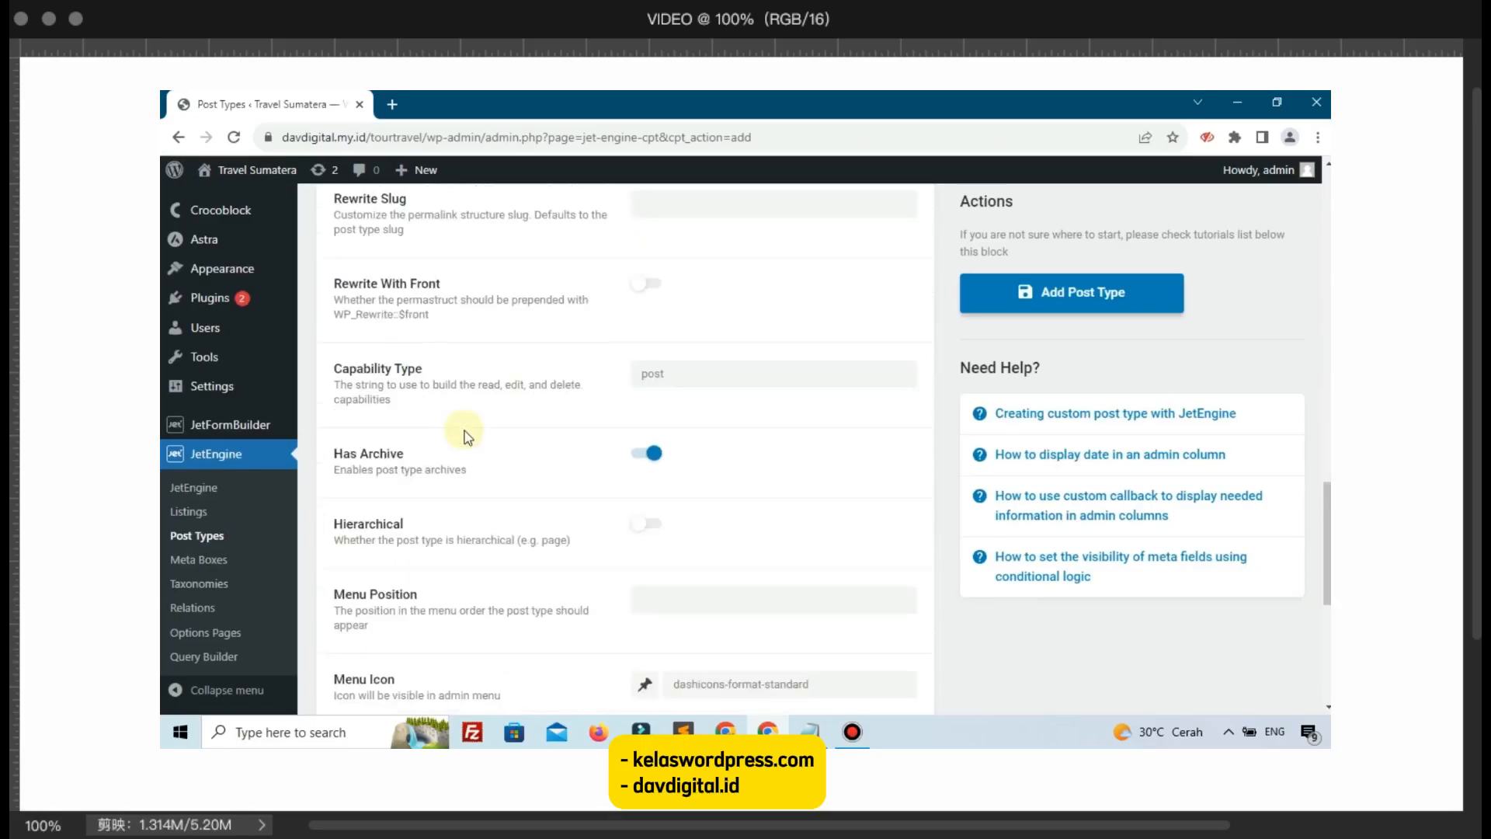
scroll(505, 466, "down", 5)
left_click(655, 372)
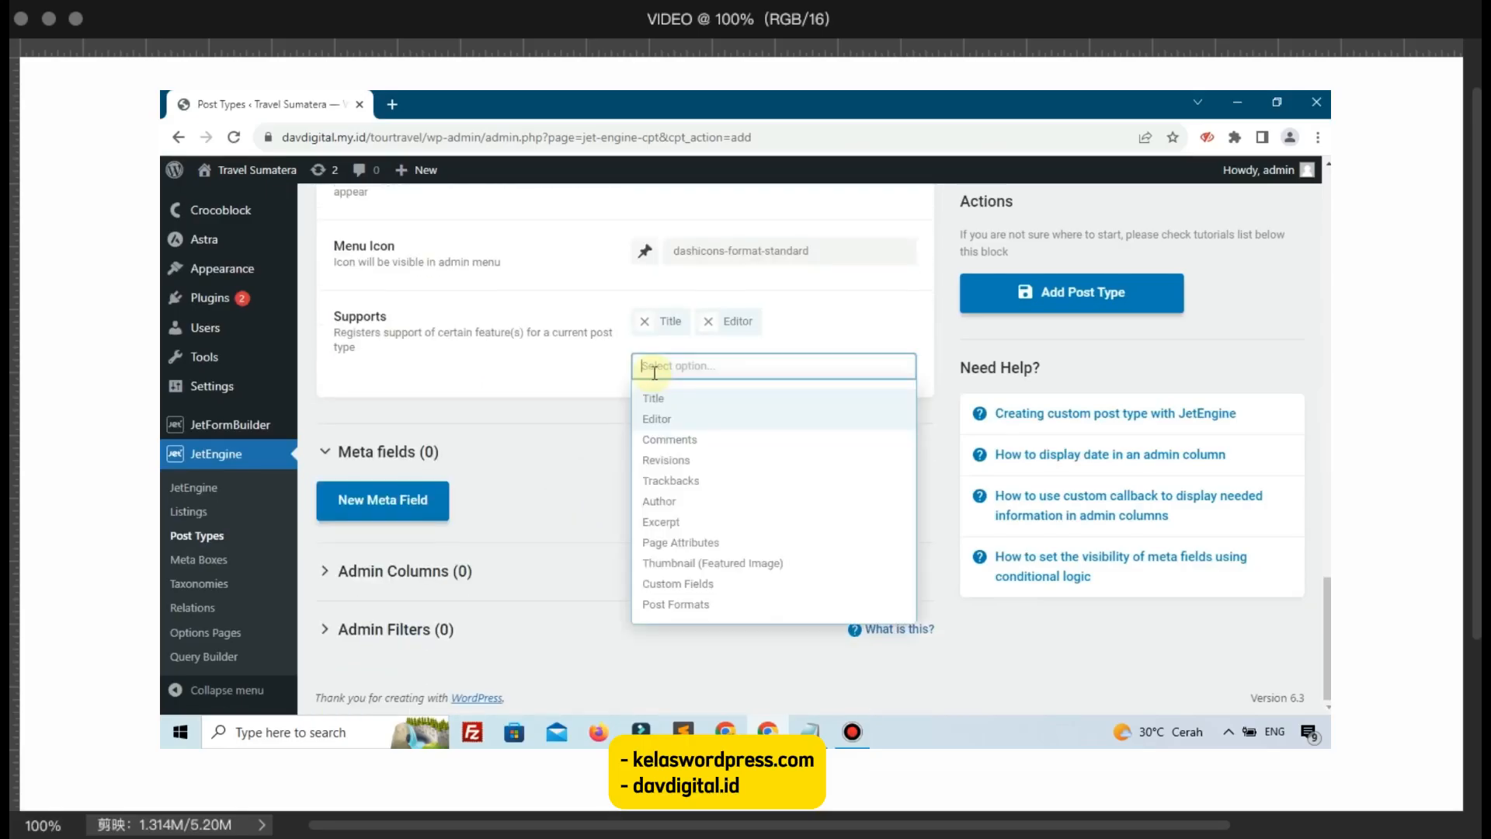
left_click(736, 564)
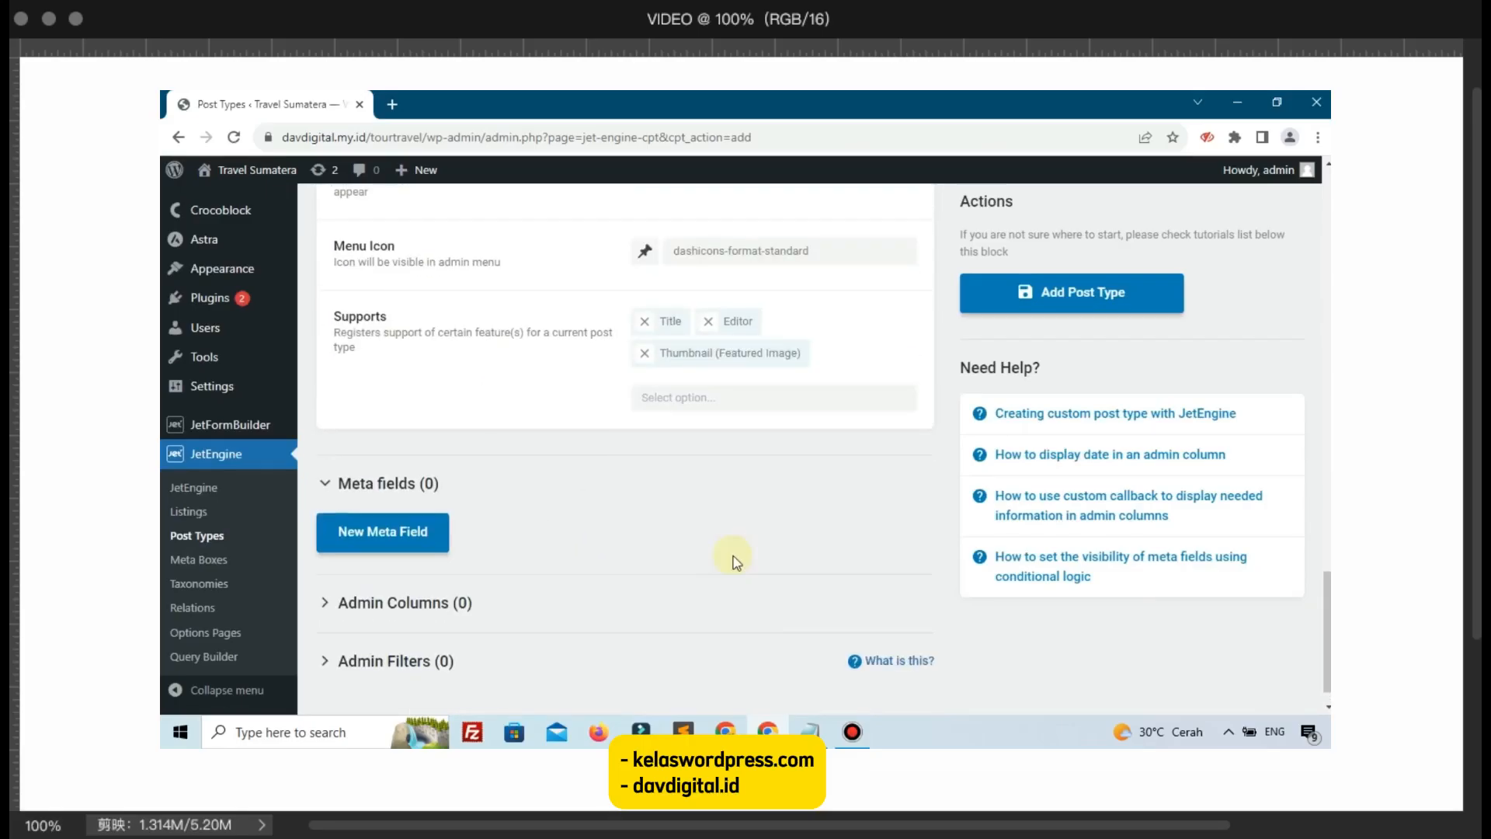
Step: Set the Tour post type's menu icon to dashicons-universal-access
scroll(639, 352, "up", 2)
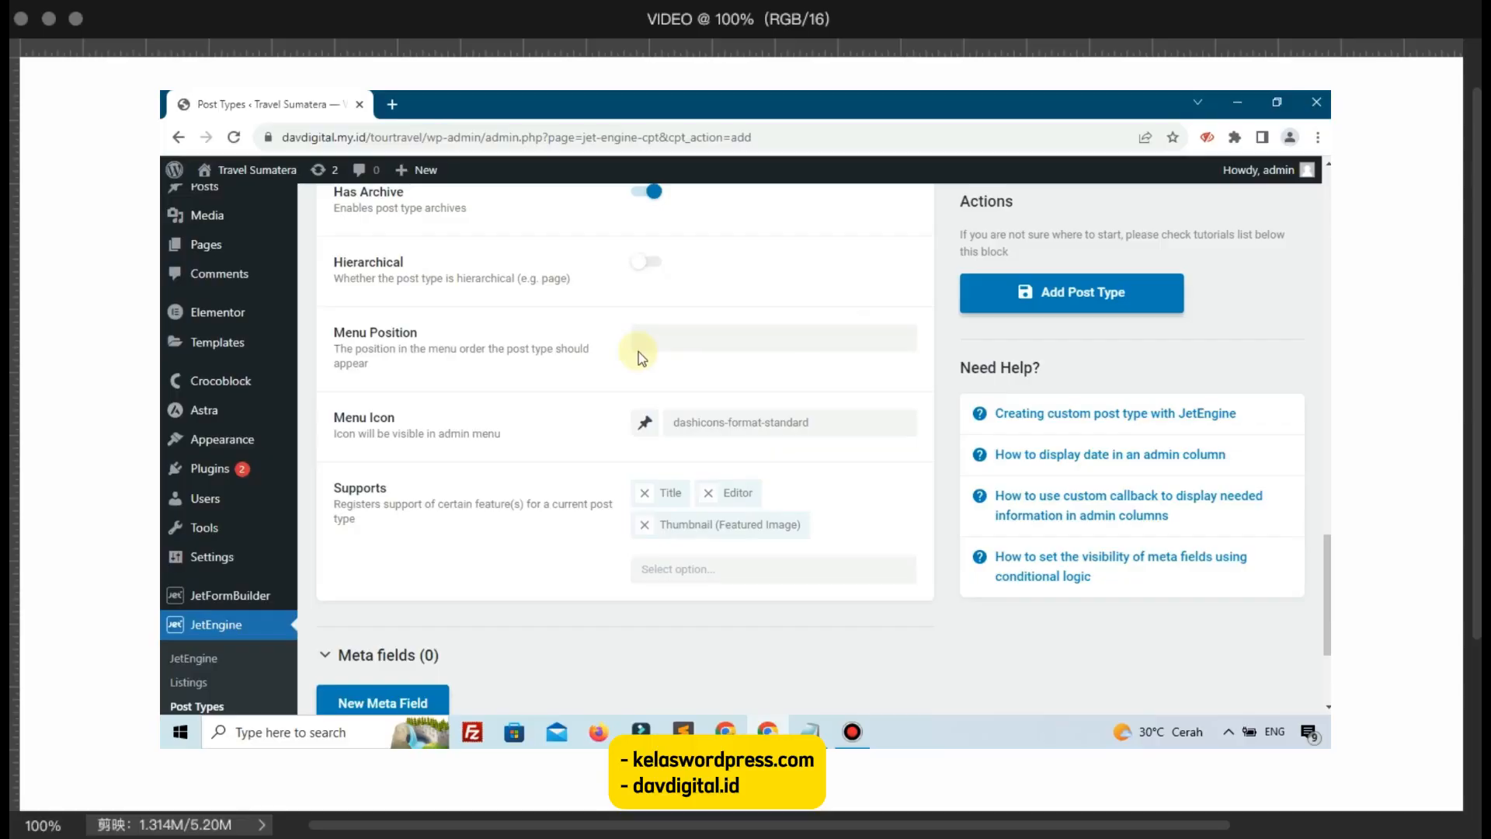
left_click(707, 418)
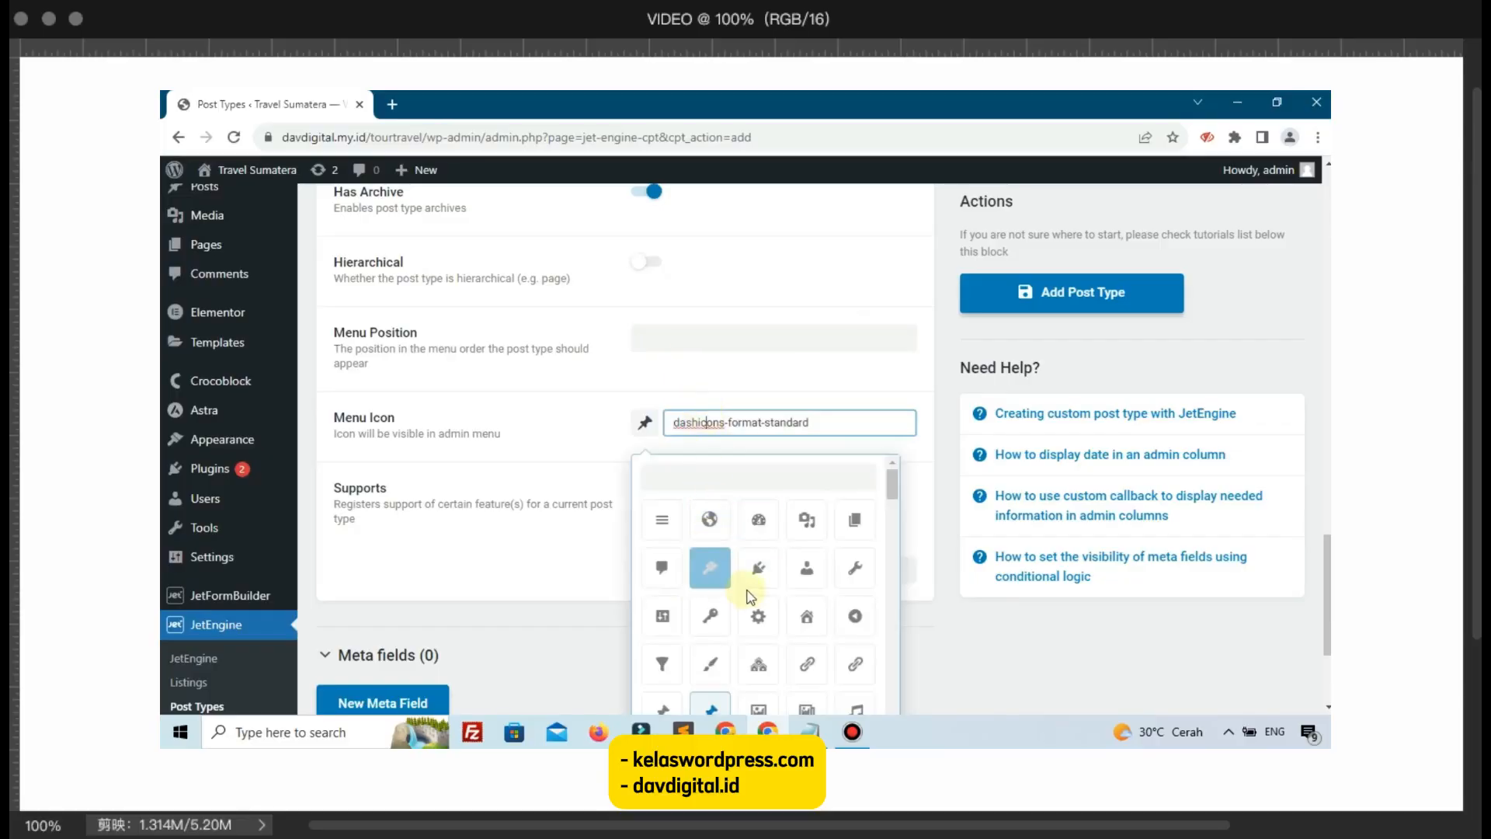
scroll(757, 608, "down", 4)
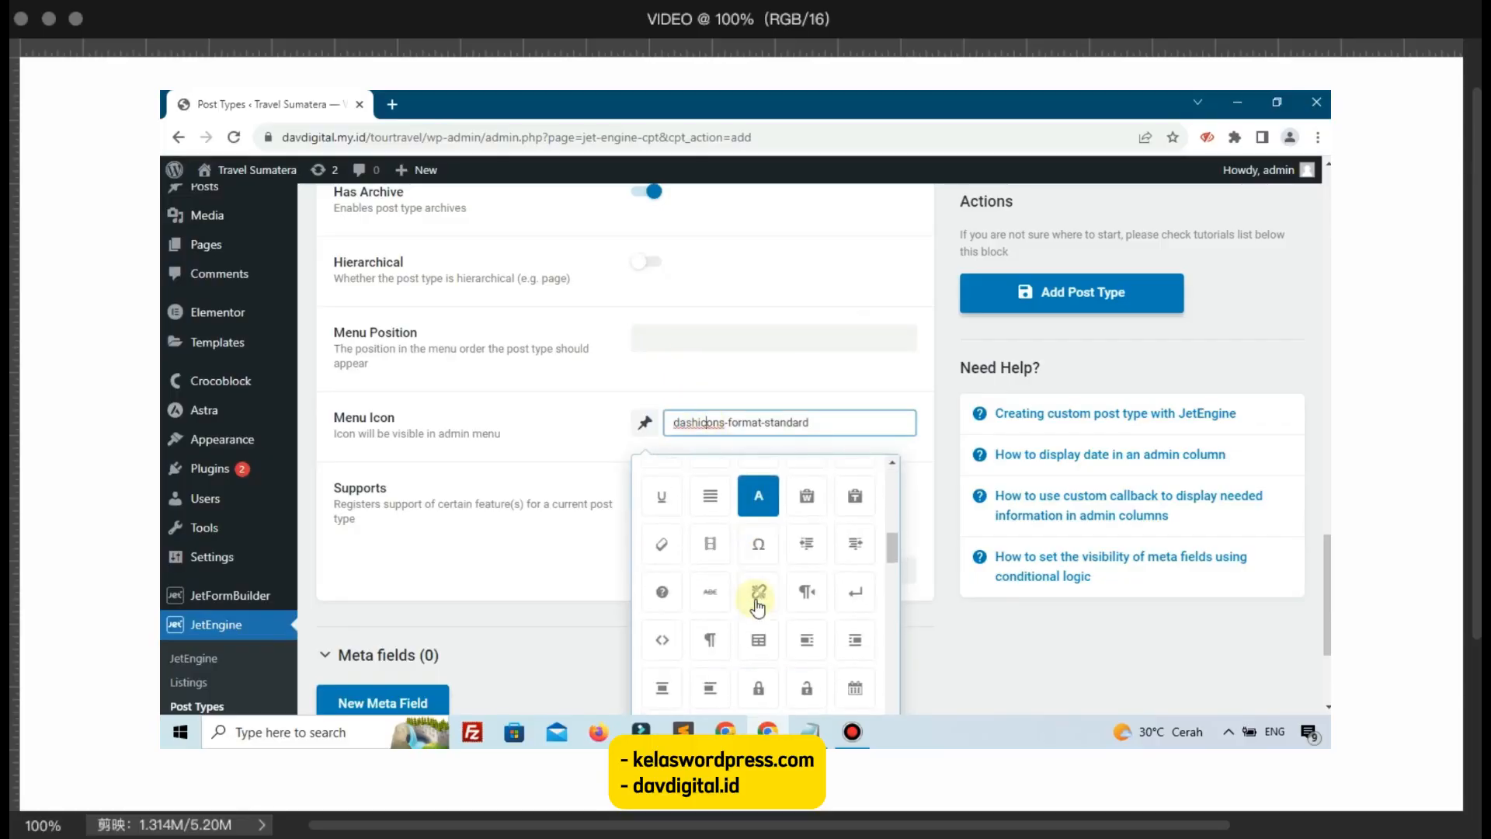
scroll(746, 611, "down", 3)
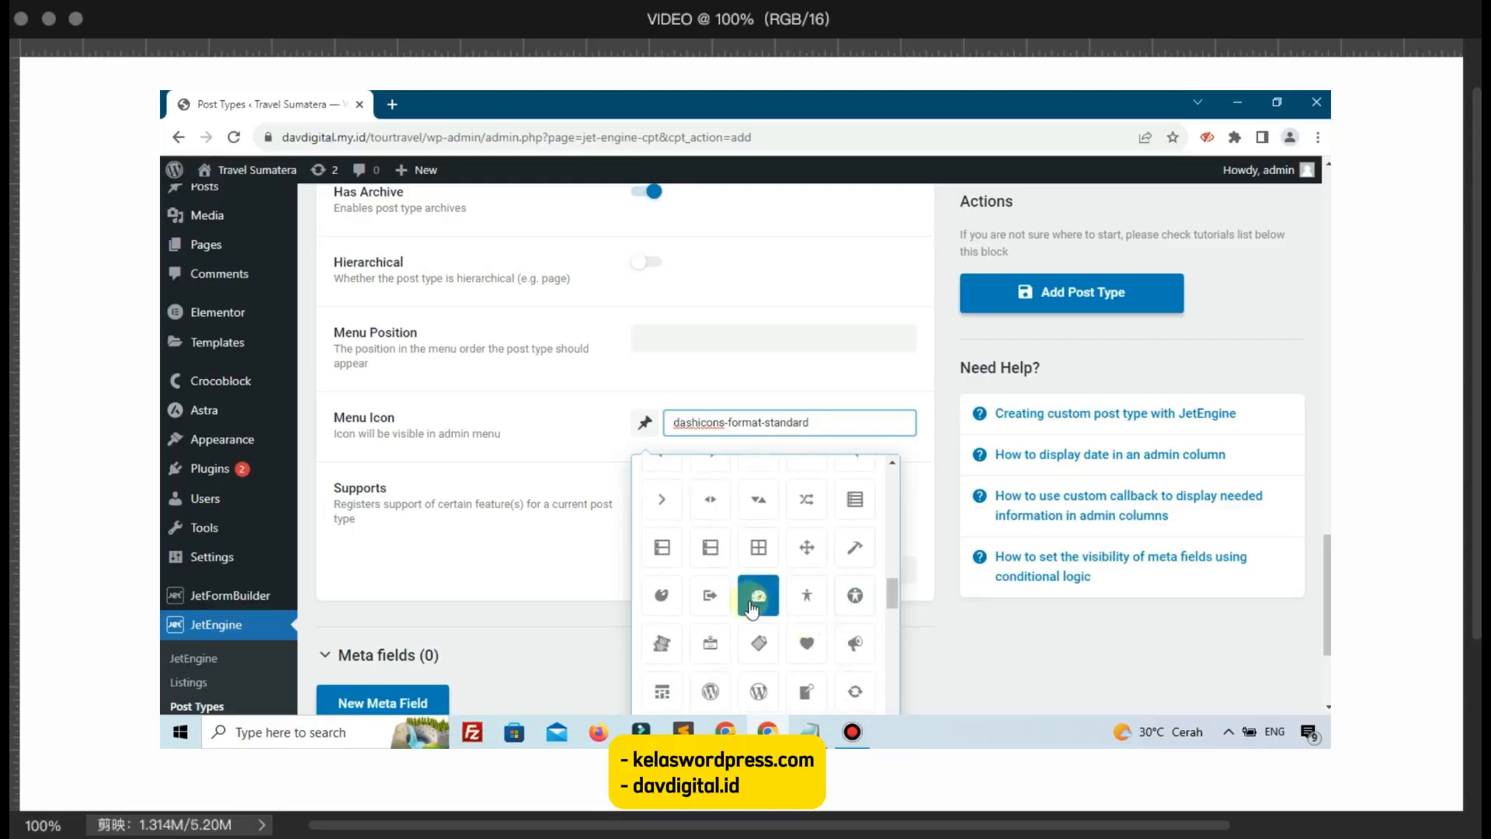
scroll(754, 621, "down", 3)
scroll(753, 621, "down", 3)
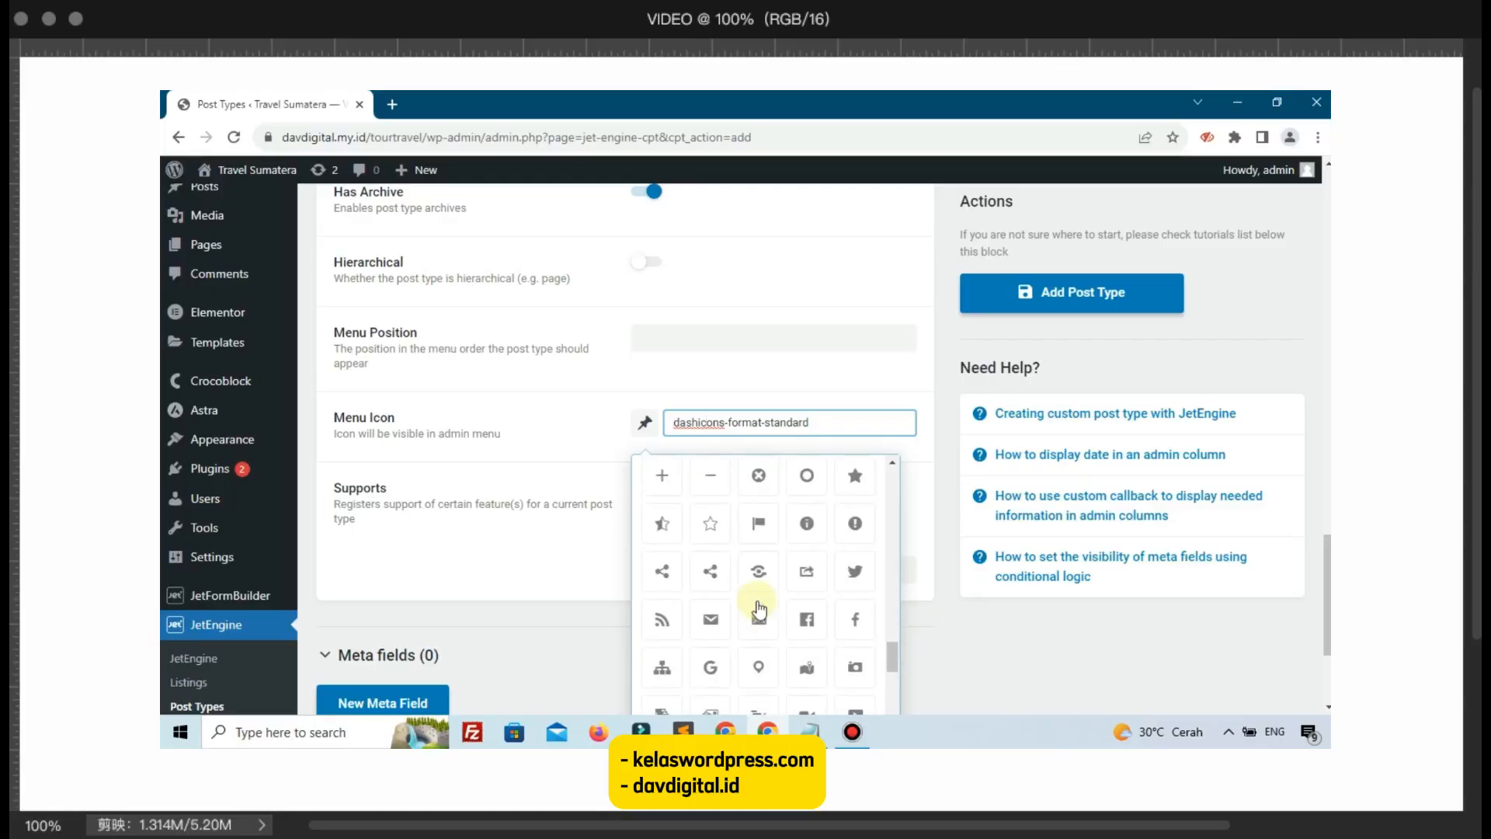
scroll(759, 608, "up", 3)
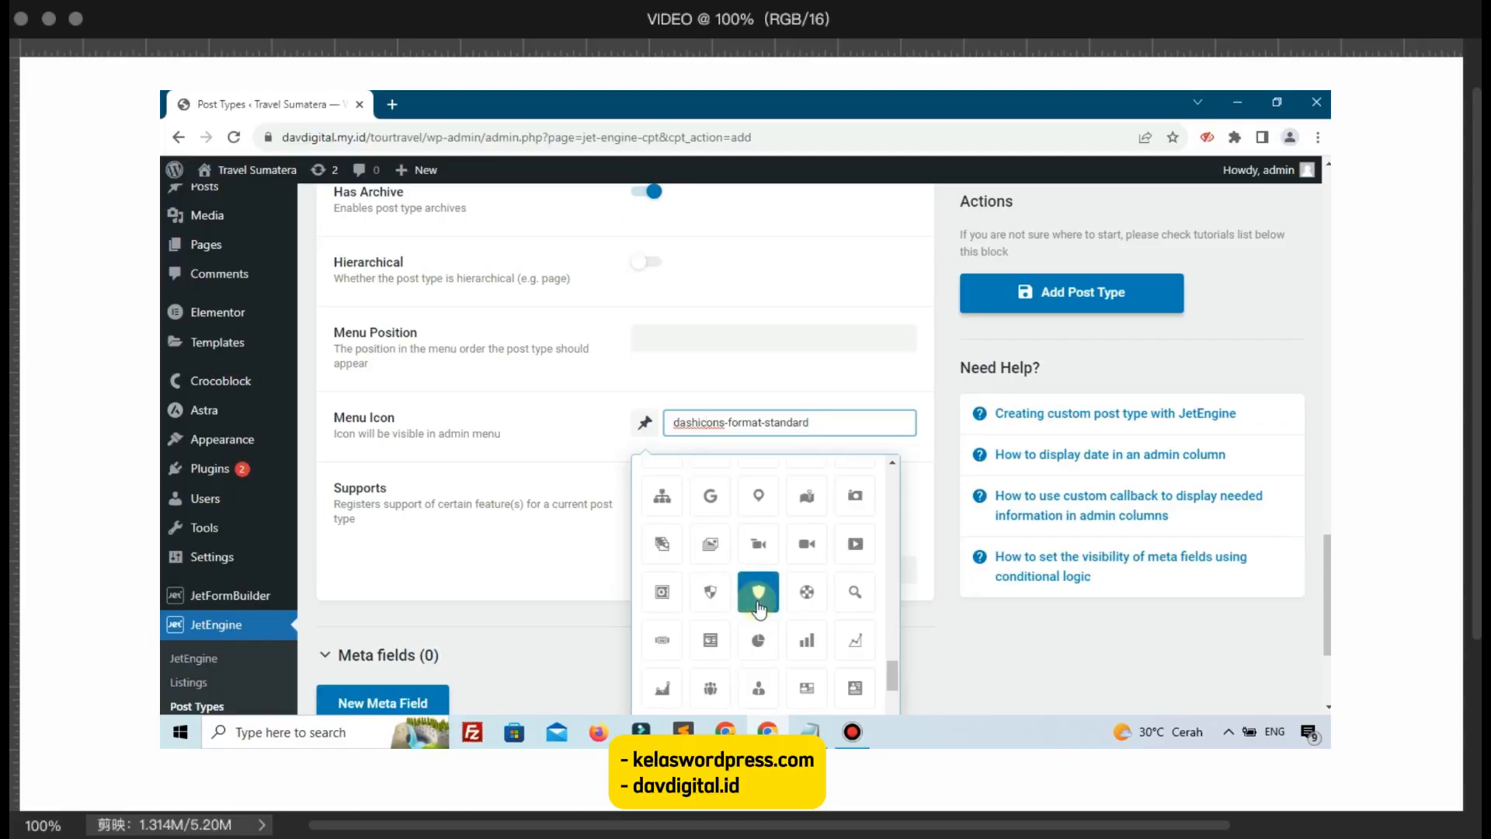
scroll(760, 609, "up", 5)
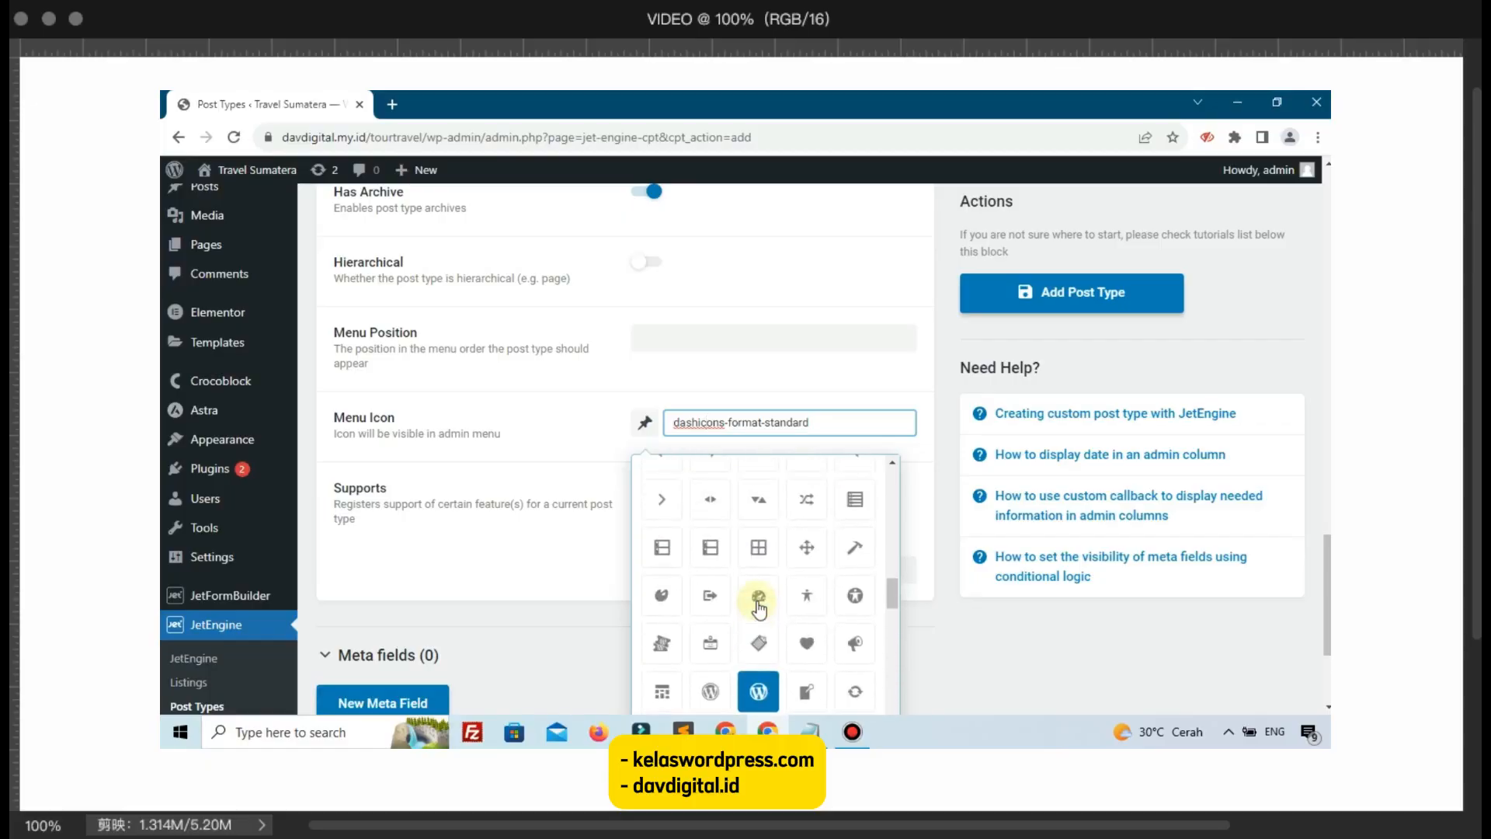
left_click(790, 600)
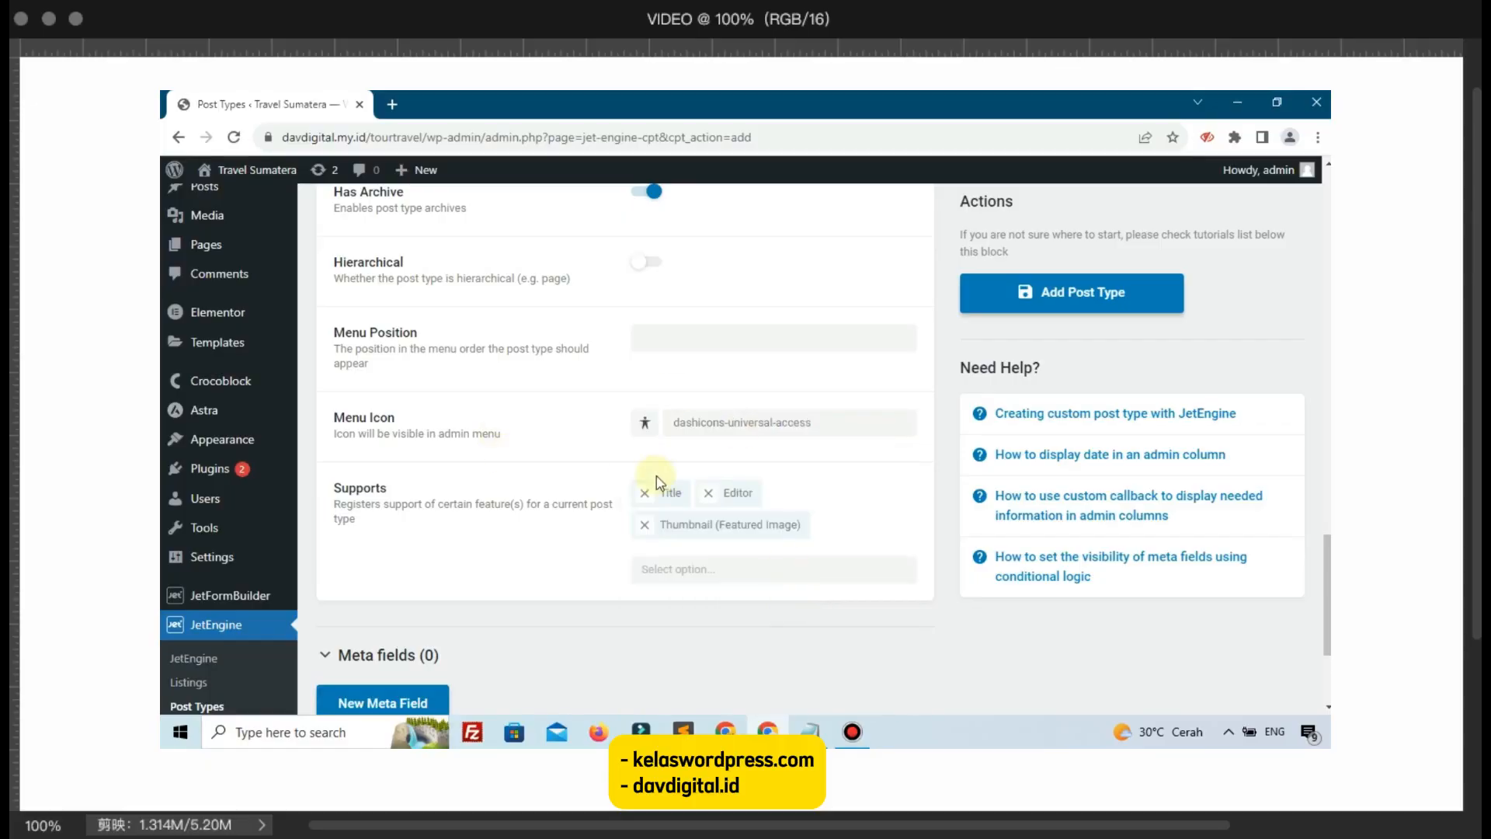
Step: Add the configured Tour post type to the site
scroll(658, 482, "down", 2)
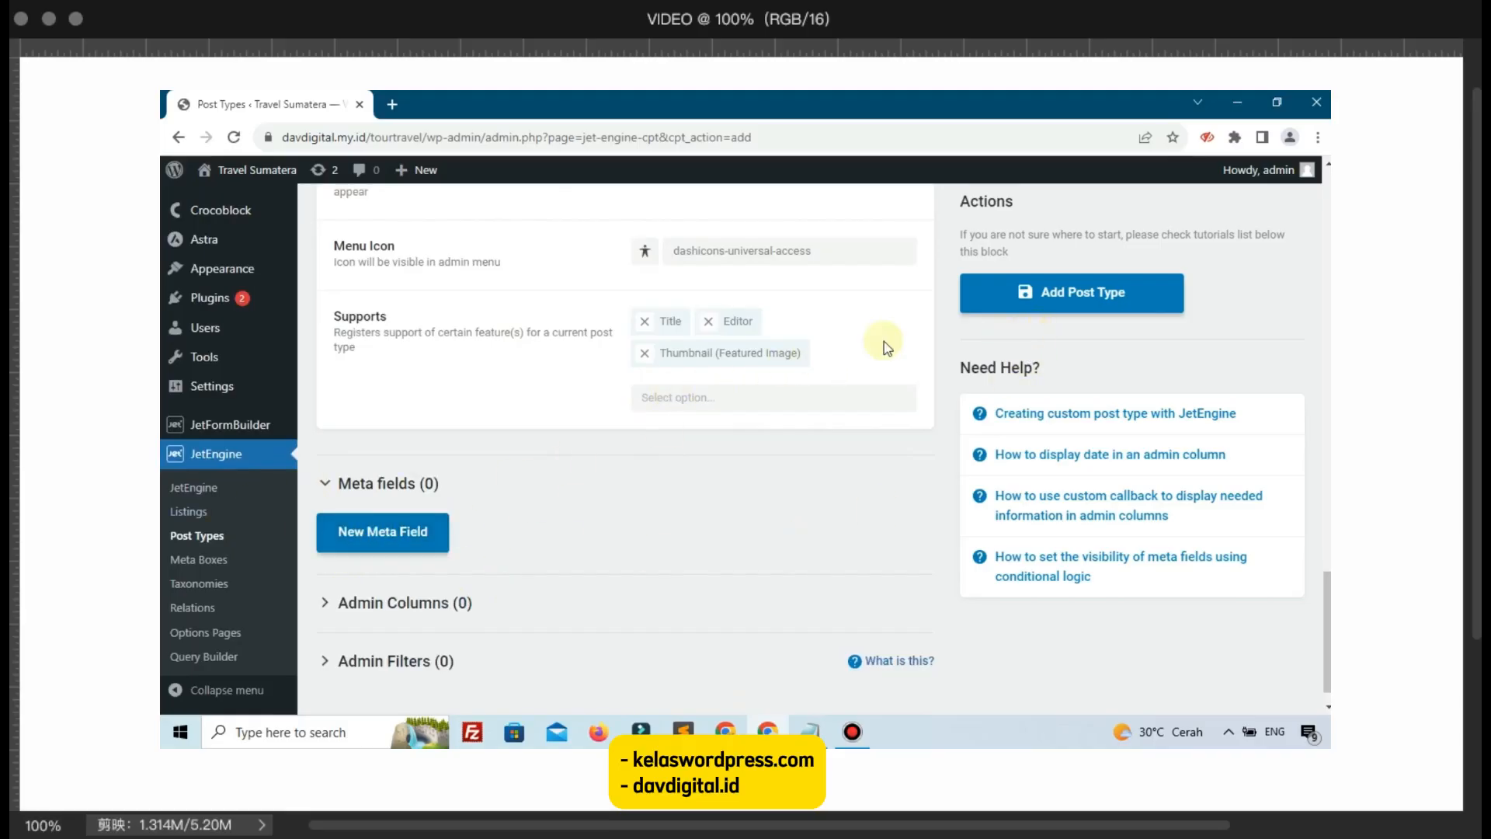
left_click(1048, 303)
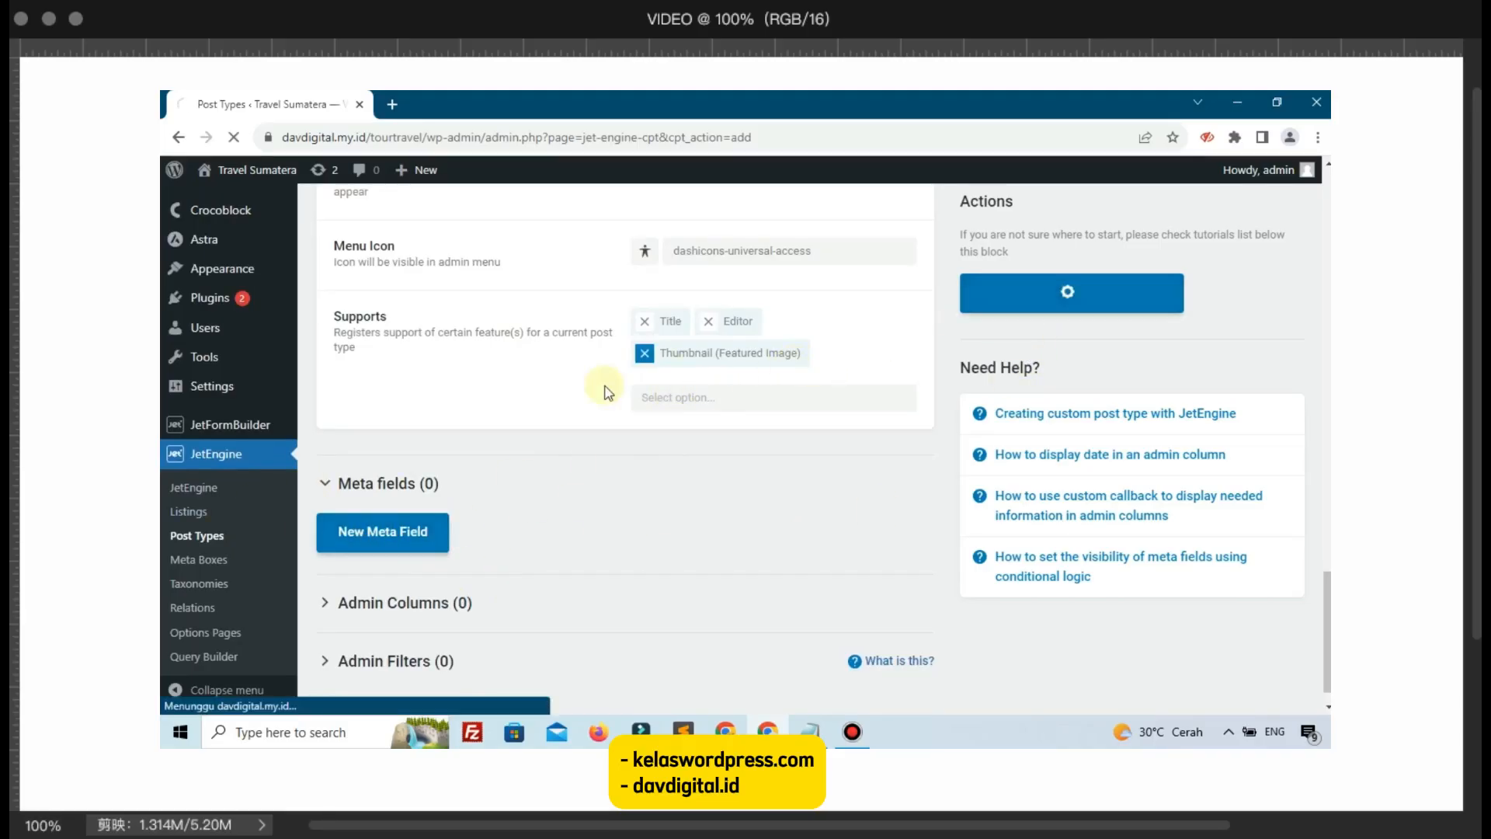
mouse_move(198, 366)
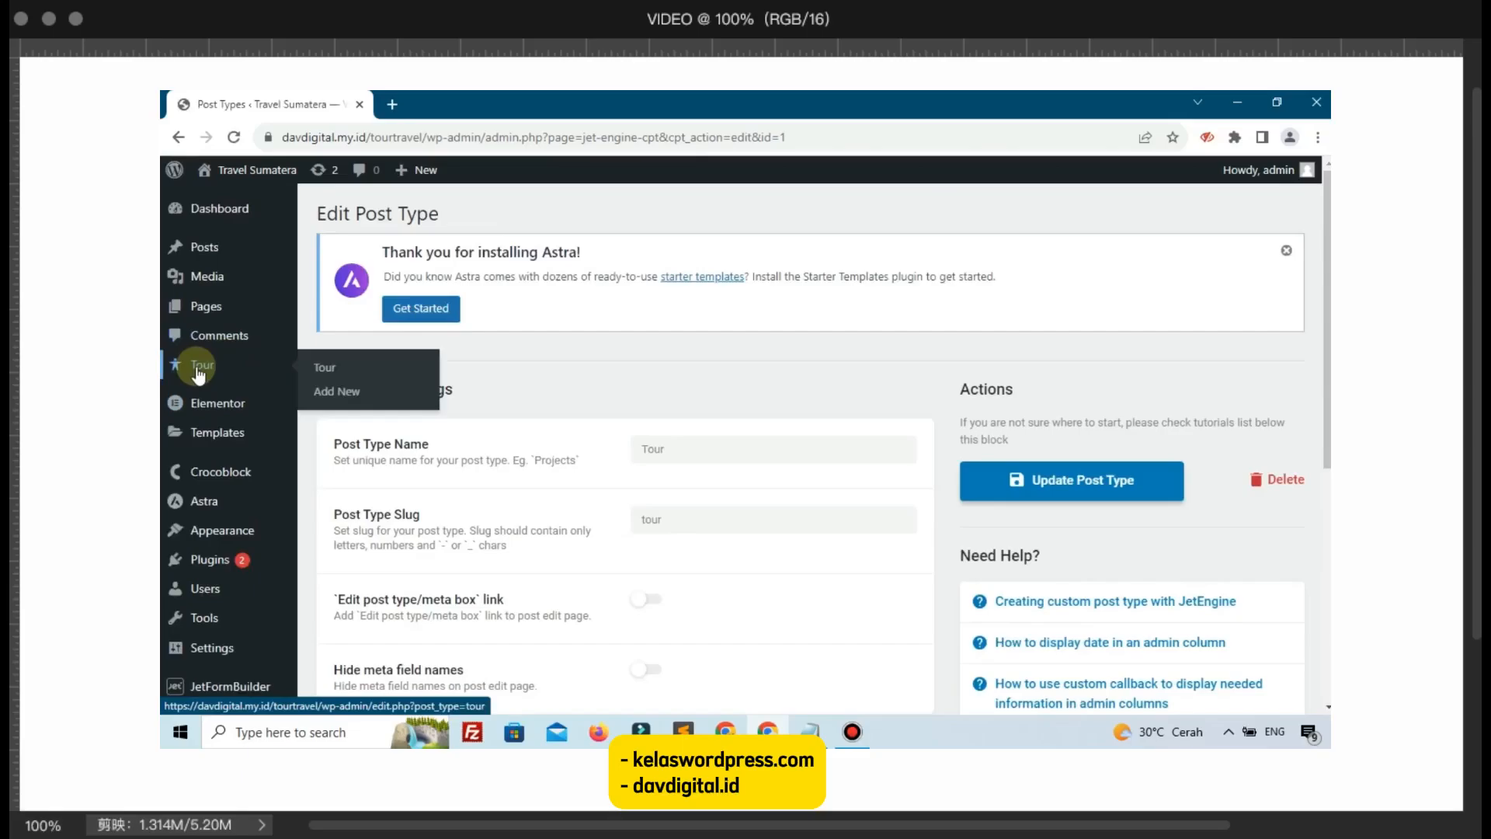
Step: Create the first meta field of the Tour post type and label it Harga
scroll(456, 406, "down", 5)
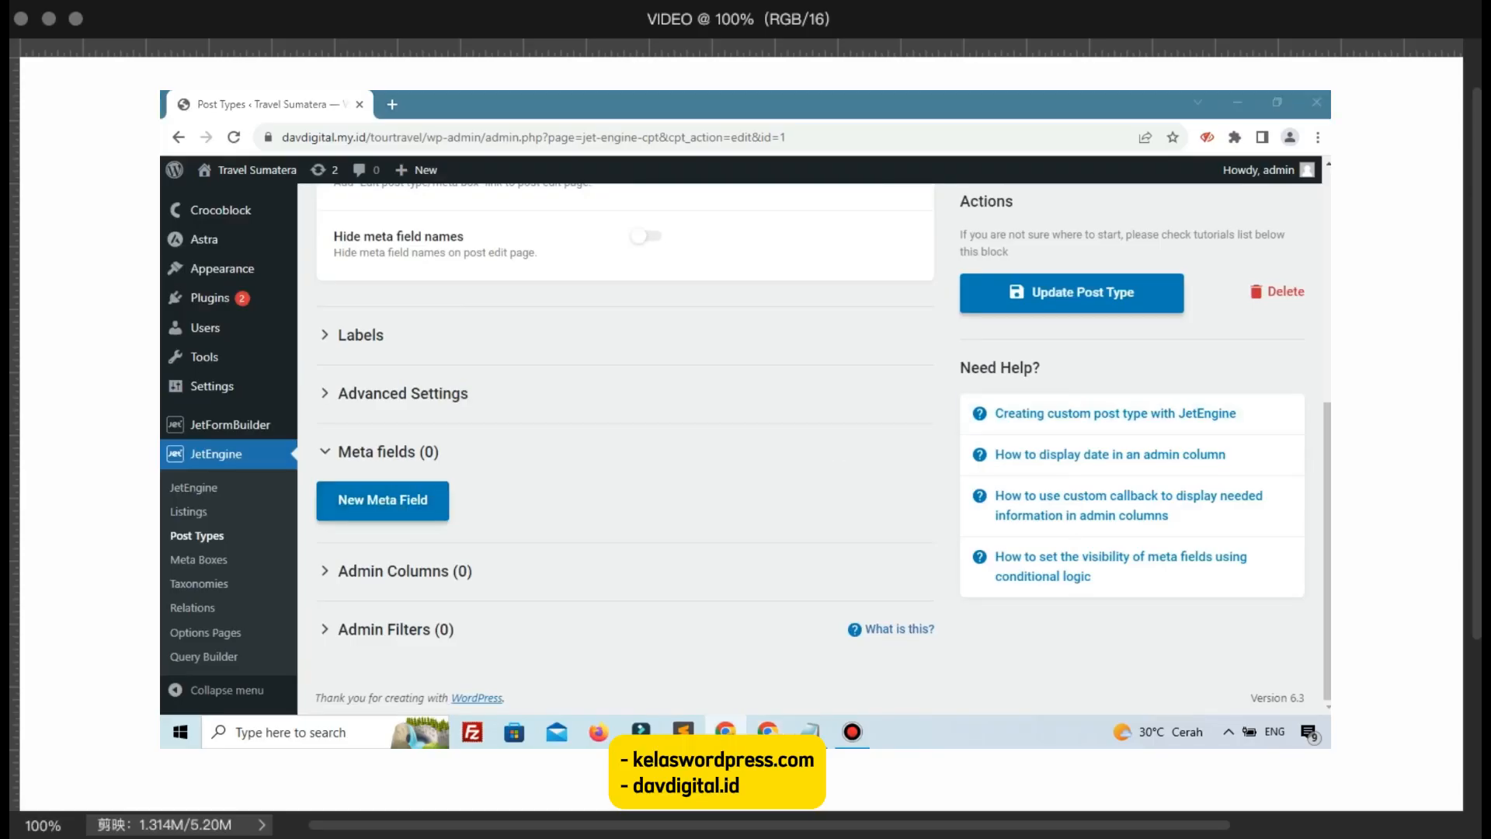
left_click(400, 505)
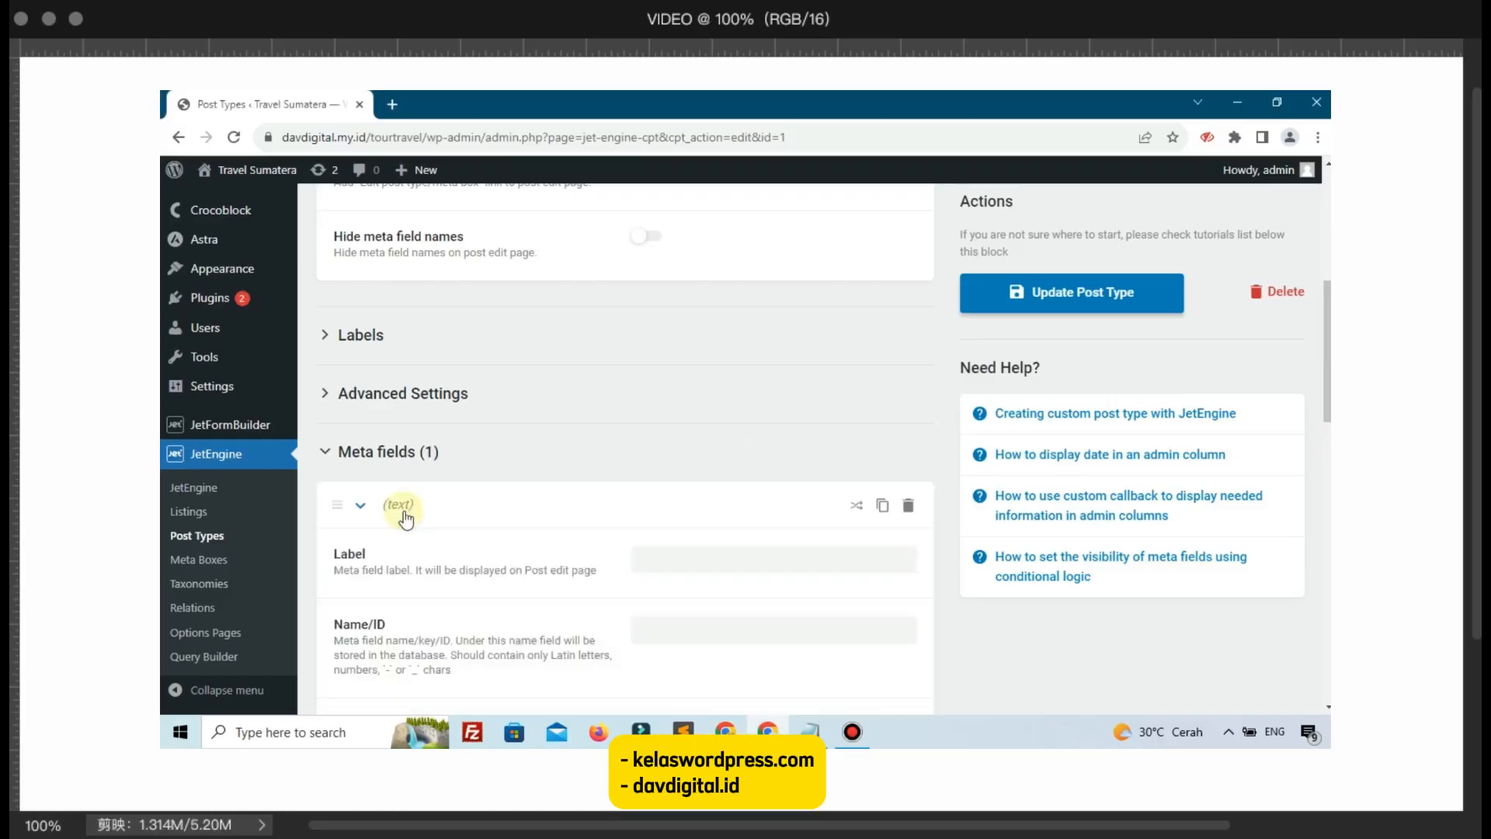
left_click(809, 571)
type("Harga")
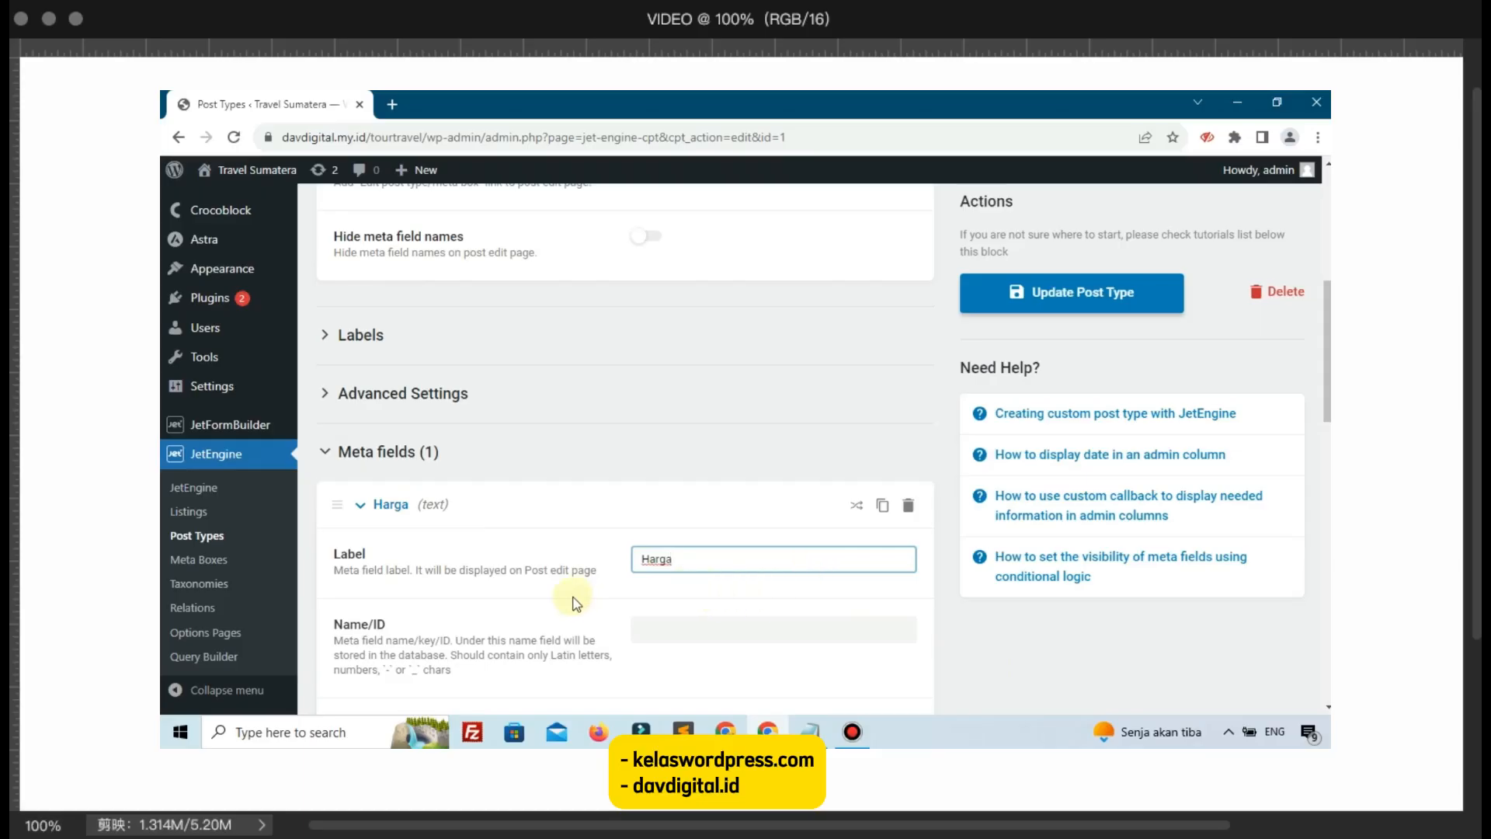
scroll(571, 602, "down", 3)
left_click(566, 531)
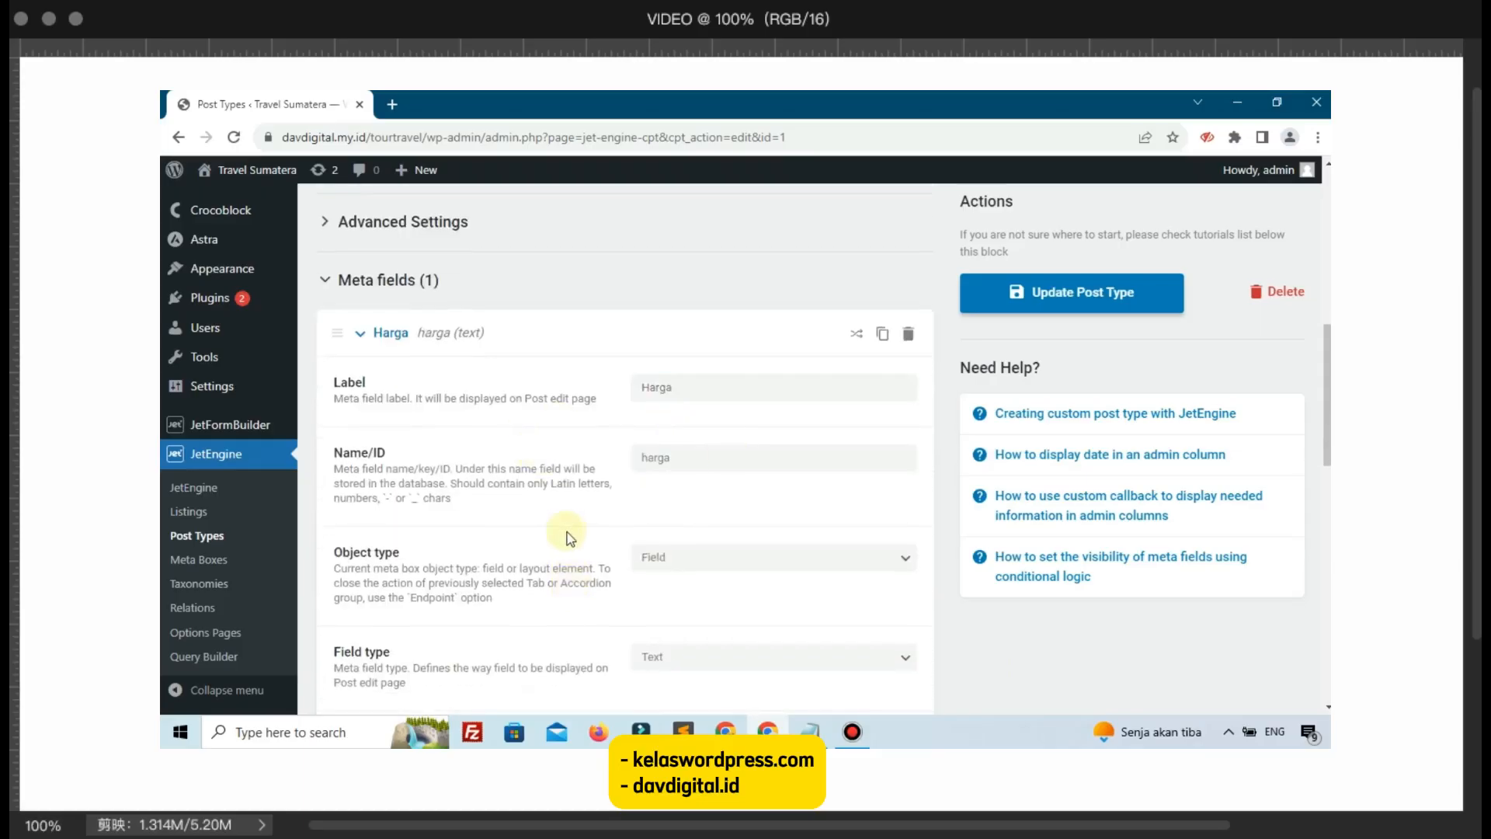
Step: Set the field type of the Harga meta field to Number
scroll(566, 536, "down", 3)
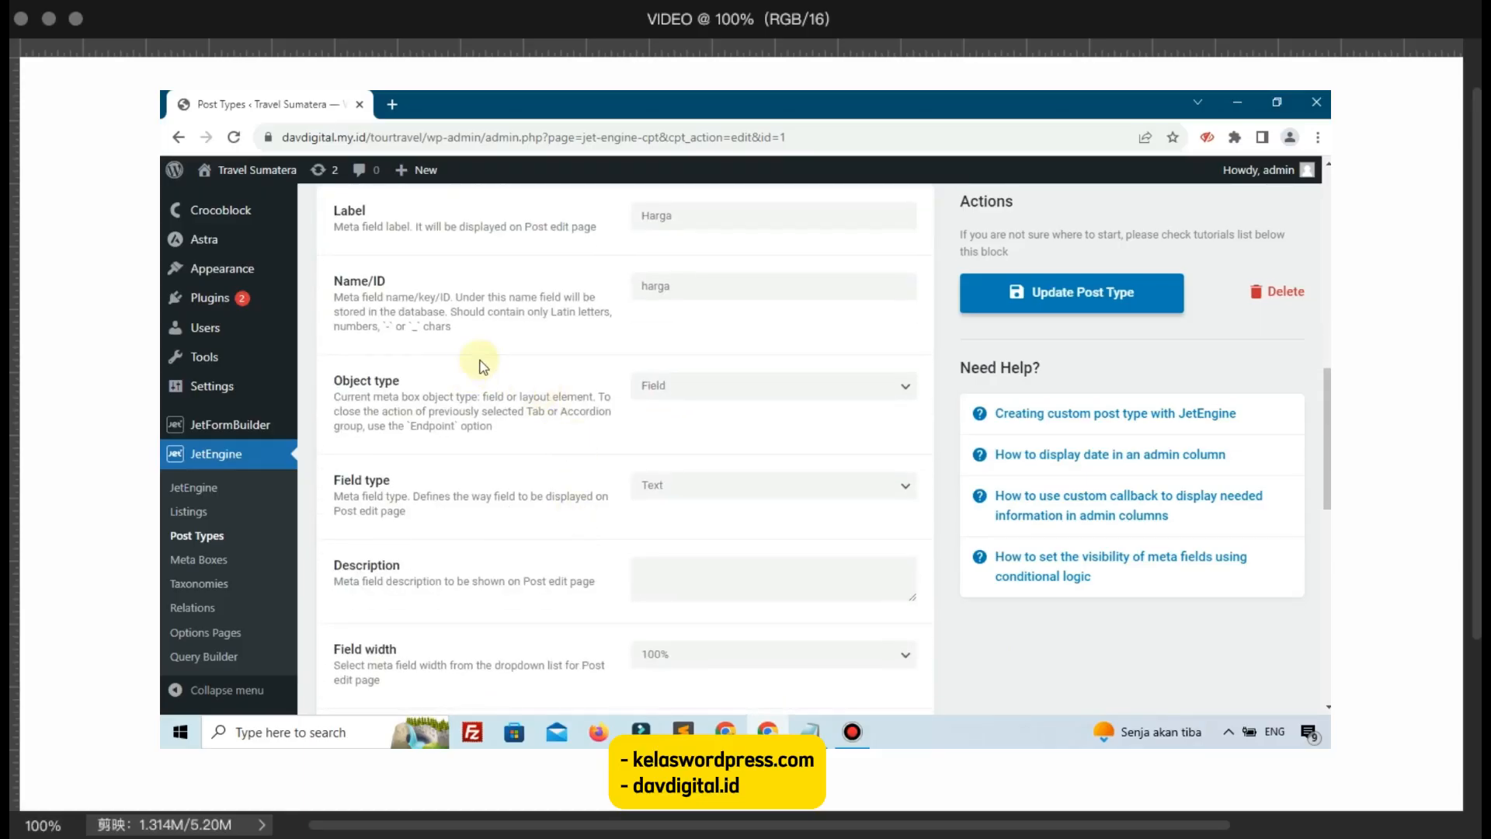
scroll(497, 338, "up", 1)
scroll(551, 404, "down", 1)
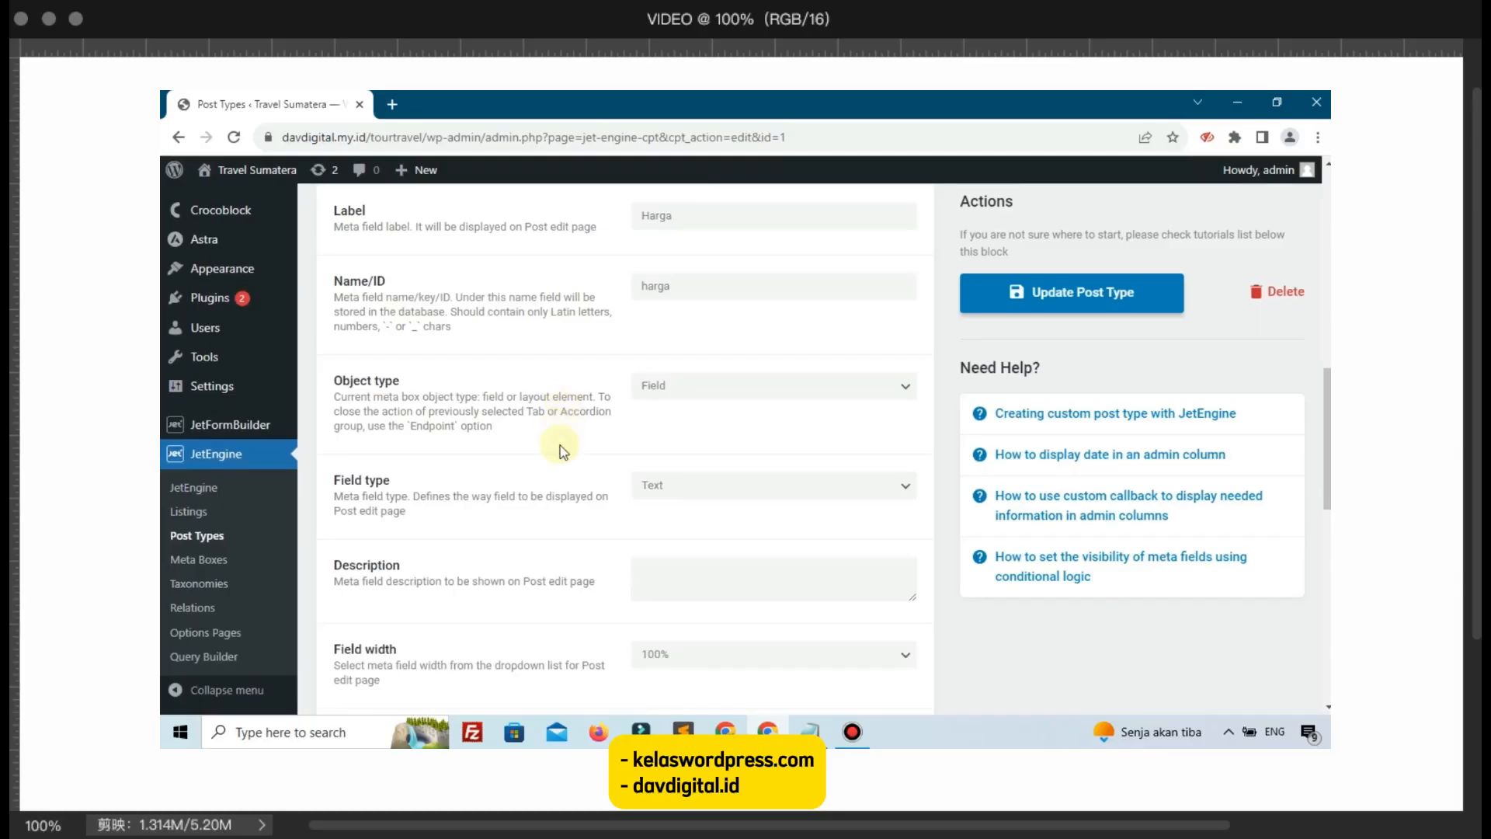
left_click(664, 497)
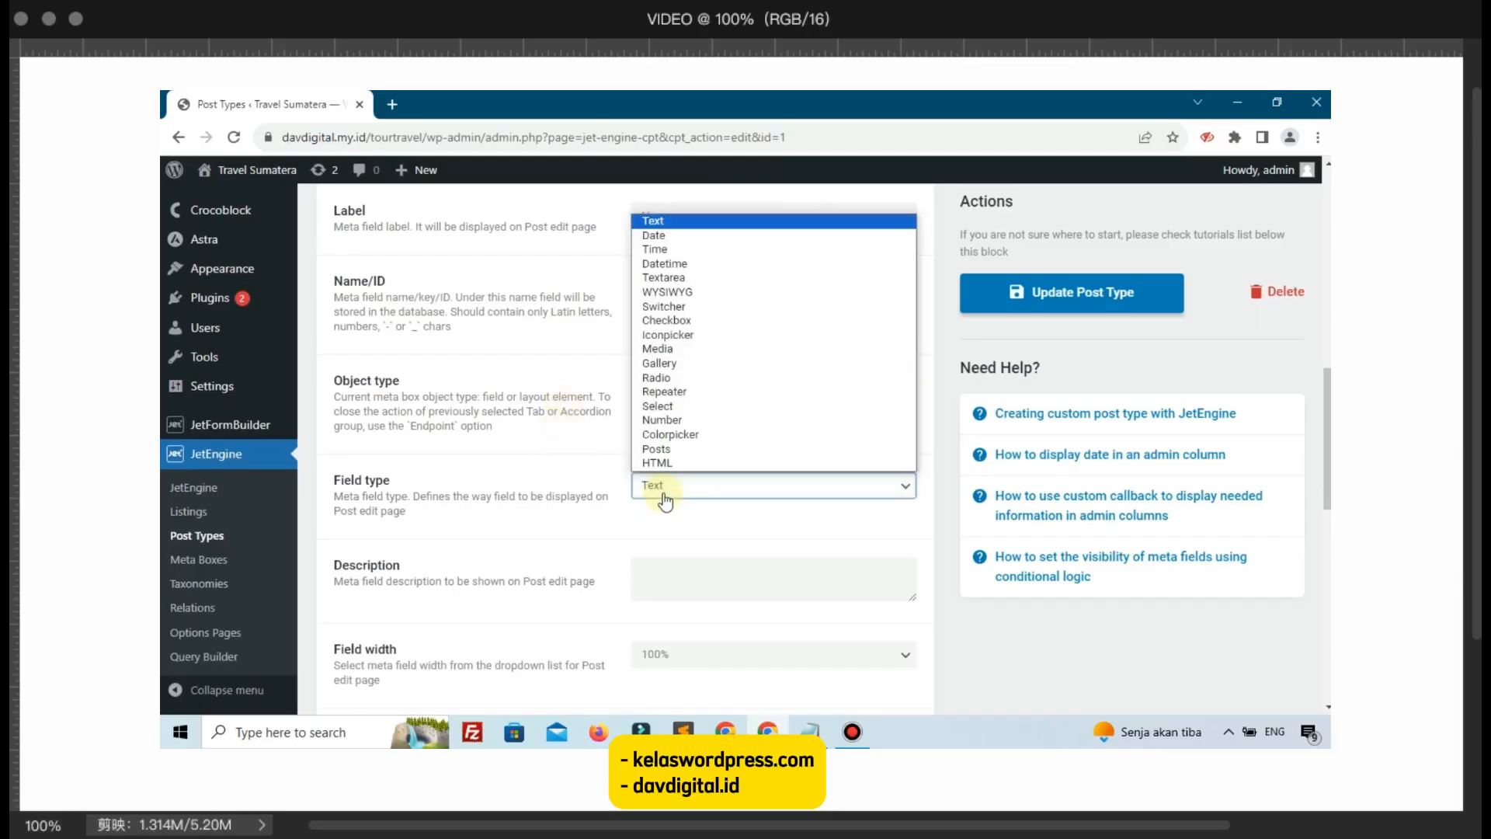
left_click(655, 422)
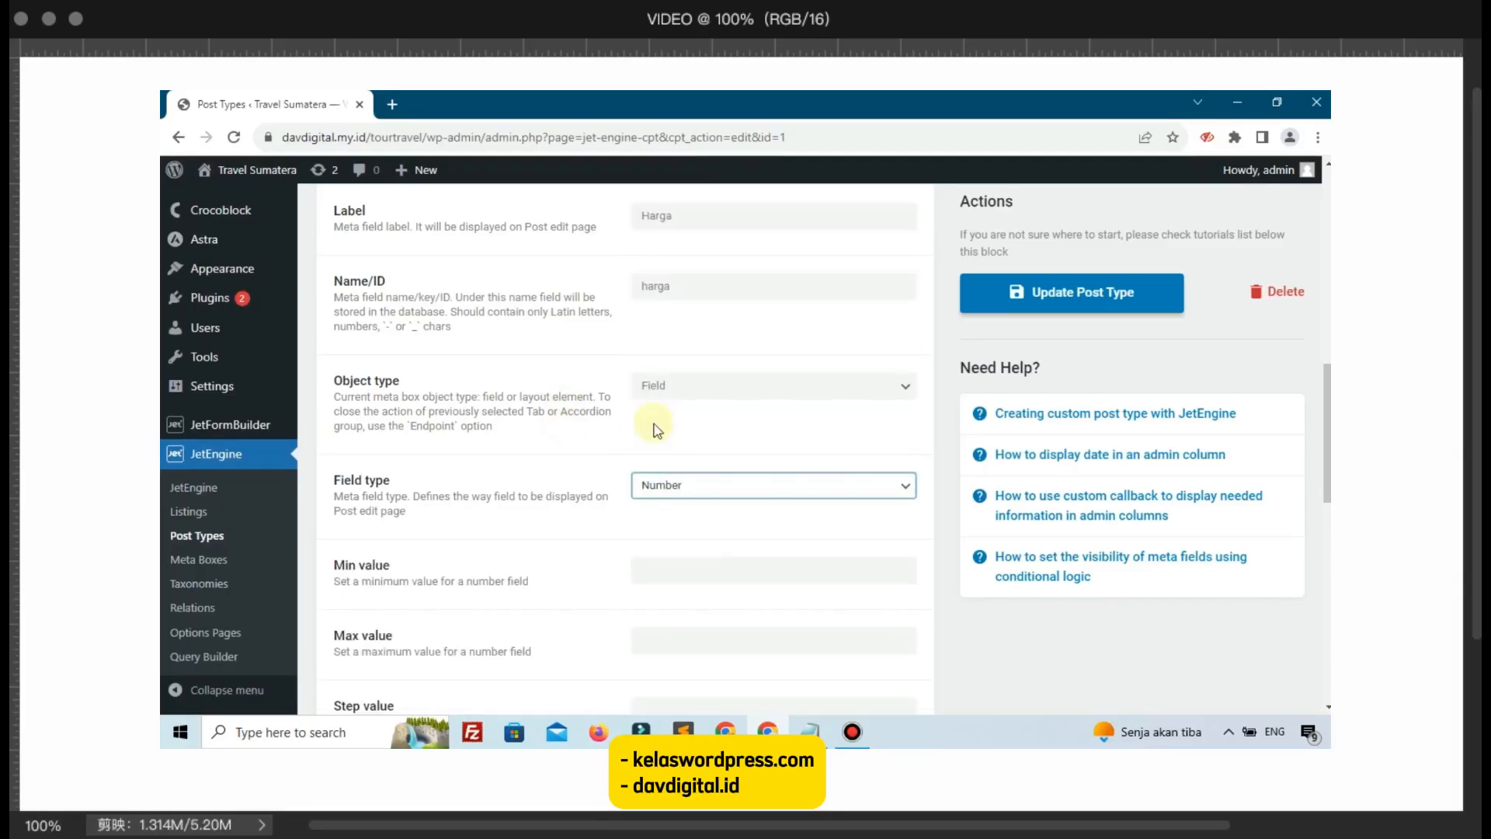
Step: Replace the Name/ID of the Harga meta field with _pricing
scroll(658, 435, "down", 1)
scroll(655, 427, "up", 4)
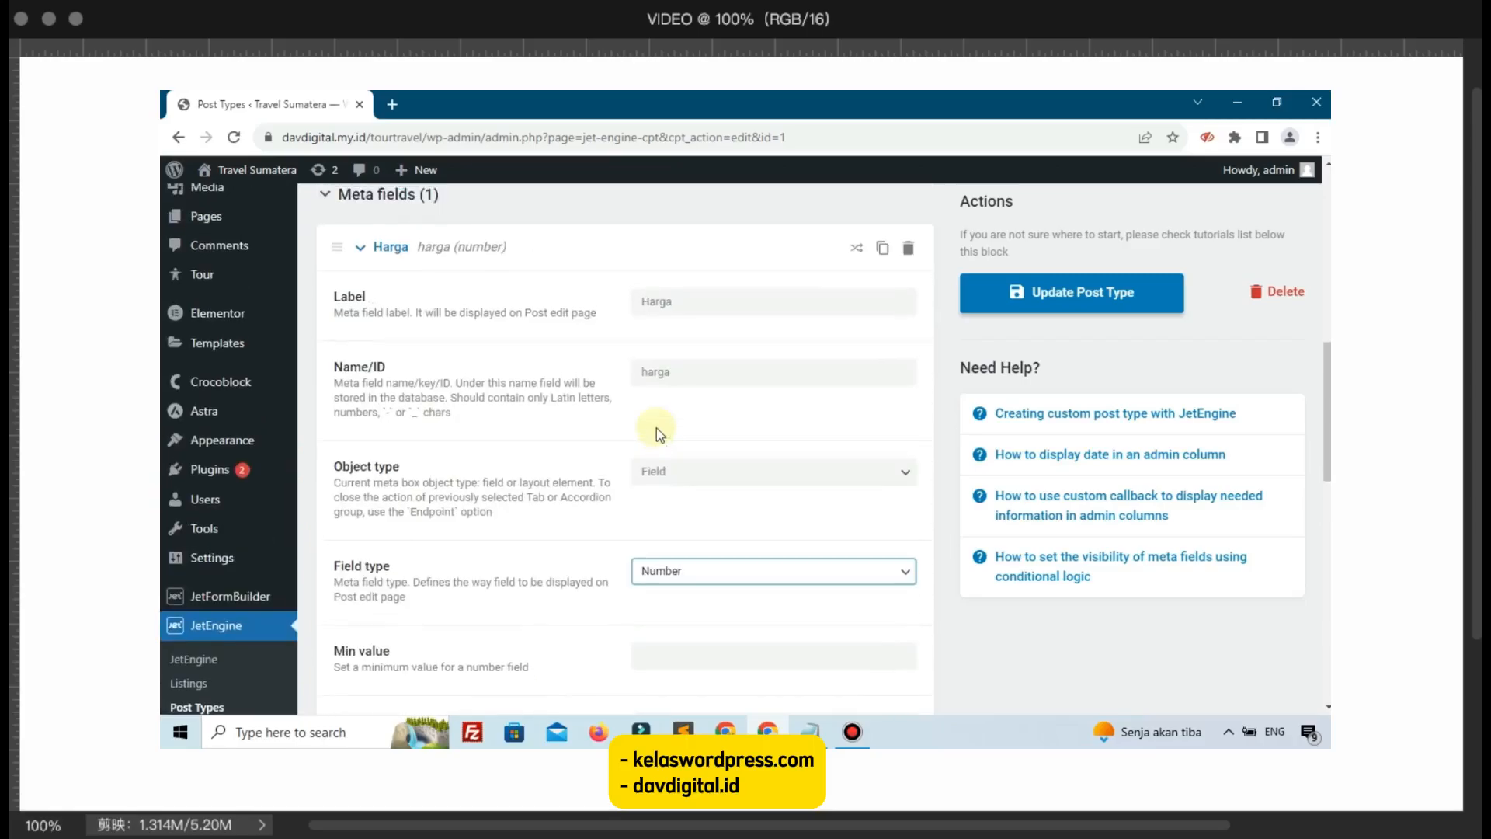
double_click(733, 537)
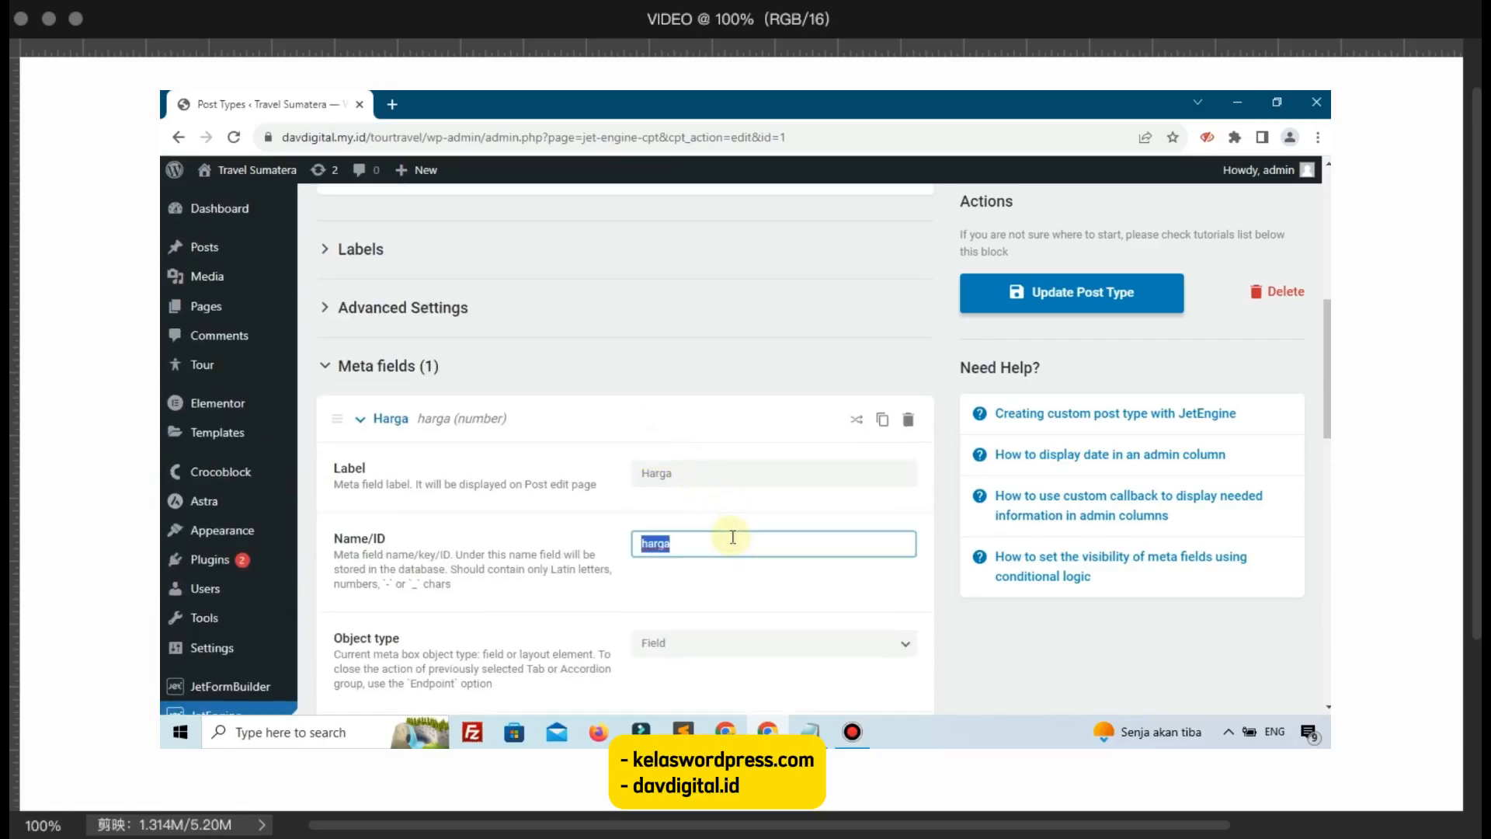
key("BackSpace")
type("_")
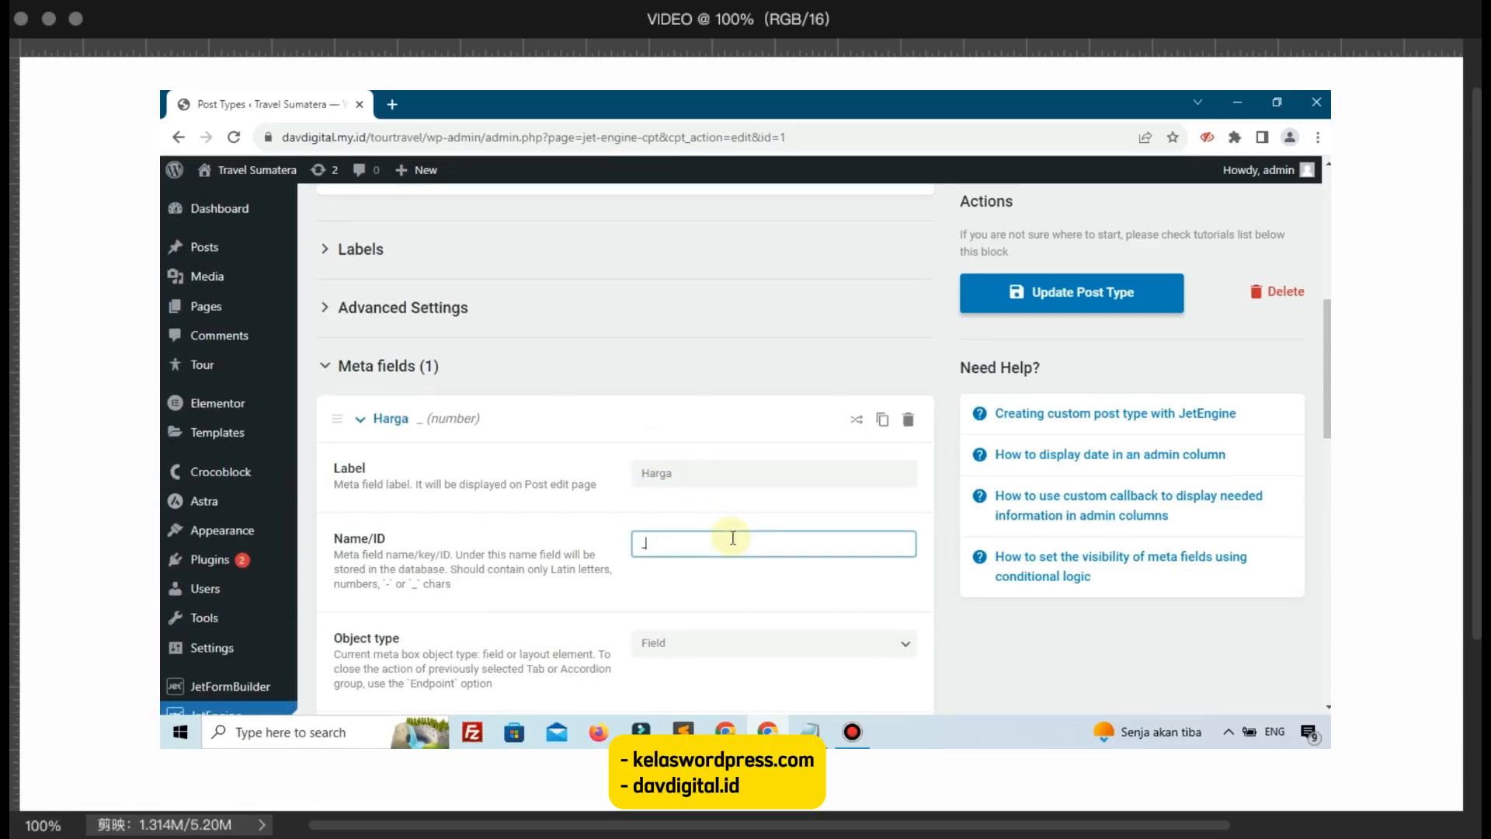
type("pricing")
left_click(569, 586)
scroll(569, 586, "down", 6)
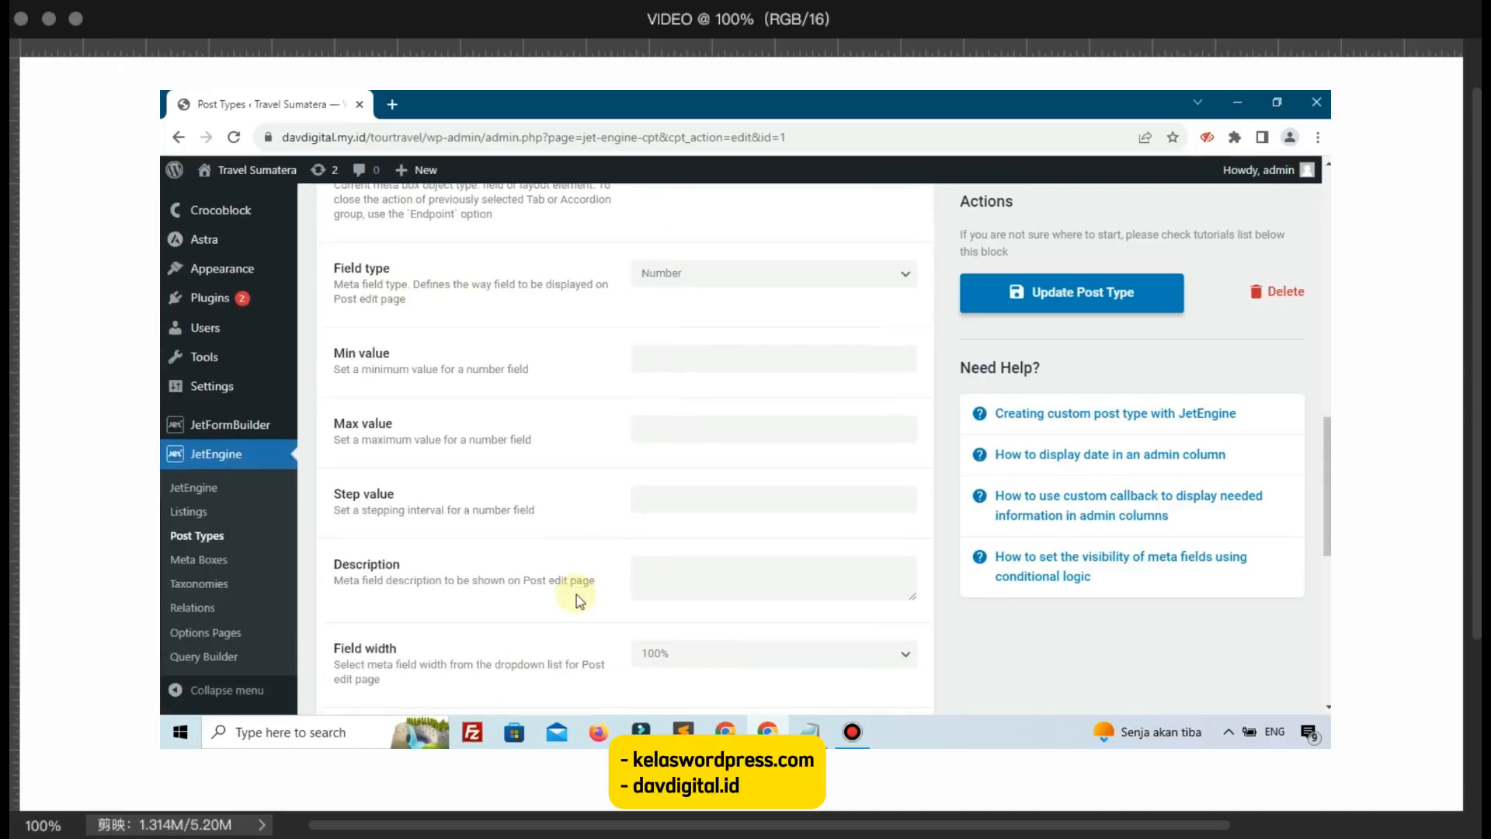
Step: Add a second meta field to the Tour post type, labelled Durasi, with the default Text type
scroll(577, 594, "down", 6)
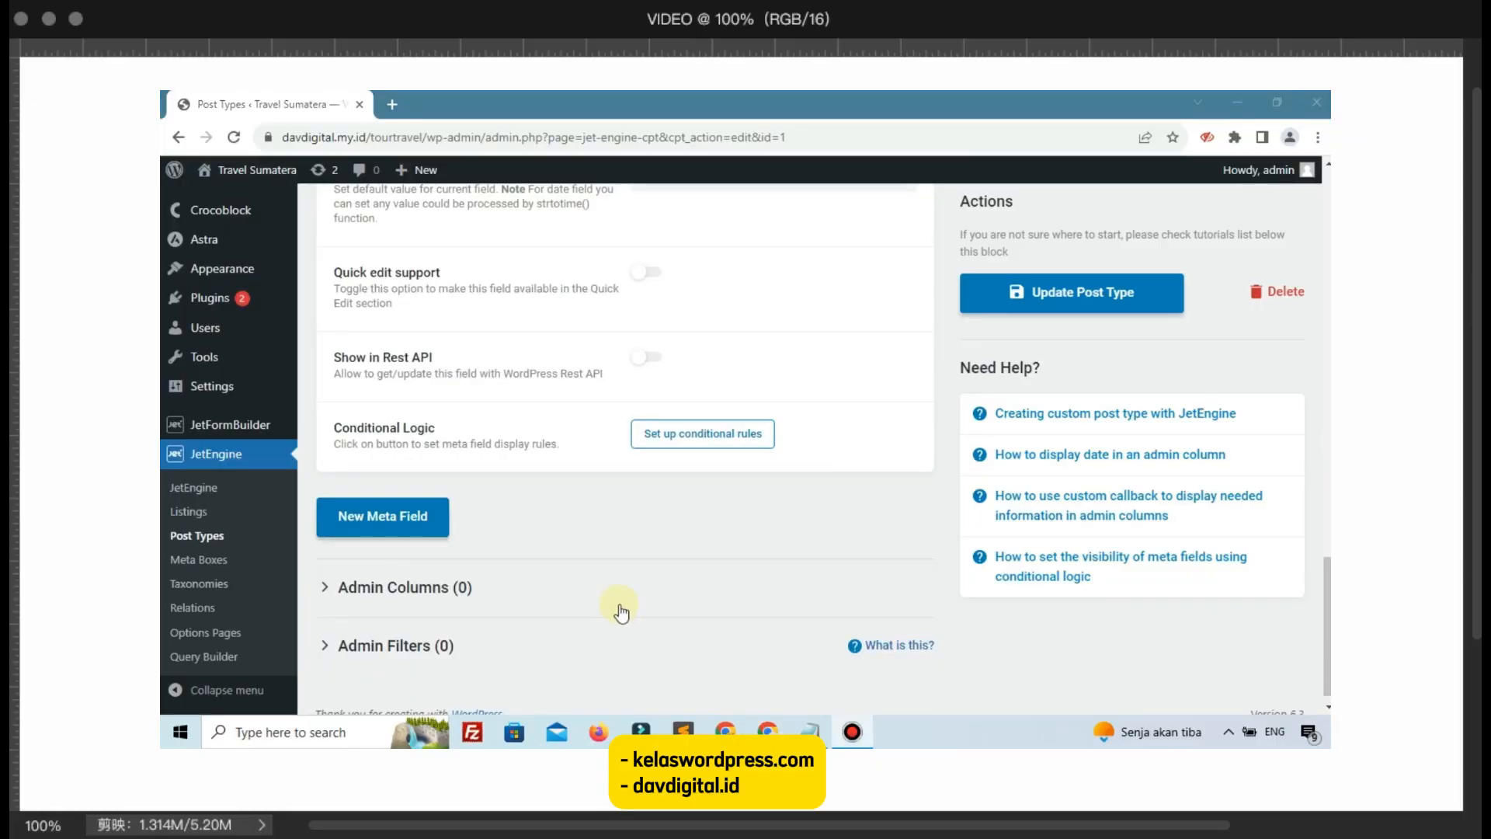
scroll(423, 515, "up", 1)
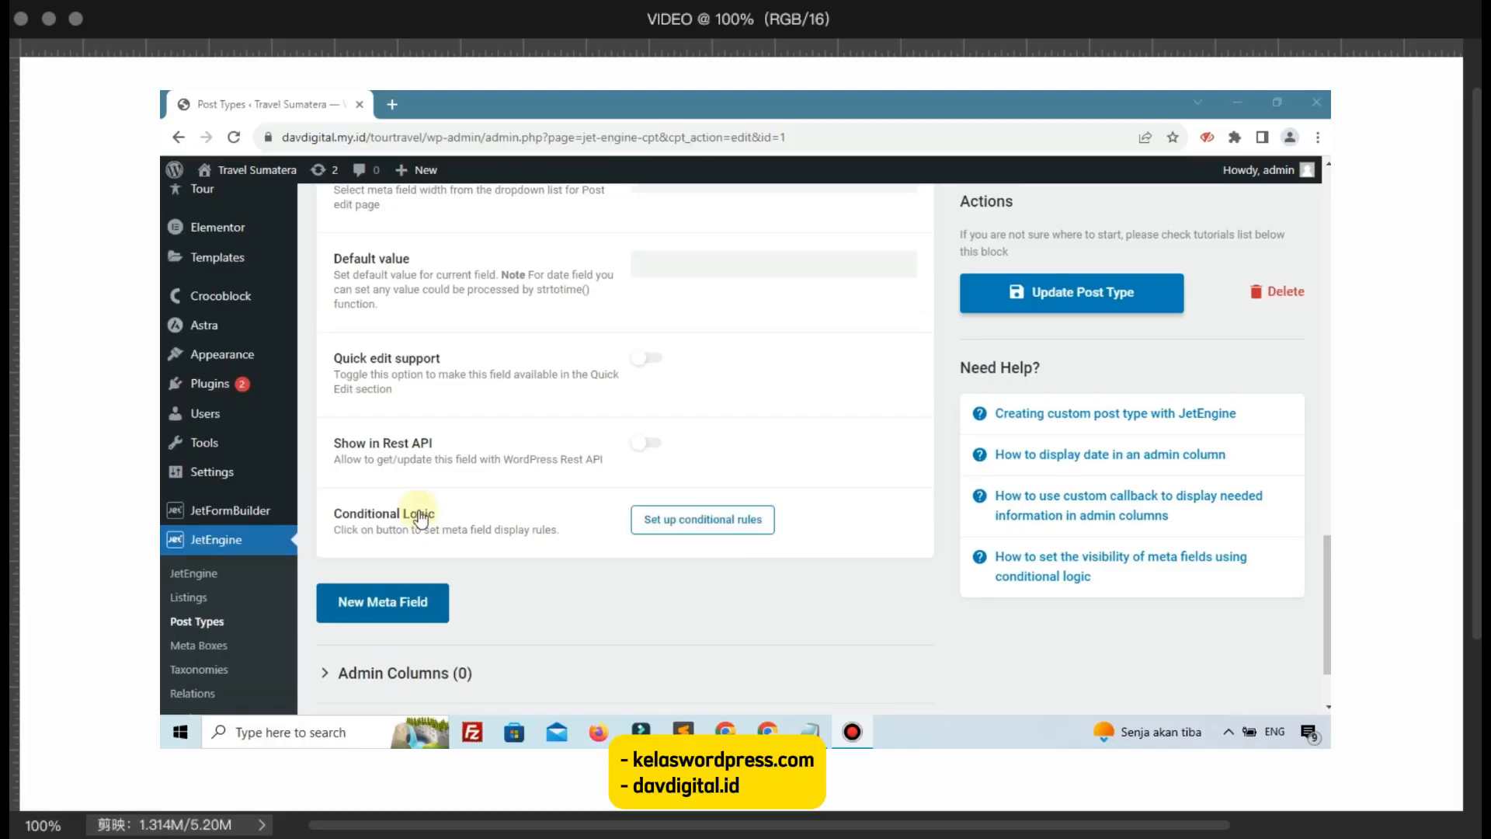
left_click(393, 610)
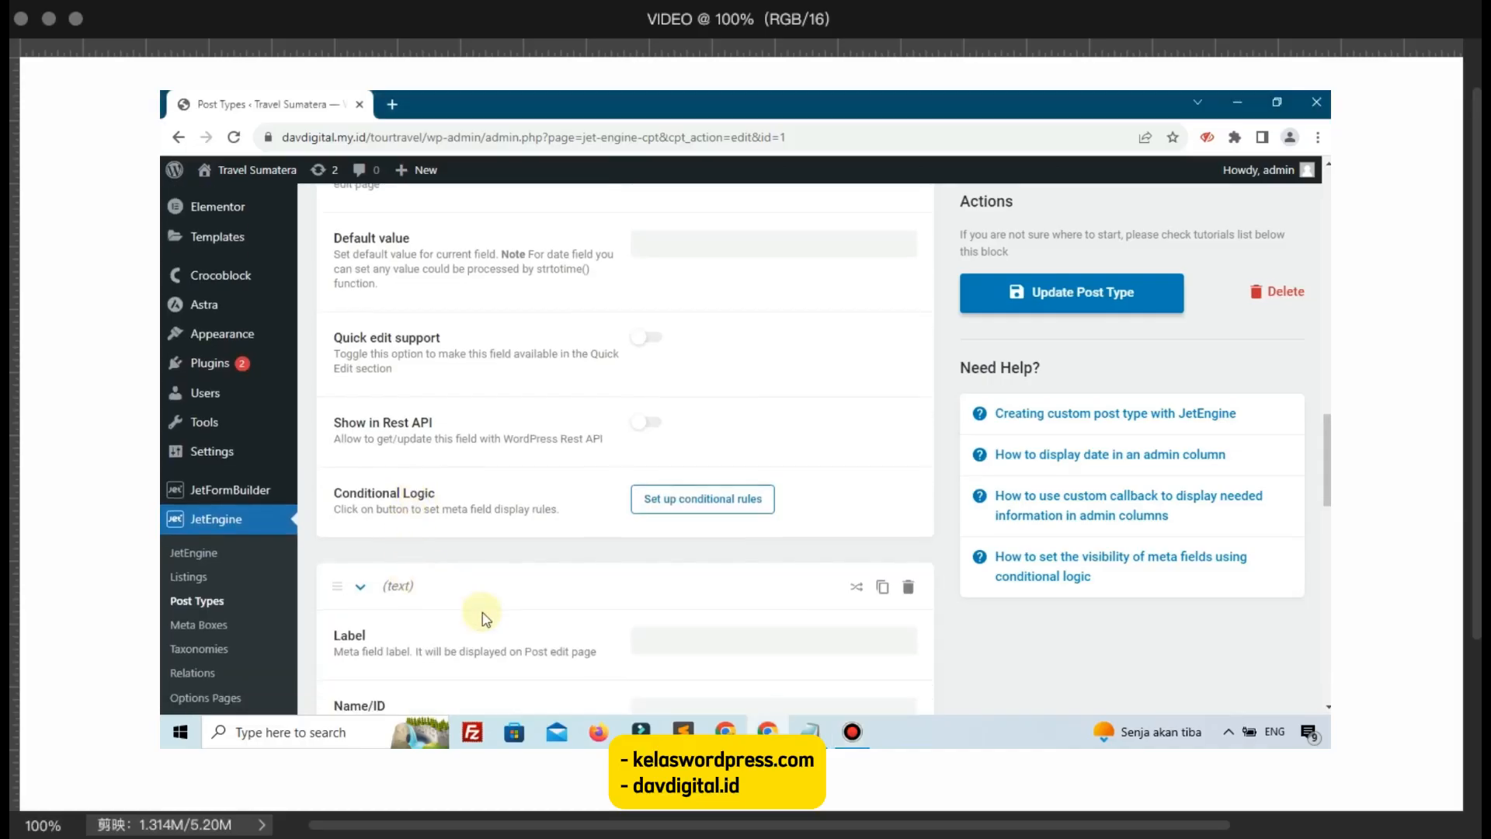
scroll(483, 612, "down", 2)
left_click(690, 493)
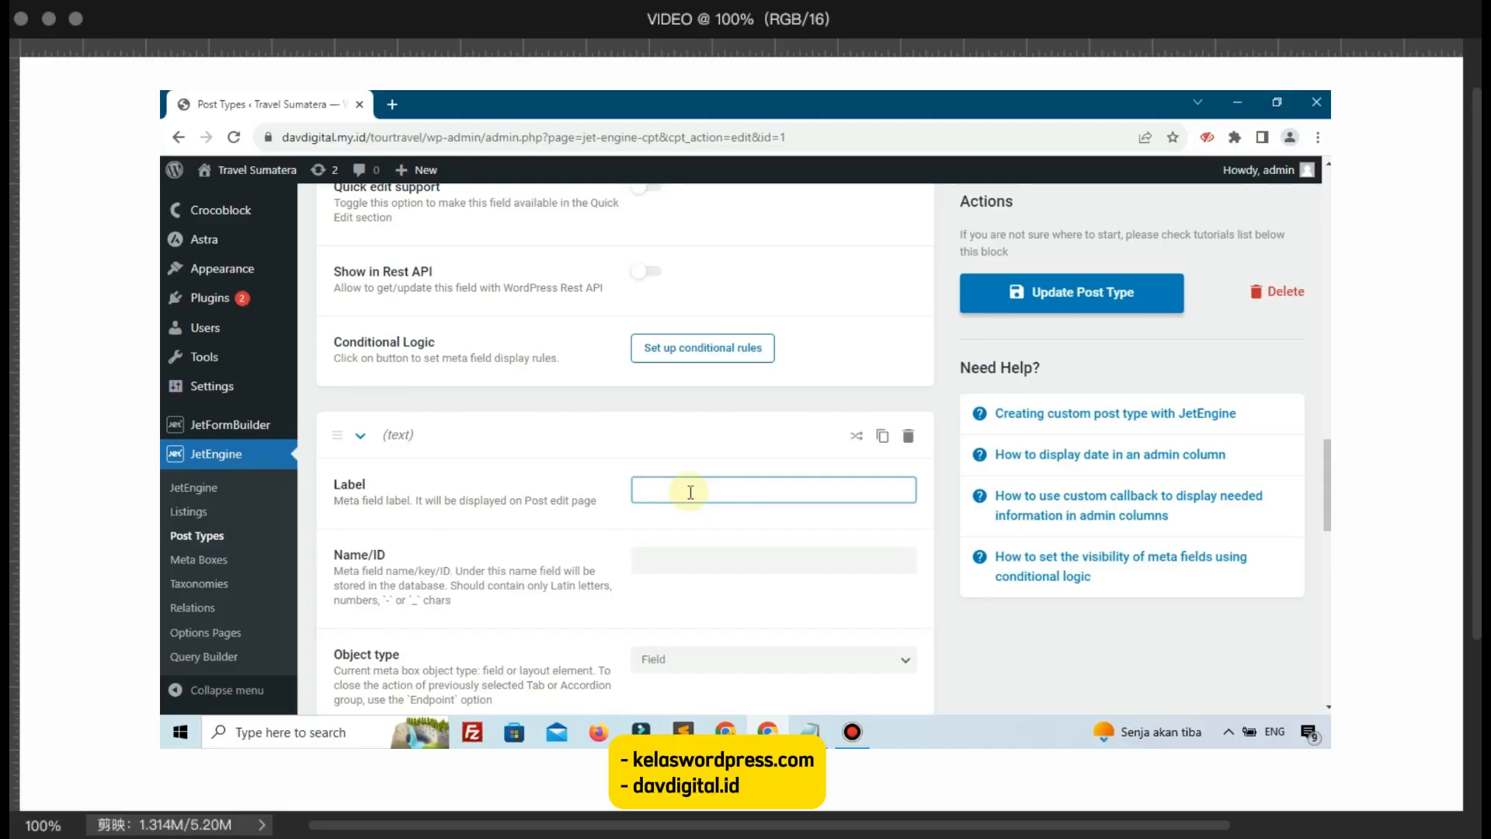
type("Durasi")
left_click(623, 534)
scroll(671, 534, "down", 3)
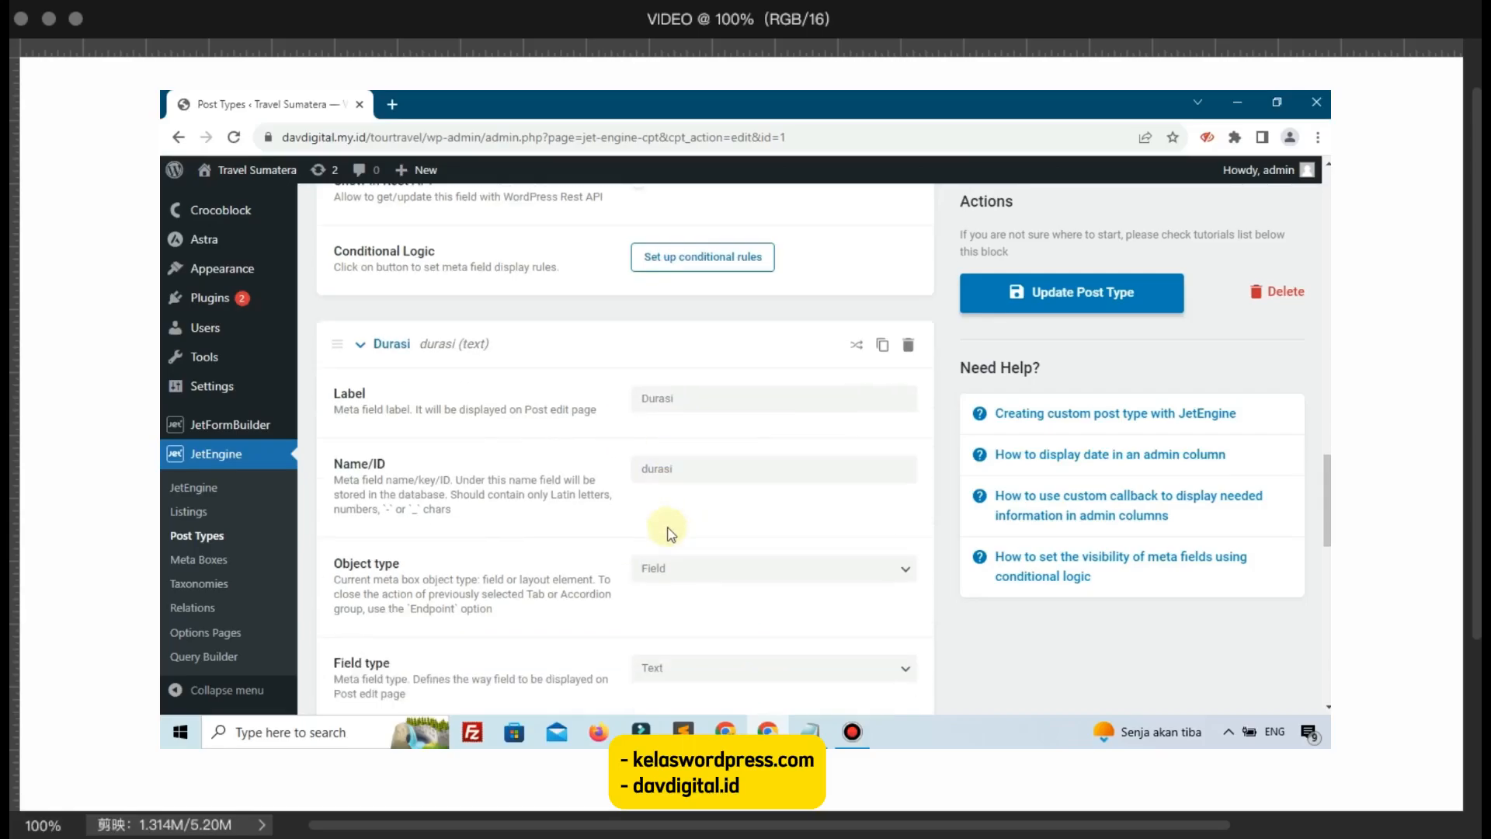
Step: Collapse the settings of the Durasi and Harga meta fields
scroll(671, 535, "up", 3)
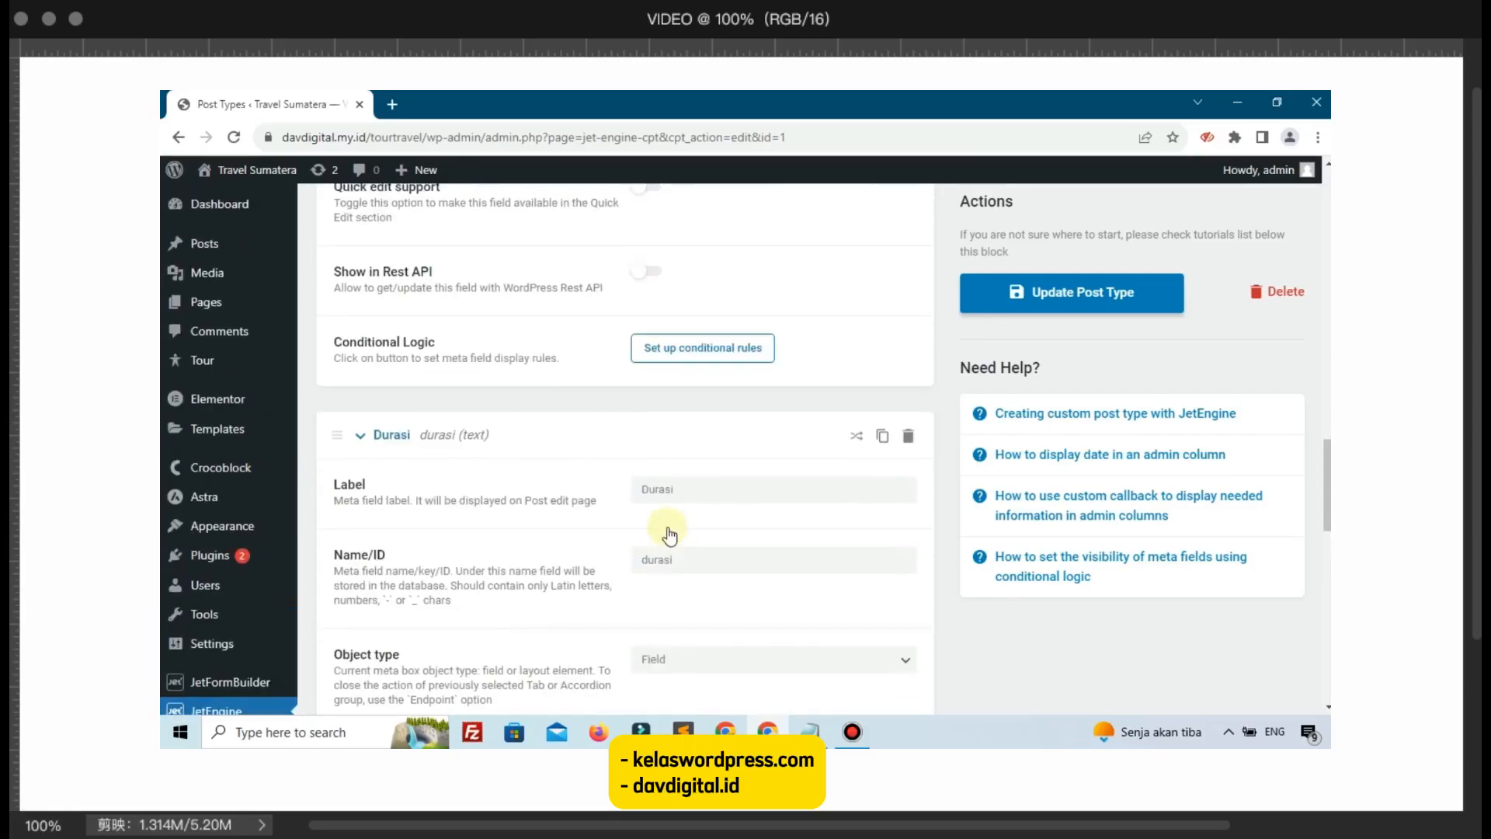
left_click(342, 443)
scroll(343, 443, "up", 15)
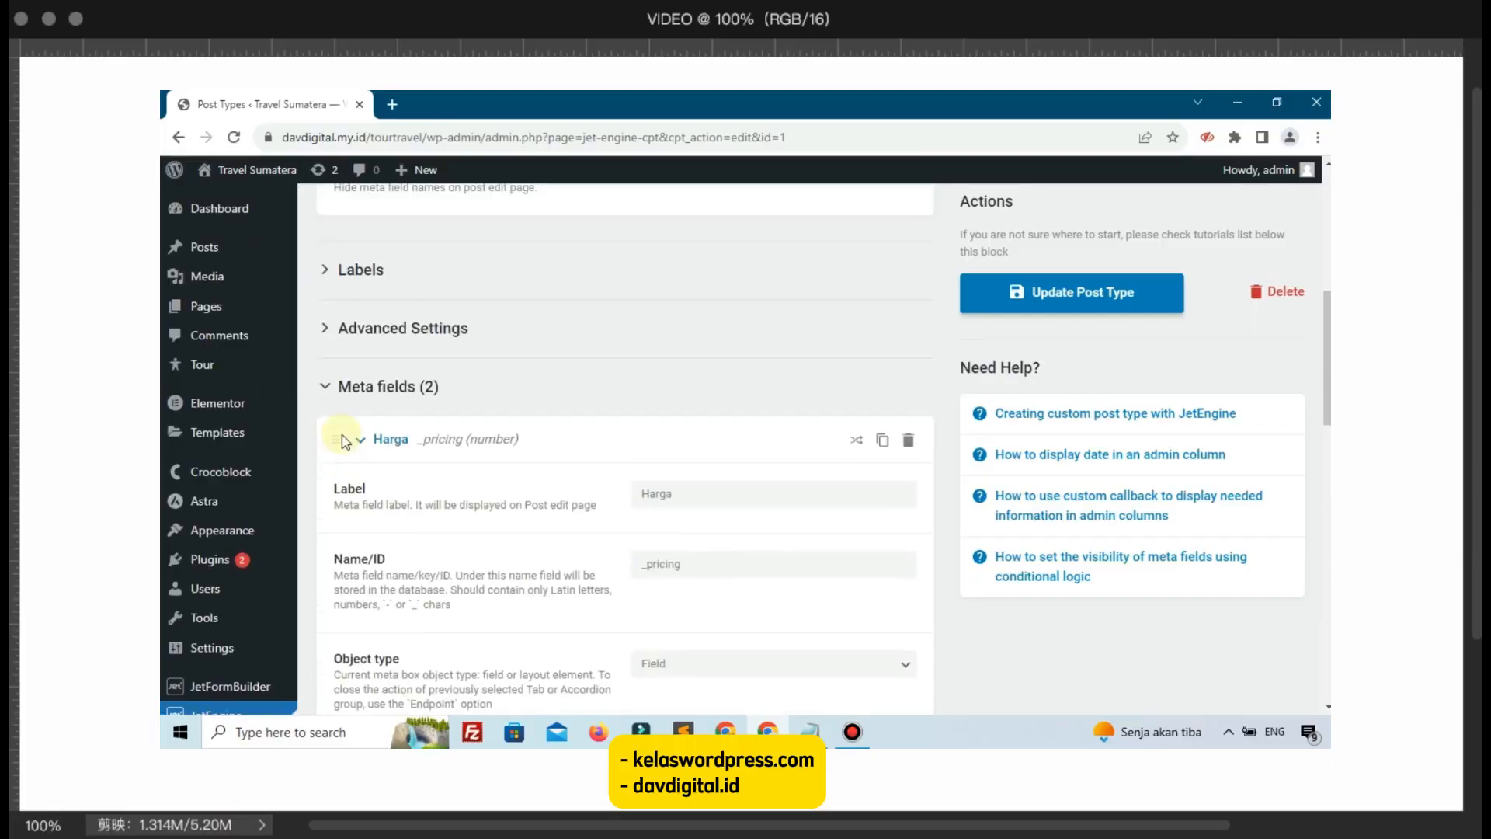
left_click(343, 501)
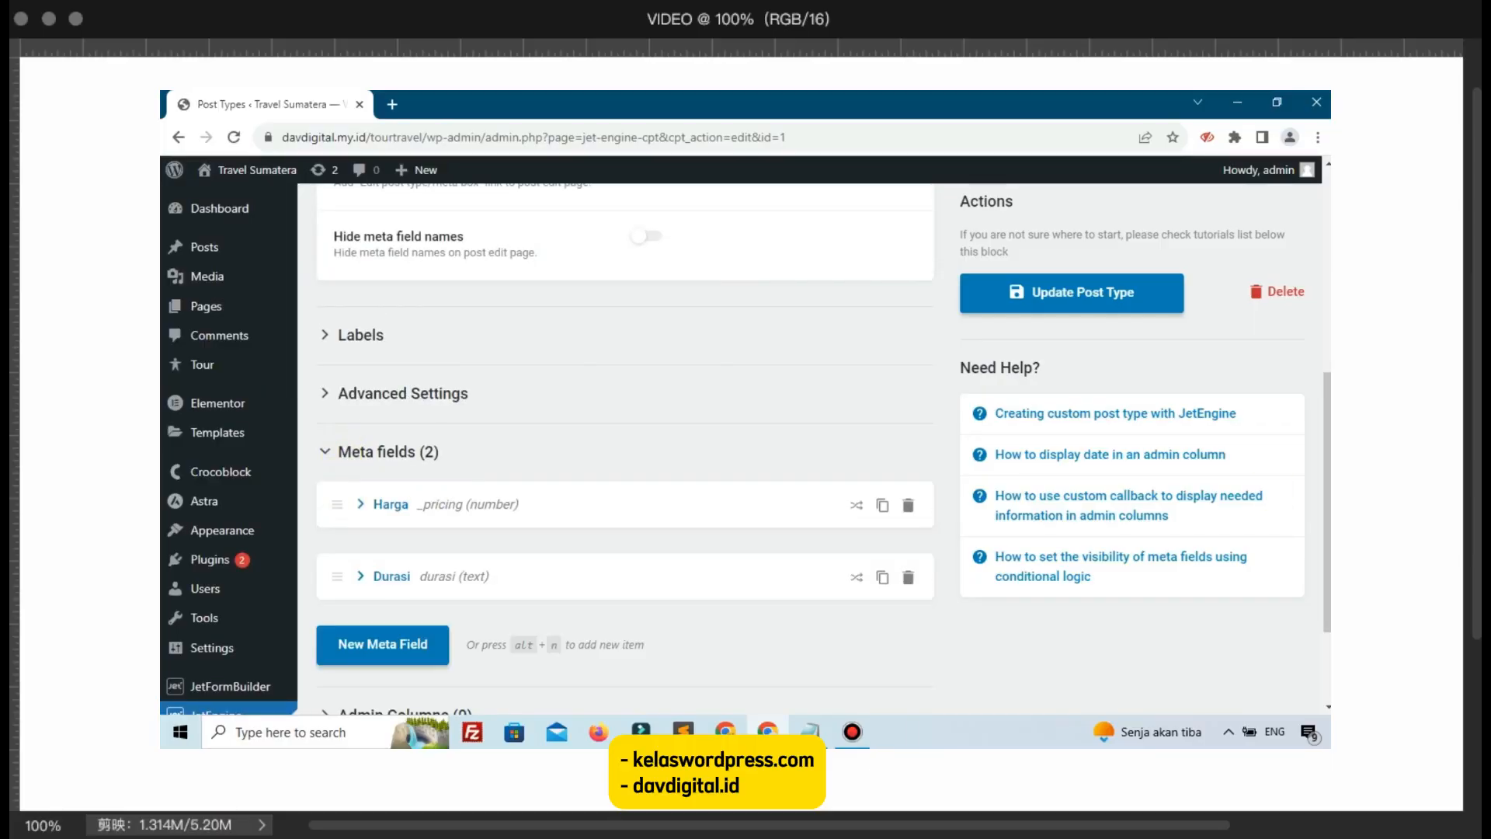
Step: Add a third meta field labelled Minimal Umur with the default Text type and collapse its settings
scroll(736, 602, "down", 2)
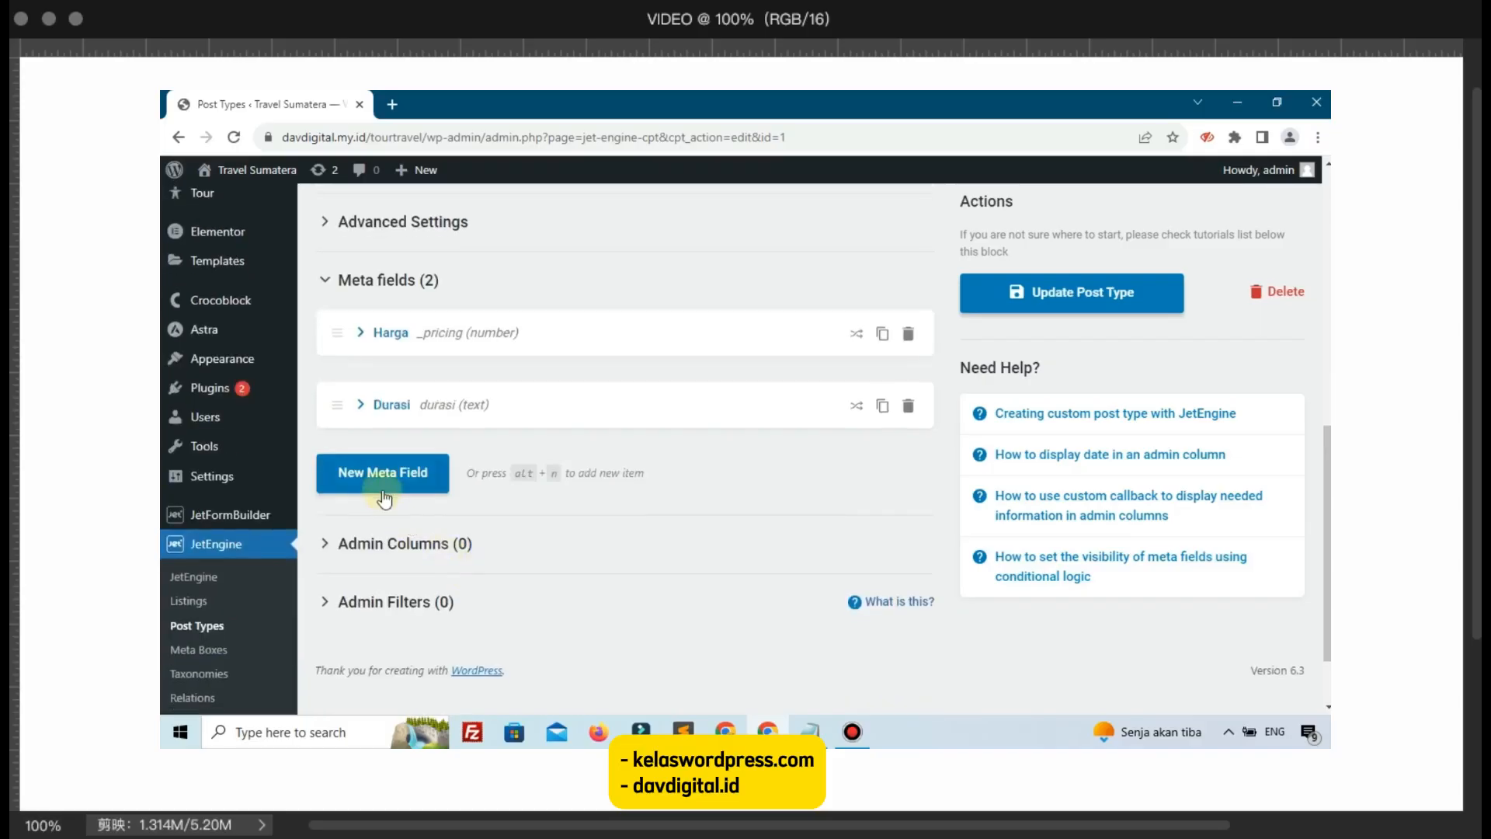
left_click(384, 482)
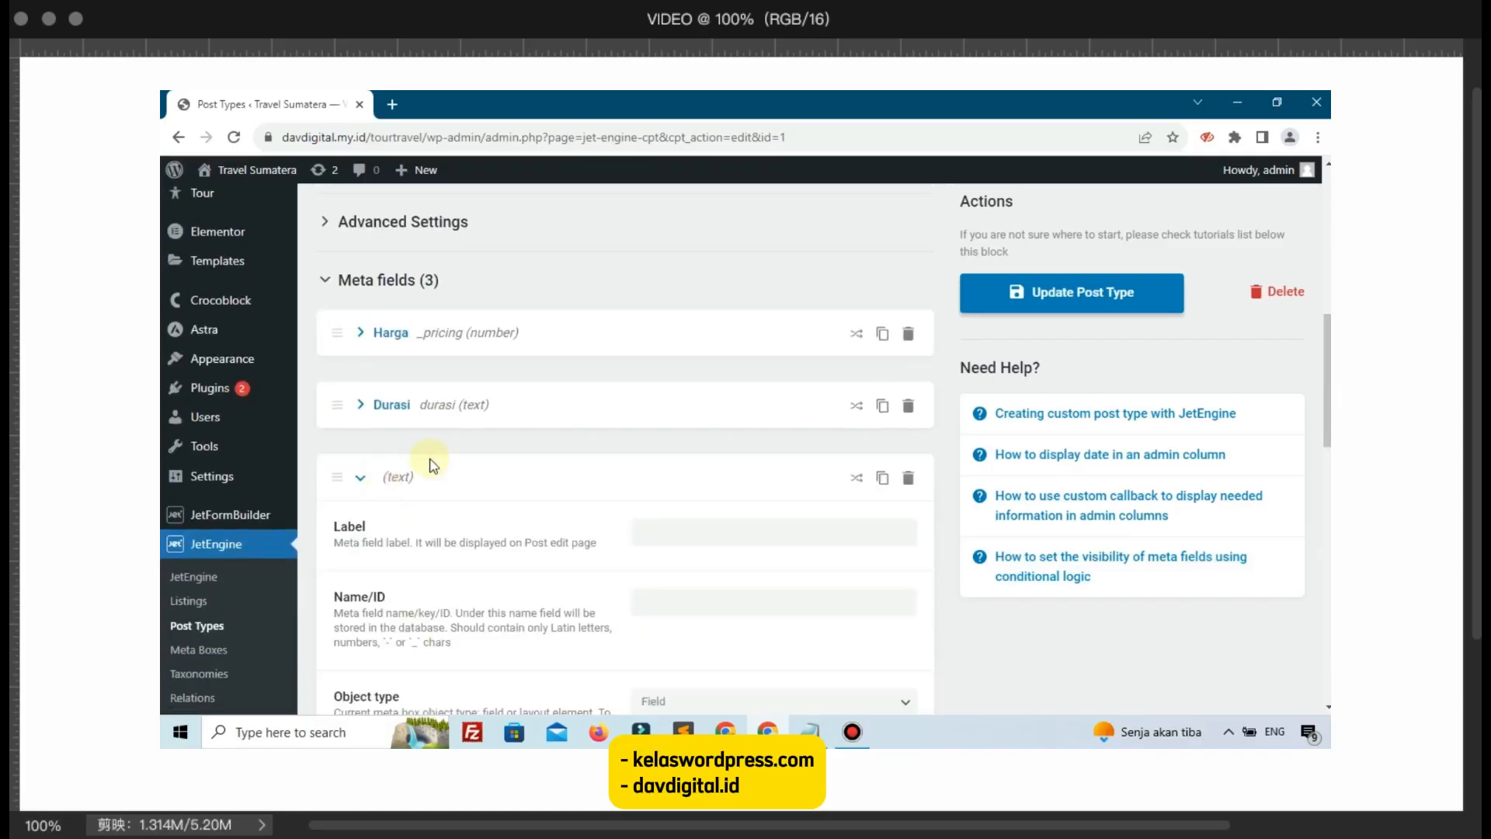
left_click(694, 529)
type("M")
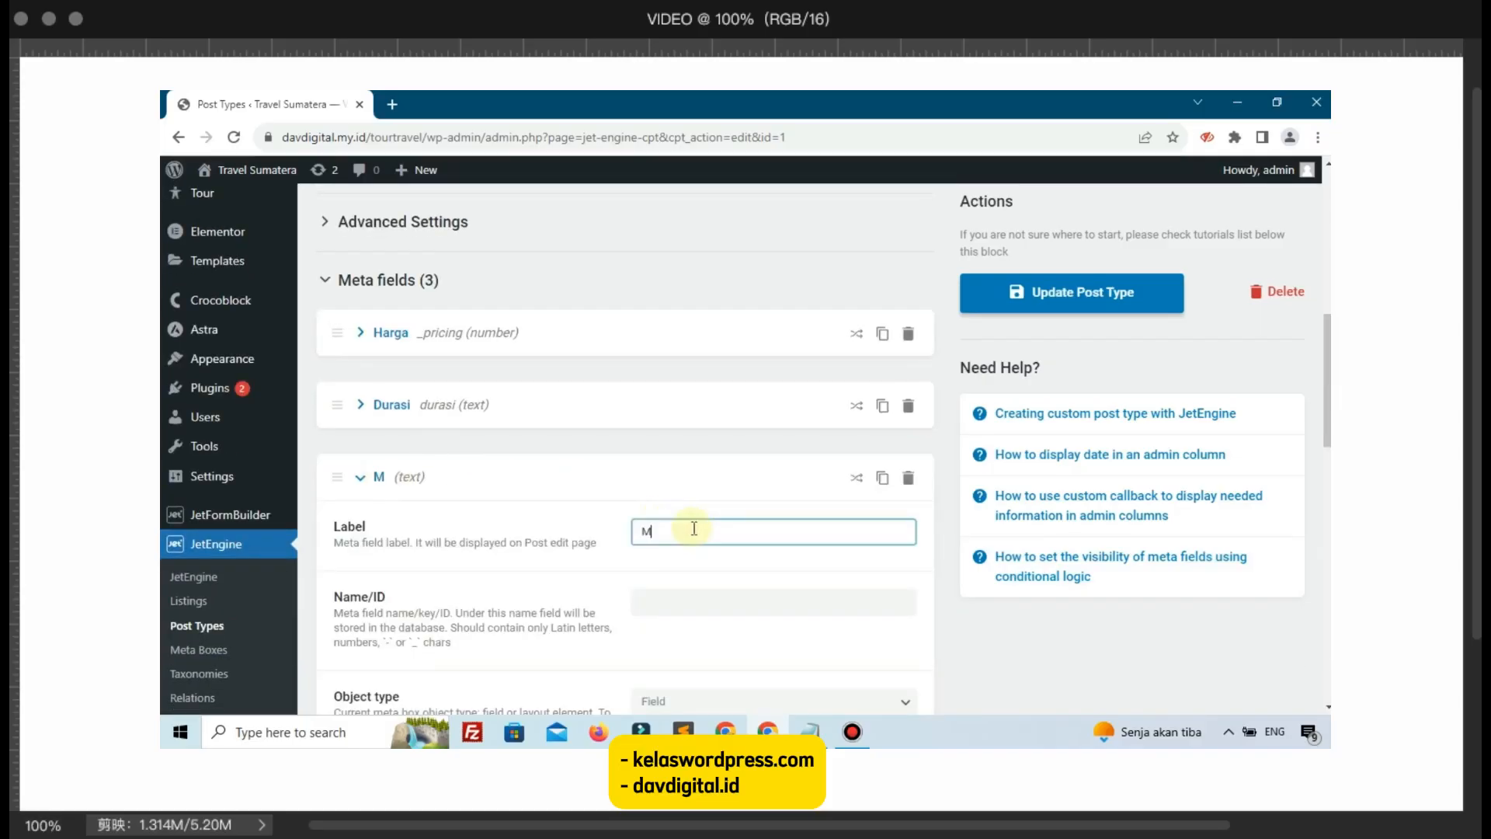
type("inimal Umur")
left_click(563, 575)
scroll(563, 574, "down", 3)
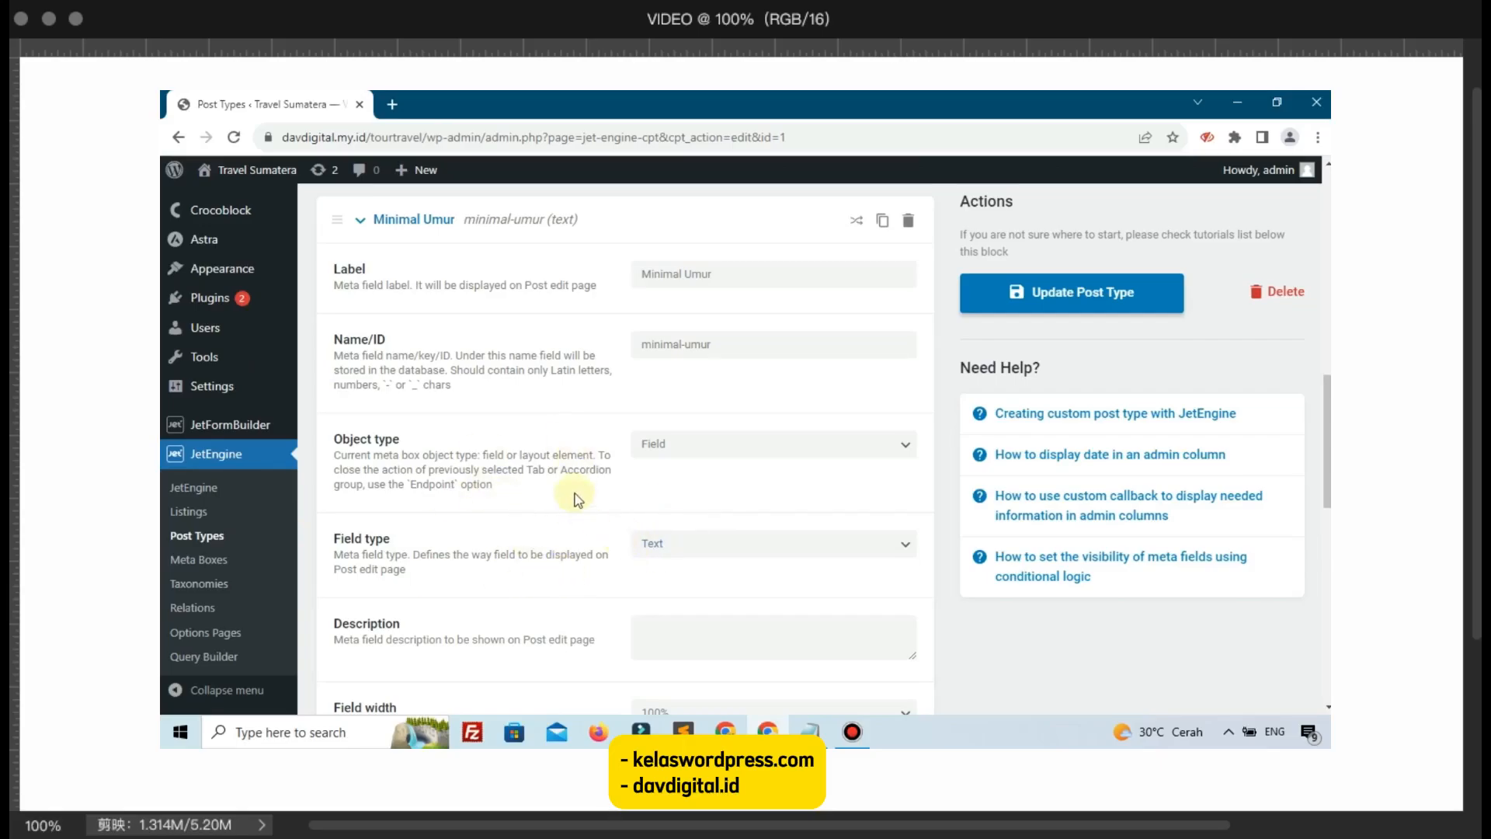
scroll(403, 452, "up", 2)
left_click(357, 404)
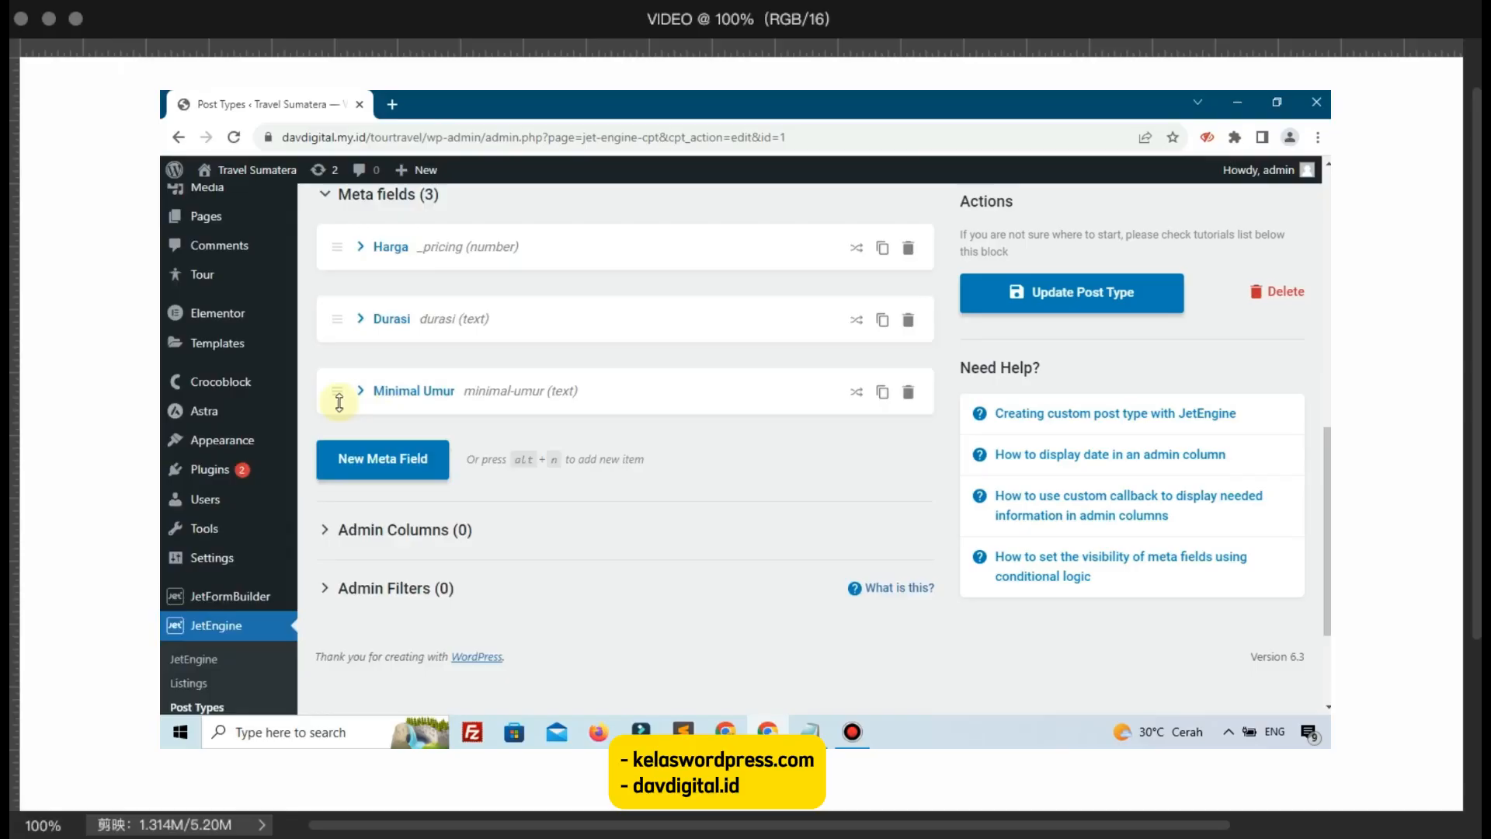
Step: Add a fourth meta field below Minimal Umur and label it Galeri Tour
left_click(392, 457)
left_click(638, 516)
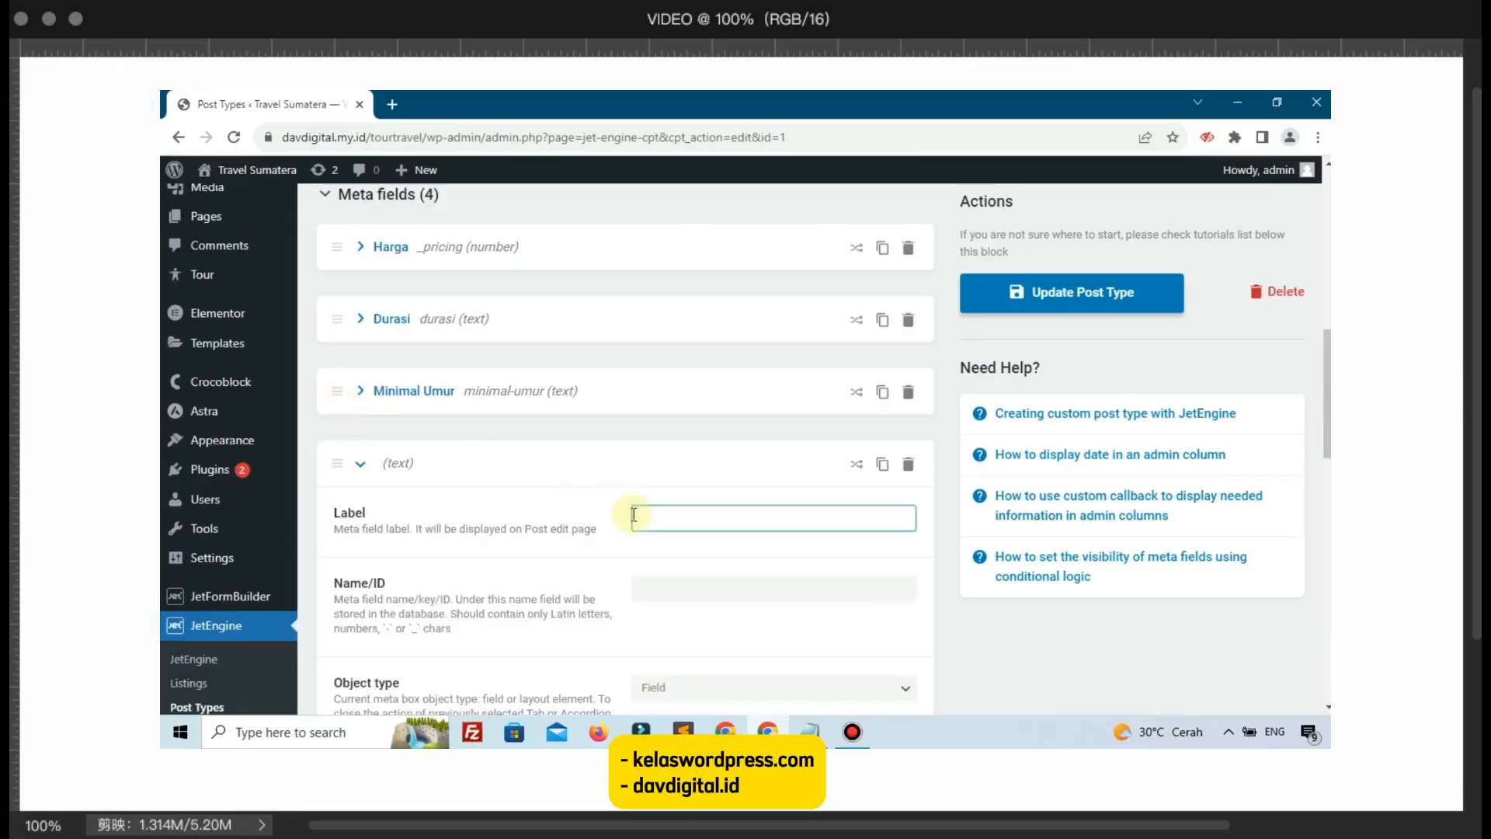
type("Ga")
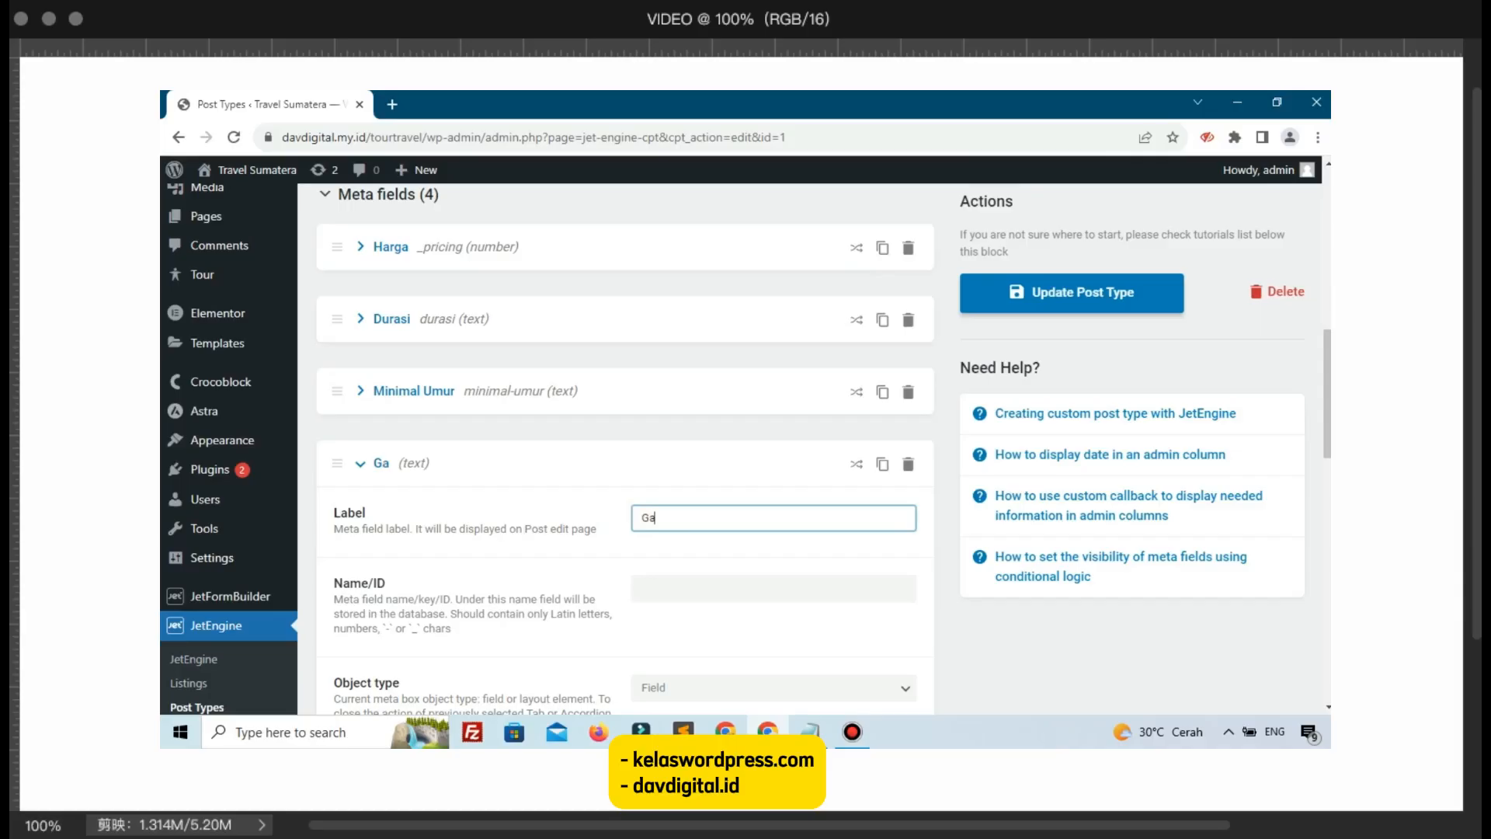
left_click(753, 516)
type("leri Tour")
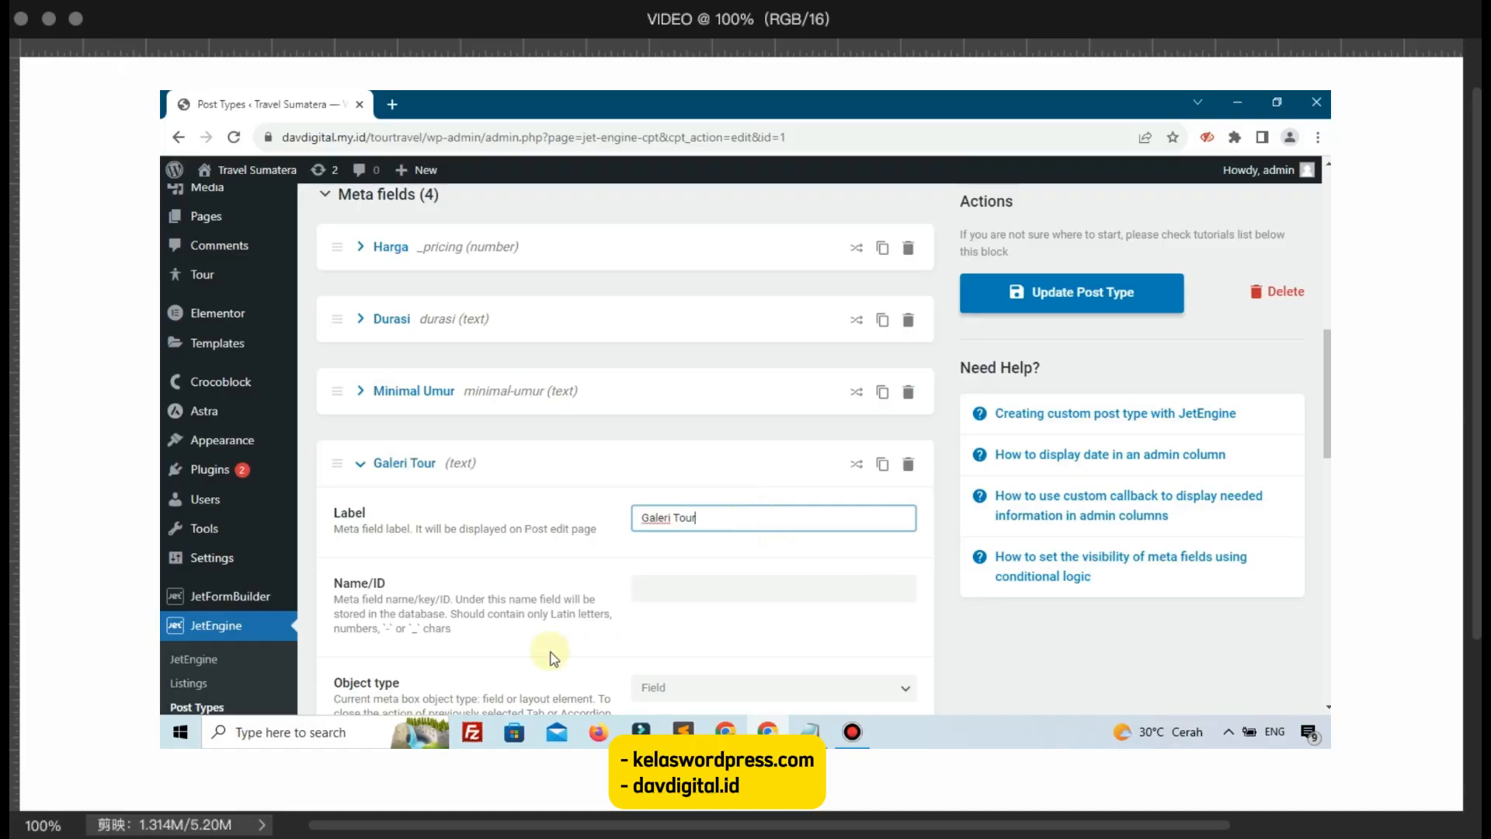
left_click(570, 614)
Step: Set the Galeri Tour field type to Gallery and its value format to Array with media ID and URL
scroll(572, 609, "down", 4)
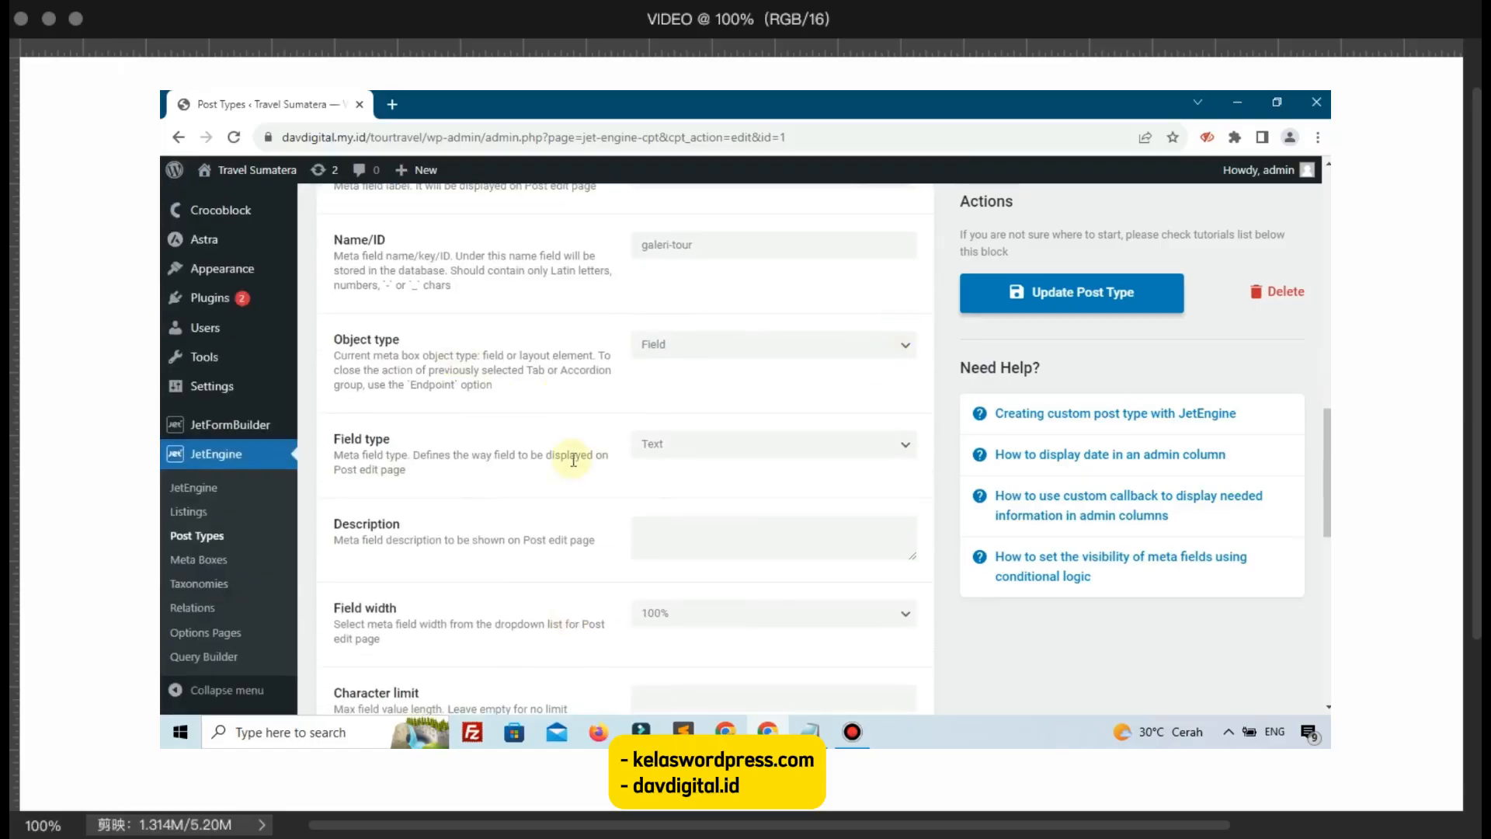
left_click(637, 447)
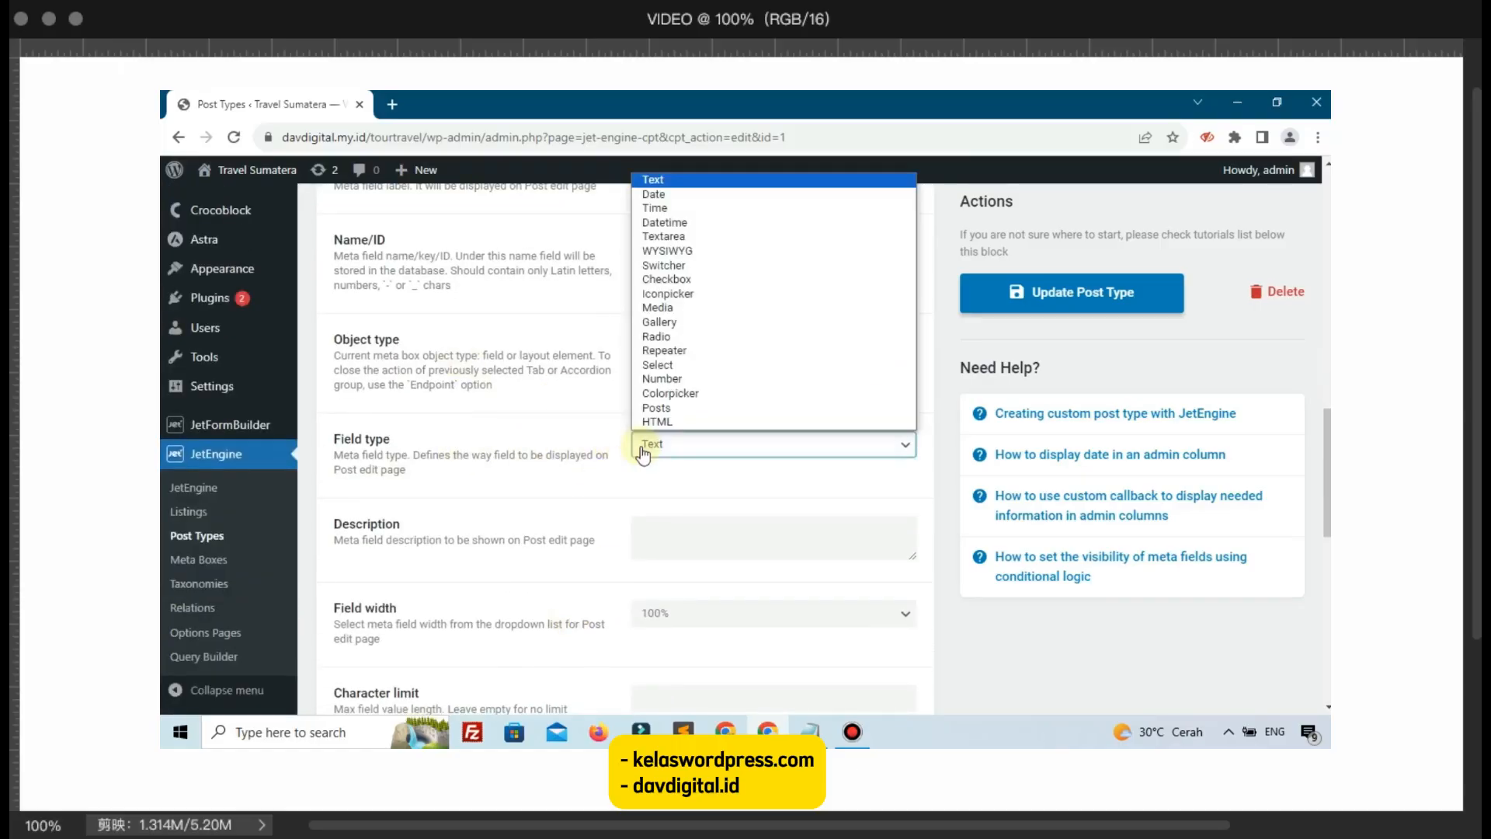
left_click(667, 322)
left_click(677, 539)
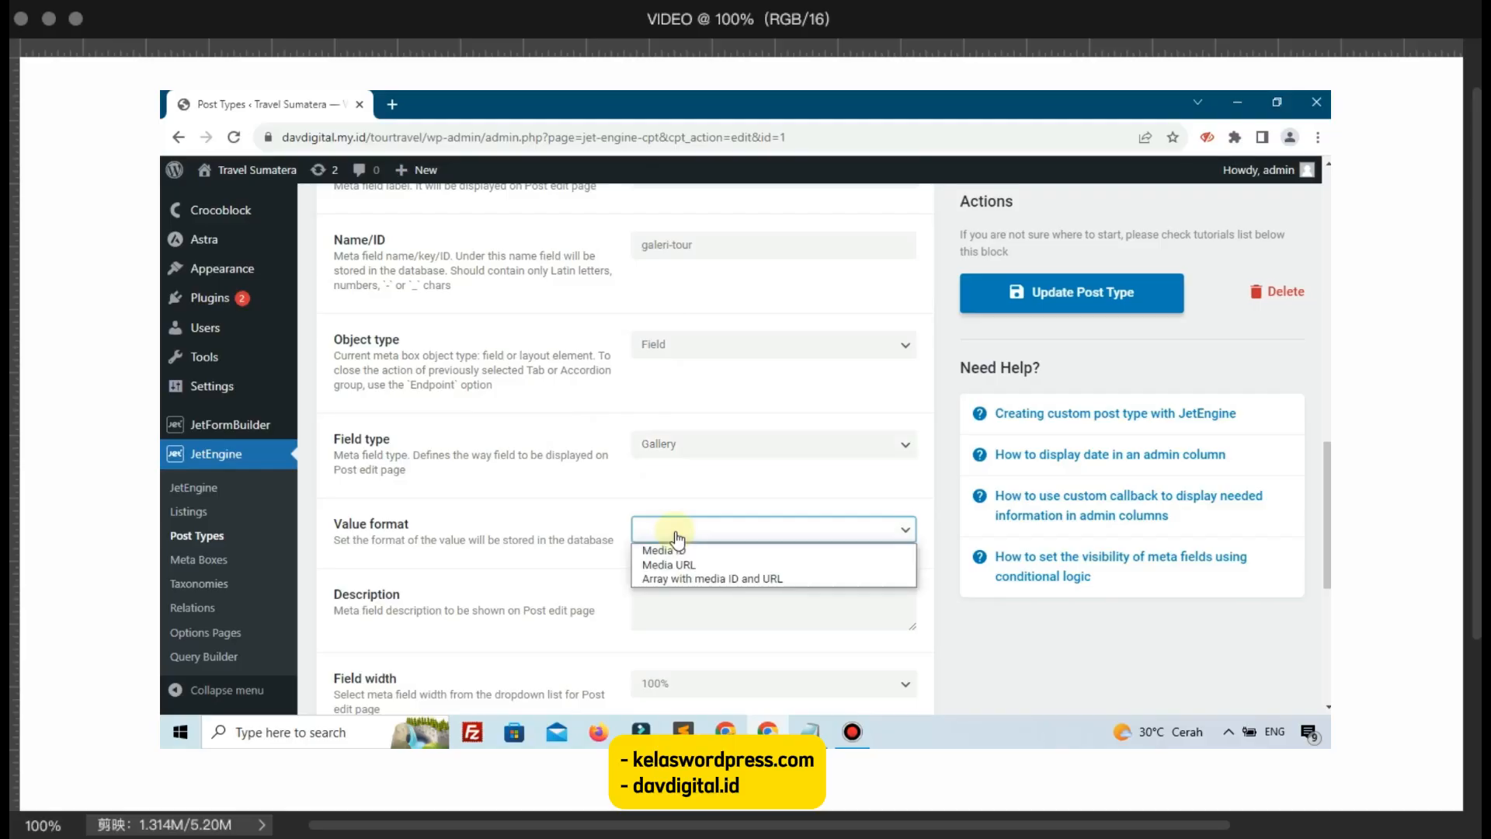
left_click(655, 581)
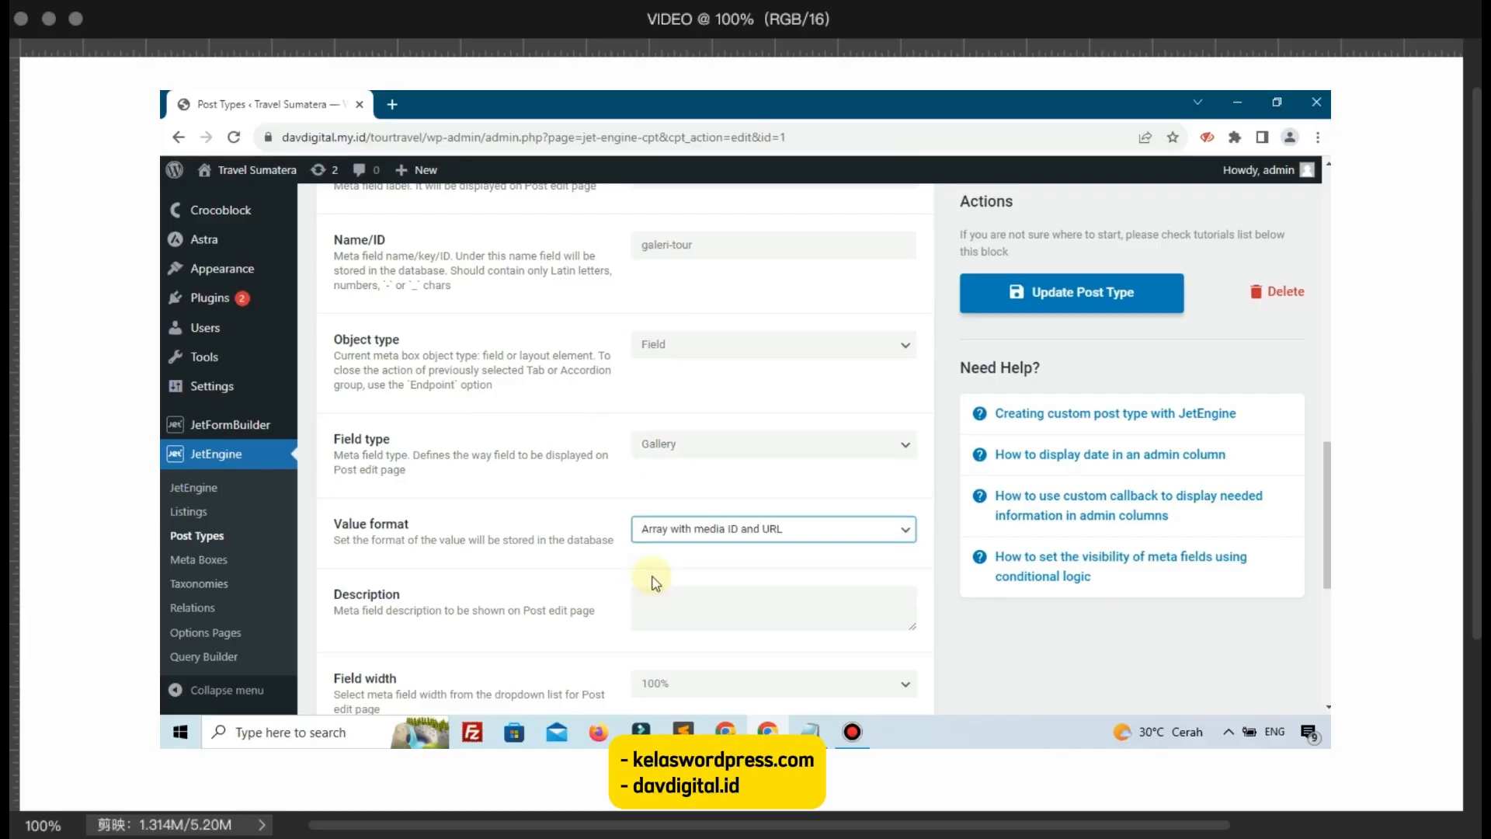
Step: Update the Tour post type and open a new tour post to check its meta fields
left_click(1014, 302)
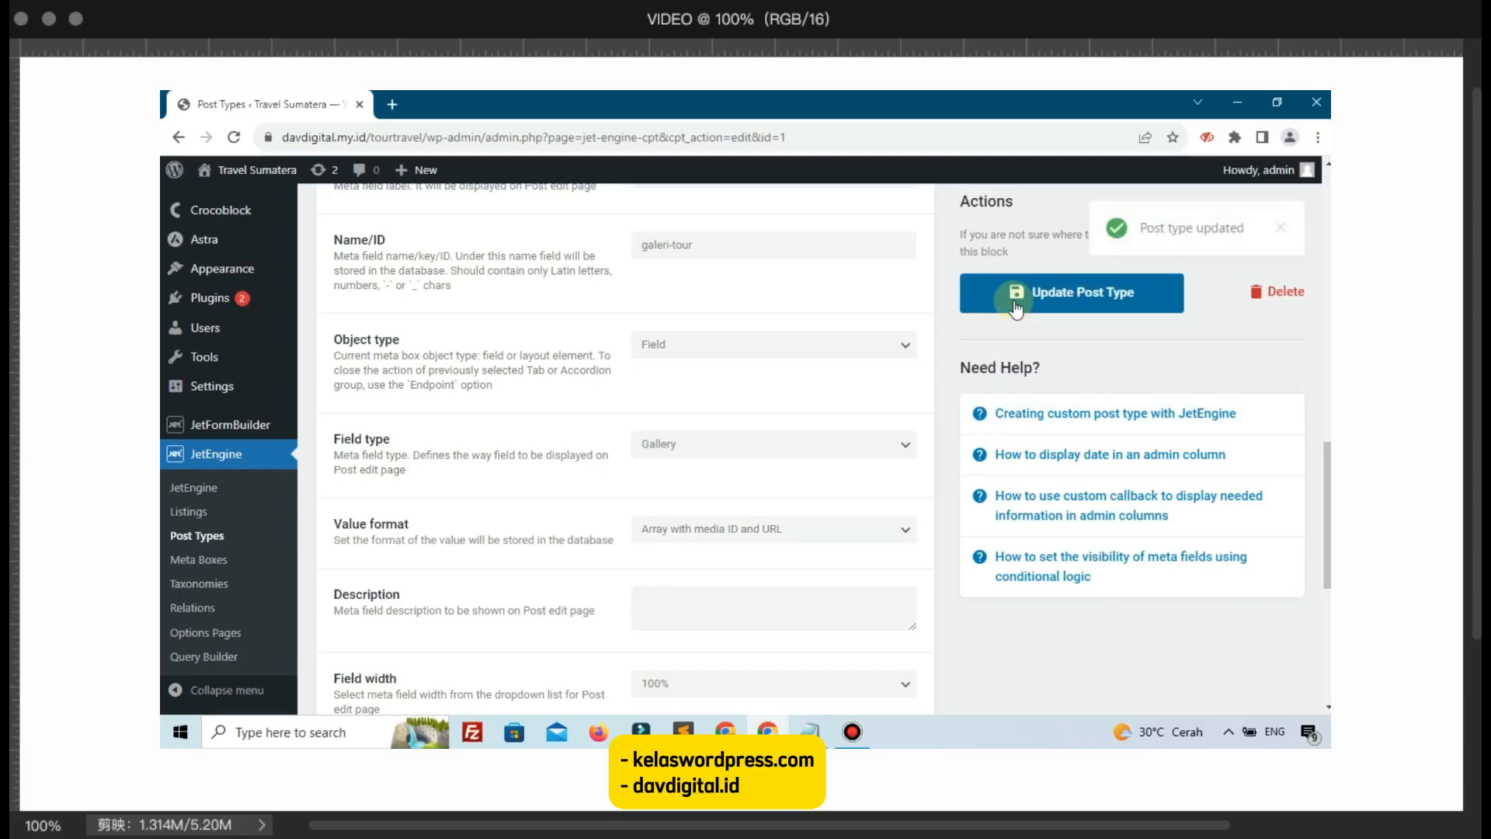
scroll(349, 412, "up", 3)
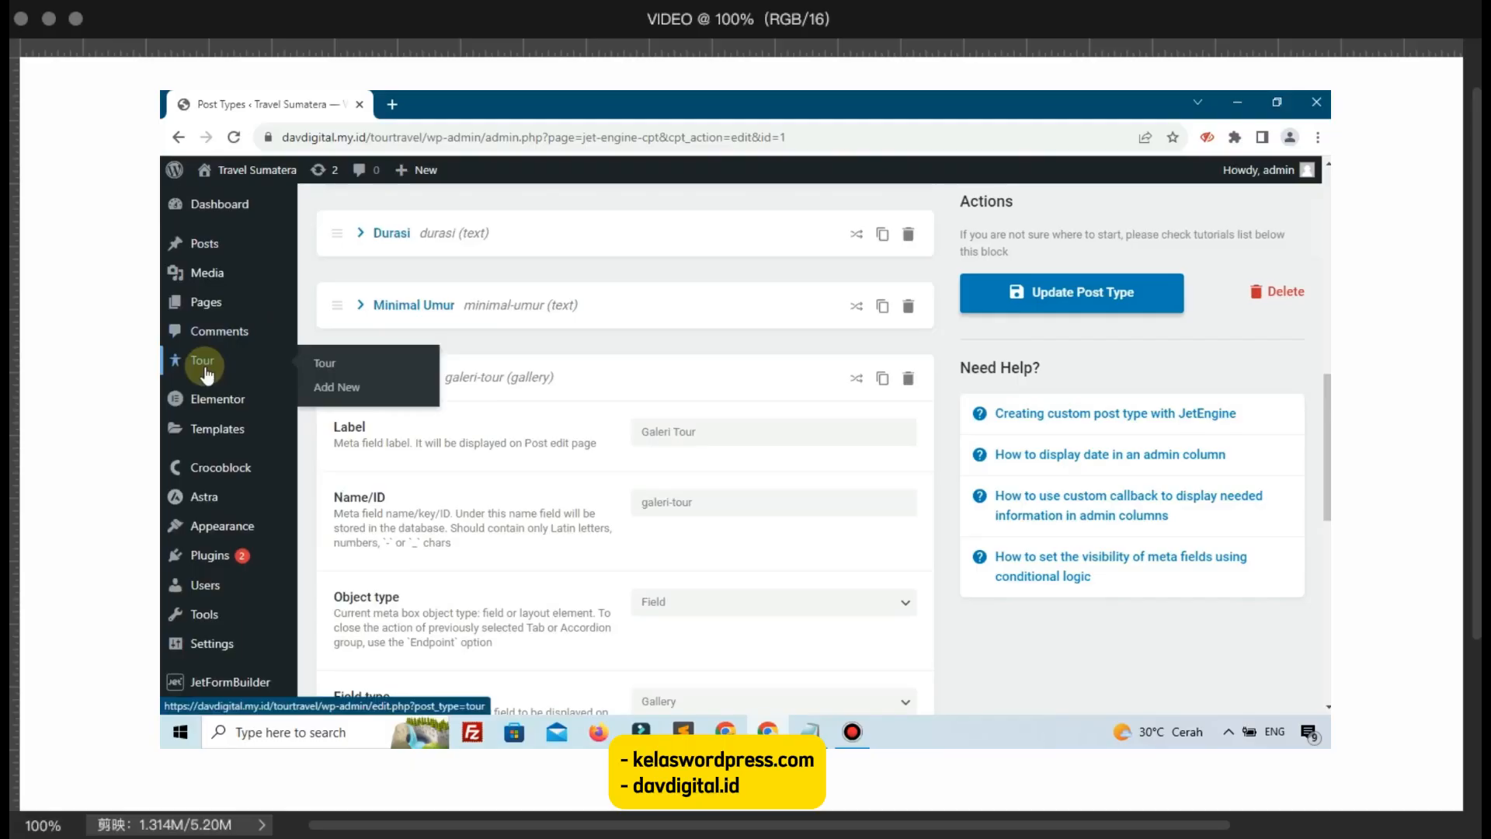
left_click(206, 374)
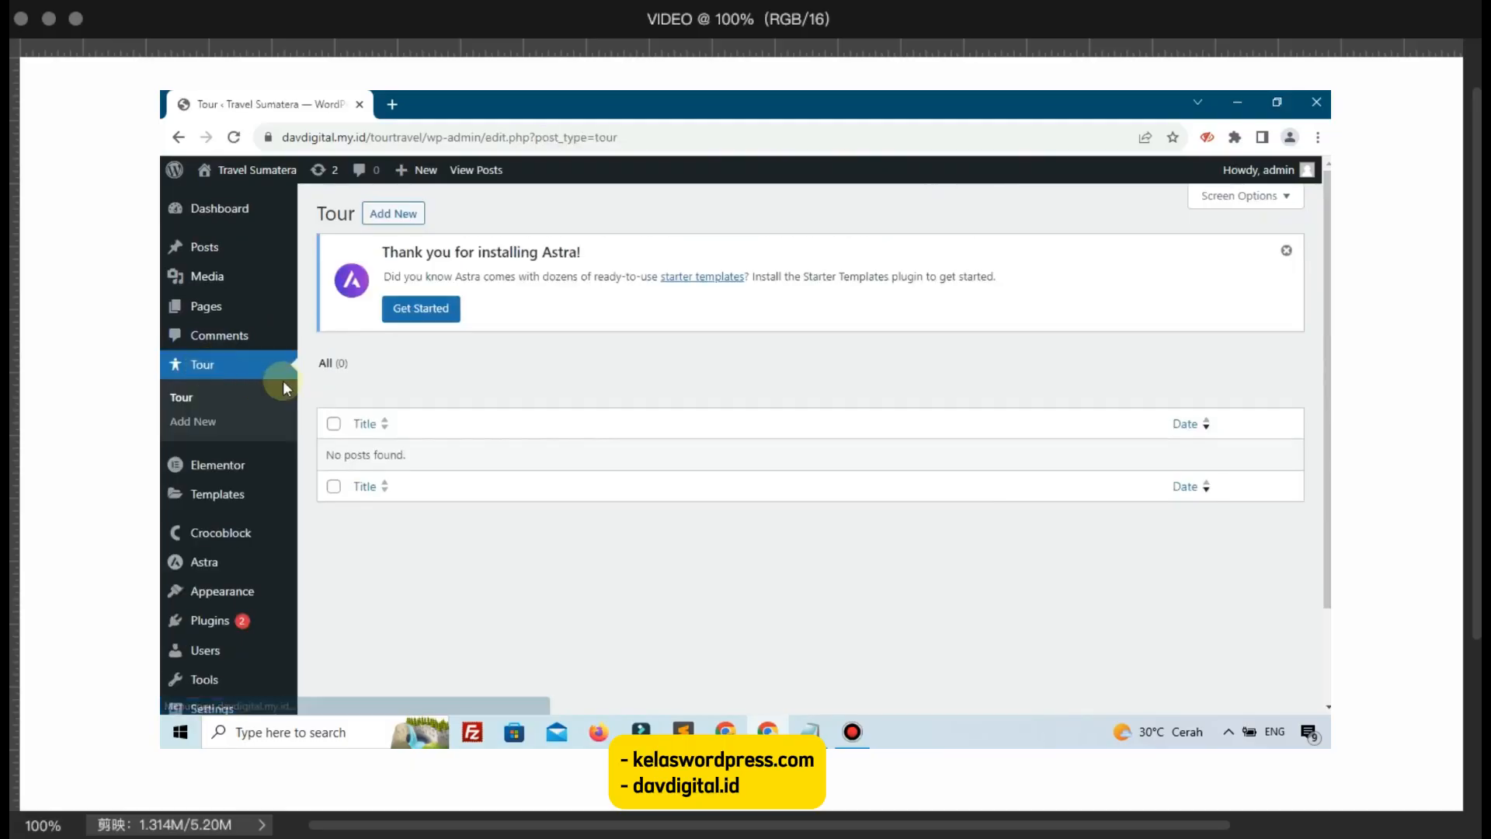
left_click(394, 218)
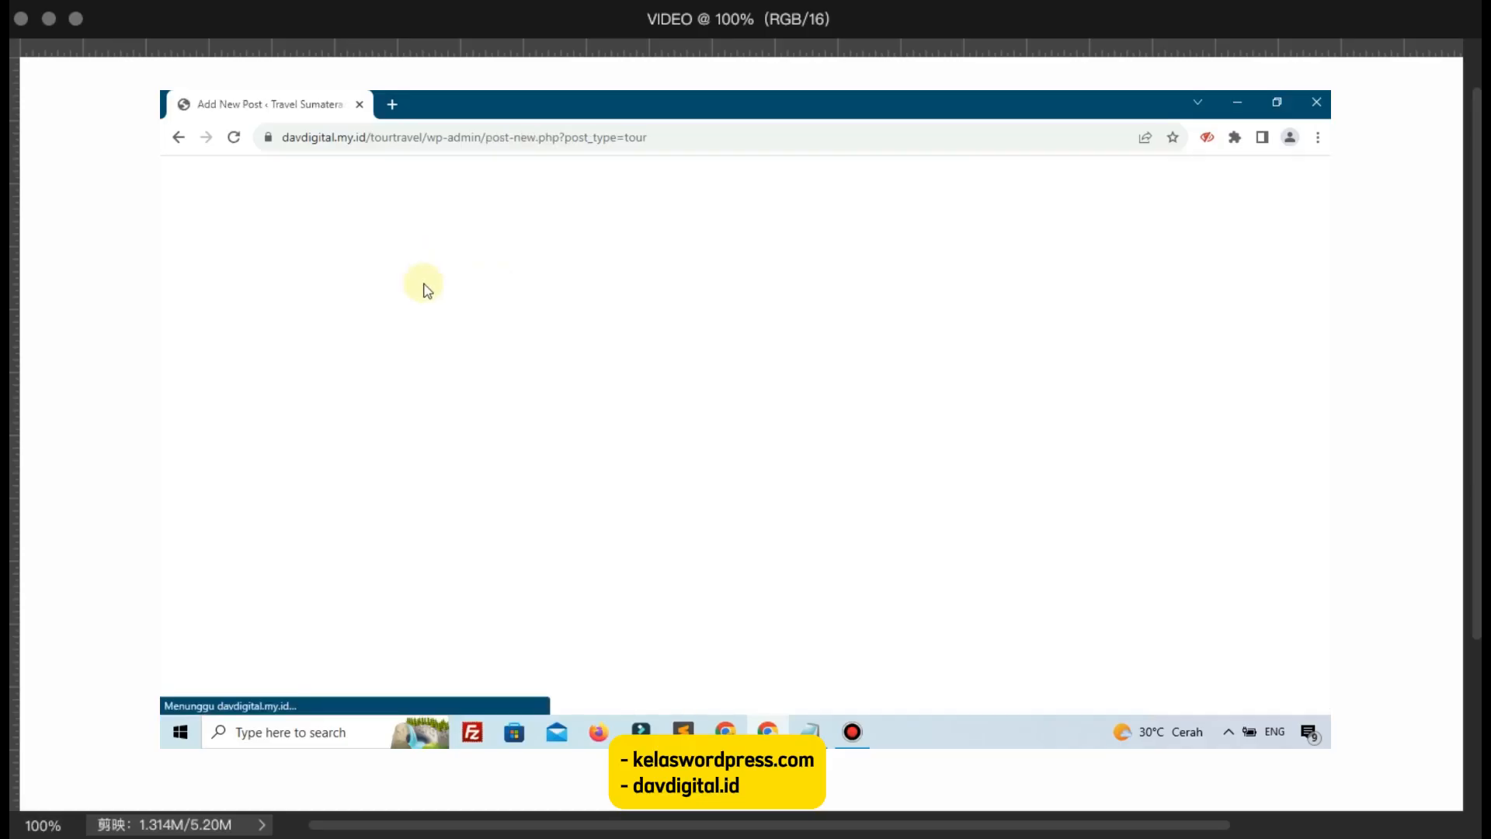
scroll(487, 440, "down", 2)
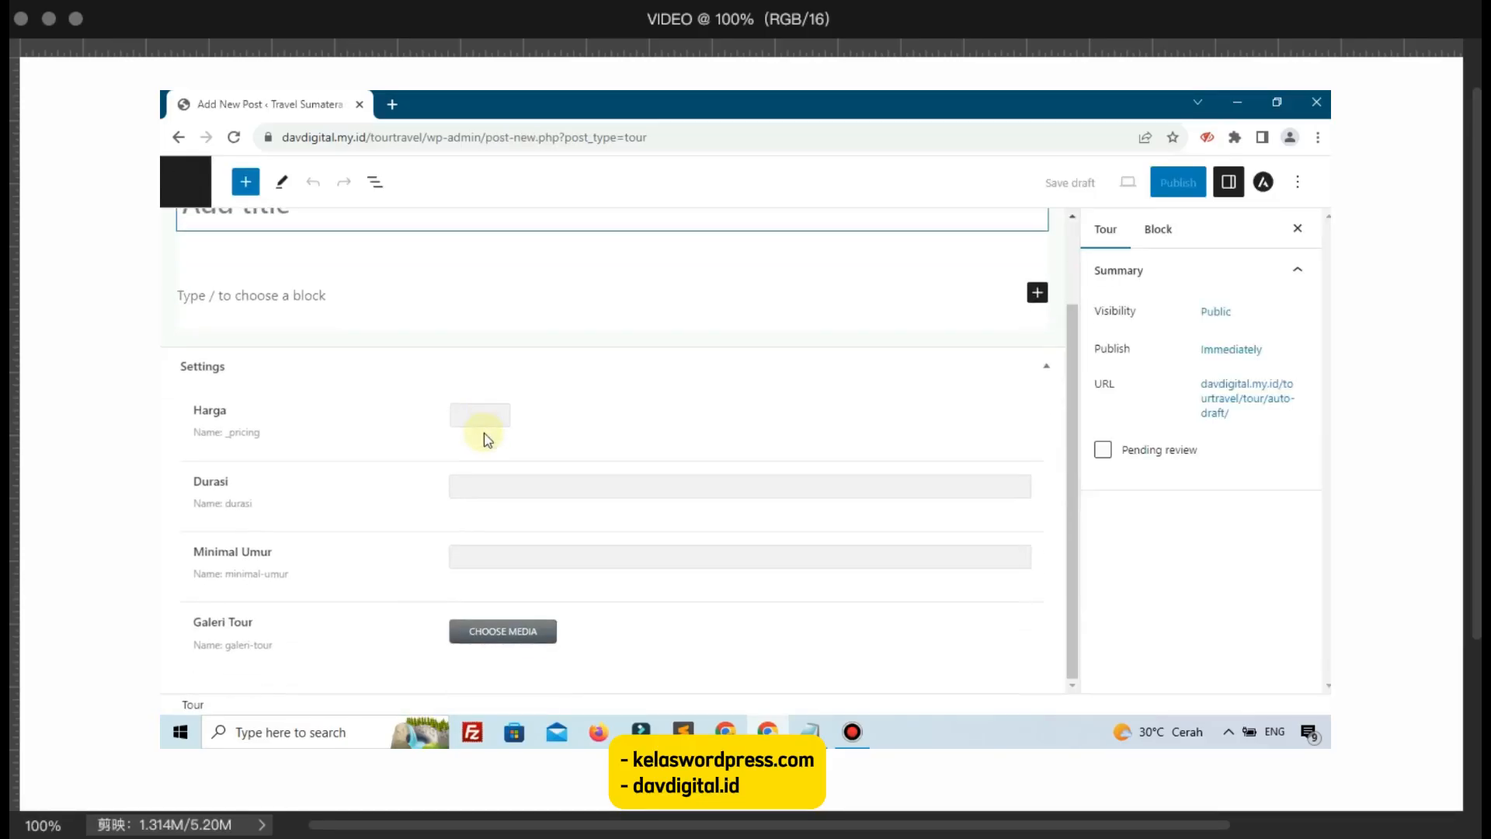
scroll(487, 439, "up", 2)
Step: Return to the Tour list and start a new custom taxonomy in JetEngine
left_click(180, 140)
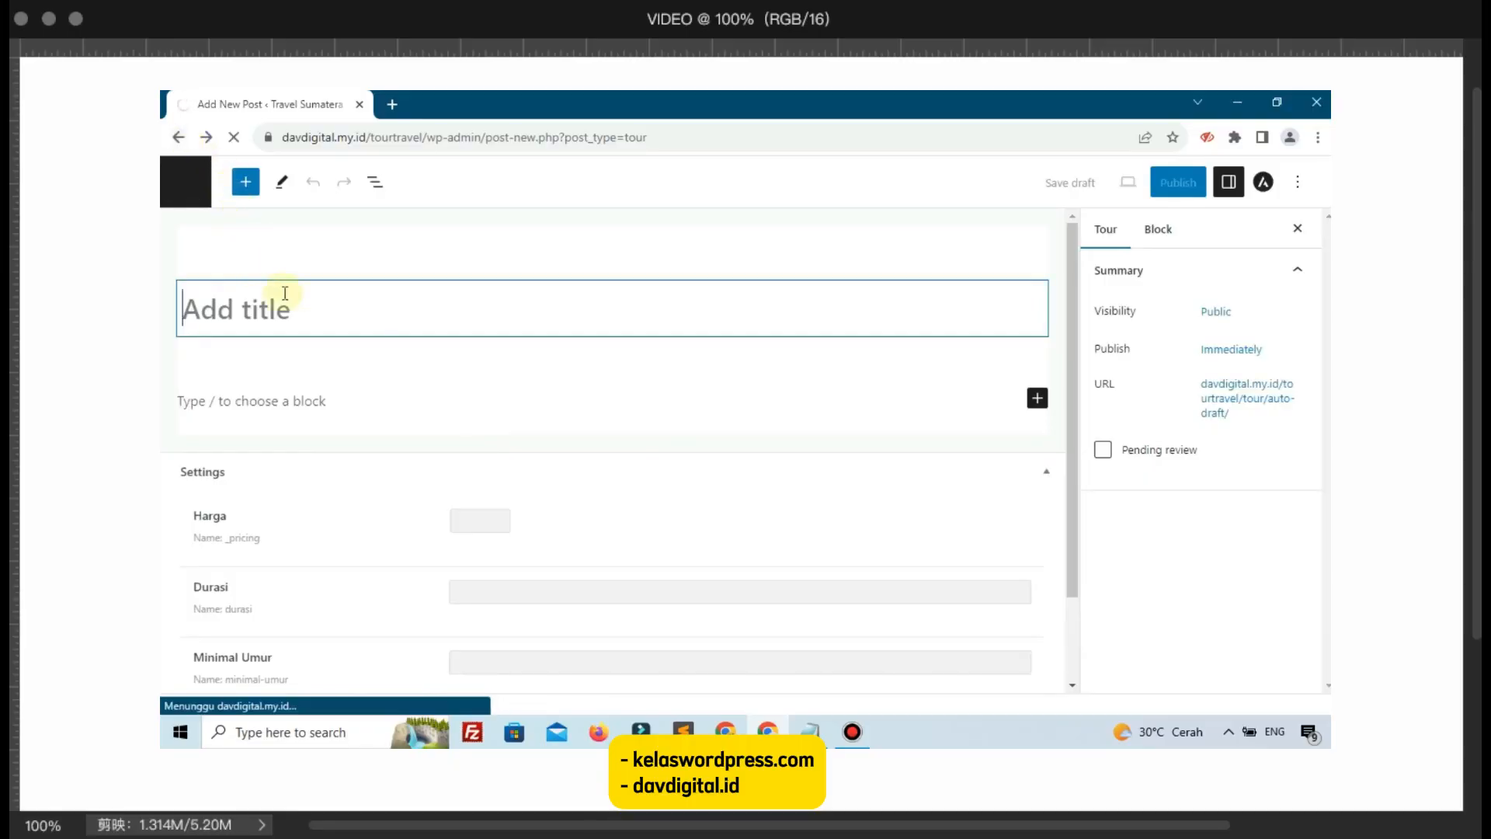
left_click(185, 182)
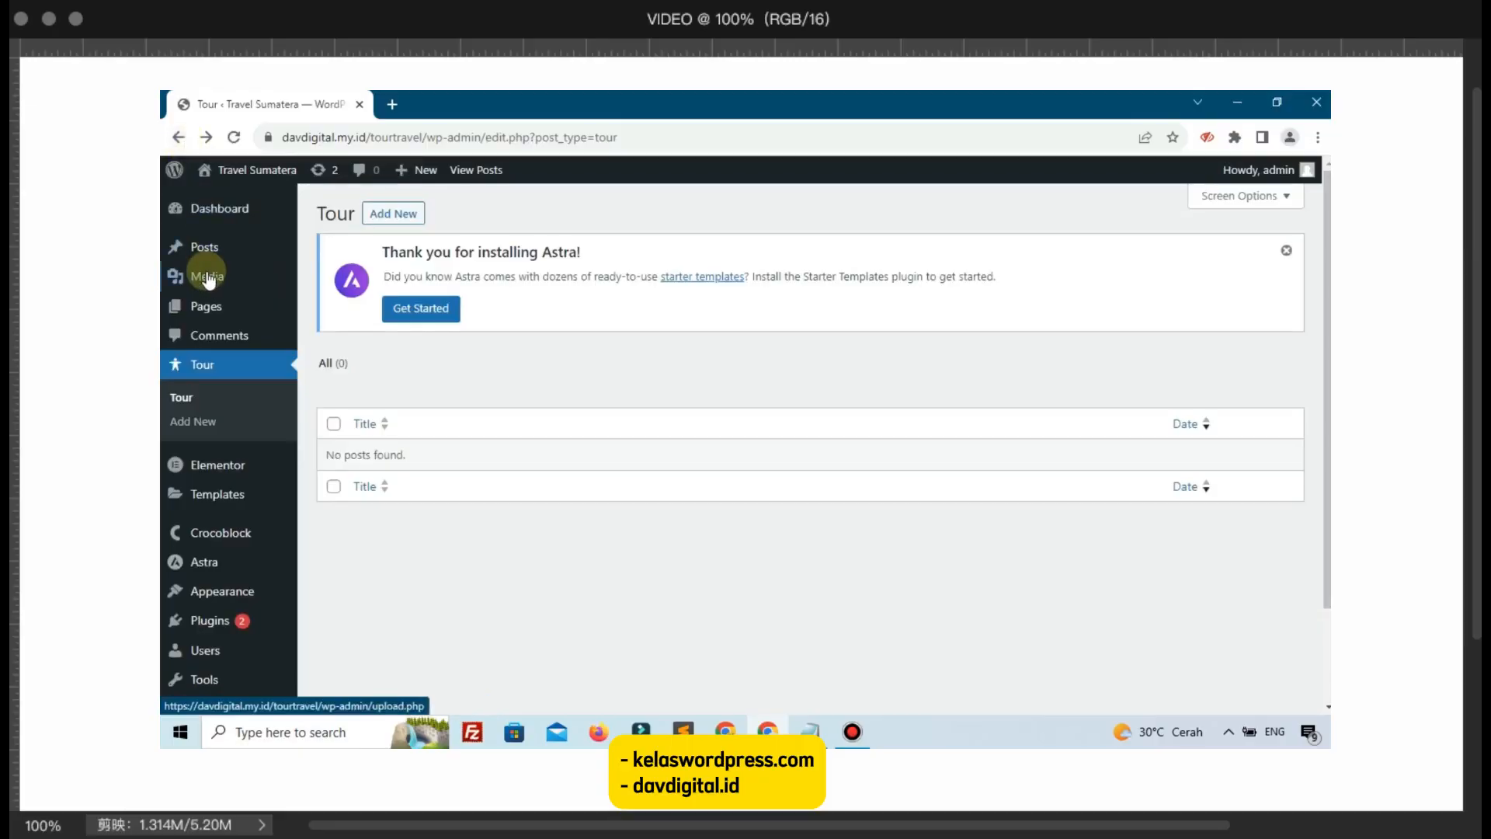
scroll(207, 278, "down", 2)
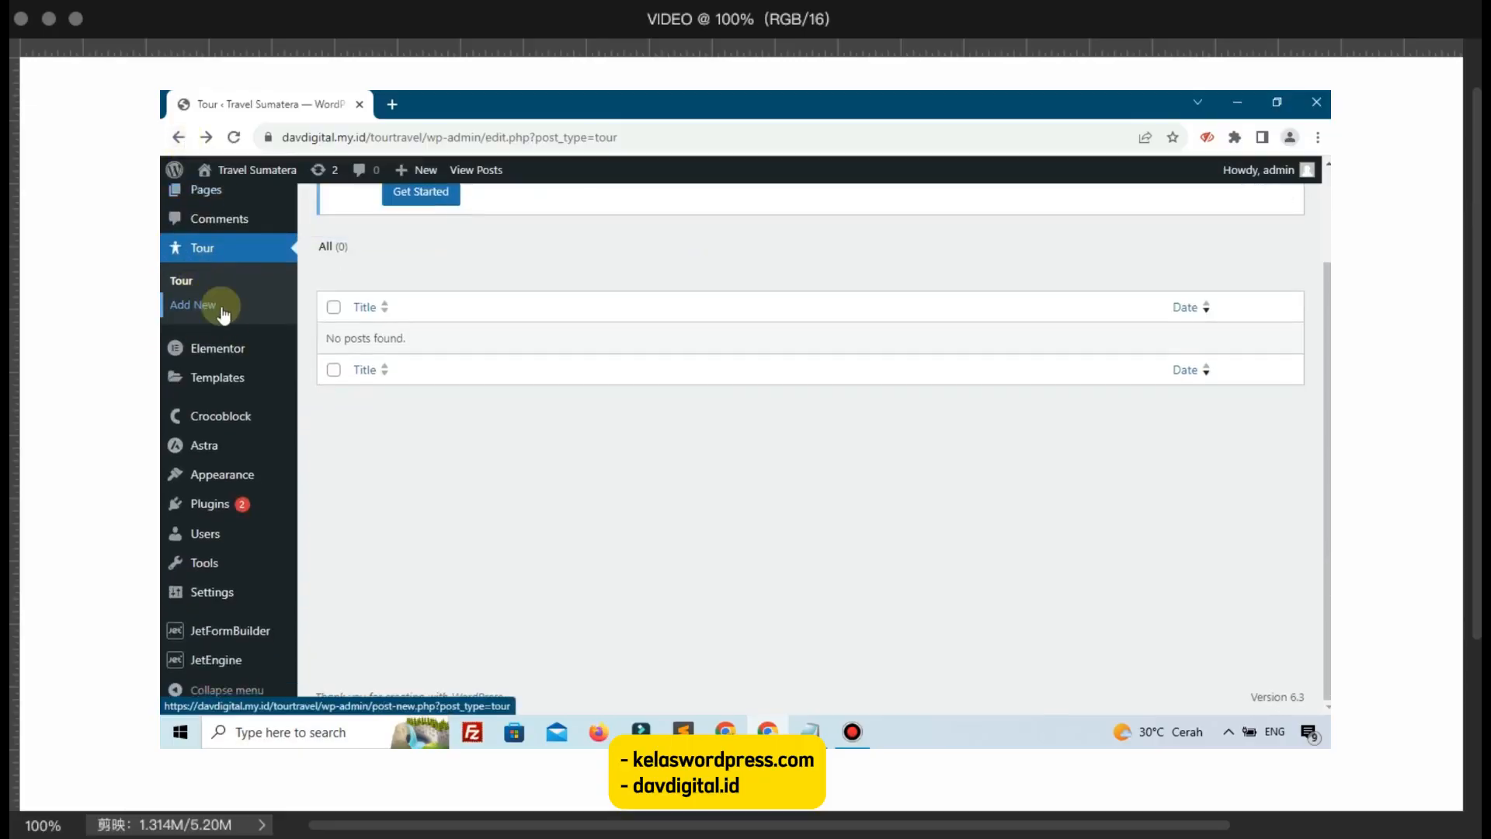
scroll(230, 392, "up", 2)
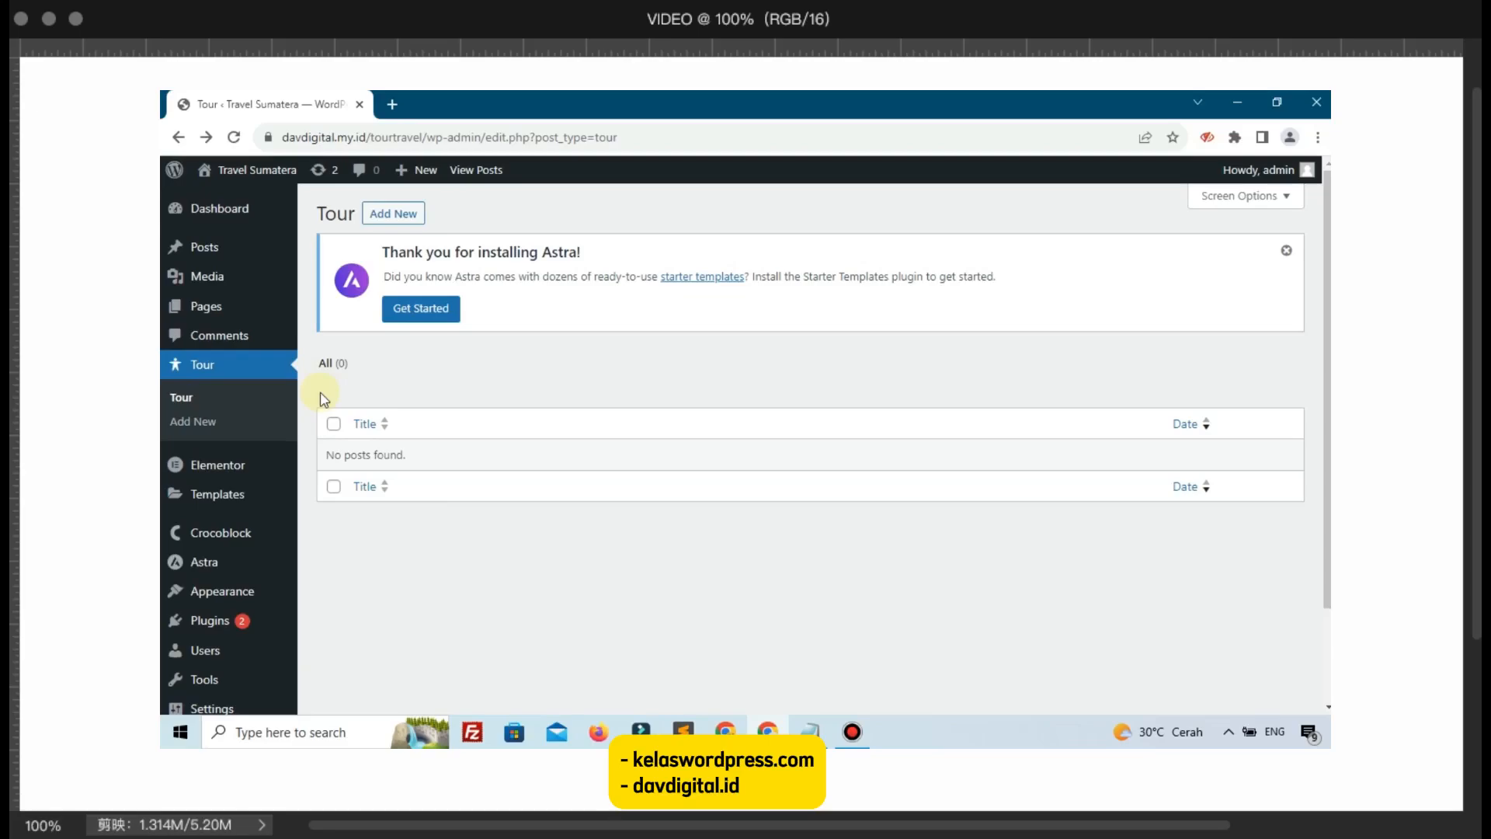
scroll(233, 462, "down", 2)
mouse_move(231, 462)
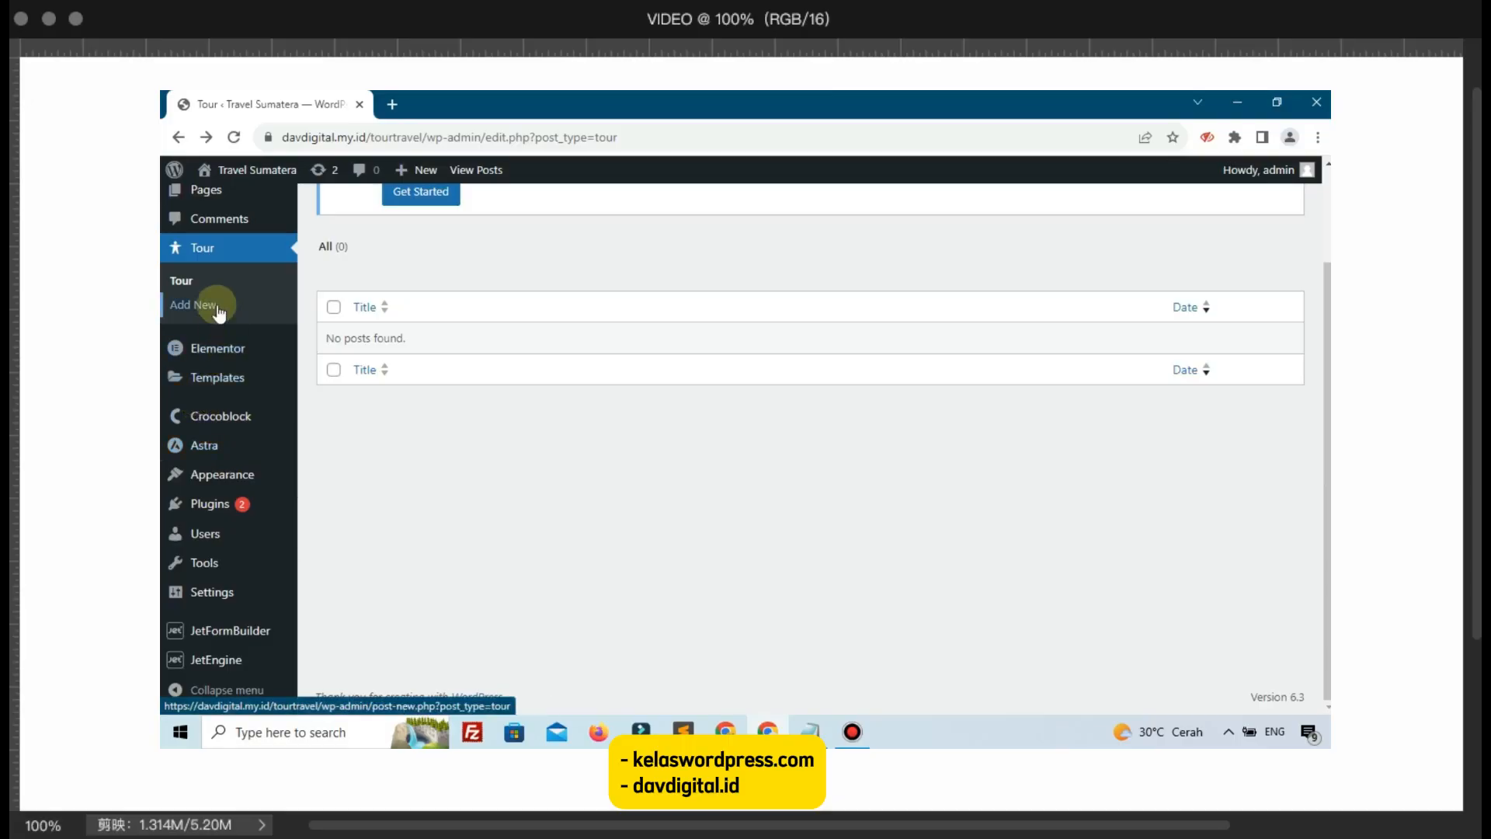
mouse_move(237, 657)
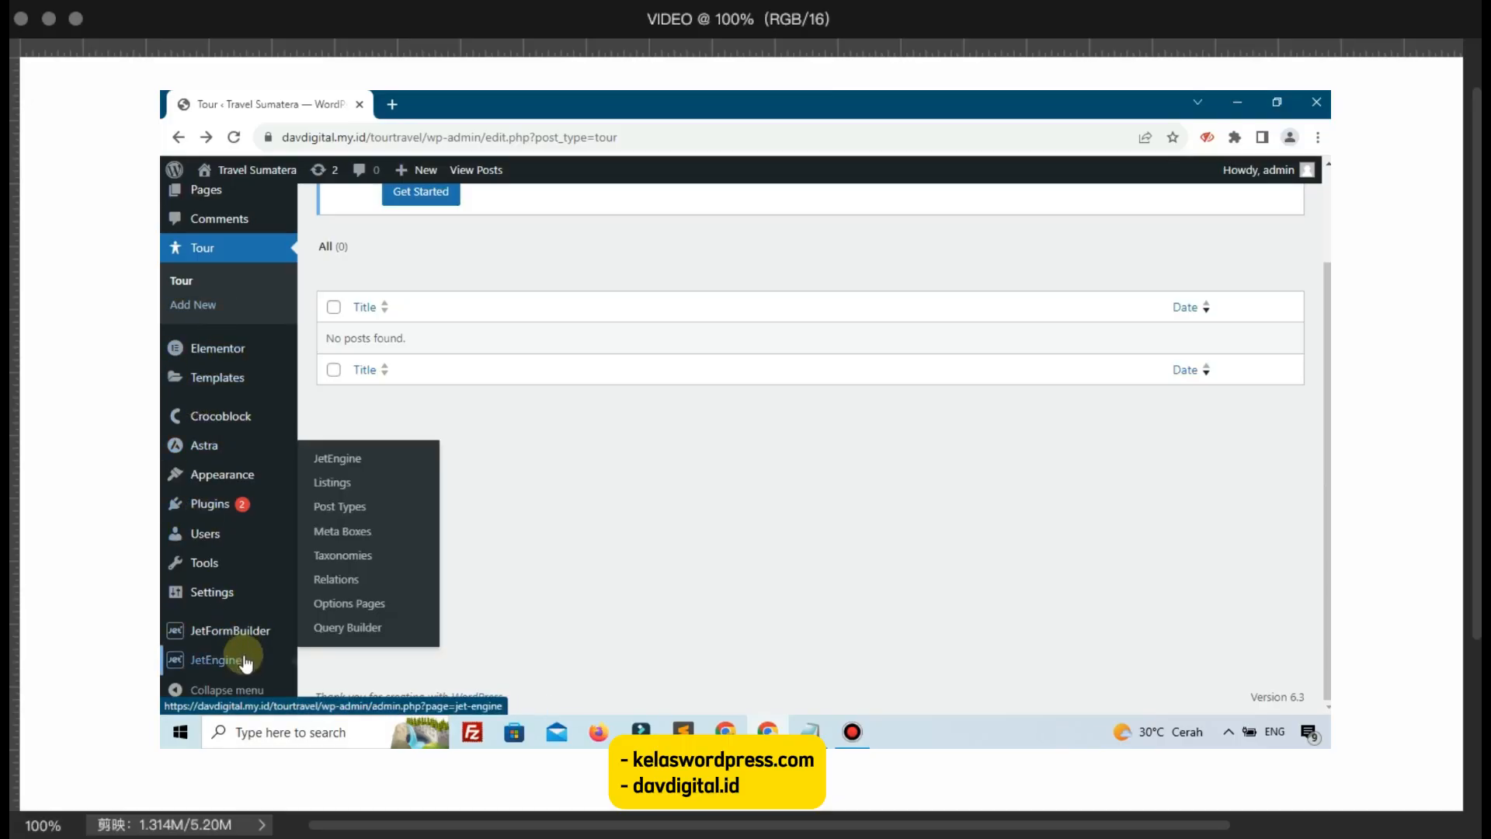
left_click(337, 554)
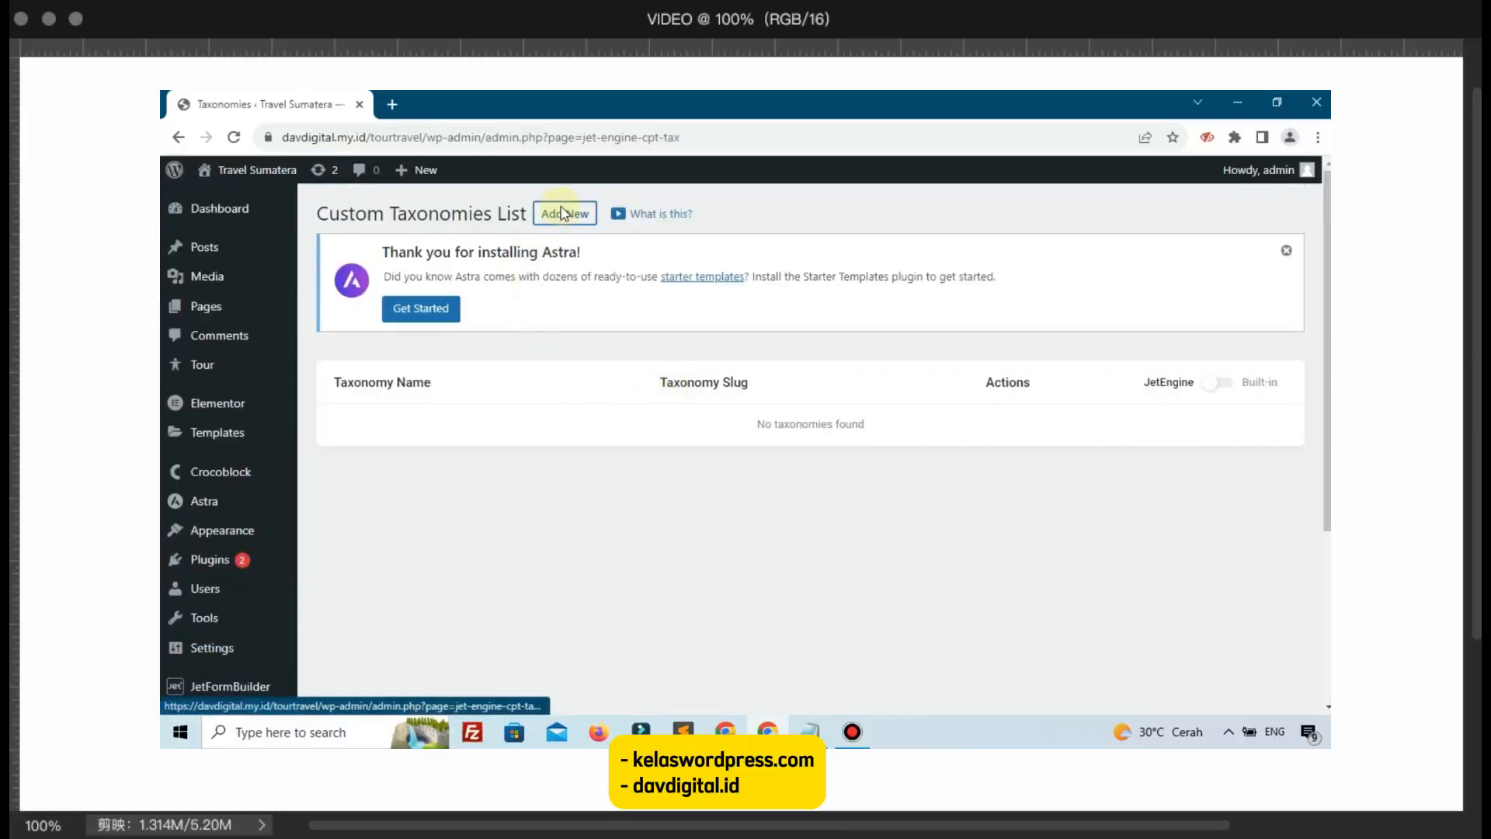
left_click(564, 224)
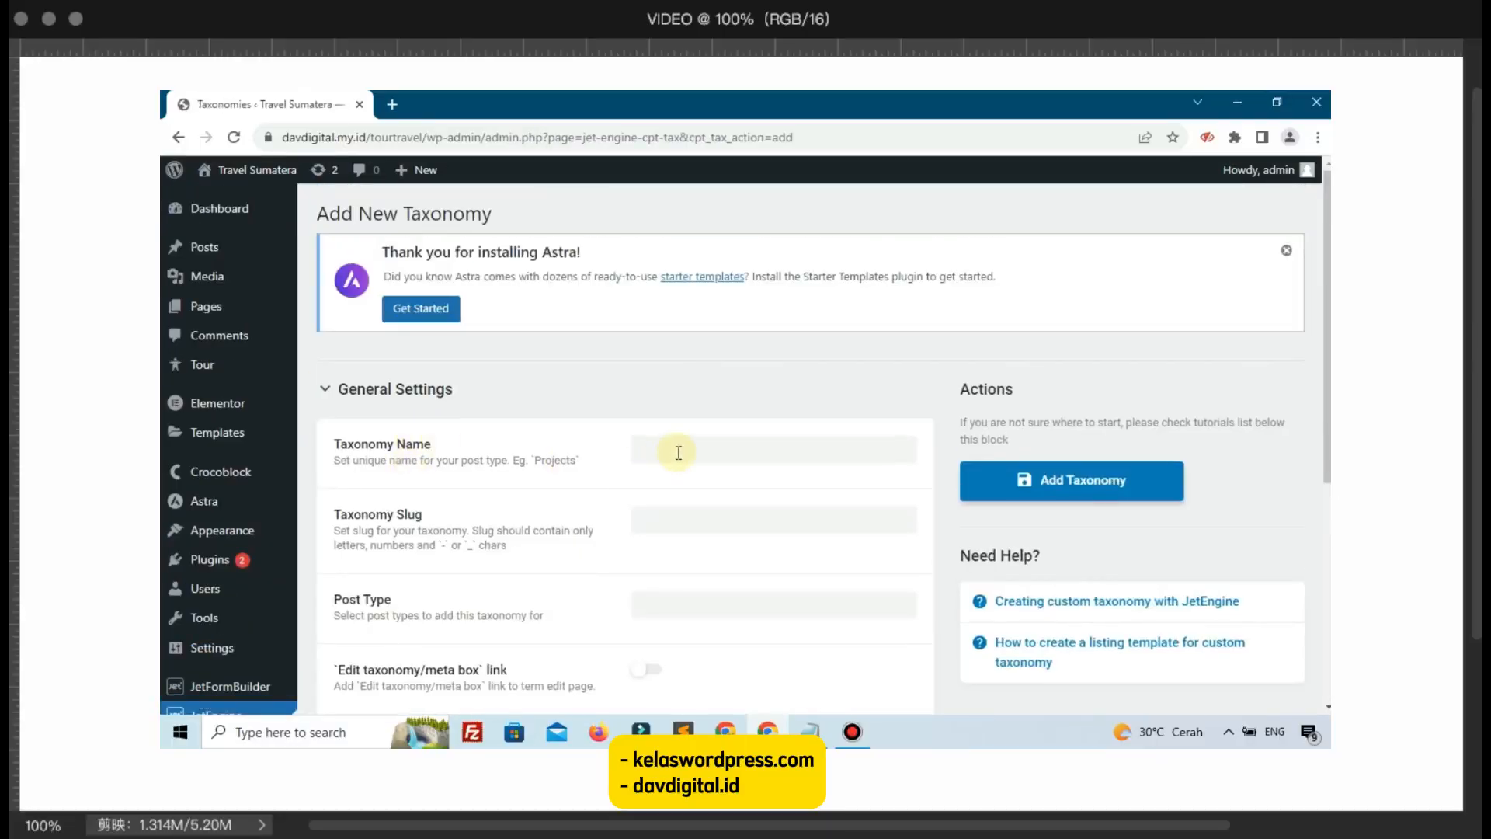
Step: Name the new taxonomy Kota Taxonomy and check its advanced settings
left_click(678, 452)
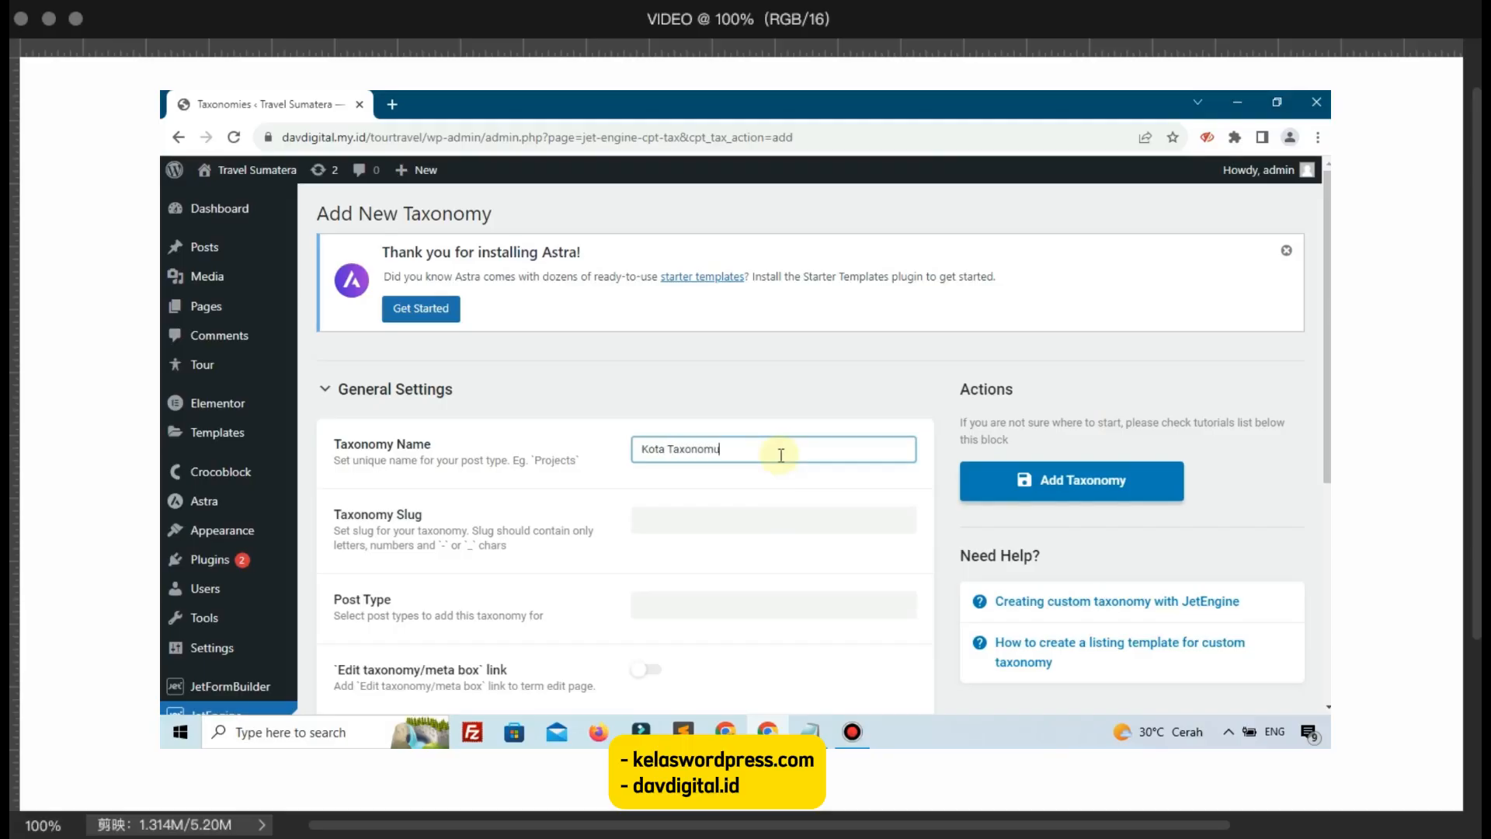
left_click(604, 524)
scroll(606, 526, "down", 2)
scroll(608, 528, "down", 3)
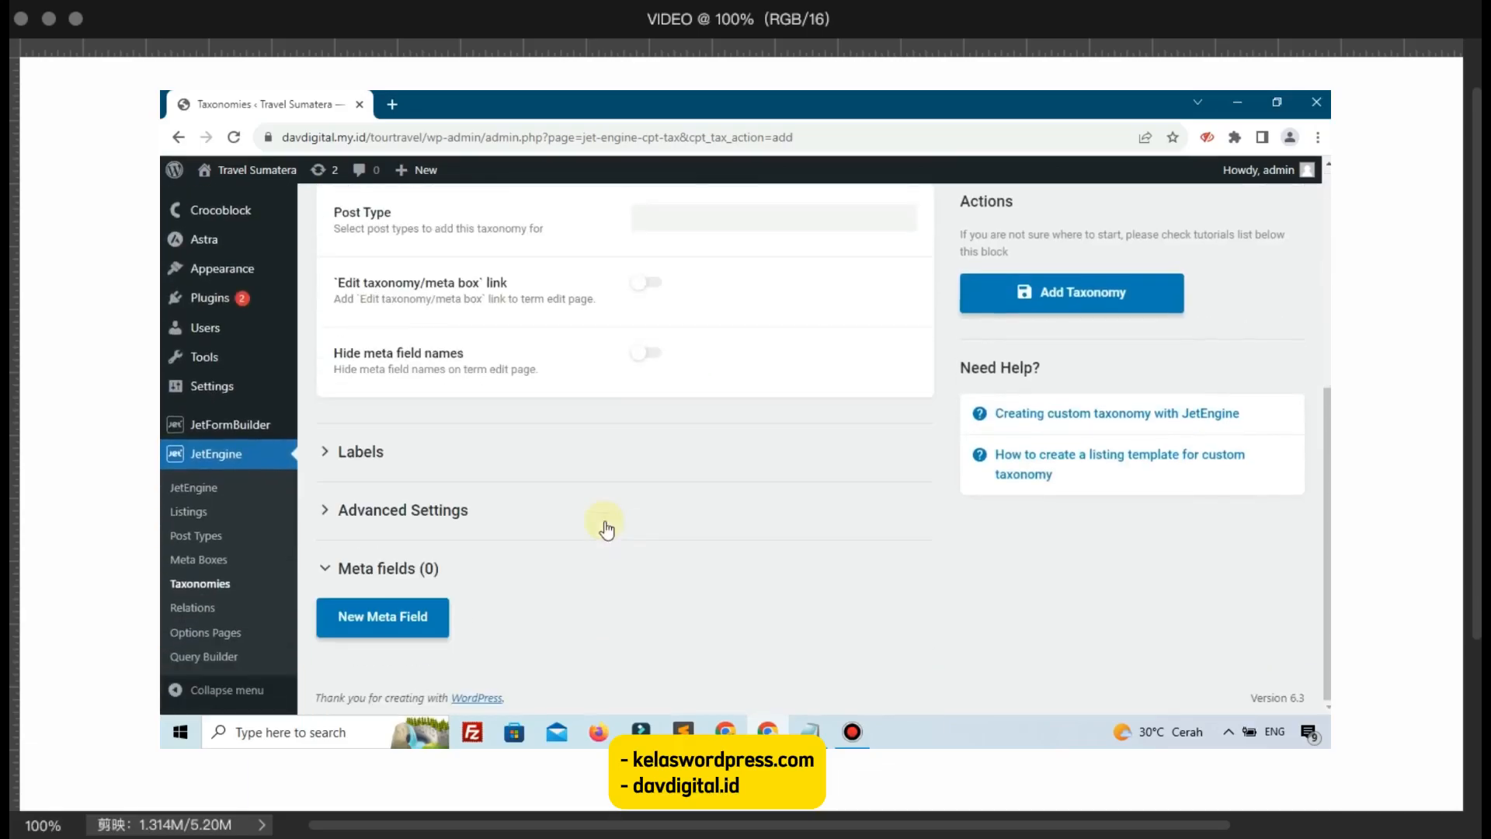
left_click(453, 523)
left_click(453, 526)
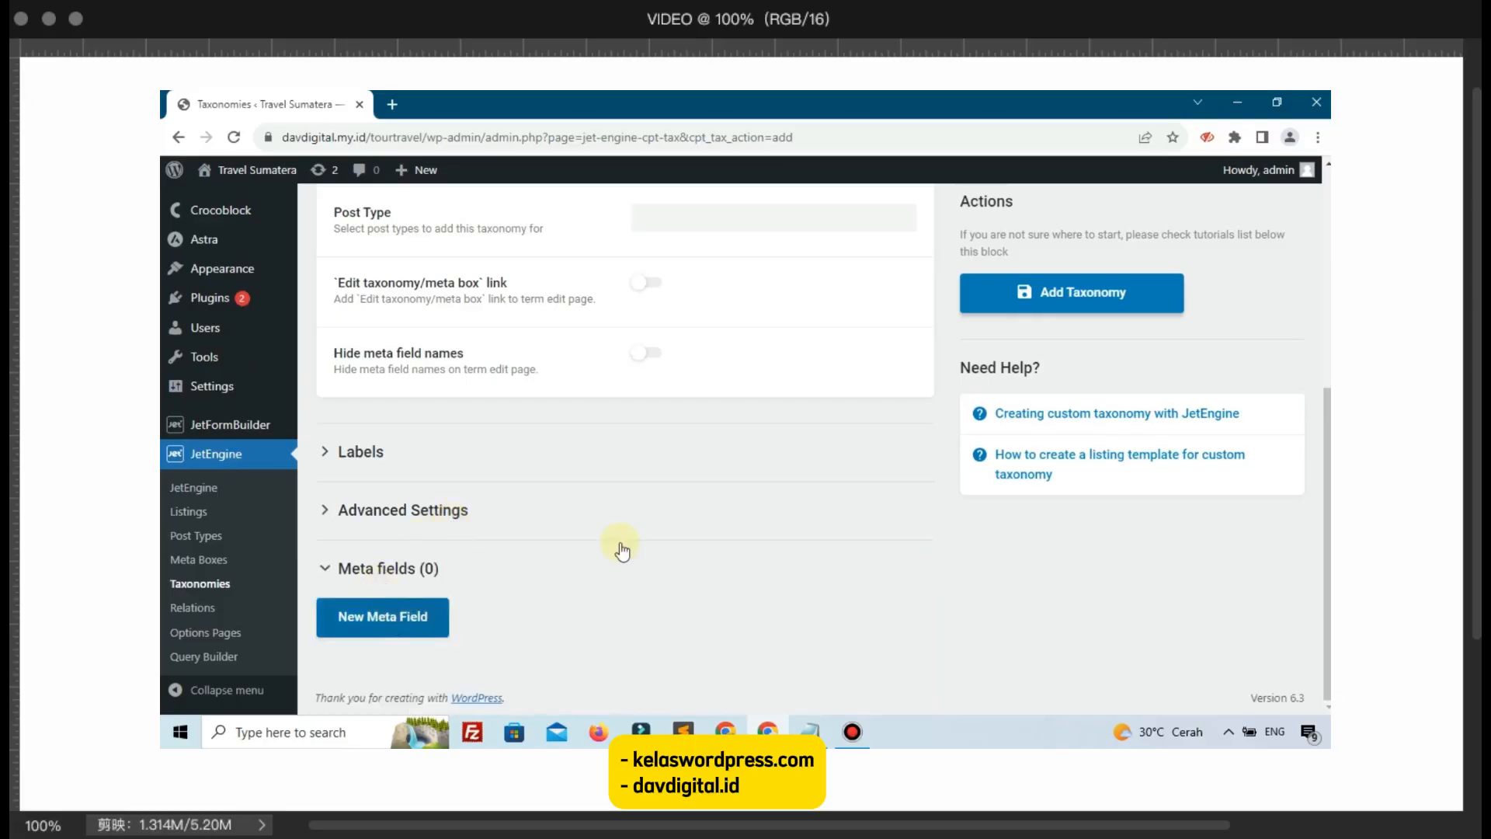
scroll(661, 542, "up", 3)
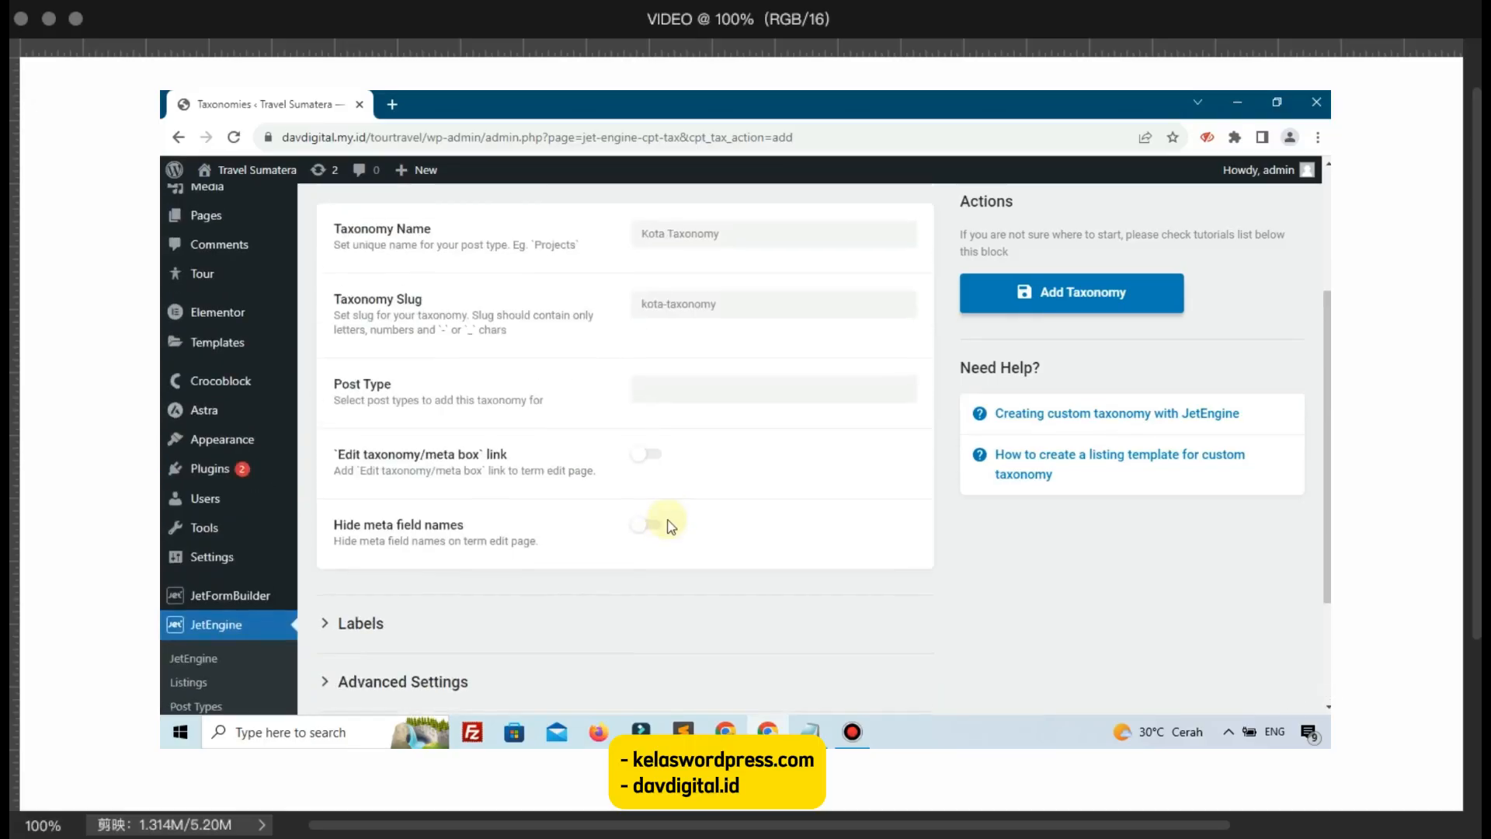
Step: Assign the taxonomy to the Tour post type and add it to the site
left_click(684, 390)
type("tou")
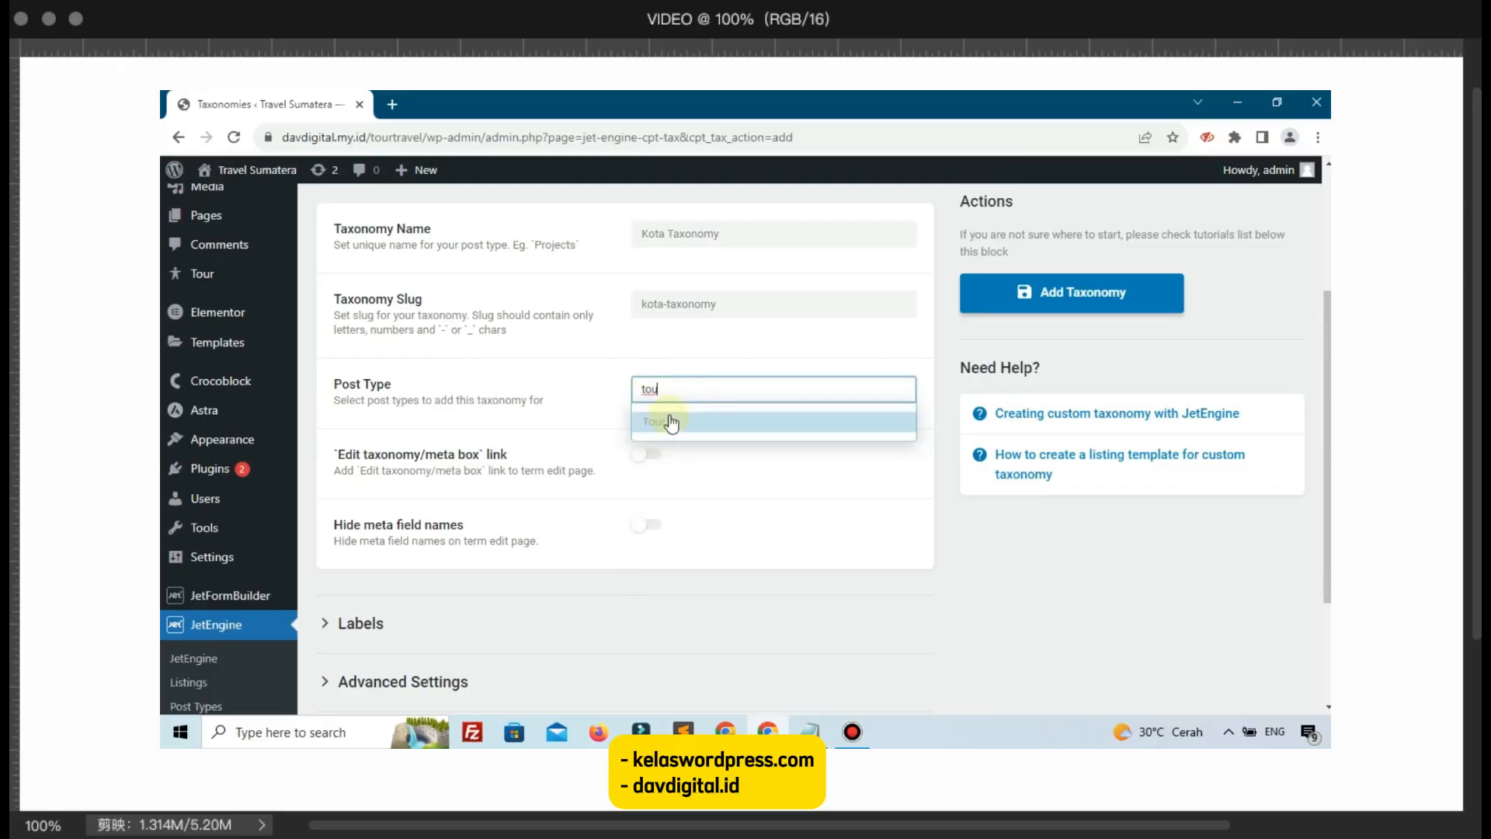
left_click(670, 422)
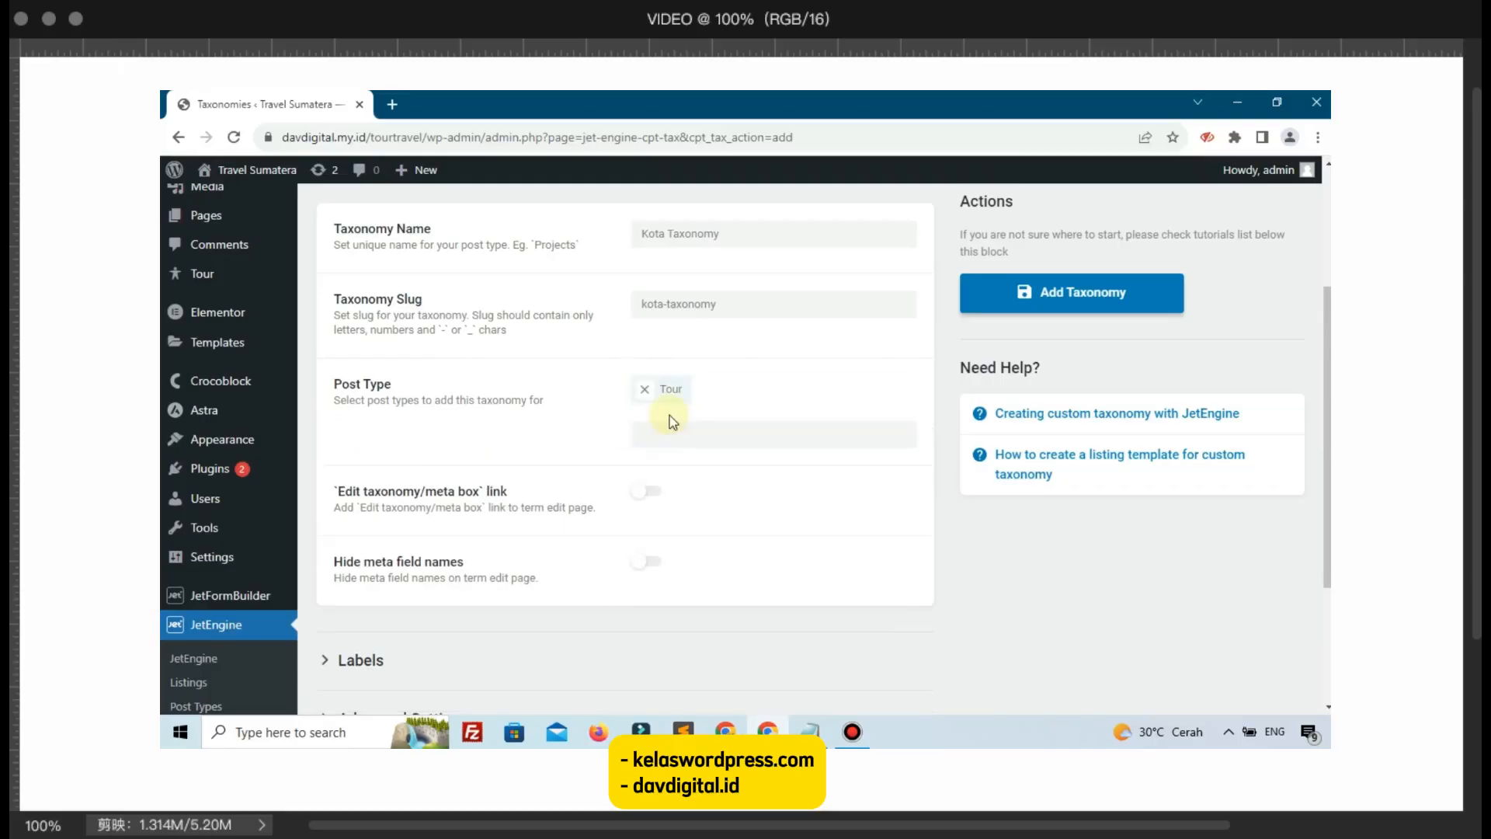
left_click(1046, 301)
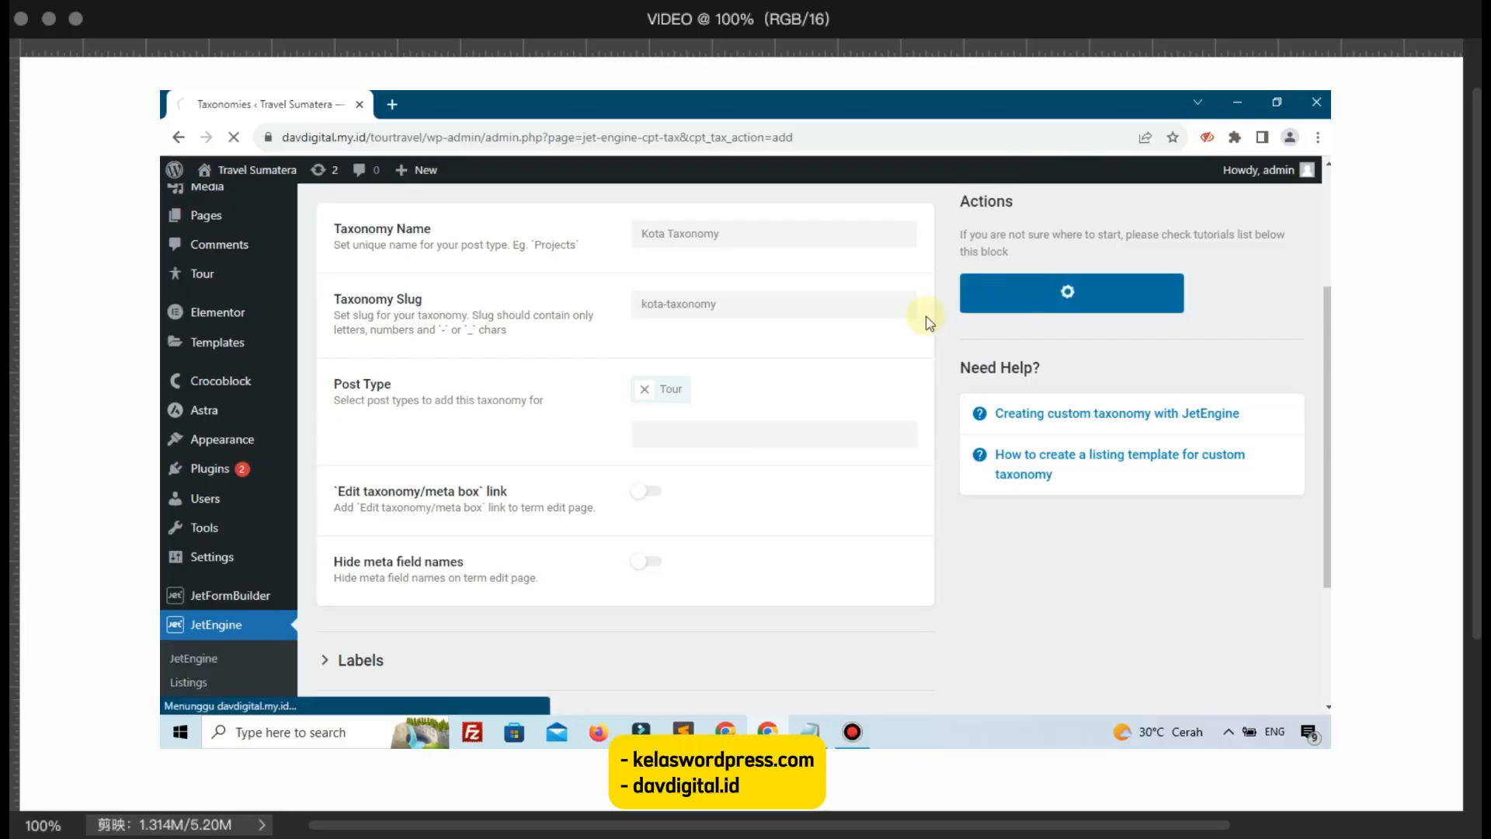
Step: Open Kota Taxonomy under Tour and add a new tag named Riau
mouse_move(202, 370)
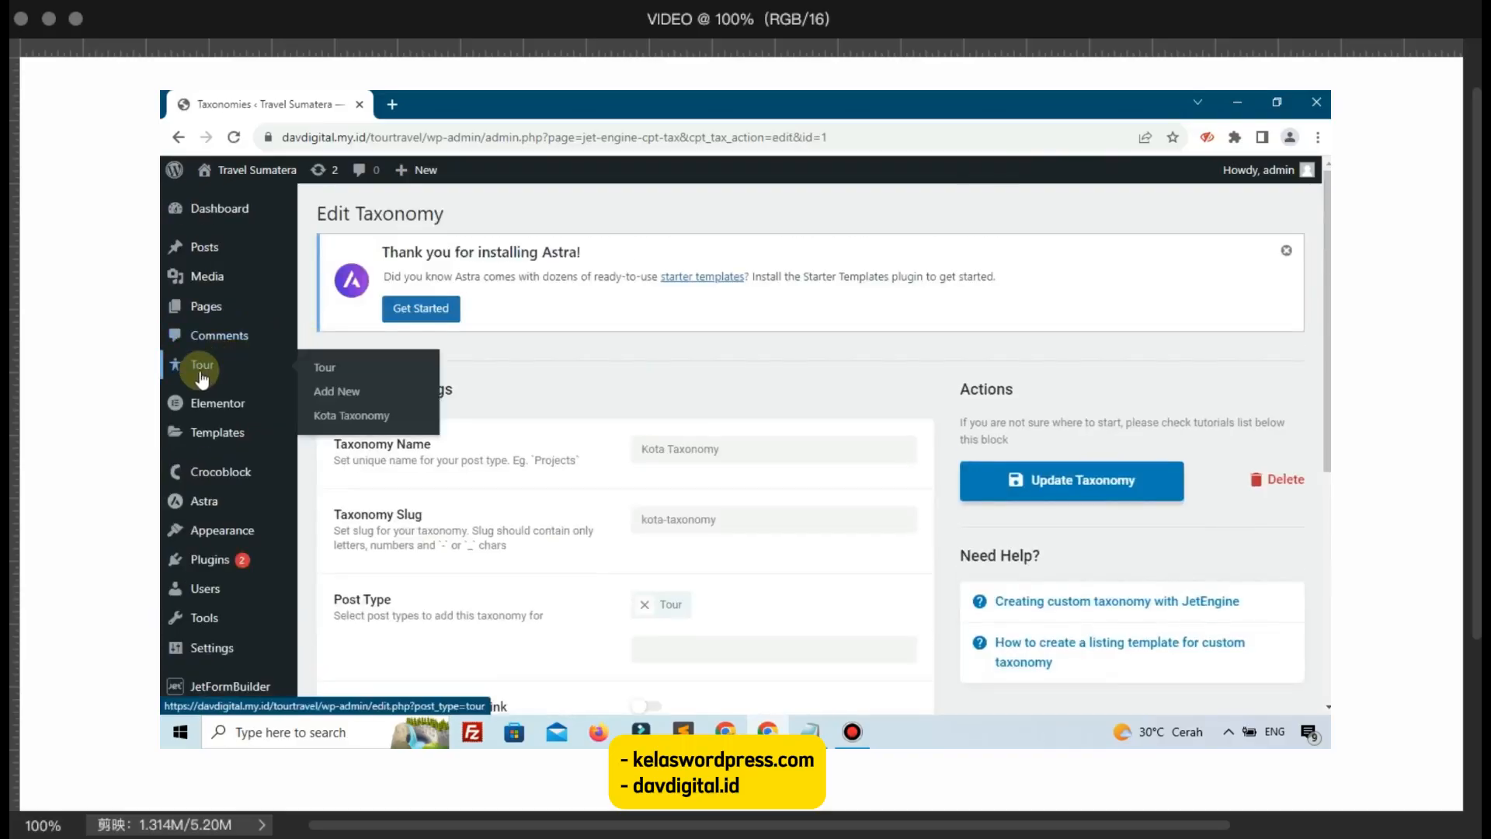
left_click(353, 415)
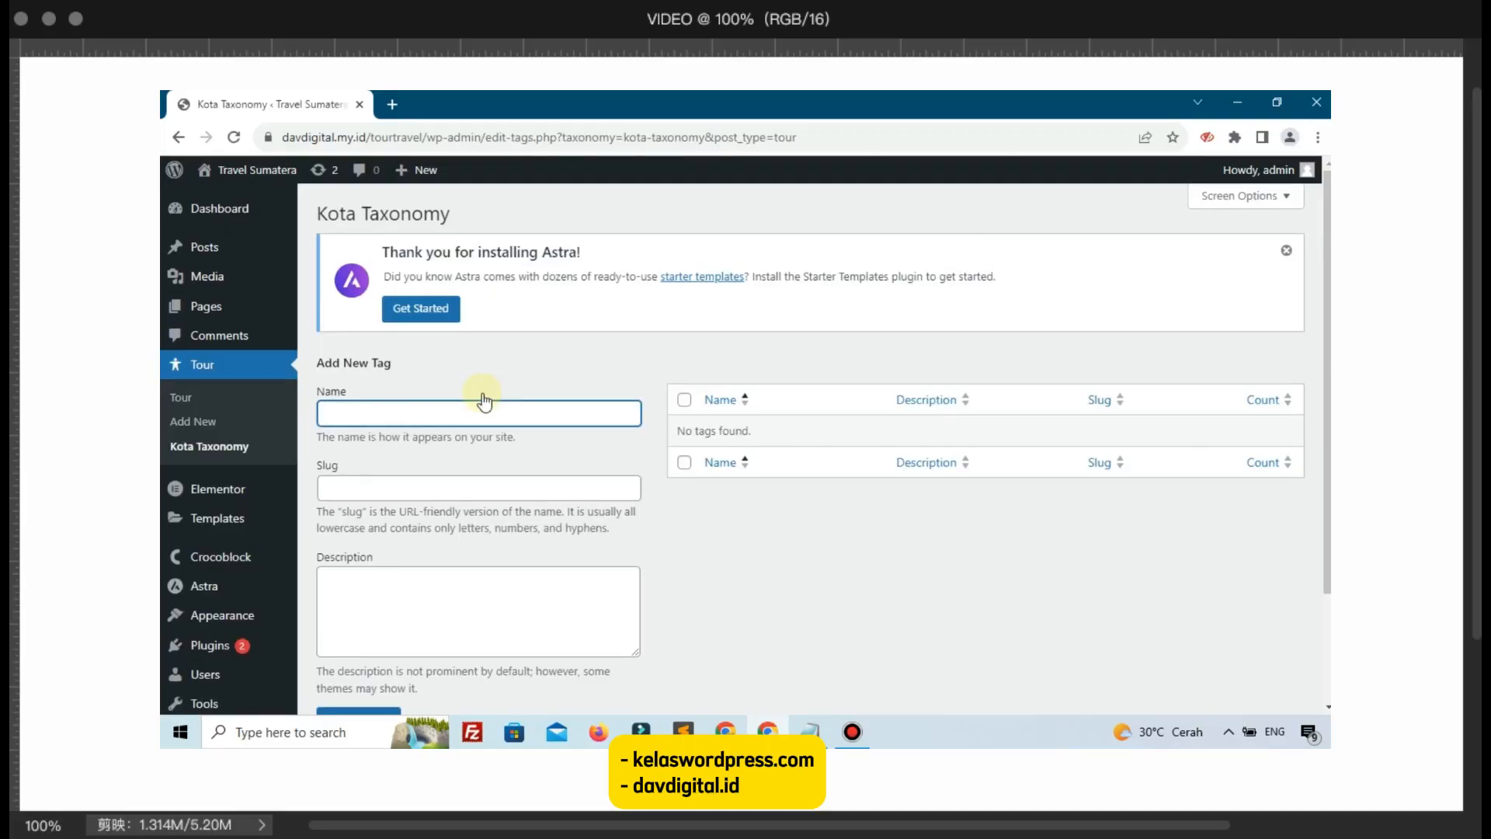
double_click(485, 400)
scroll(485, 401, "down", 3)
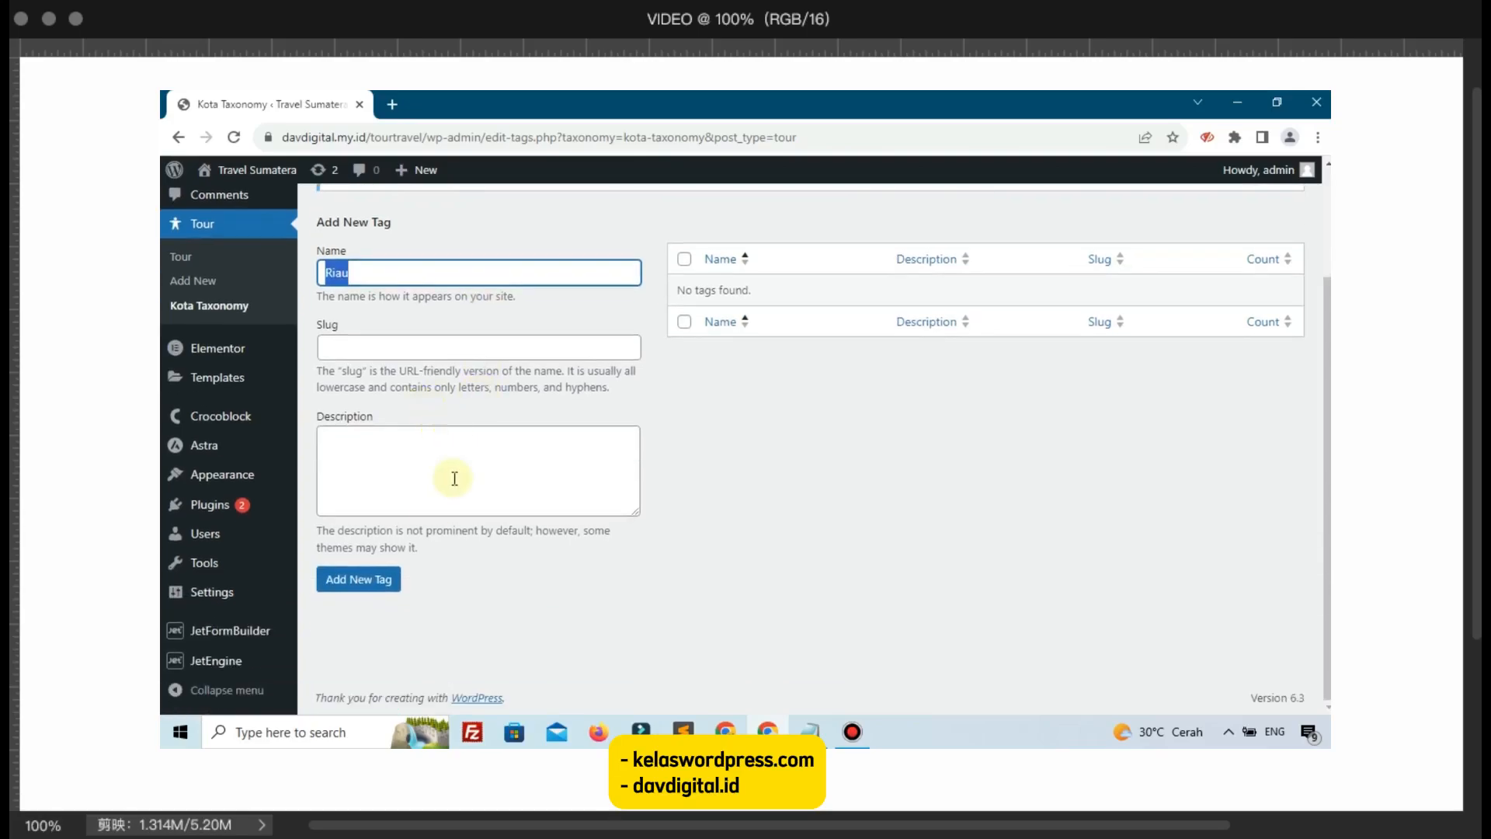
left_click(373, 579)
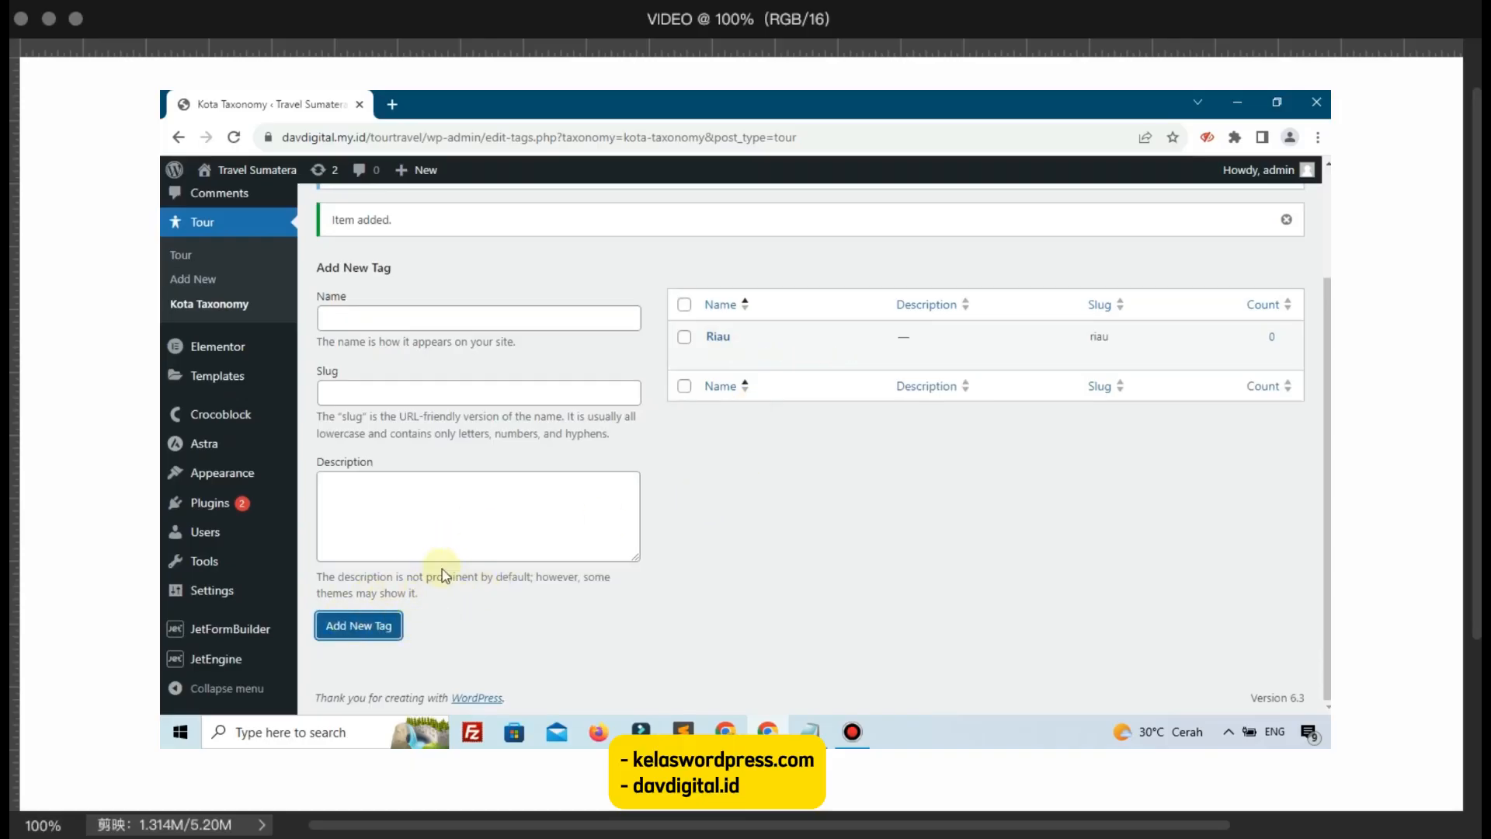
left_click(751, 524)
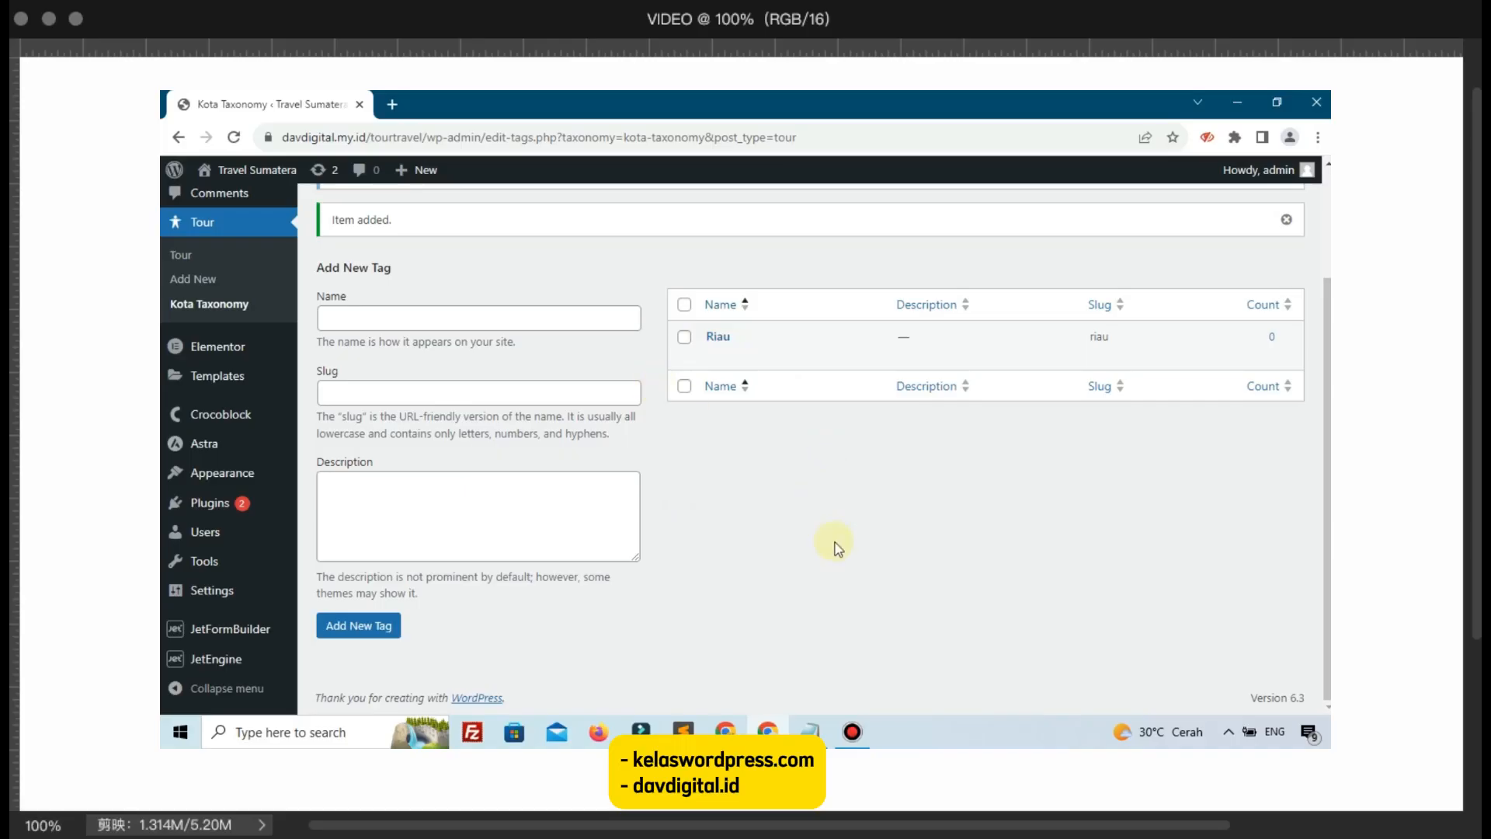
Step: Start a new tour post and open the demo site davdigital.my.id in a separate browser tab
left_click(219, 278)
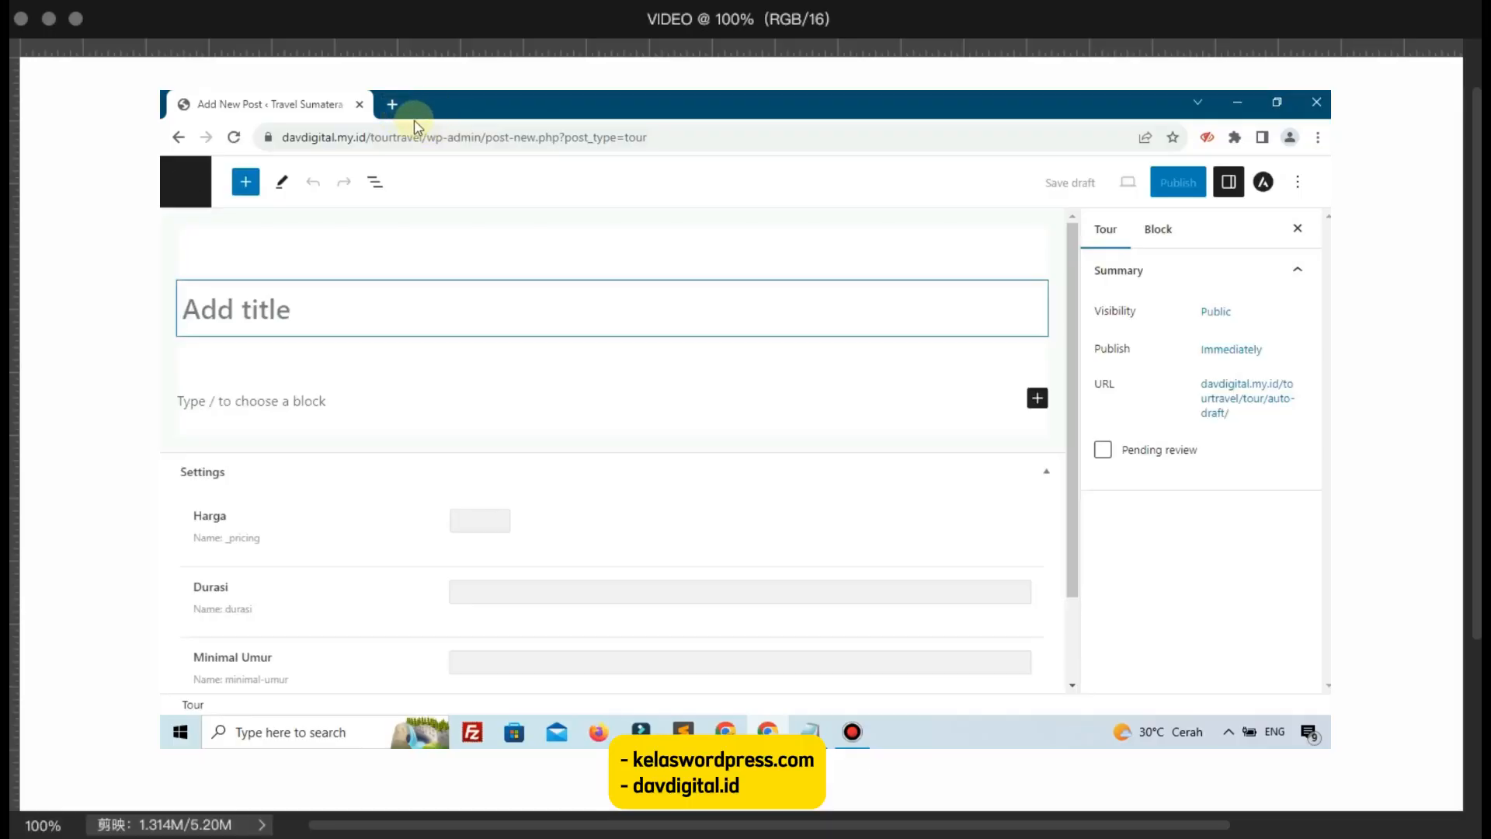
left_click(393, 108)
type("d")
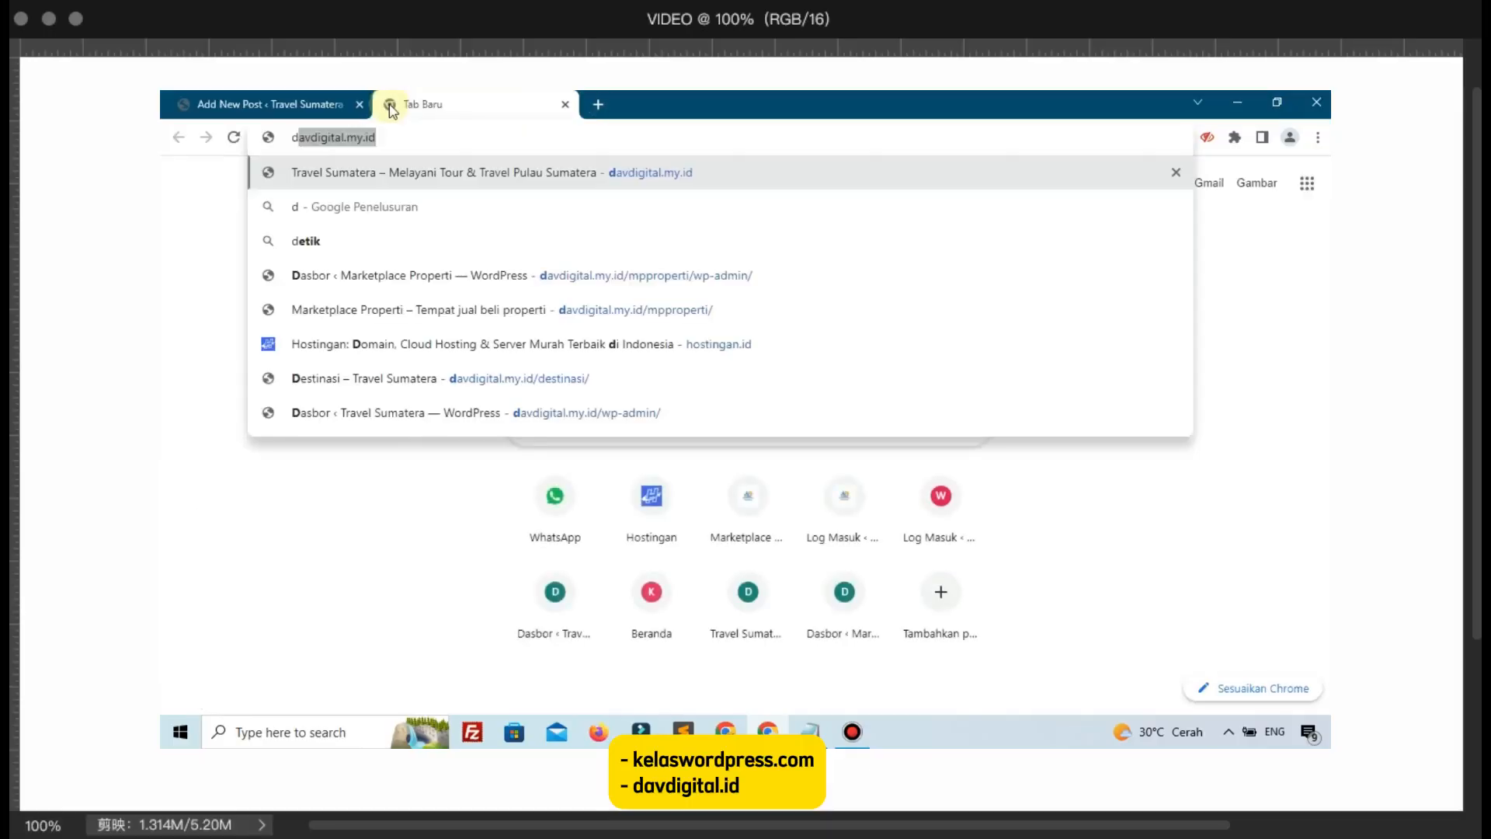
key("Return")
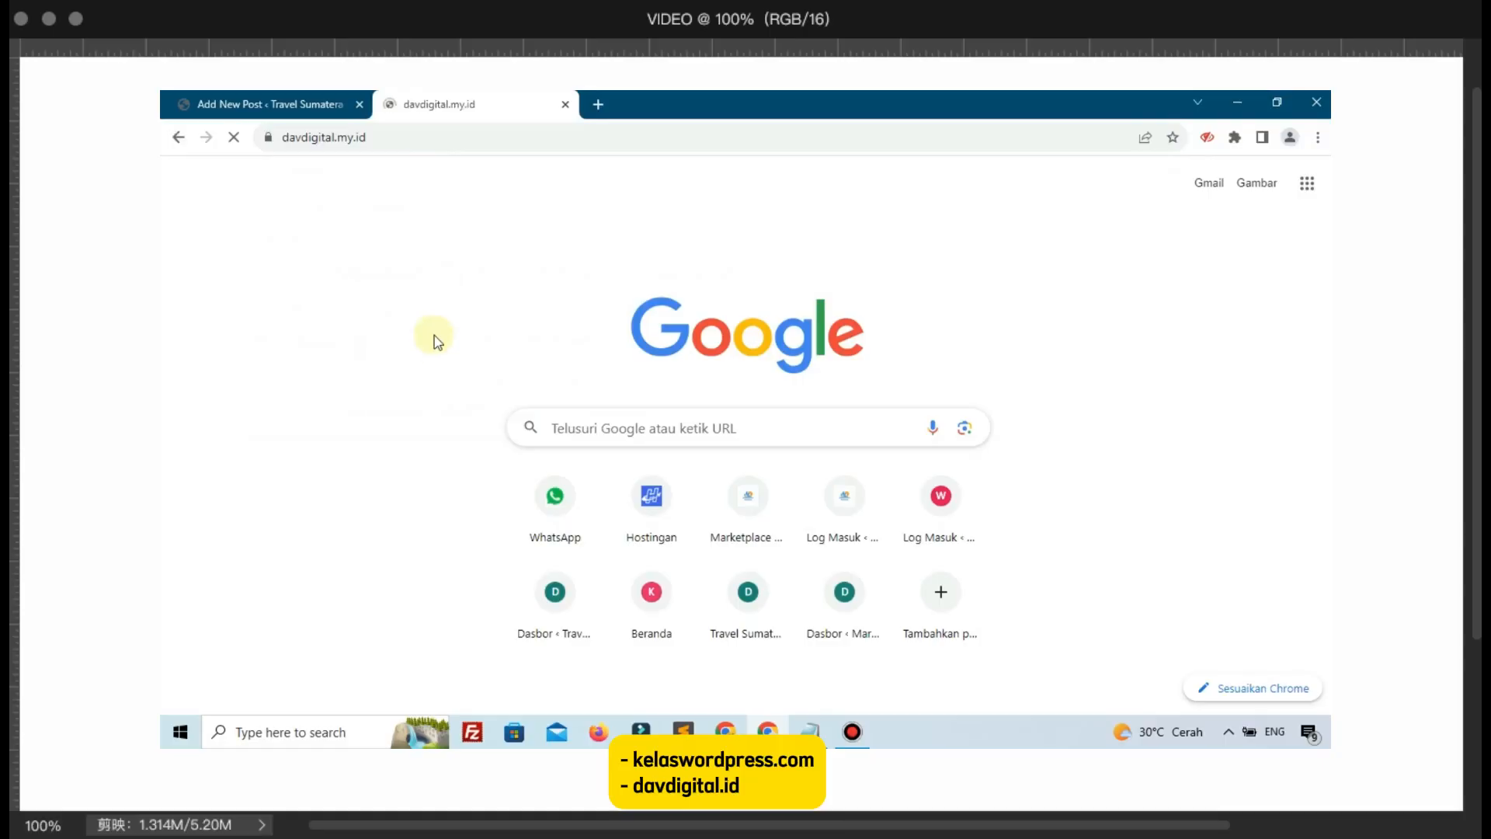
Step: Examine the tour cards on the demo home page for their images, titles, prices and durations
scroll(474, 325, "down", 12)
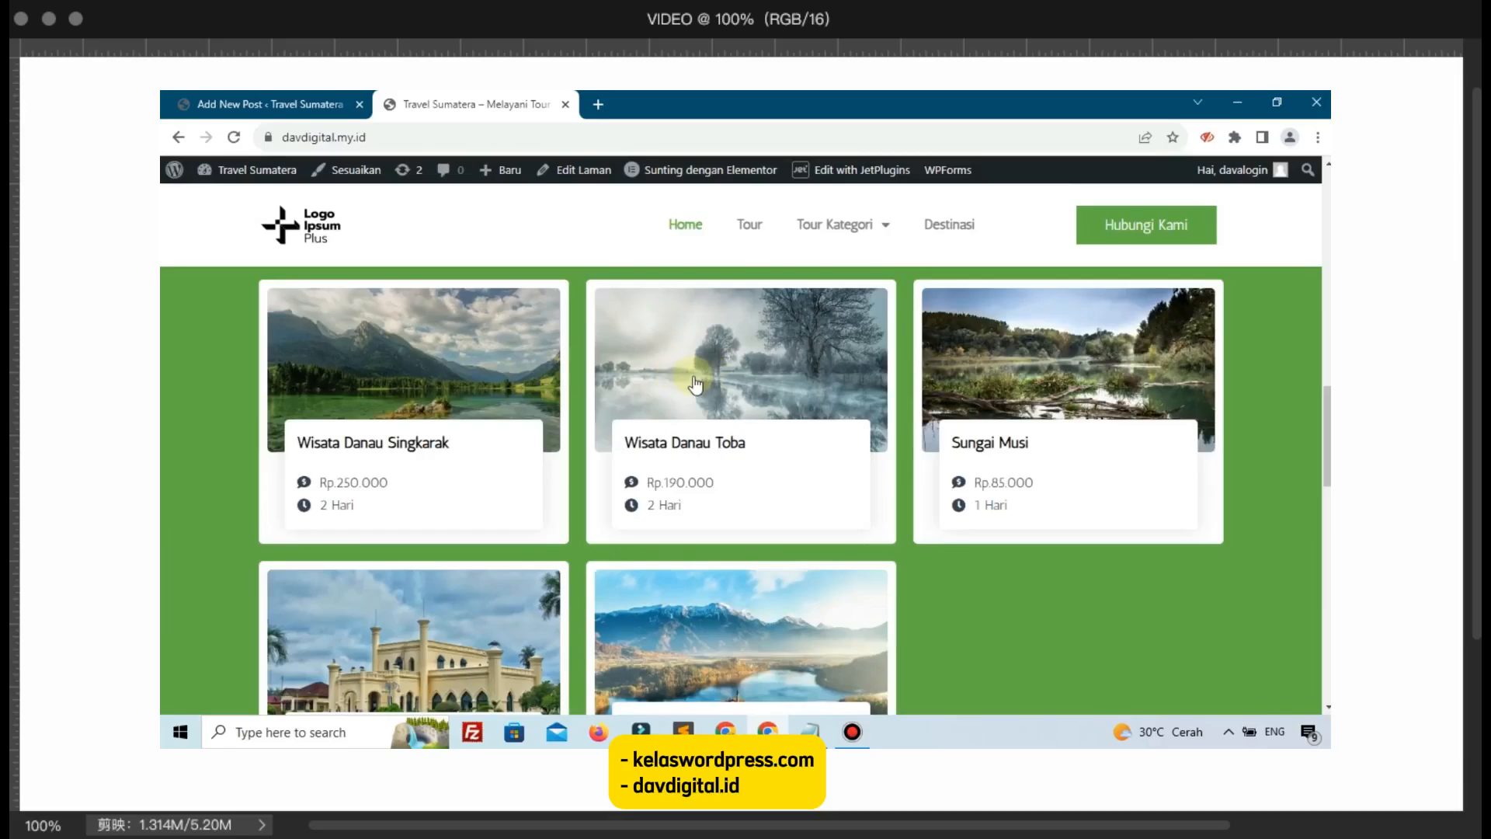
scroll(695, 383, "down", 3)
scroll(694, 379, "up", 3)
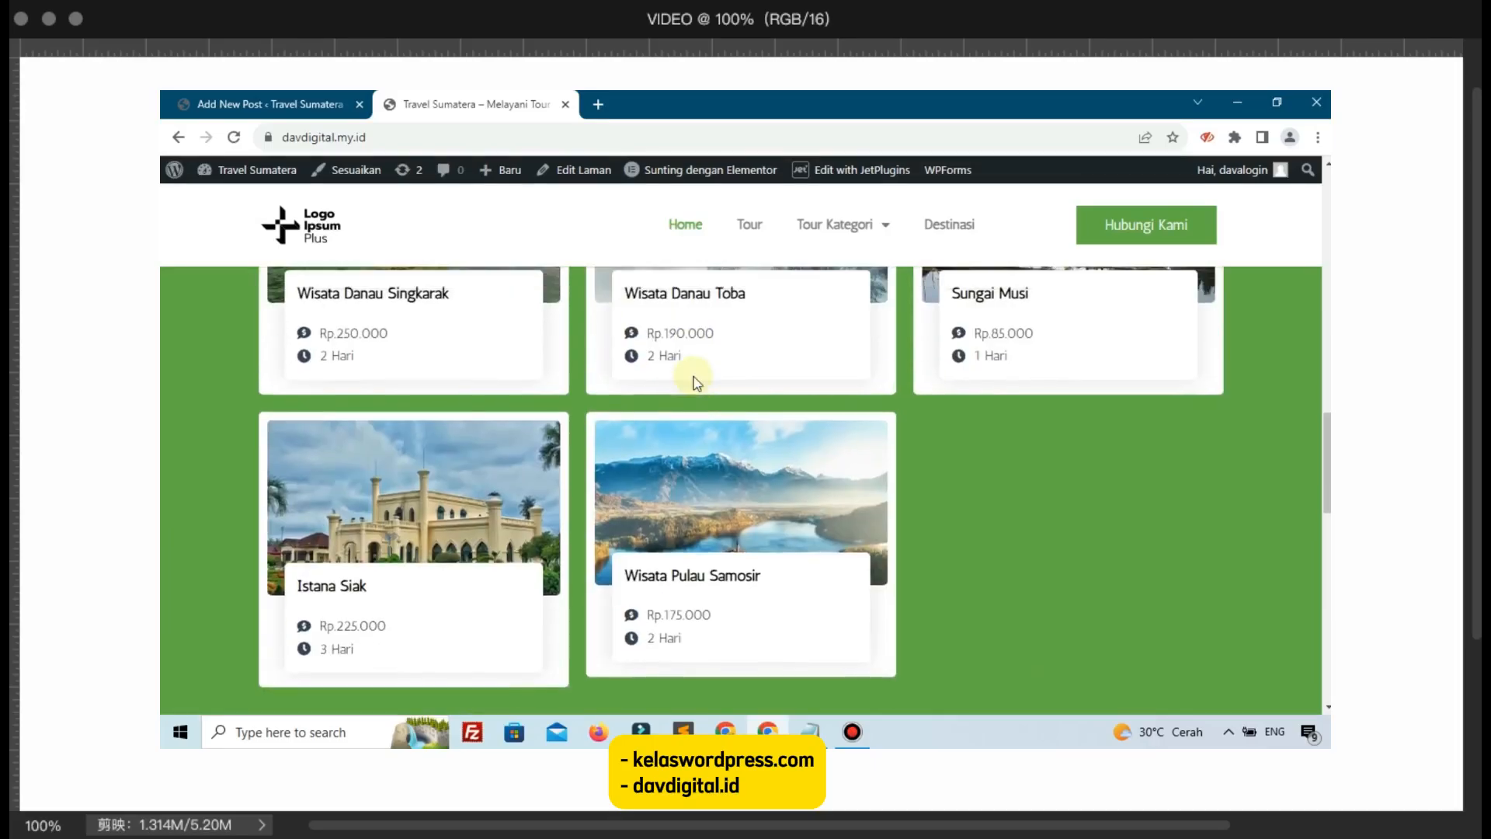
right_click(449, 368)
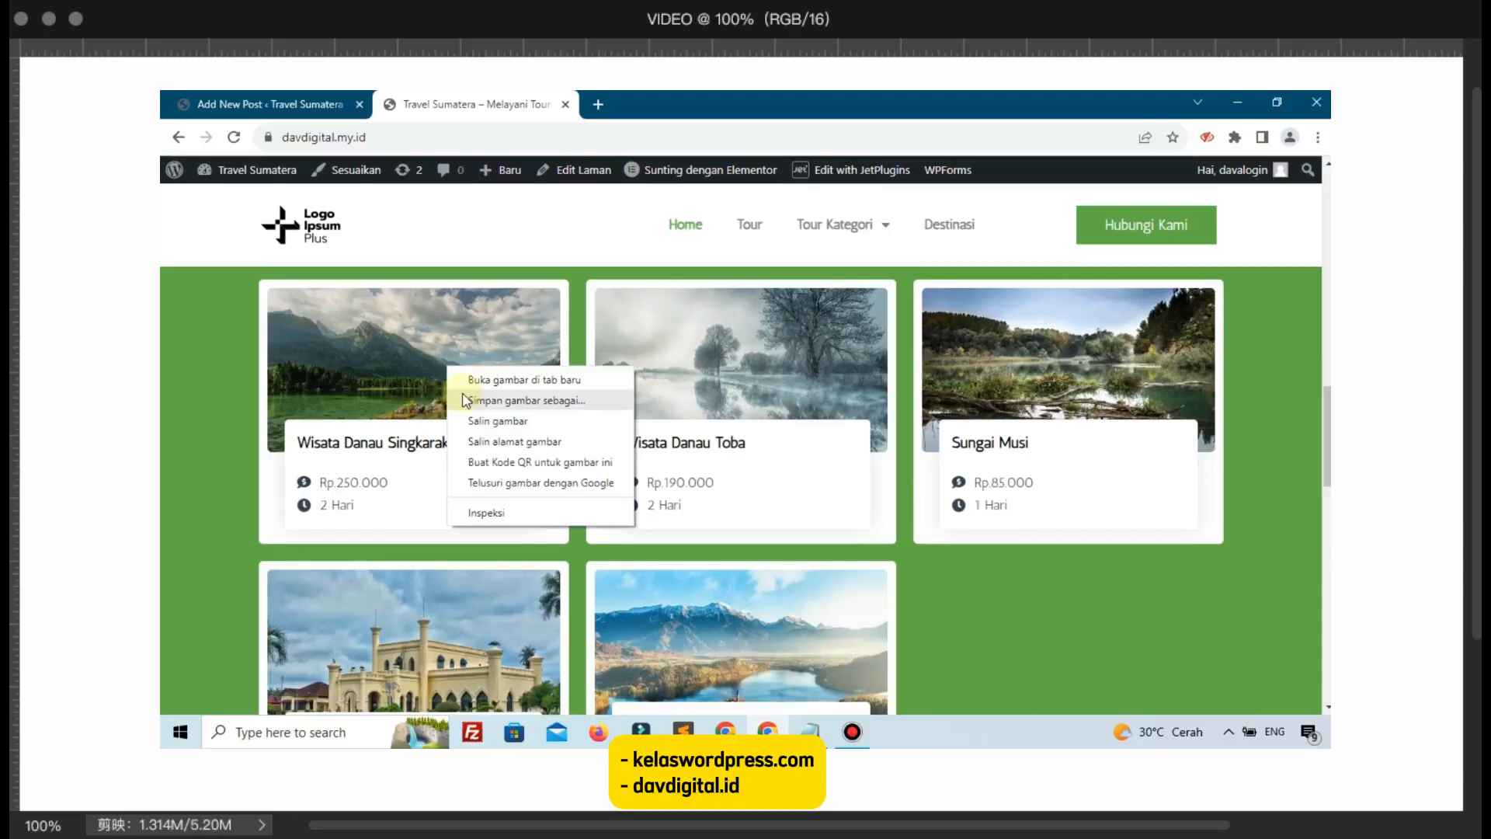
left_click(1024, 645)
scroll(1024, 645, "down", 3)
scroll(1023, 645, "up", 3)
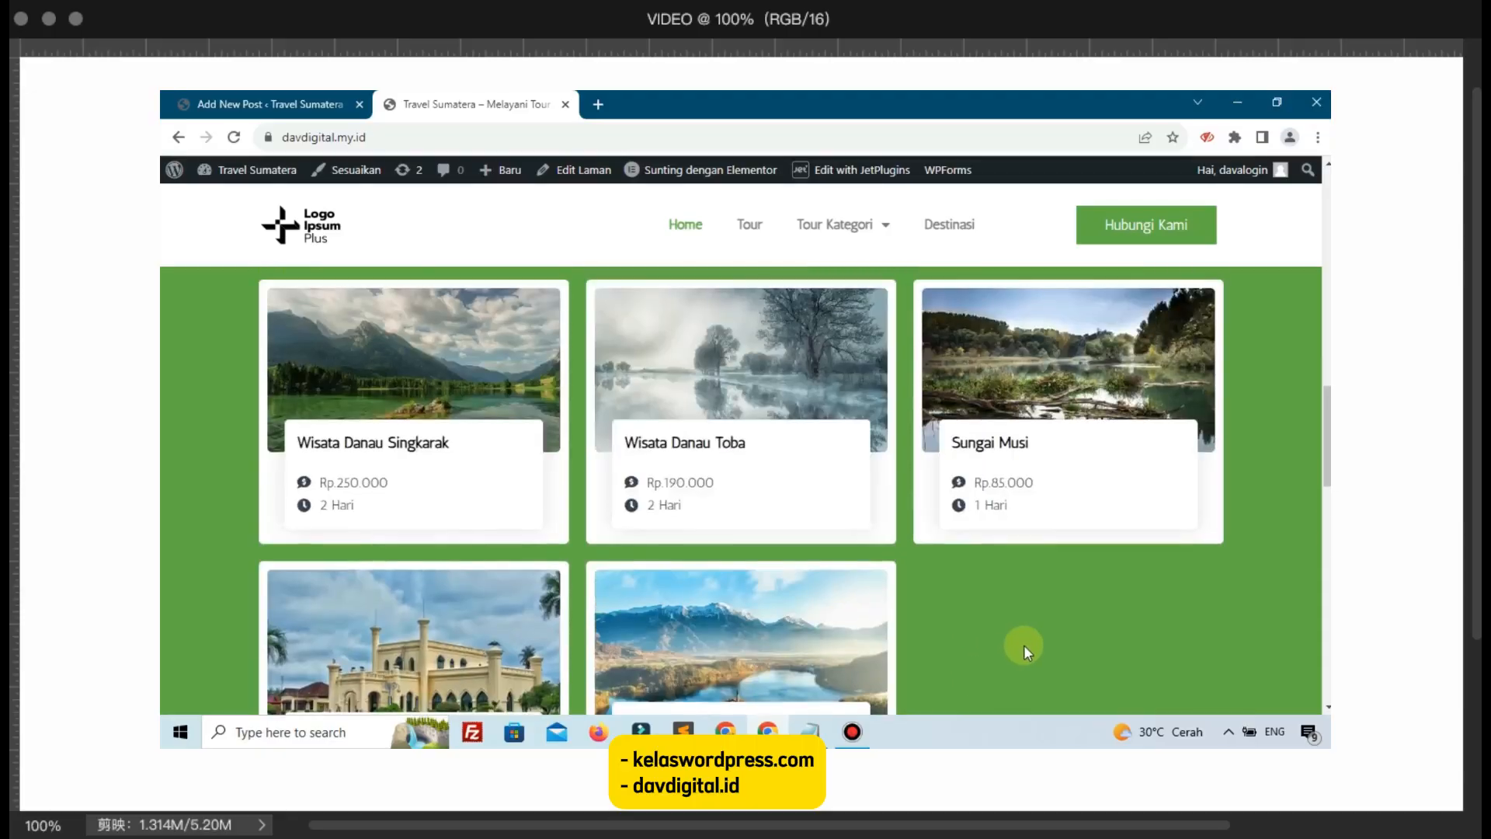
scroll(1024, 645, "down", 1)
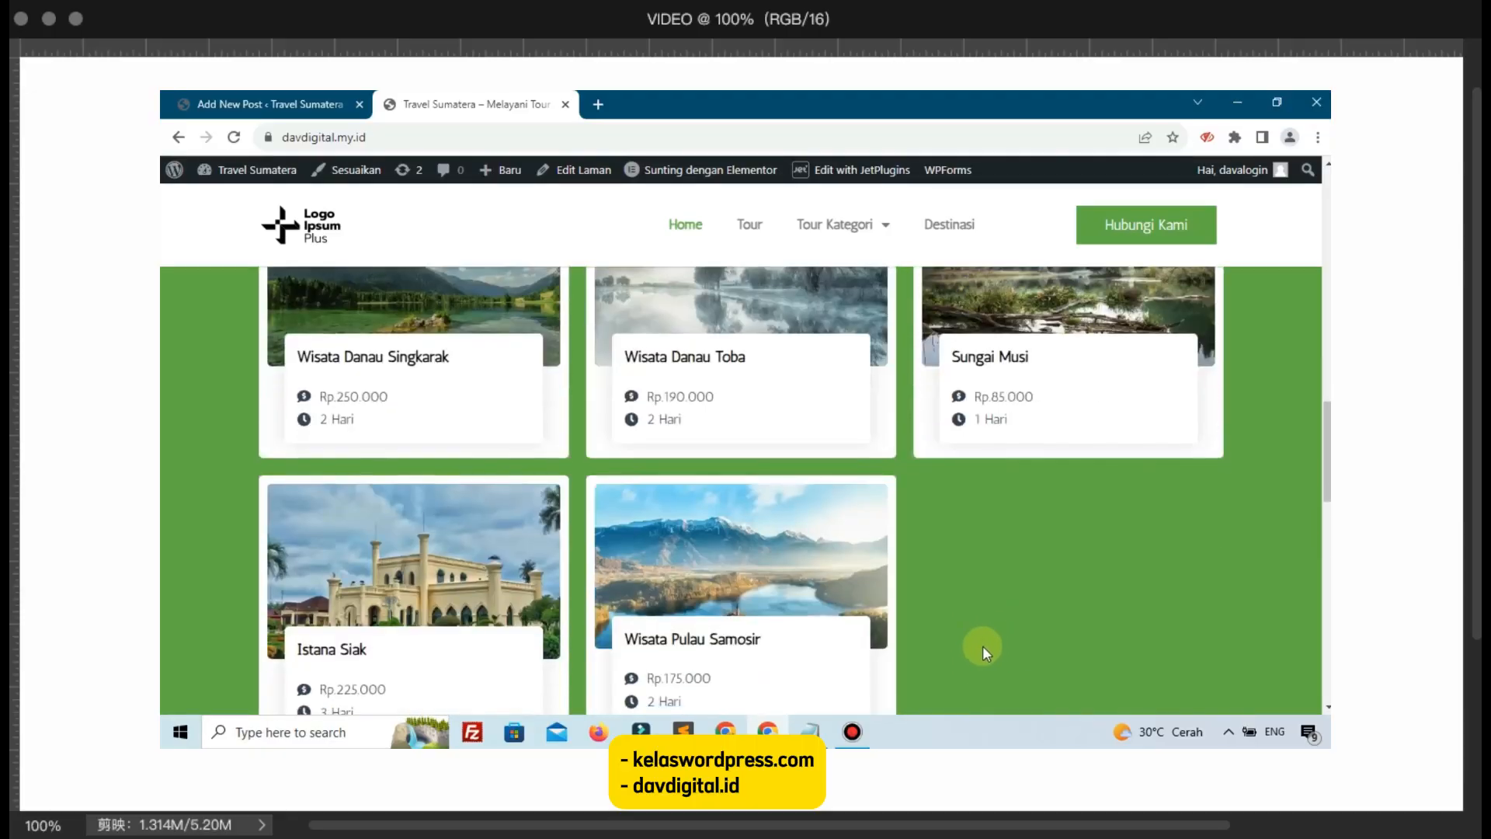
scroll(981, 645, "up", 1)
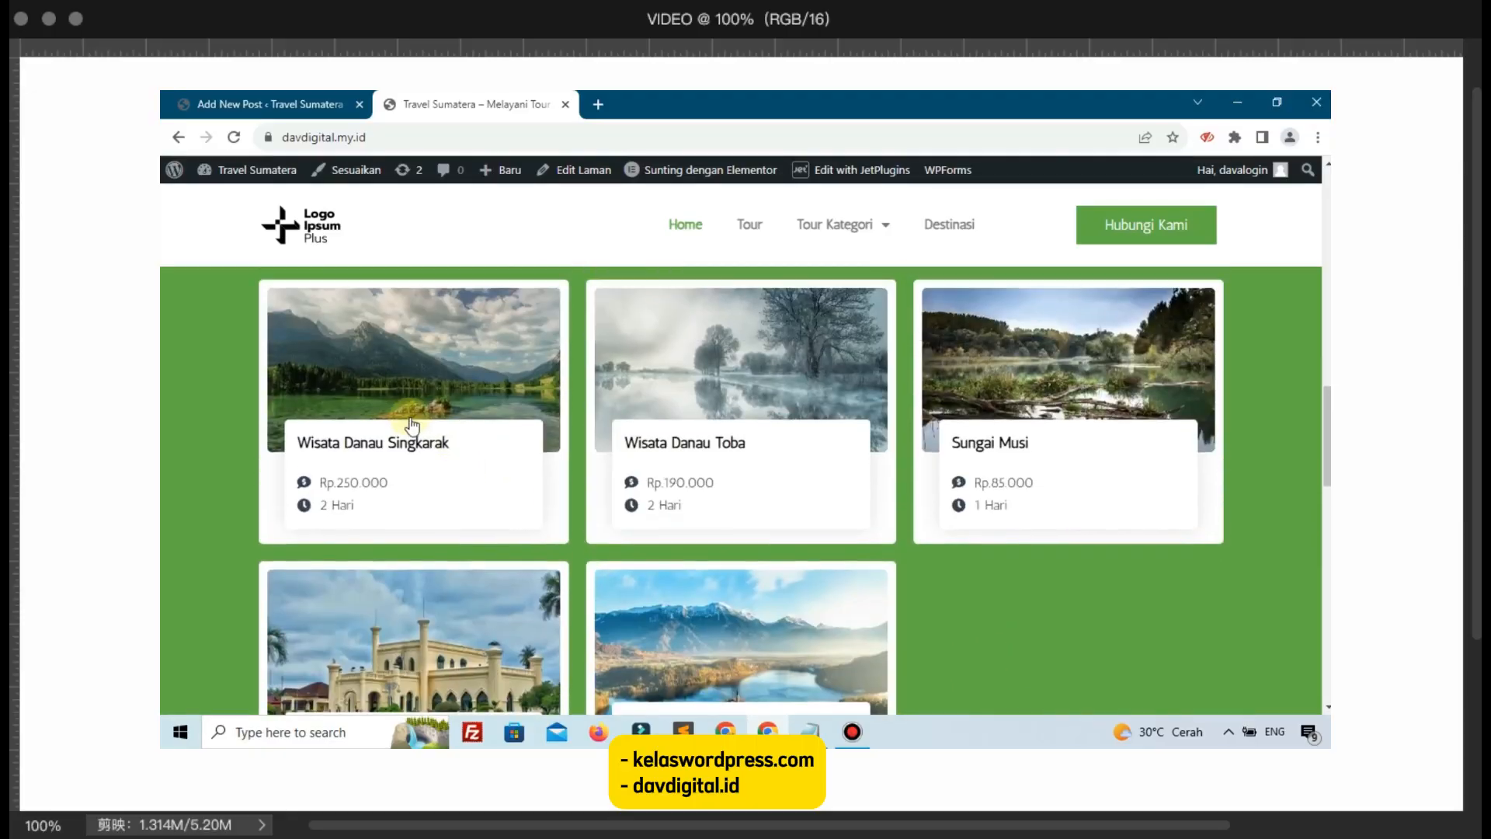
Step: Save the Wisata Danau Singkarak card image from the demo site as hintersee-3601004_1280 (1).jpg
right_click(430, 365)
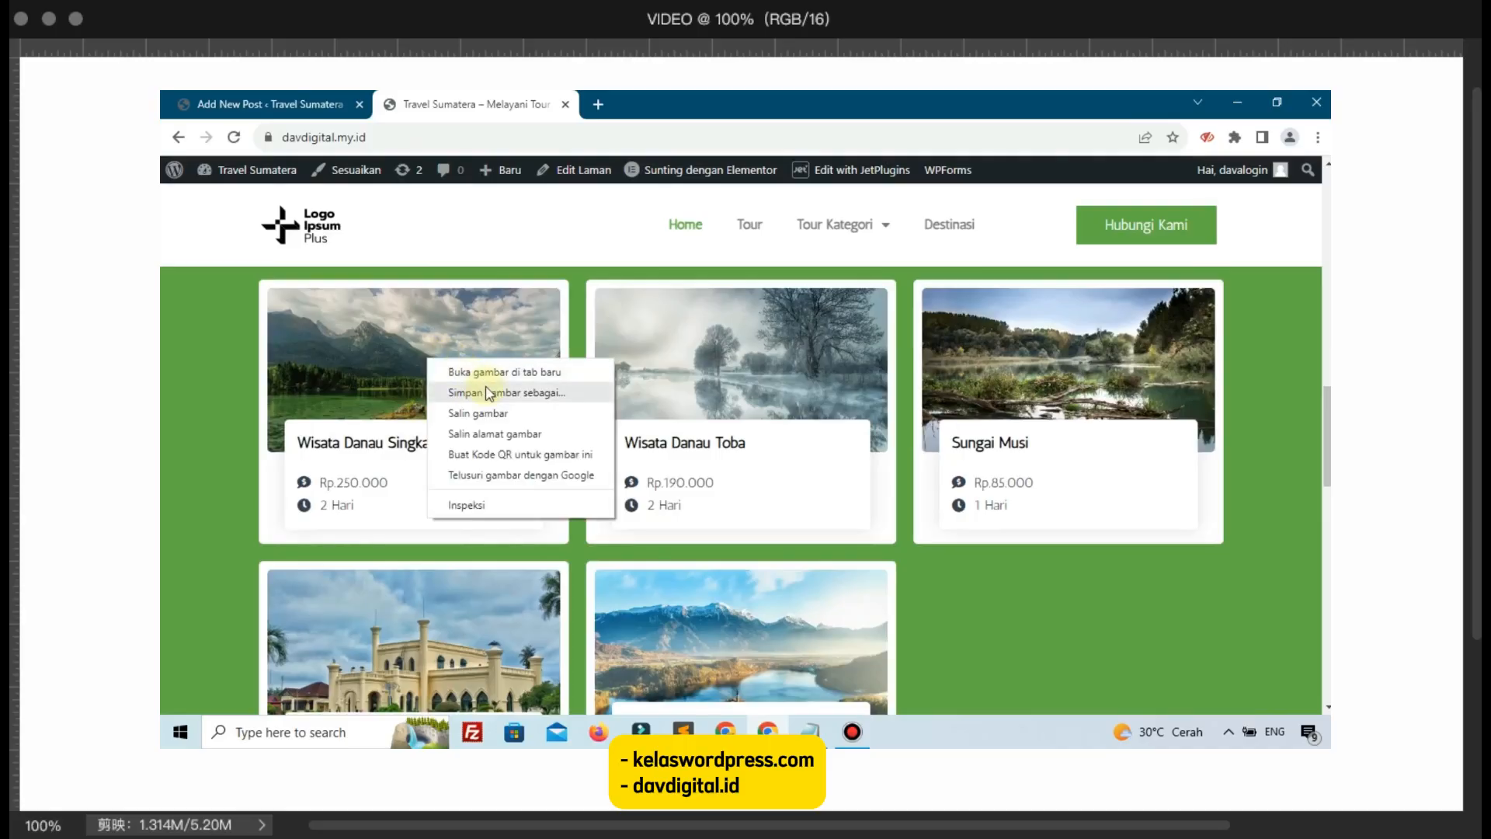
left_click(487, 385)
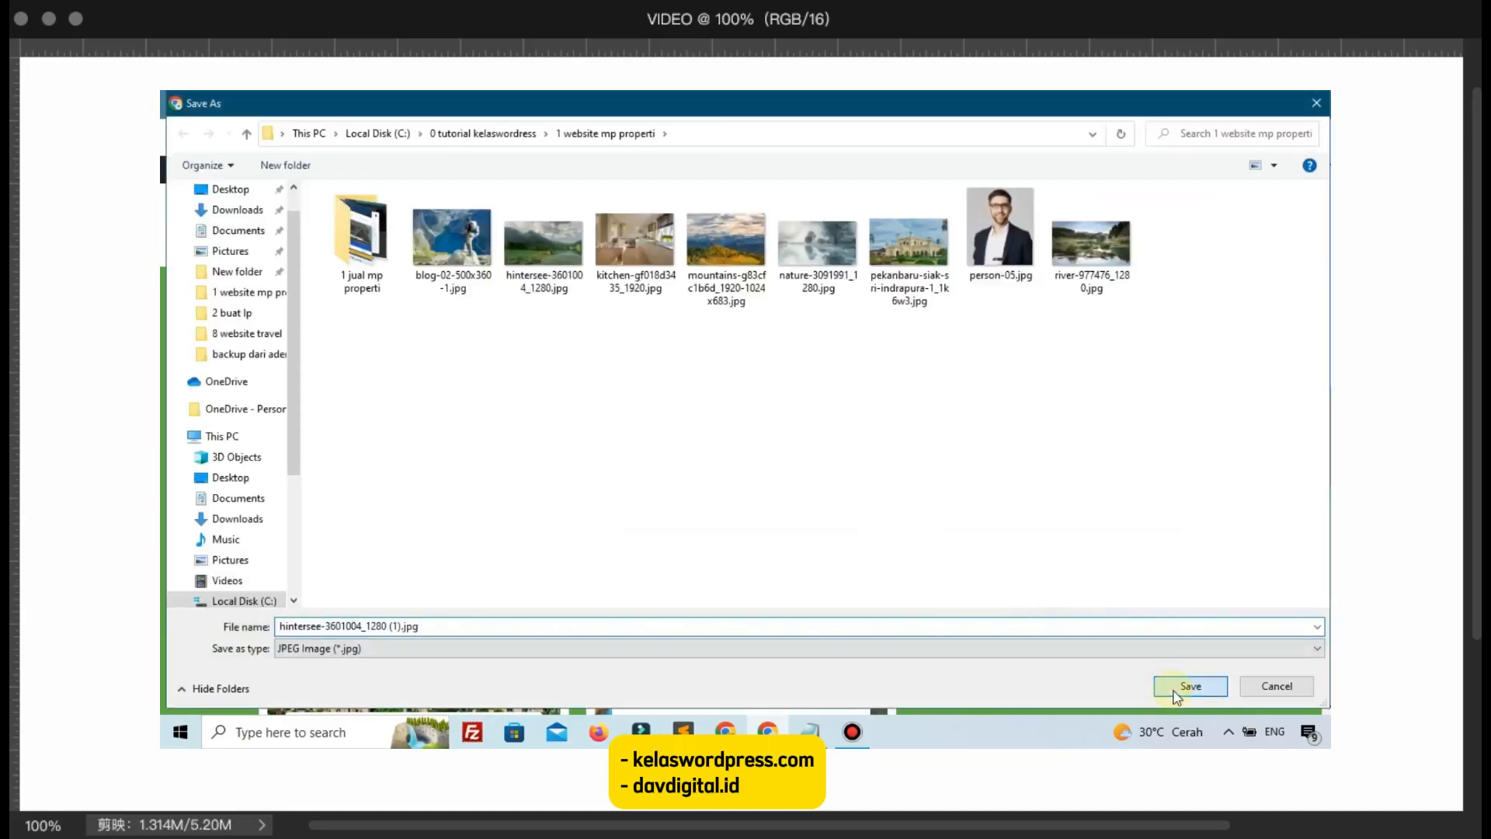
left_click(1185, 683)
Step: Copy the title Wisata Danau Singkarak from the demo card and use it as the new tour post's title
left_click_drag(295, 441, 458, 447)
key("ctrl+c")
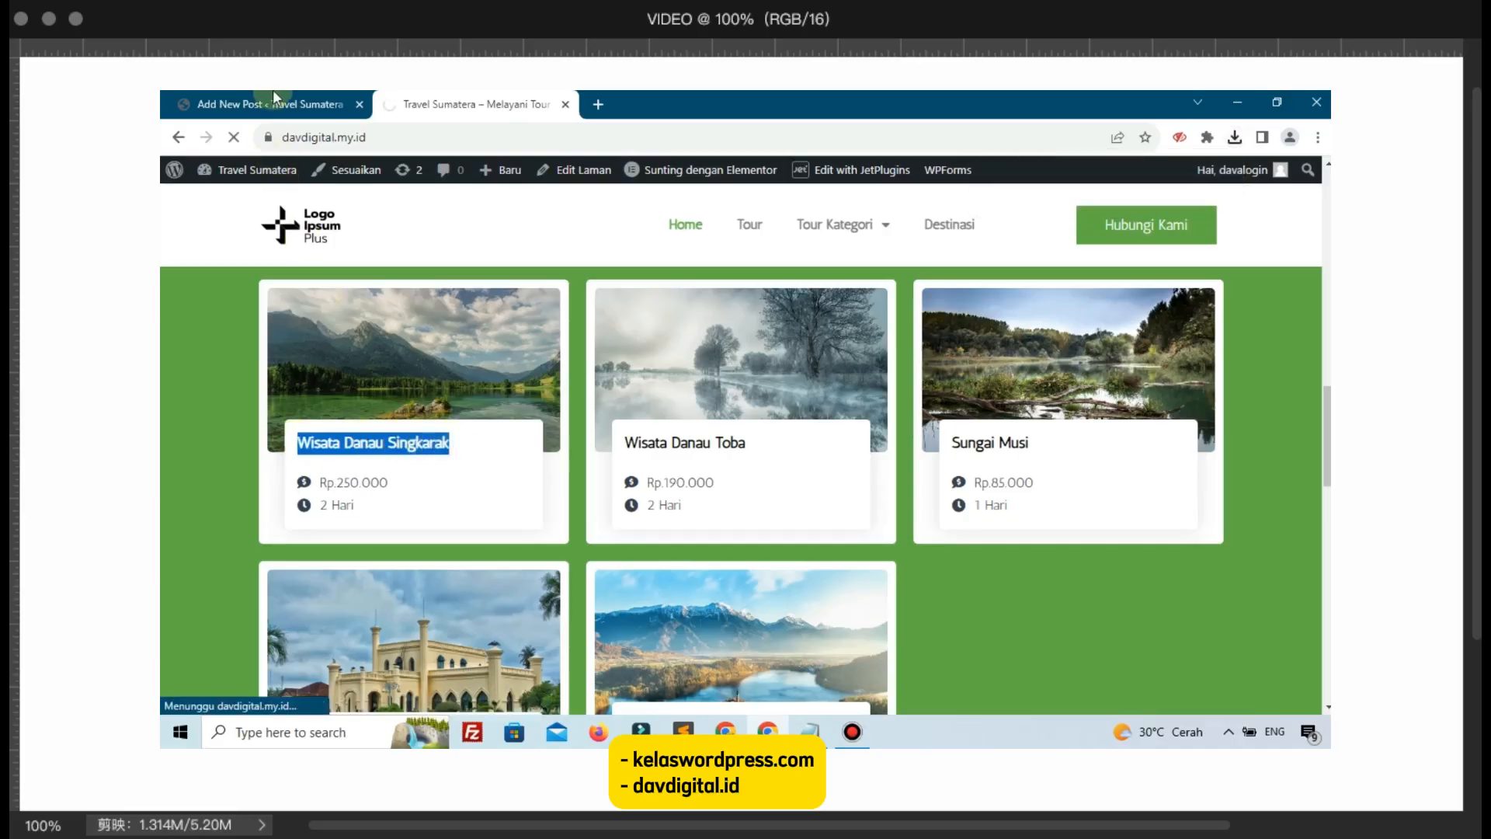
left_click(271, 103)
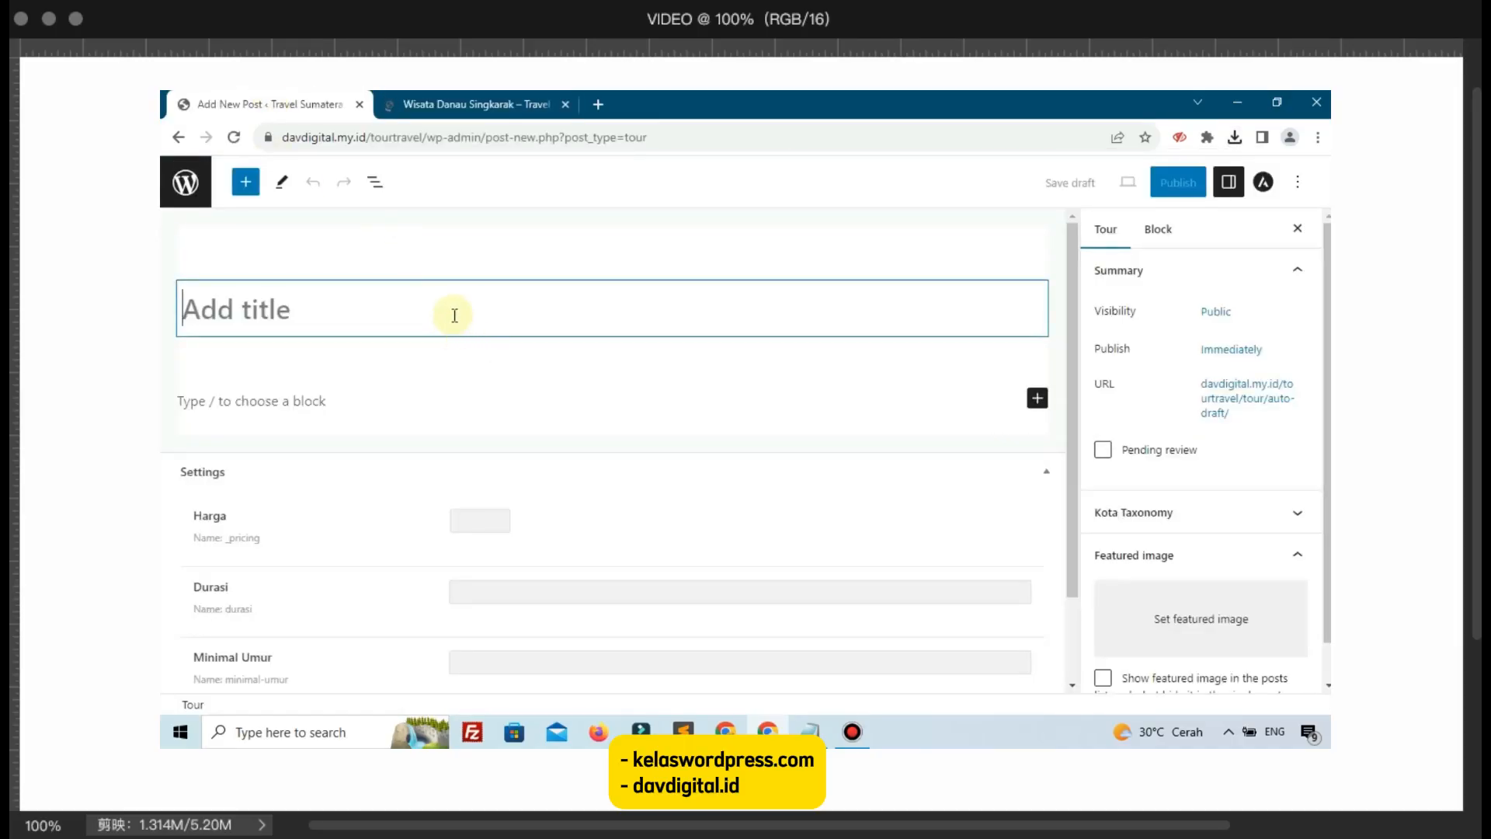
key("ctrl+v")
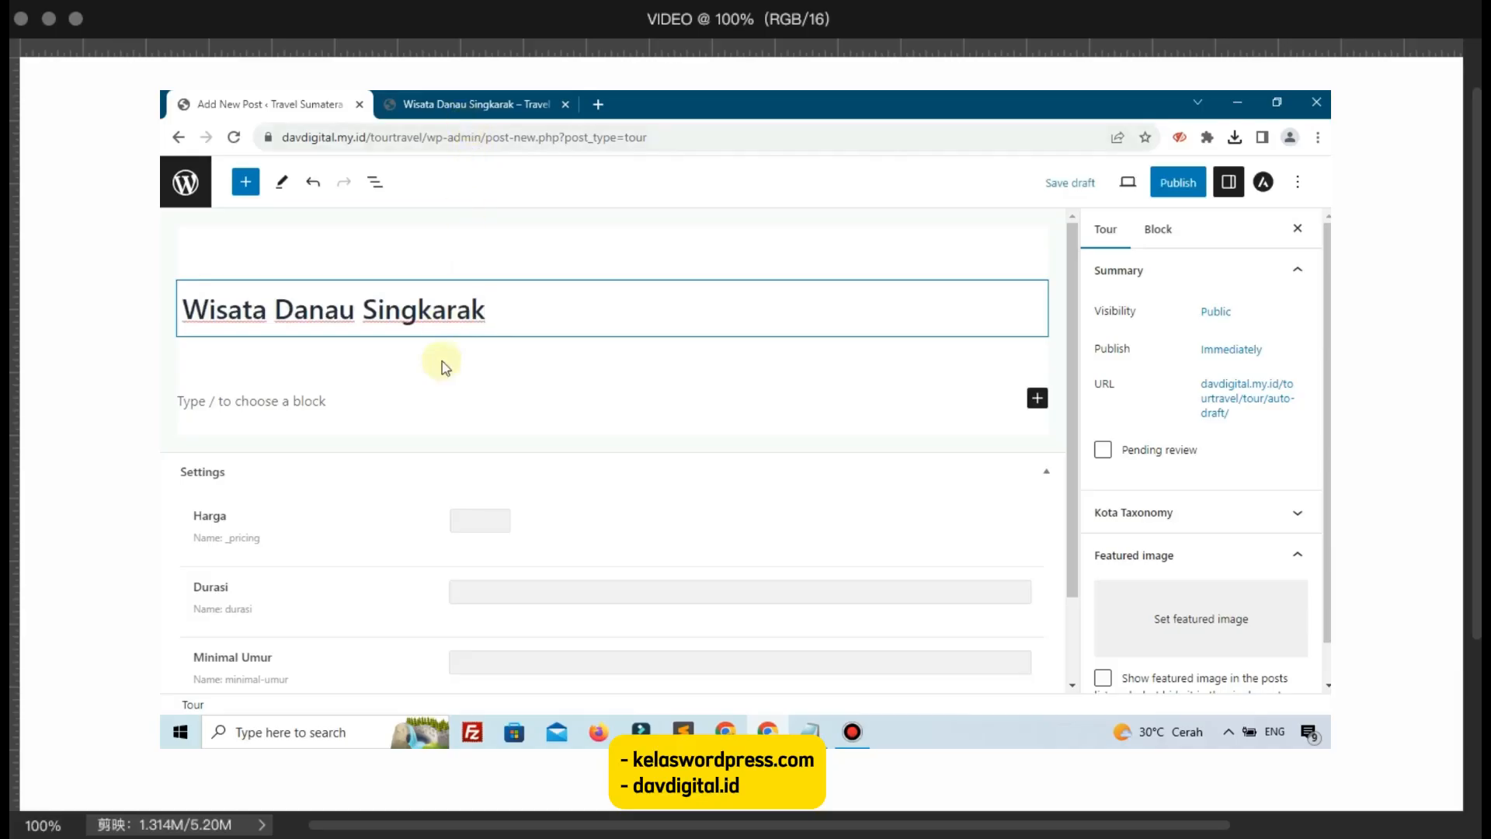
Step: Fill in the tour settings with Harga 45000, Durasi 1 and Minimal Umur 17
left_click(466, 525)
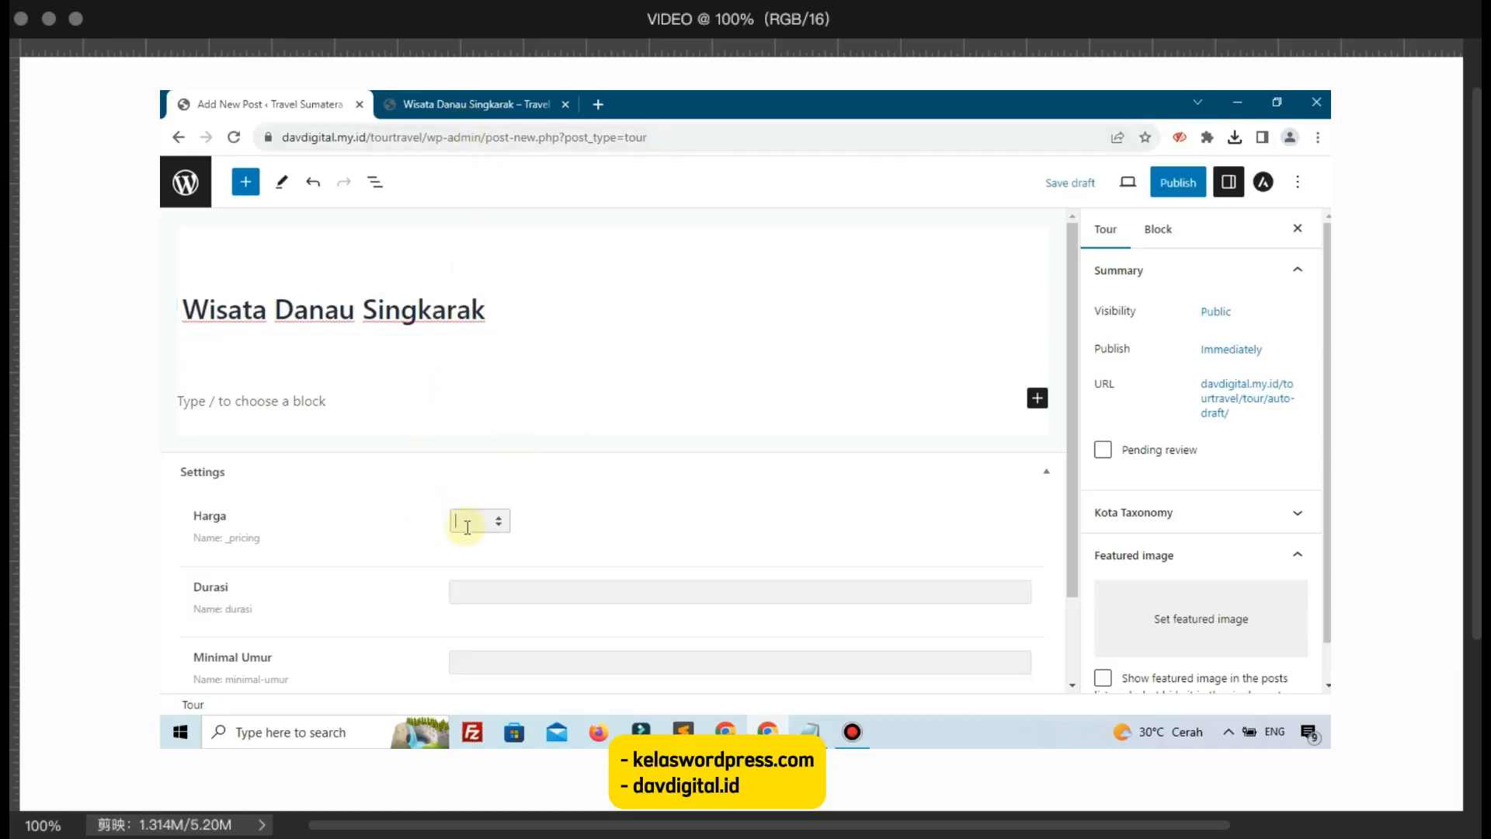
left_click(487, 592)
type("1")
scroll(487, 590, "down", 1)
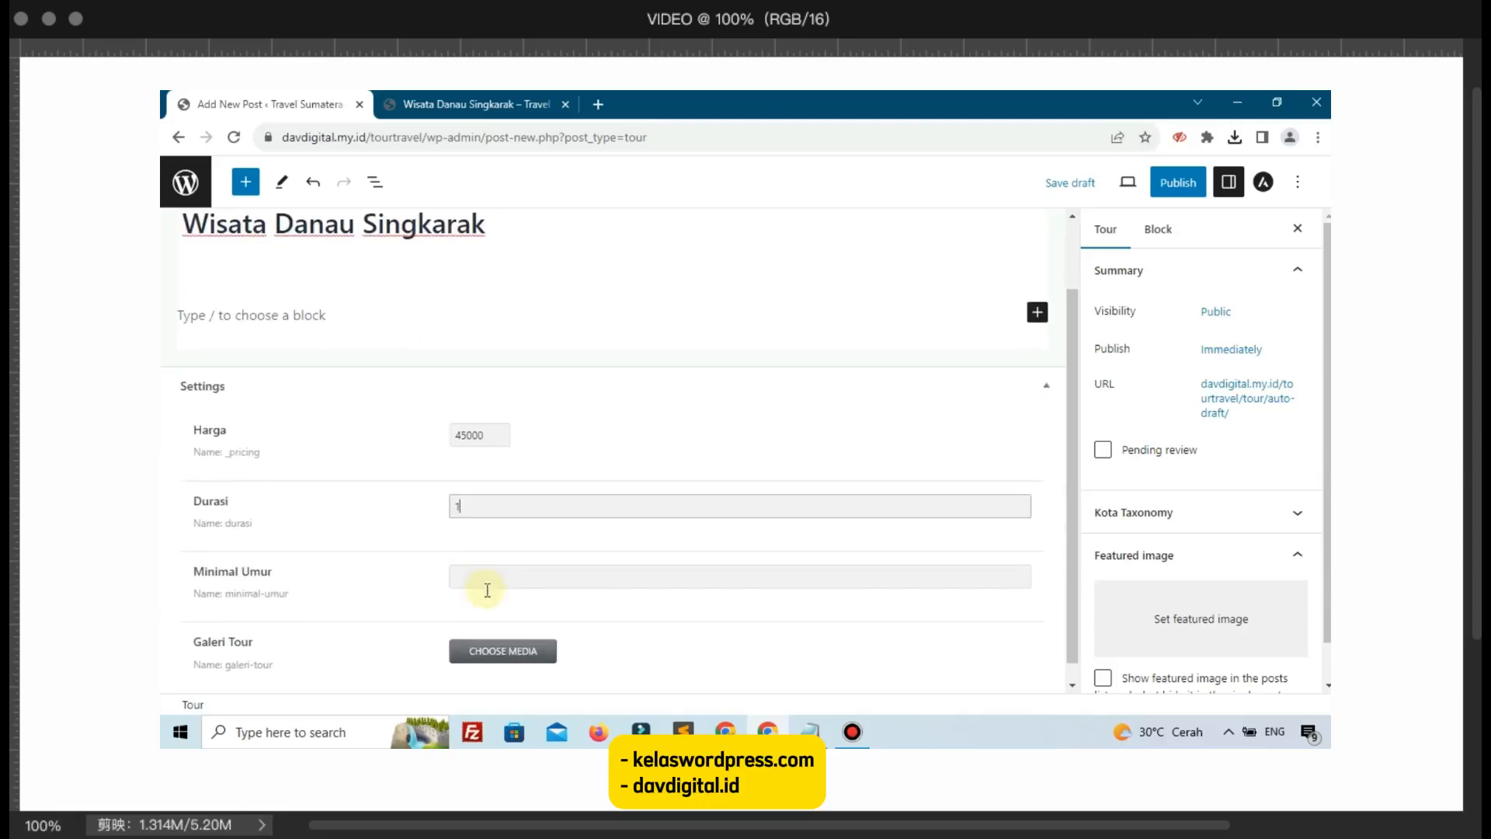
left_click(490, 585)
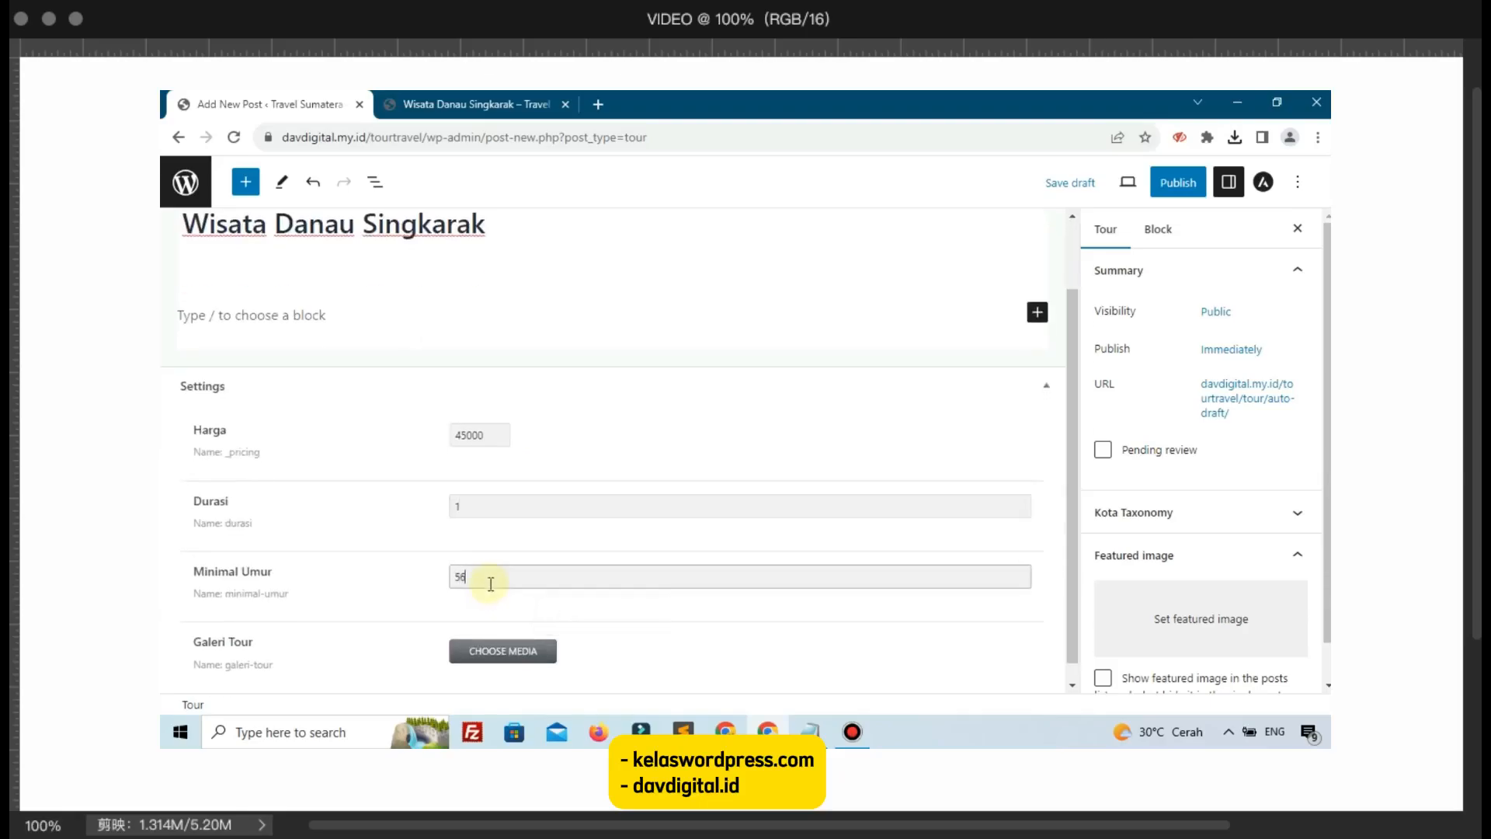
type("17")
Step: Upload the downloaded hintersee-3601004_1280 (1).jpg to the media library and set it as the tour's featured image
left_click(433, 103)
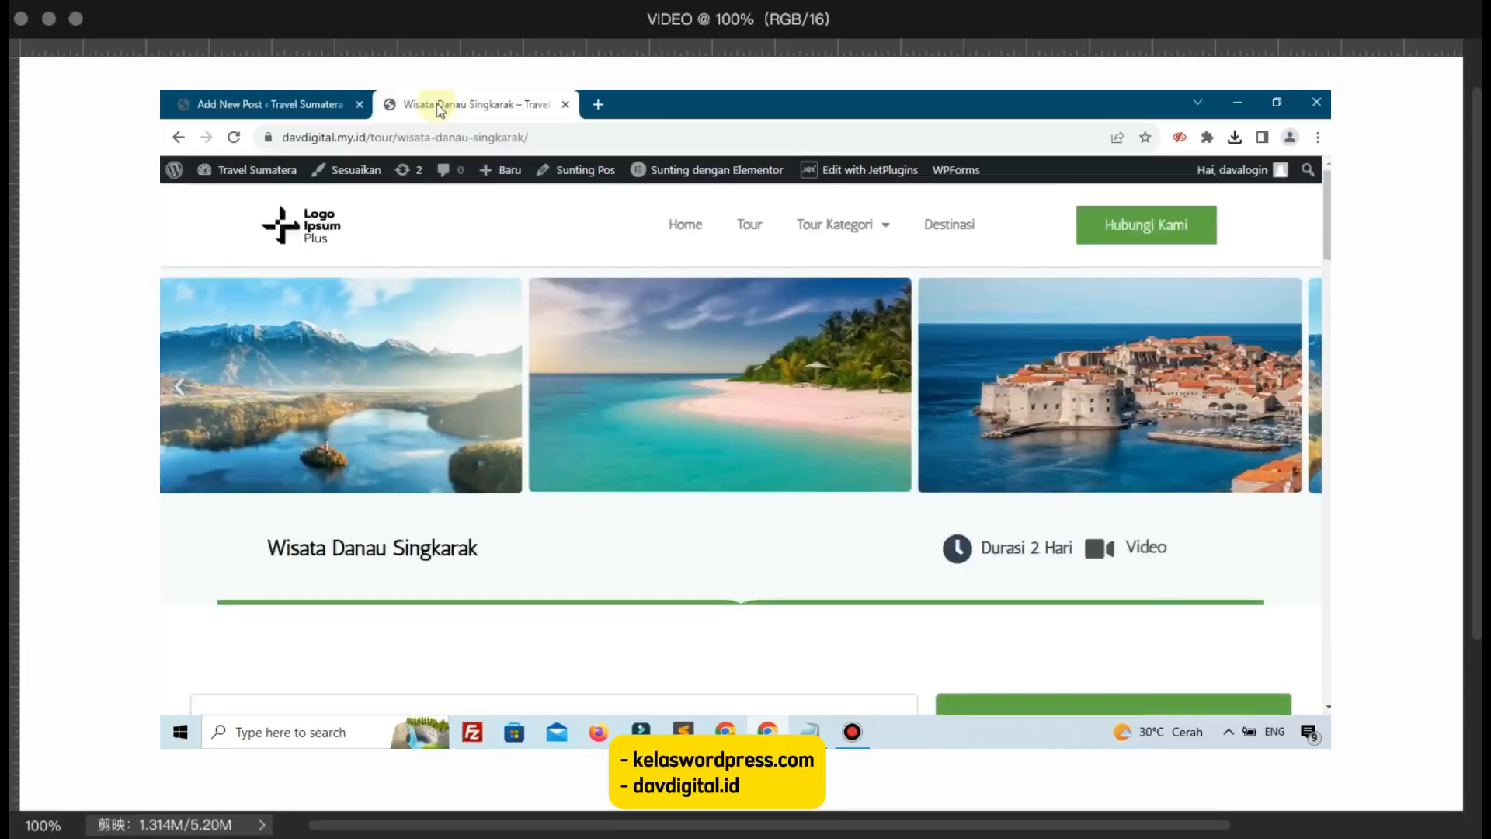
left_click(282, 97)
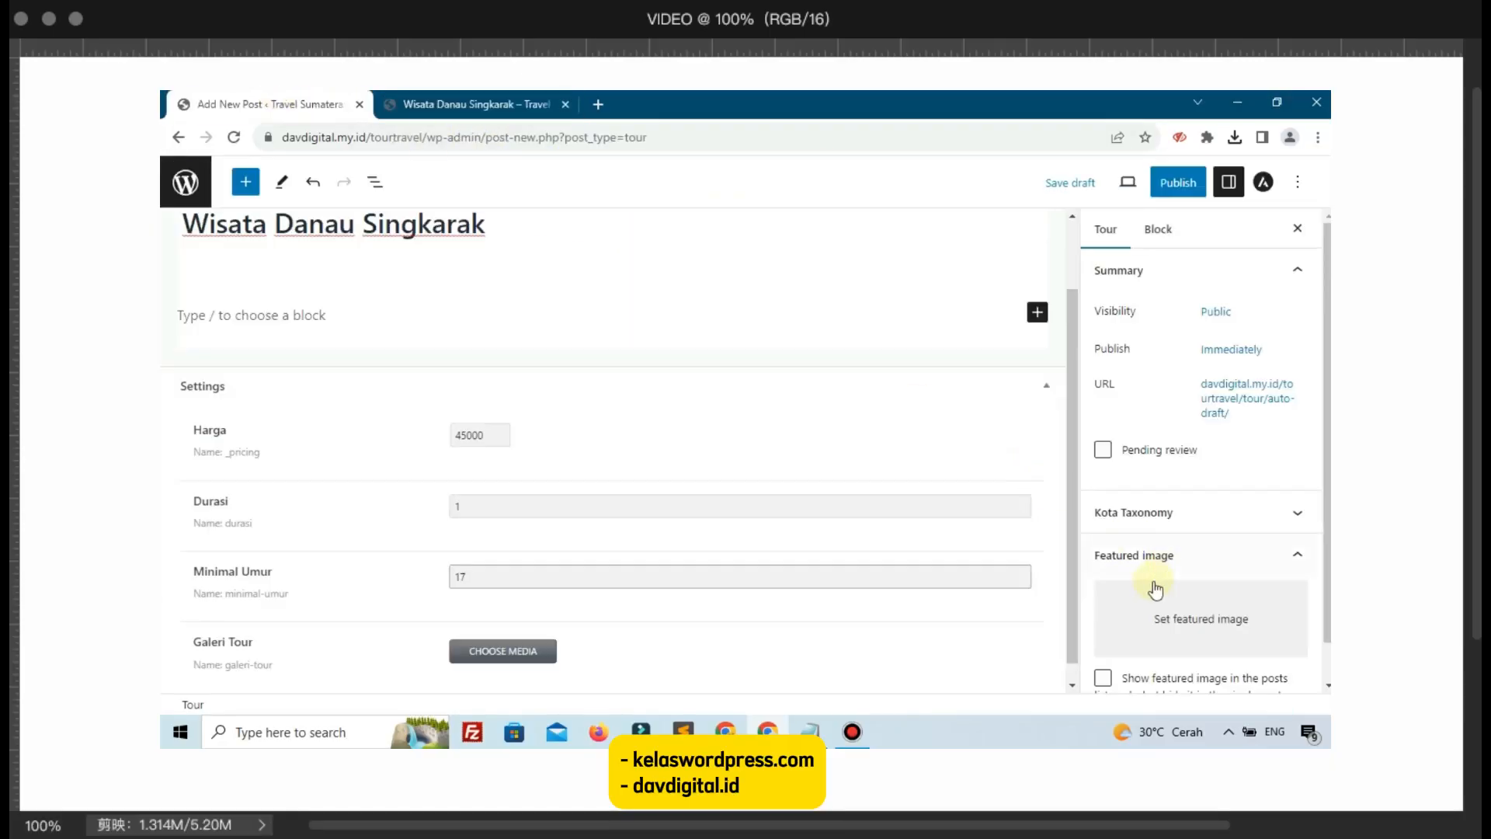
left_click(1155, 618)
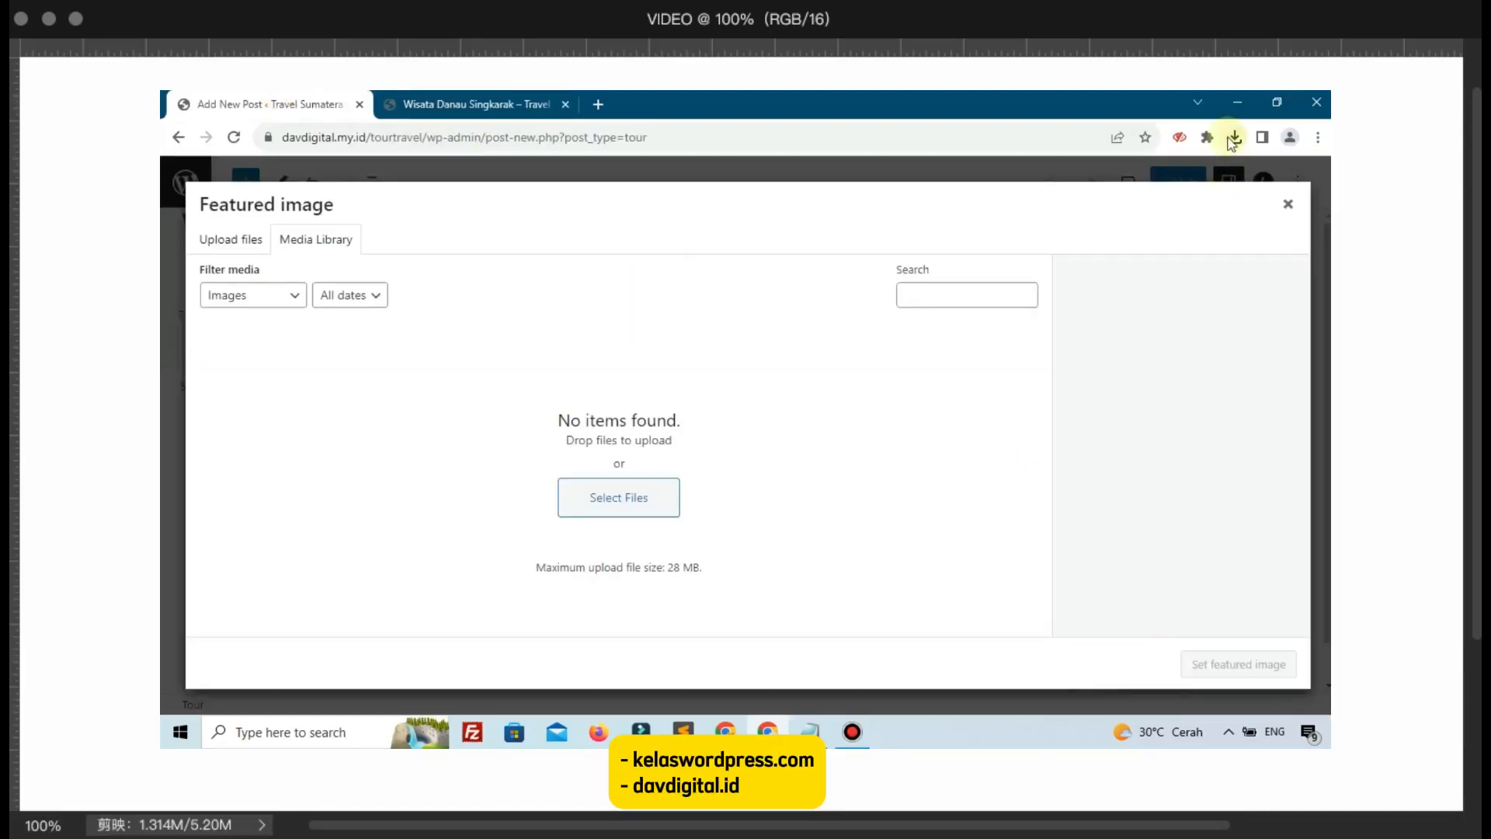
left_click(1235, 138)
left_click_drag(1016, 233, 429, 417)
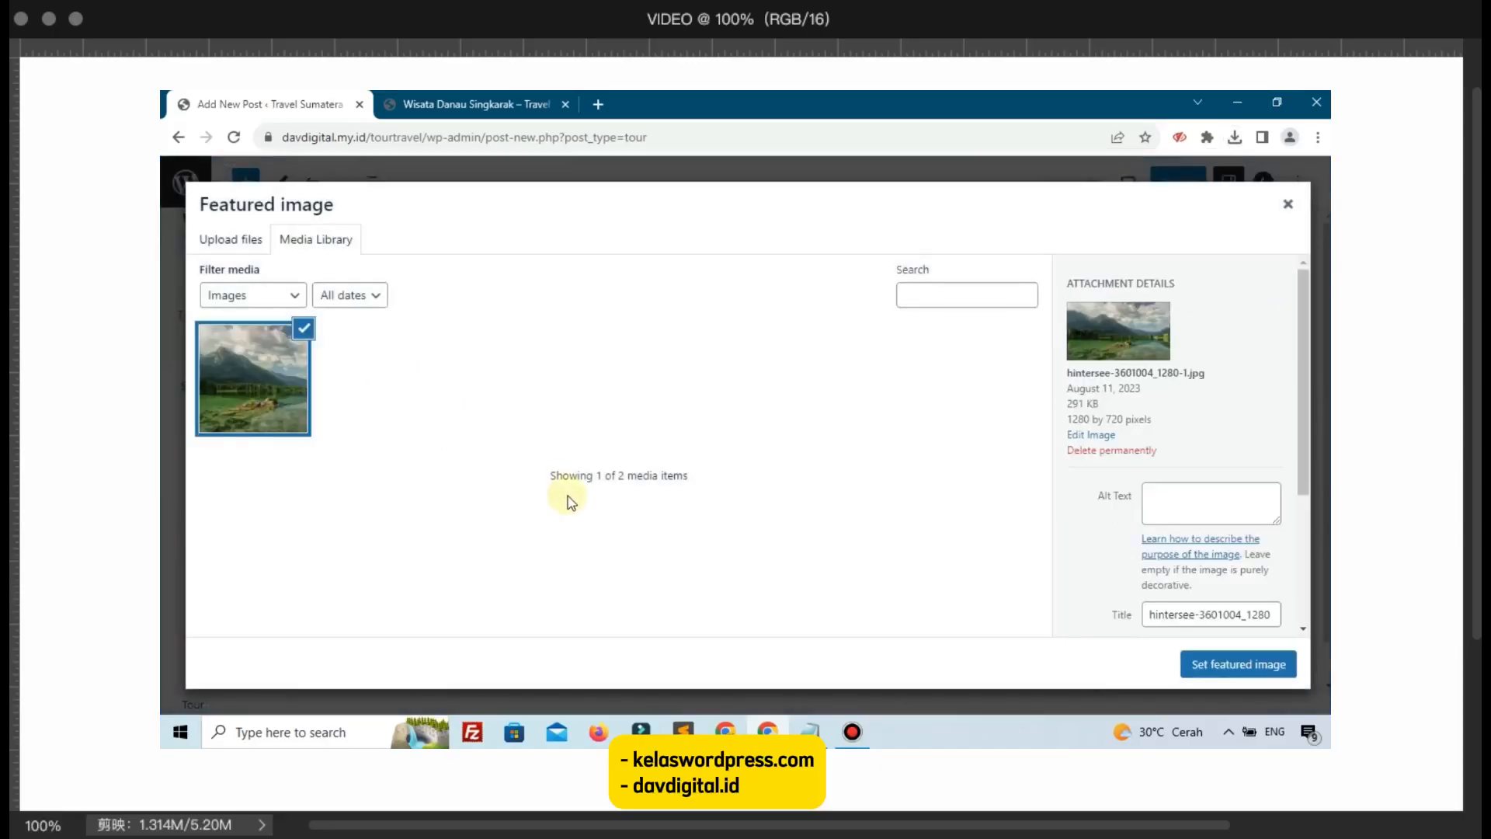
left_click(1223, 664)
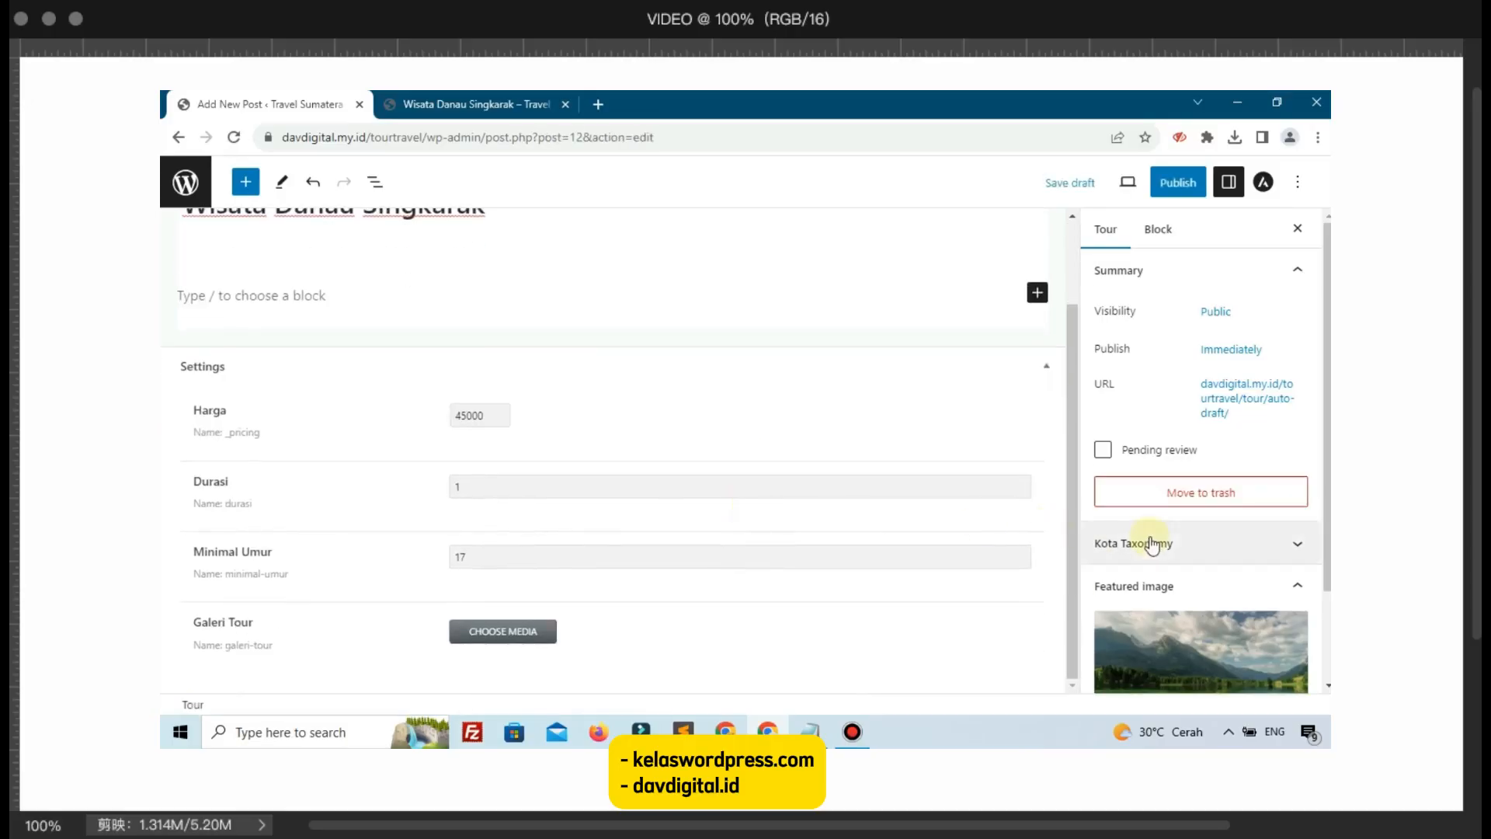
Step: Assign the existing Riau tag to the tour under Kota Taxonomy
left_click(1142, 543)
left_click(1149, 597)
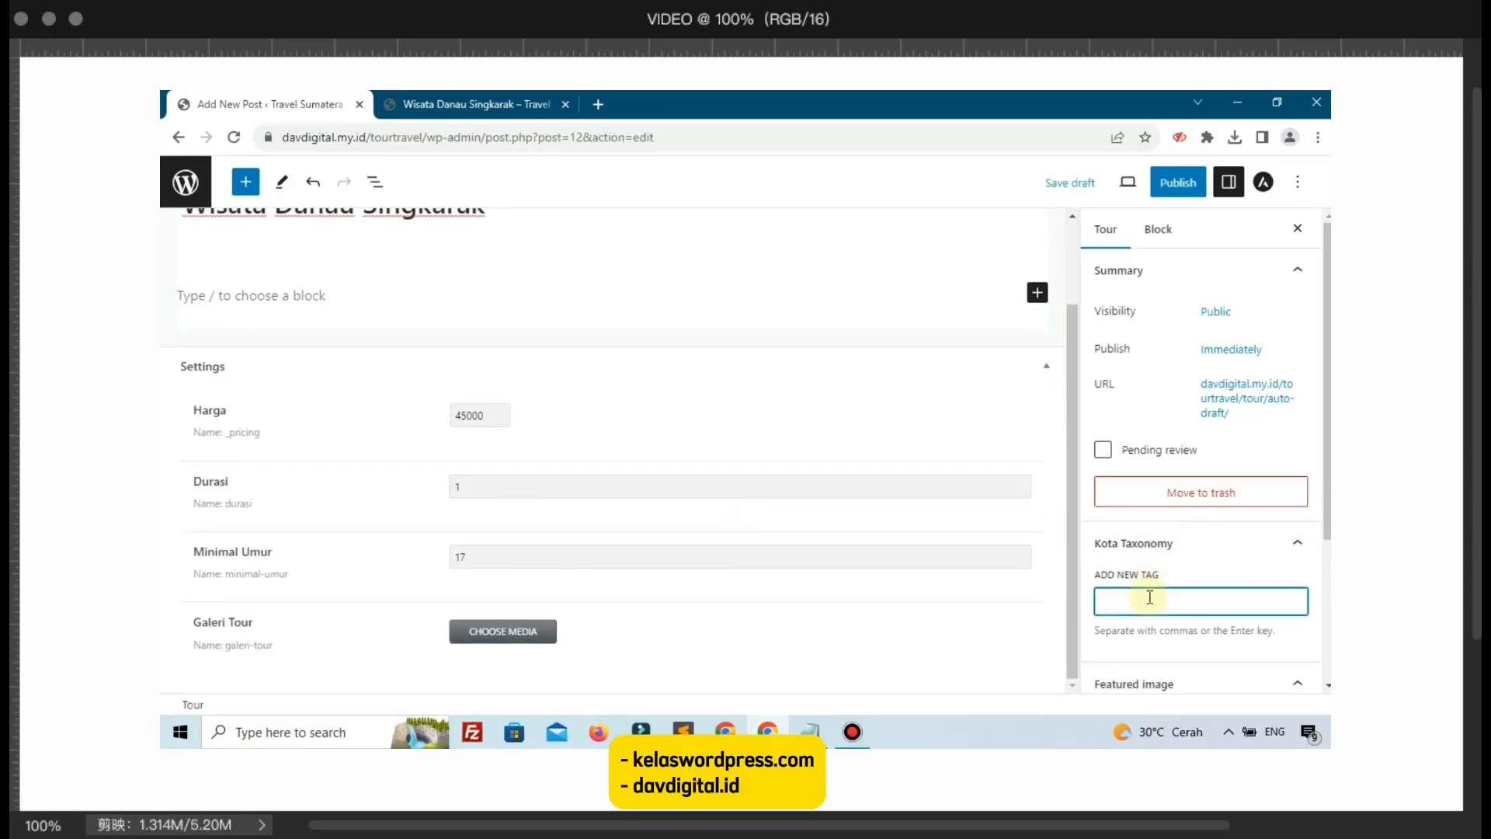
type("ri")
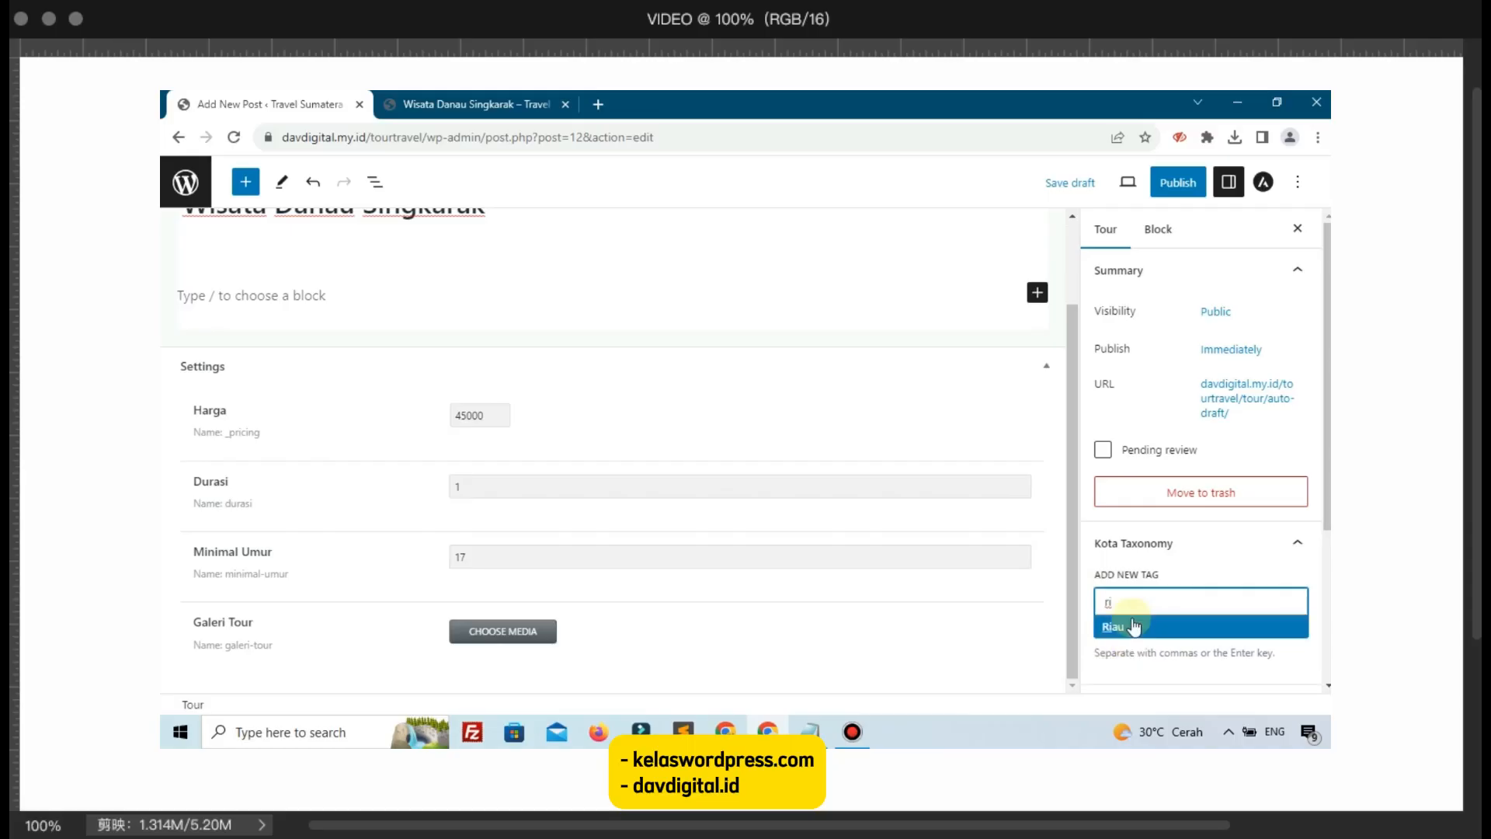
left_click(1132, 619)
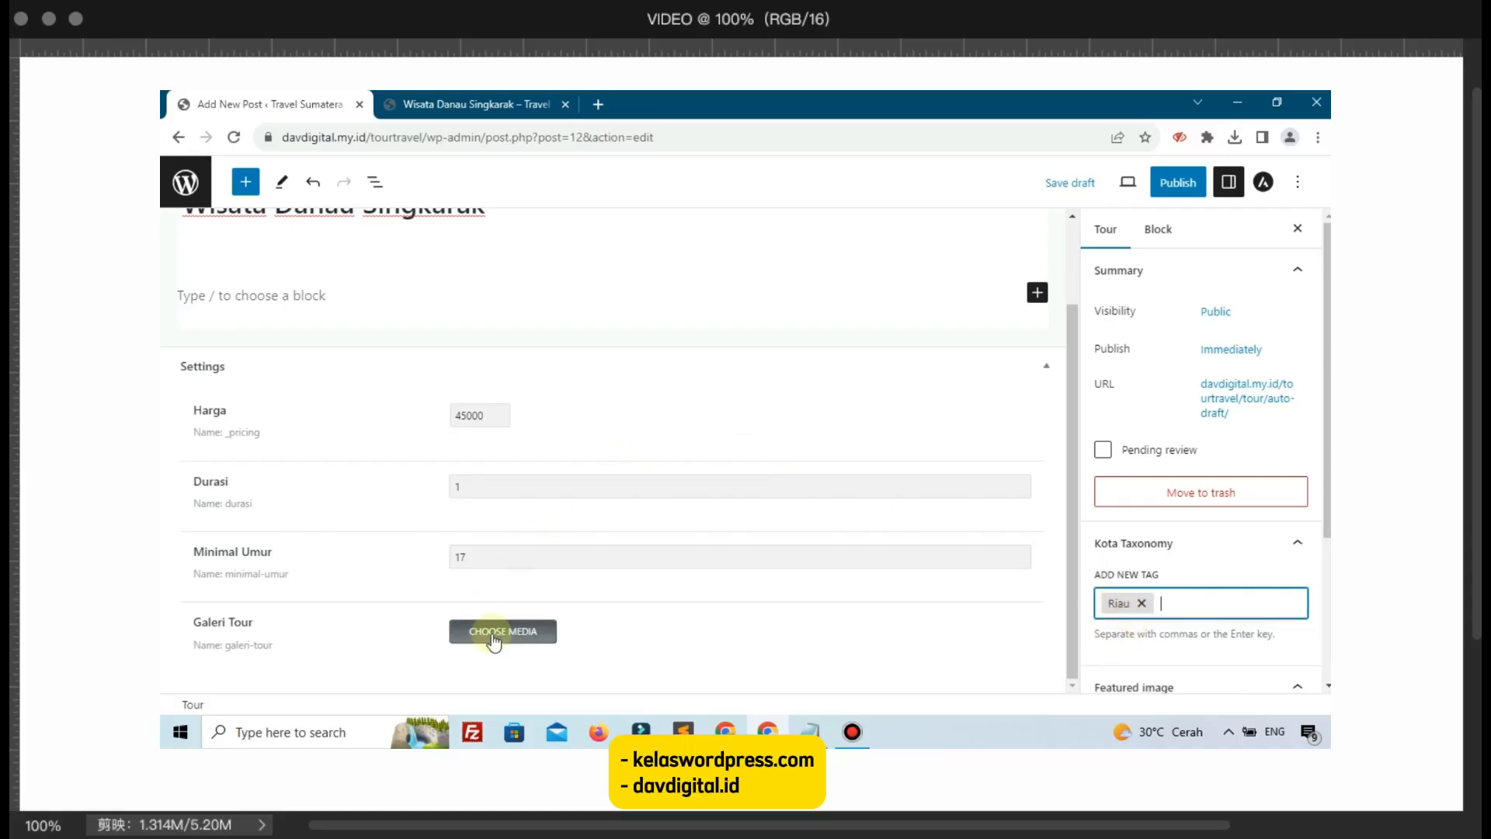
Step: Save the demo tour page's three slider images: beach-1761410_1280-1.jpg, dubrovnik-512798_1280.jpg and mountains-1899264_1280.jpg
left_click(540, 111)
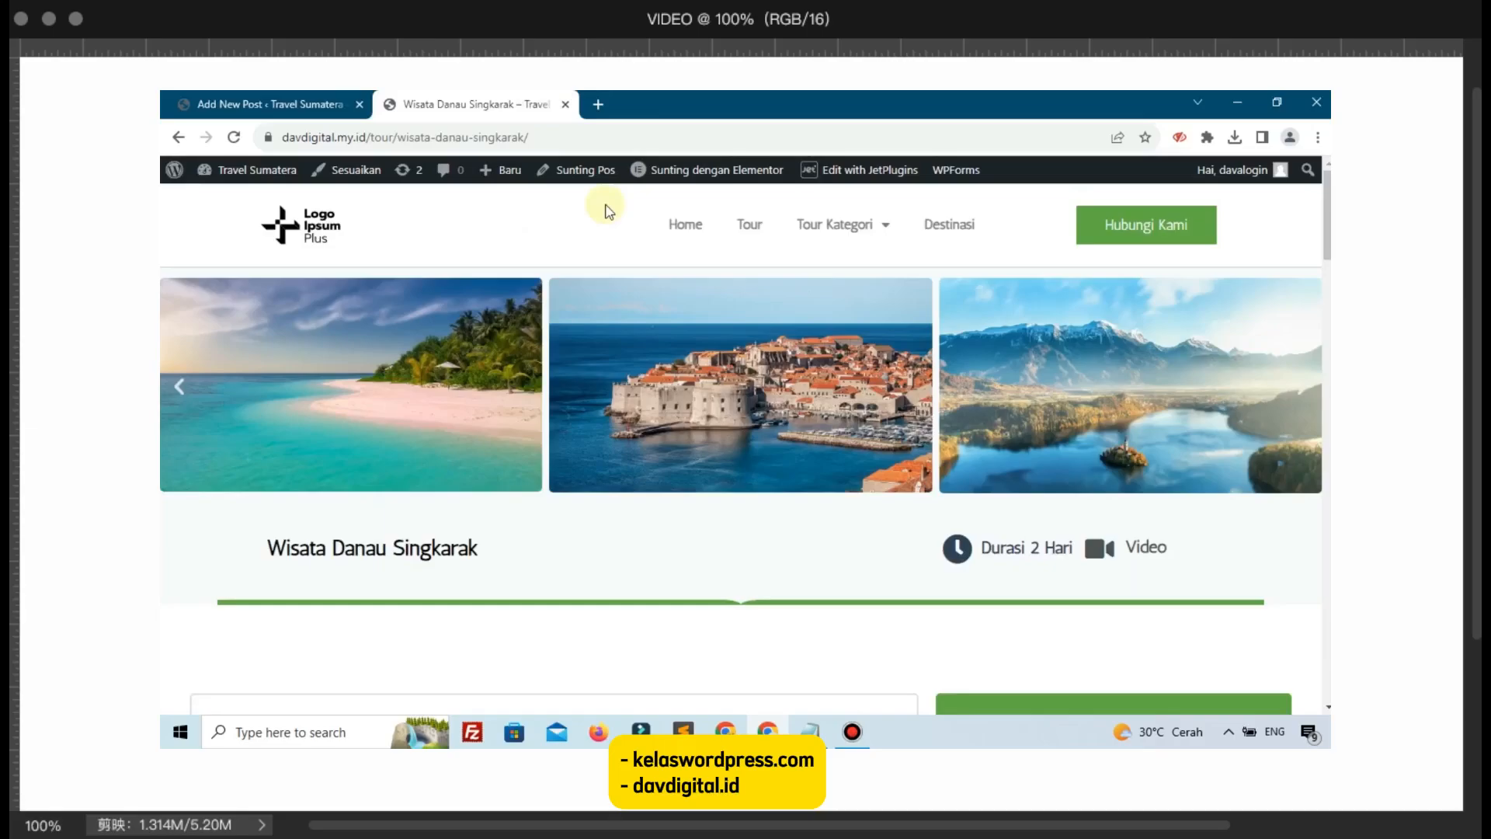
right_click(359, 362)
left_click(405, 396)
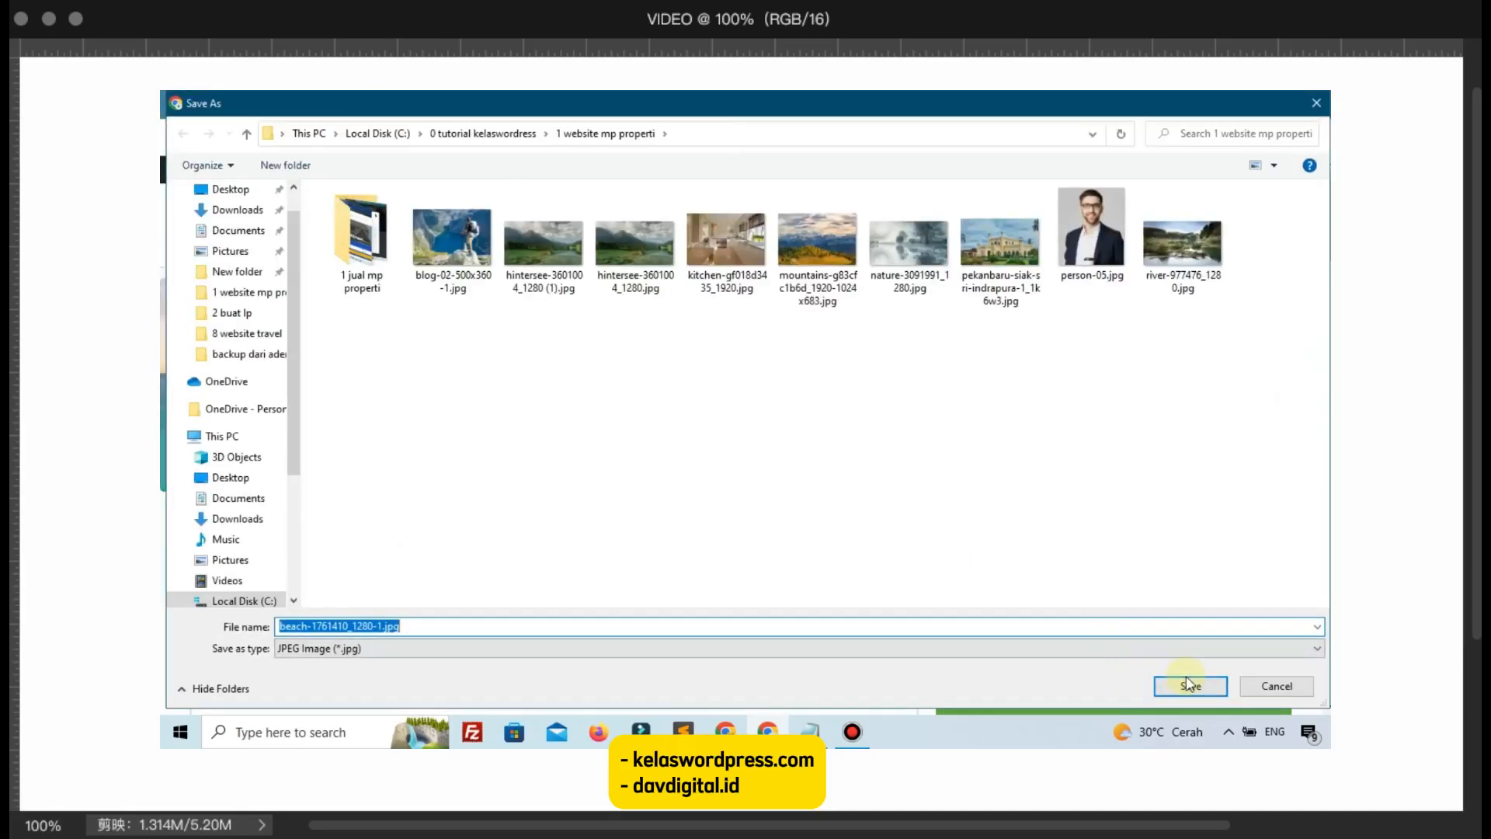
left_click(1189, 684)
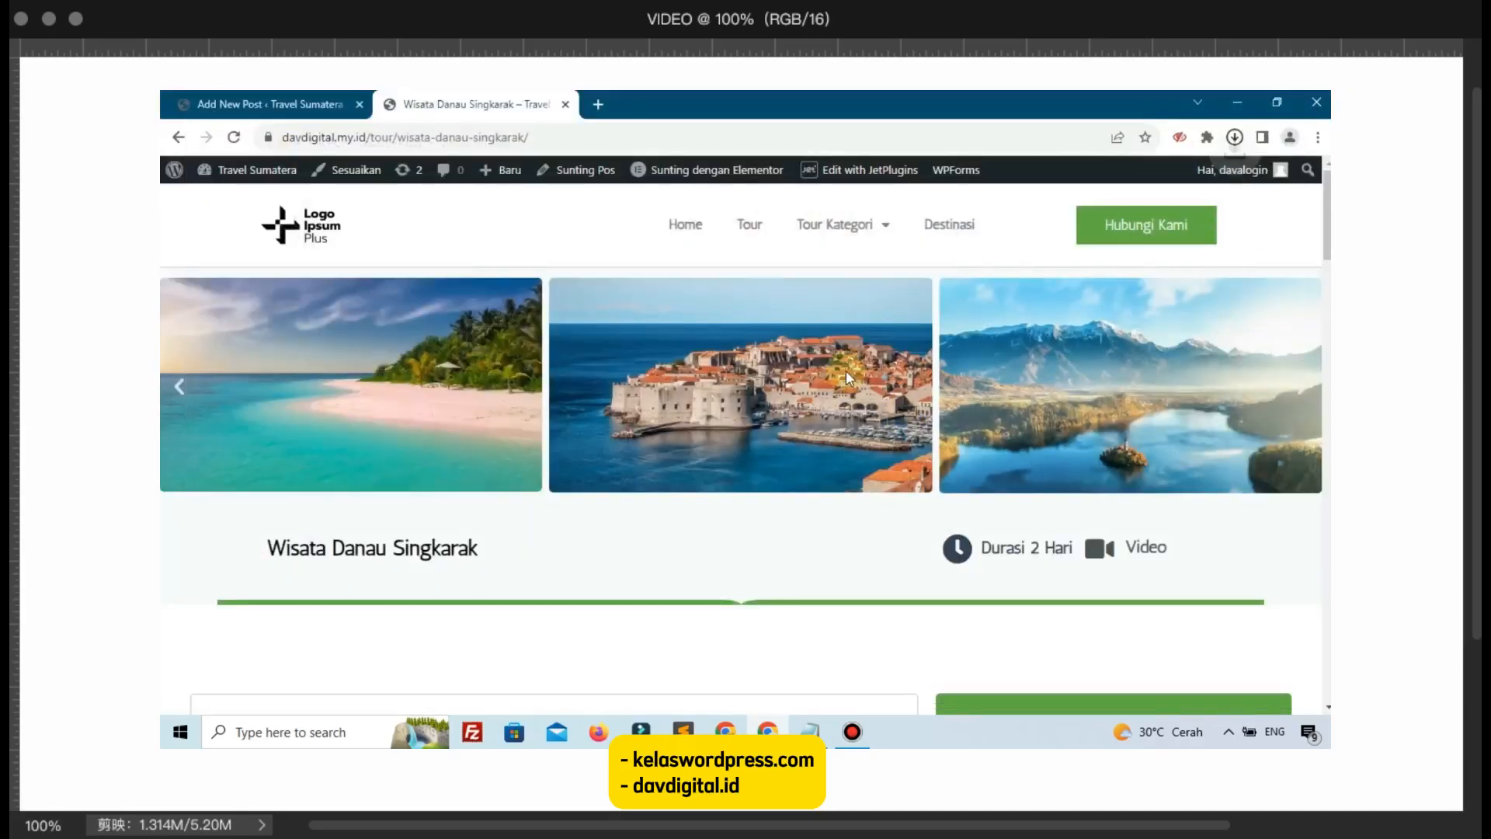
right_click(801, 344)
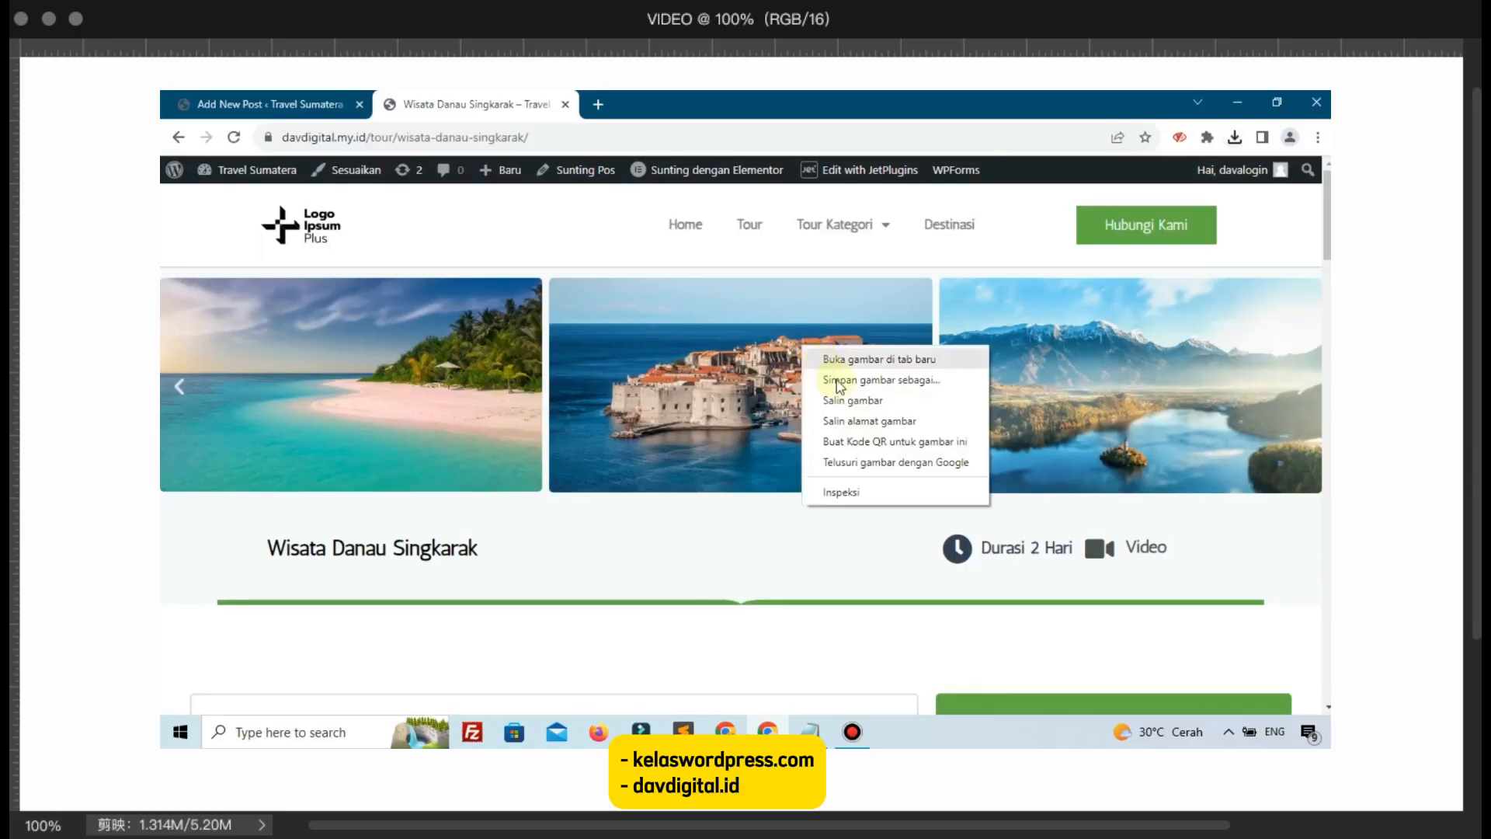
left_click(845, 386)
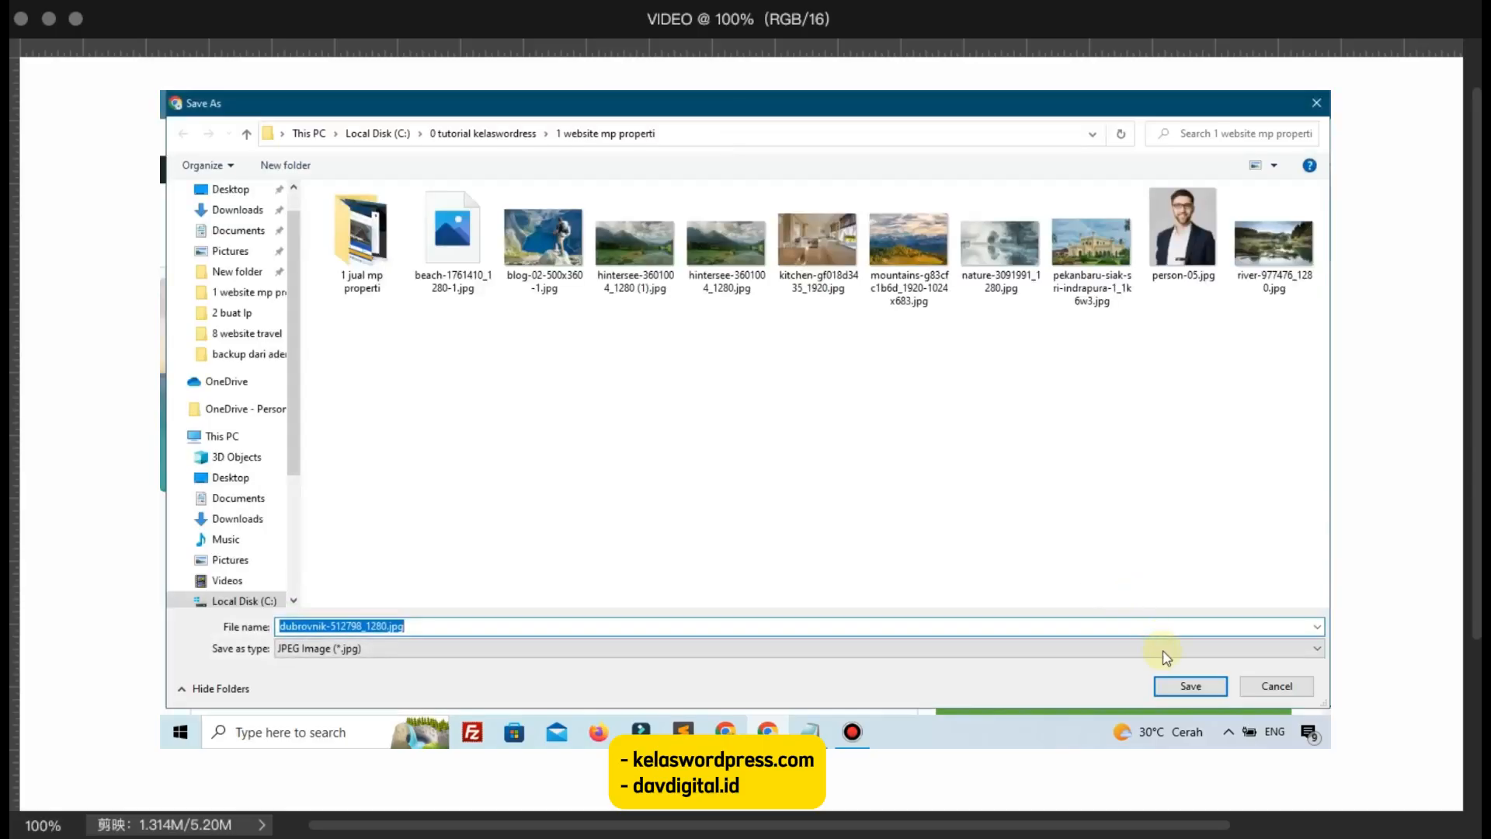
left_click(1187, 683)
right_click(1122, 409)
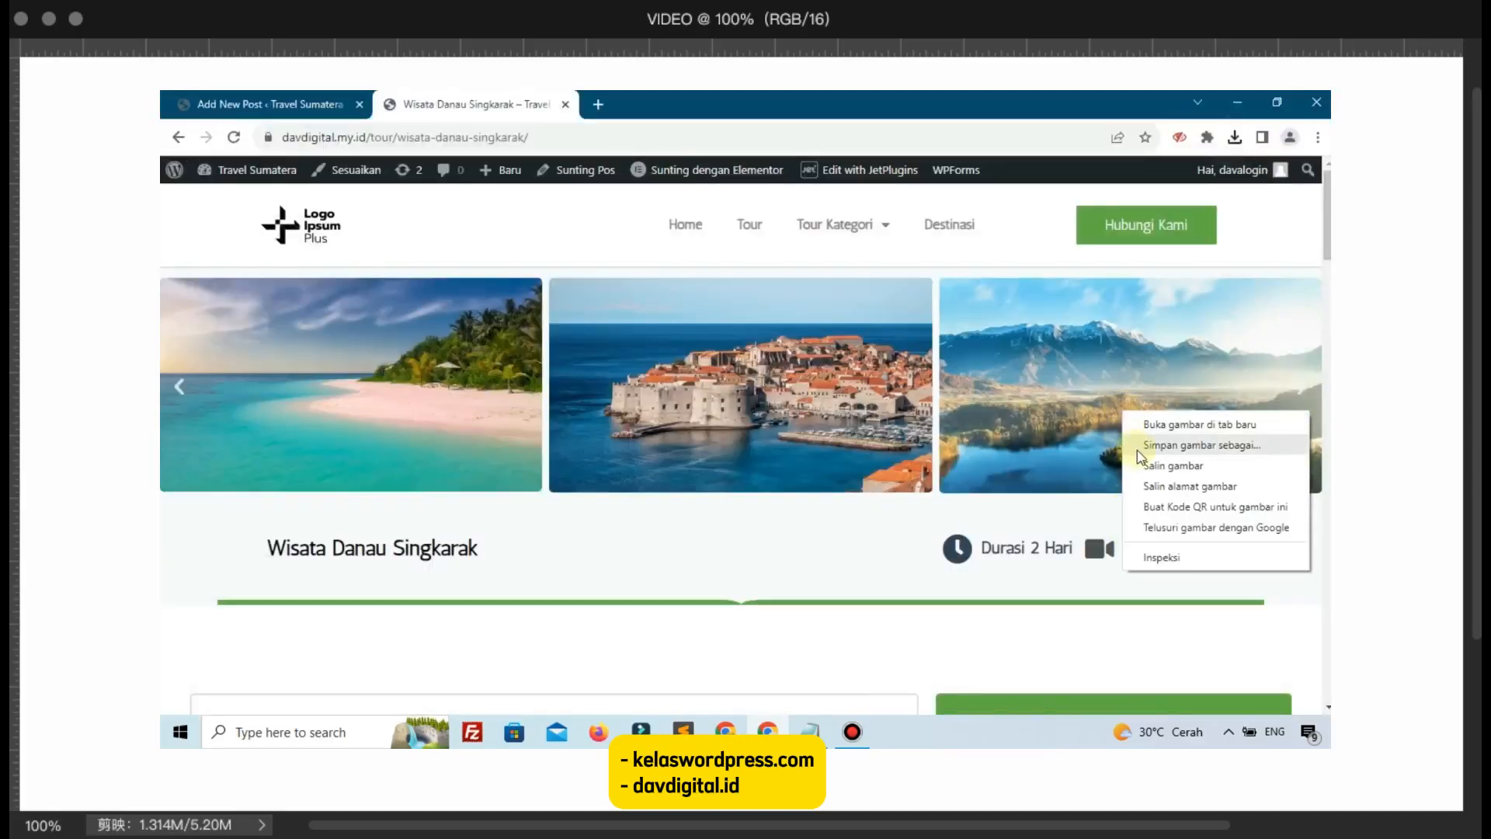
left_click(1136, 444)
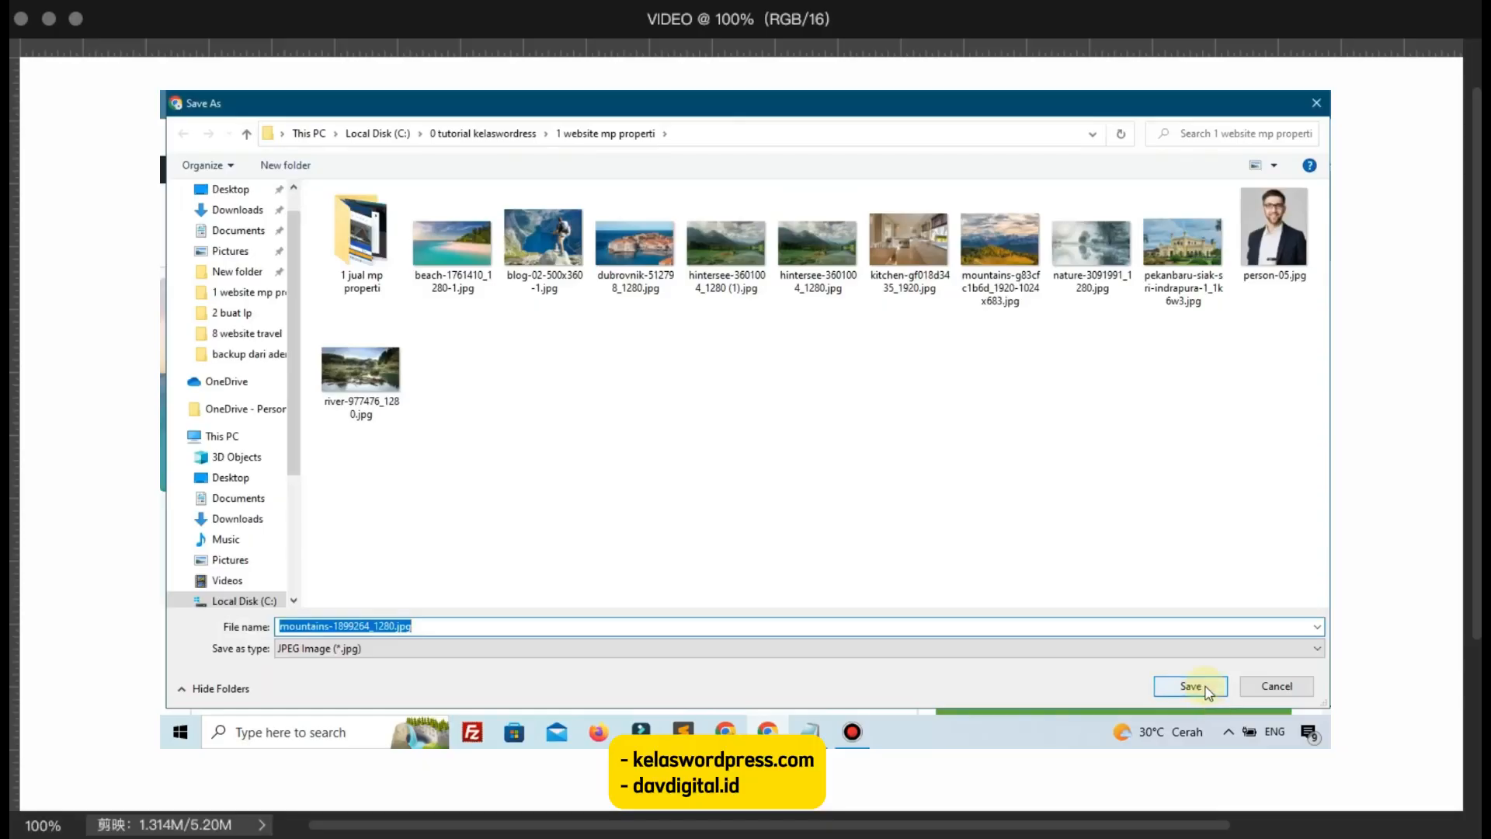
left_click(1208, 691)
Step: Upload the downloaded mountains, dubrovnik and beach images and insert all three into the post's Galeri Tour field
left_click(268, 104)
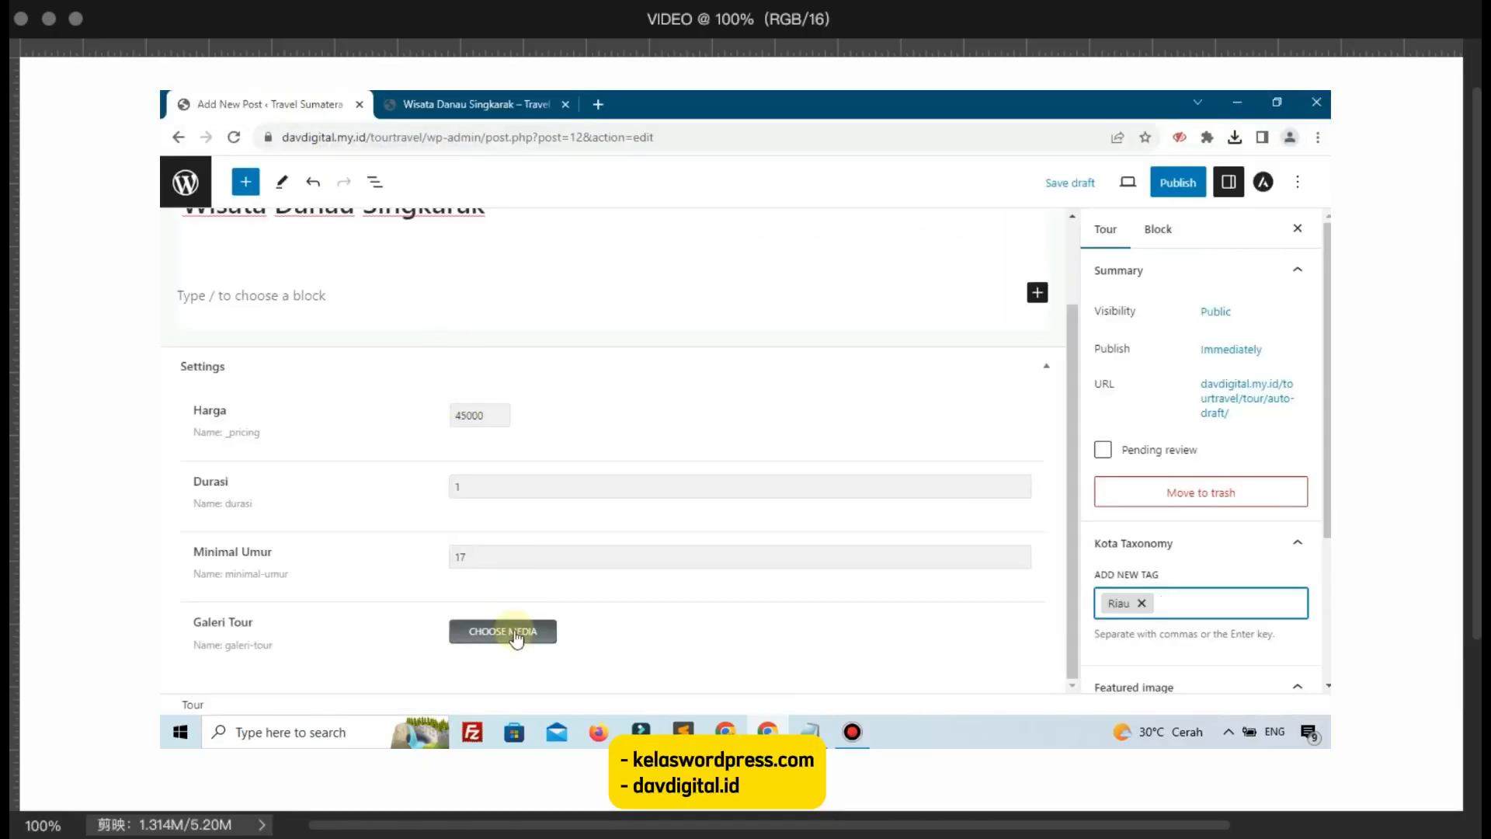
left_click(514, 633)
left_click(1235, 138)
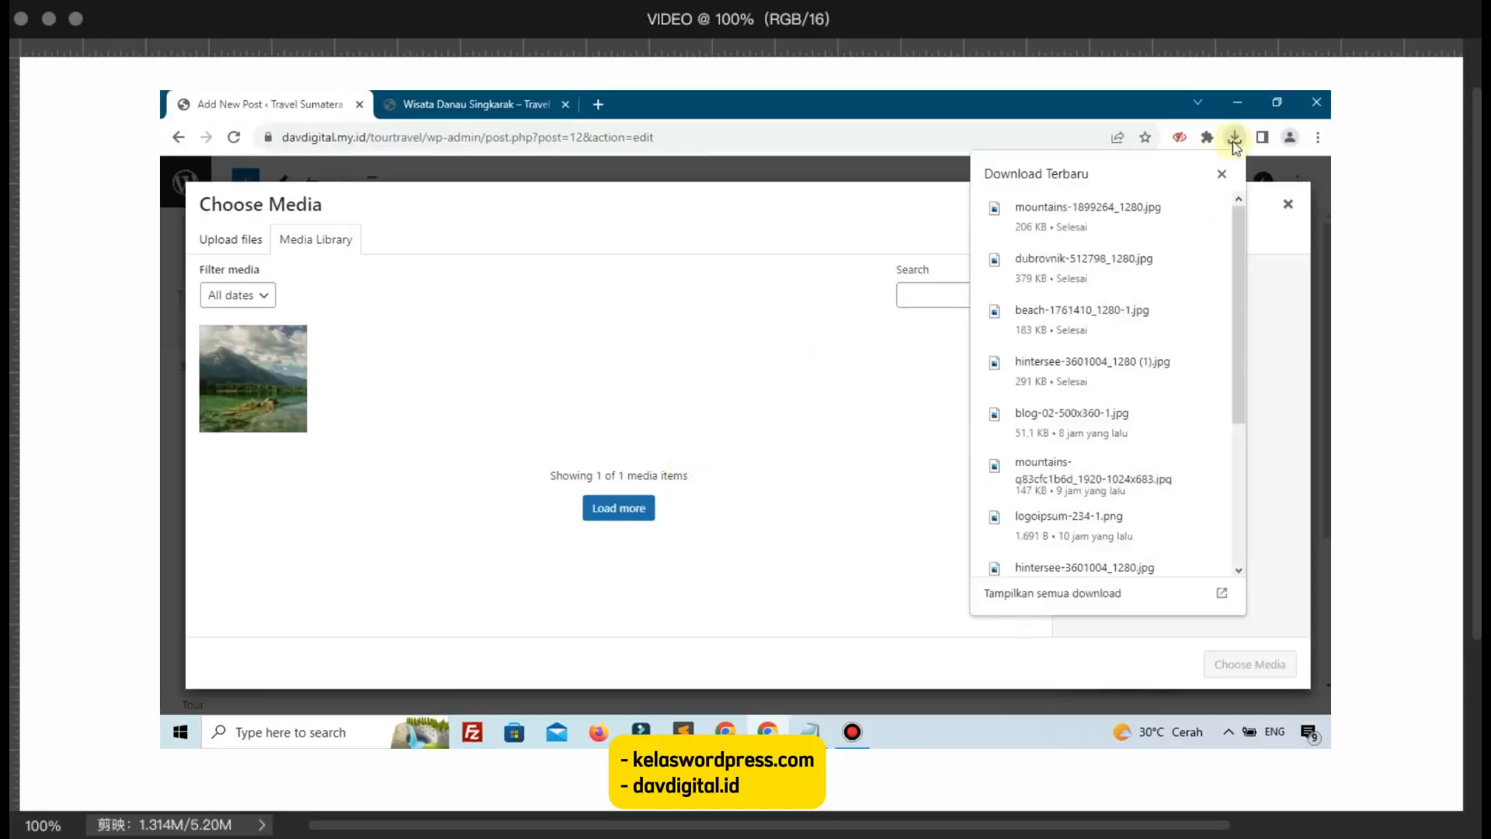
left_click_drag(1087, 208, 419, 371)
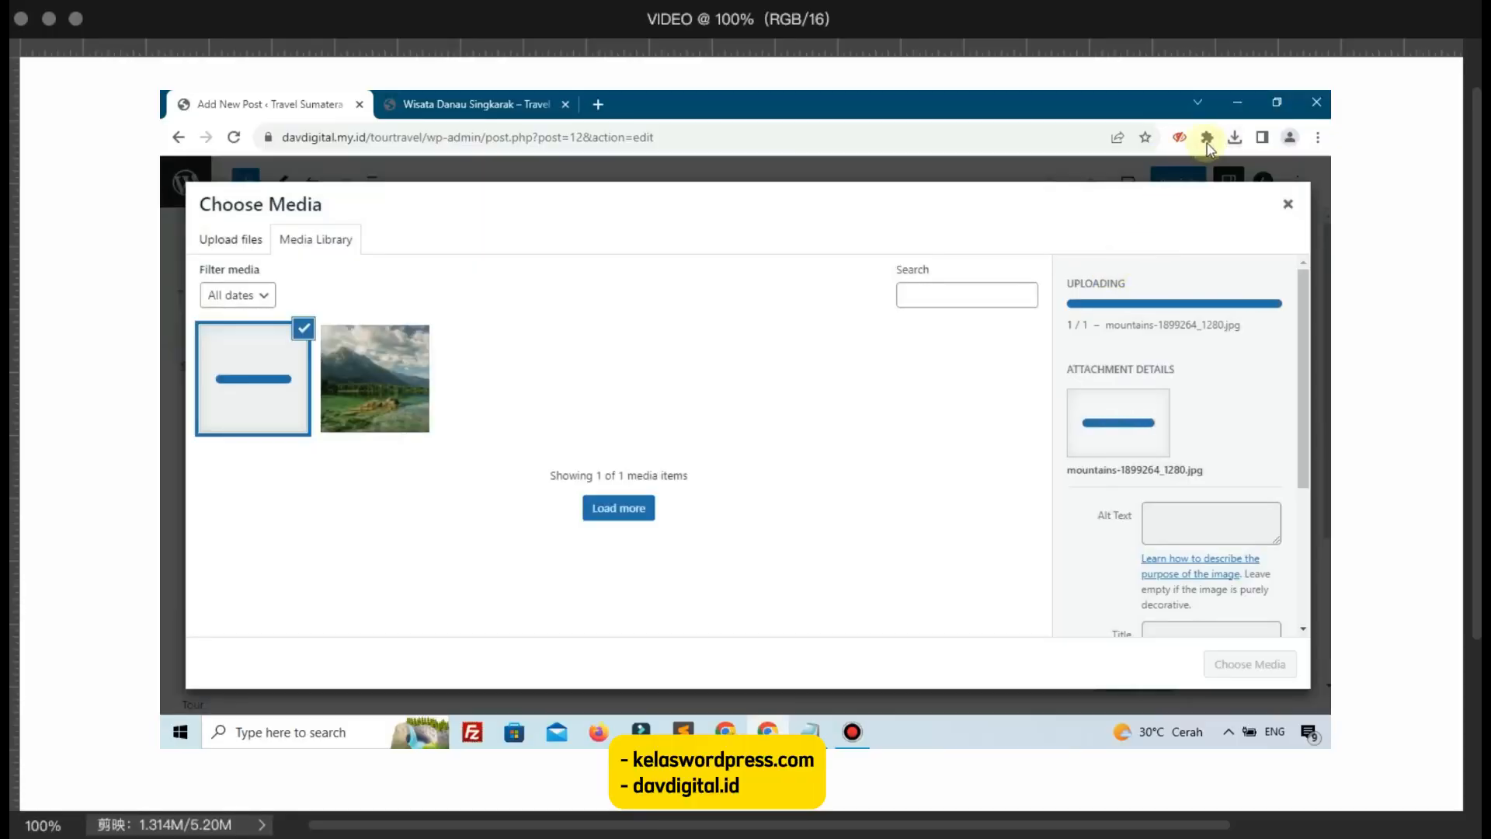
left_click(1232, 141)
left_click_drag(1039, 260, 617, 334)
left_click(1235, 138)
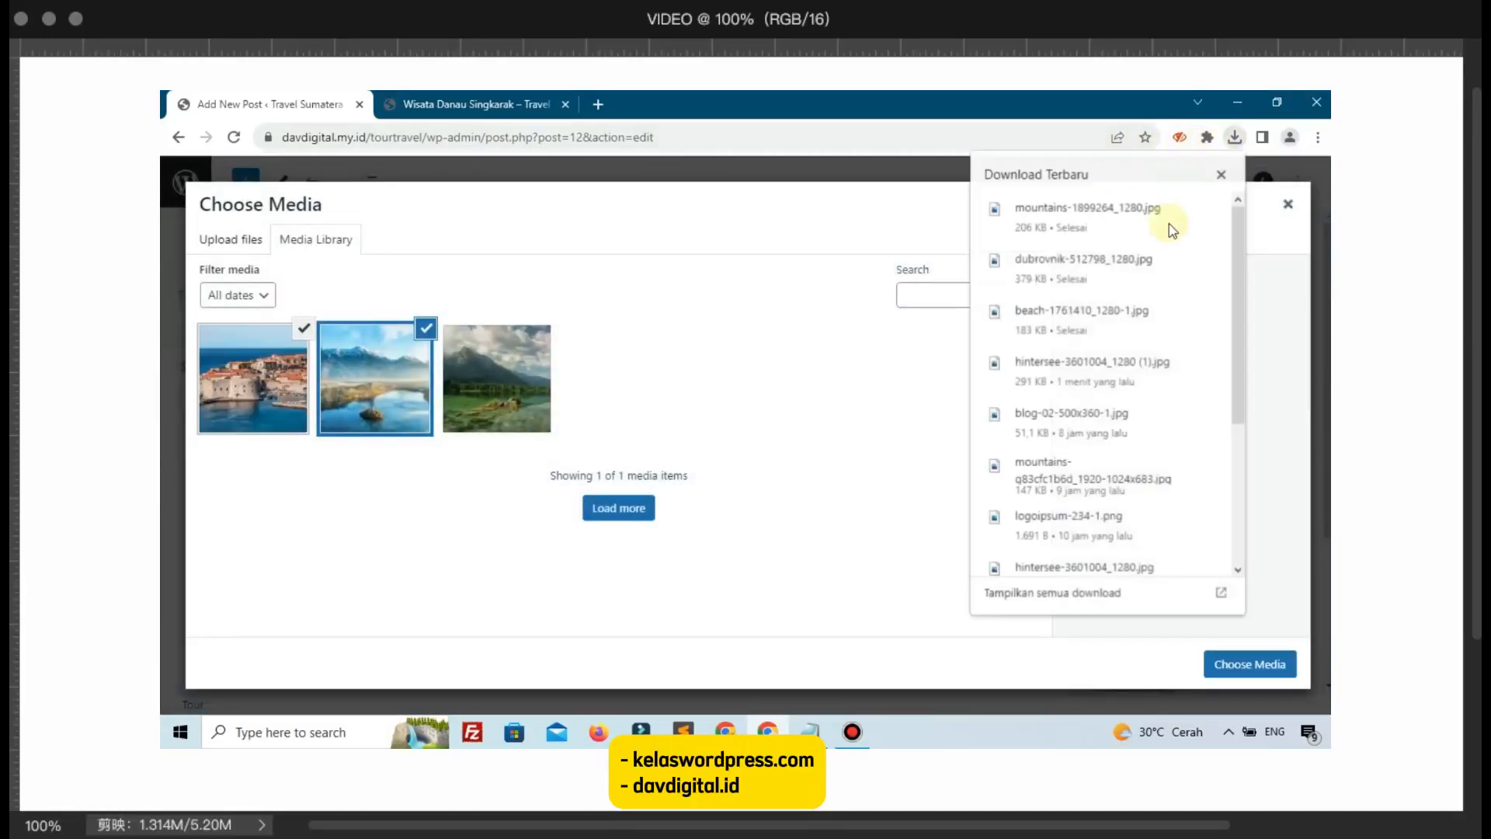
left_click_drag(1083, 325, 654, 371)
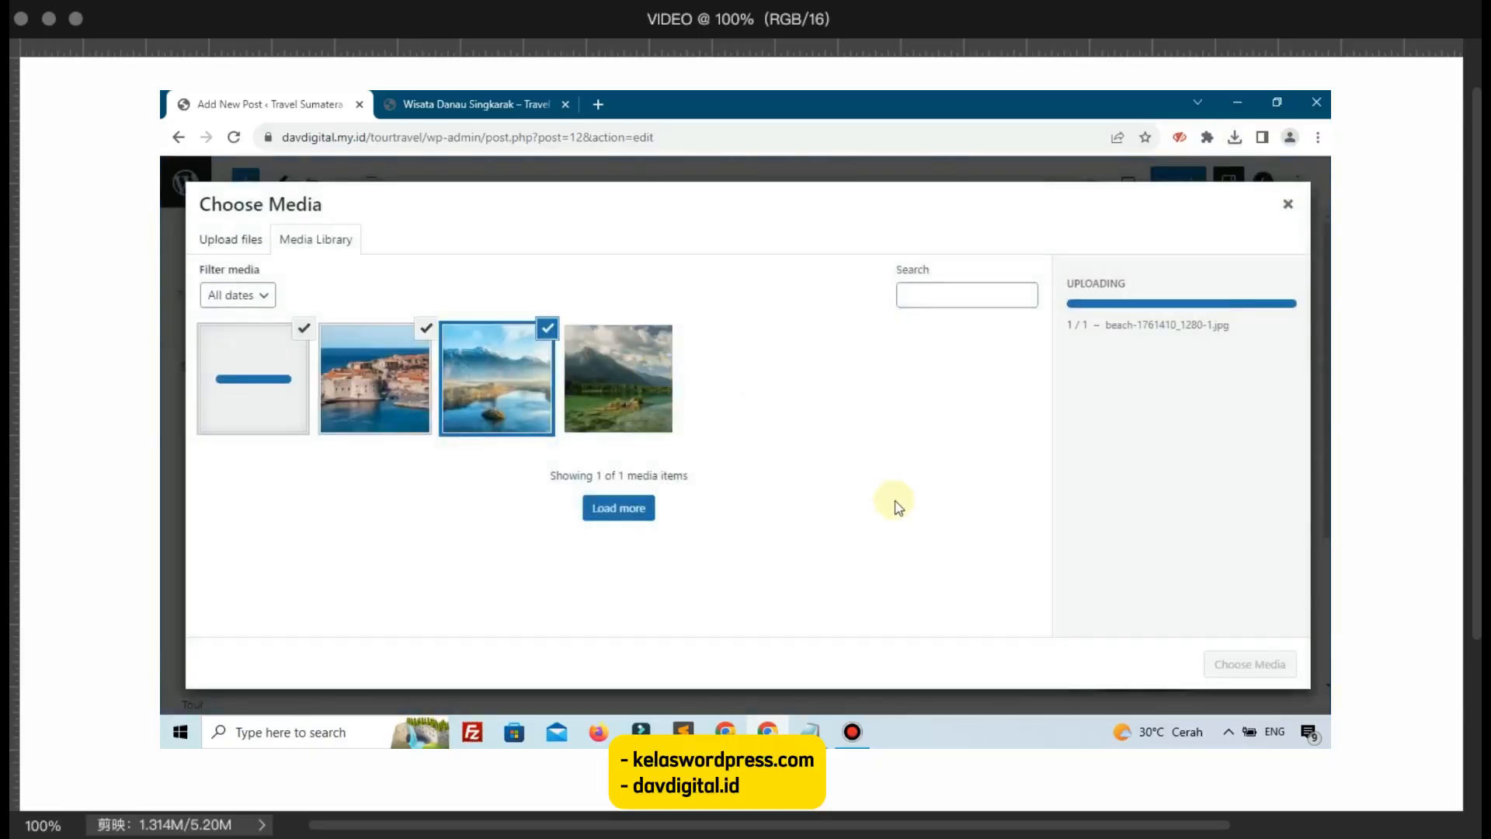
left_click(1229, 665)
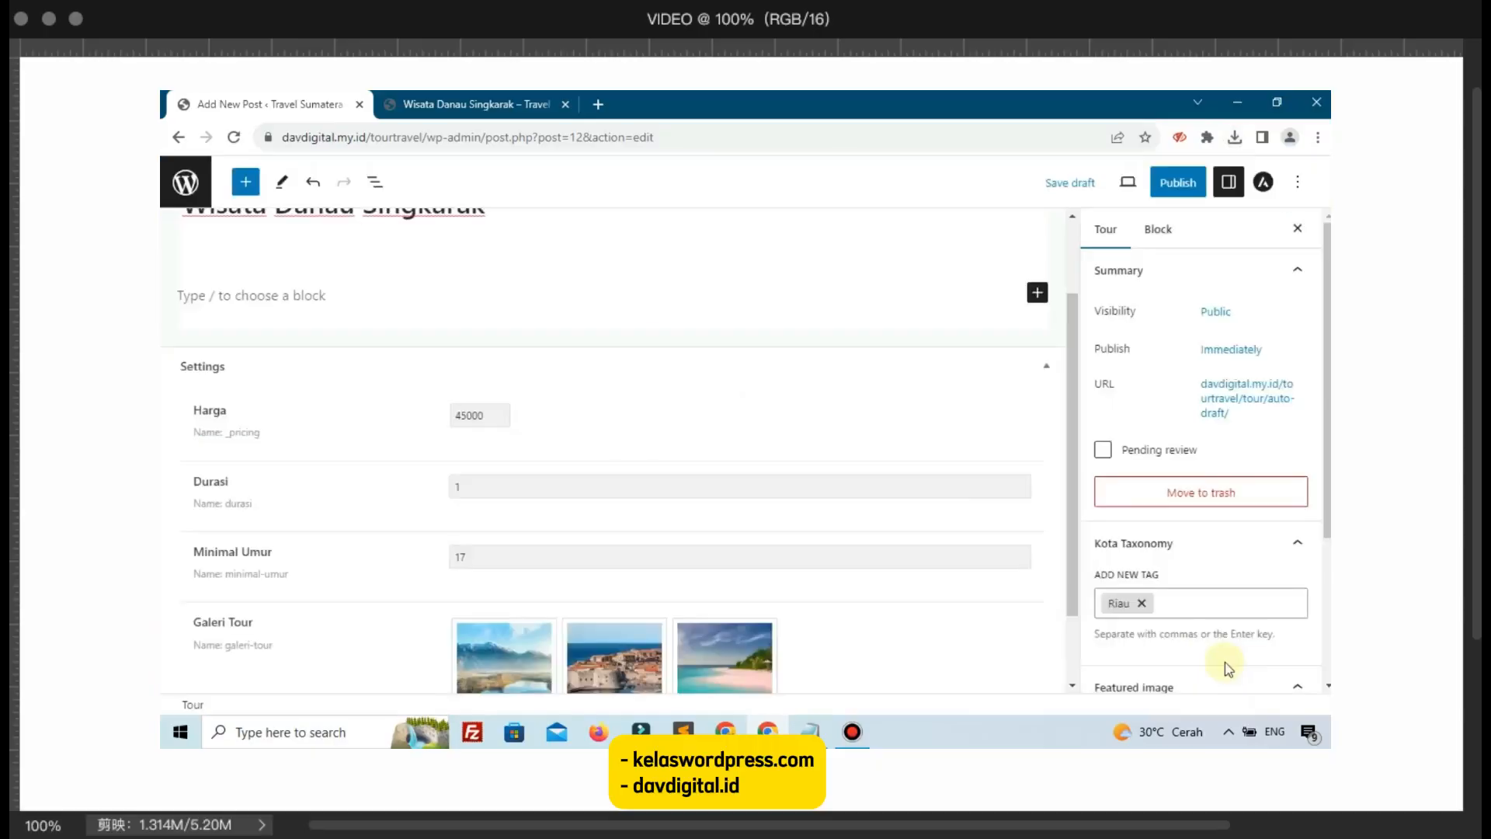
Step: Publish the Wisata Danau Singkarak tour post and look over its filled-in settings
left_click(1165, 188)
left_click(1165, 188)
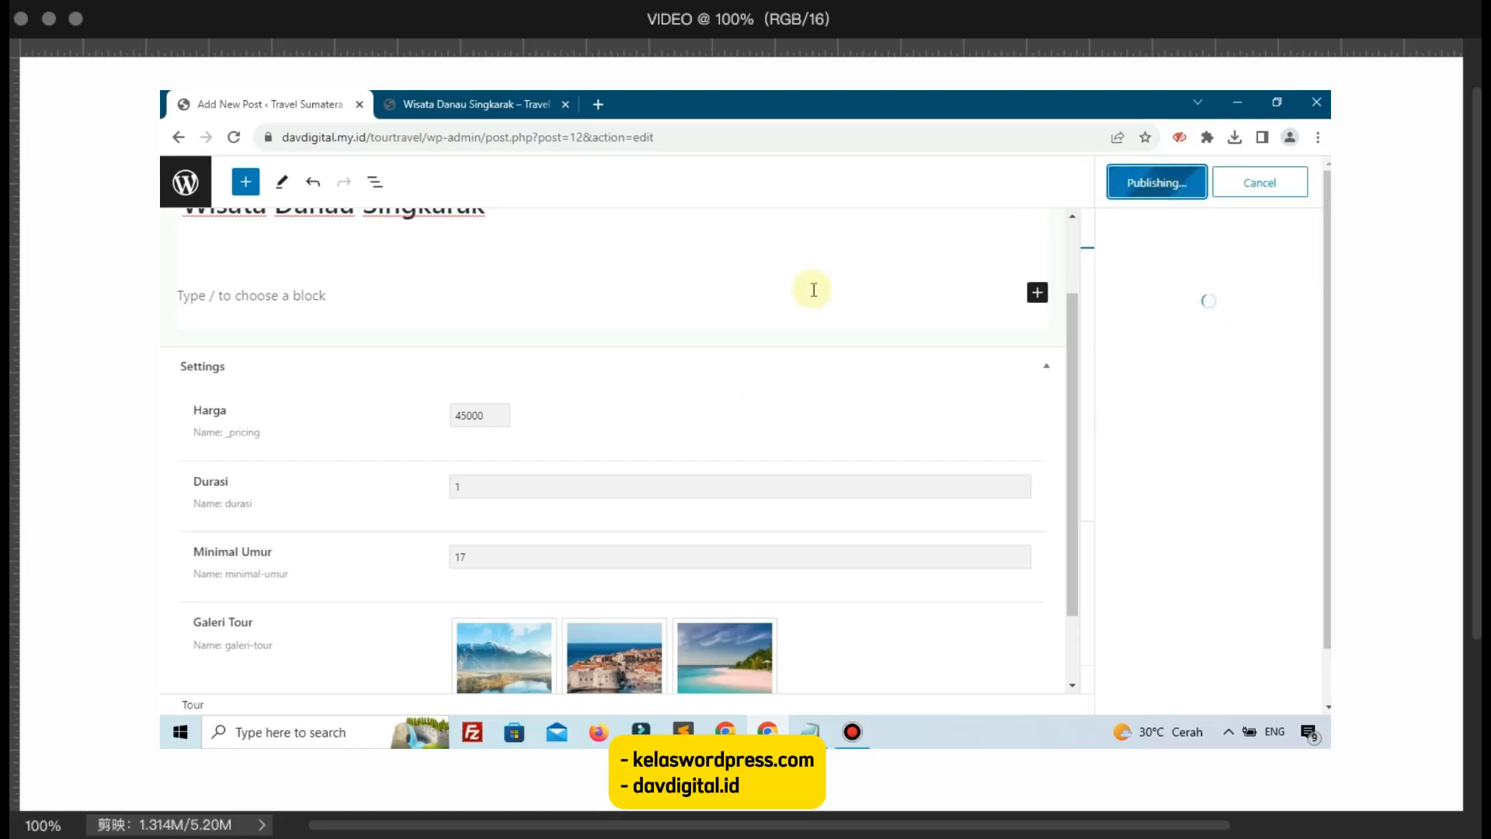
scroll(786, 333, "down", 2)
scroll(773, 349, "up", 2)
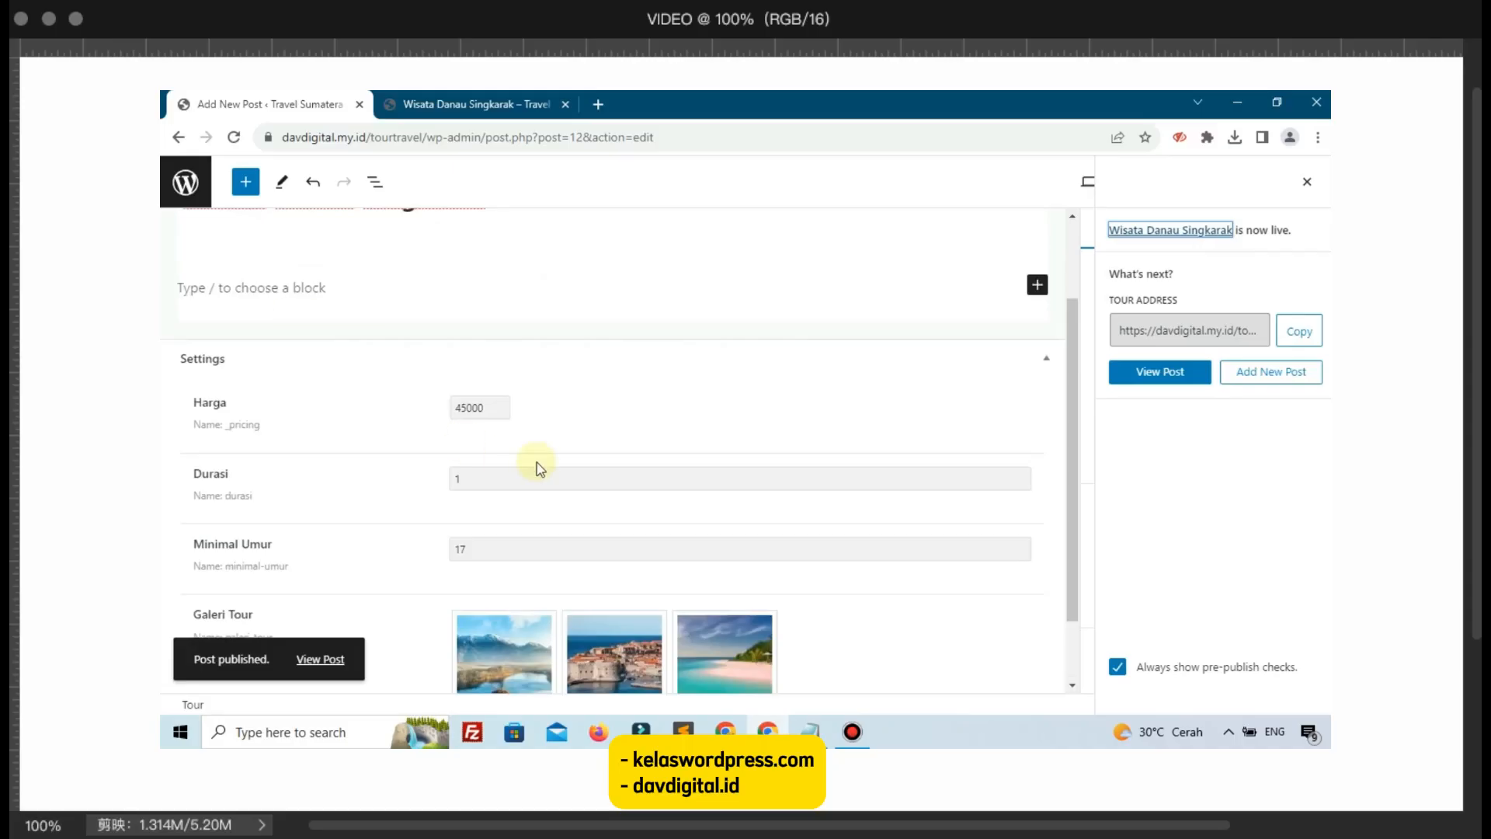
scroll(532, 466, "up", 2)
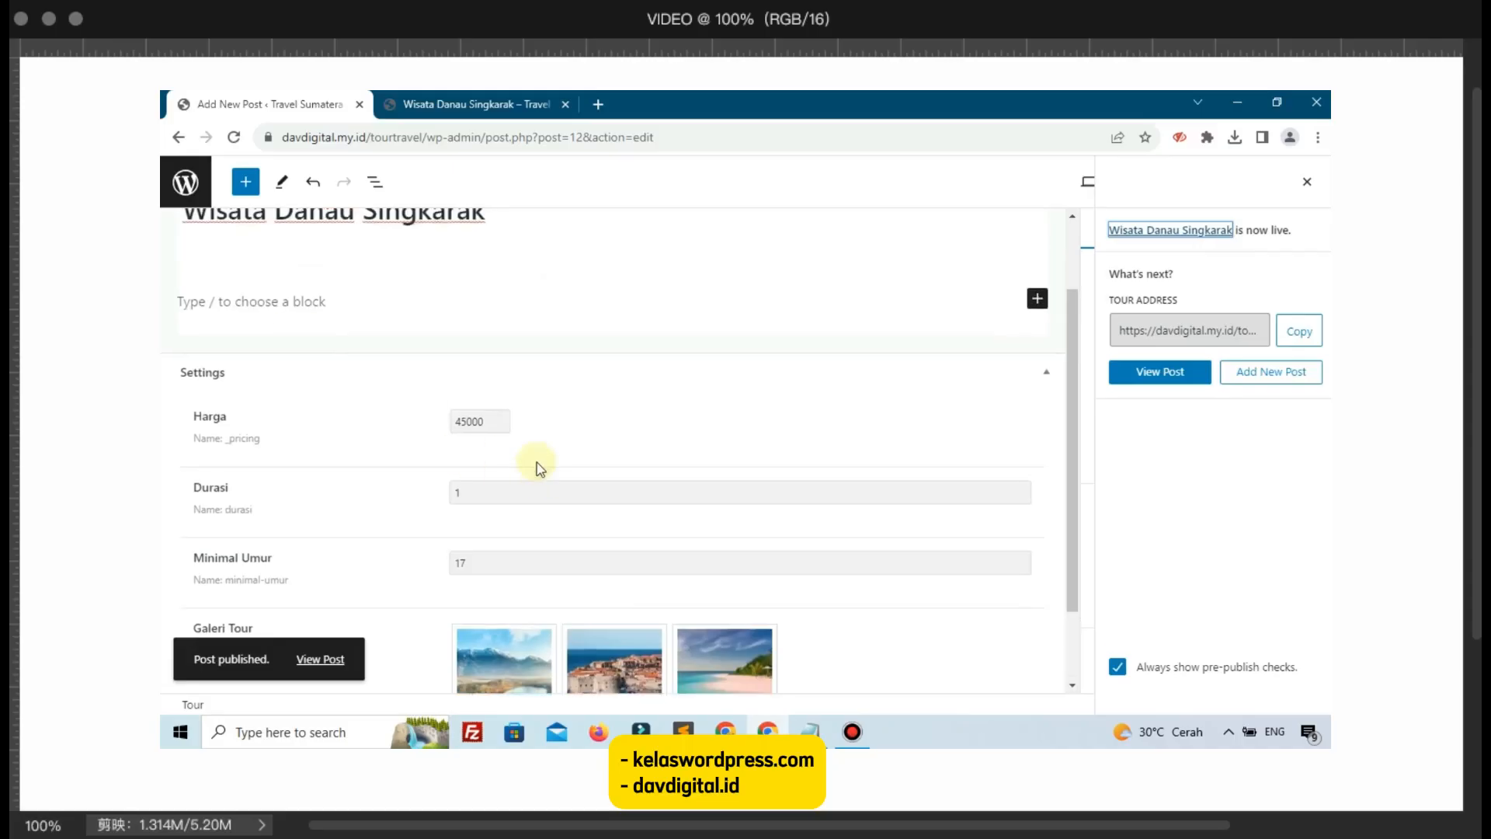
Step: Open the Tour custom post type in JetEngine for editing and add a new meta field after Galeri Tour
left_click(167, 201)
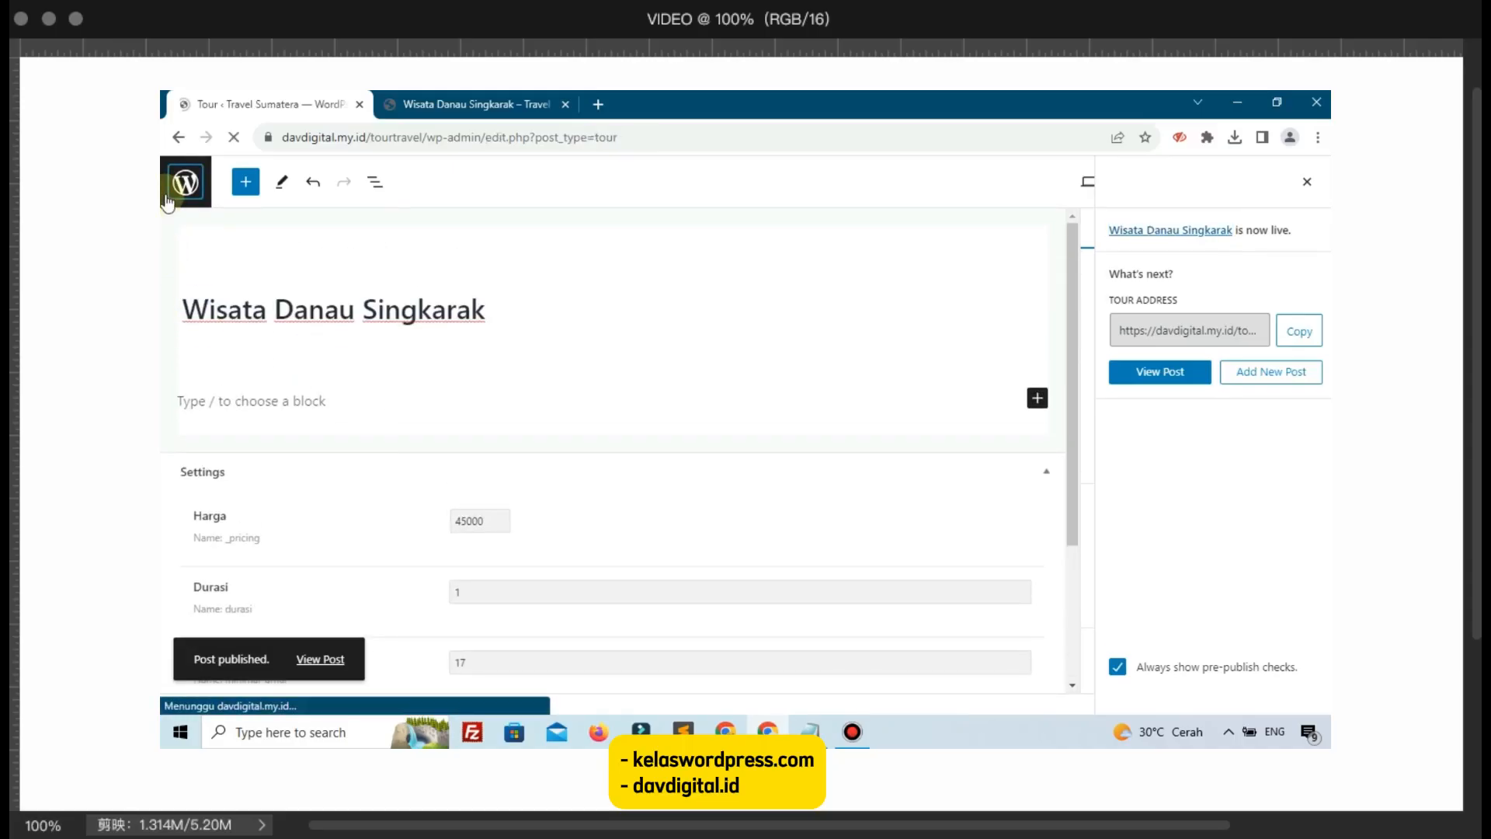
scroll(287, 486, "down", 1)
scroll(287, 485, "down", 2)
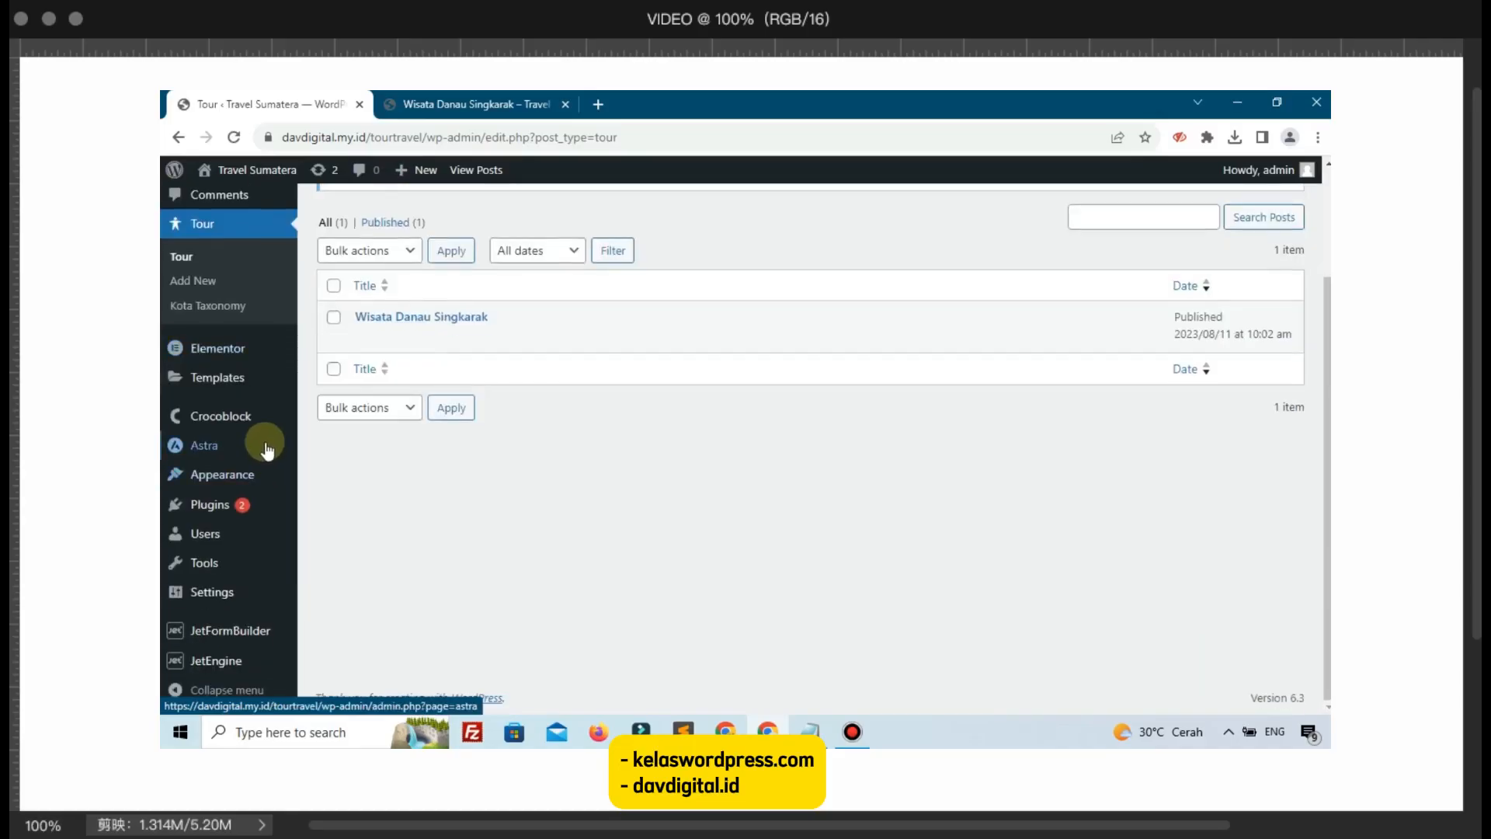
mouse_move(232, 673)
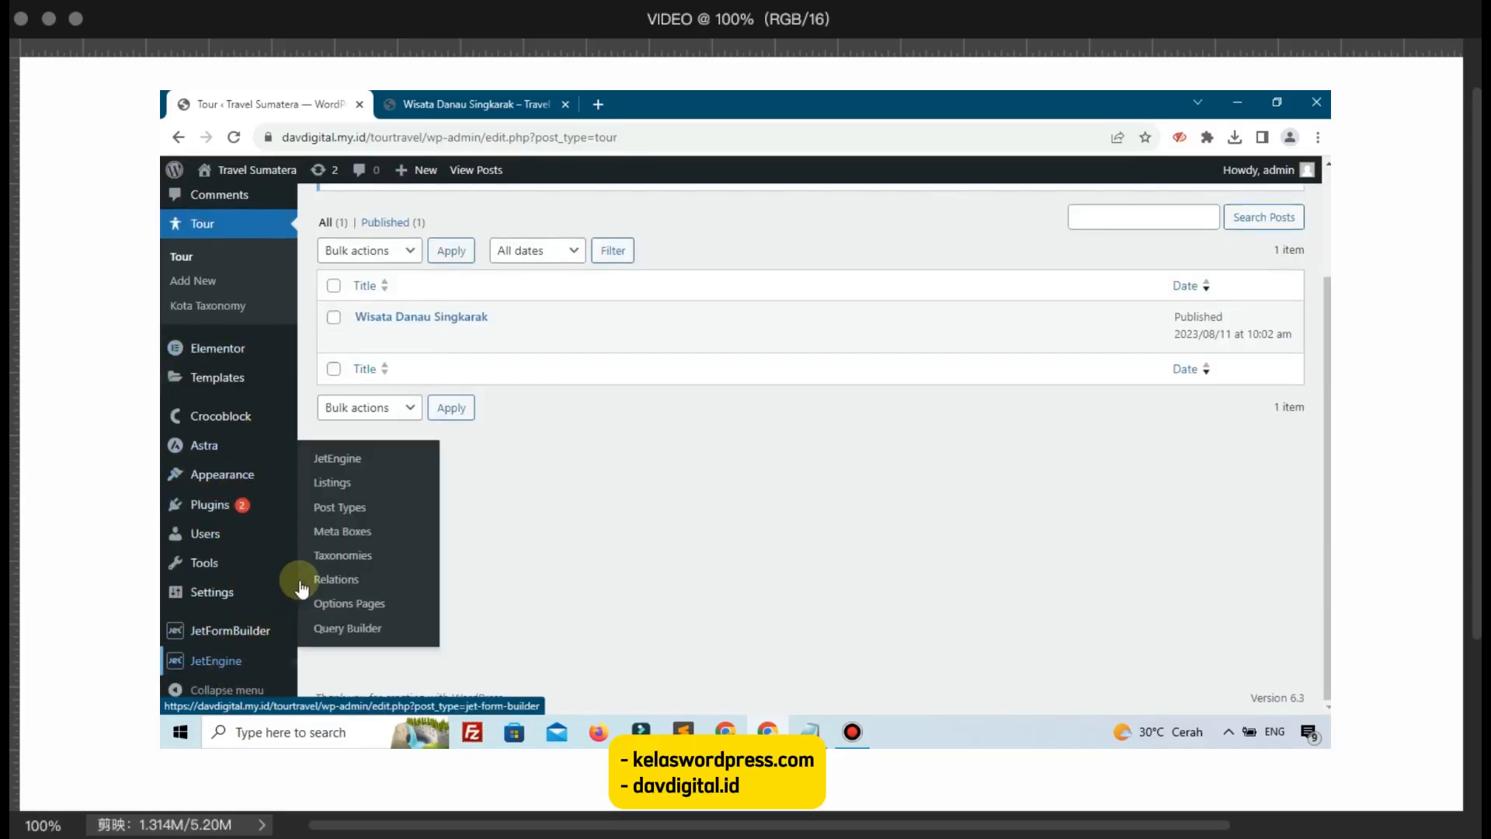
left_click(335, 508)
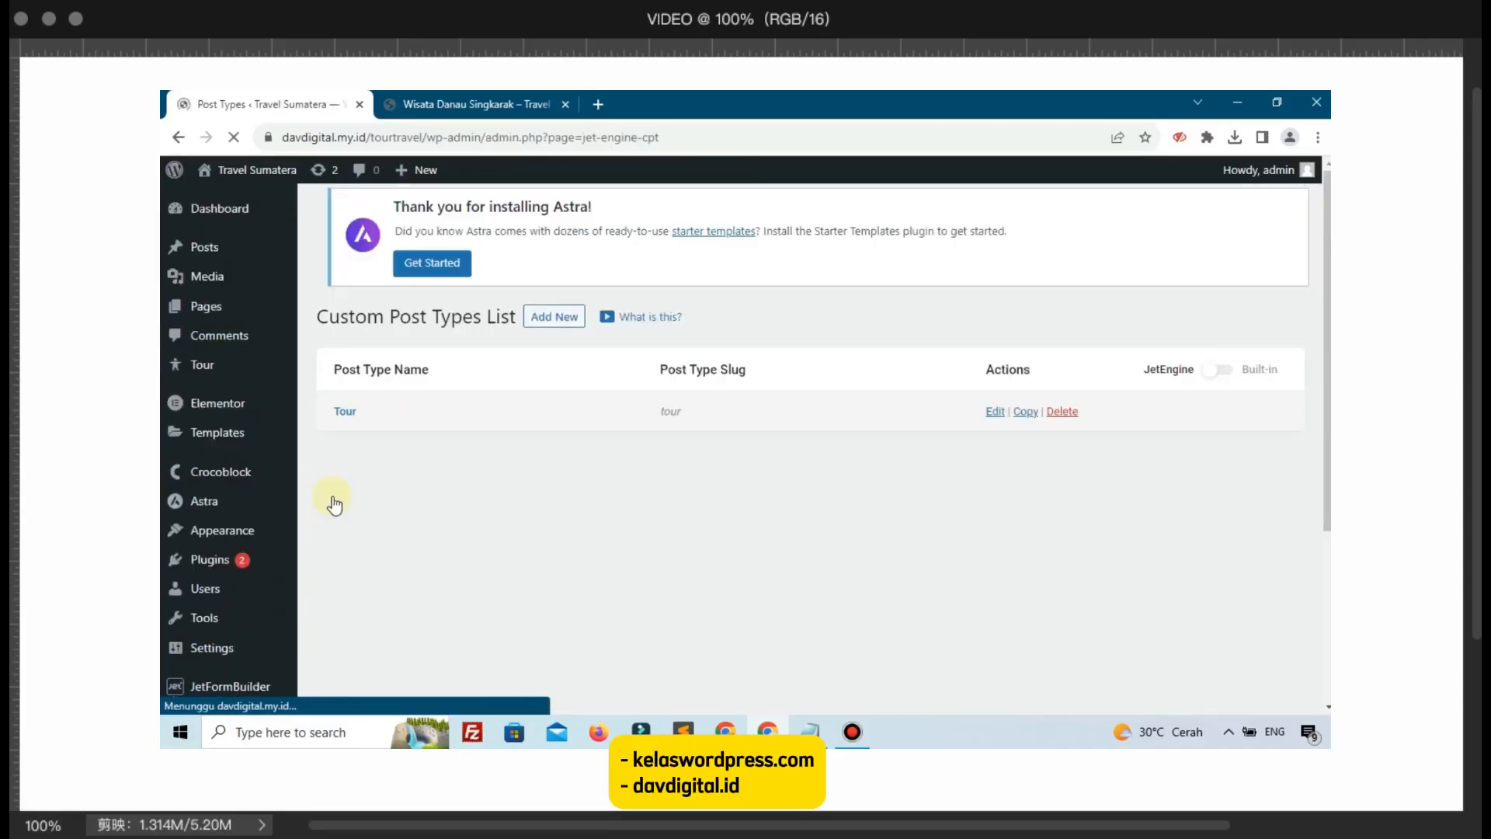
left_click(351, 427)
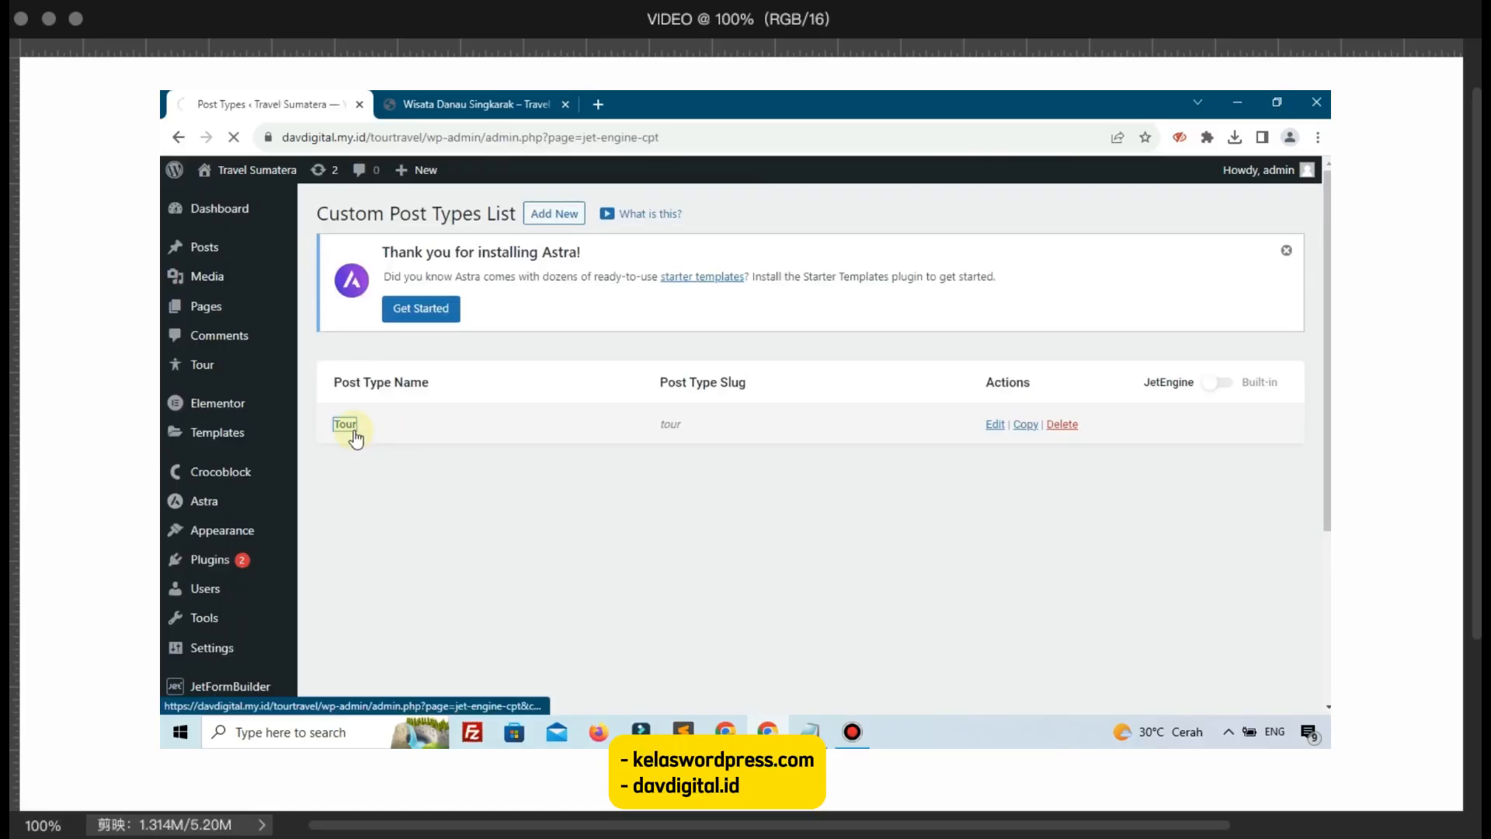
scroll(726, 493, "down", 6)
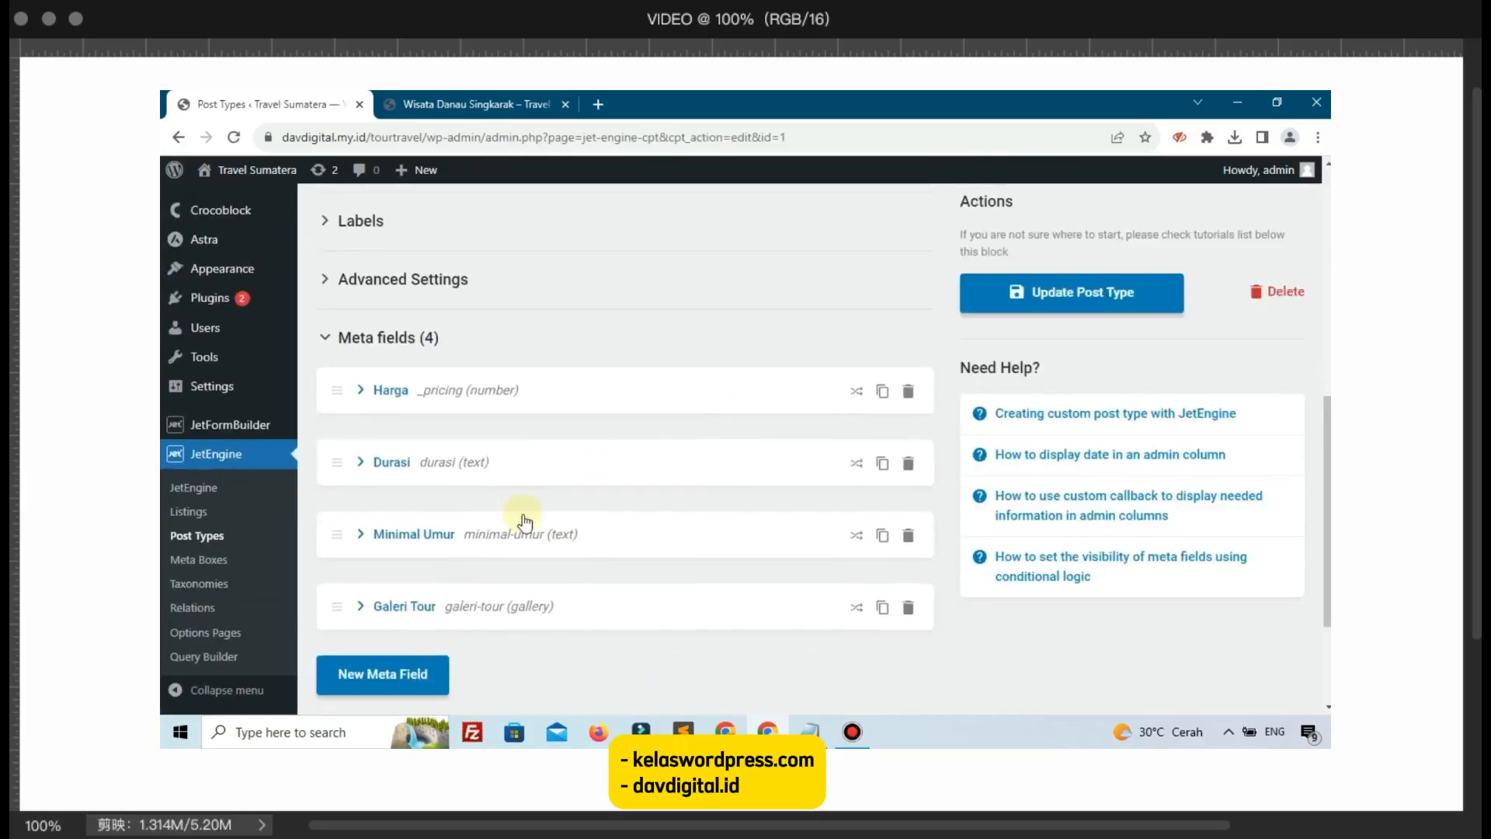
scroll(525, 522, "down", 3)
left_click(342, 507)
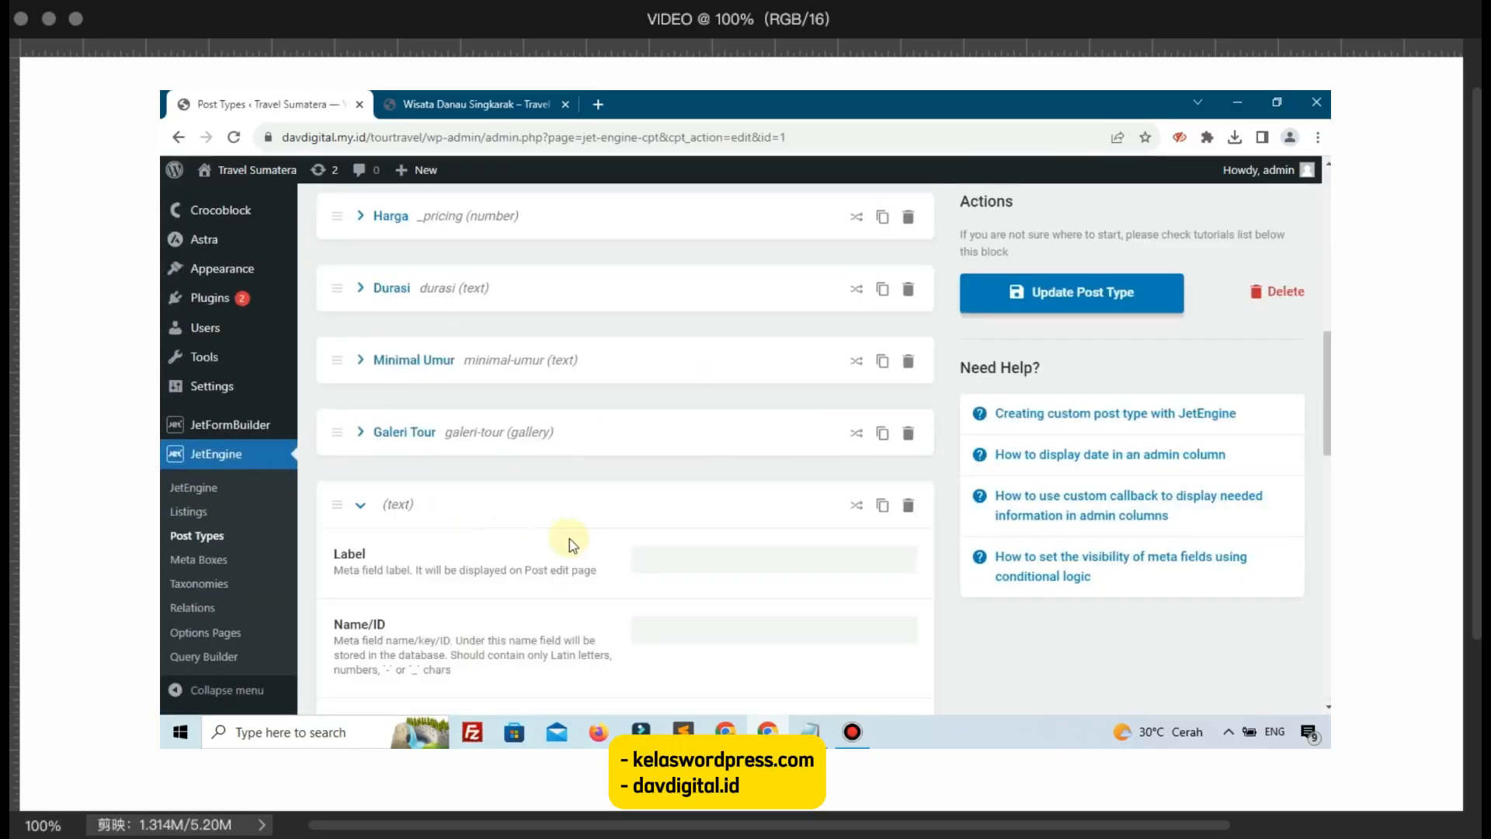
Step: Label the new meta field Deskripsi, set its field type to WYSIWYG and update the post type
left_click(653, 560)
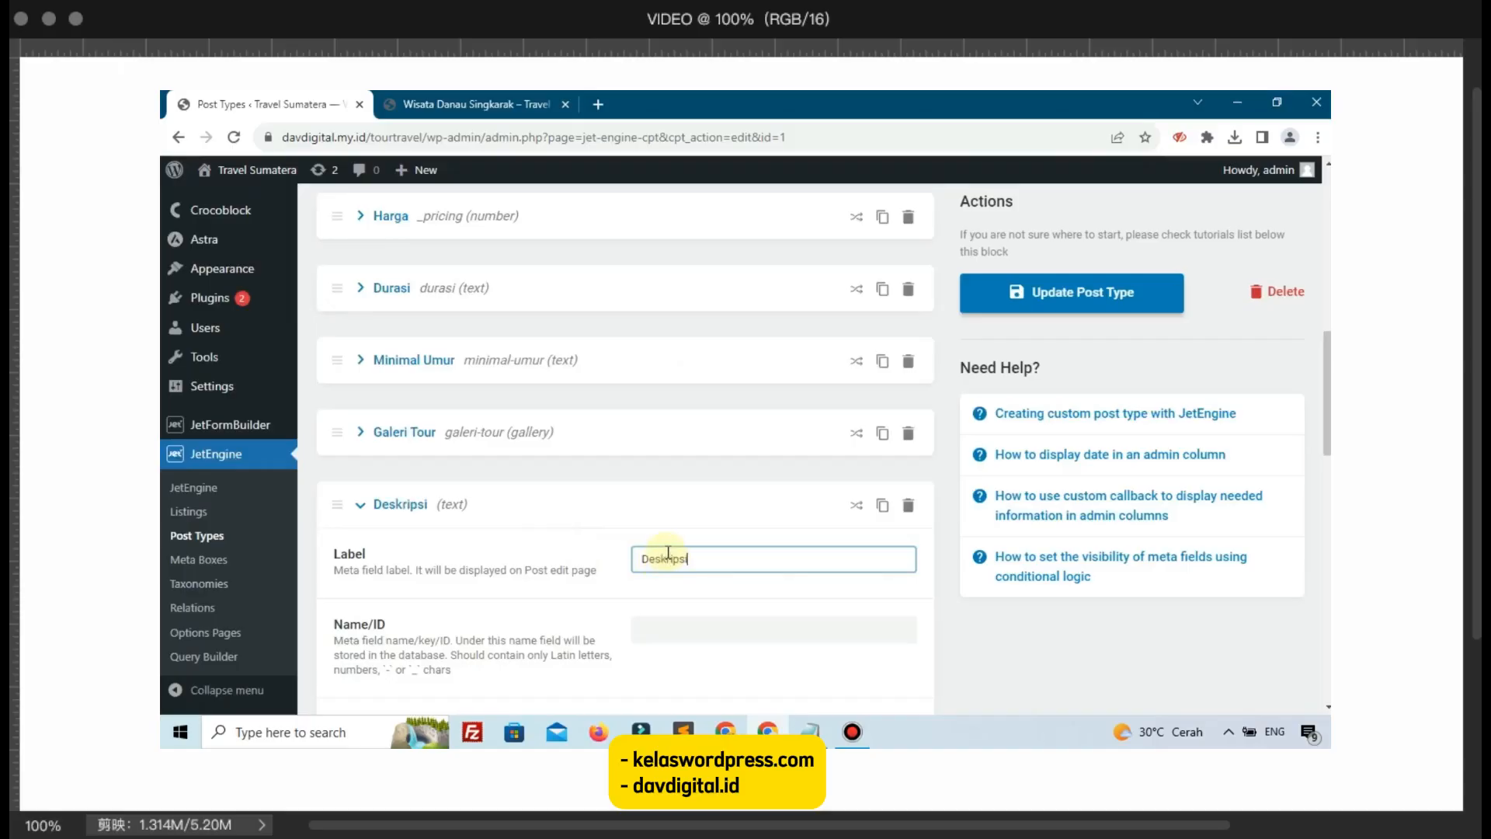
type("Deskripsi")
left_click(616, 589)
scroll(621, 582, "down", 3)
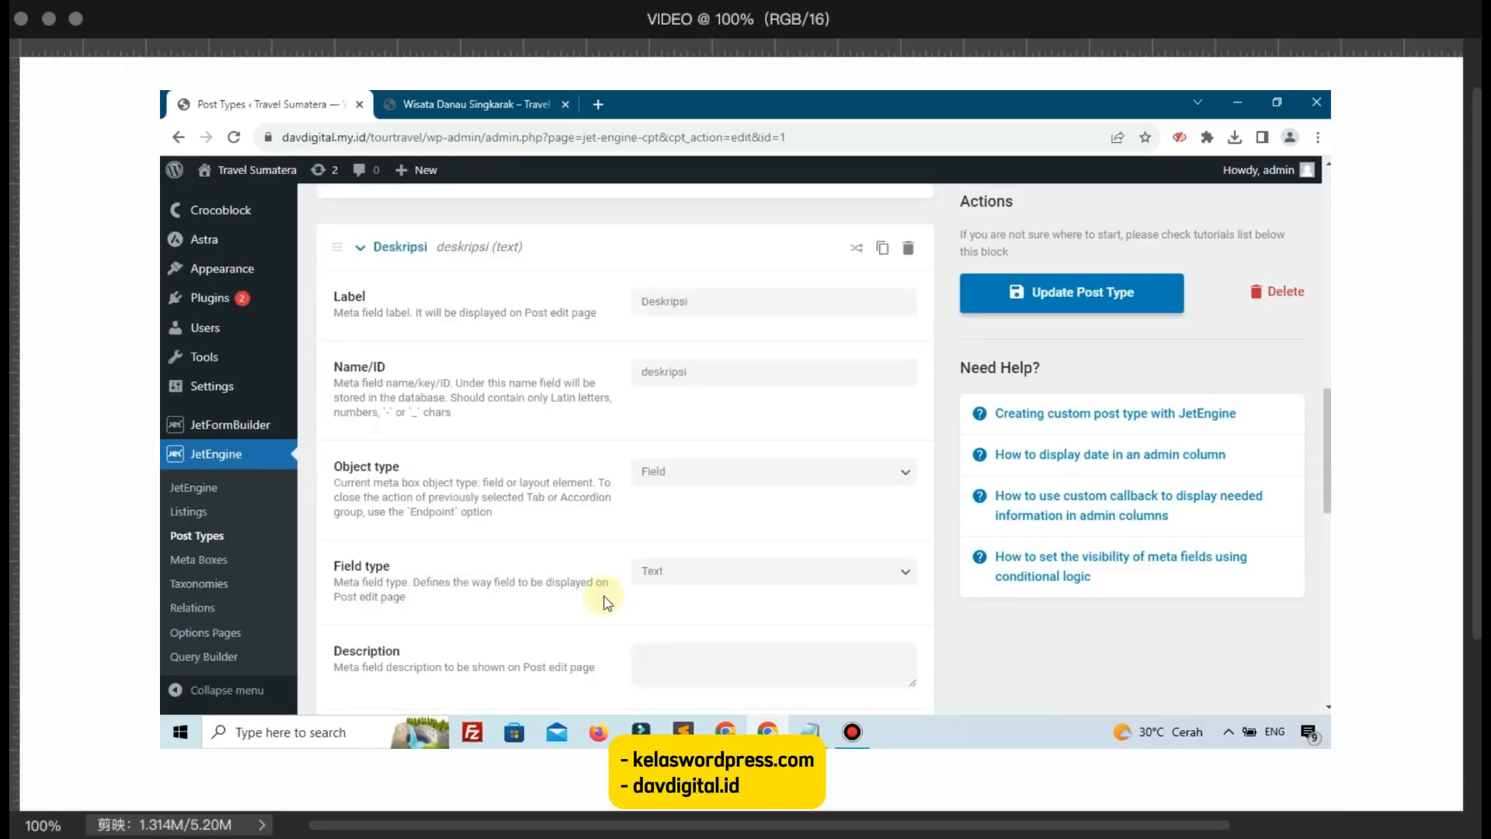
left_click(656, 570)
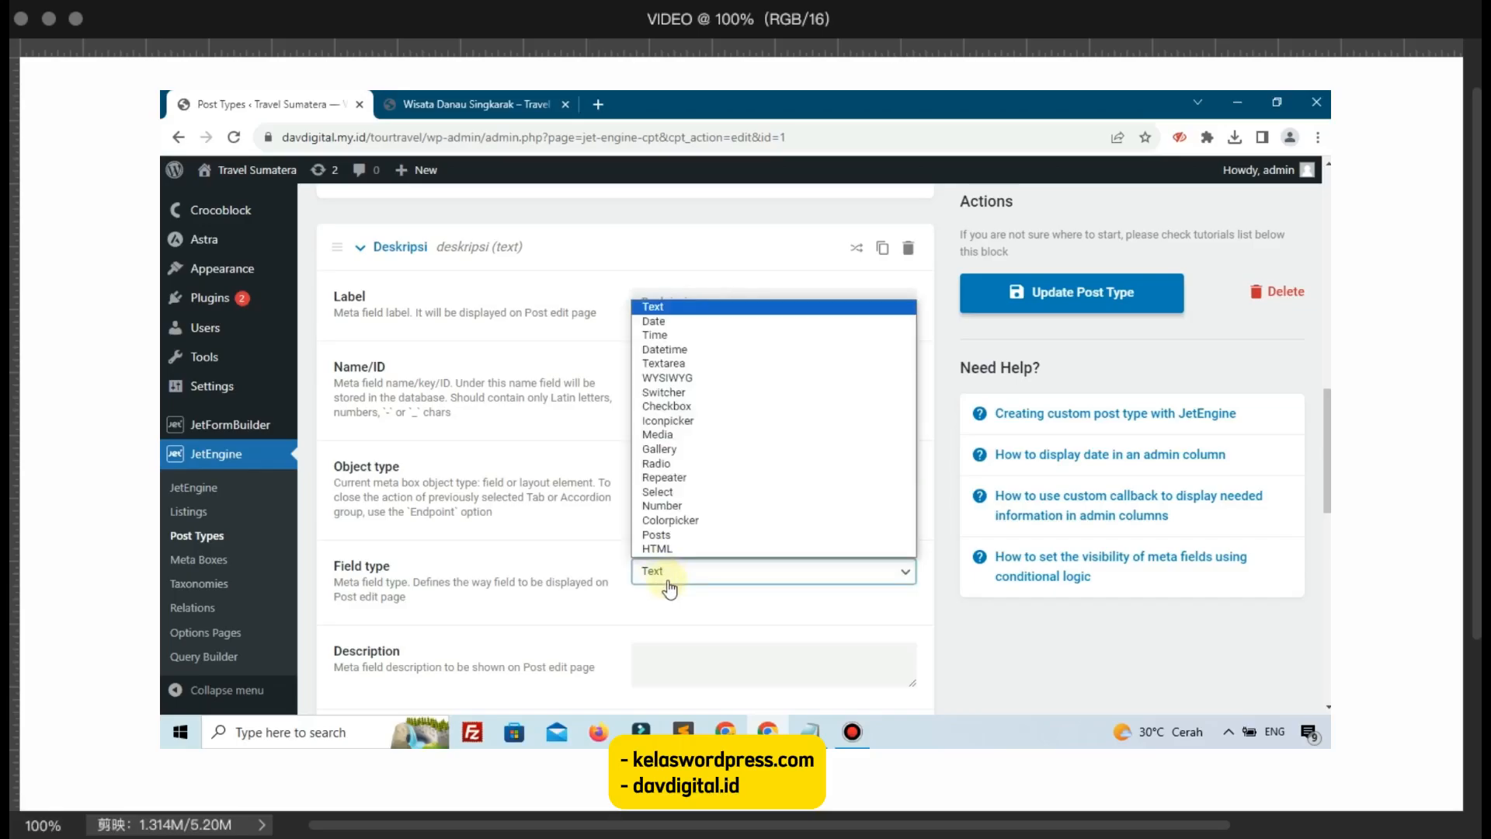
left_click(666, 378)
left_click(1069, 295)
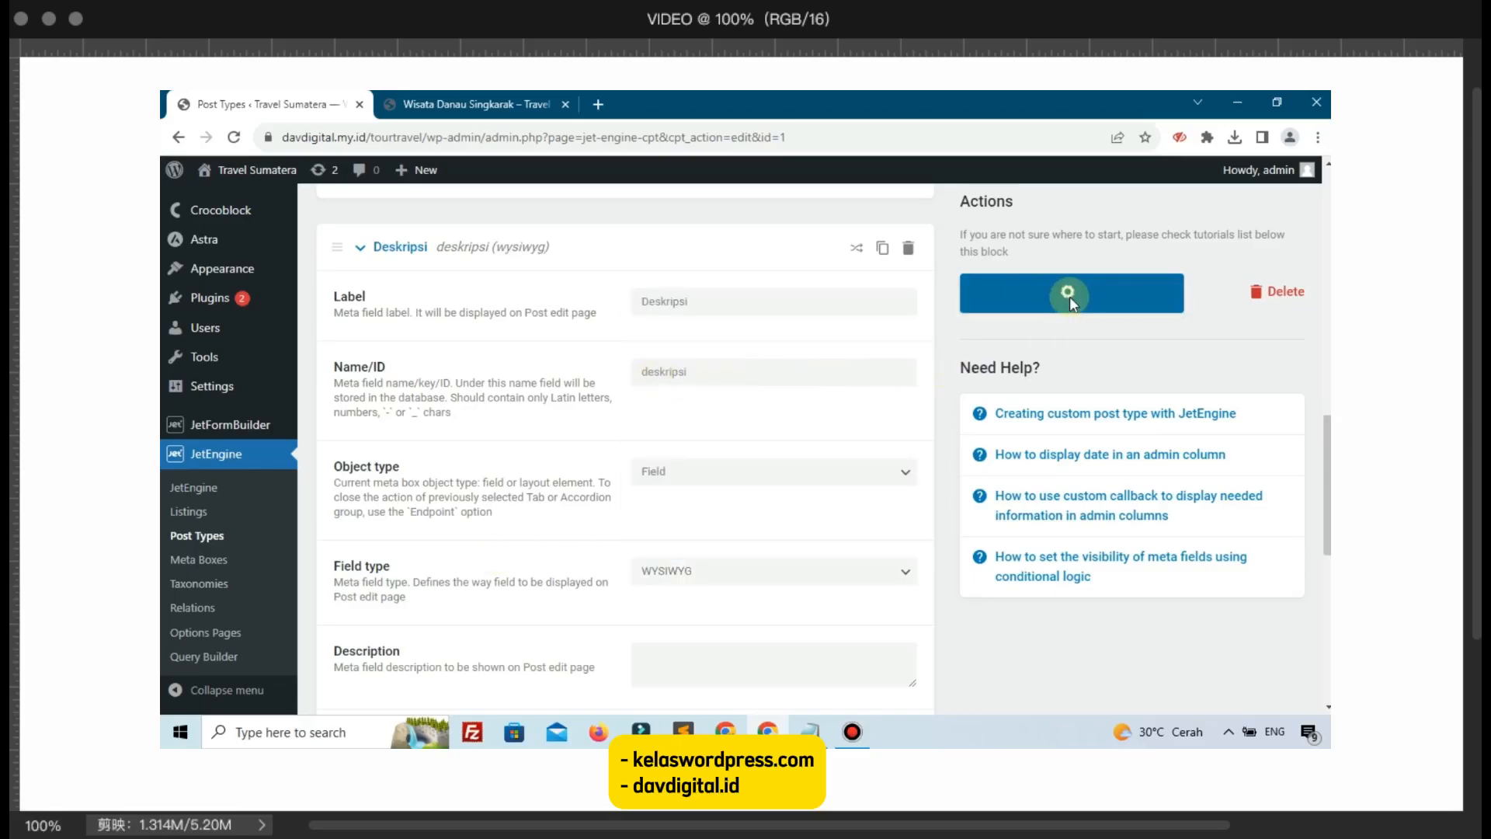
Step: Open the admin list of tours, and copy the Deskripsi paragraph from the demo tour page
scroll(210, 345, "up", 3)
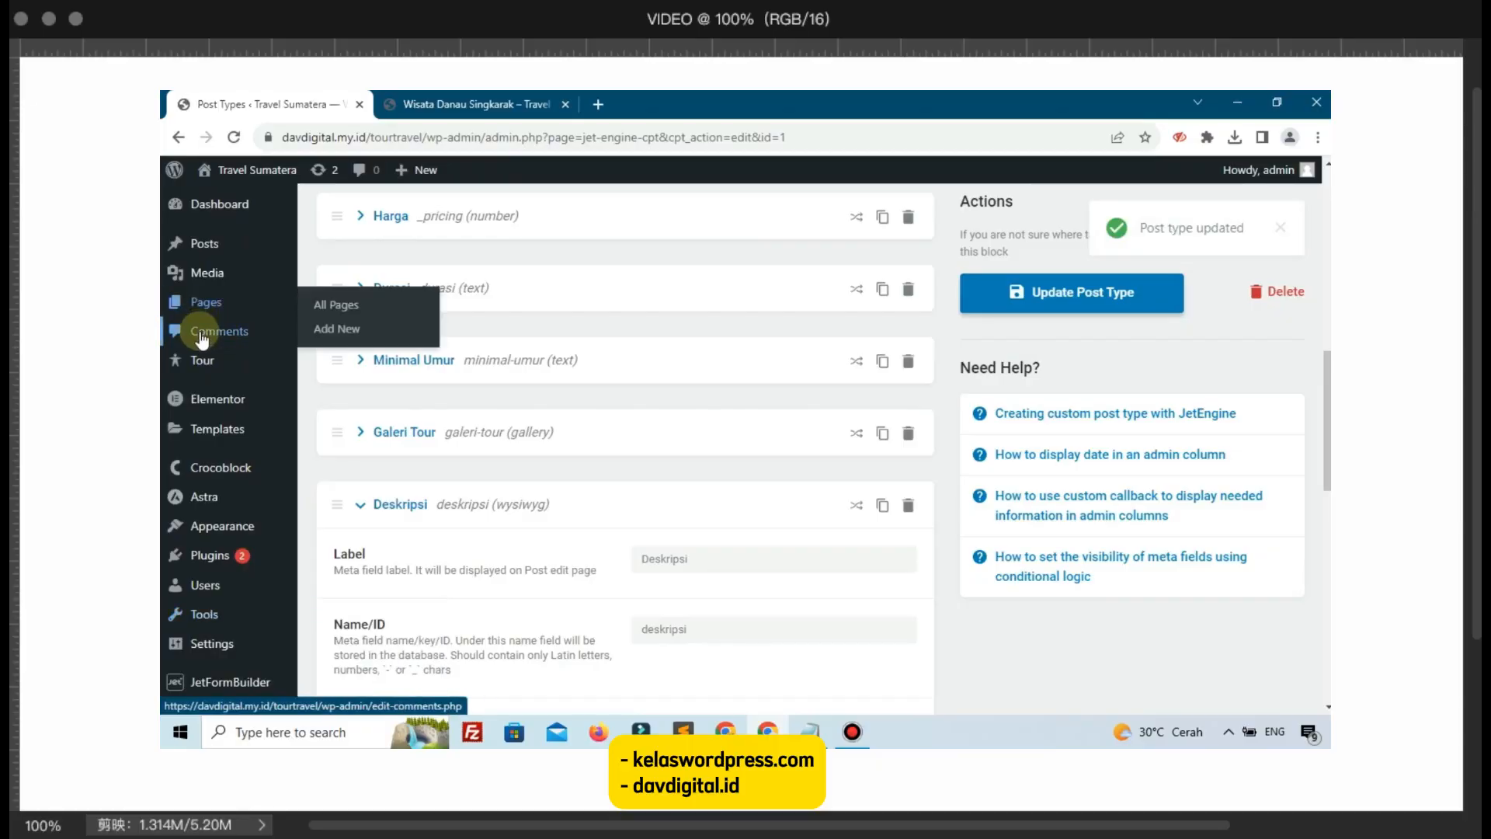
left_click(324, 371)
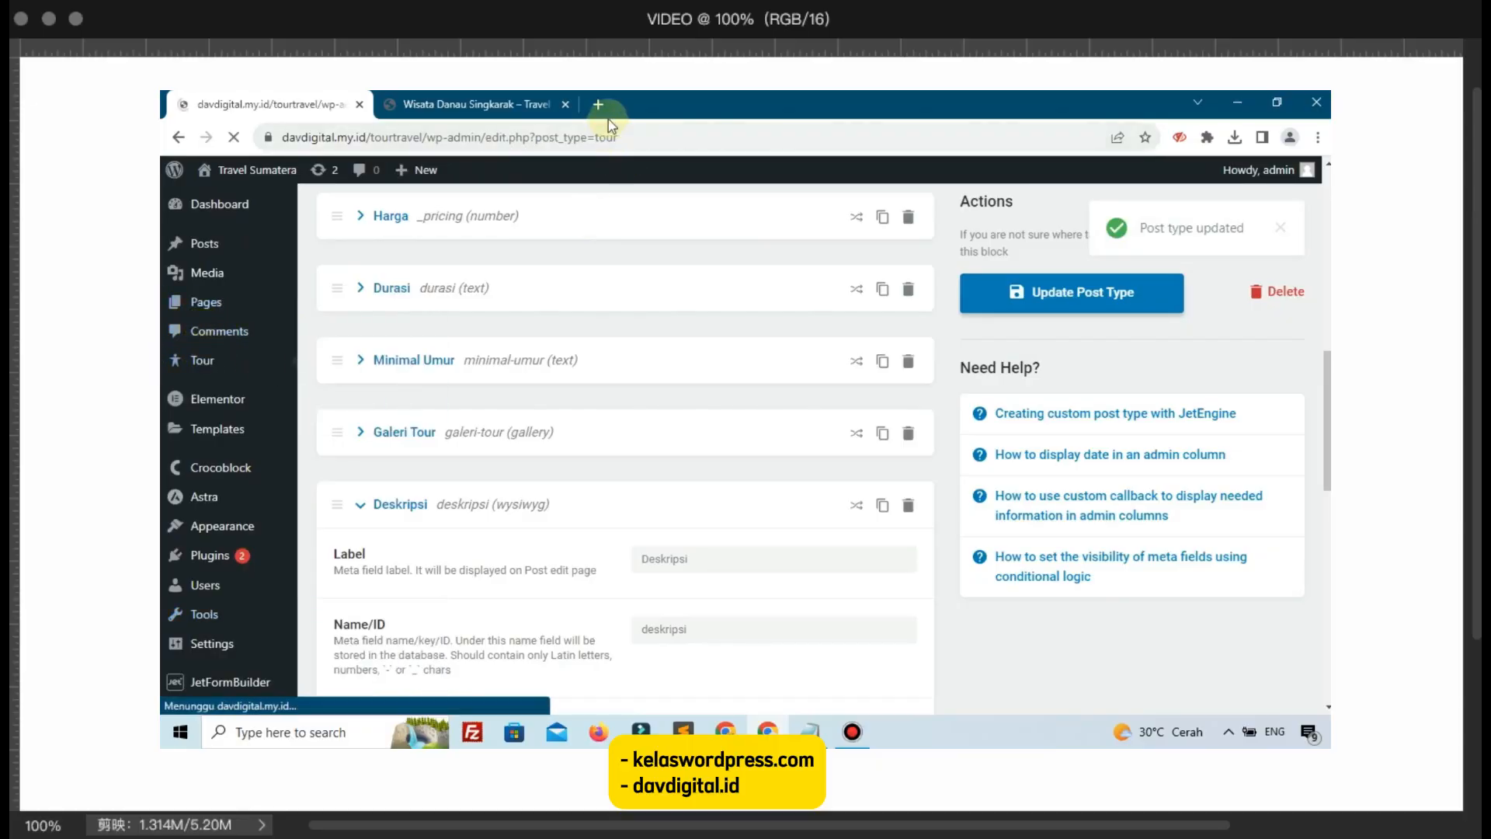
left_click(544, 108)
scroll(483, 396, "down", 5)
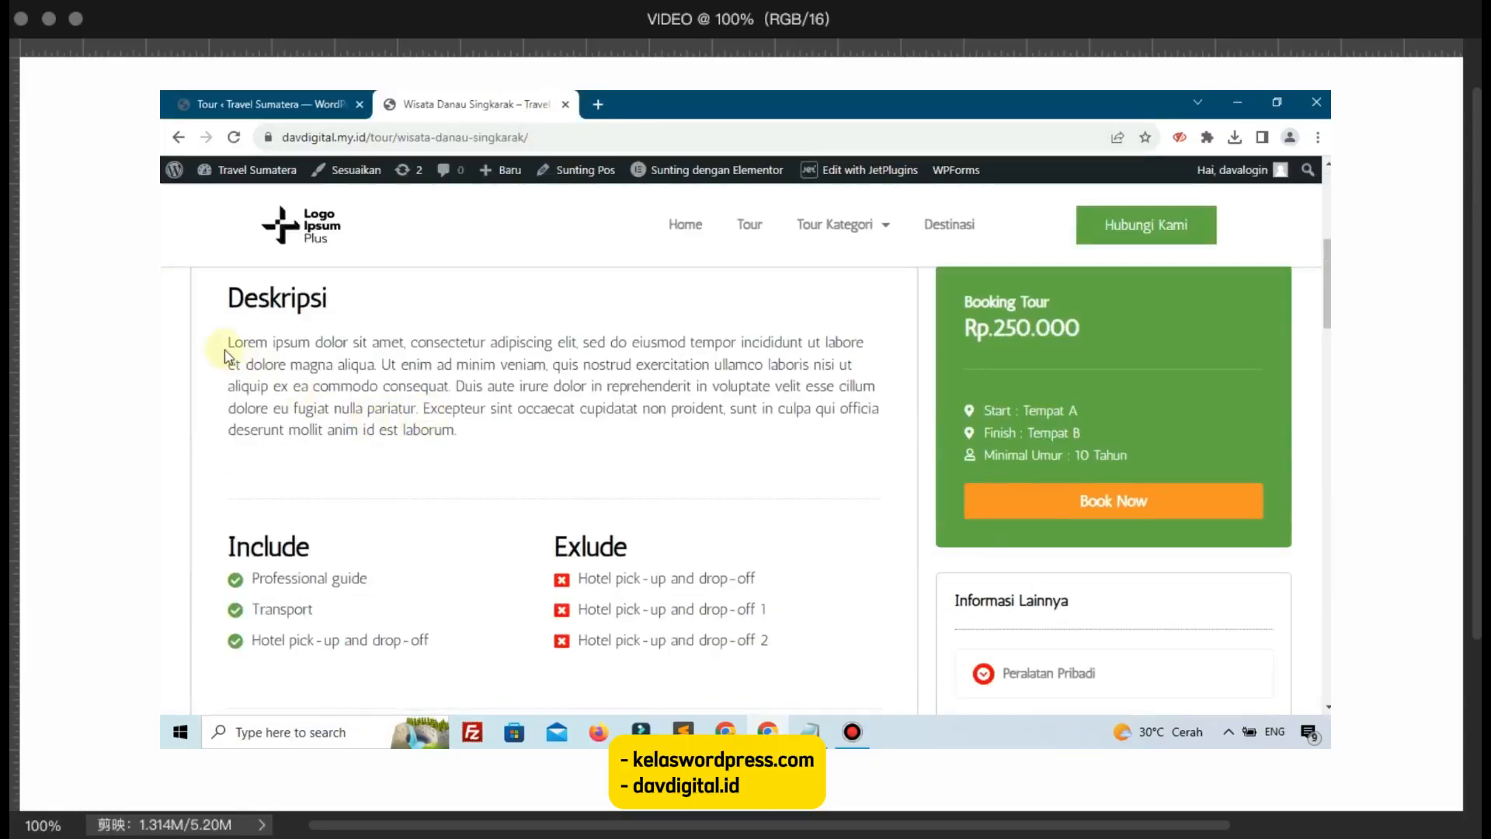
triple_click(360, 388)
key("ctrl+c")
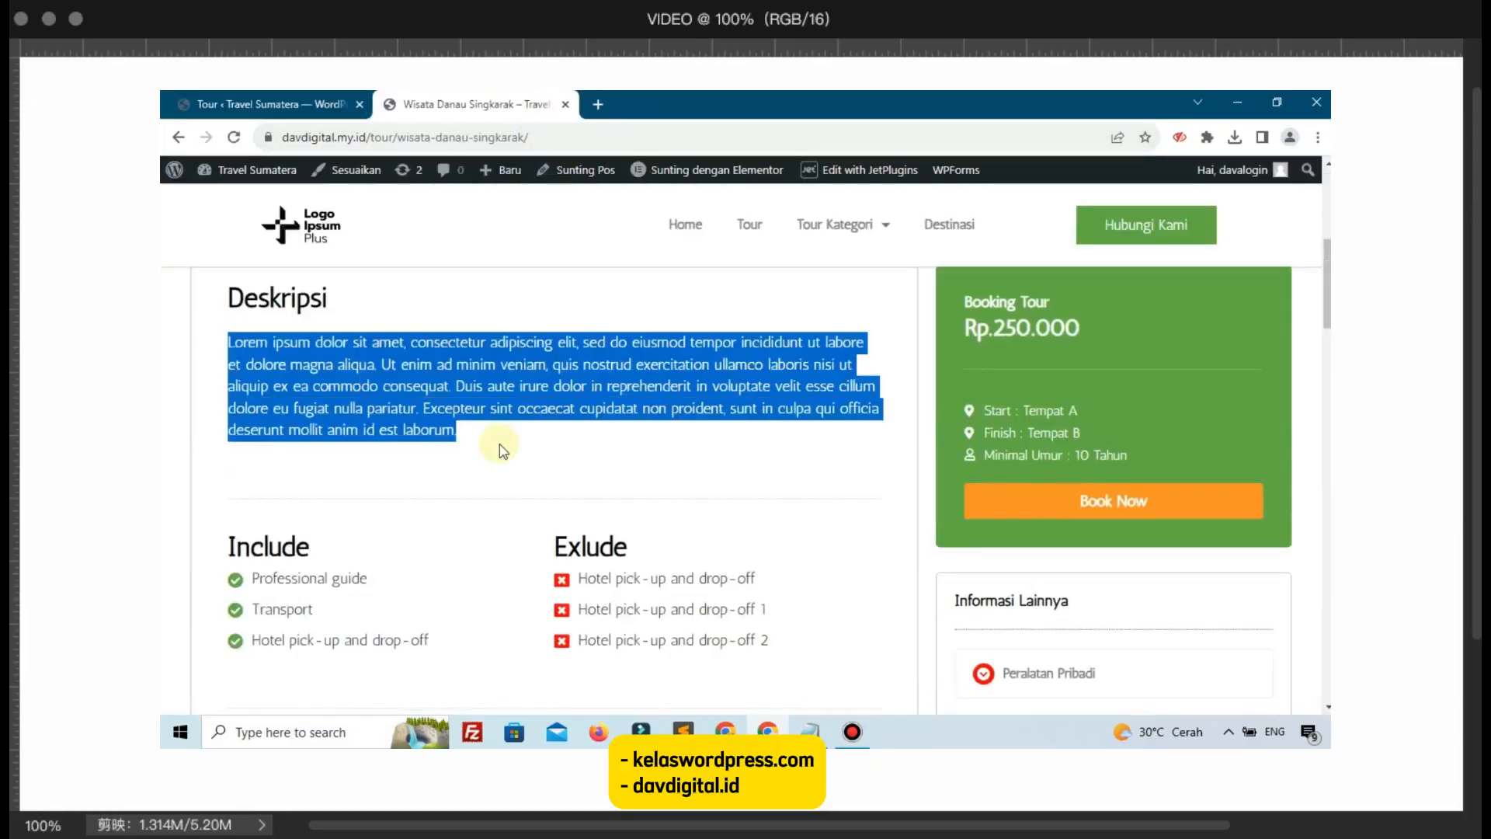
Step: Paste the copied description into the Deskripsi field of the Wisata Danau Singkarak post, update it and return to the tour list
left_click(334, 104)
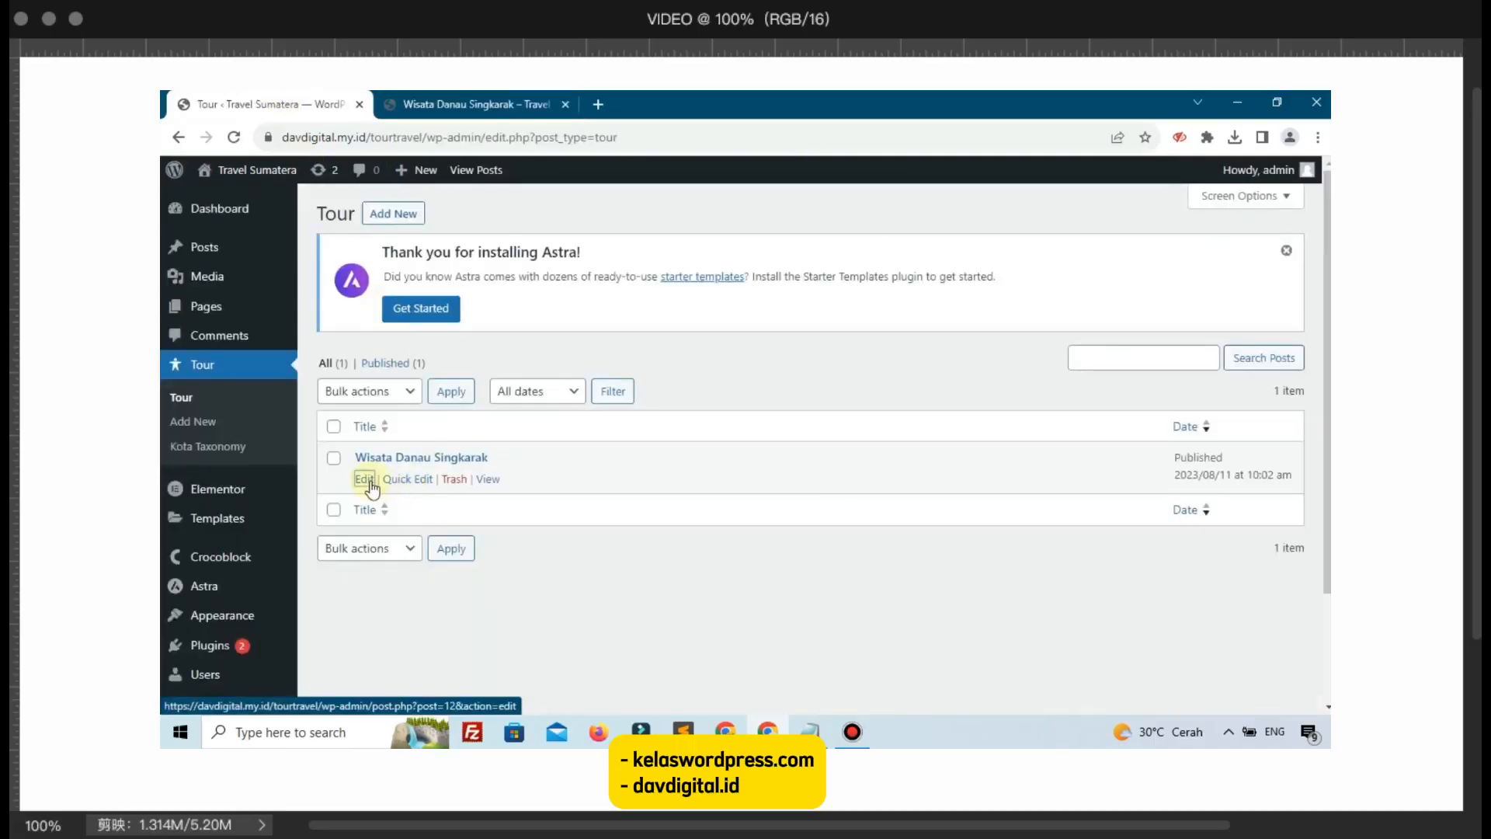
left_click(368, 480)
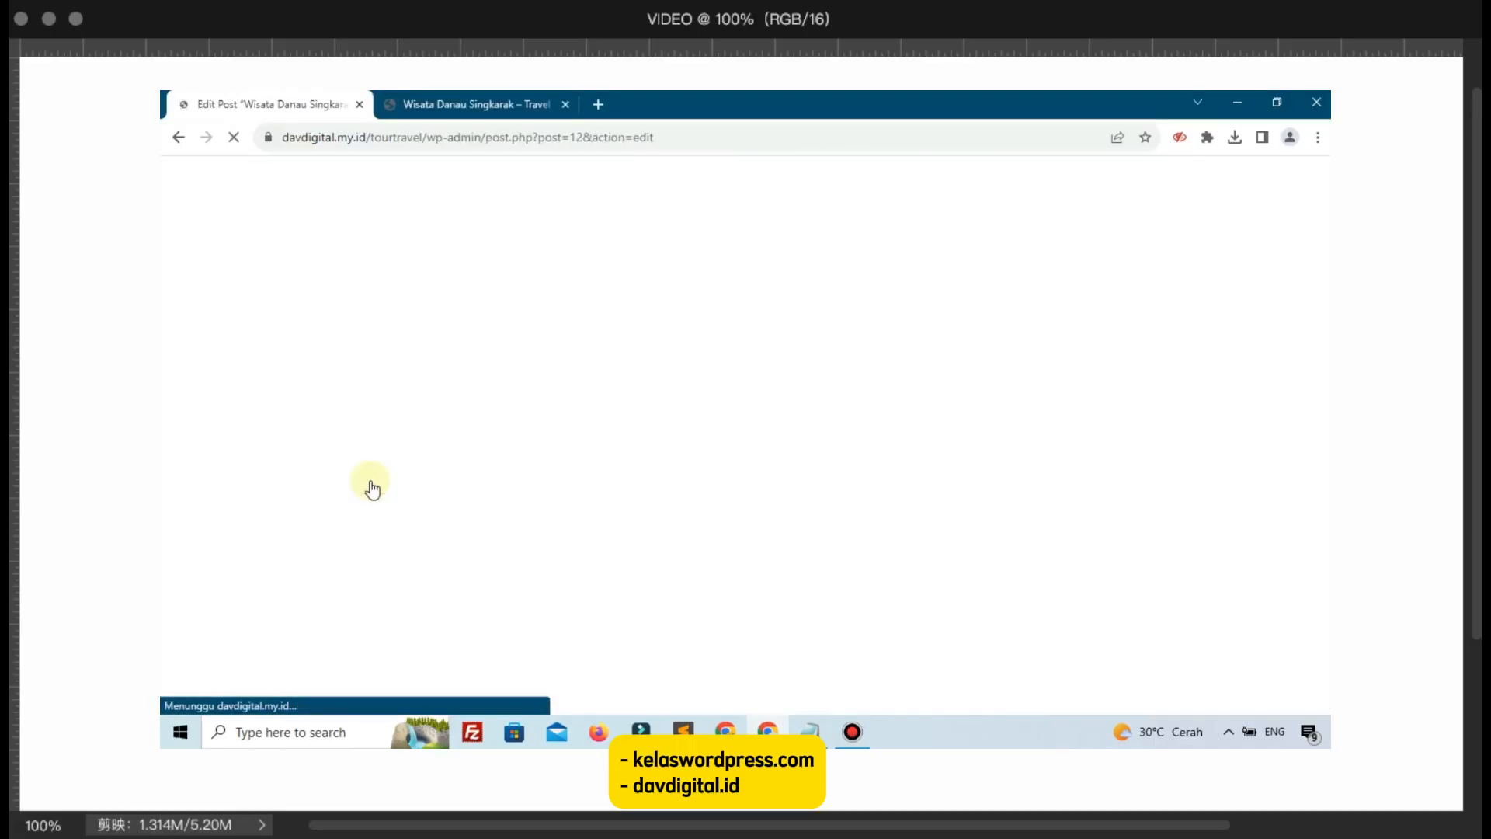
scroll(523, 539, "down", 5)
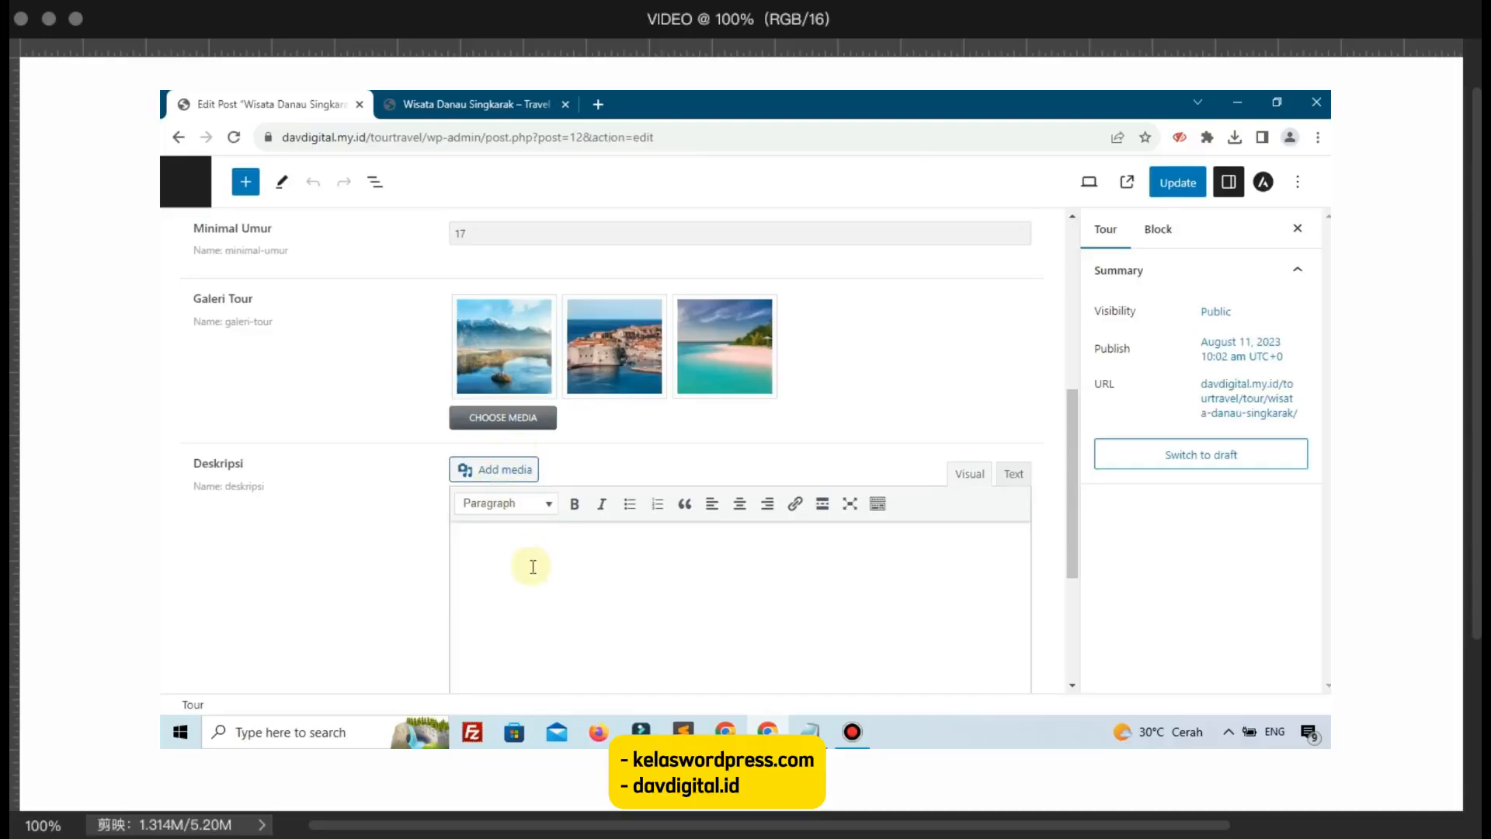
key("ctrl+v")
scroll(649, 499, "down", 3)
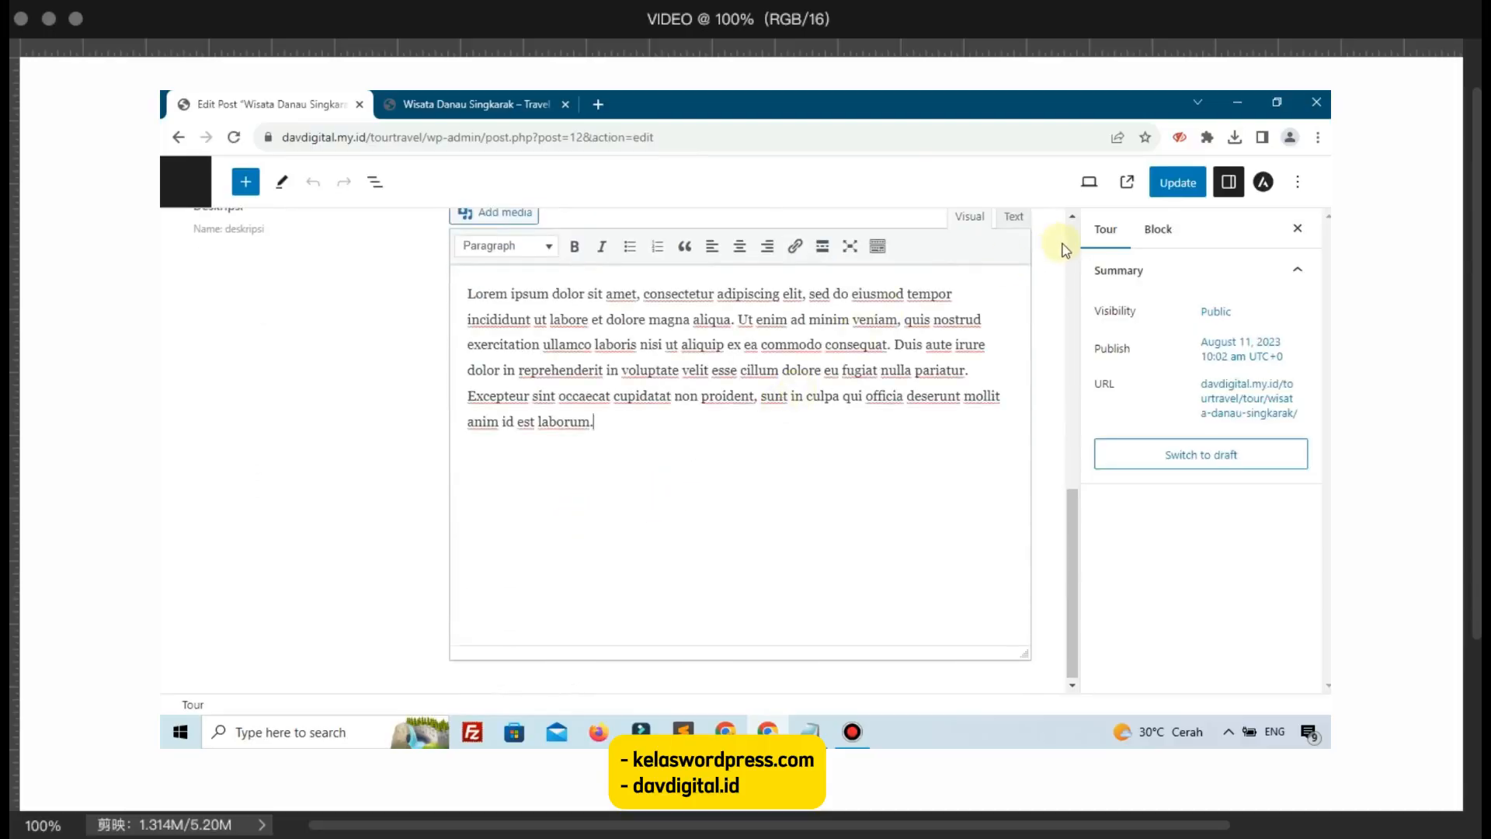
left_click(1169, 183)
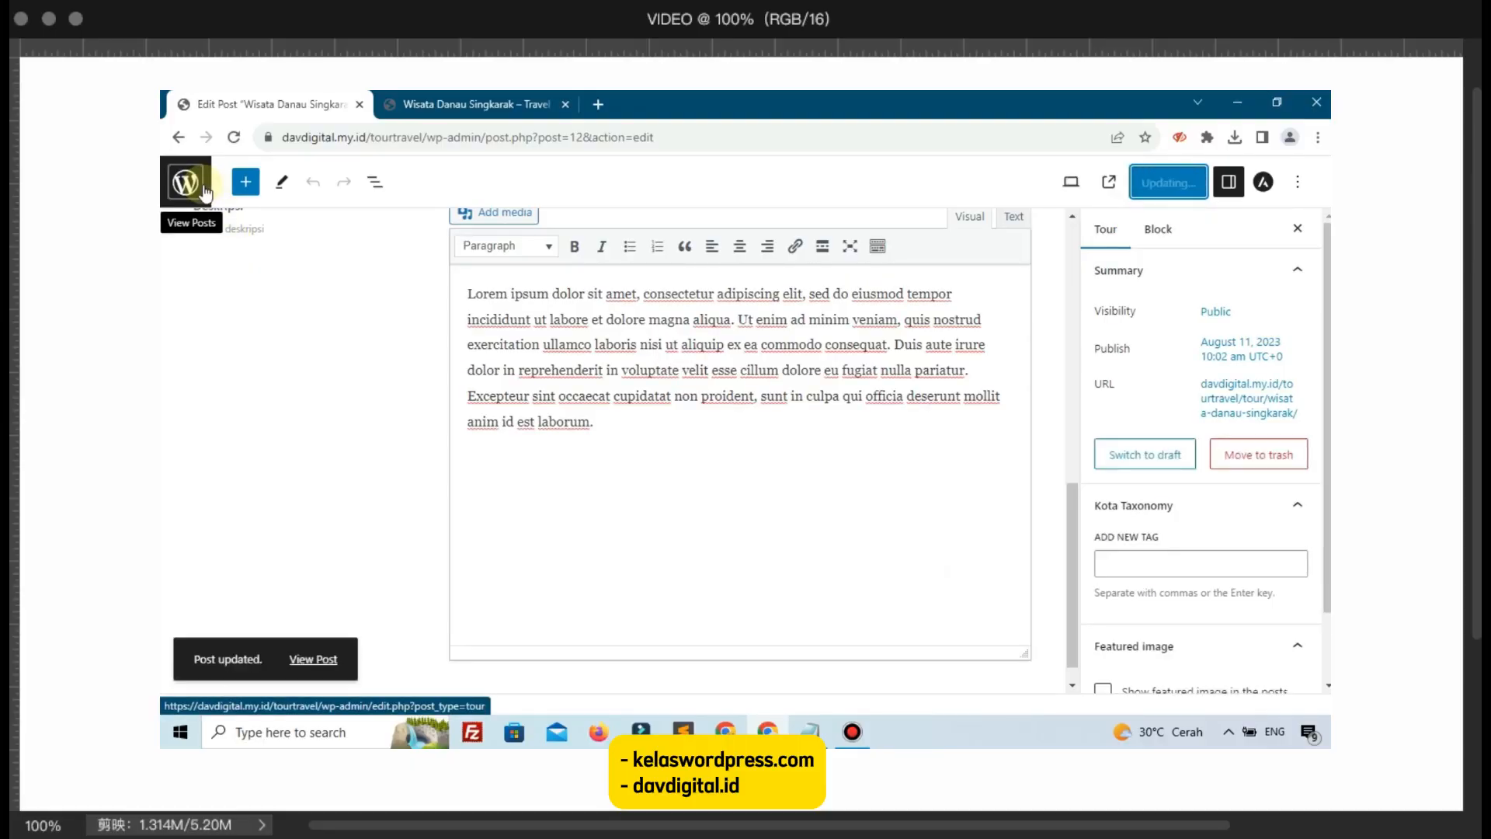
left_click(186, 184)
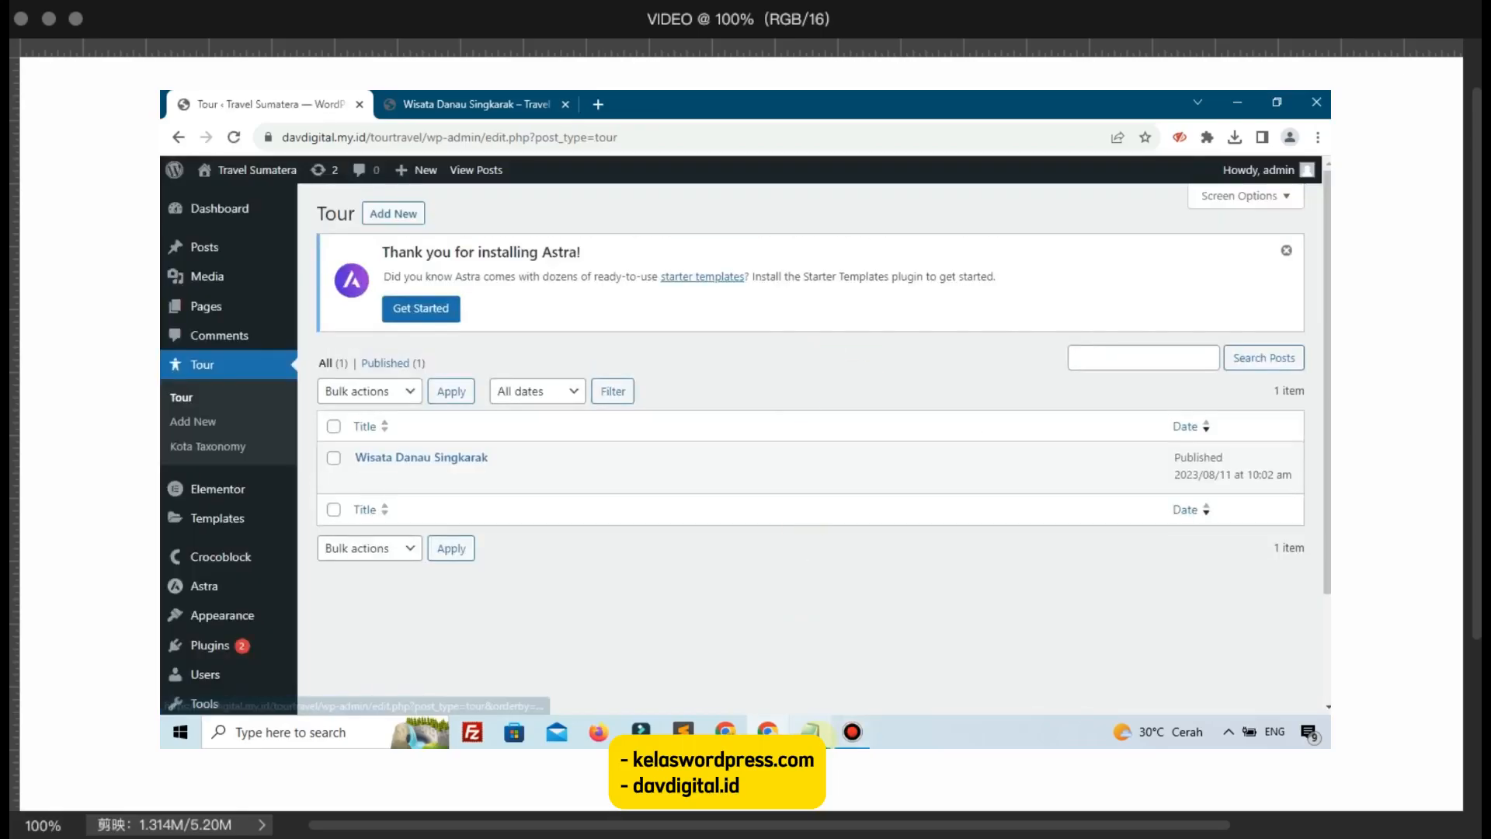
Step: Switch to Notepad and review the project outline's CPT and Listing Tour items
left_click(811, 732)
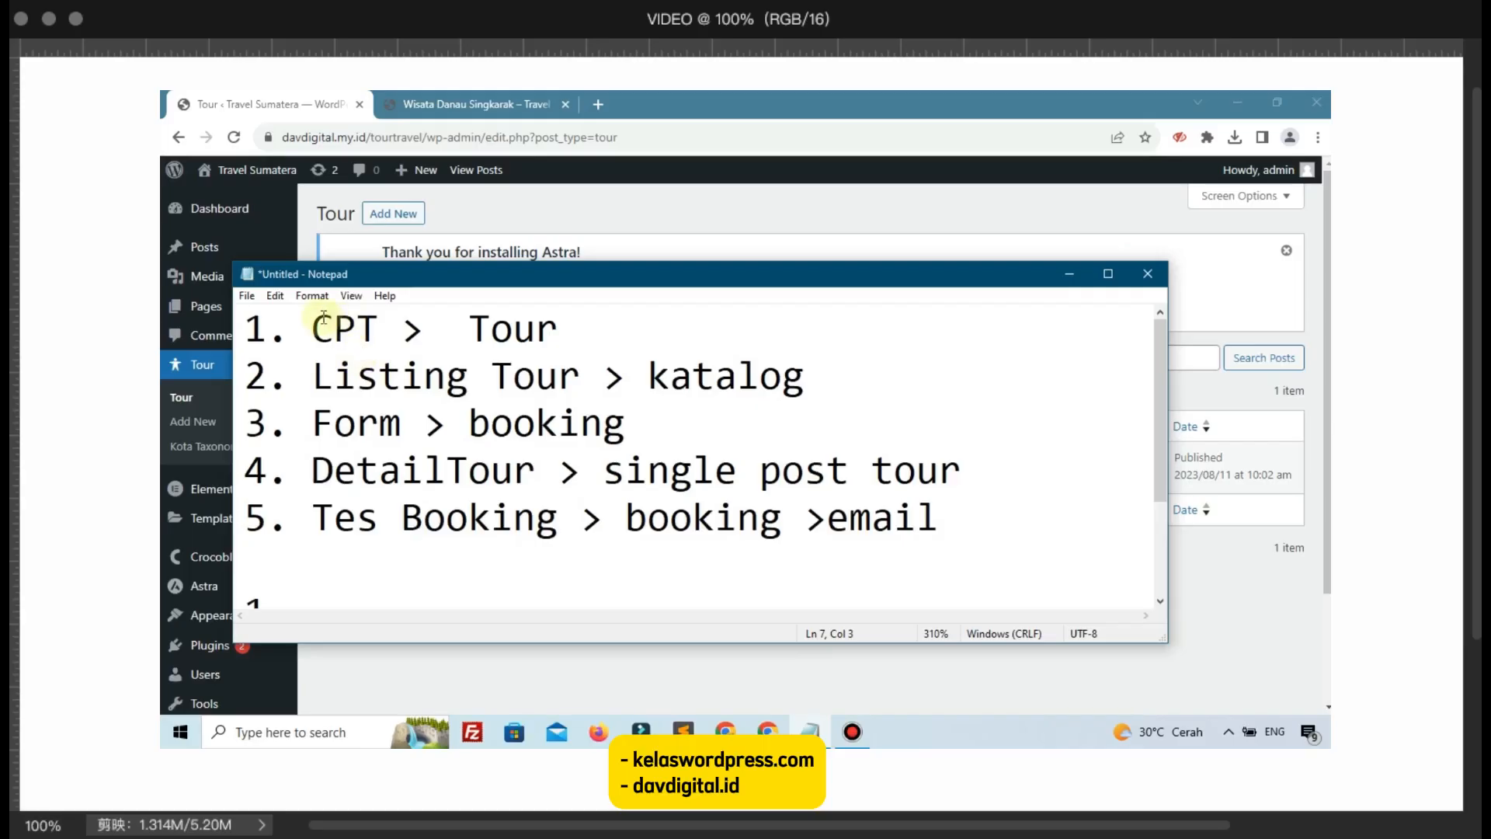
left_click_drag(324, 318, 536, 327)
left_click(525, 361)
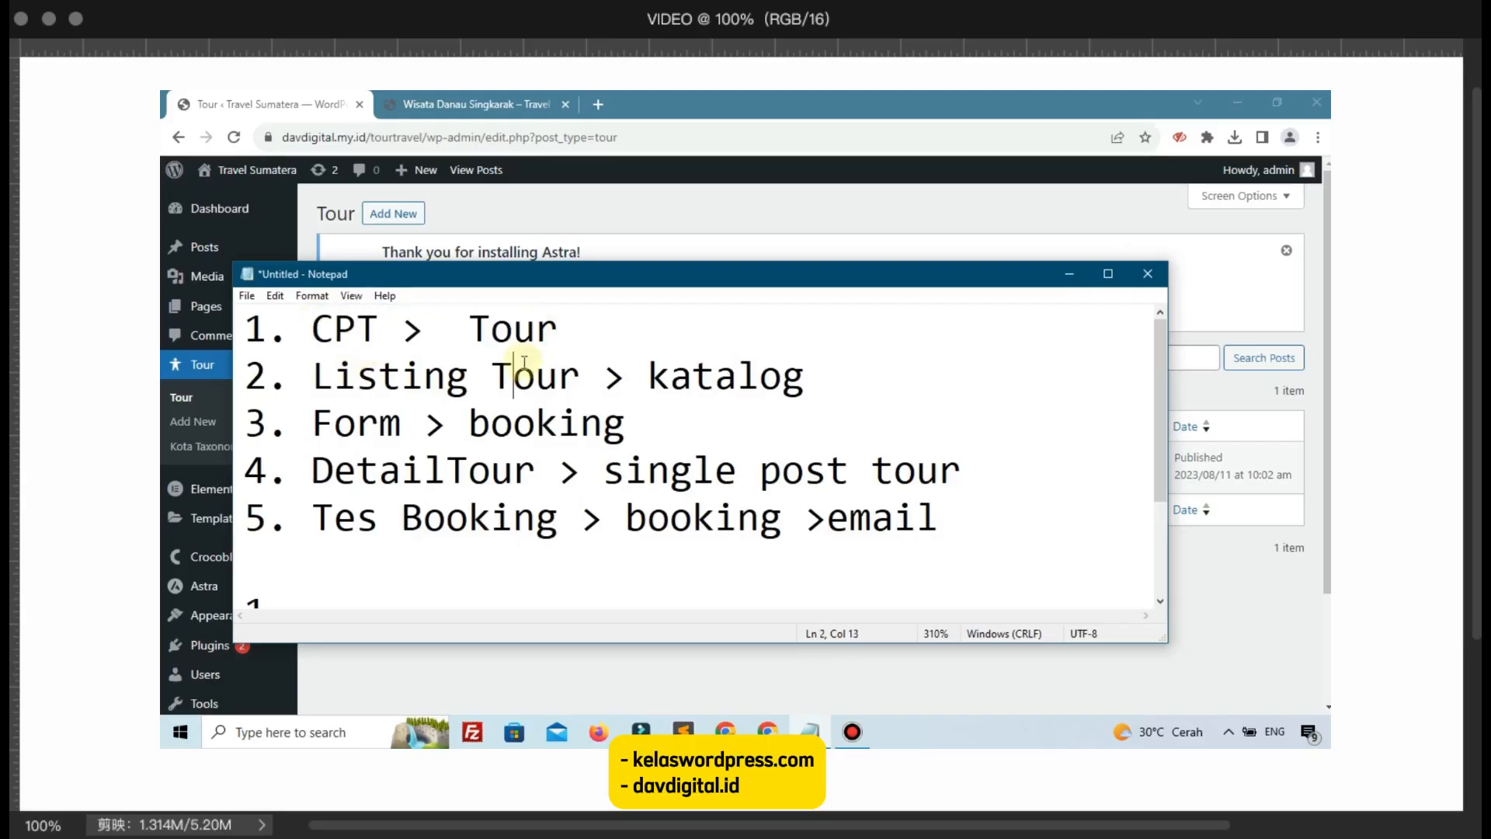
left_click_drag(334, 375, 577, 376)
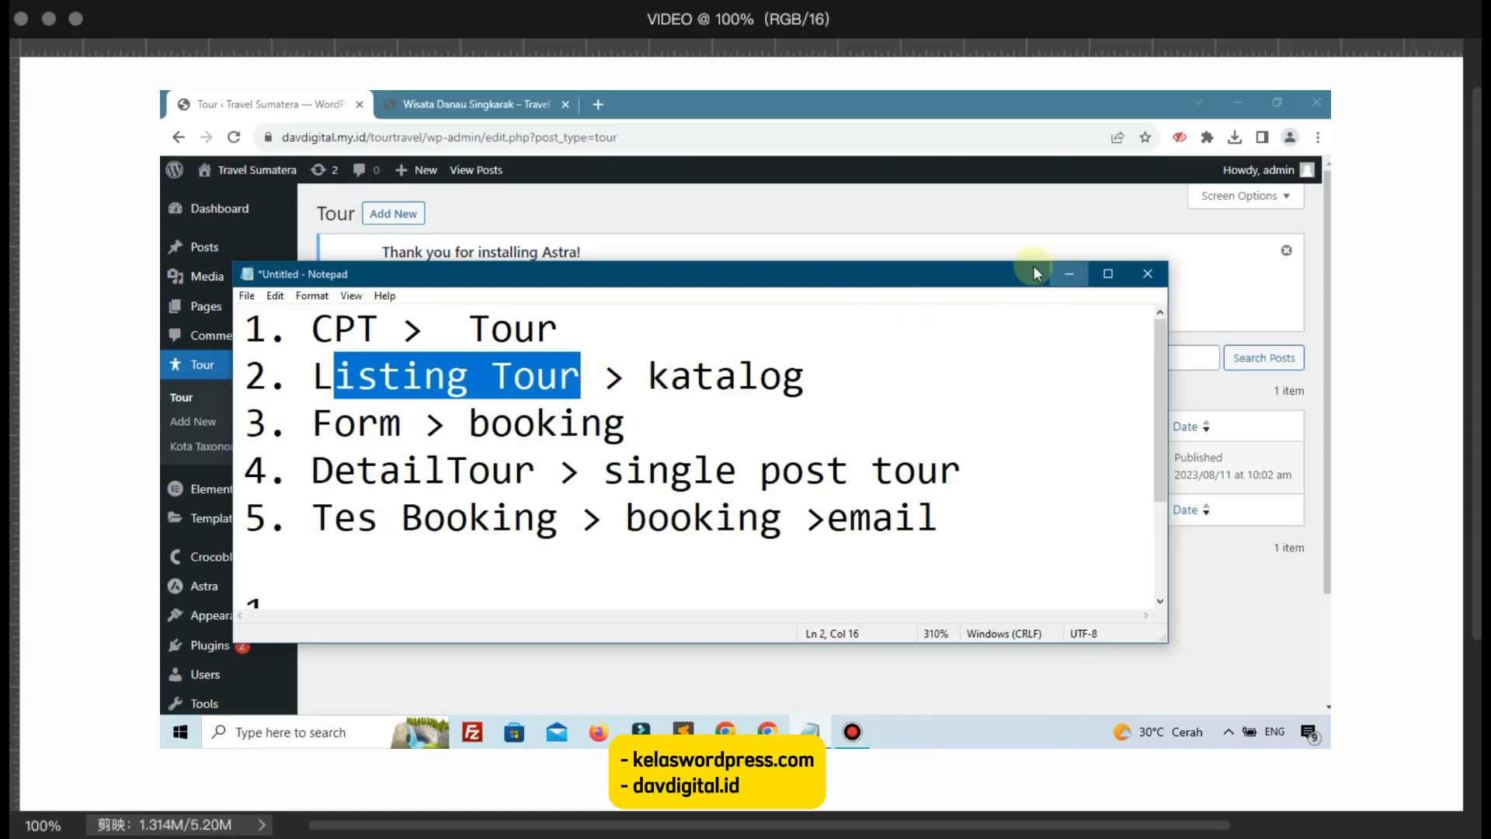
left_click(1068, 273)
Step: Examine the tour cards in the PilihanTour Terupdate section of the demo site's home page
left_click(504, 104)
left_click(524, 386)
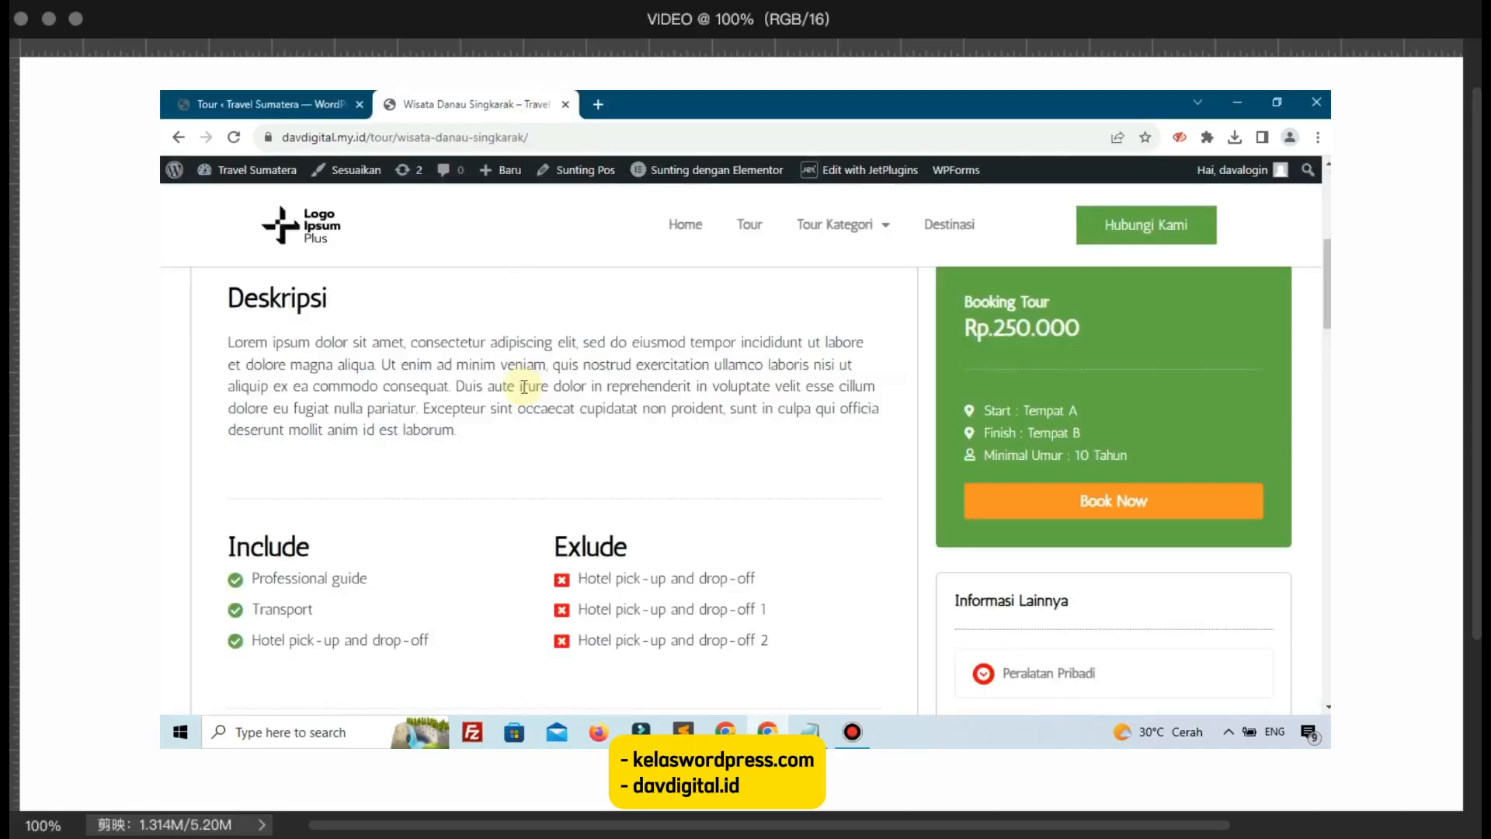
left_click(687, 233)
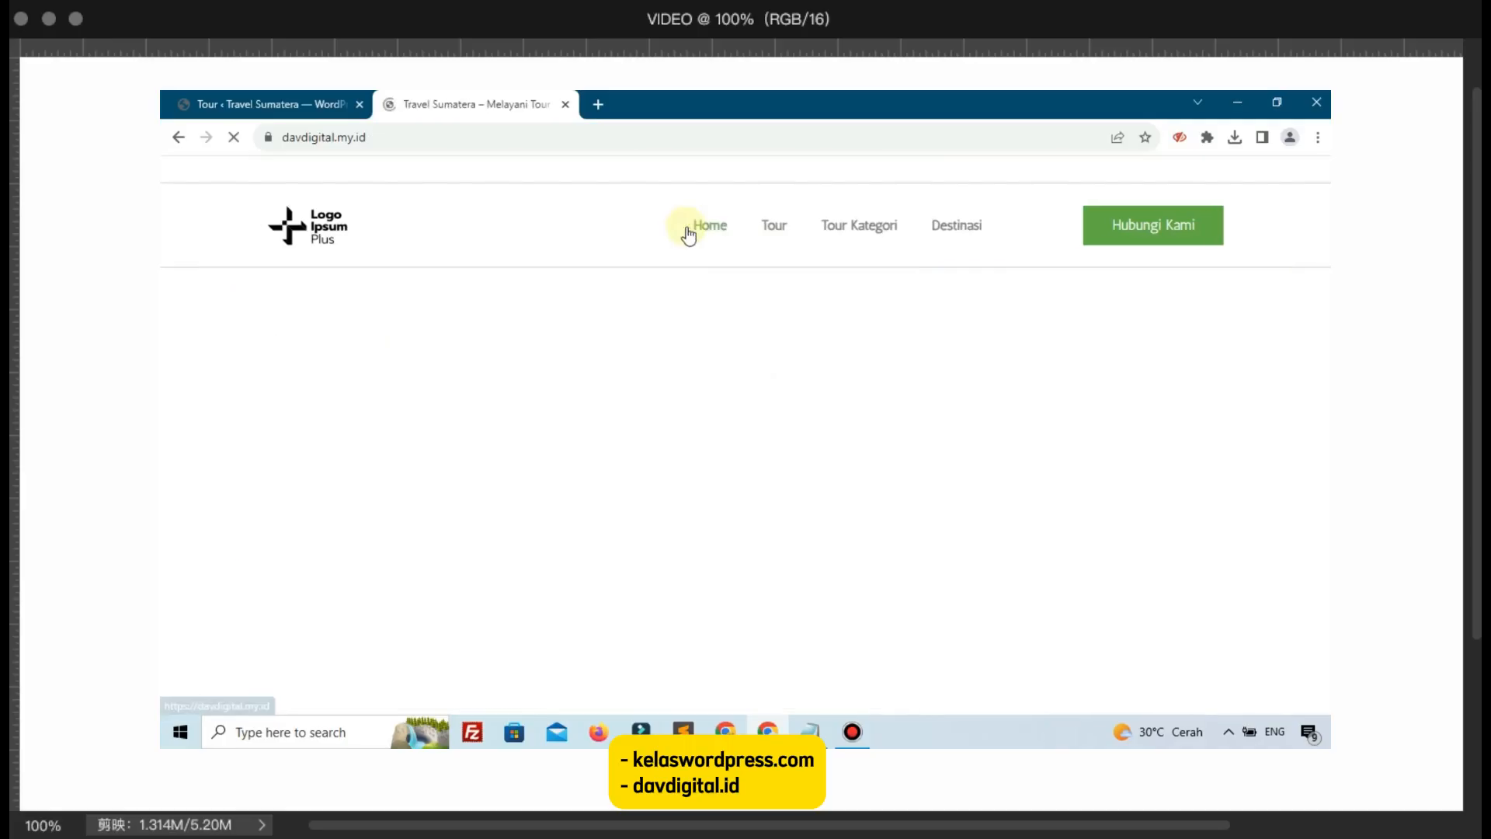
scroll(686, 309, "down", 10)
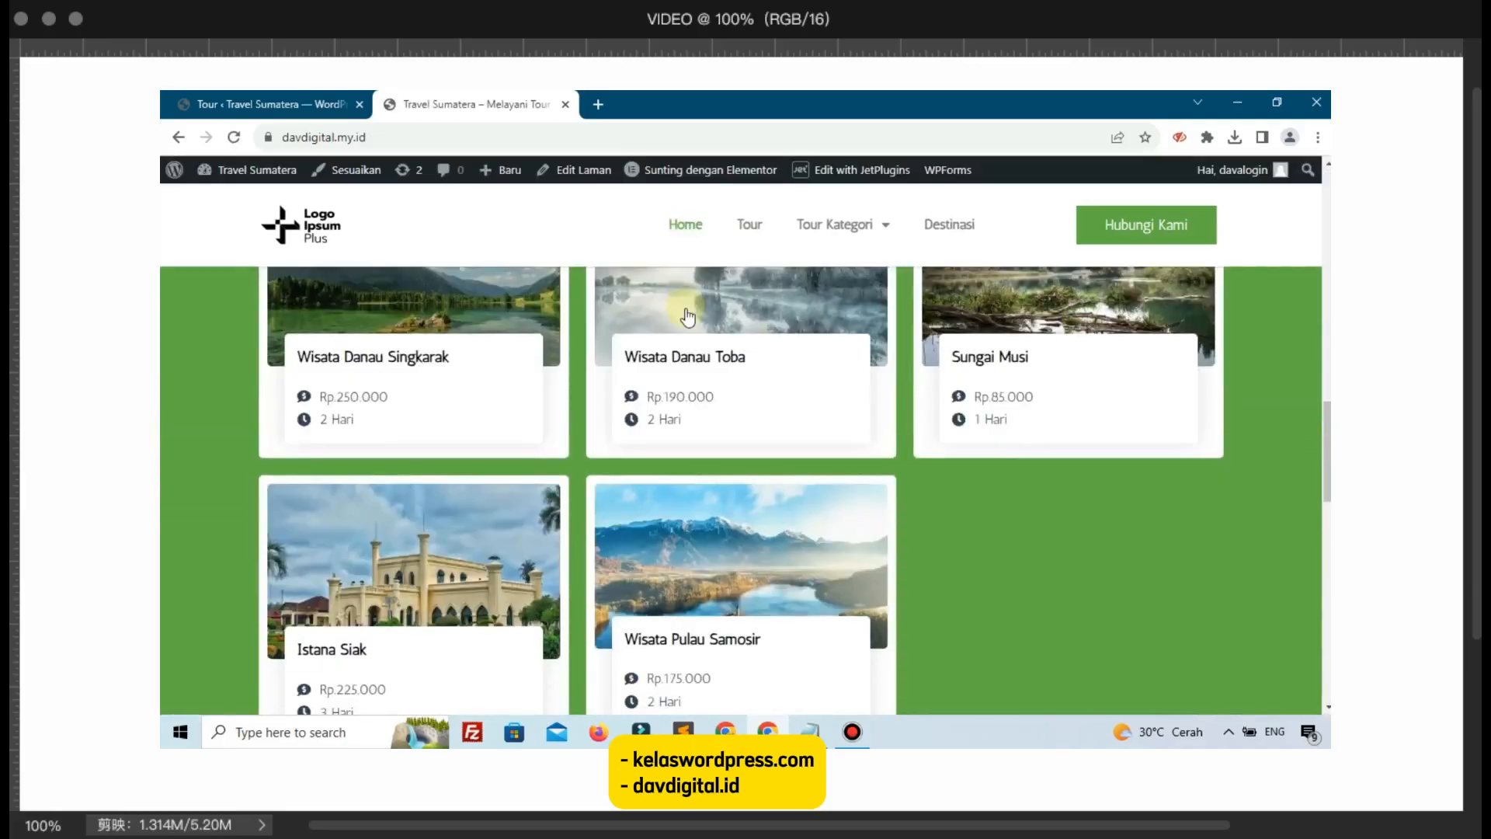
scroll(687, 309, "up", 2)
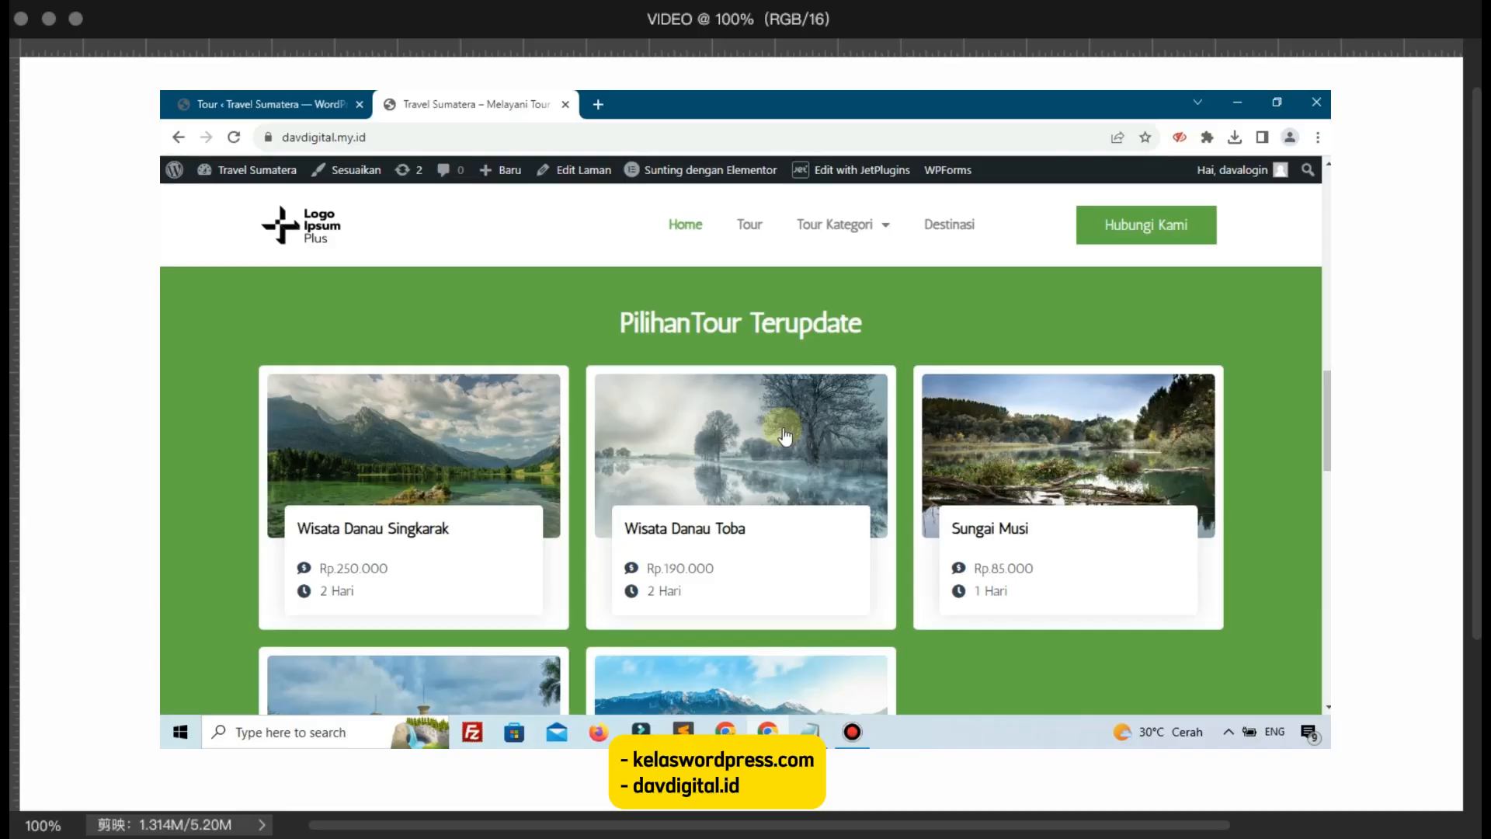
Step: Switch to the tour site's admin and open the JetEngine Listings page
left_click(243, 101)
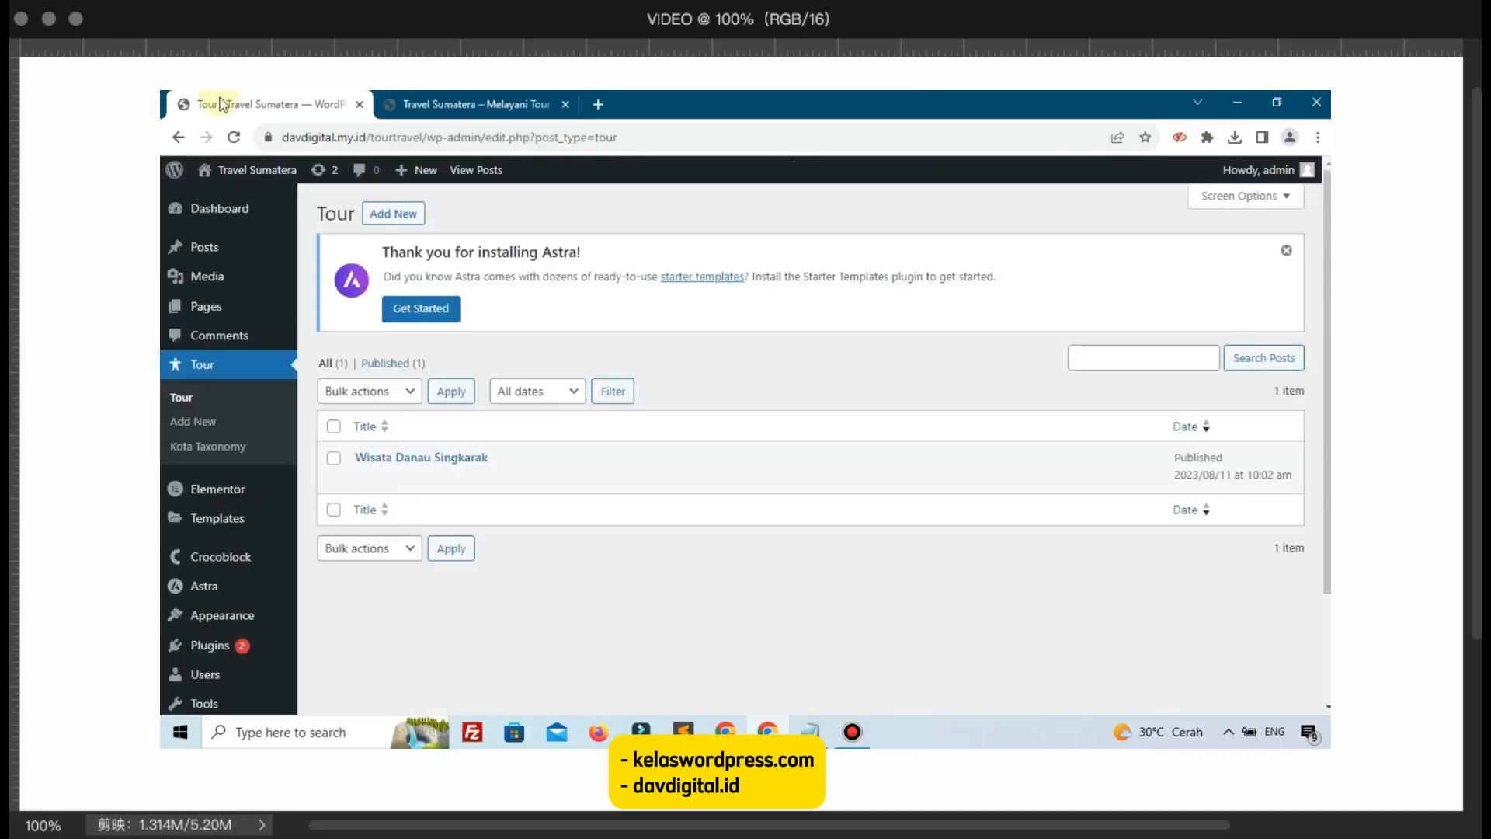
scroll(326, 560, "down", 2)
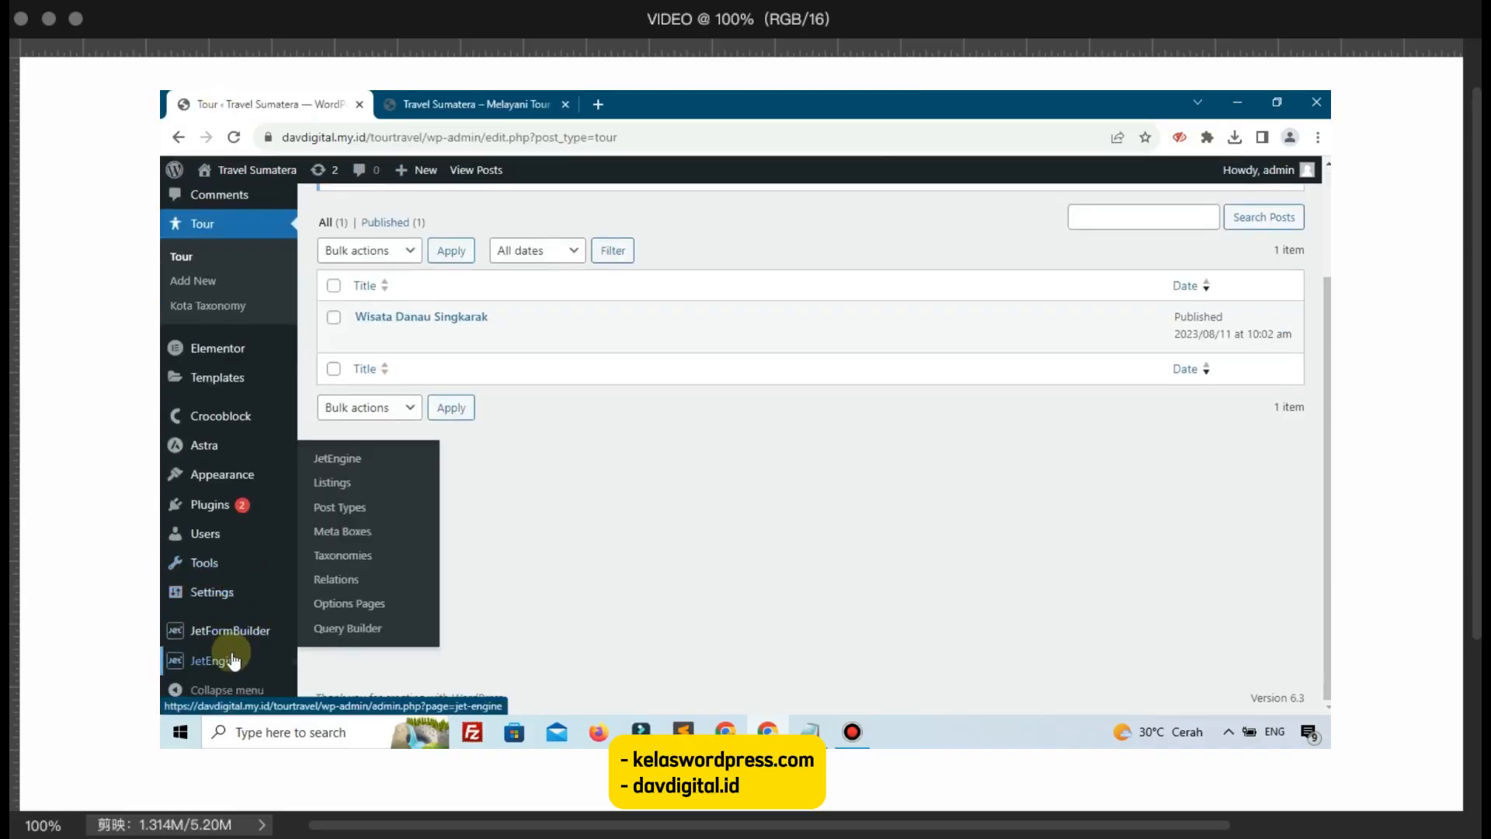
mouse_move(203, 659)
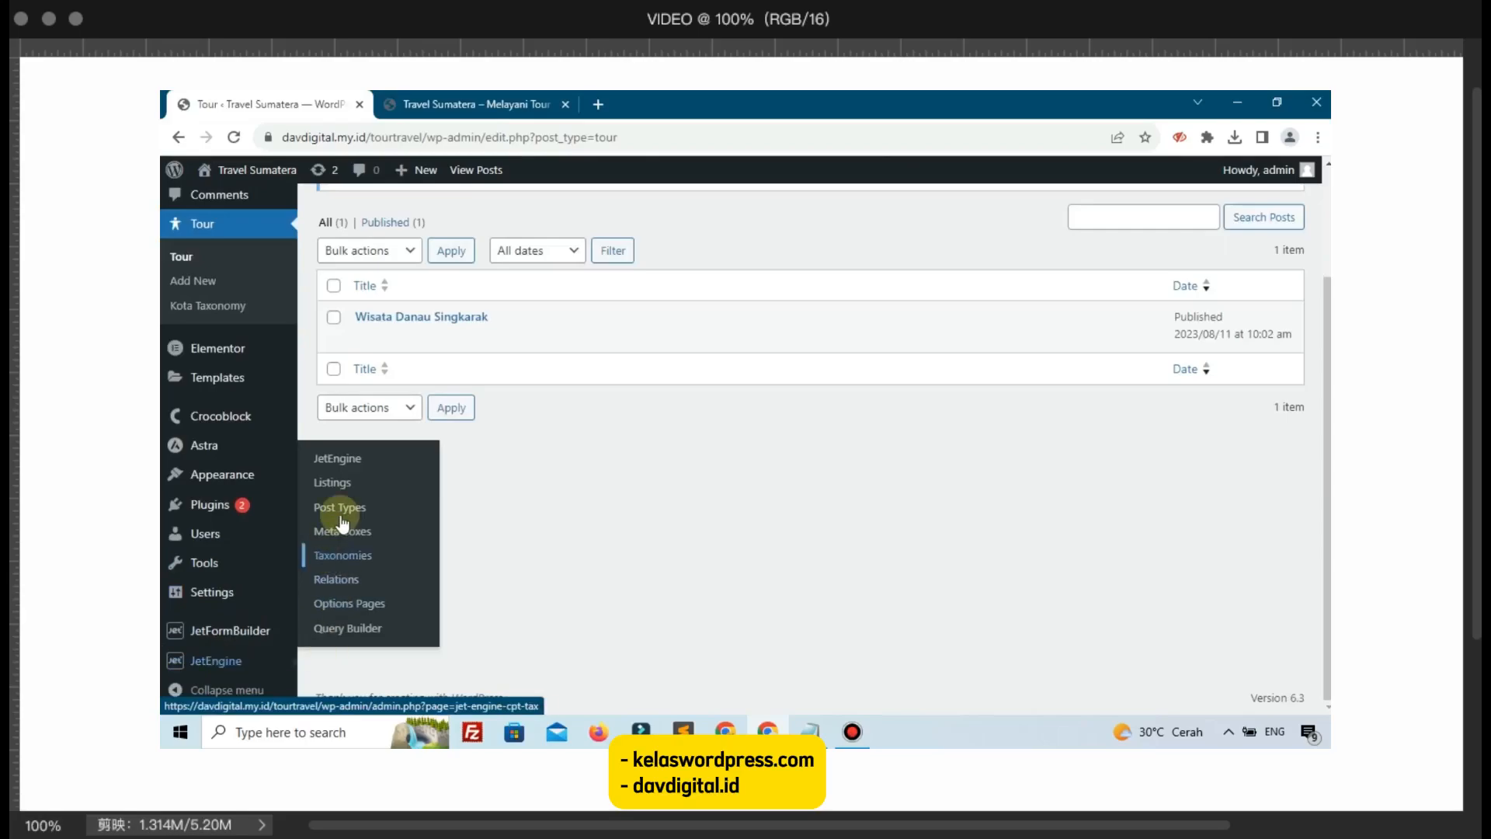
left_click(355, 491)
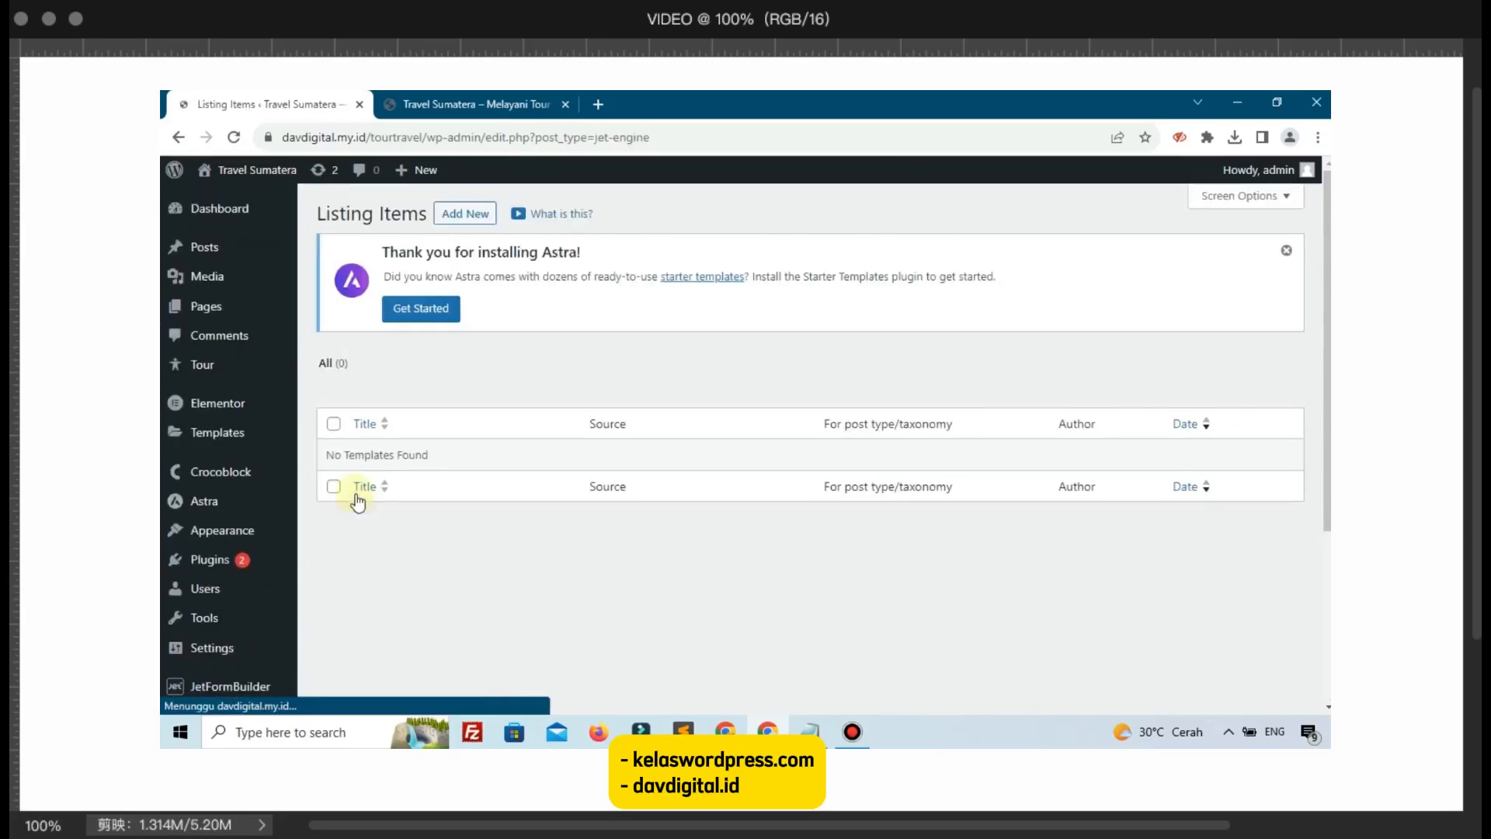
Step: Create a listing item named Listing Tour with Posts as source, Tour as post type and Elementor as view
left_click(457, 216)
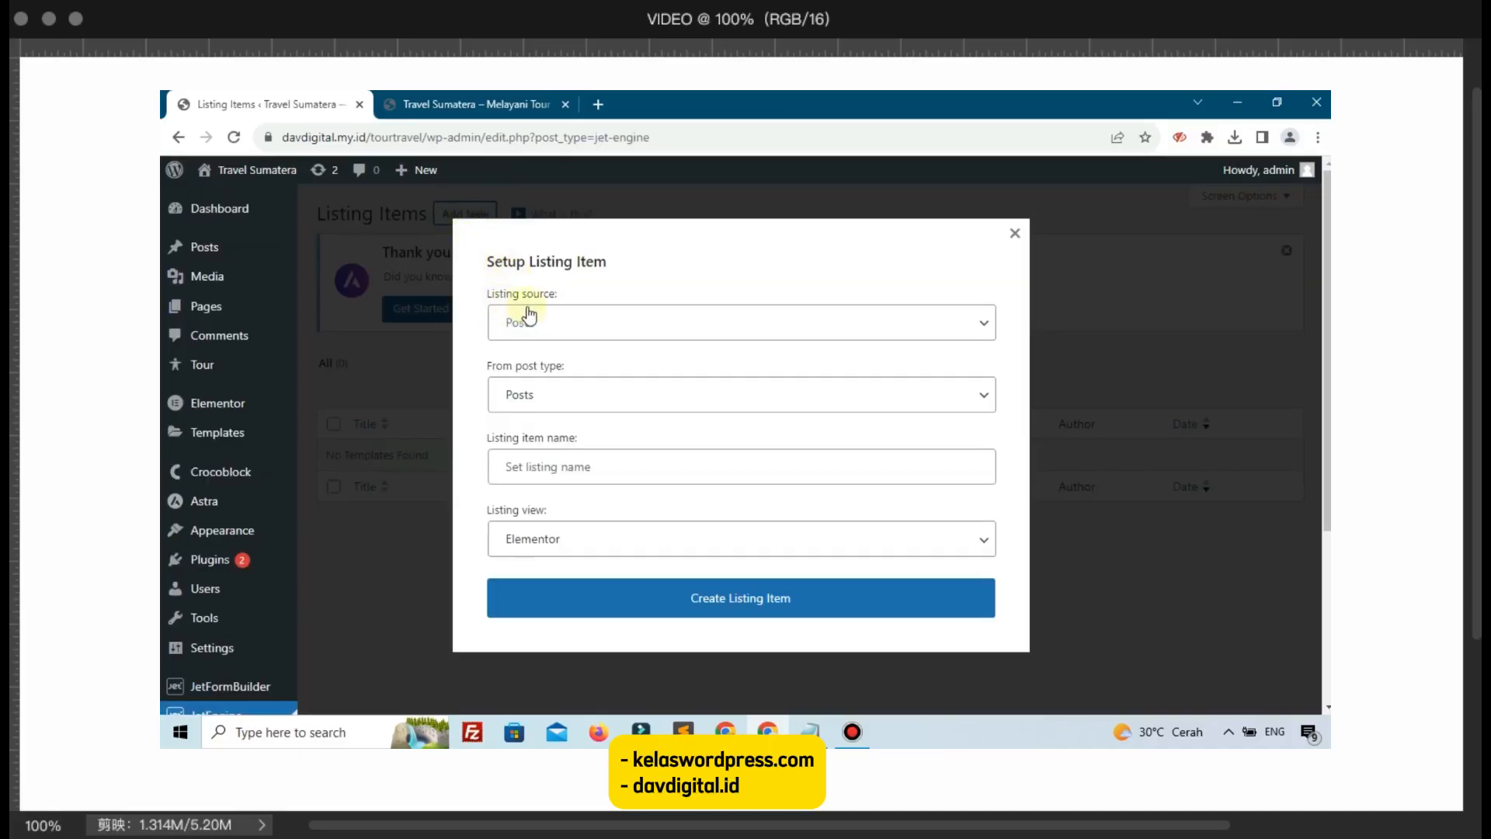
left_click(520, 396)
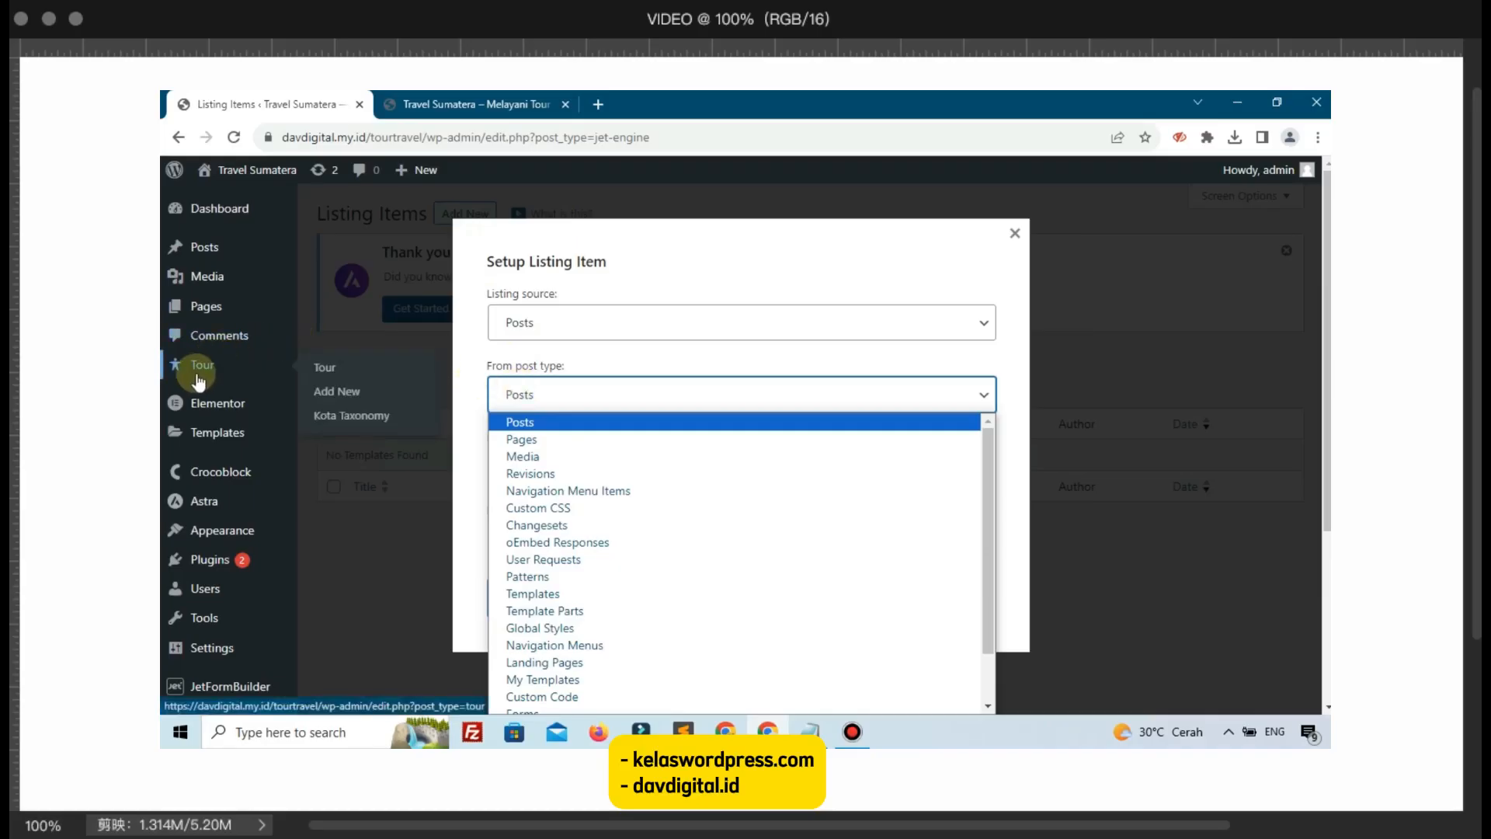
scroll(563, 621, "down", 1)
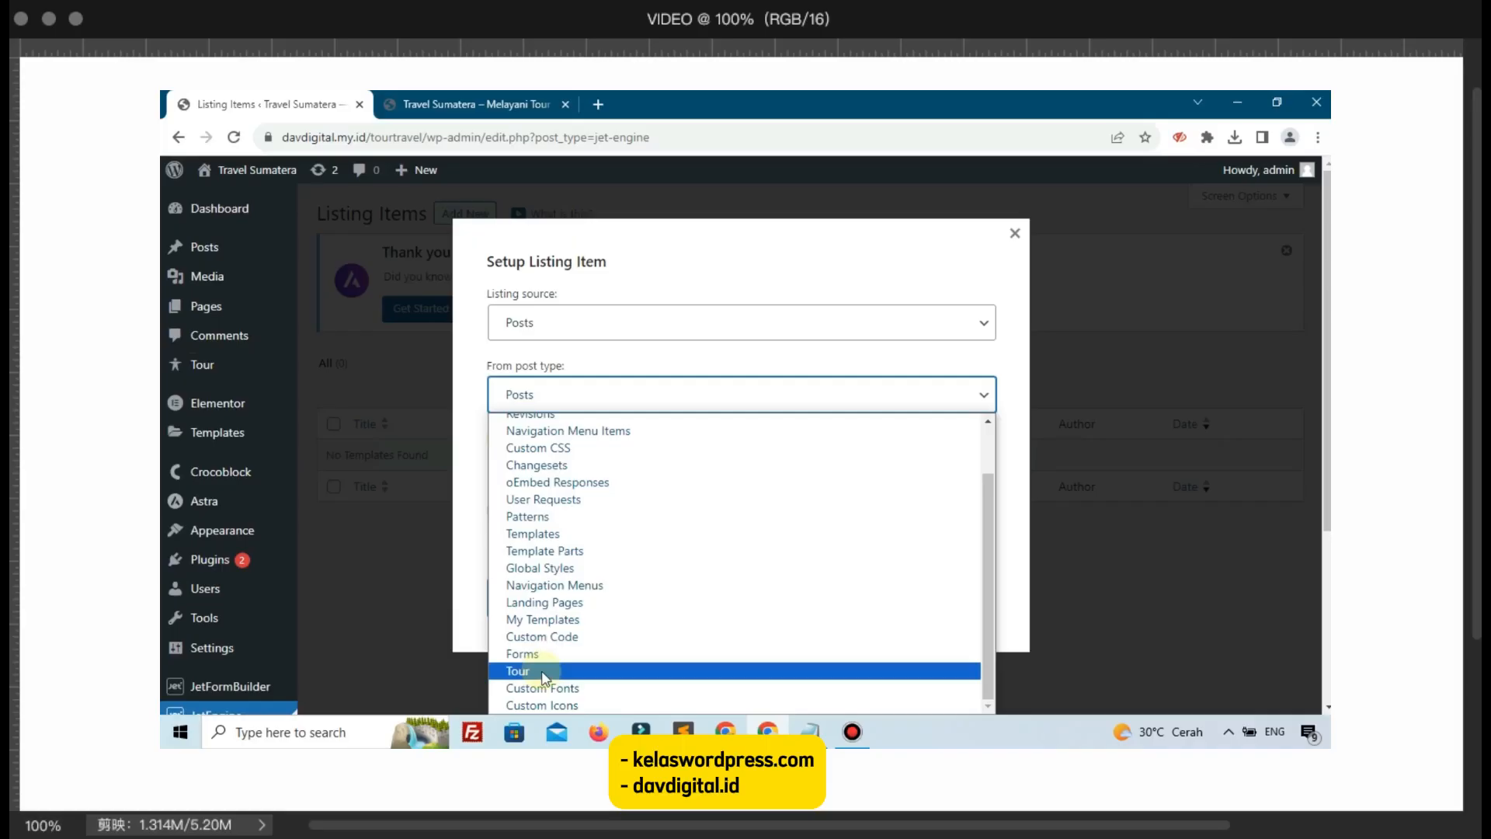
left_click(541, 672)
left_click(605, 467)
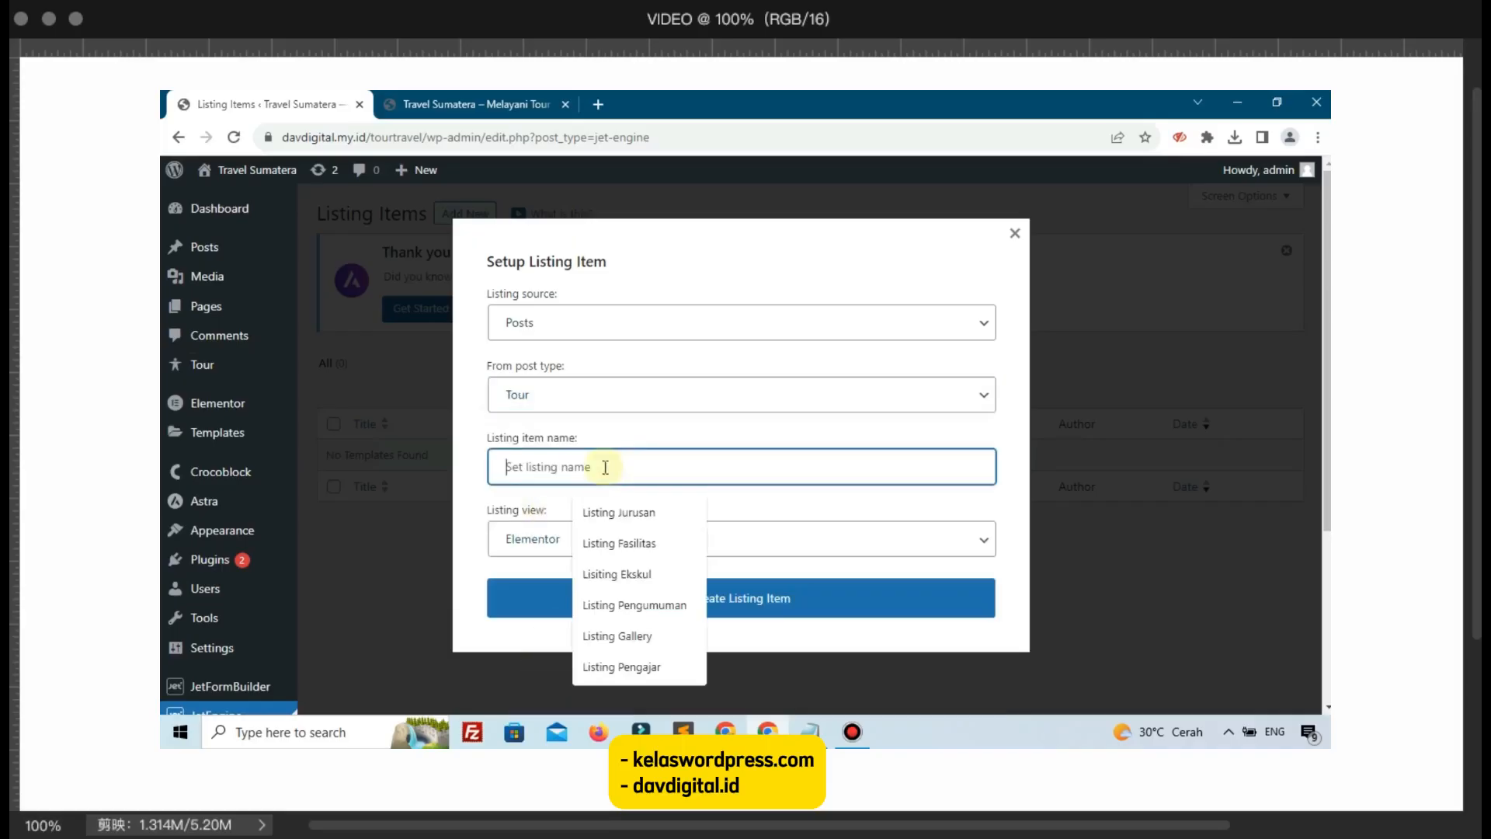
type("Listing Tour")
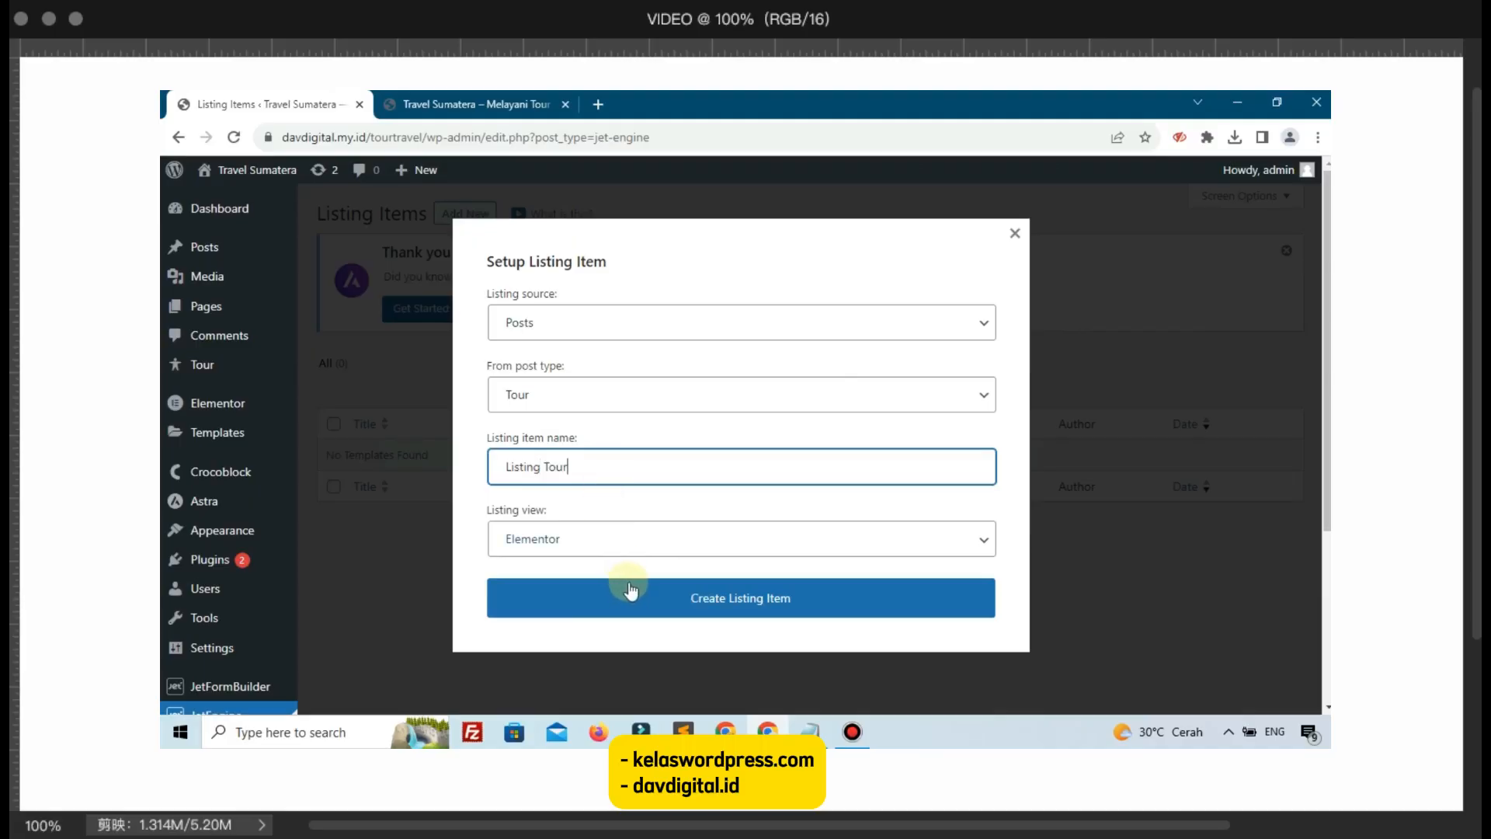
left_click(652, 603)
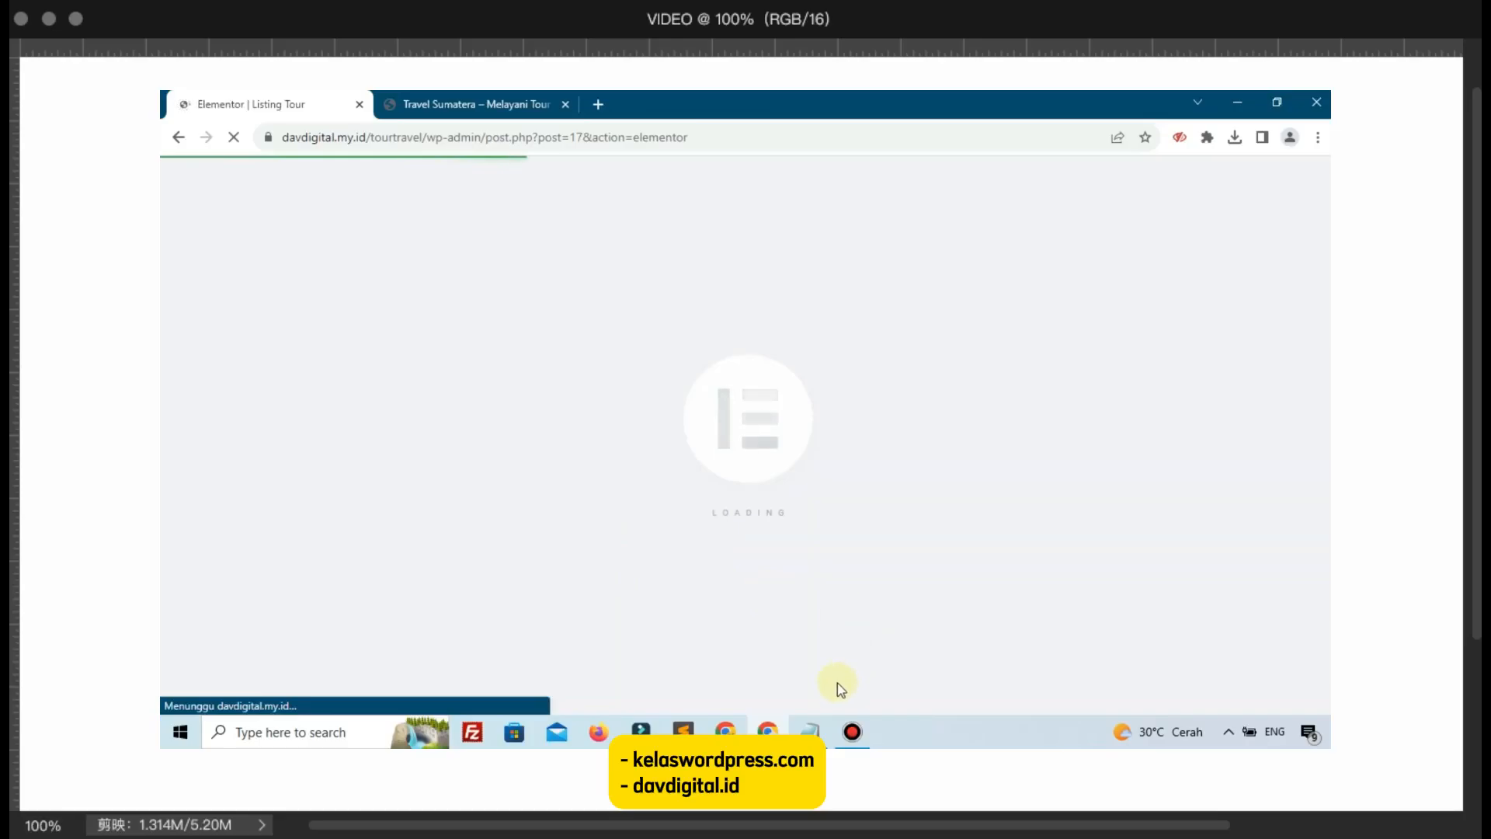
Step: Set the listing item's preview width to 350 and make the listing item clickable
left_click(811, 730)
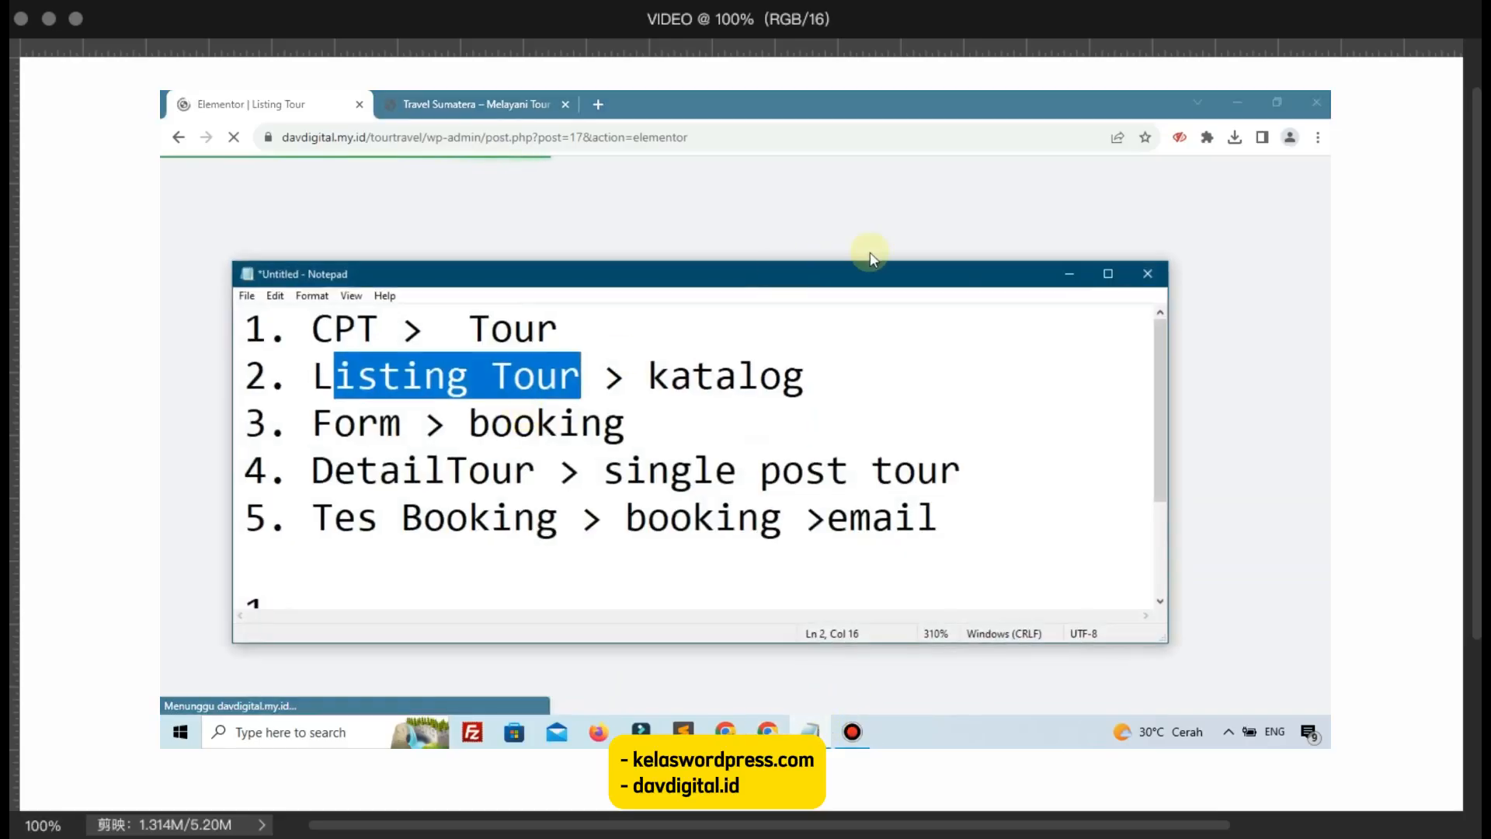
left_click(1070, 273)
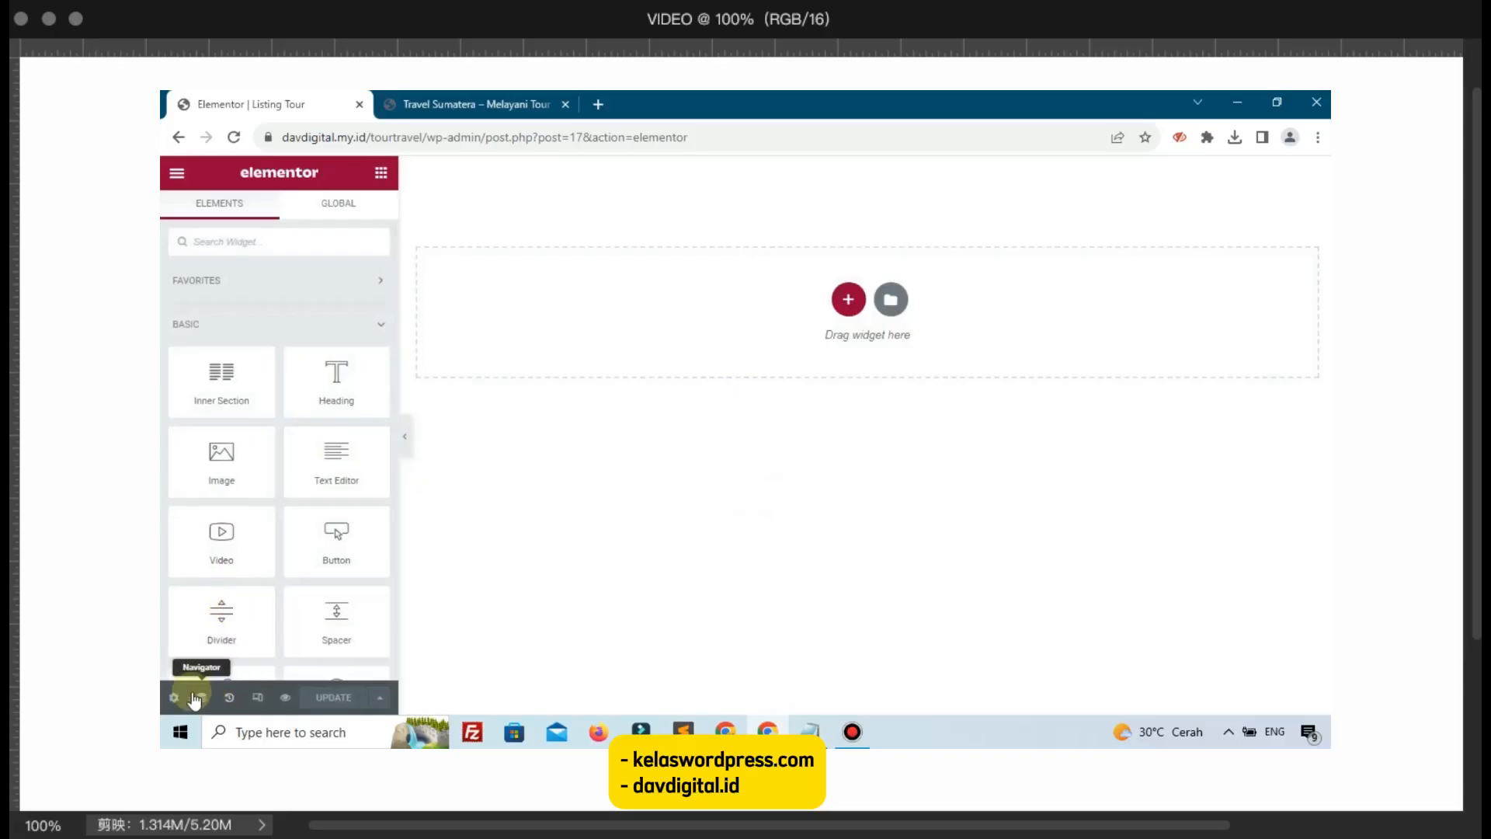
left_click(173, 697)
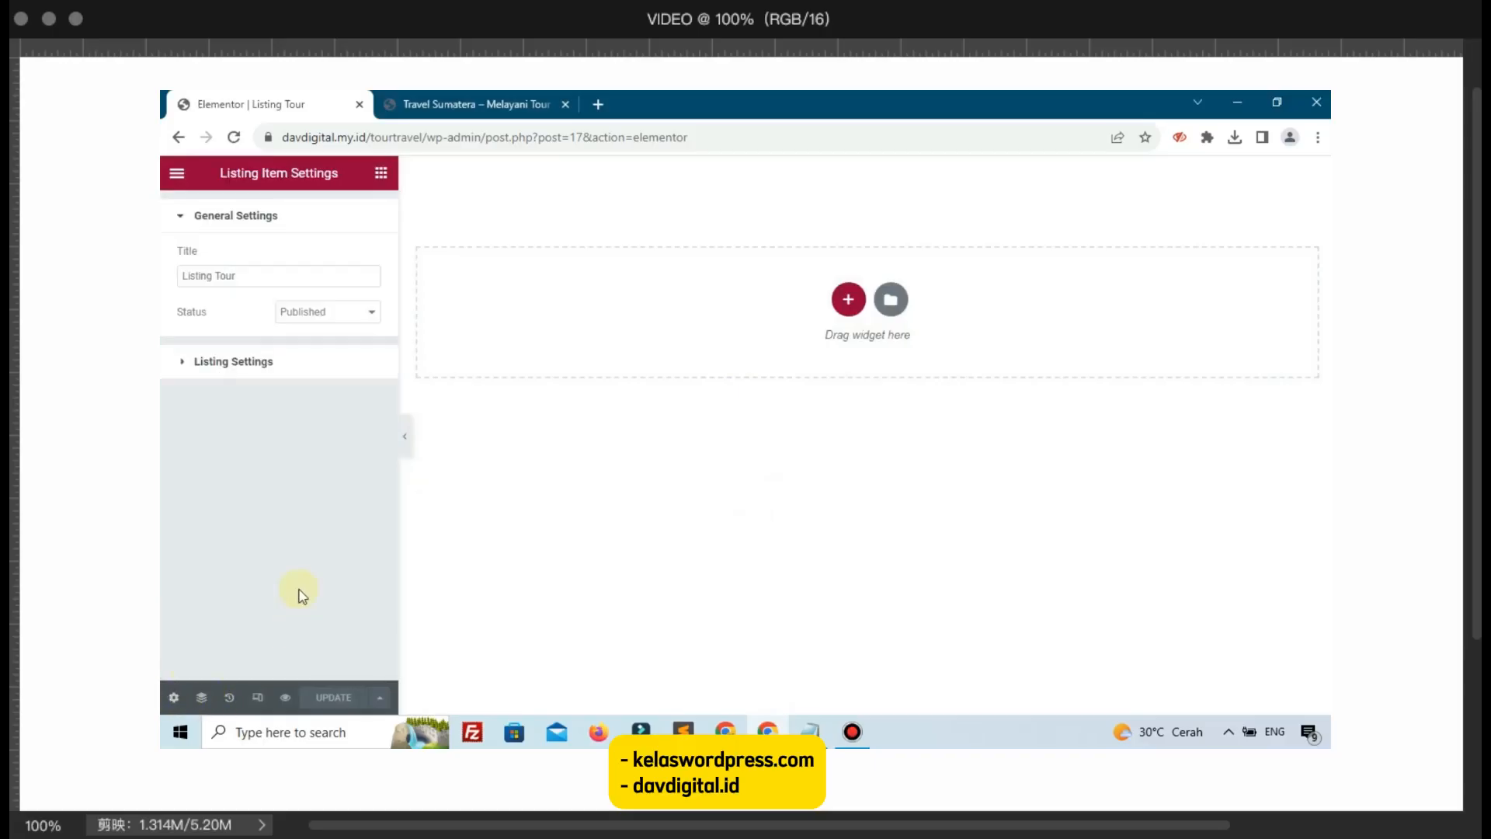
left_click(287, 378)
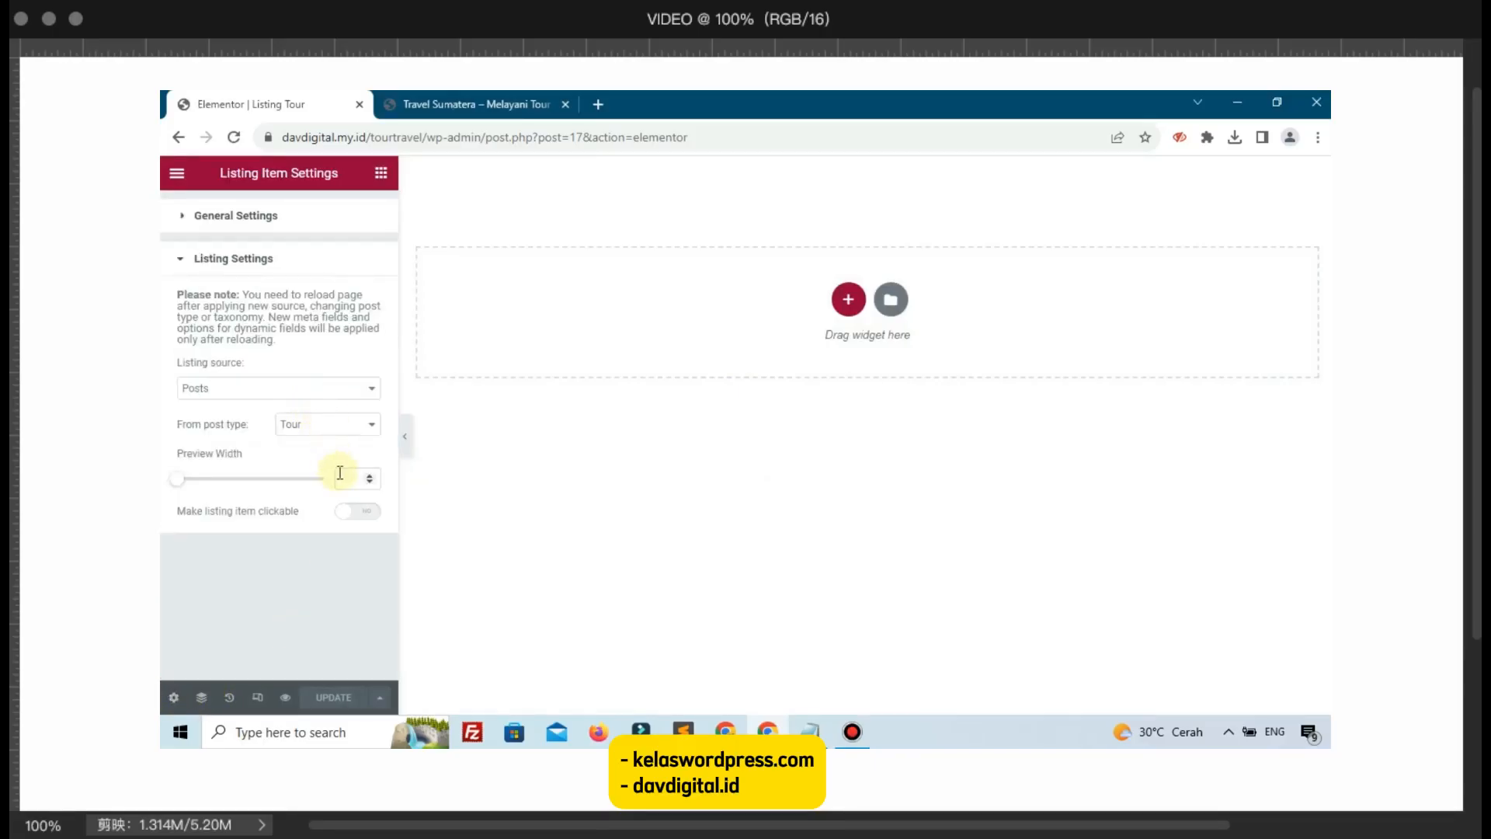
type("350")
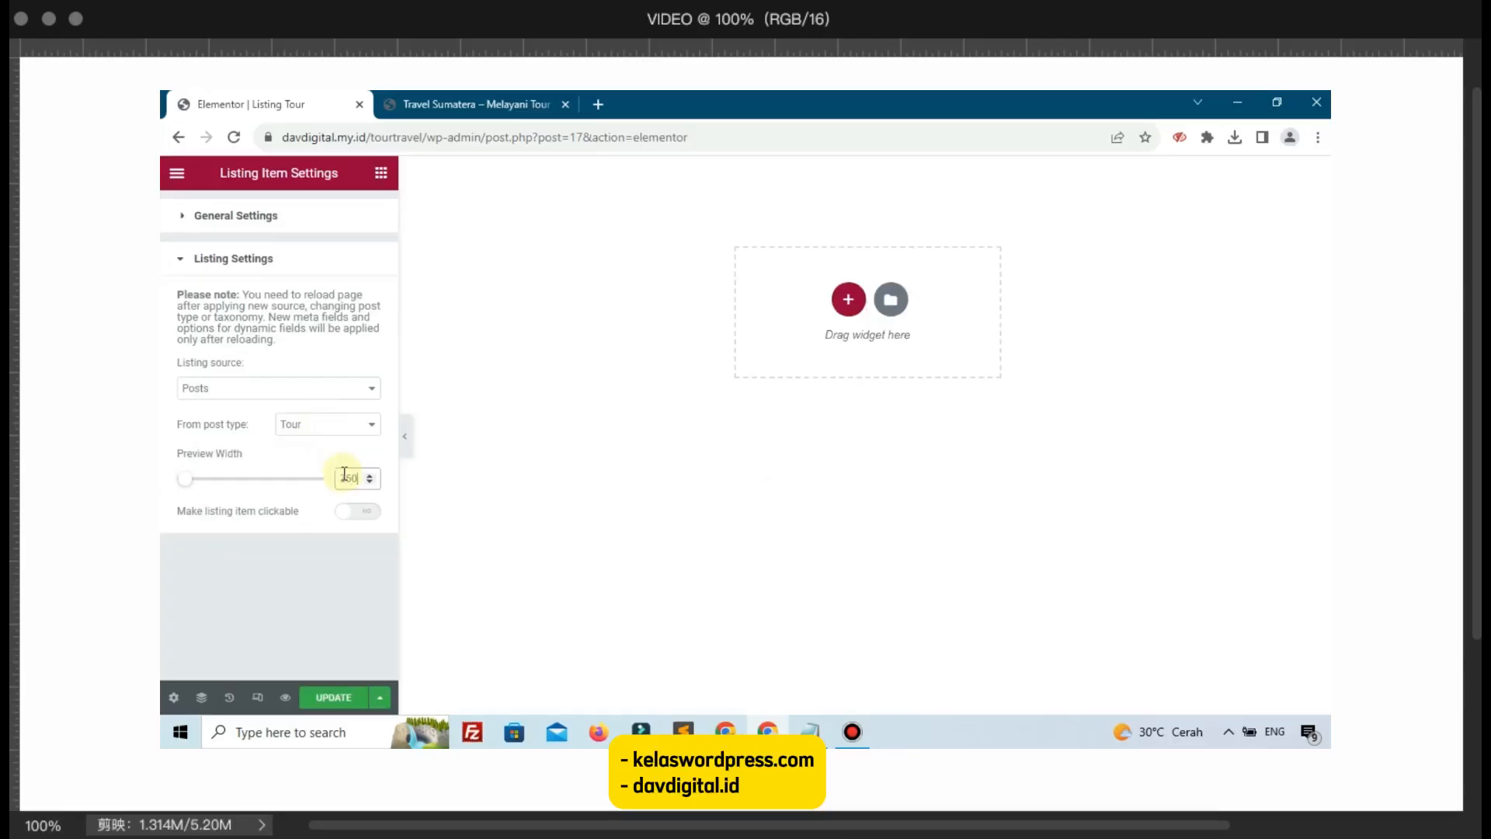
left_click(363, 513)
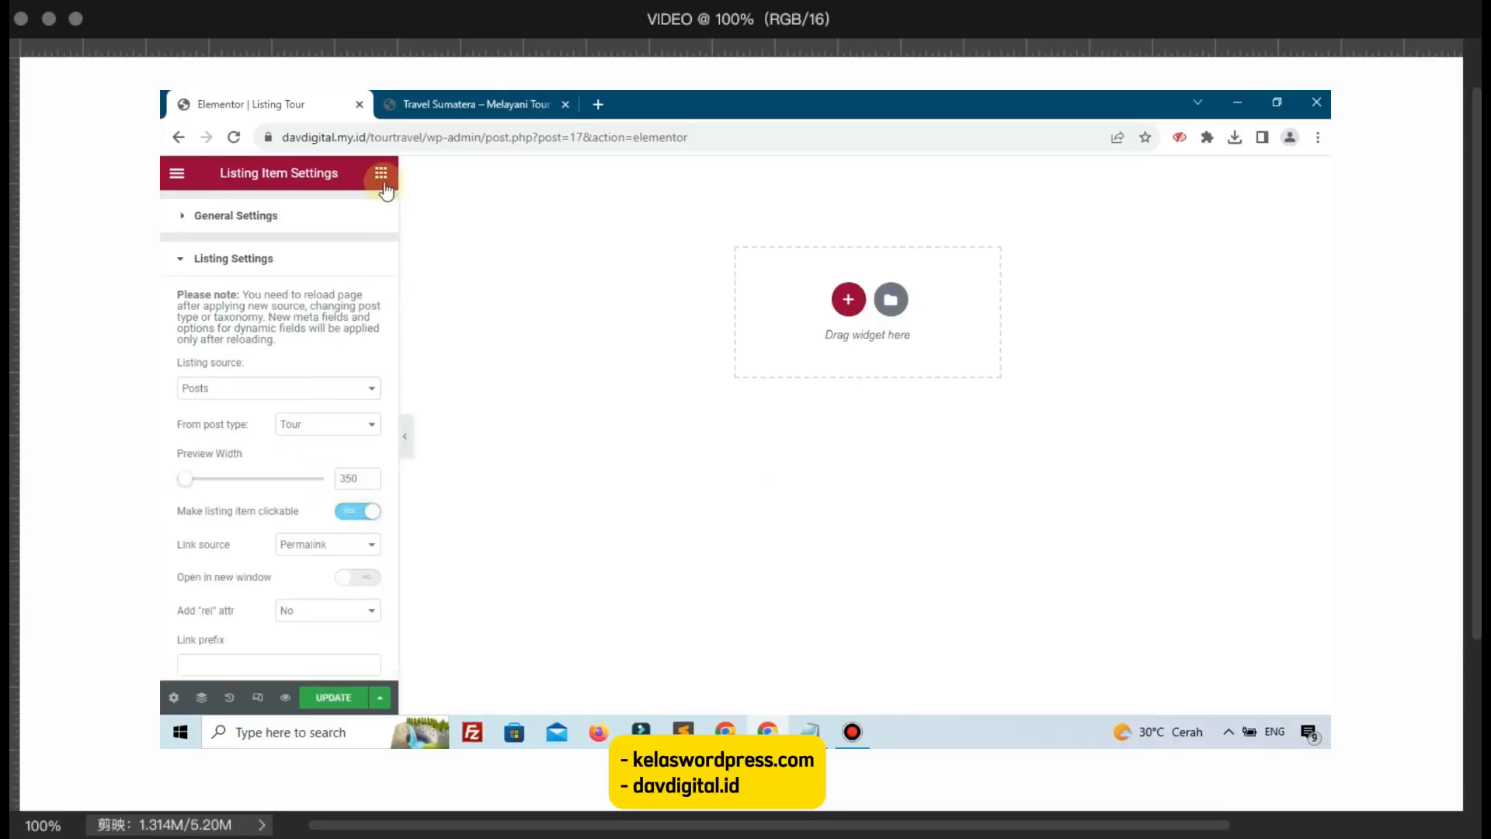
Step: Check the layout of the Wisata Danau Singkarak card on the demo home page and return to the Elementor editor
left_click(473, 105)
right_click(427, 431)
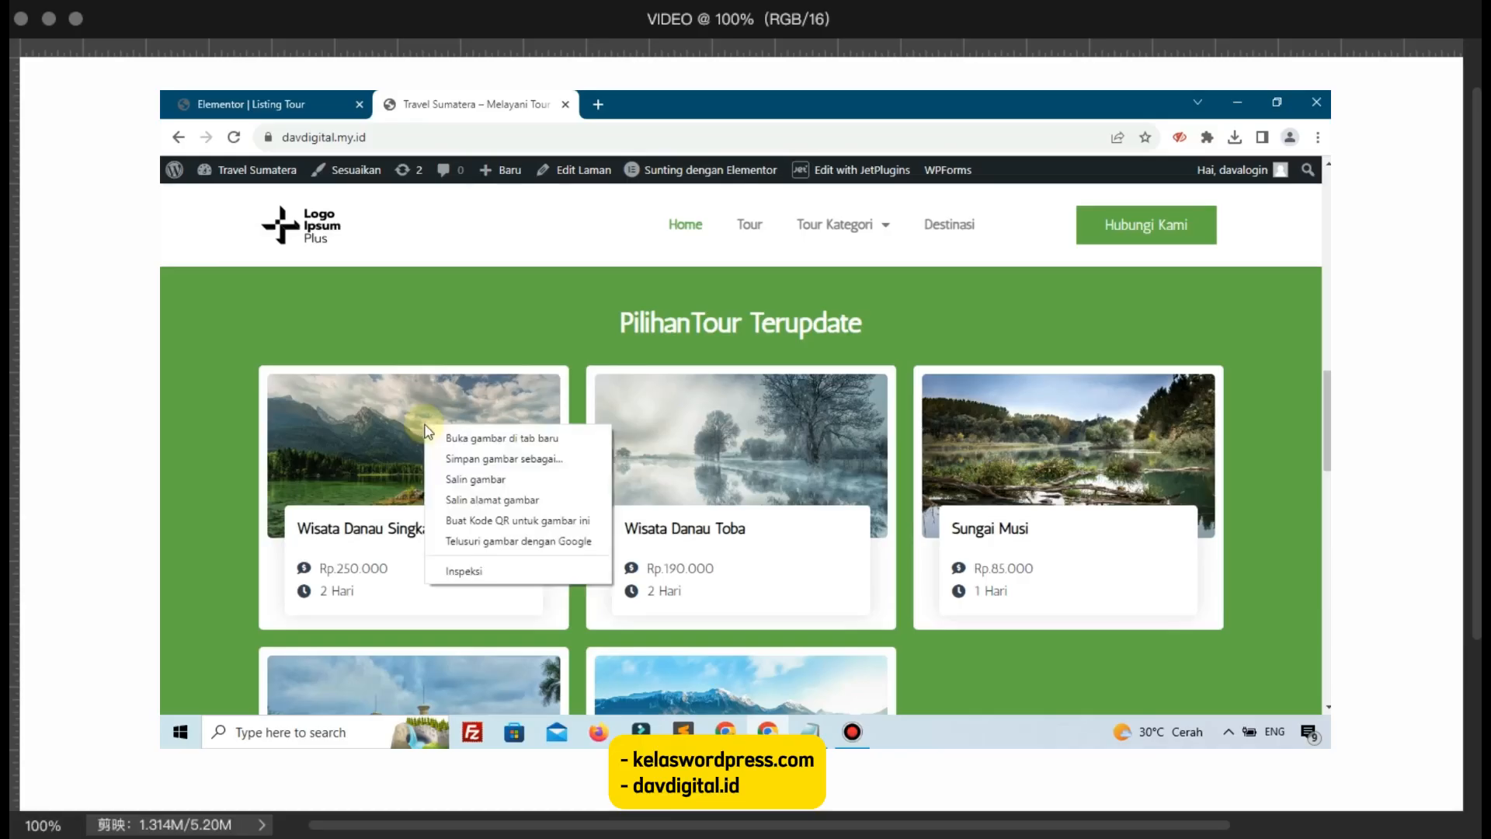
left_click(475, 306)
left_click(249, 104)
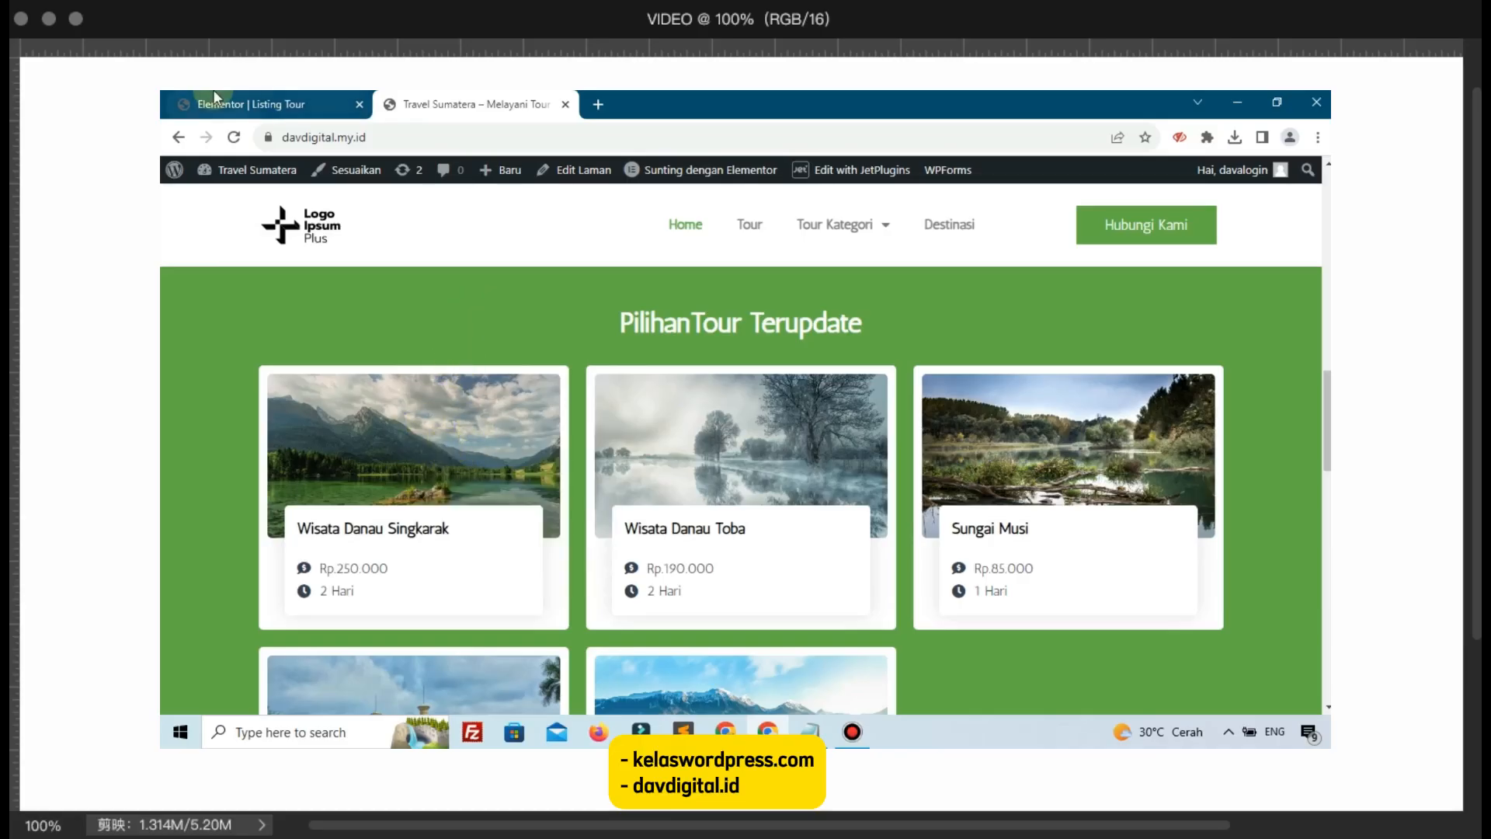
Step: Add a single-column section to the listing and place a Dynamic Image widget in it with Post thumbnail as source
left_click(845, 298)
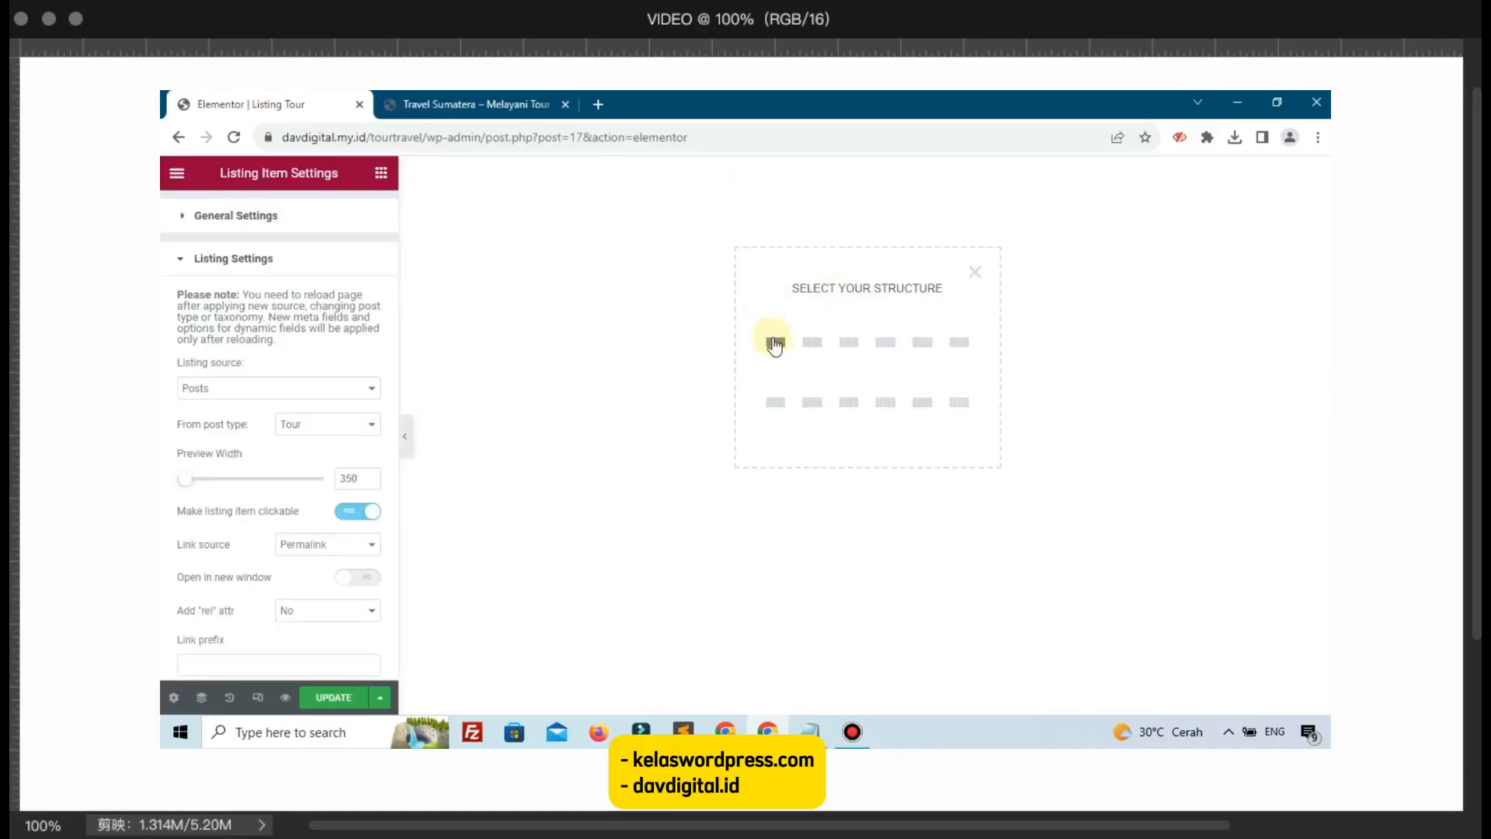
left_click(776, 344)
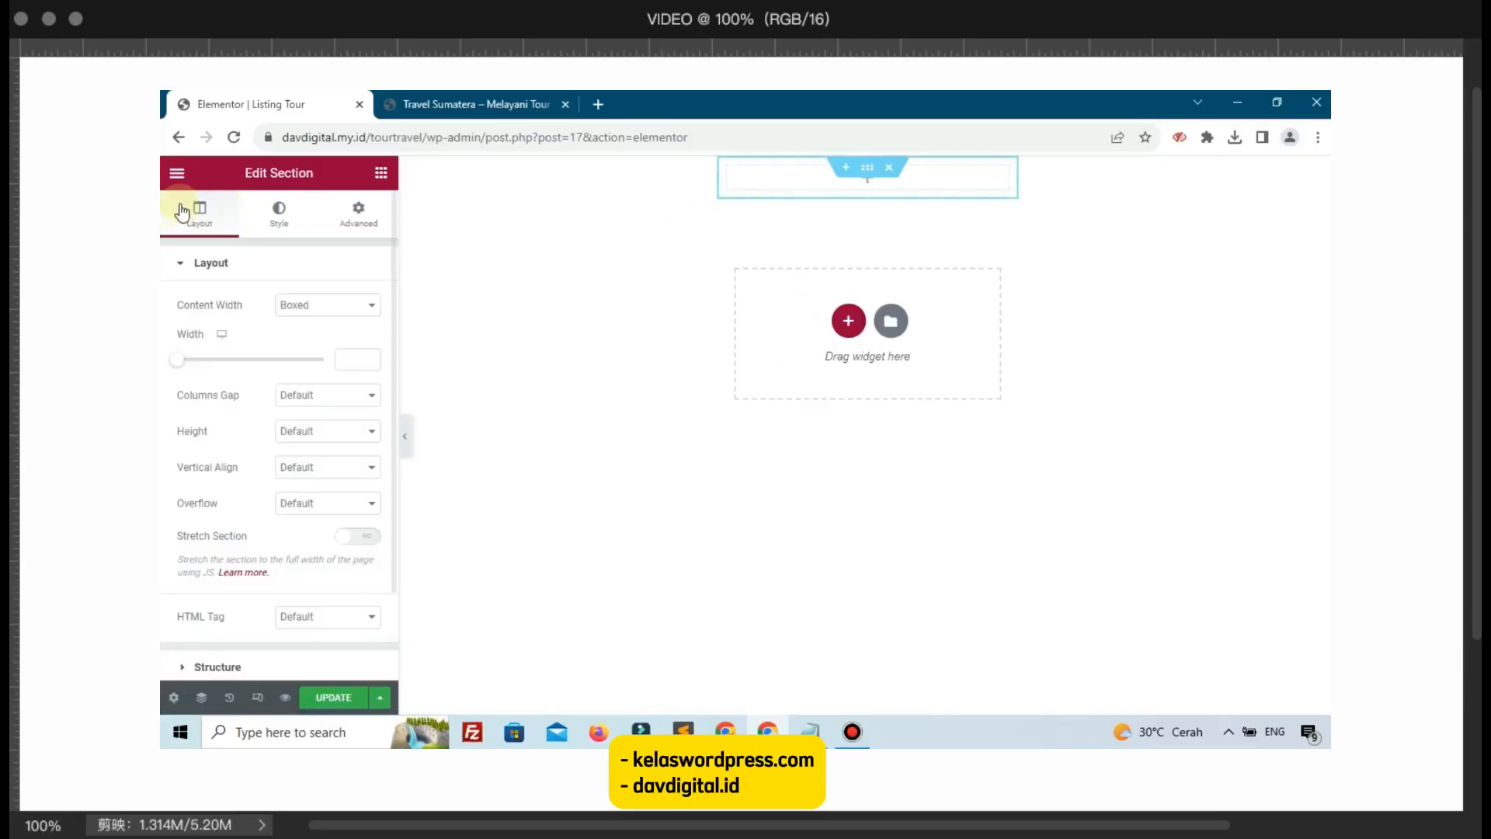
left_click(366, 184)
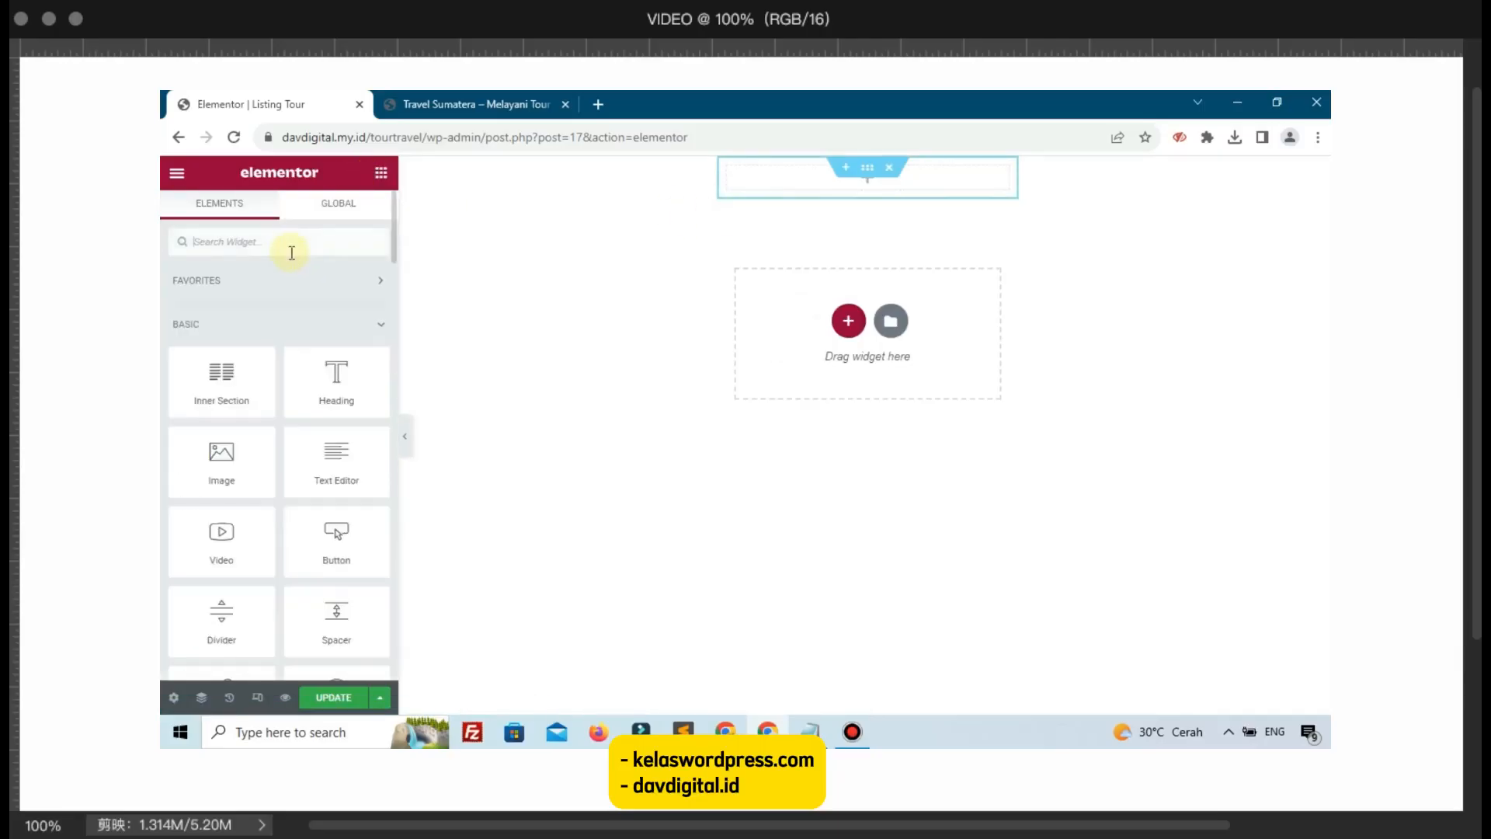
left_click(289, 246)
type("dyn")
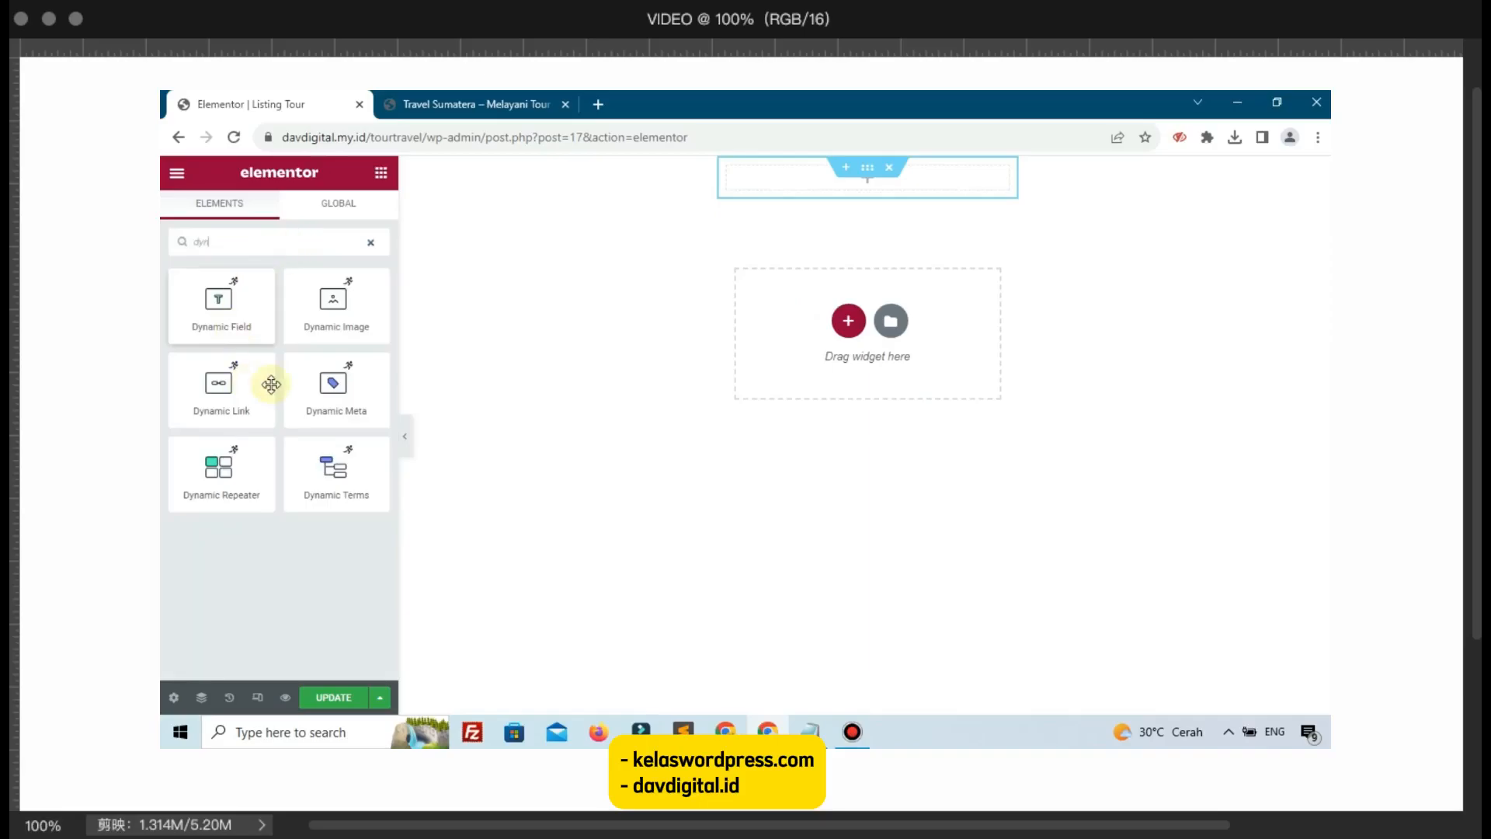
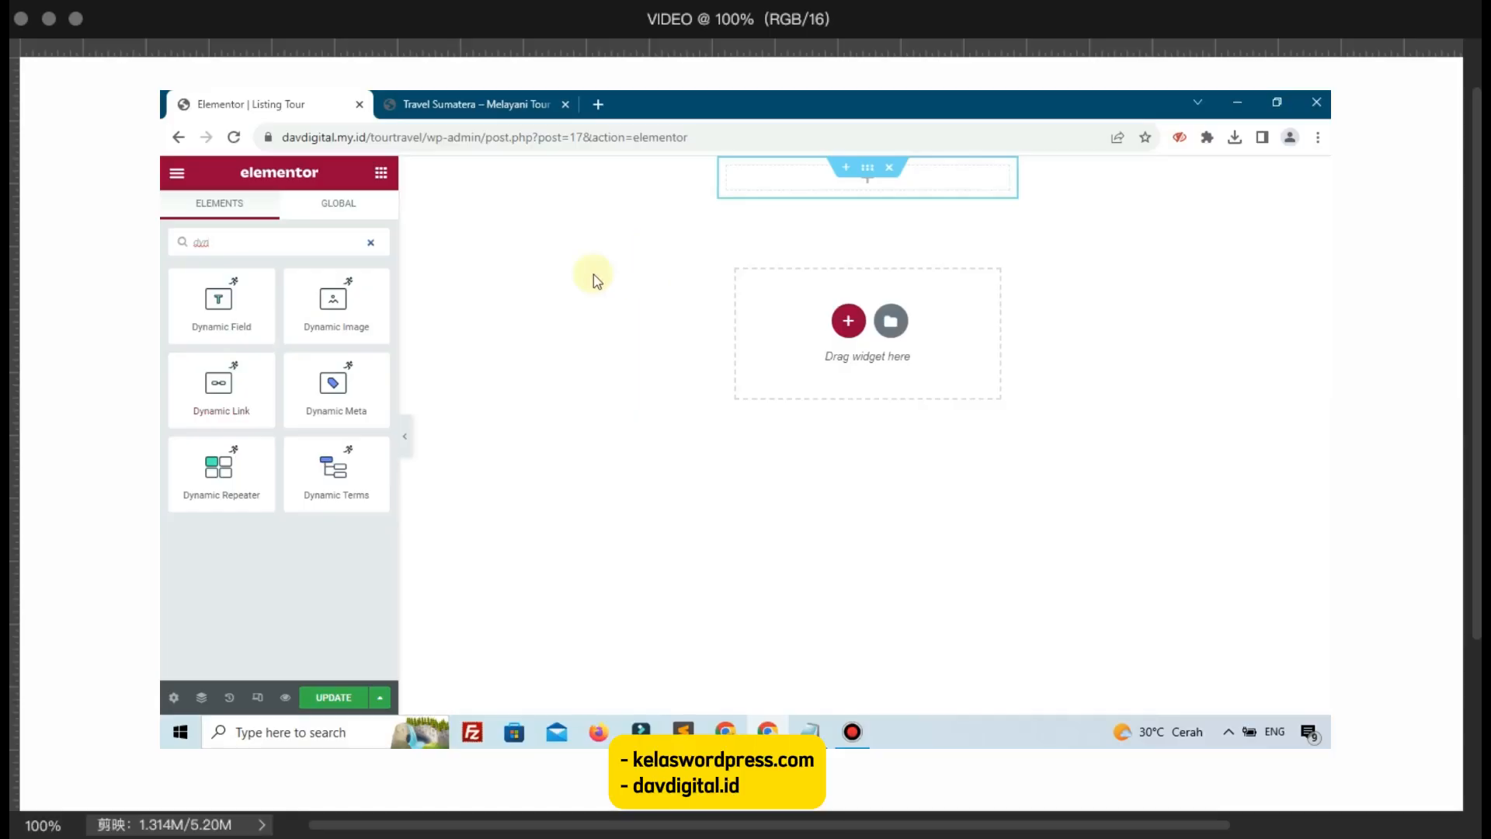
left_click_drag(355, 307, 787, 180)
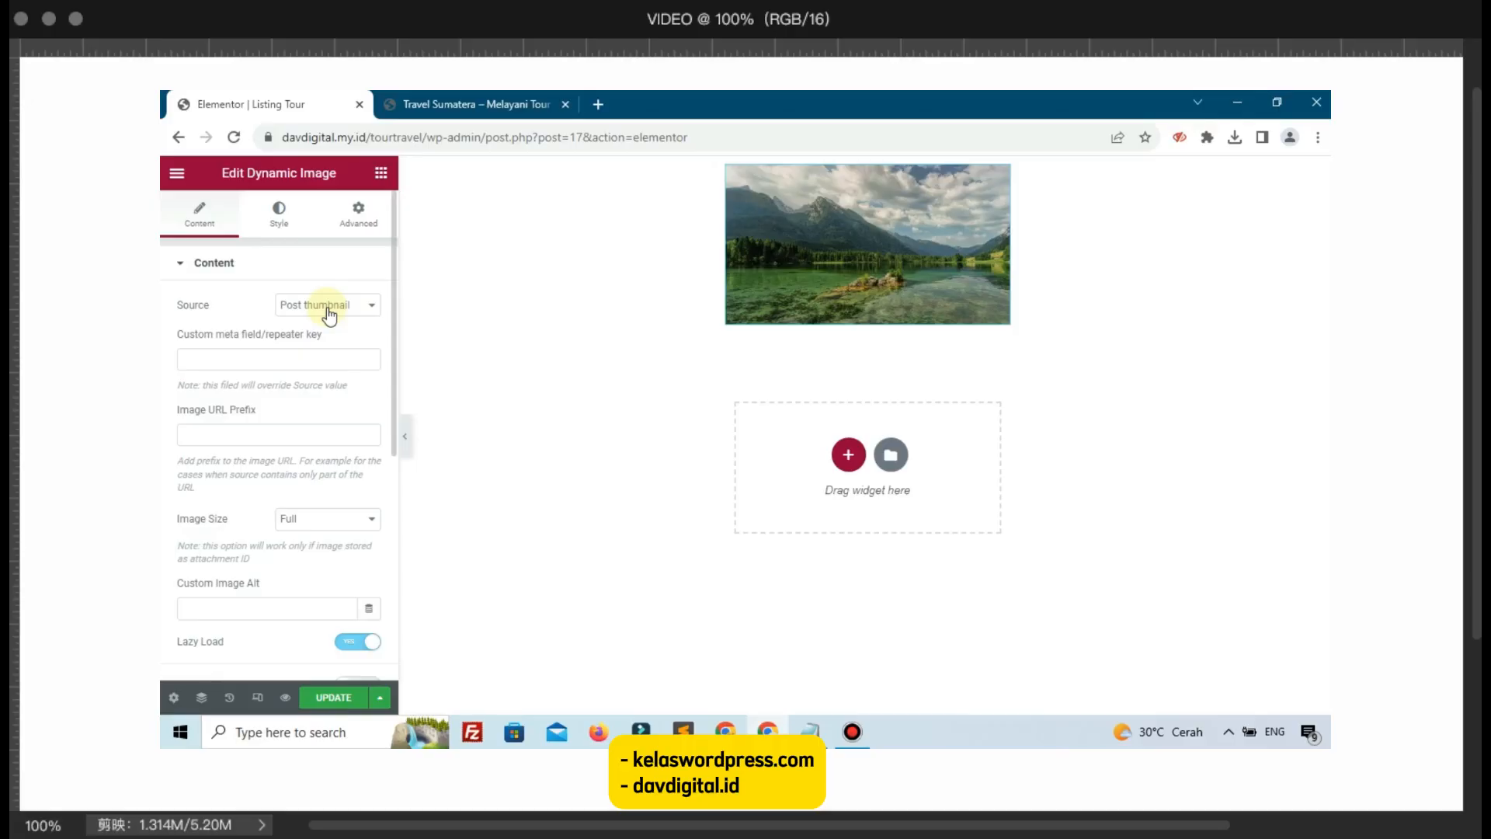
scroll(264, 459, "down", 2)
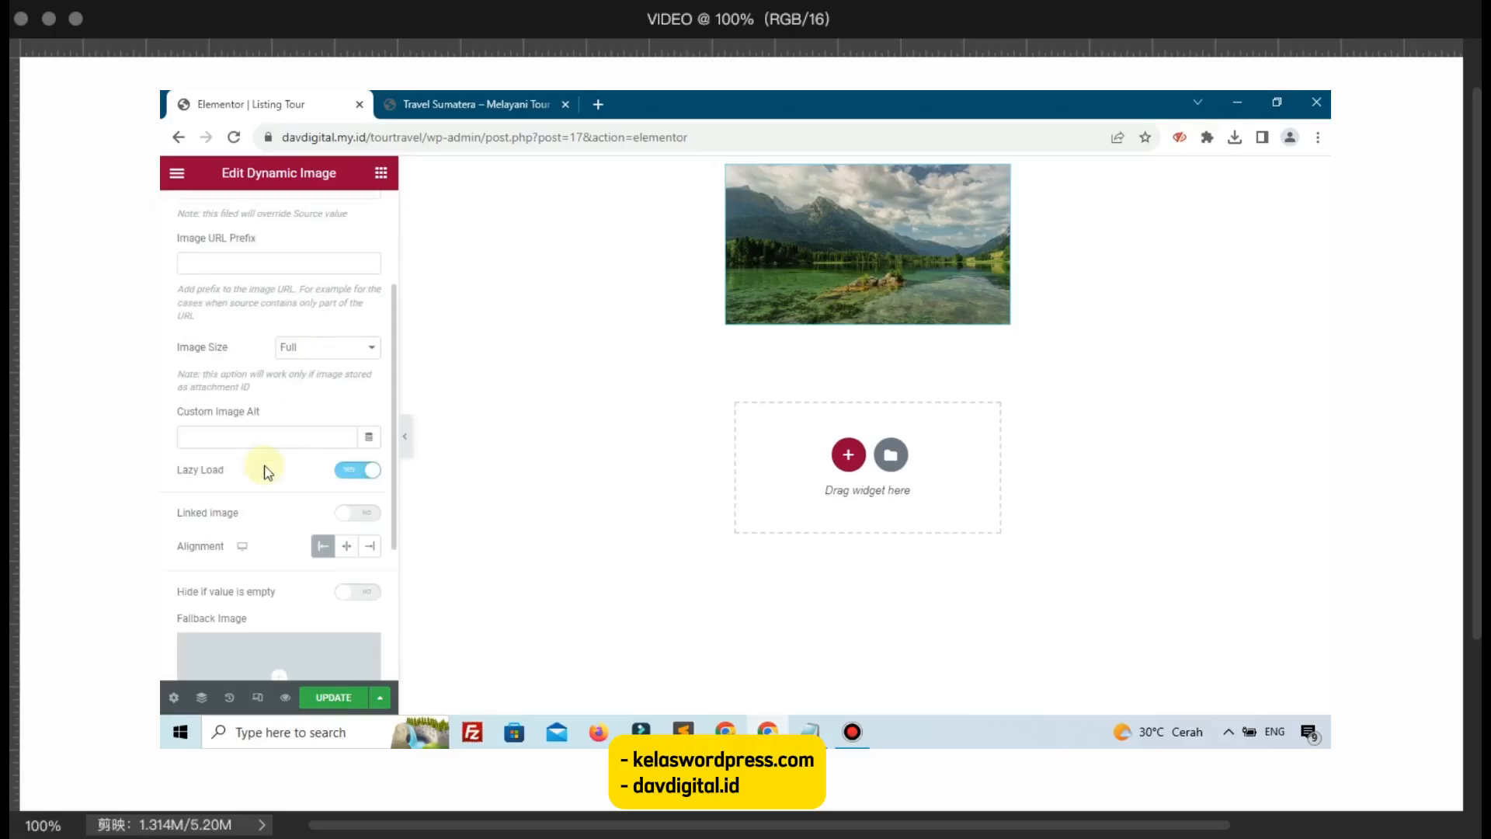
scroll(267, 474, "down", 3)
left_click(878, 302)
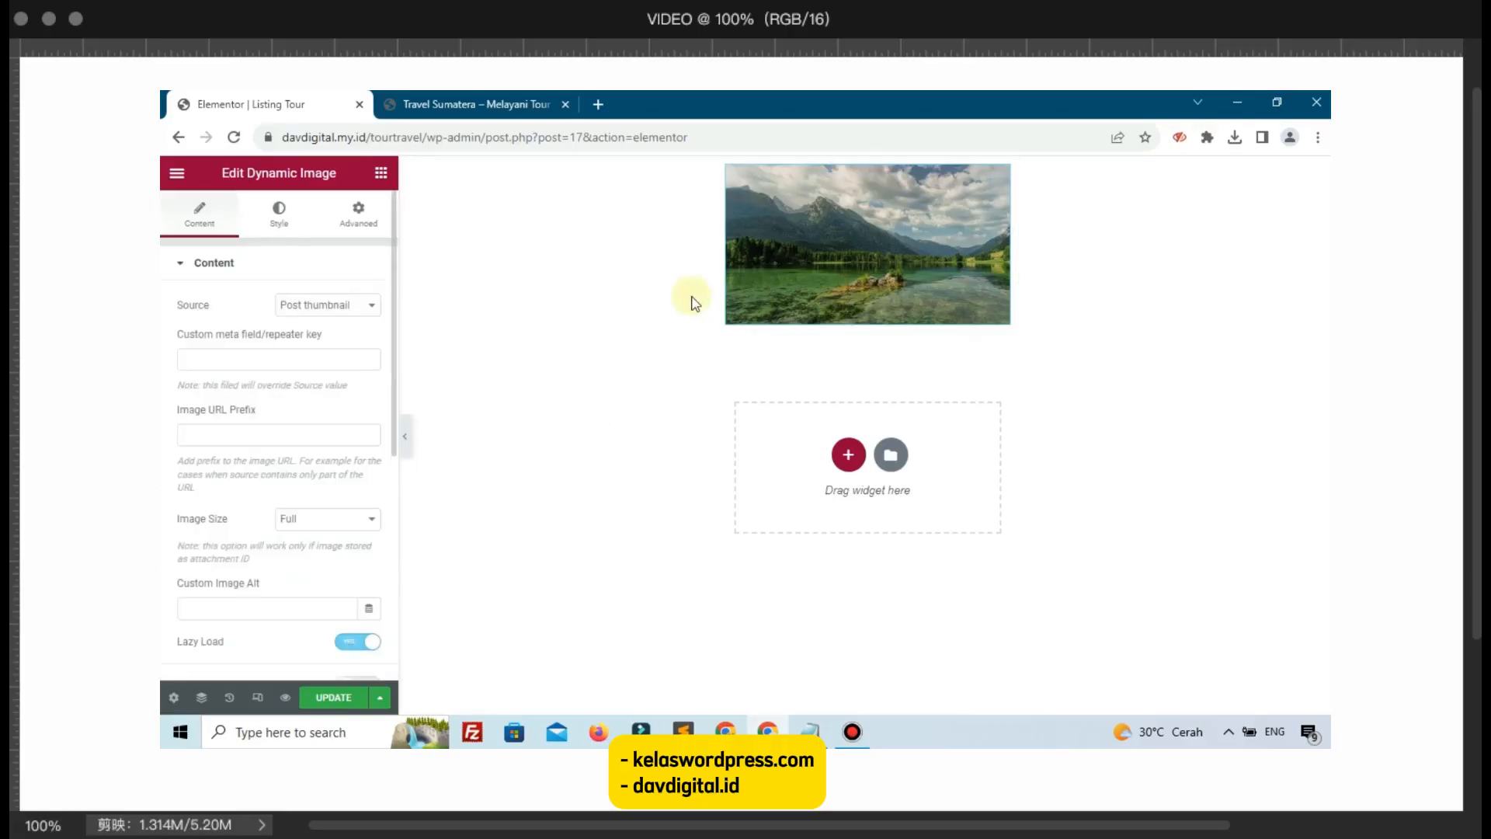
Step: Give the section around the image a Classic background in white, #FFFFFF
left_click(868, 167)
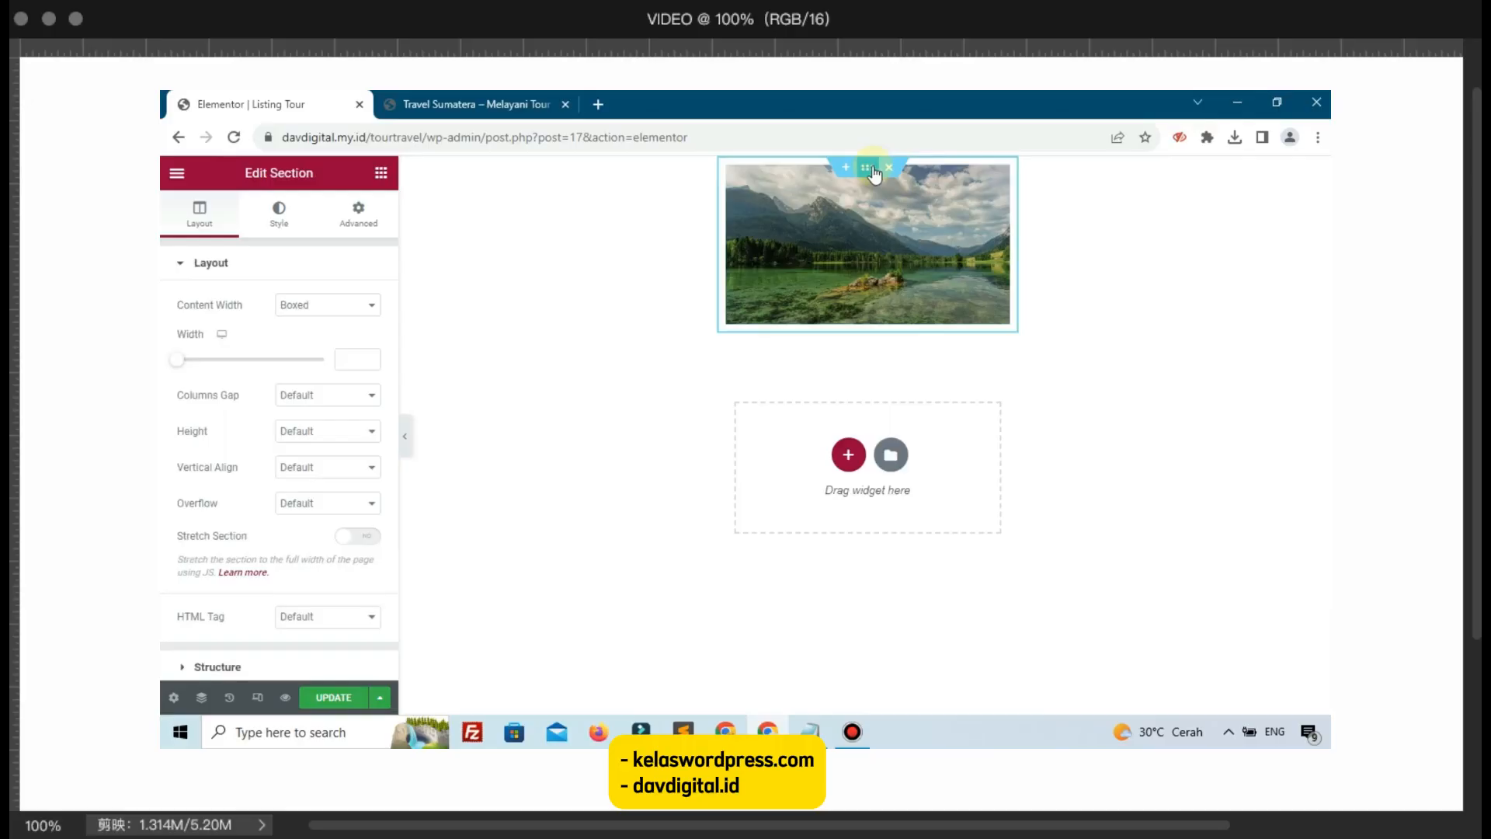
left_click(270, 225)
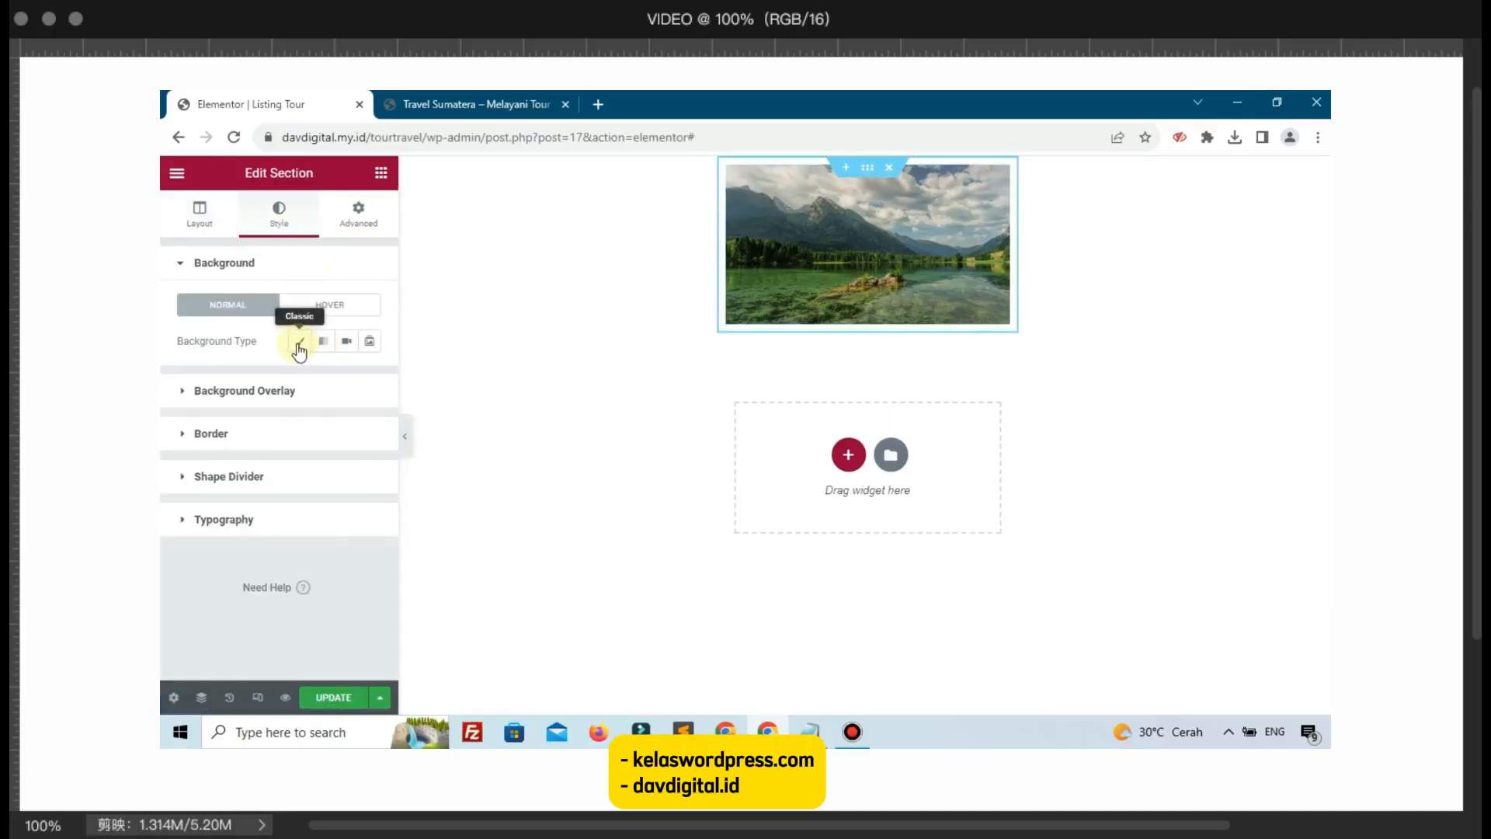
left_click(299, 341)
left_click(370, 381)
left_click_drag(350, 489, 166, 365)
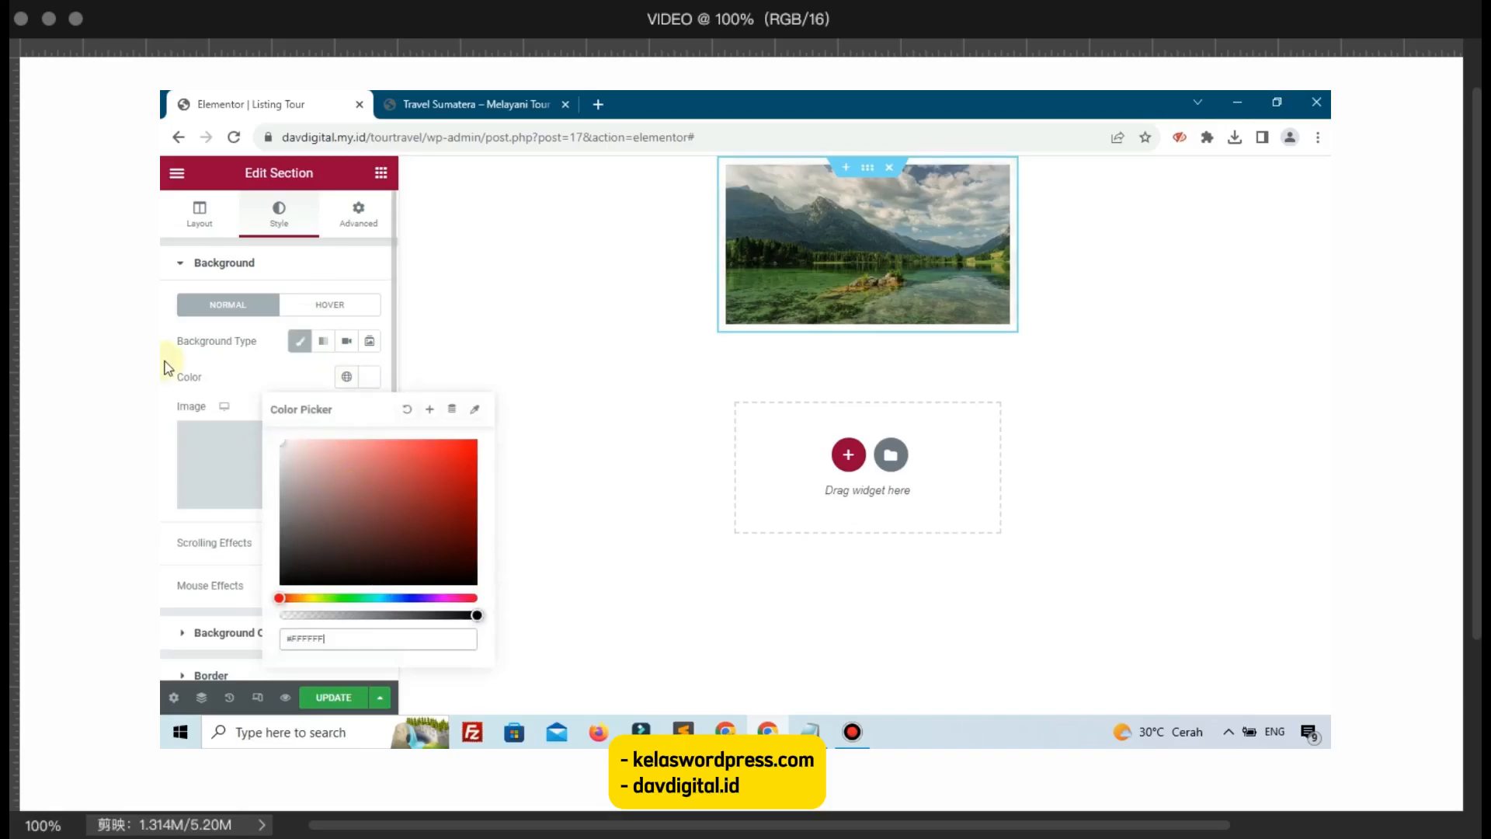
left_click(228, 379)
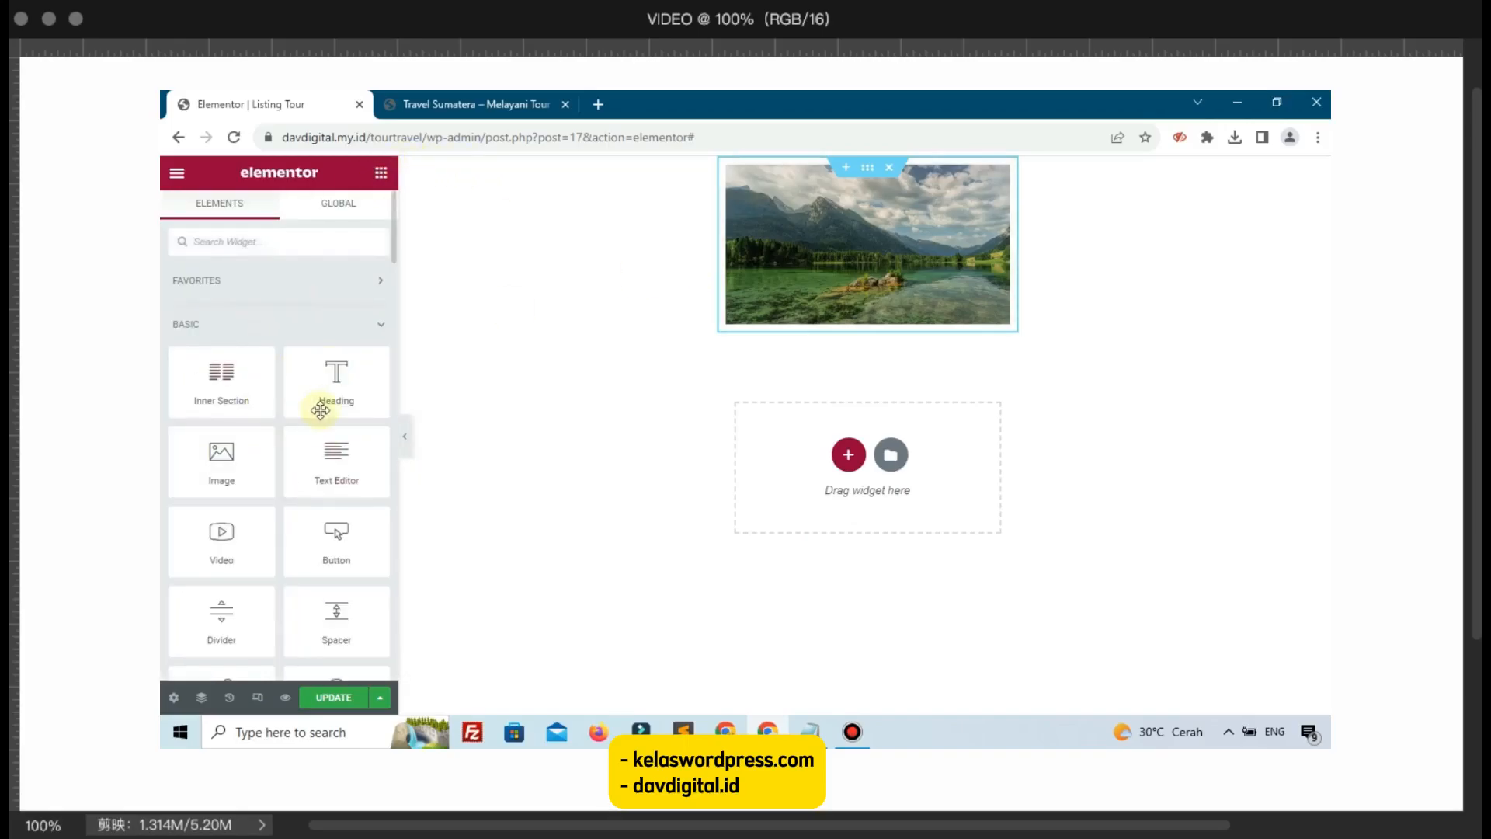
Step: Insert an inner section below the image and delete its second column
left_click_drag(231, 371, 856, 323)
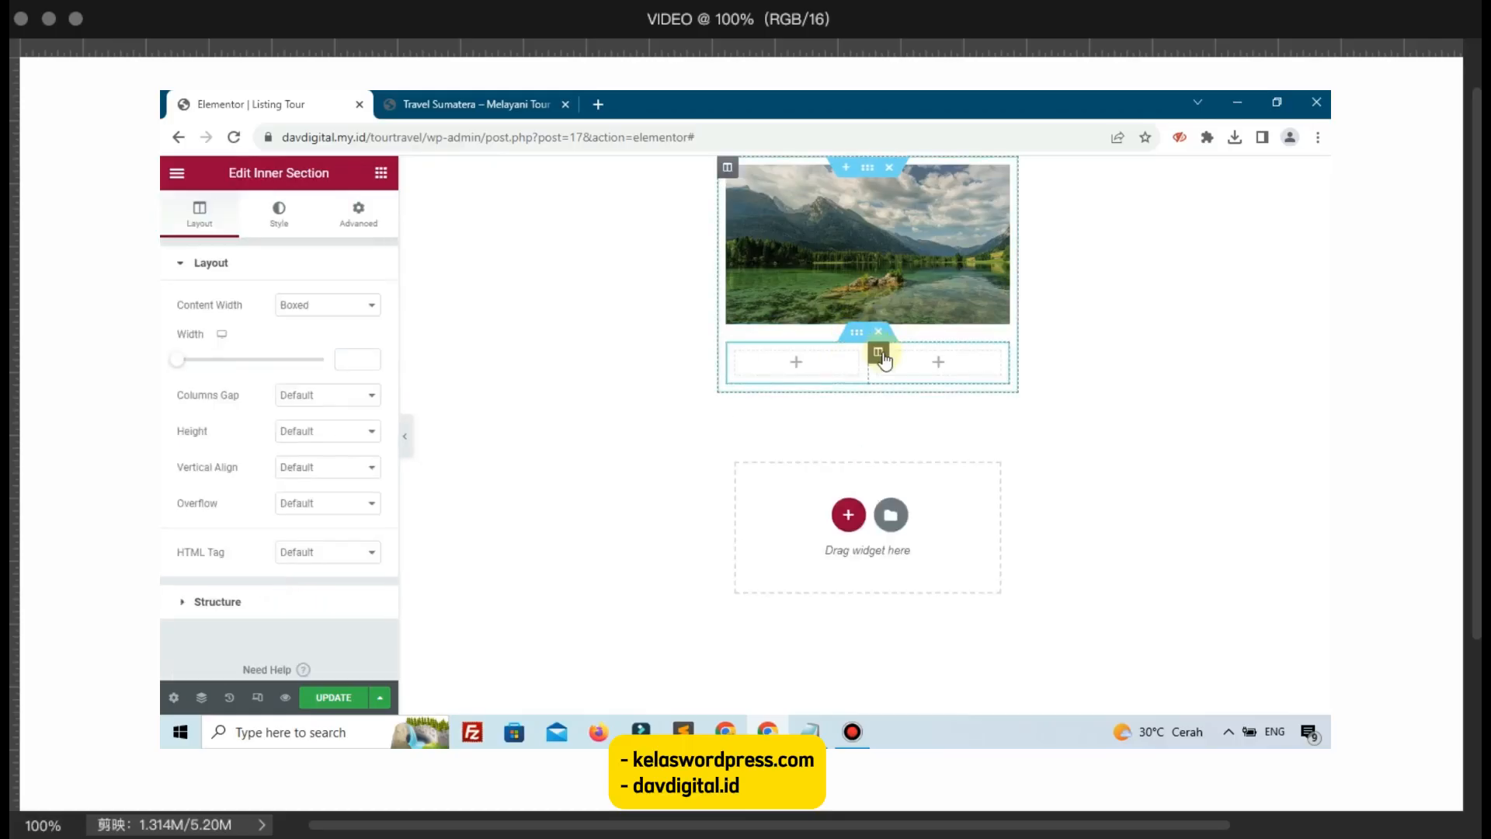
right_click(878, 353)
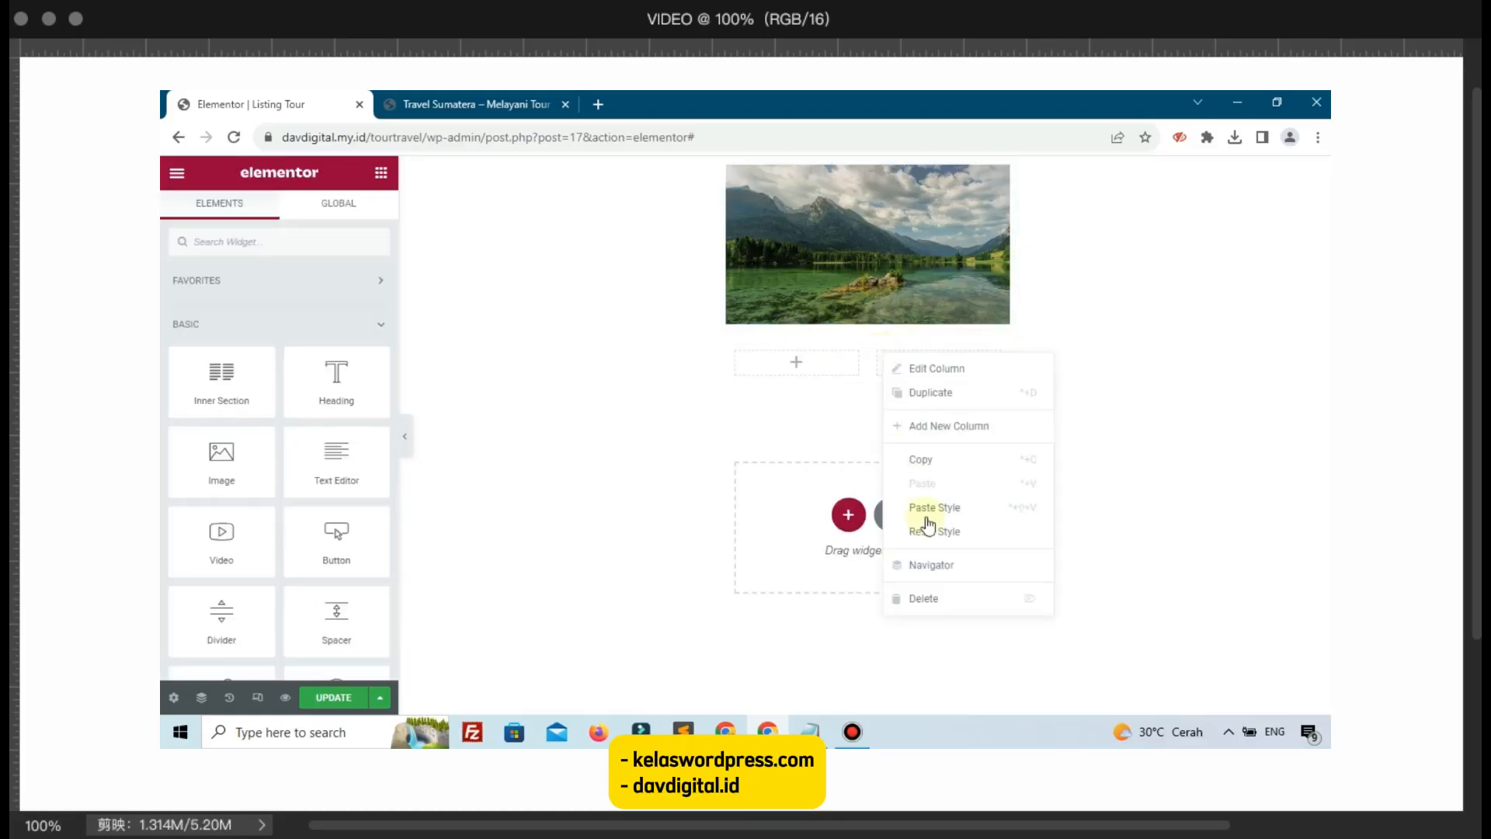
left_click(933, 599)
Step: Set the inner section's boxed width to 300 and open its style settings
left_click(854, 334)
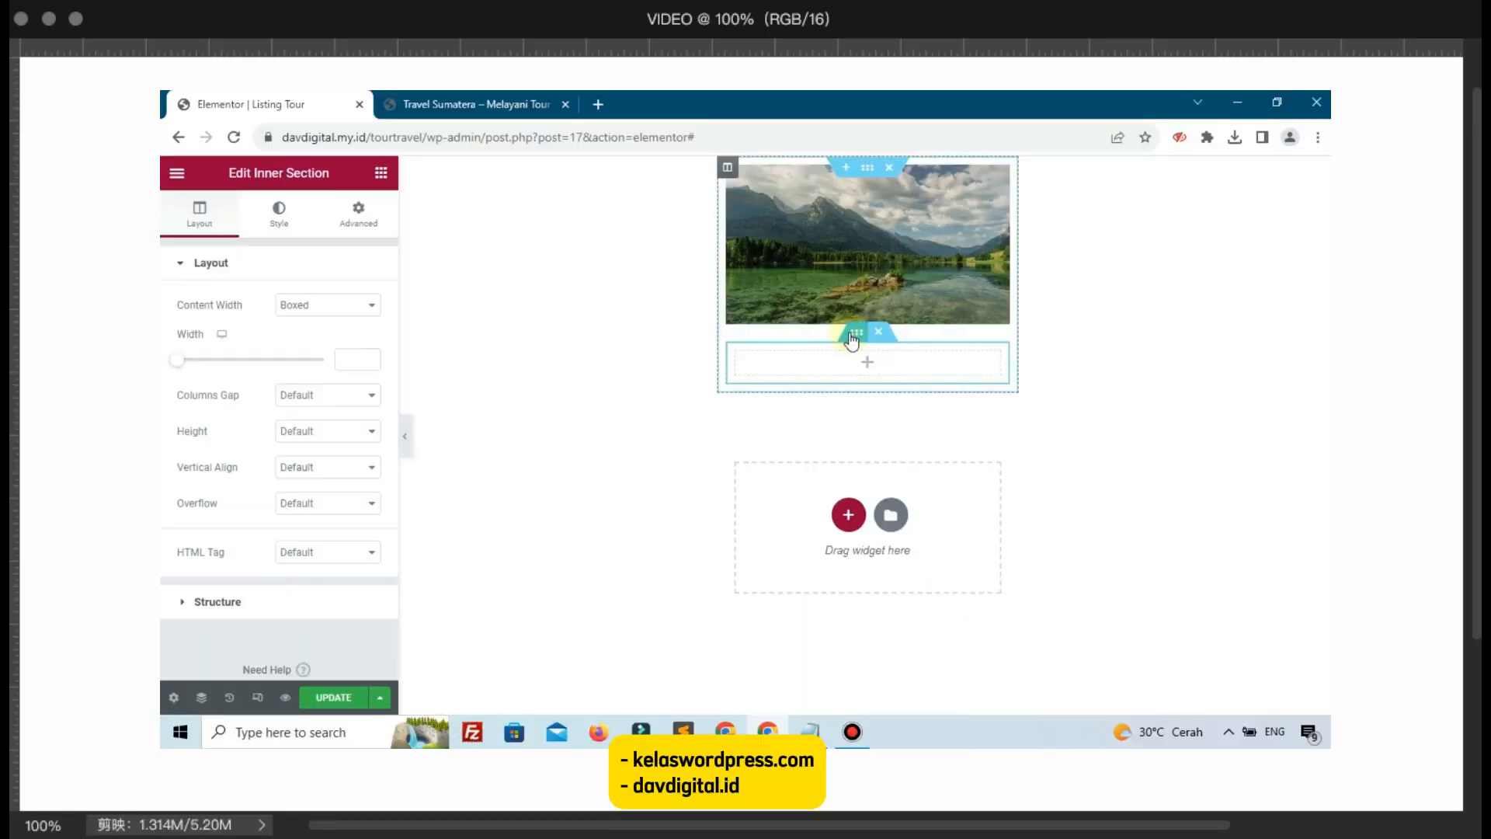
left_click(358, 358)
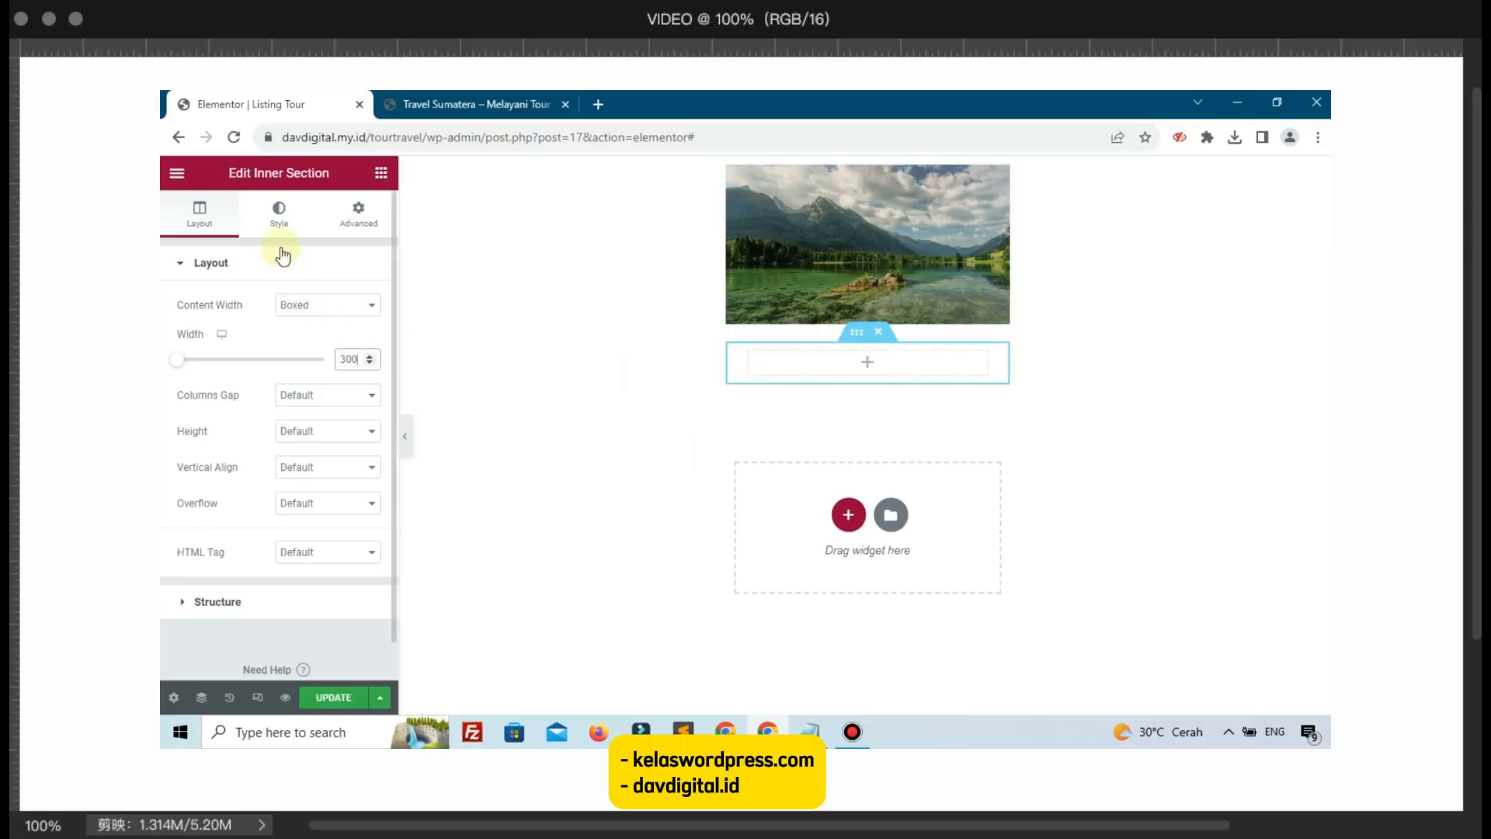
left_click(280, 218)
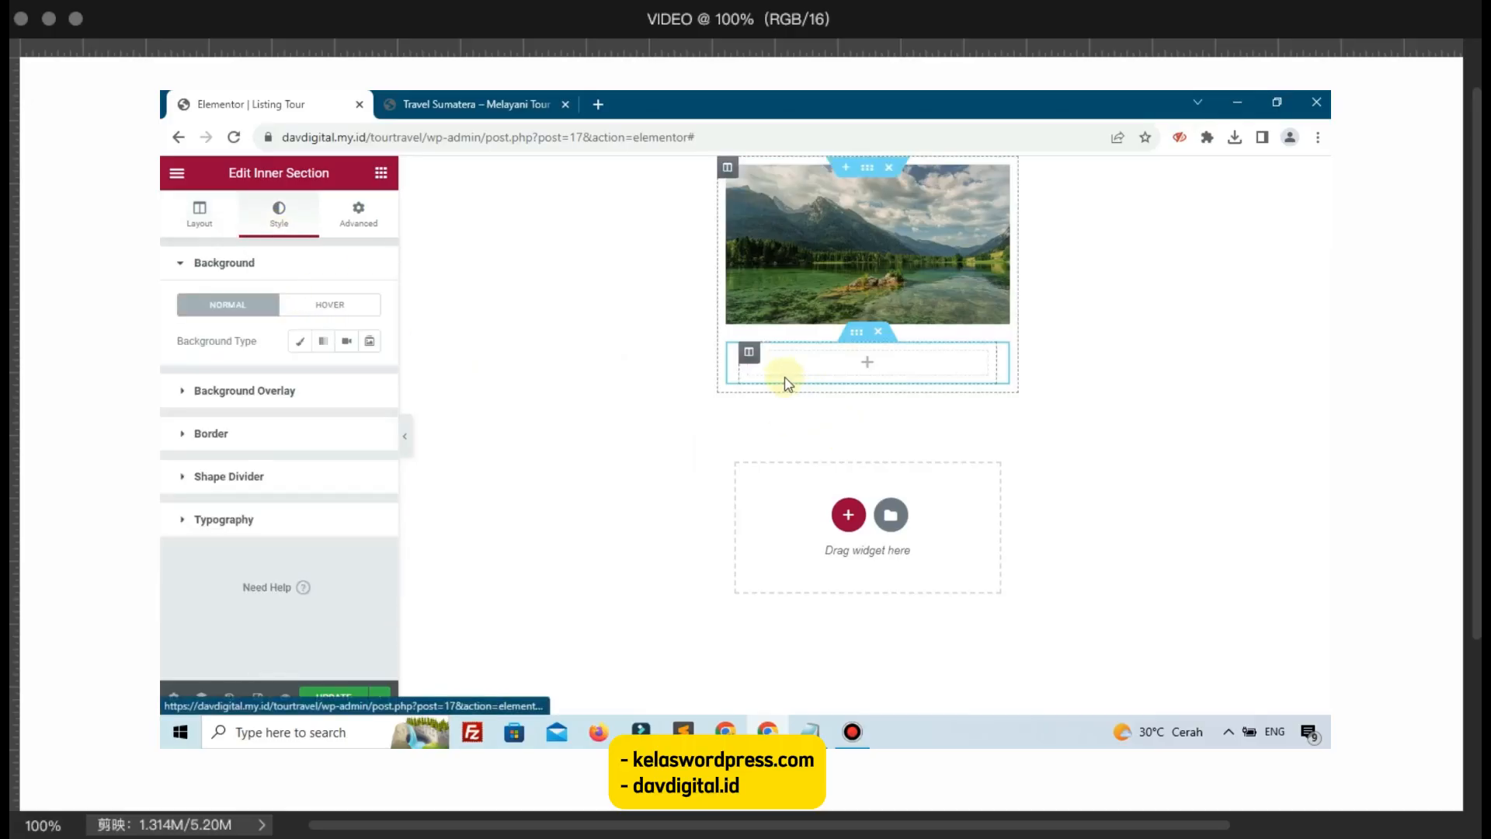
Step: Give the inner section's column a Classic background in white
left_click(750, 352)
left_click(278, 227)
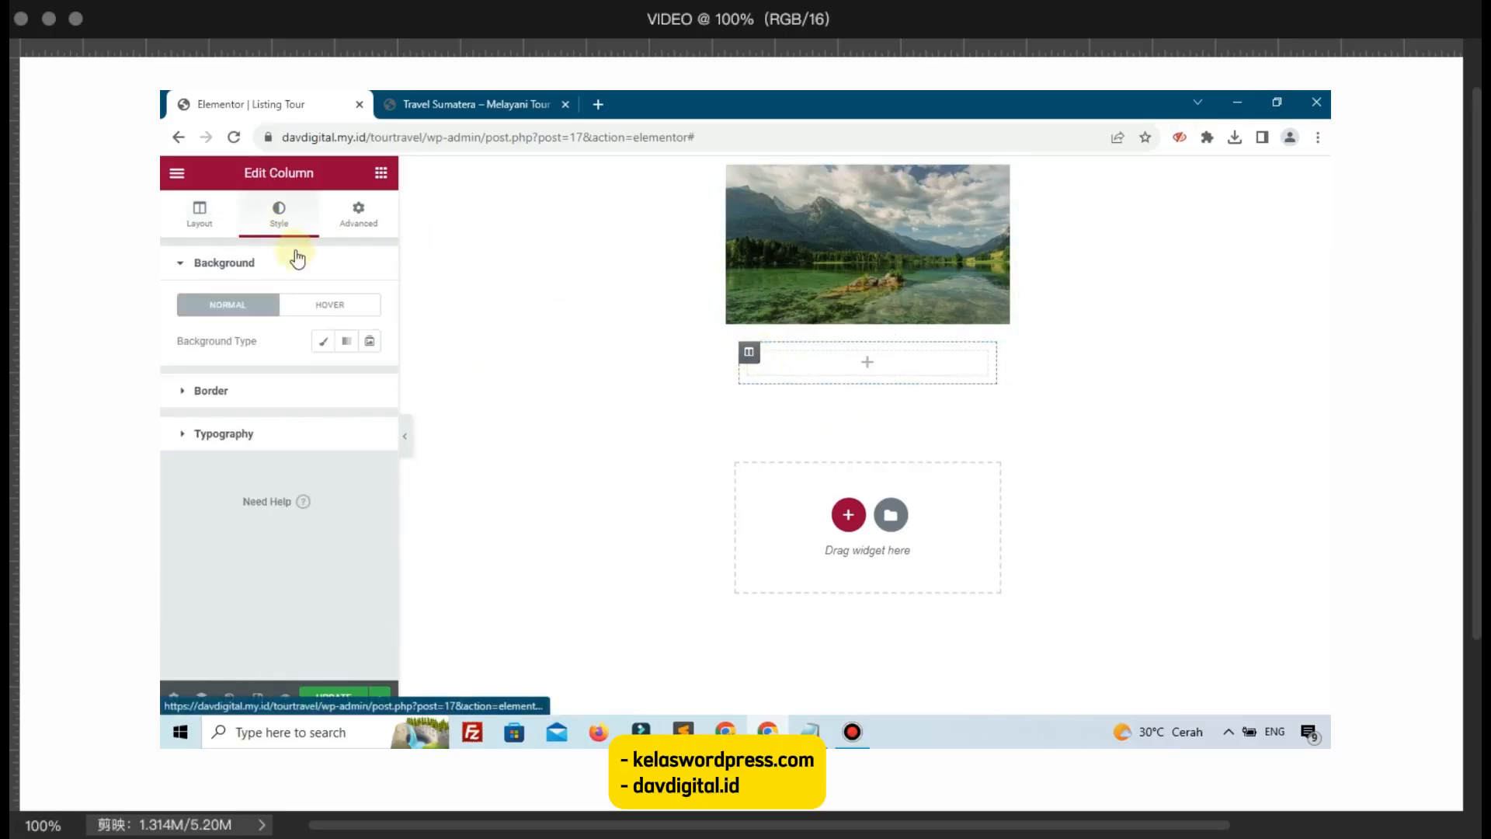
left_click(323, 341)
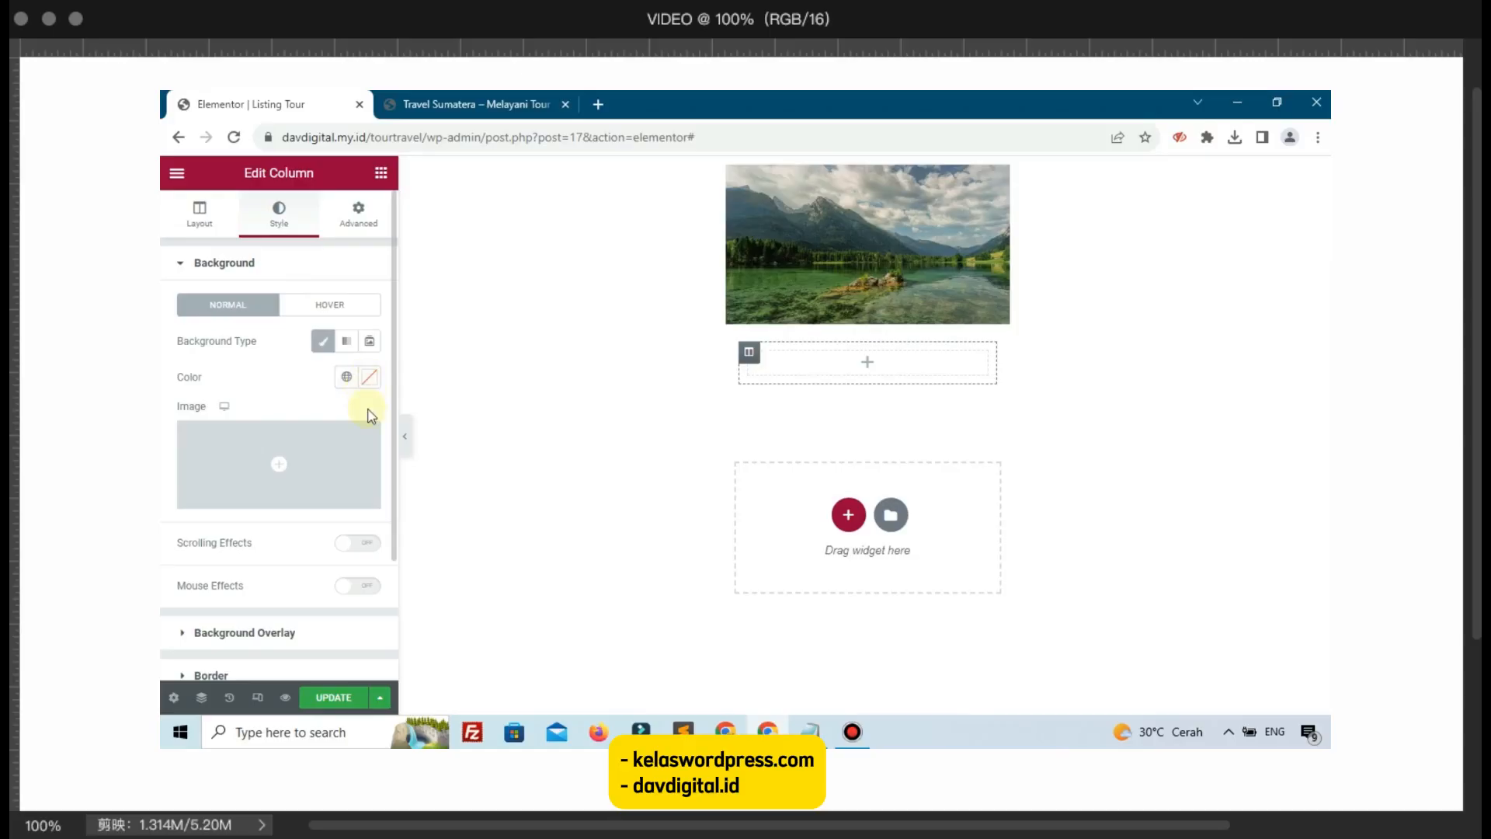
left_click(369, 378)
left_click(277, 376)
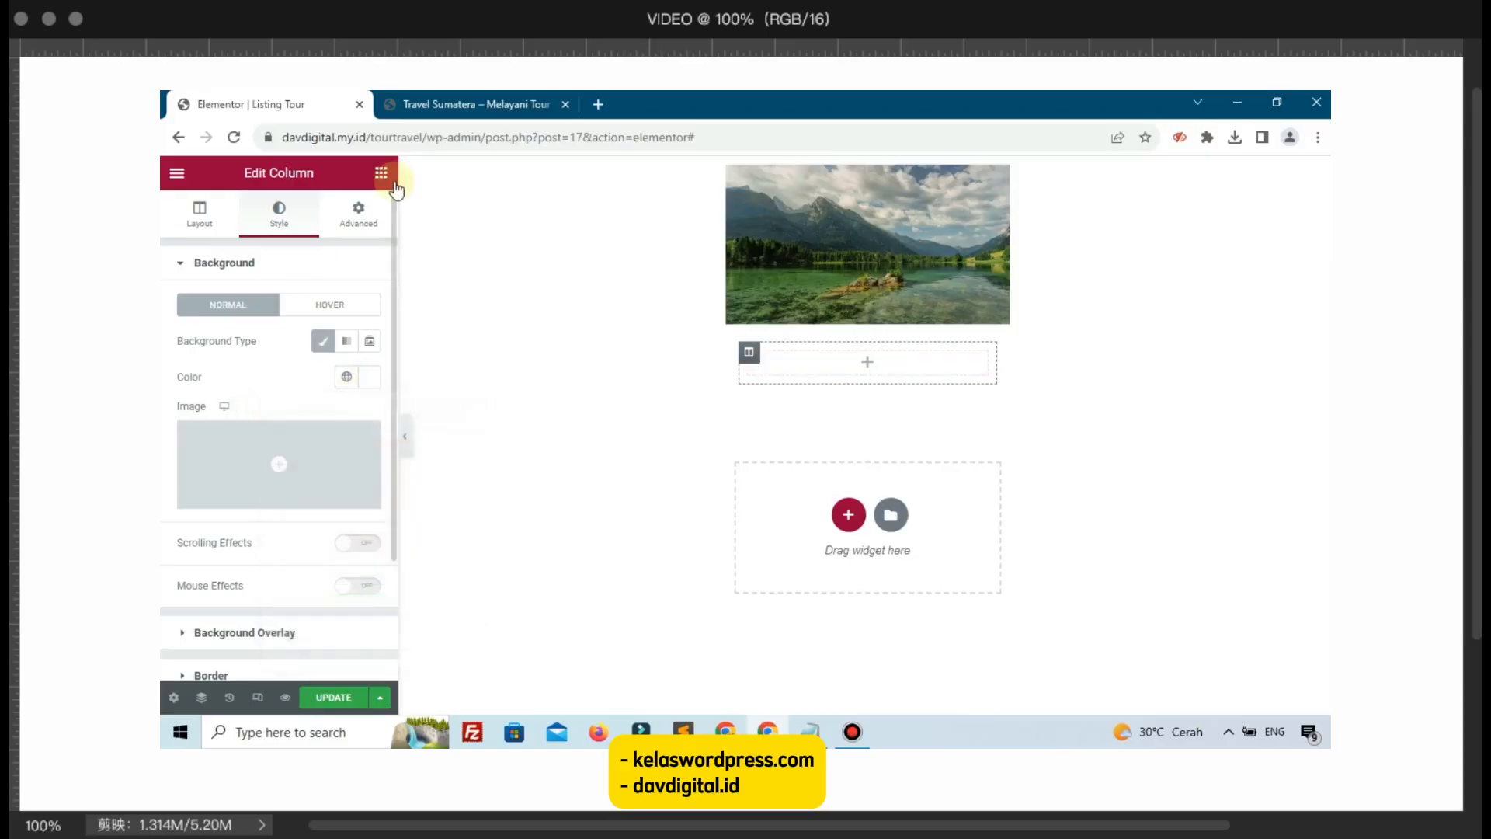
Step: Check the tour cards on the Travel Sumatera demo and add a Dynamic Field widget inside the inner section's column
left_click(459, 103)
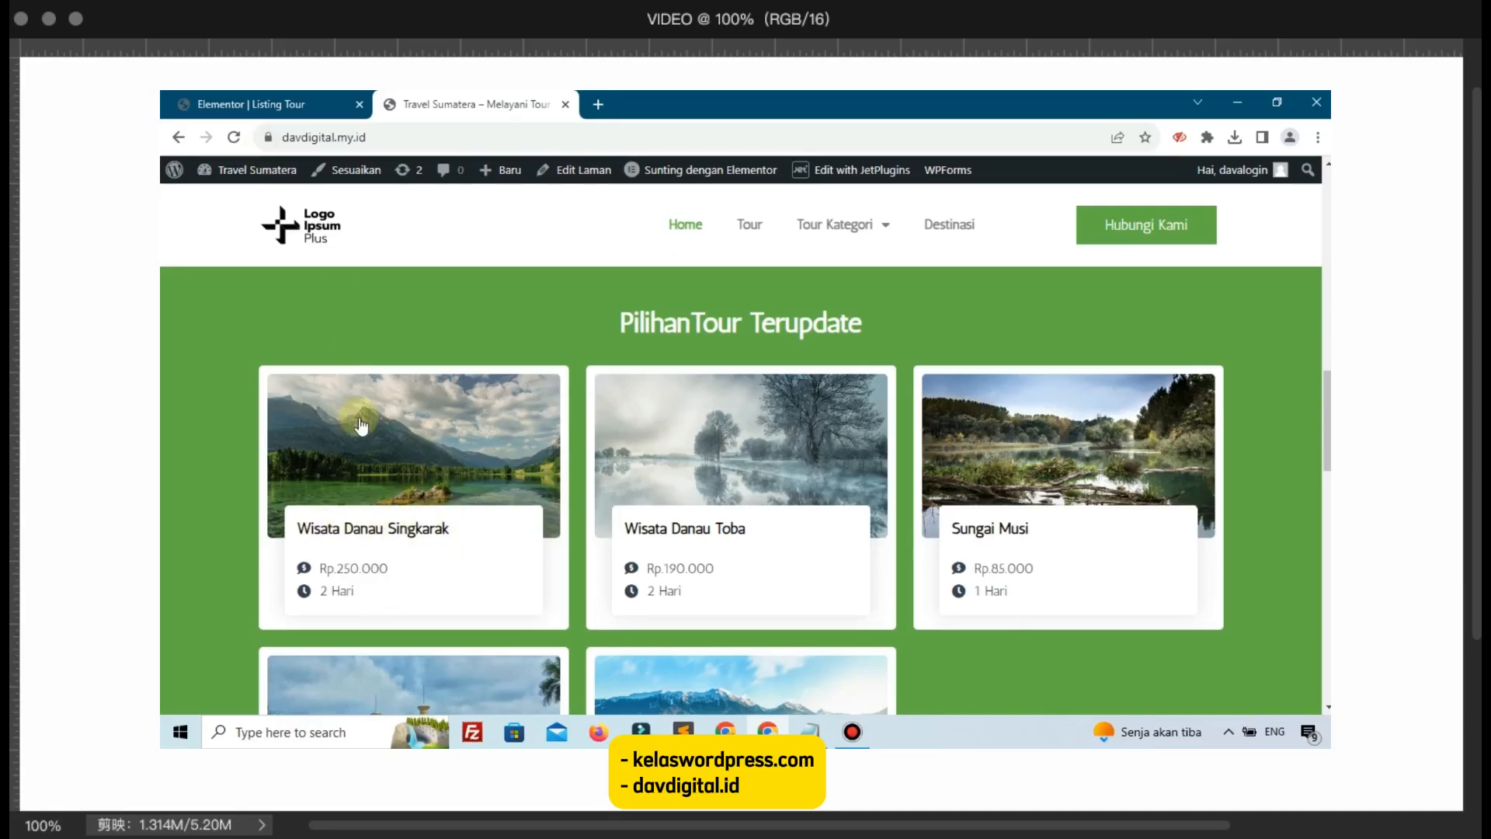
left_click(310, 104)
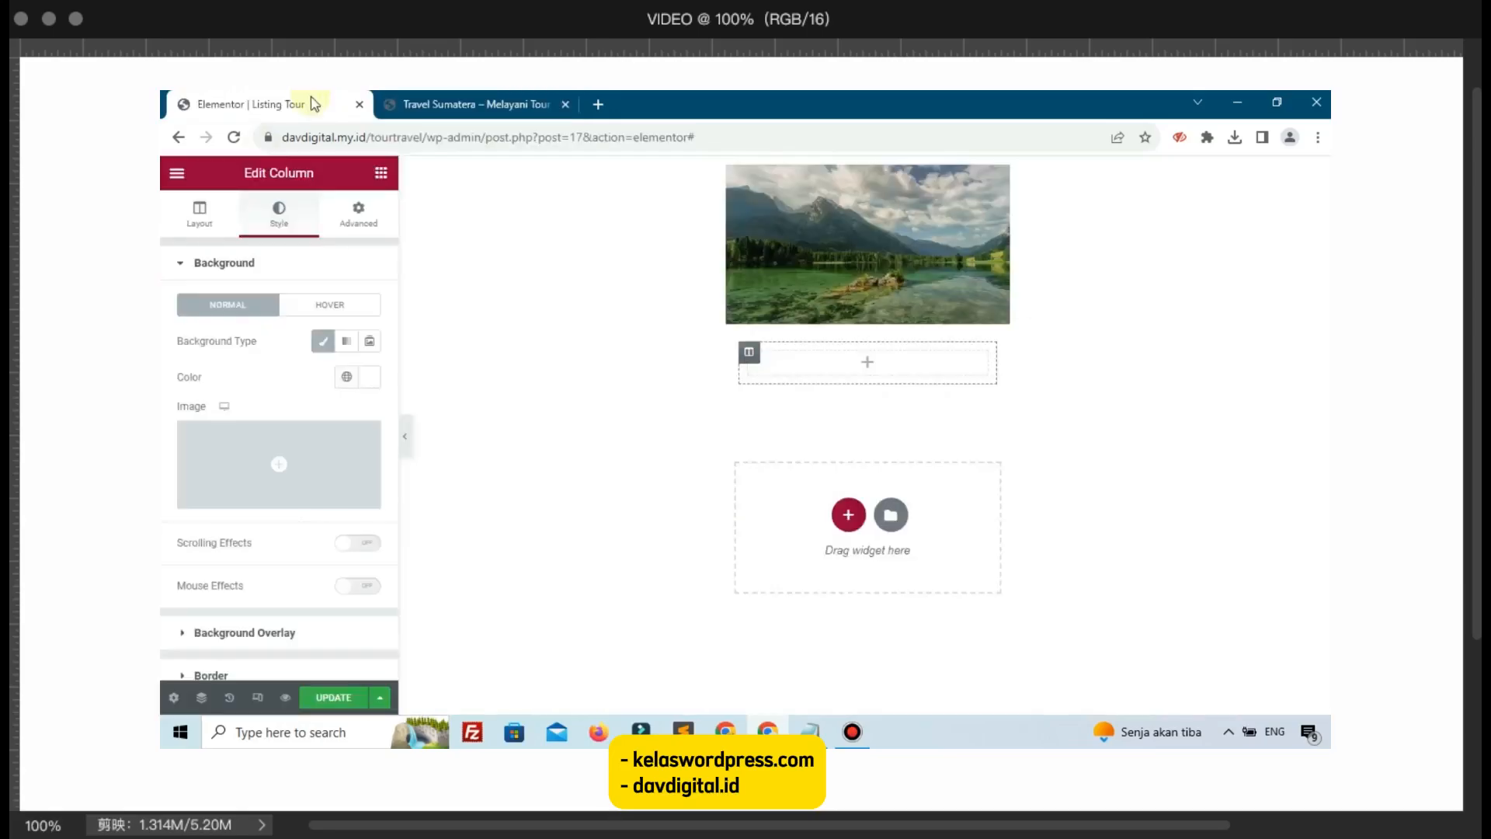
left_click(380, 173)
type("dyn")
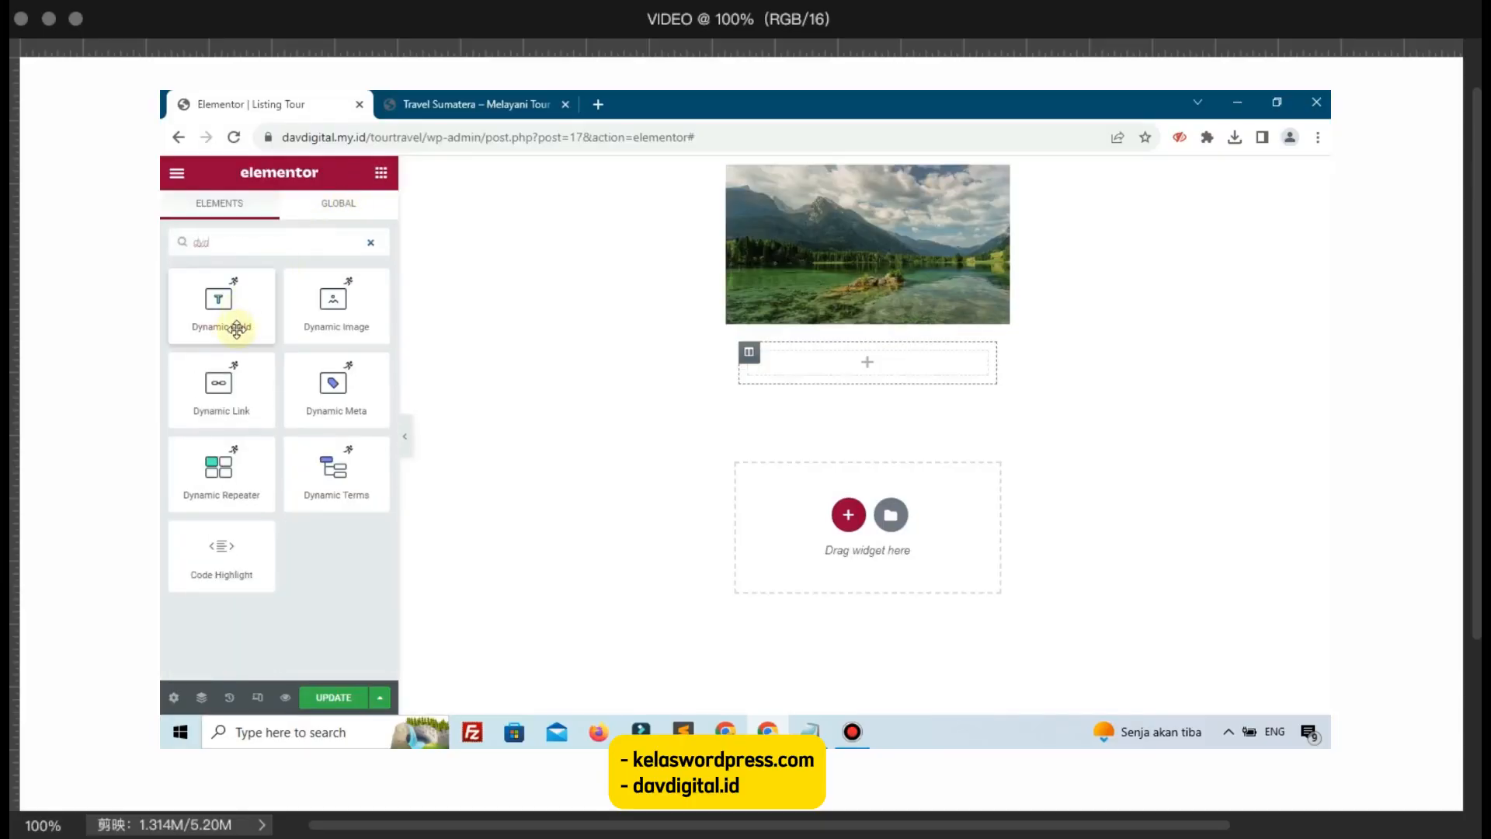
left_click_drag(233, 323, 911, 376)
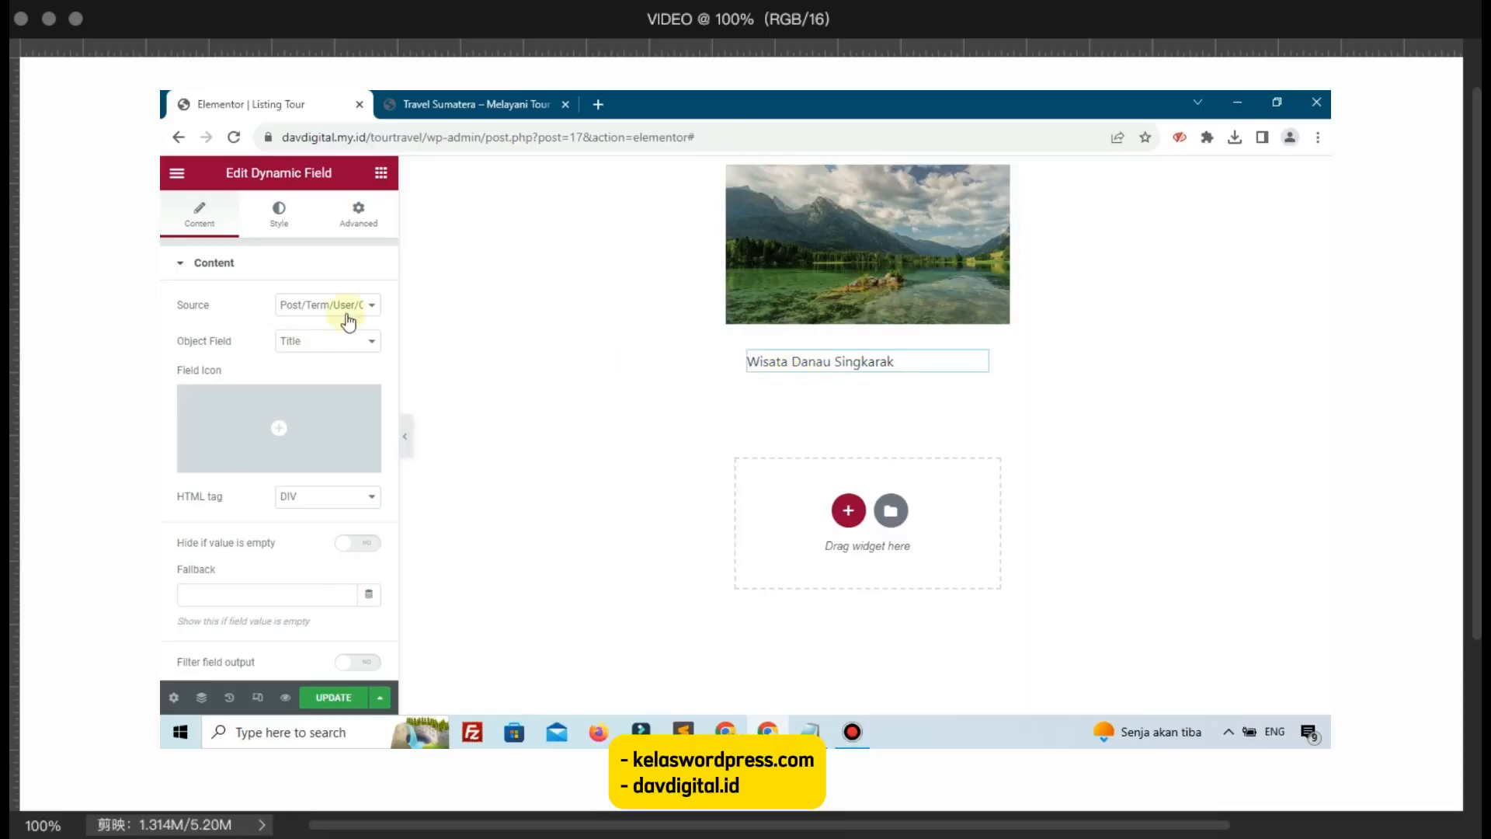
Step: Set the title field's typography size to 20 px and compare it with the demo's tour cards
left_click(278, 209)
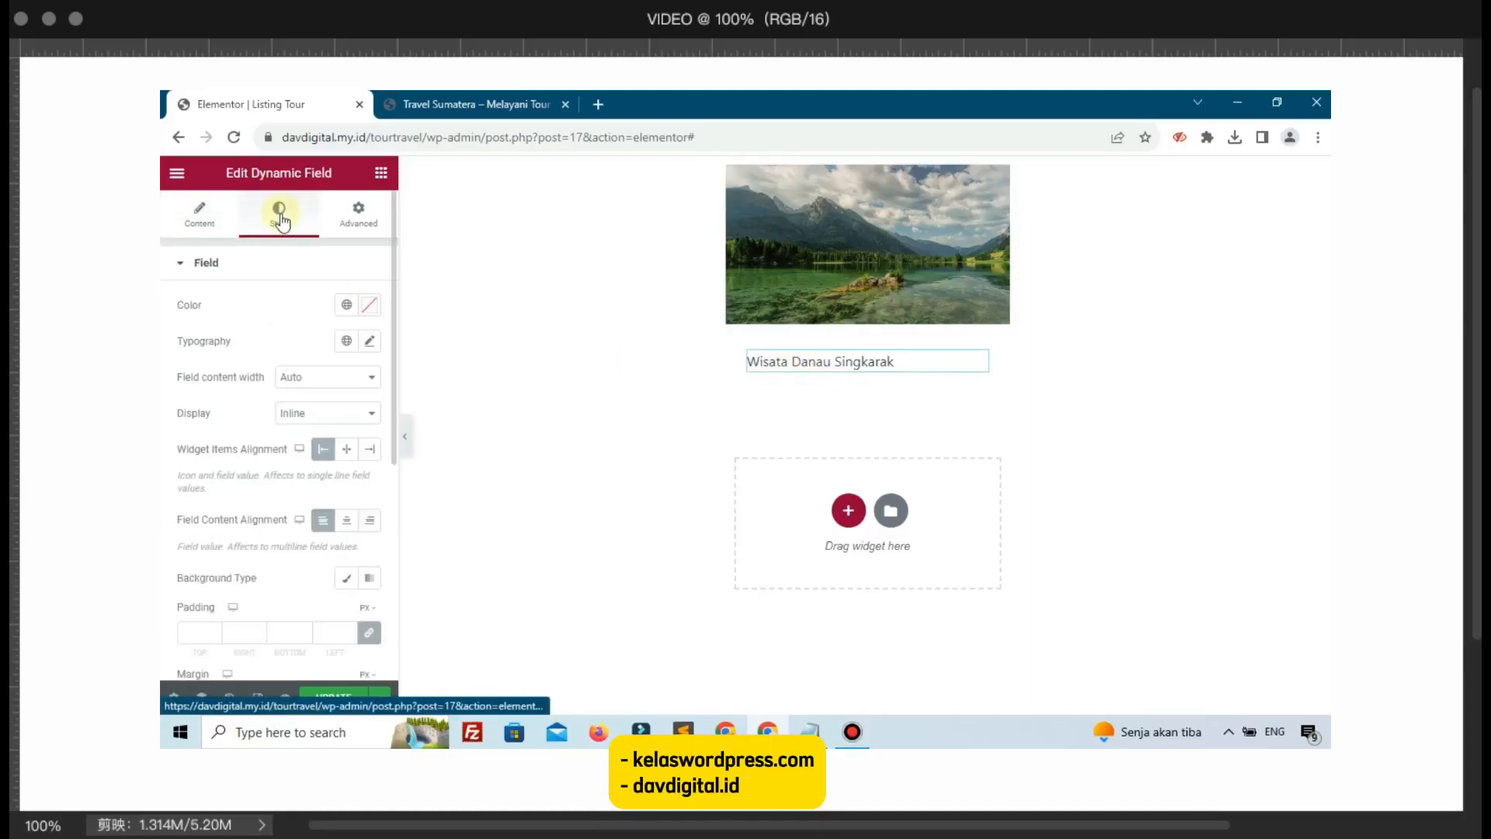
left_click(369, 341)
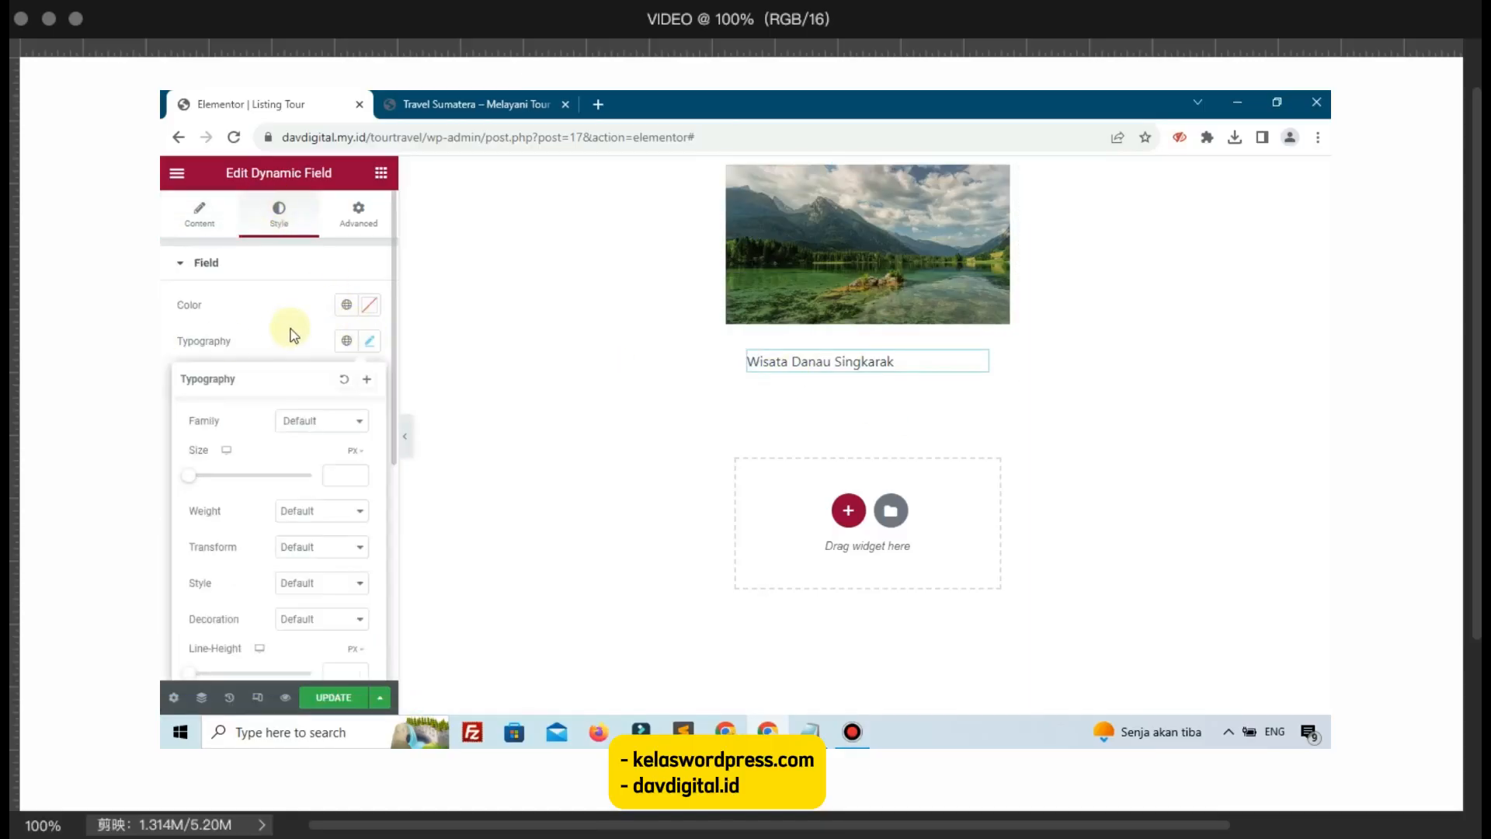
left_click(332, 474)
type("20")
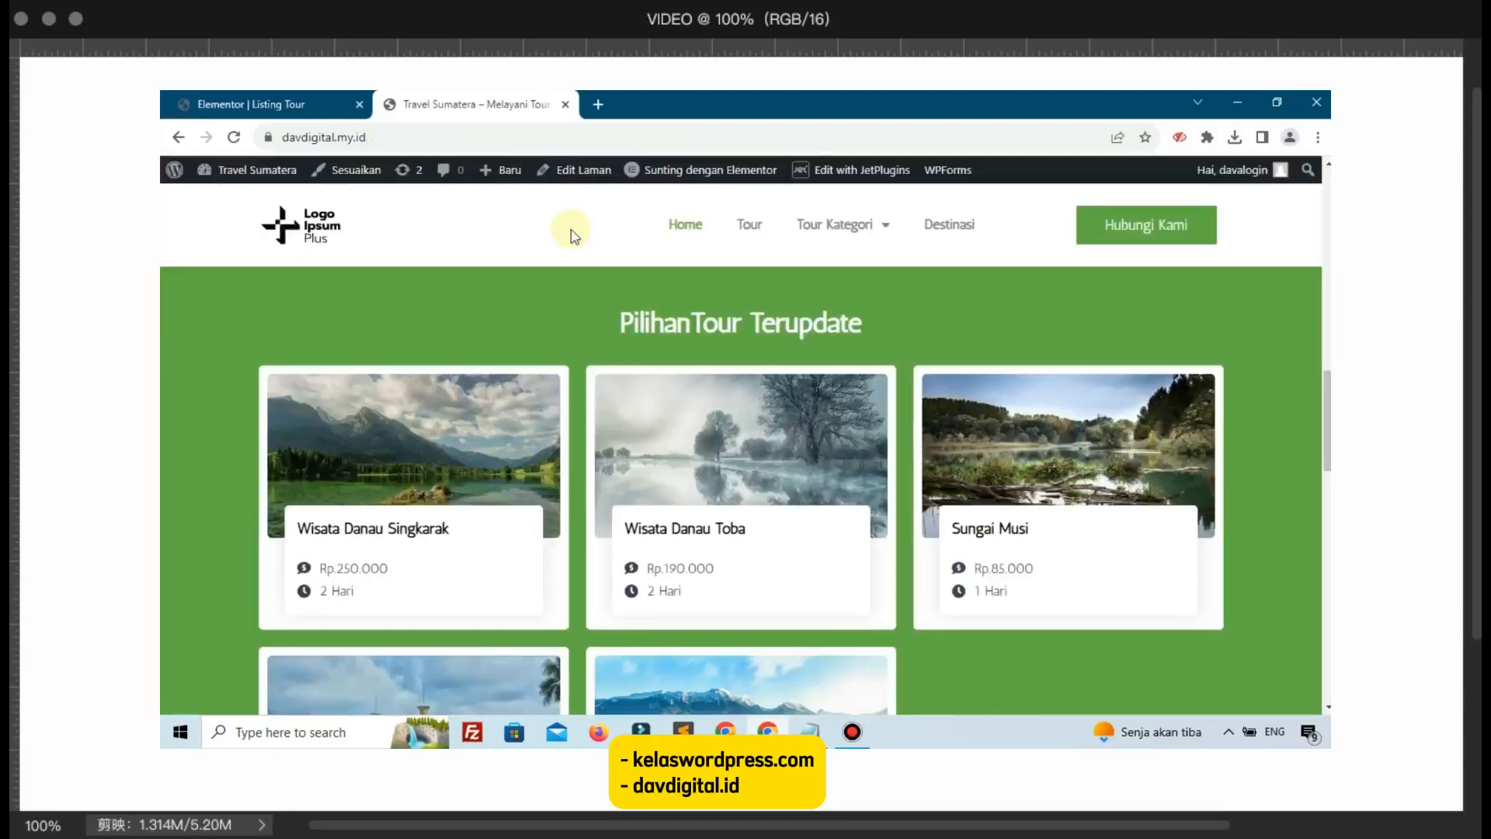
left_click(480, 104)
left_click(315, 99)
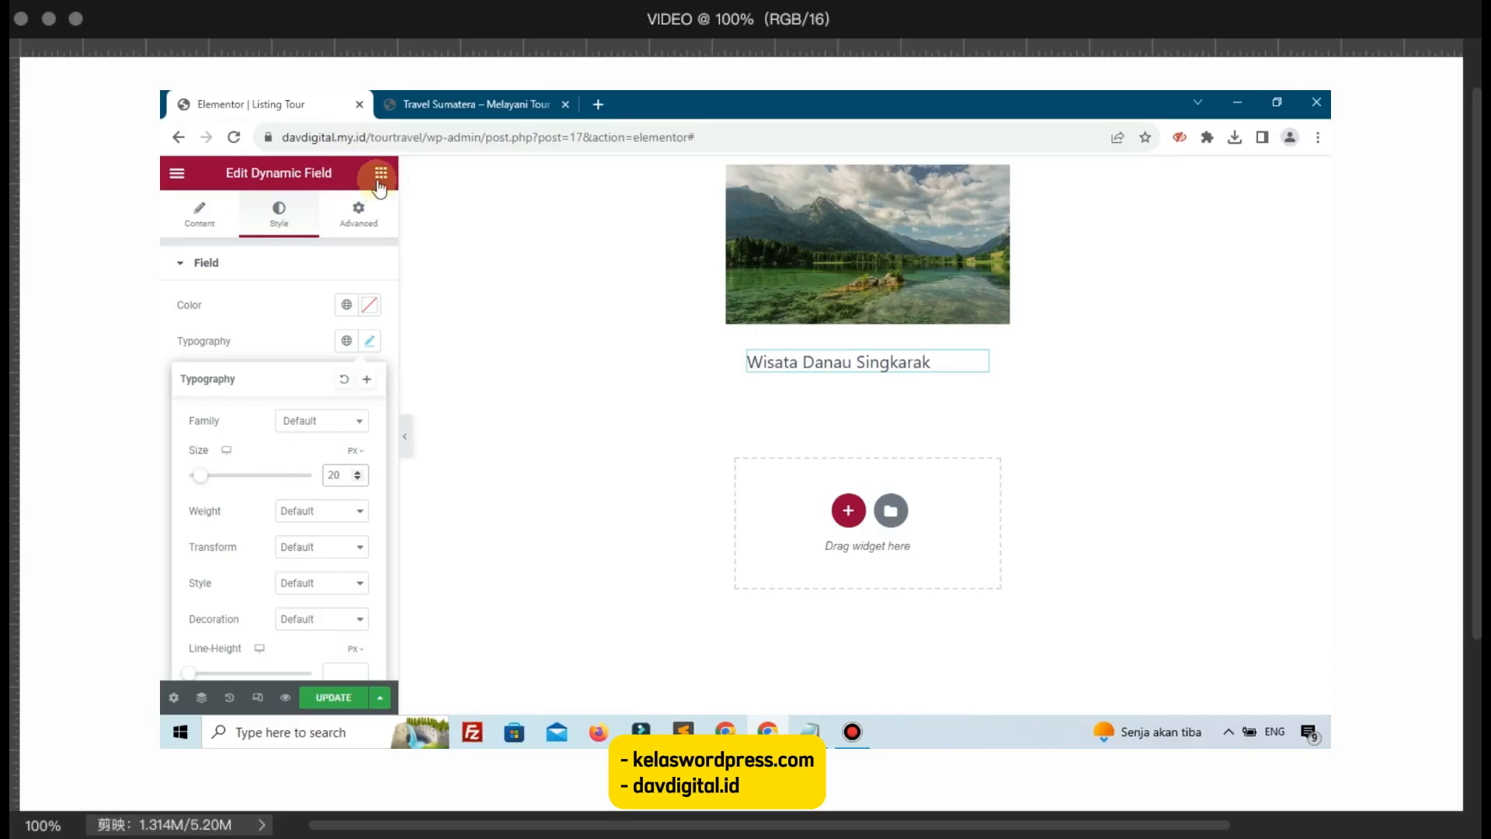
Step: Add a second Dynamic Field below the title with Meta Data as source and Harga as meta field
left_click(380, 172)
type("dyn")
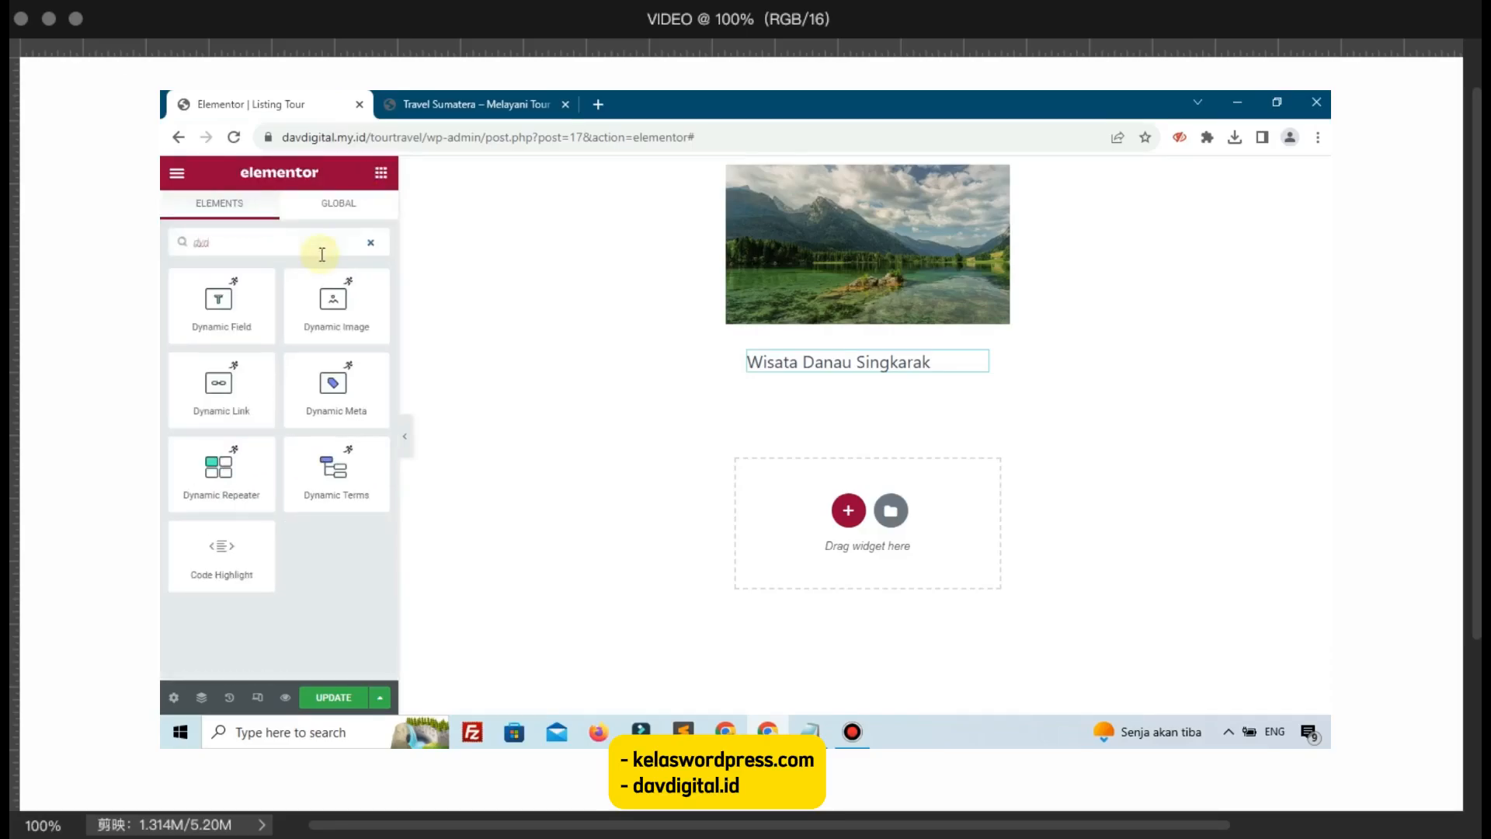
left_click_drag(225, 317, 796, 386)
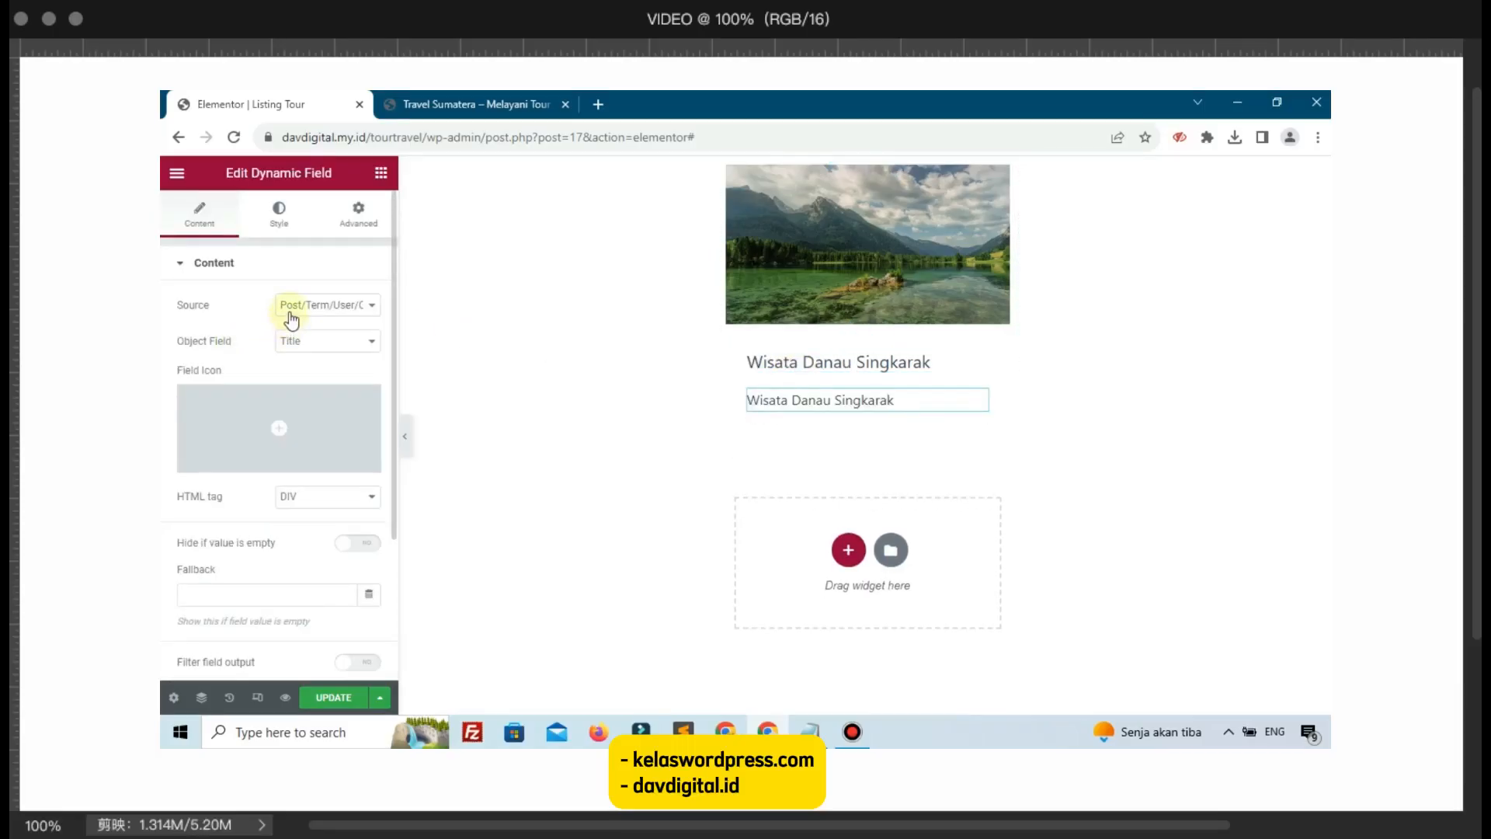
left_click(292, 311)
left_click(303, 342)
left_click(310, 342)
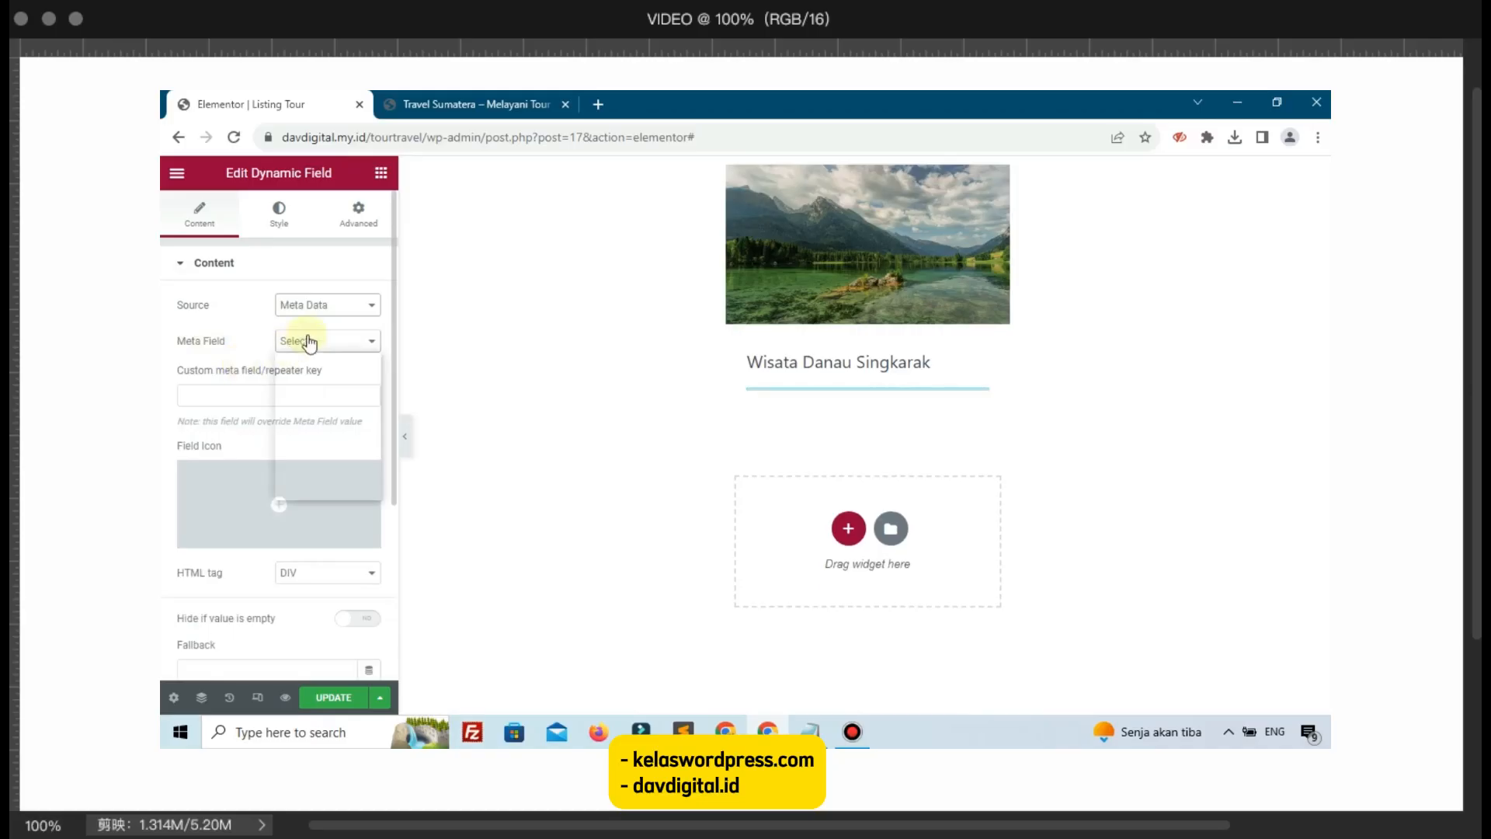
left_click(307, 372)
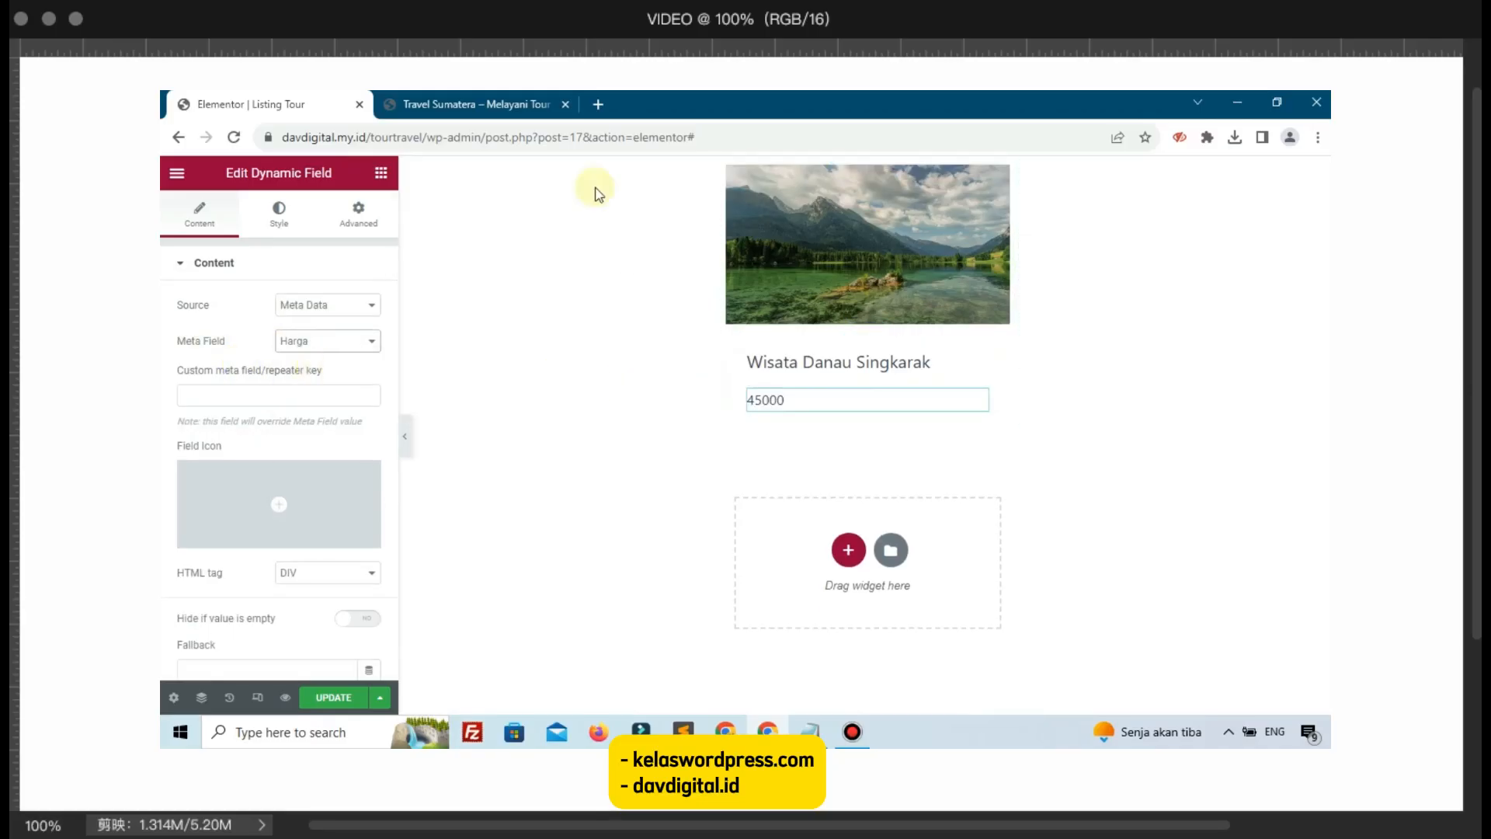
Step: Check the demo's price format and filter the price field's output with the Format number callback
left_click(531, 97)
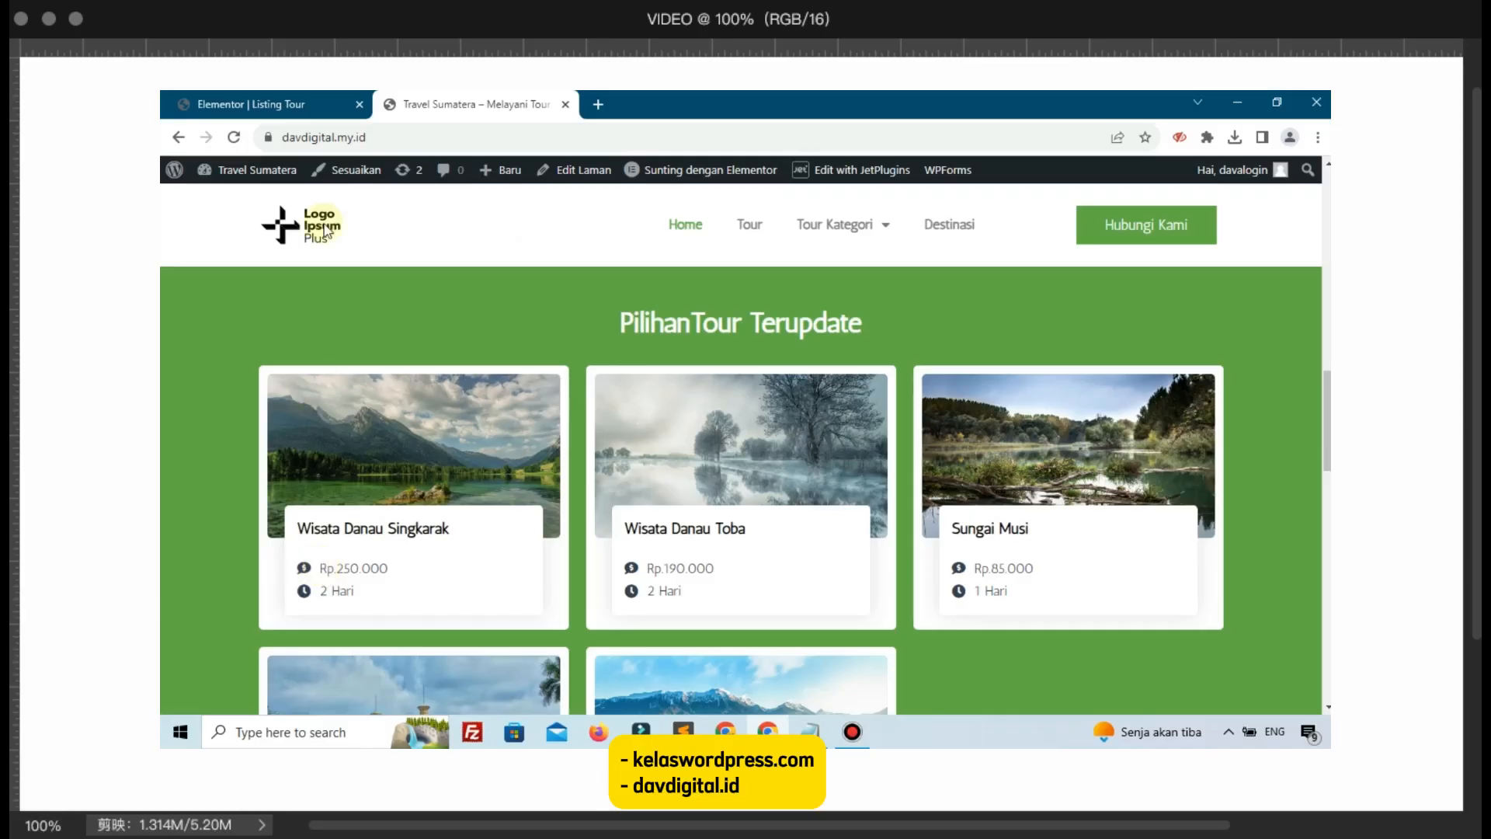
left_click(308, 114)
scroll(336, 572, "down", 4)
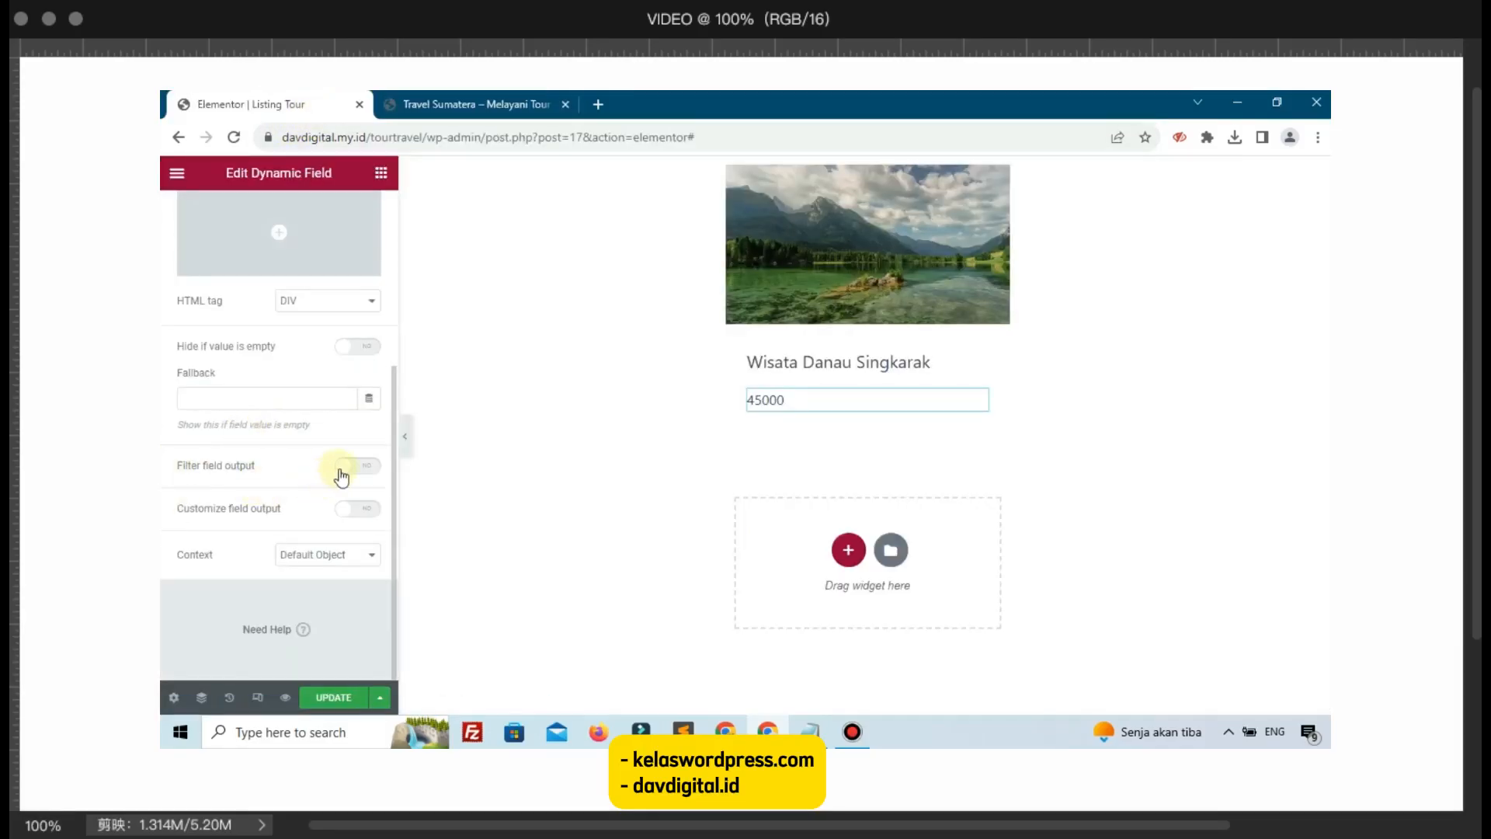
left_click(342, 467)
left_click(317, 504)
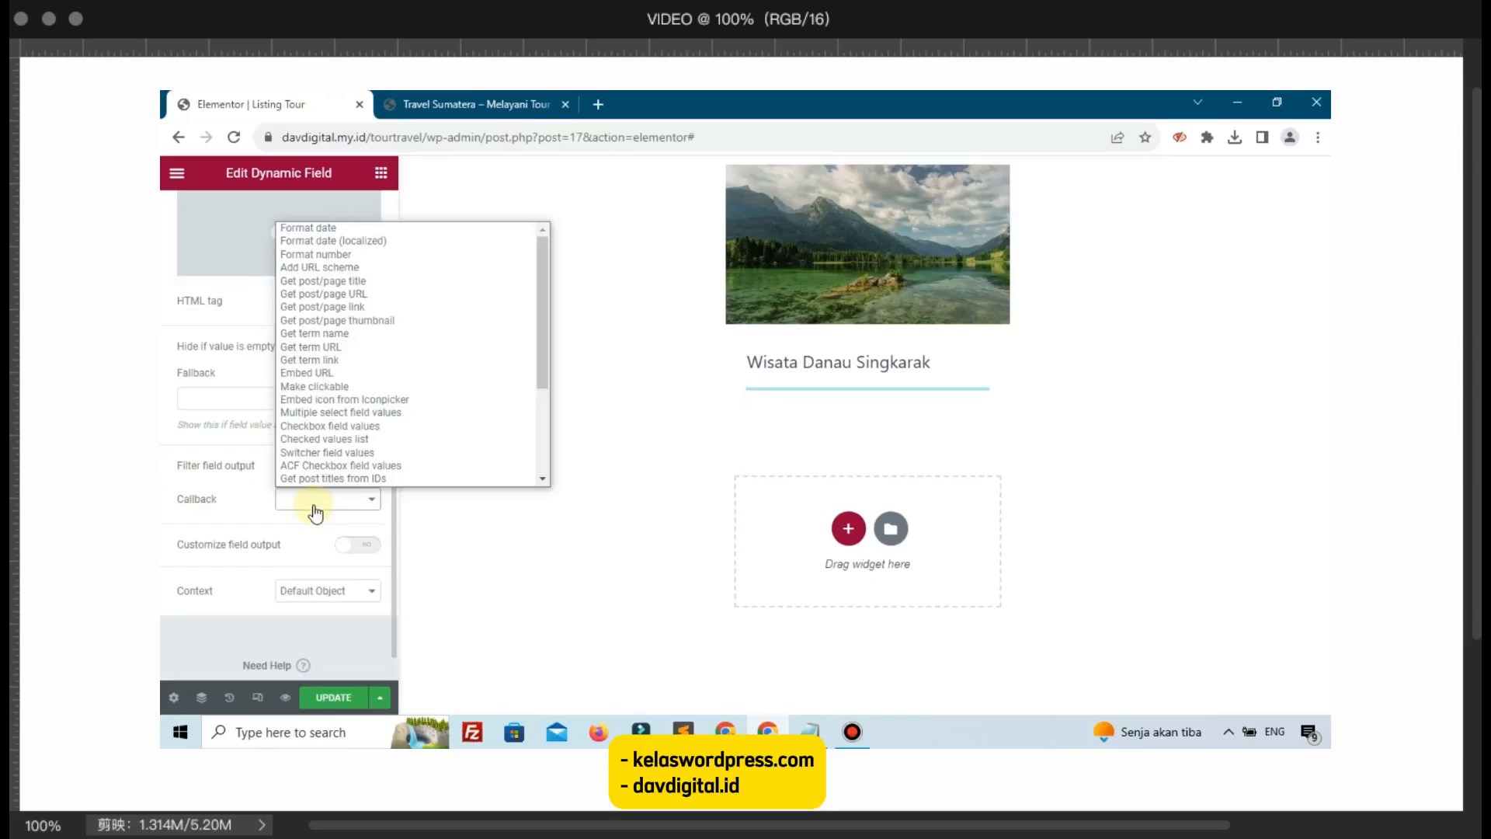
left_click(334, 254)
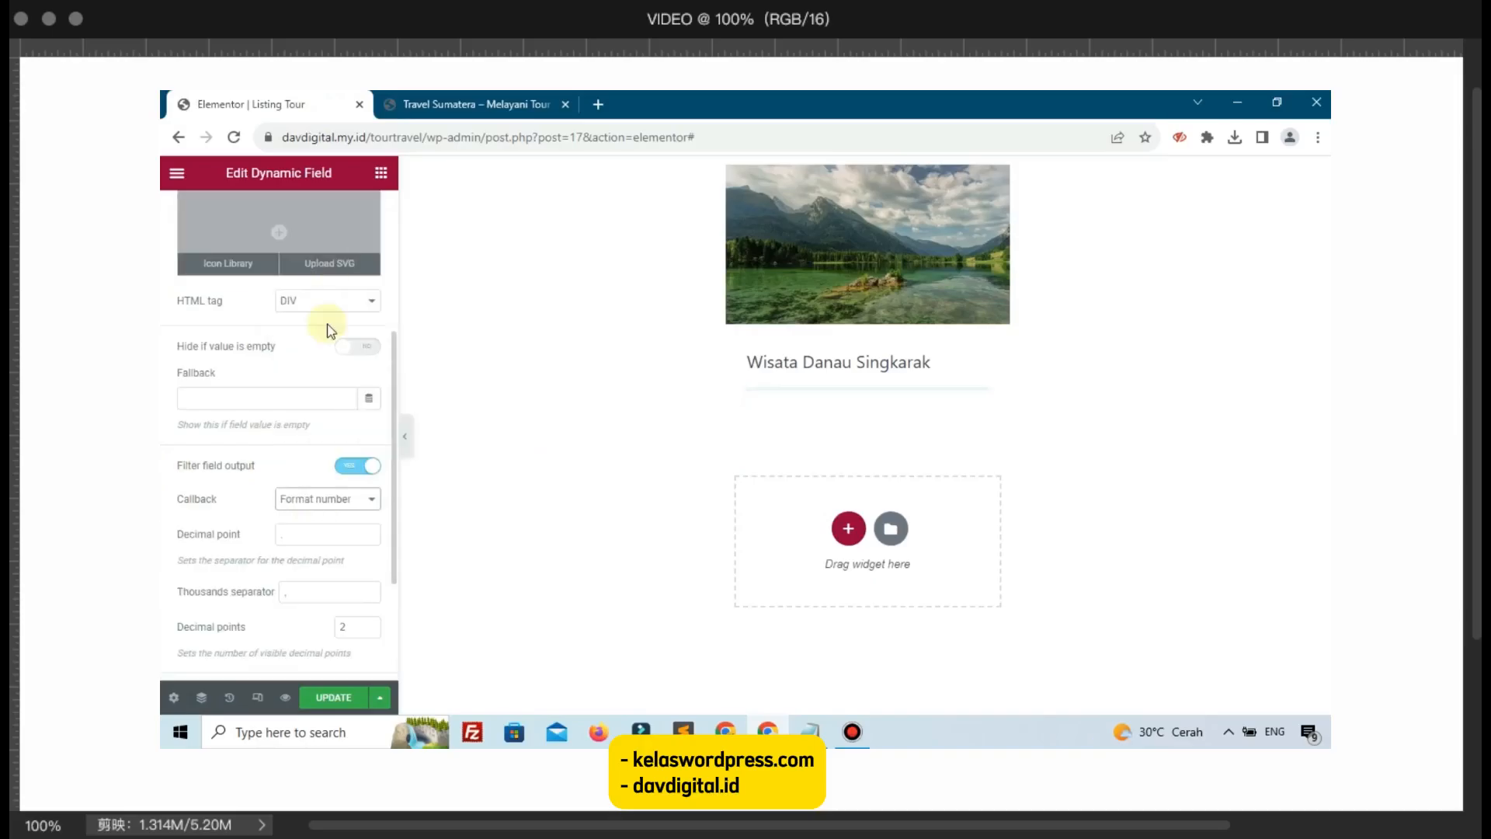
Step: Format the price with a comma as decimal point, a period as thousands separator and 0 decimal points
left_click(329, 545)
key("BackSpace")
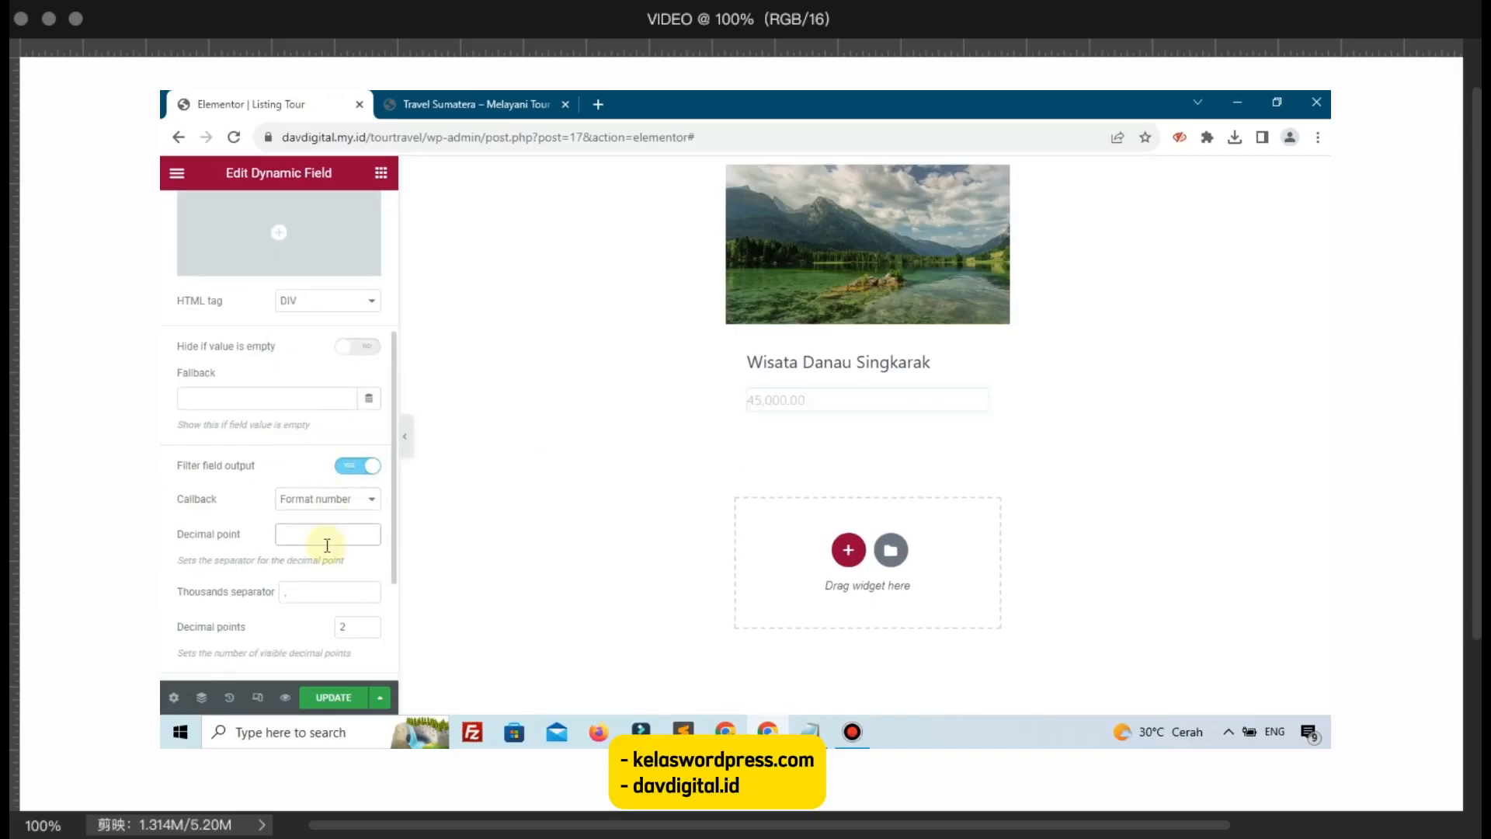
left_click(326, 596)
key("BackSpace")
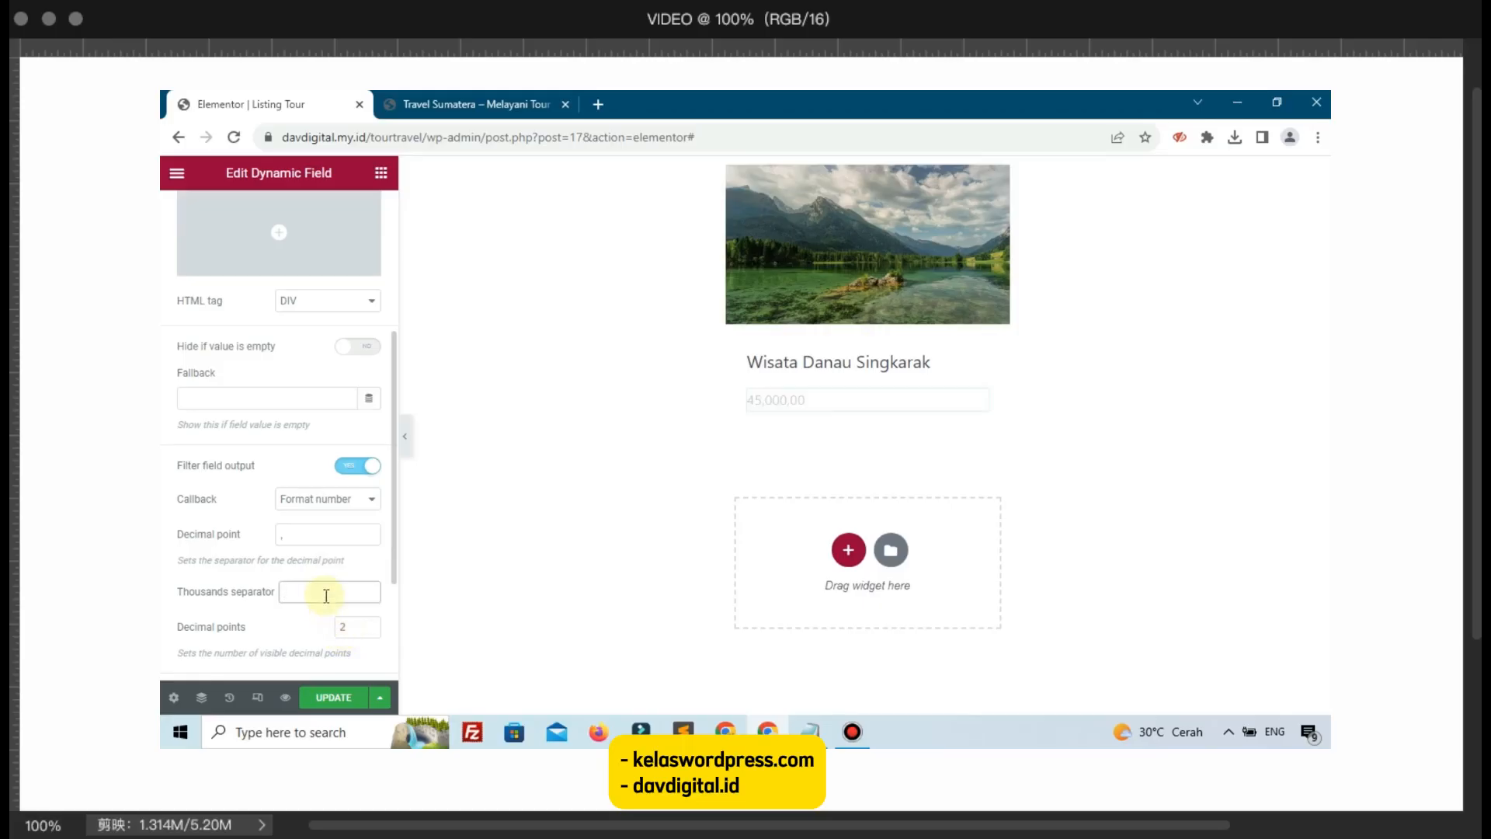
type(".")
scroll(327, 596, "down", 1)
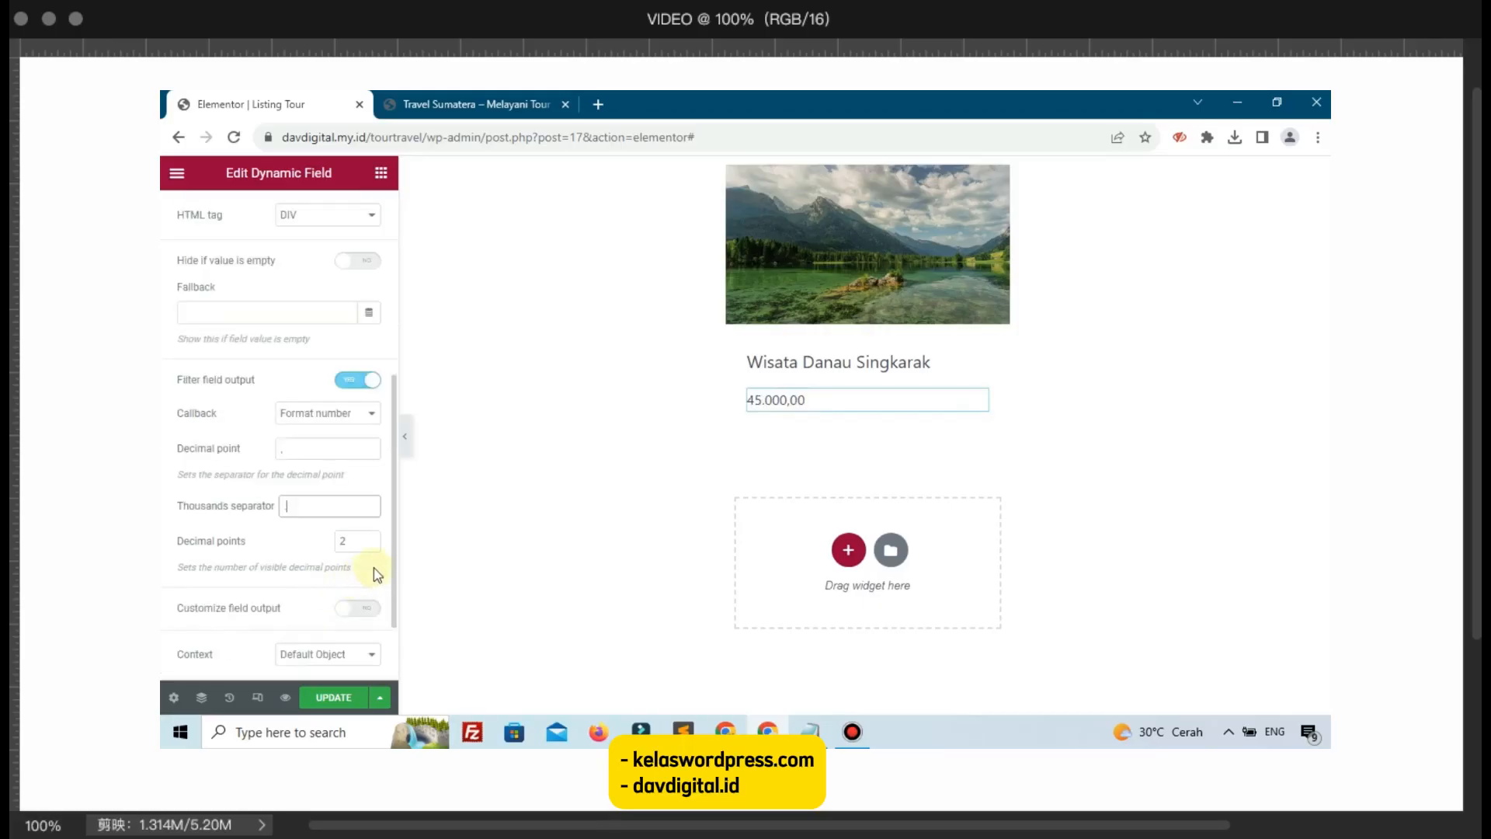
left_click(360, 541)
key("BackSpace")
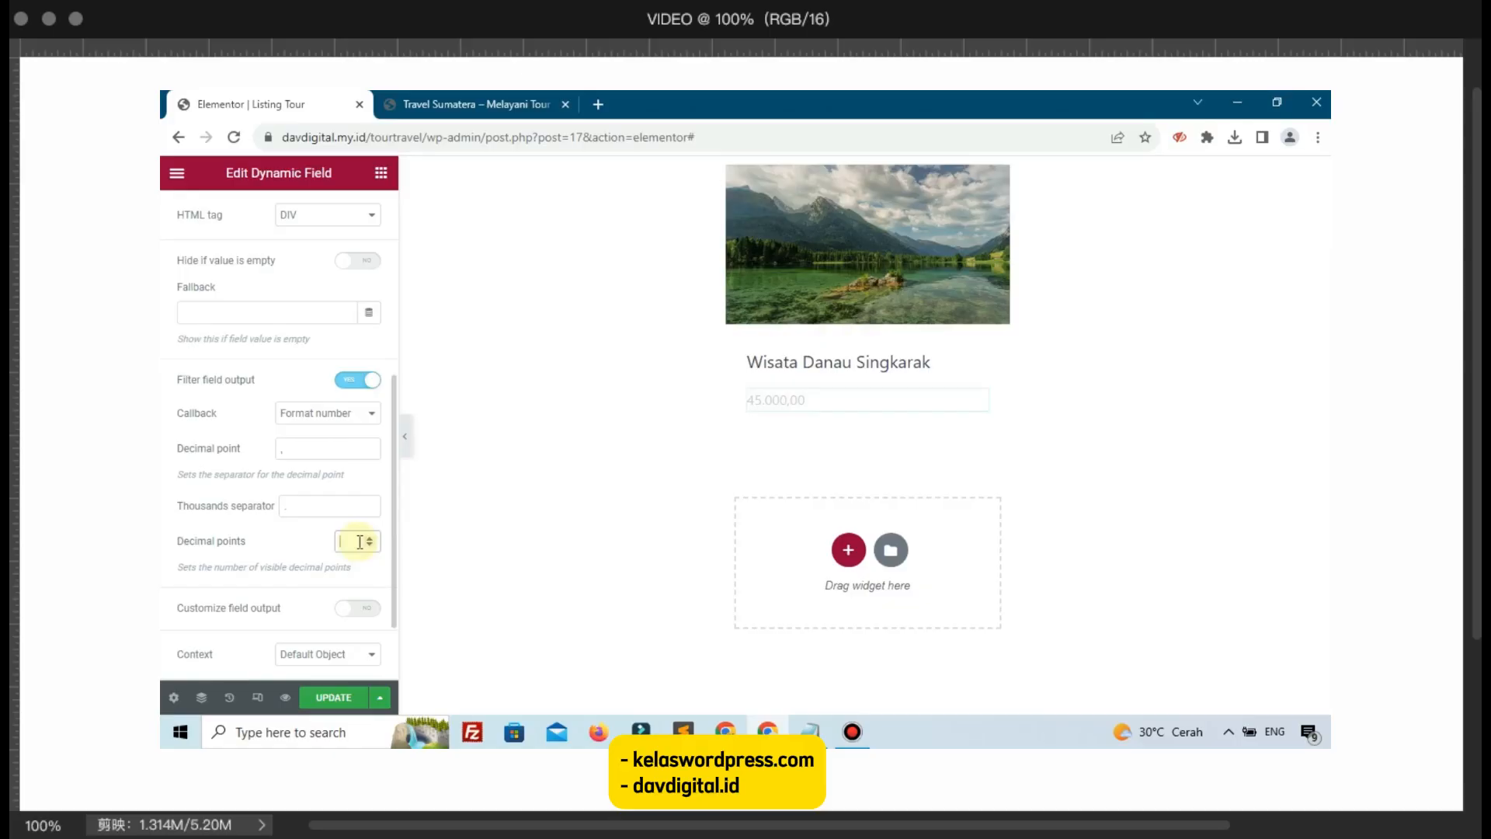
type("0")
scroll(349, 548, "down", 1)
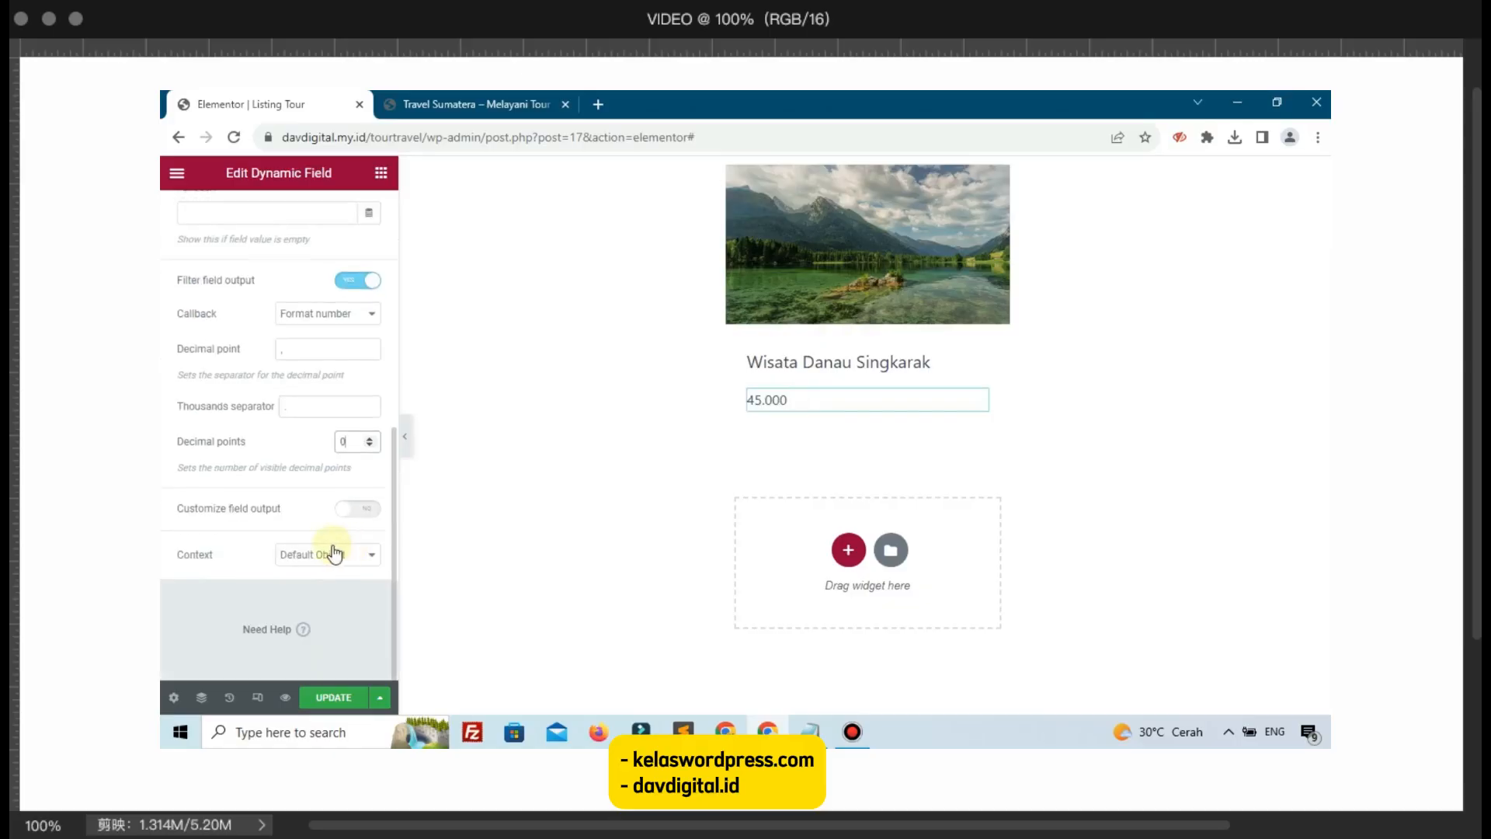
Step: Enable customized output for the price field and set its field format to Rp.%s
left_click(372, 511)
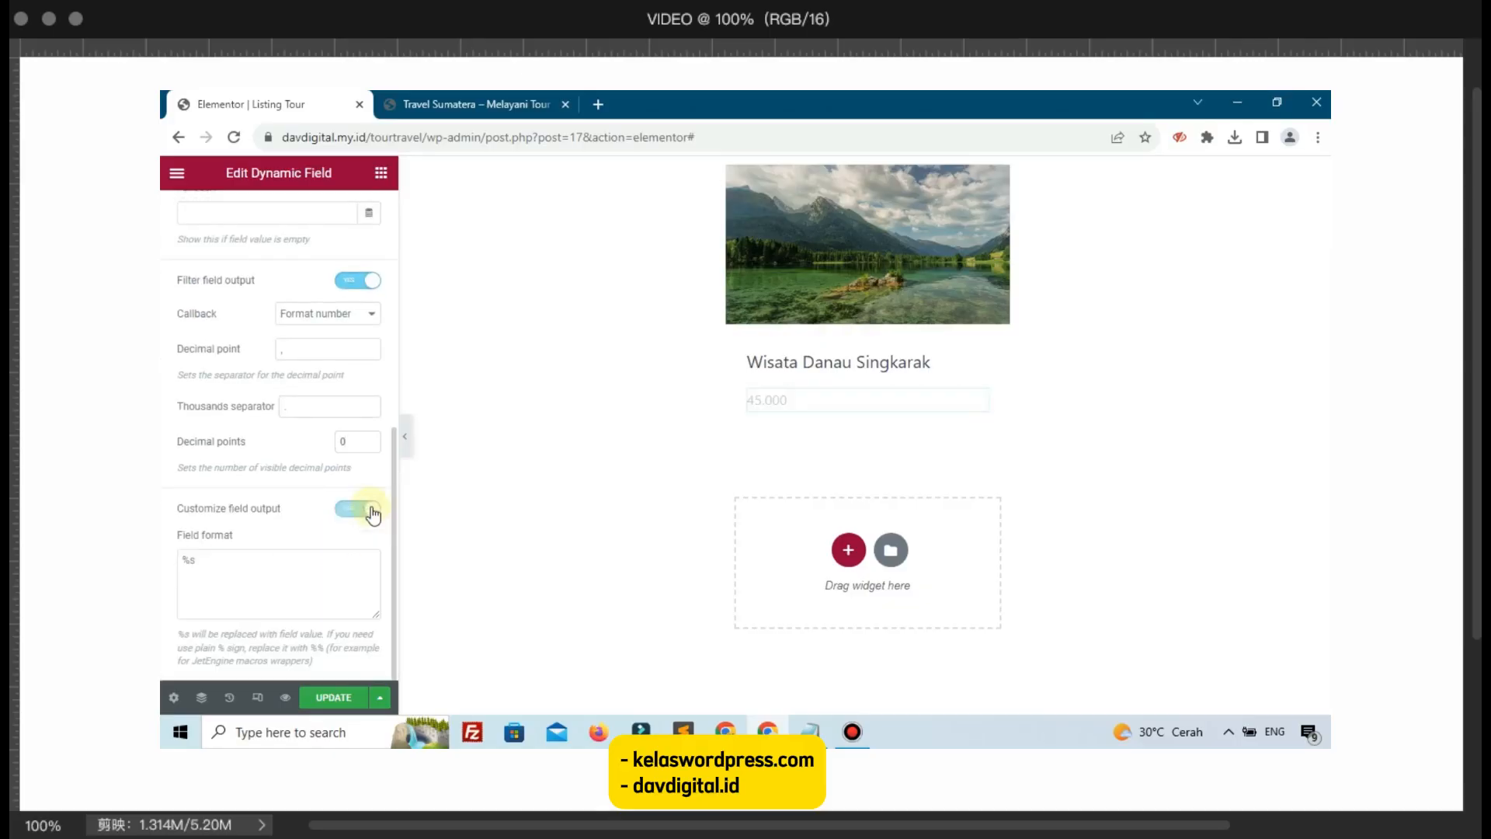
left_click(181, 561)
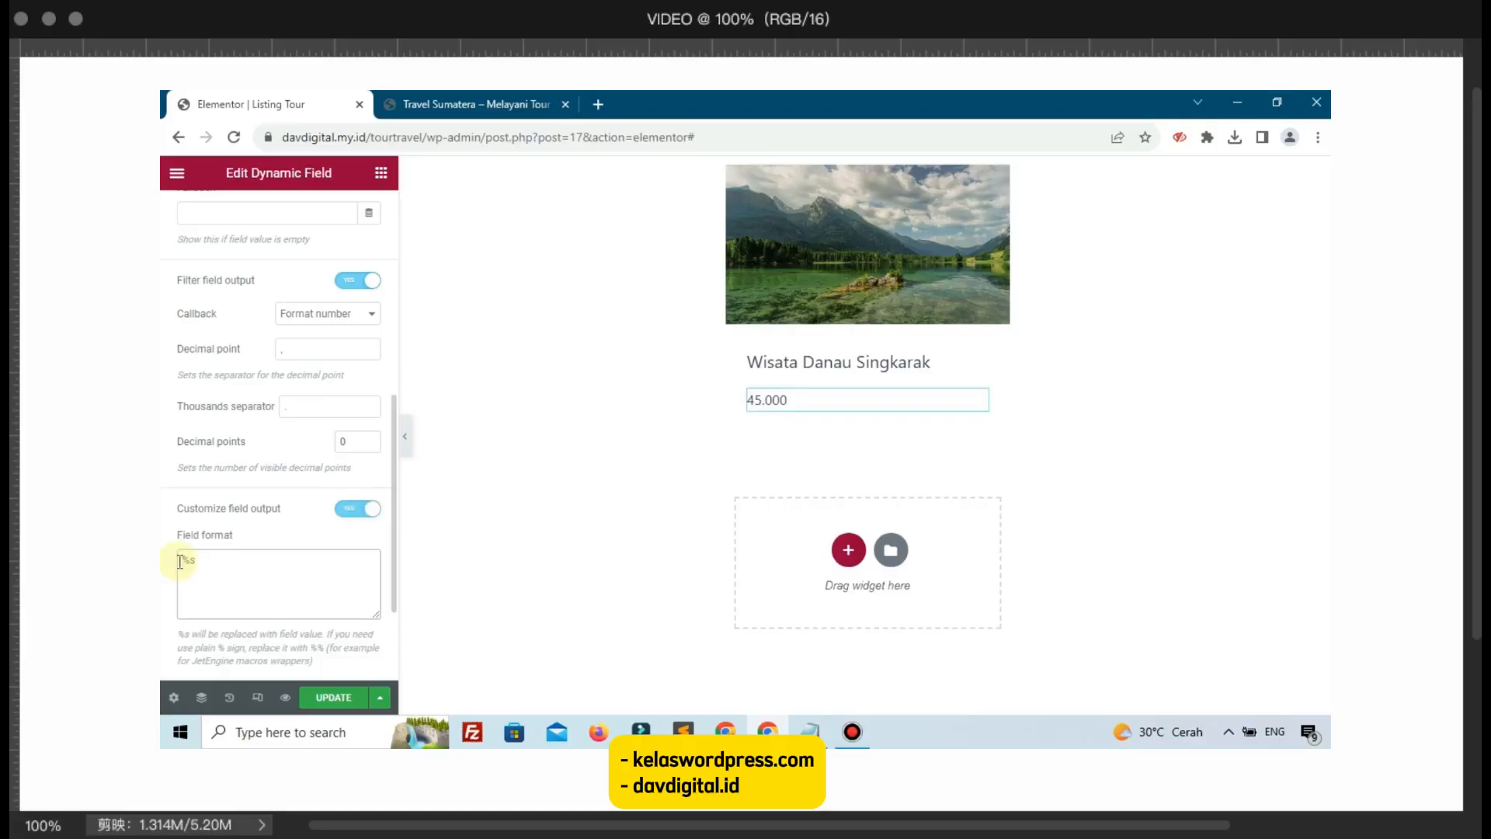
type("Rp.")
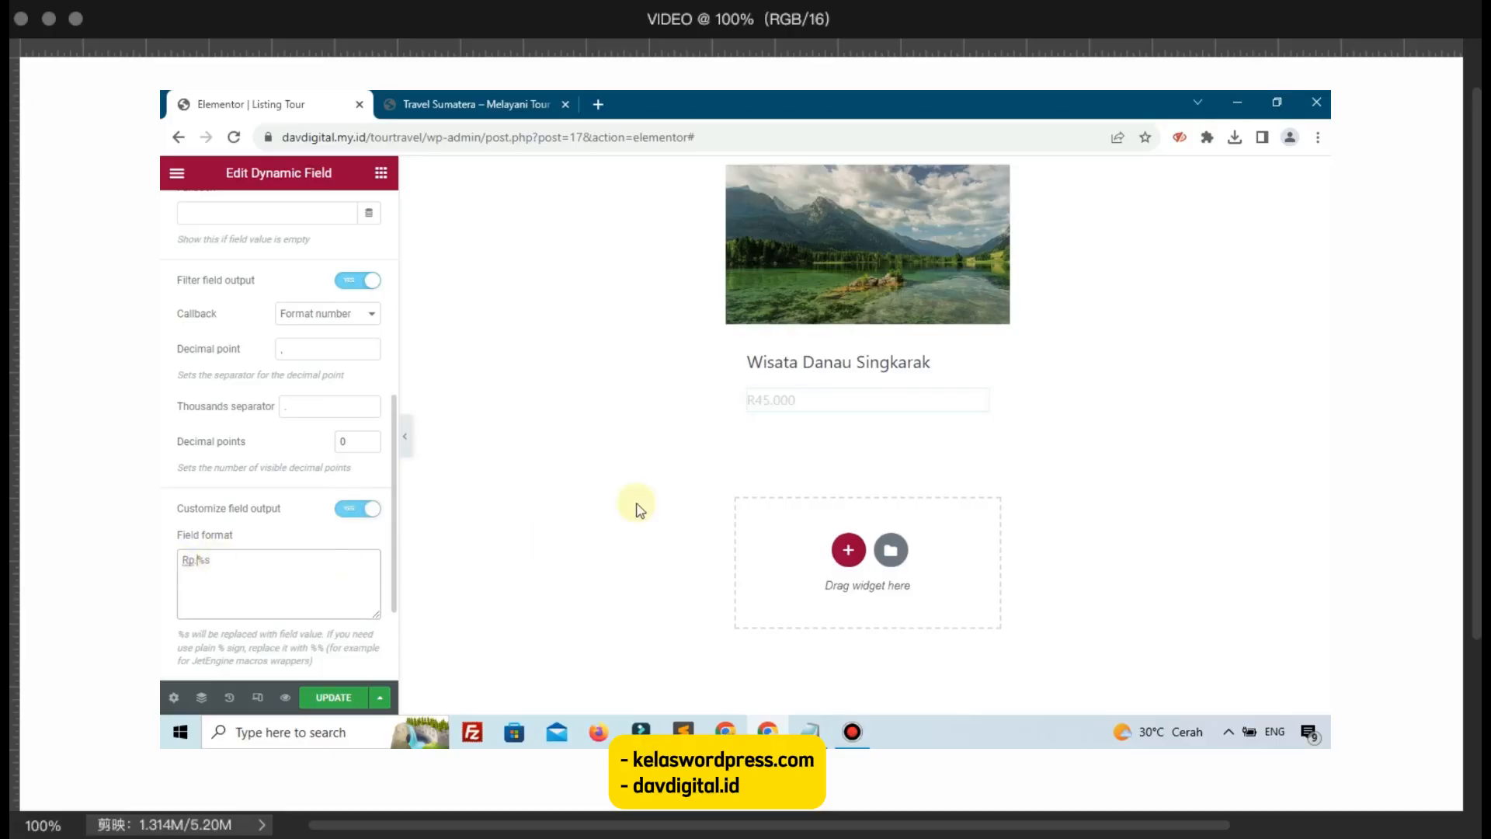
Step: Search the icon library for "dol" and insert the single speech bubble with a dollar sign as the price field's icon
scroll(225, 412, "up", 3)
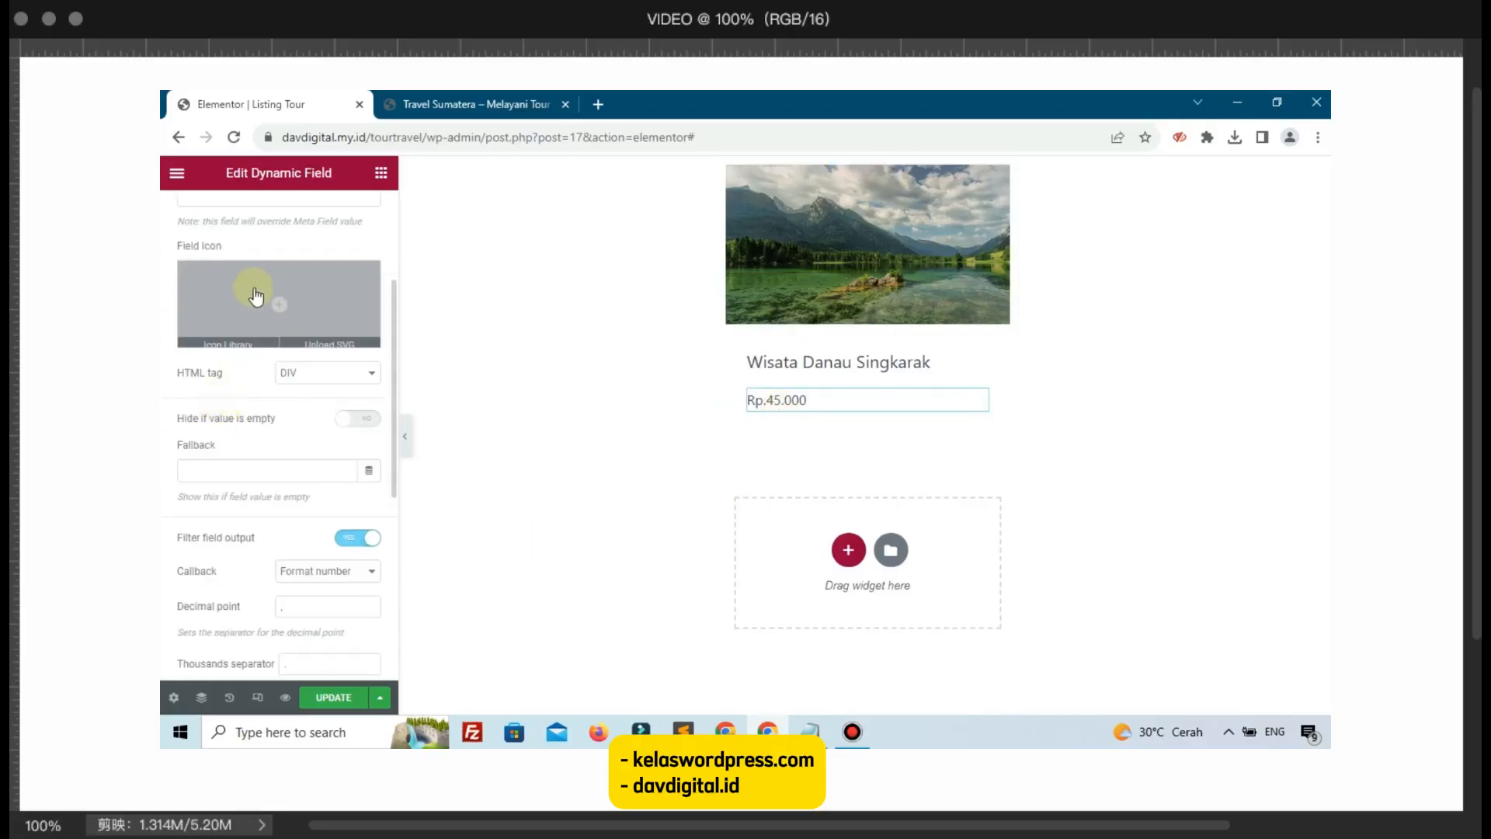
left_click(256, 296)
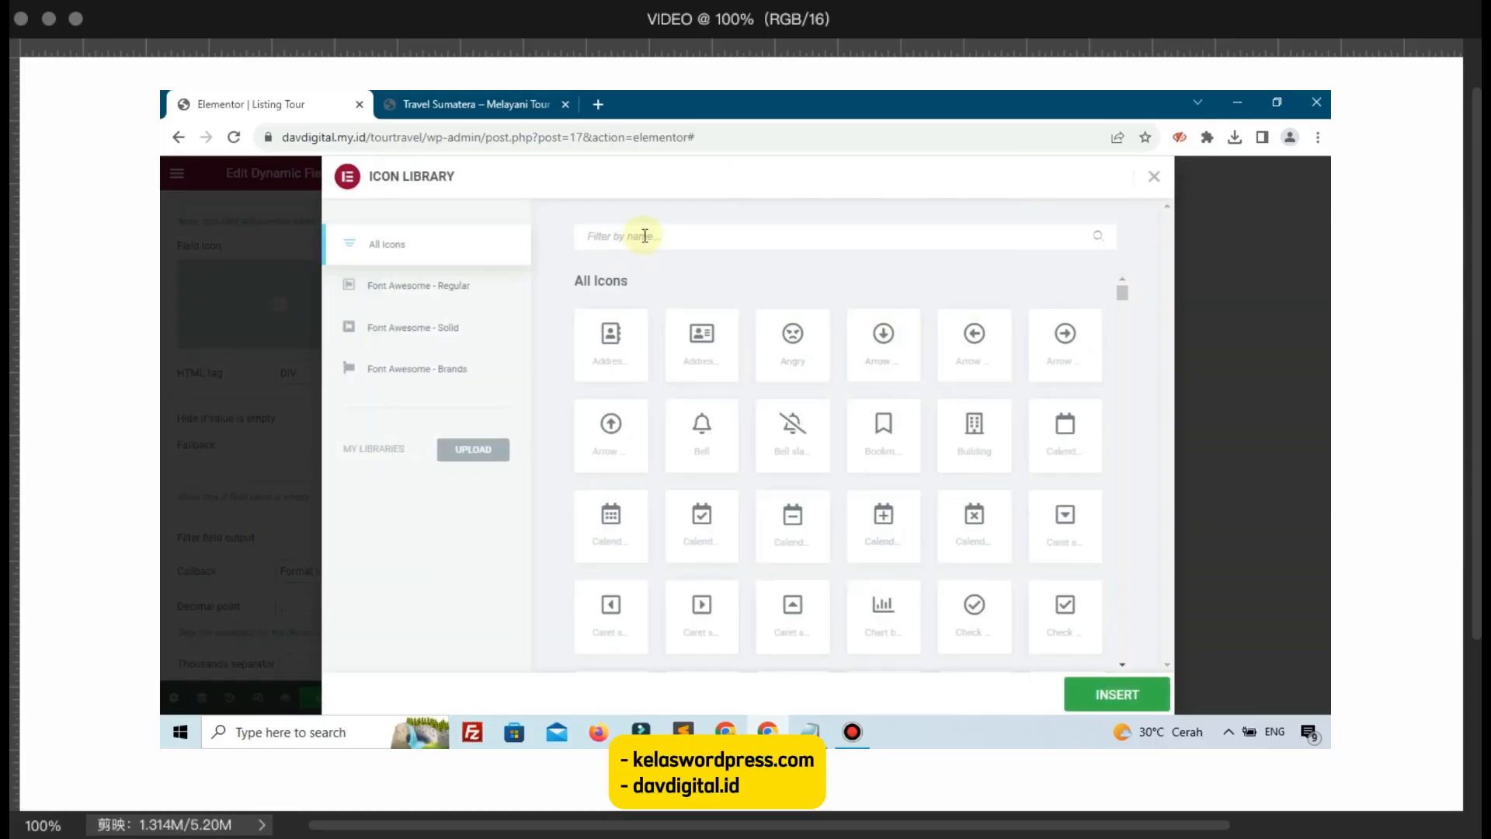
type("pri")
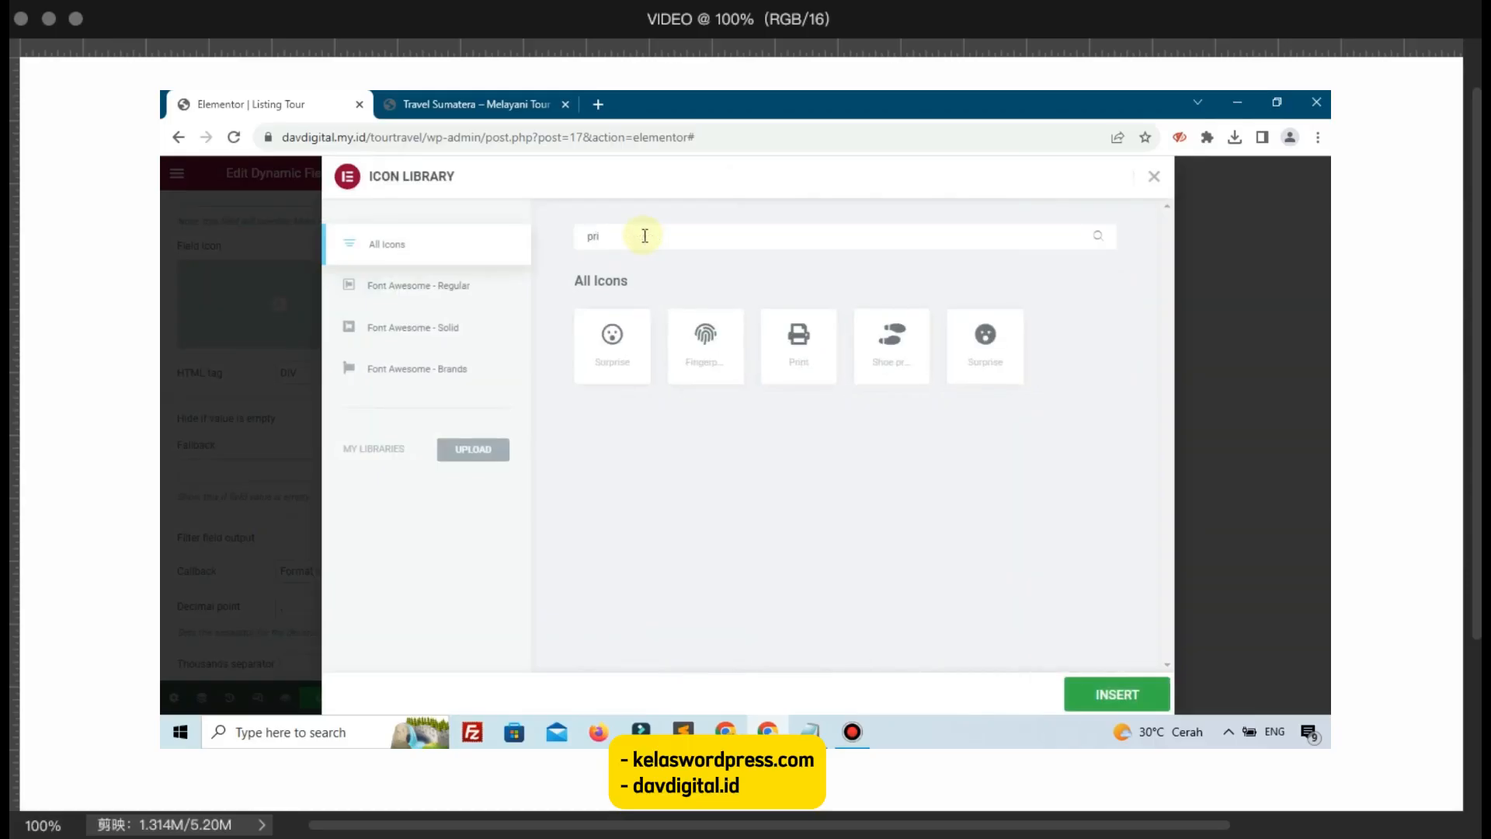
type("dol")
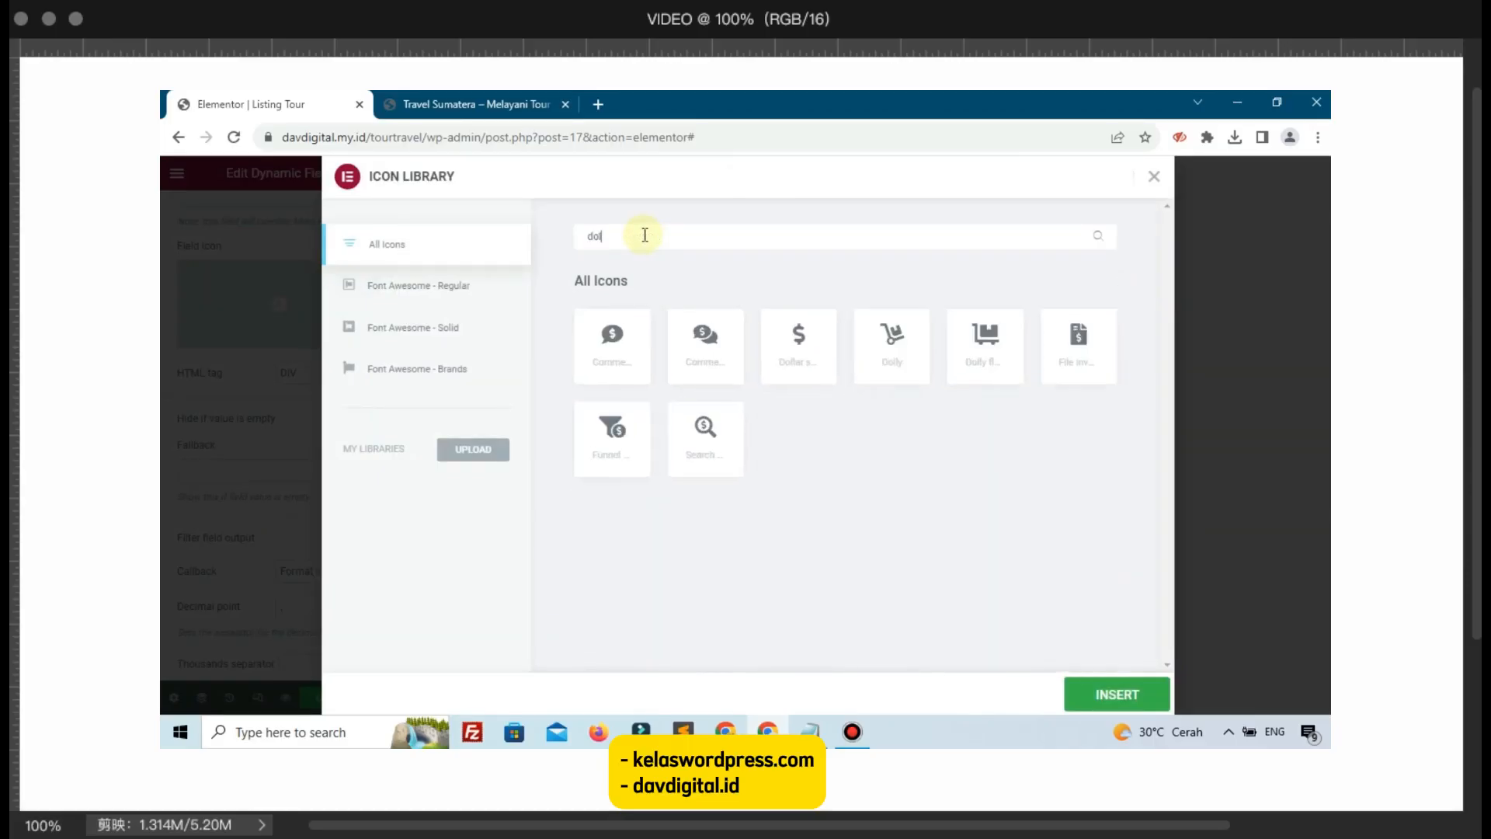
left_click(617, 346)
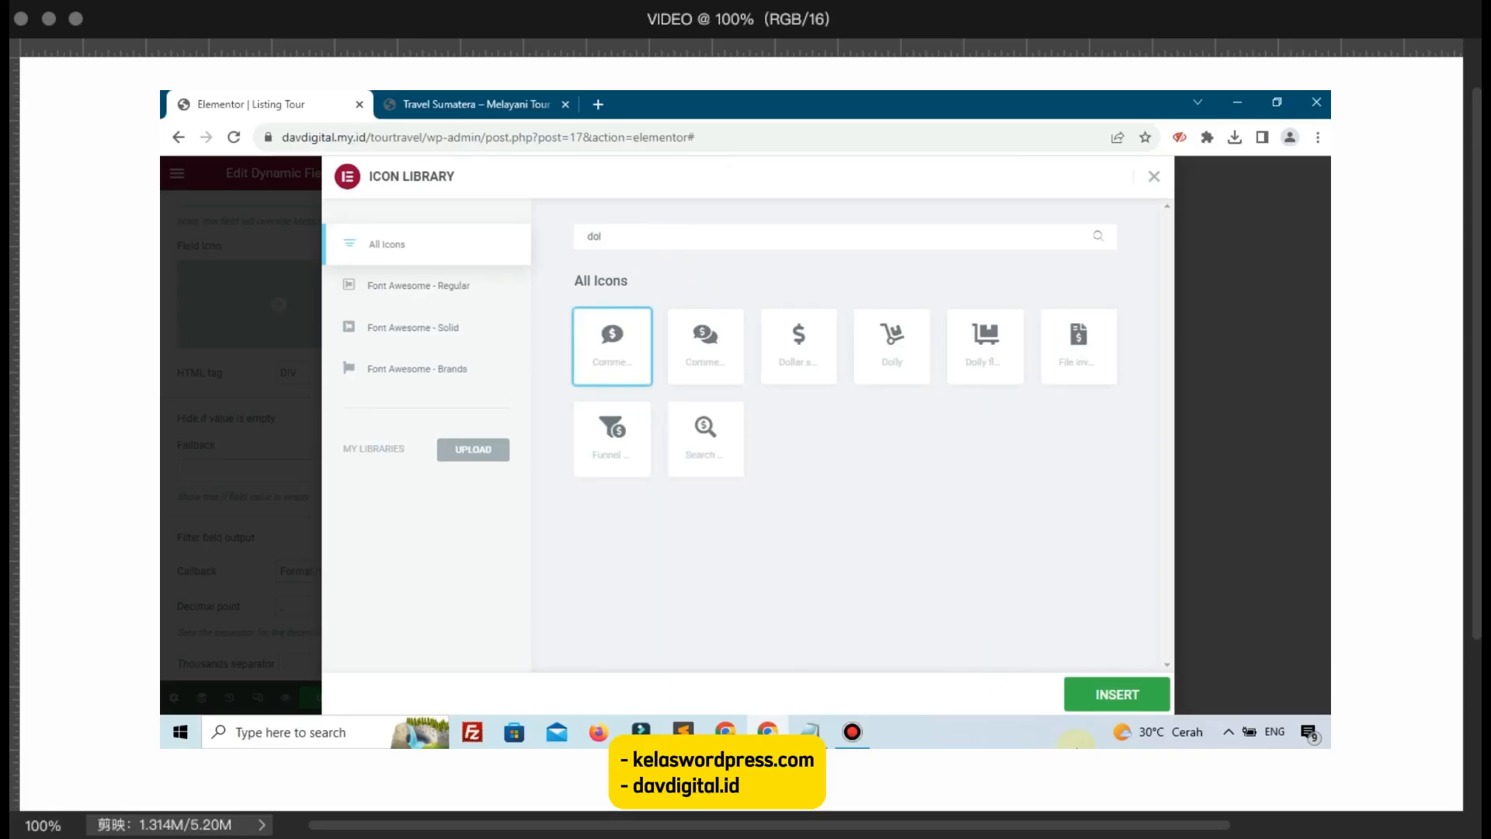
left_click(1111, 695)
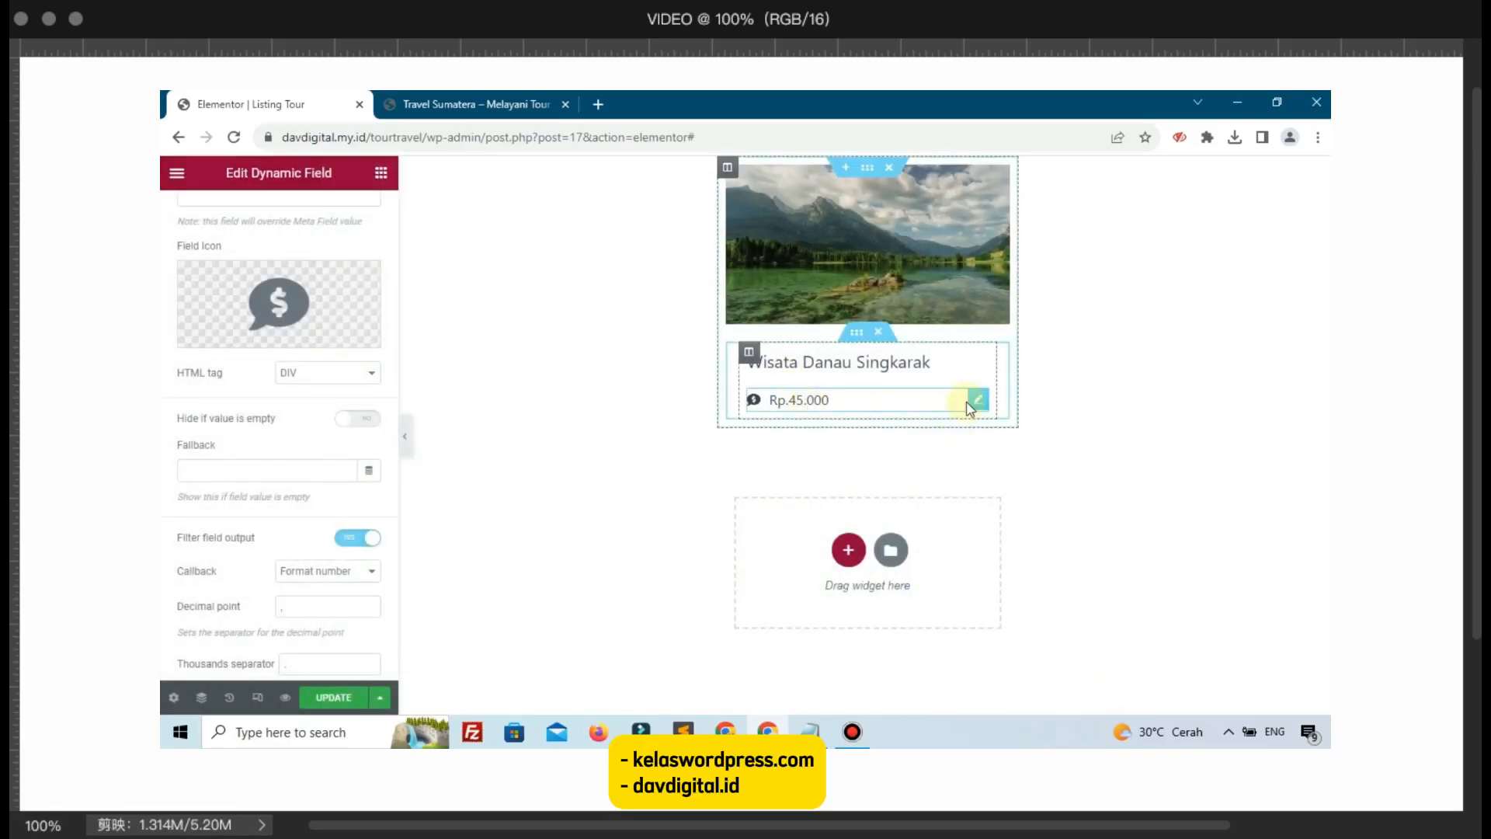
Step: Duplicate the price field on the listing card and set the copy's meta field to Durasi
right_click(980, 406)
left_click(999, 442)
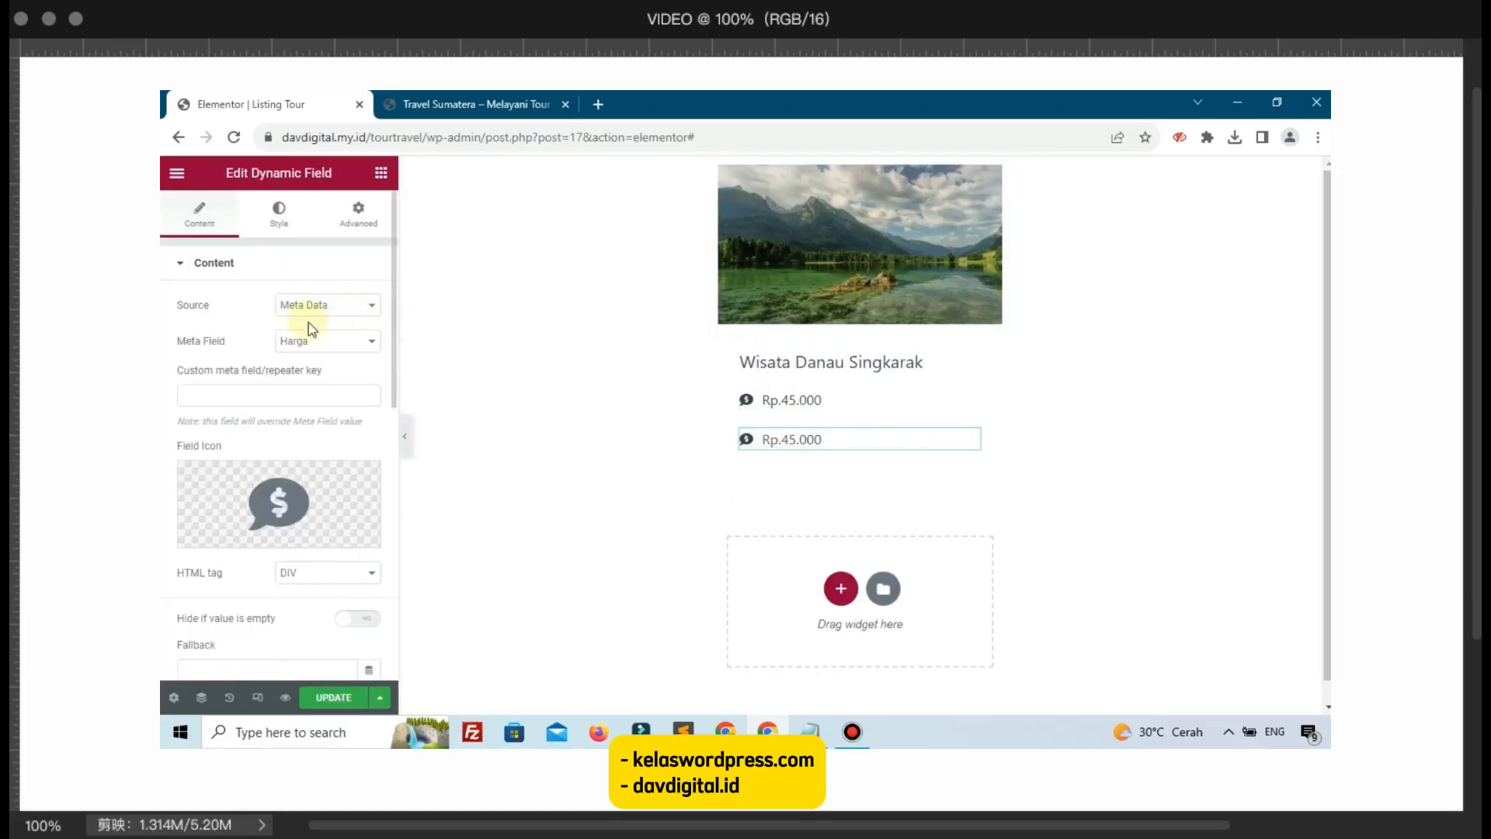
left_click(297, 342)
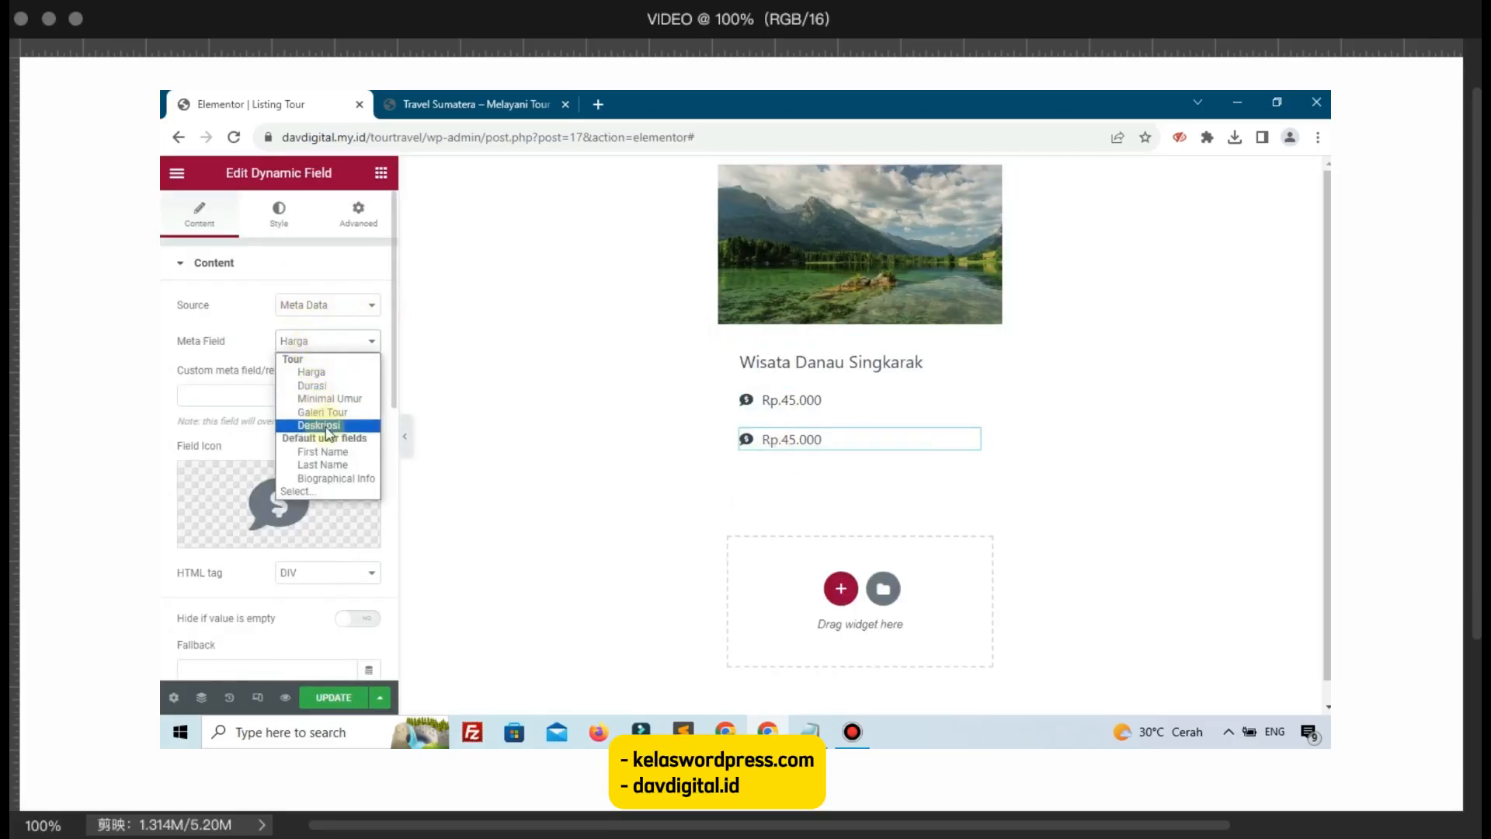
left_click(326, 386)
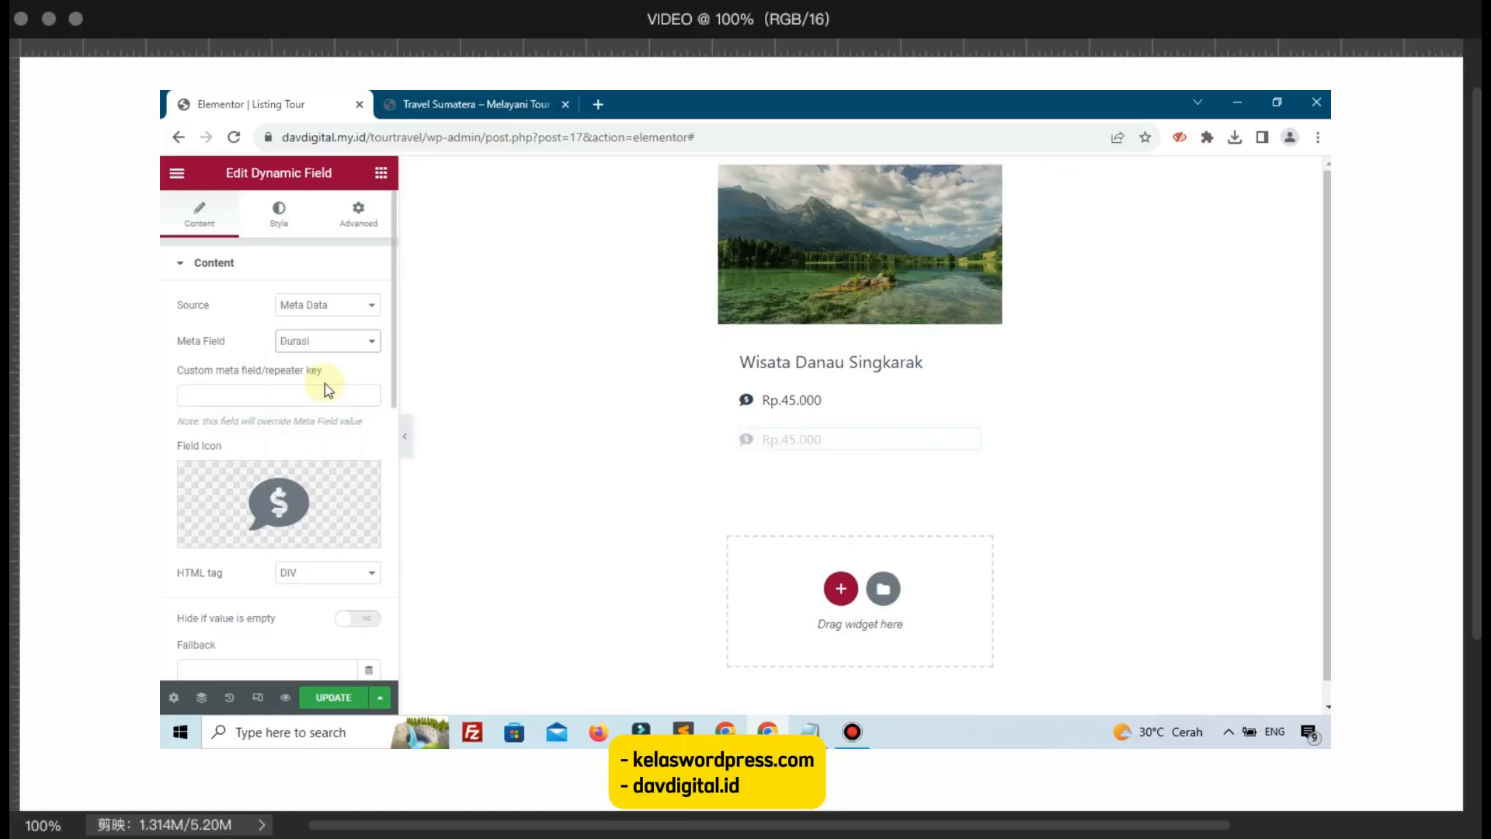
Step: Disable output filtering for the duration field and set its field format to %s Hari
scroll(325, 391, "down", 3)
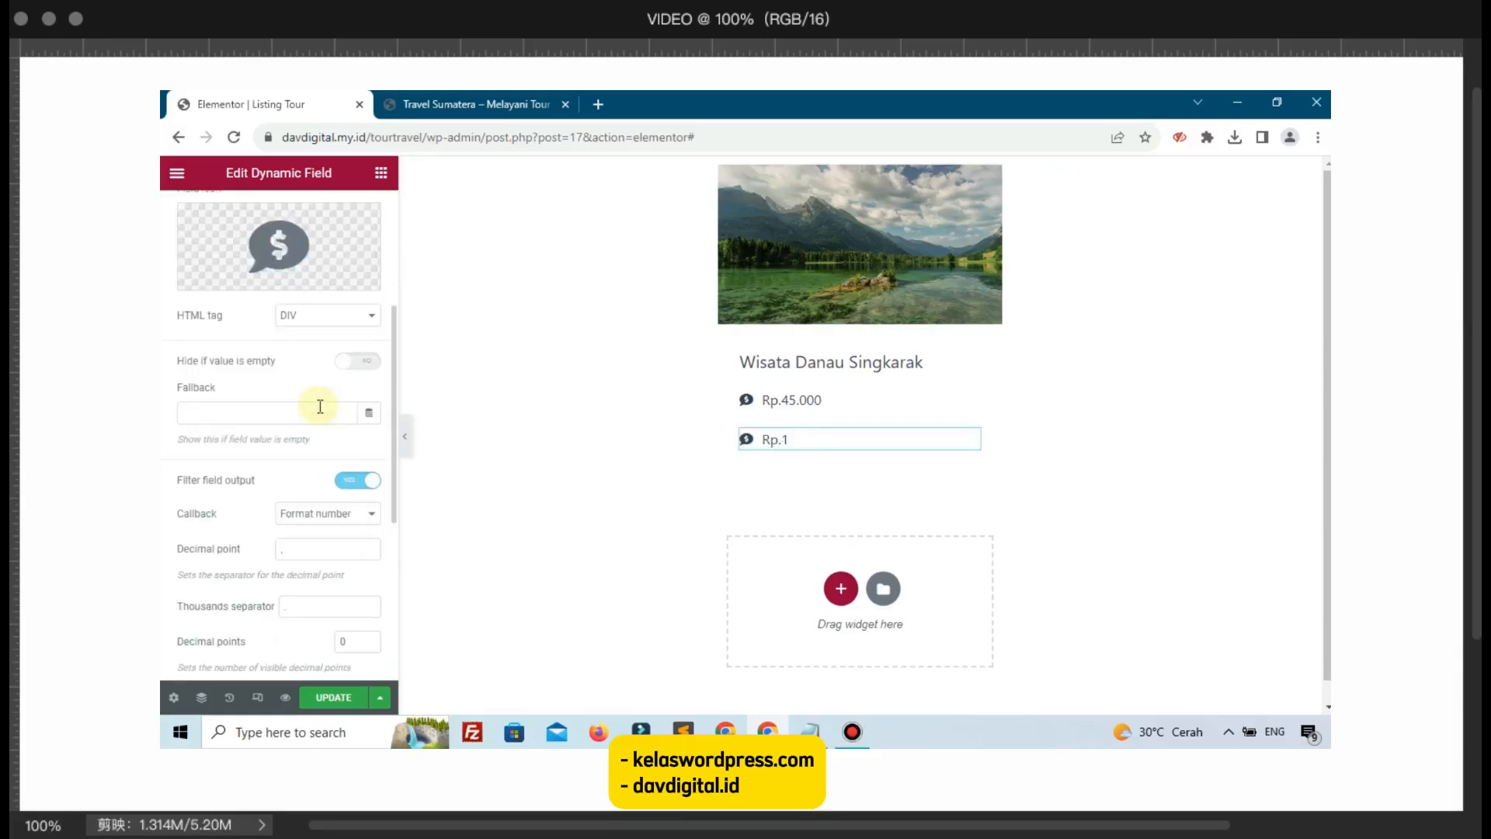
left_click(365, 485)
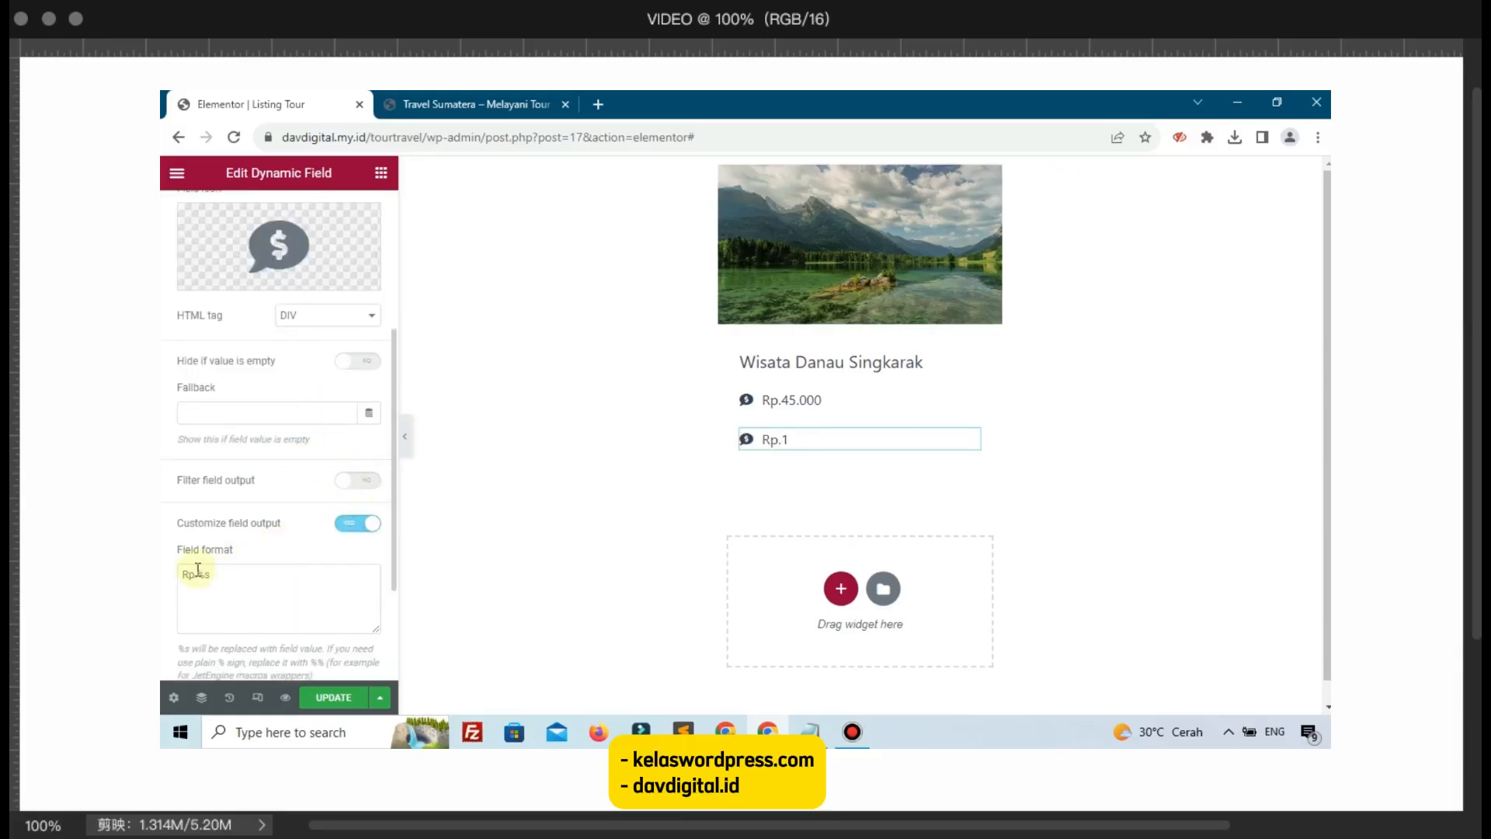
left_click_drag(192, 575, 164, 571)
key("BackSpace")
key("Delete")
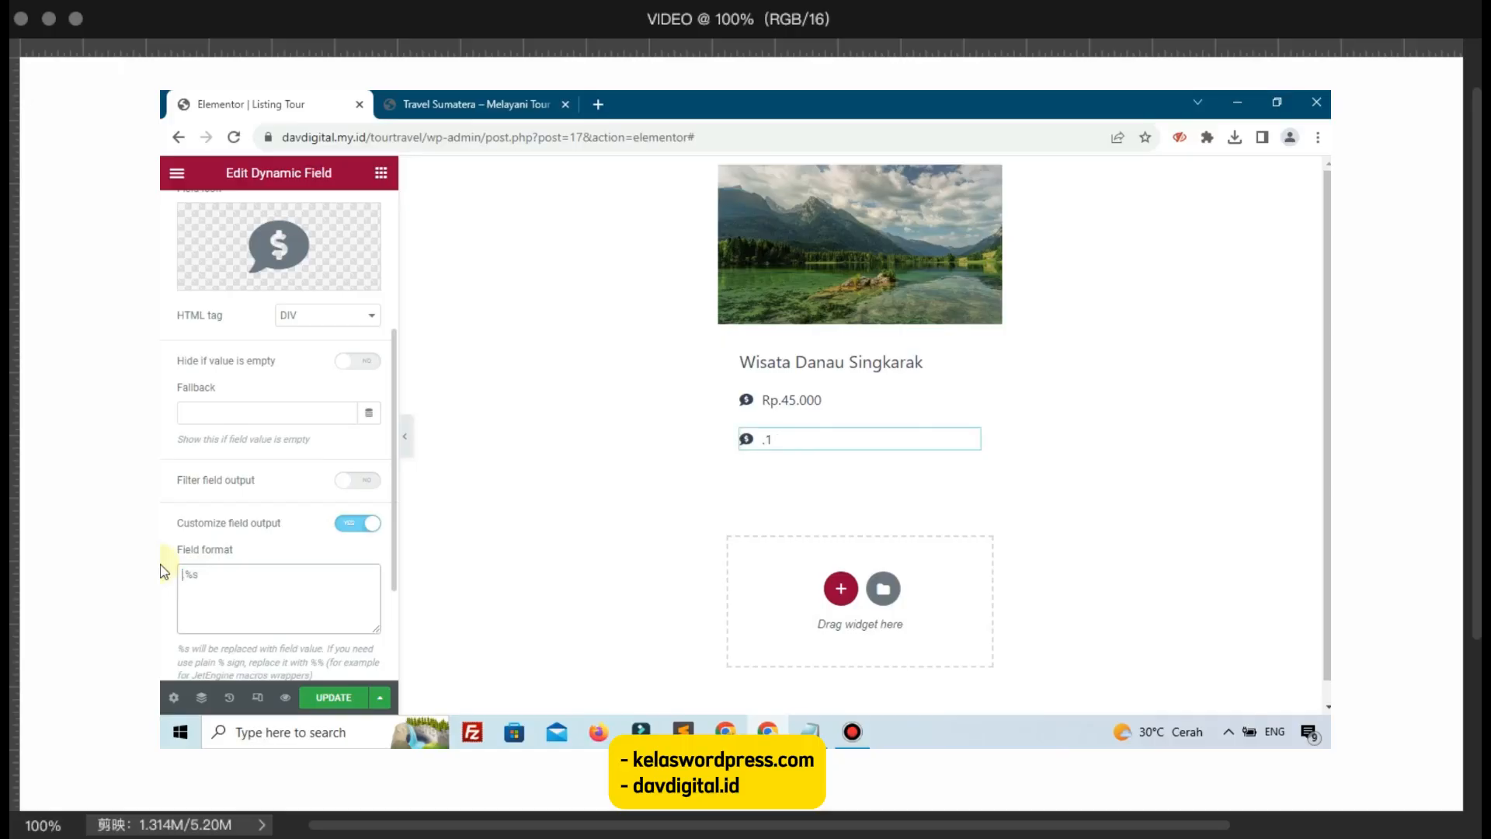
type("=")
key("BackSpace")
type("Hari")
Step: Set the duration field's top margin to -1 em, unlinked from the other sides
scroll(296, 311, "up", 4)
left_click(365, 212)
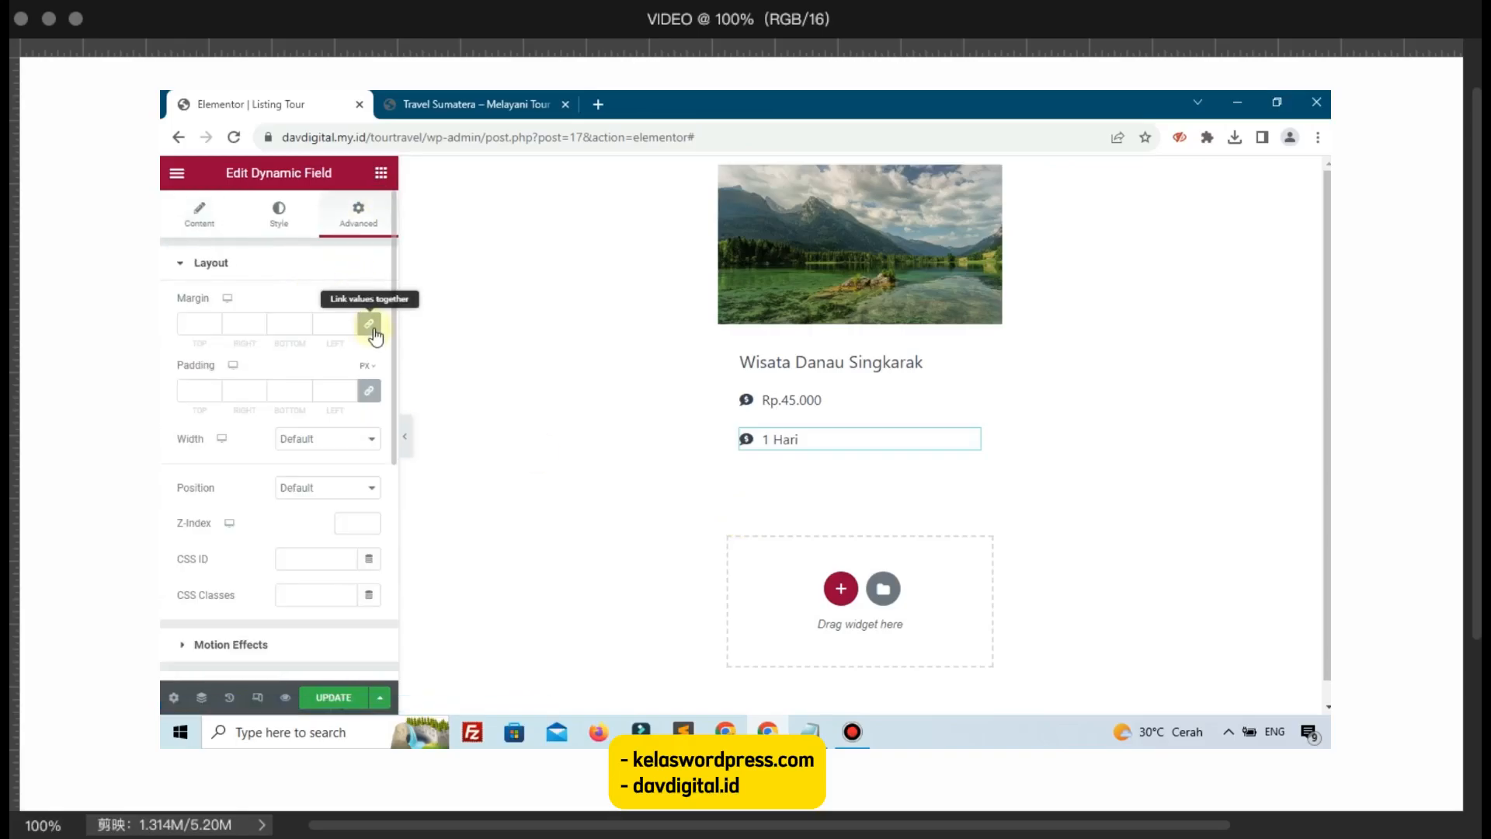
left_click(367, 321)
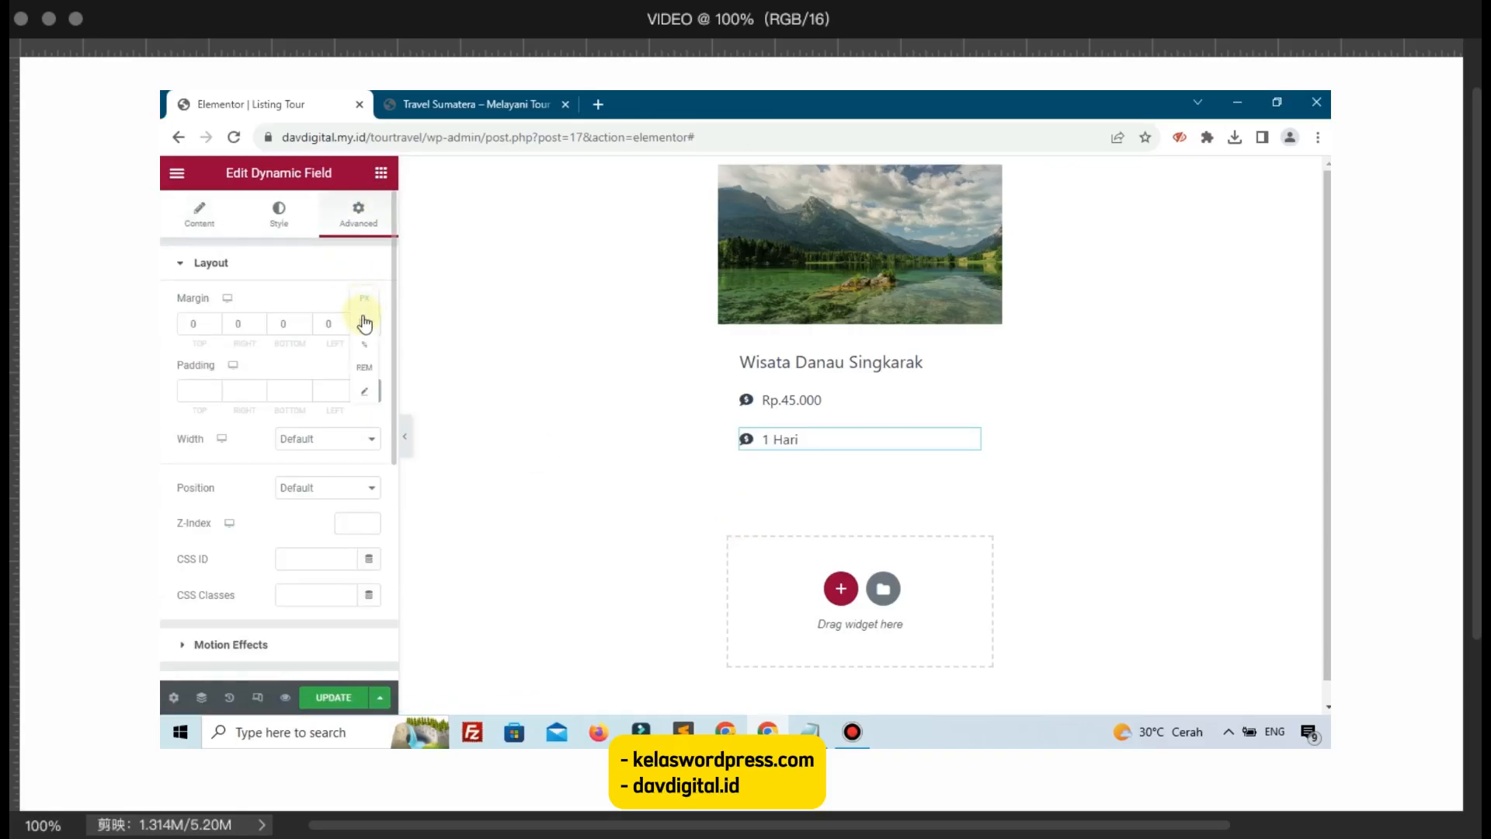
left_click(364, 322)
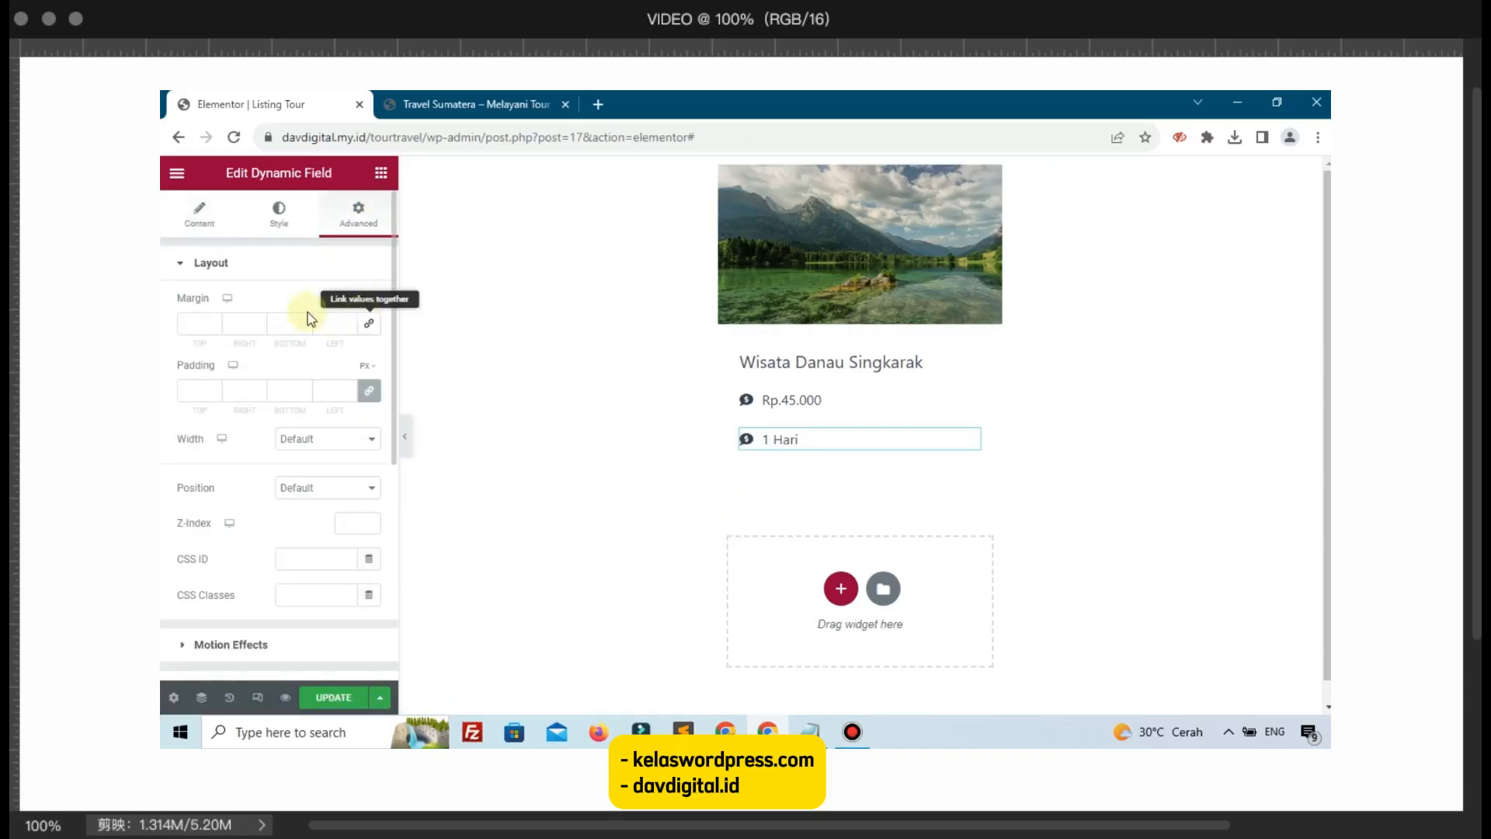
left_click(213, 326)
left_click(213, 326)
left_click(213, 326)
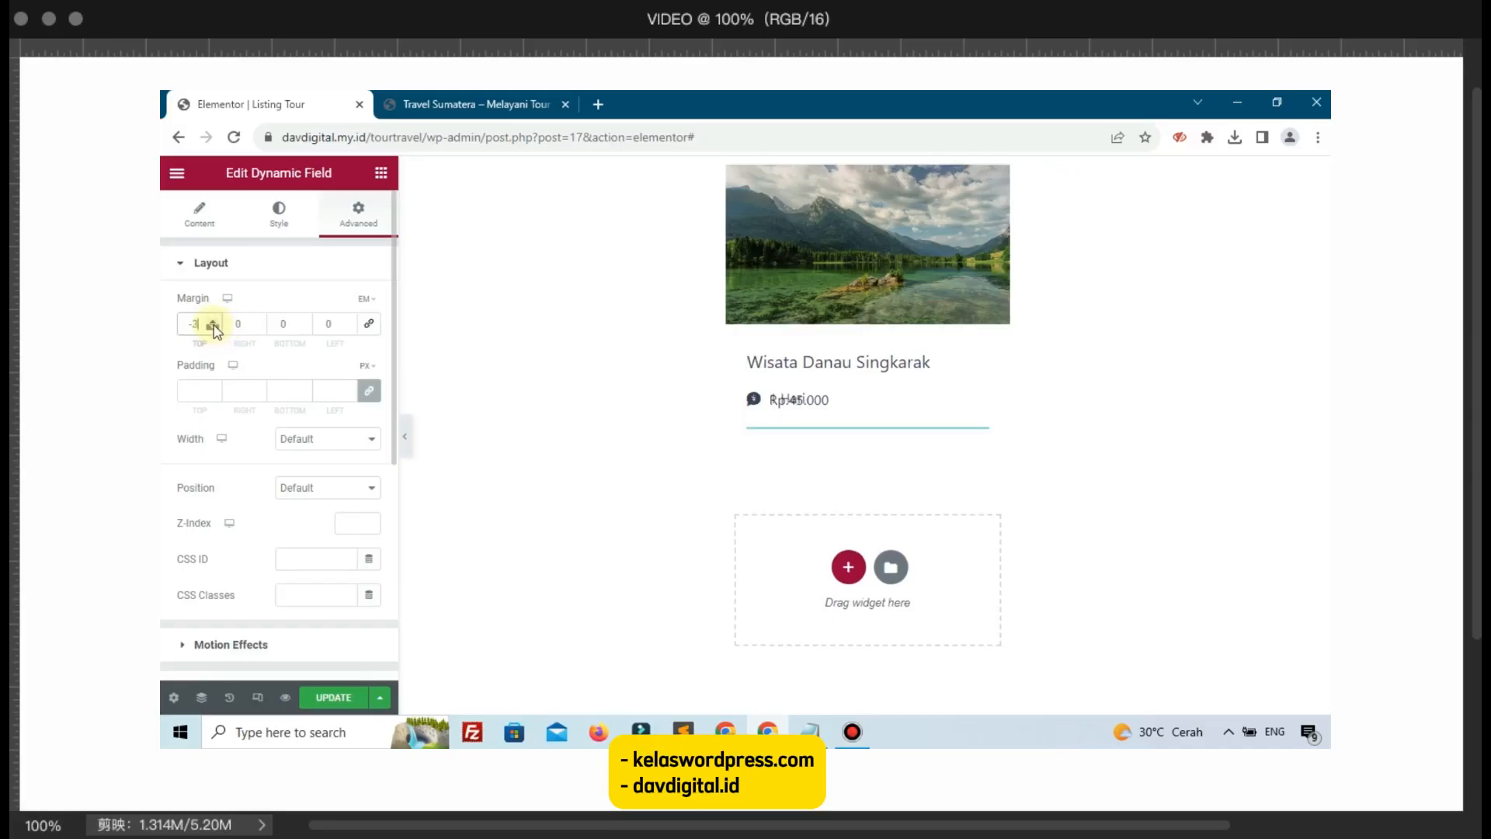
left_click(211, 320)
left_click(210, 320)
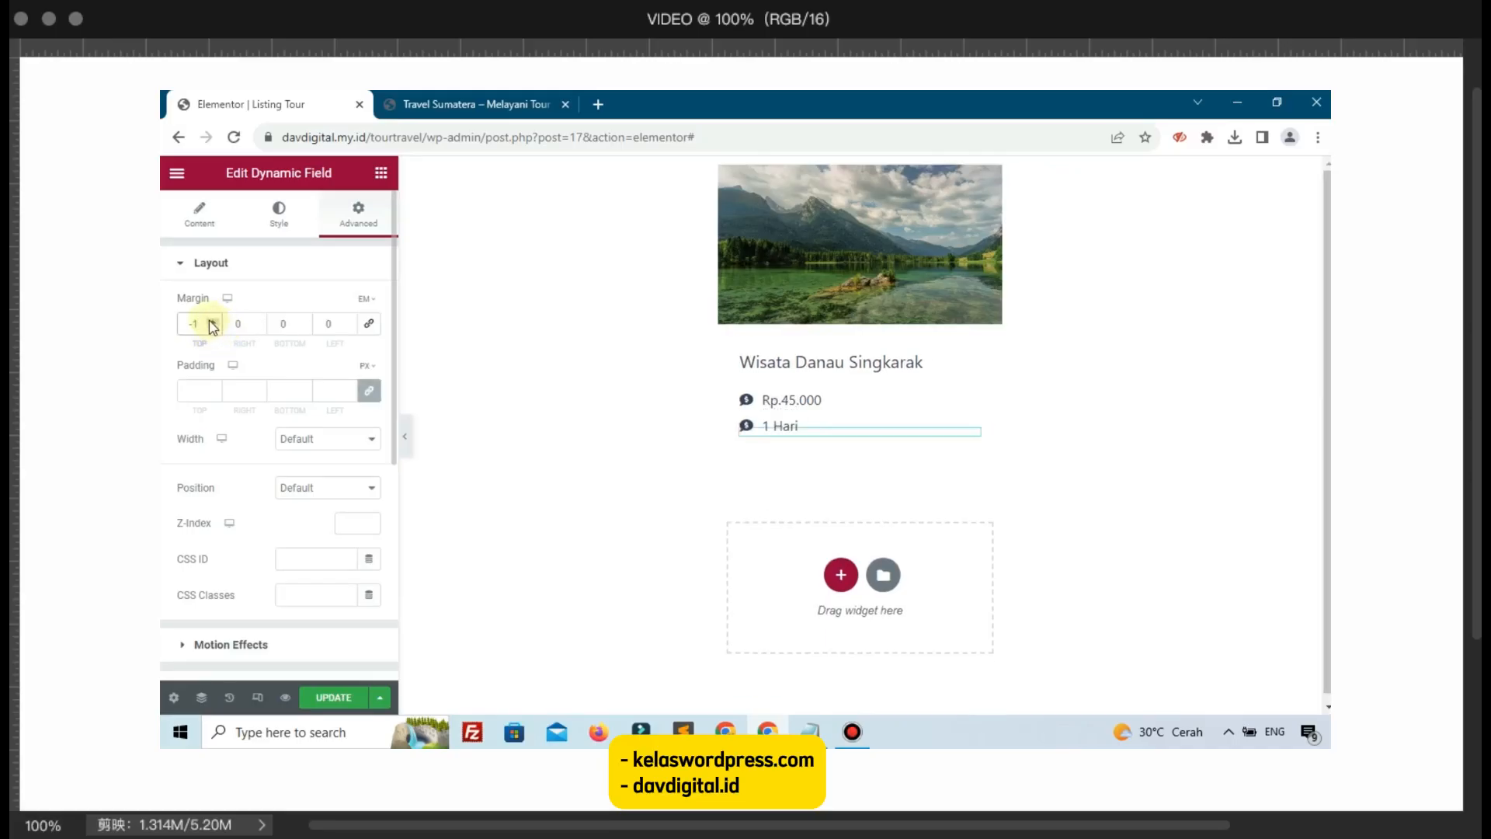
left_click(212, 327)
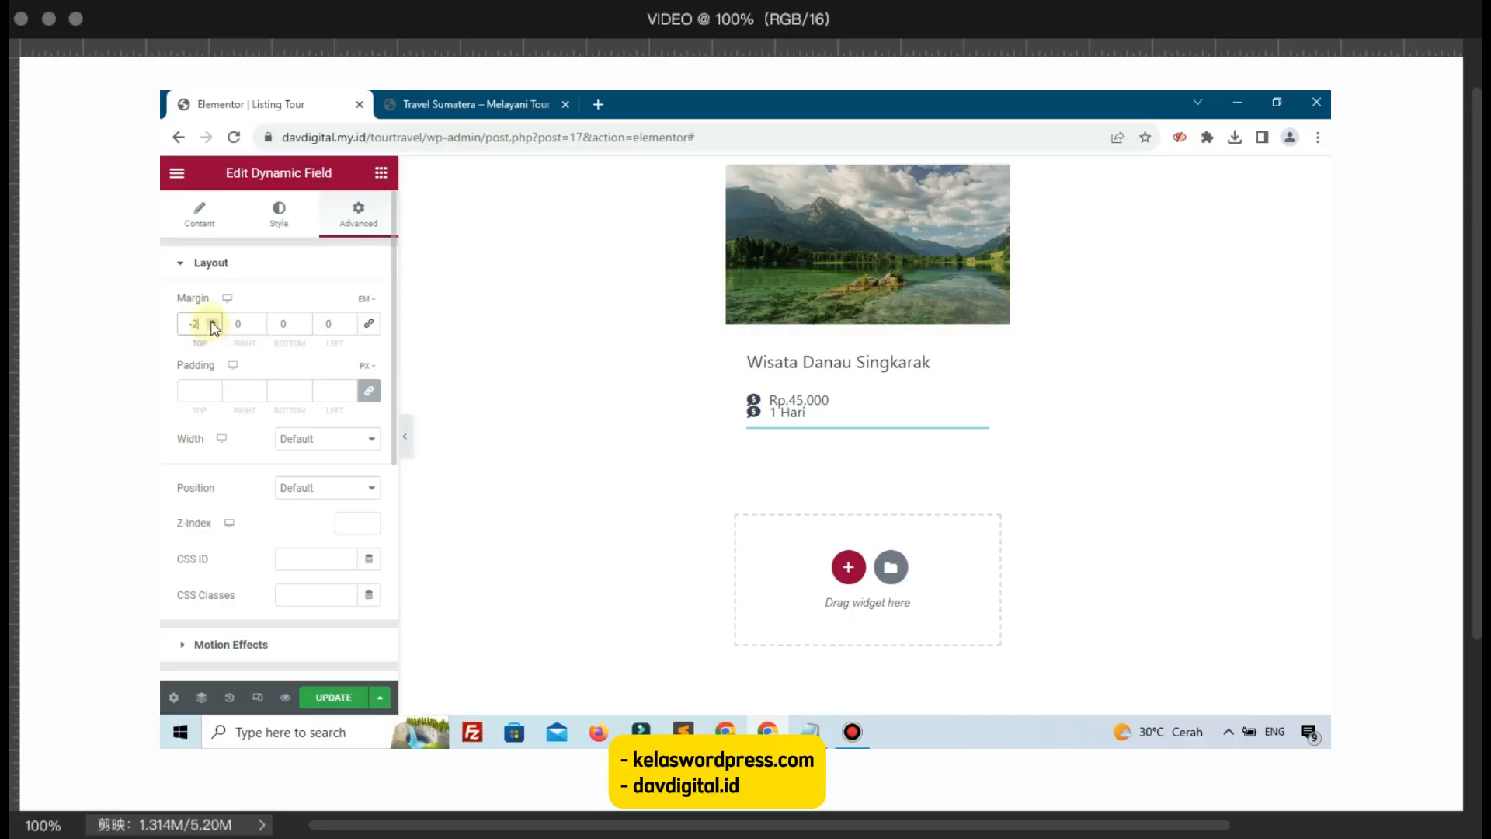
left_click(213, 324)
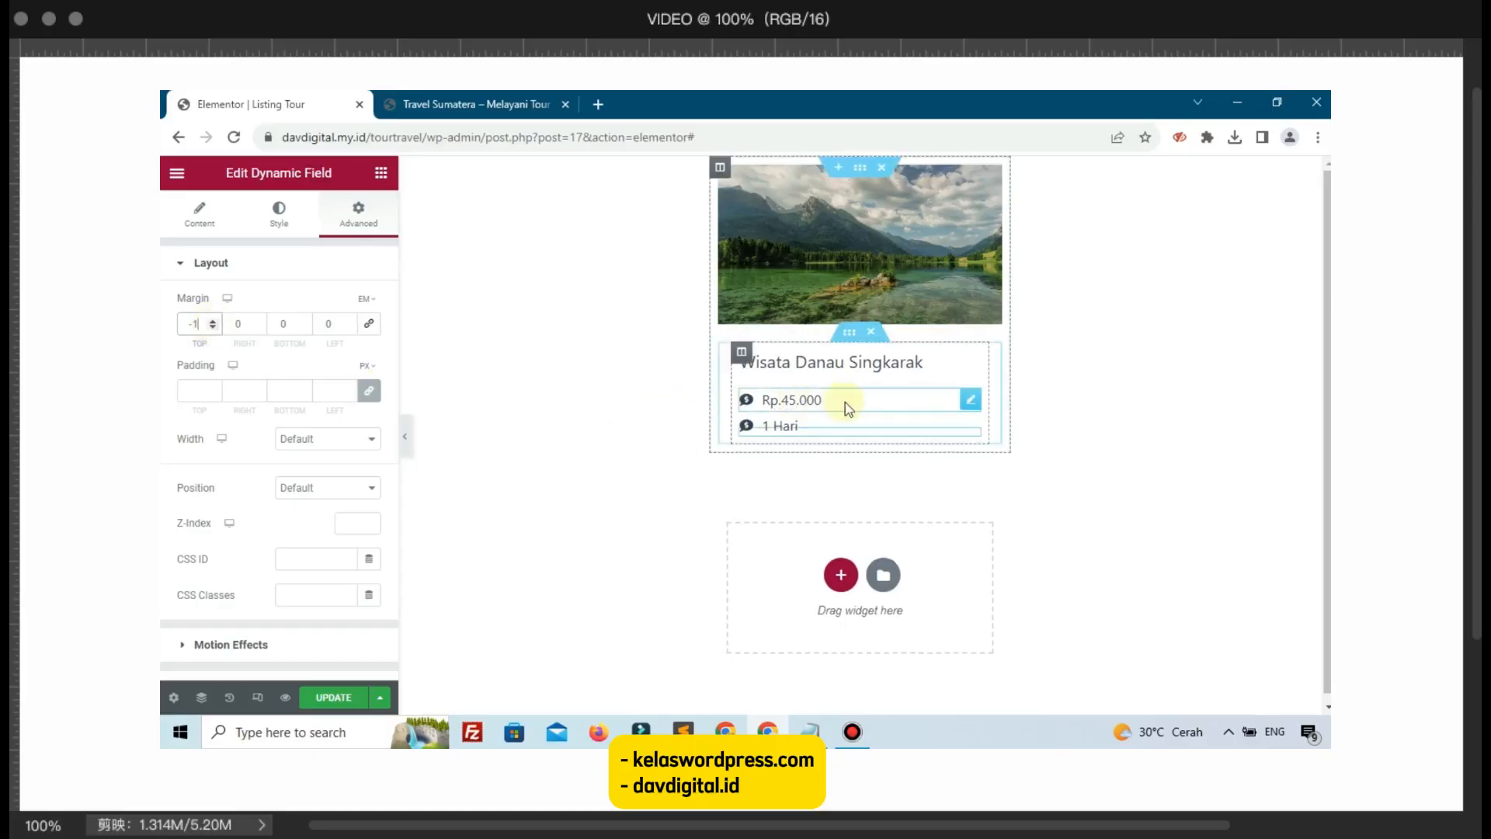
Step: Add a box shadow with default settings to the inner column holding the tour title, price and duration
left_click(739, 355)
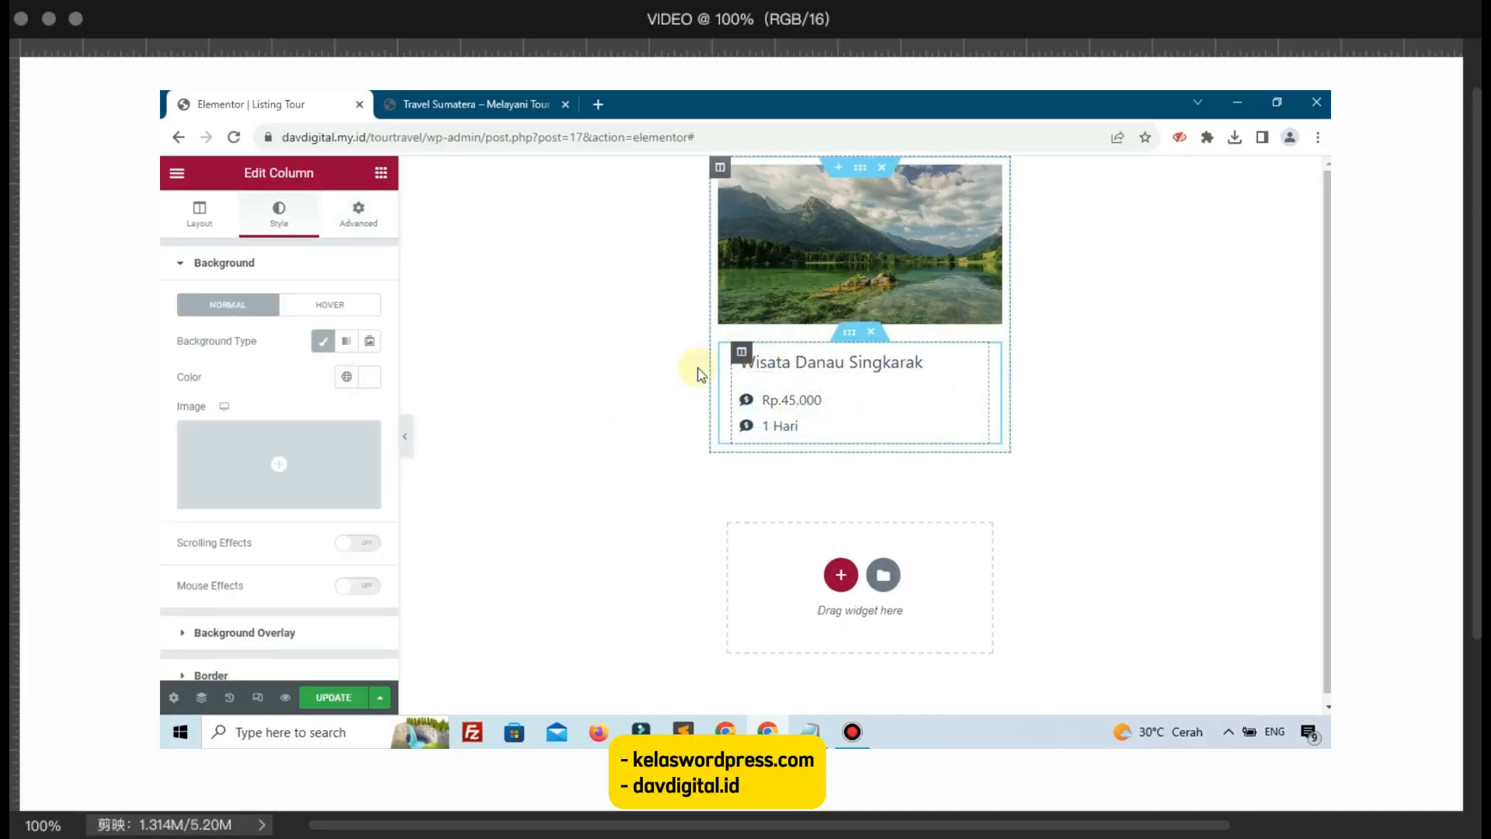
scroll(352, 472, "down", 2)
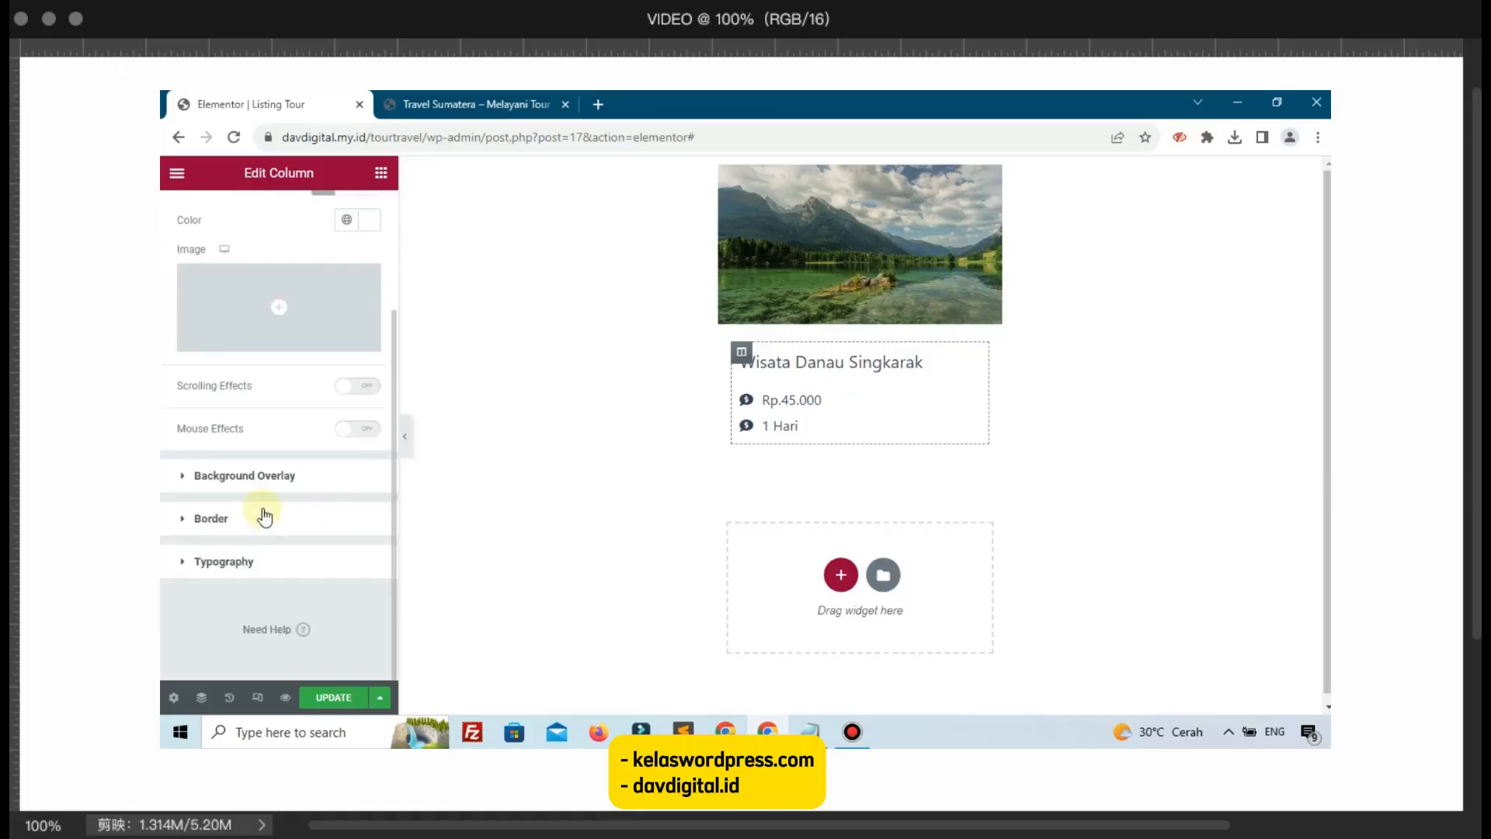
left_click(366, 533)
left_click(369, 530)
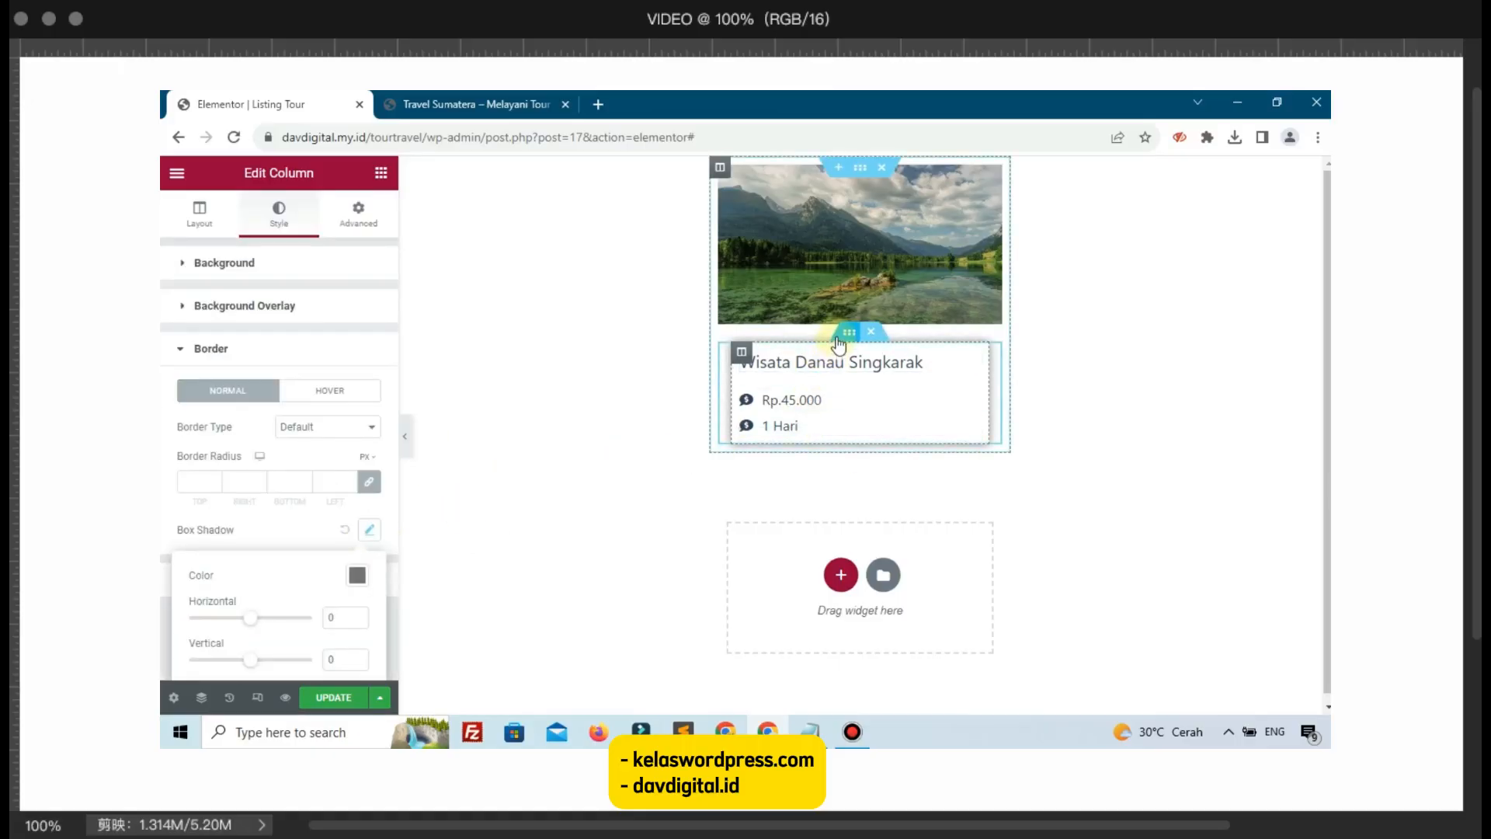
Step: Set the inner section's top margin to -13% so it overlaps the tour image, and save the listing
left_click(839, 335)
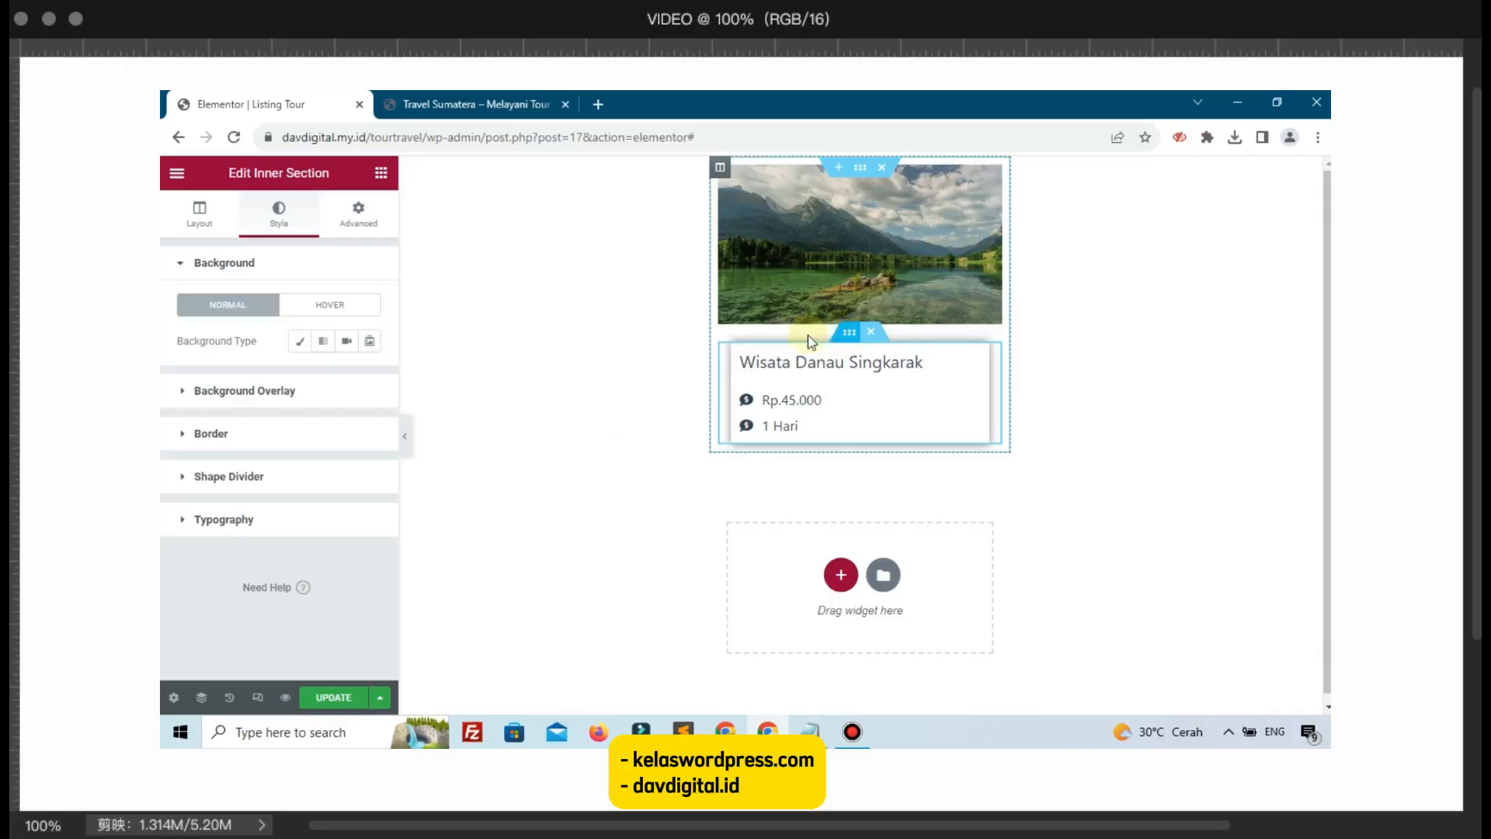
left_click(359, 218)
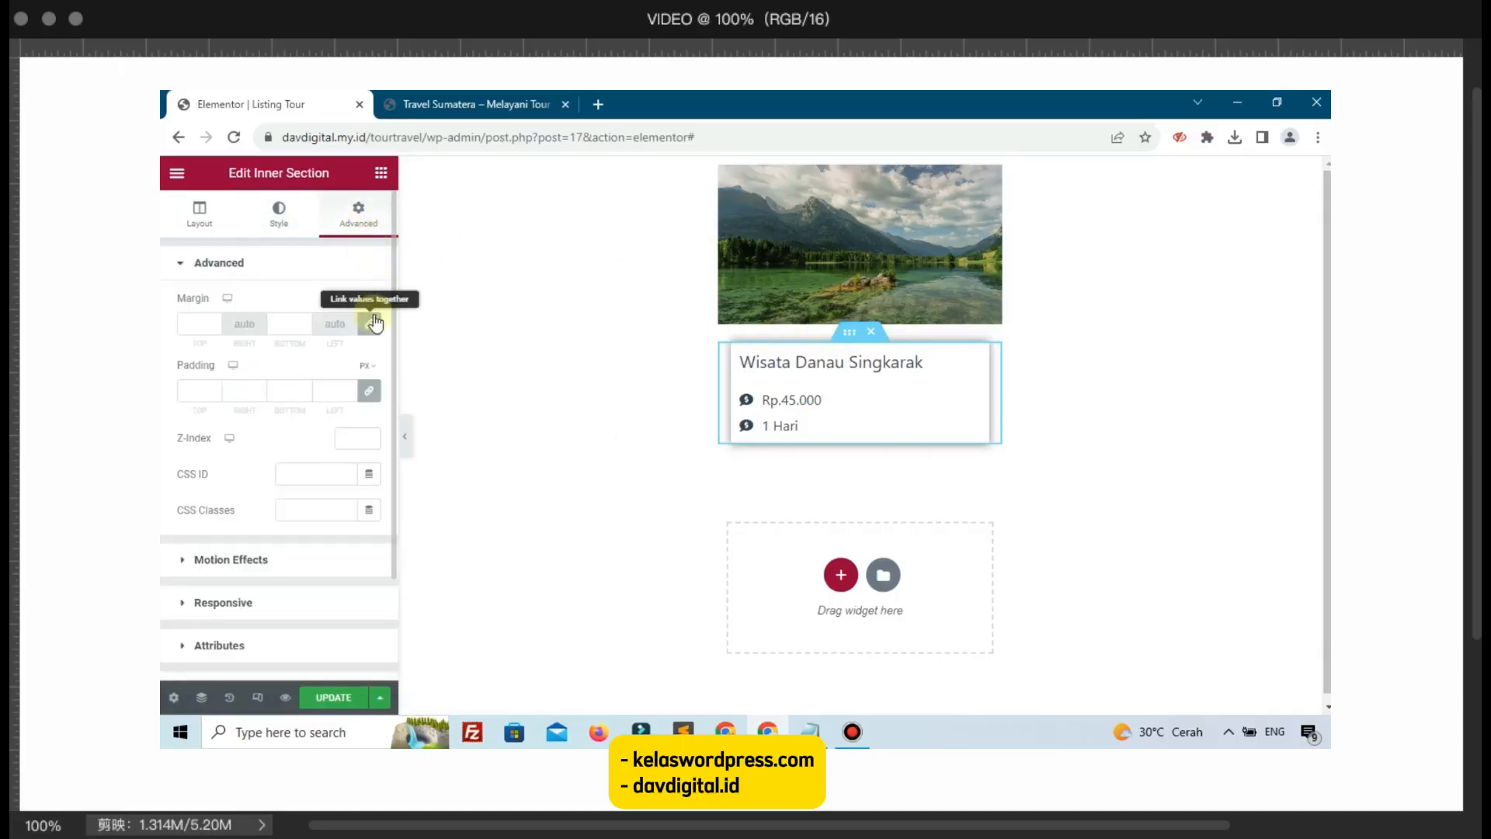
left_click(367, 299)
left_click(370, 345)
left_click(370, 326)
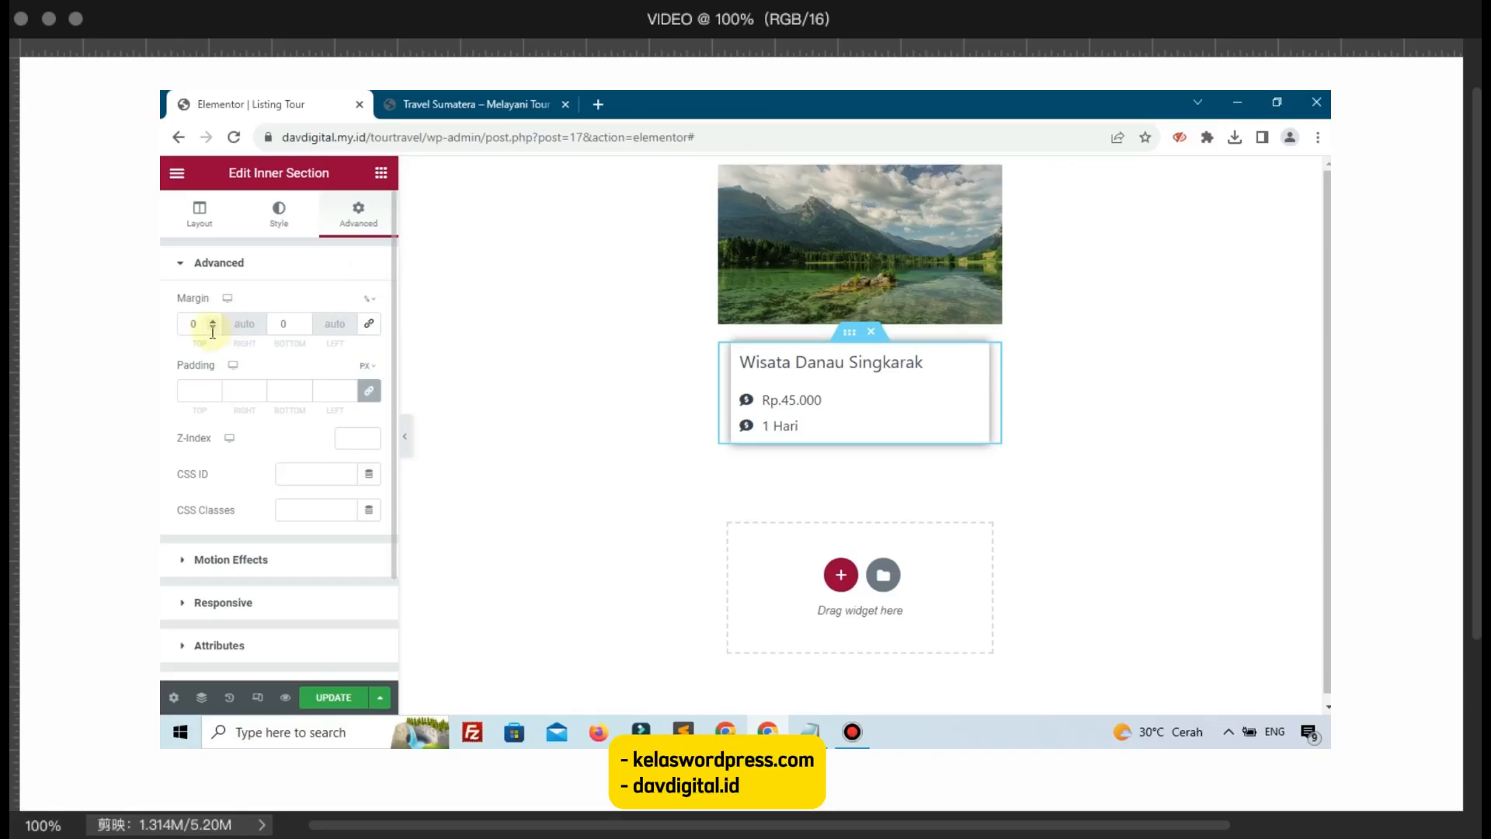
left_click_drag(214, 333, 216, 332)
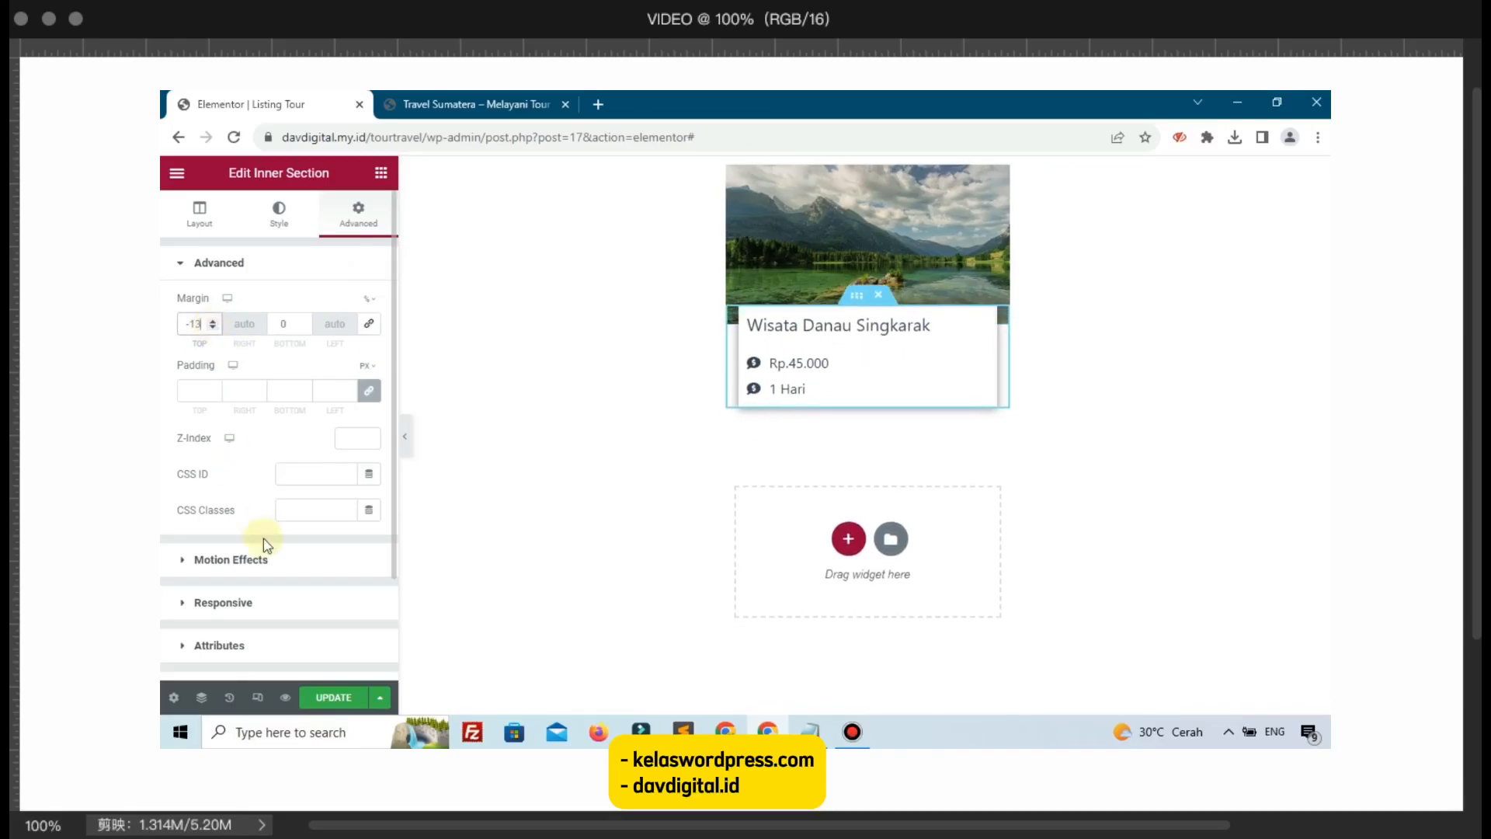
left_click(330, 702)
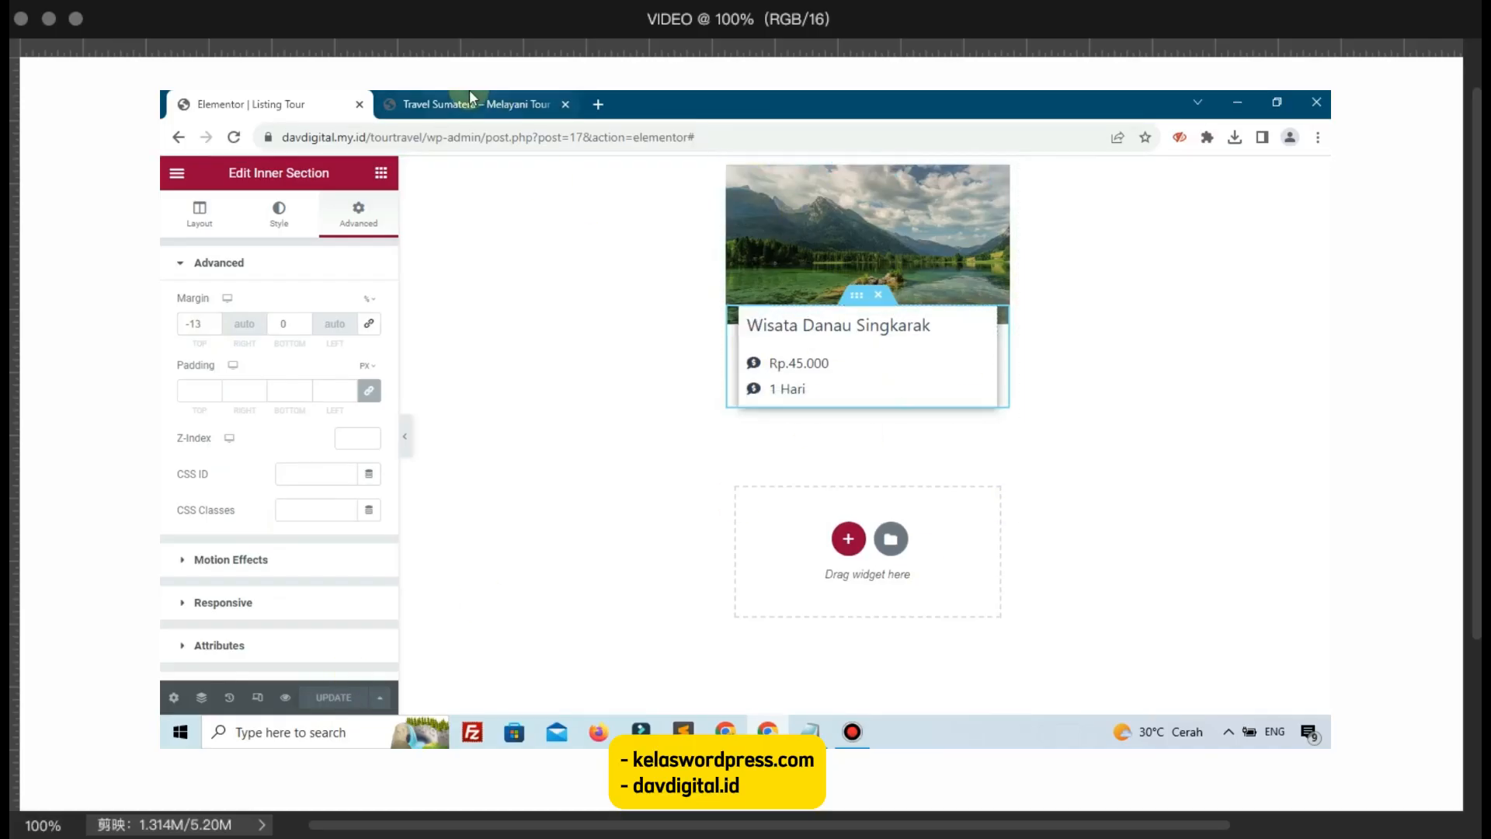
Step: Leave the listing editor and open the site's WordPress dashboard at /tourtravel/wp-admin/
mouse_move(470, 92)
left_click_drag(480, 137, 743, 182)
key("BackSpace")
key("BackSpace")
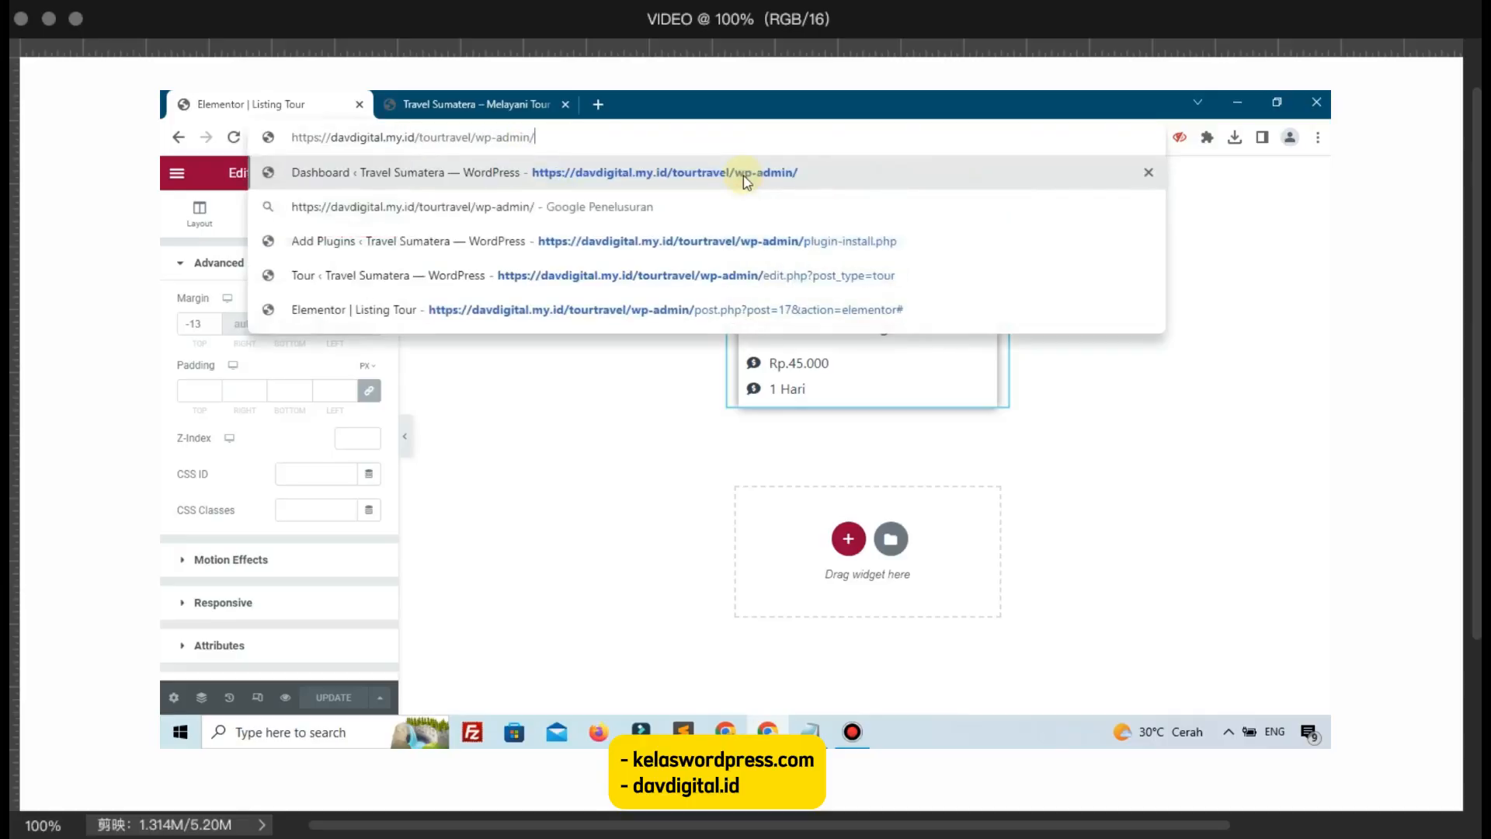
key("Return")
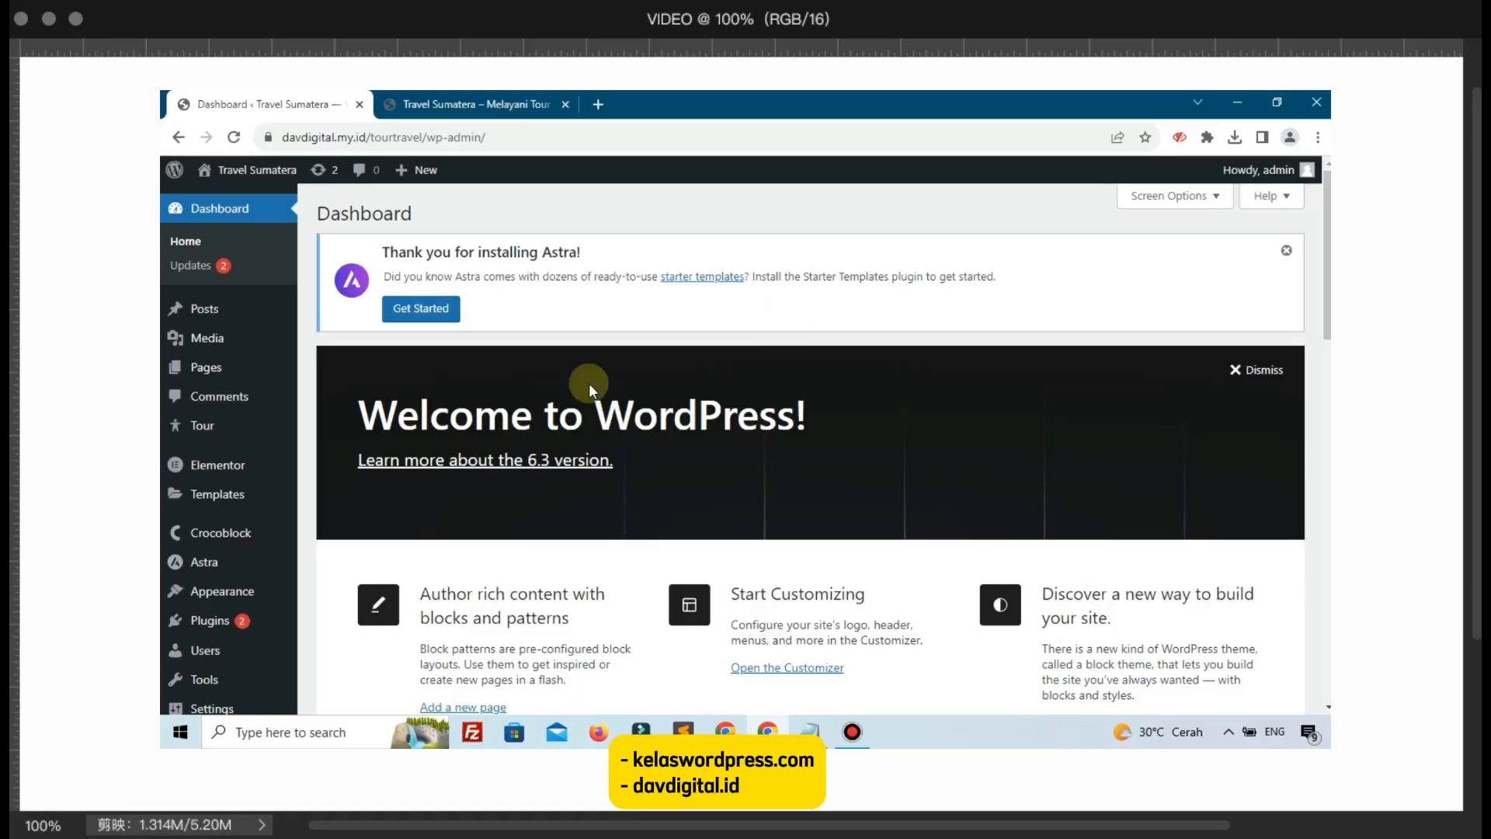
Step: Create a new page titled Home and publish it
mouse_move(280, 379)
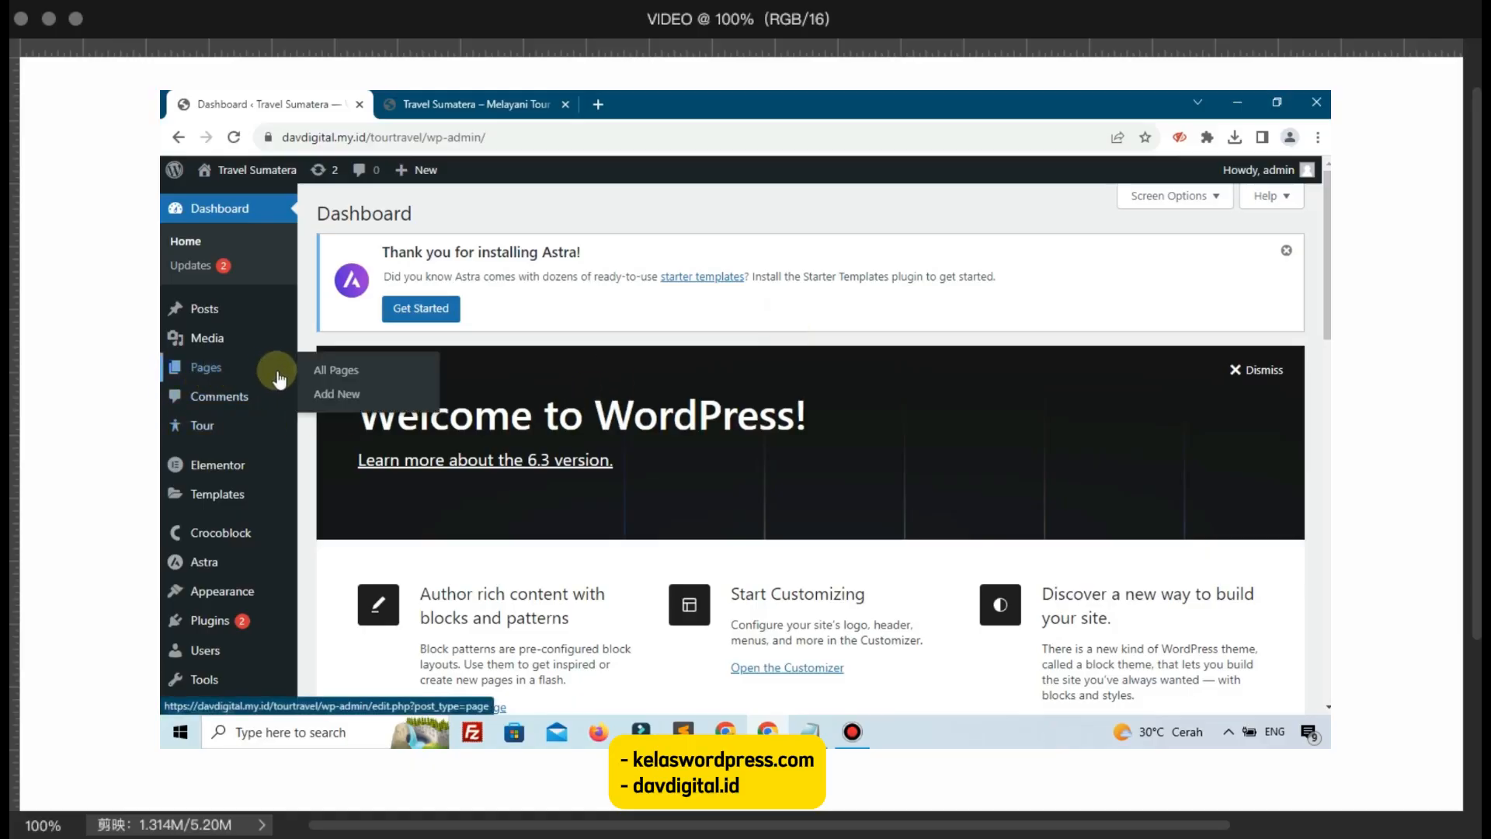
left_click(315, 395)
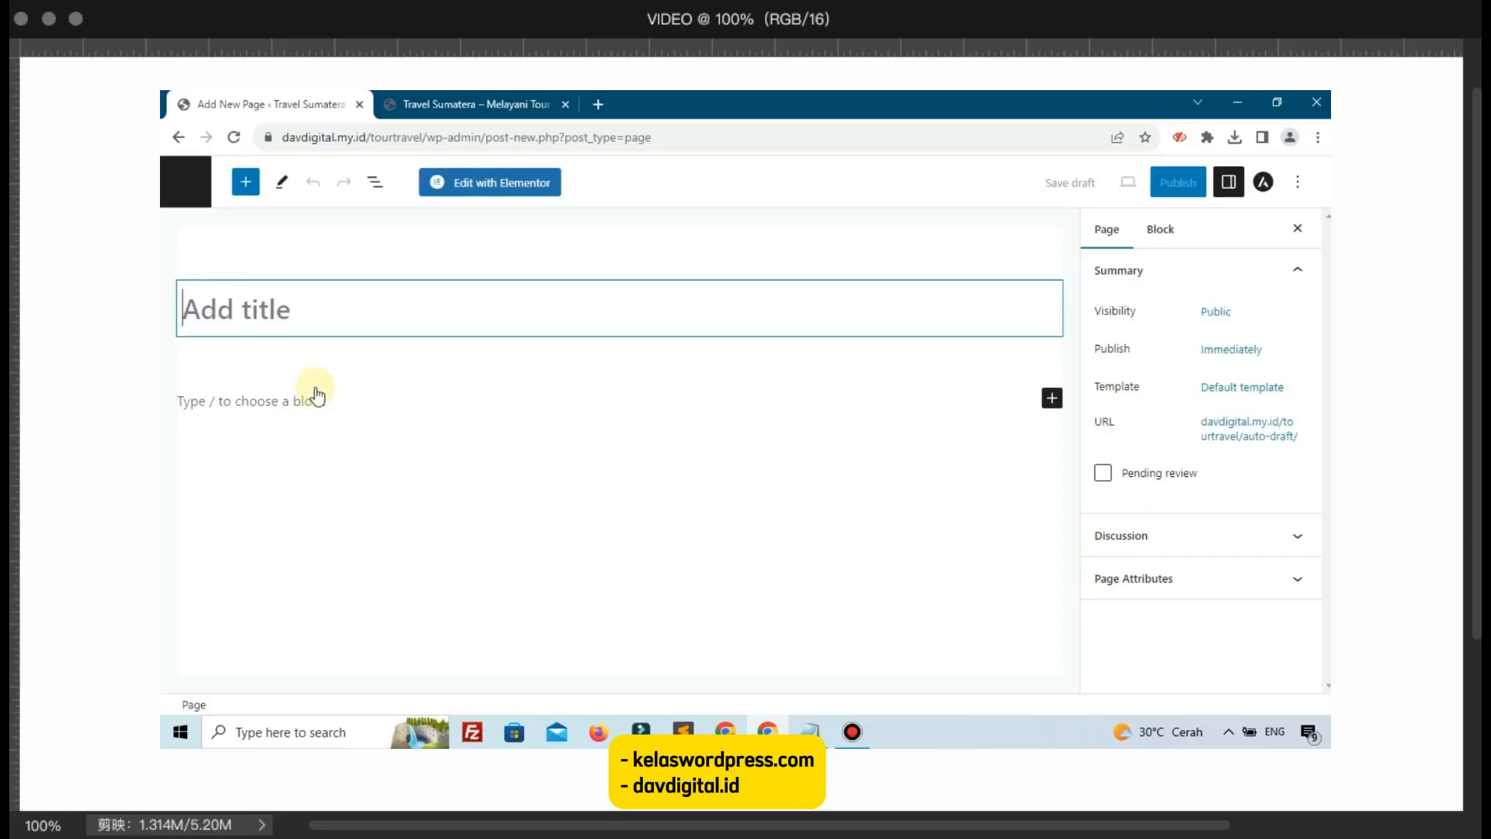
type("Home")
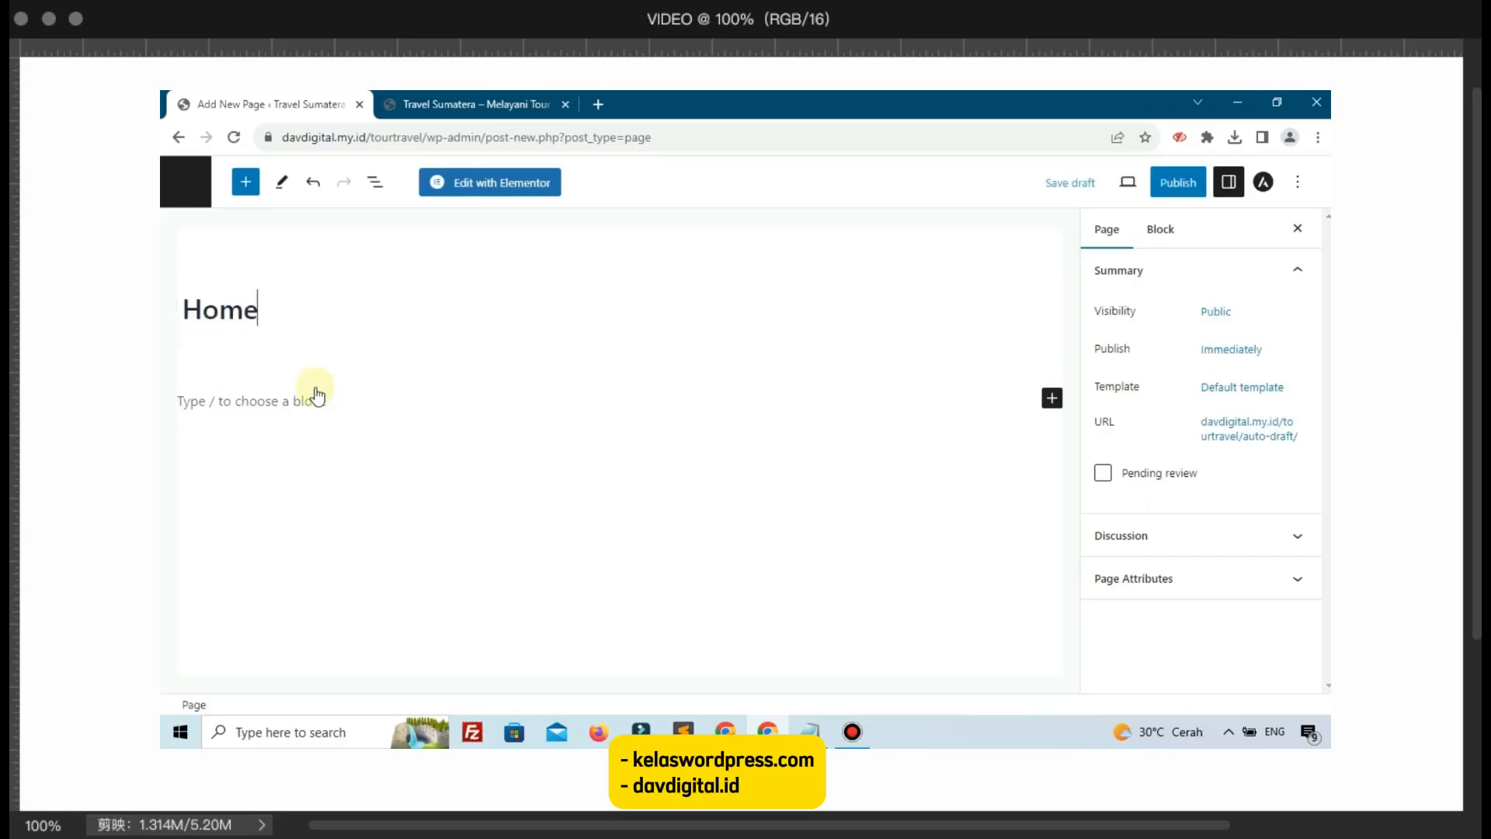
left_click(1180, 181)
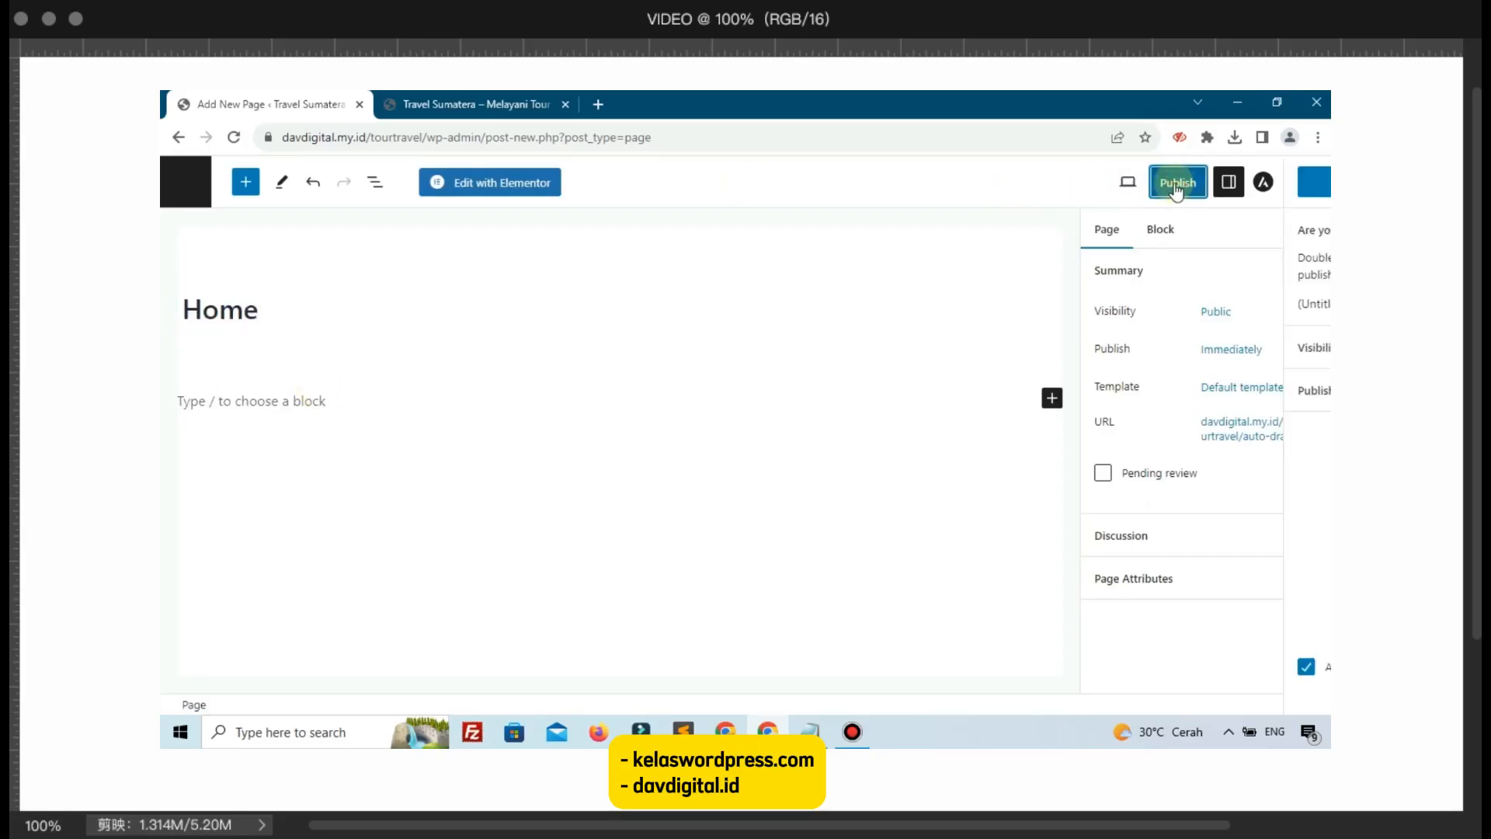
left_click(1170, 187)
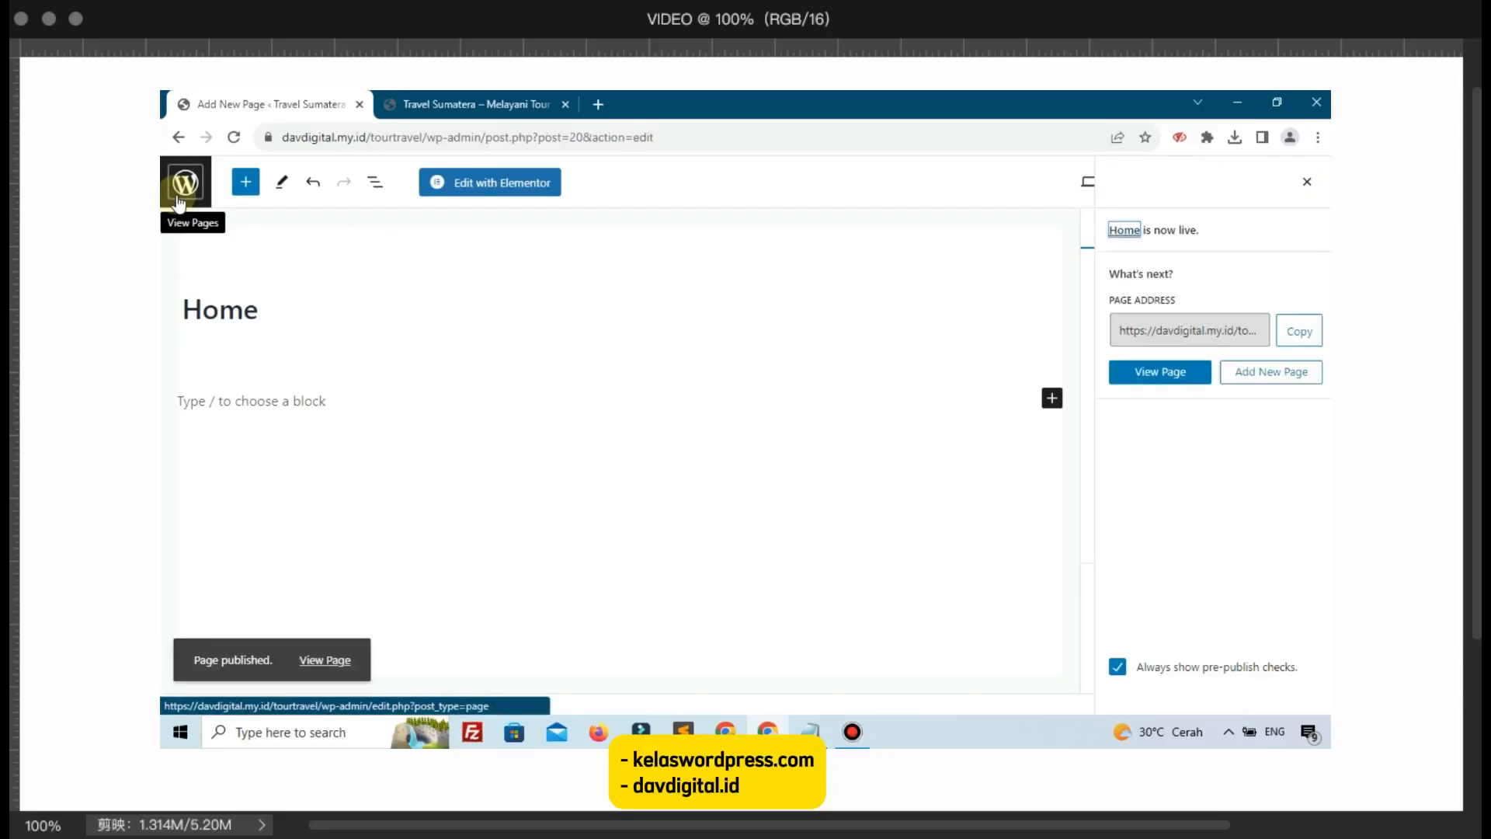
Step: View the published Home page in a separate browser tab and open the page for editing with Elementor
left_click(1180, 379)
right_click(1181, 380)
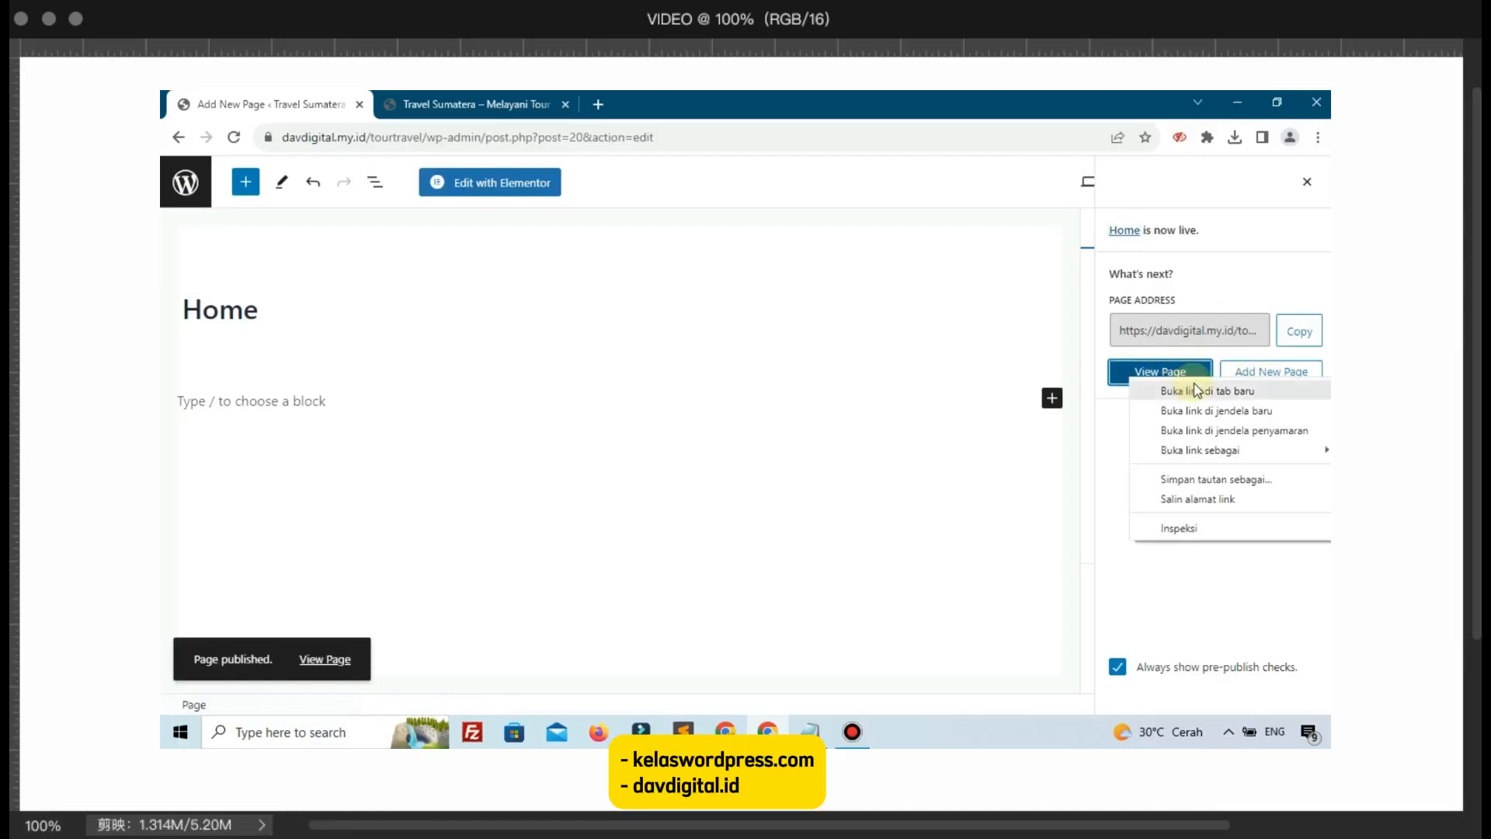
left_click(1197, 390)
left_click(519, 100)
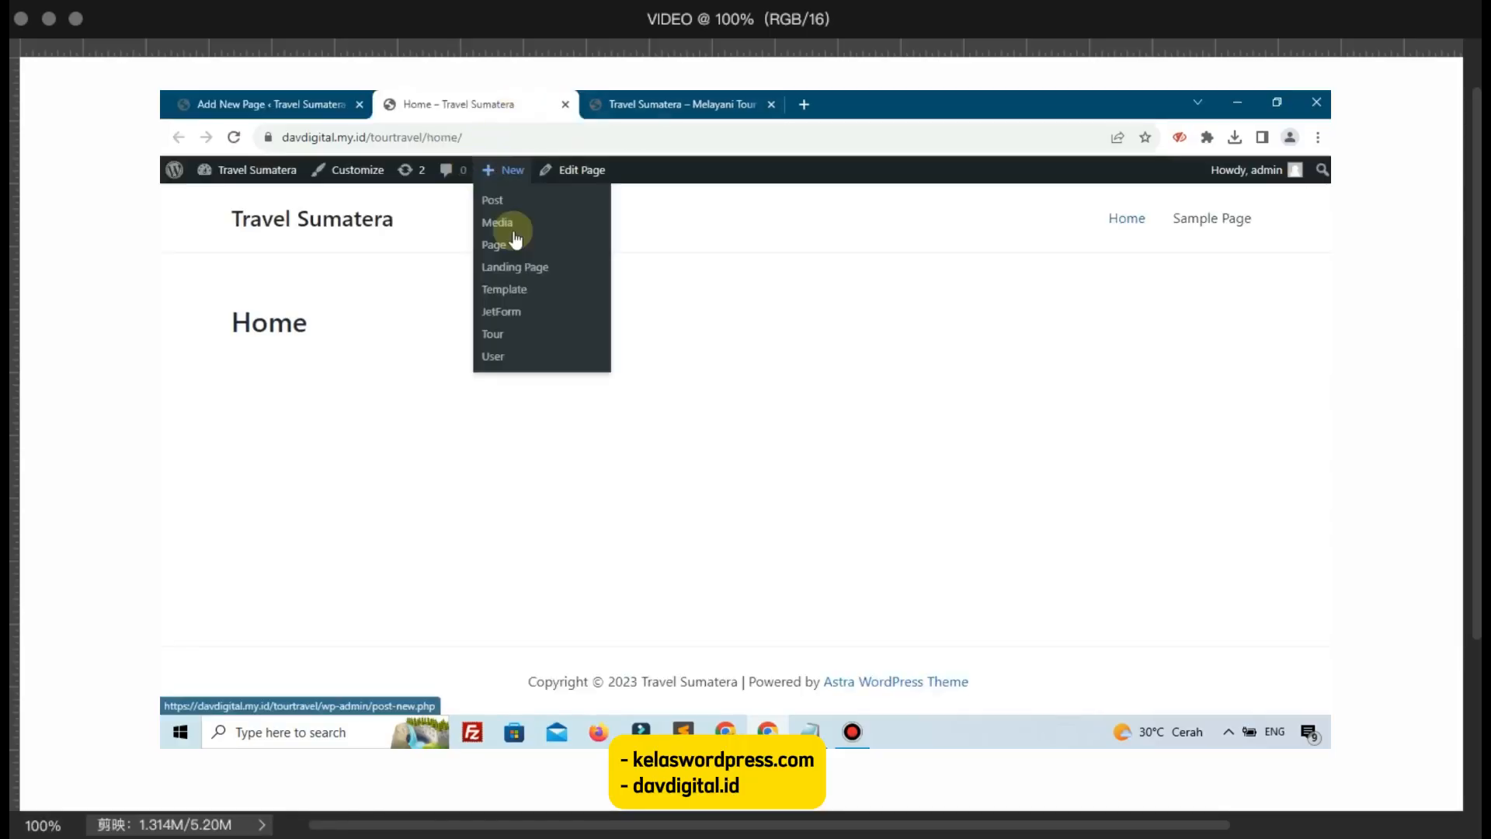
left_click(209, 101)
left_click(484, 187)
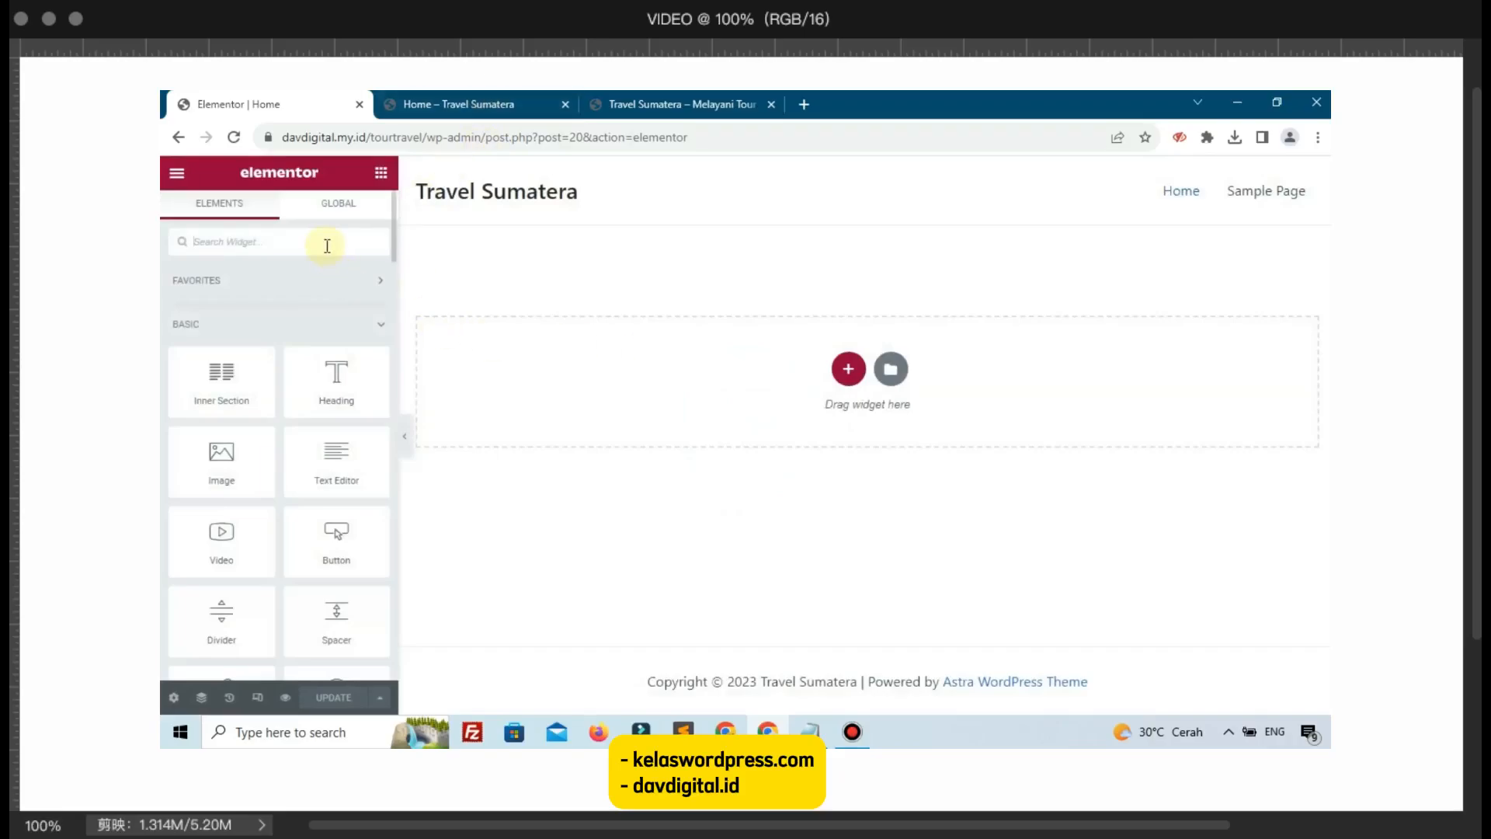
Step: Search the widgets for "listing", add a Listing Grid to the Home page and assign it the Listing Tour item
type("listing")
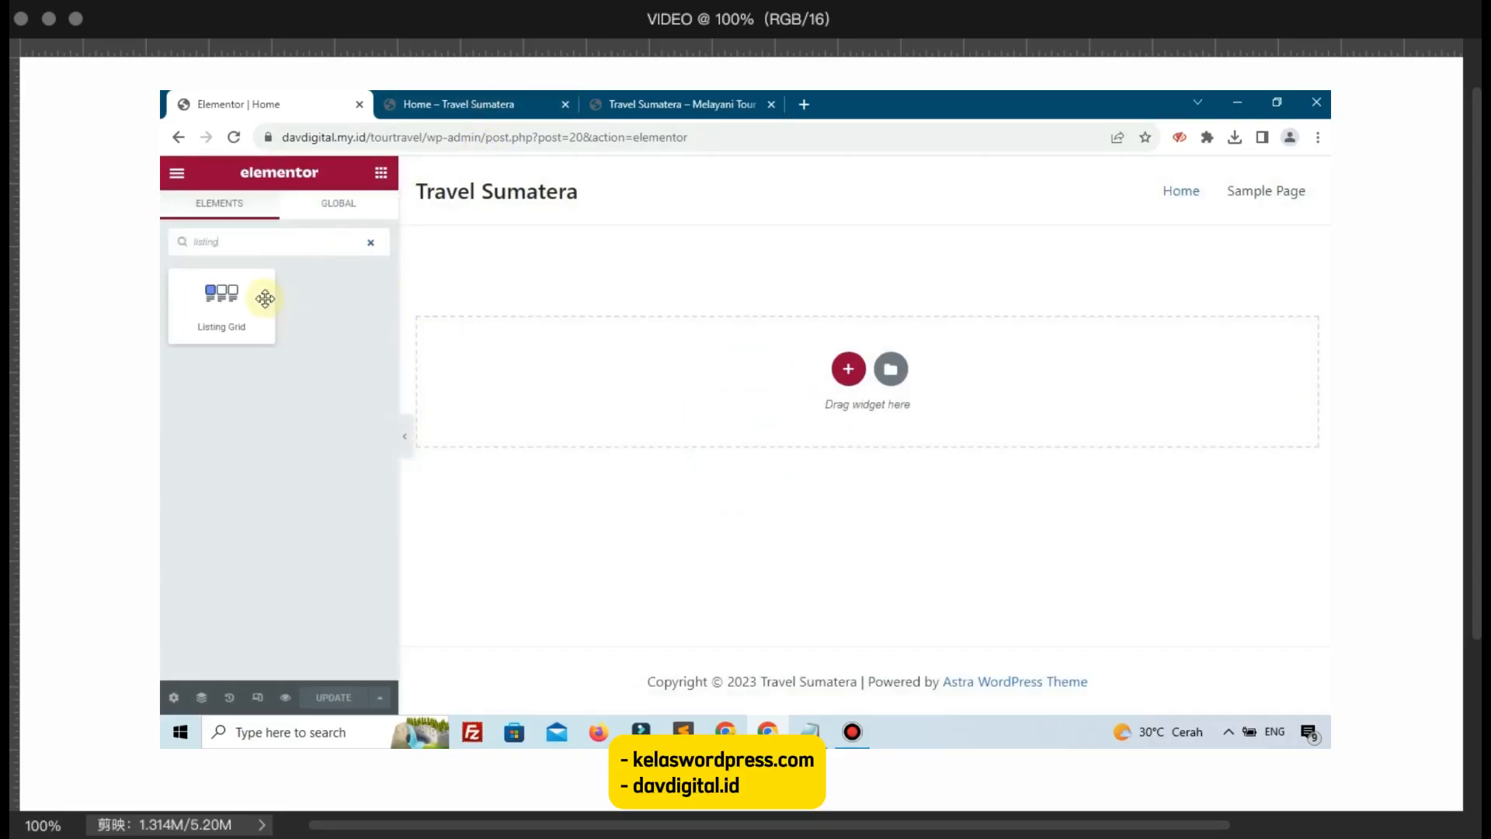
left_click_drag(263, 292, 711, 463)
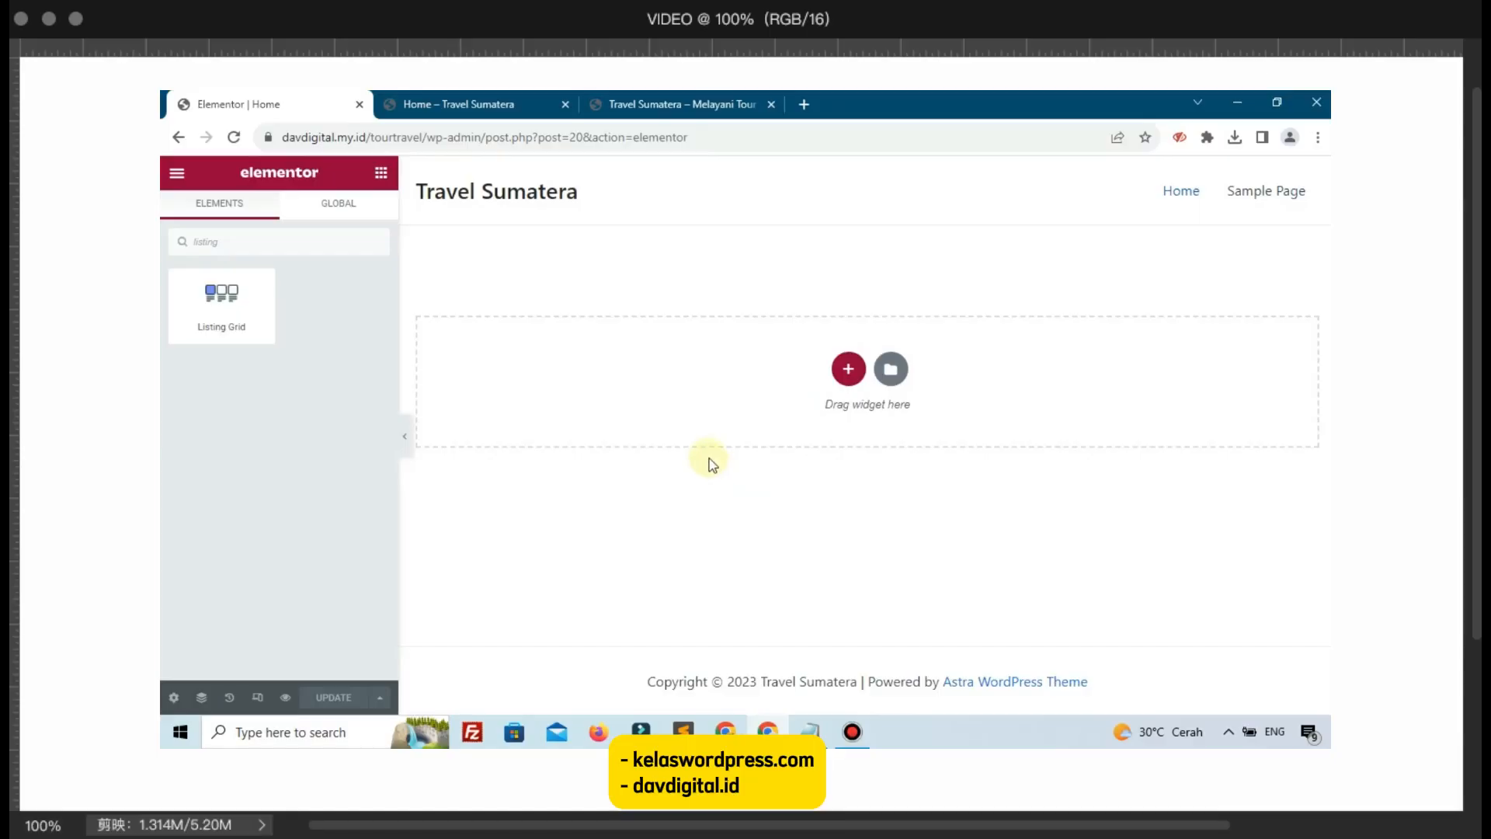
left_click_drag(259, 323, 696, 393)
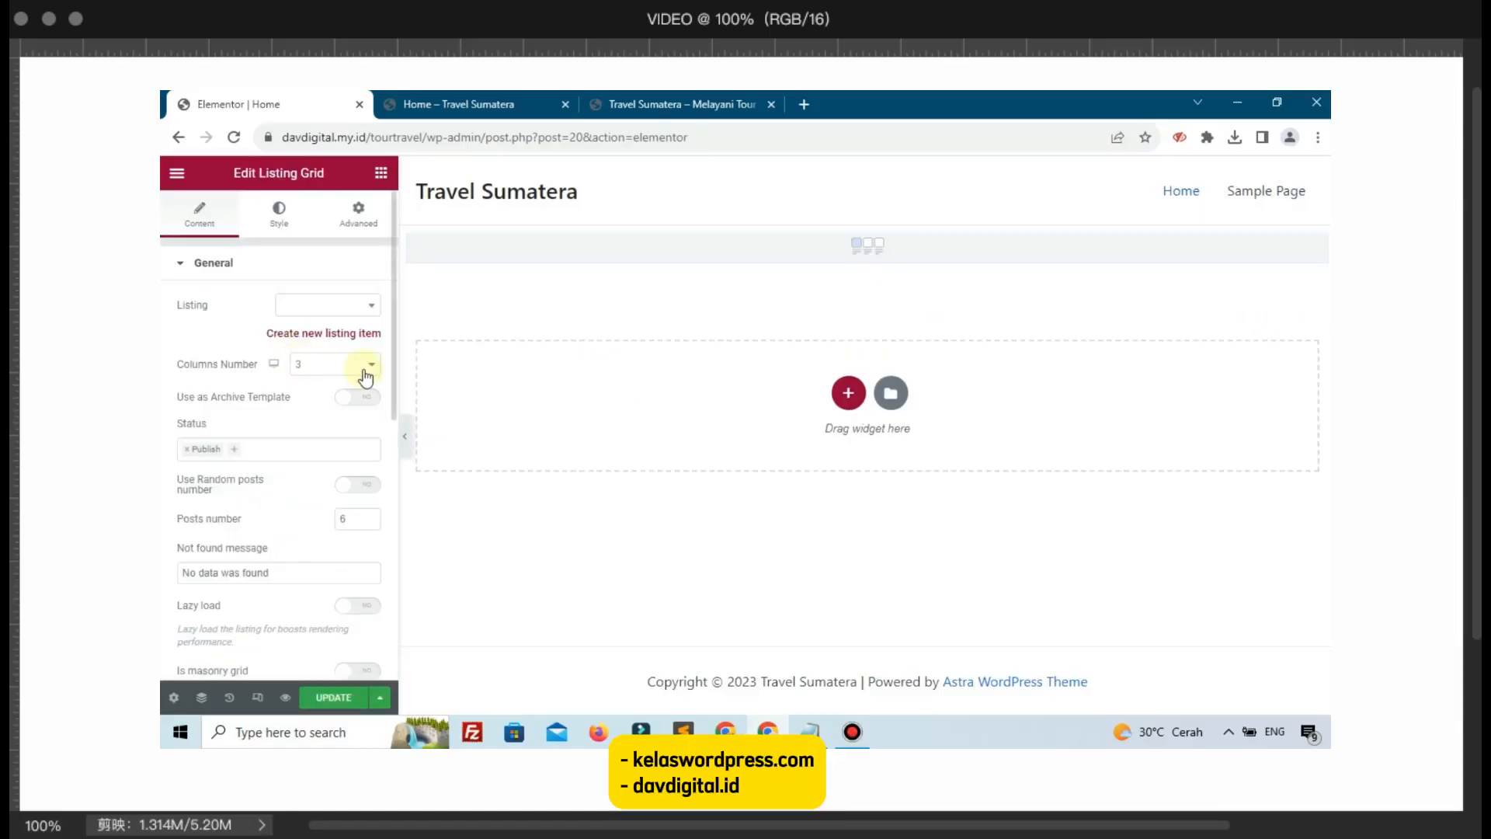
left_click(329, 306)
type("lis")
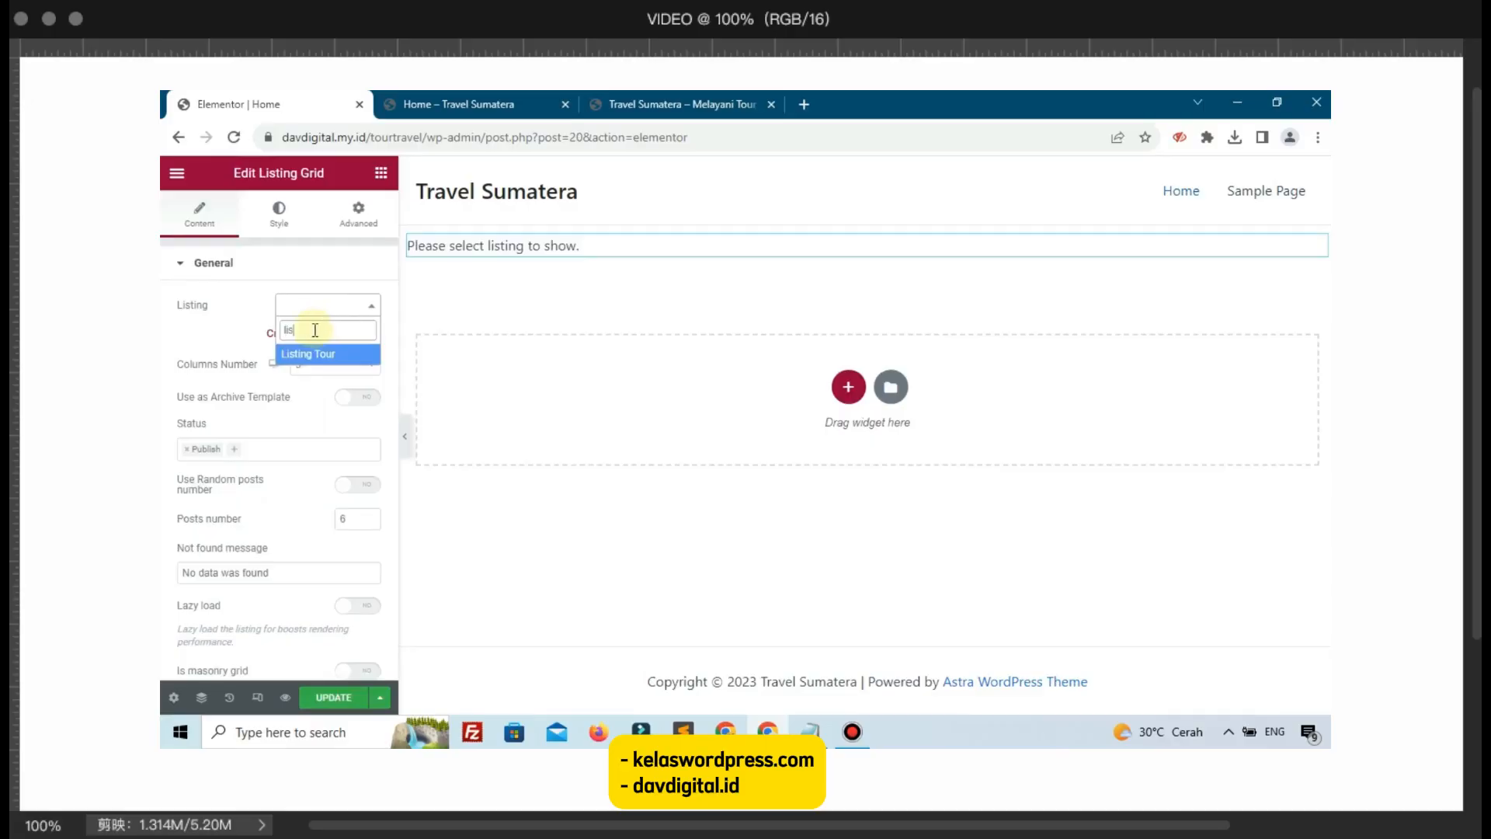
left_click(309, 353)
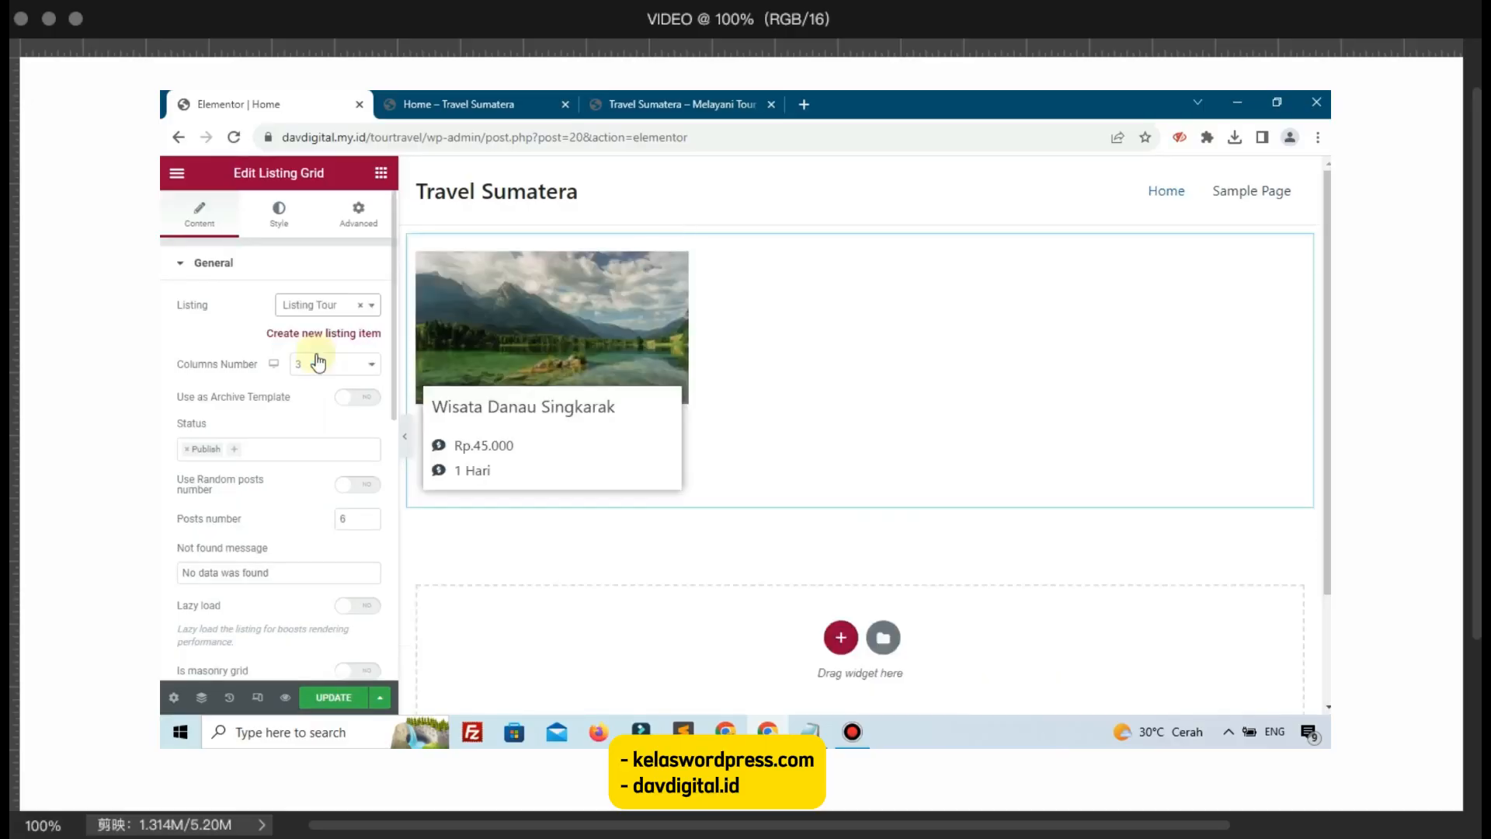
Step: Save the Home page with the three-column listing grid and switch to its published version
left_click(273, 372)
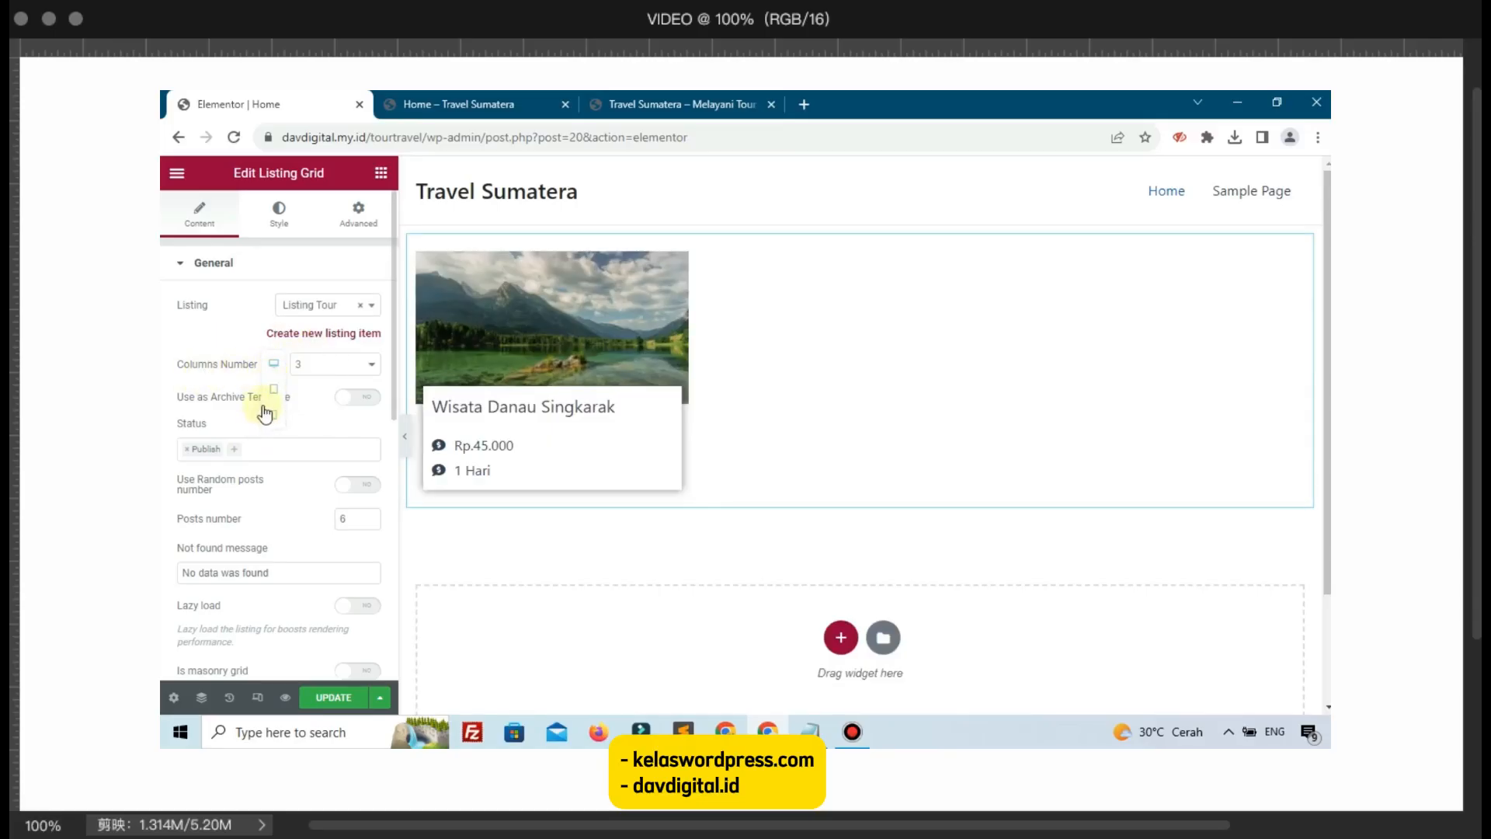
left_click(334, 698)
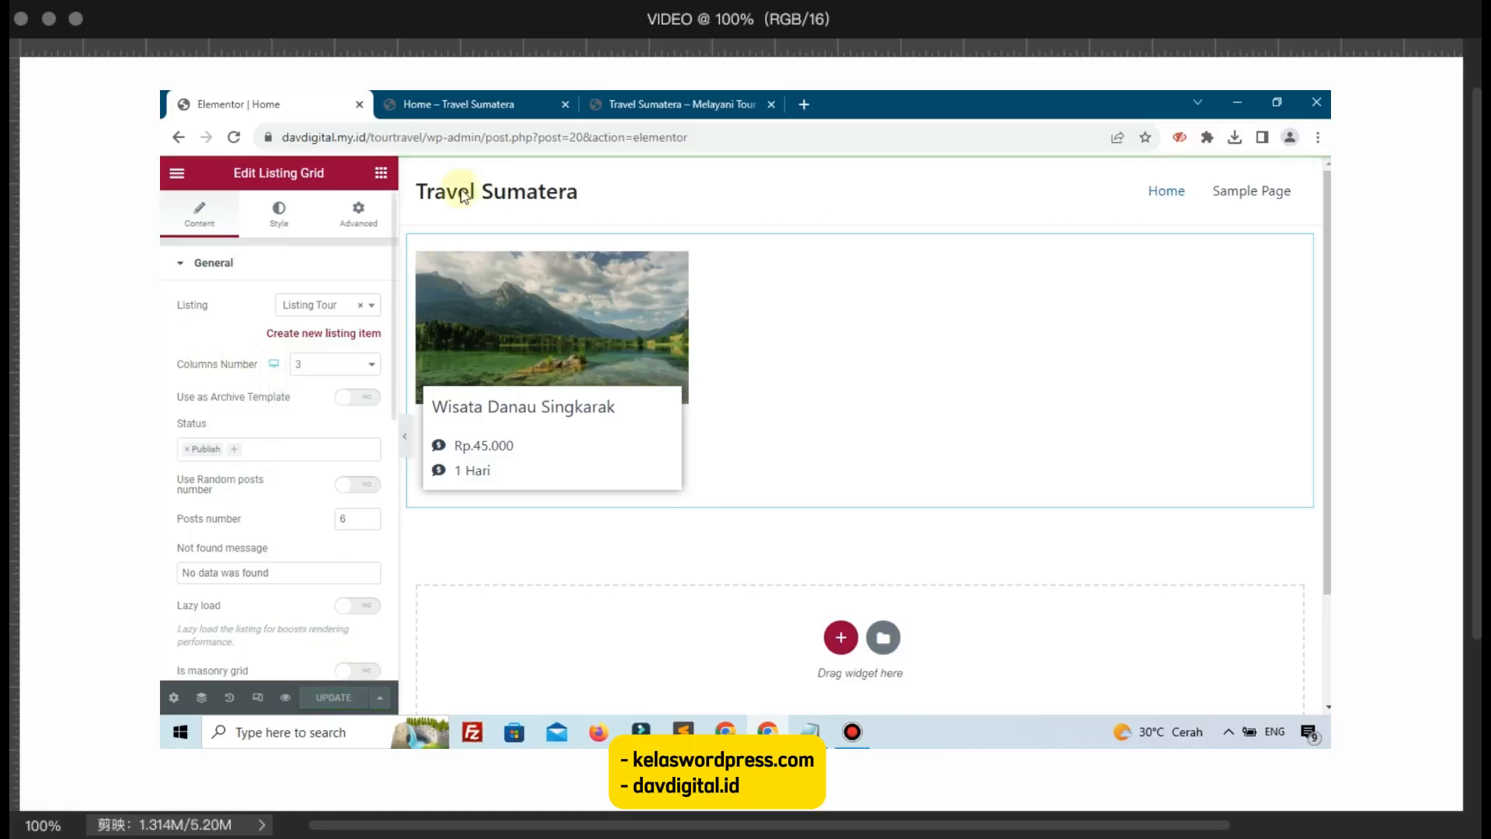
left_click(475, 104)
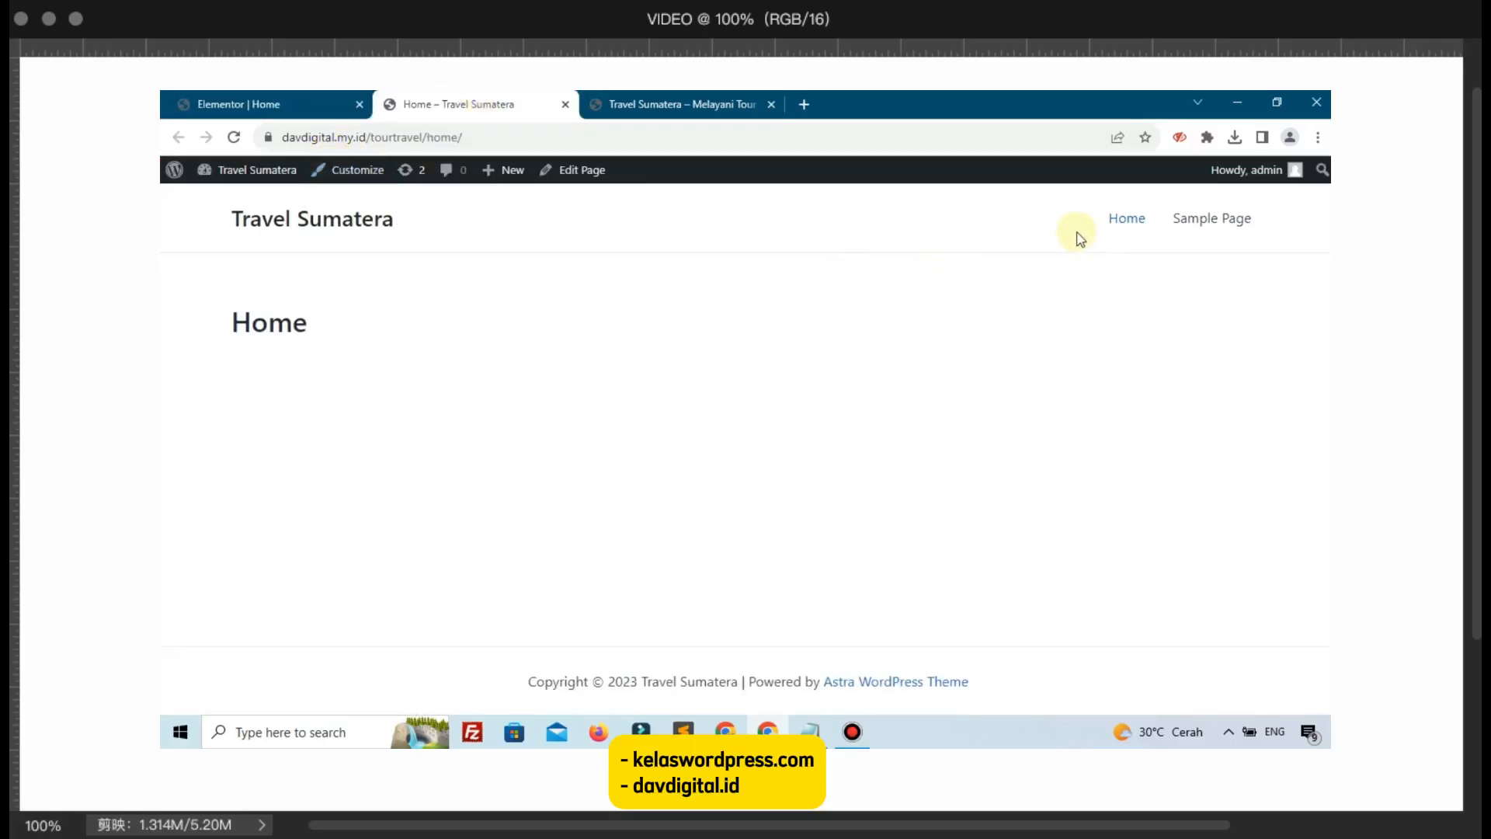
Step: Refresh the site's Home page, check the Wisata Danau Singkarak tour's single page, and return to the listing
left_click(1133, 223)
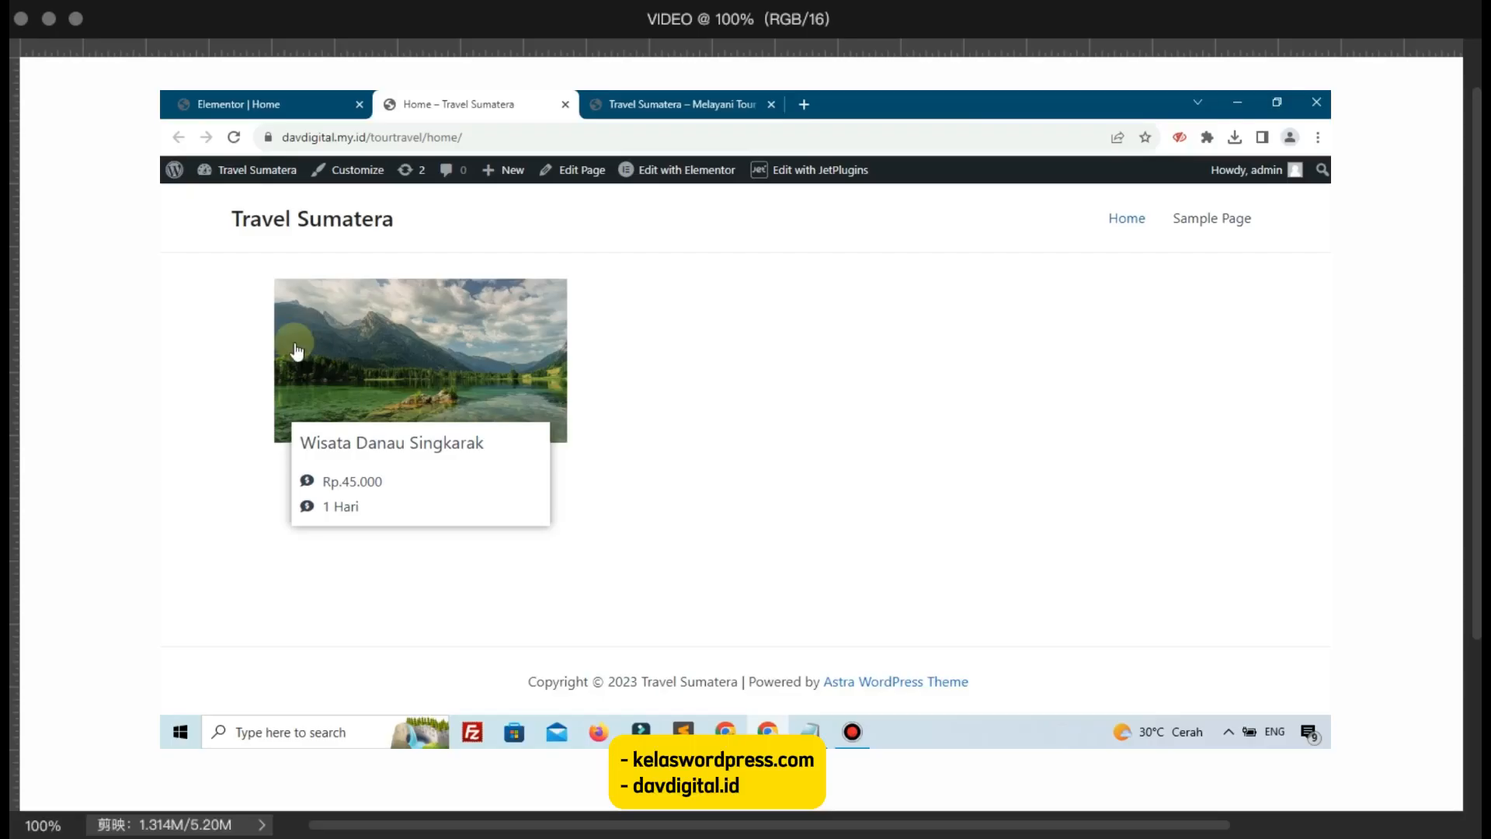
left_click(444, 348)
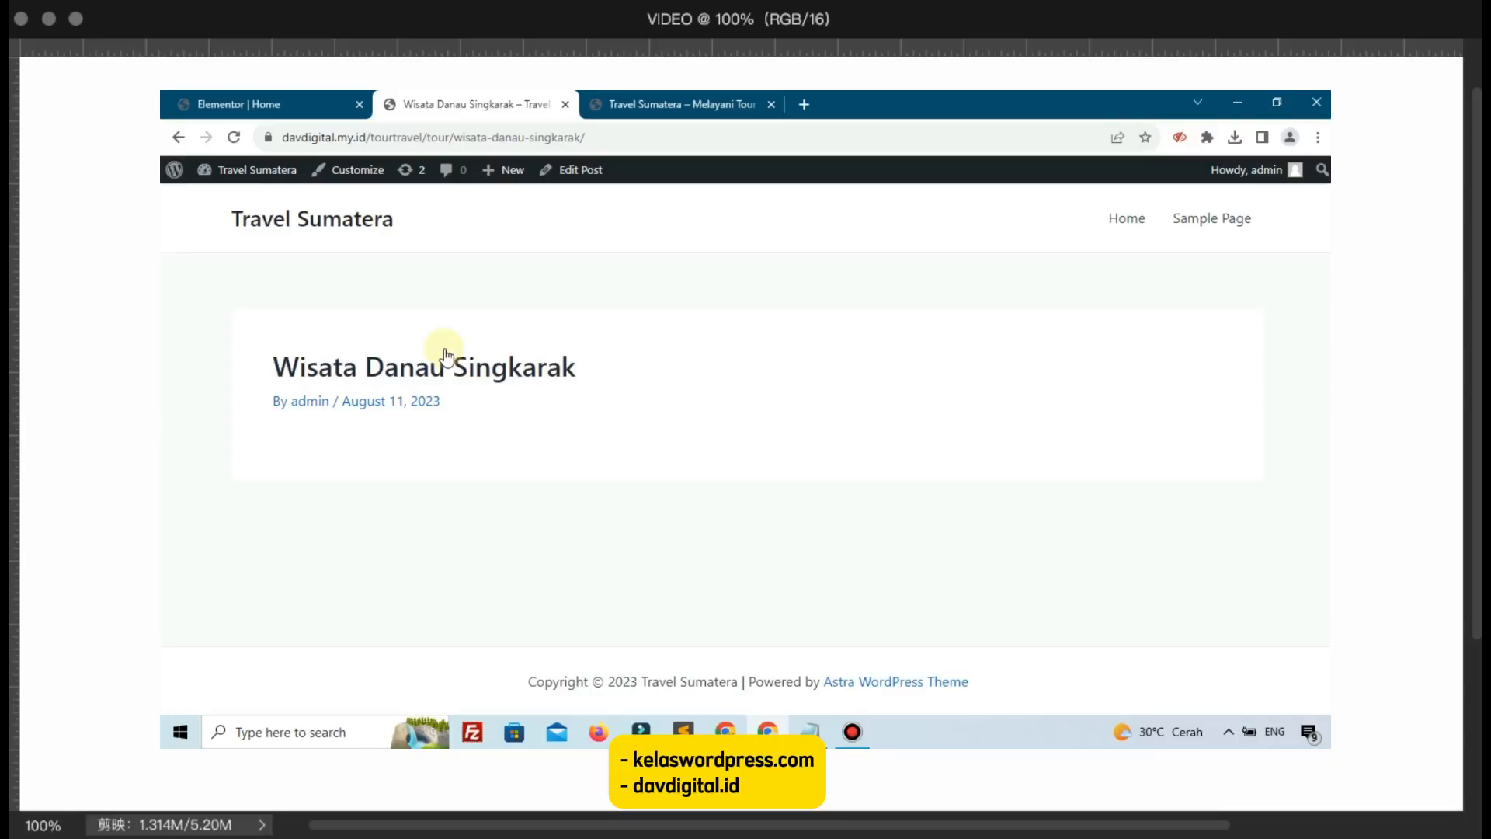
left_click(180, 139)
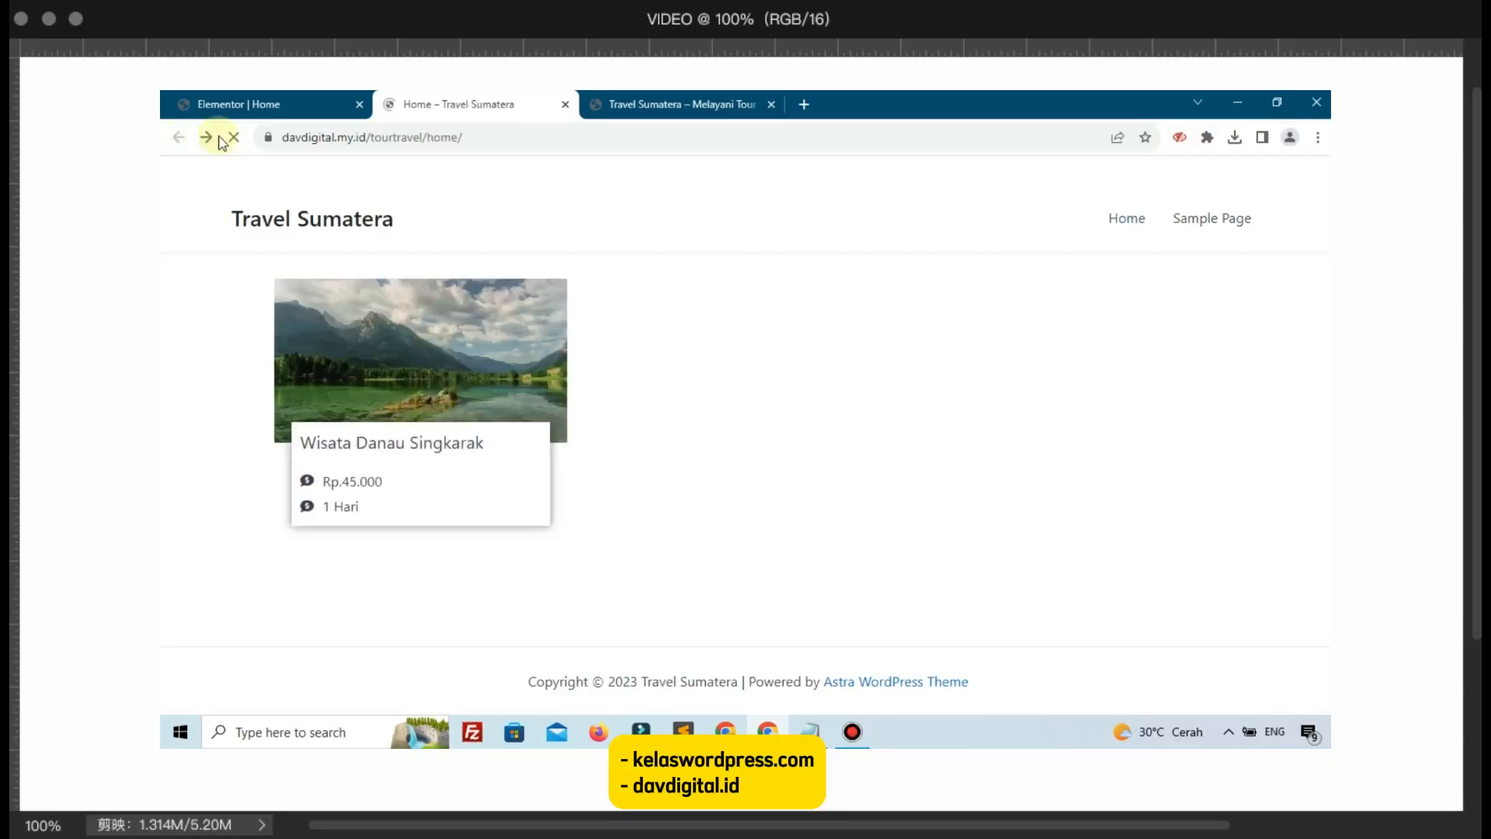
Step: Leave the Elementor editor of the Home page and go to the WordPress admin dashboard
left_click(246, 109)
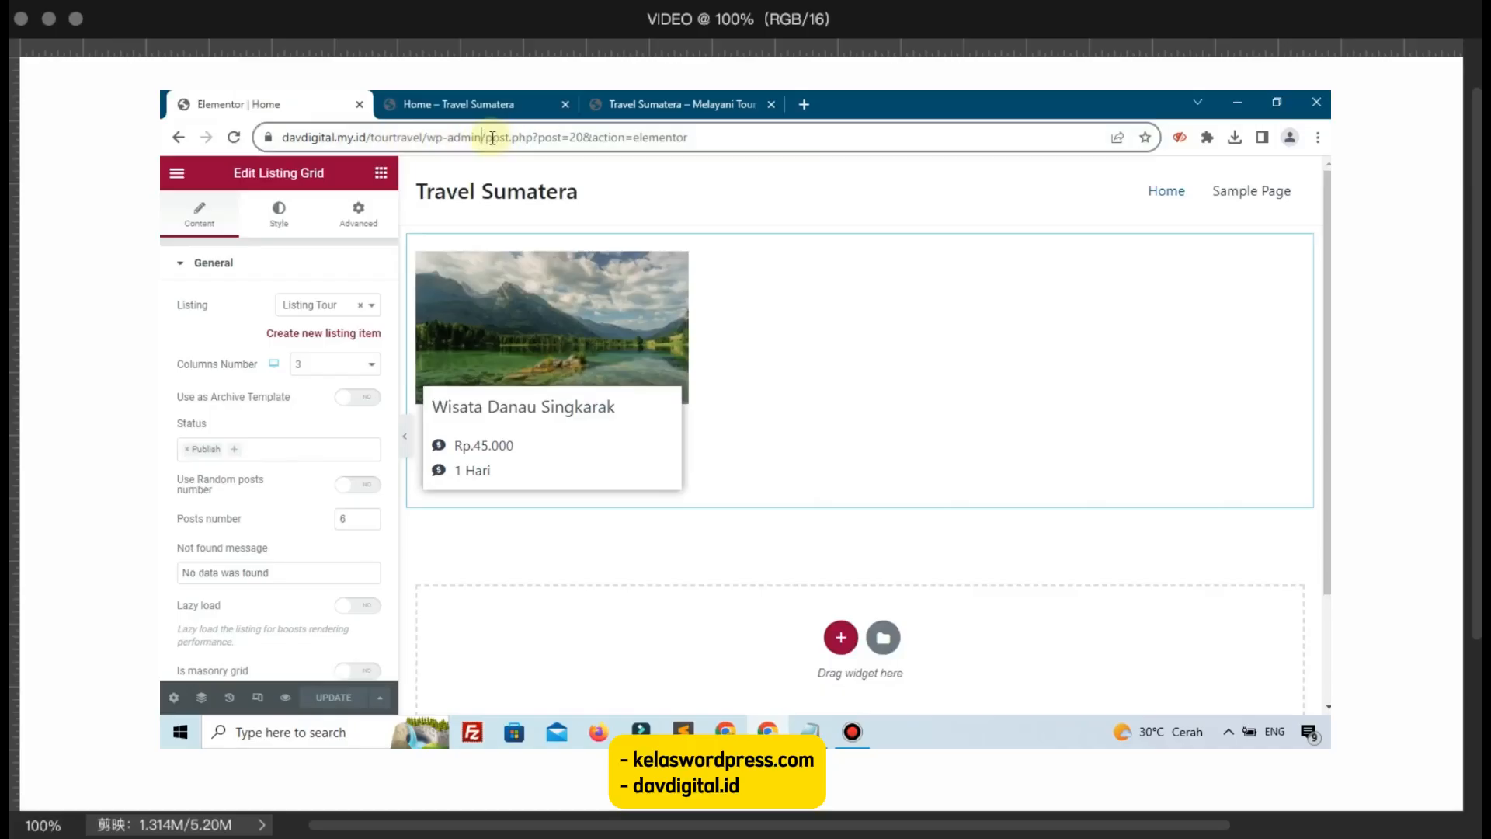
left_click_drag(520, 138, 1110, 120)
key("BackSpace")
key("Return")
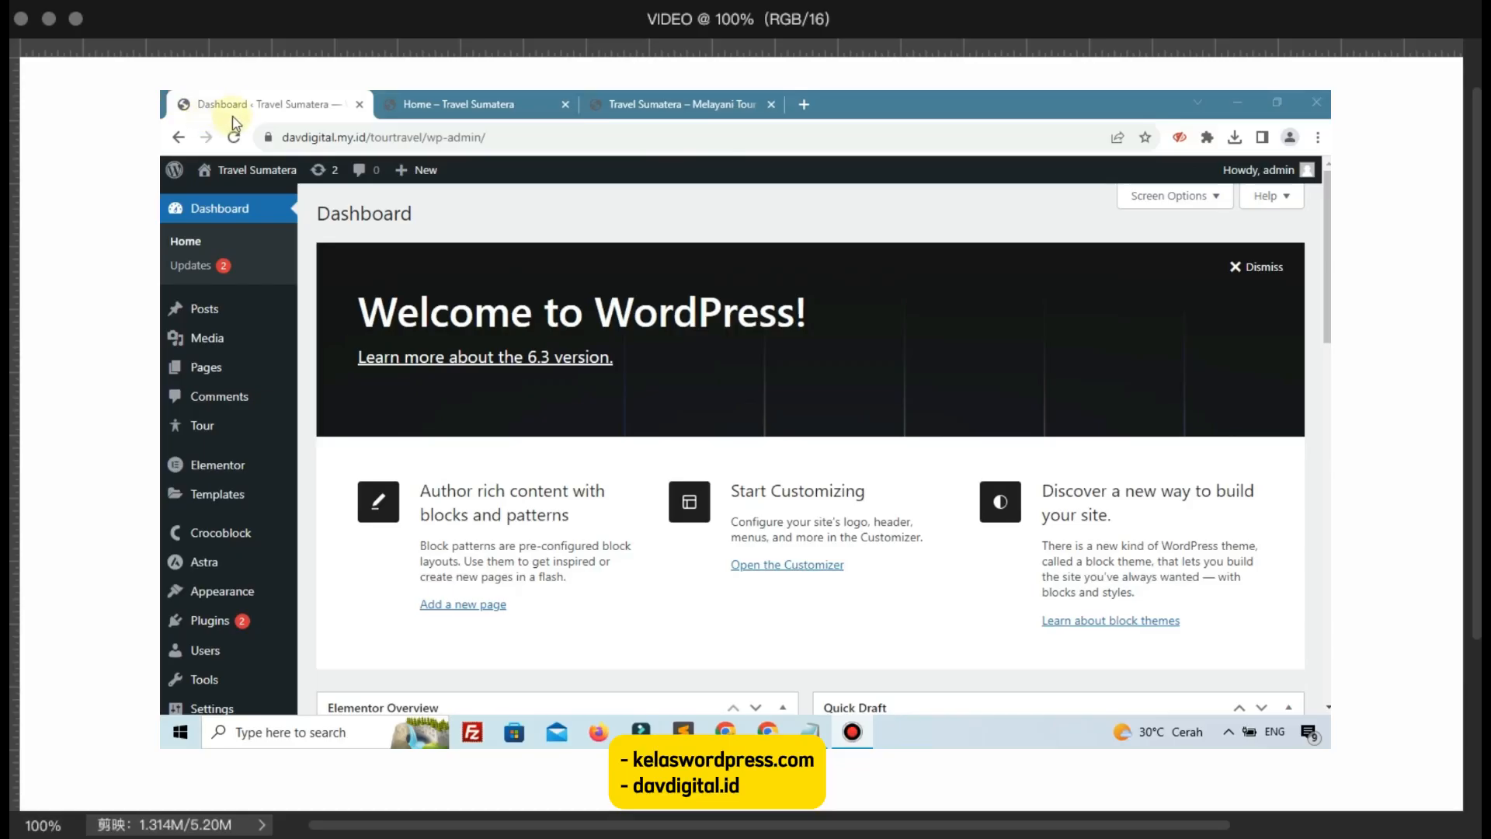
Step: Create a new JetFormBuilder form and title it "Booking"
scroll(175, 330, "down", 3)
scroll(171, 338, "down", 3)
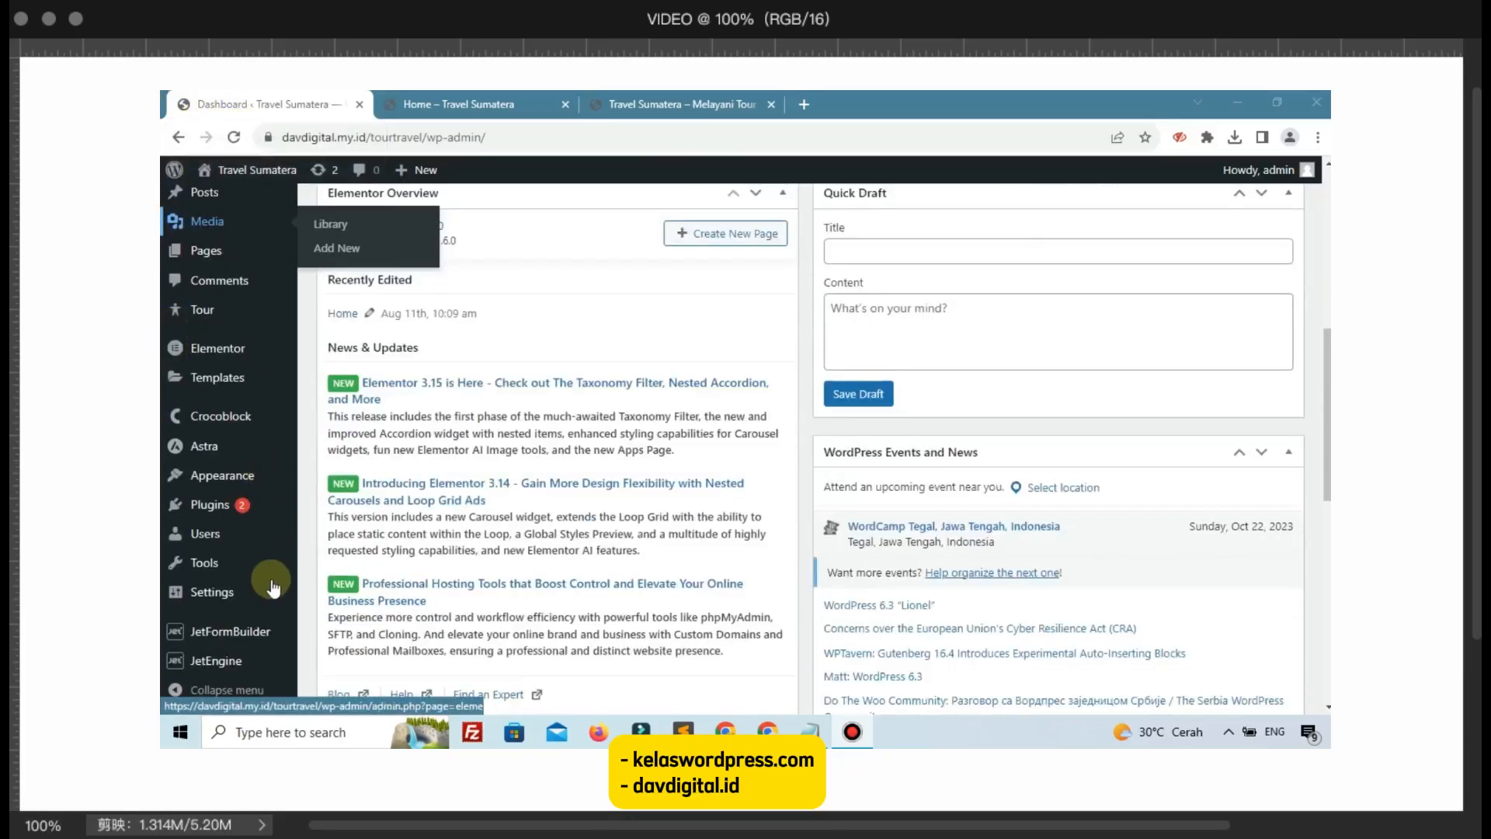
mouse_move(219, 625)
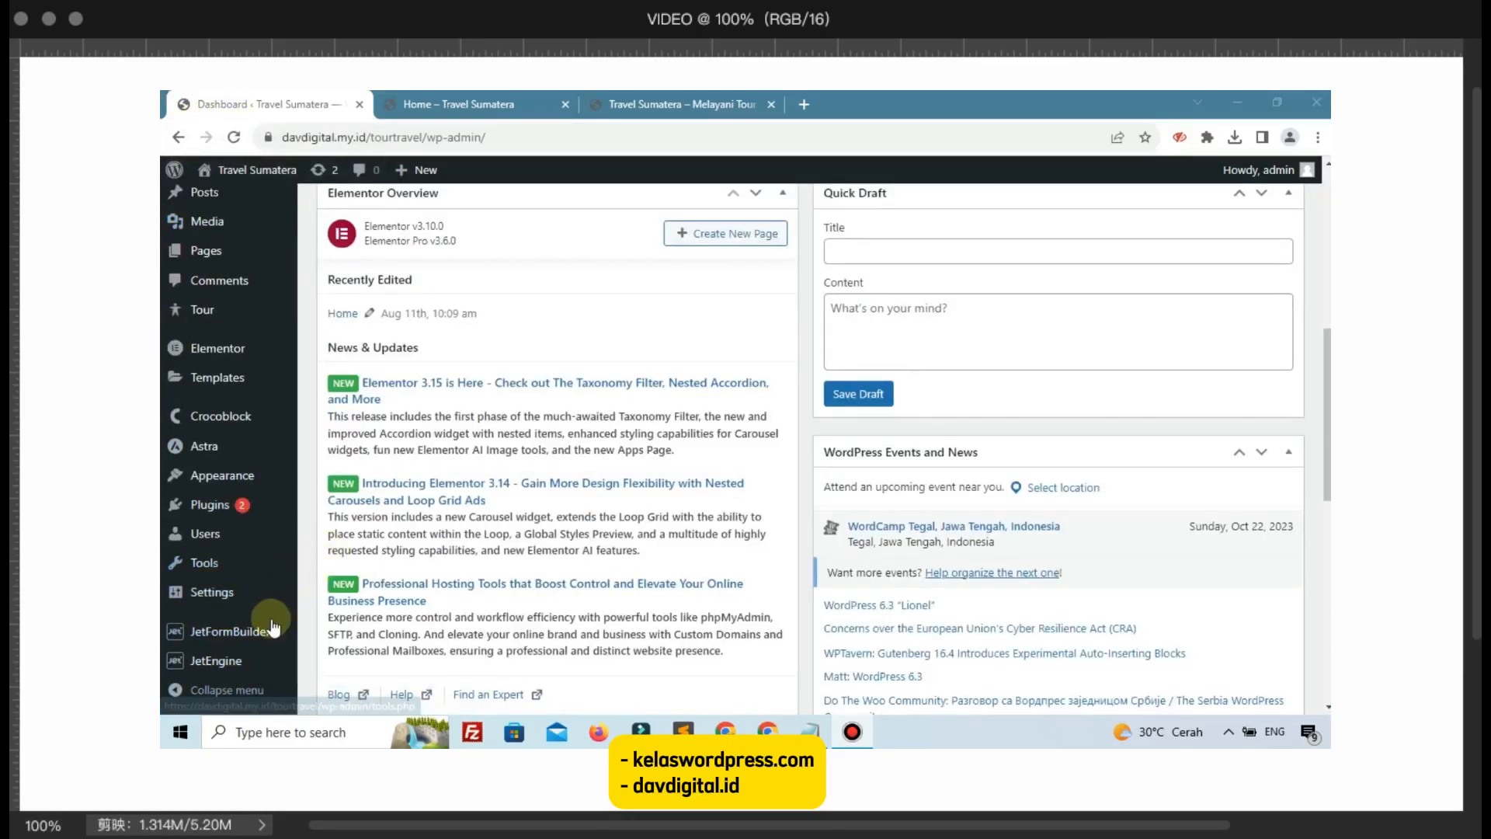
left_click(376, 577)
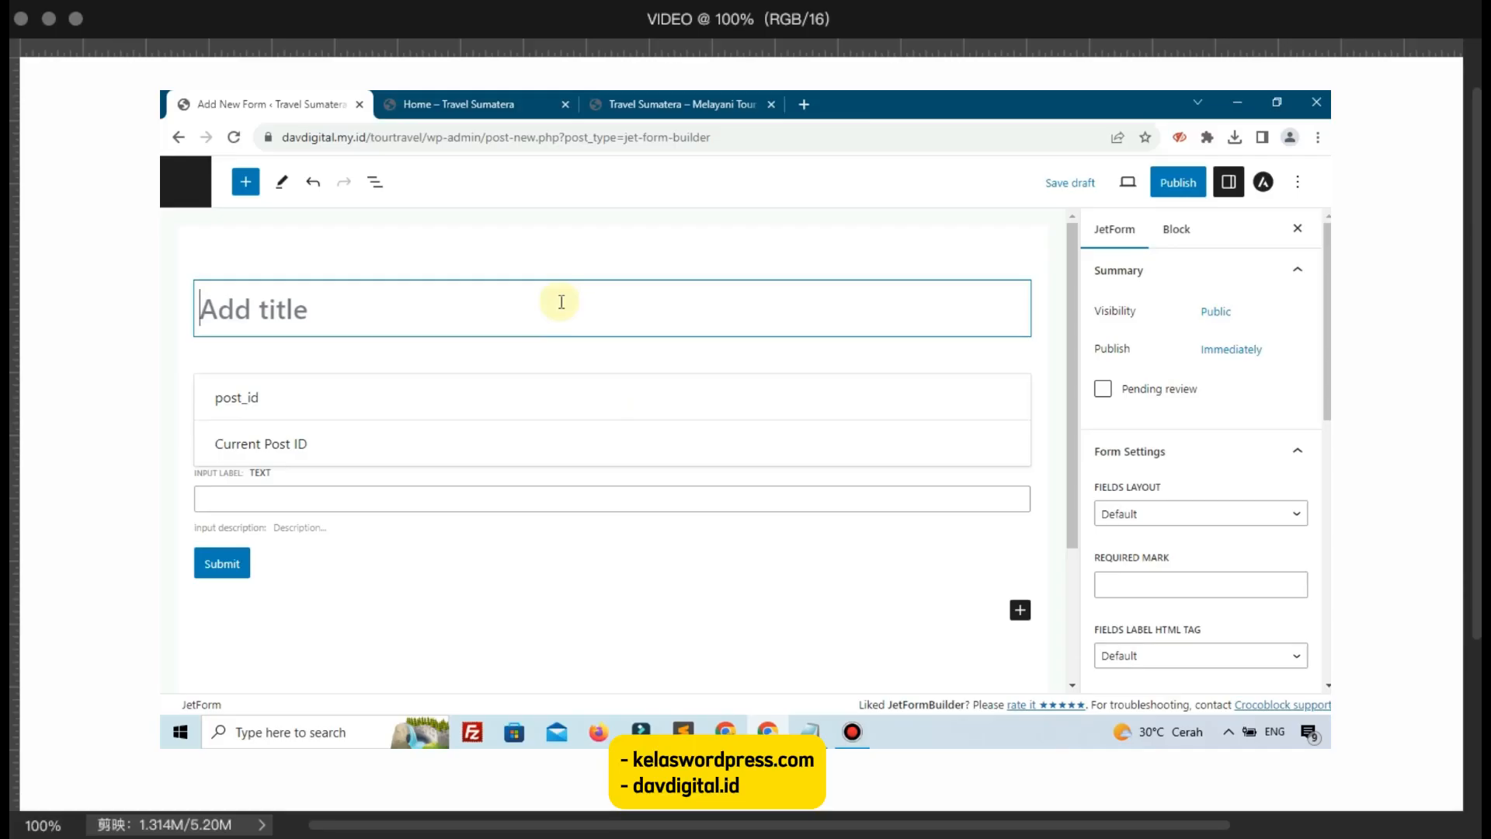
type("Booking")
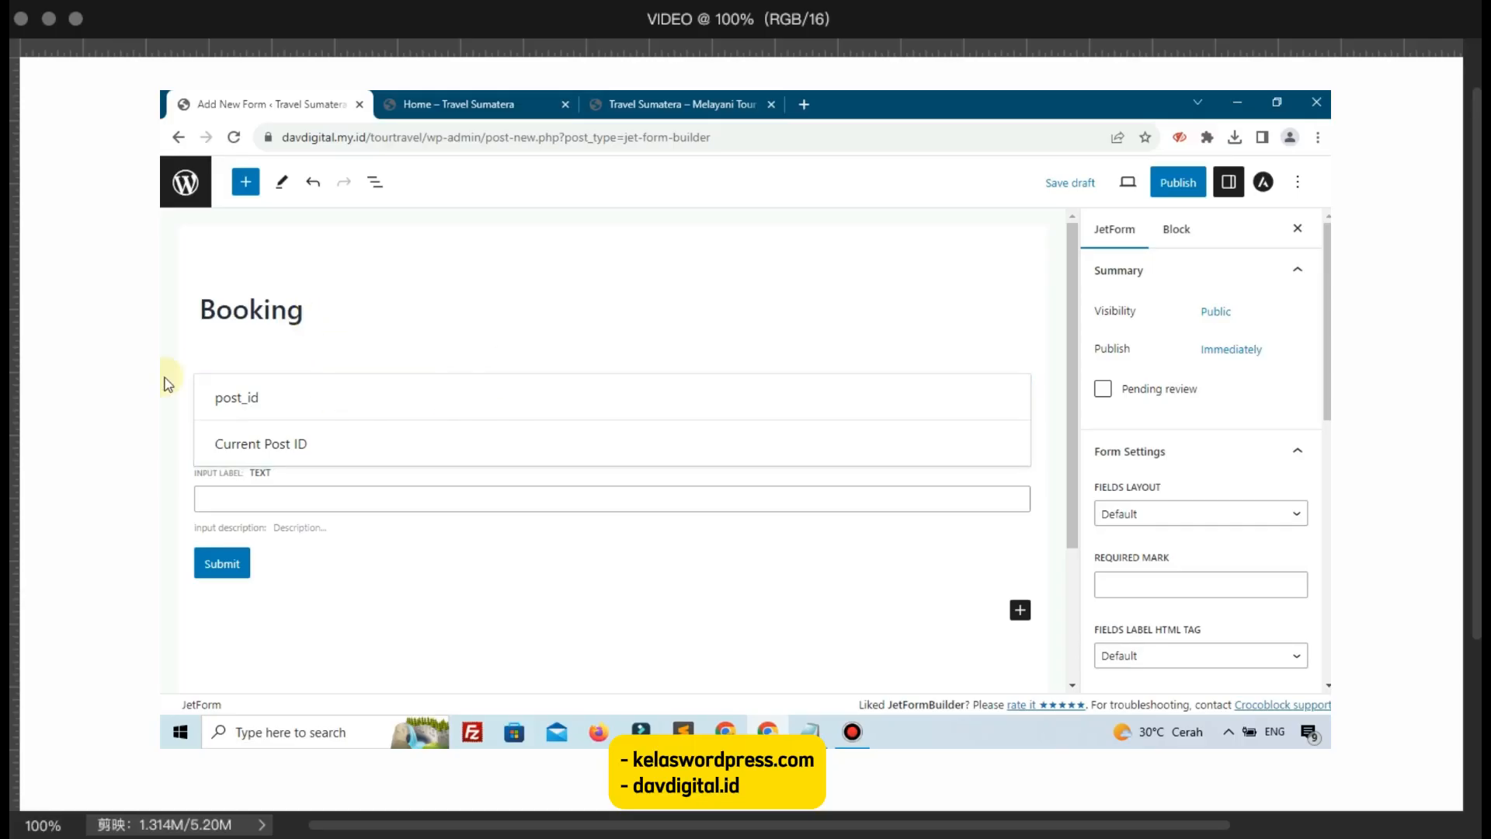
Step: Rename the form's hidden post_id field to "_tour_id"
left_click(354, 407)
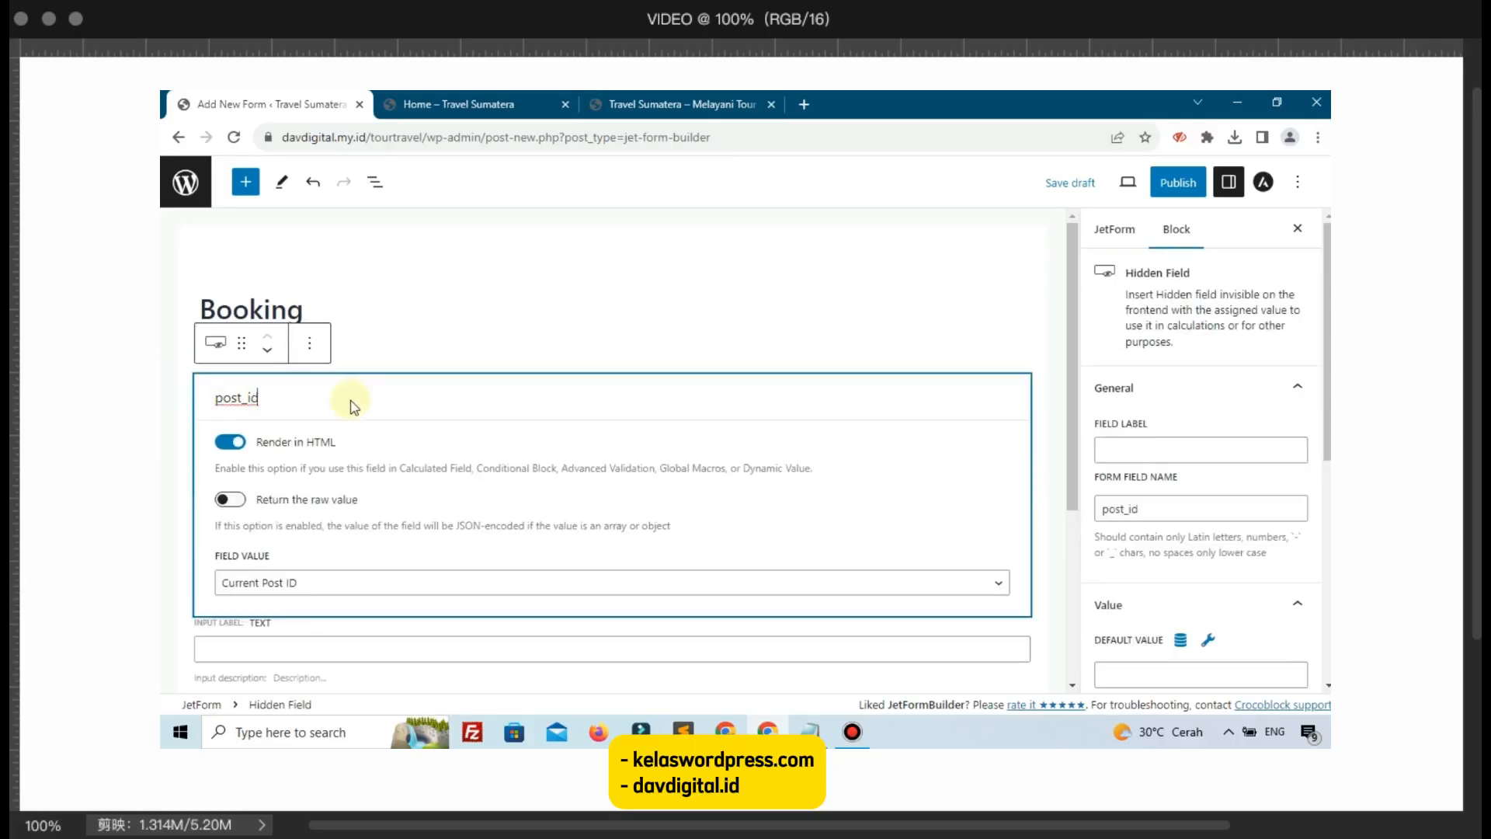
double_click(354, 407)
type("_tour")
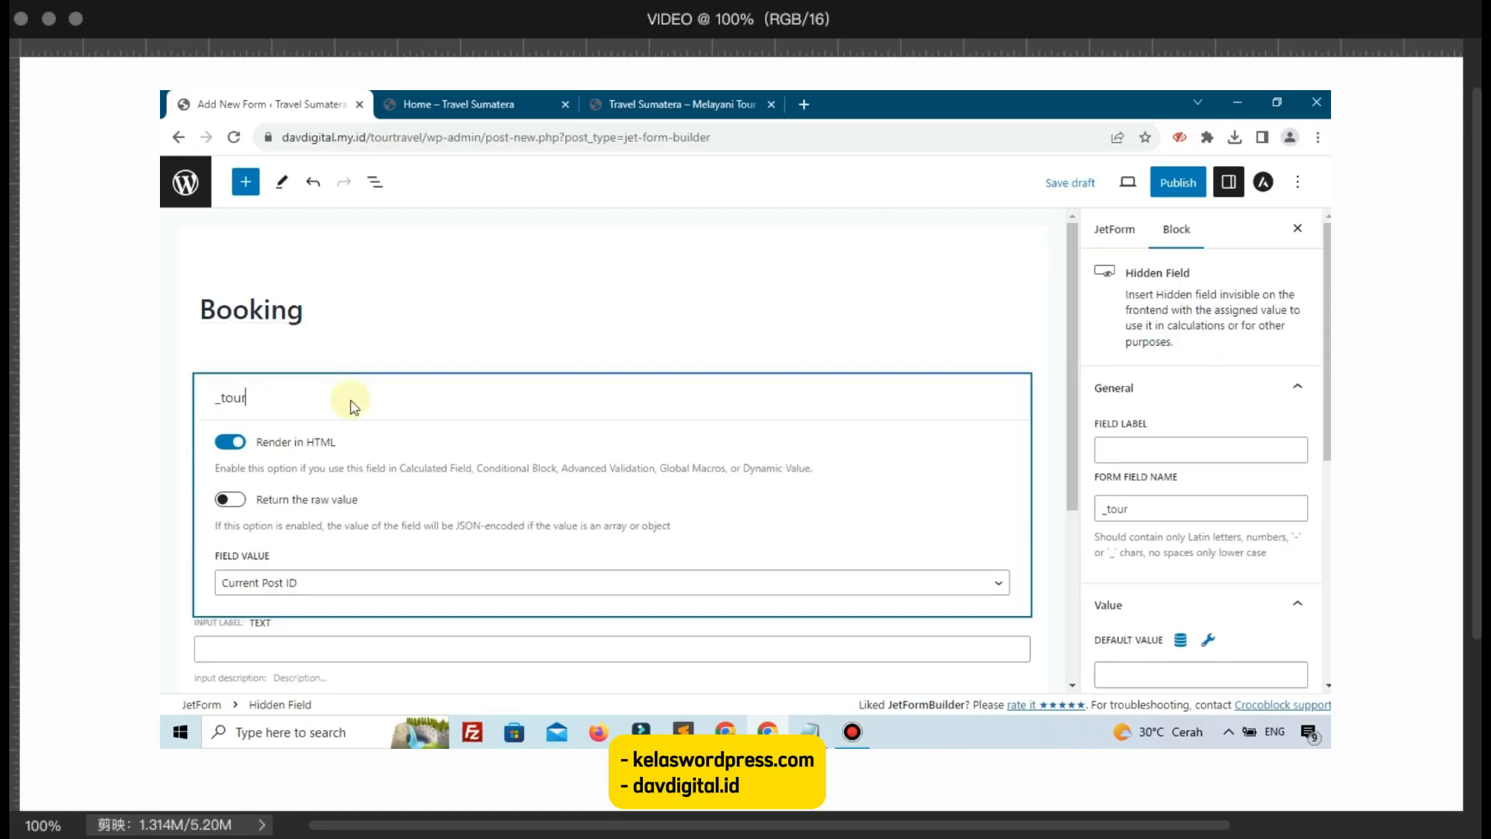
type("_id")
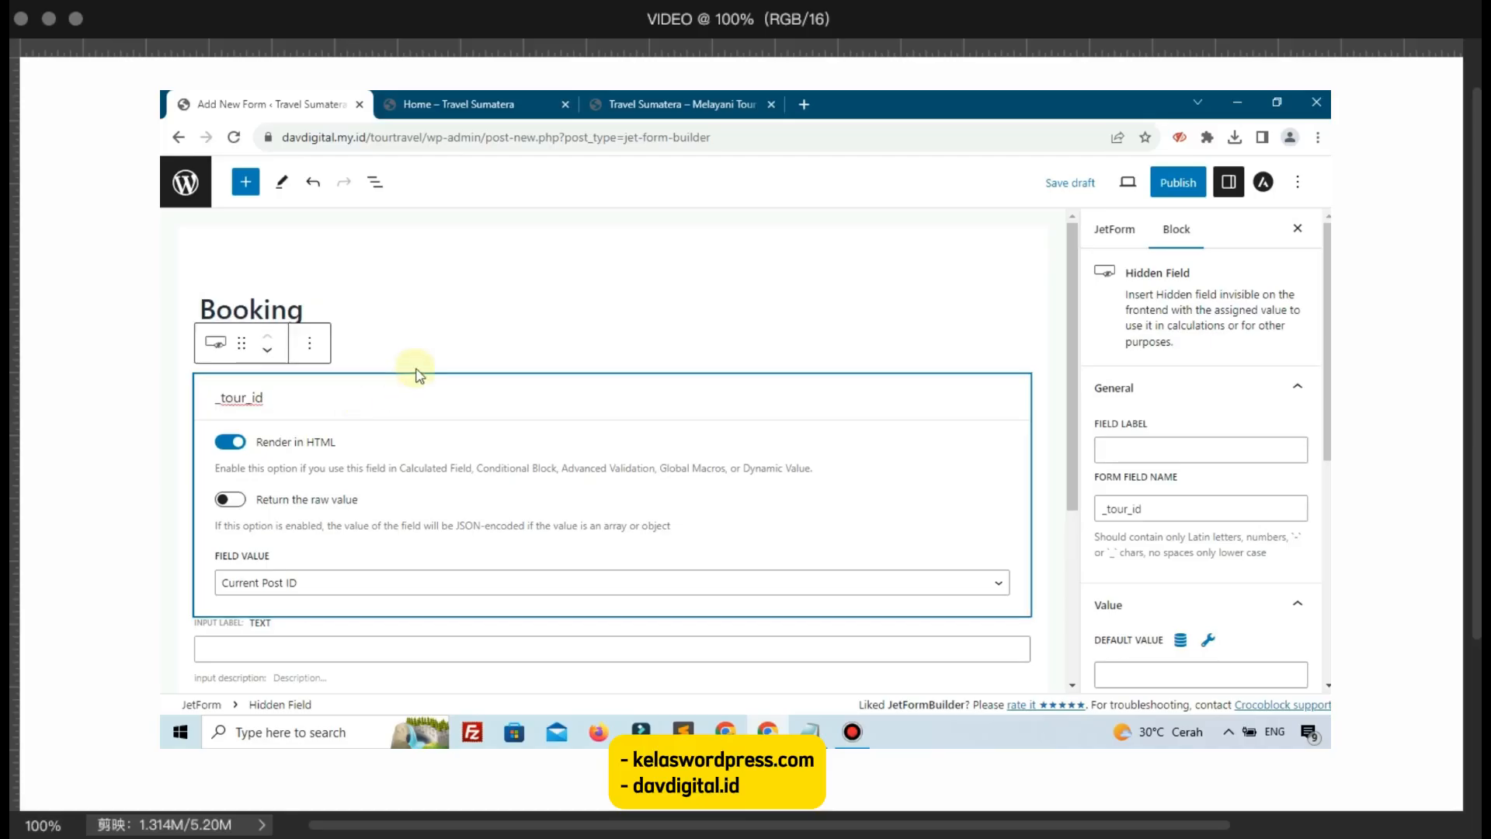
left_click(516, 357)
left_click(476, 423)
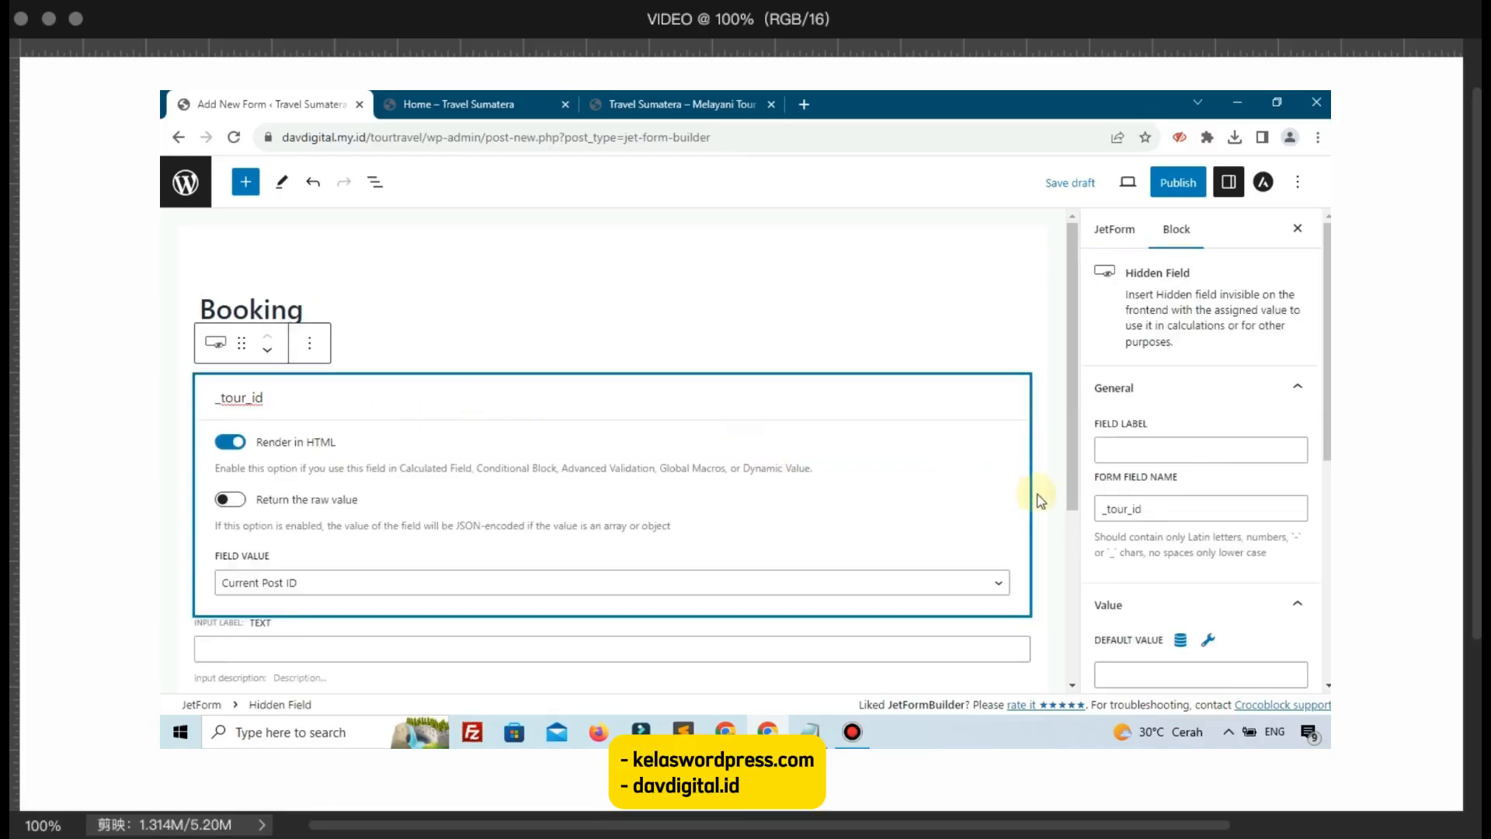
left_click(769, 352)
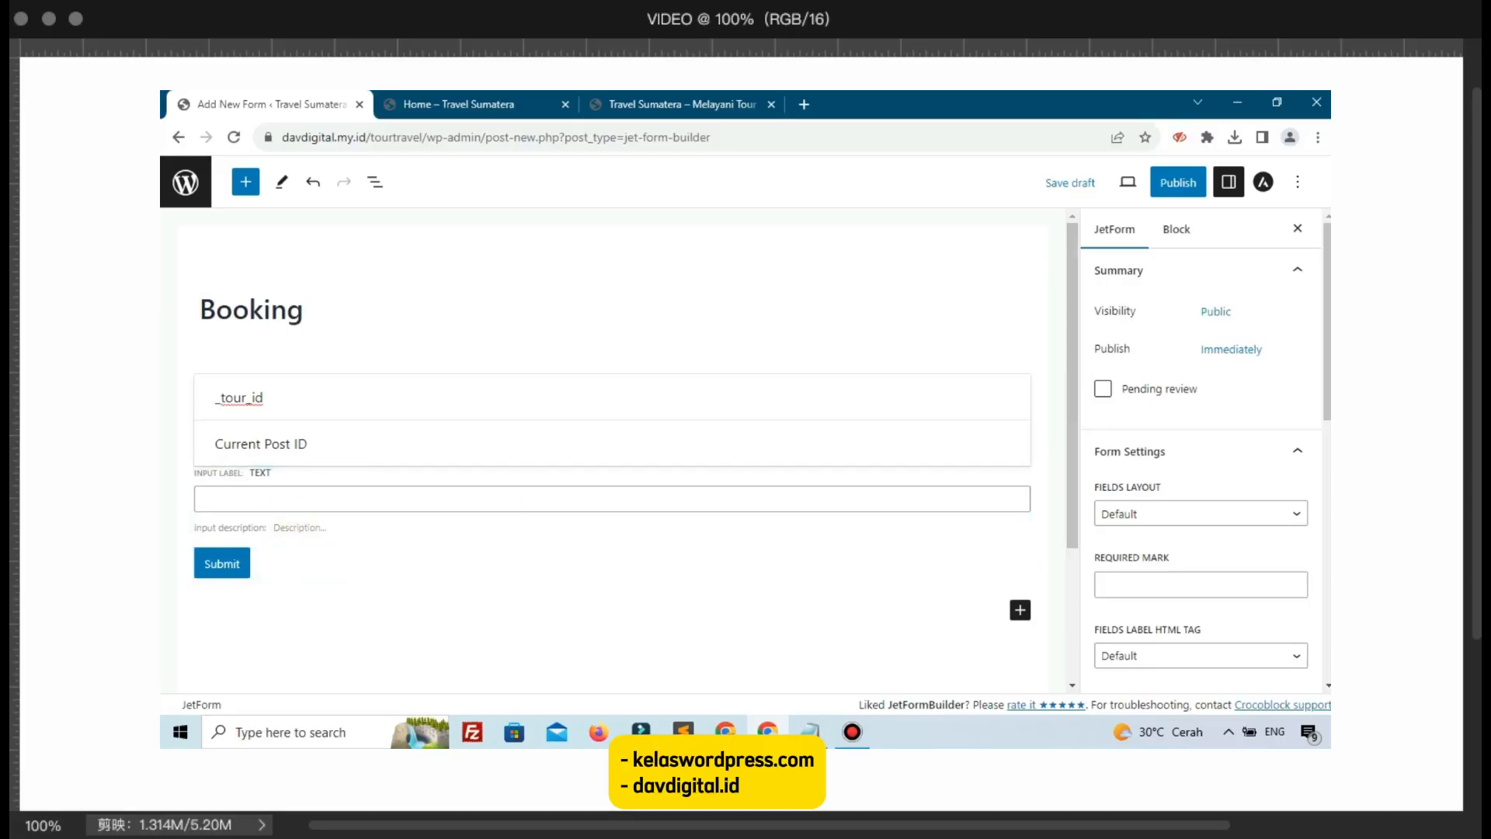
Step: Transform the form's default Text Field block into a Heading Field
left_click(726, 734)
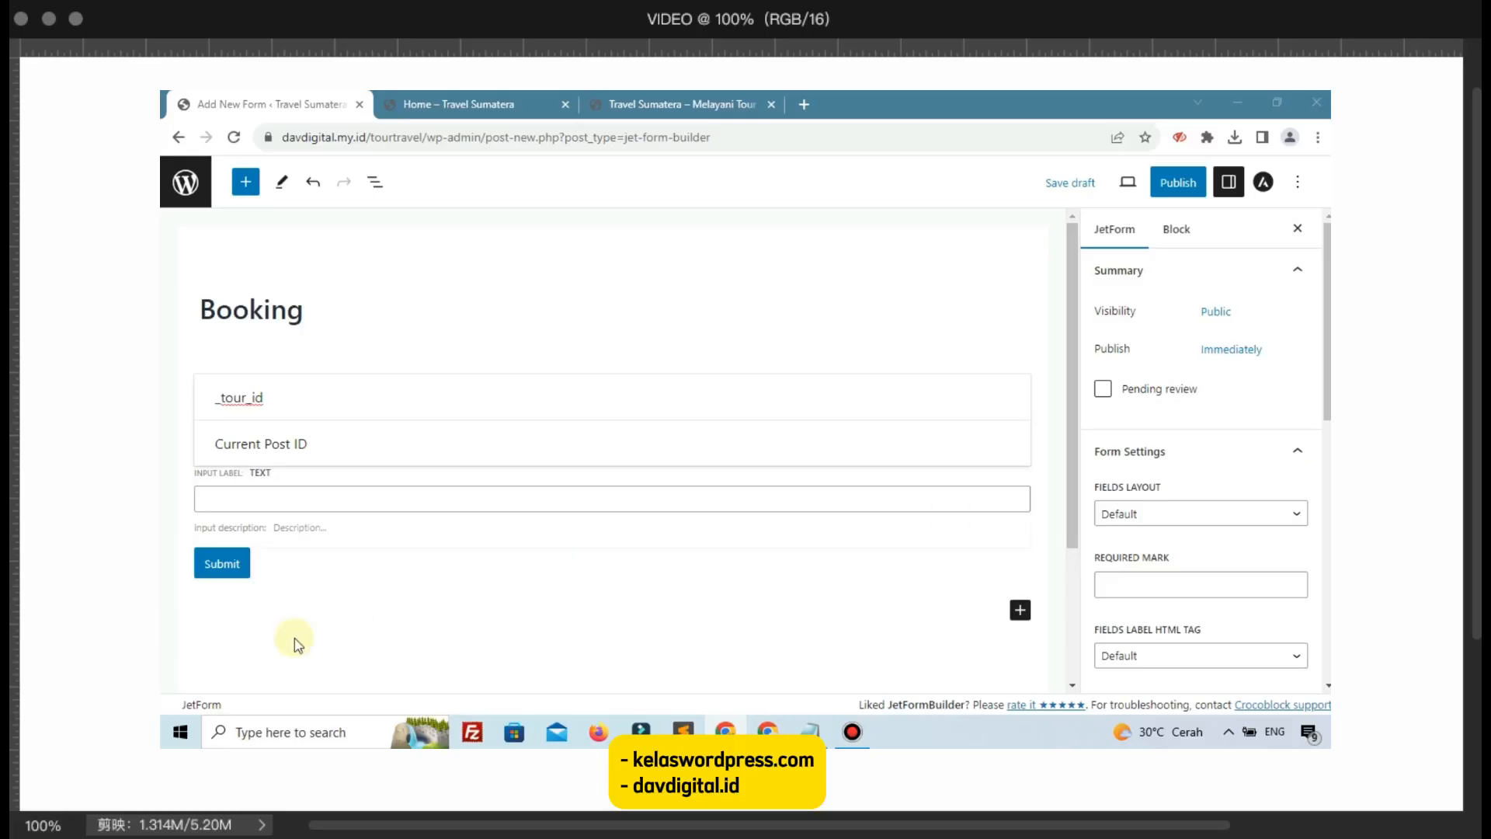
left_click(244, 510)
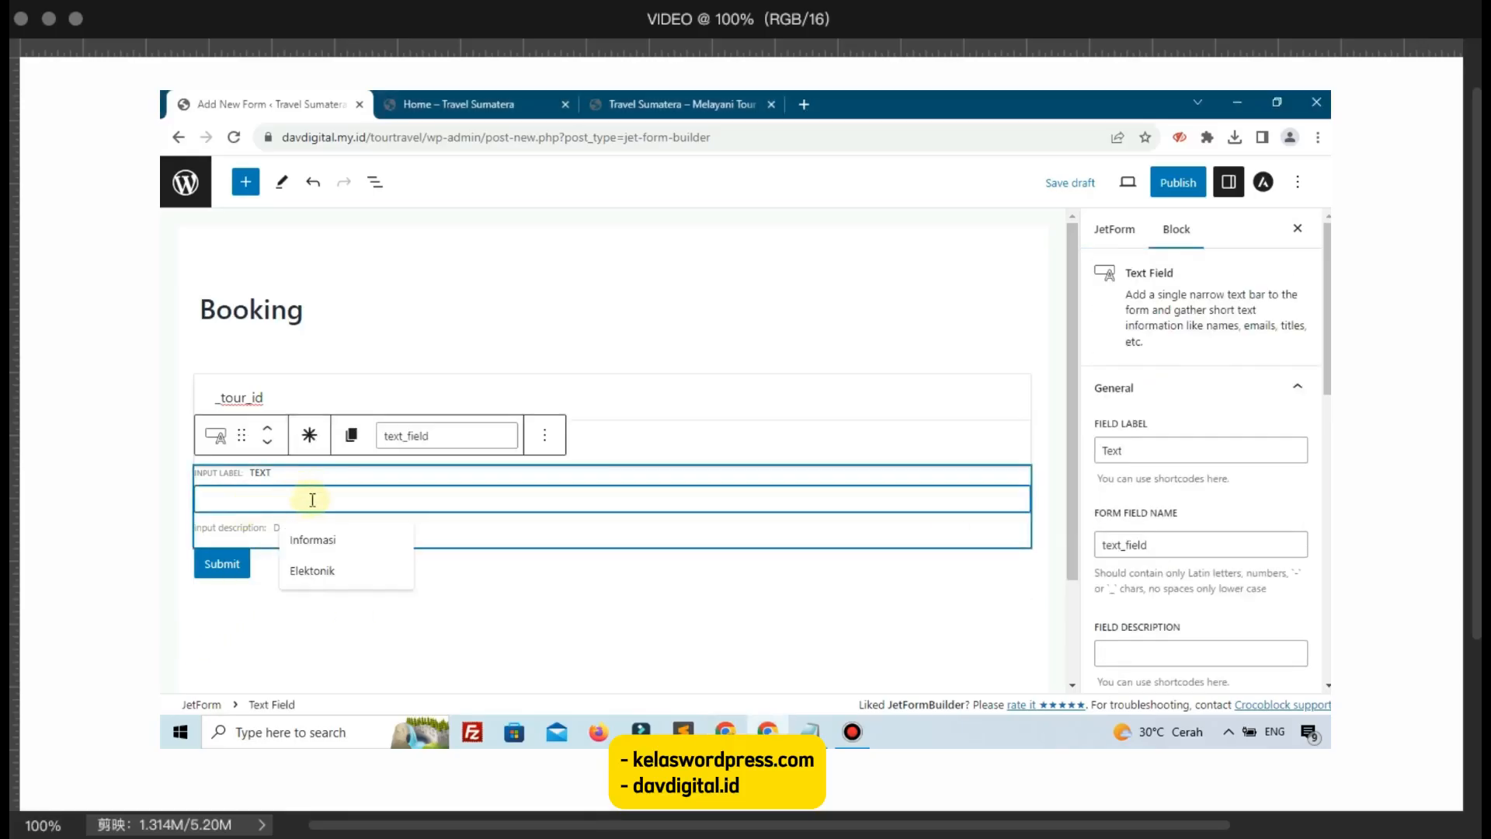
double_click(1138, 460)
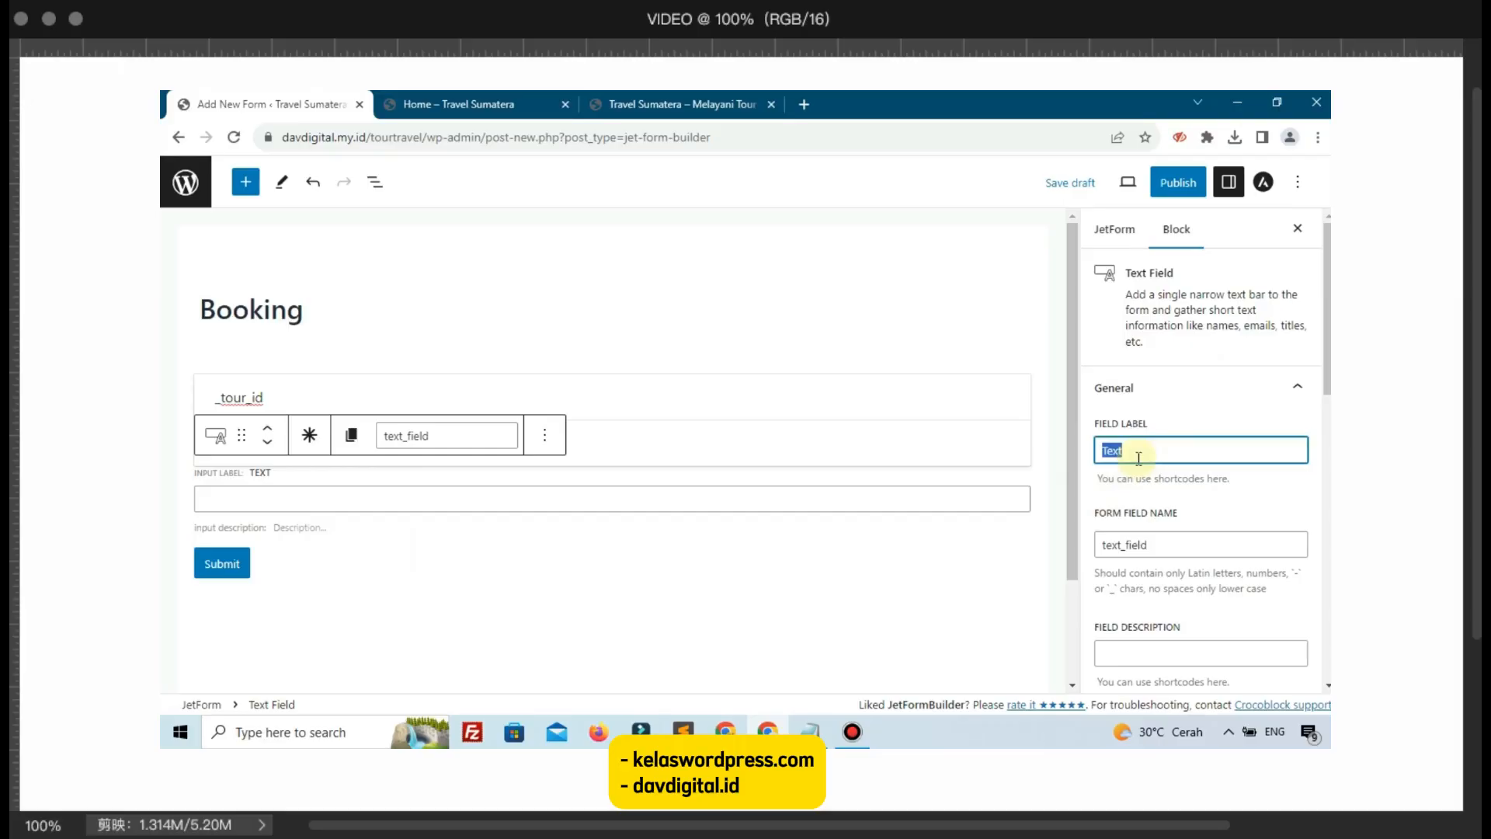
left_click(217, 437)
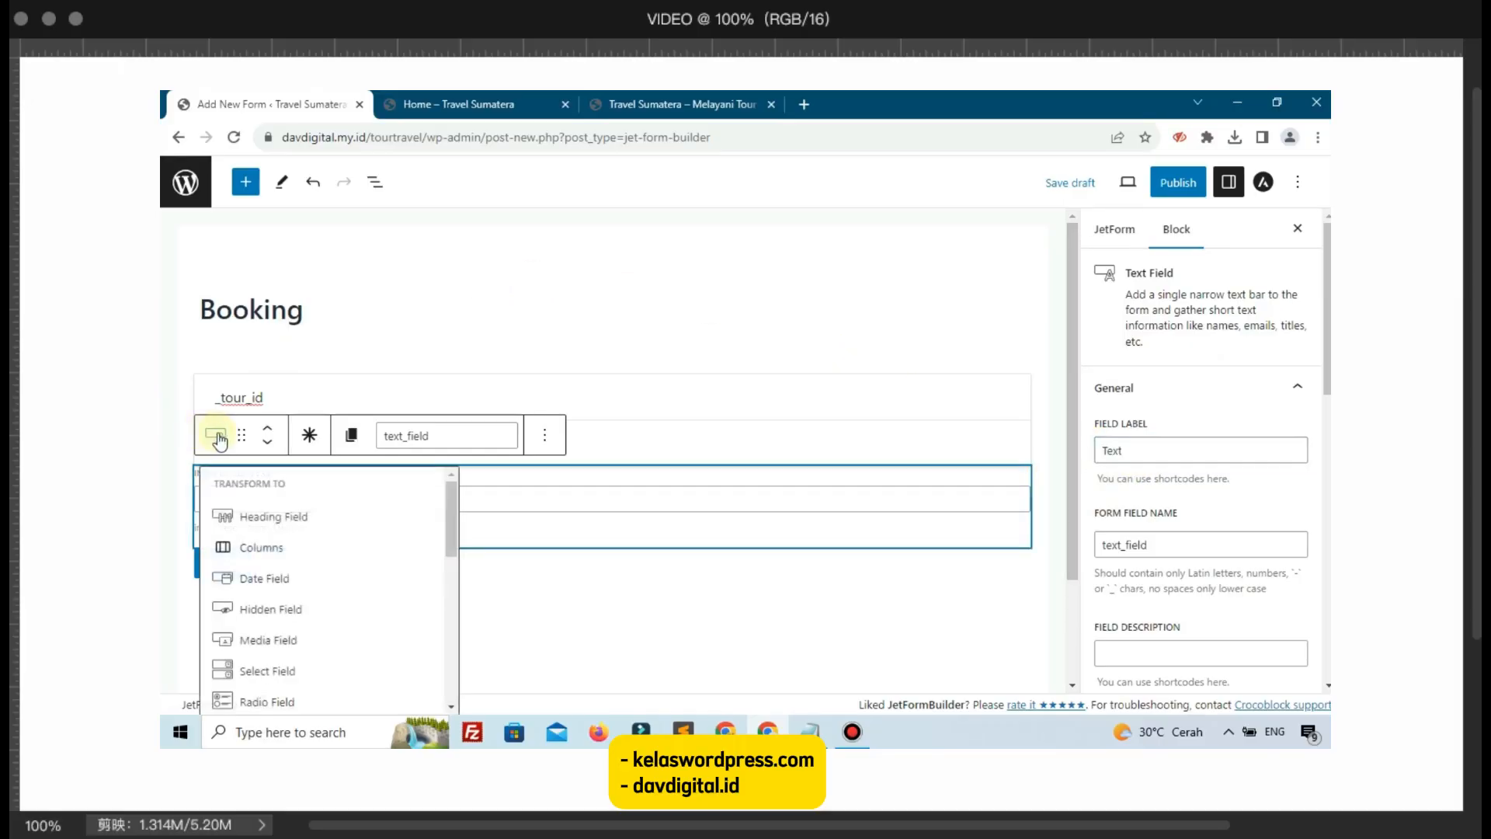
left_click(258, 517)
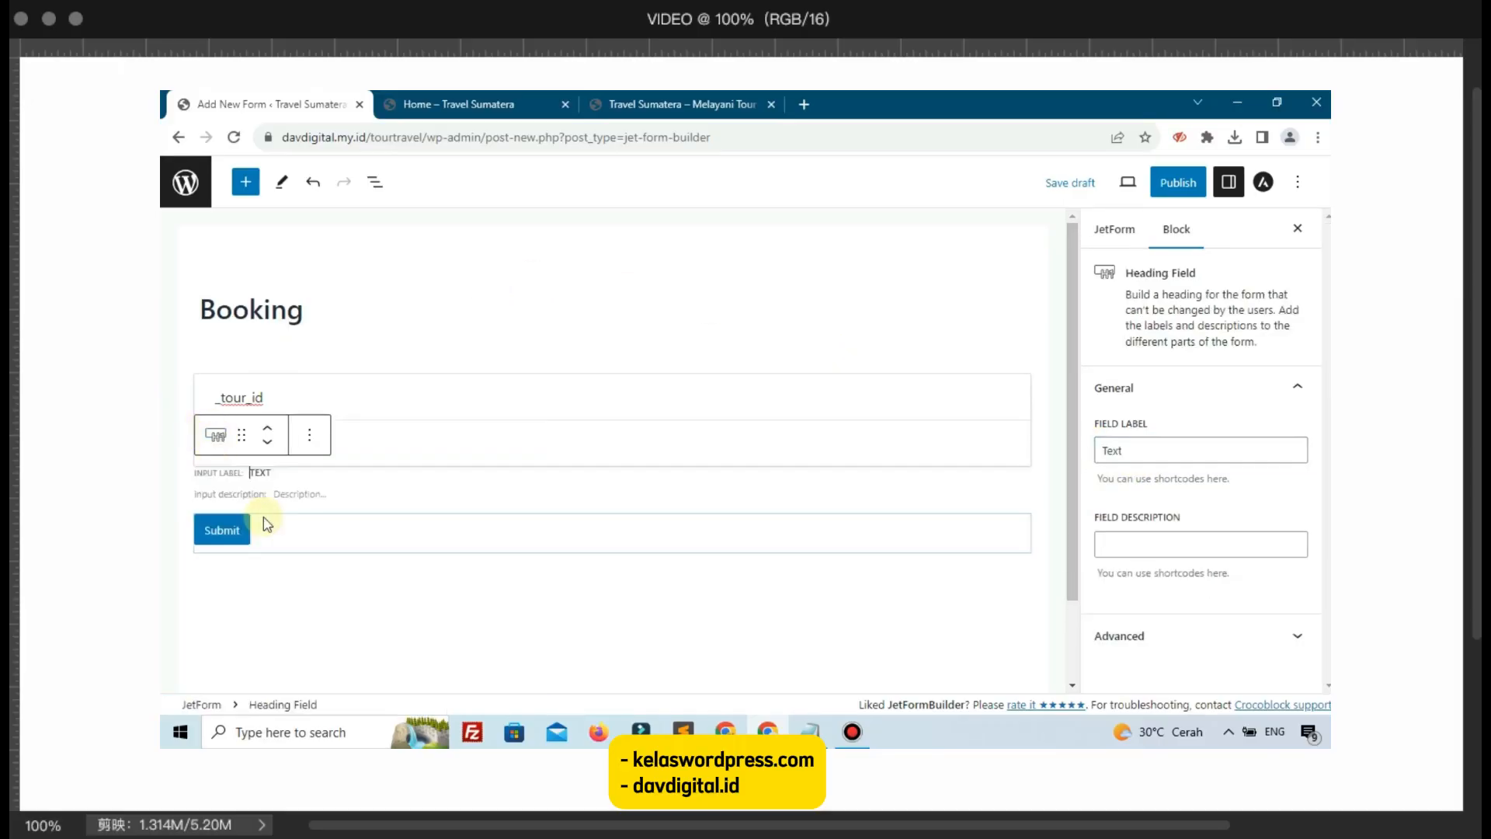
Step: Set the heading field's label to "Pilih Tanggal :" and save the form draft
double_click(1179, 463)
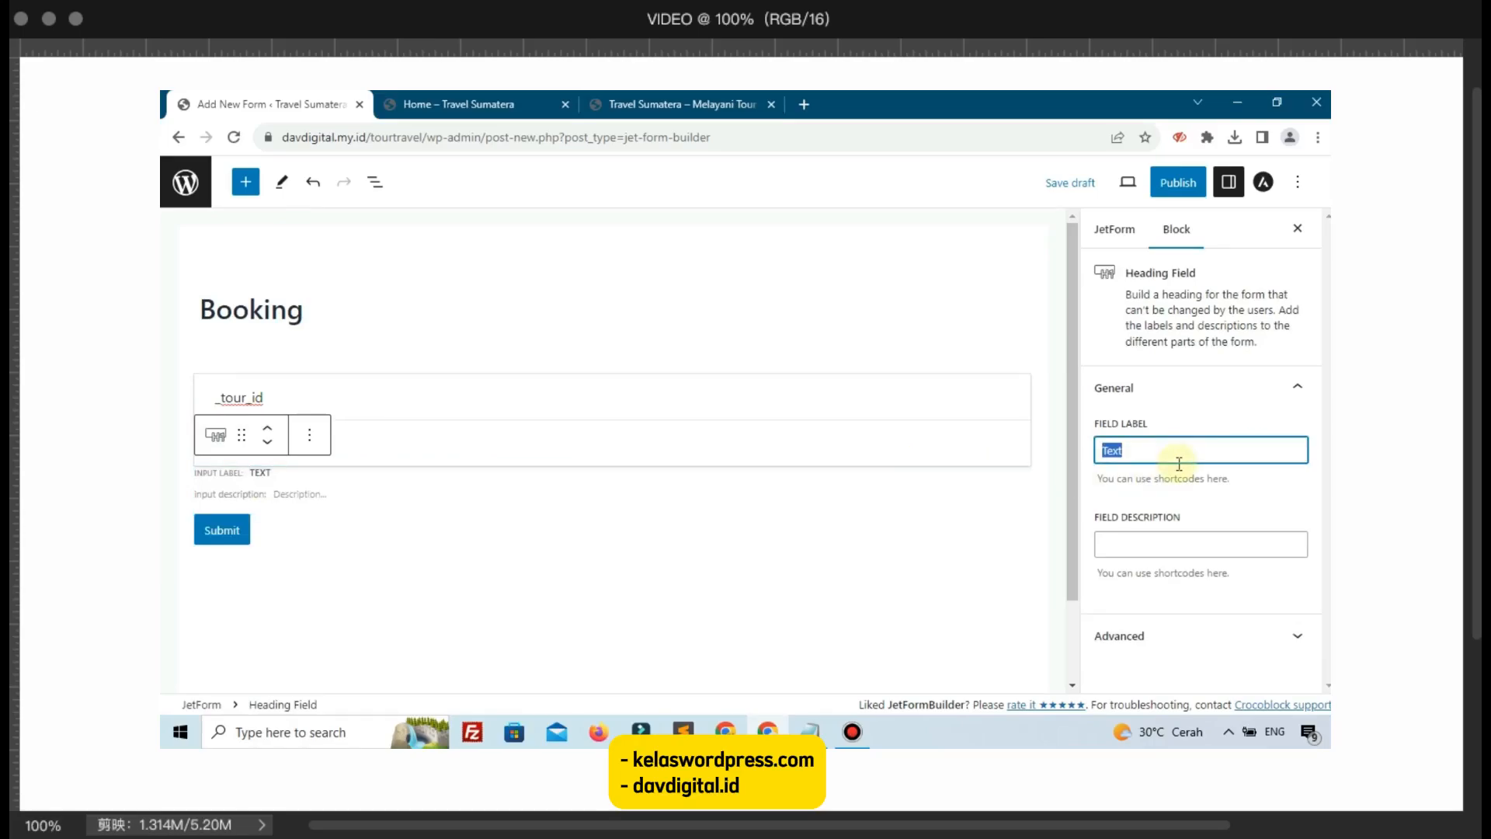
type("Pilih Tanggal :")
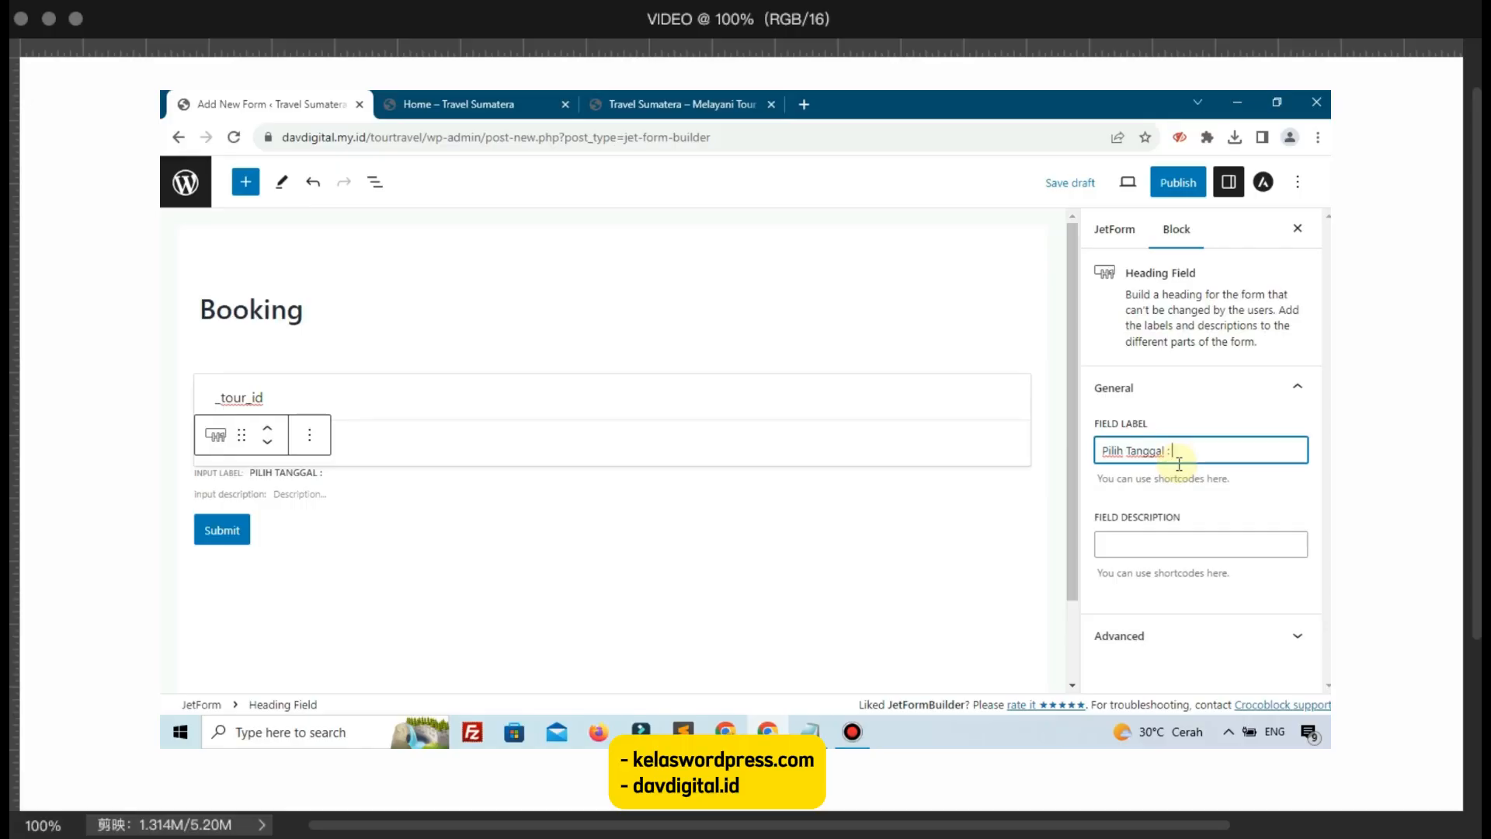
key("ctrl+s")
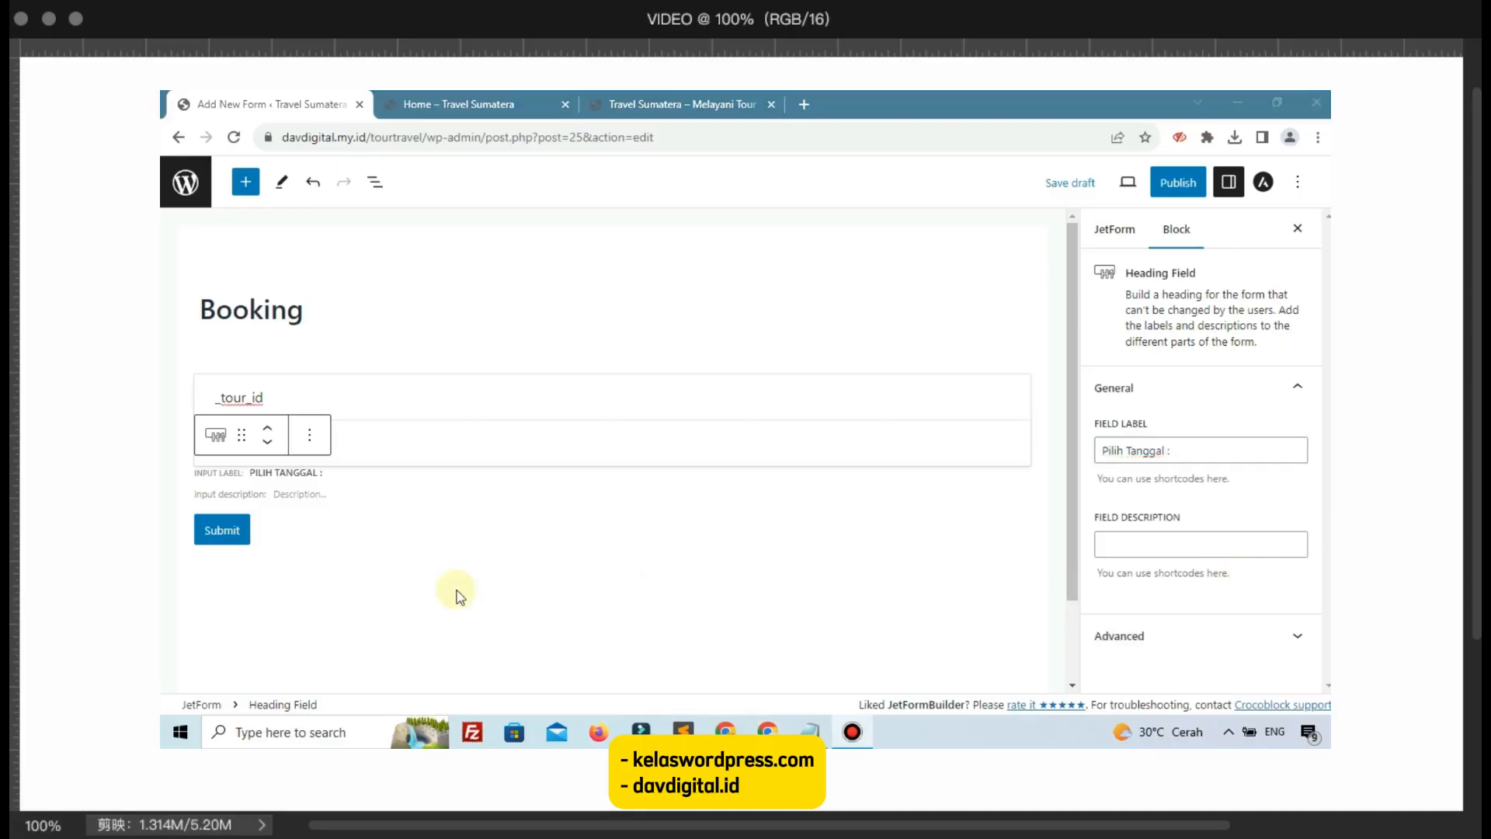
left_click(498, 623)
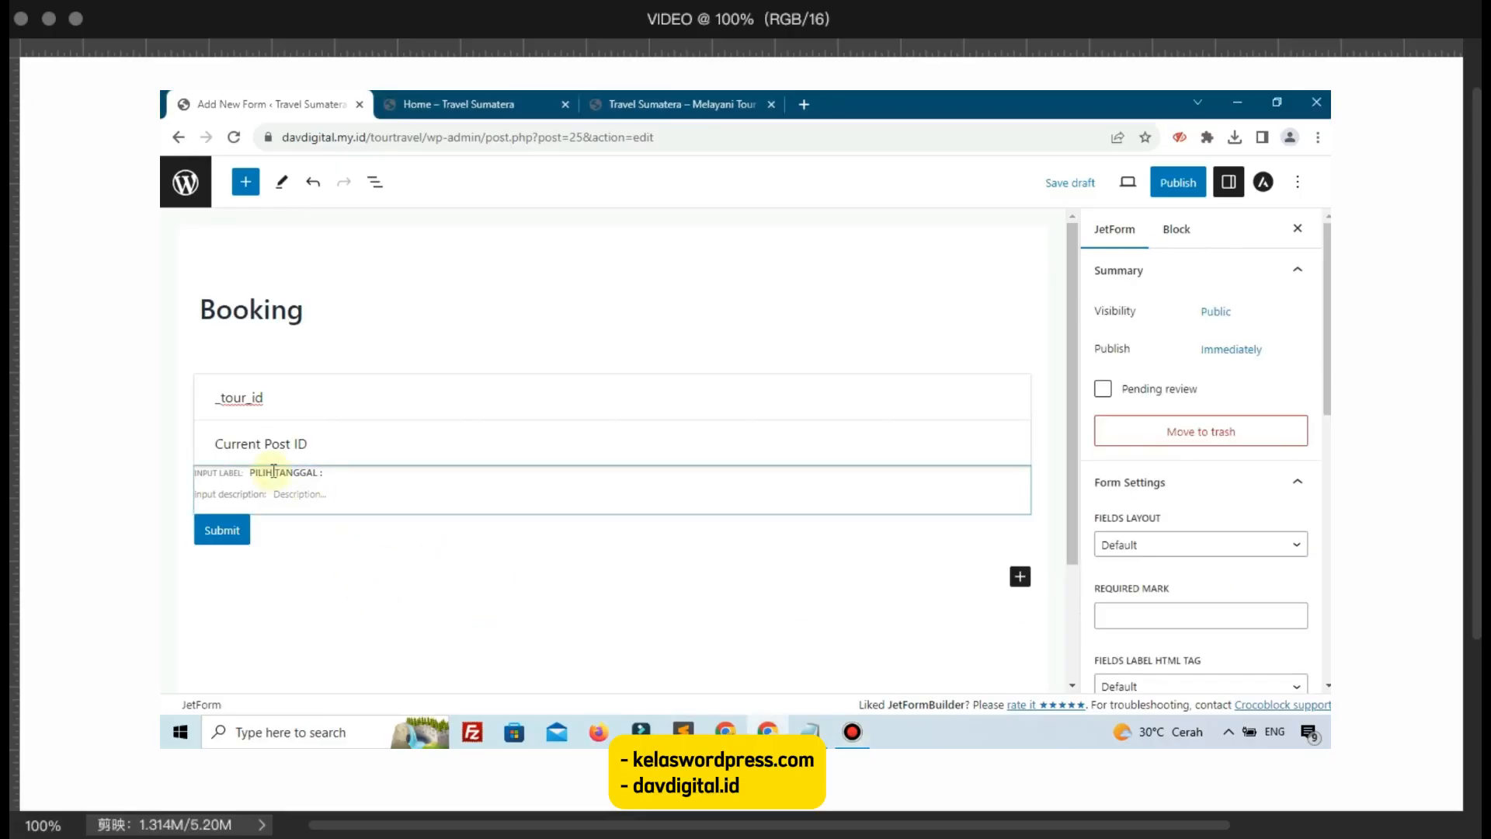
left_click(328, 496)
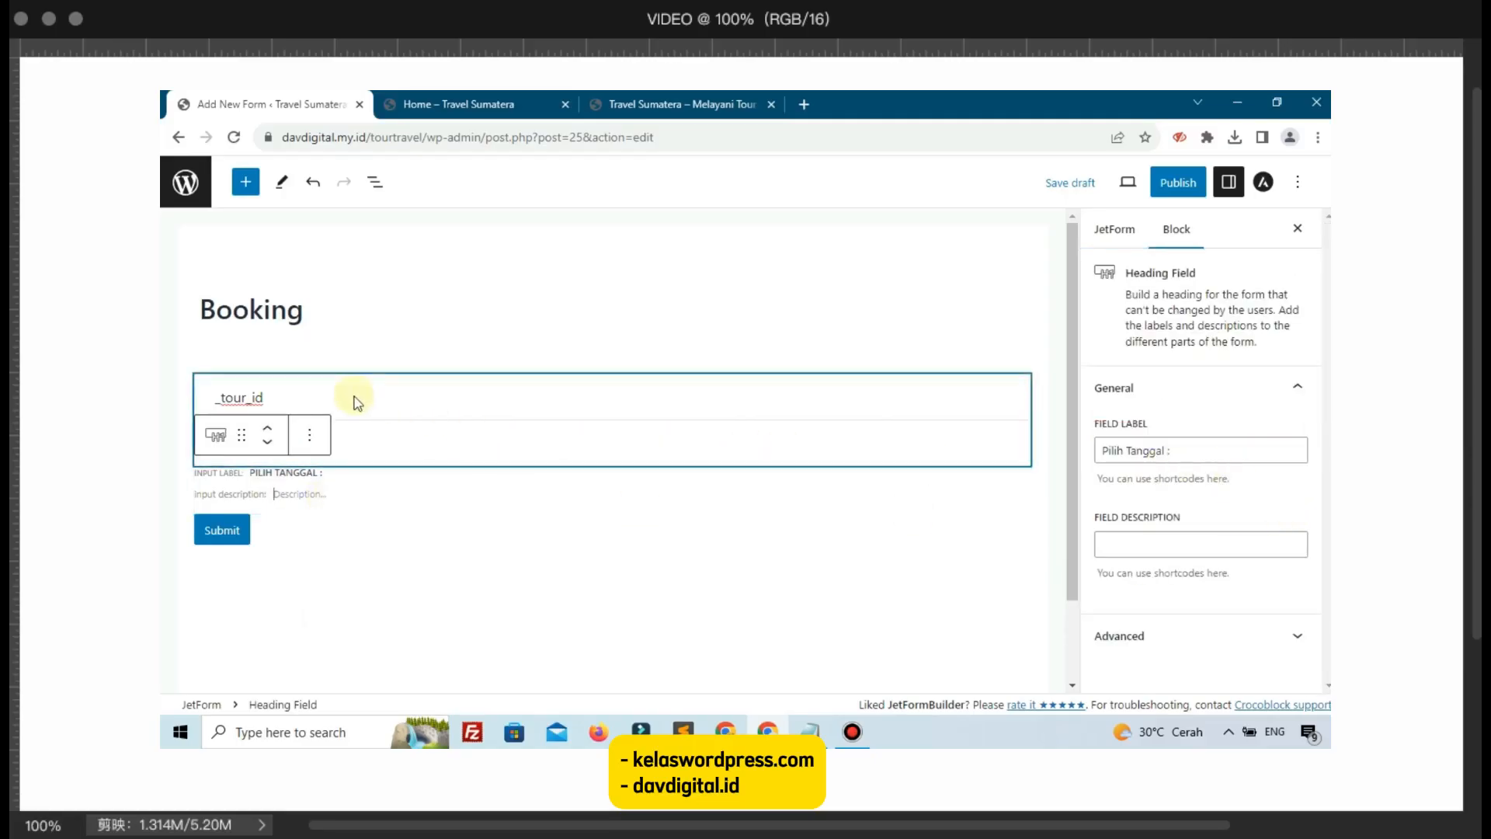
left_click(326, 411)
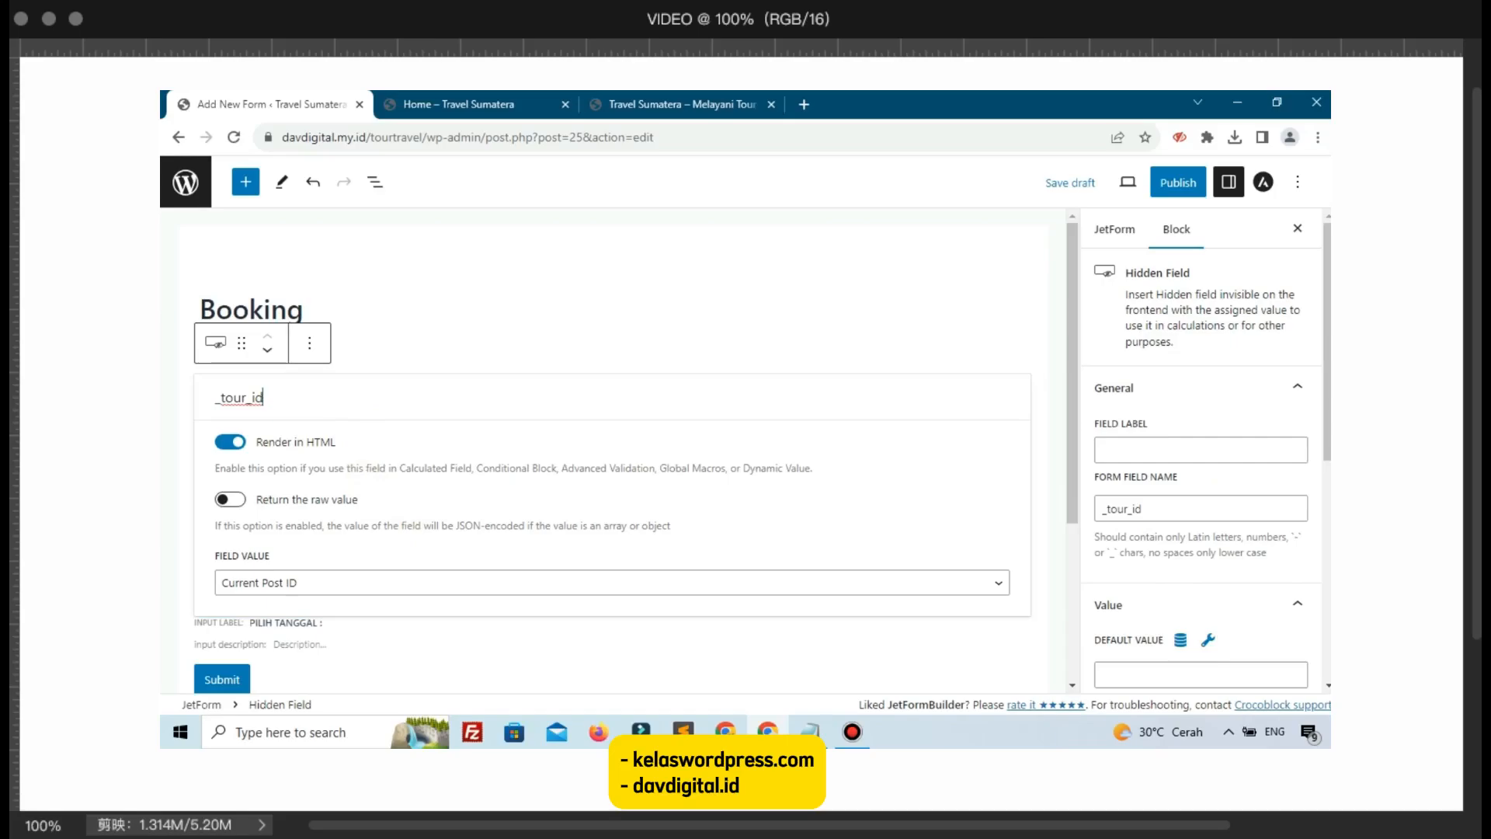
scroll(653, 622, "down", 2)
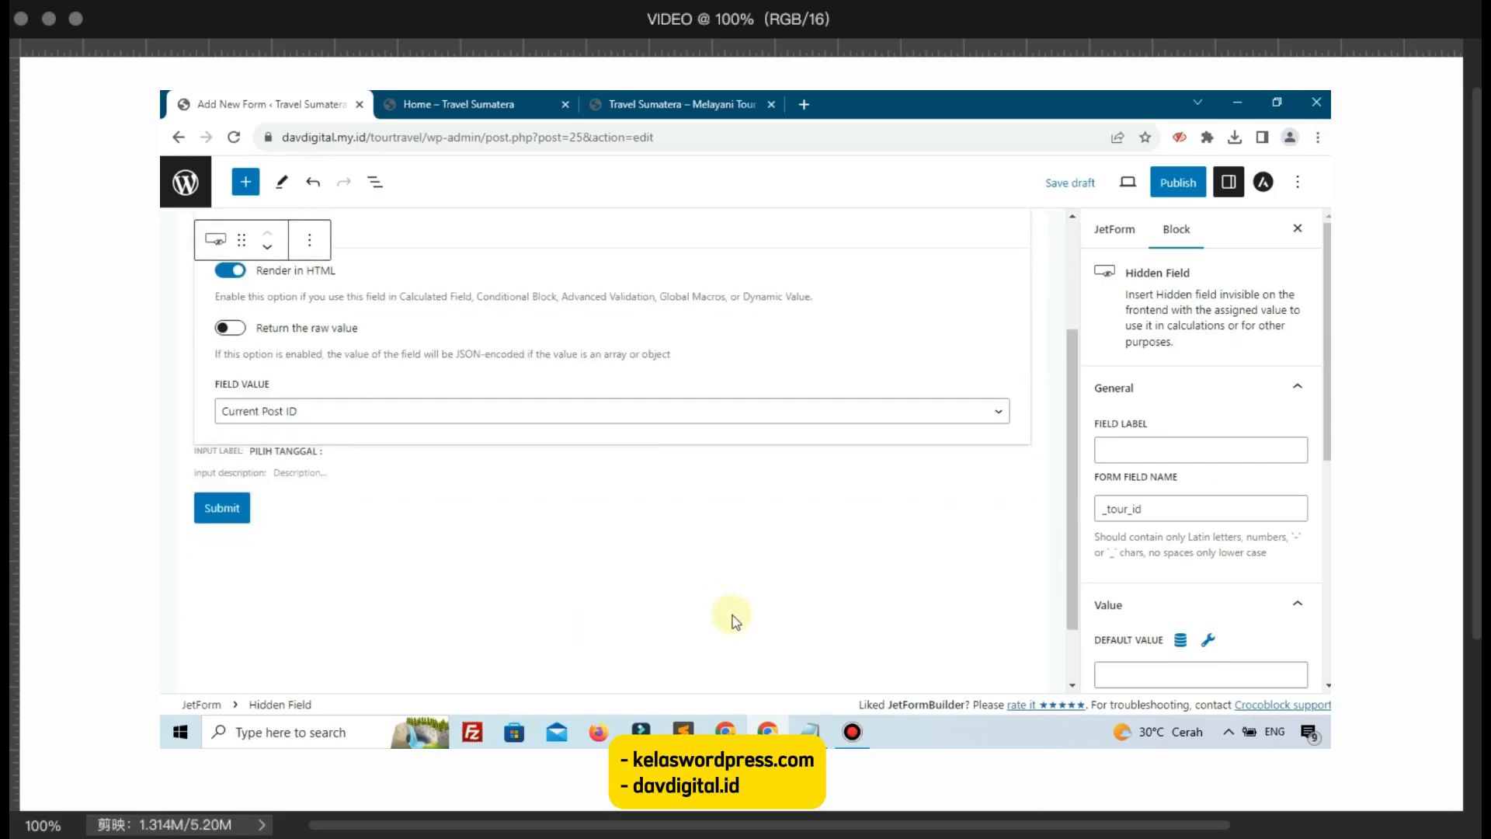
Step: Add a Date Field block at the end of the Booking form
left_click(734, 618)
left_click(1019, 417)
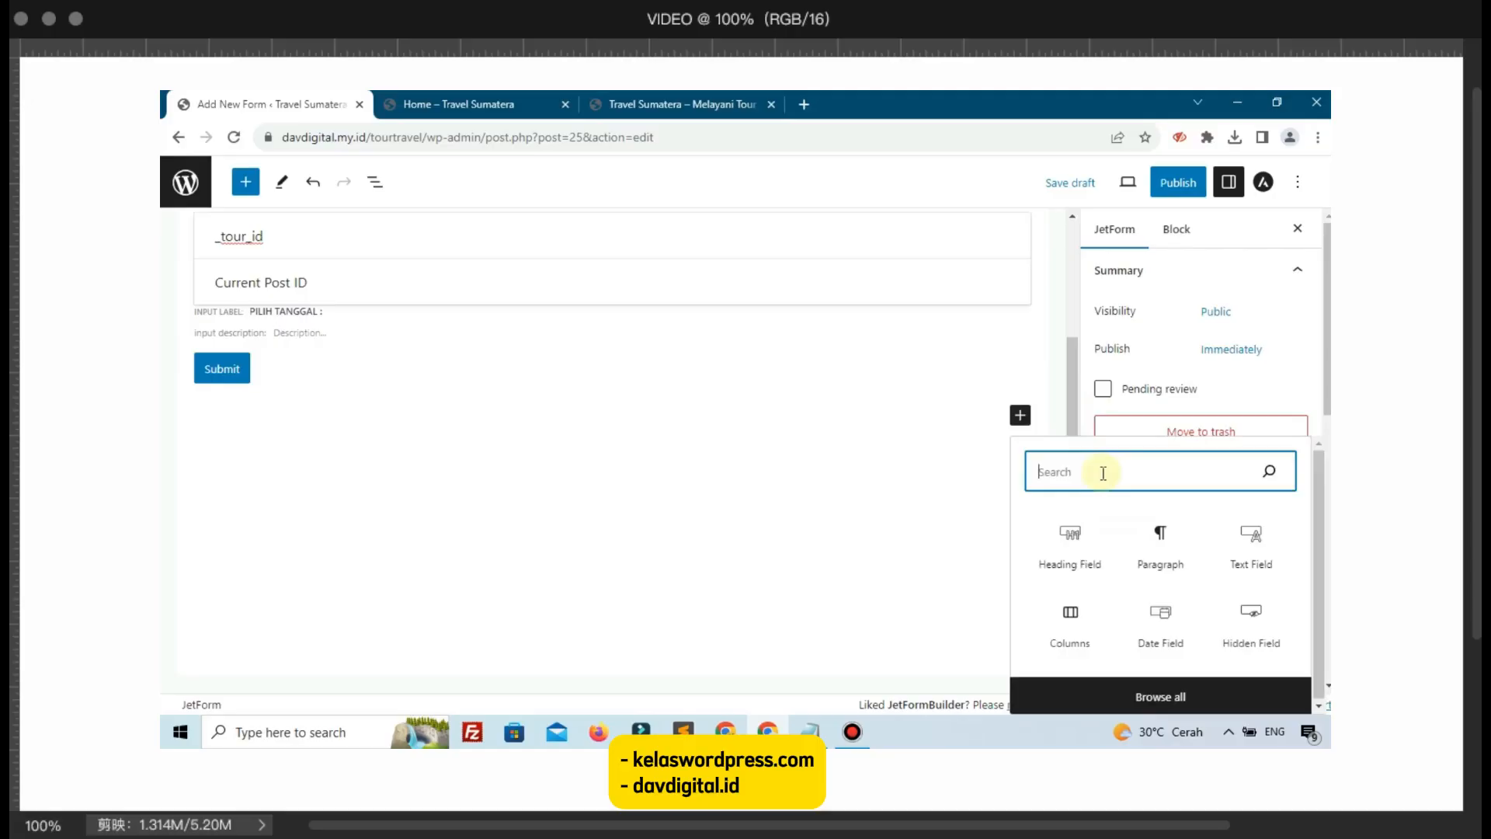
left_click(1158, 614)
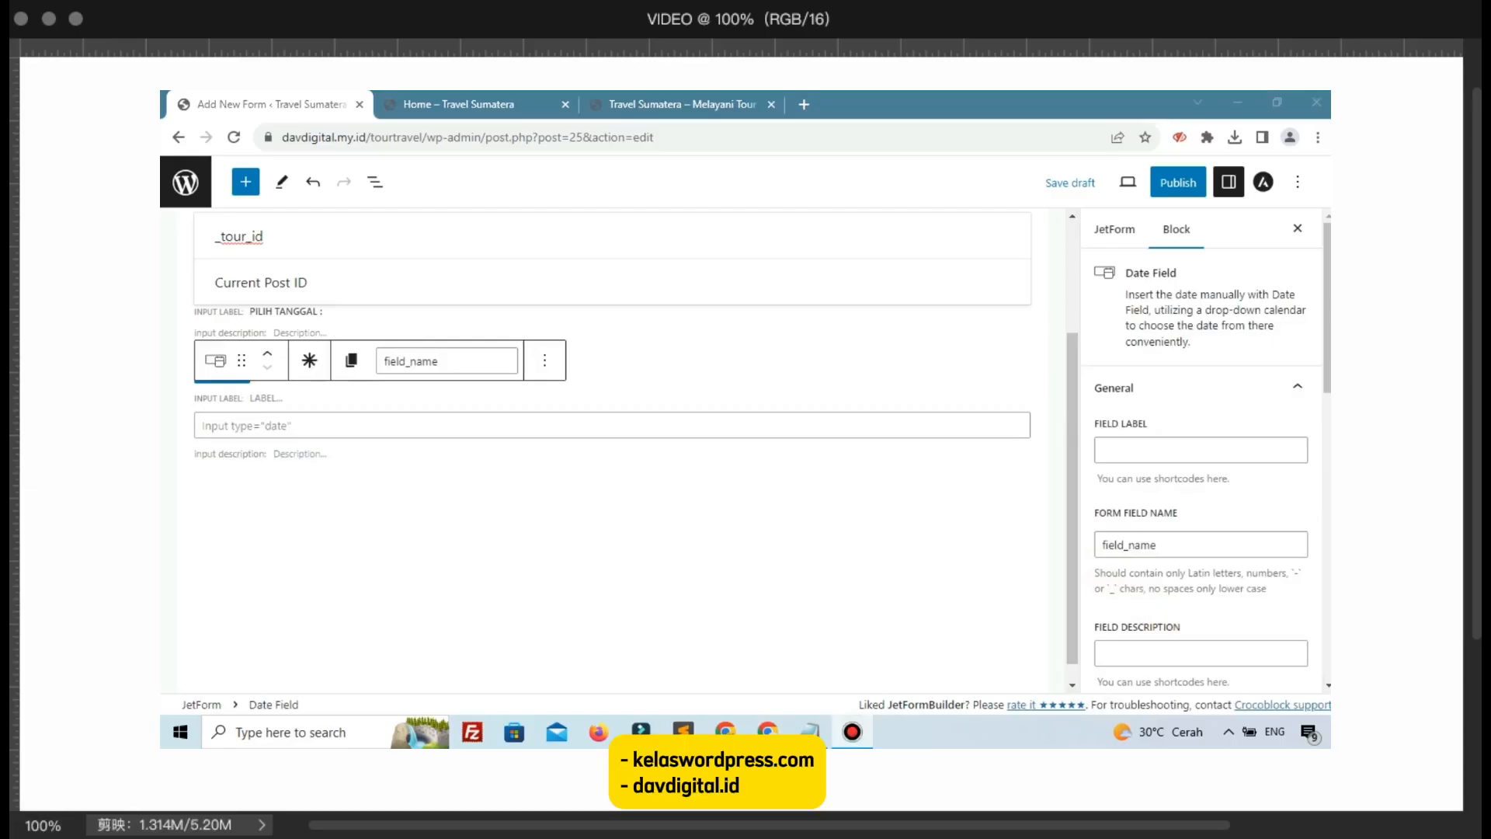
Step: Set the new date field's label to "trs"
left_click(251, 398)
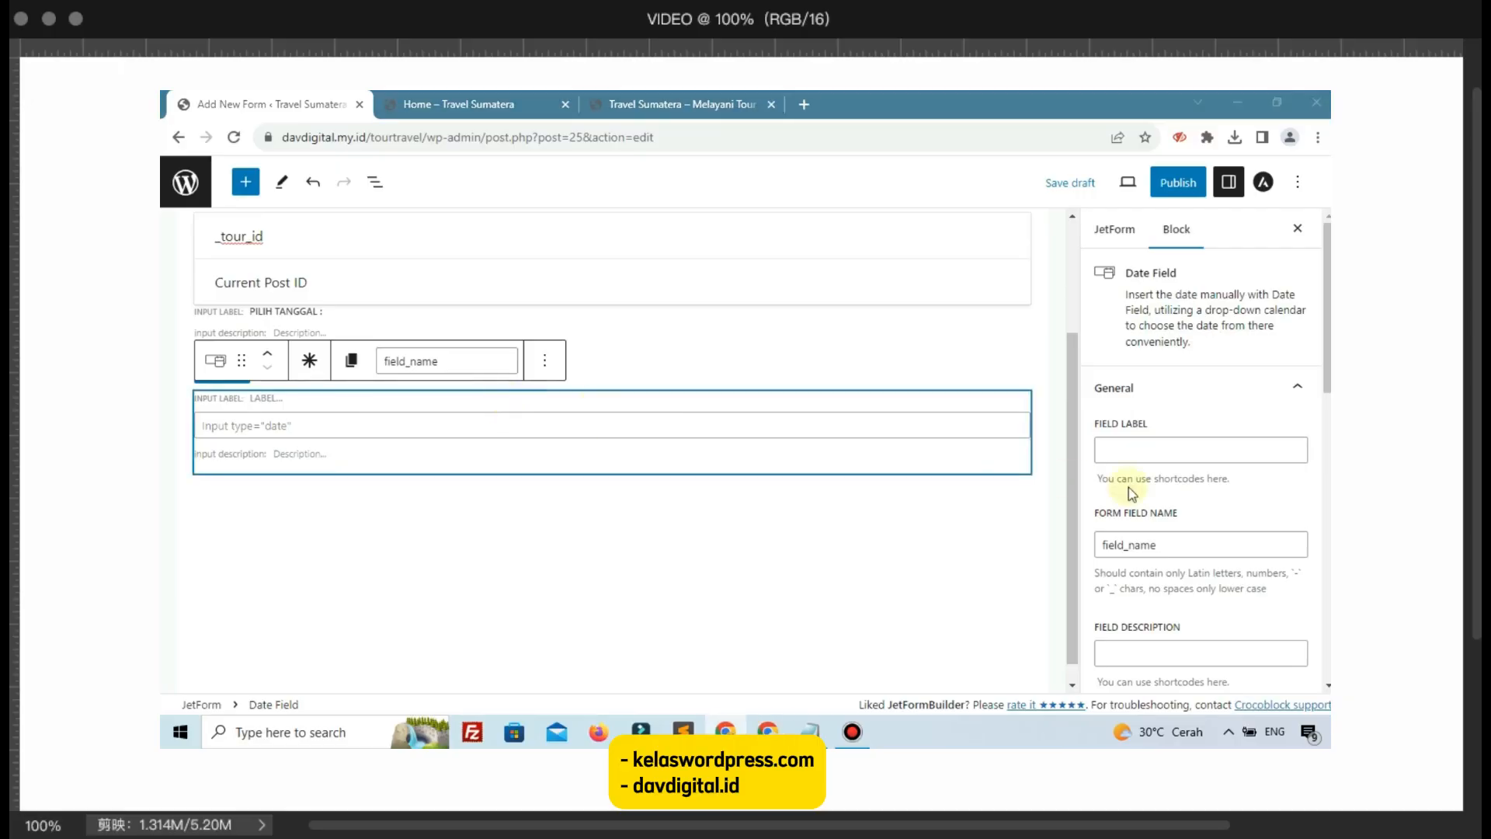
left_click(1196, 457)
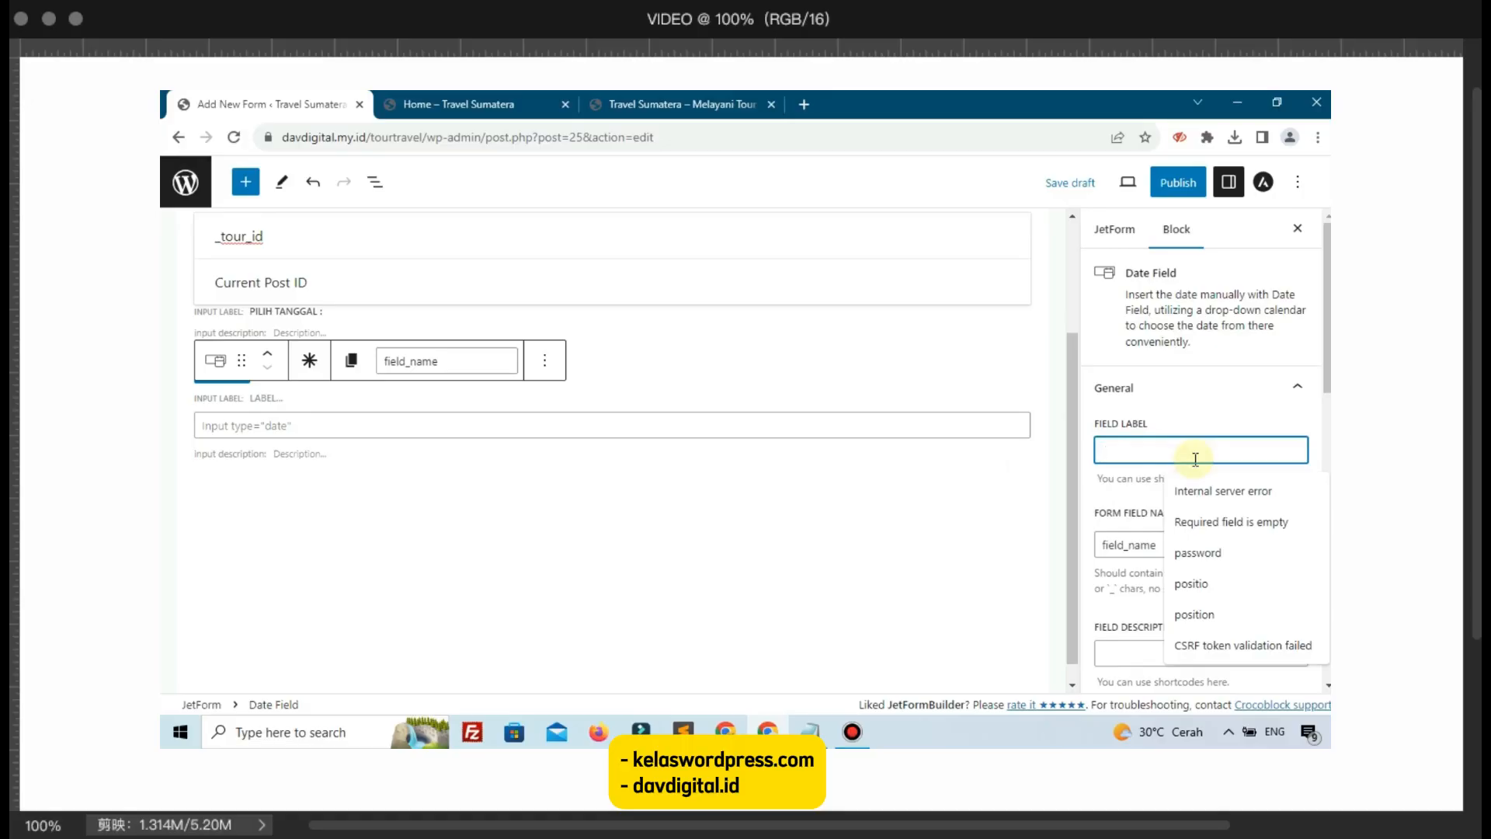
type("trs")
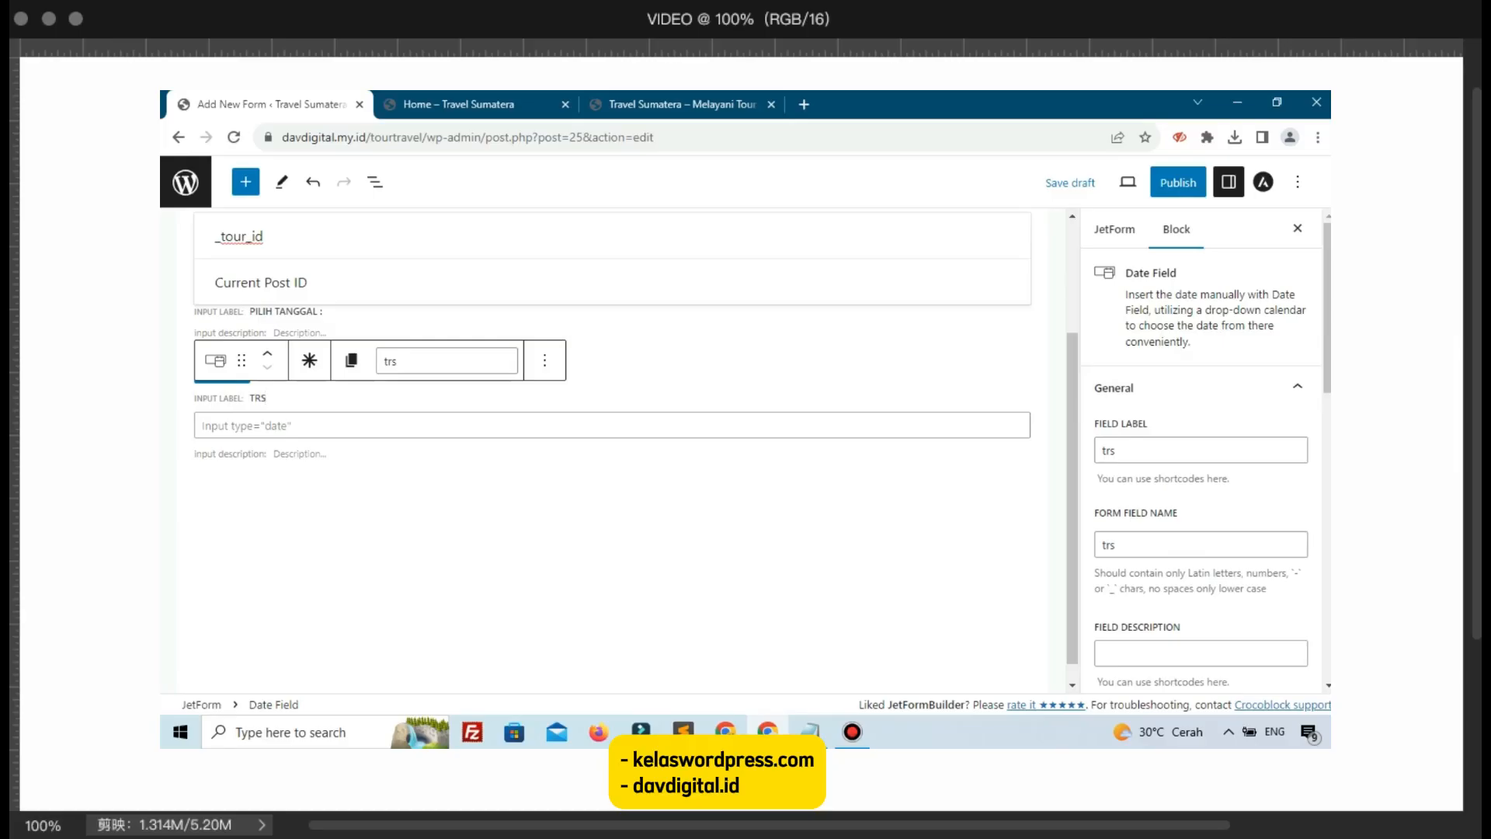
key("F12")
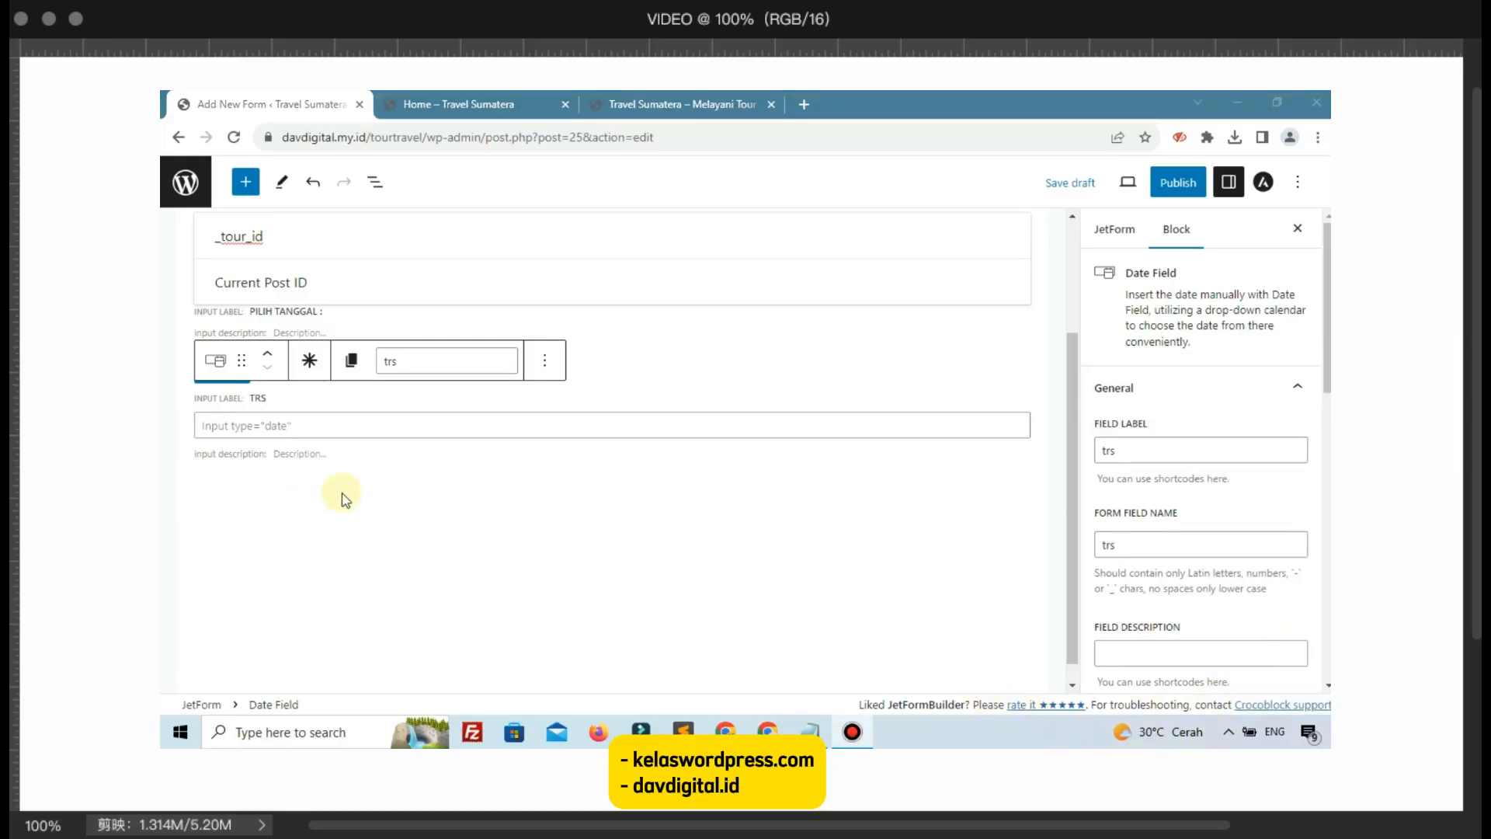
left_click(290, 454)
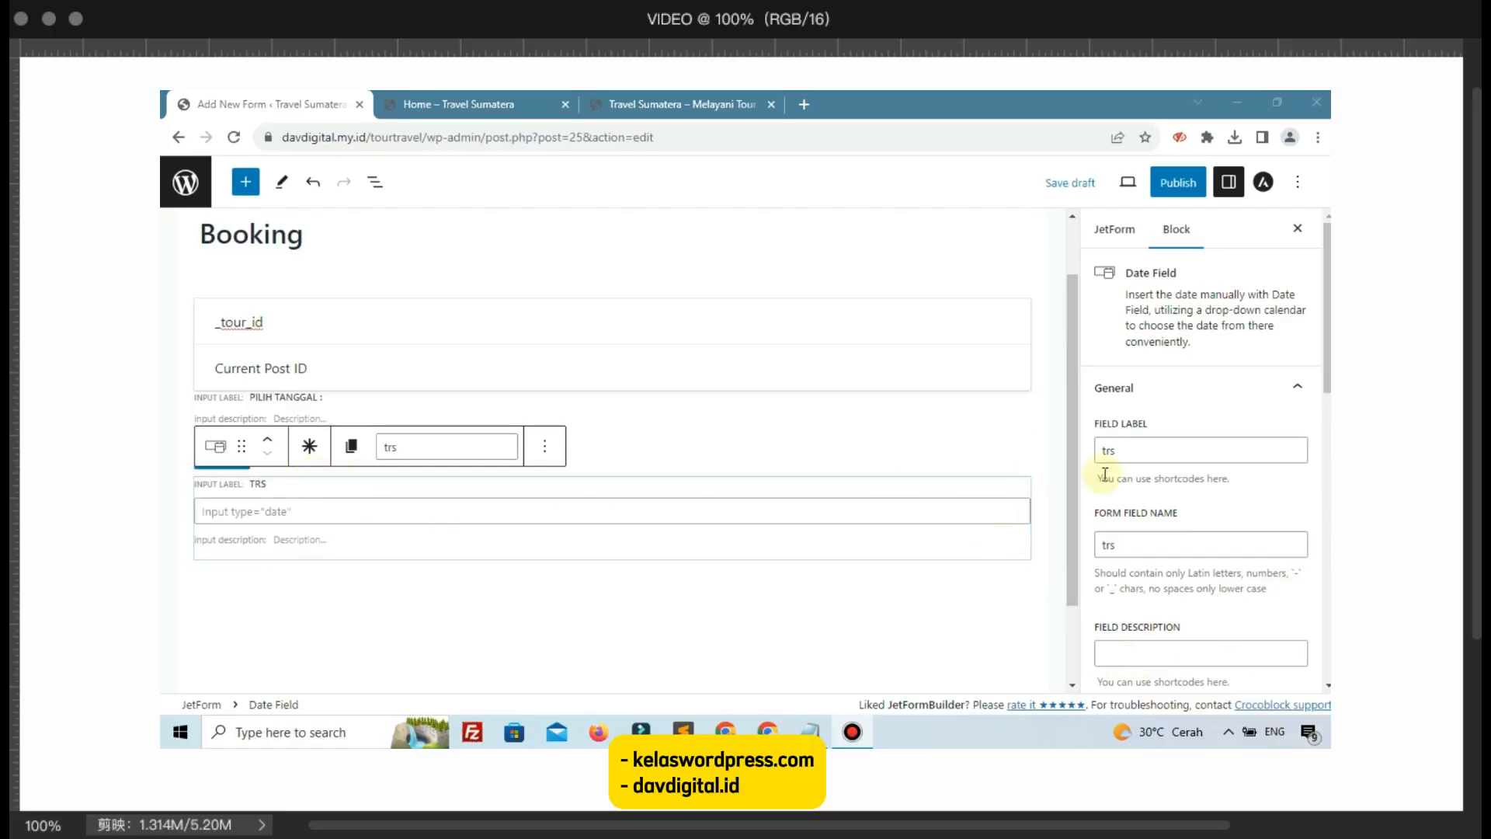
Step: Clear the label of the date field so it is left blank
left_click(1152, 452)
key("BackSpace")
key("BackSpace")
key("BackSpace")
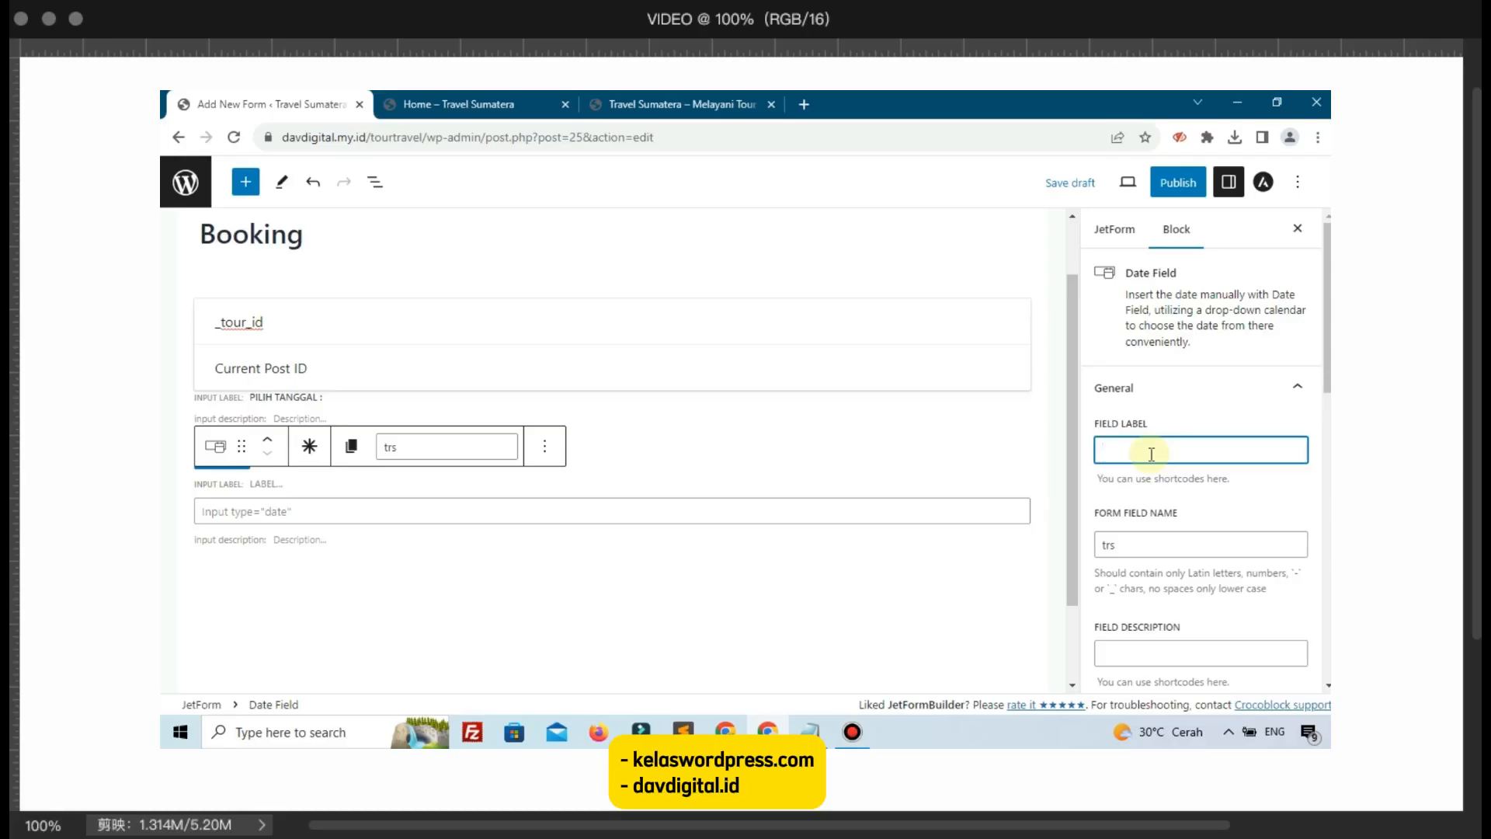
Step: Set the date field's form field name to "travel_date"
left_click(1156, 535)
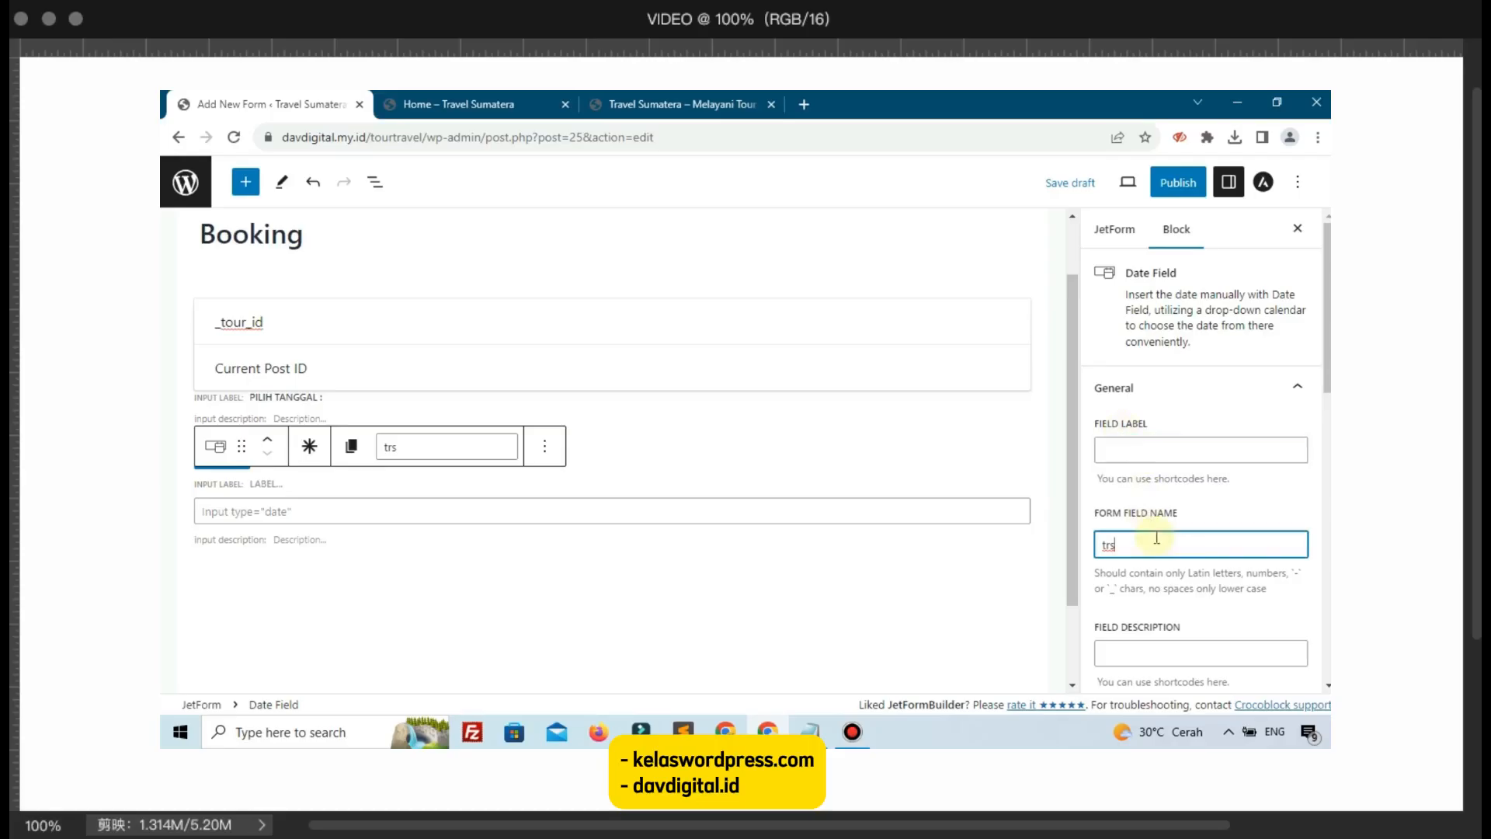
key("ctrl+a")
key("BackSpace")
left_click(726, 736)
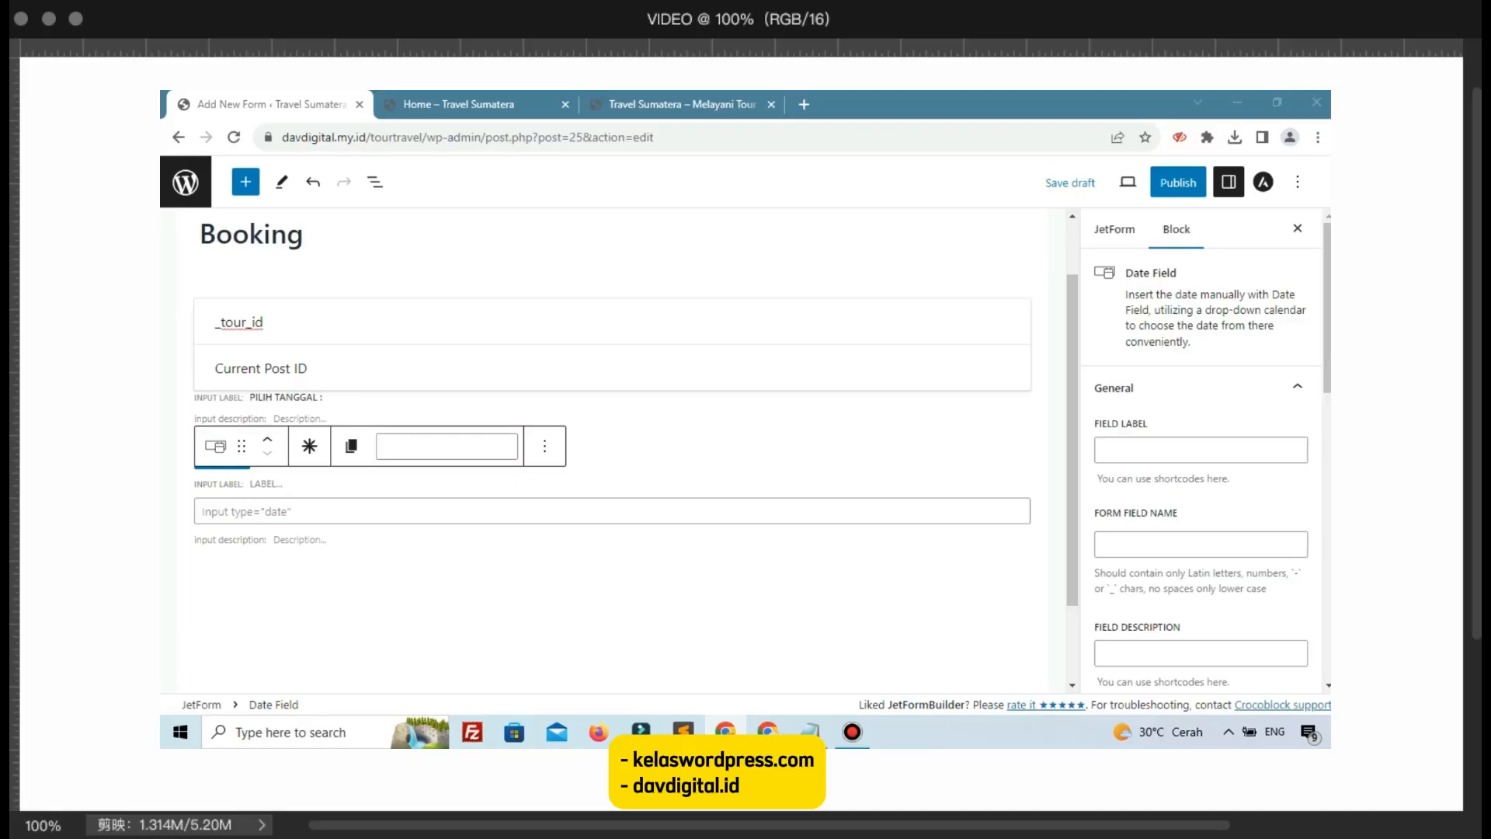
left_click(1173, 545)
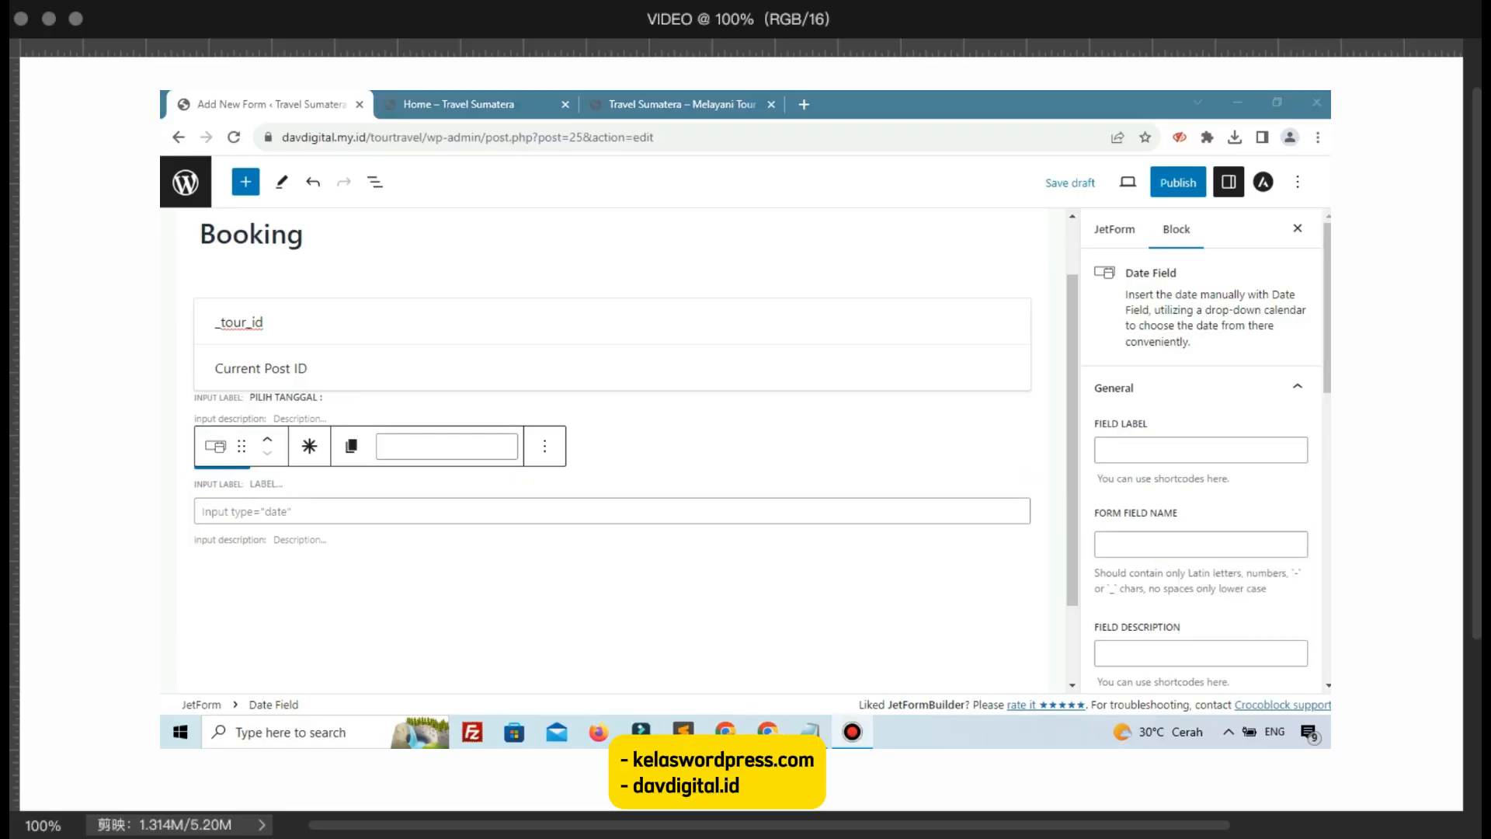
left_click(921, 552)
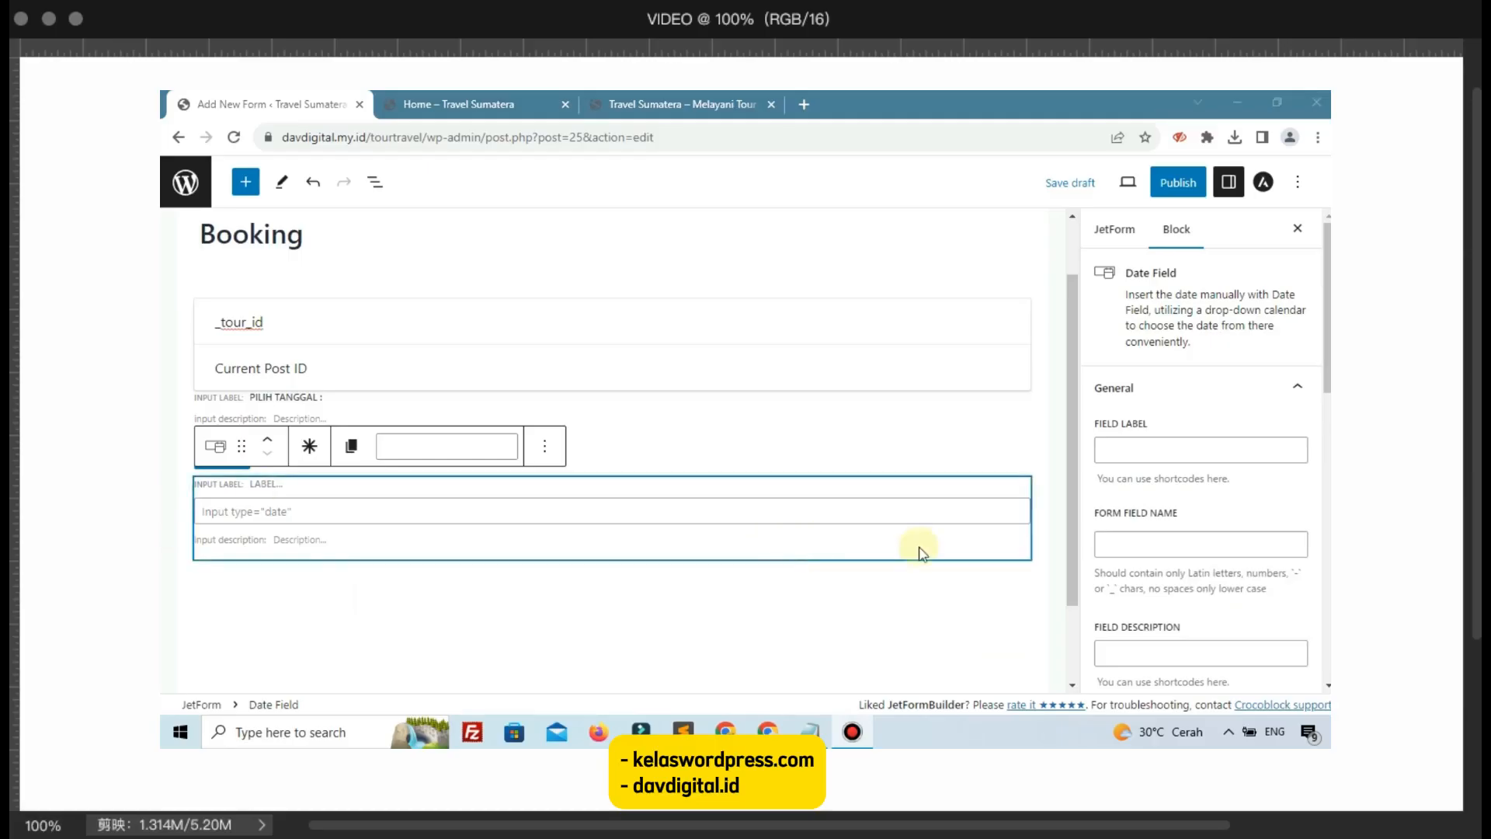
left_click(1174, 544)
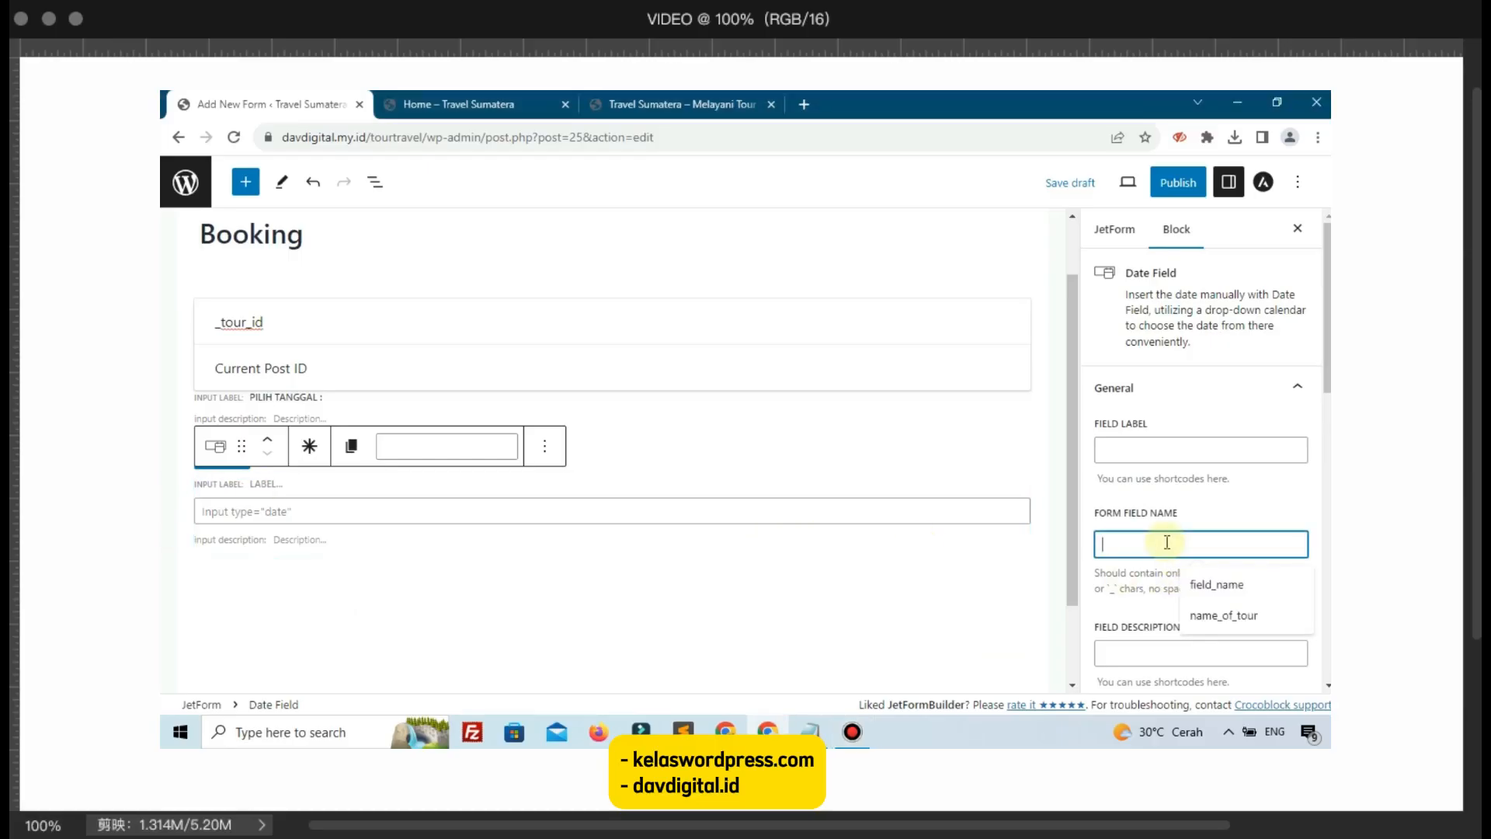
type("travel_date")
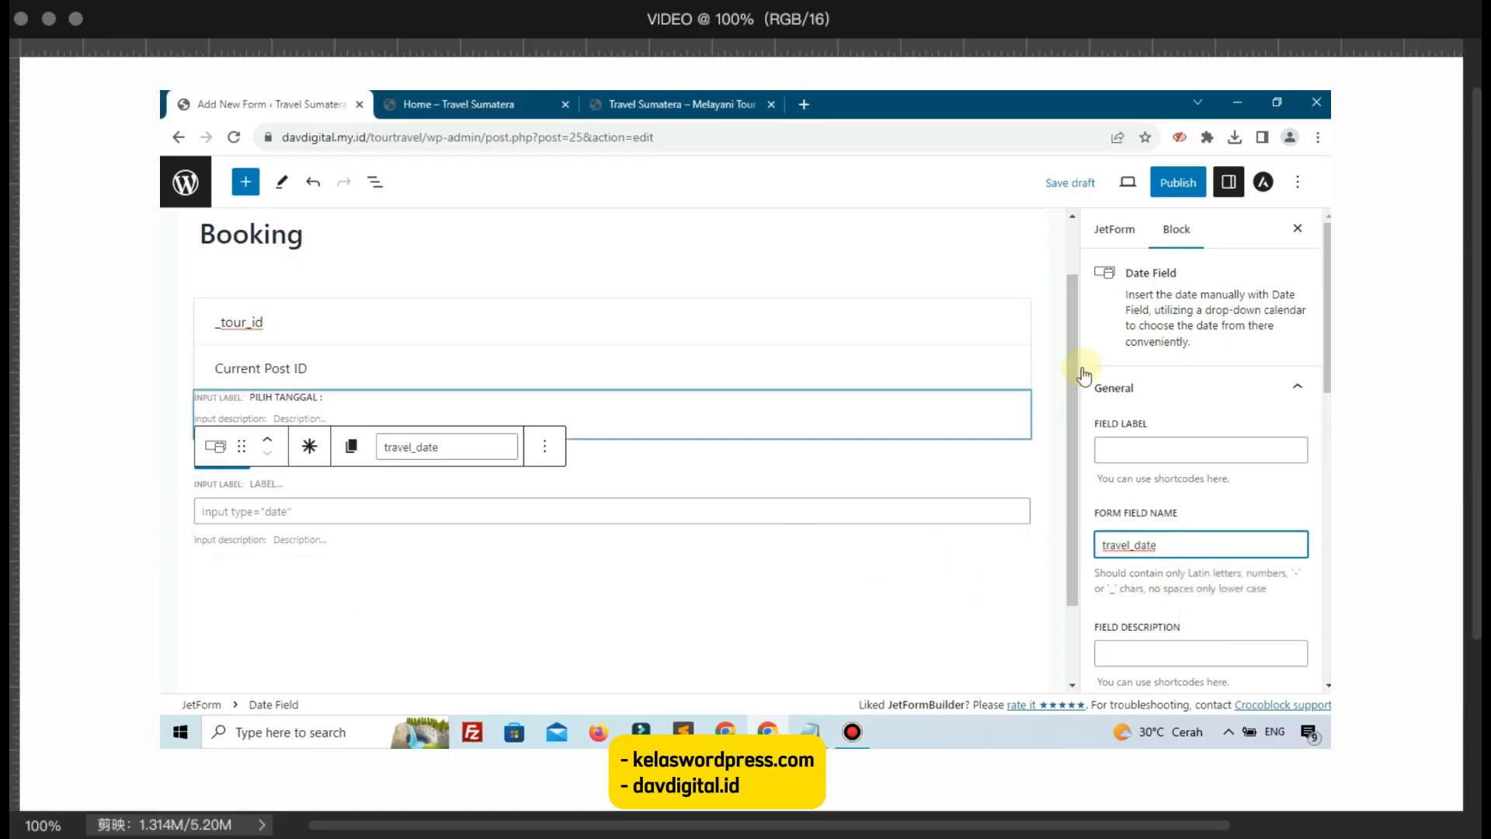
Step: Move the date field up one place so it sits above the Submit button
left_click(616, 604)
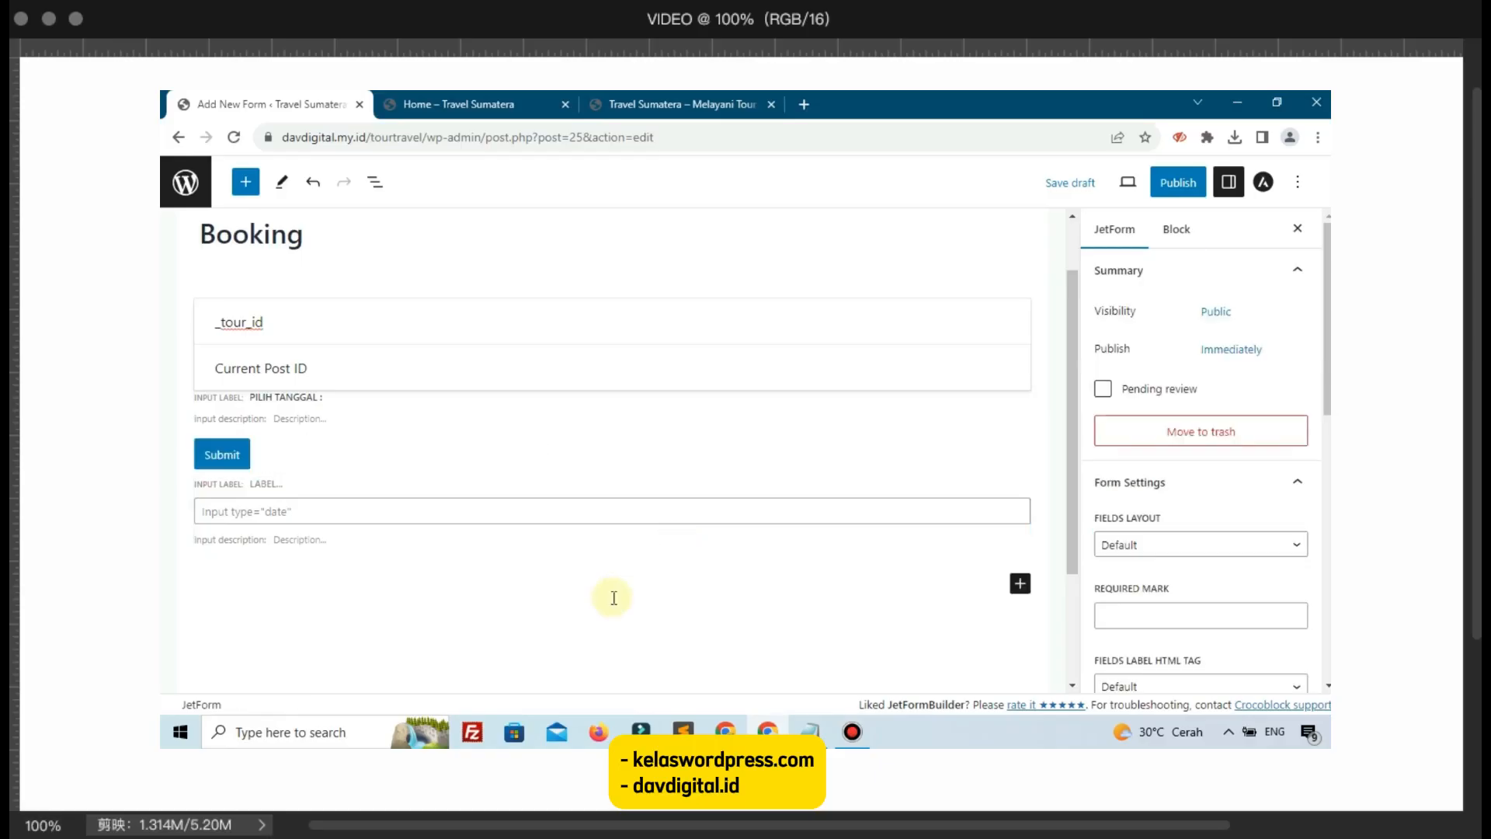
left_click(295, 501)
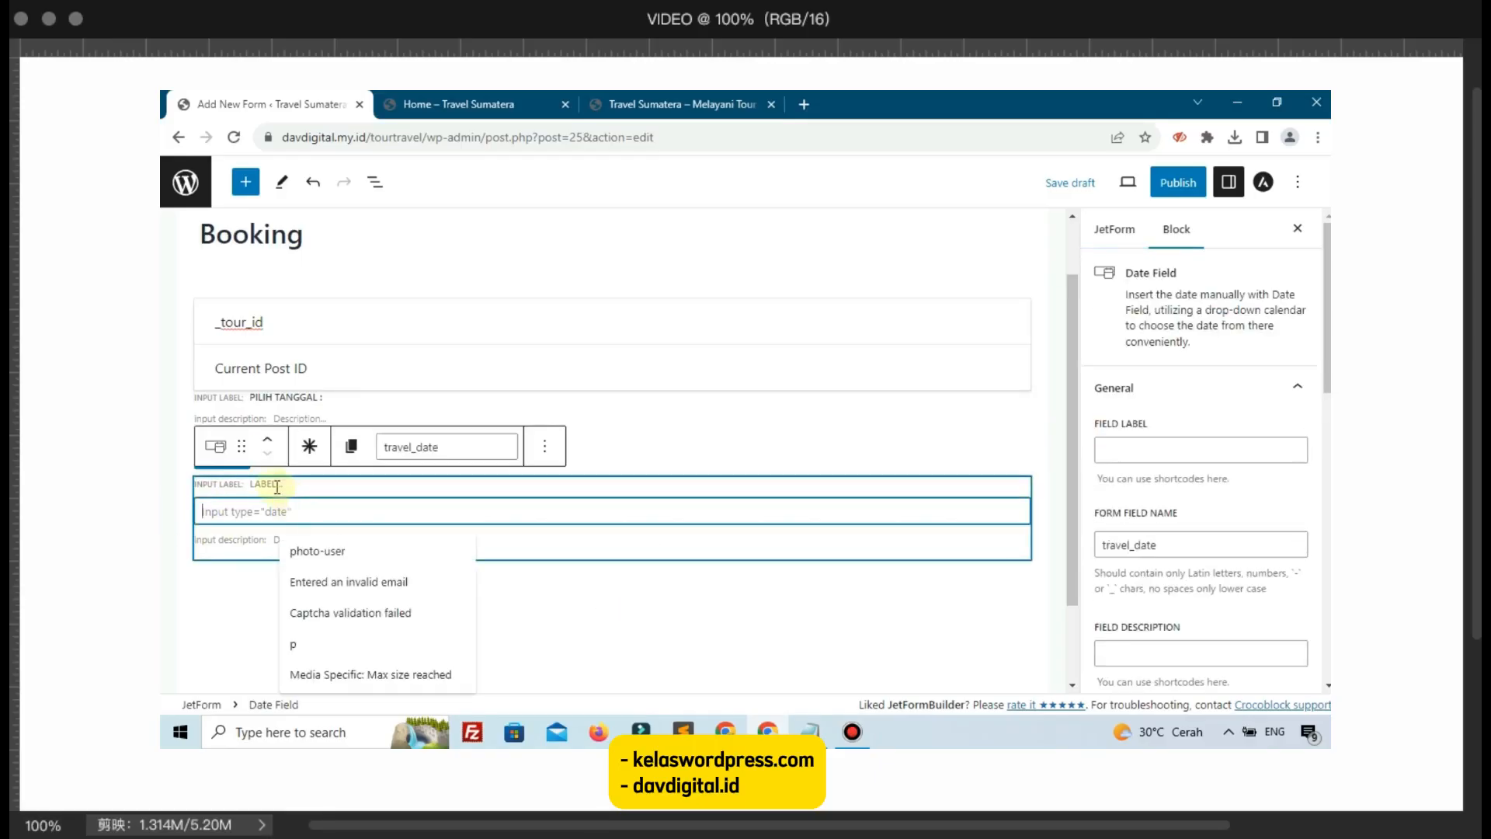
left_click(266, 445)
scroll(965, 502, "down", 2)
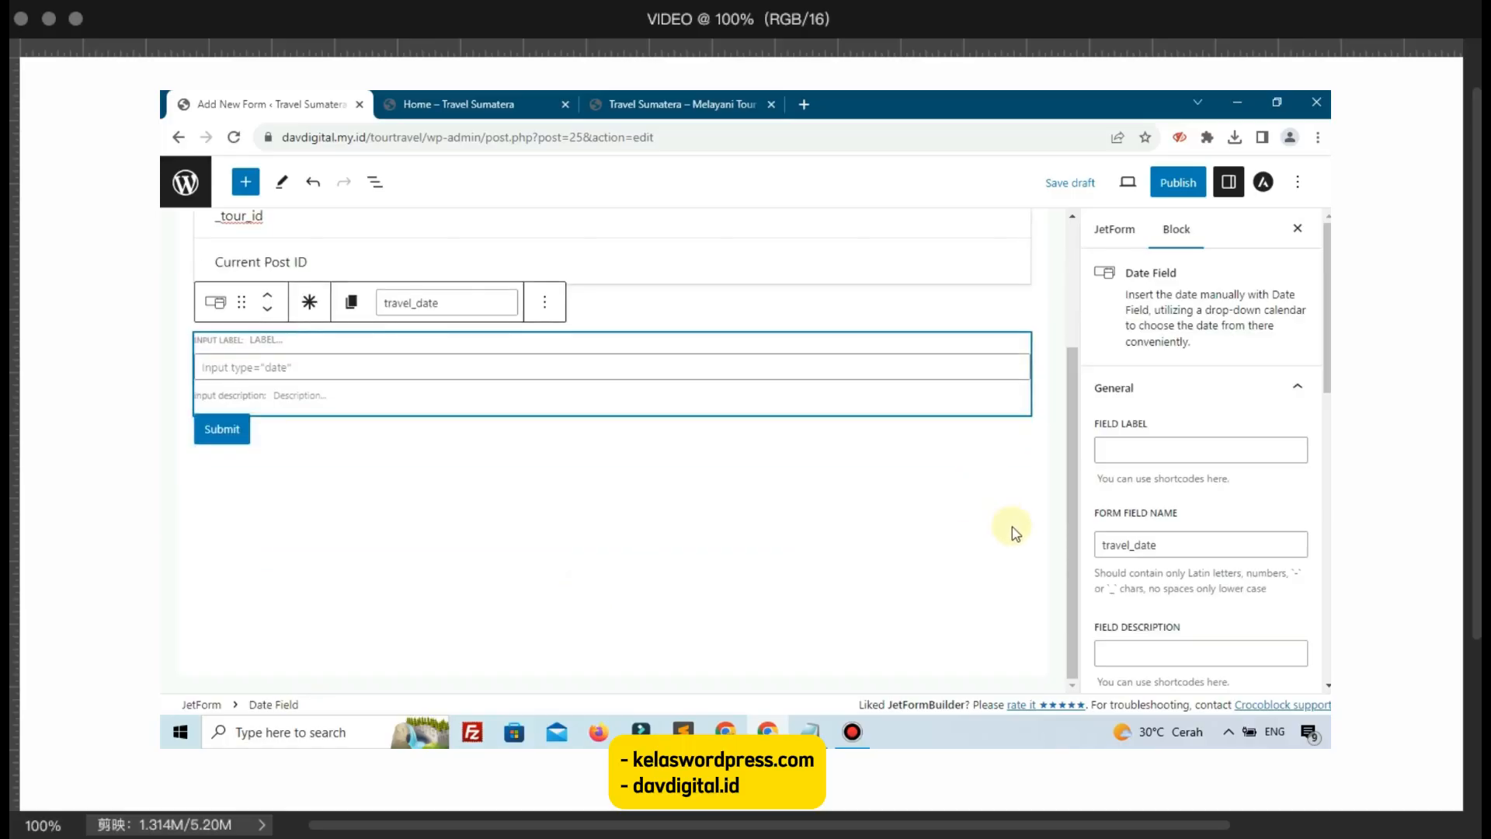
Step: Add a Heading Field block at the end of the Booking form
left_click(967, 581)
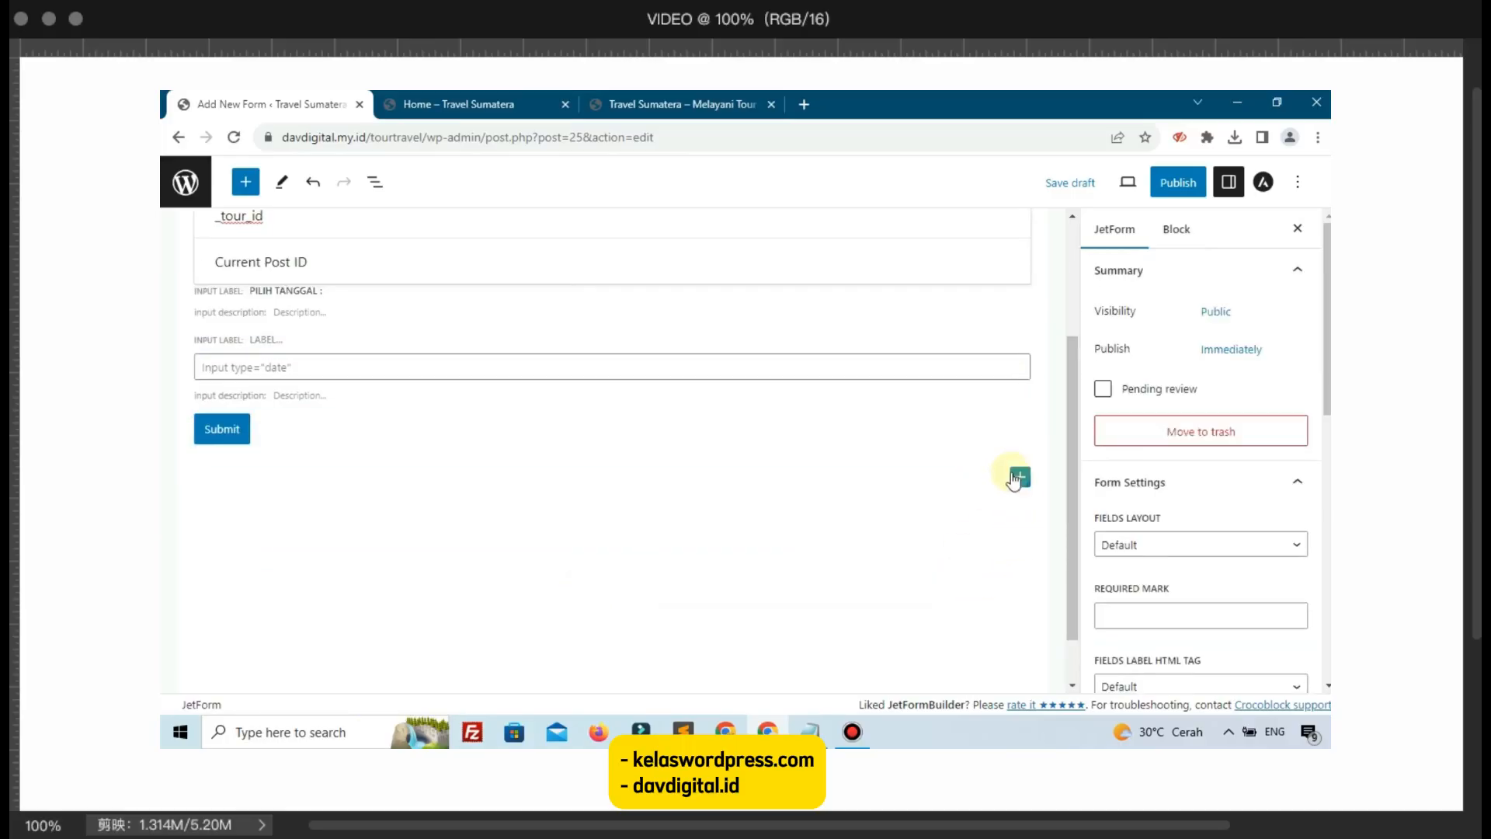
left_click(1018, 480)
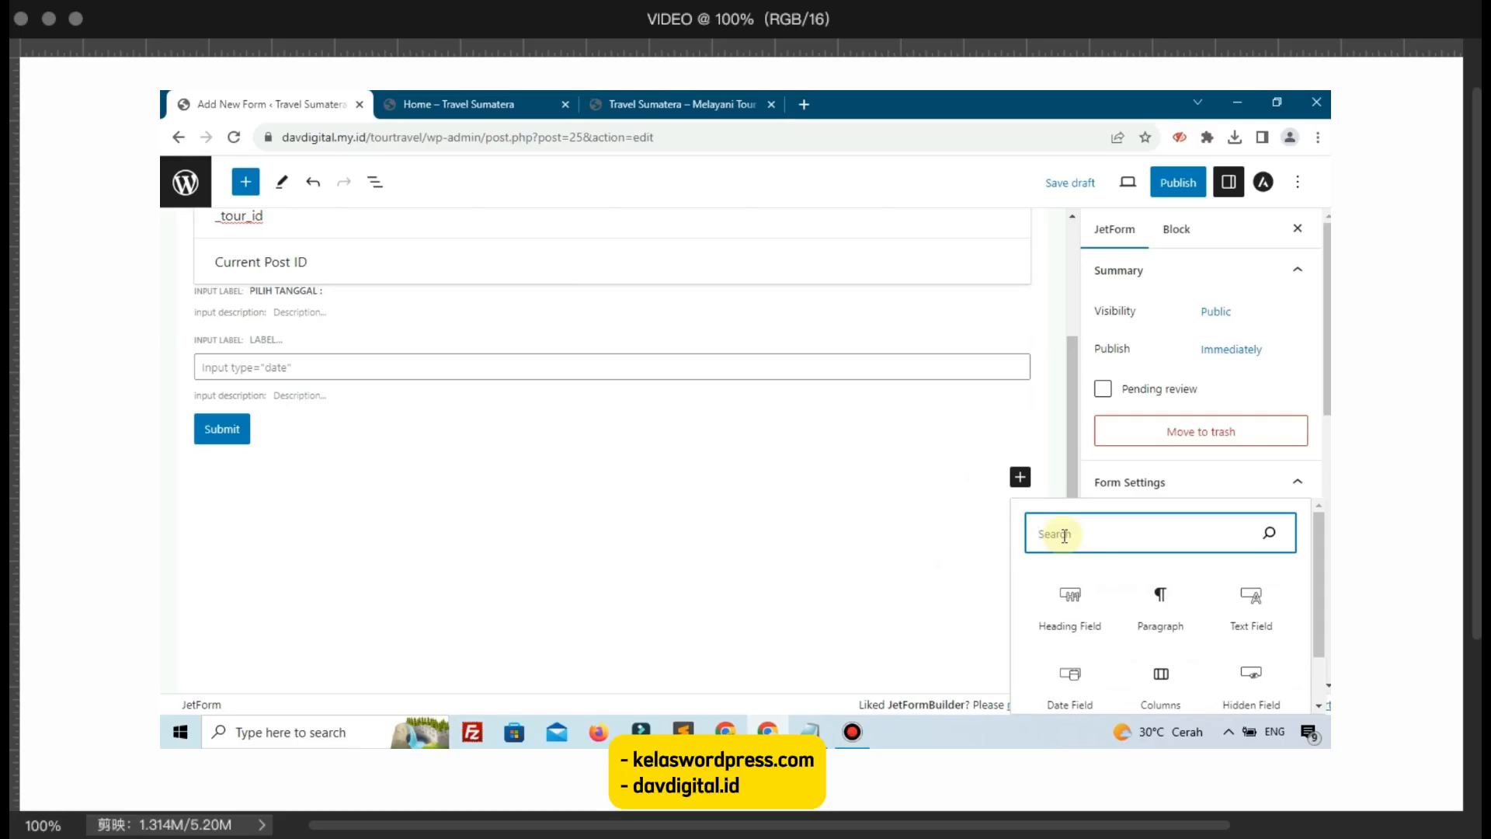
type("he")
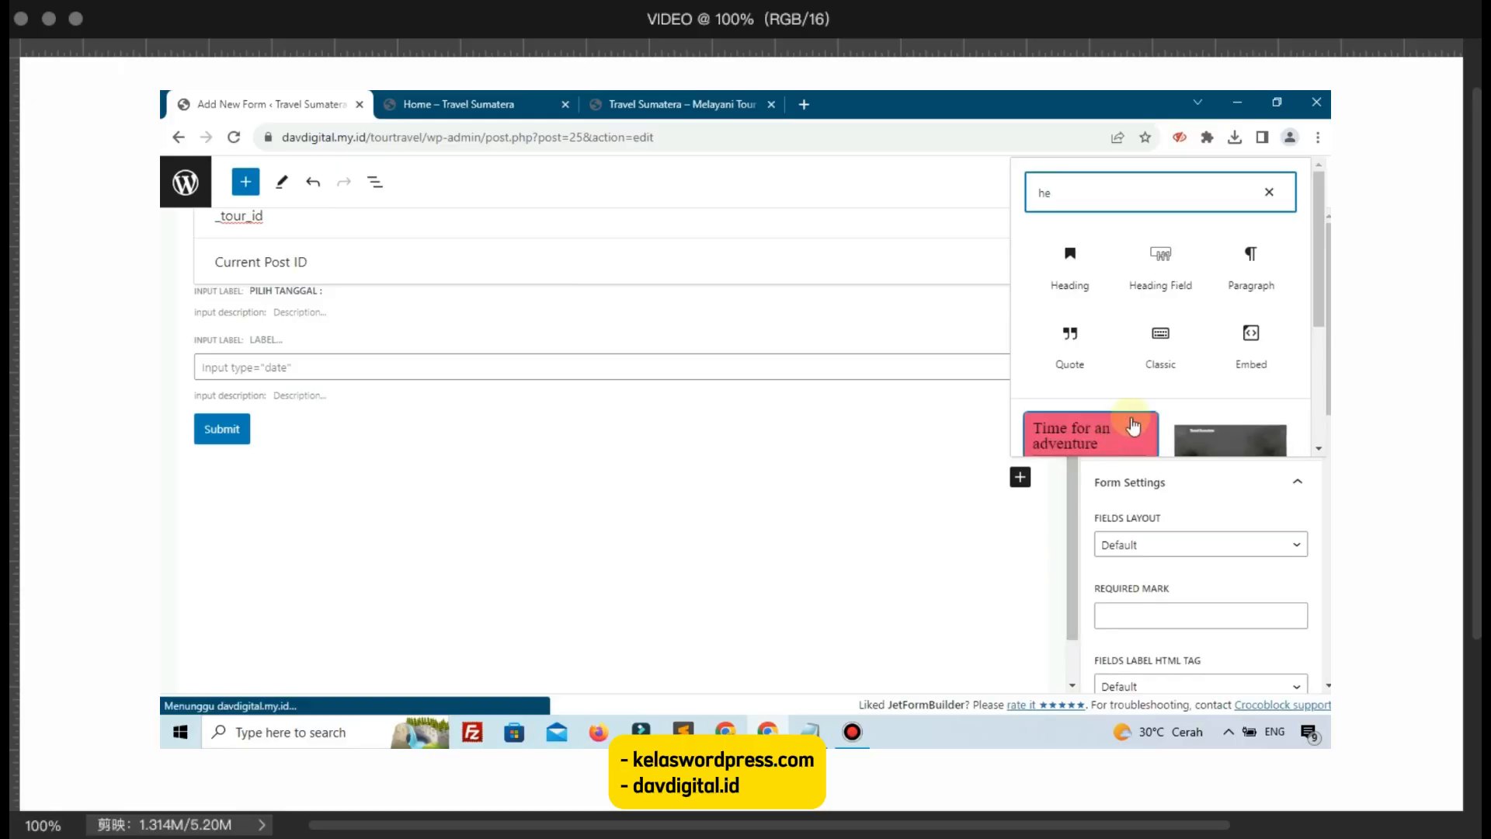
left_click(1145, 293)
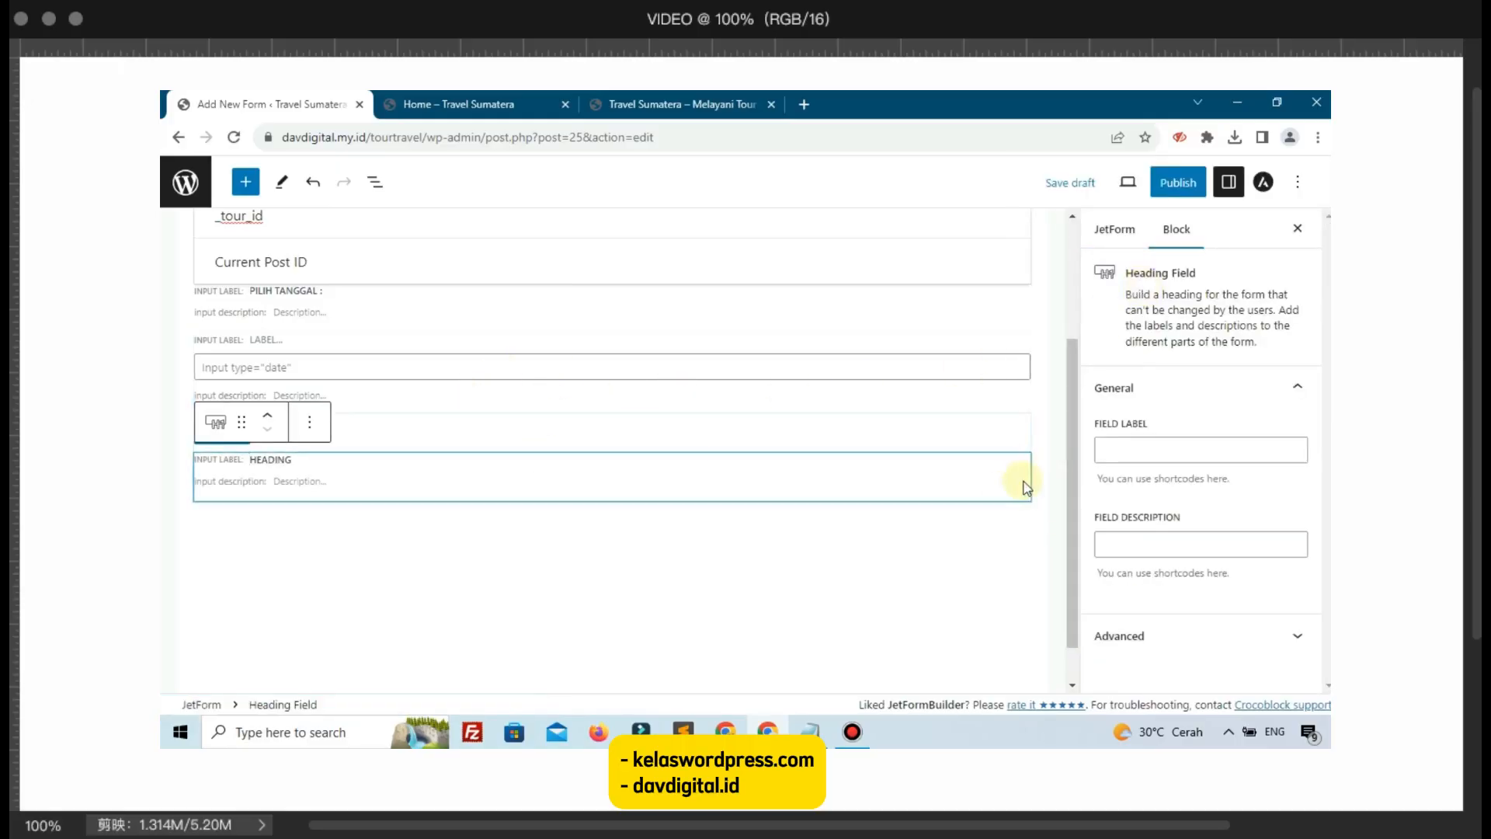
Step: Set the new heading field's label to "Detail Travel" and publish the form
left_click(1146, 449)
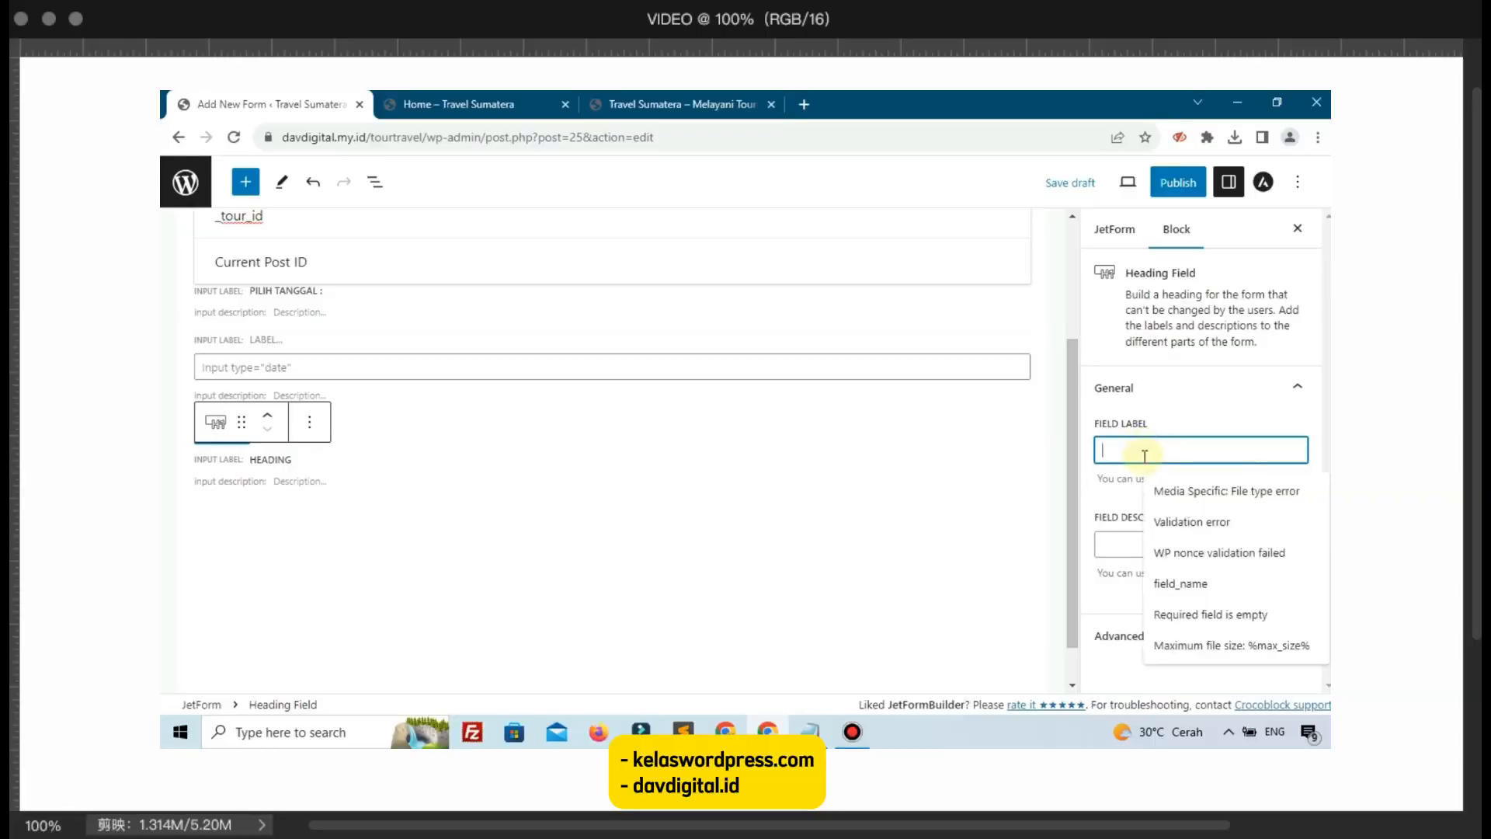
type("d")
key("BackSpace")
type("D")
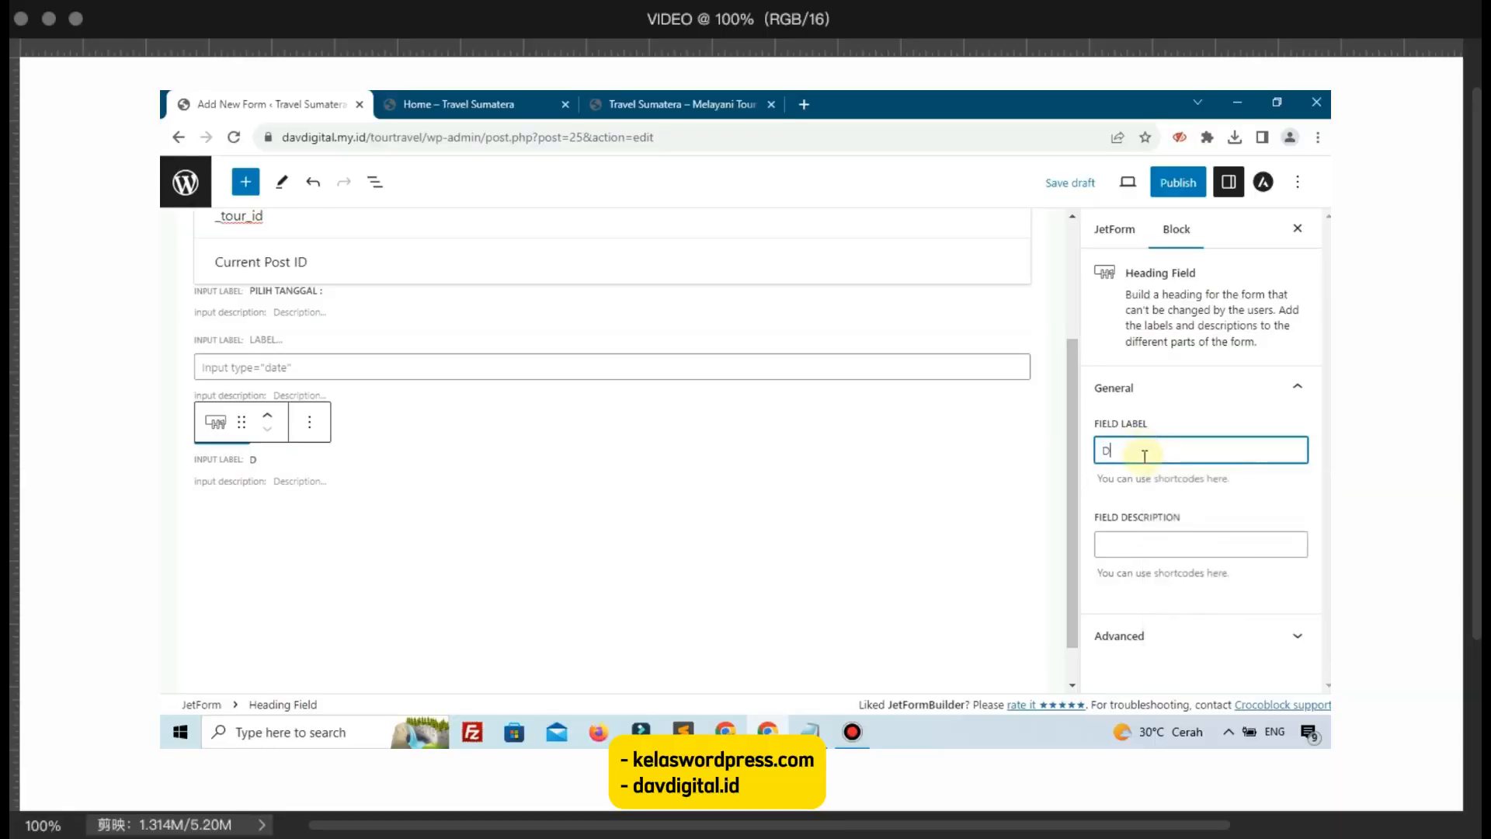
type("etail Travel")
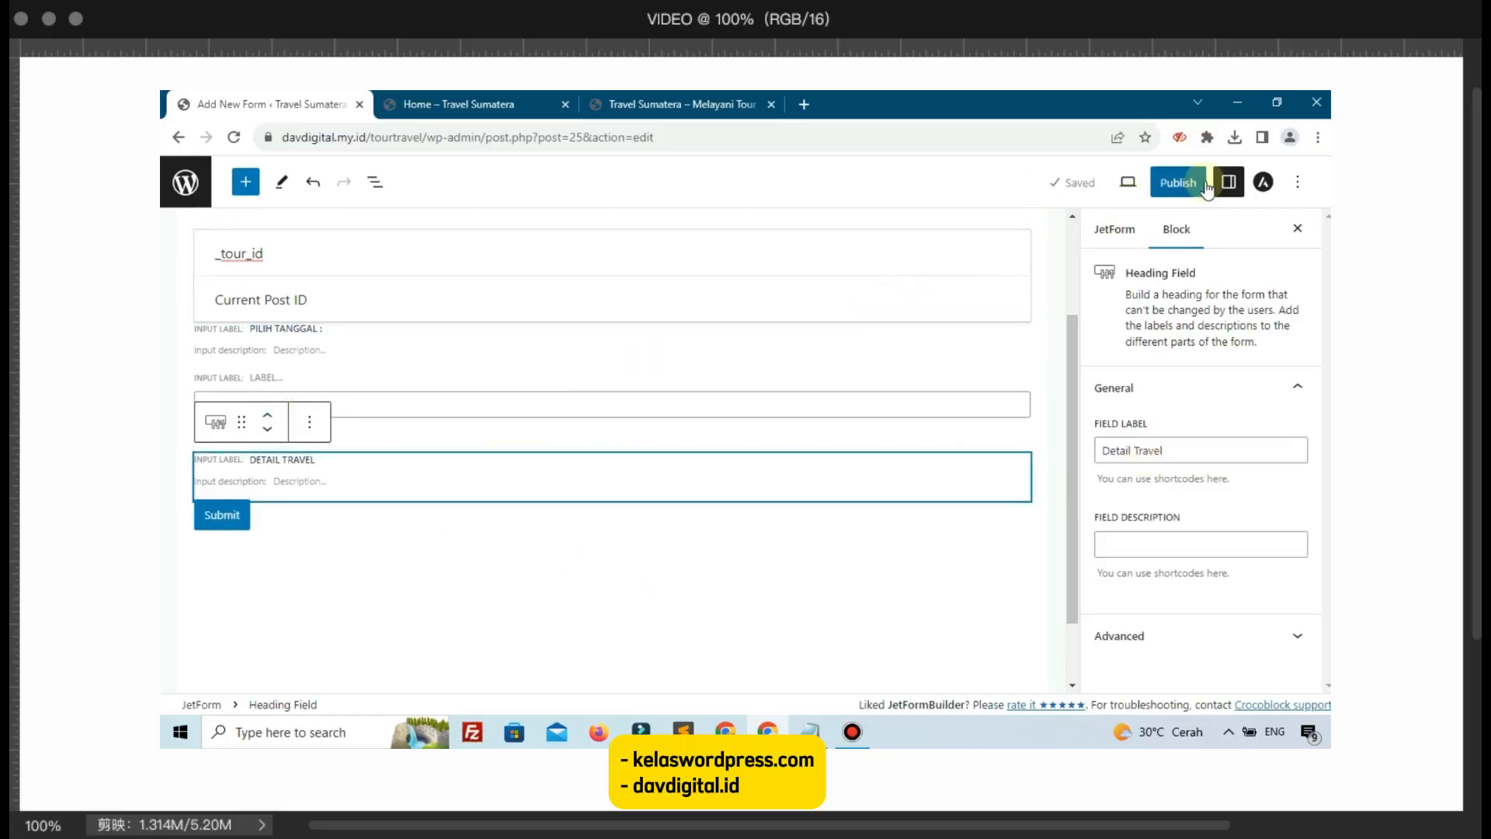
left_click(1173, 185)
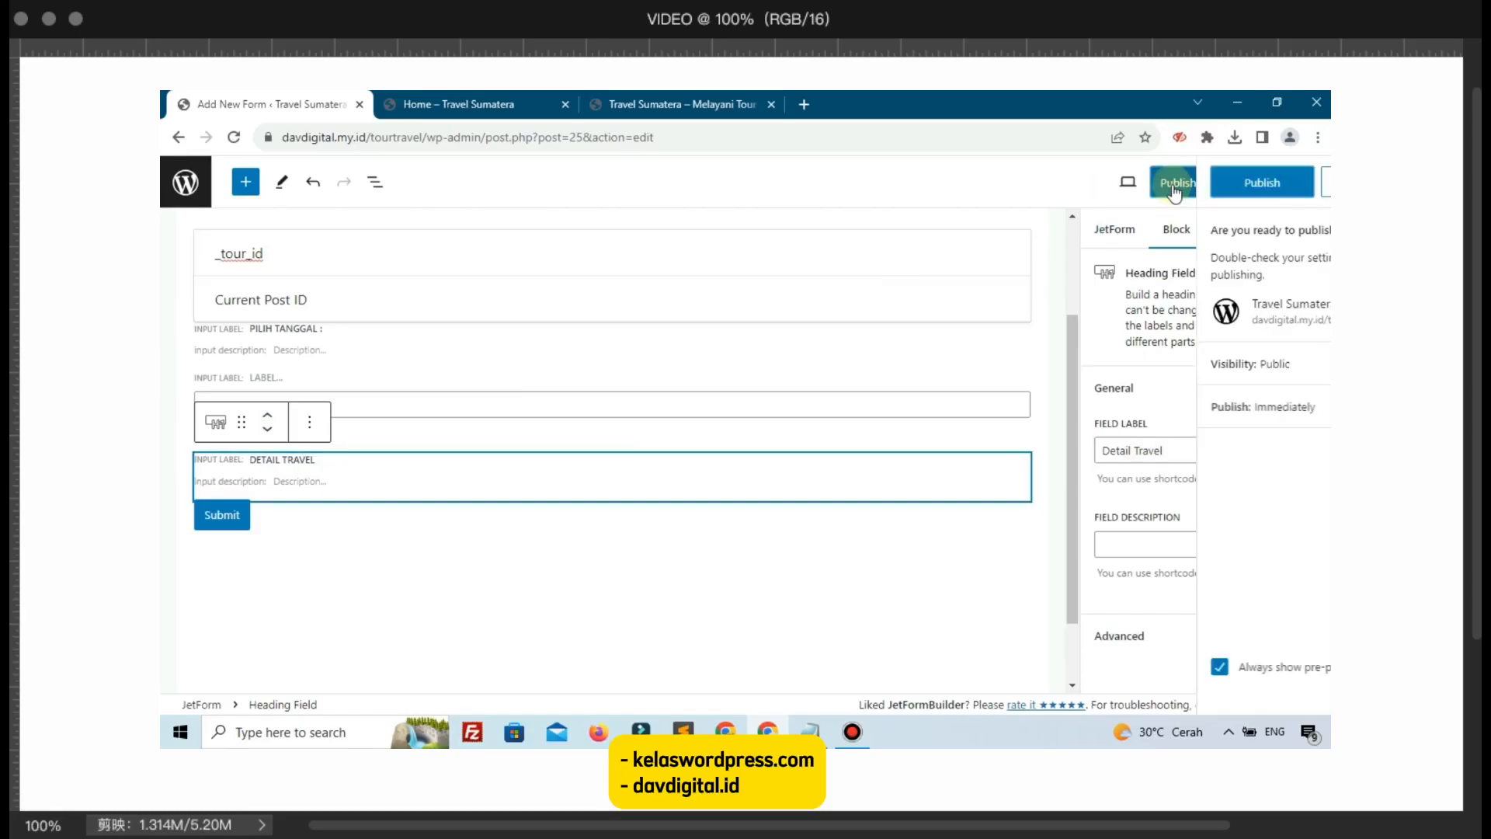
left_click(1172, 187)
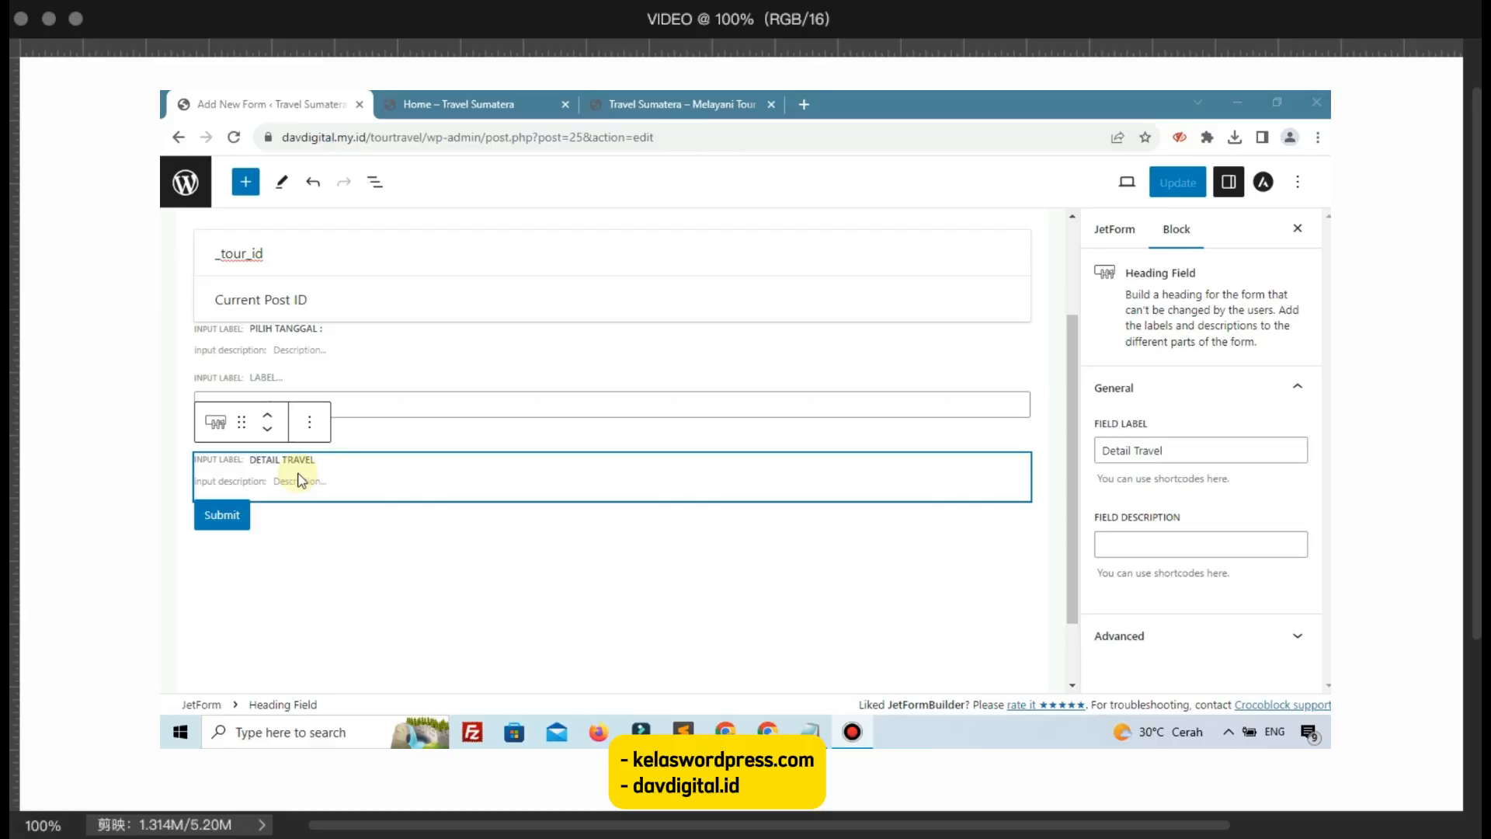
Step: Add a Text Field block at the end of the Booking form
scroll(655, 670, "down", 2)
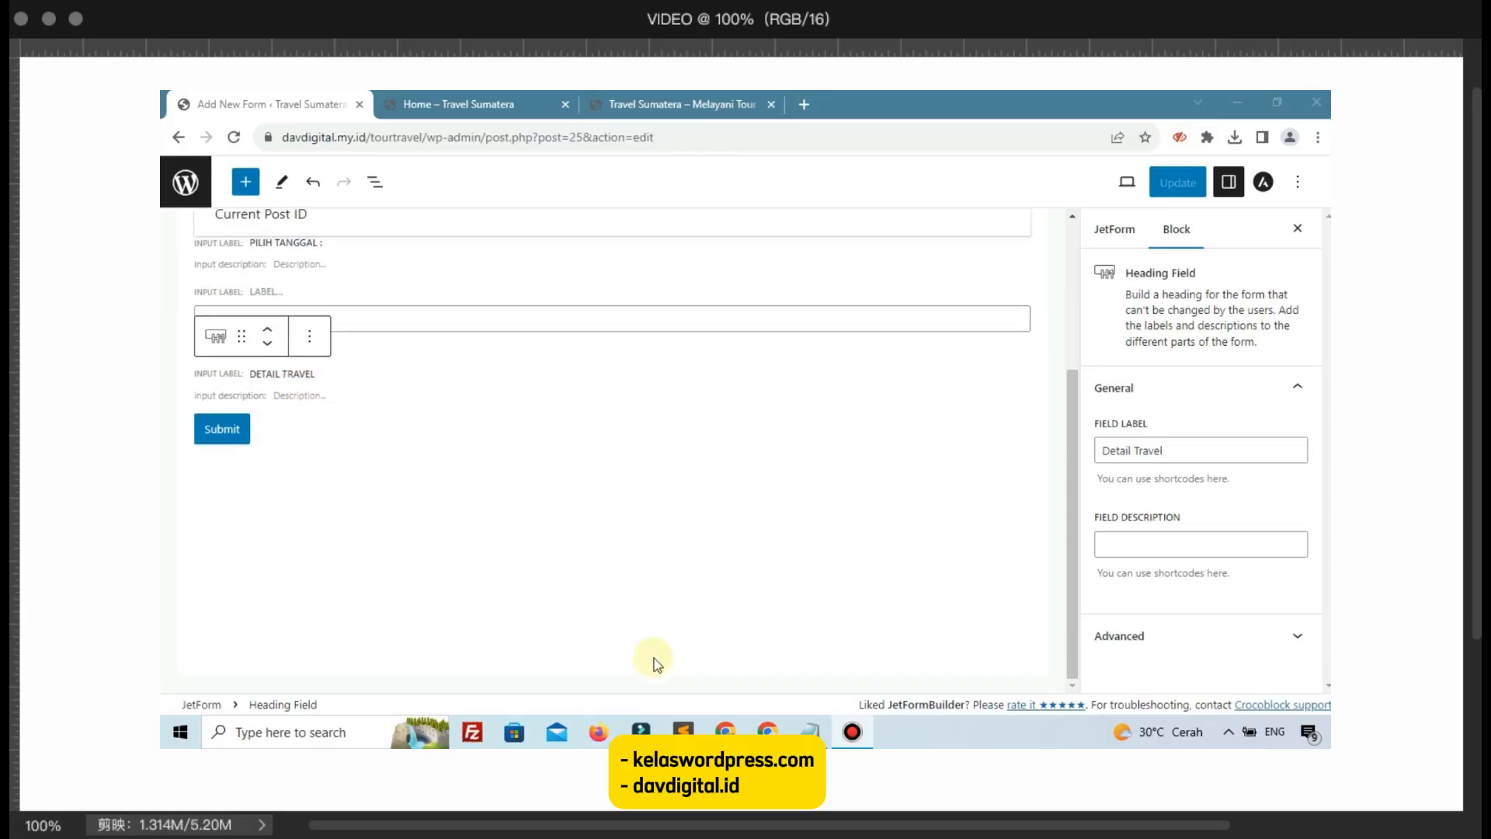
left_click(901, 502)
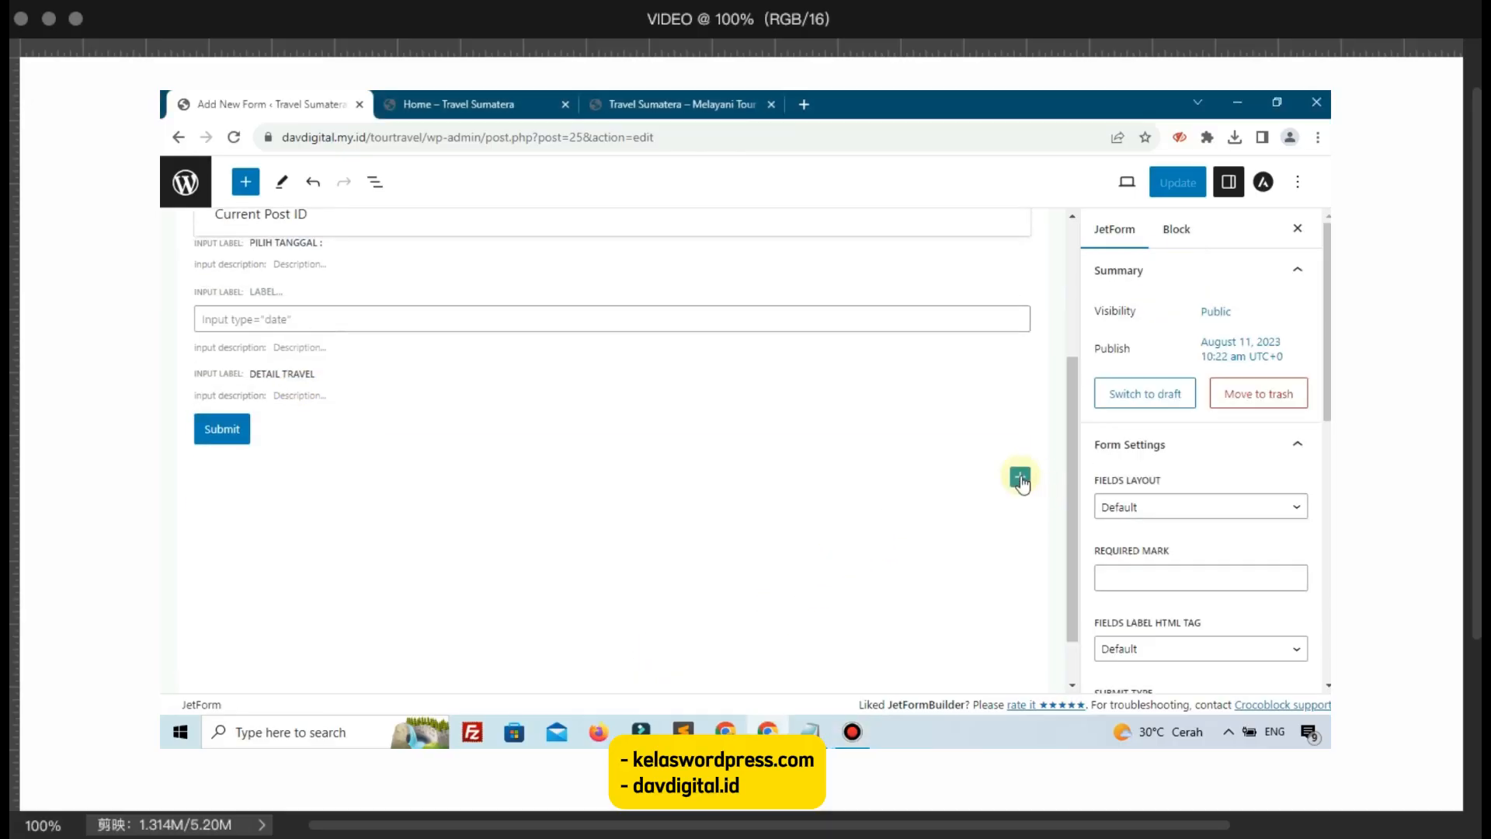
left_click(1020, 477)
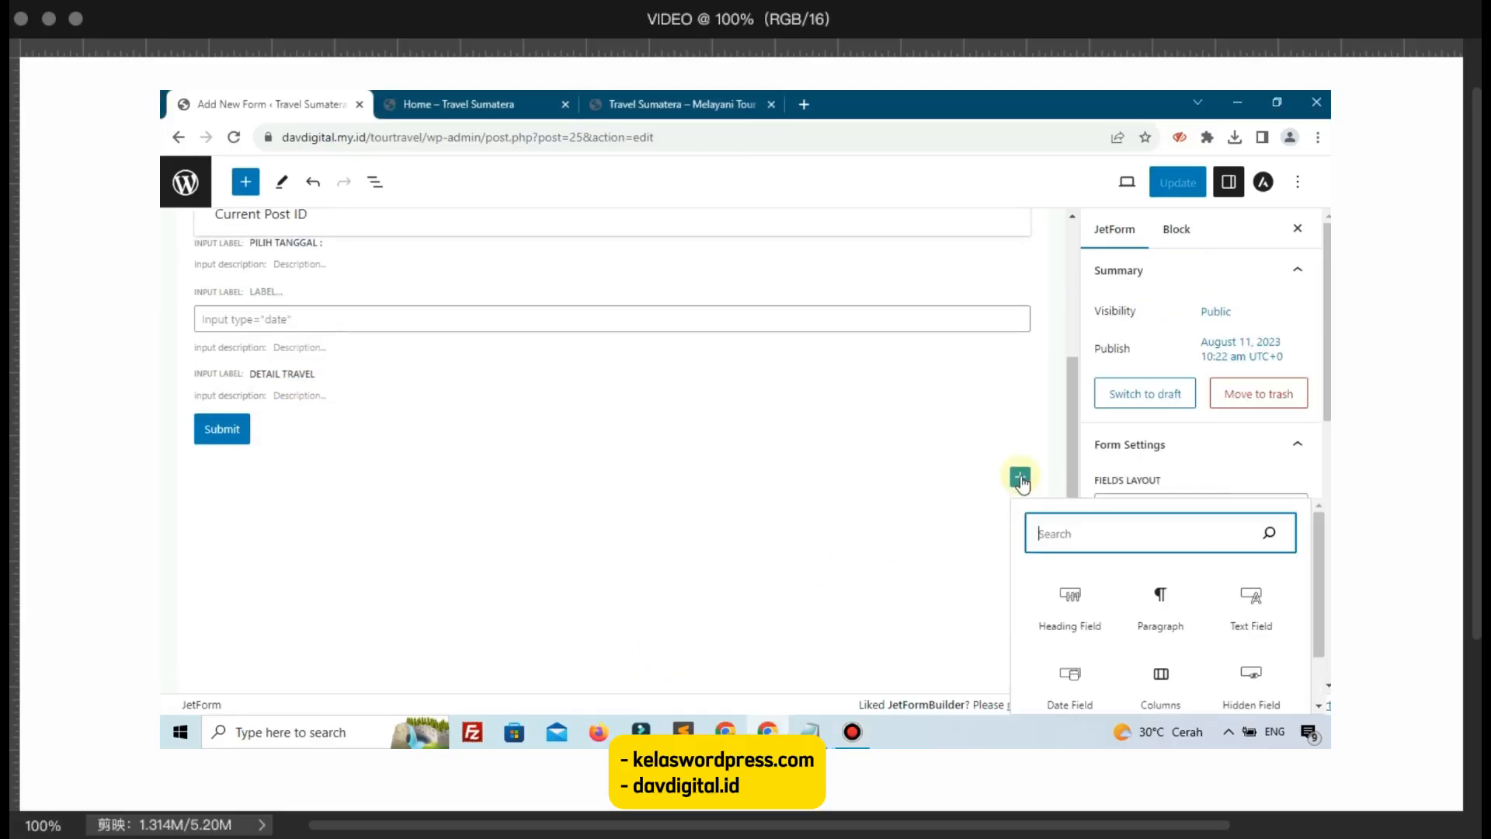
left_click(1252, 606)
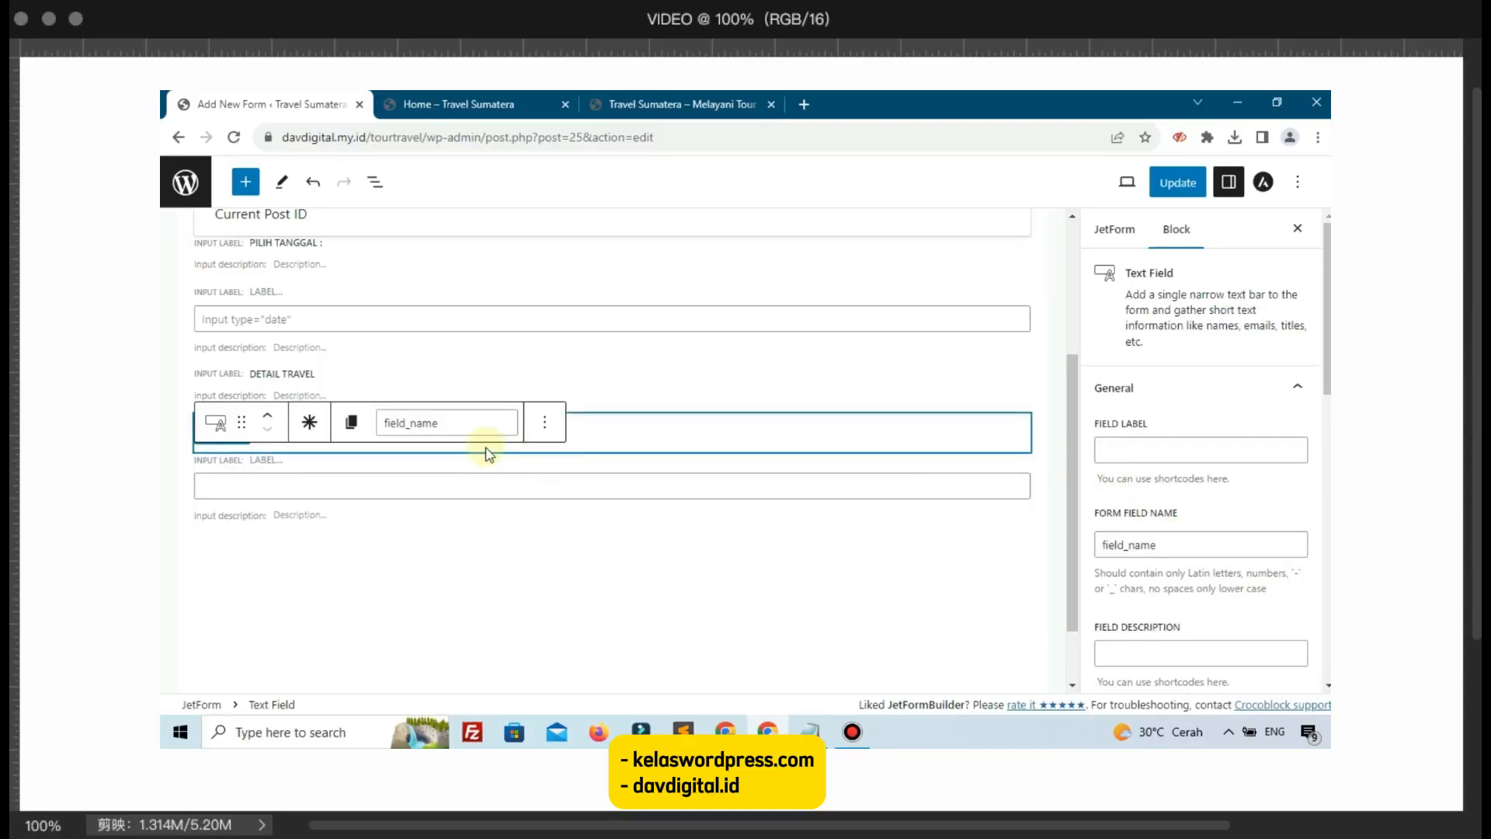
Step: Set the new text field's label to "Nama Lengkap"
type("Nma")
key("BackSpace")
key("BackSpace")
type("A")
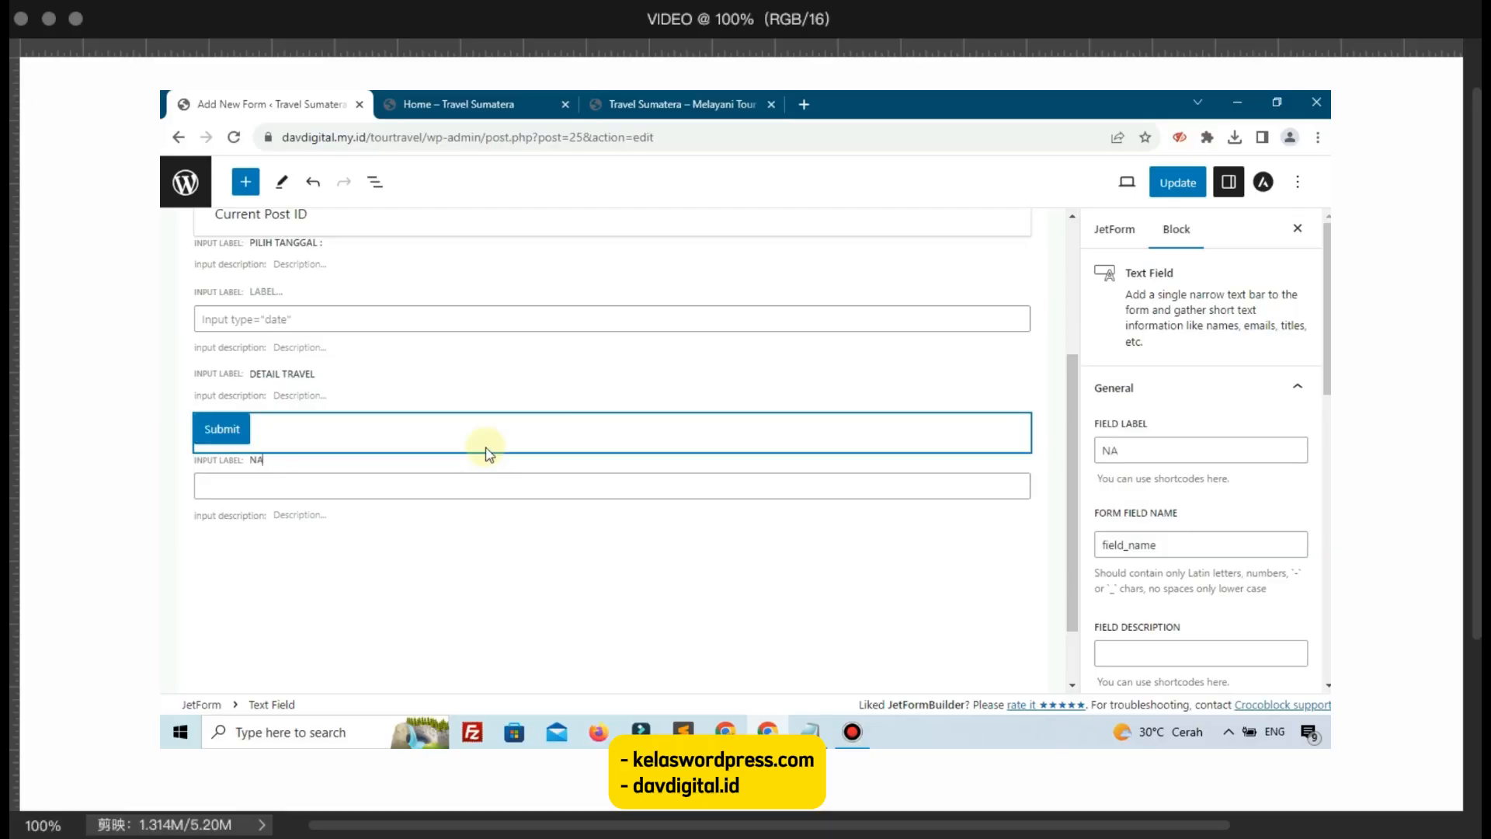
type("MA")
key("BackSpace")
key("BackSpace")
key("BackSpace")
key("BackSpace")
key("BackSpace")
key("BackSpace")
type("am")
key("BackSpace")
type("ma Lengkap")
Step: Set the Nama Lengkap field's form field name to "order_nama_lengkap" and move the field above the Submit button
double_click(1122, 544)
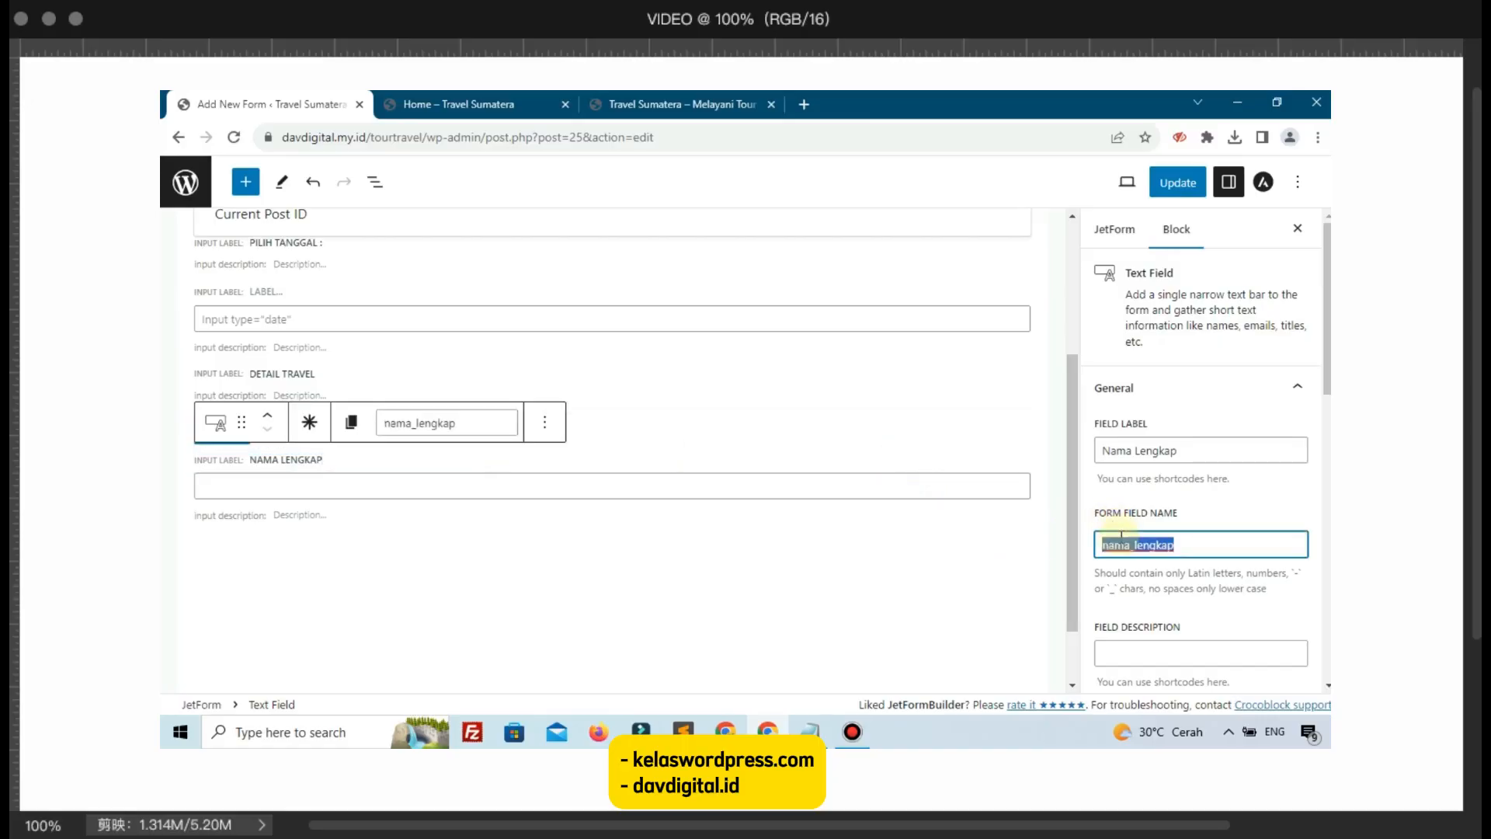
type("order_nama_lengkap")
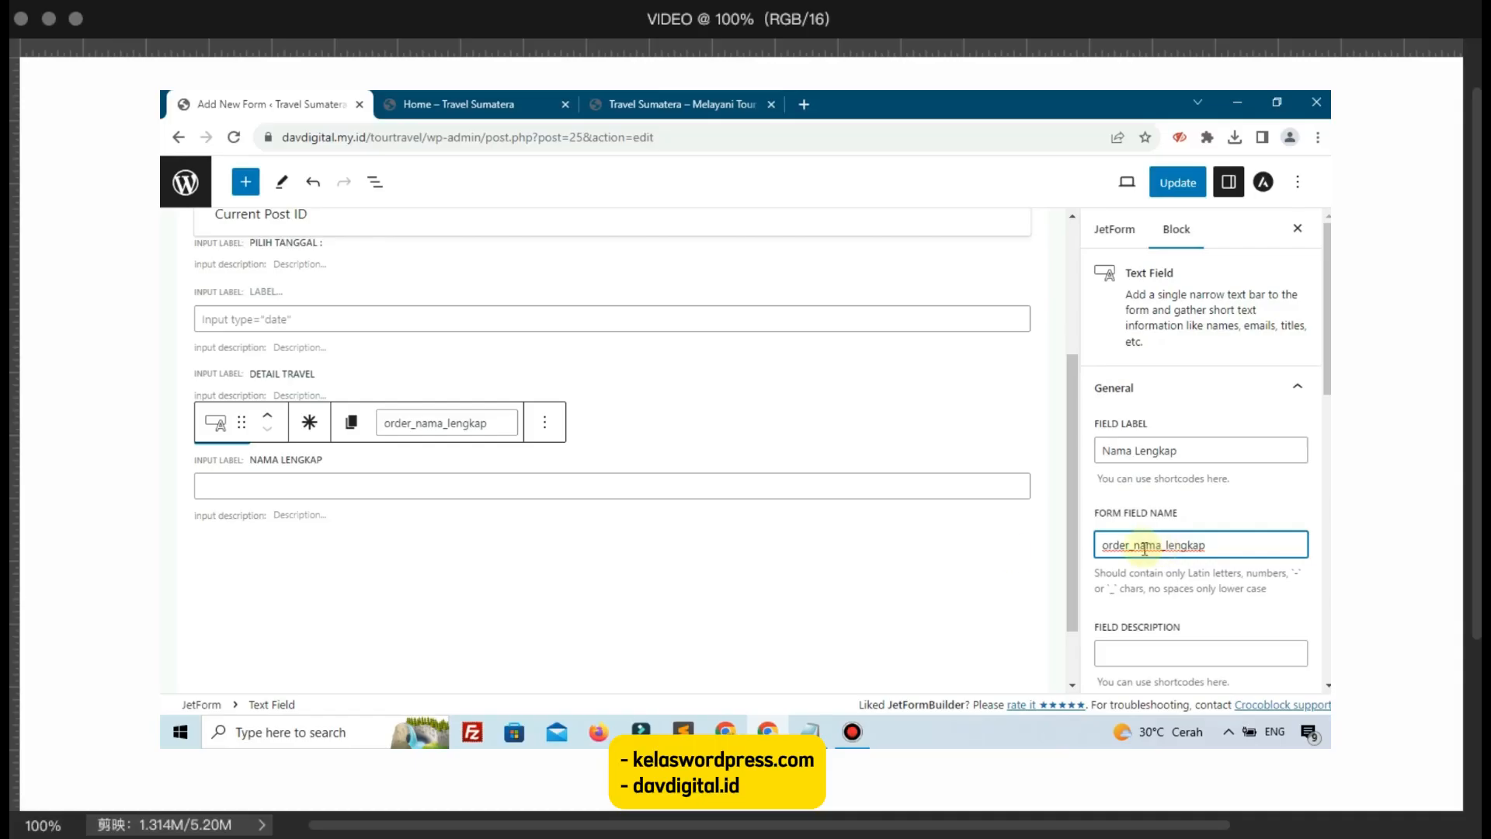
left_click(269, 423)
Step: Add another Text Field block at the end of the form with the label "Email" and the form field name "email"
left_click(366, 586)
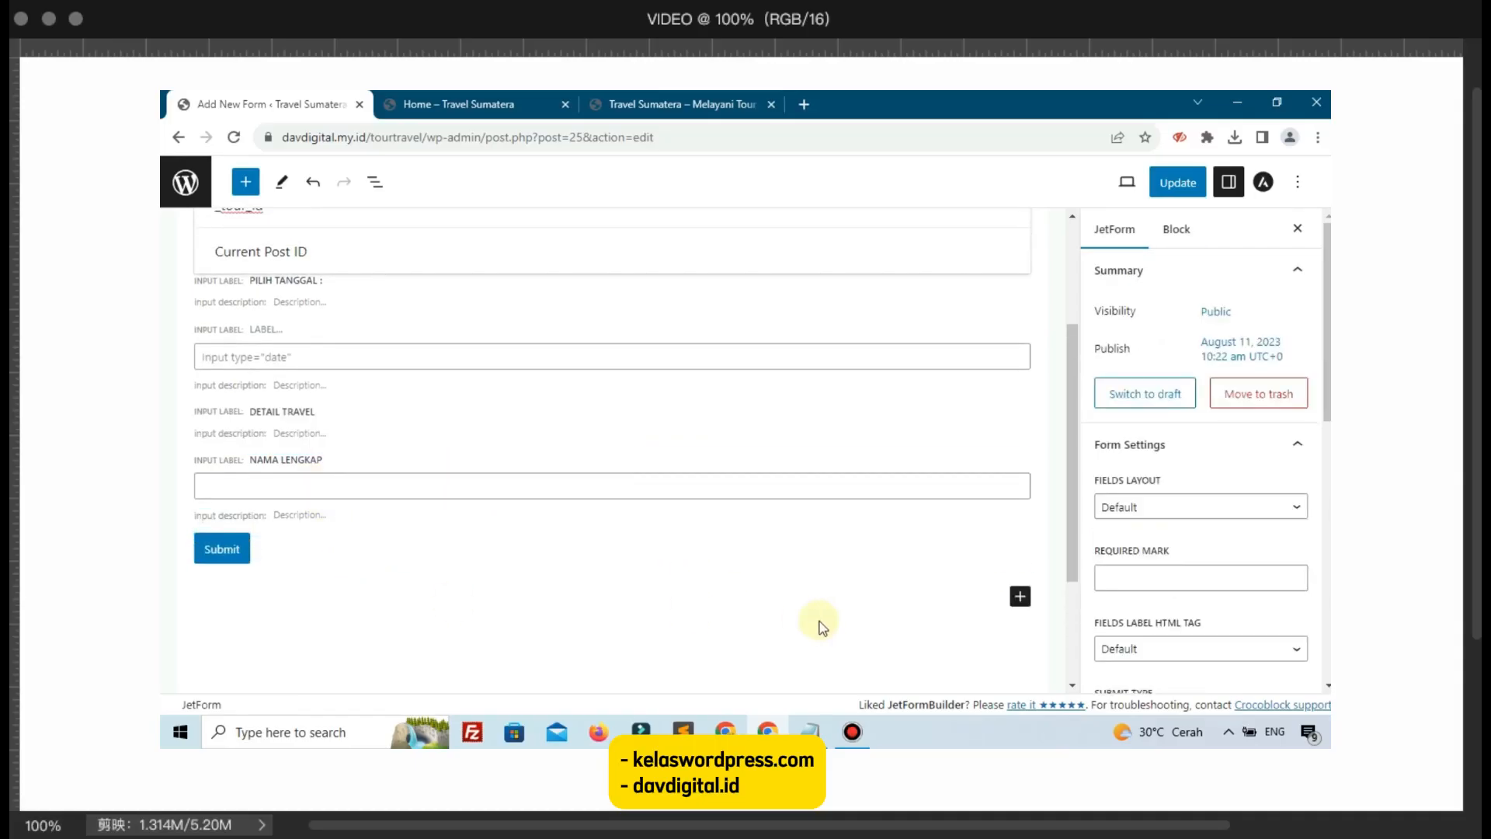
left_click(1020, 598)
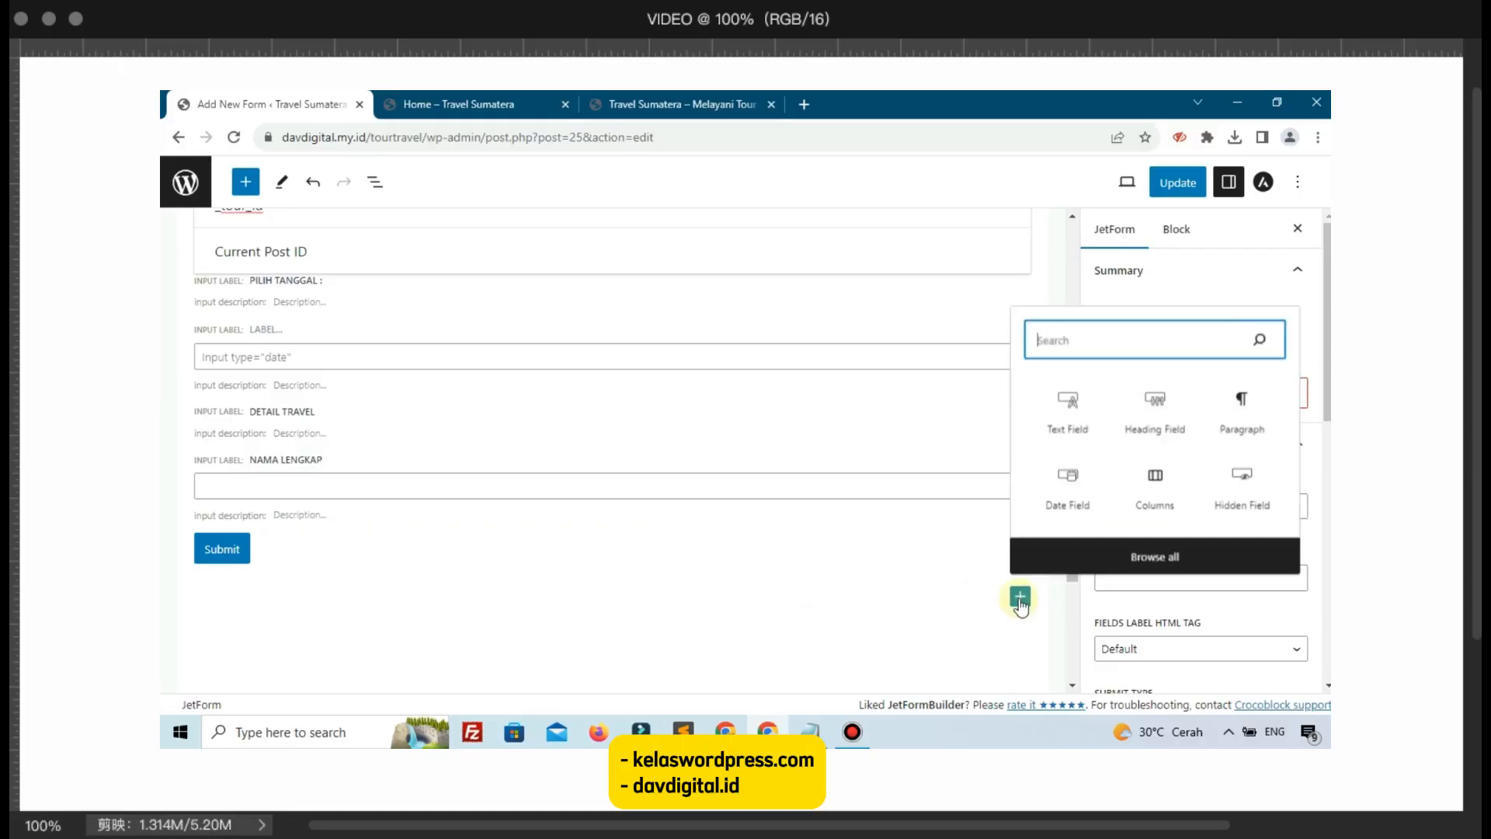
left_click(1063, 416)
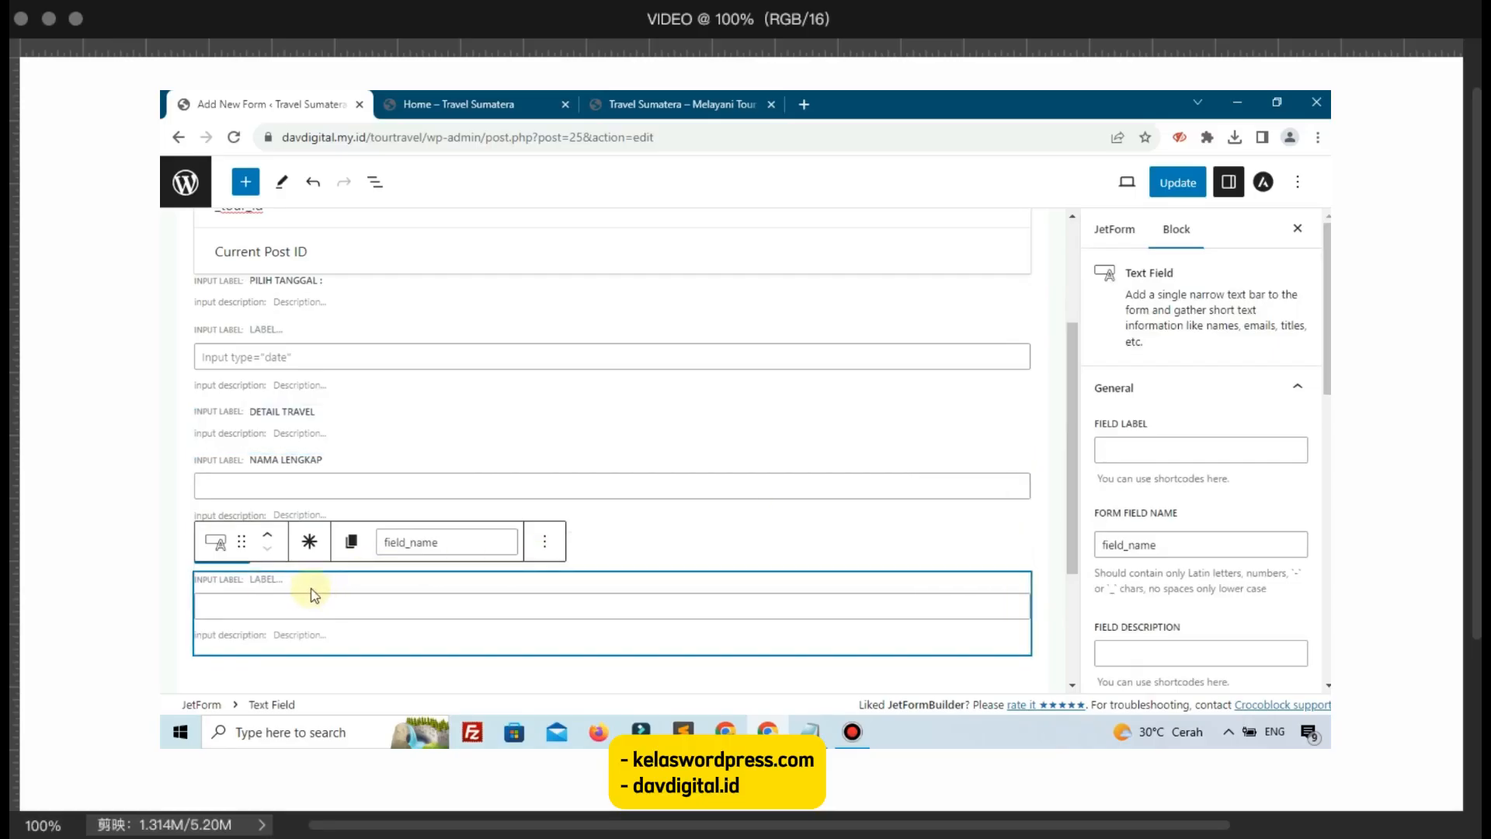
type("EMAIL")
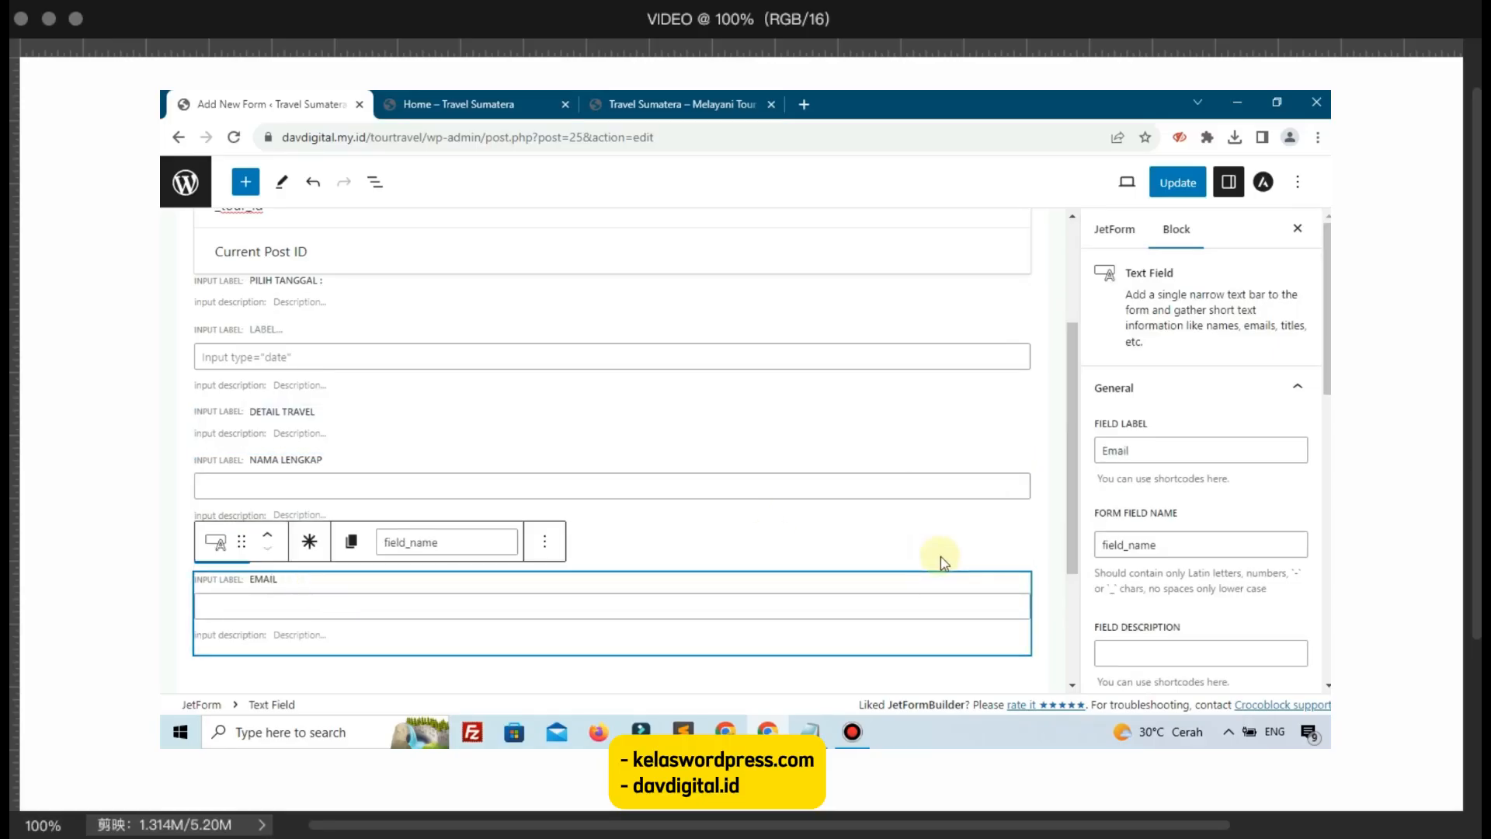
double_click(1136, 545)
type("email")
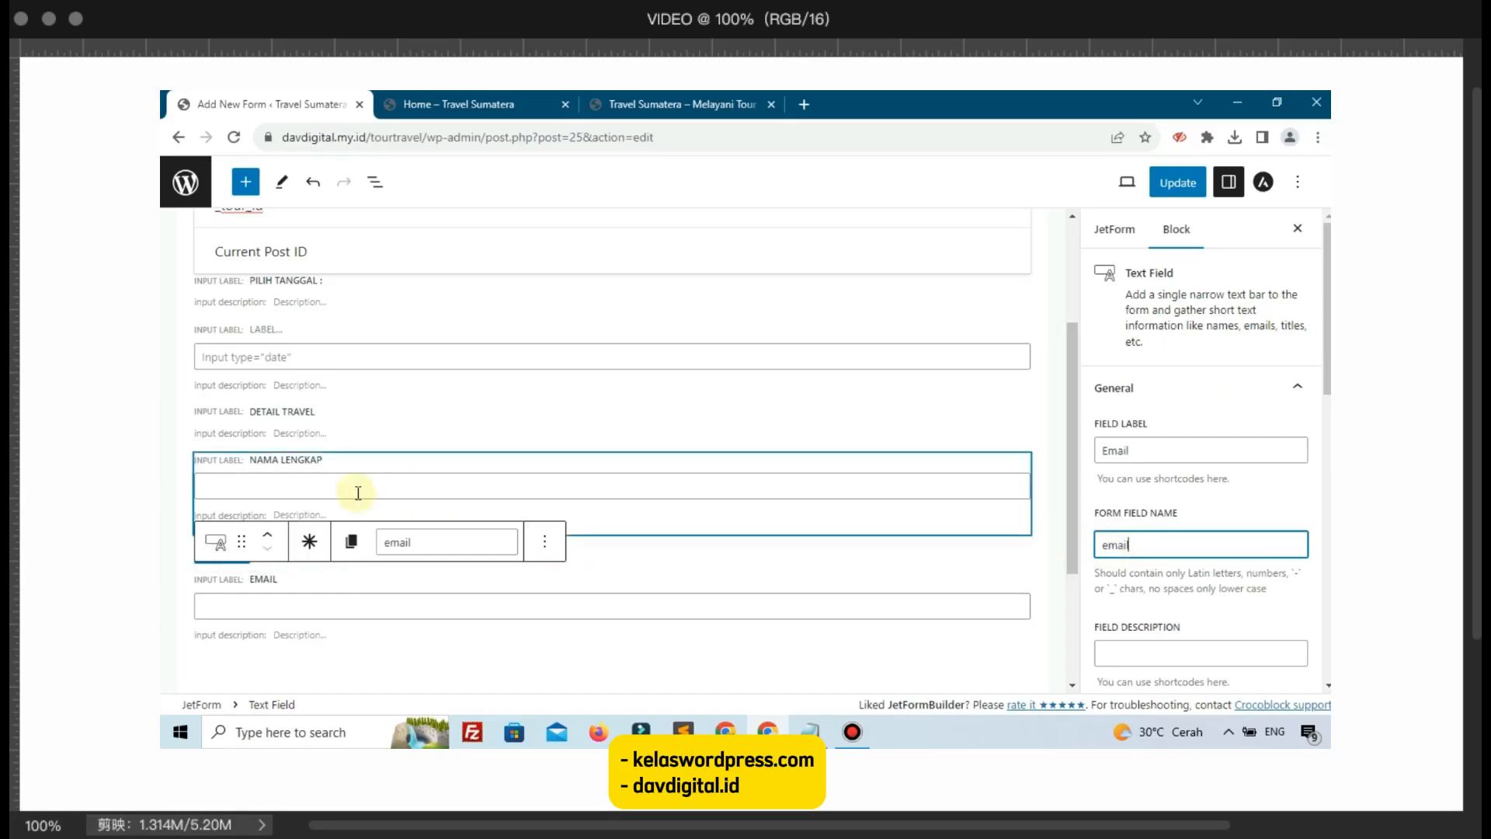
Step: Move the Email field above the Submit button and update the published form
left_click(268, 535)
scroll(270, 541, "down", 2)
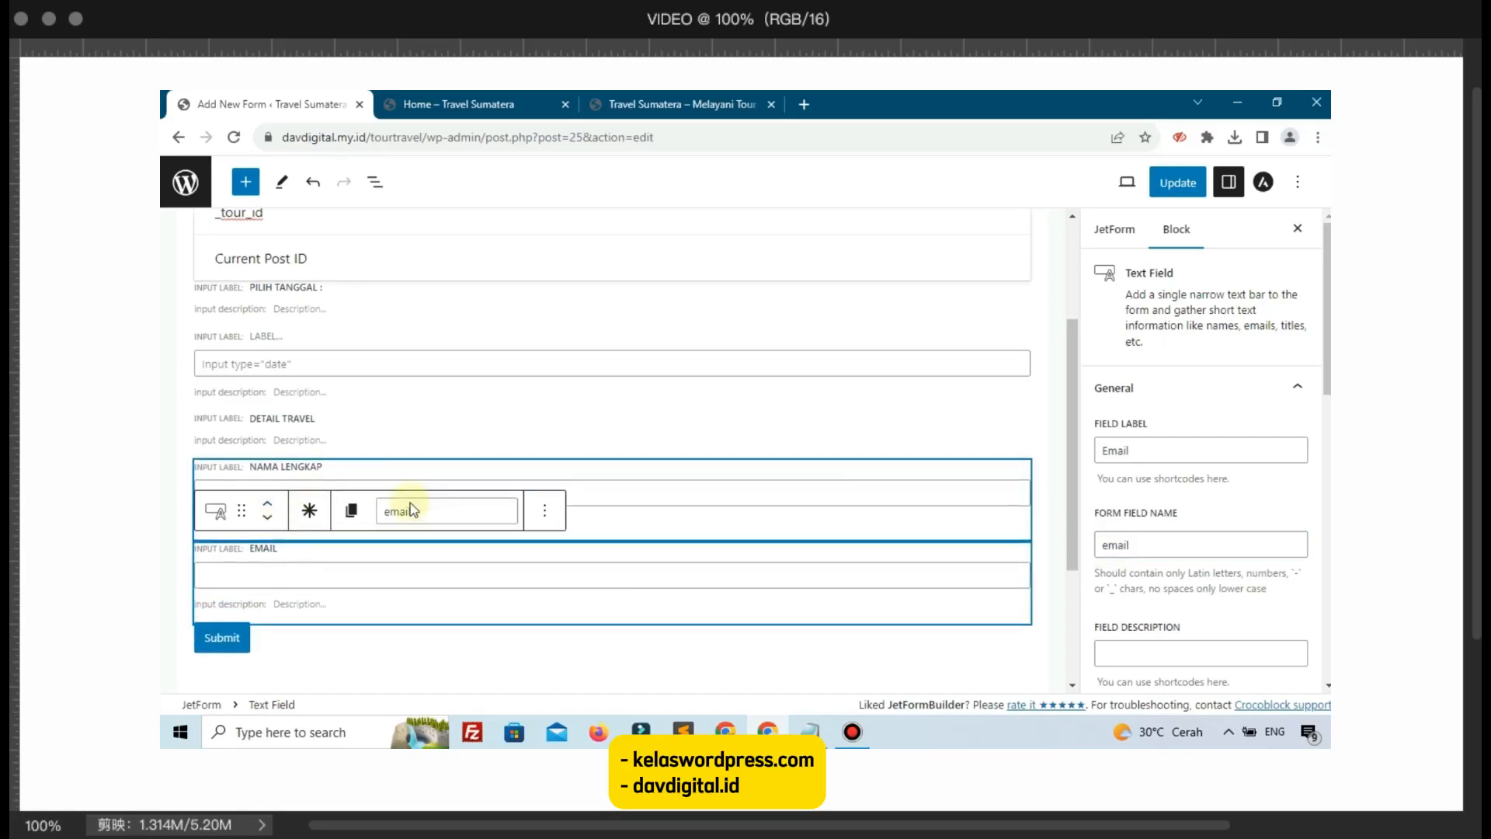
scroll(868, 636, "down", 1)
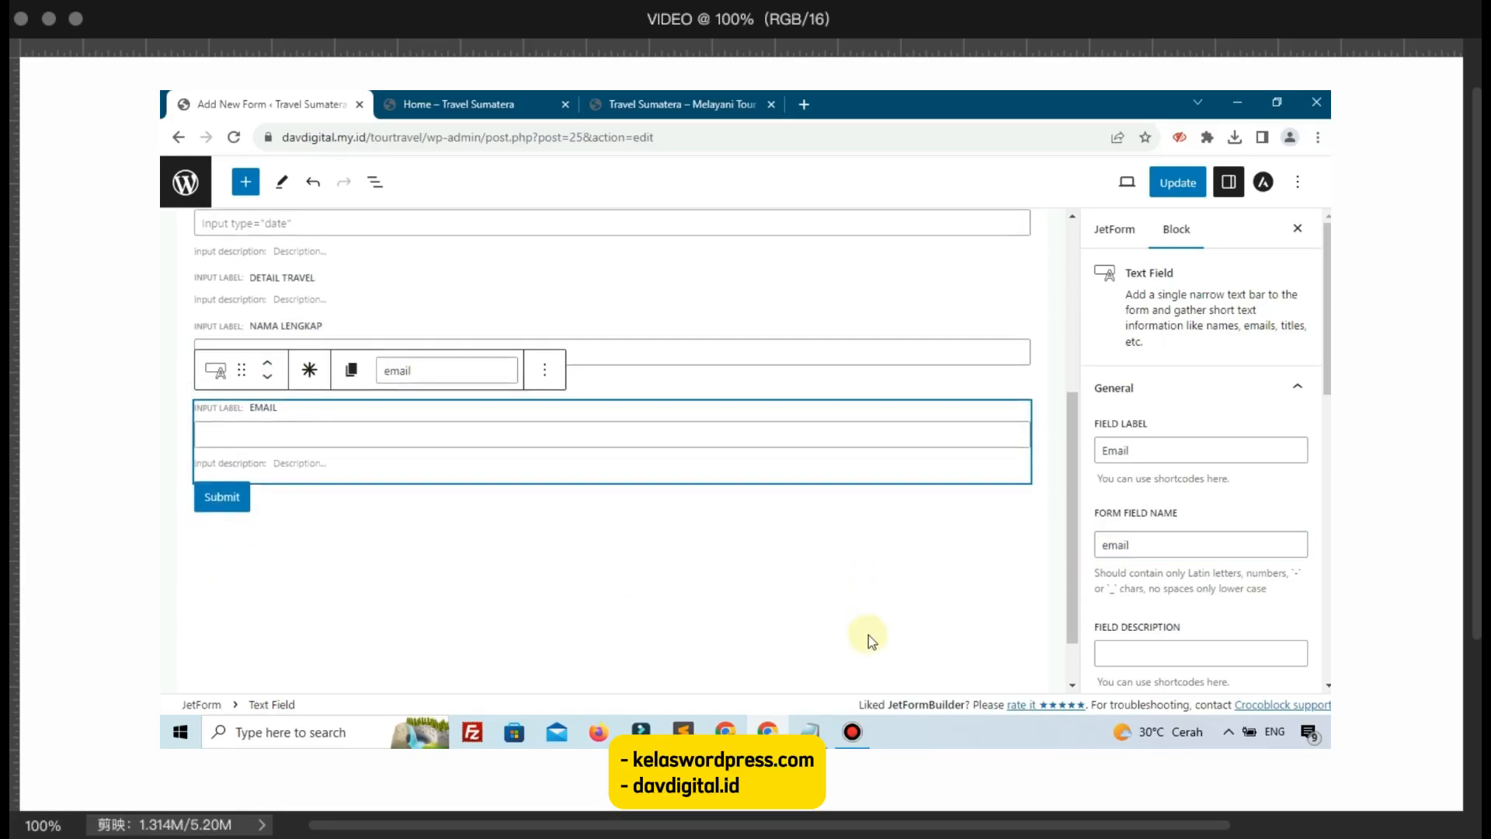
left_click(1177, 184)
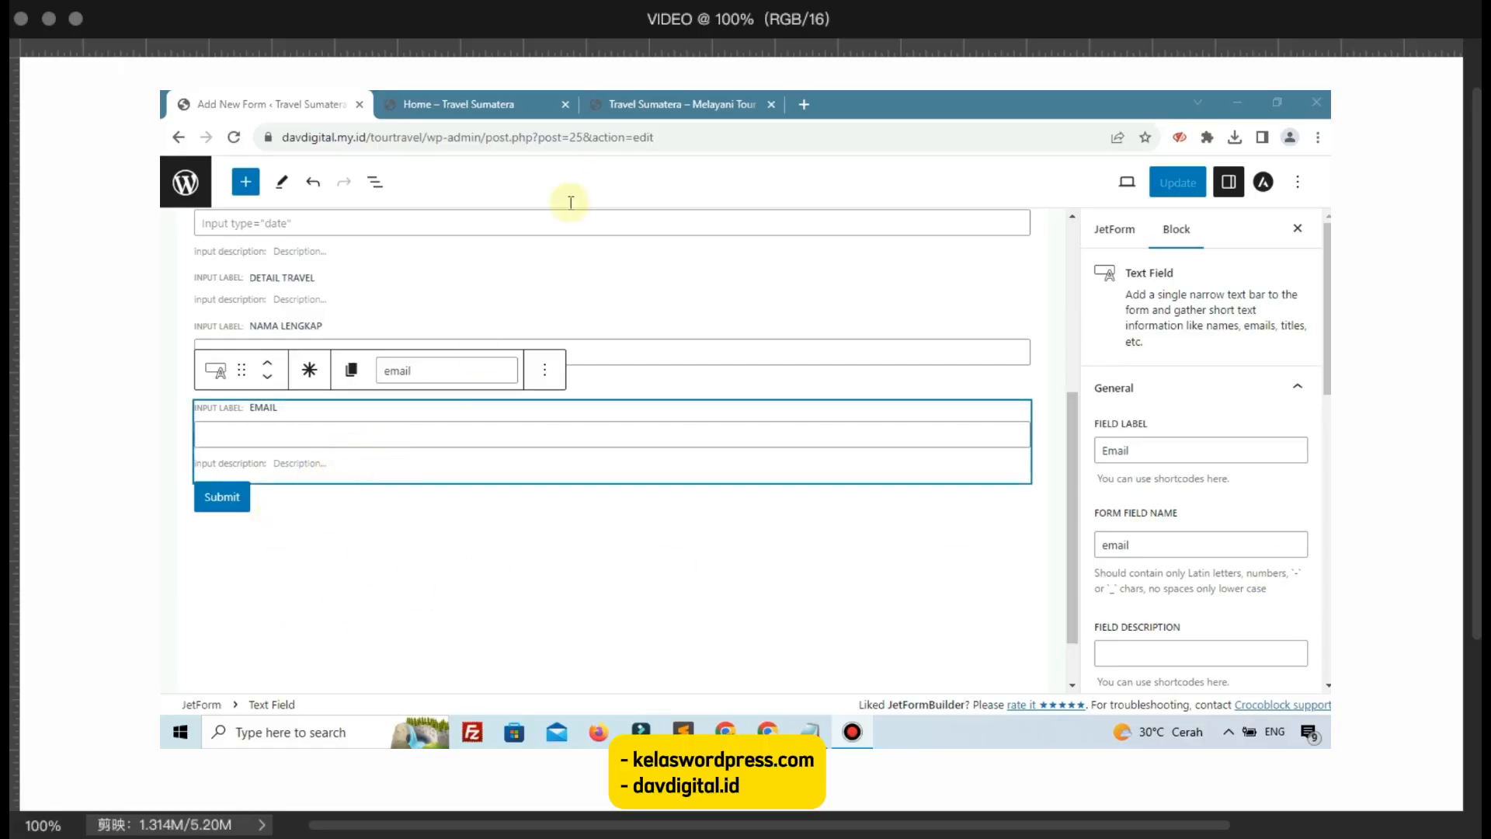
Step: Switch to the public Travel Sumatera site and open the Wisata Danau Toba tour page
left_click(666, 105)
left_click(783, 394)
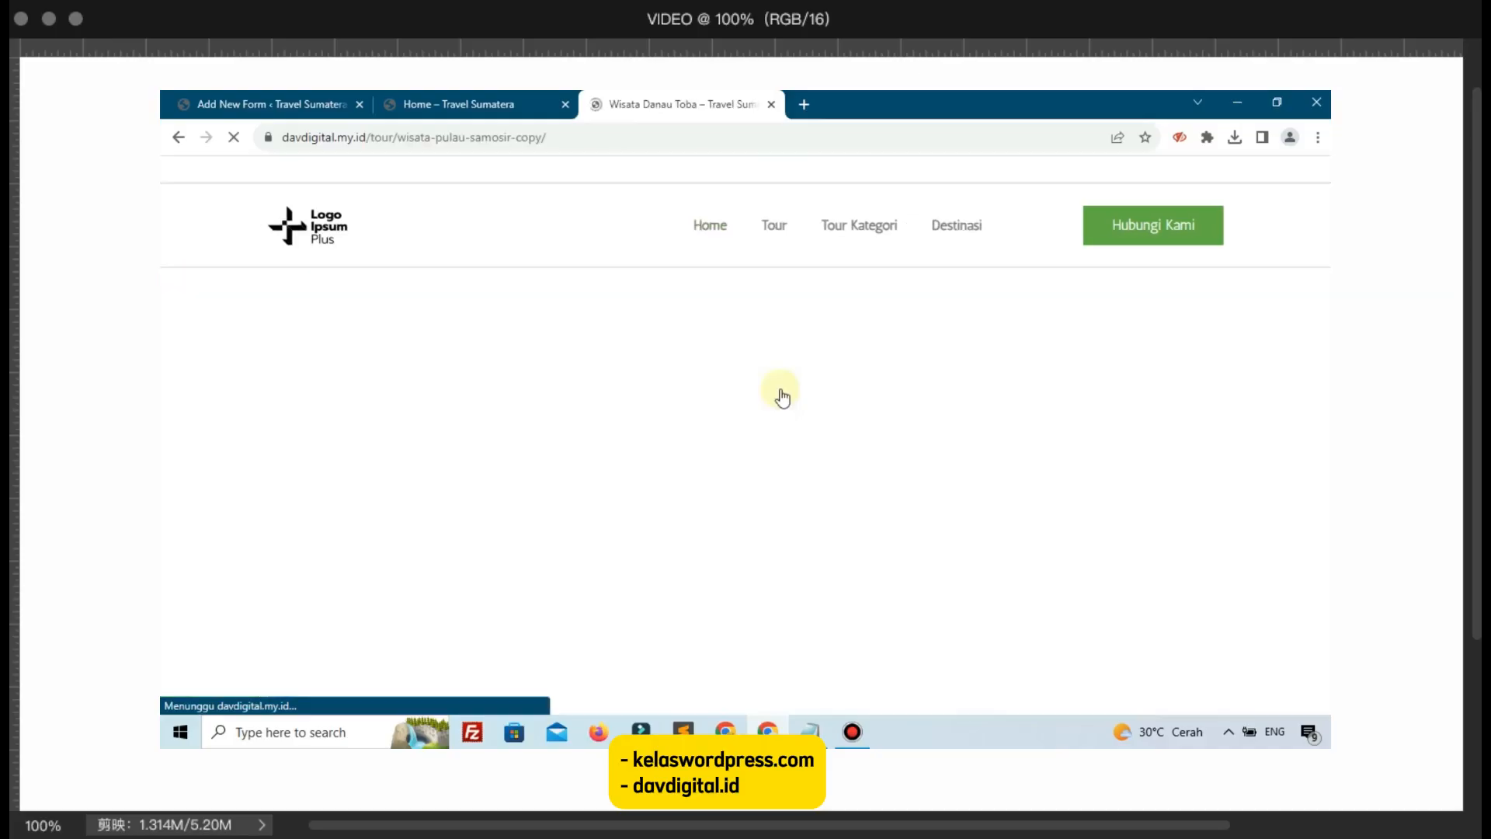
Step: Review the fields in the tour page's Book Now popup, then return to the Booking form editor
scroll(781, 393, "down", 8)
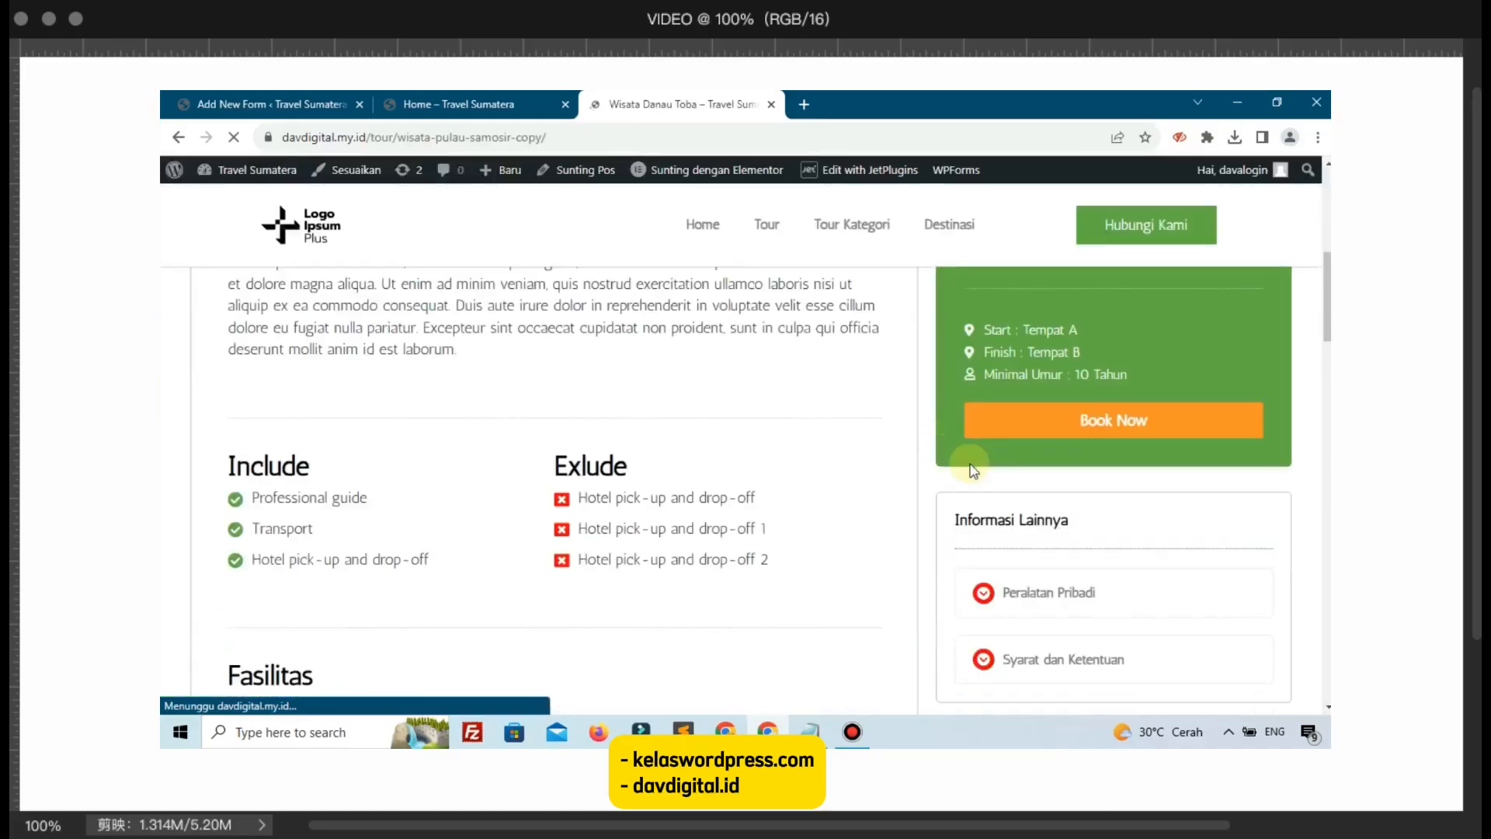
left_click(1032, 427)
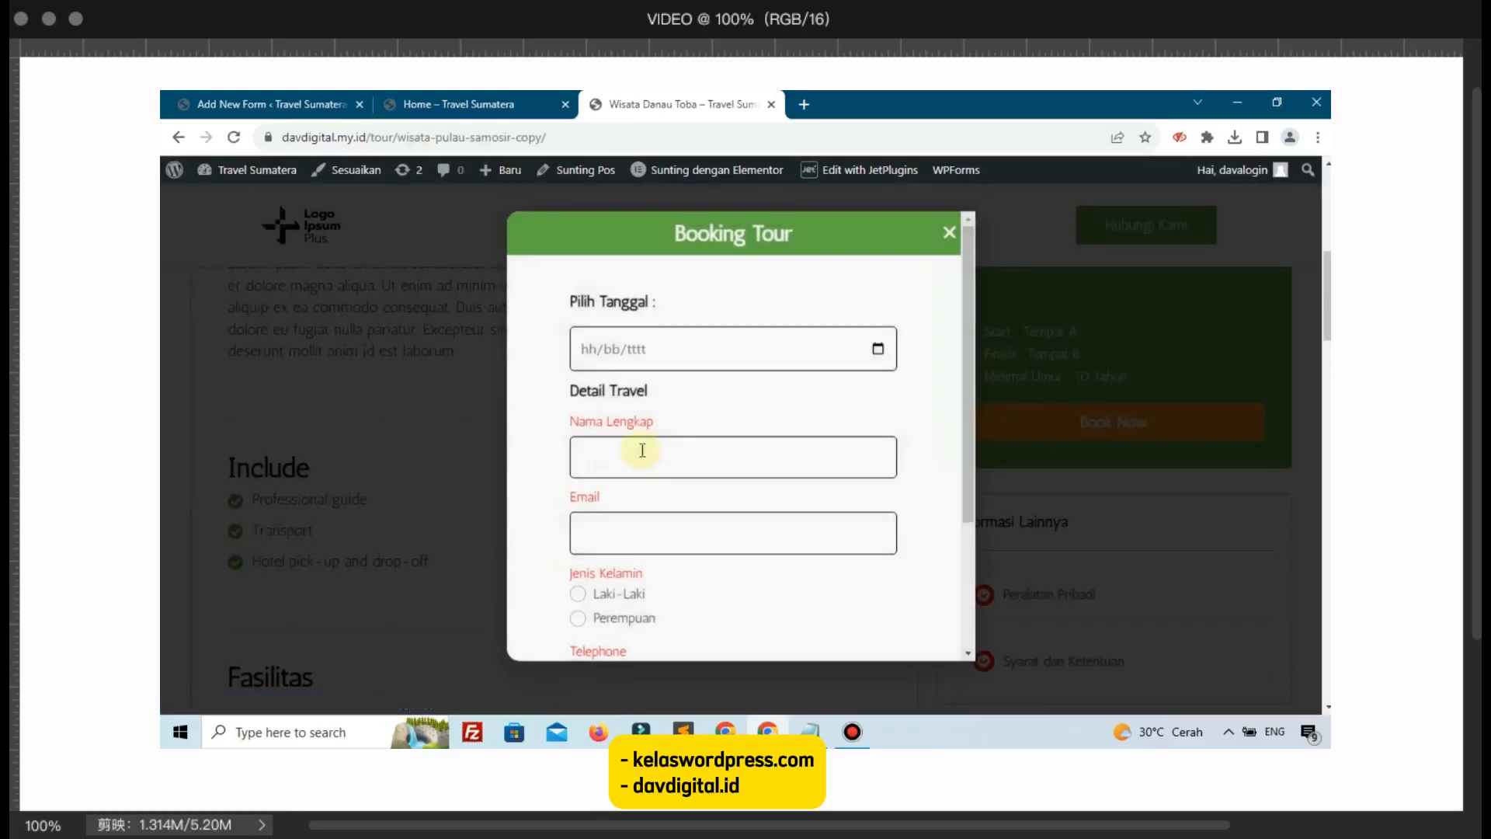
scroll(630, 469, "down", 1)
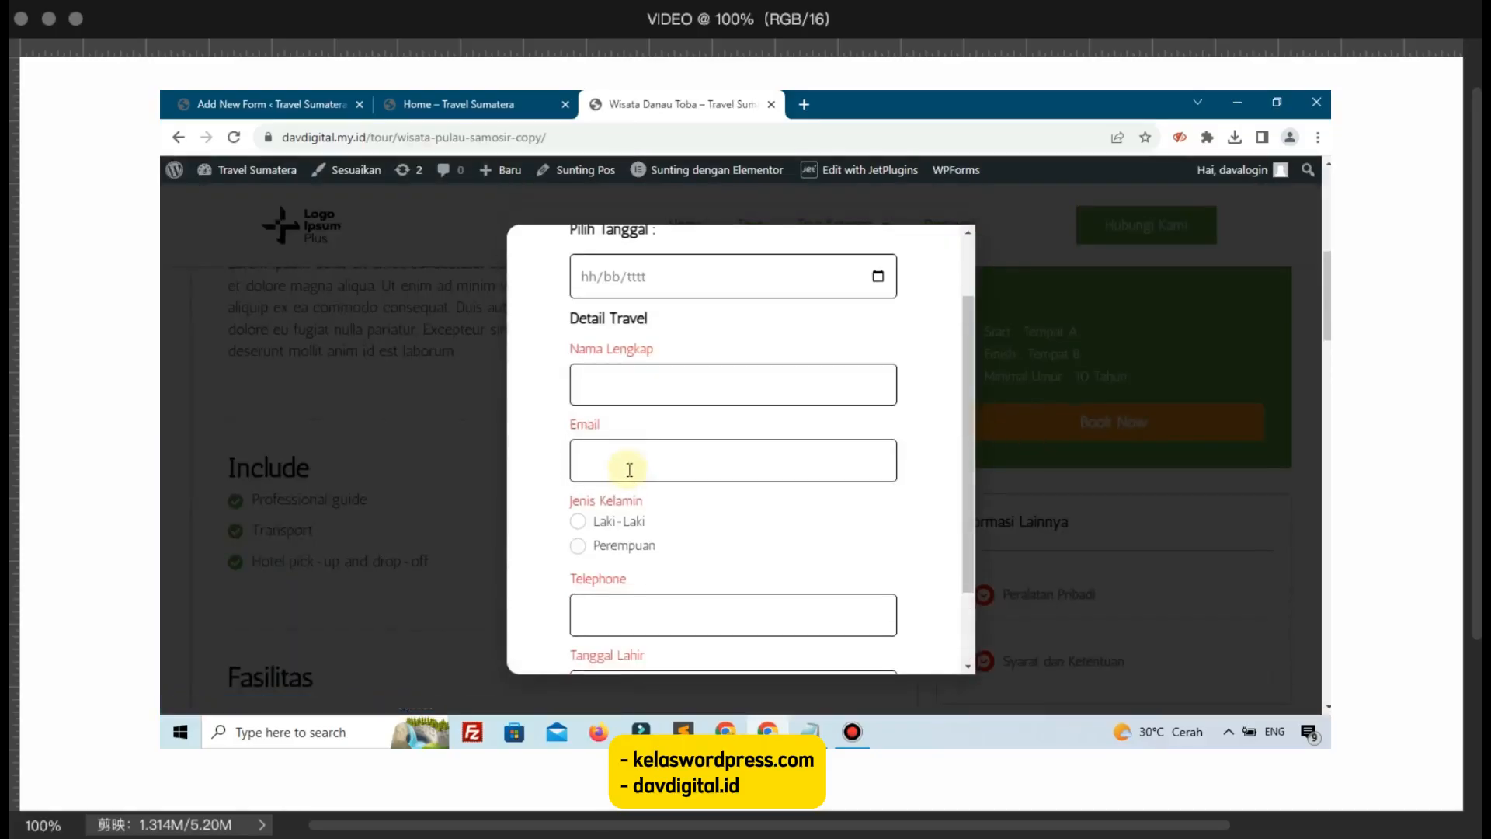
left_click(613, 528)
left_click(612, 543)
left_click(301, 94)
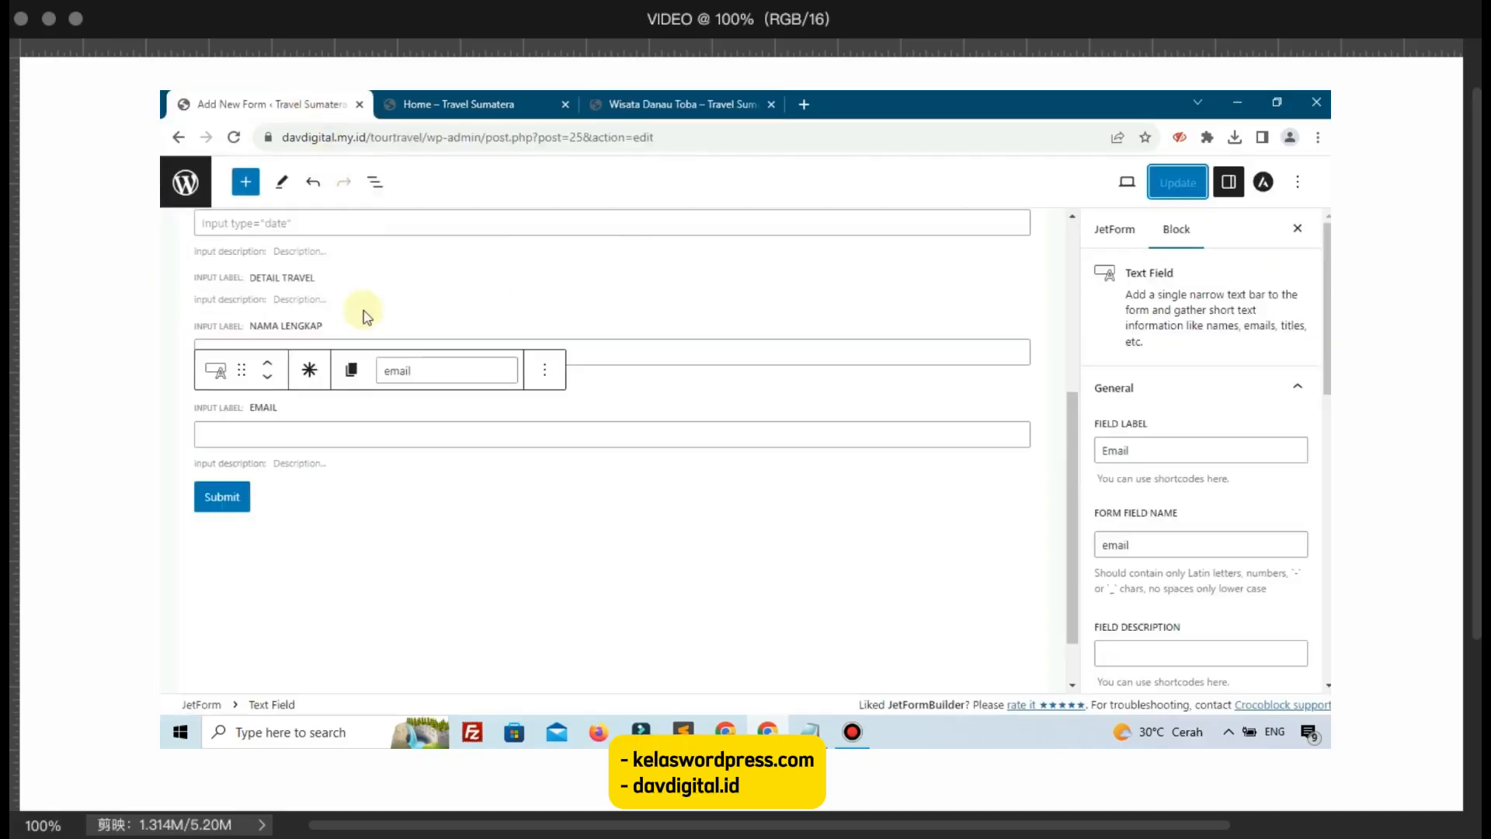
Step: Add a Radio Field block at the end of the form with the label "Jenis Kelamin" and the form field name "jenis_kelamin"
left_click(498, 578)
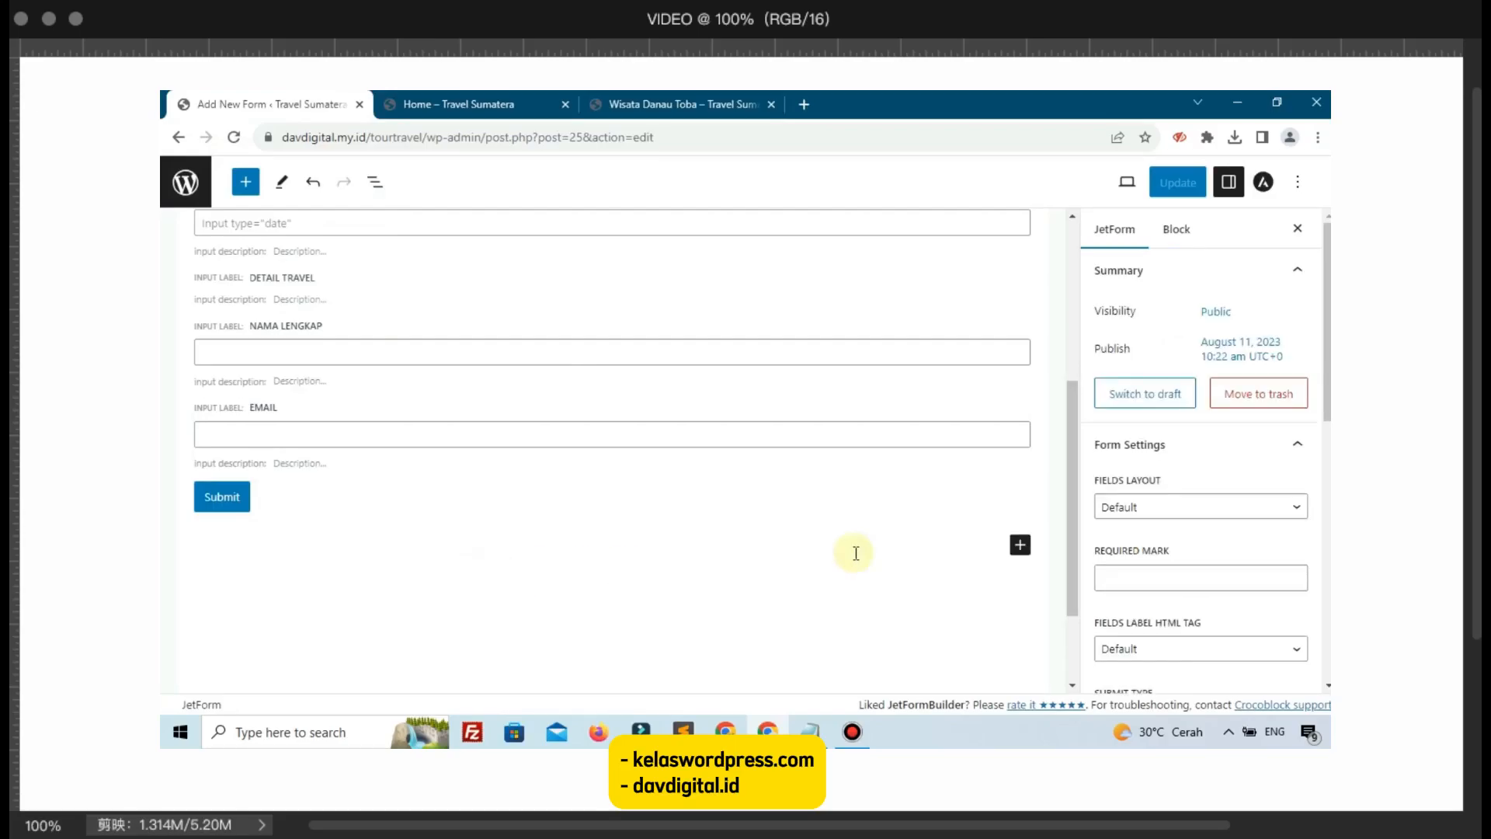
left_click(1018, 553)
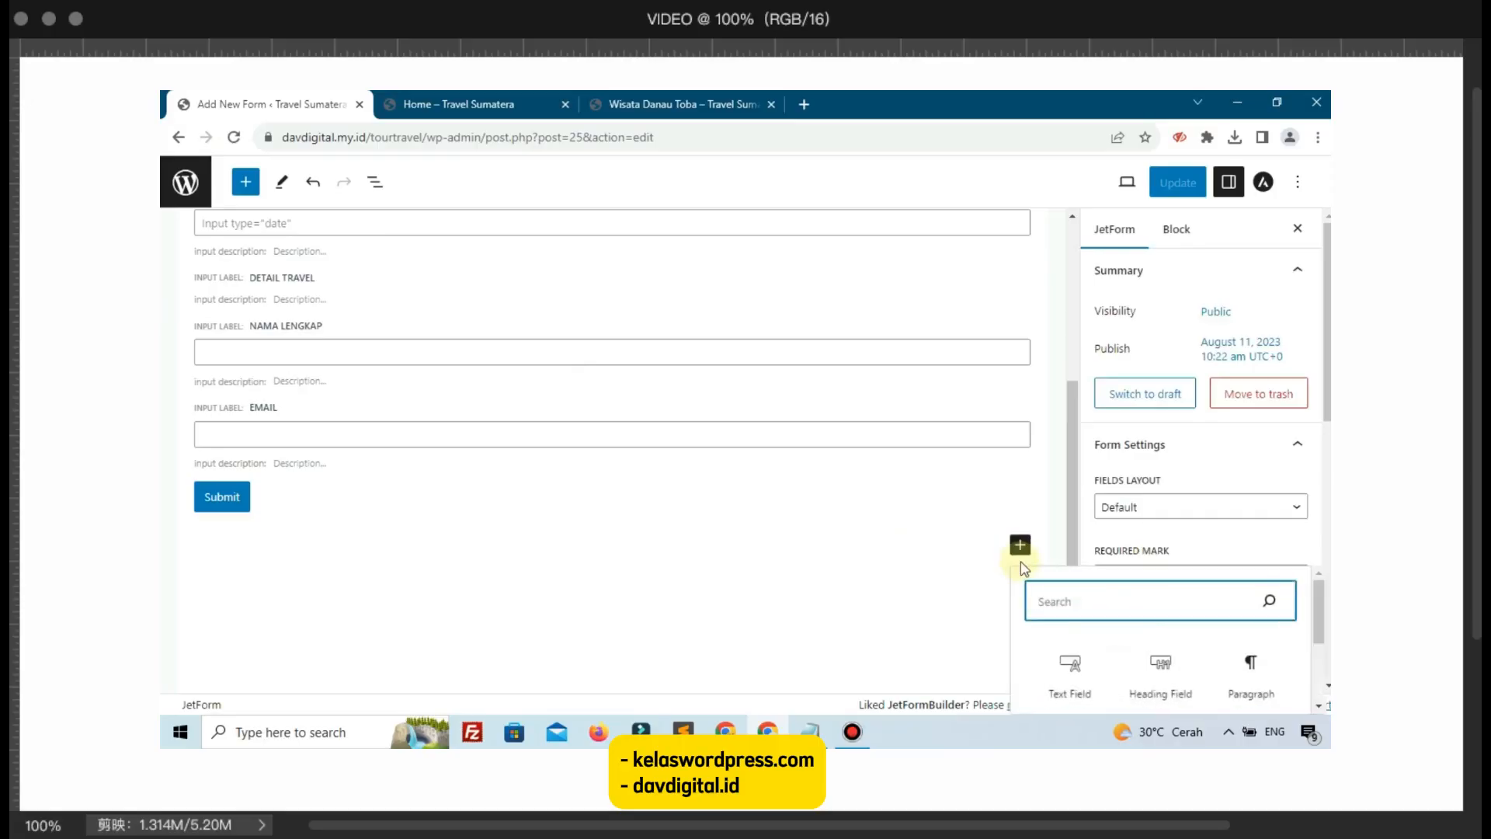
type("rad")
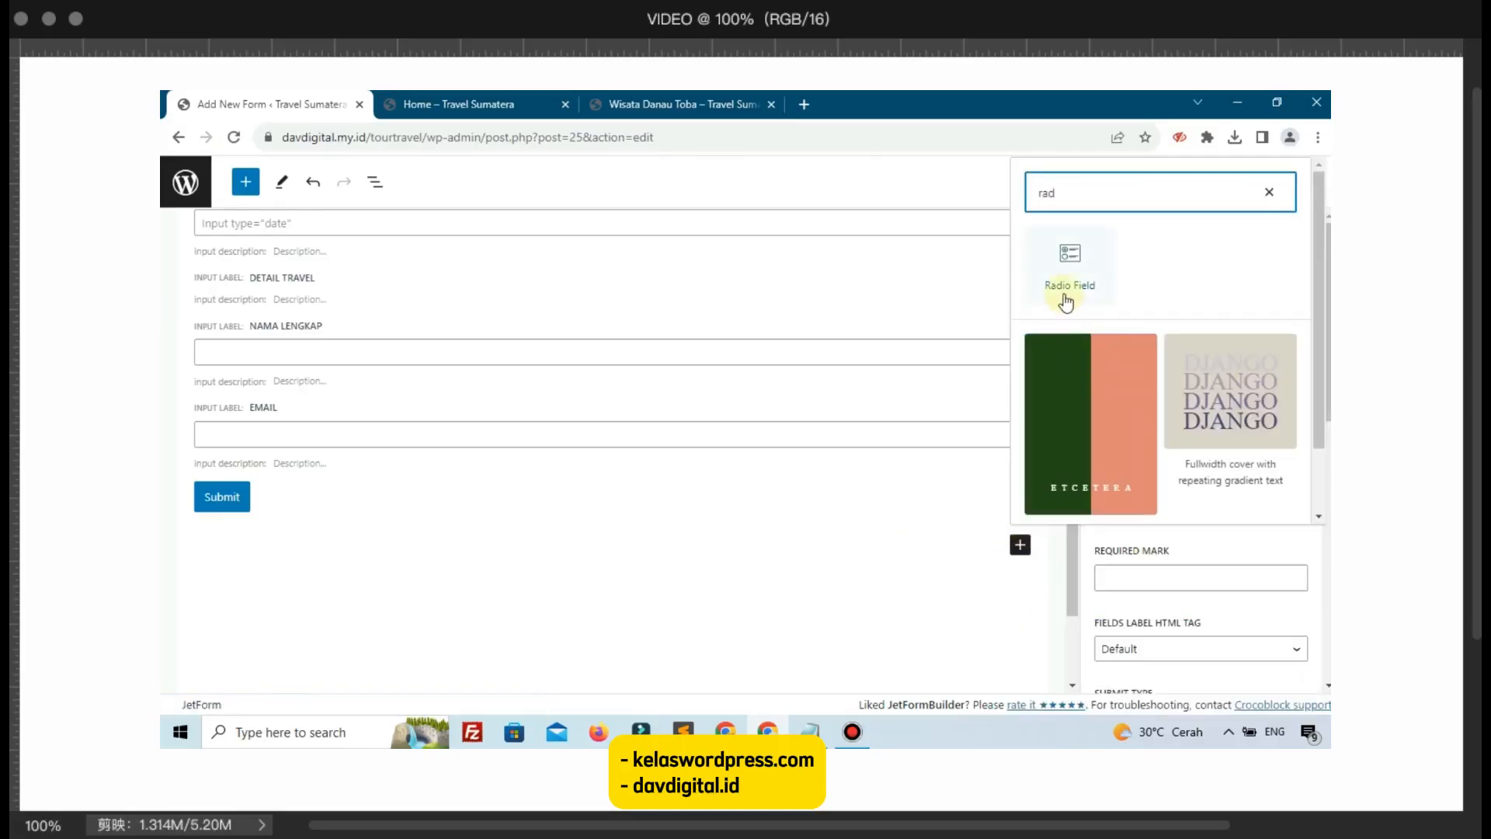
left_click(1067, 299)
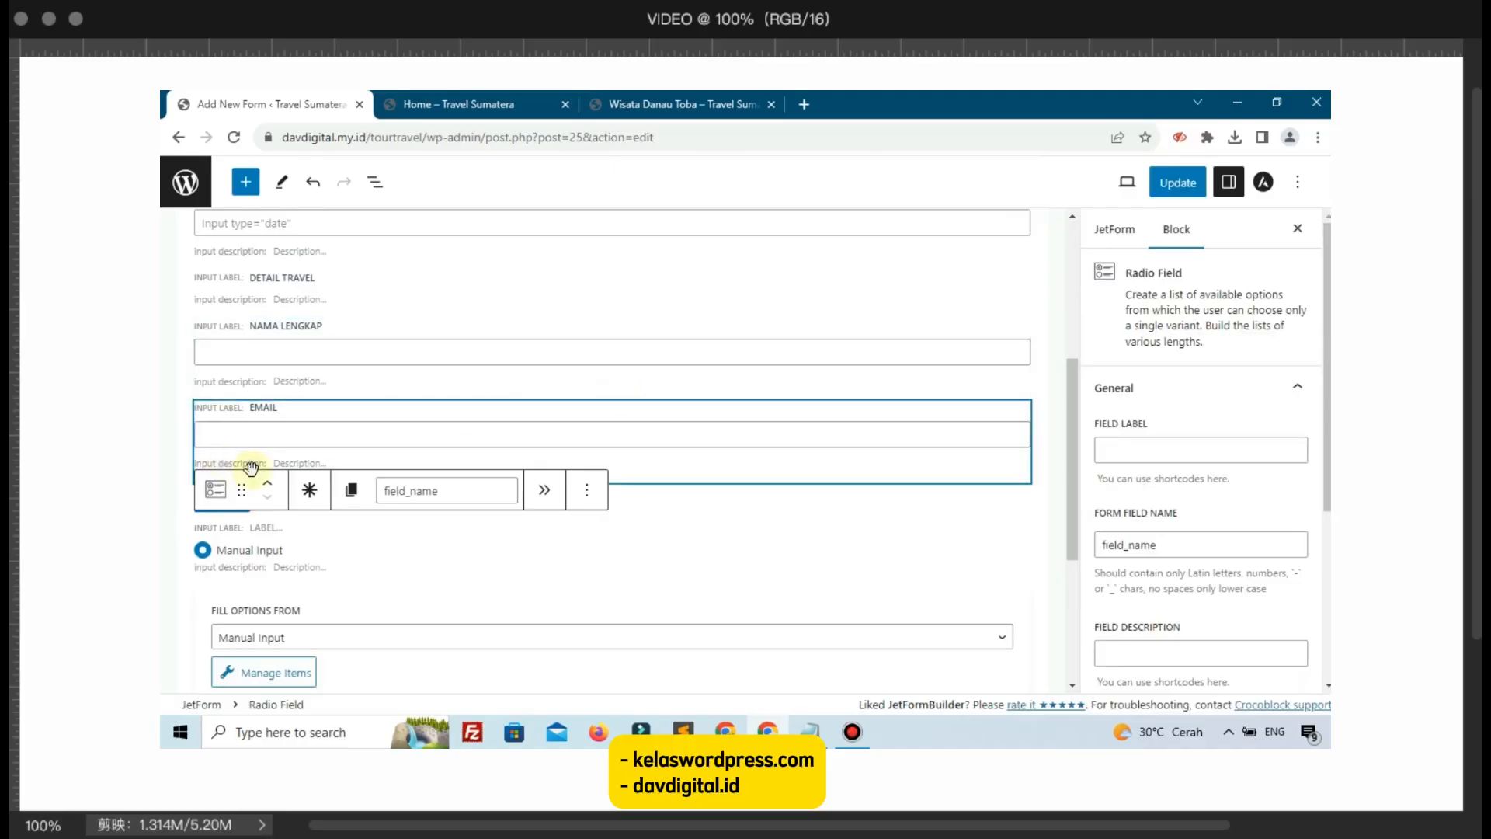
left_click(1118, 440)
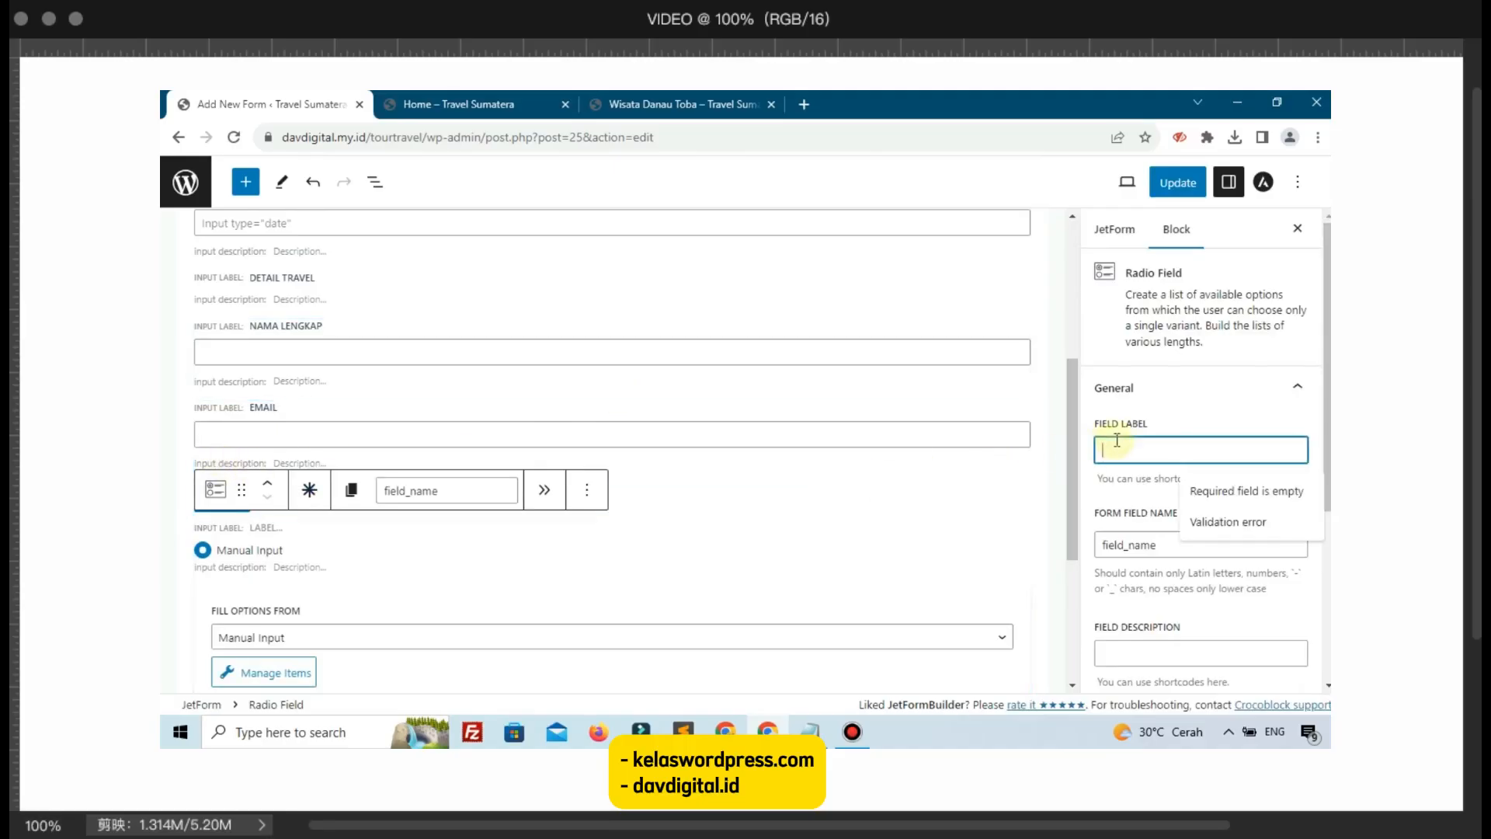
type("J")
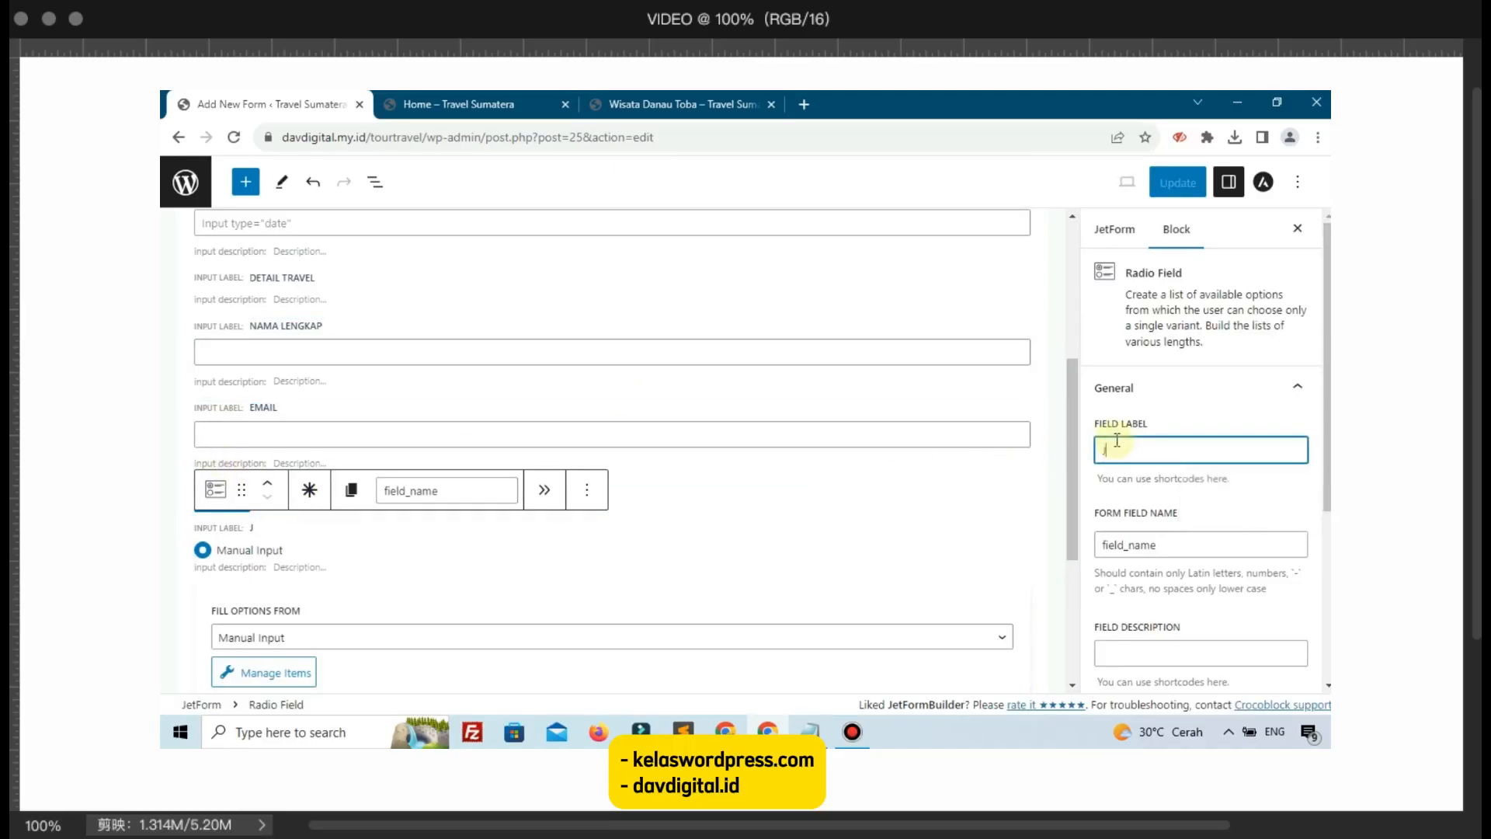
type("enis Kelamin")
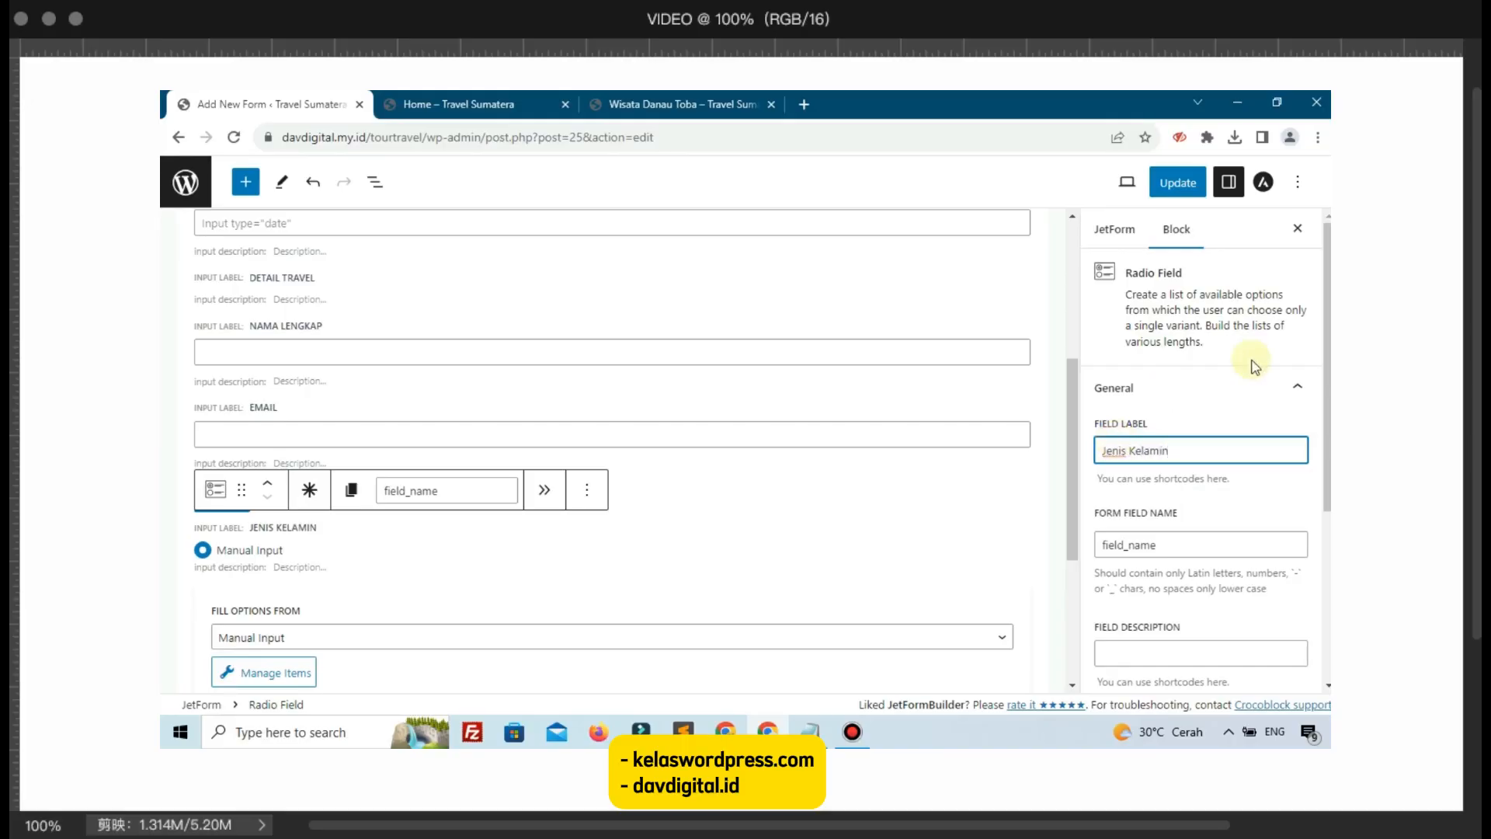
left_click(1277, 518)
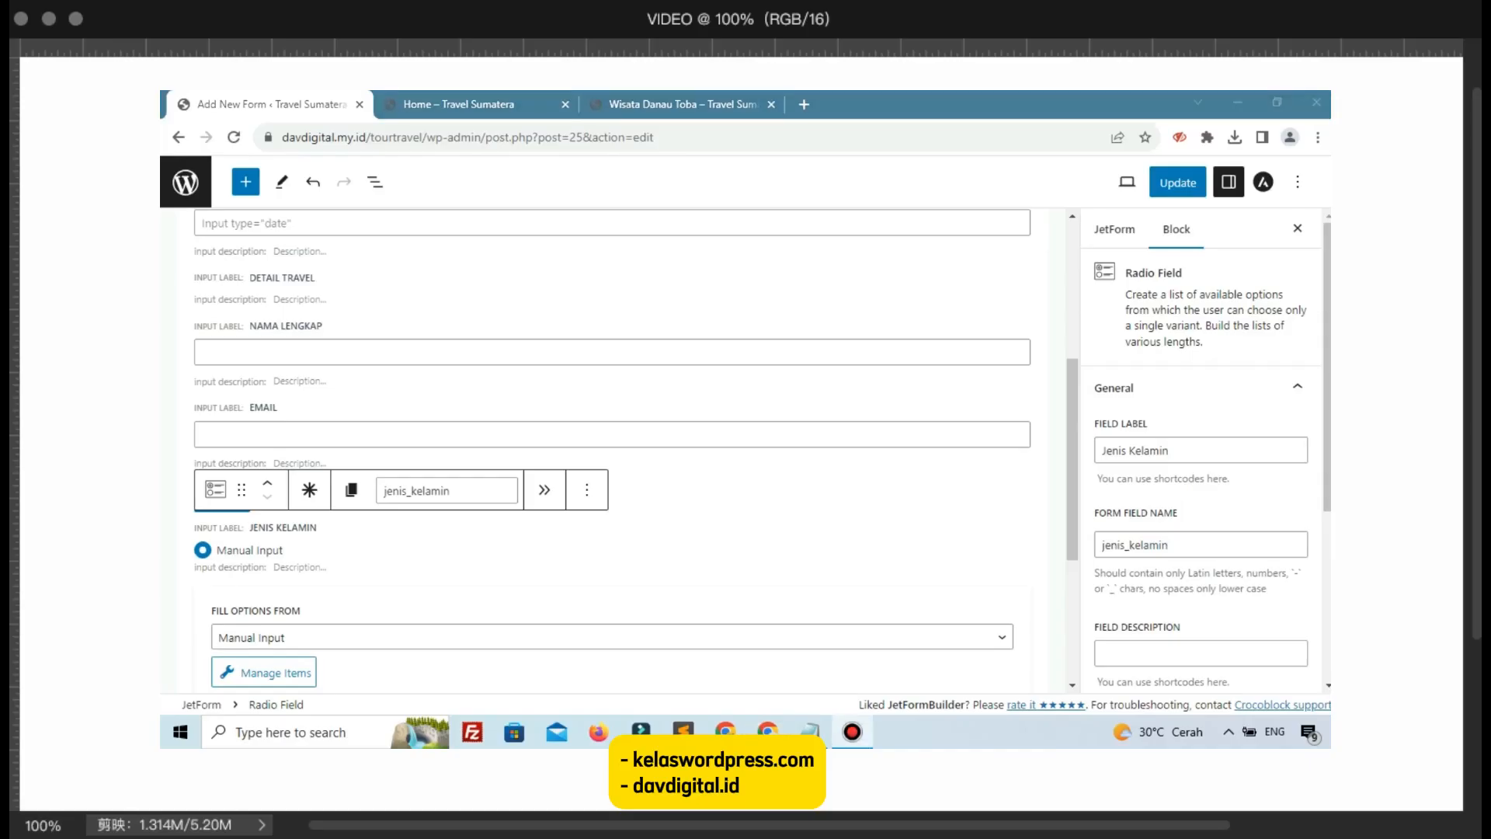
Step: Give the Jenis Kelamin field a manual option with "Laki - Laki" as its label, value and calculate value
scroll(408, 503, "down", 1)
scroll(408, 504, "down", 2)
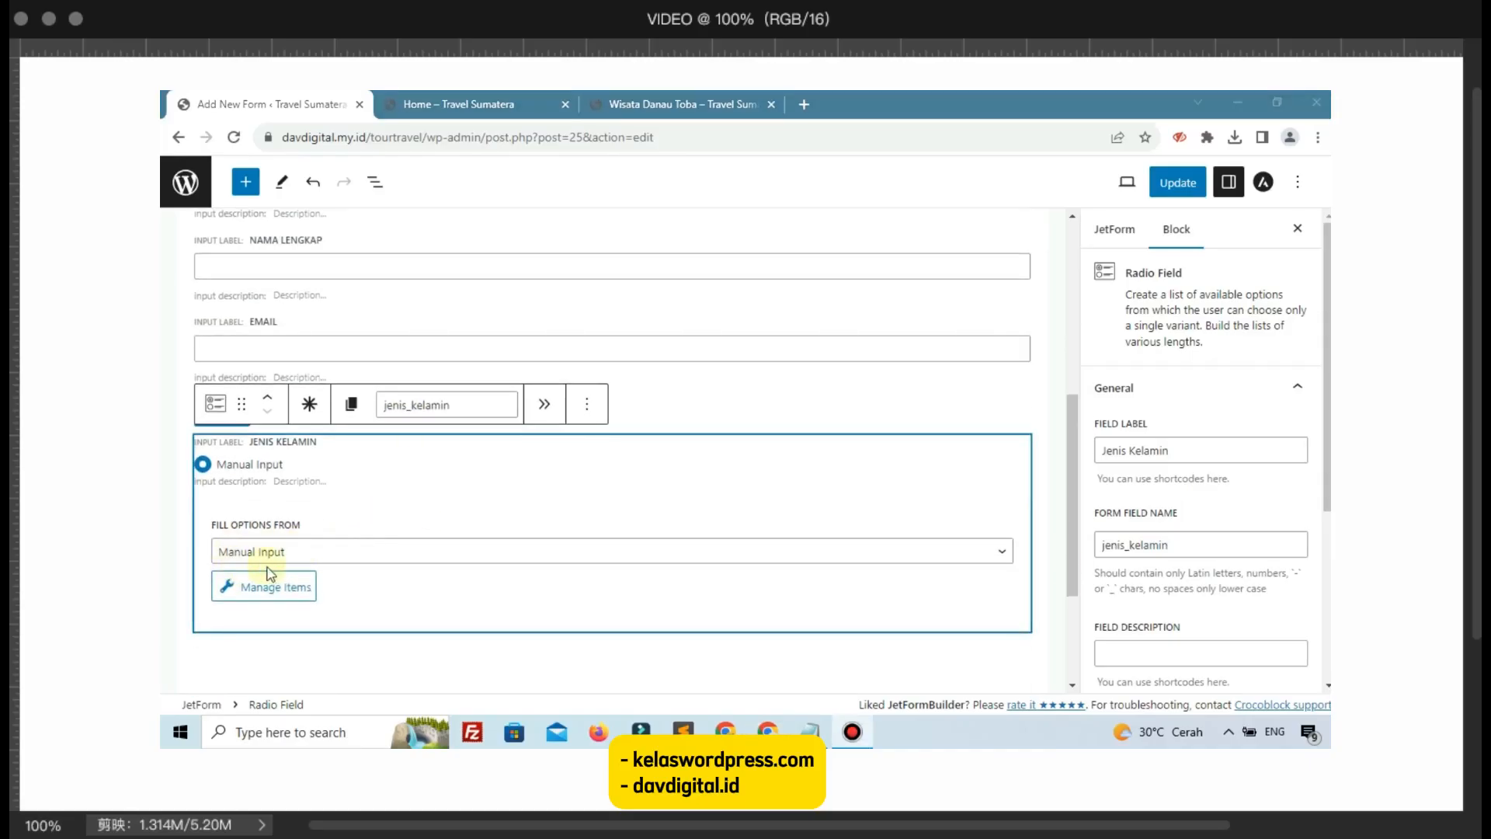
left_click(272, 584)
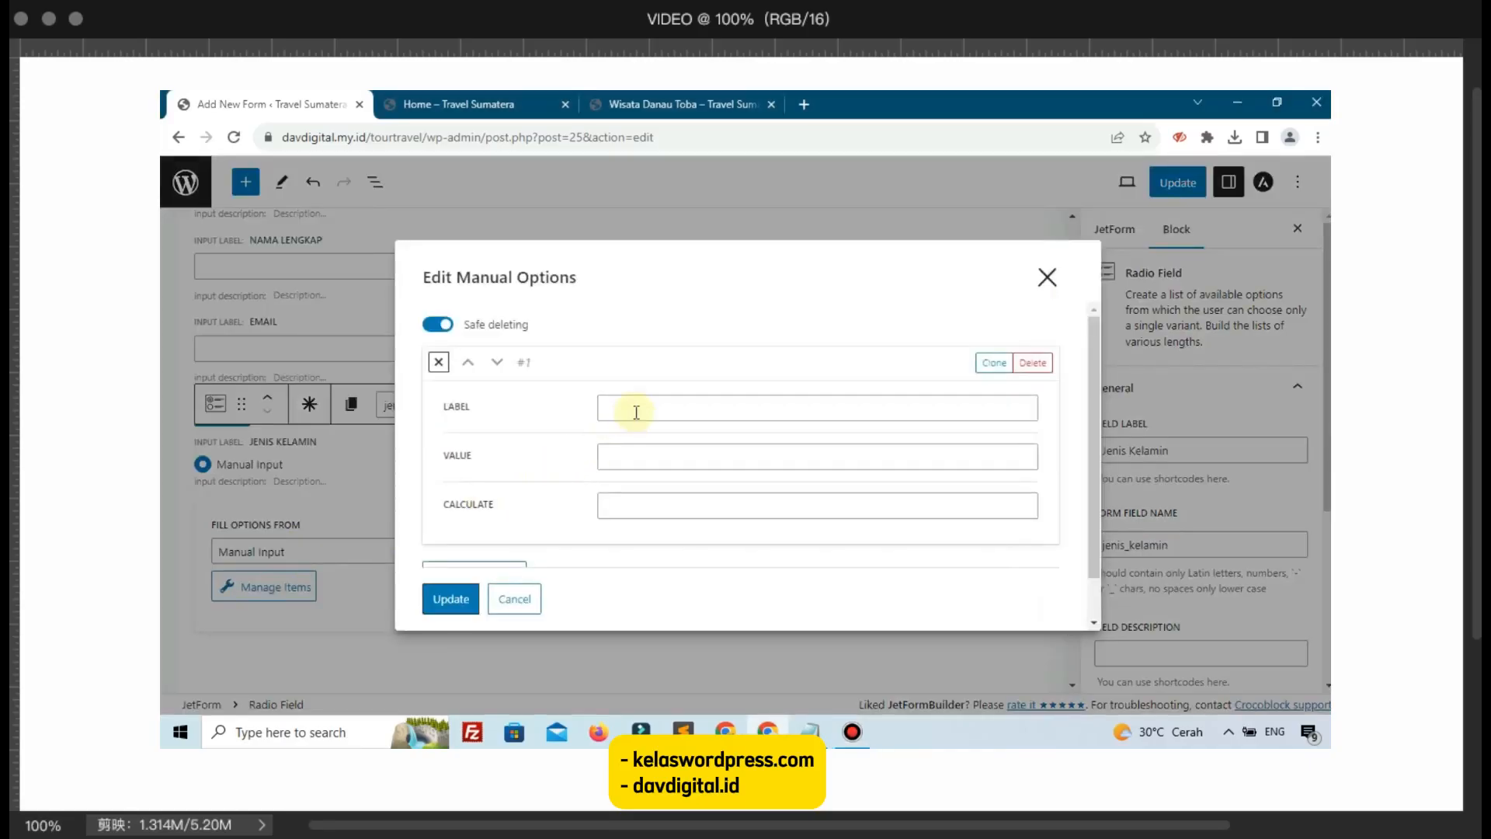
left_click(637, 412)
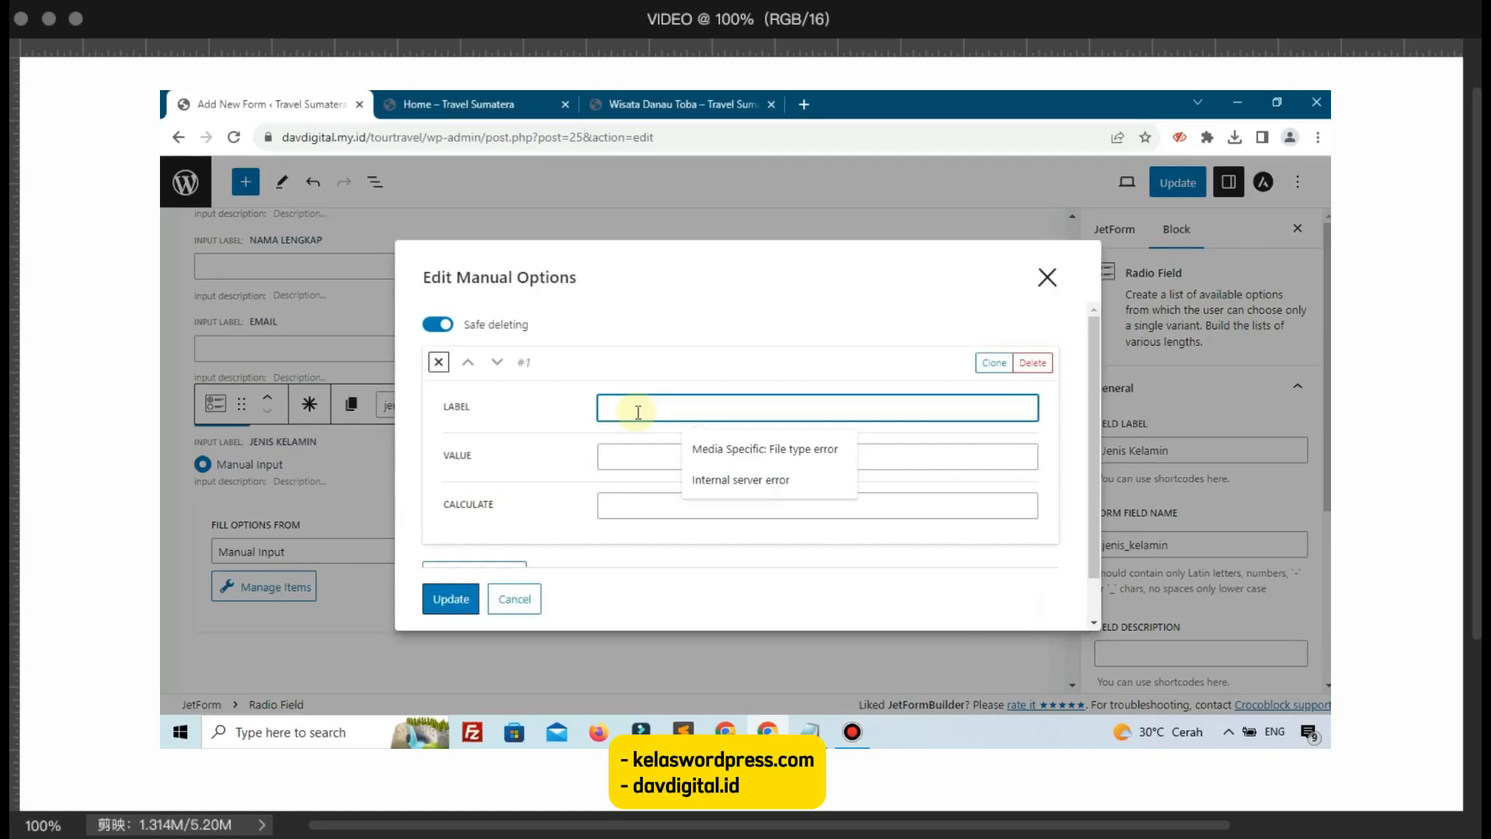
type("Laki - Laki")
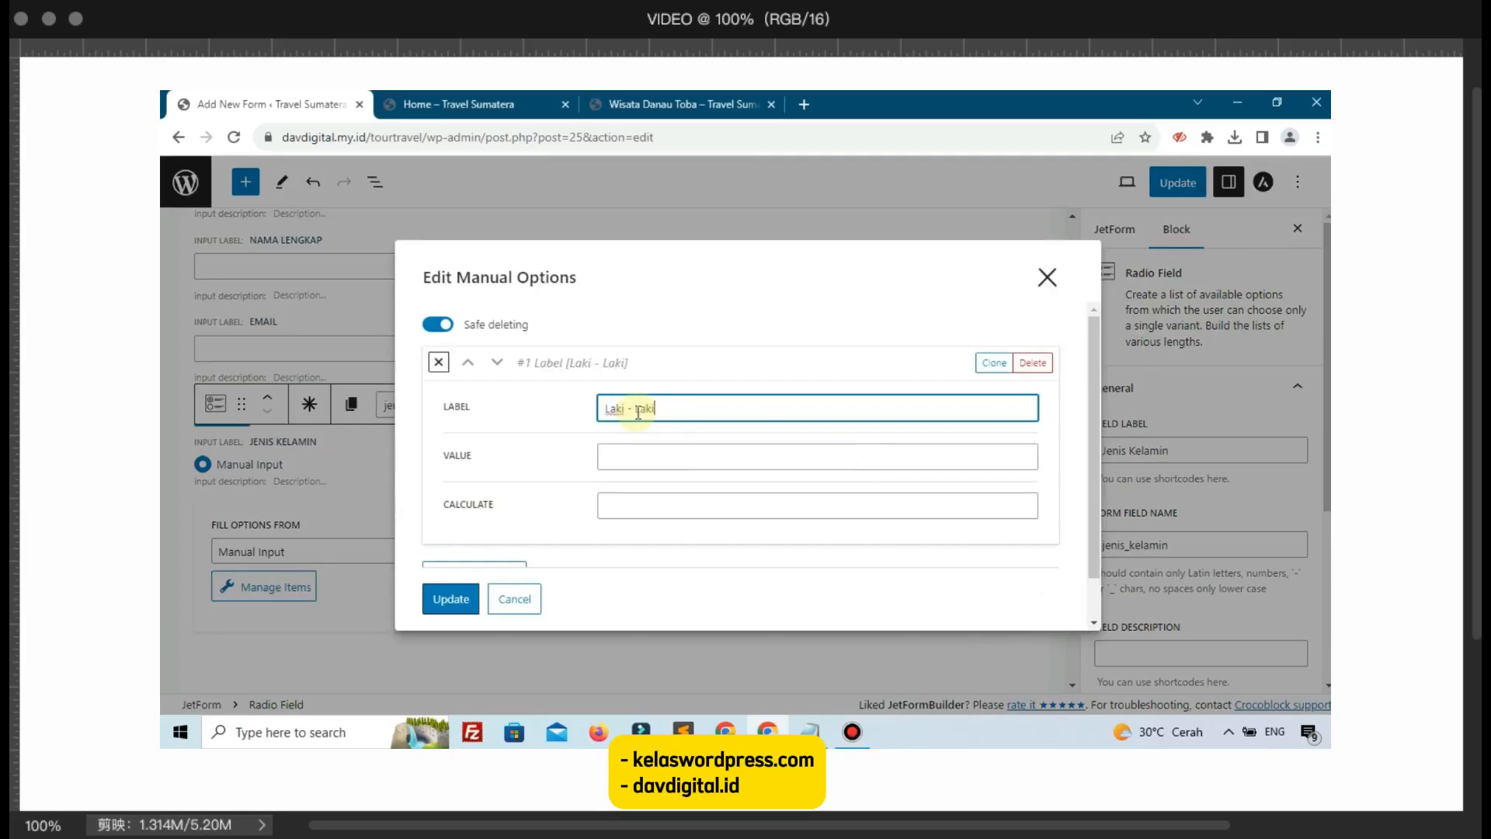
key("ctrl+a")
key("ctrl+c")
left_click(650, 457)
key("ctrl+v")
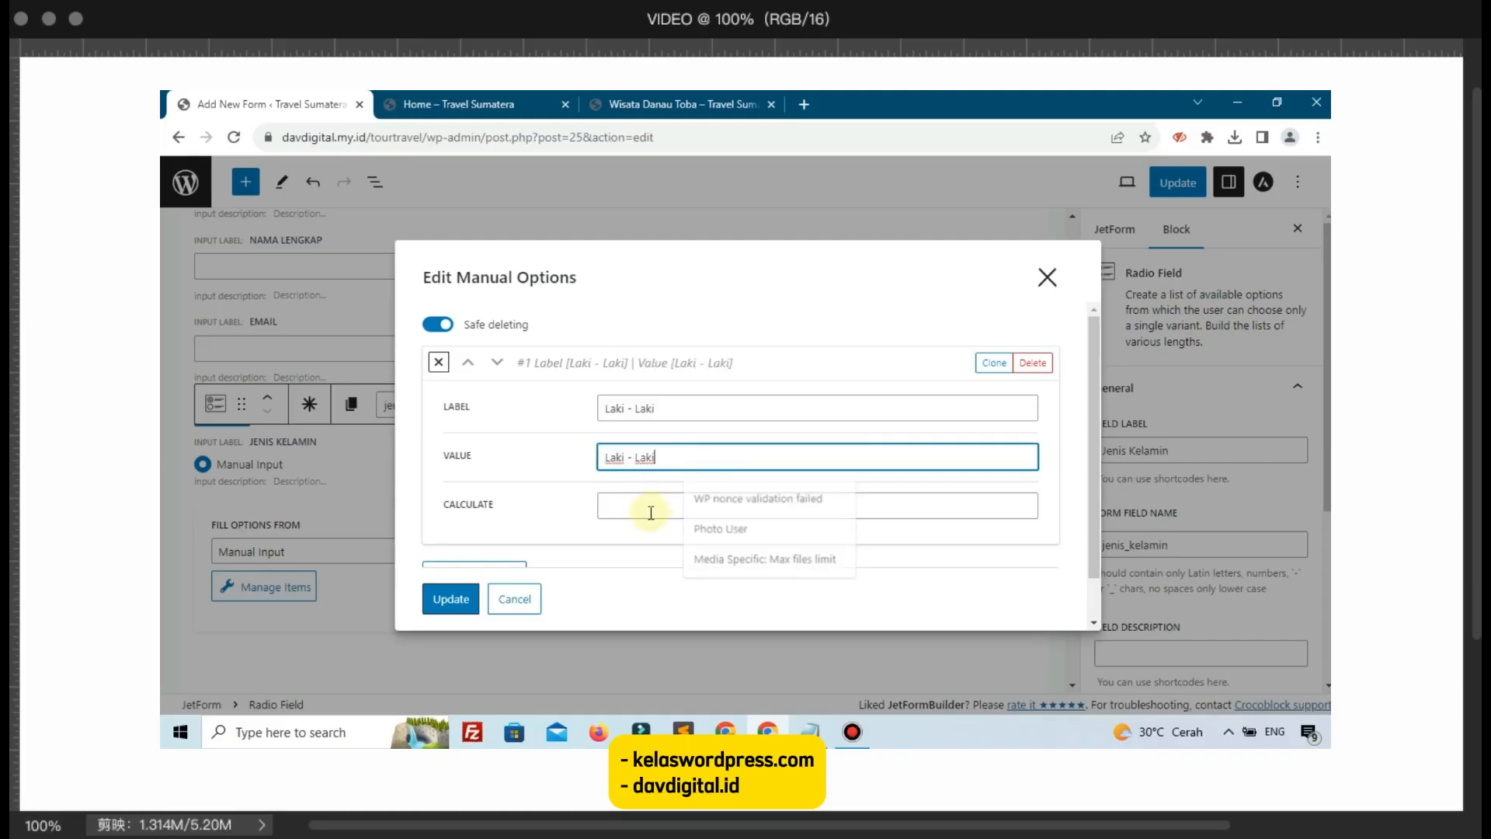
left_click(651, 513)
key("ctrl+v")
left_click(451, 599)
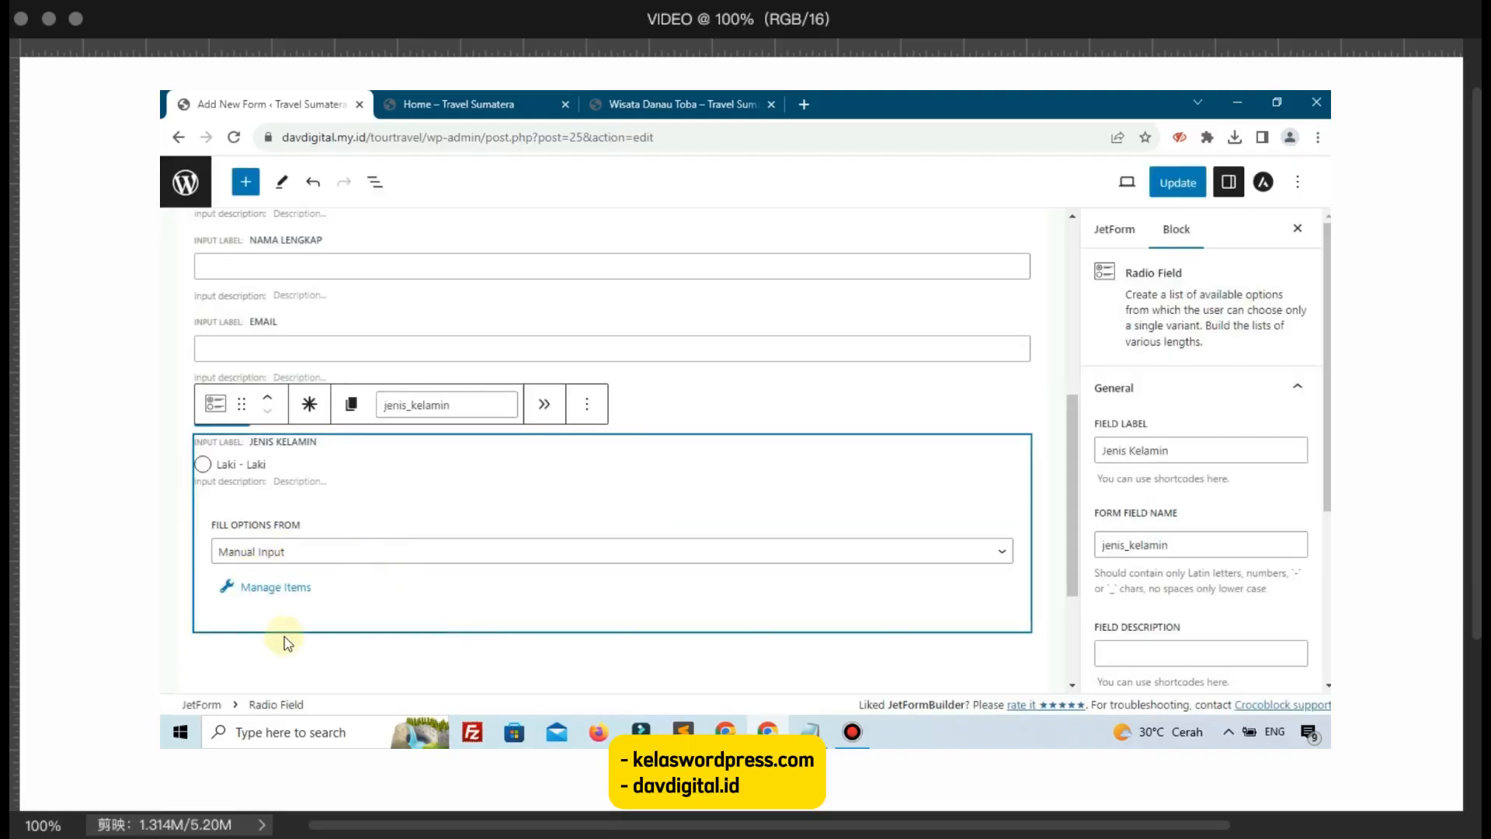
Step: Add a second manual option to the Jenis Kelamin field with "Perempuan" as its label, value and calculate value
left_click(268, 553)
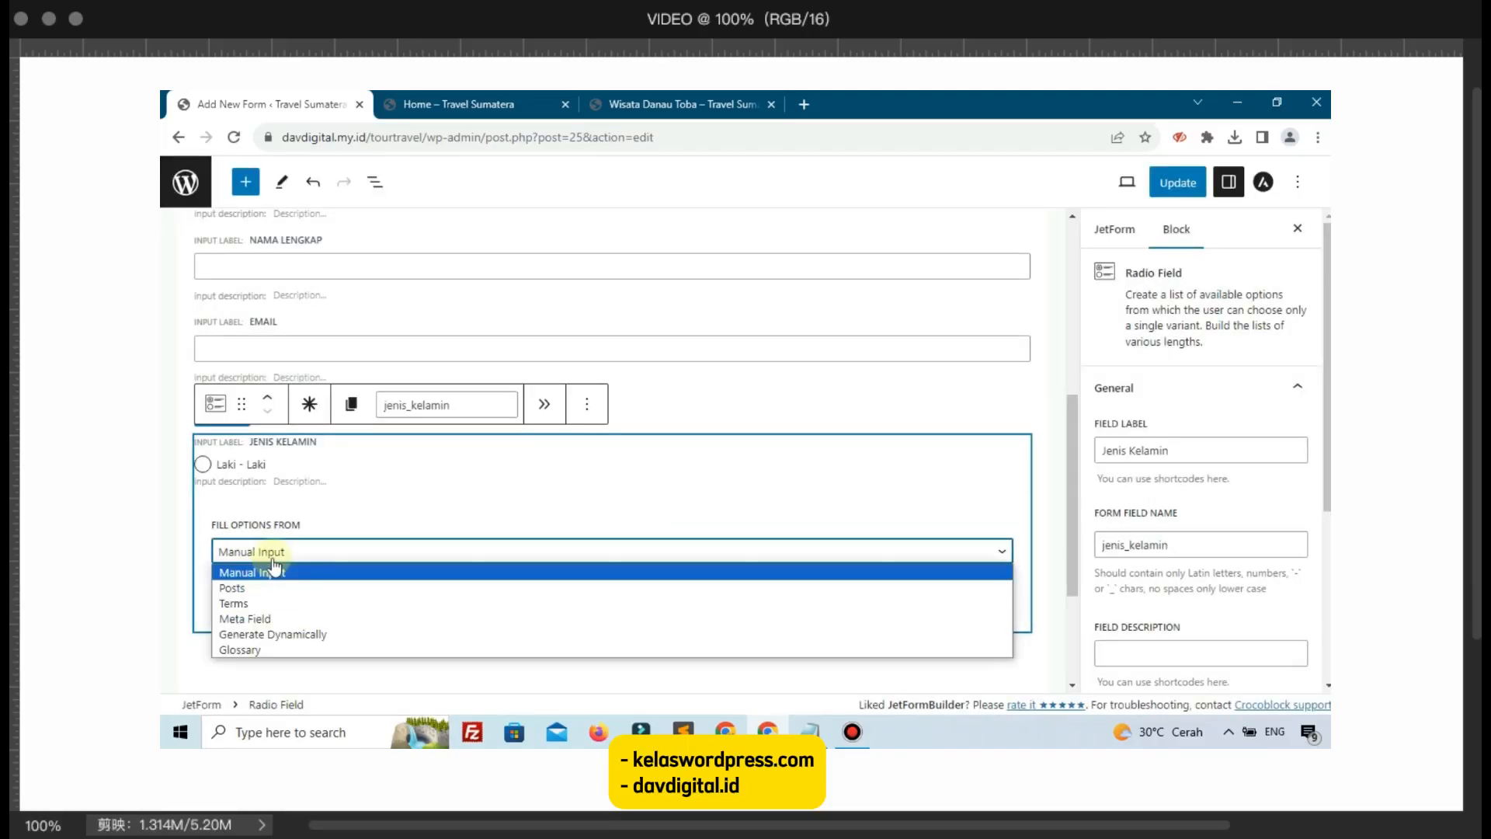
left_click(273, 572)
left_click(277, 586)
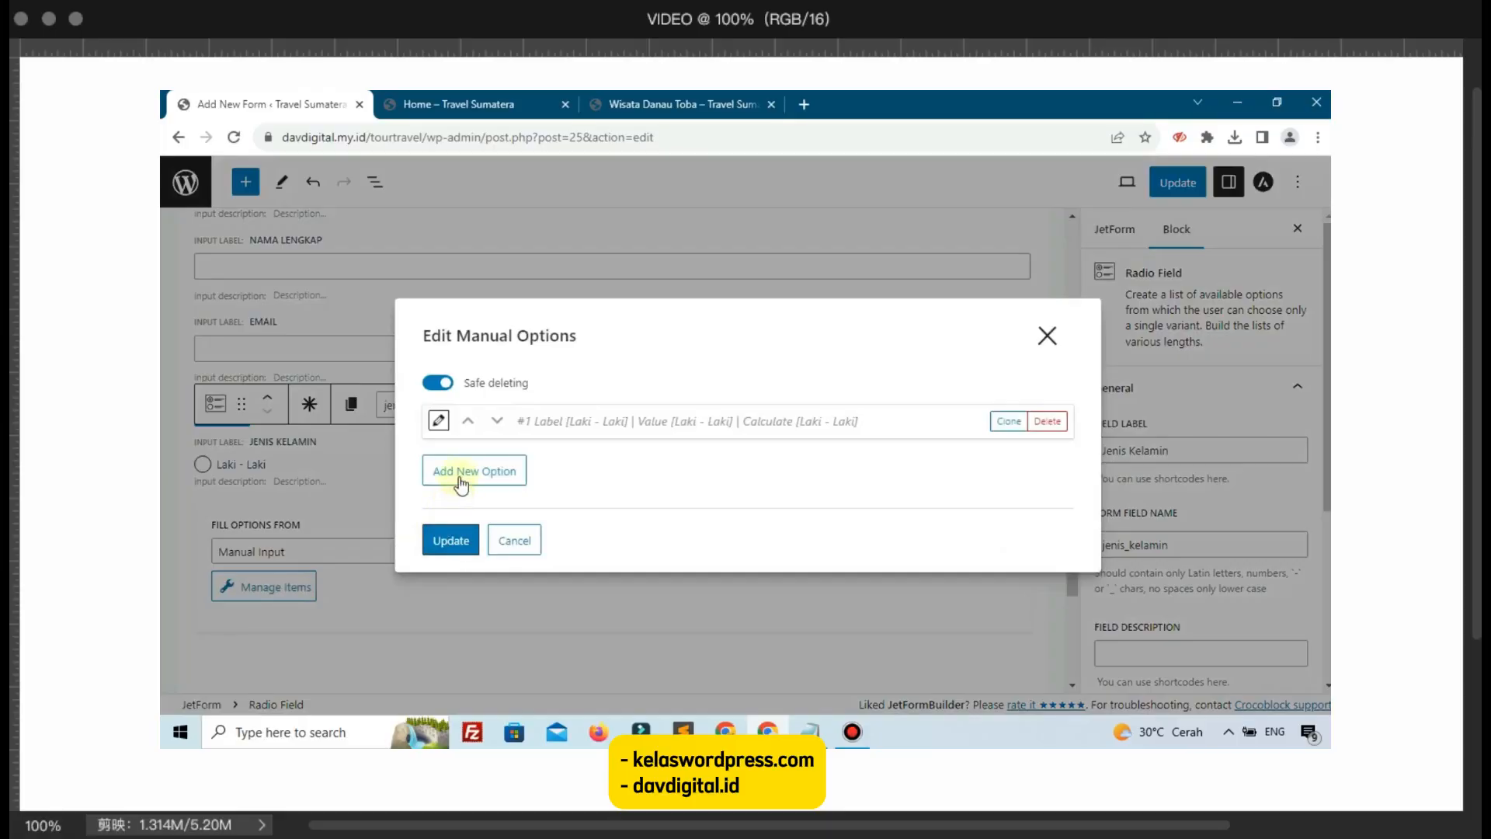
left_click(462, 472)
left_click(657, 459)
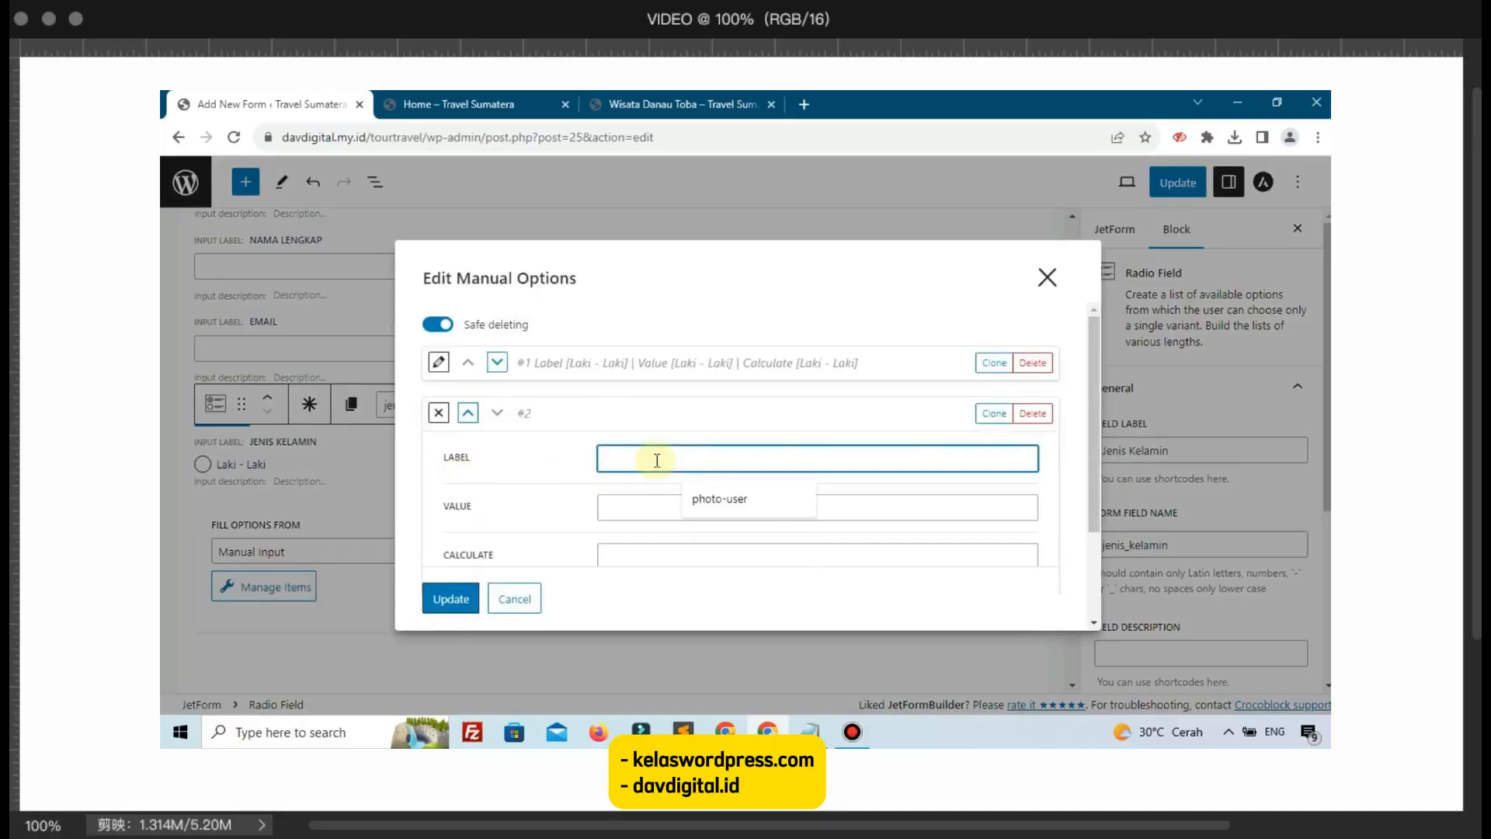
type("Perempuan")
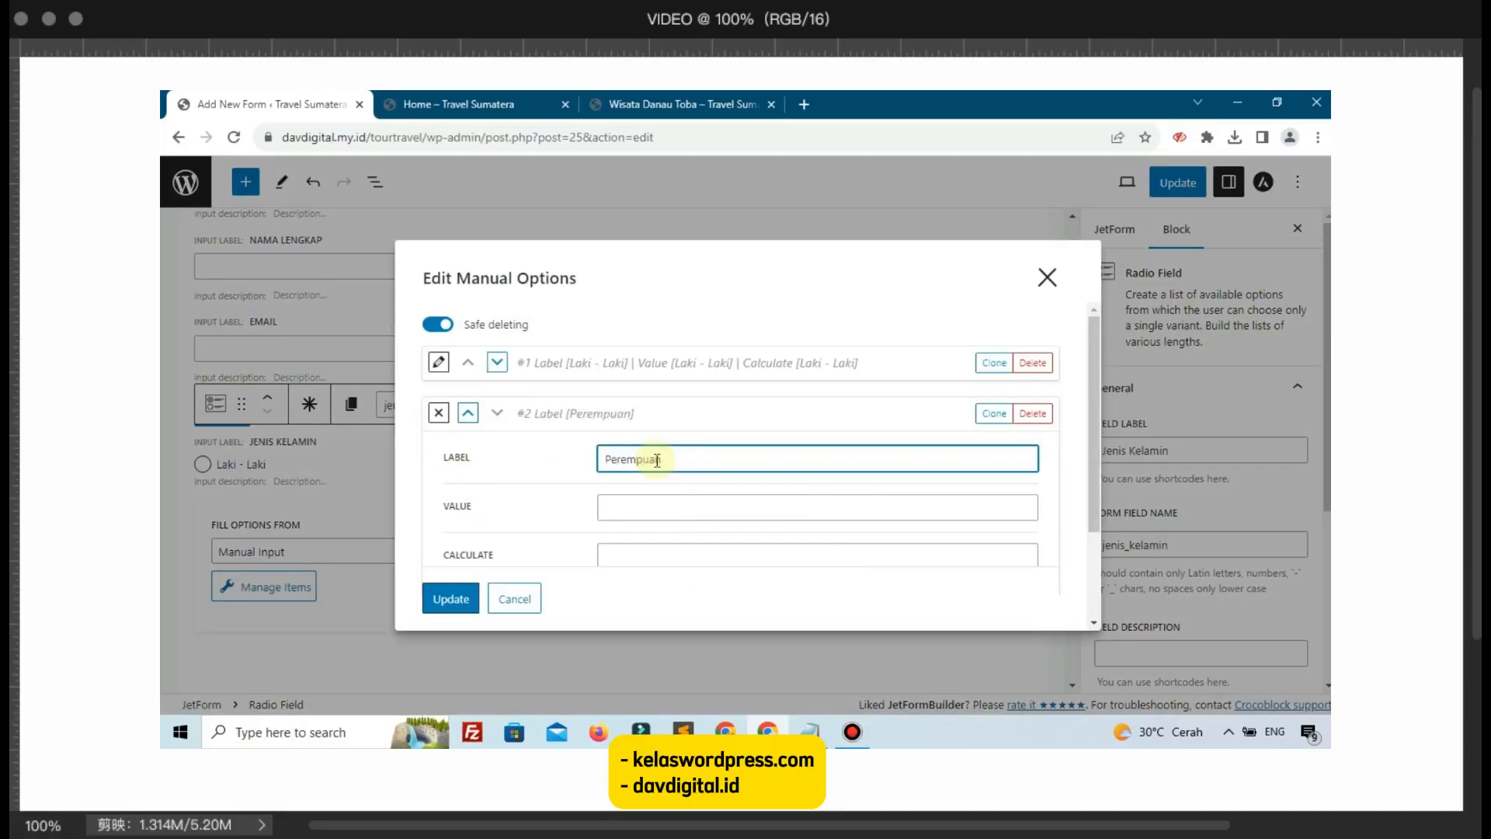
double_click(657, 461)
key("ctrl+c")
left_click(643, 502)
key("ctrl+v")
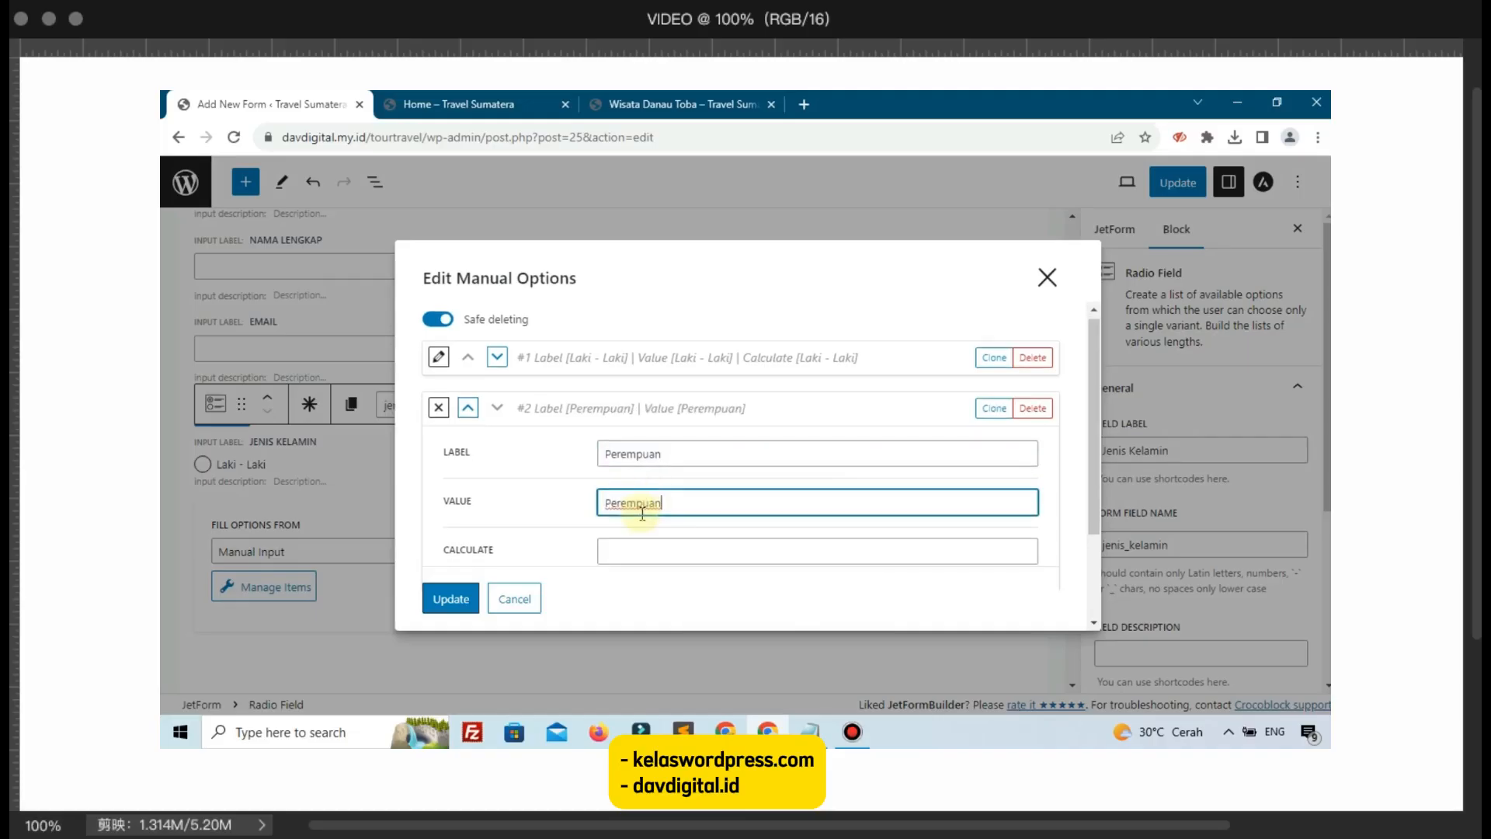
scroll(640, 479, "down", 1)
left_click(639, 480)
key("ctrl+v")
left_click(451, 599)
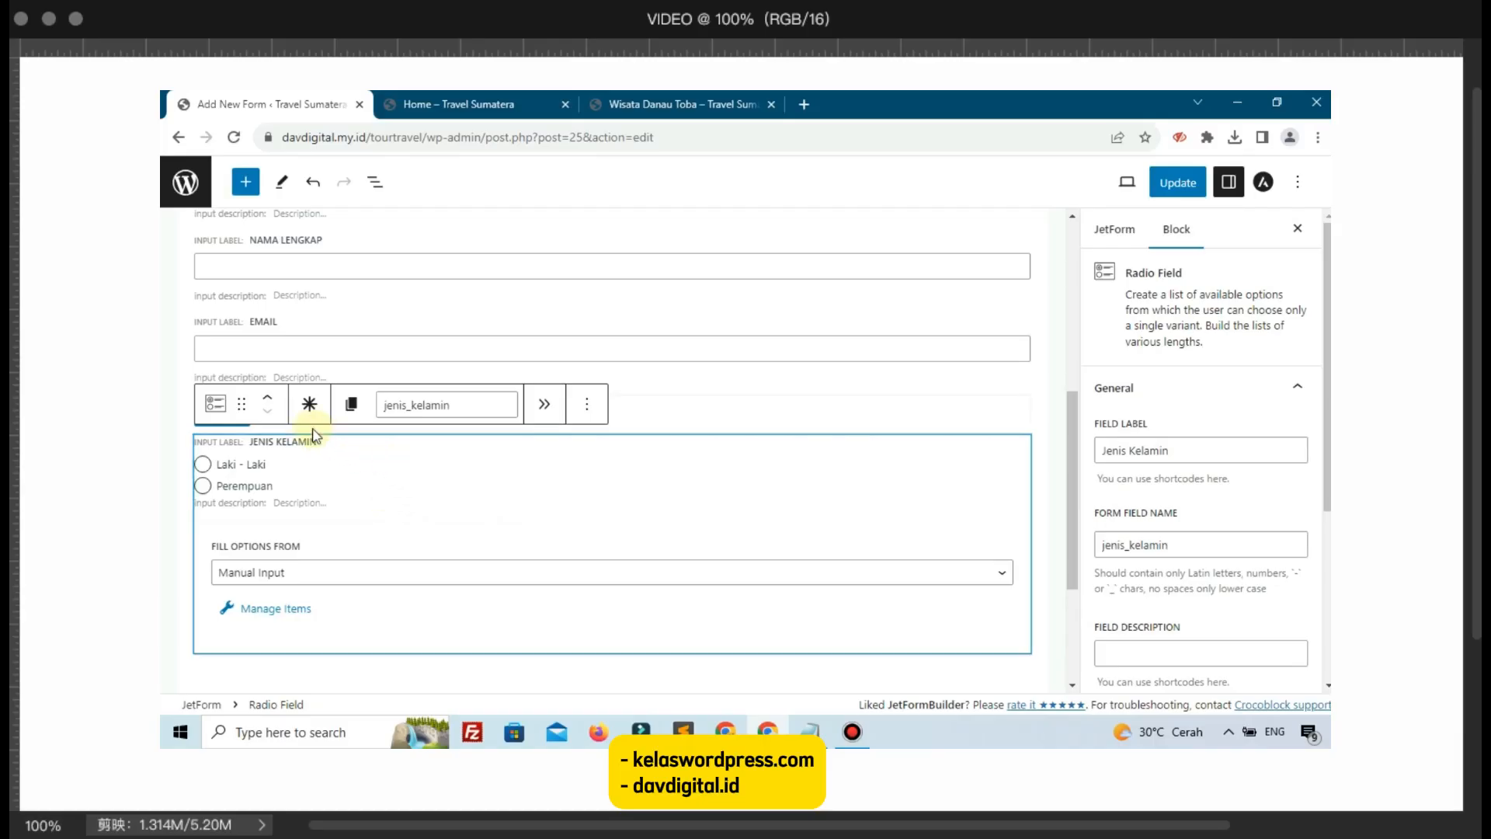
Step: Move the Jenis Kelamin field above the Submit button and deselect it
left_click(269, 401)
scroll(296, 609, "down", 2)
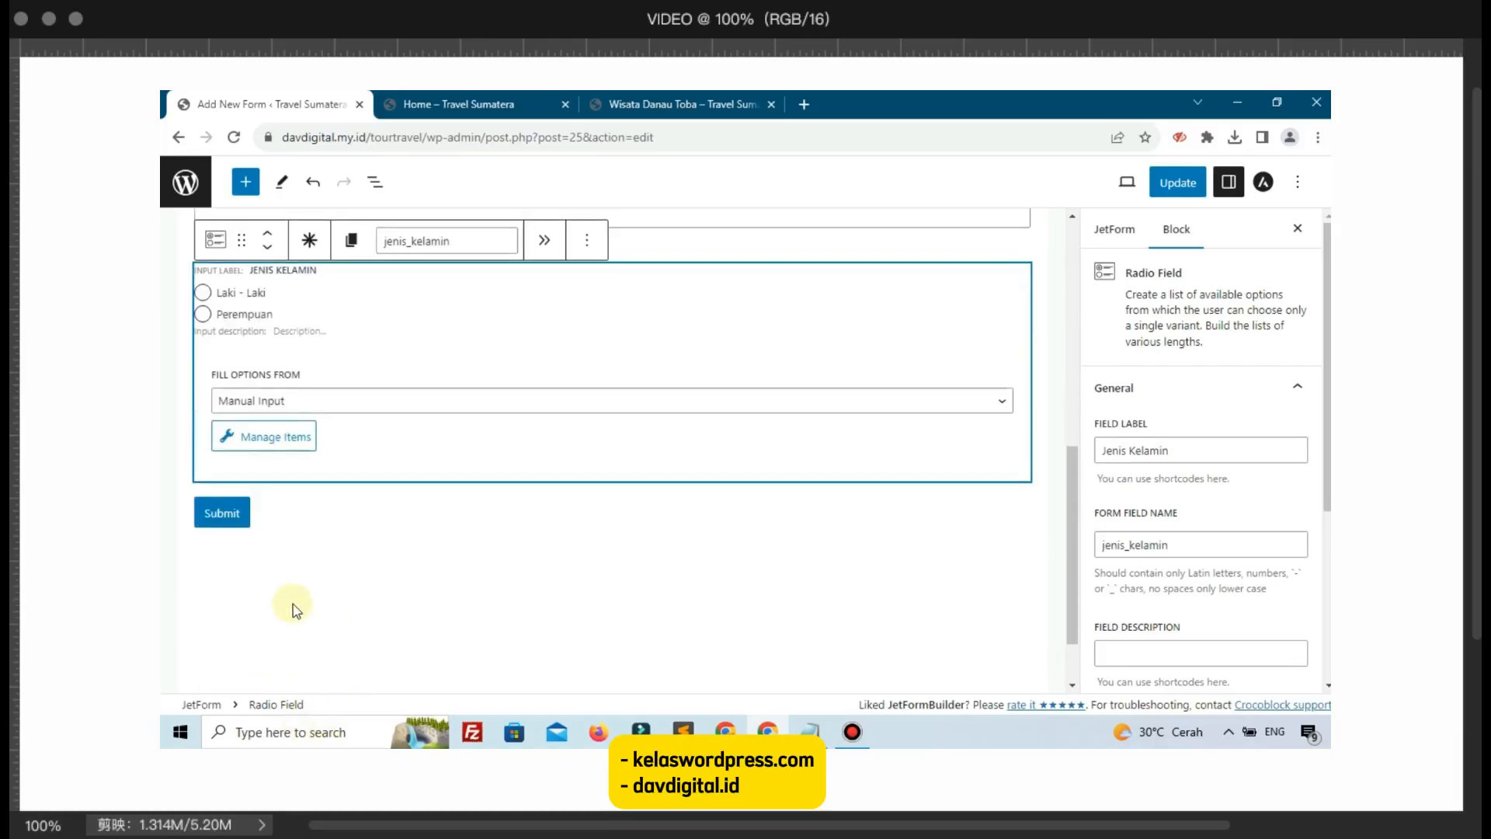
left_click(854, 622)
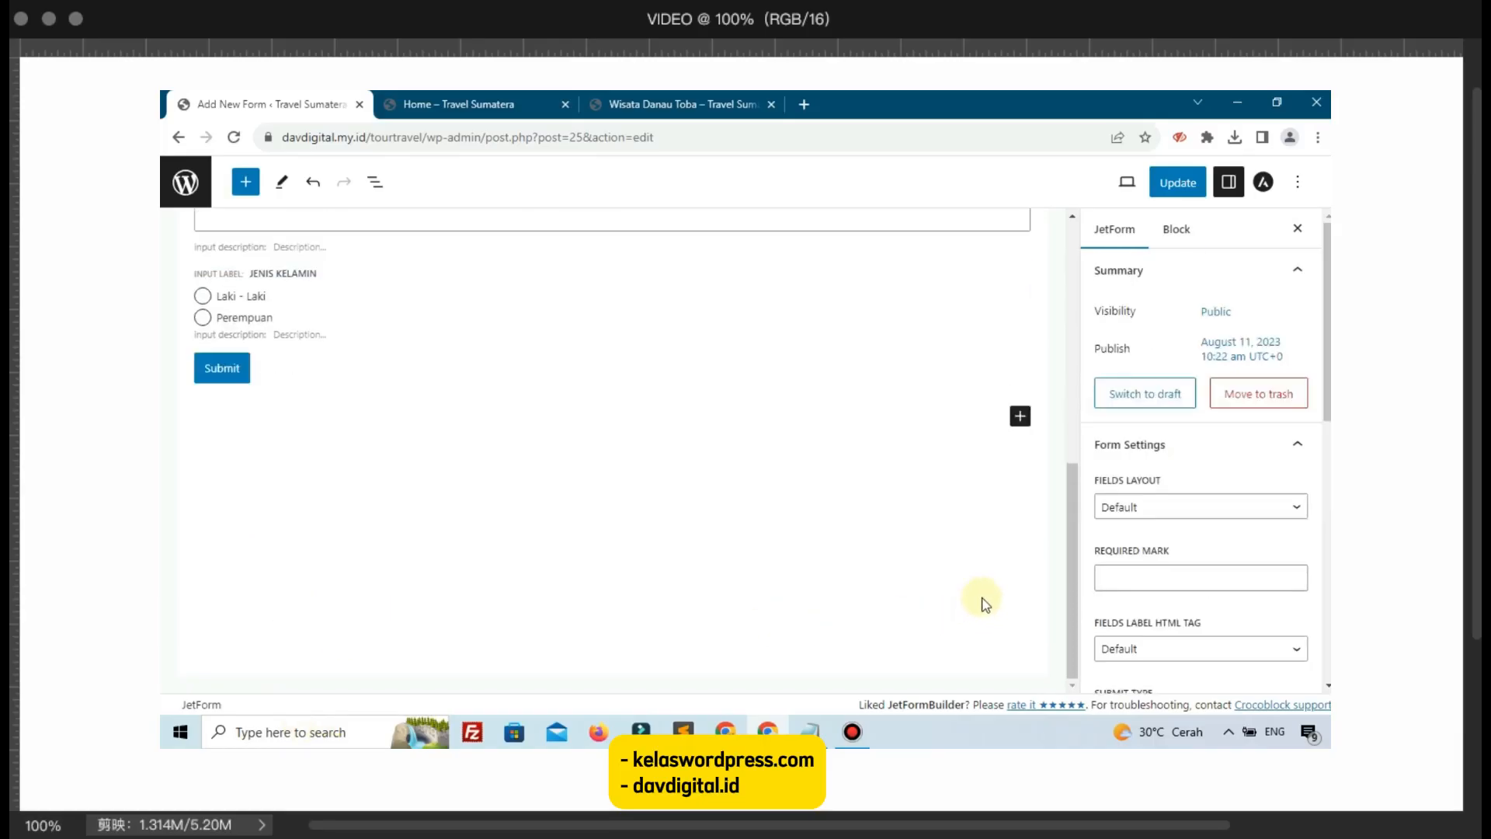
Step: Add a Text Field block with the label "Telephone" and the form field name "telephone", placed above the Submit button
left_click(1018, 419)
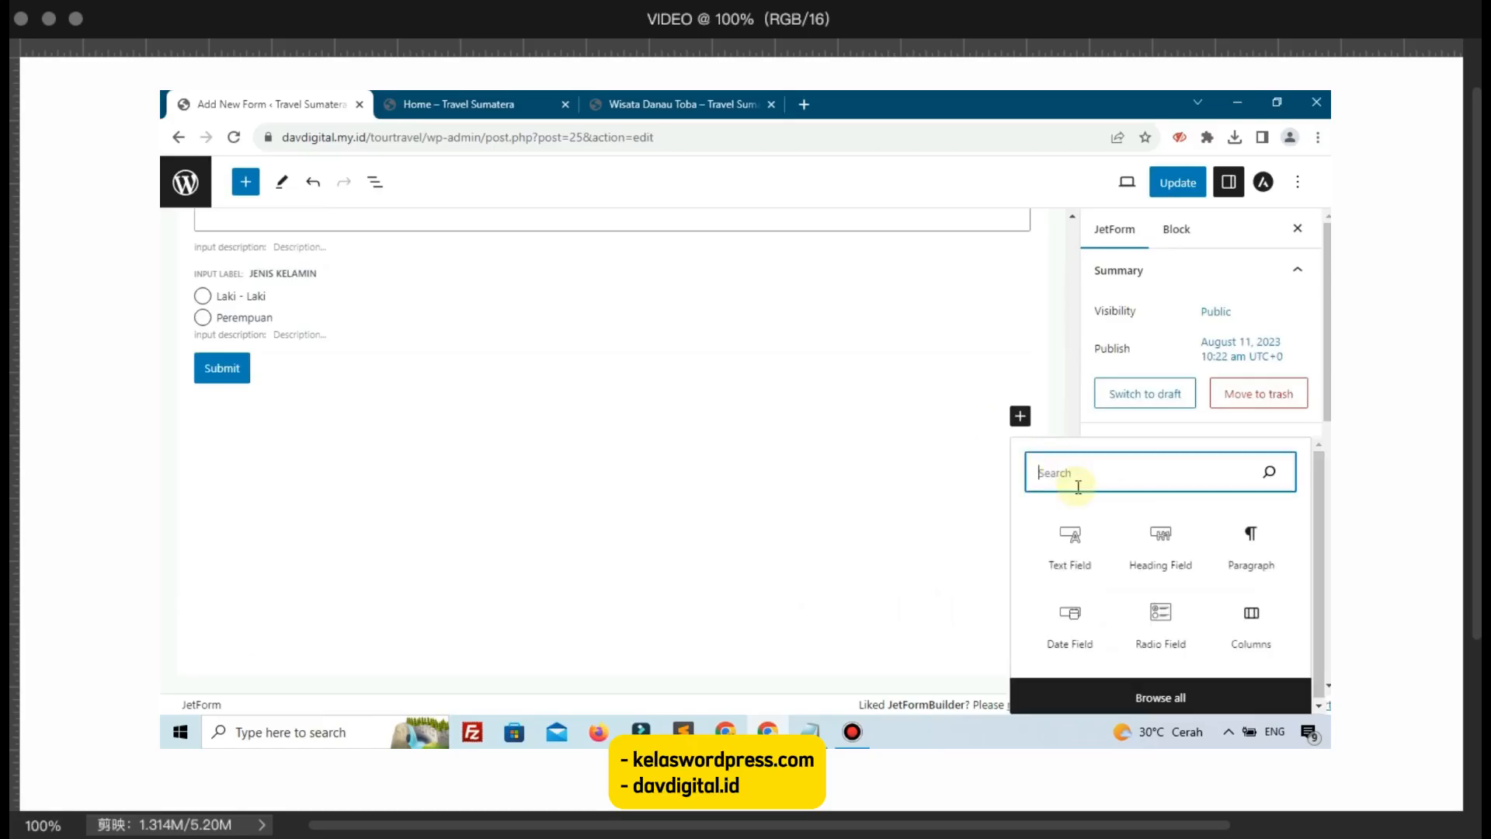
left_click(1078, 551)
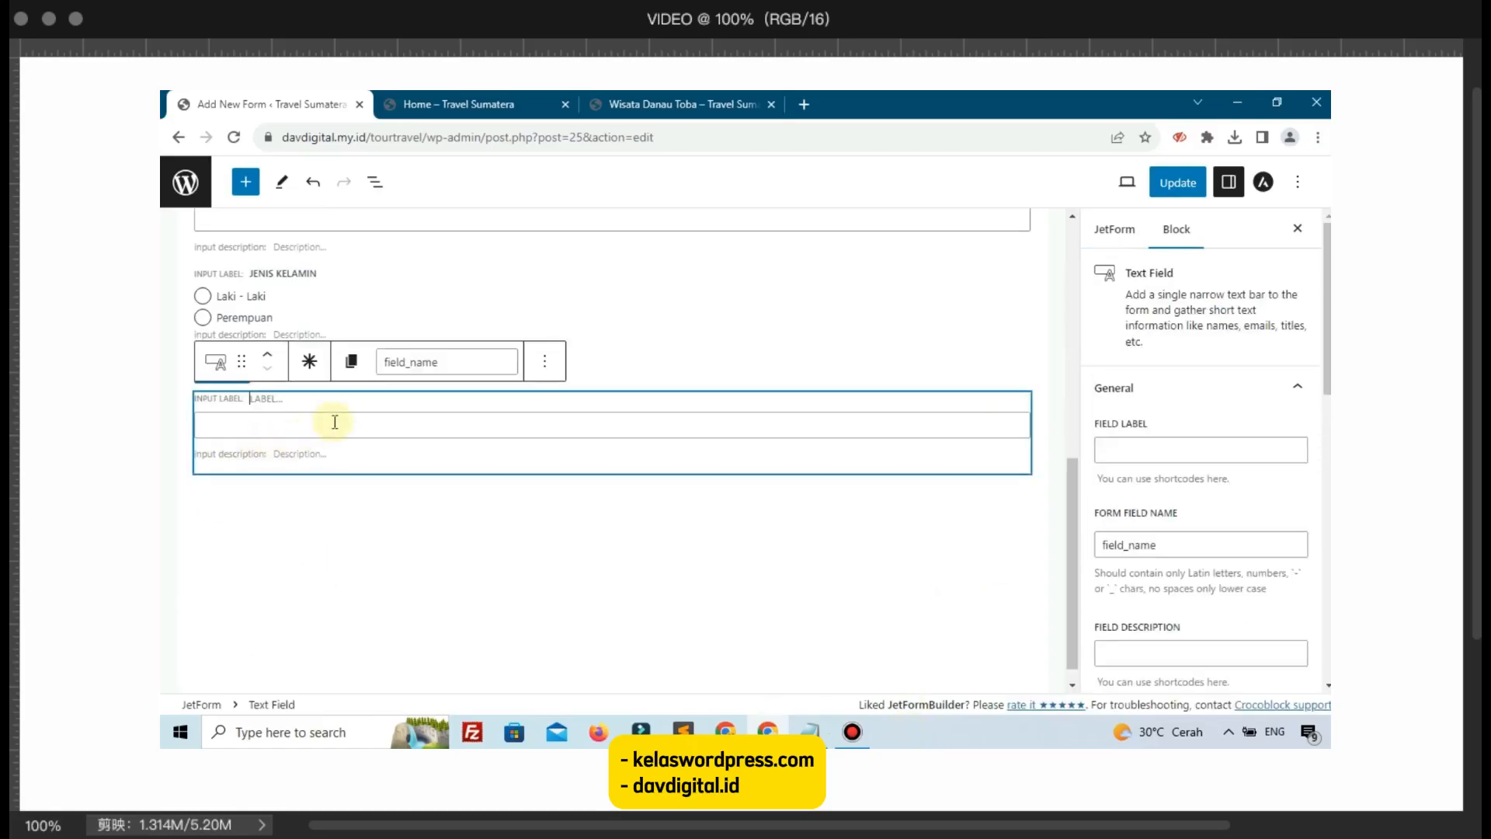
left_click(1109, 451)
type("Telephone")
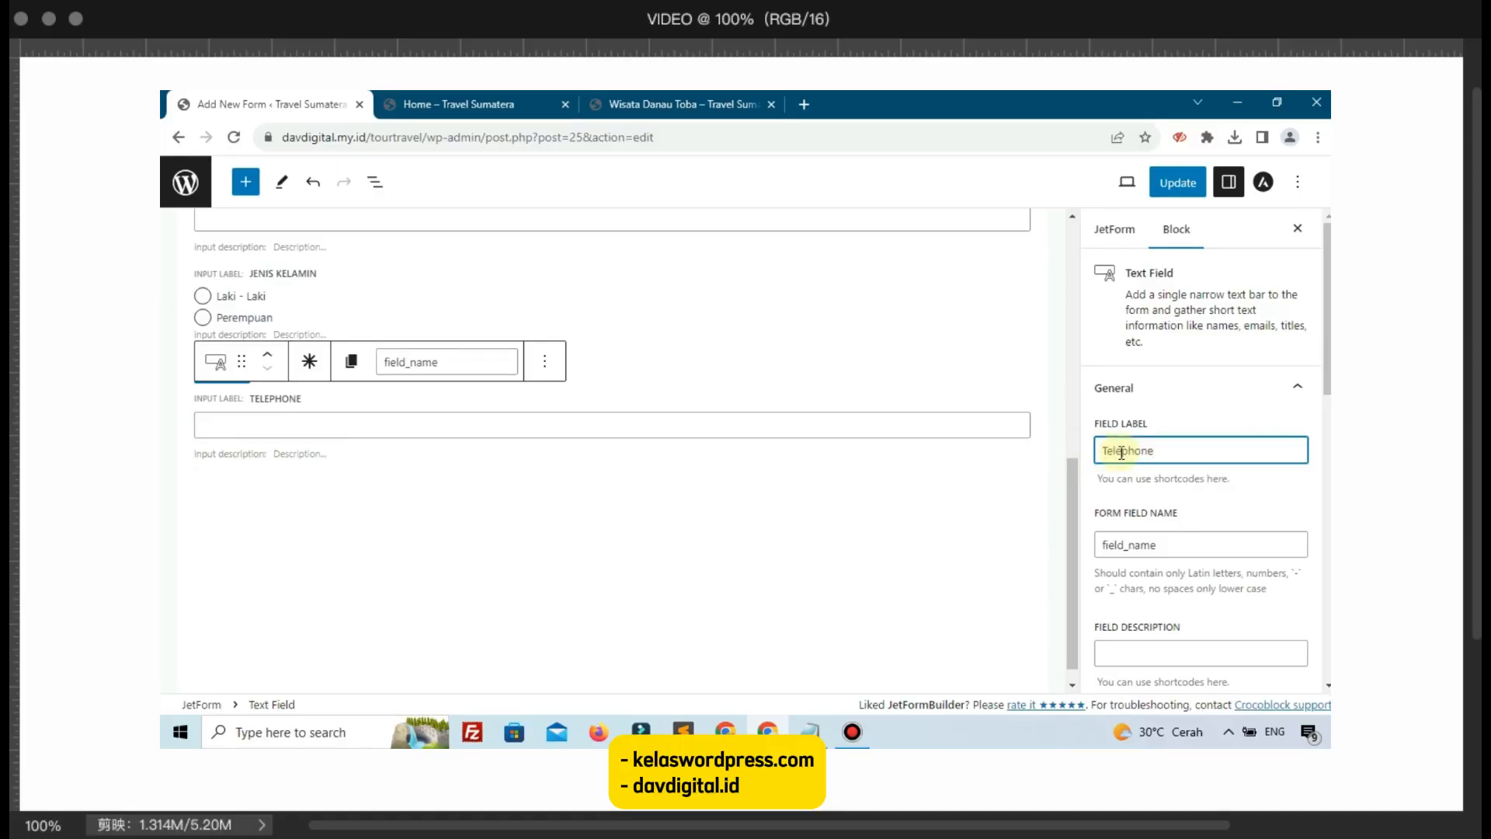
left_click(1235, 510)
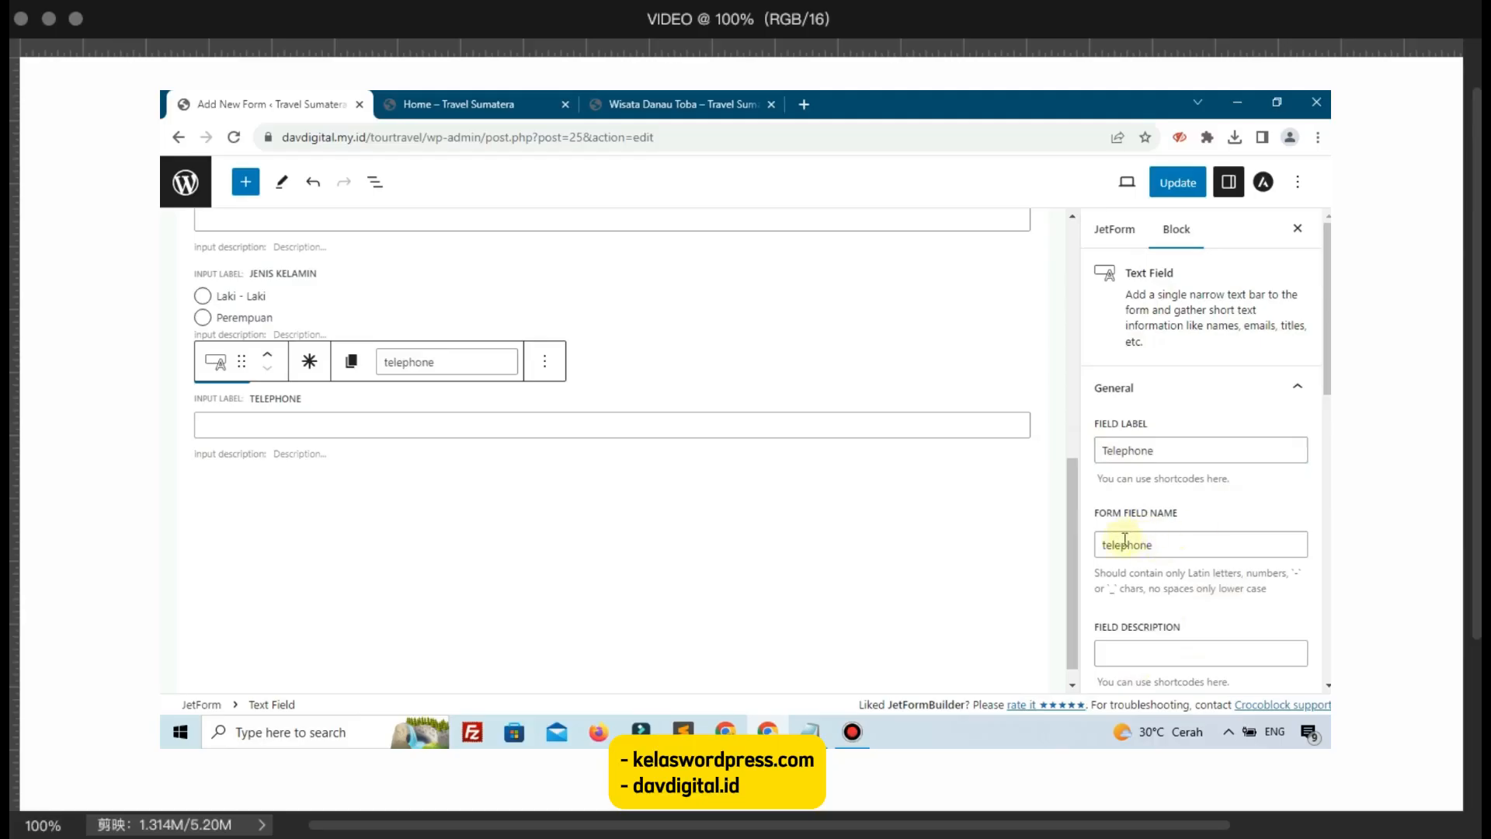
Step: Set the Email field's field type to Email
scroll(609, 549, "up", 3)
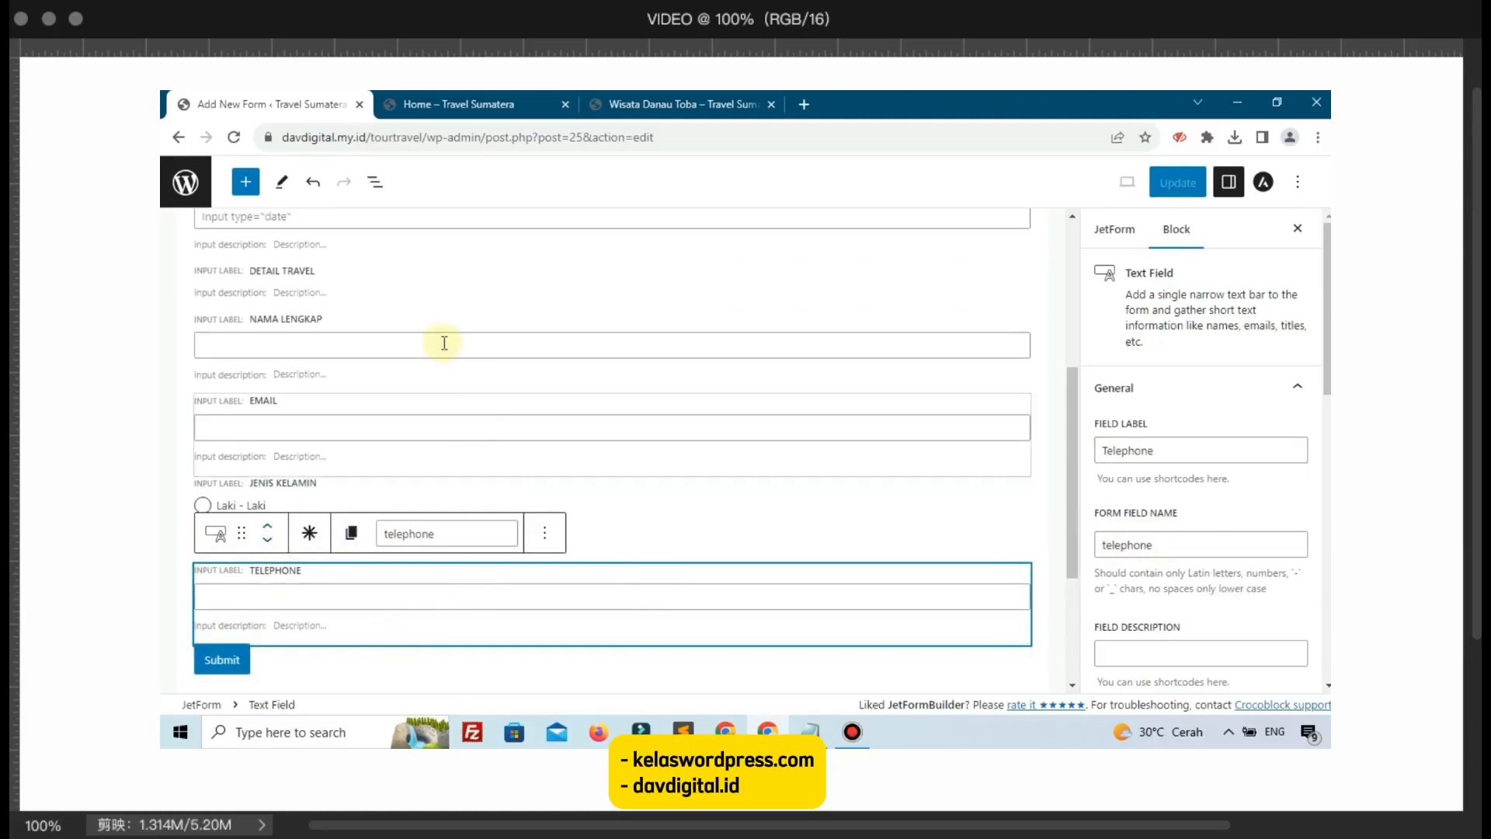
left_click(378, 426)
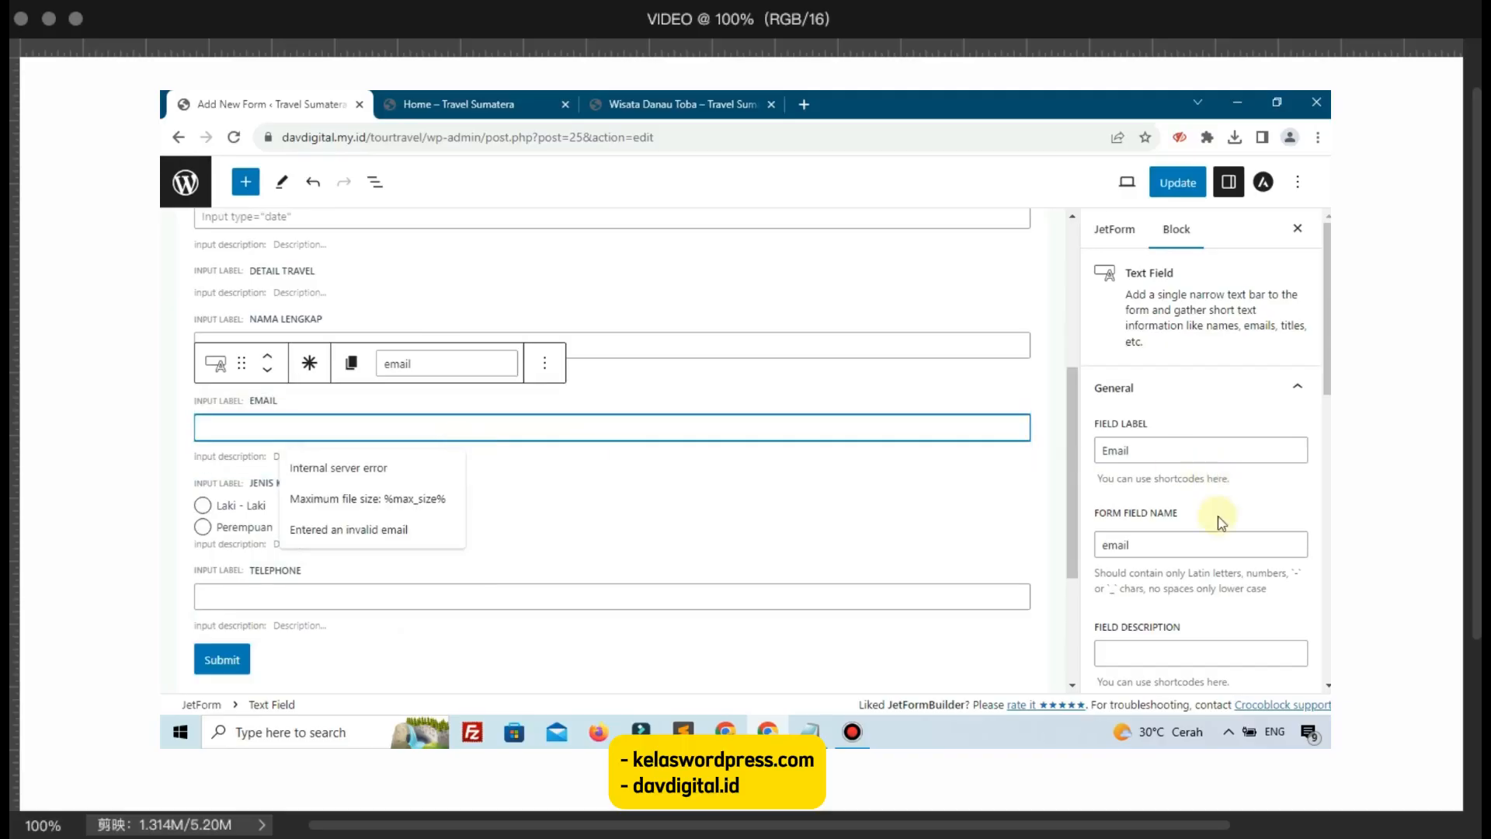
scroll(1222, 530, "down", 2)
scroll(1222, 530, "down", 4)
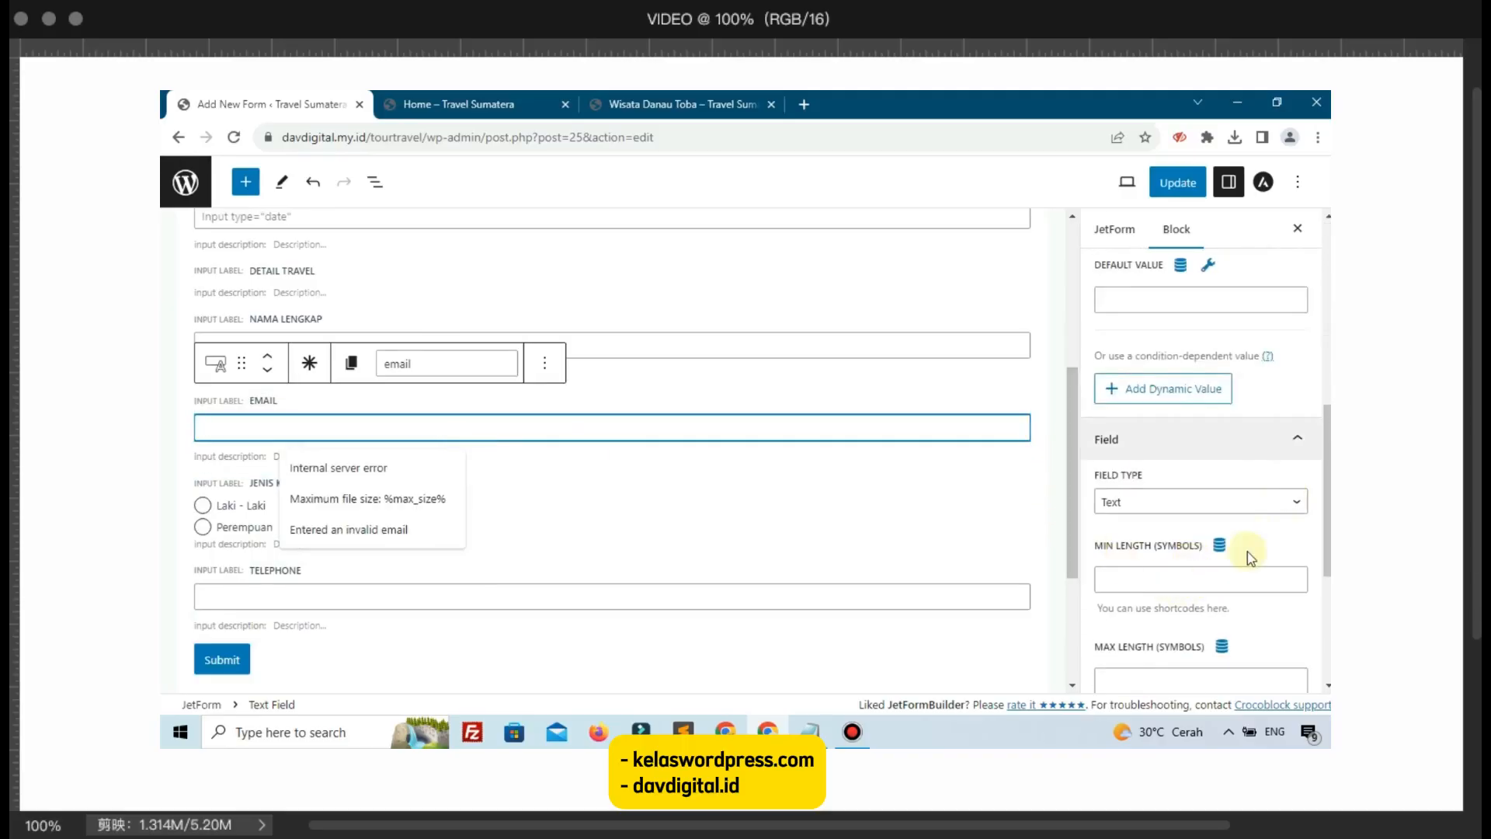
left_click(1169, 511)
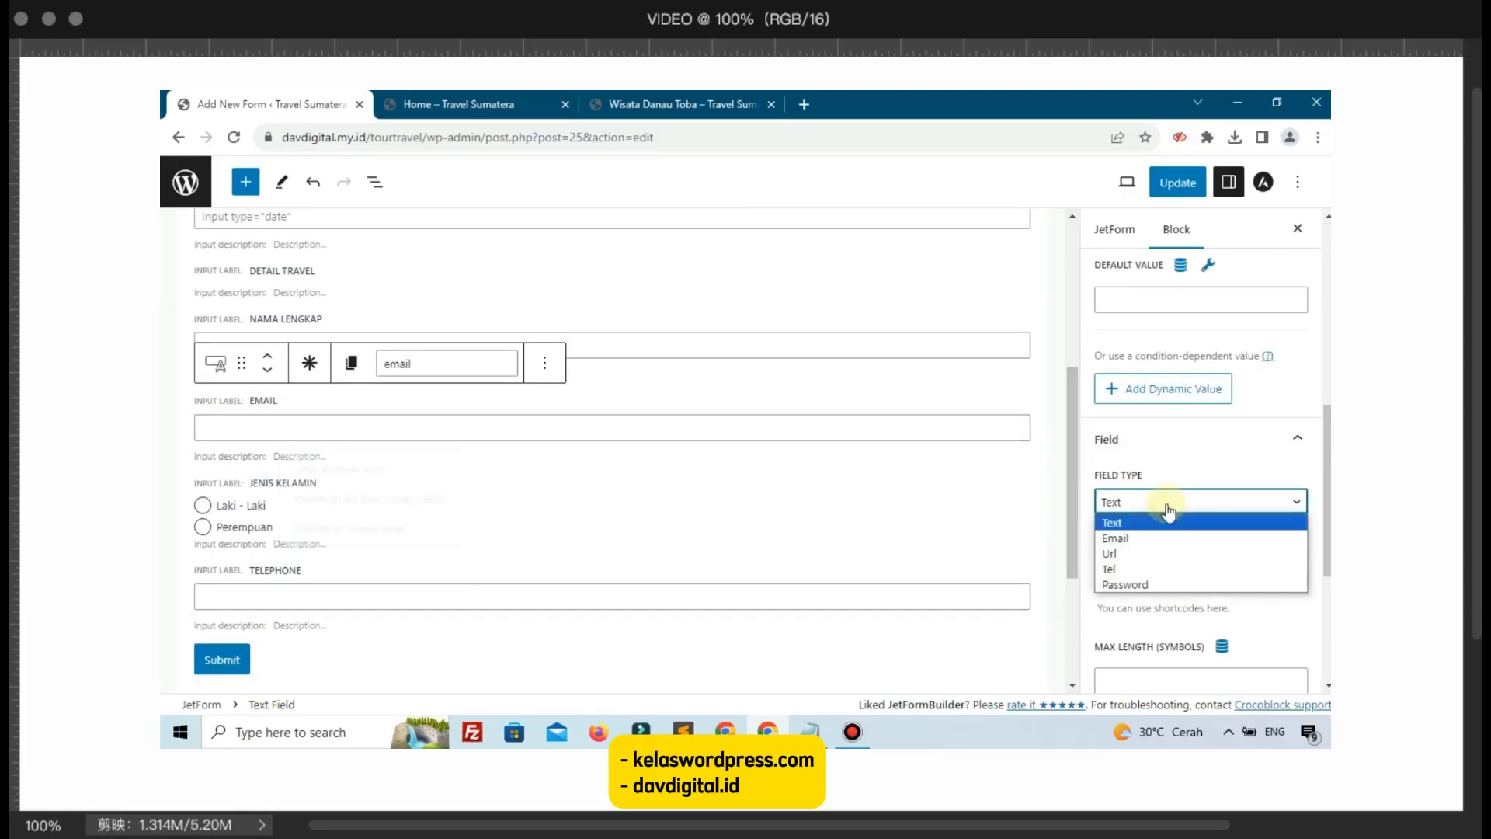
left_click(1128, 539)
scroll(497, 571, "down", 3)
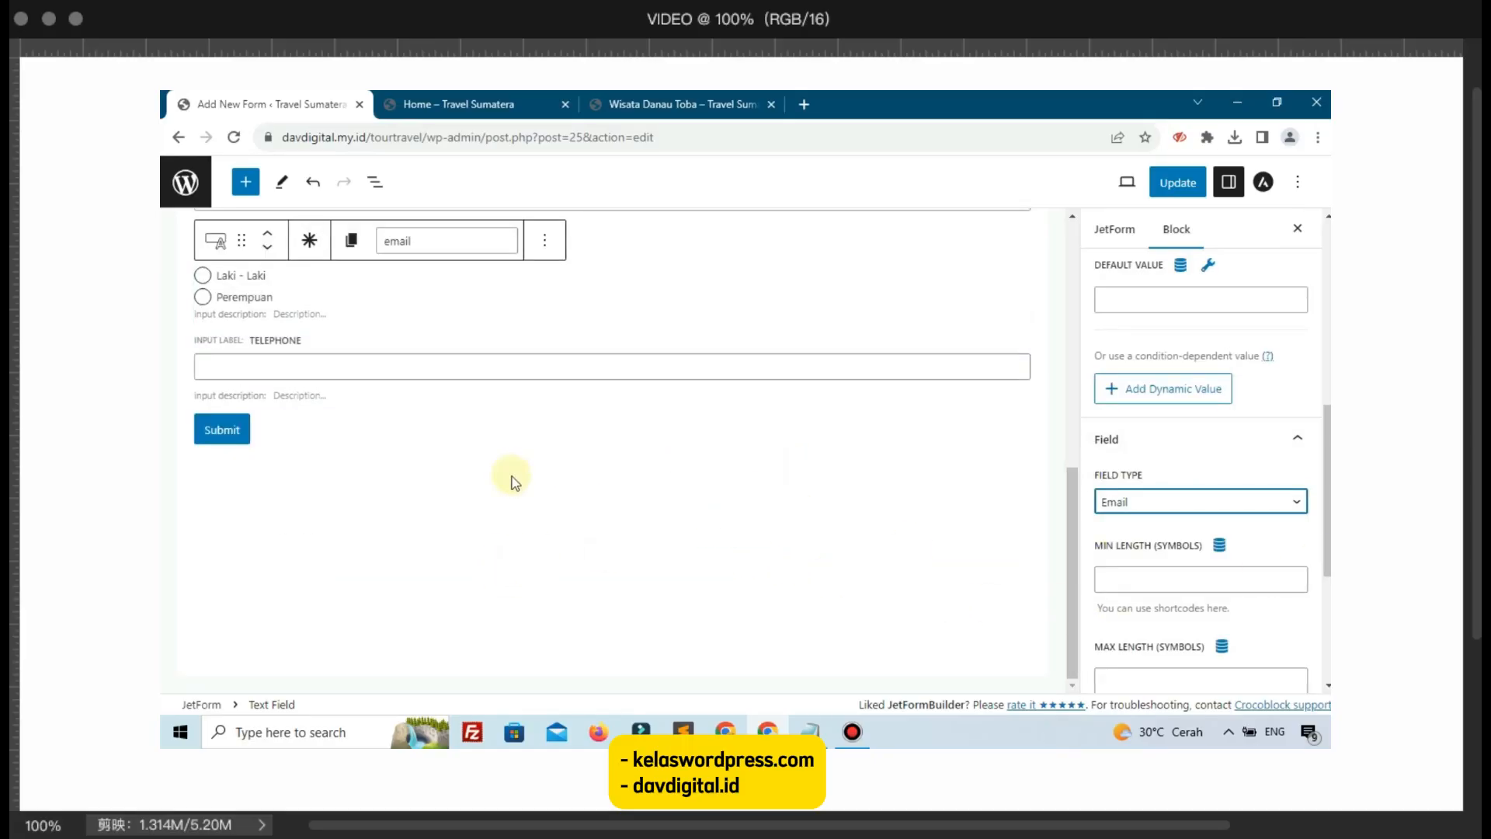
Step: Add a Date Field with the label "Tanggal Lahir" and form field name "tanggal_lahir", placed above the Submit button
key("alt+Tab")
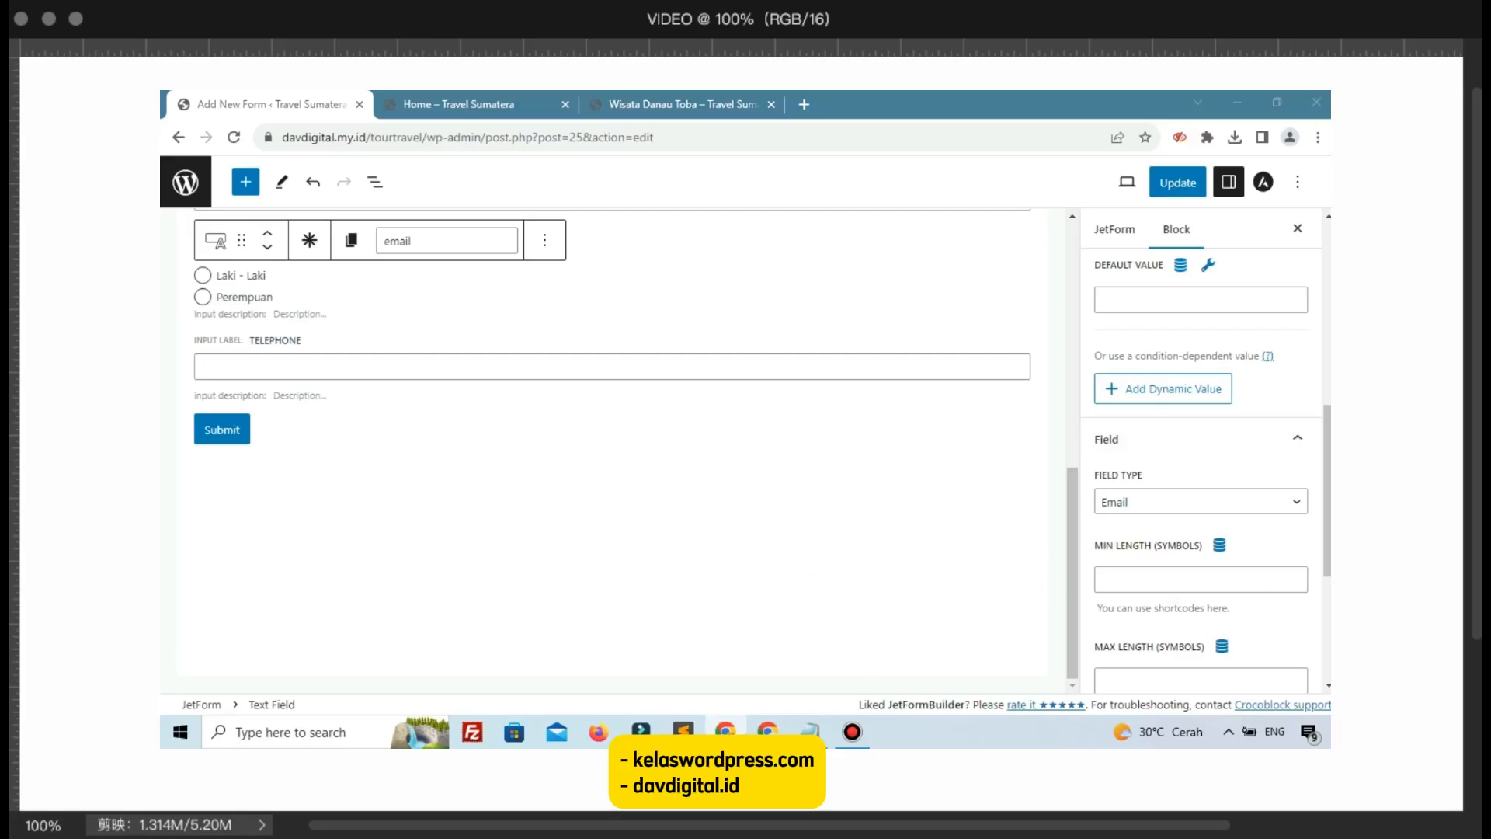
left_click(994, 581)
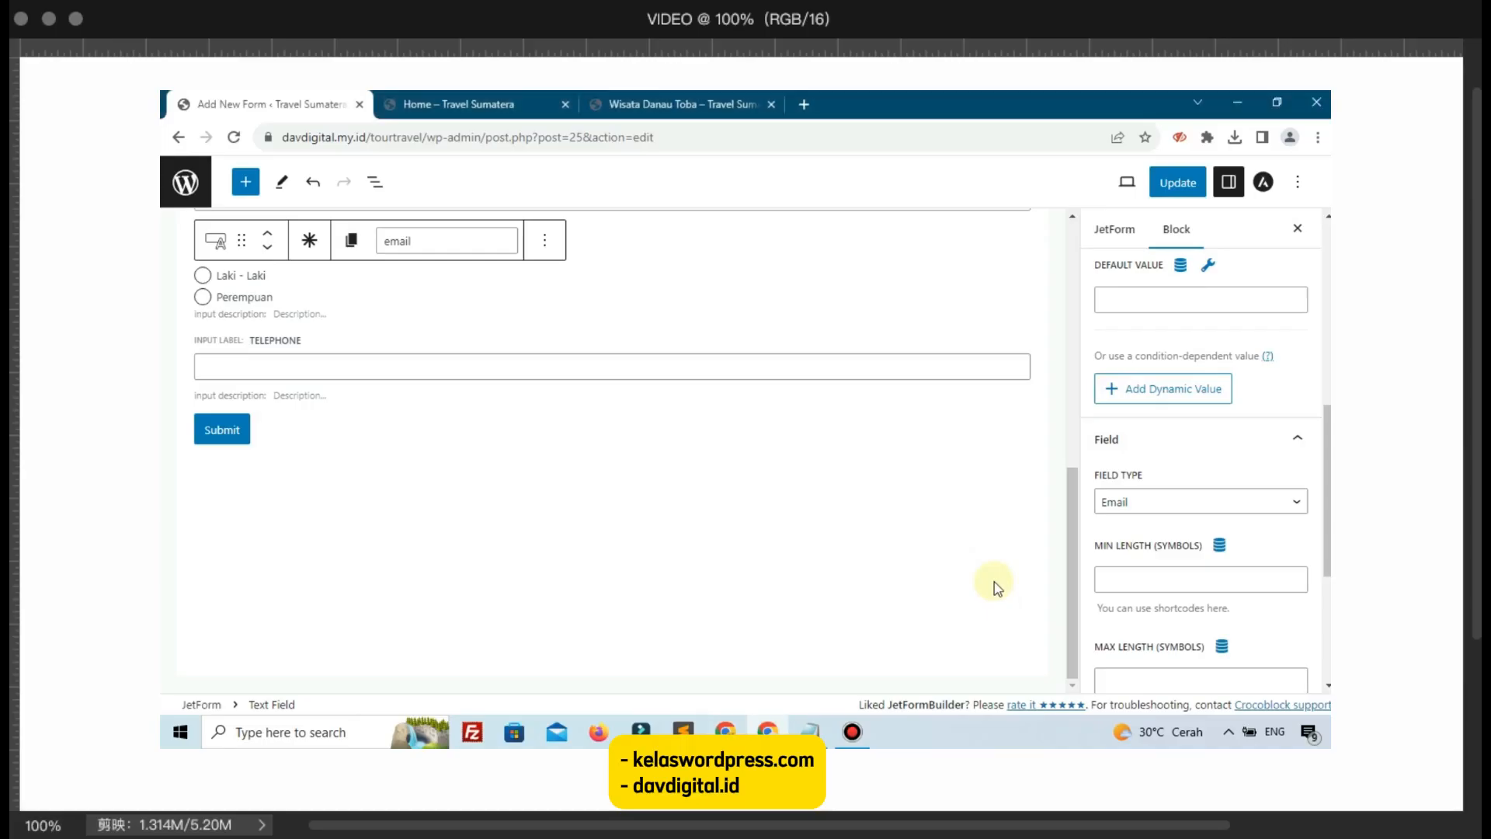
left_click(1019, 478)
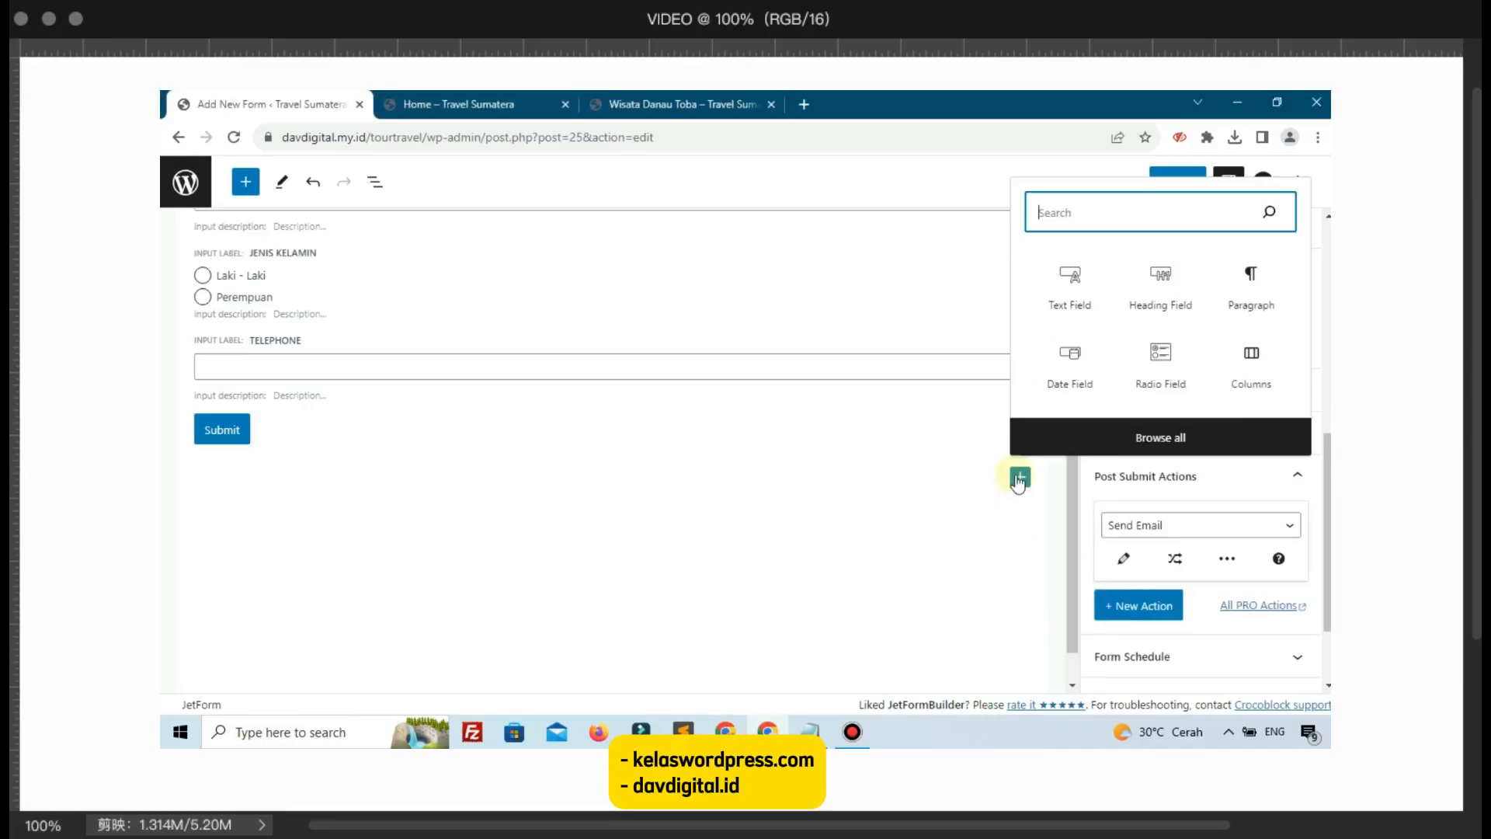
left_click(1070, 365)
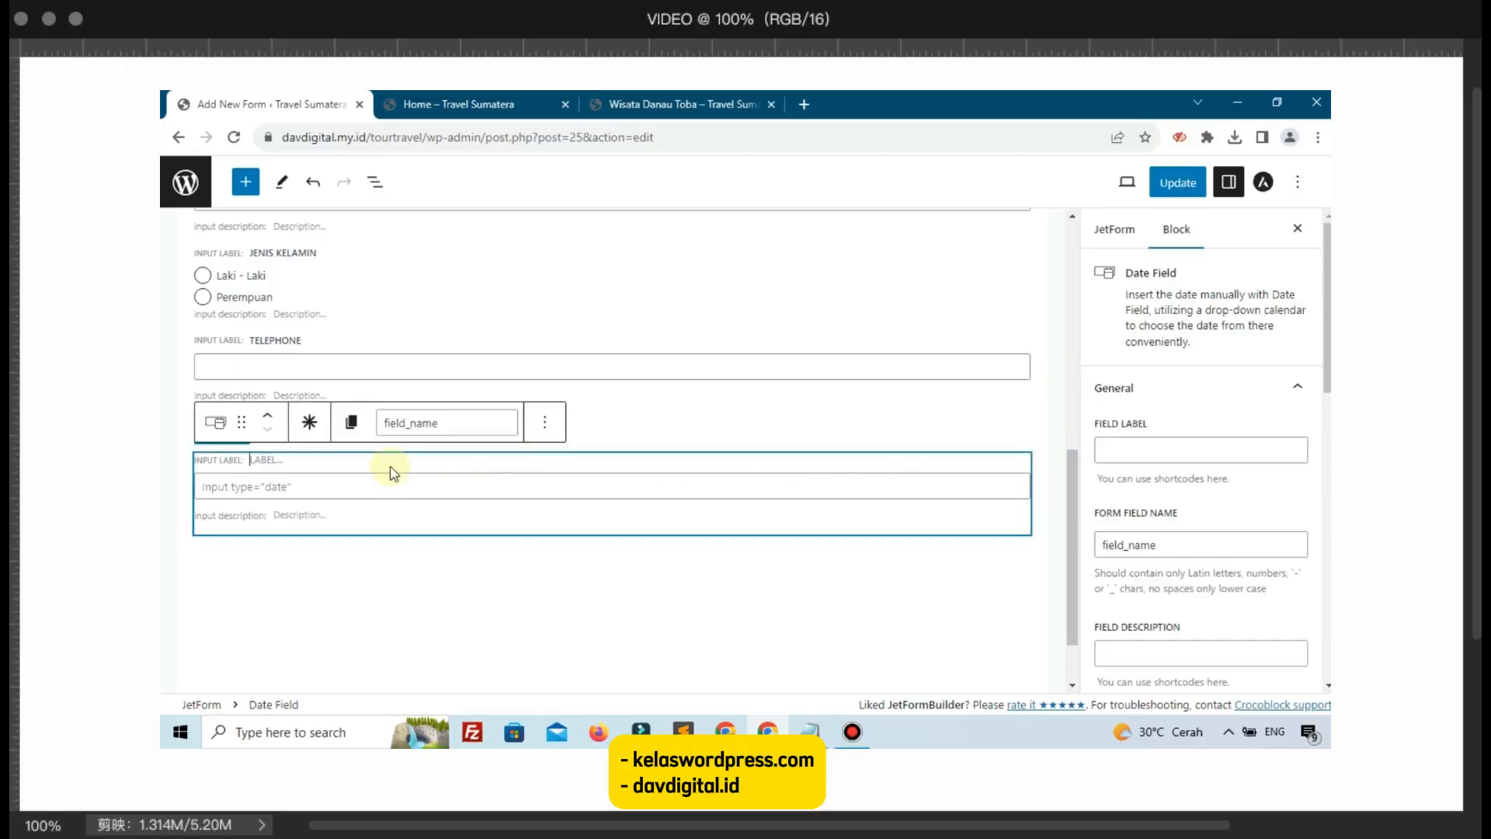
left_click(1188, 455)
type("Tan")
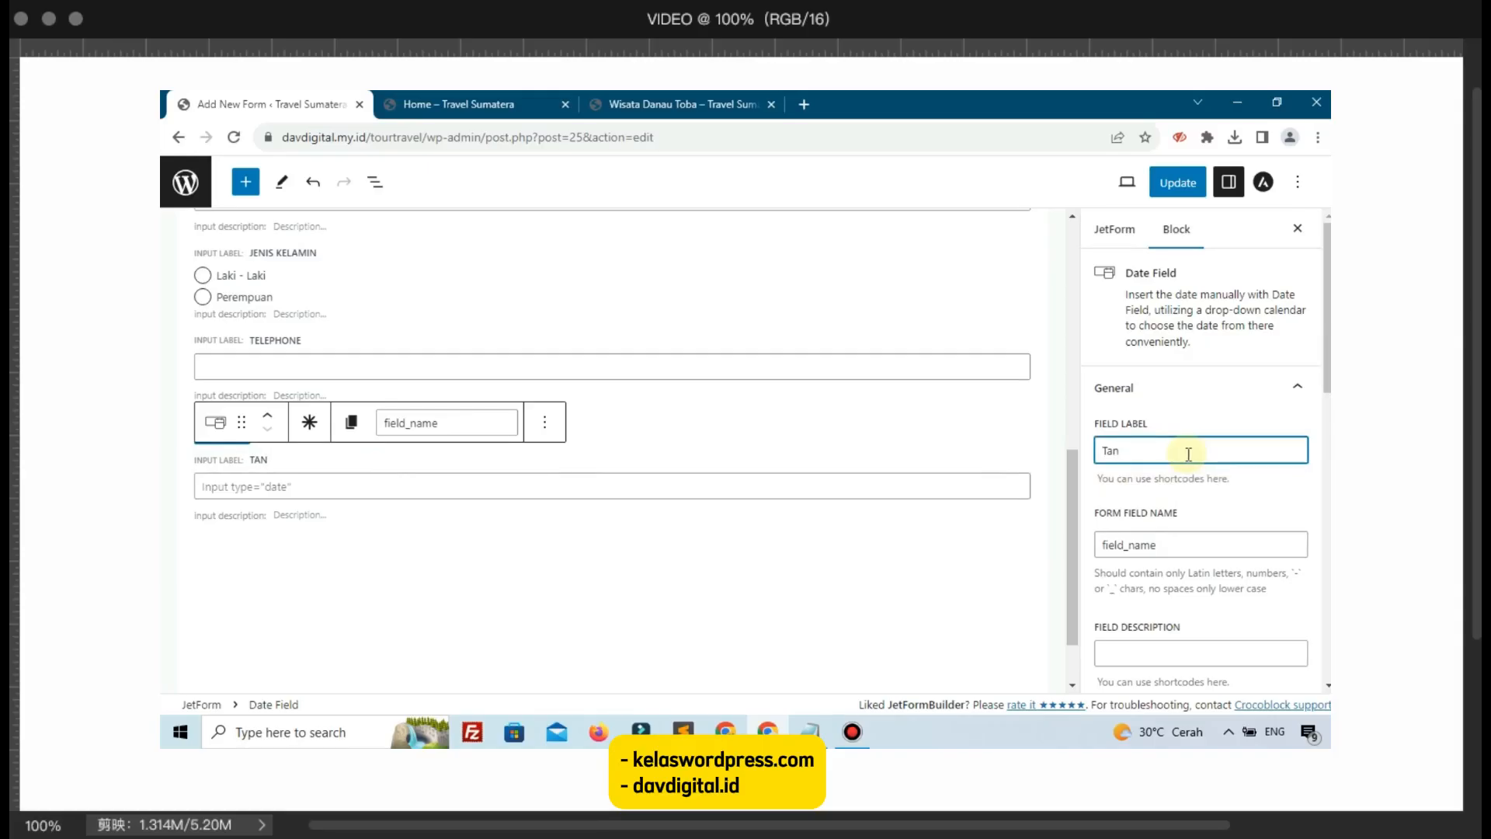
type("nnga")
left_click(1266, 513)
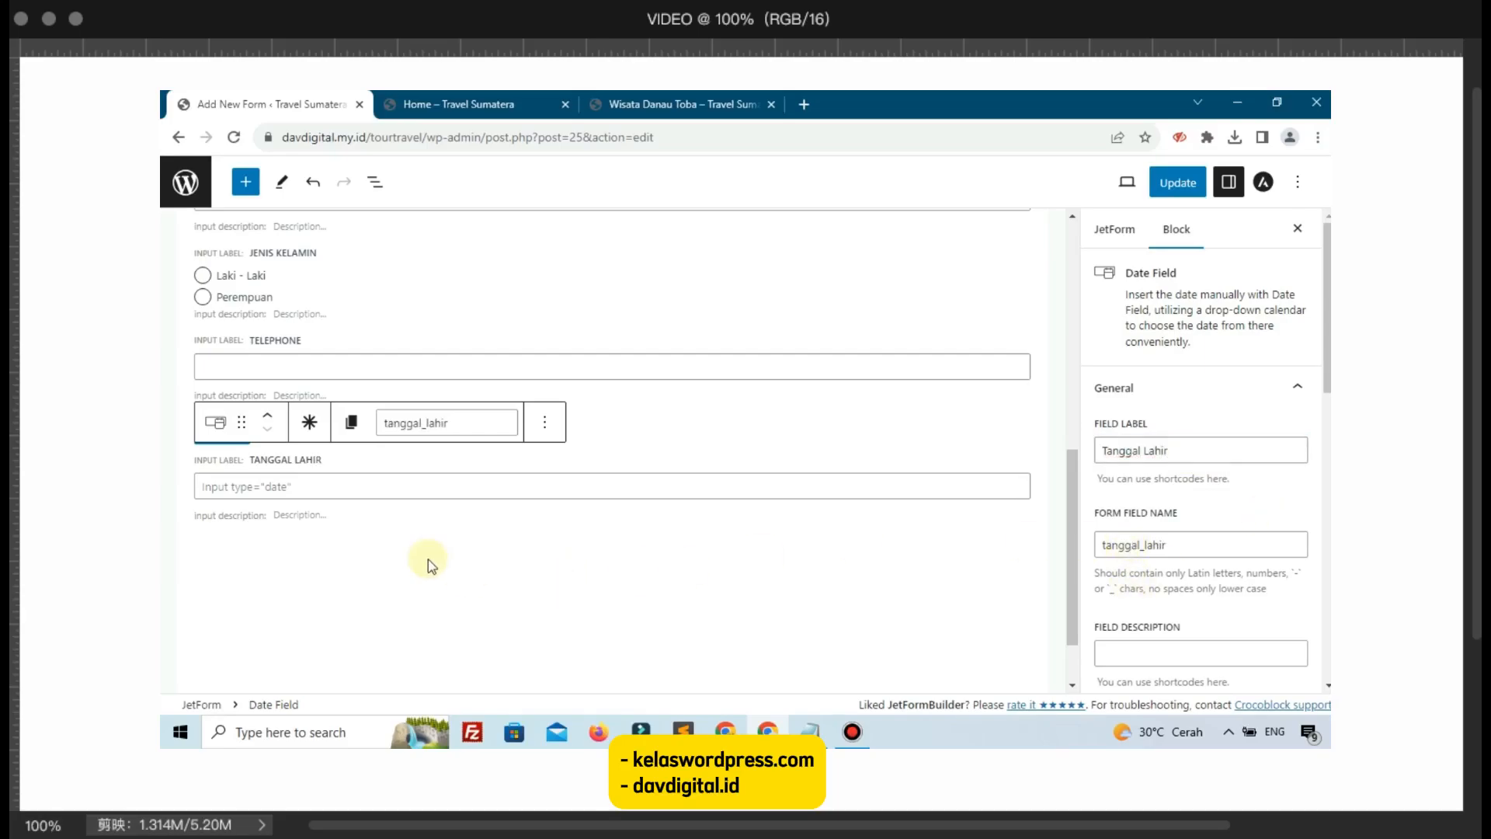
left_click(256, 412)
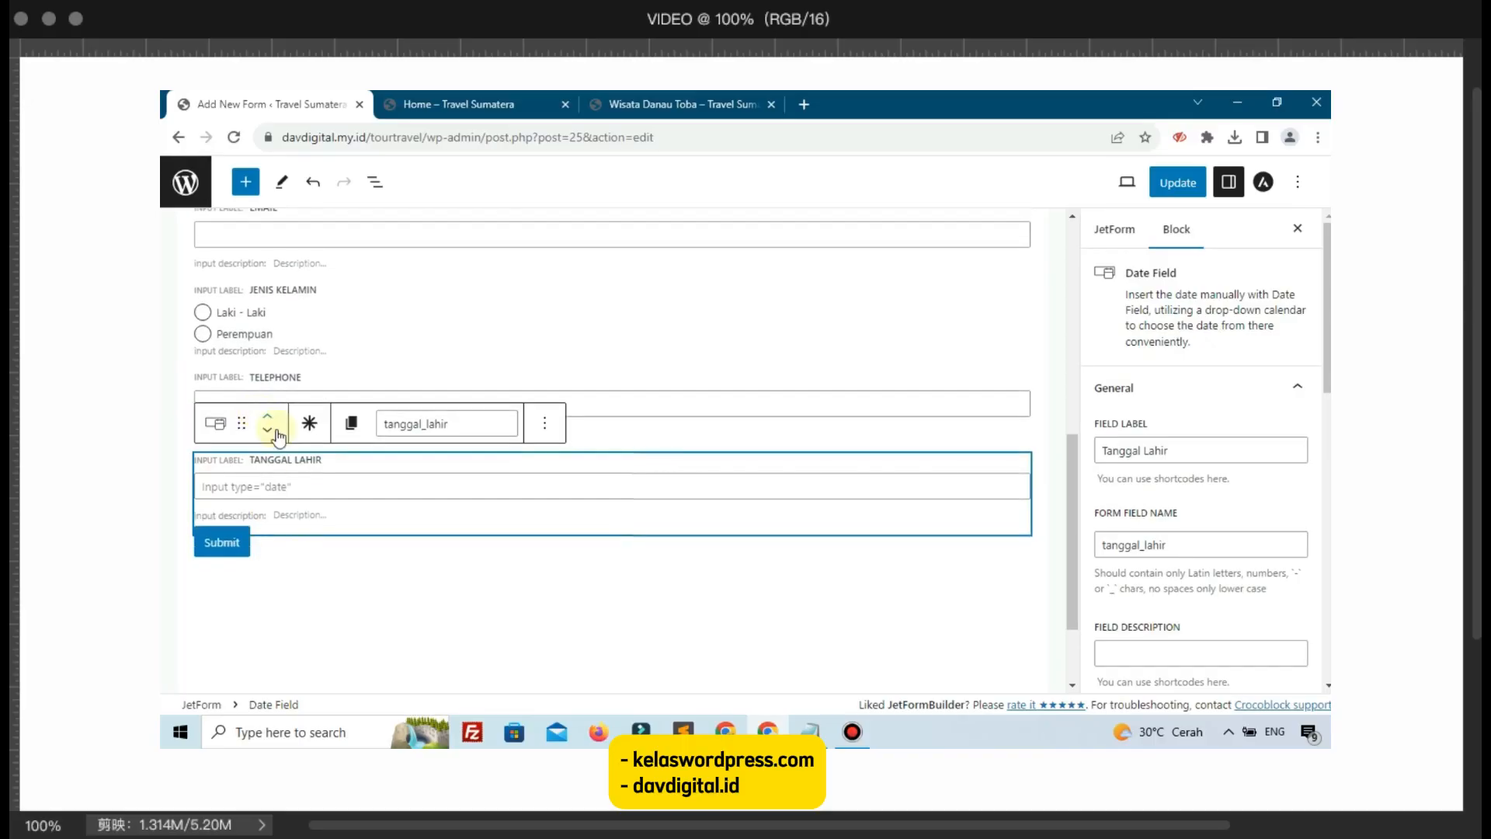
left_click(420, 638)
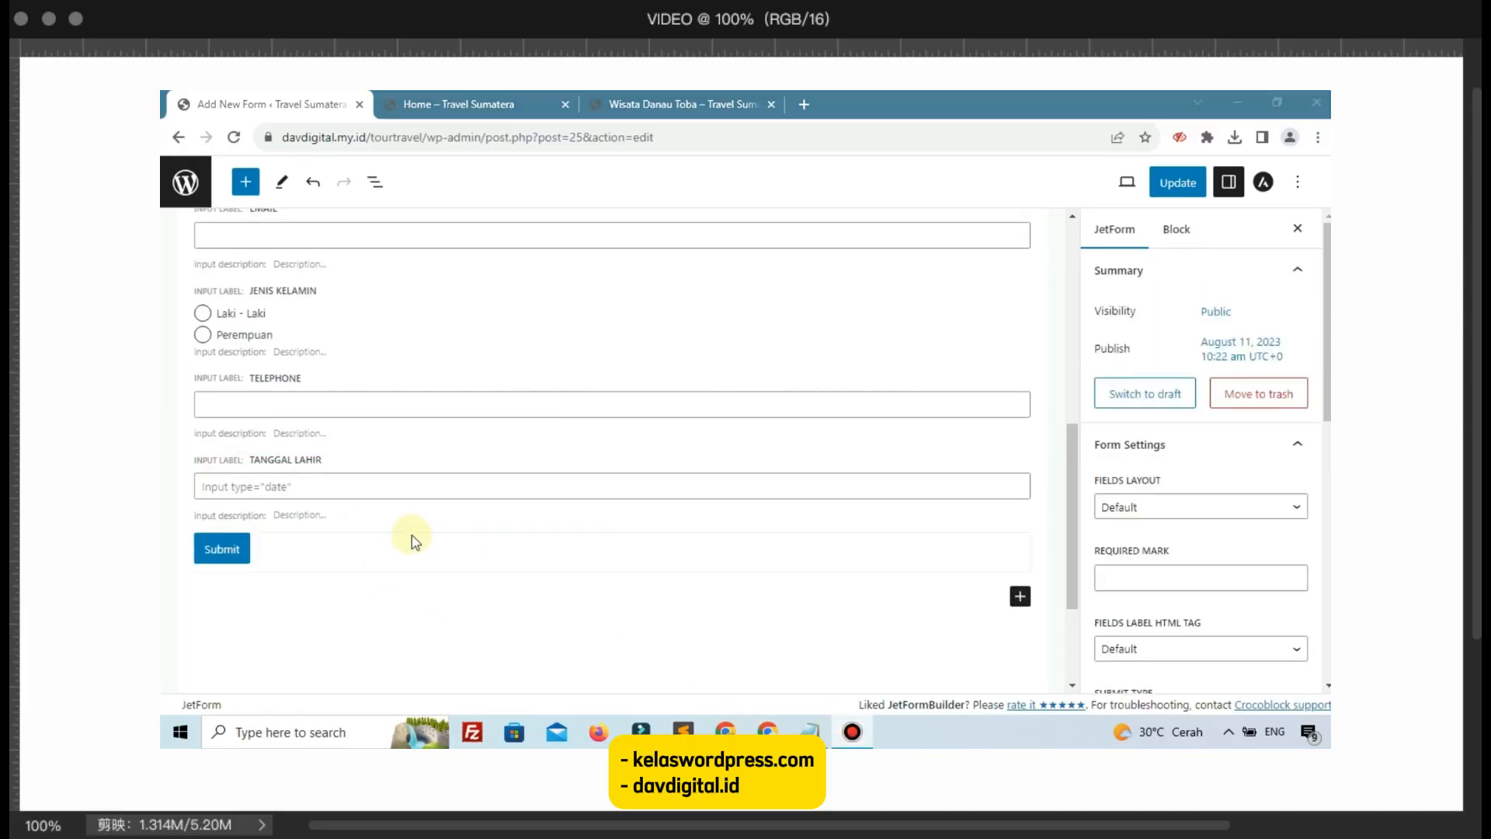
Step: Add a Hidden Field block below the Submit button and name it "nama_of_tour"
scroll(435, 551, "down", 1)
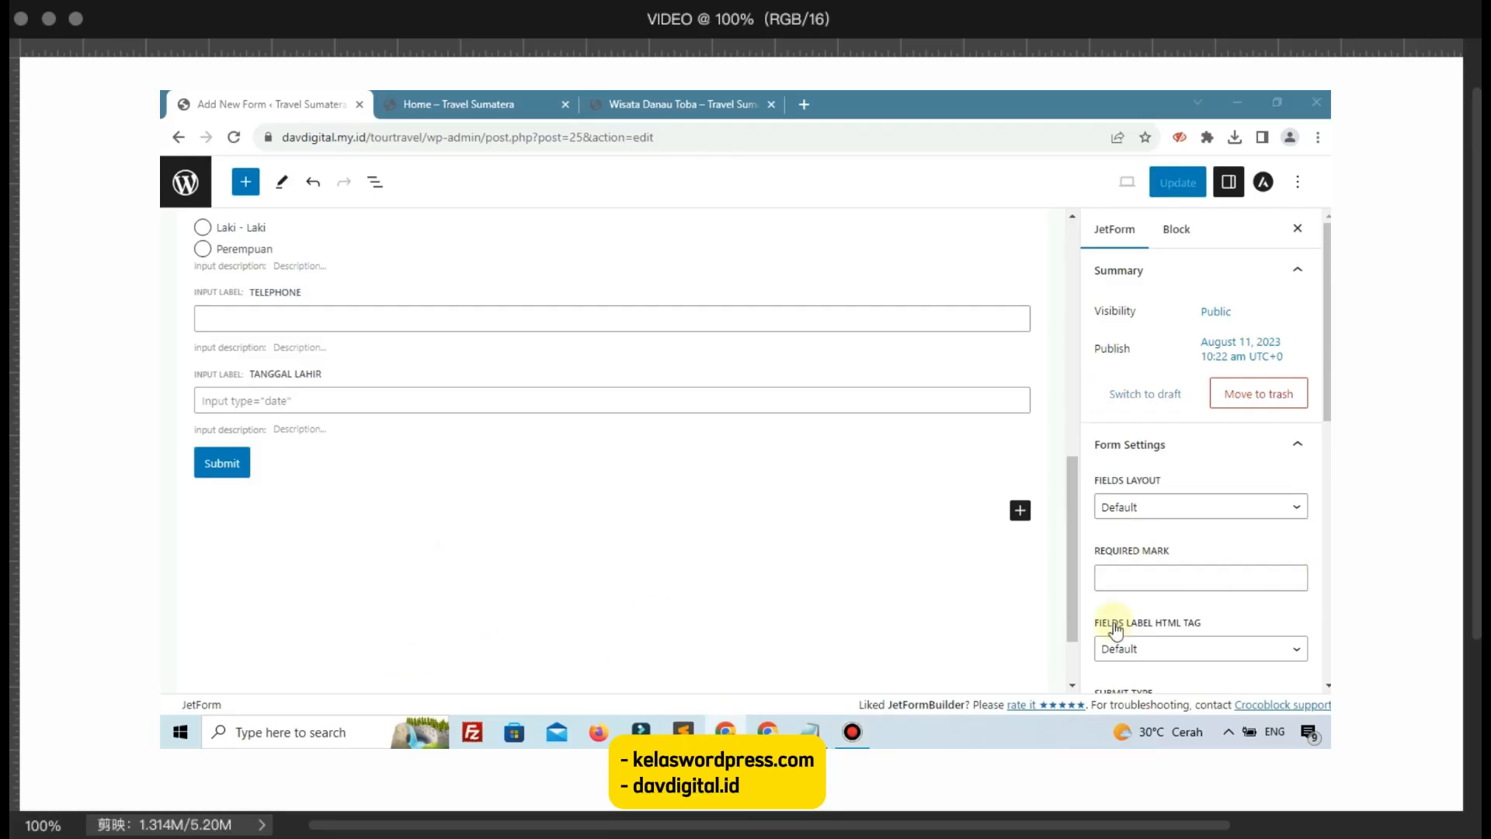
left_click(1022, 511)
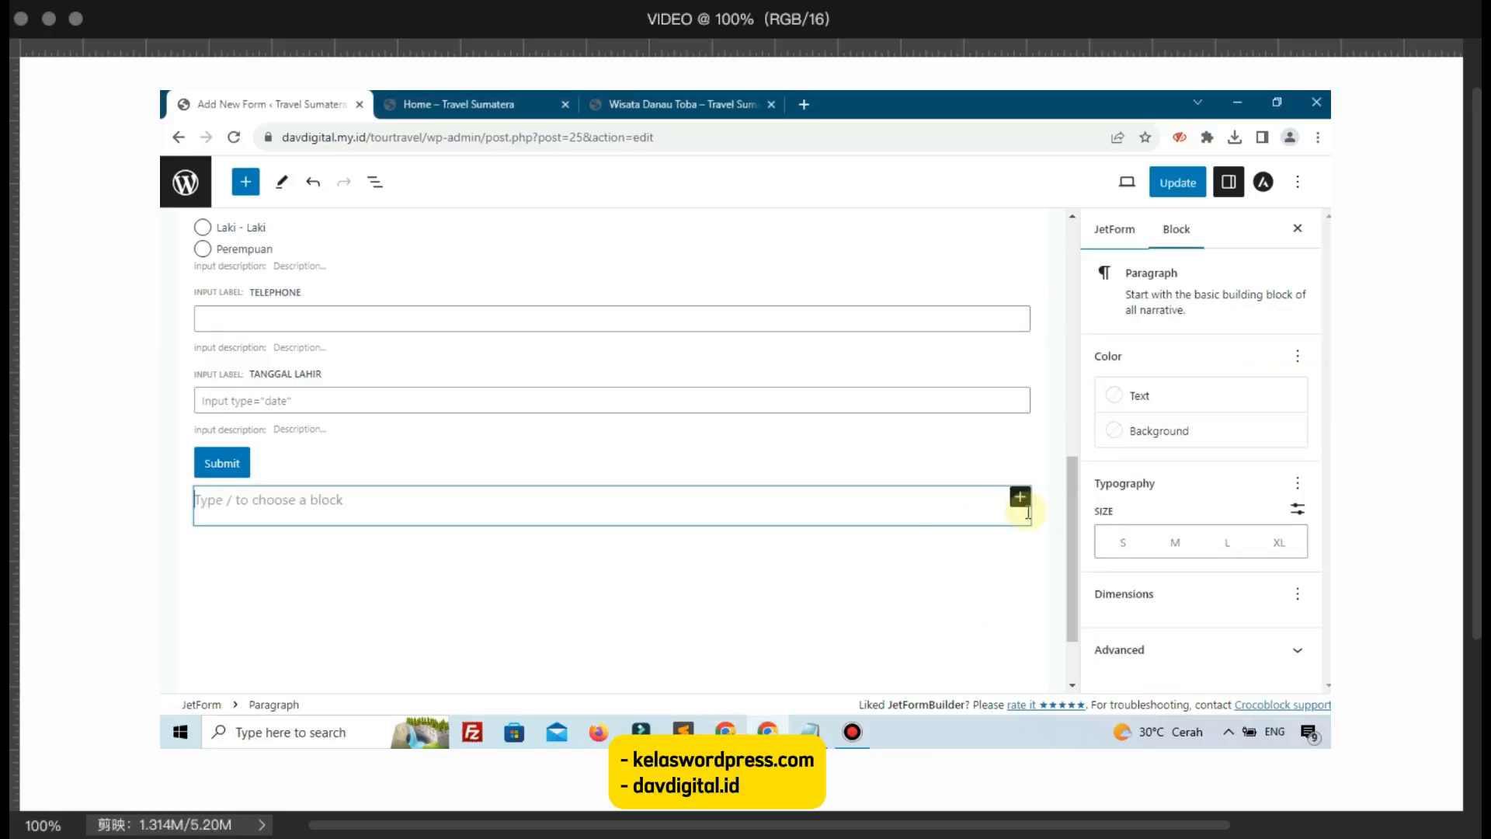
left_click(1020, 497)
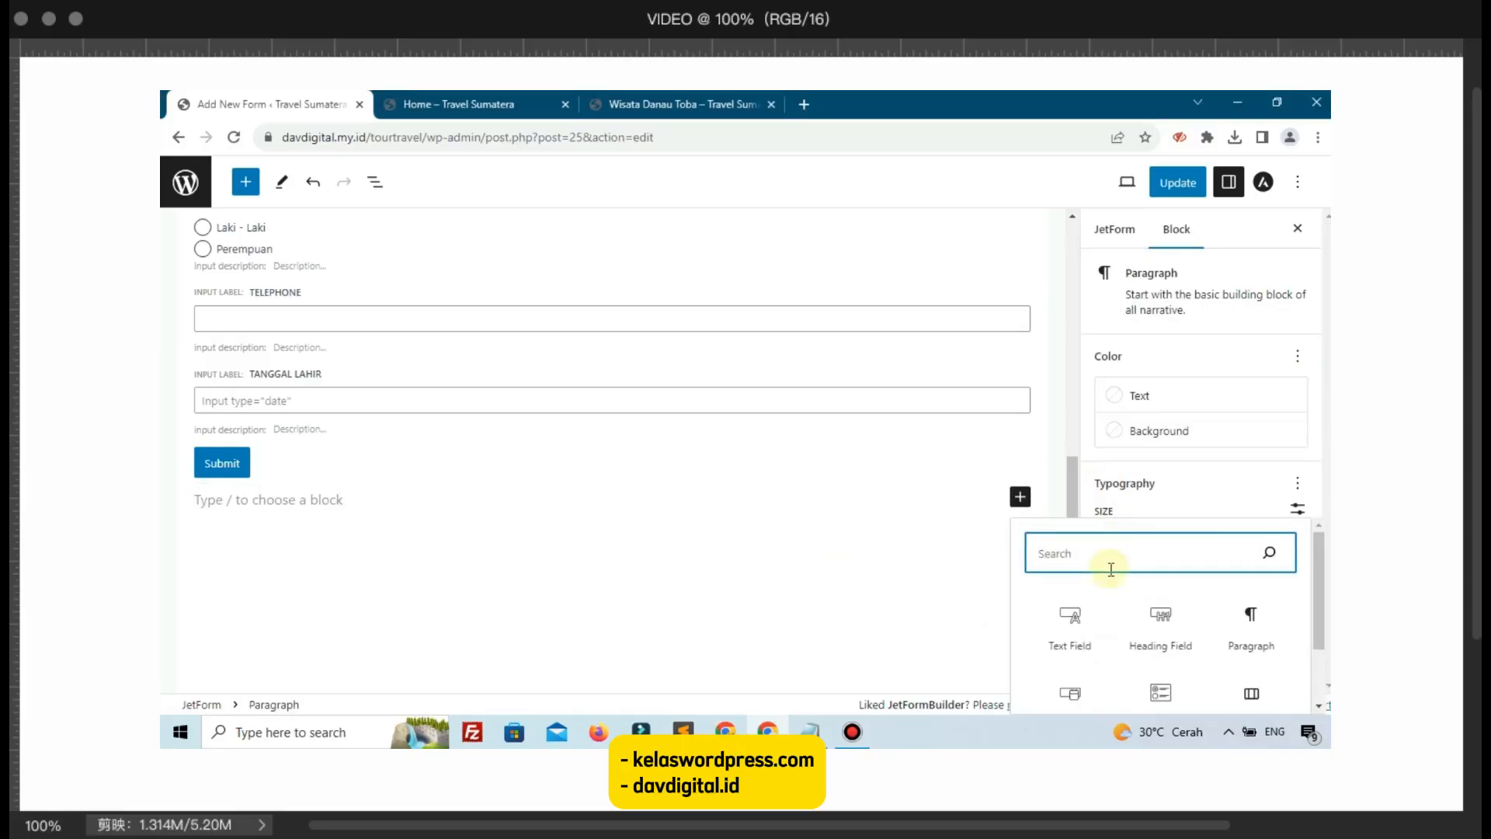
type("hi")
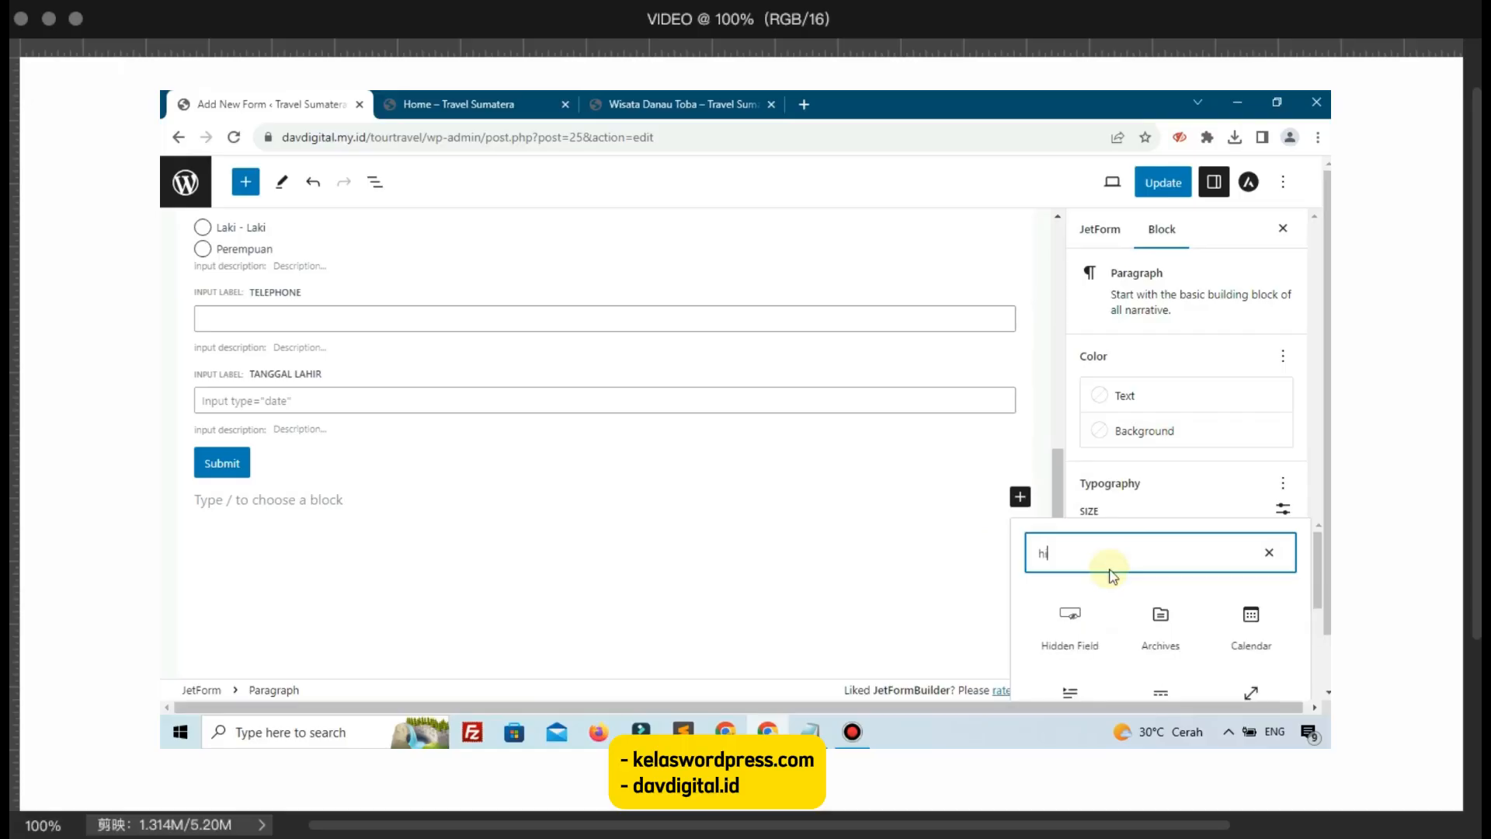
left_click(1052, 619)
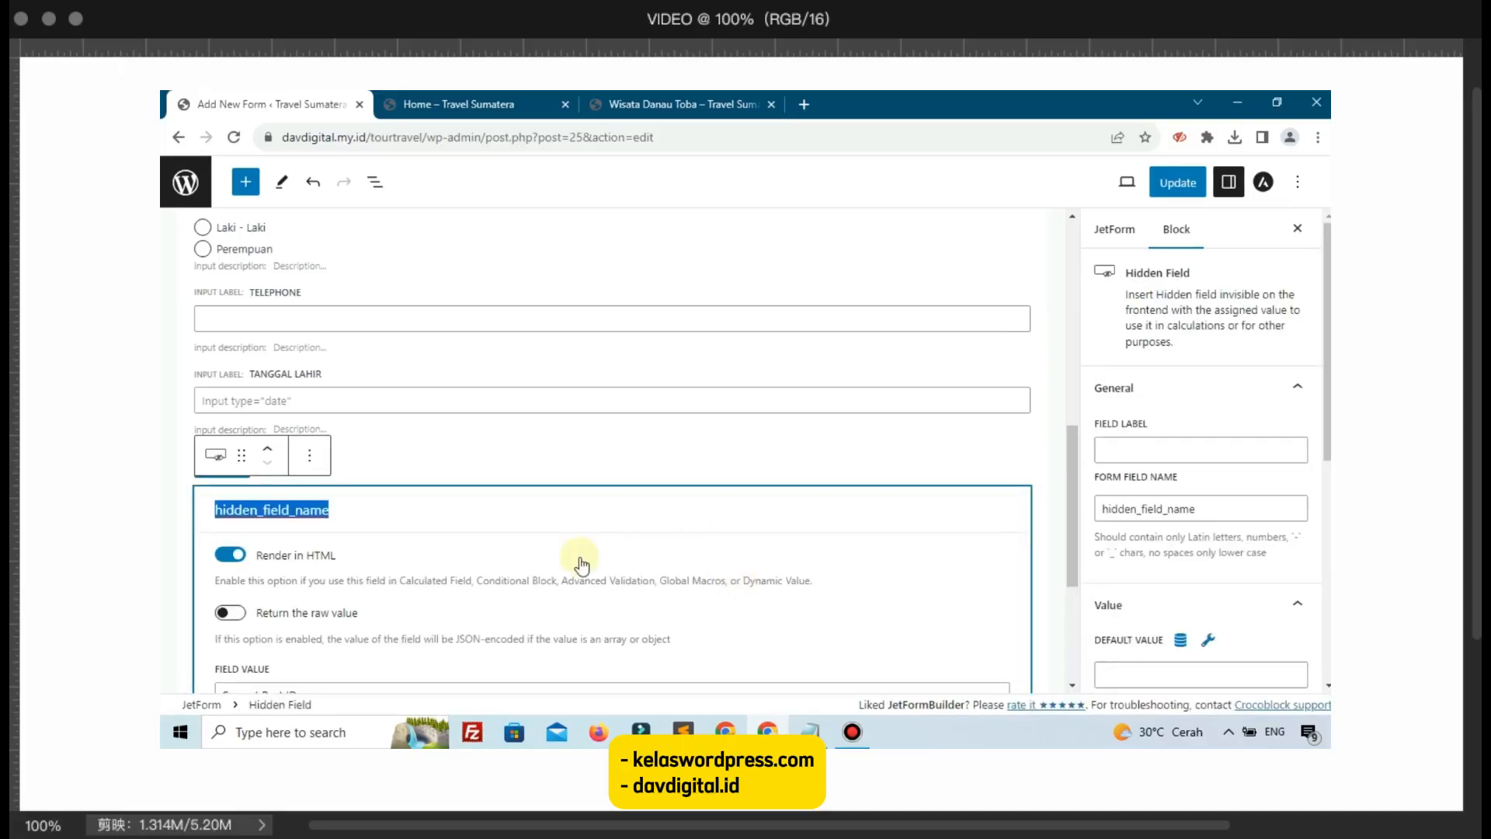
type("nama")
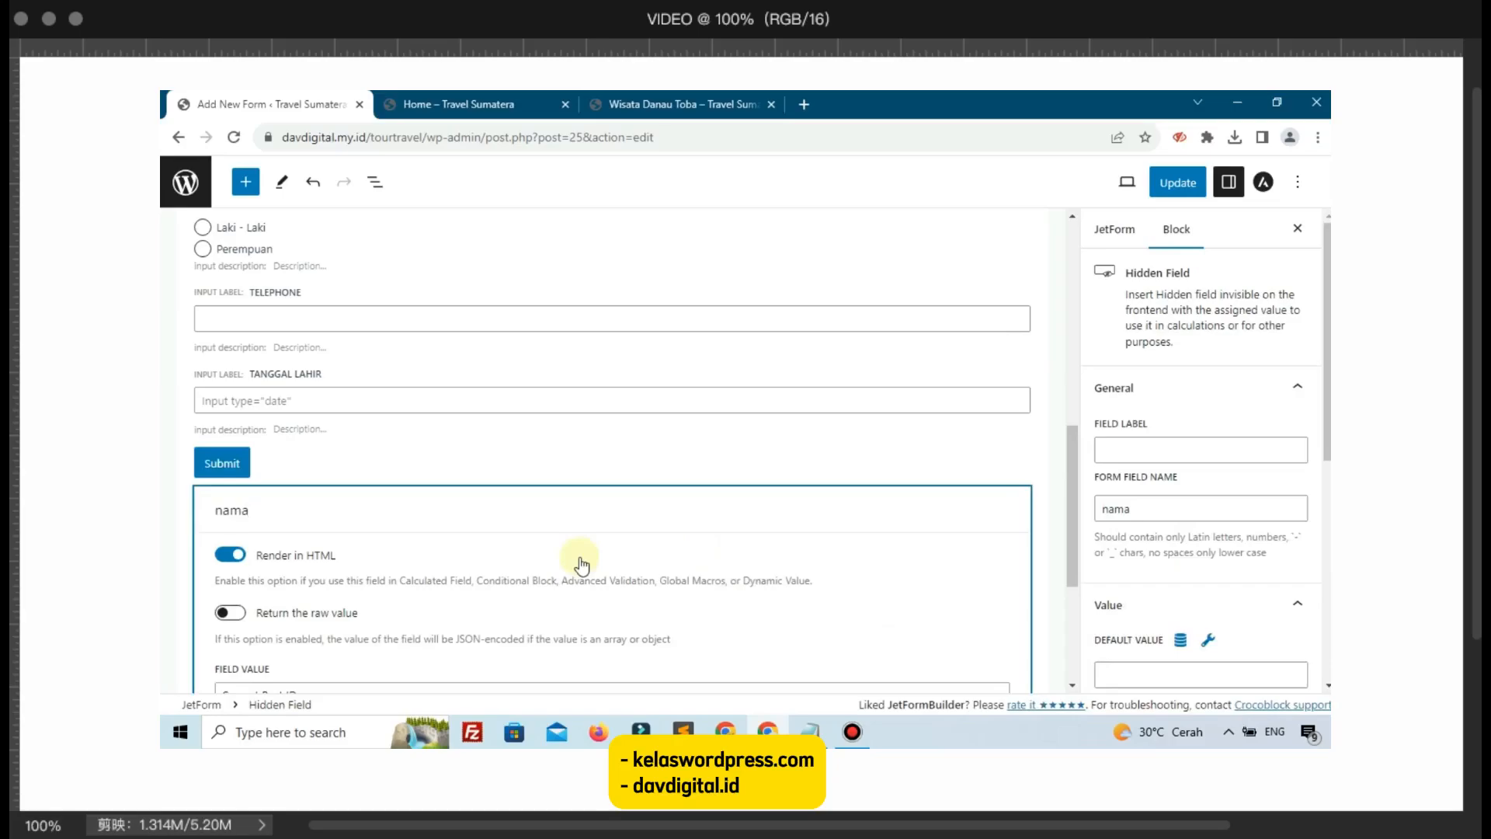
type("_of_tour")
Step: Set the hidden tour field's value to Current Post Title and correct its form field name to "name_of_tour"
scroll(481, 558, "down", 2)
left_click(363, 533)
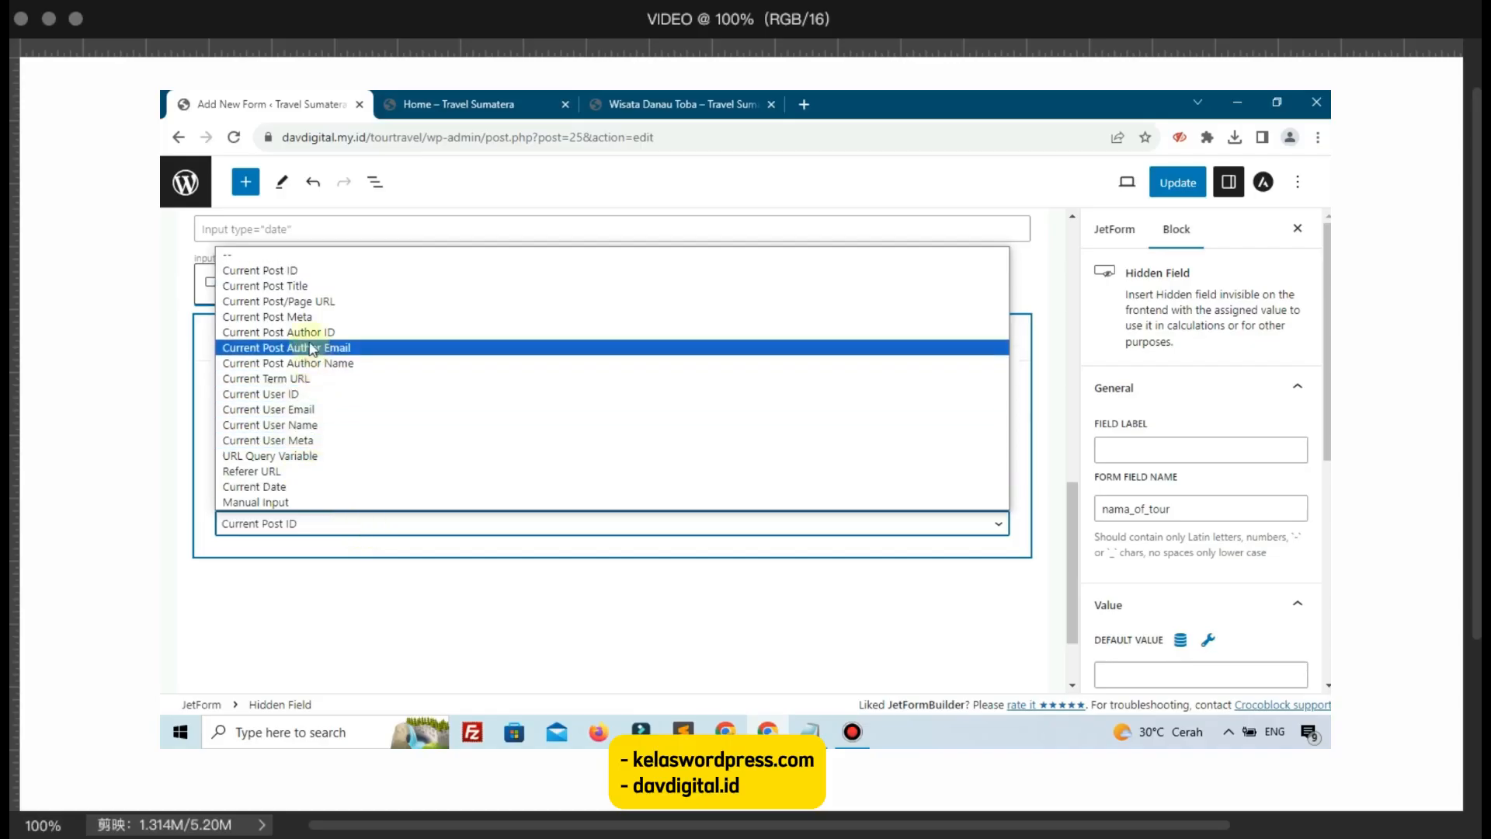
left_click(268, 285)
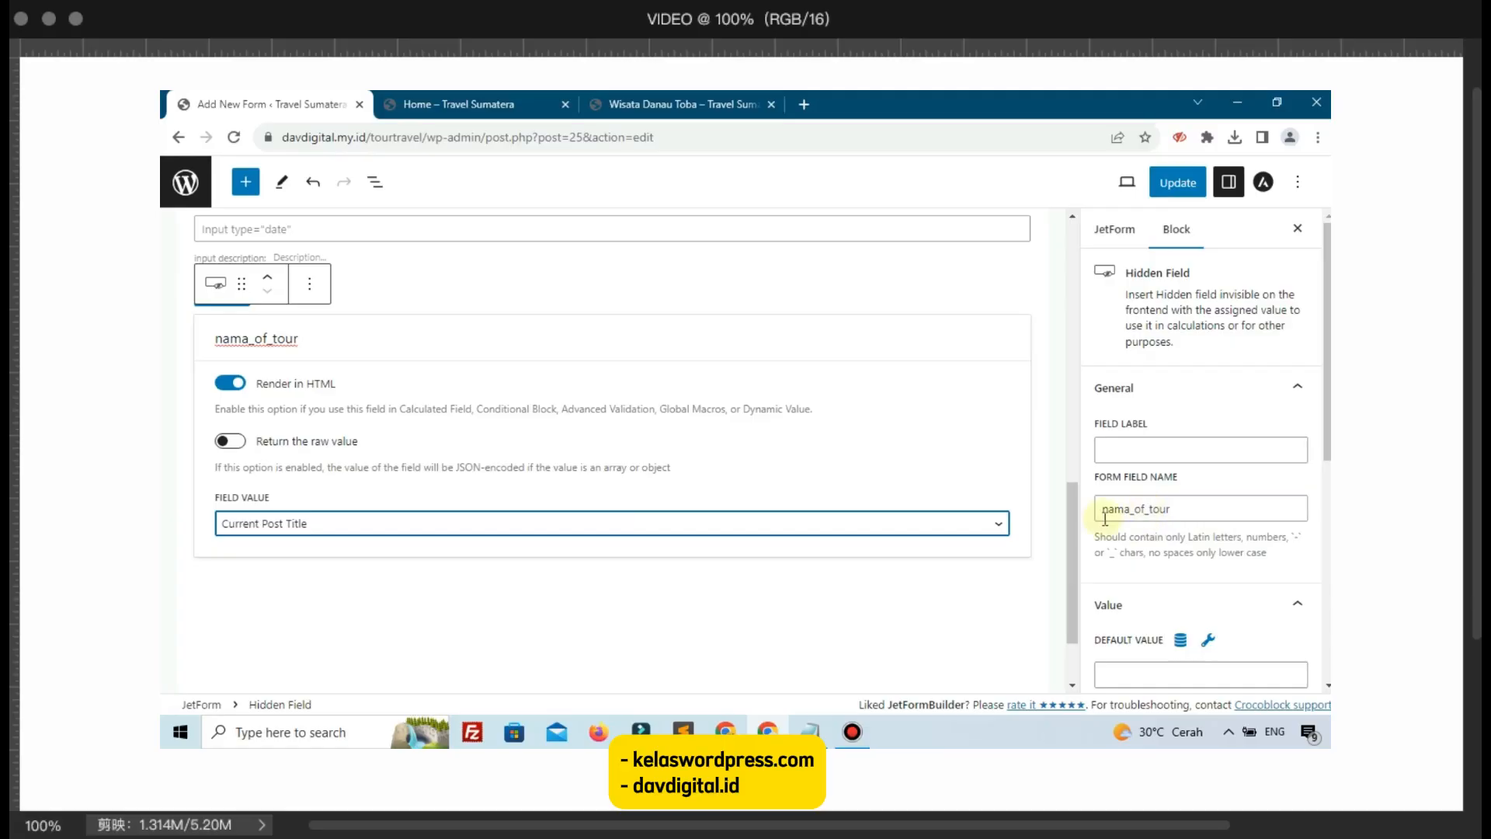
left_click(1167, 506)
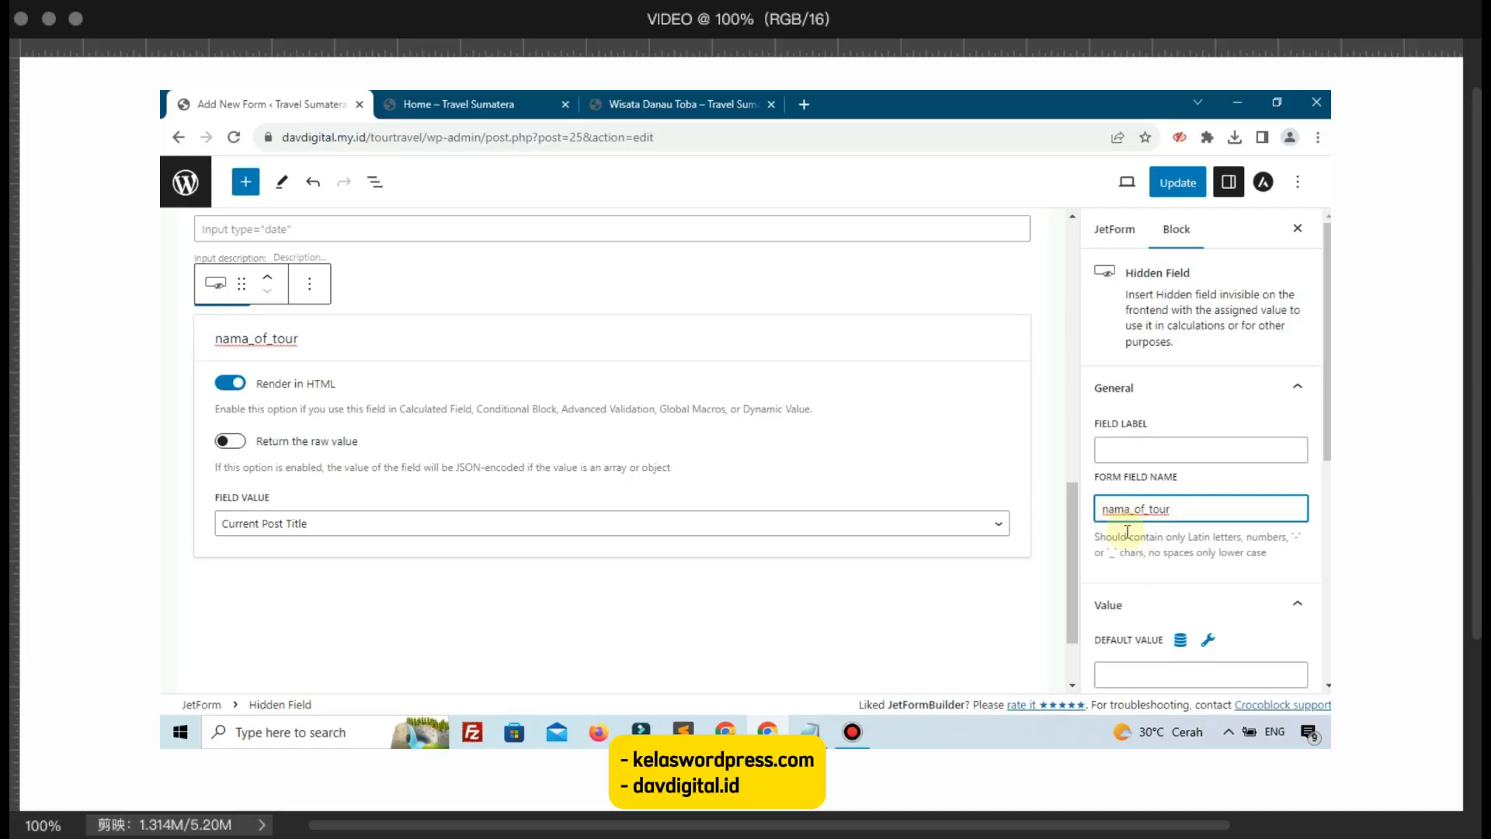
key("BackSpace")
type("e")
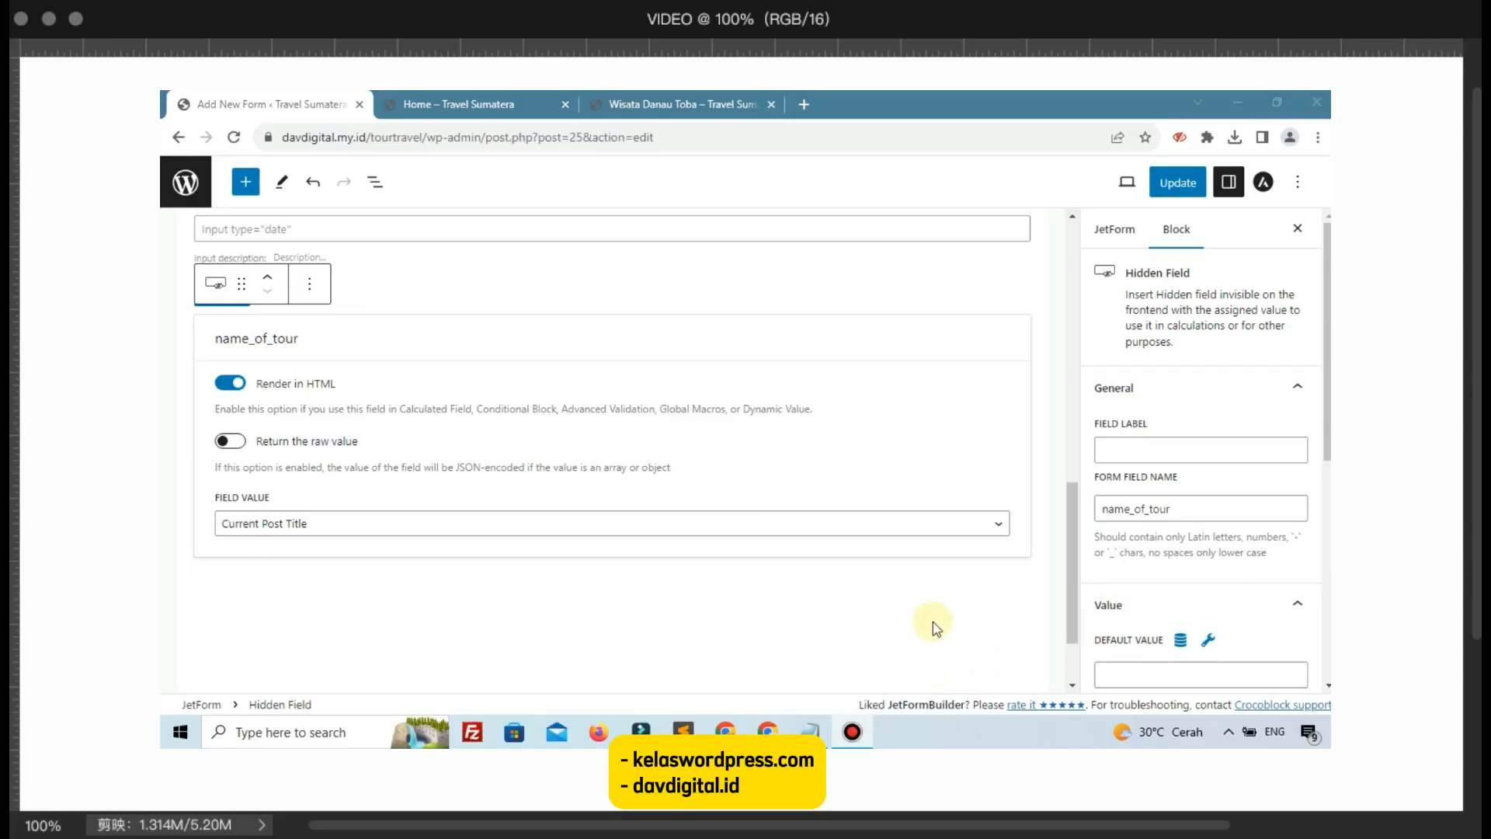
left_click(957, 599)
Step: Add a second Hidden Field block below name_of_tour with the form field name "price"
left_click(1020, 430)
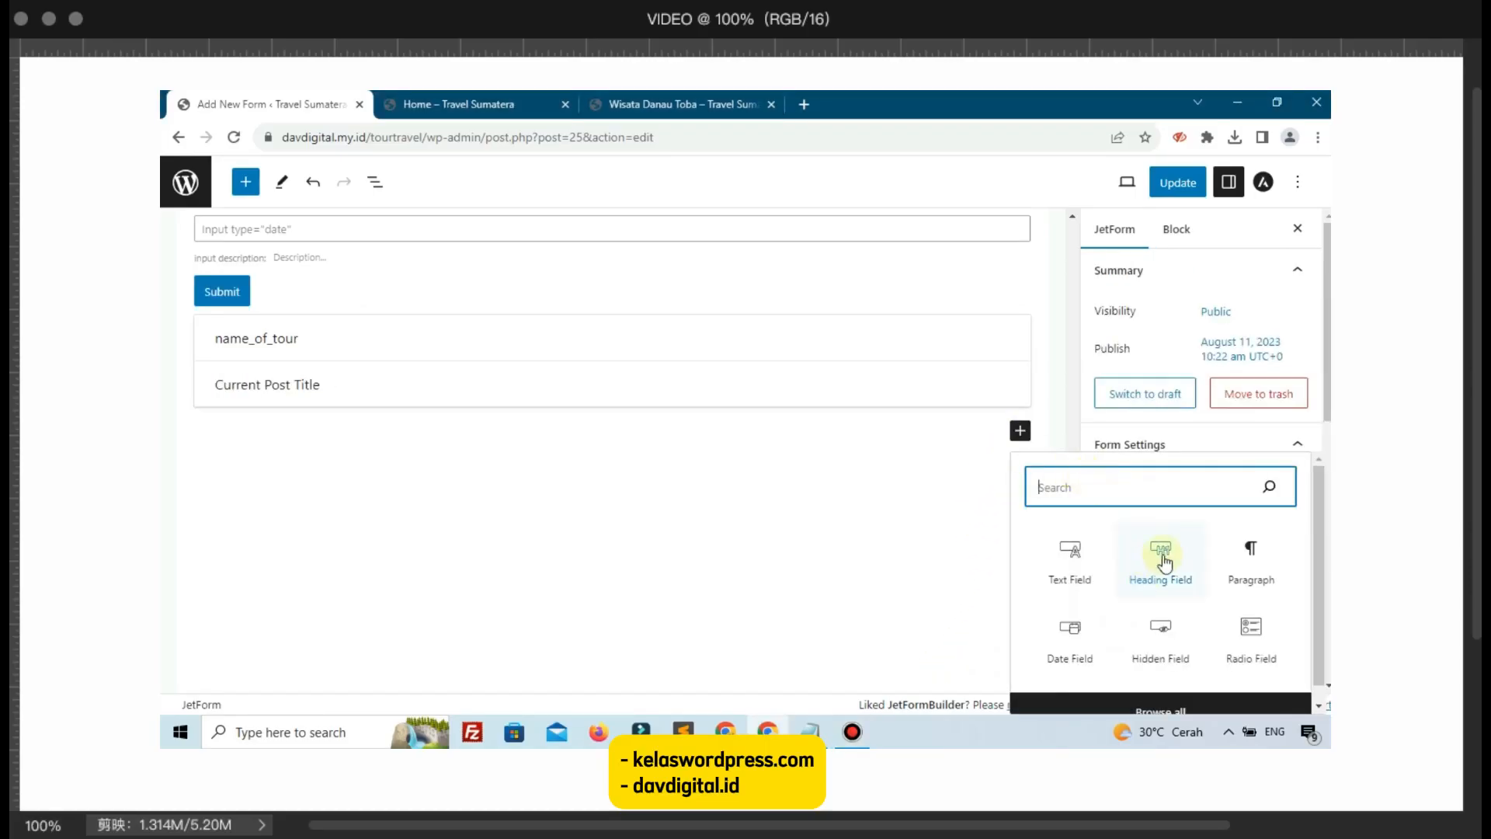
left_click(1161, 641)
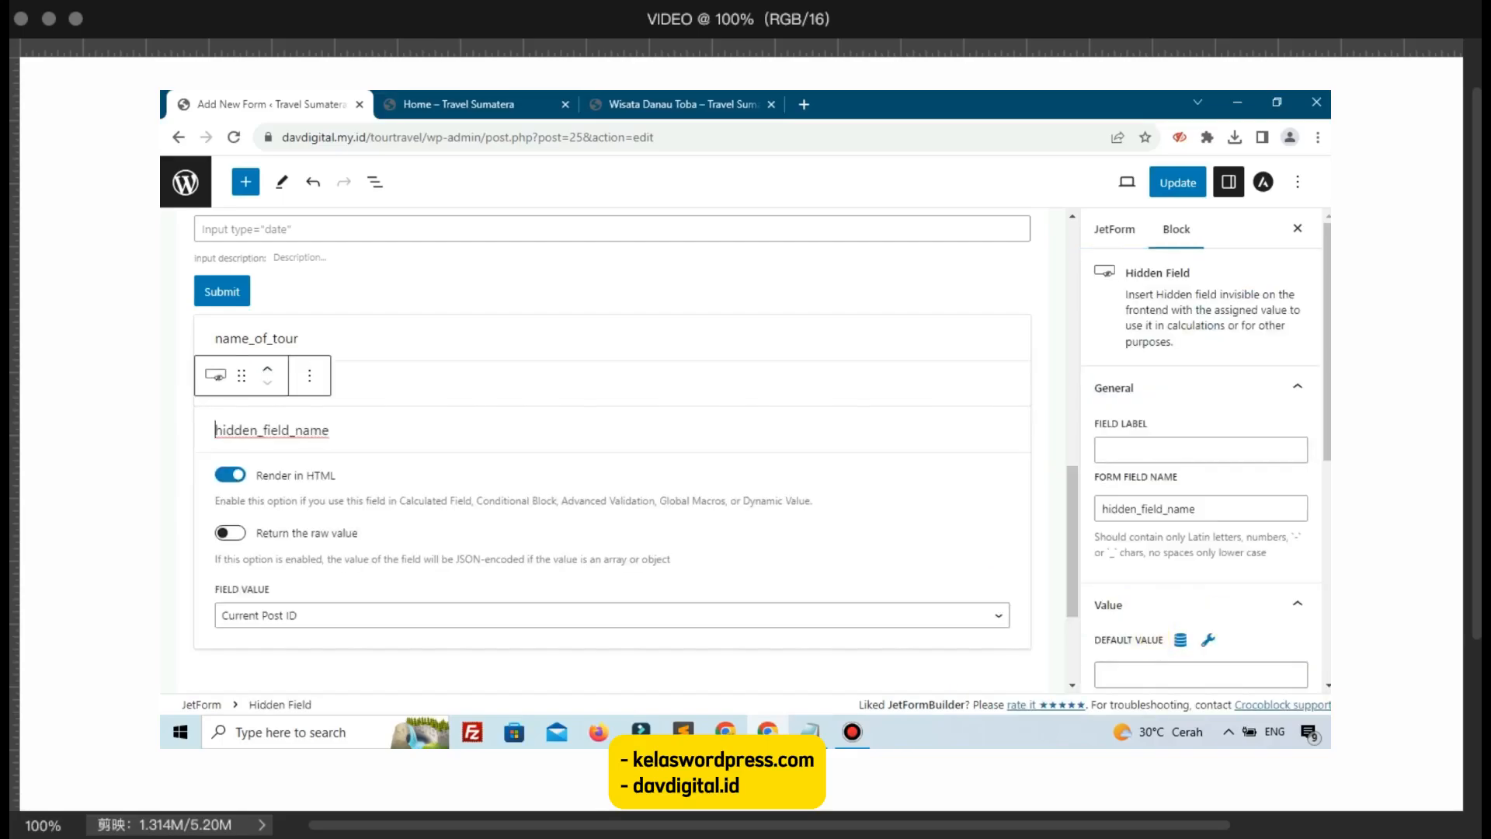
left_click(725, 733)
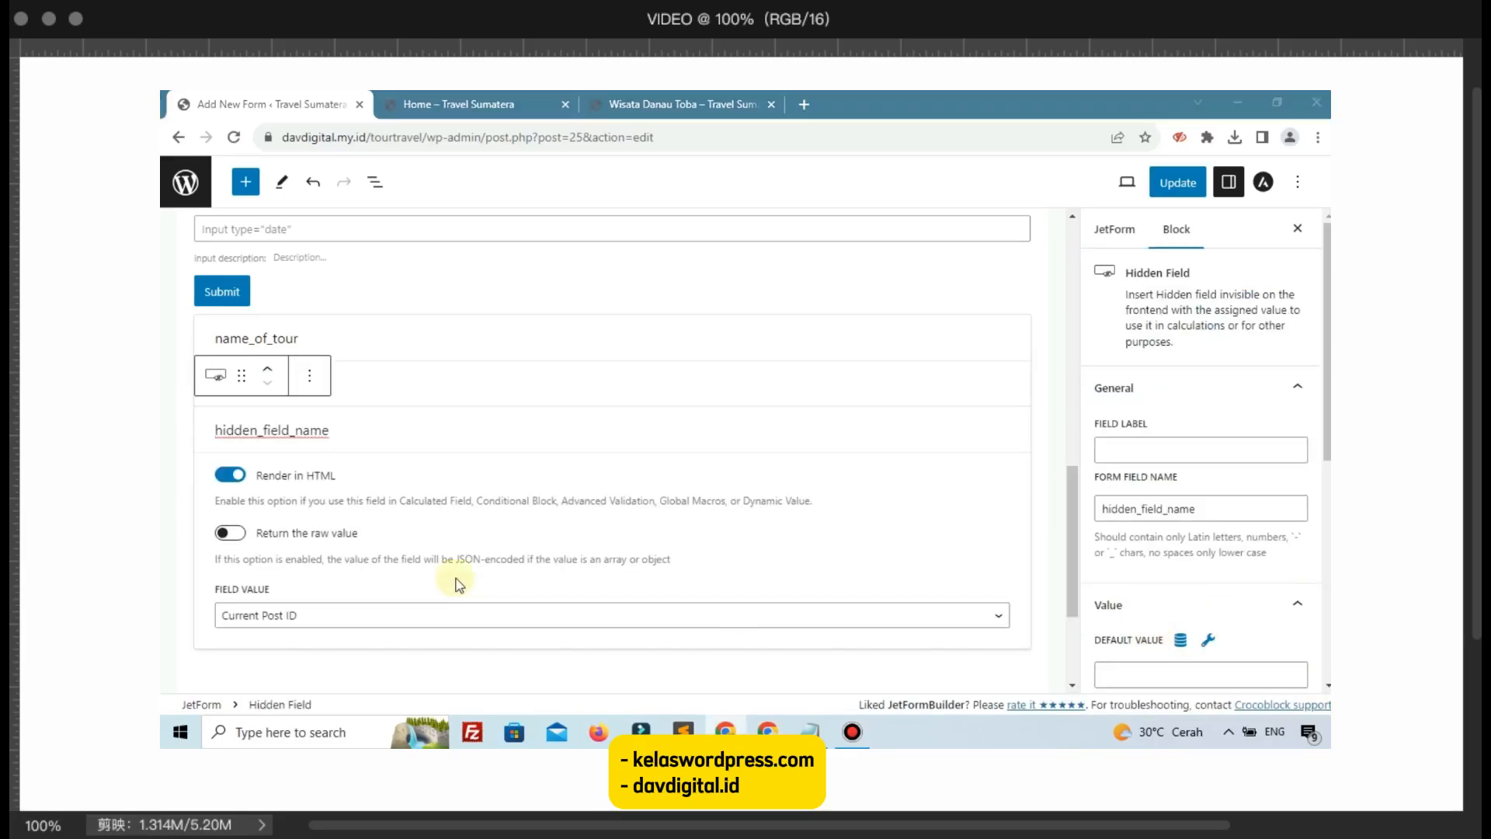
left_click(1210, 508)
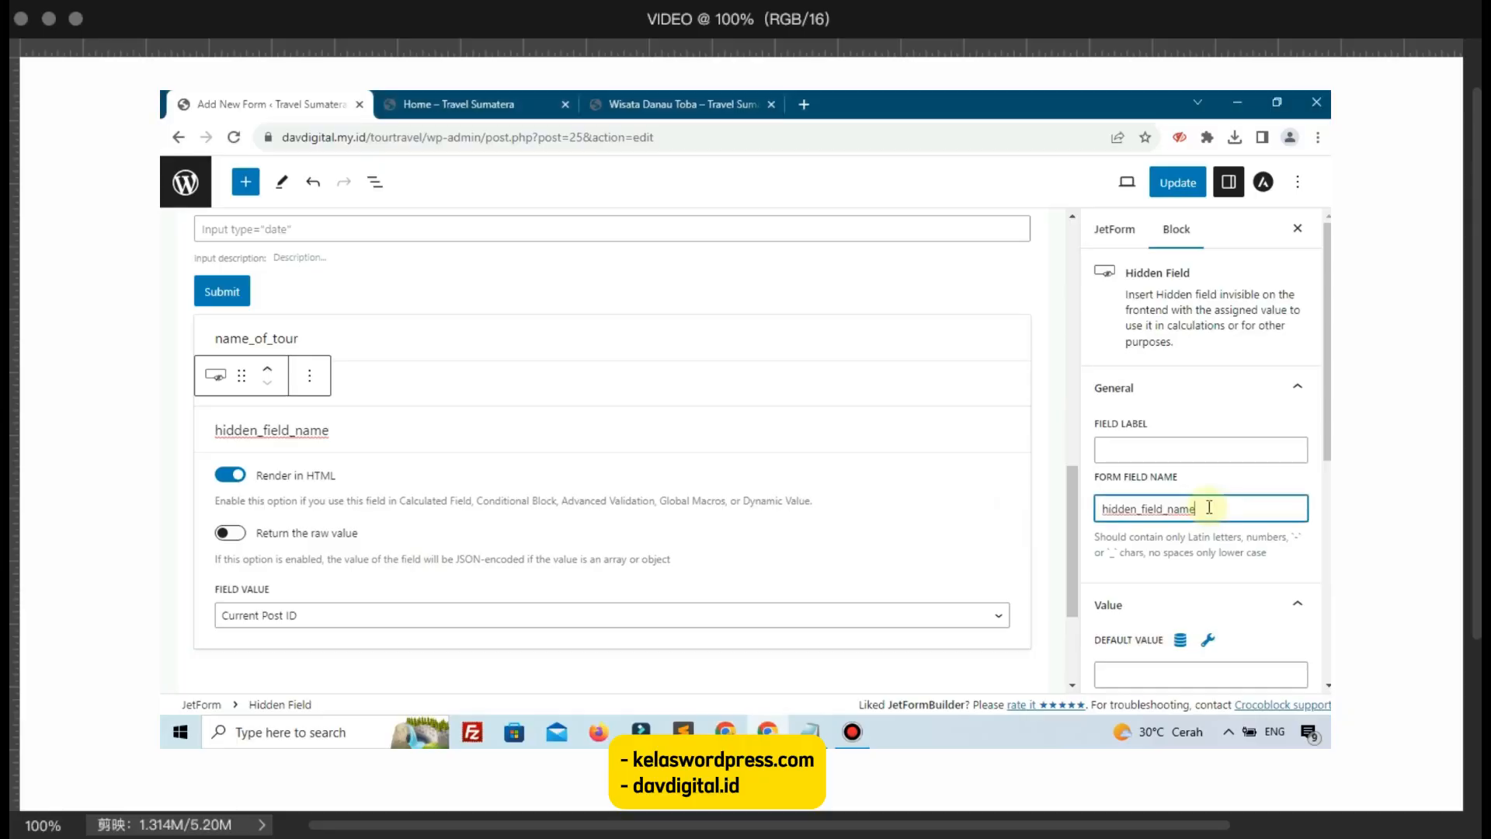
double_click(1209, 507)
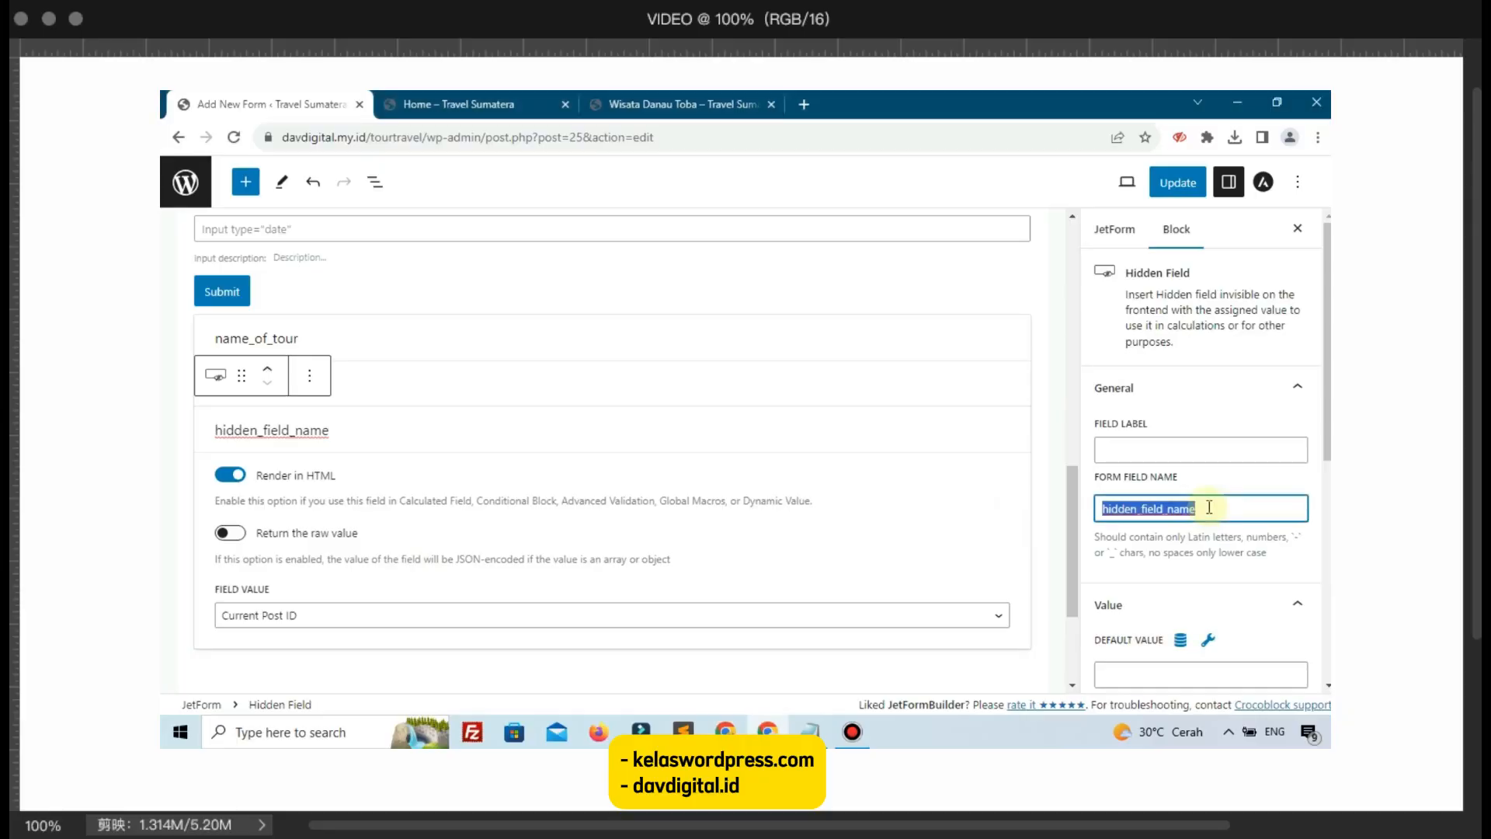
key("BackSpace")
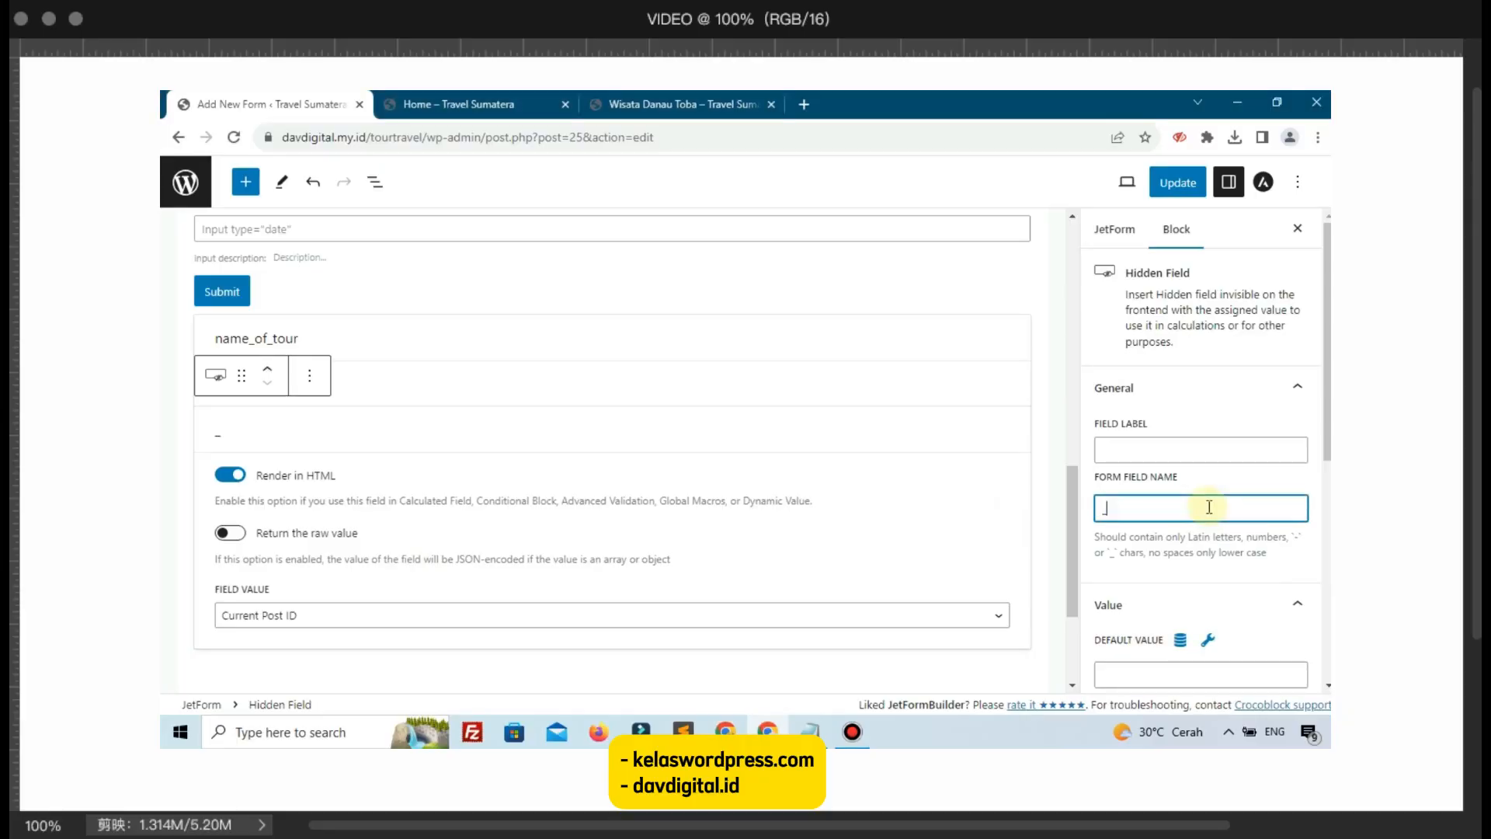
type("_pricing")
double_click(1210, 507)
type("price")
left_click(1012, 604)
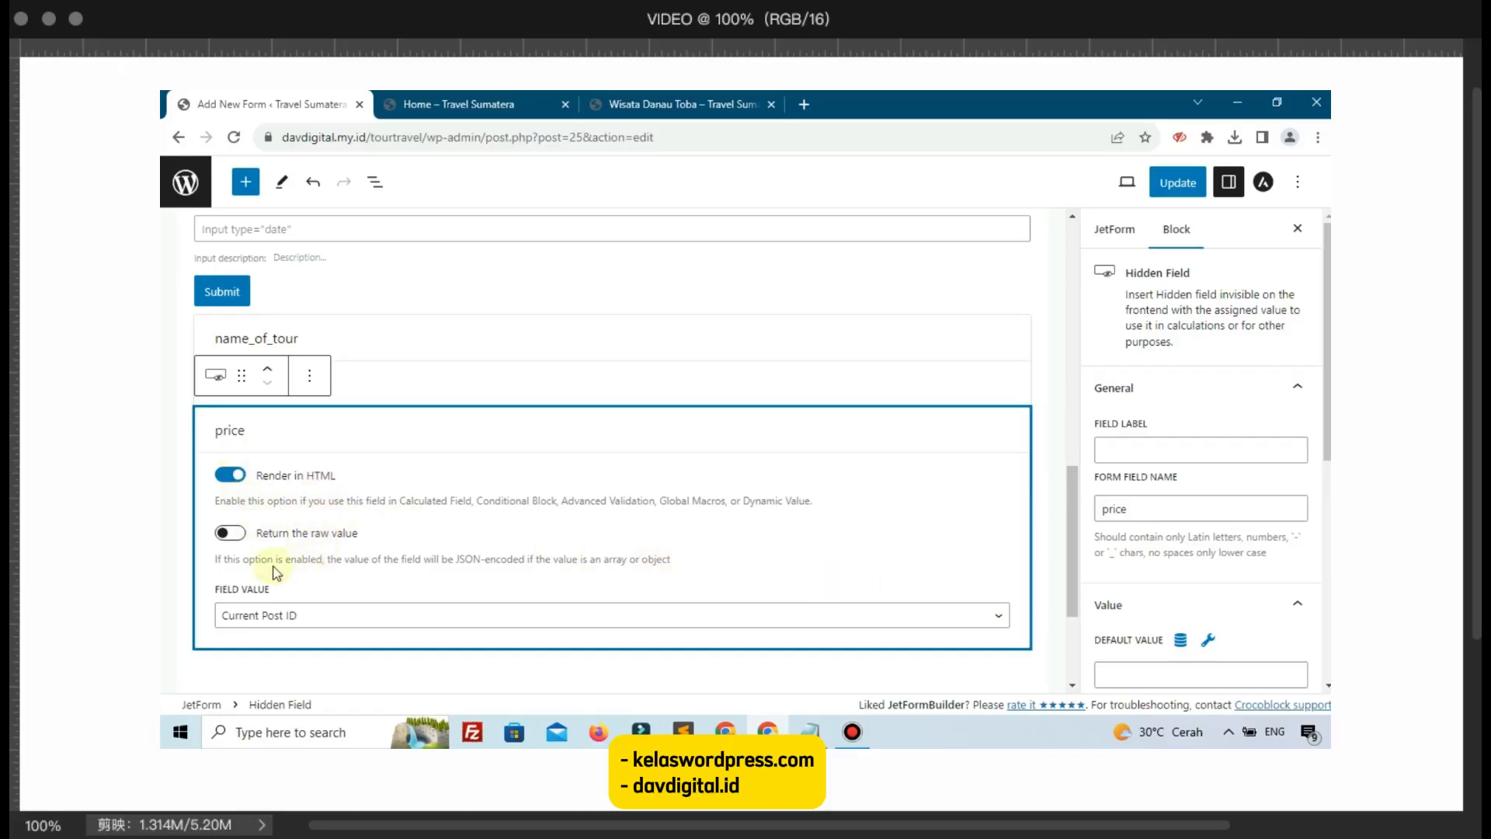
Step: Set the price field's value to Current Post Meta, taken from the meta field "_pricing"
left_click(378, 615)
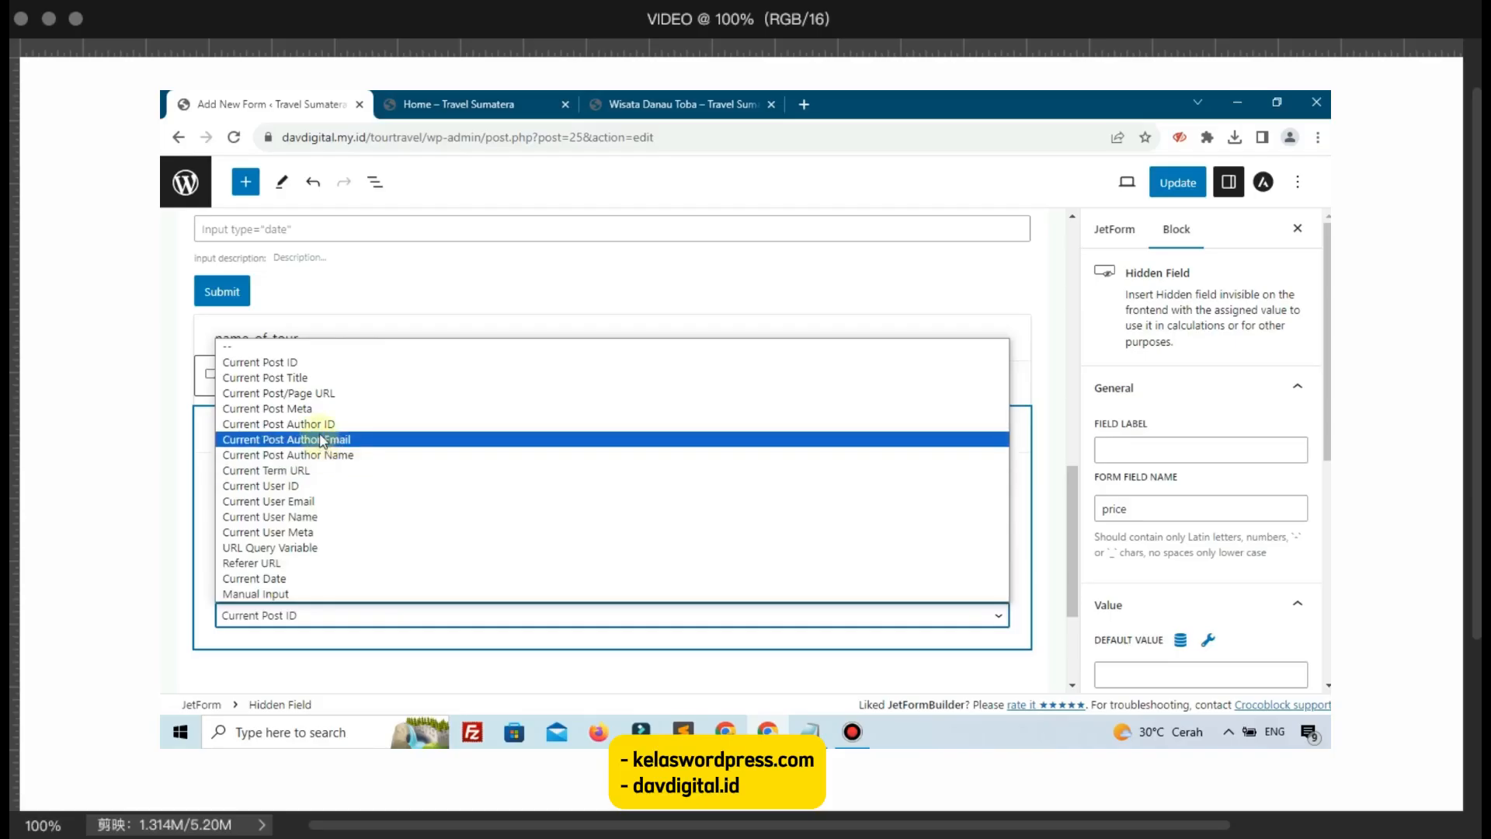
left_click(316, 412)
left_click(290, 664)
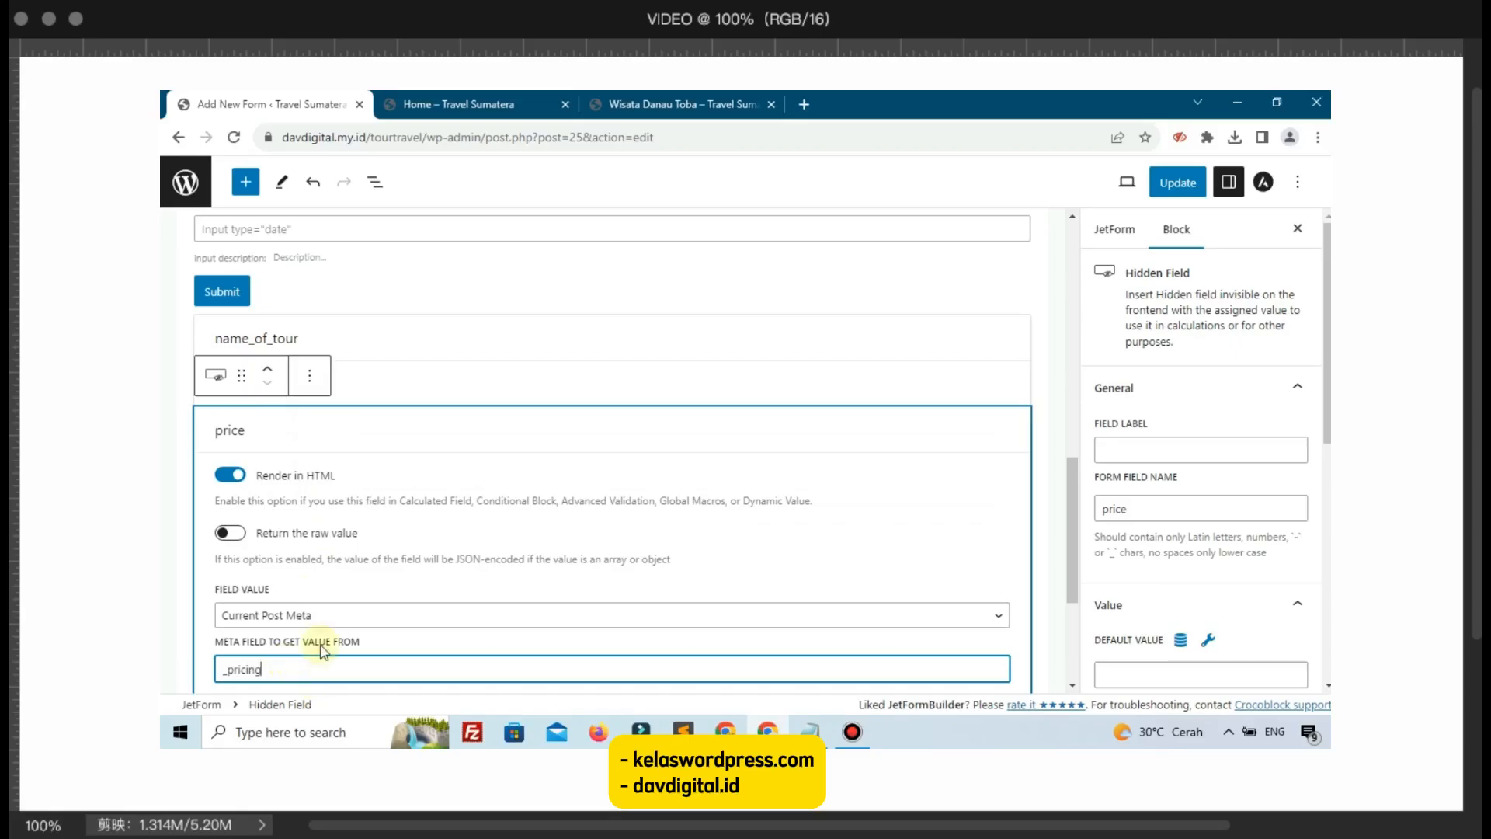
left_click(464, 93)
left_click(250, 93)
left_click(854, 736)
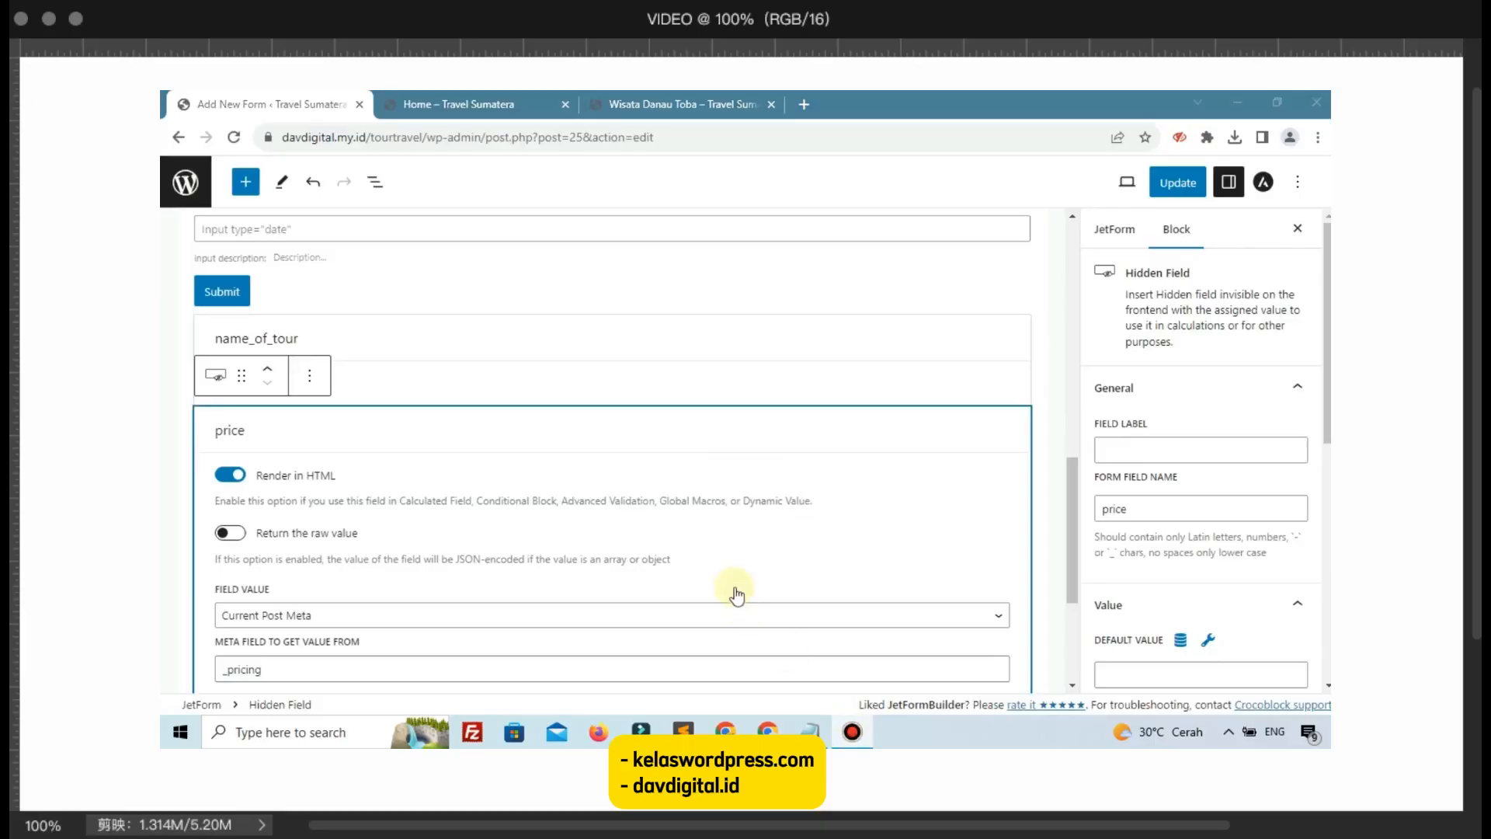
scroll(733, 593, "down", 3)
Step: Deselect the price field and update the Booking form
left_click(622, 614)
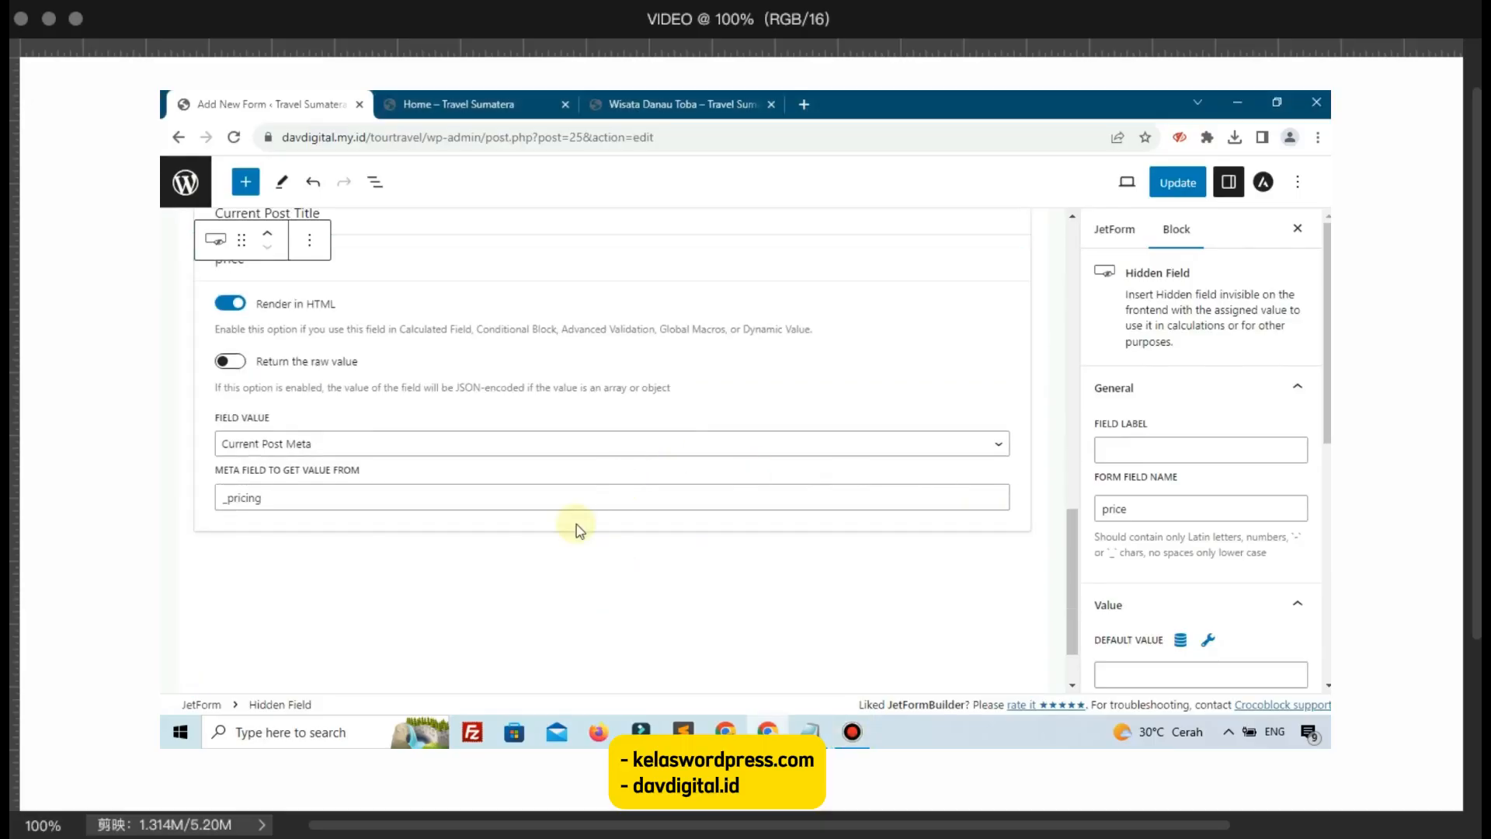
left_click(1178, 194)
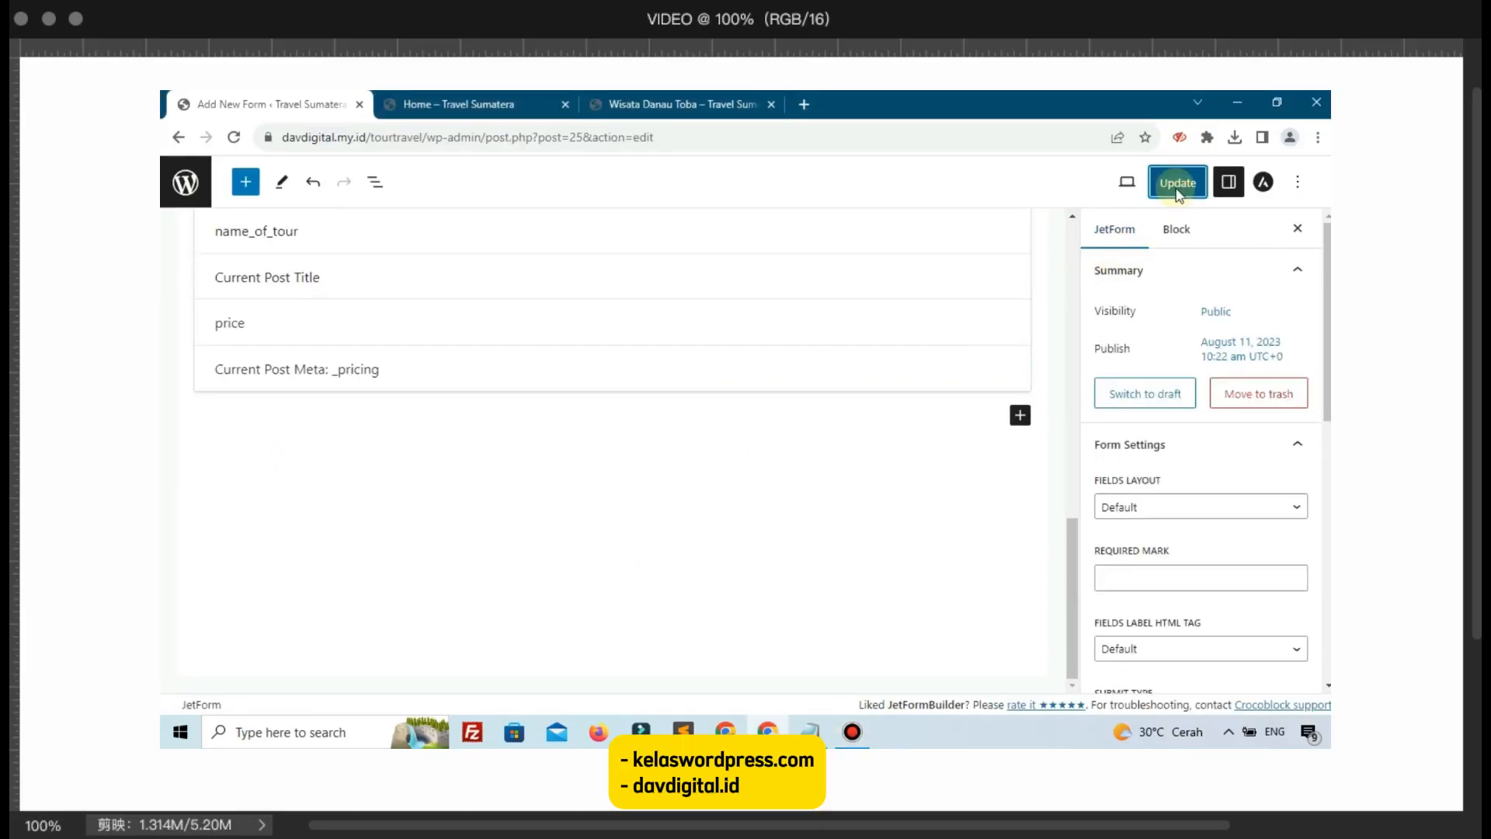
scroll(763, 547, "up", 3)
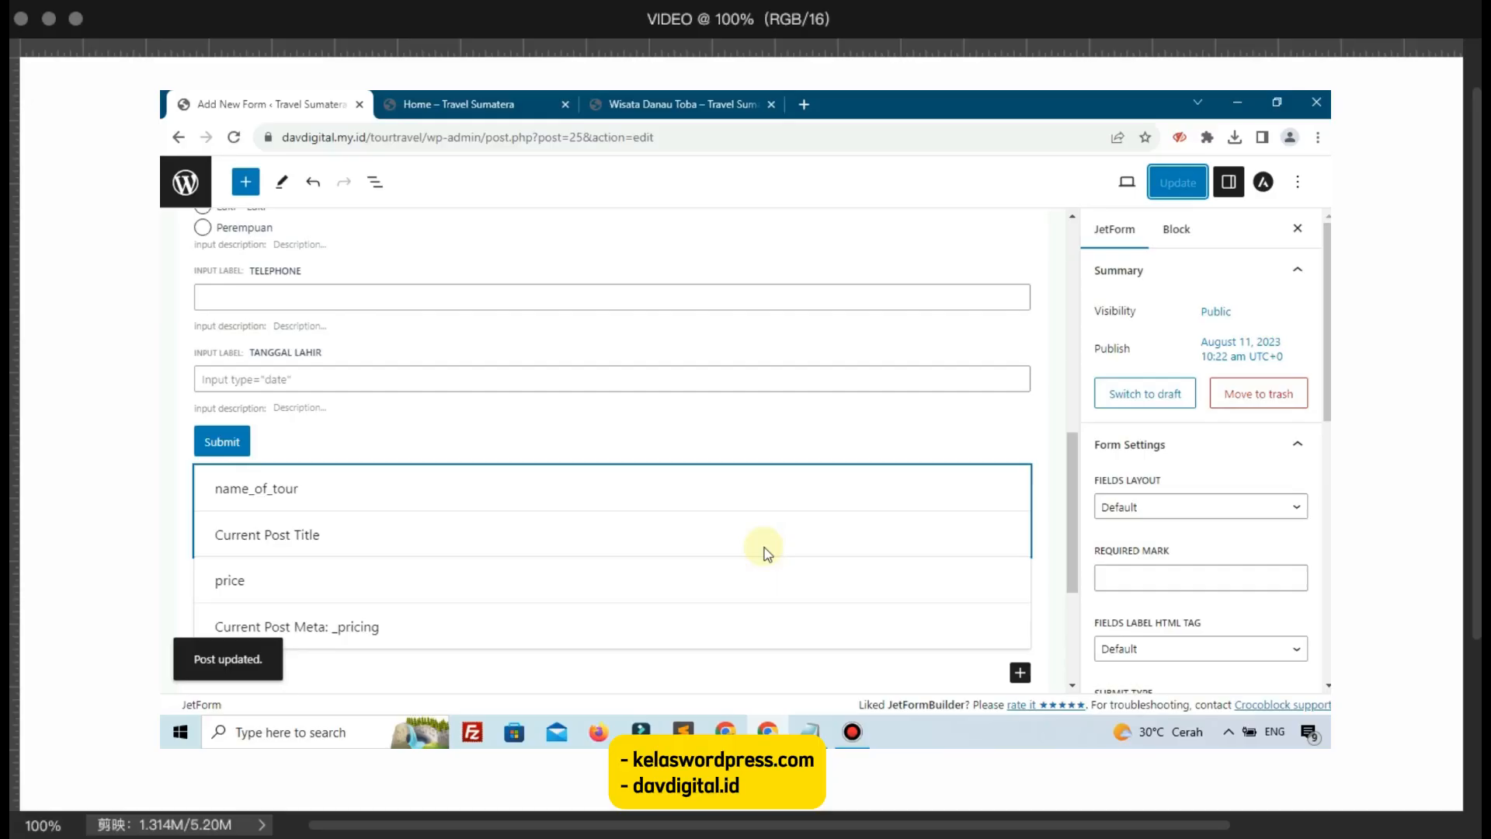
left_click(454, 98)
left_click(253, 98)
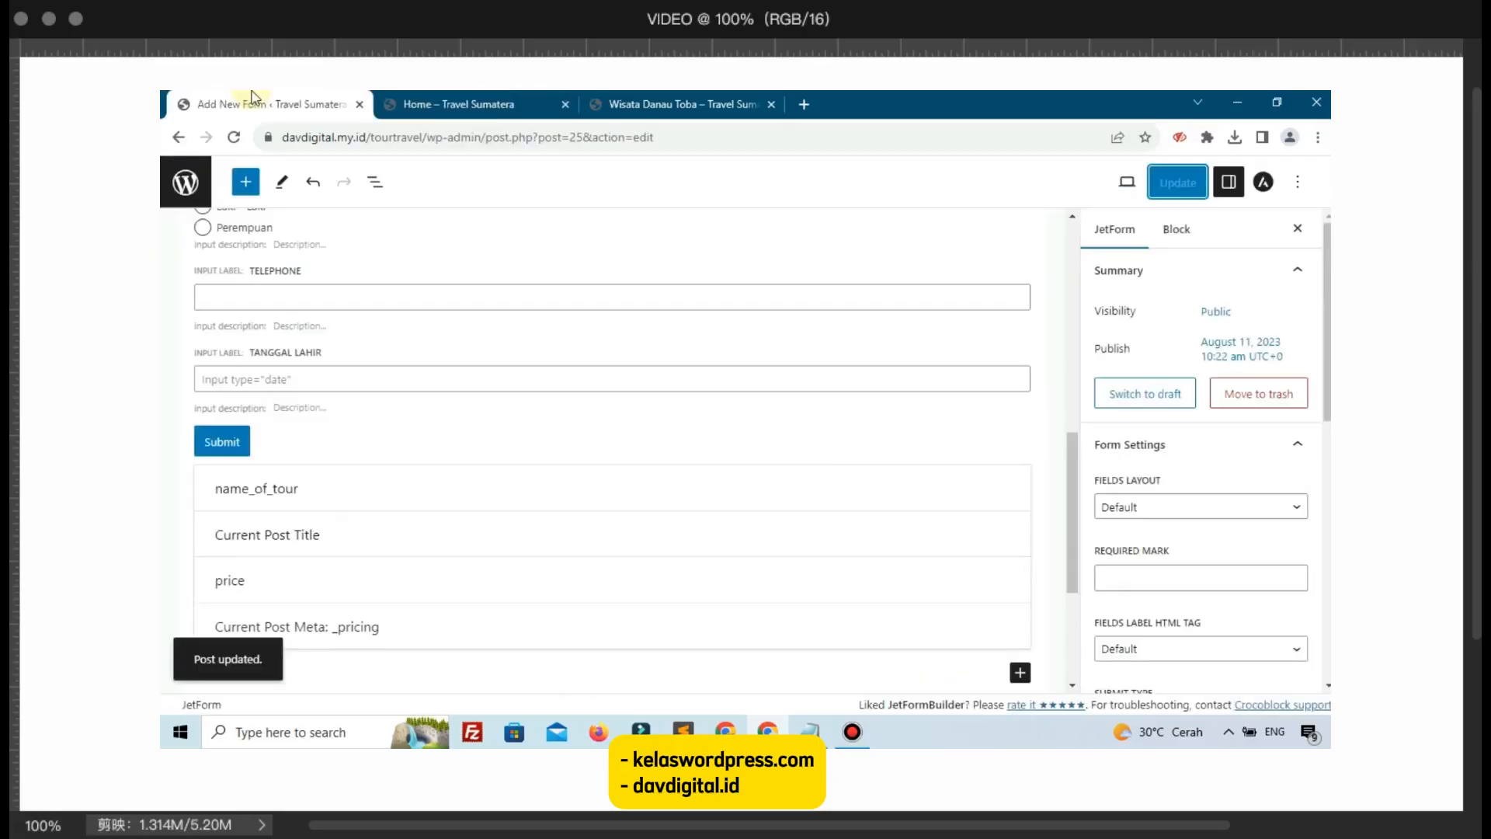
Step: Open the JetFormBuilder forms list in a new browser tab, place that tab first and switch to it
right_click(199, 197)
left_click(239, 208)
left_click(418, 95)
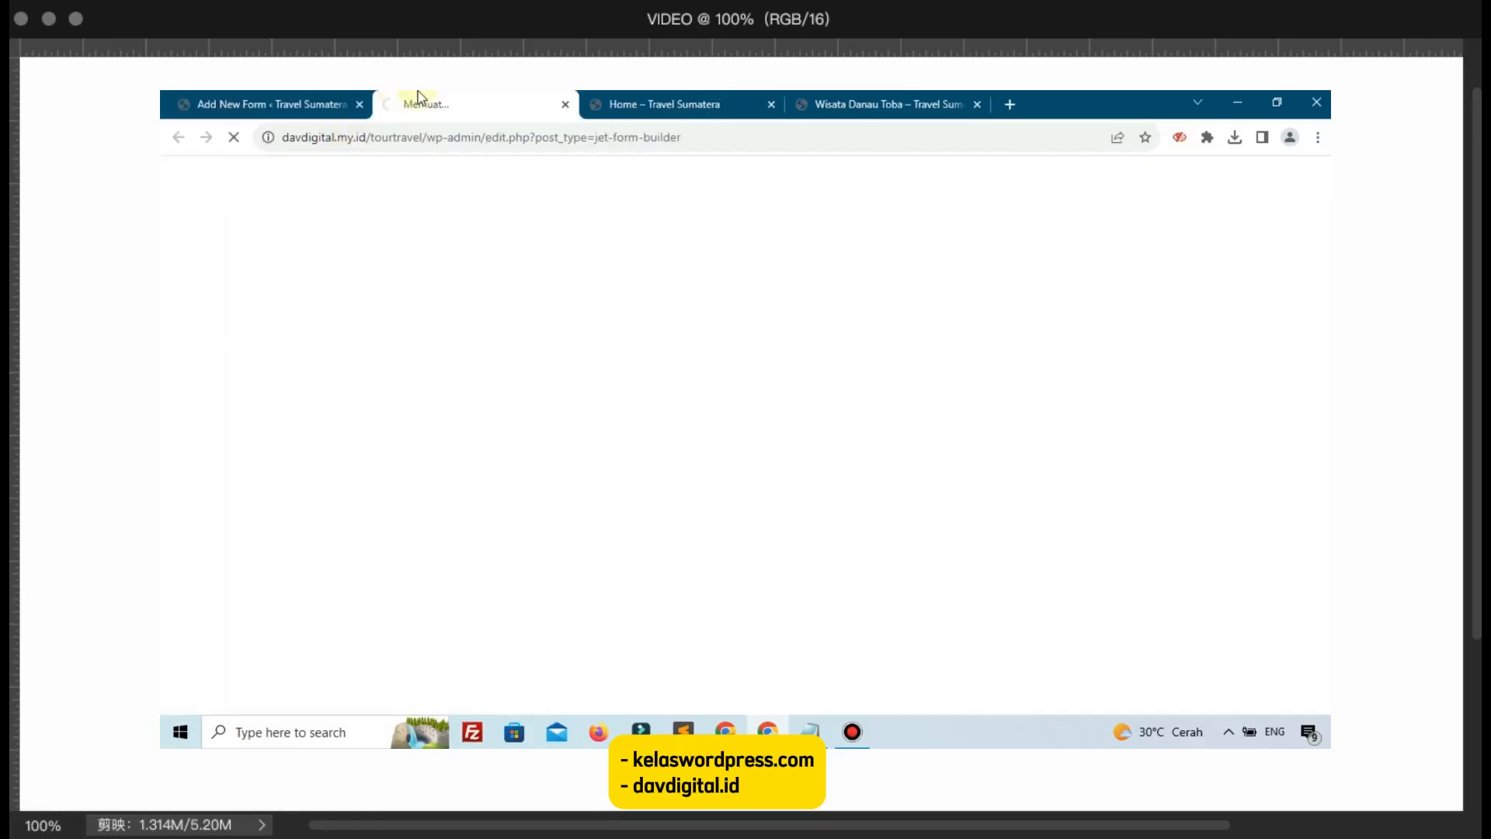
left_click_drag(418, 95, 257, 103)
left_click(440, 98)
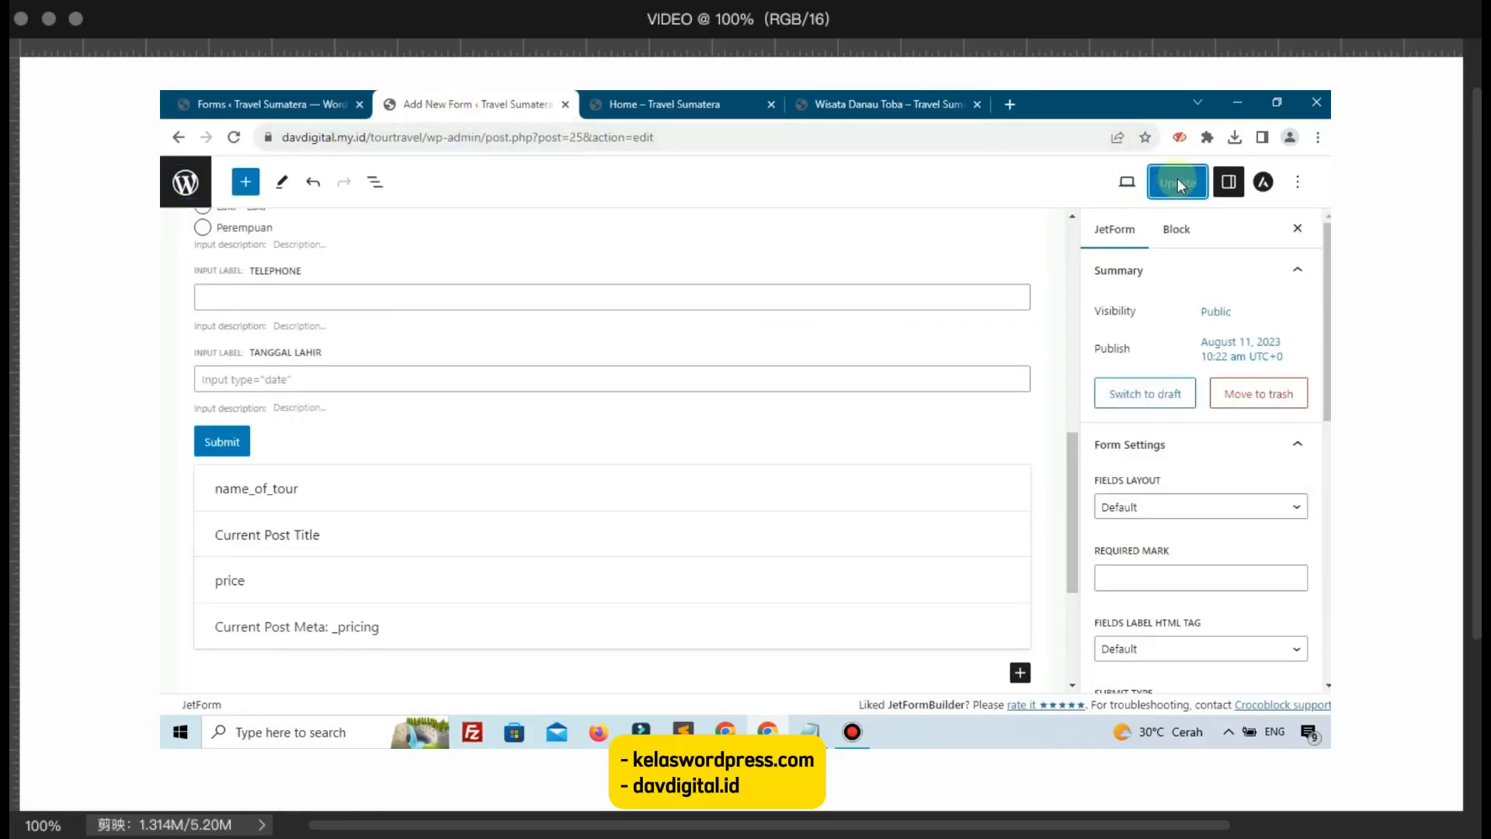
left_click(264, 101)
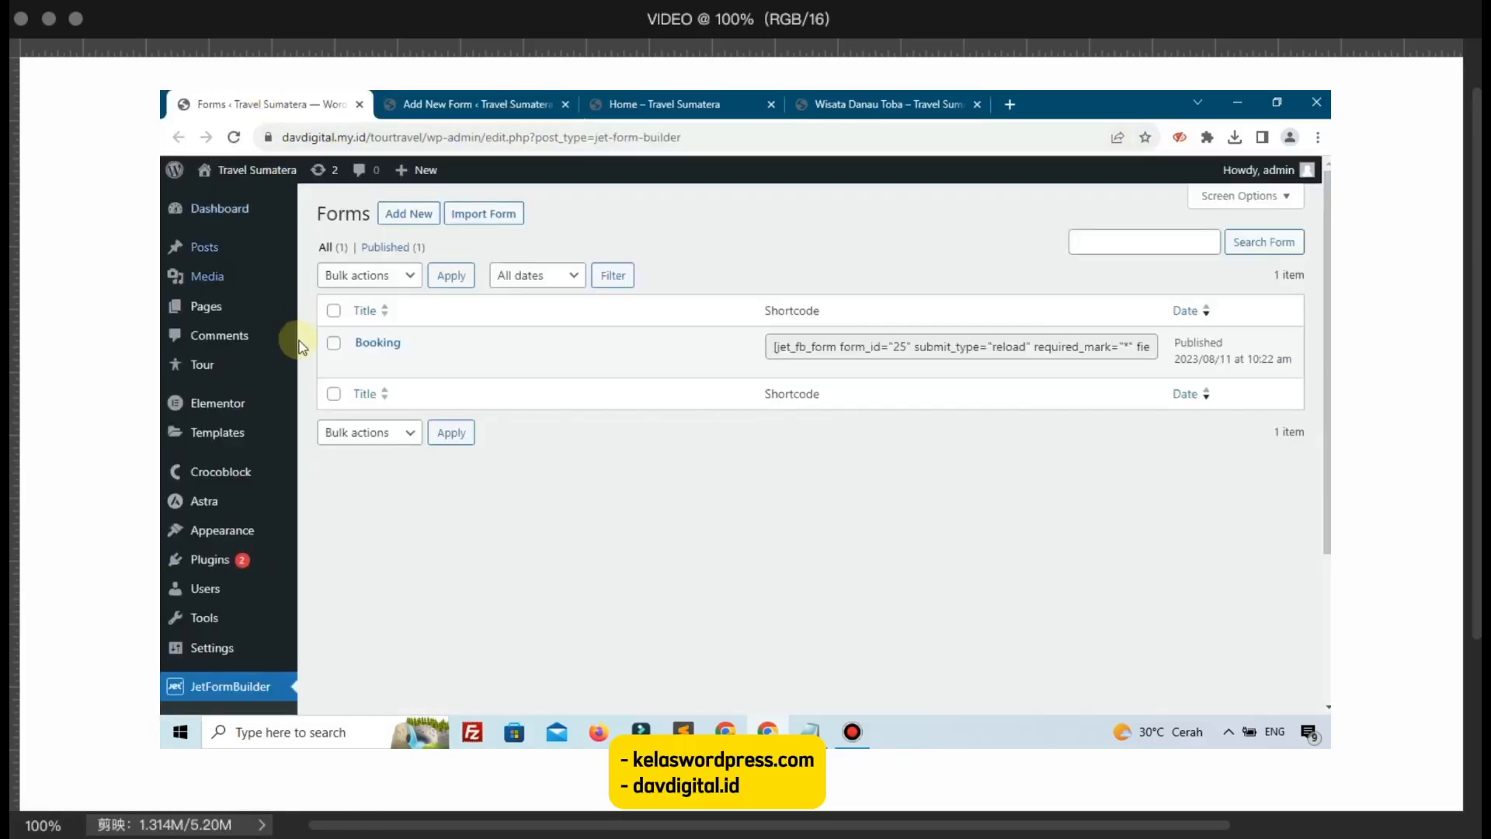
left_click(432, 95)
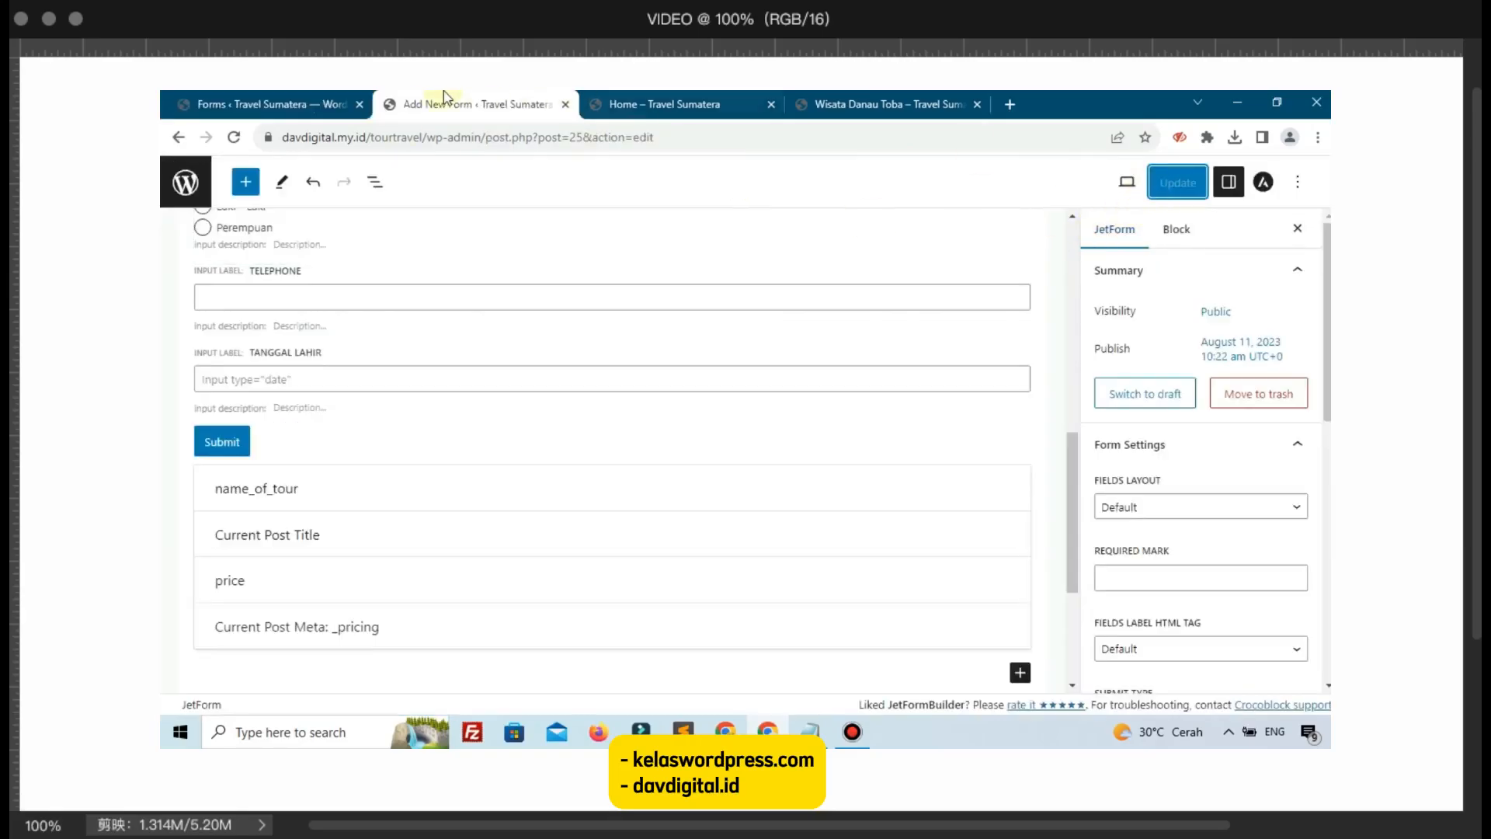
left_click(233, 99)
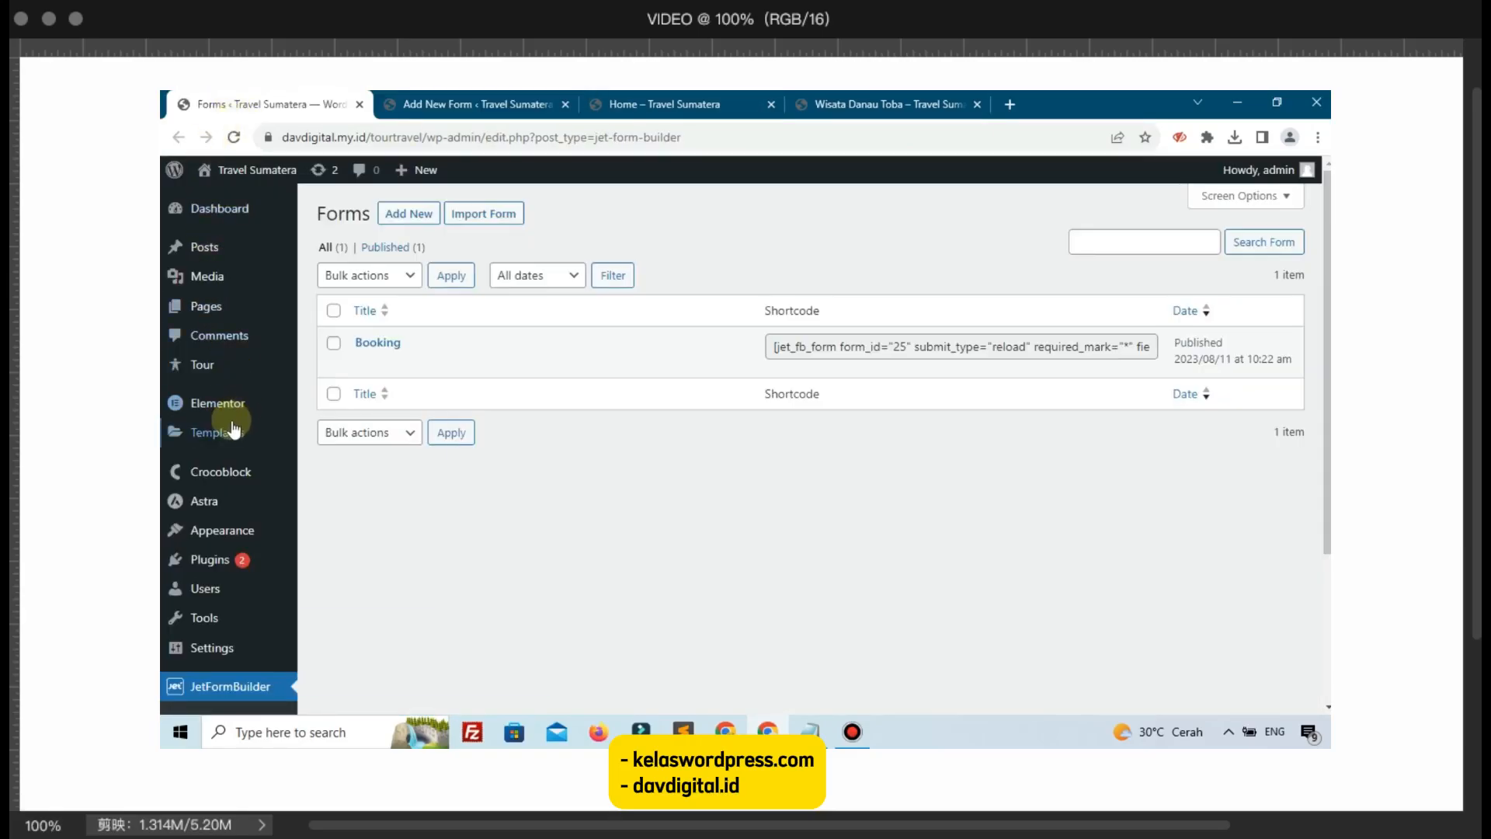
mouse_move(233, 437)
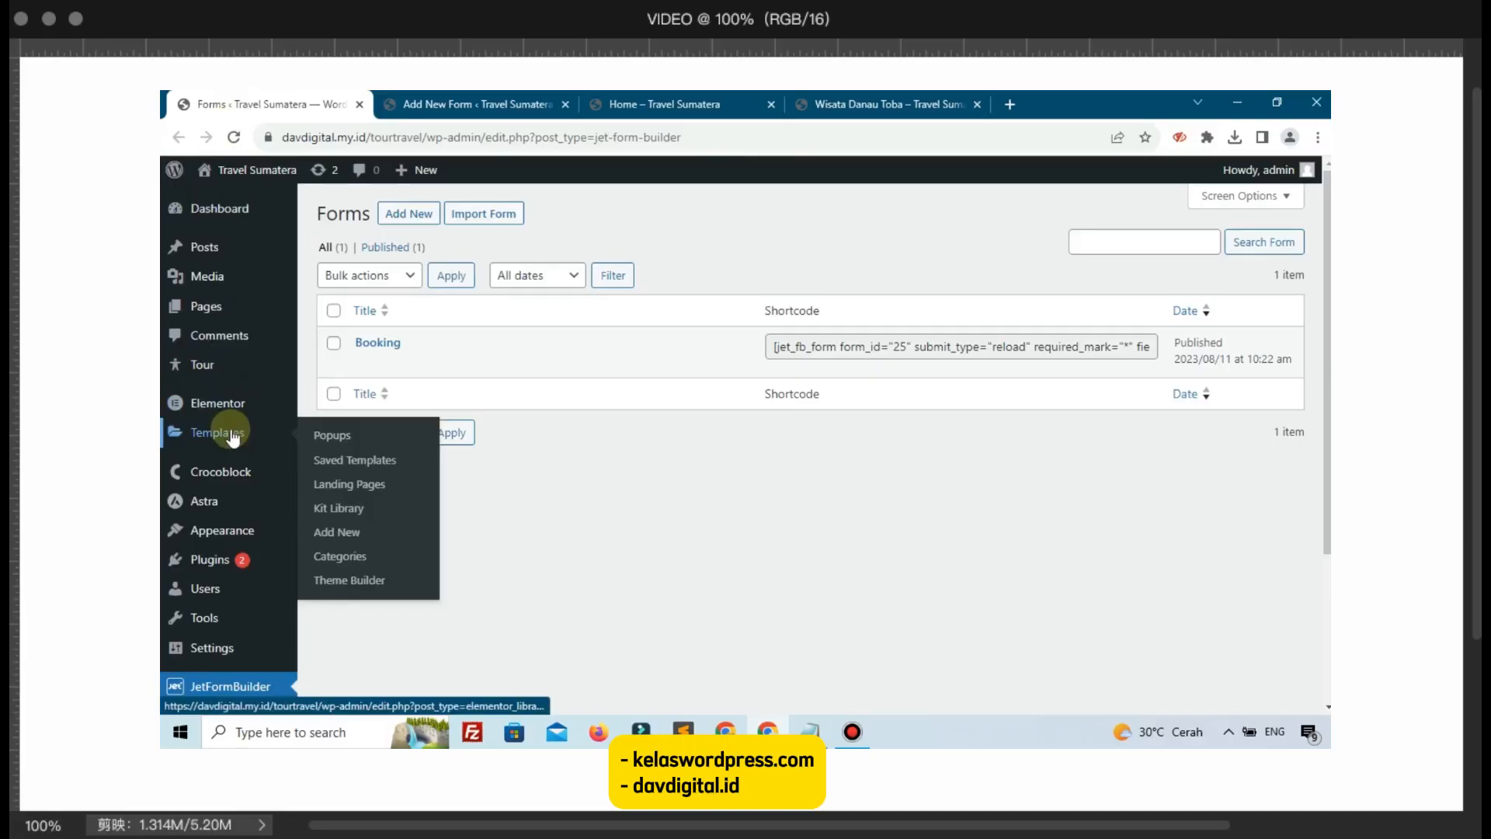
Step: Return to the Booking form editor and examine the available post submit actions and the Send Email action's settings
left_click(497, 103)
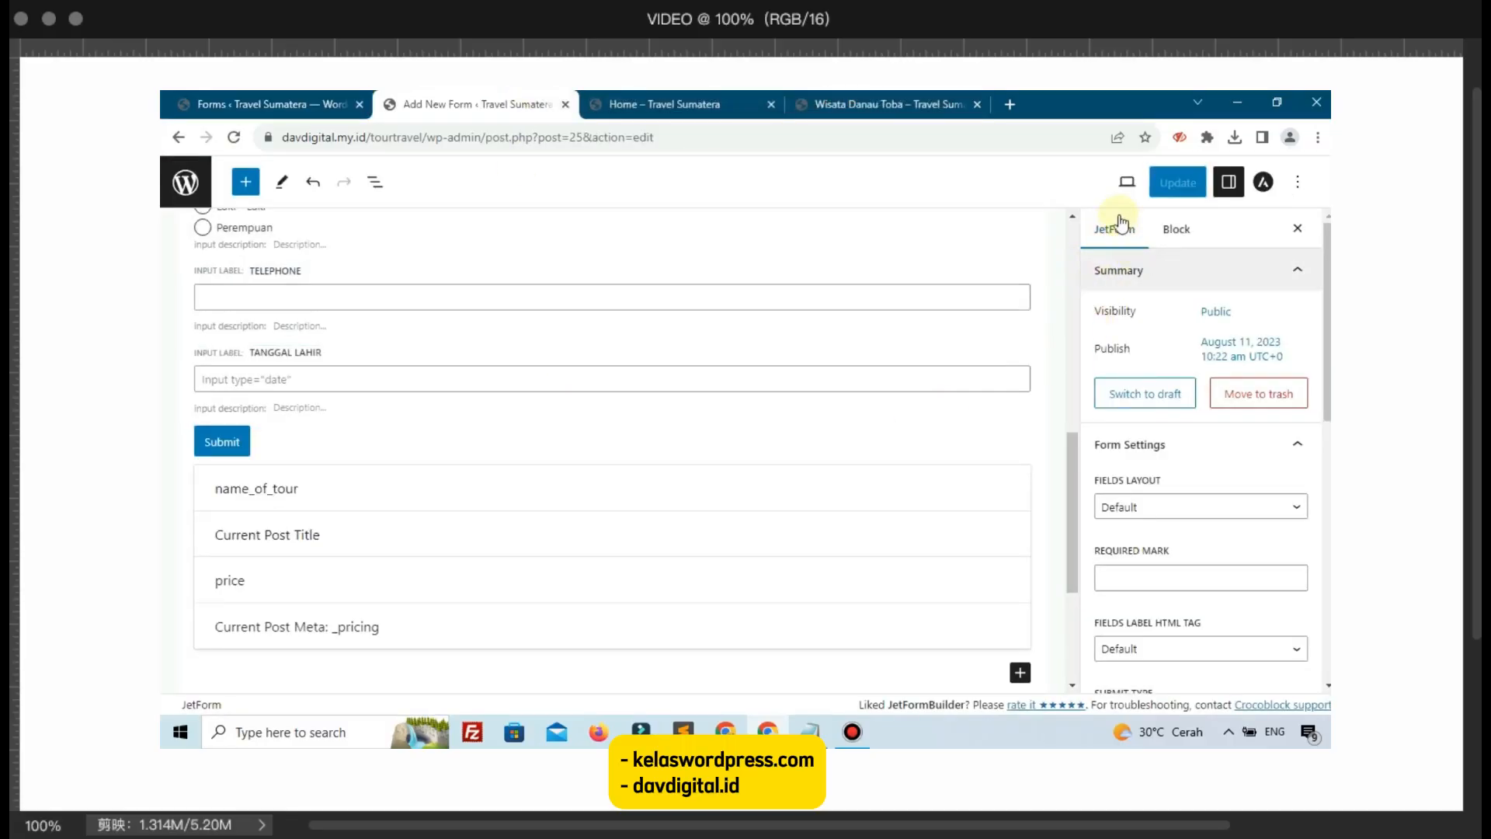
scroll(1148, 372, "down", 10)
scroll(1148, 449, "down", 2)
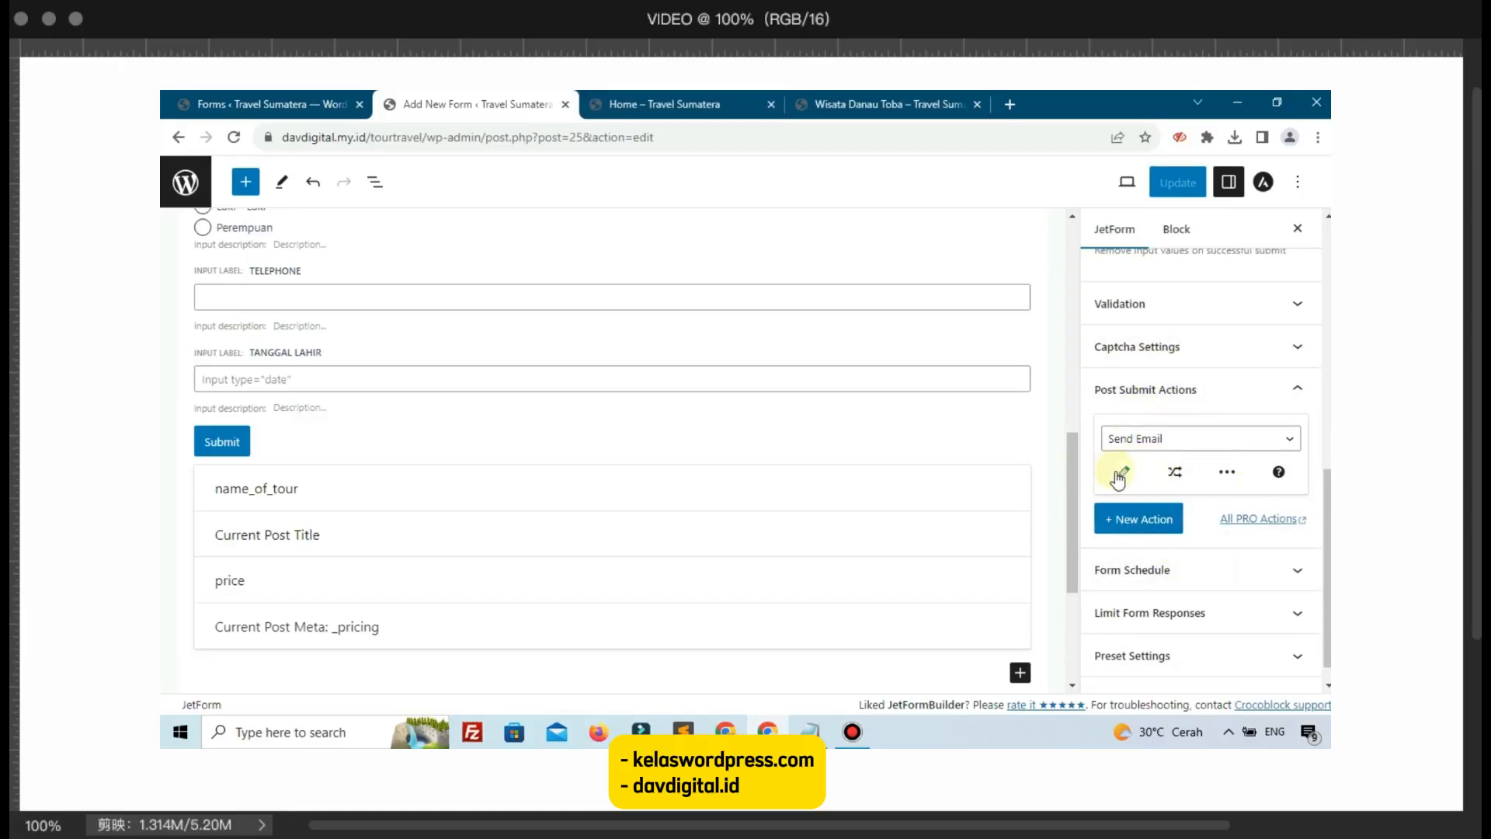
left_click(1141, 438)
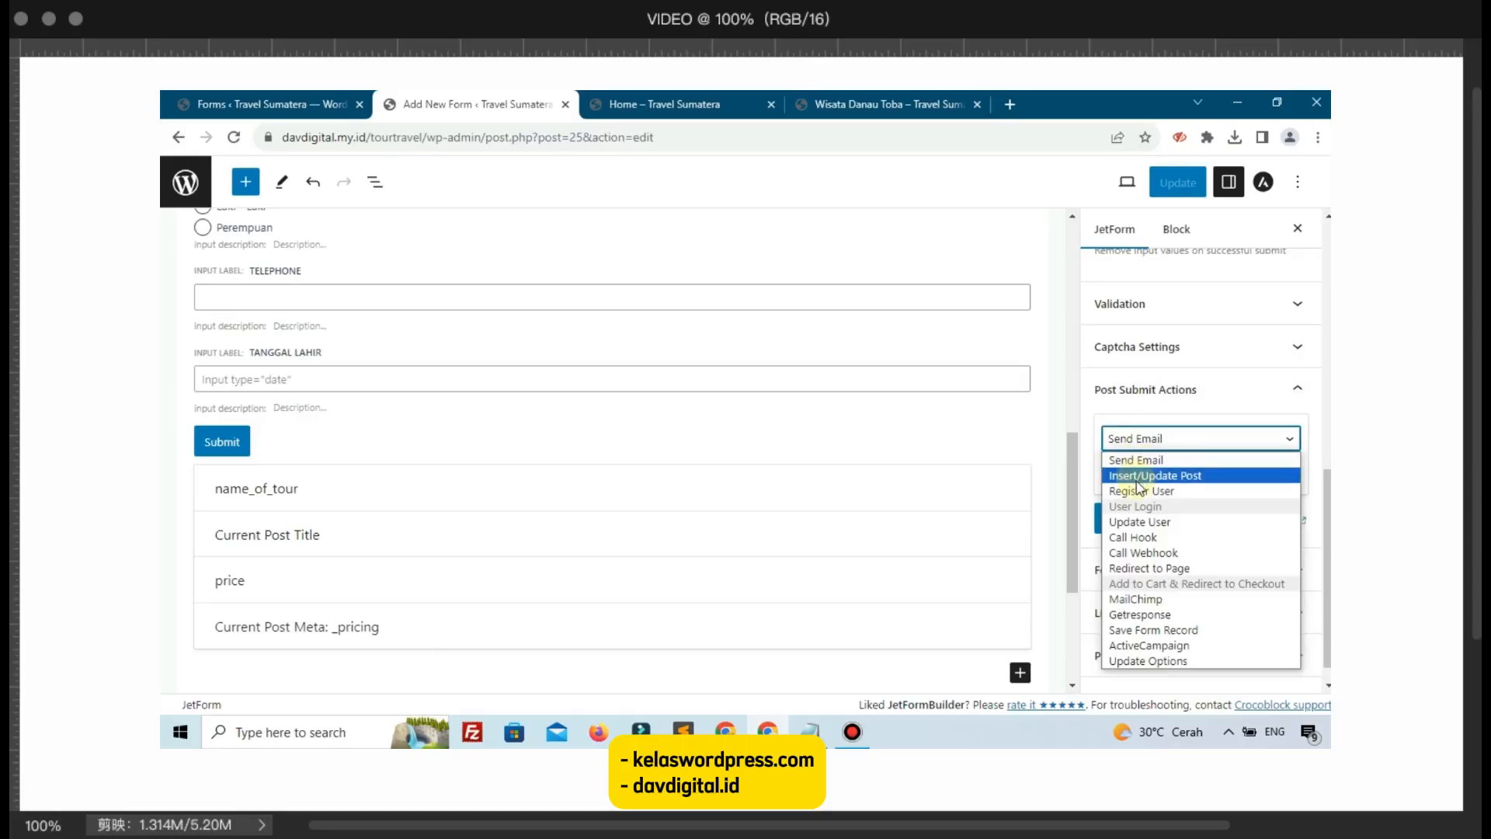
left_click(1139, 475)
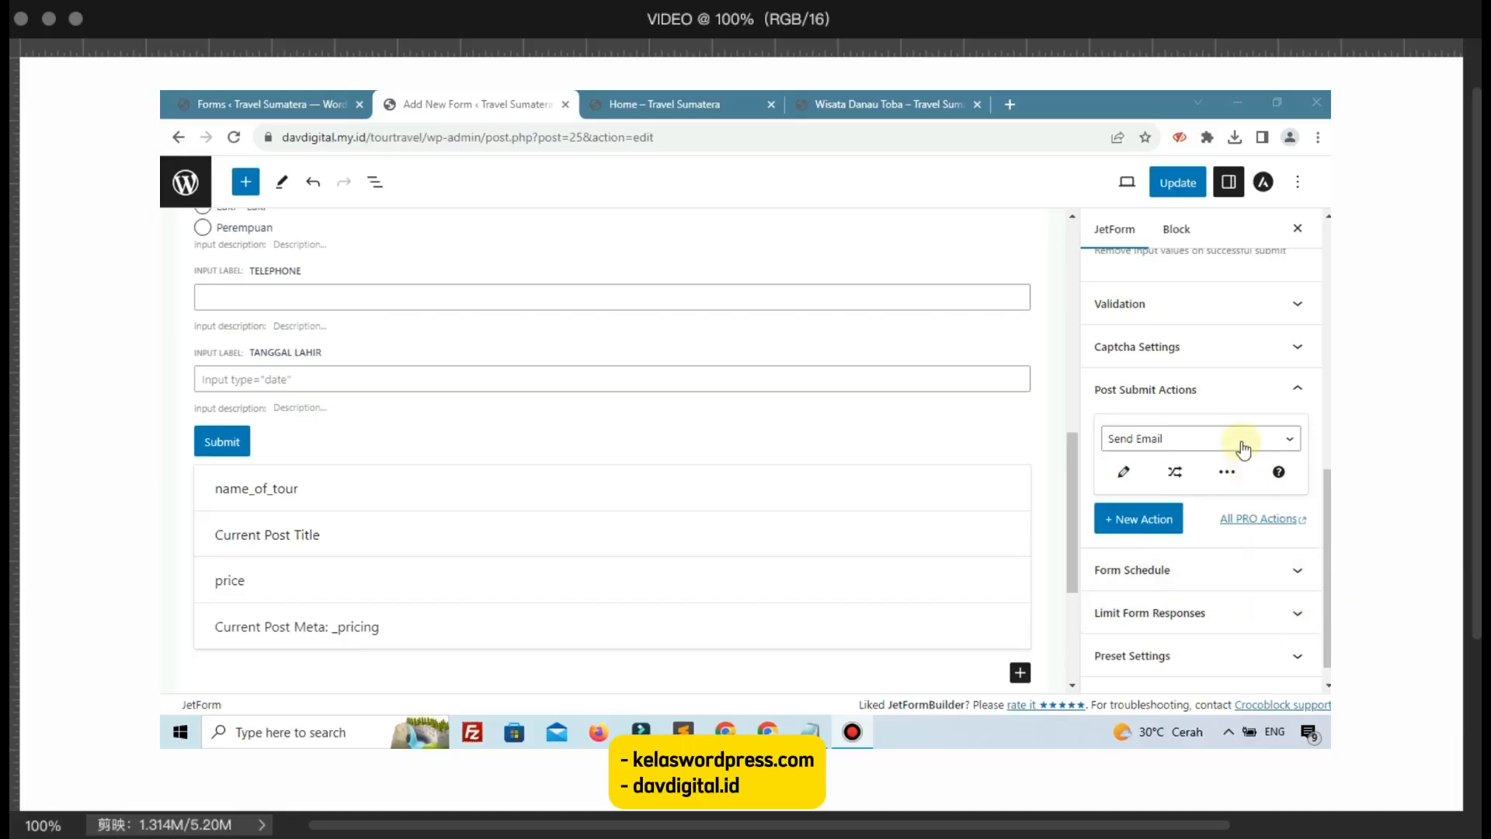
left_click(1239, 440)
left_click(1239, 440)
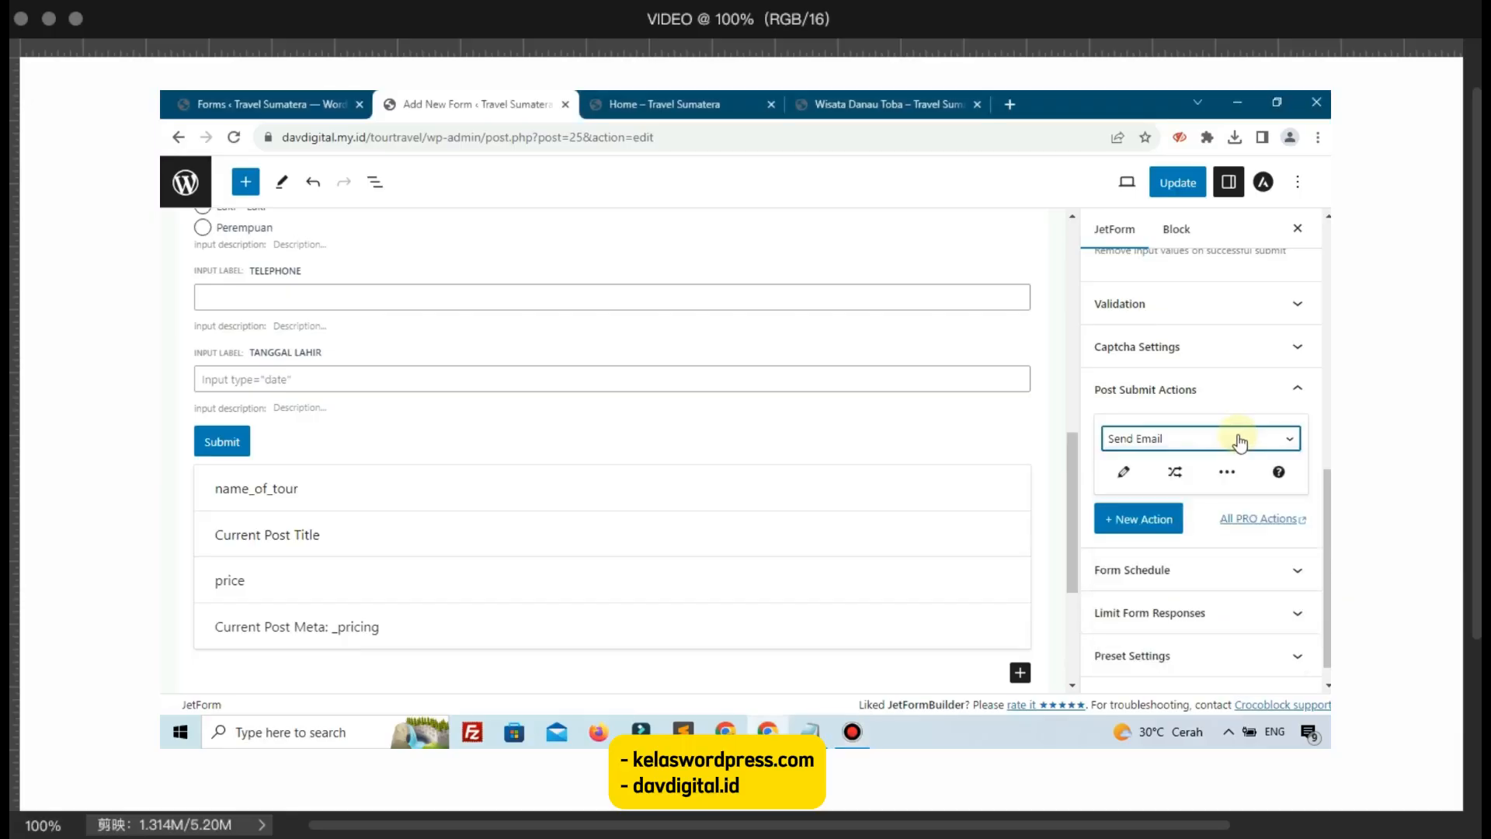
left_click(1134, 472)
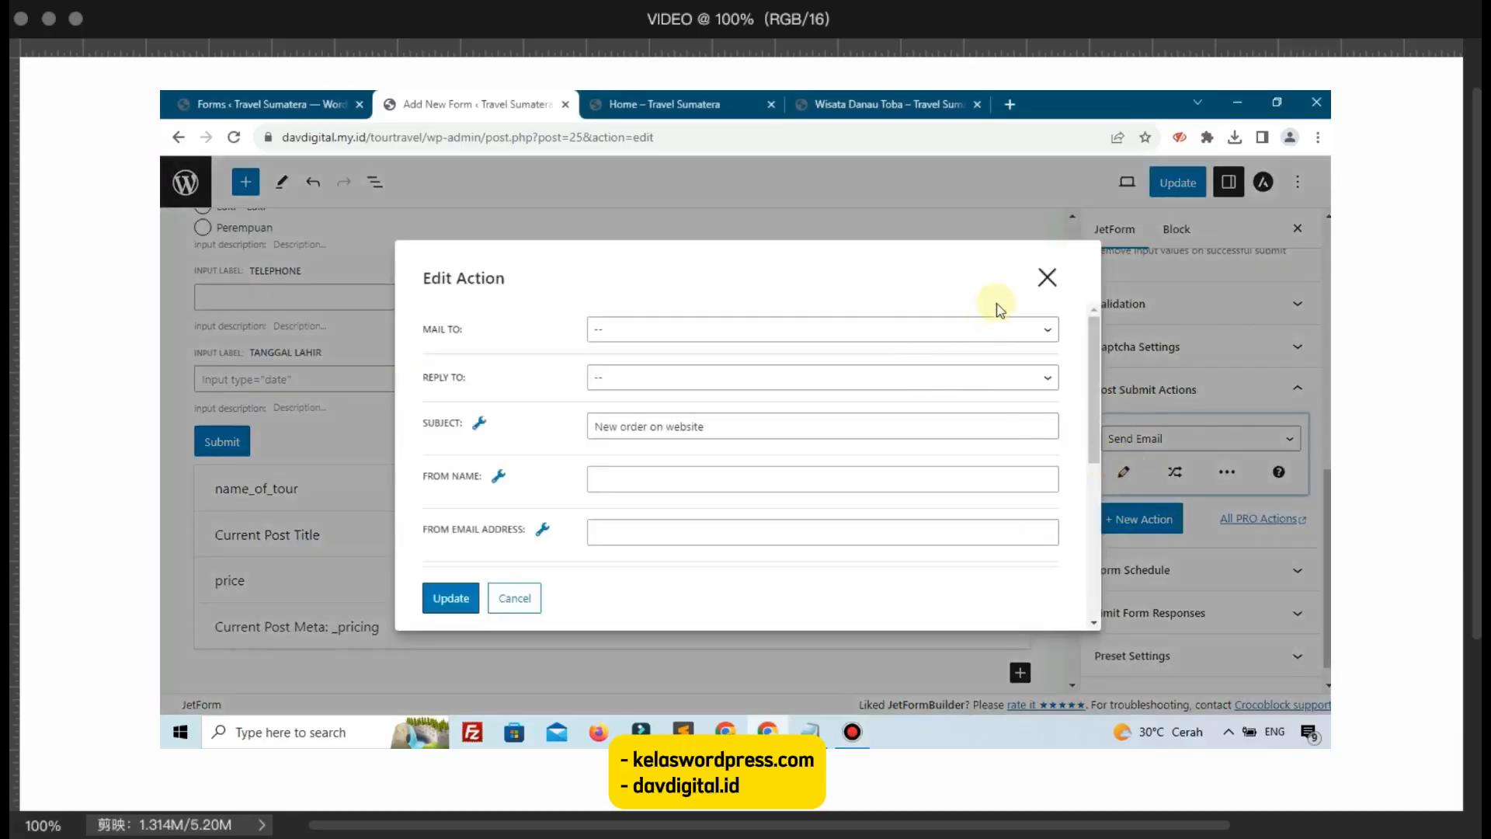
left_click(1048, 278)
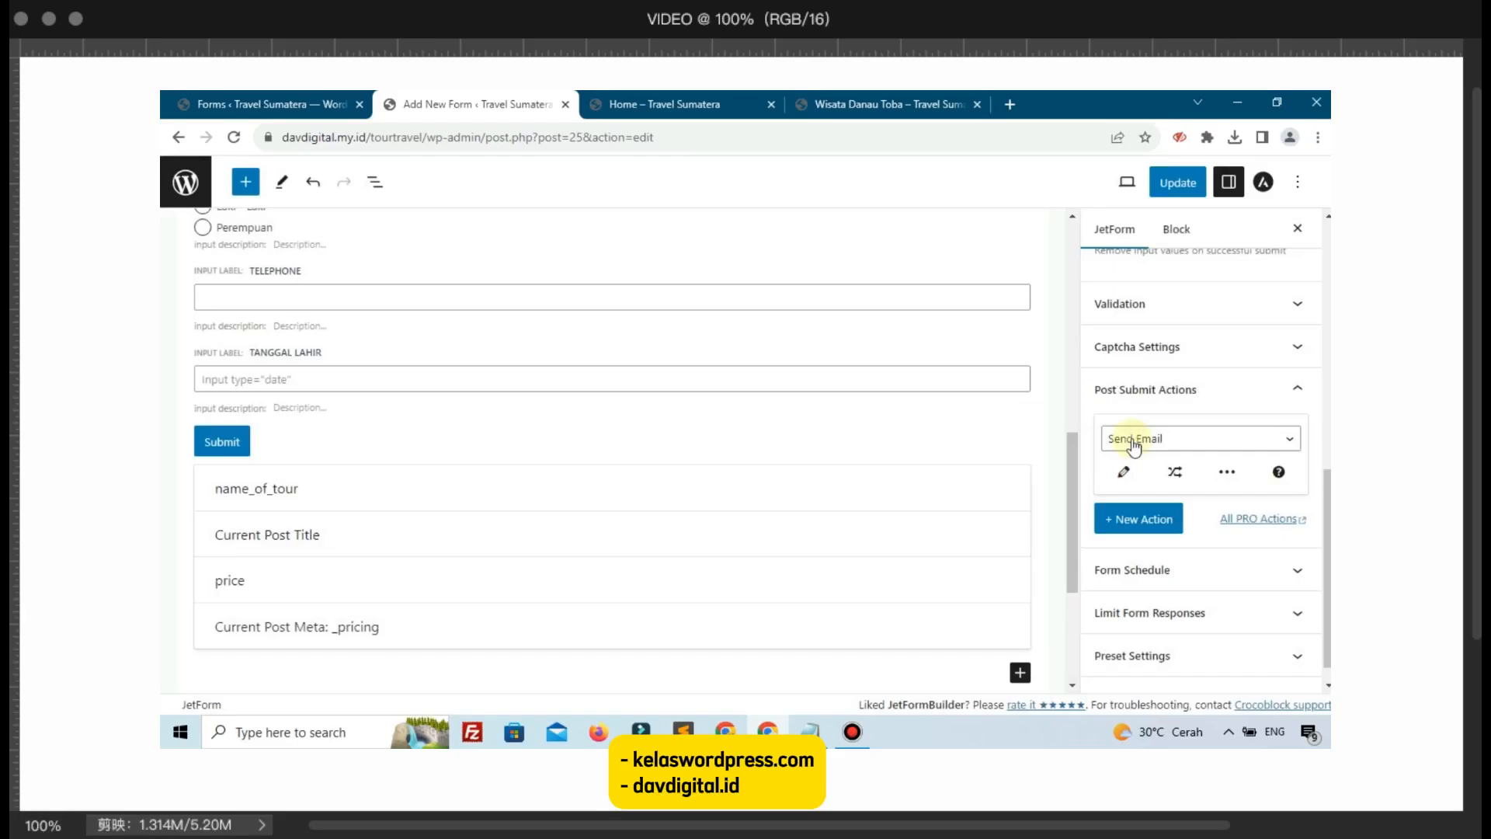
left_click(1135, 441)
left_click(1142, 476)
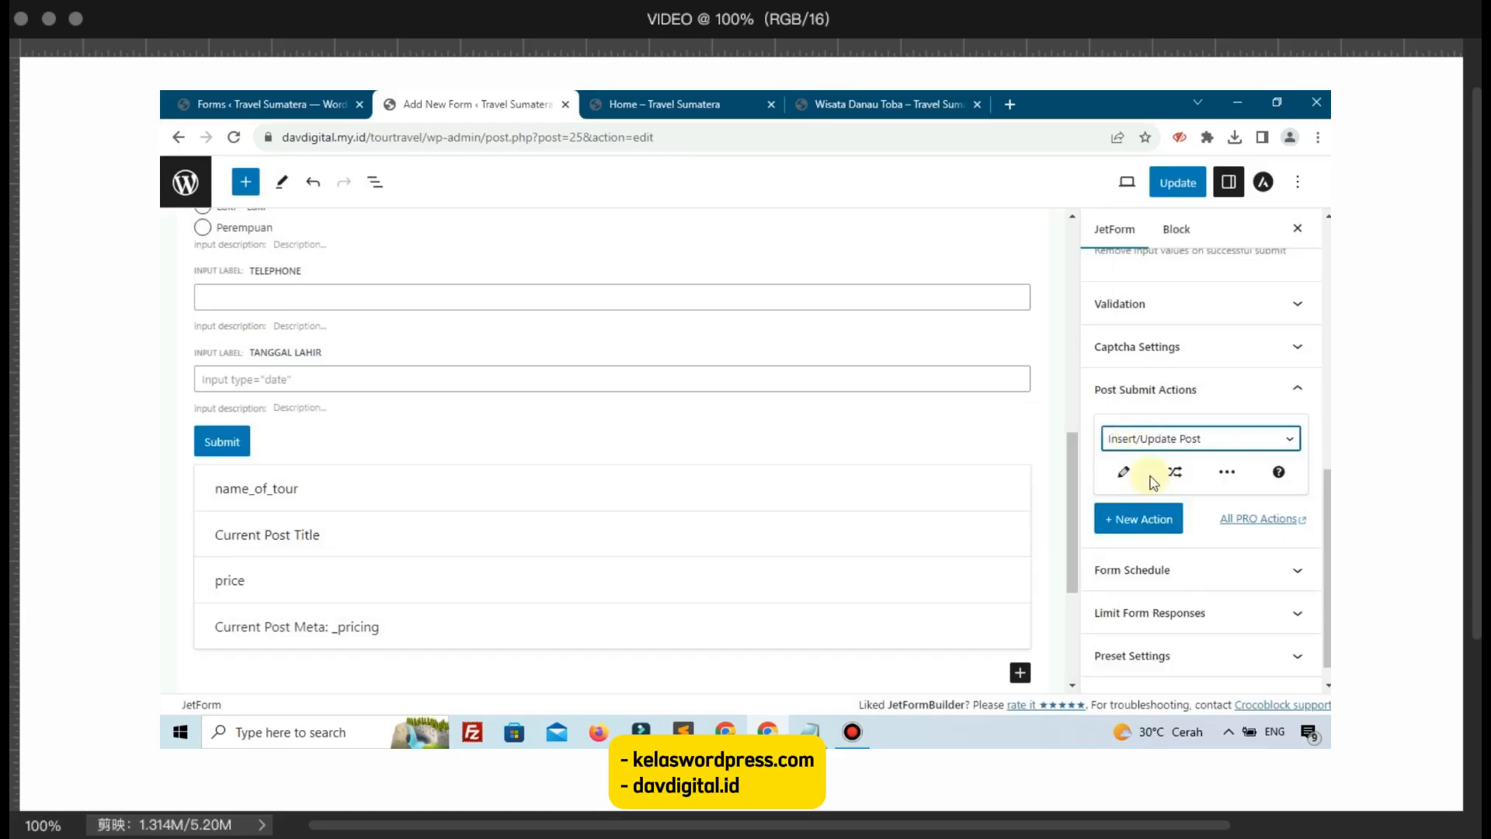
left_click(1207, 454)
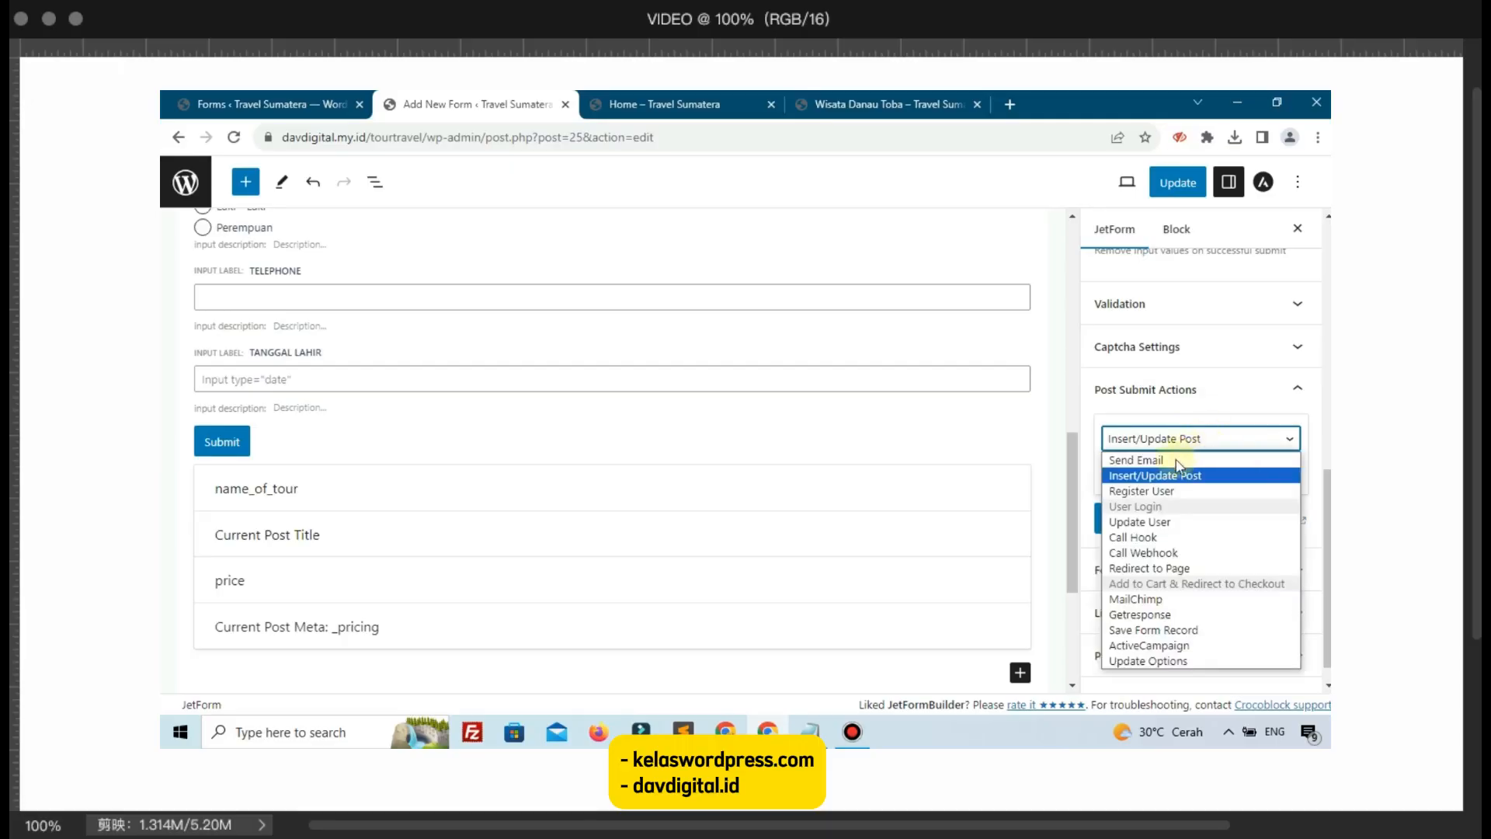
left_click(1170, 460)
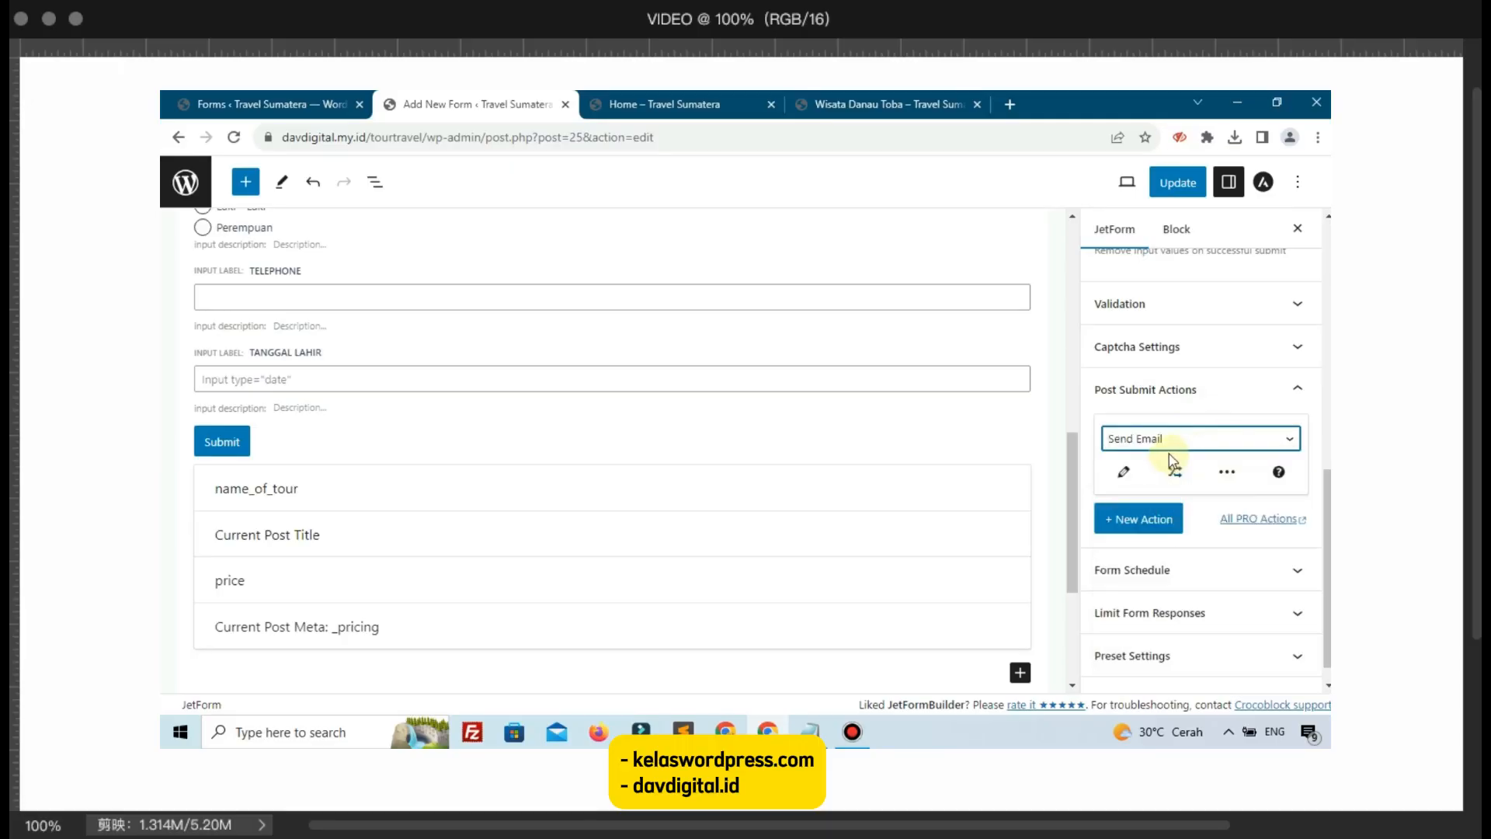
Step: Edit the Send Email post submit action and set its Mail To recipient to Admin email
left_click(1124, 472)
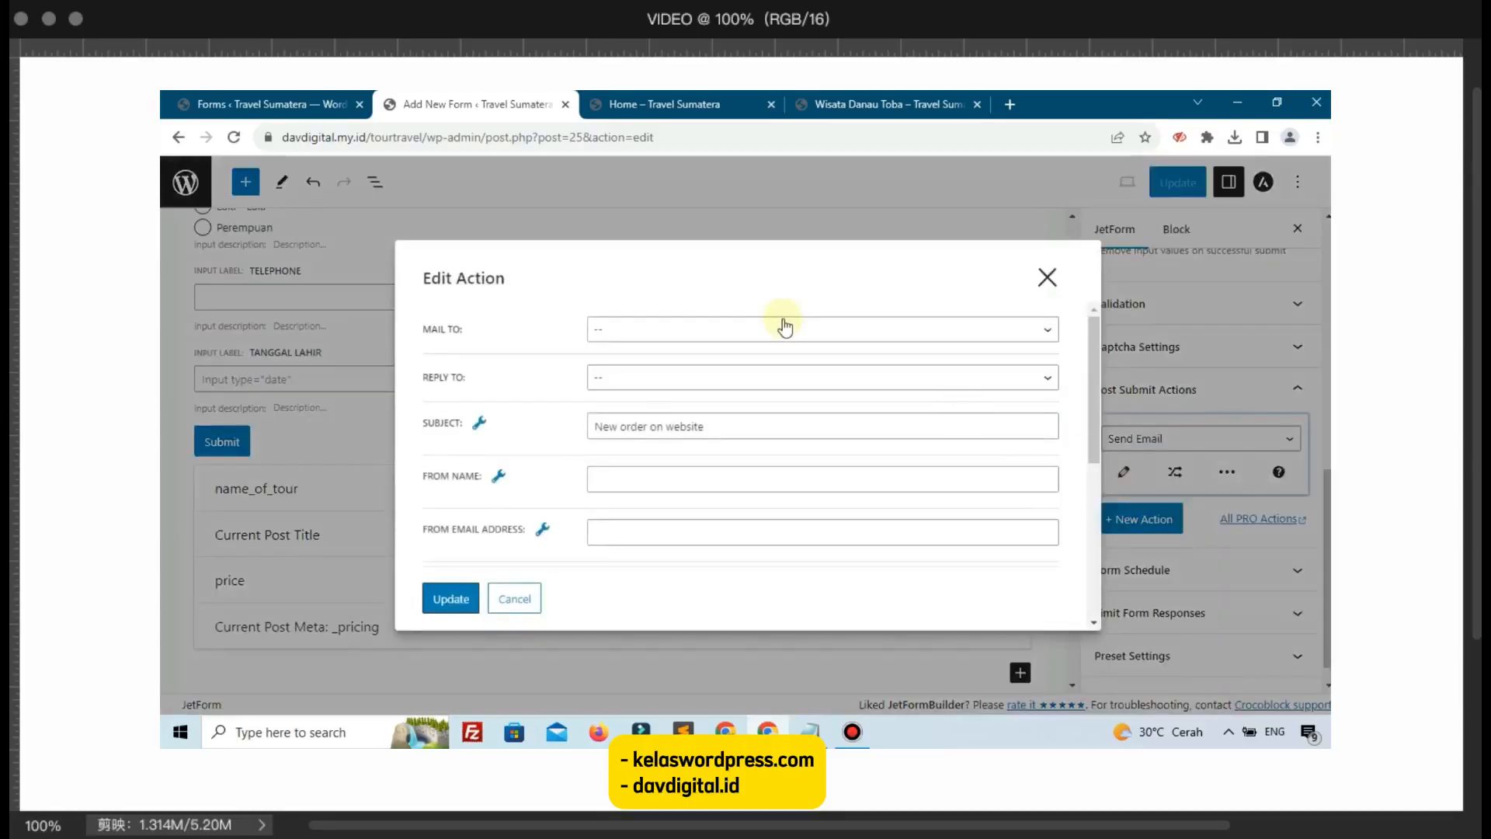
left_click(773, 333)
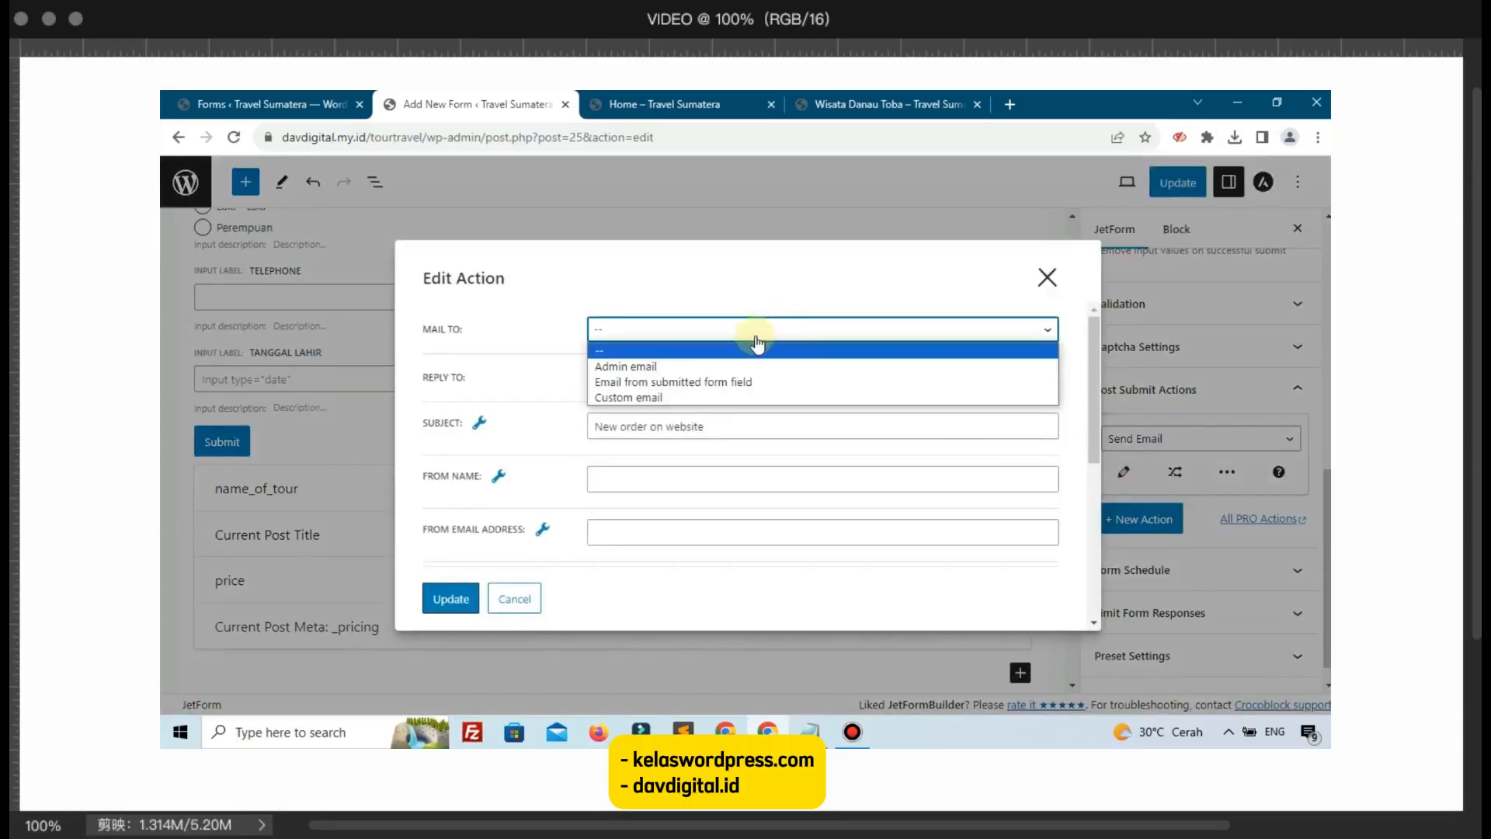
left_click(727, 365)
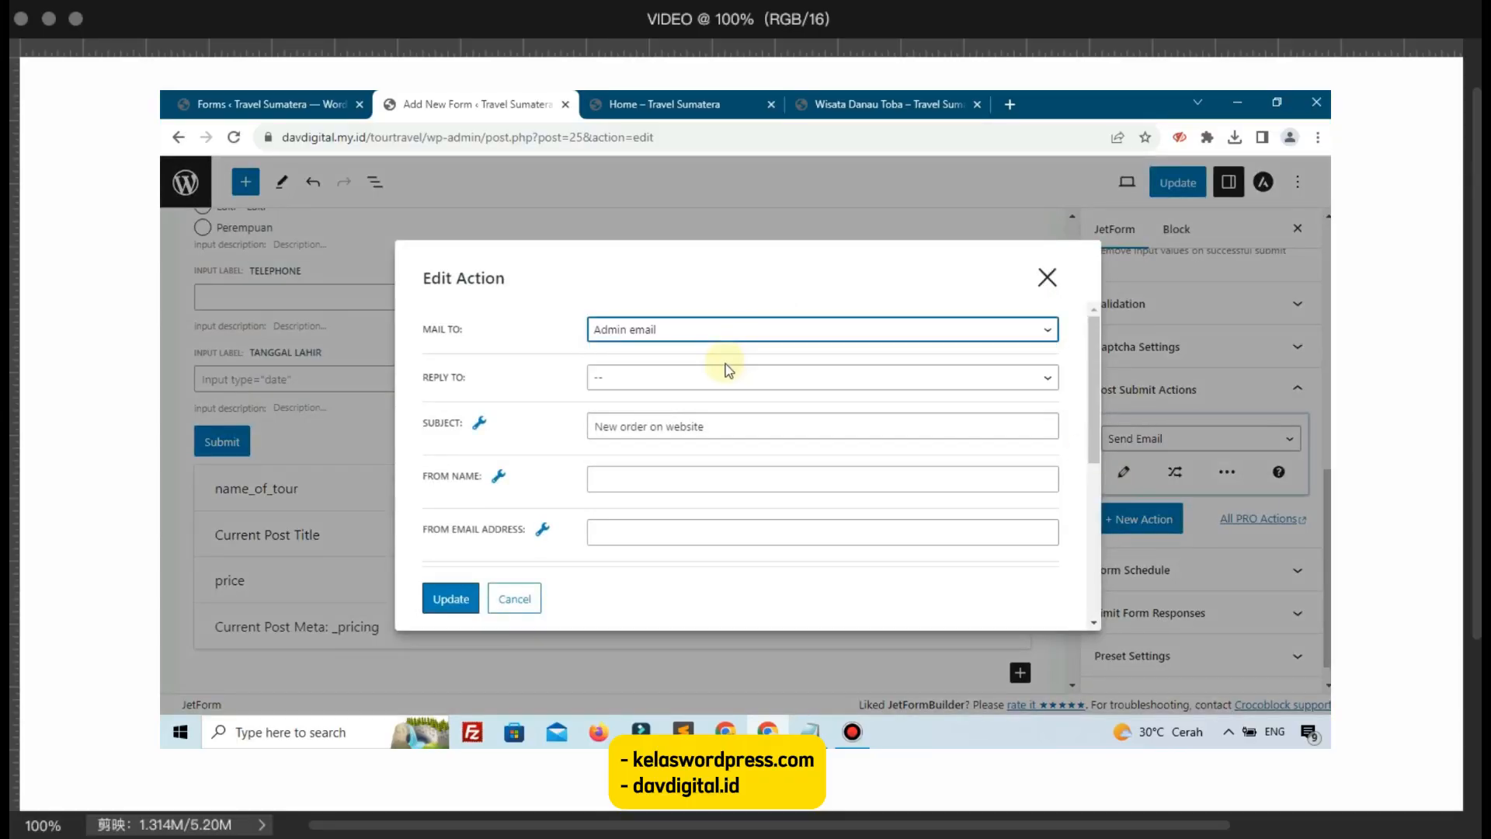
Step: Replace the notification email's subject with "Pesanan Baru"
left_click(727, 432)
key("ctrl+a")
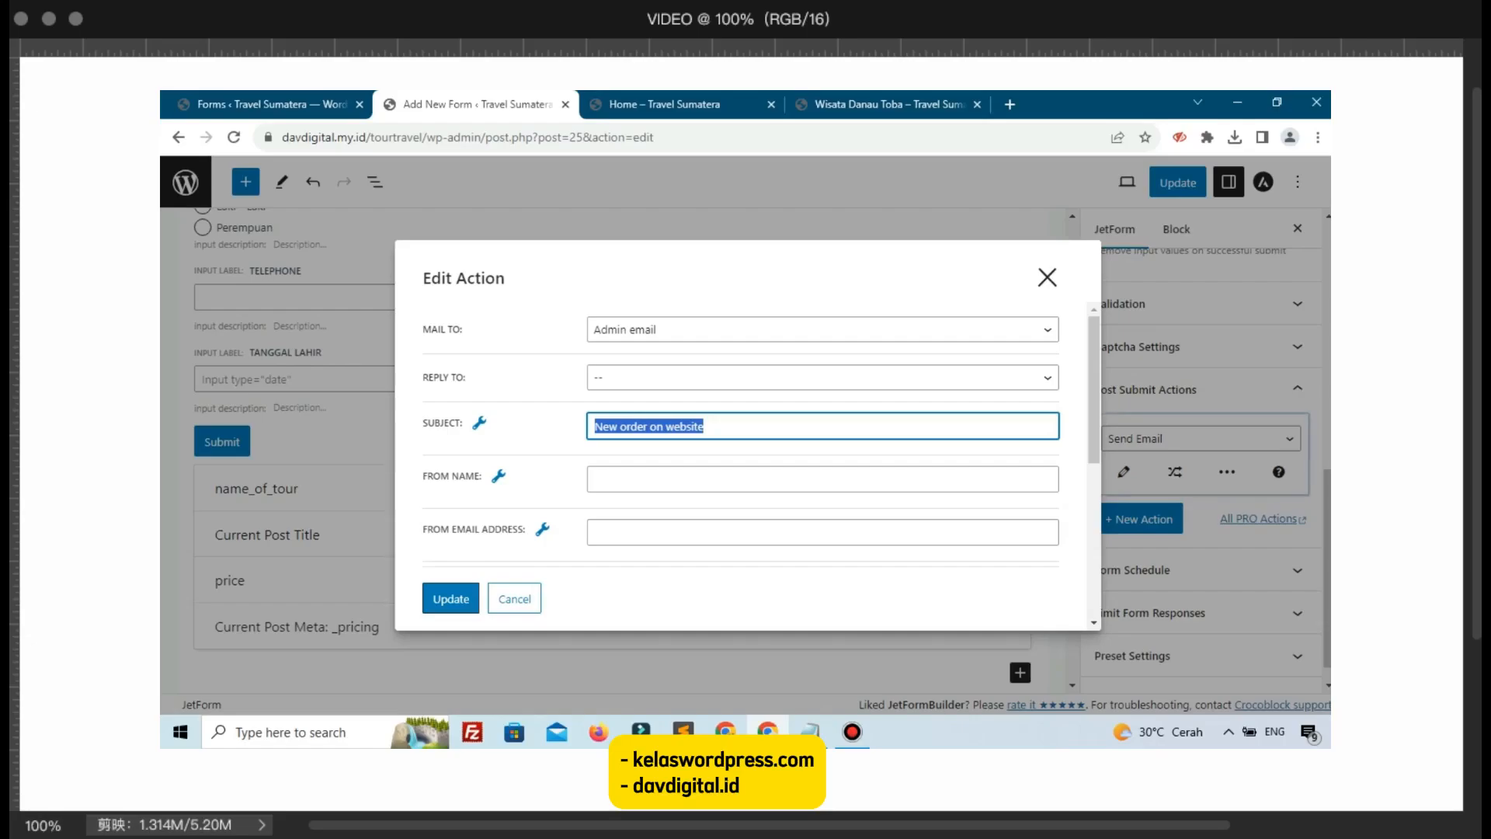
left_click(853, 428)
key("ctrl+a")
type("P")
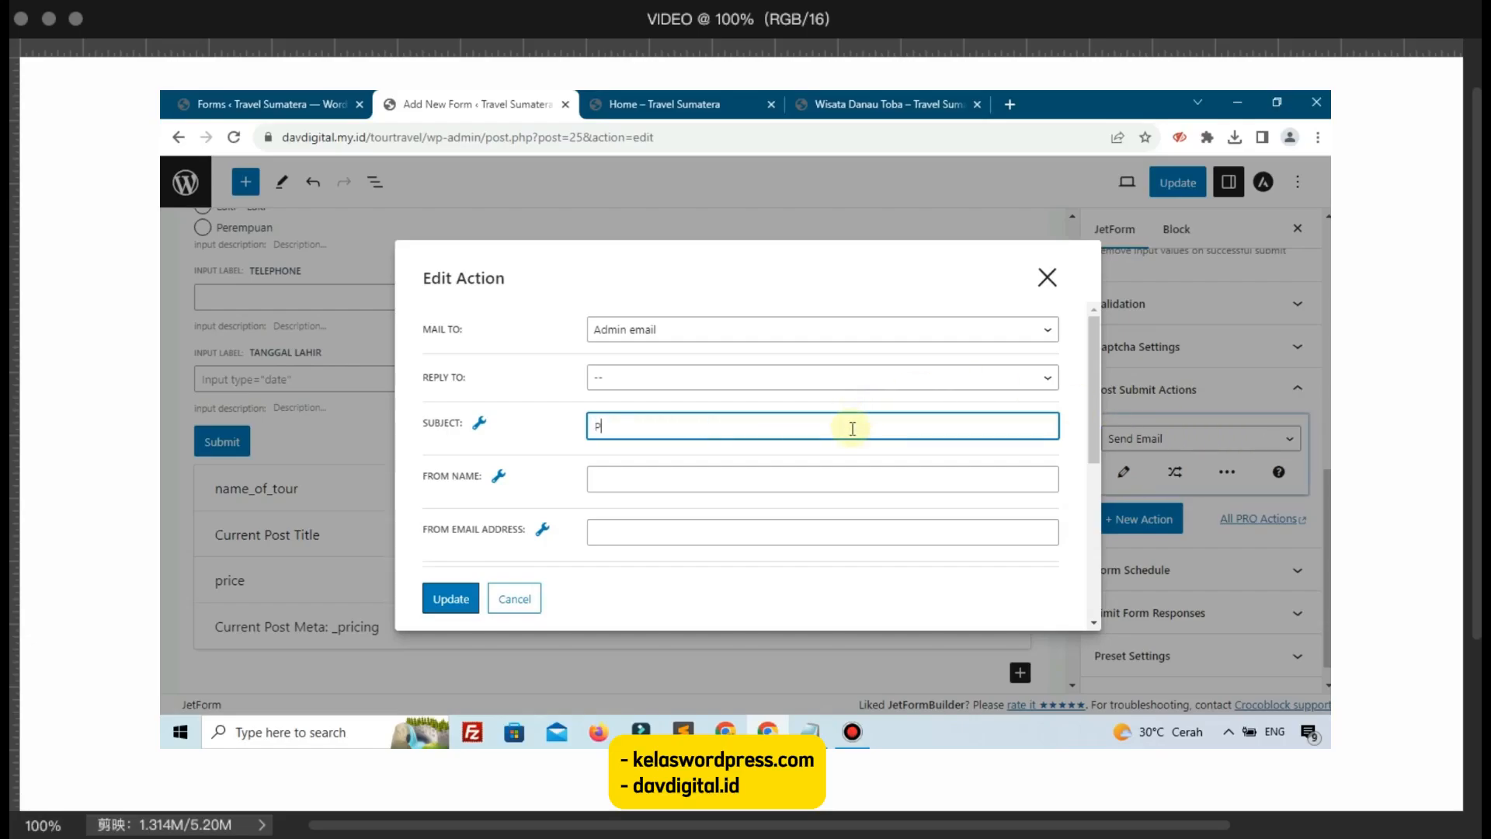
type("esanan Baru")
Step: Set the email's content type to HTML and enable Disable Auto-Formatting
scroll(823, 443, "down", 3)
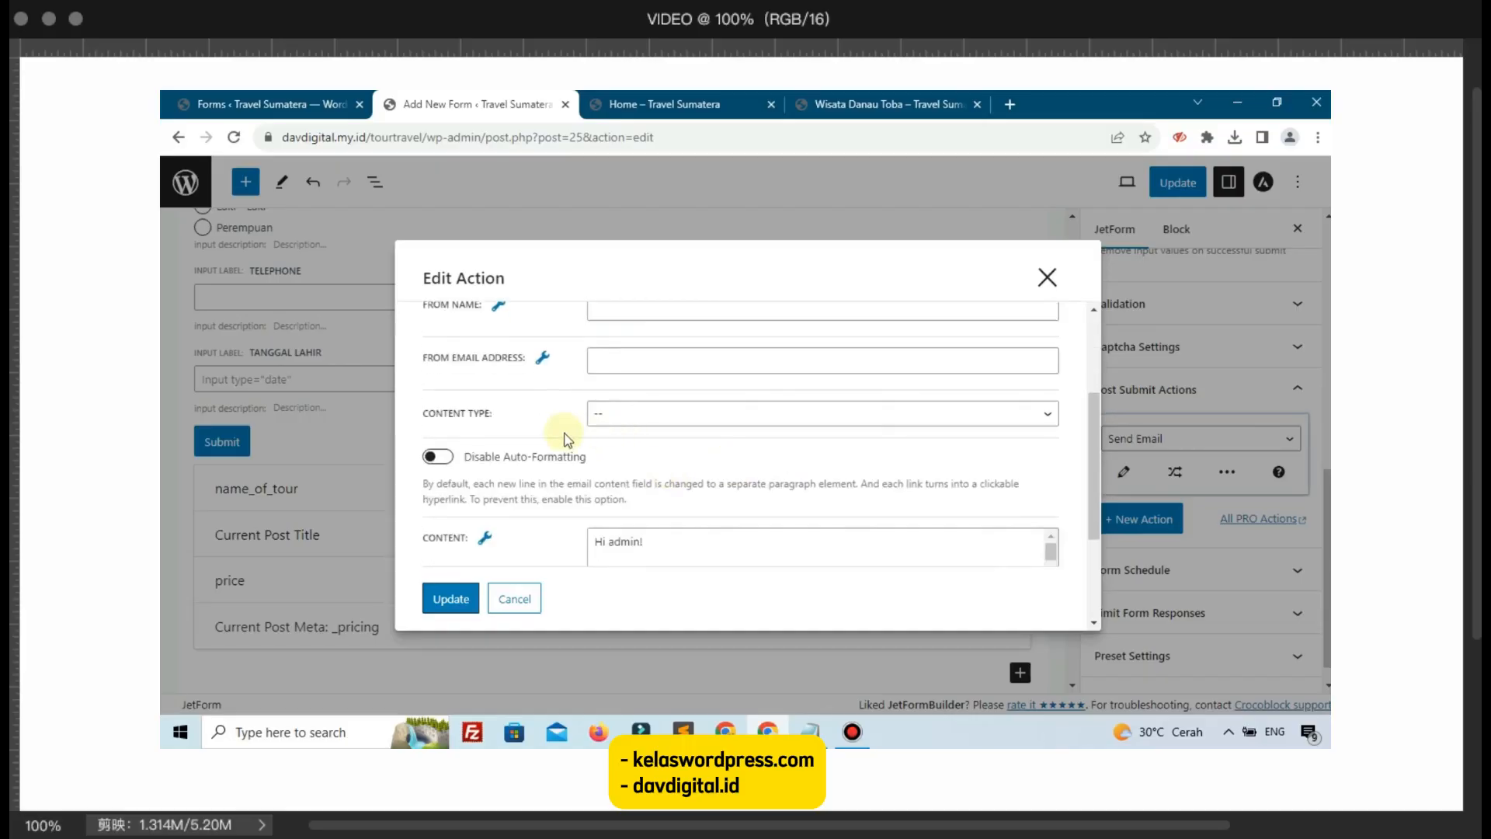
left_click(628, 412)
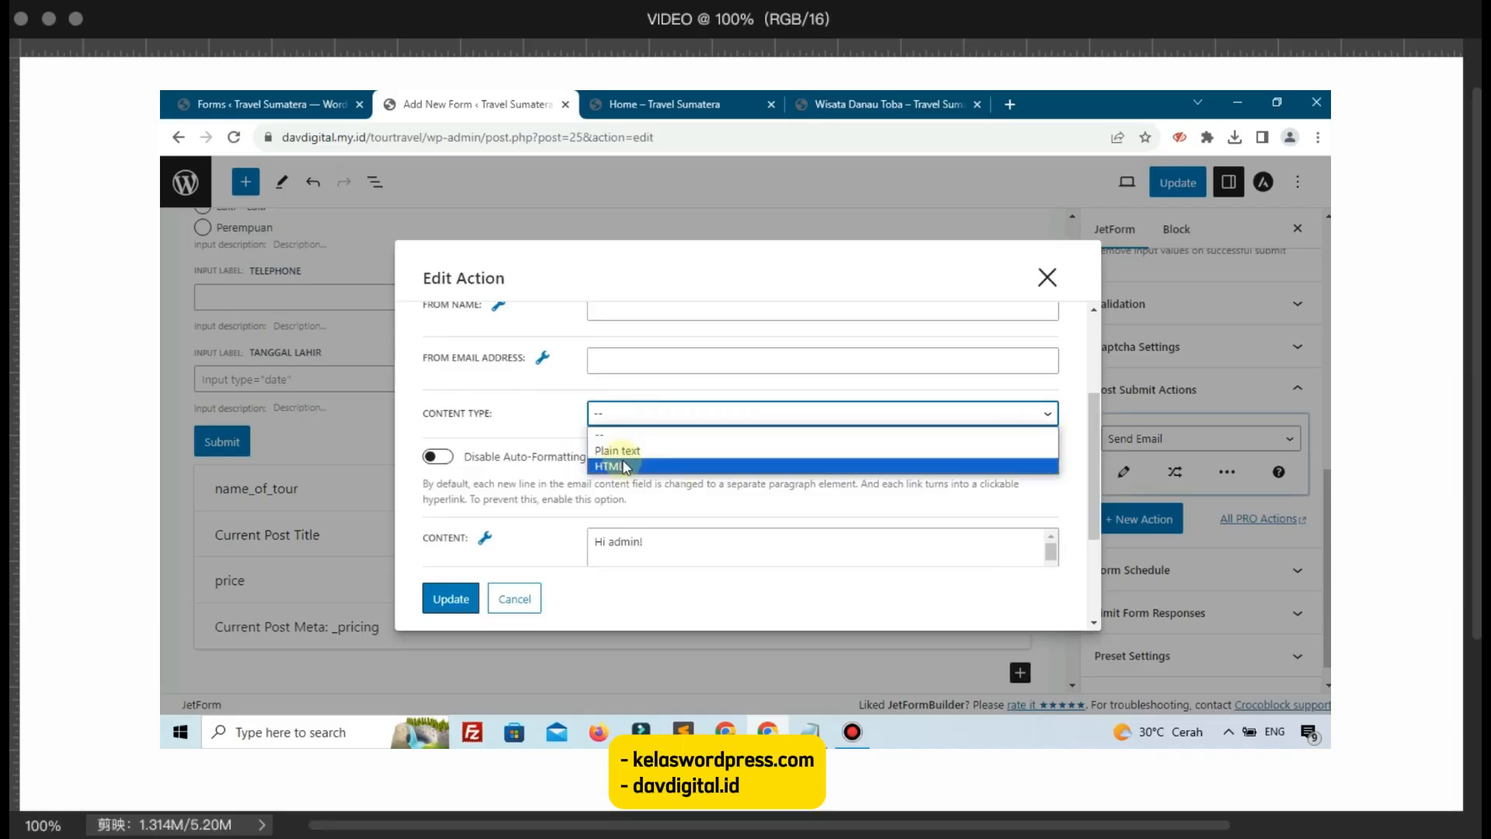
left_click(613, 464)
left_click(649, 464)
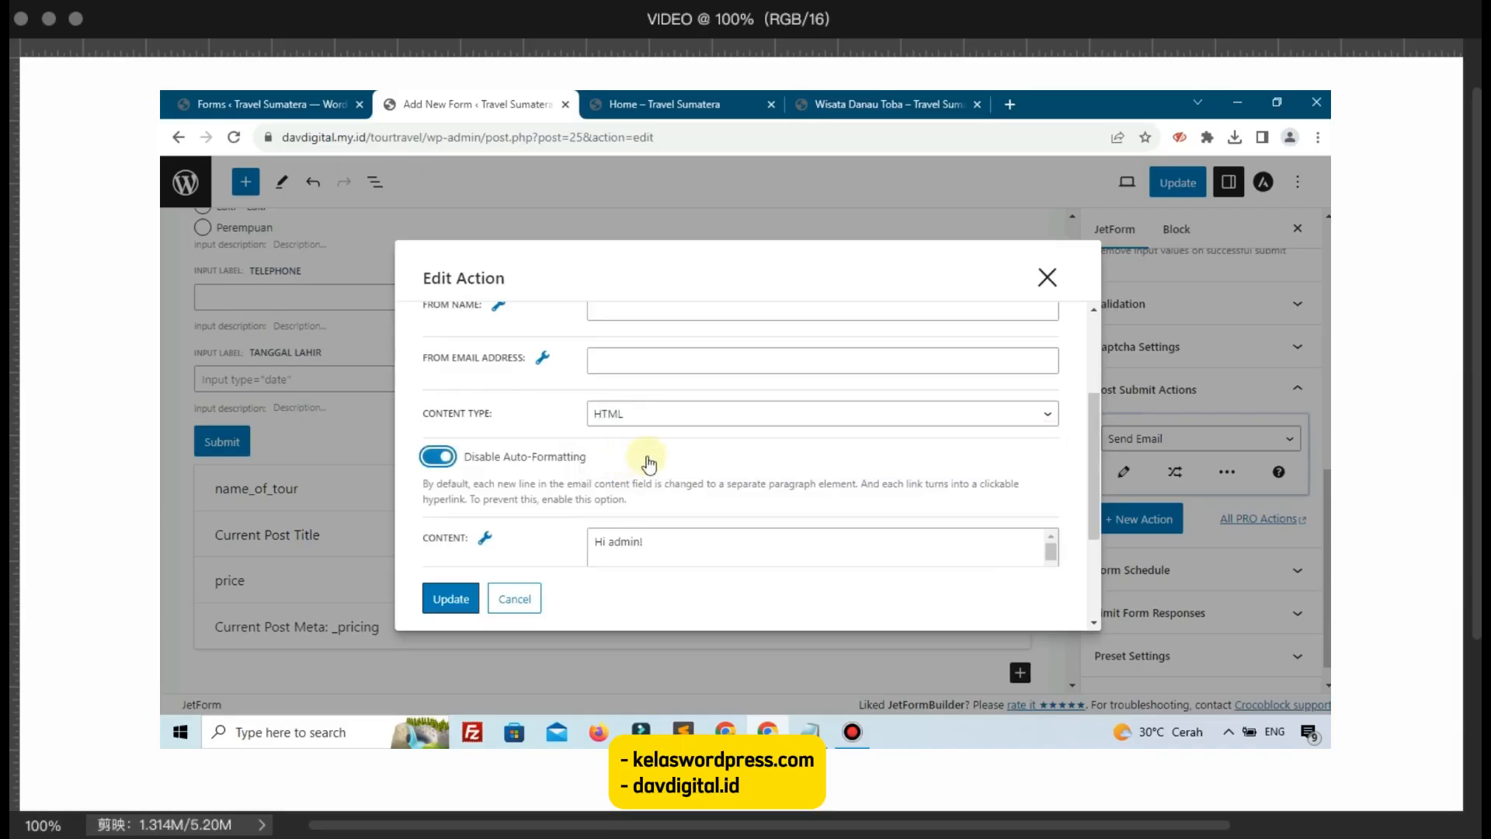
Step: Review the email action's default content and other settings, and check the site's Home page
scroll(648, 464, "down", 1)
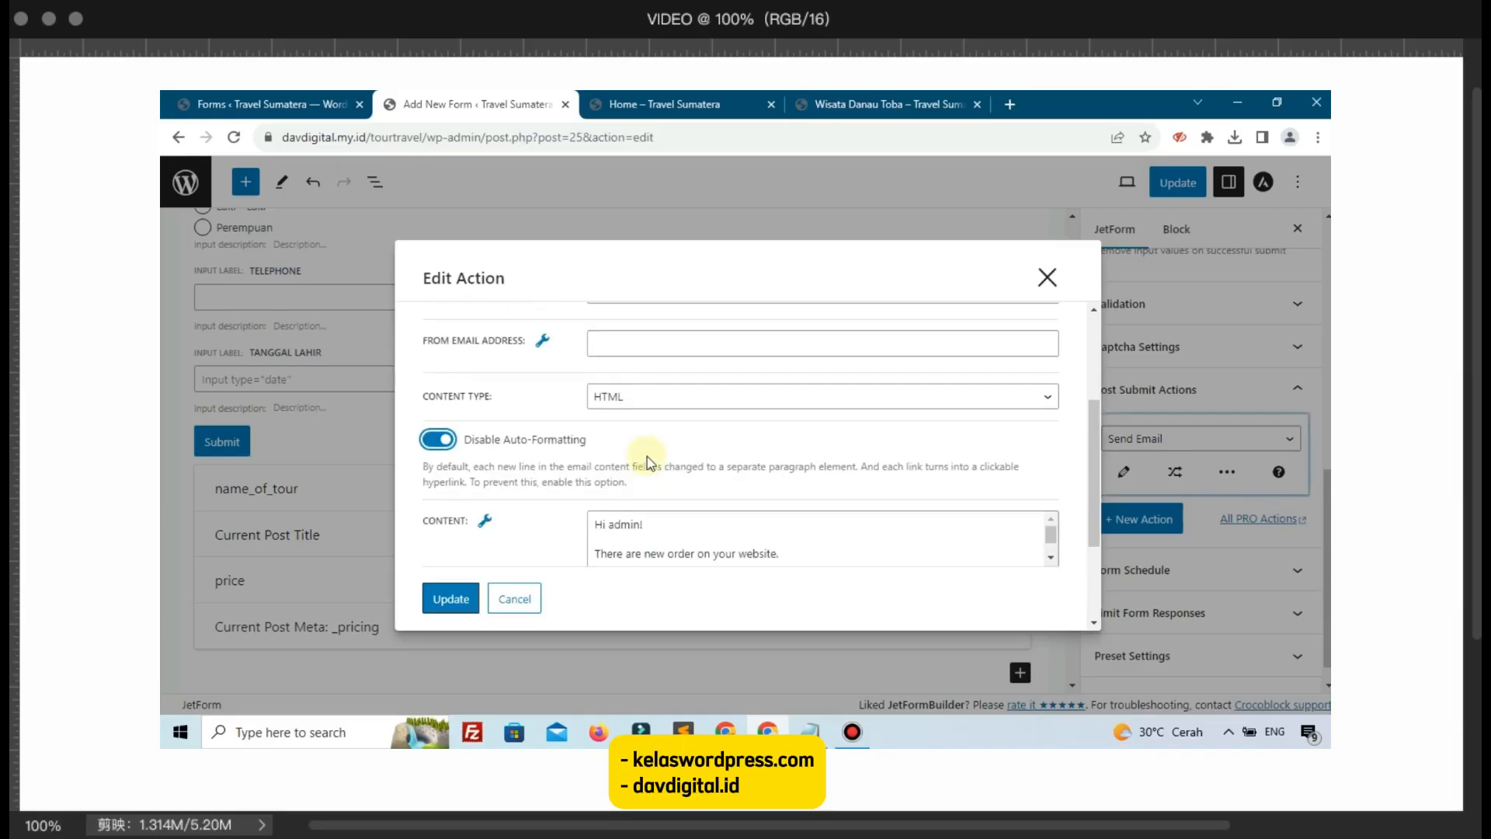
scroll(649, 464, "up", 3)
scroll(722, 430, "down", 5)
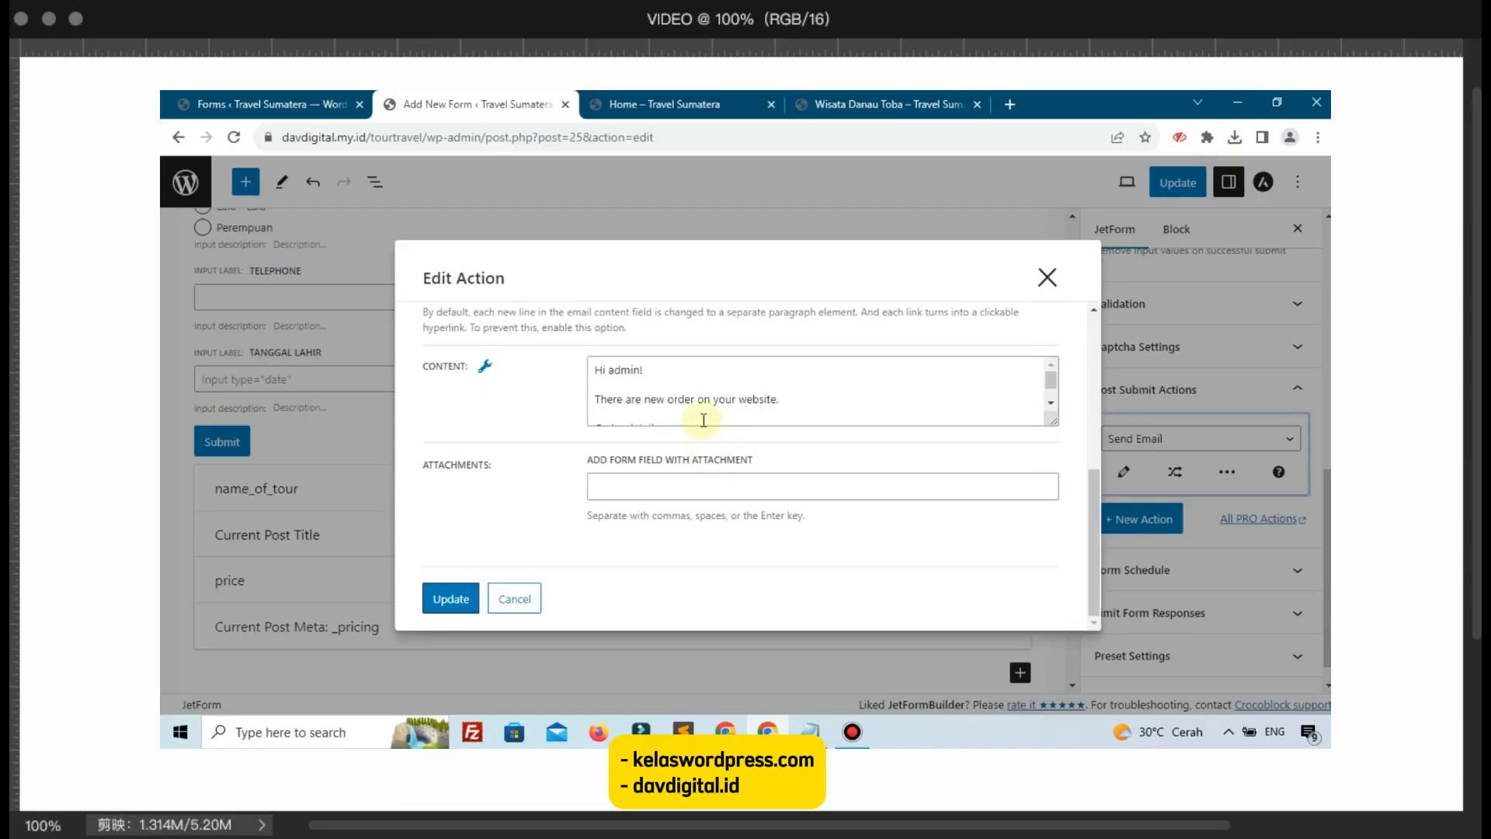
left_click(702, 418)
scroll(681, 402, "down", 1)
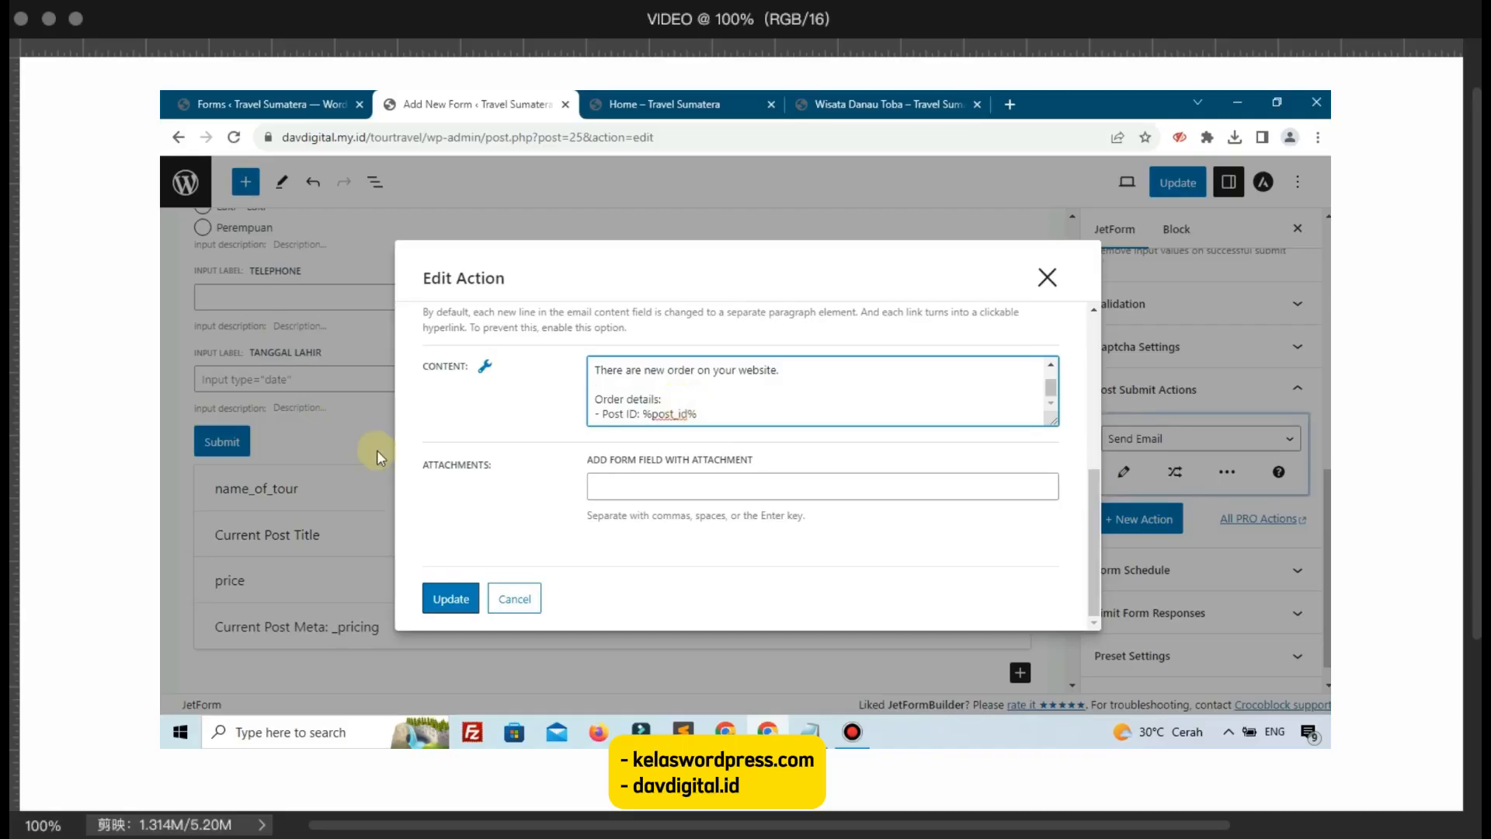
scroll(488, 471, "up", 5)
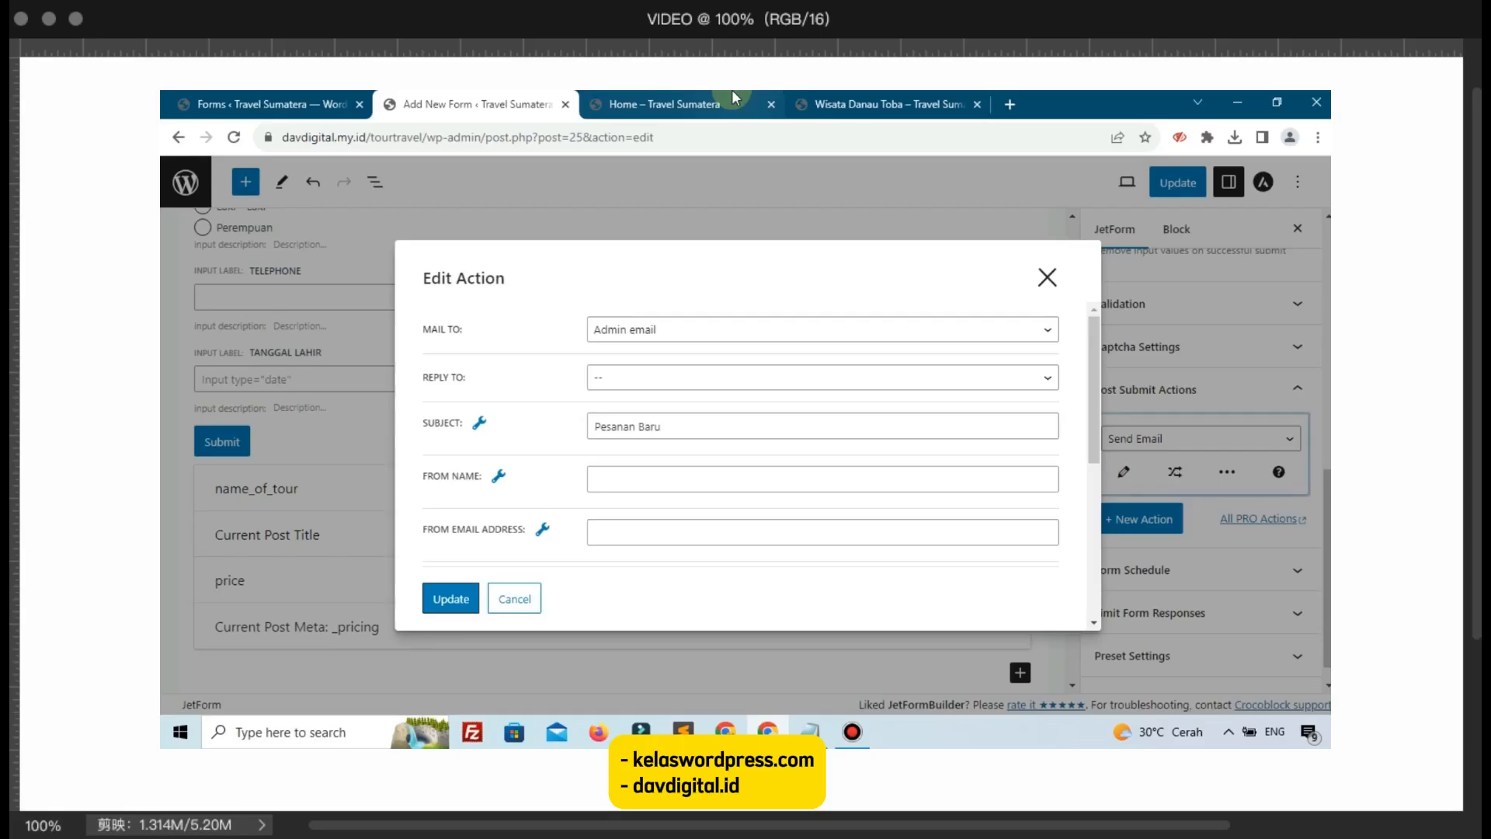
left_click(658, 100)
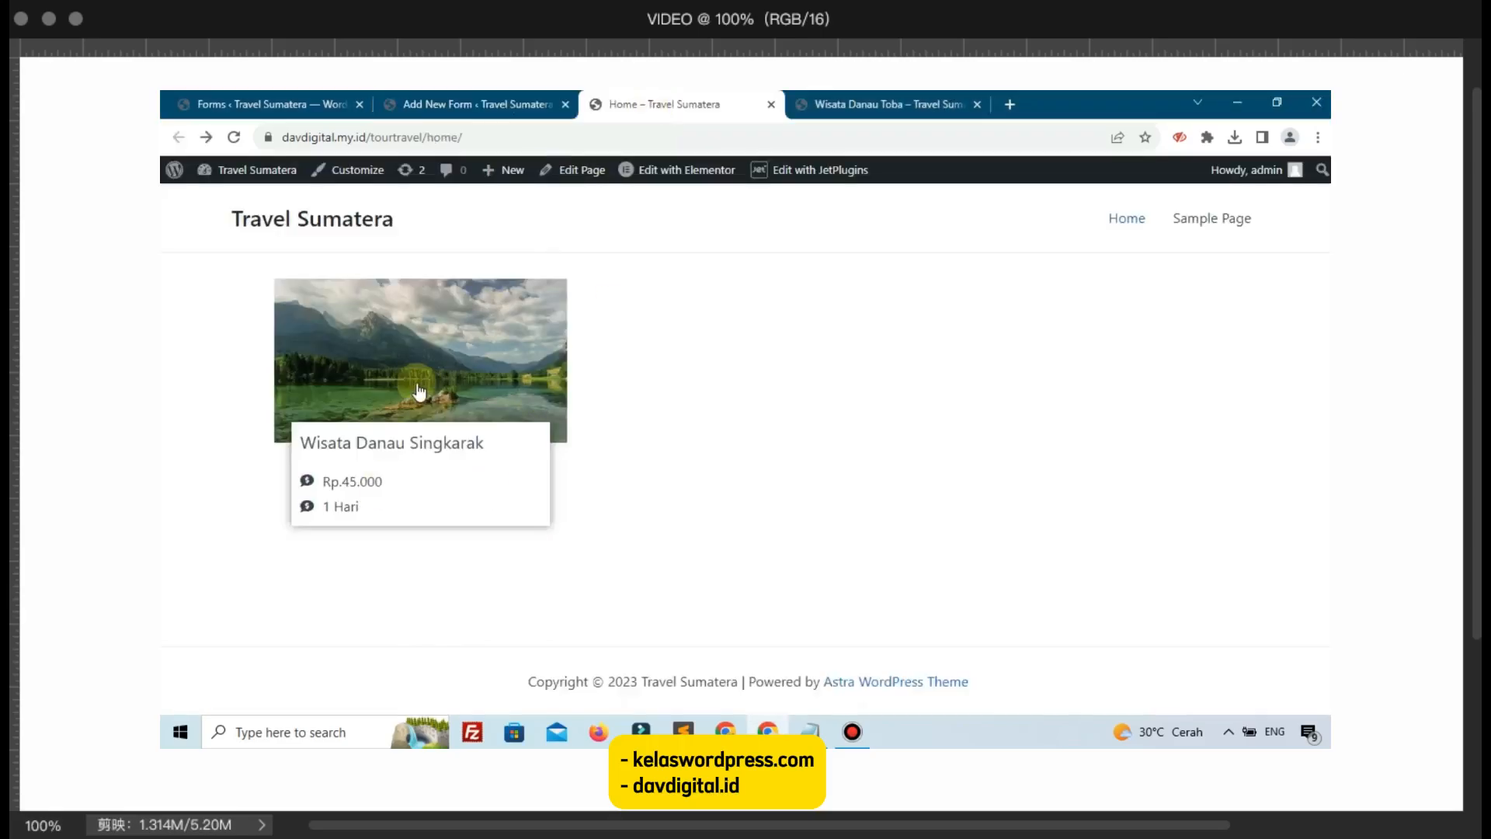
left_click(526, 91)
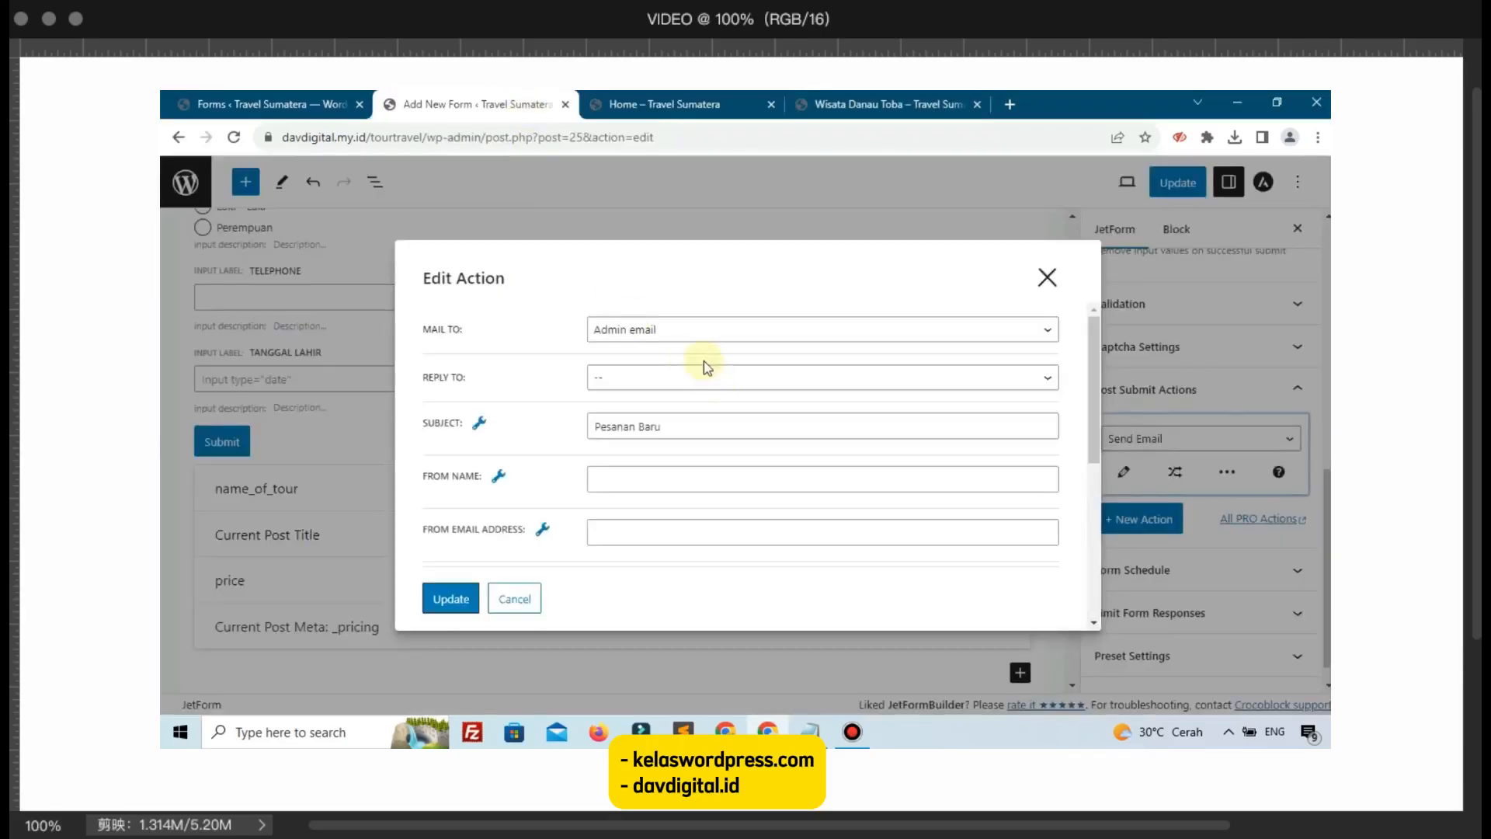
Step: Save the Send Email action settings and update the Booking form
scroll(703, 363, "down", 5)
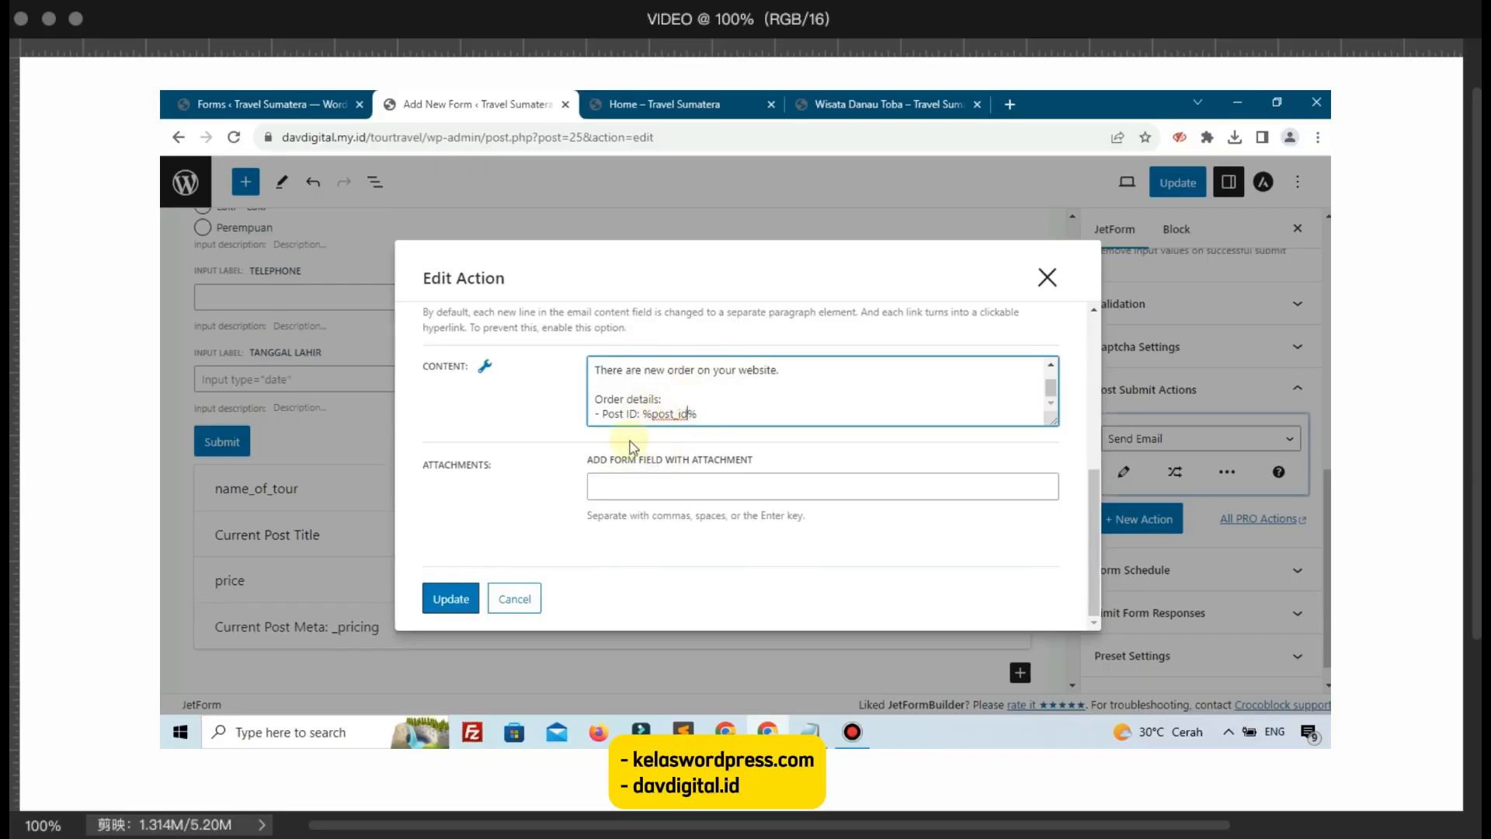
left_click(450, 599)
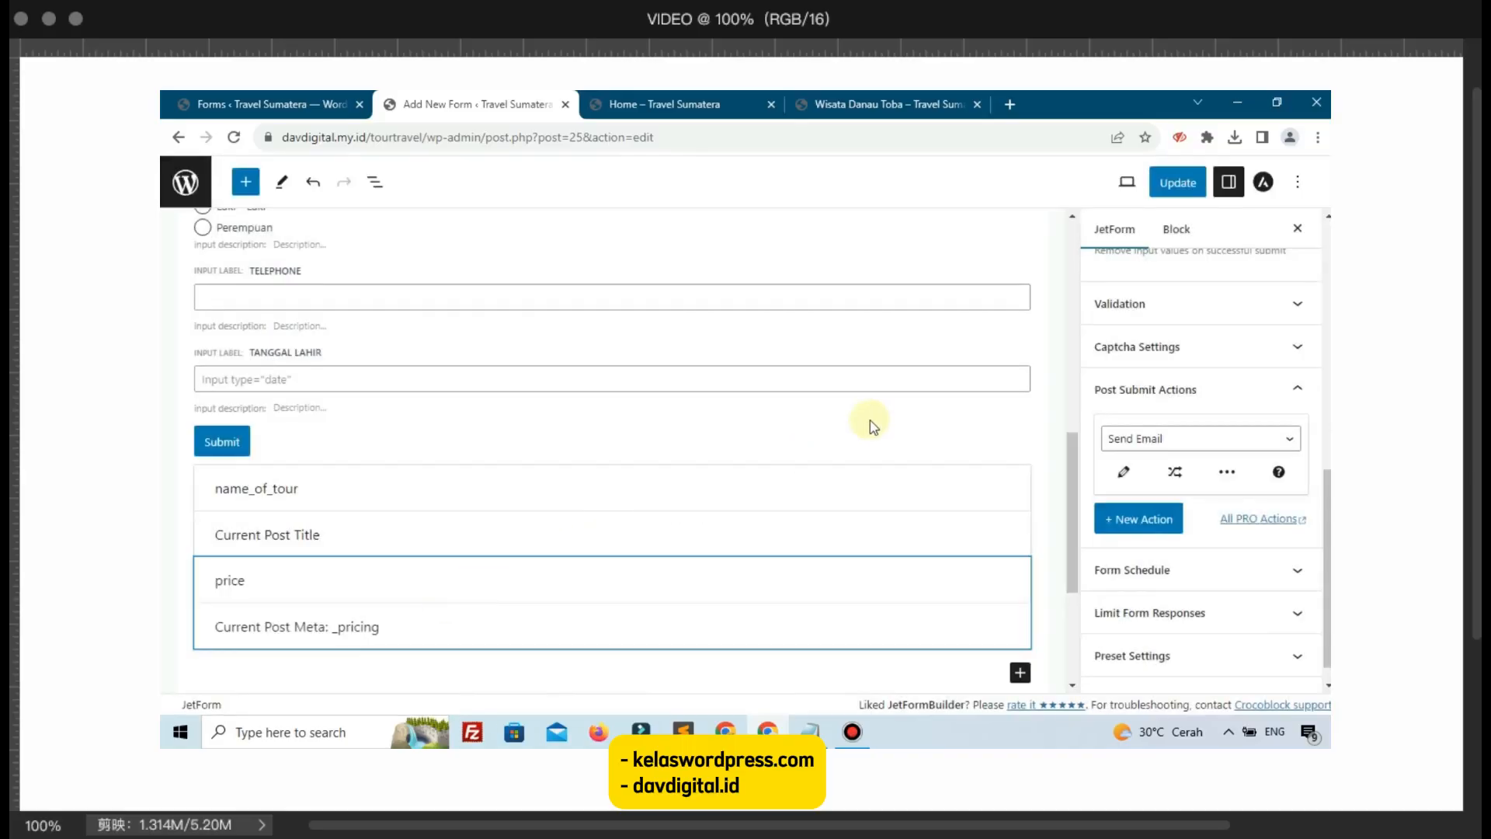
left_click(1176, 194)
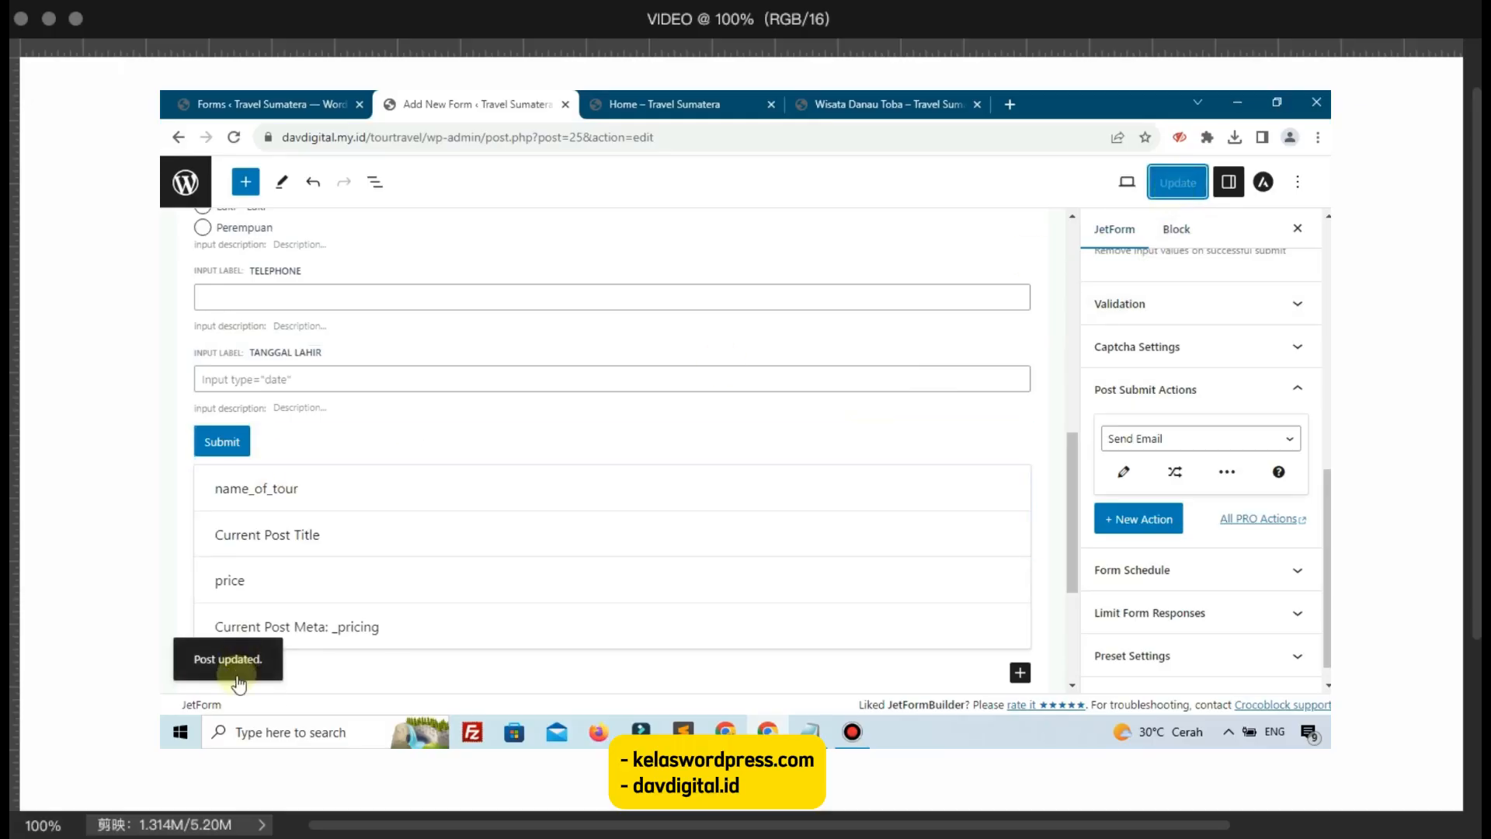
Step: Create an Elementor Single Post template named "Detail Tour" and dismiss the block library to start from an empty layout
left_click(198, 97)
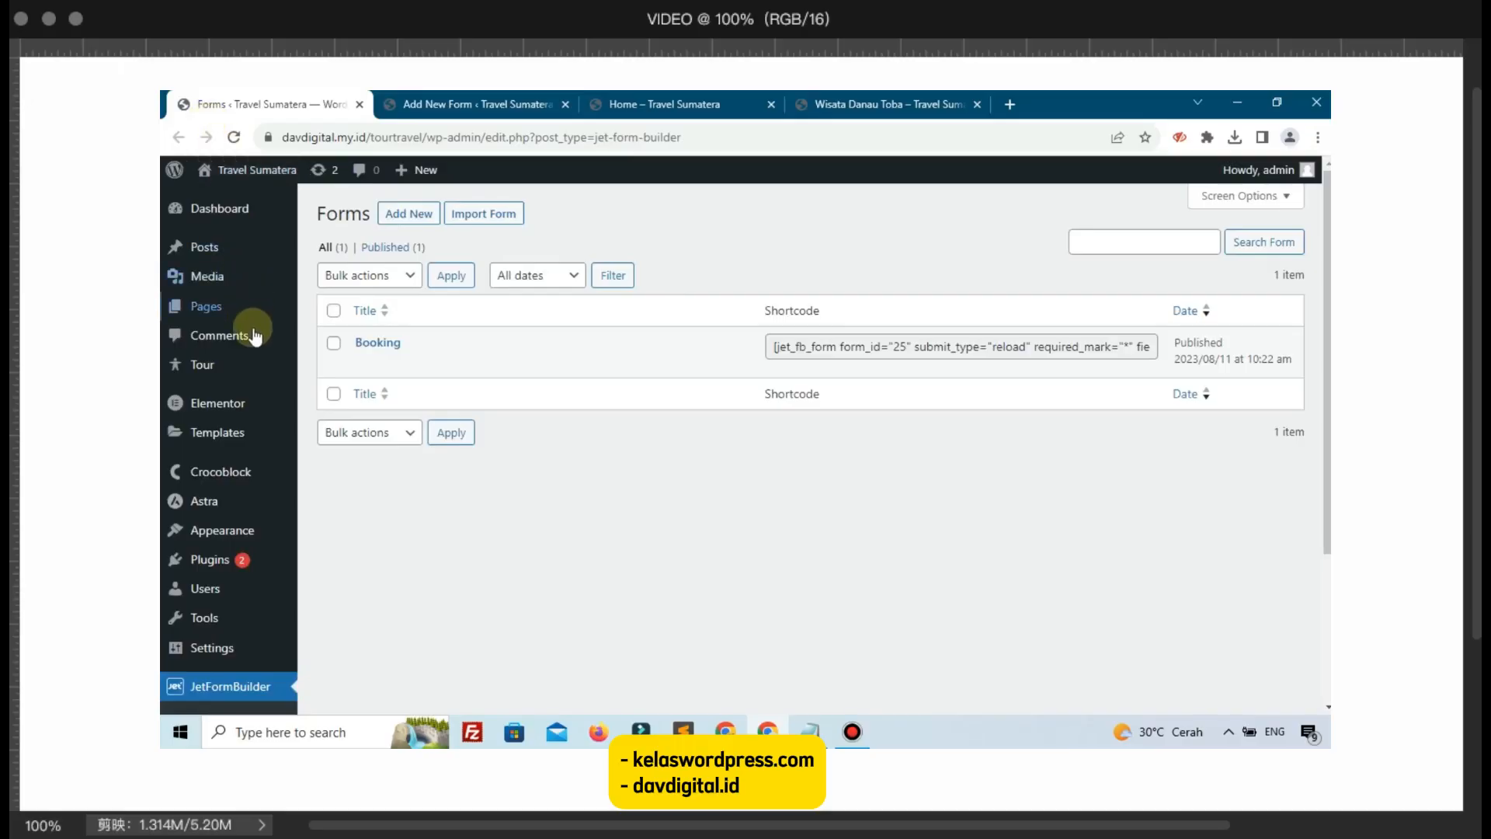
mouse_move(217, 437)
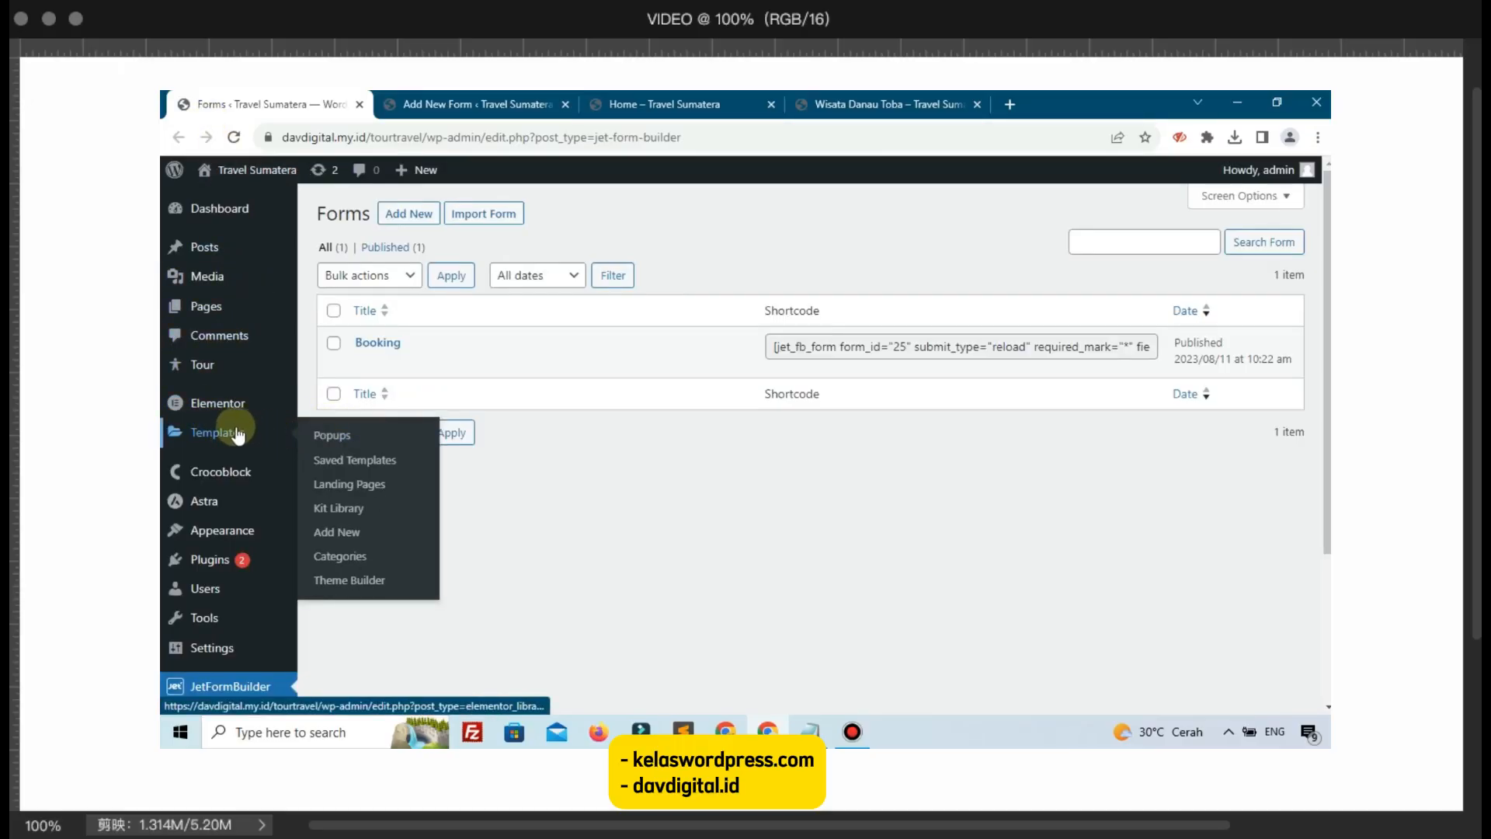
left_click(336, 446)
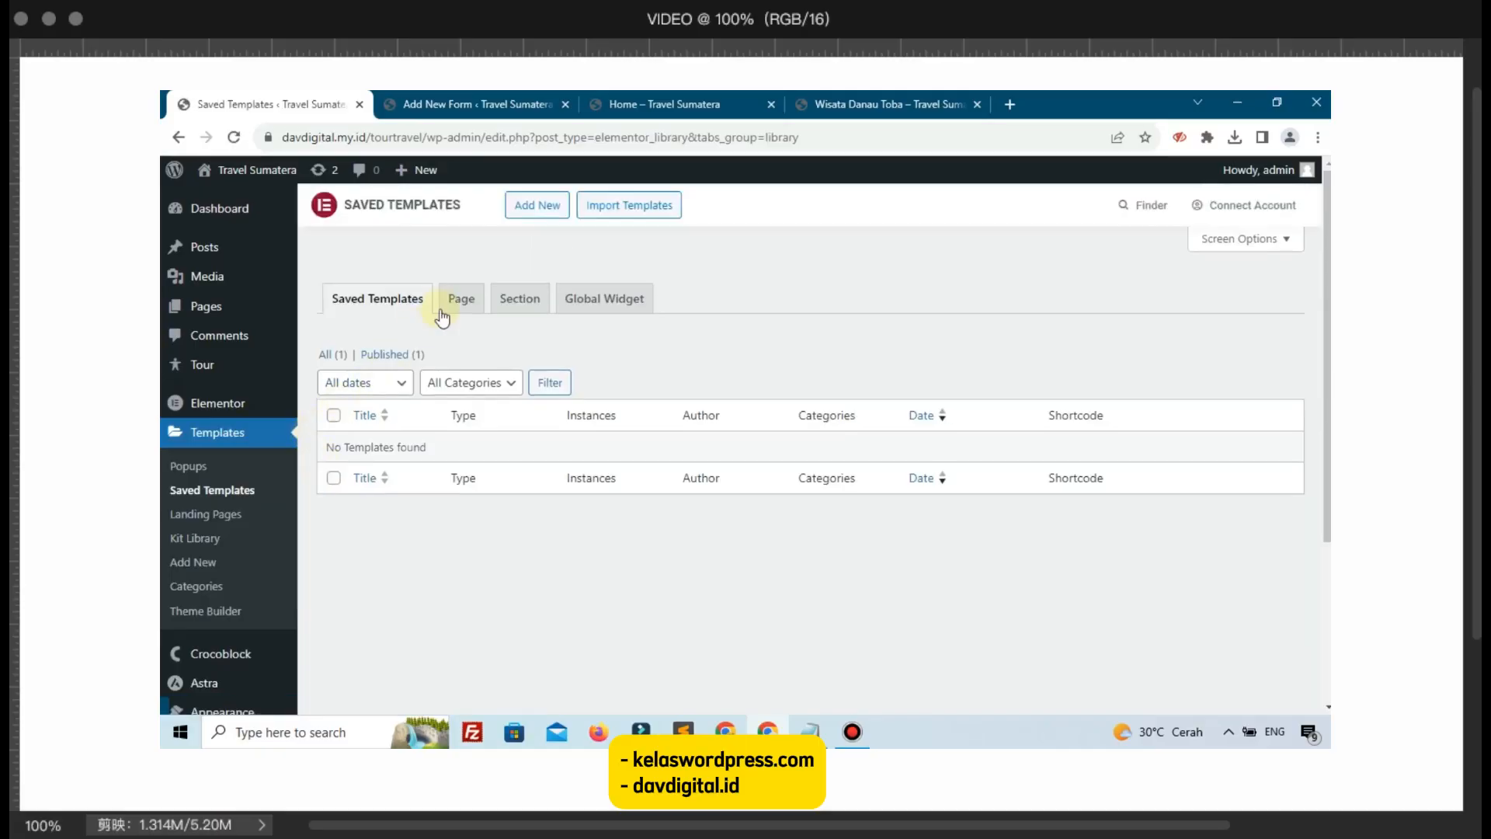
left_click(525, 208)
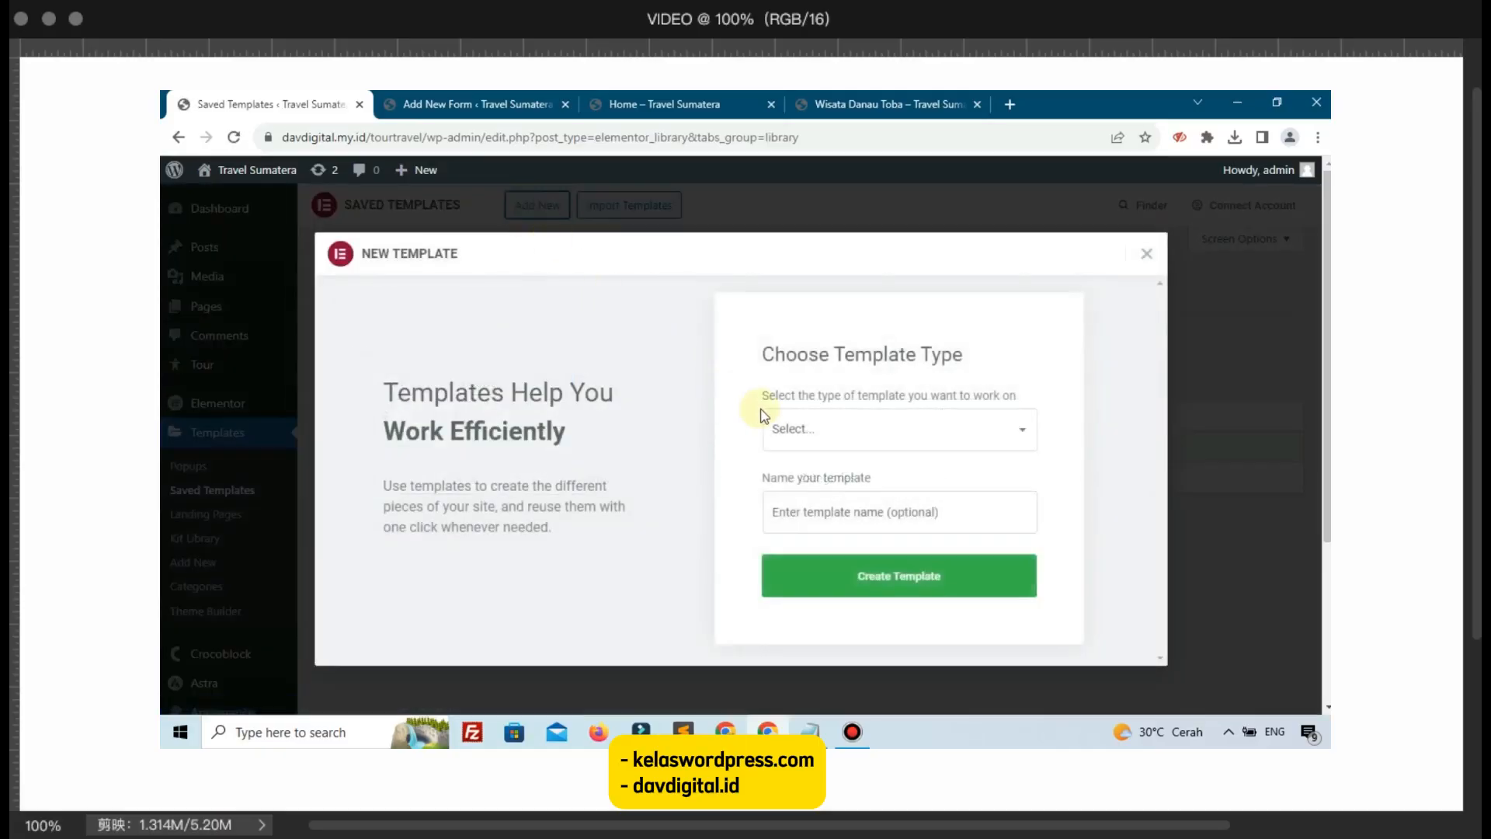
left_click(826, 430)
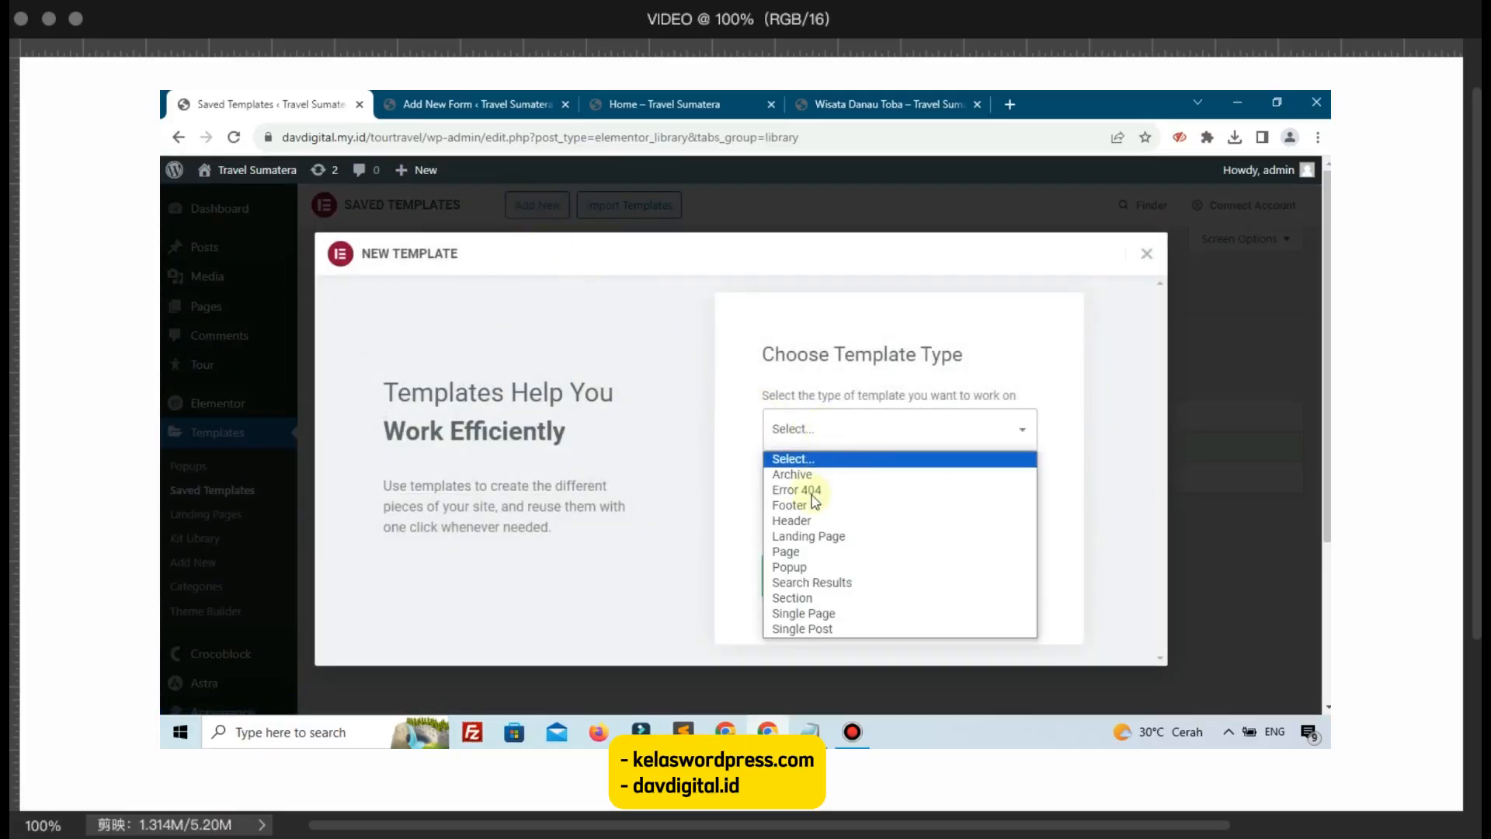
left_click(814, 629)
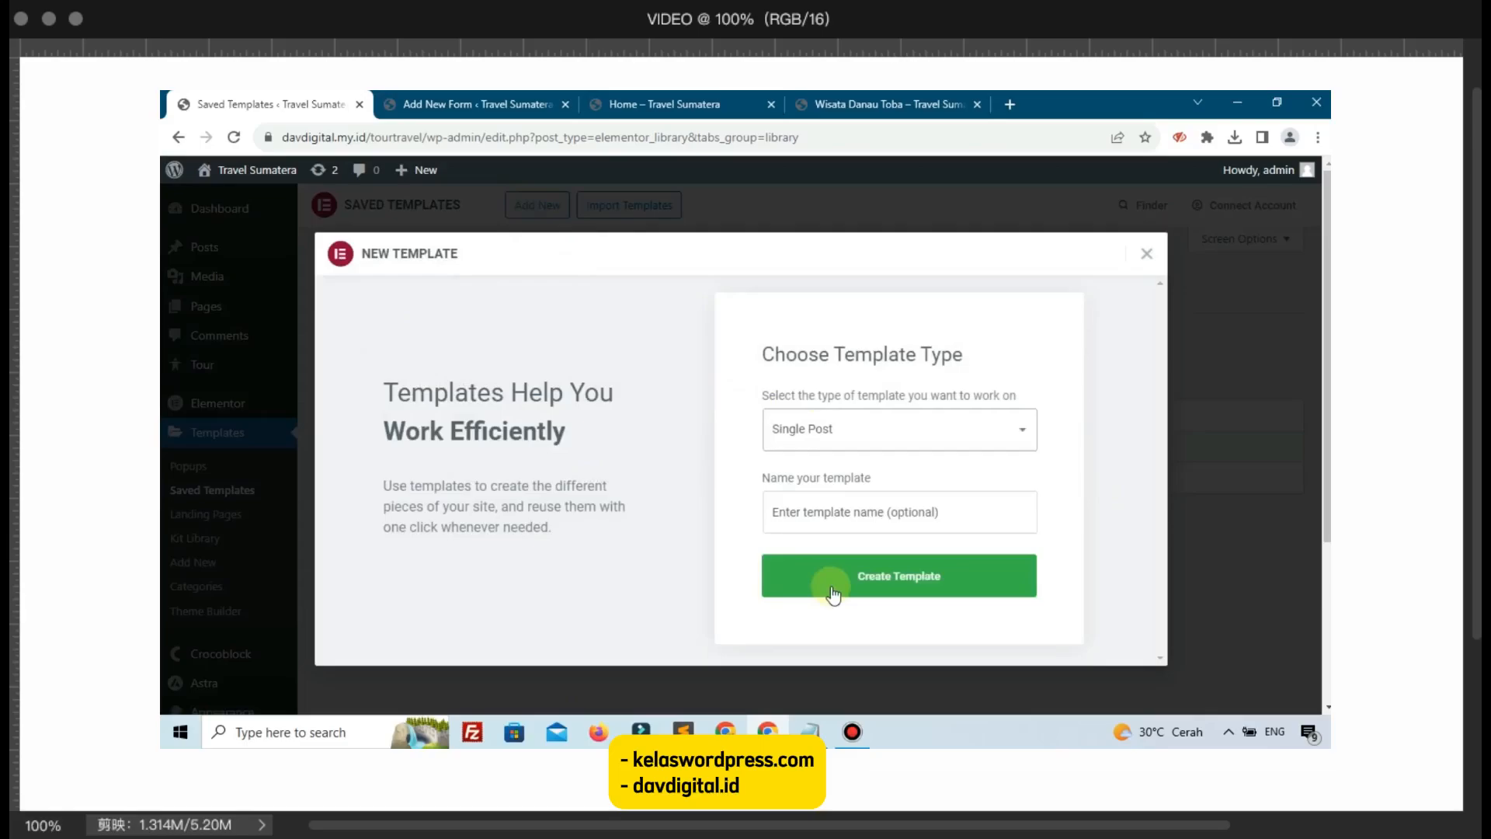
left_click(835, 516)
type("D")
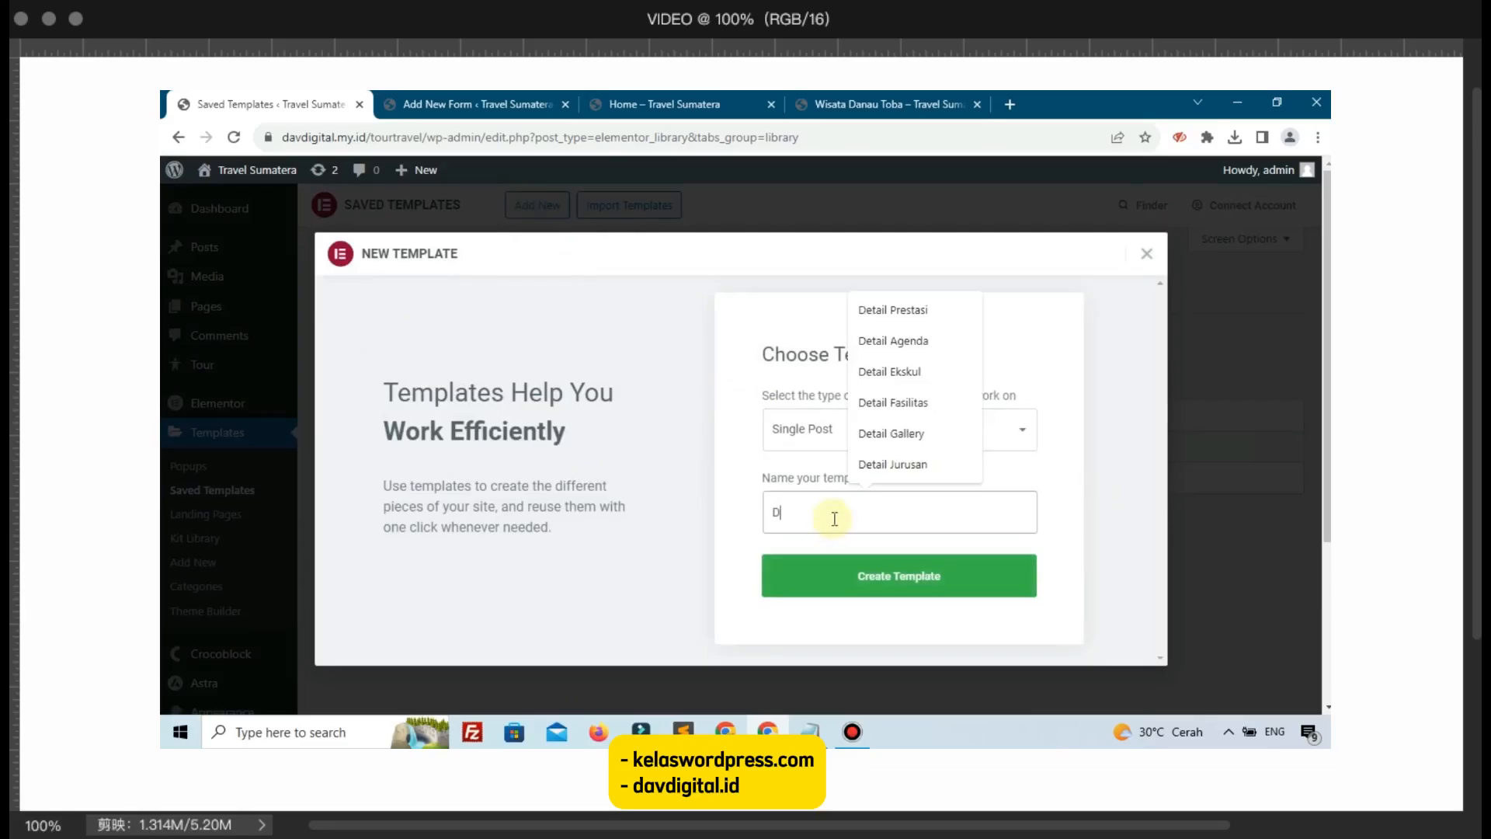
type("etail Tour")
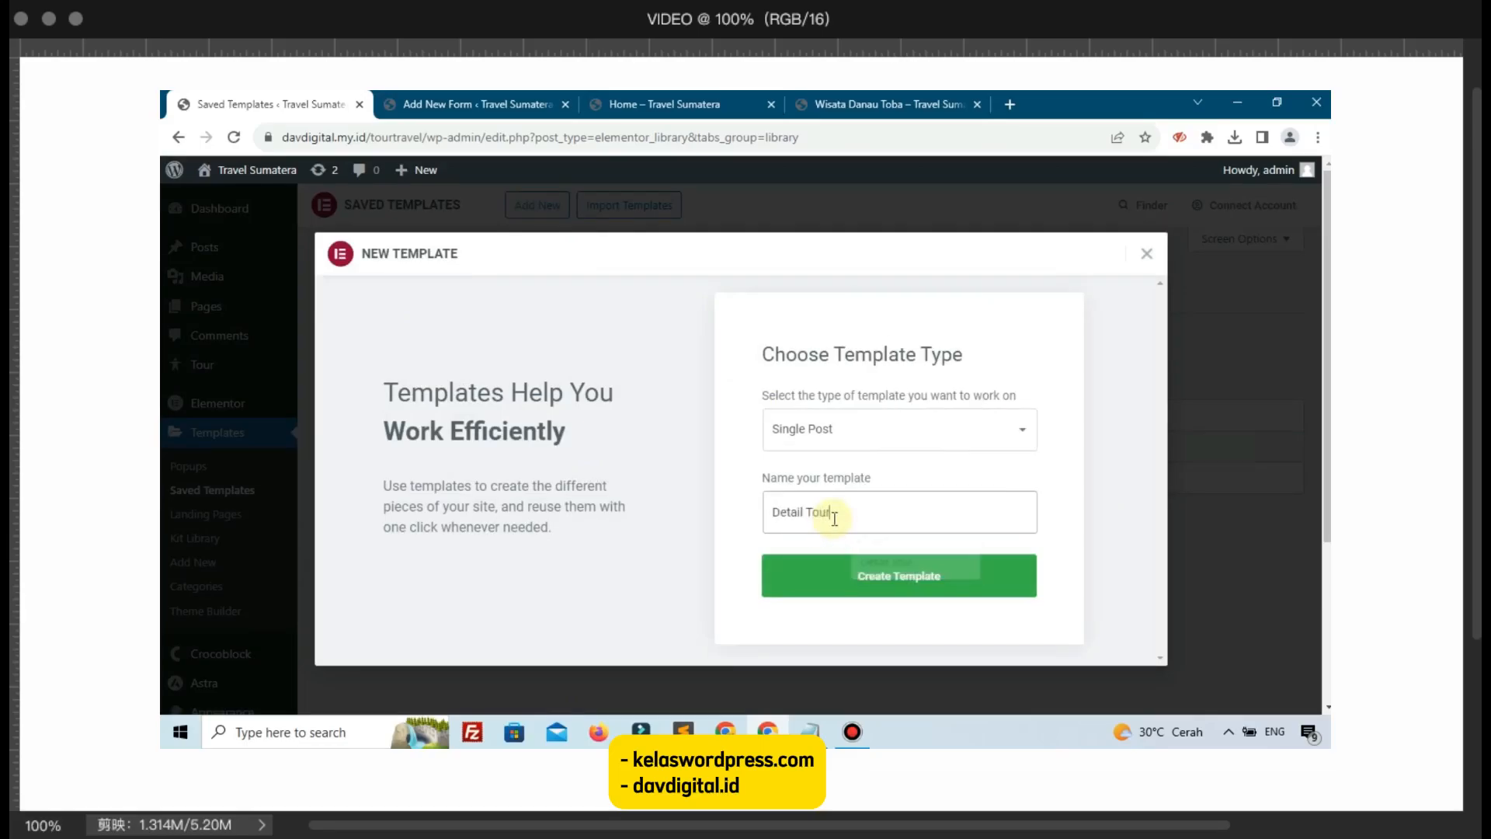
key("Return")
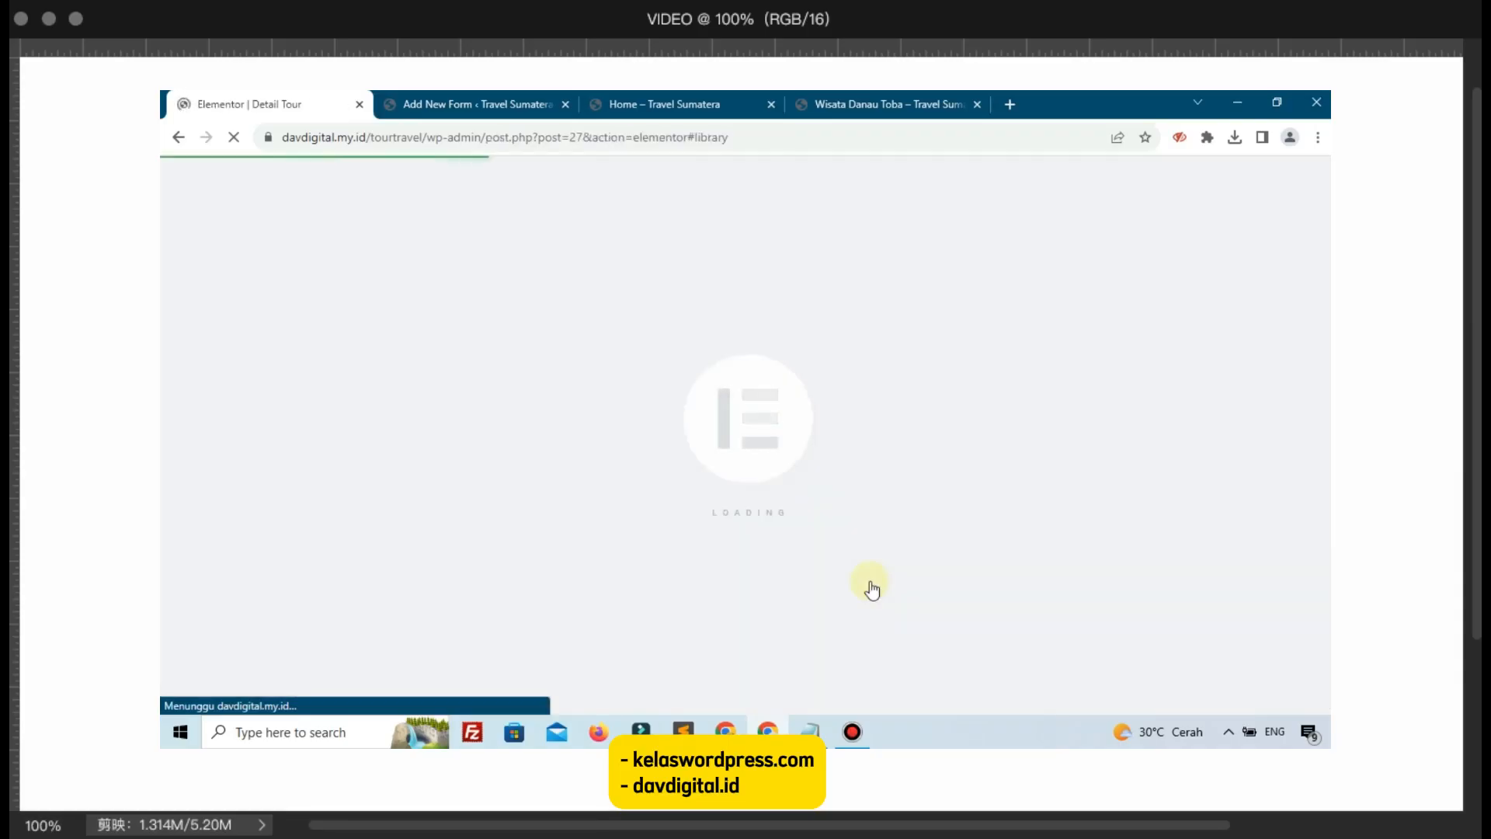
mouse_move(726, 732)
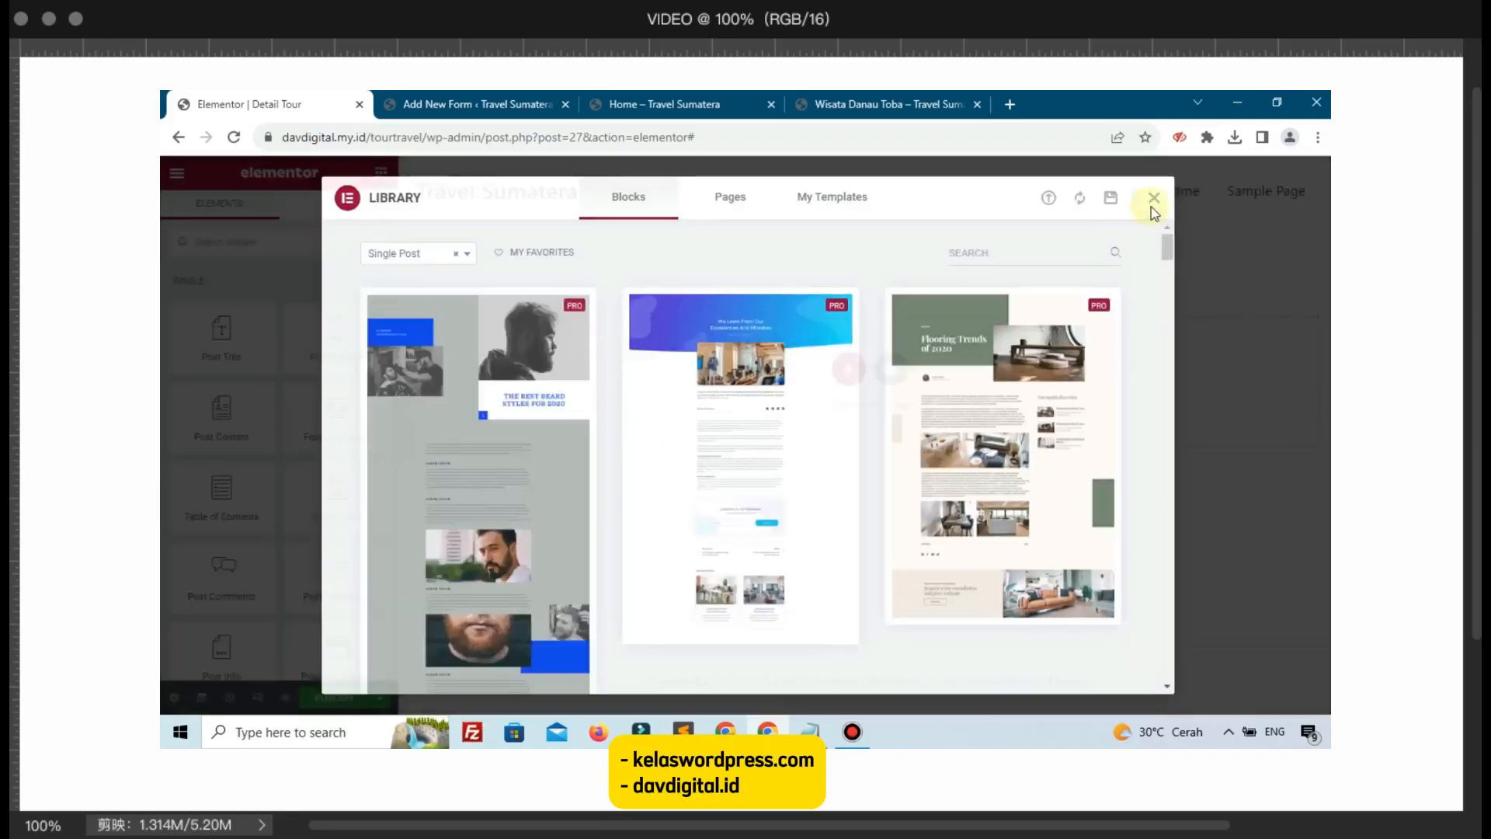
left_click(1153, 203)
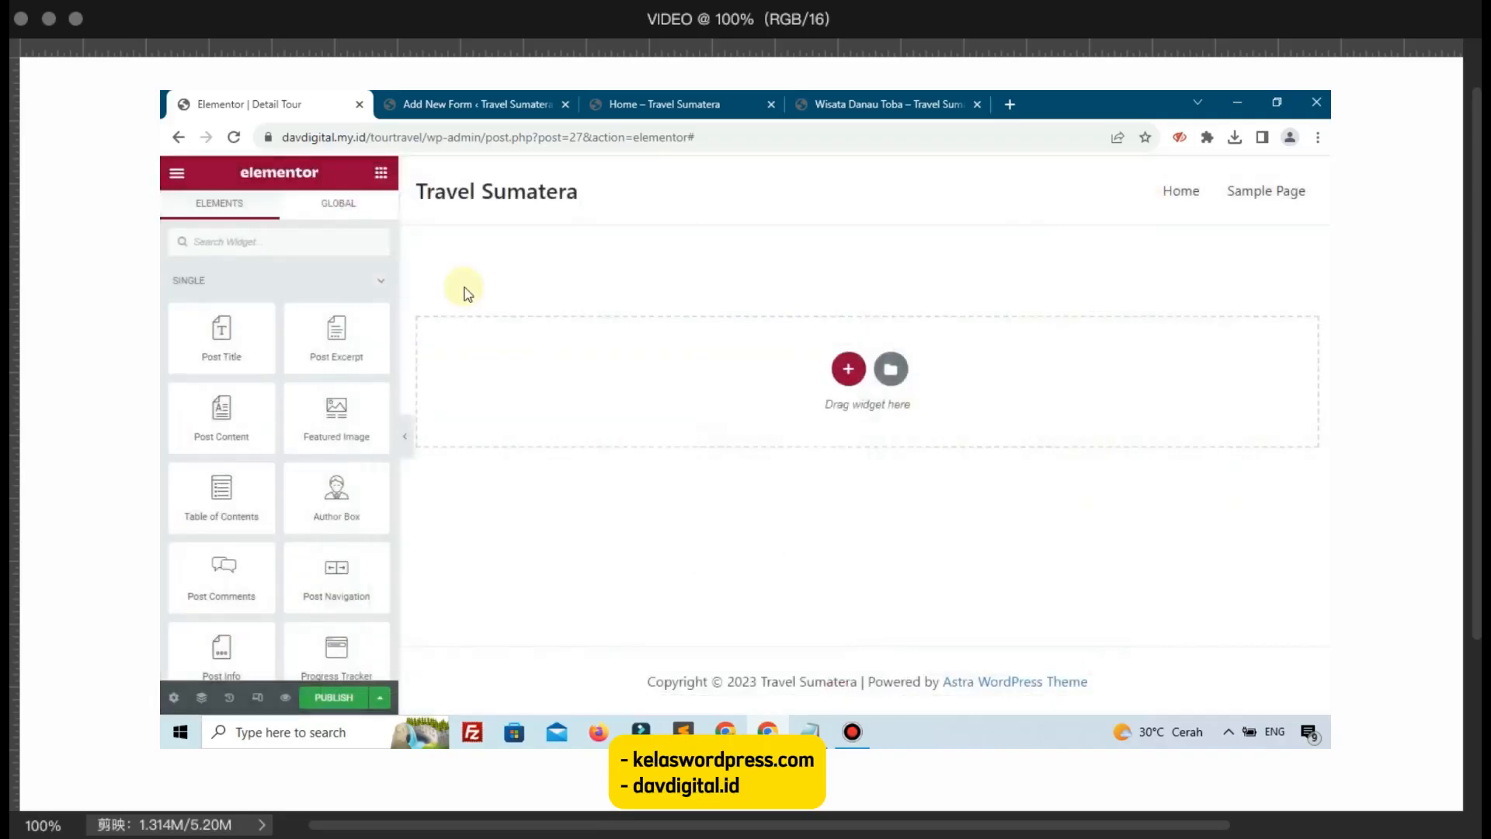
Step: Add a JetForm widget to the template canvas and set it to show the Booking form
left_click(317, 248)
type("for")
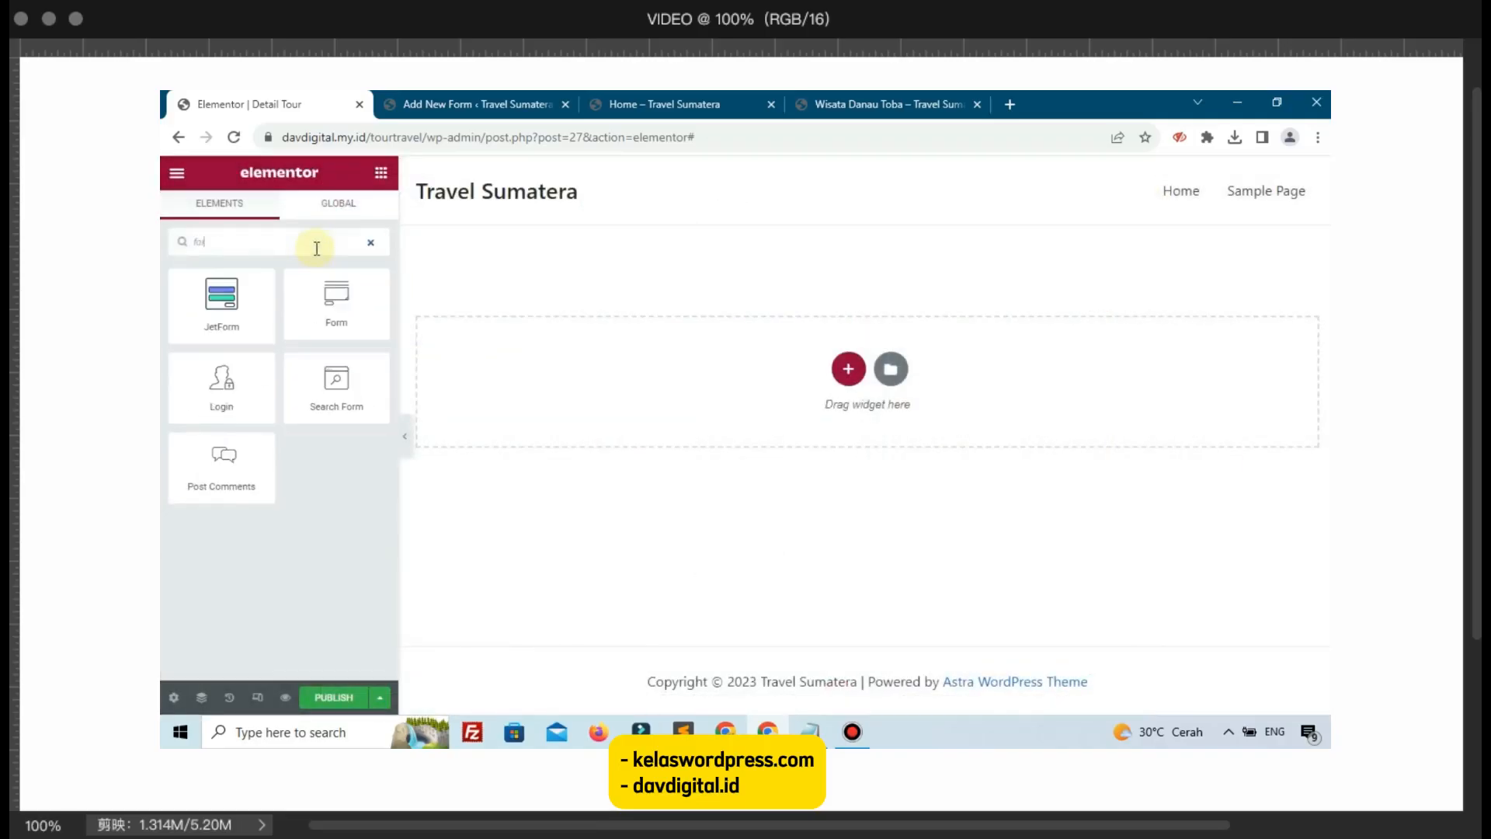
left_click_drag(223, 300, 574, 404)
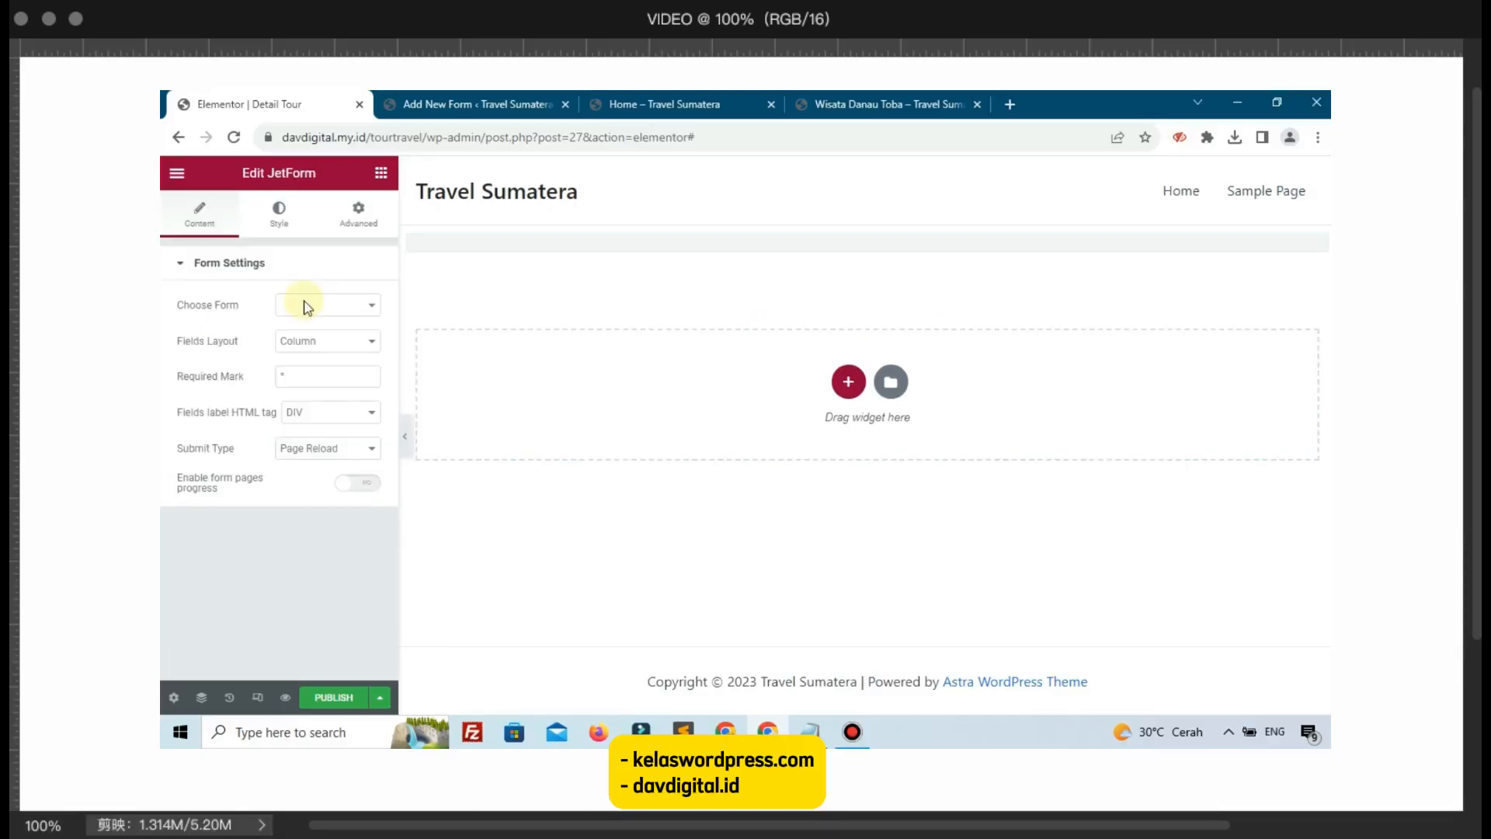
left_click(307, 306)
left_click(309, 322)
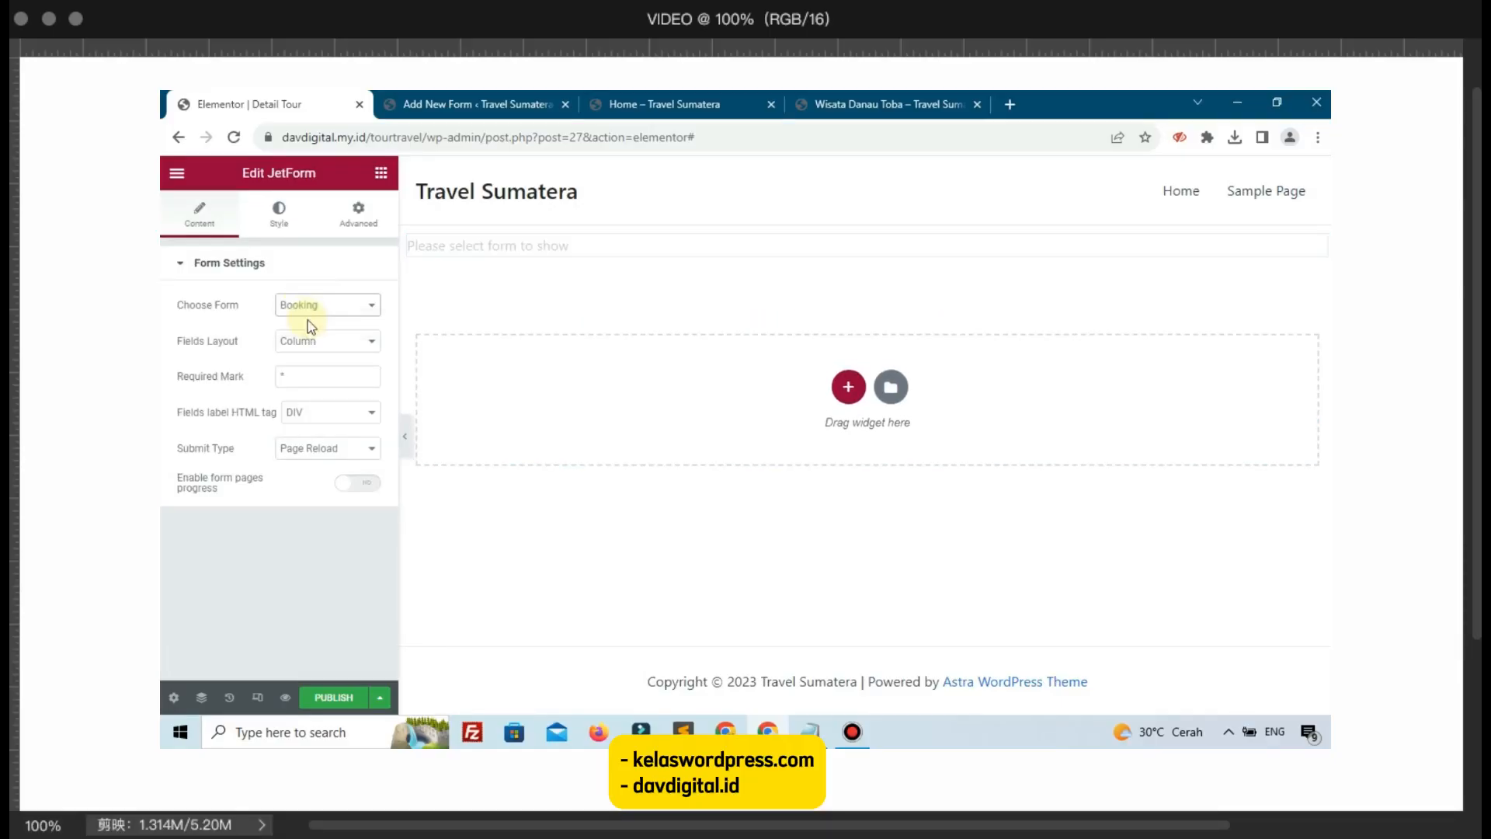
scroll(663, 474, "down", 5)
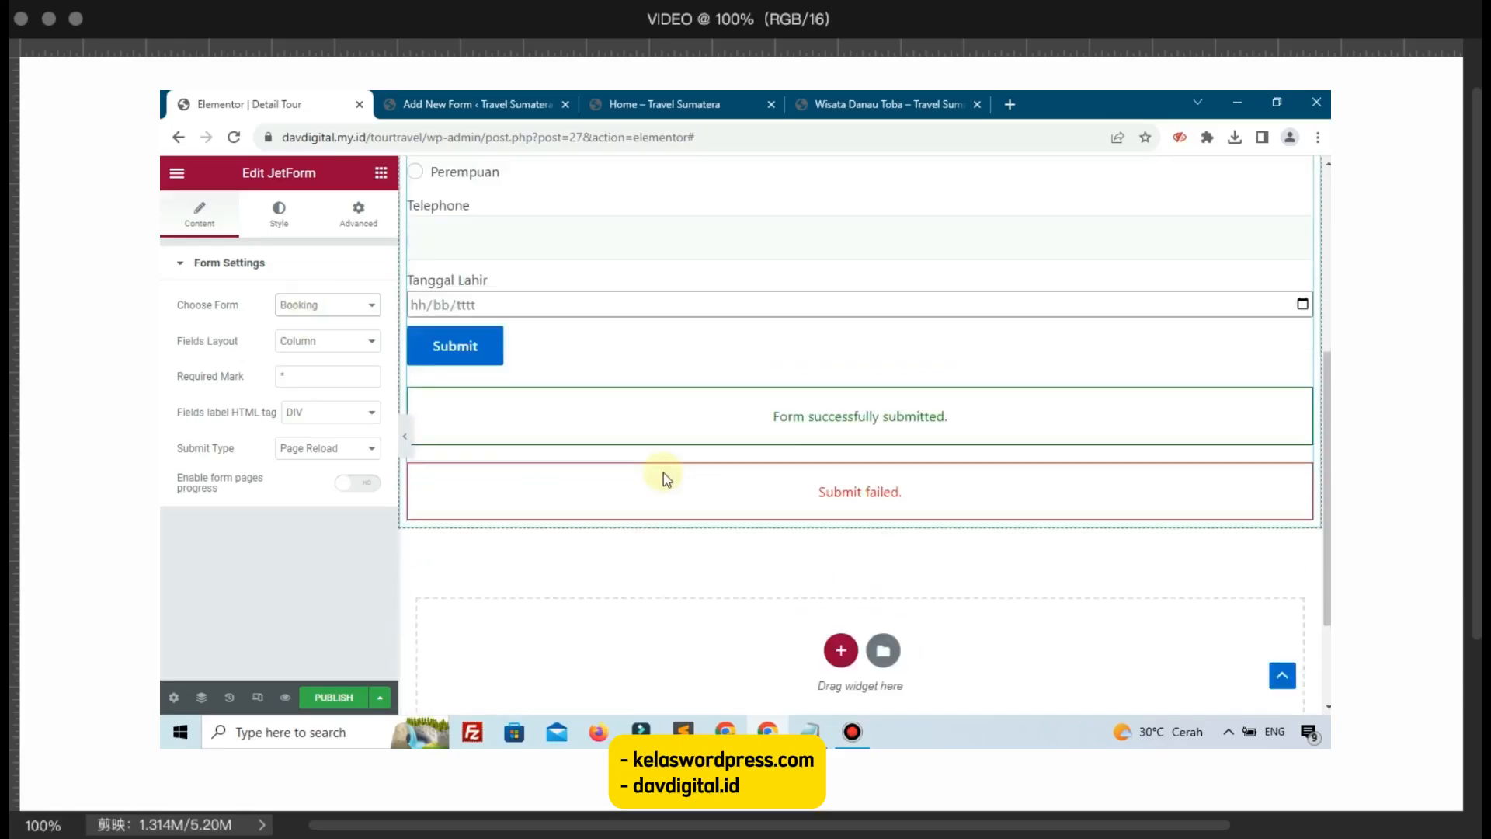
Step: Publish the template with an Include condition for all Tour posts
left_click(329, 697)
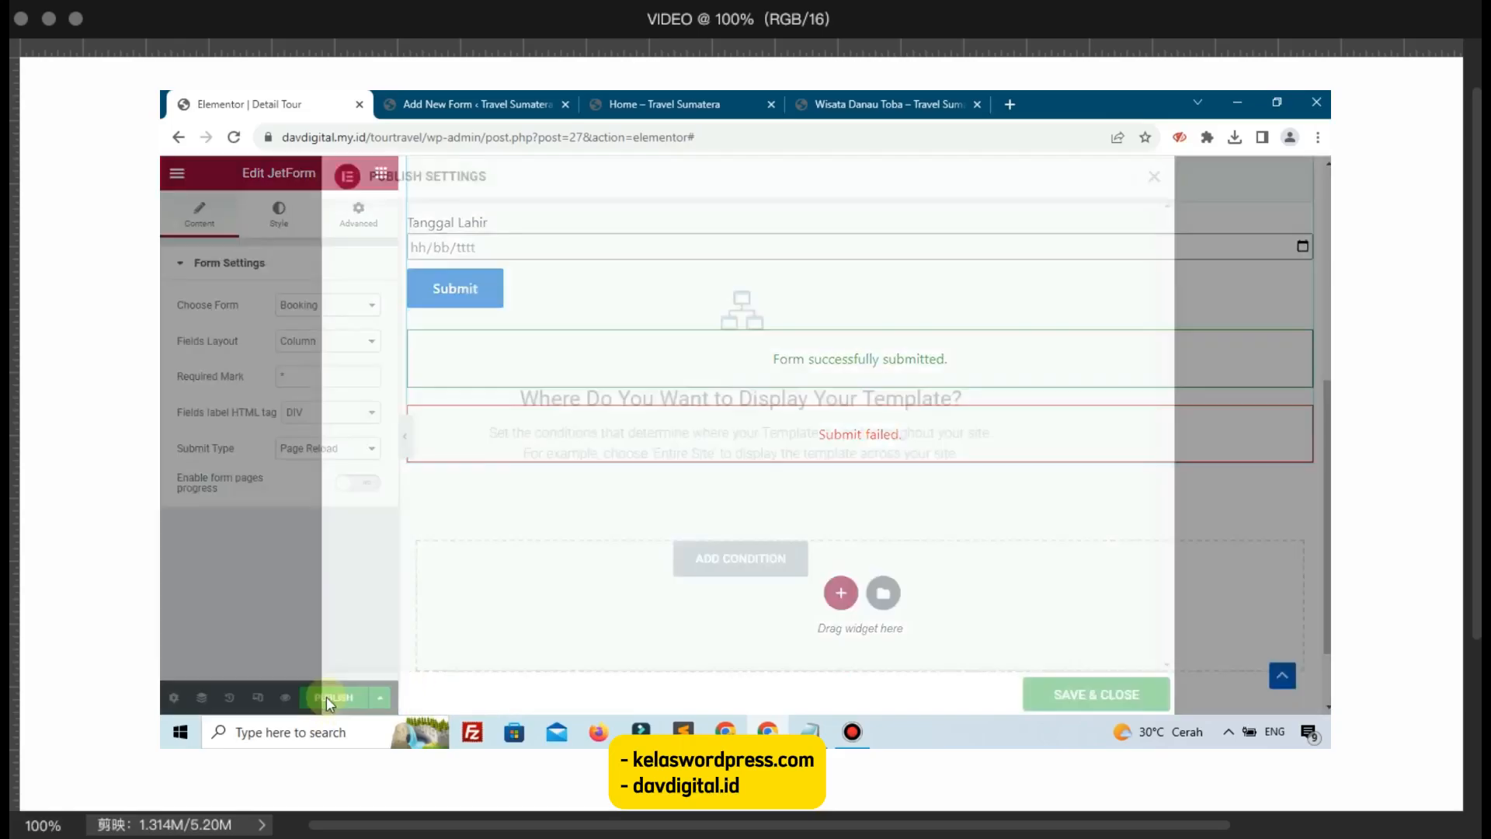
left_click(691, 566)
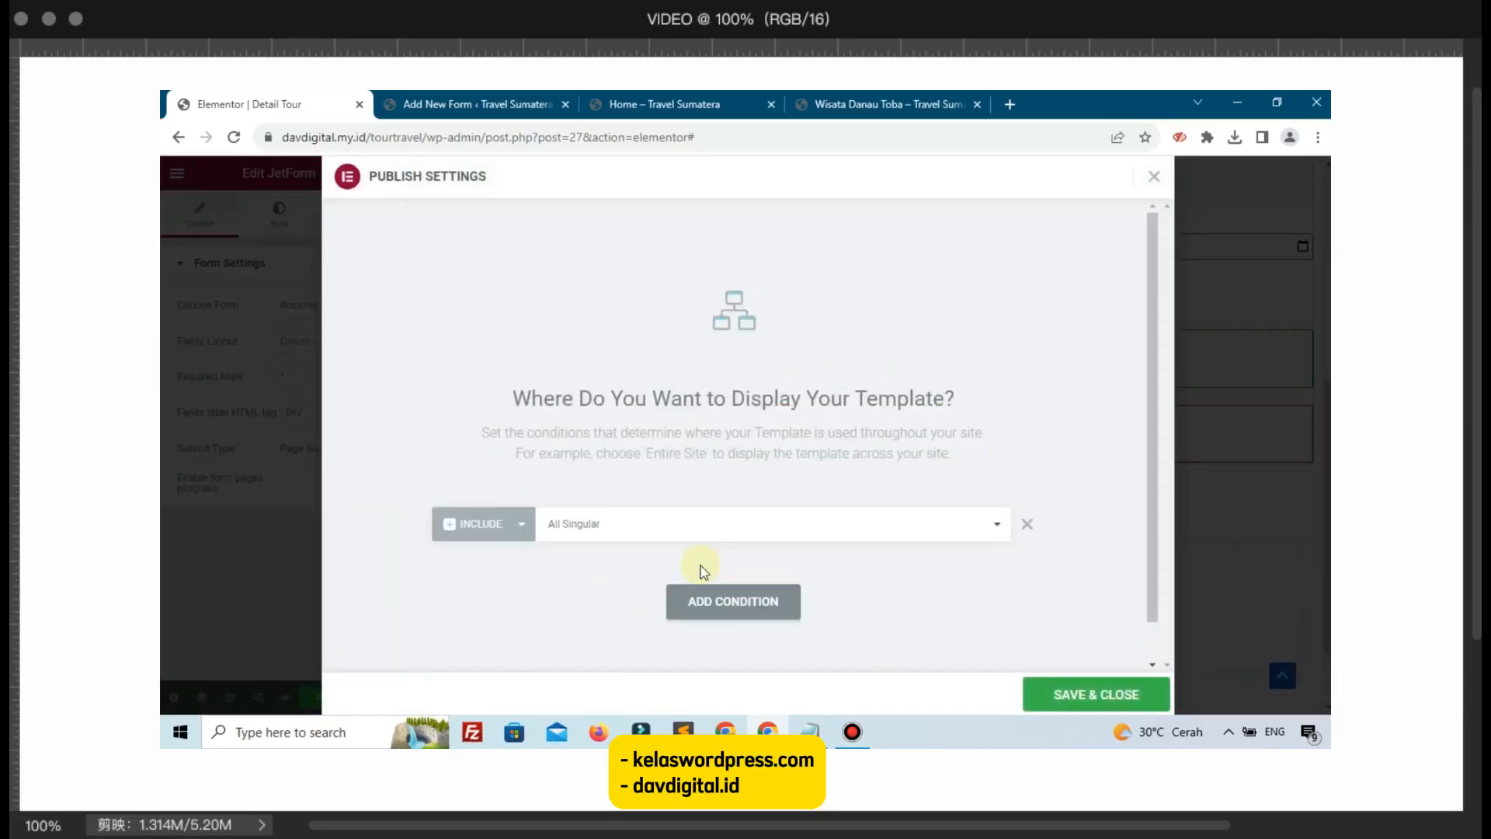
left_click(661, 532)
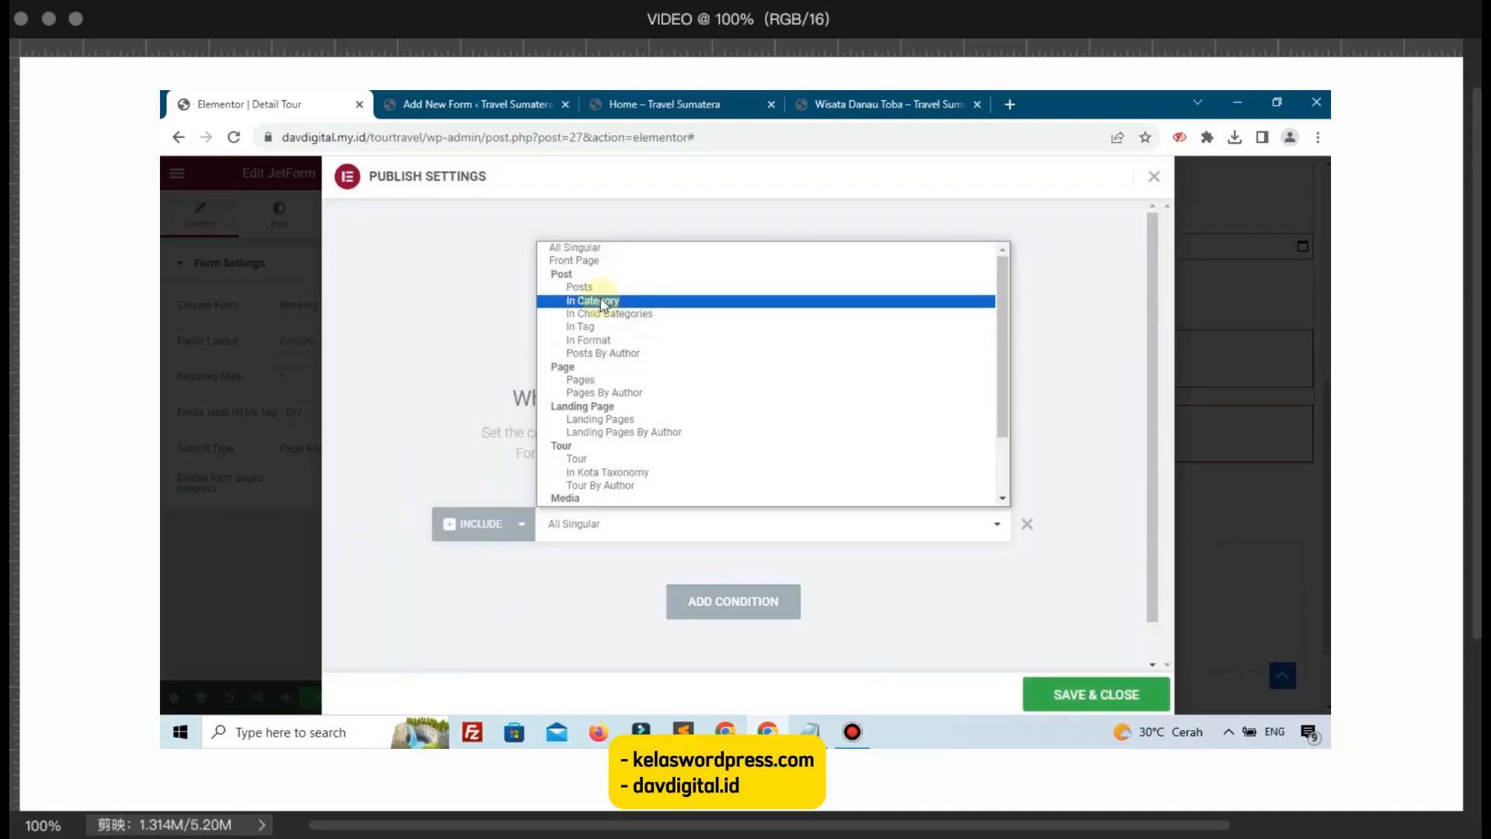
left_click(622, 460)
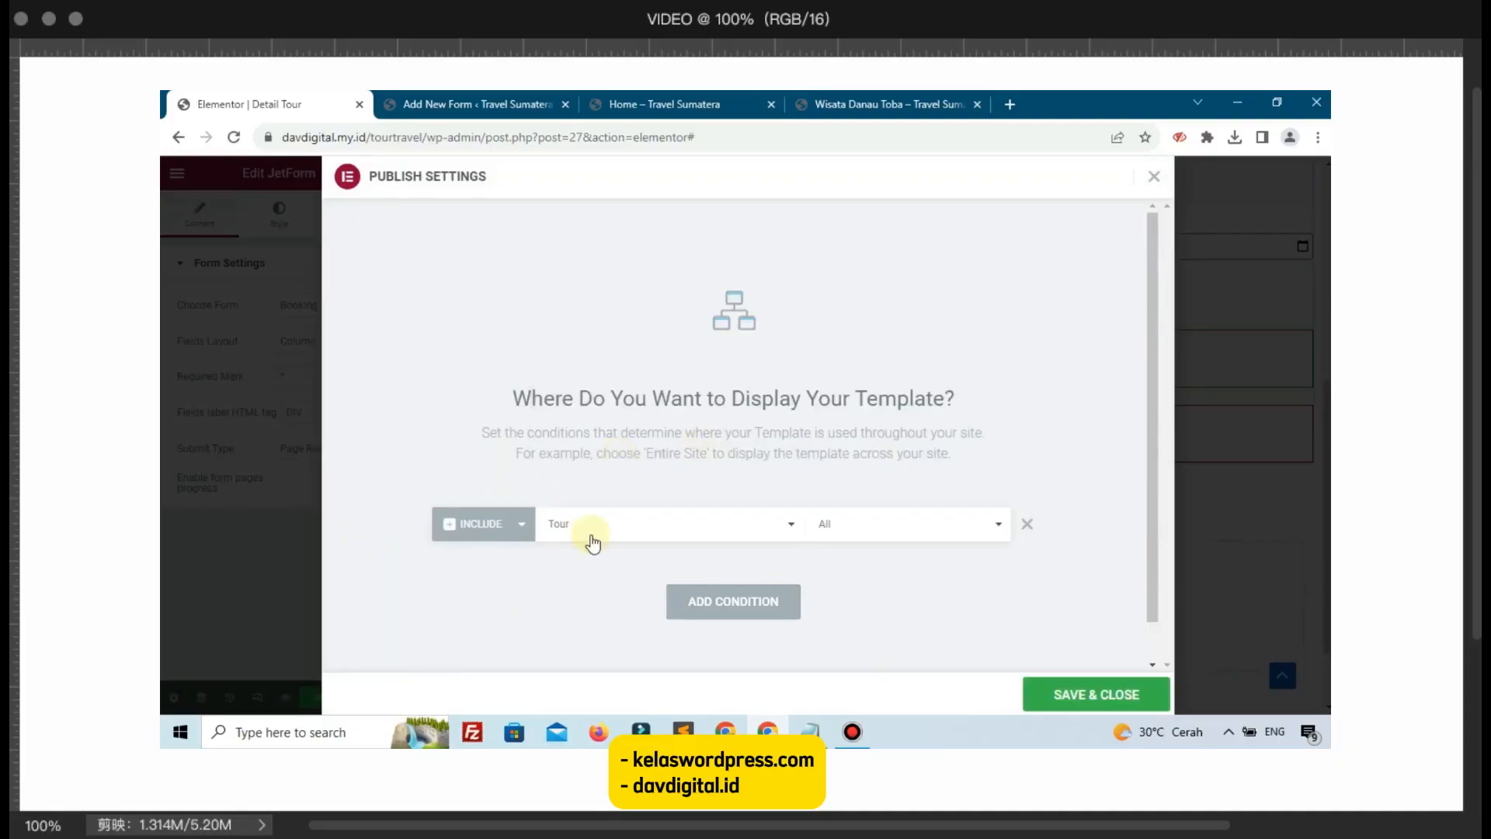
left_click(1098, 693)
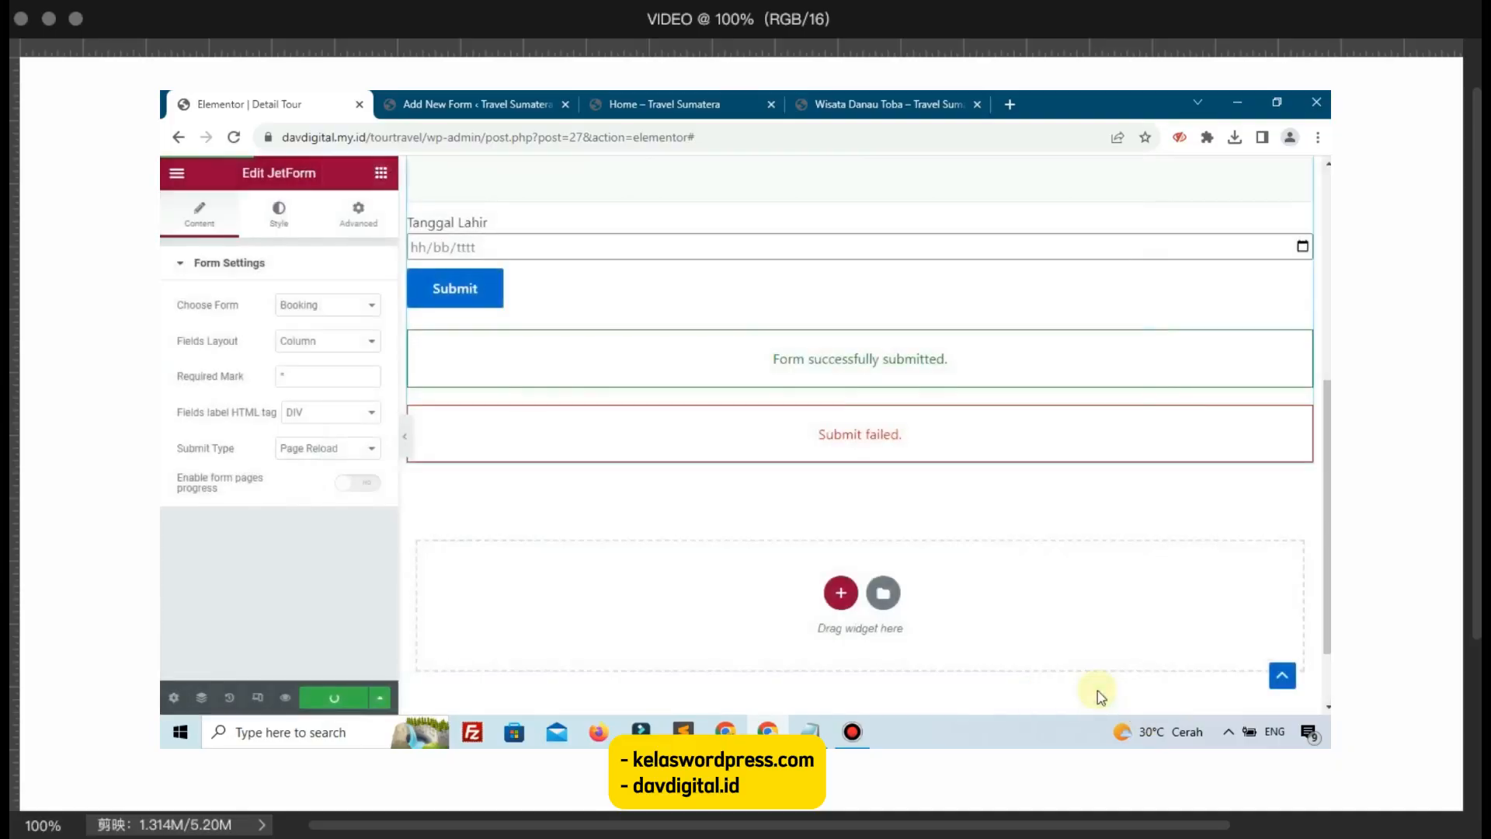
Step: Open the Wisata Danau Singkarak tour page from the site's Home page
left_click(542, 103)
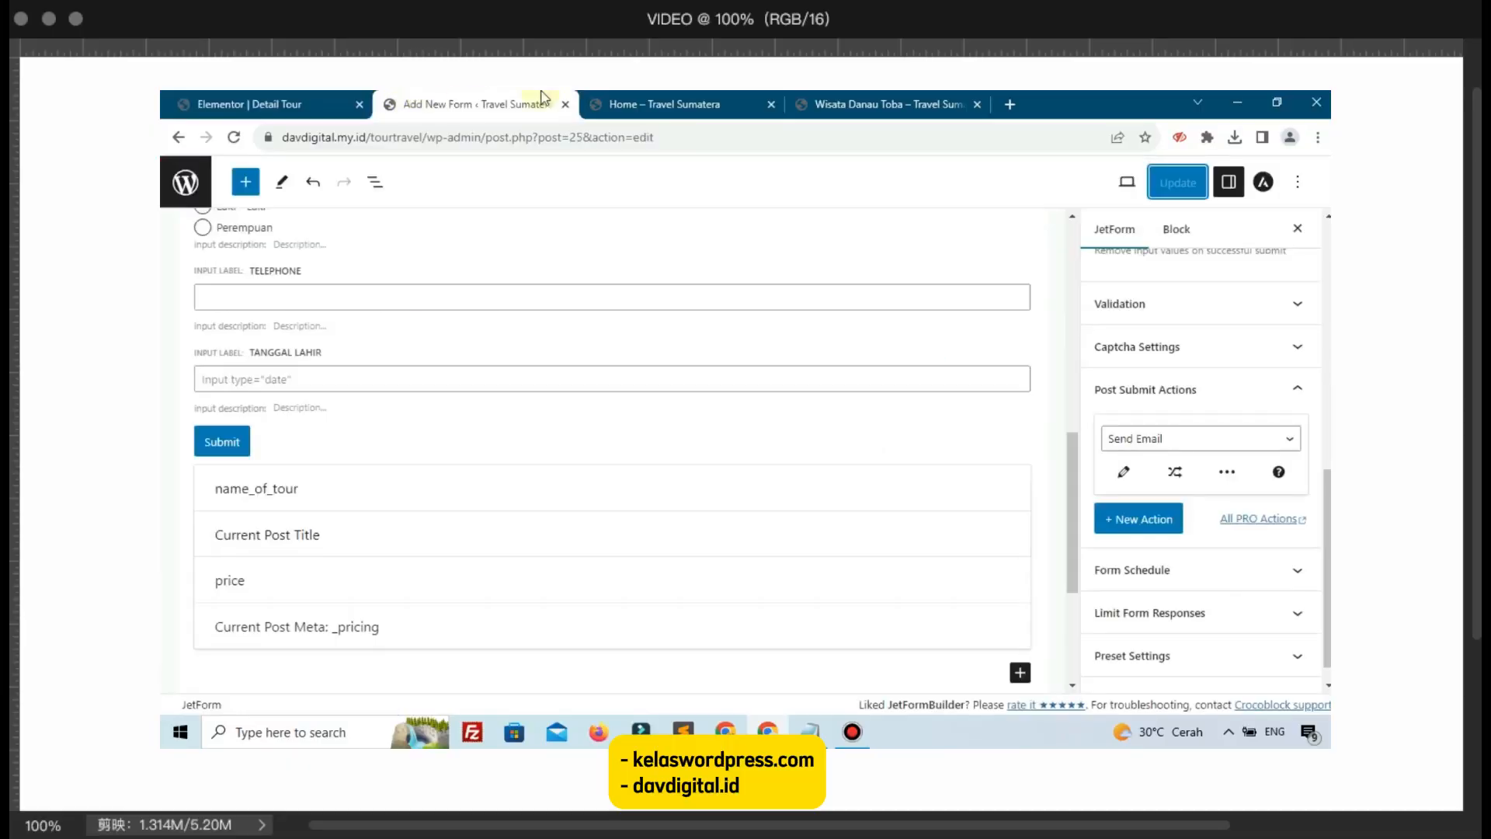
left_click(652, 103)
left_click(492, 398)
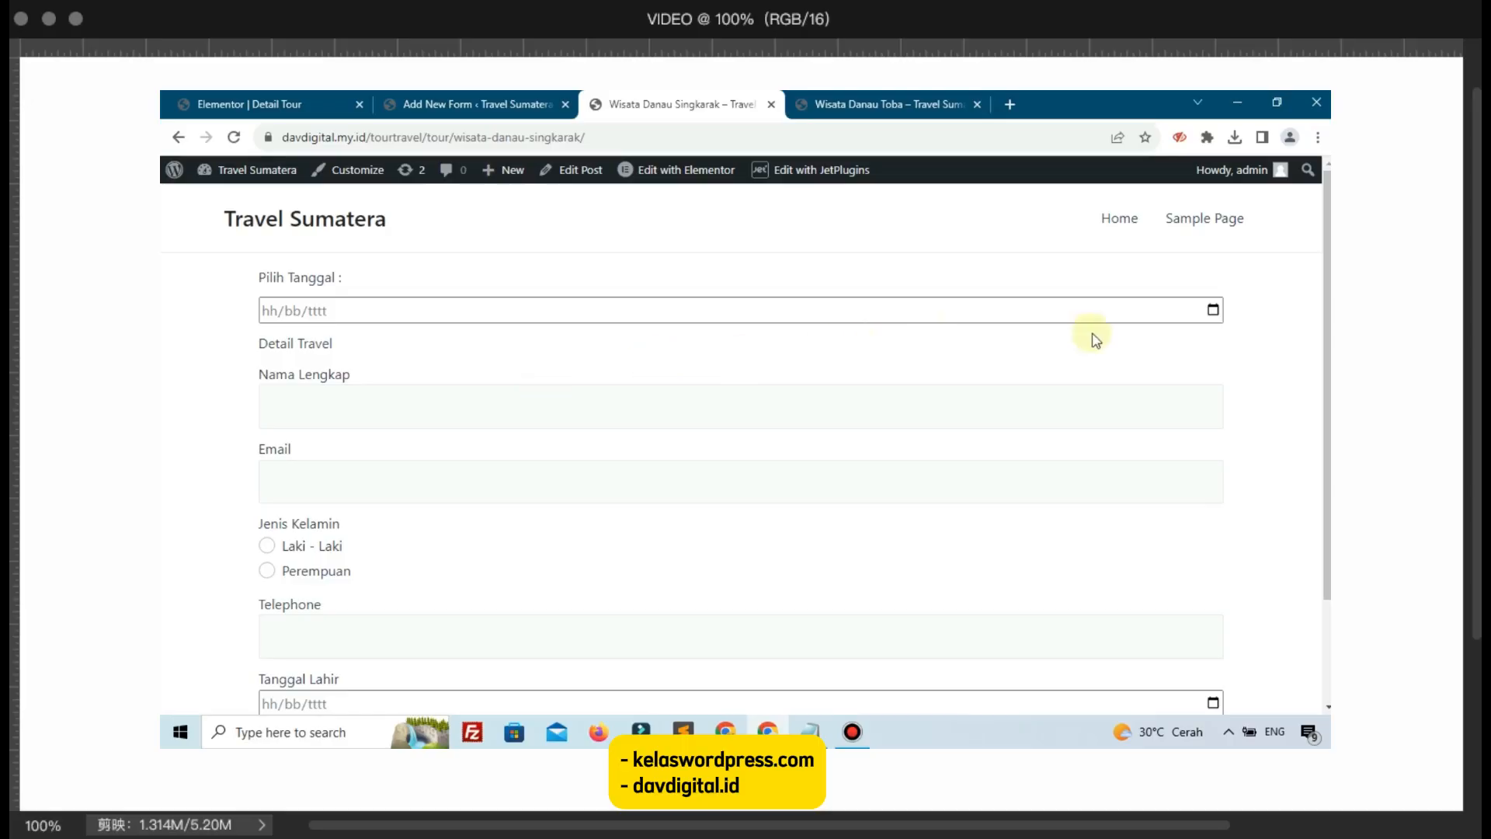
Step: Set the booking form's Pilih Tanggal date to 31/08/2023
left_click(1206, 315)
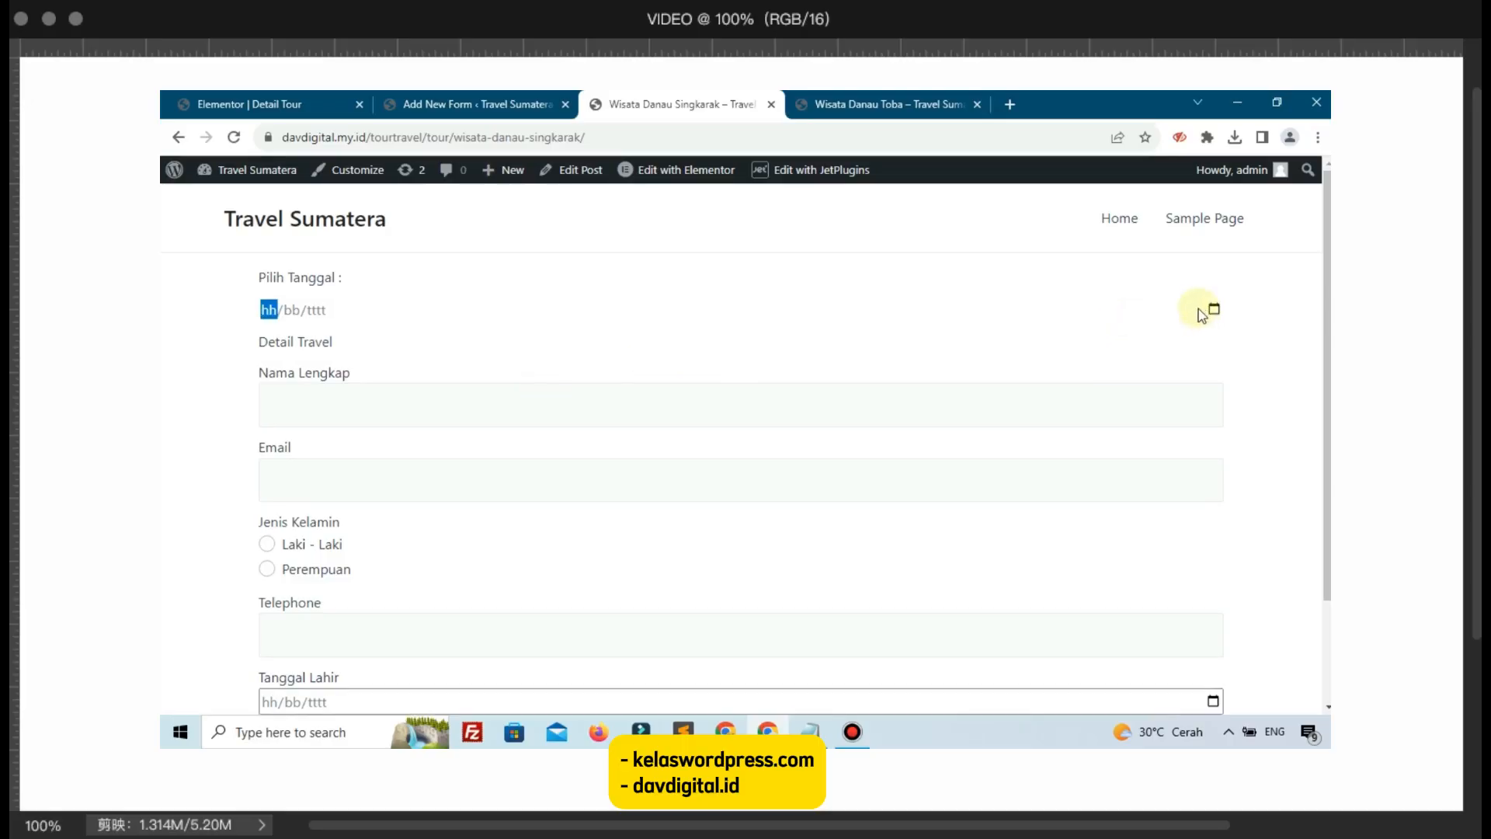
left_click(311, 311)
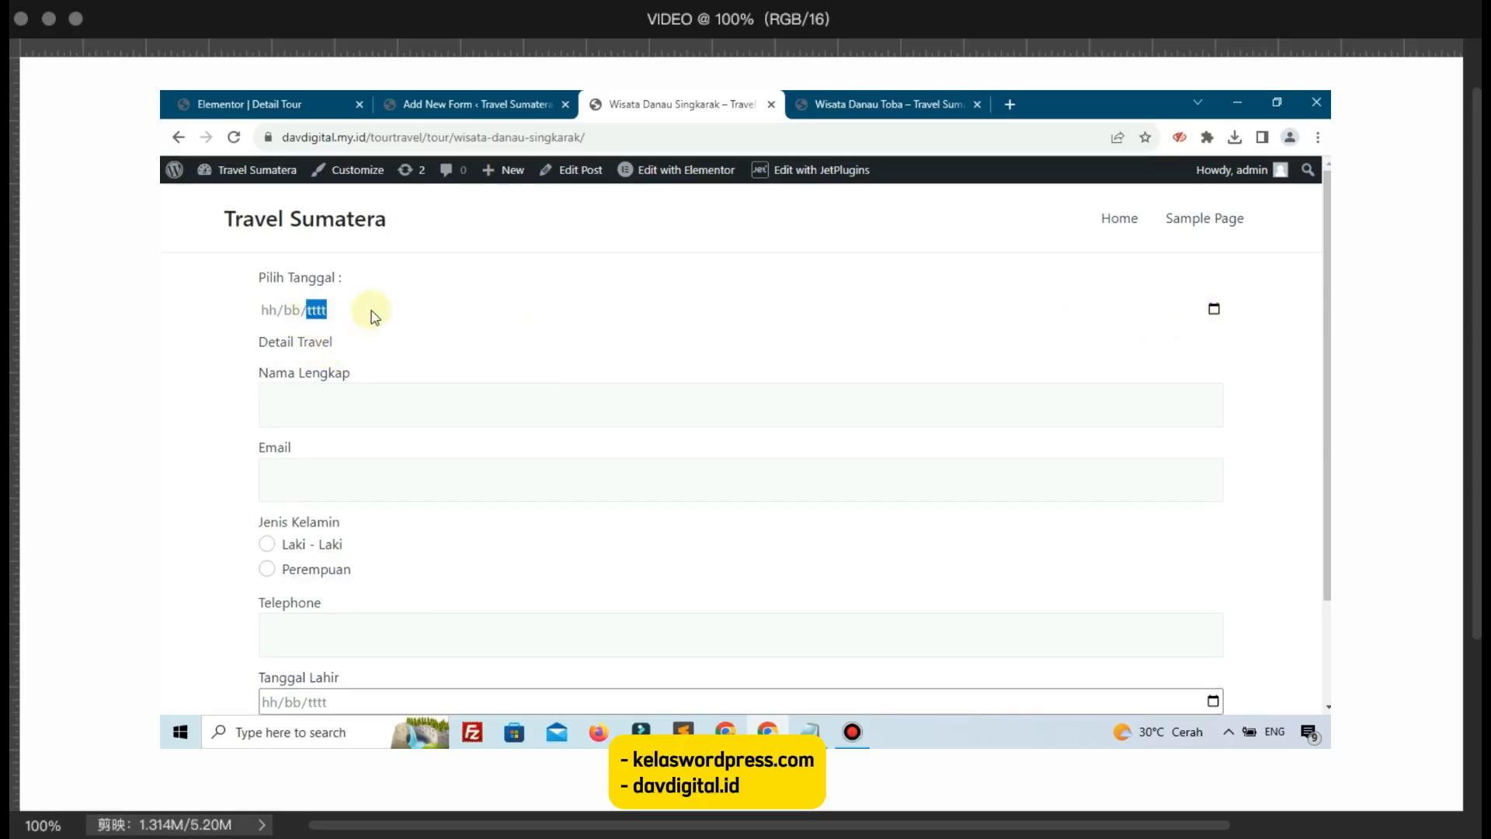
left_click(1215, 310)
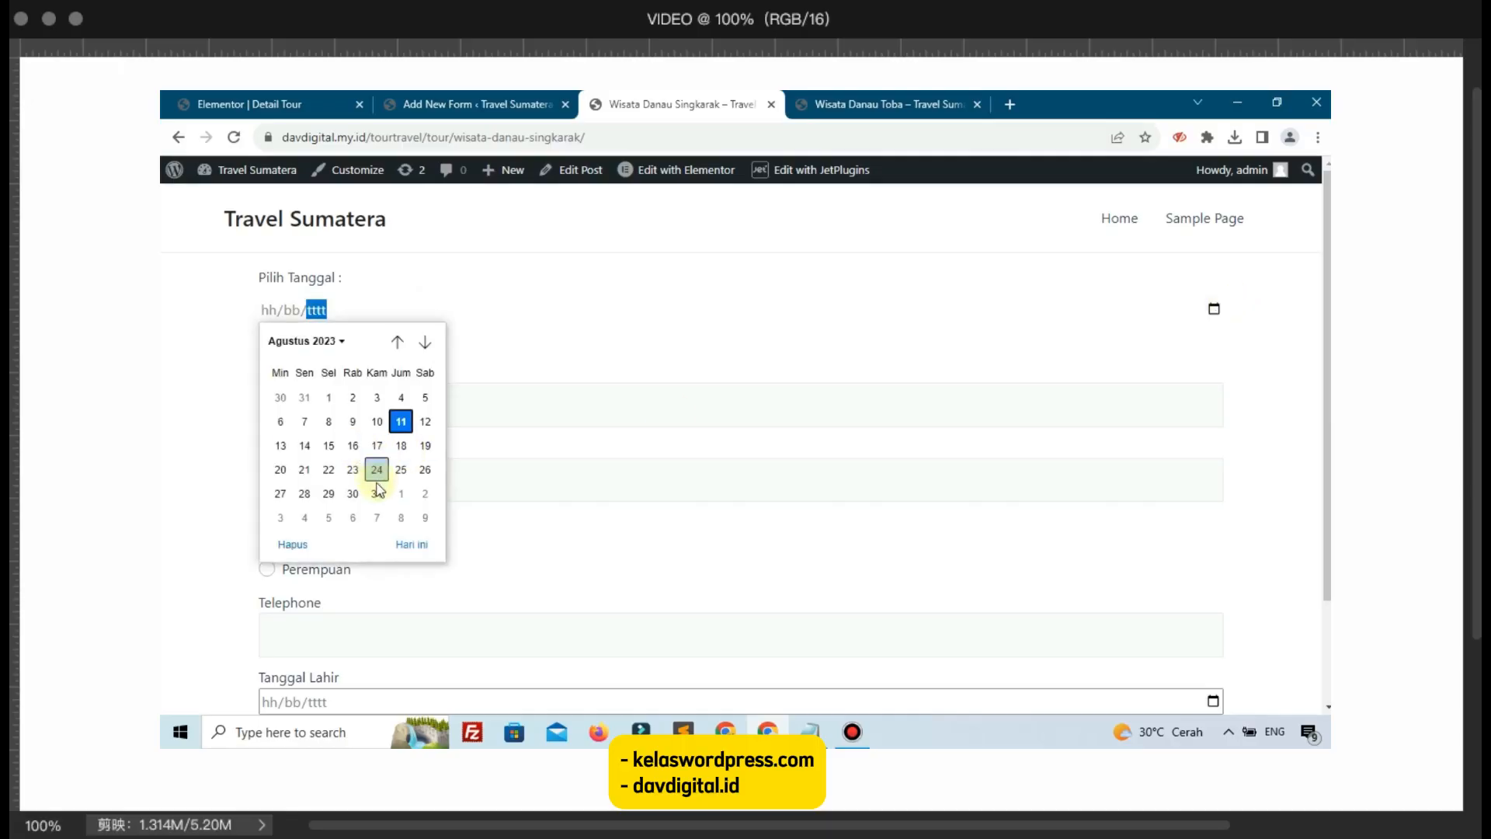
left_click(376, 494)
Step: Fill in the customer's full name, email and telephone, and select Laki - Laki as Jenis Kelamin
left_click(389, 413)
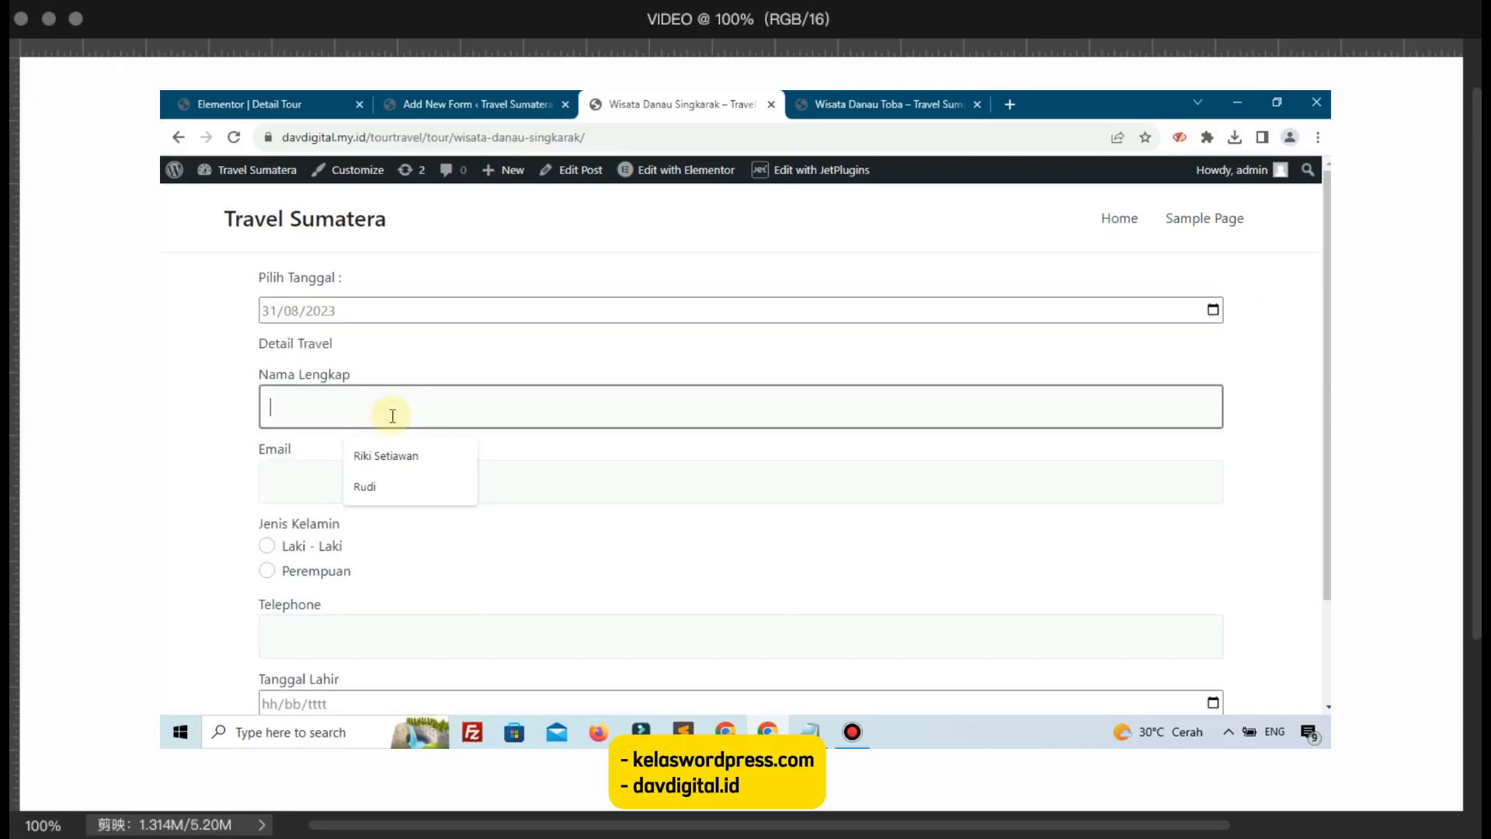
left_click(390, 489)
left_click(383, 483)
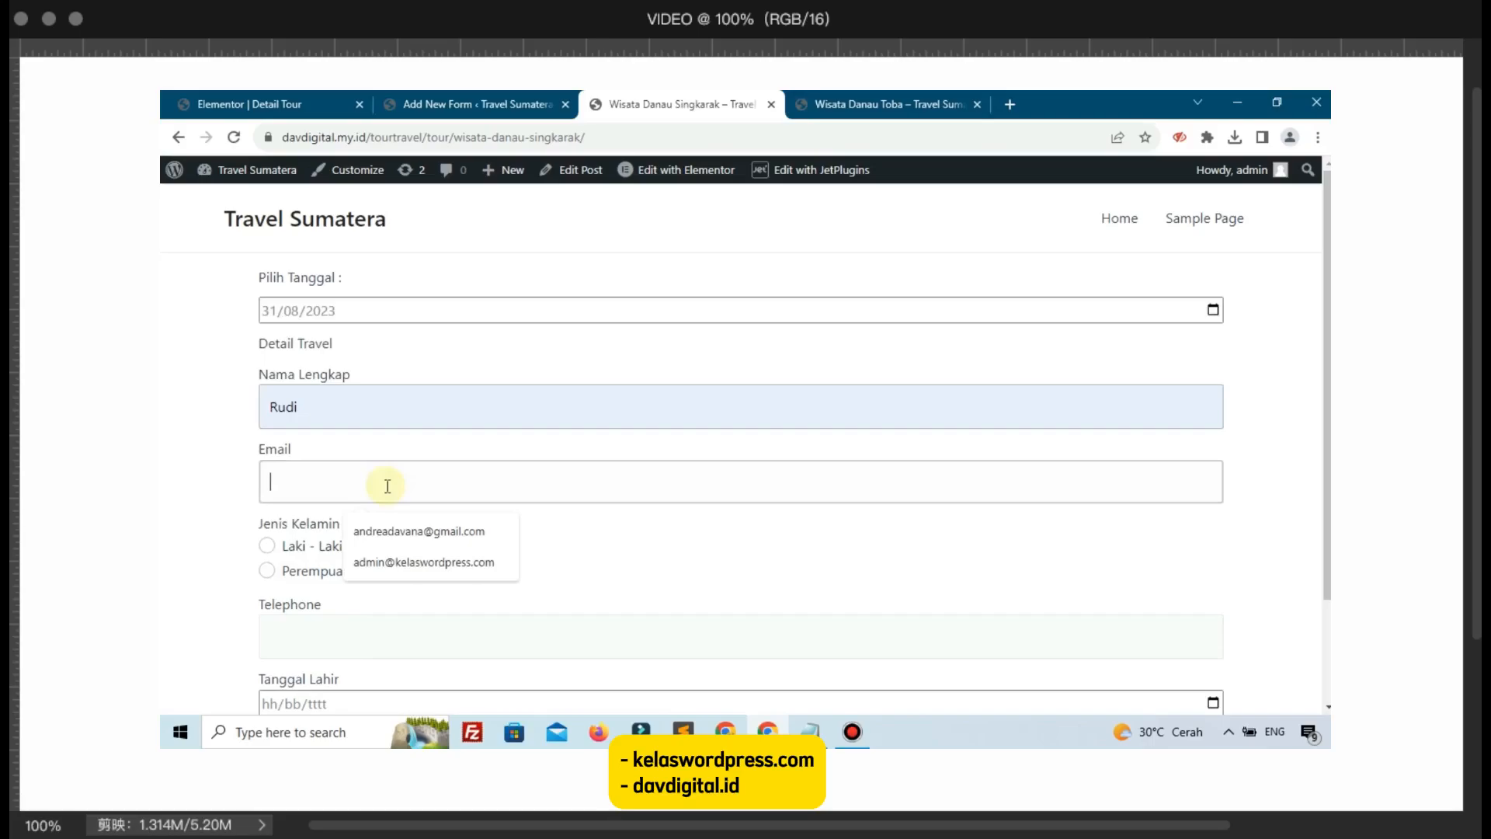
left_click(383, 529)
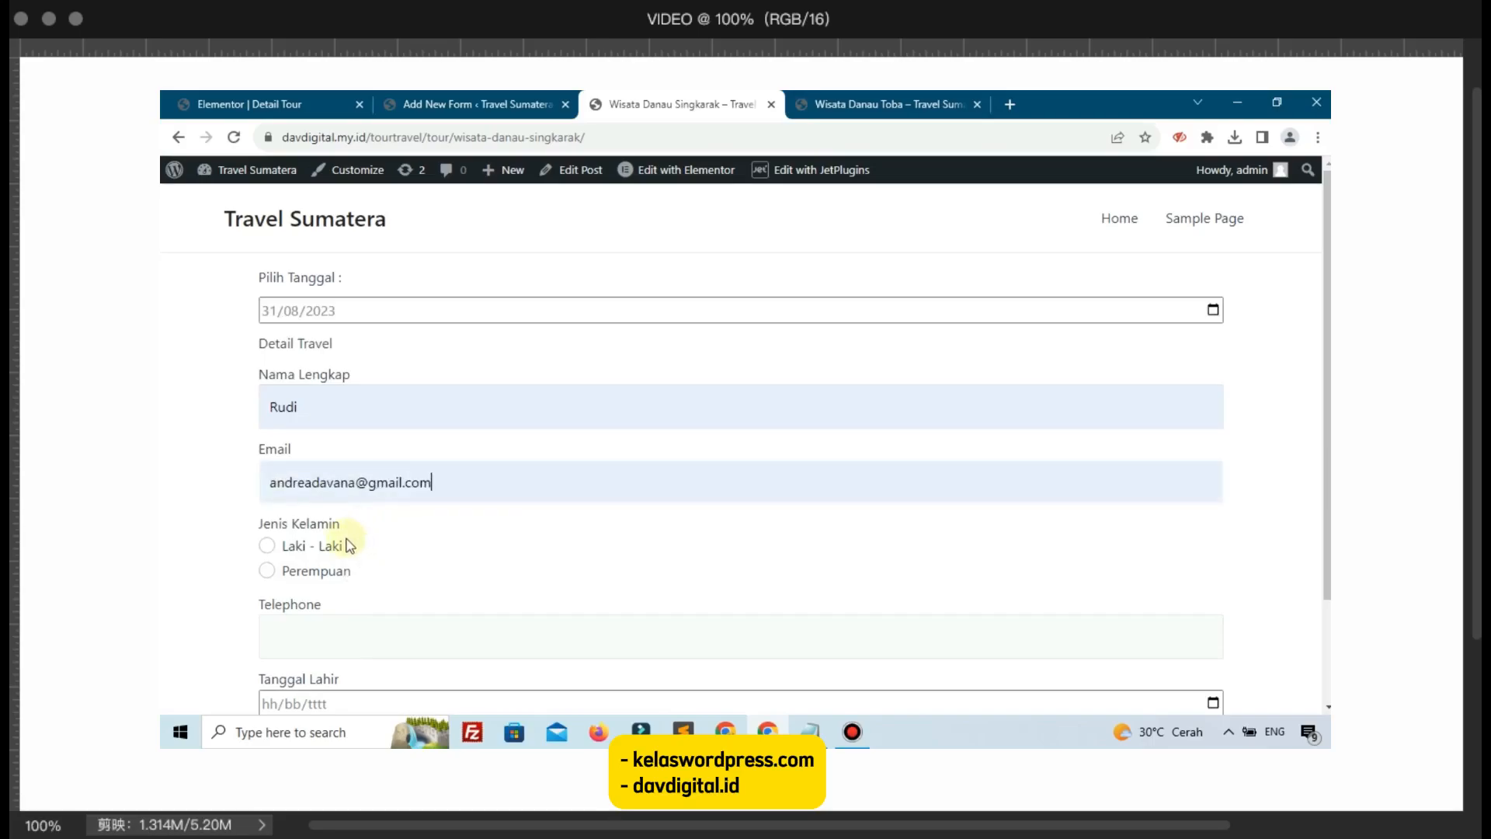
left_click(334, 621)
left_click(376, 586)
Step: Enter the customer's birth date under Tanggal Lahir and submit the booking form
scroll(485, 581, "down", 2)
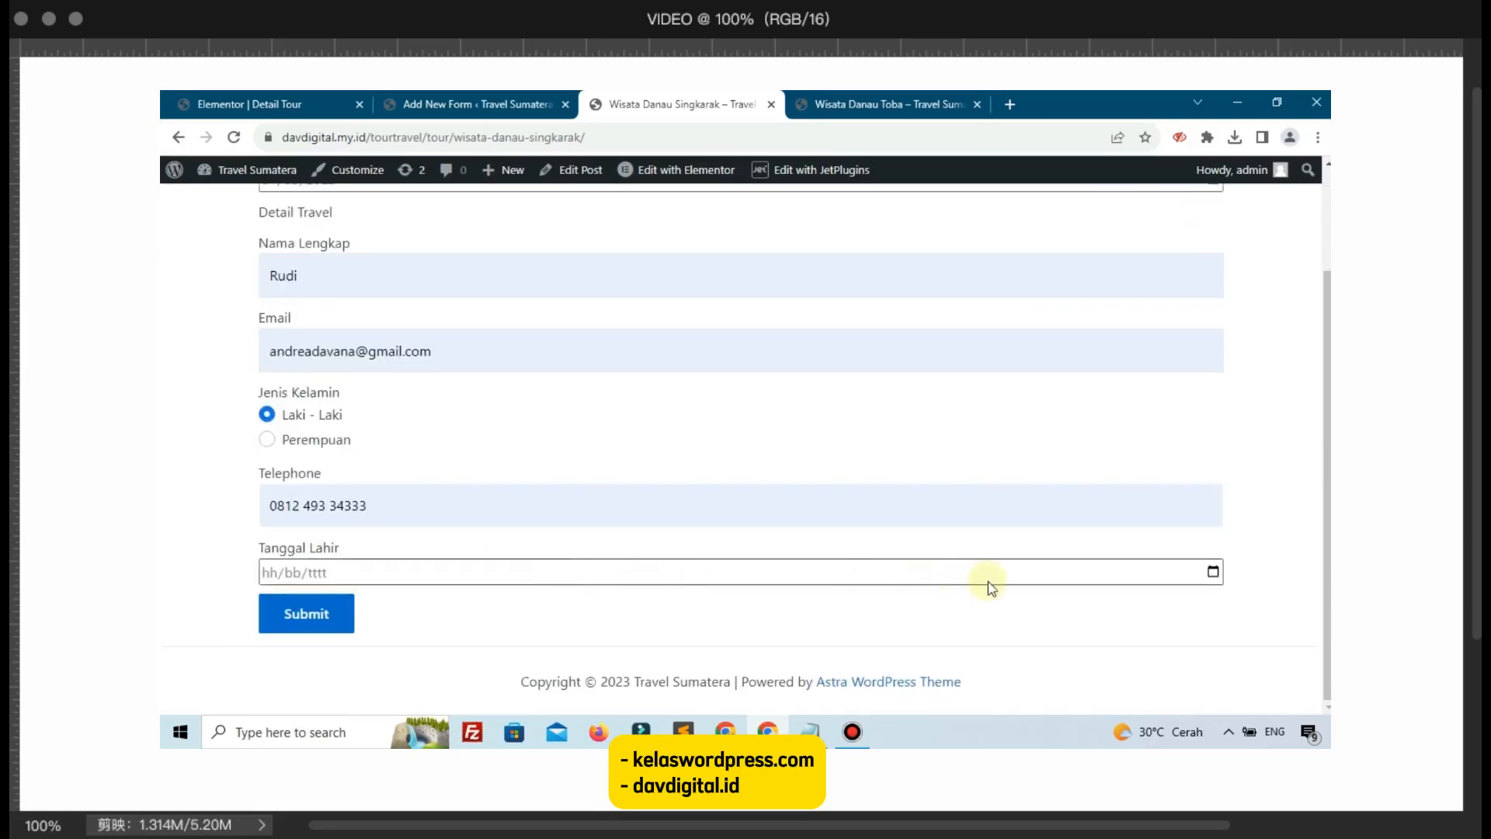
left_click(1214, 573)
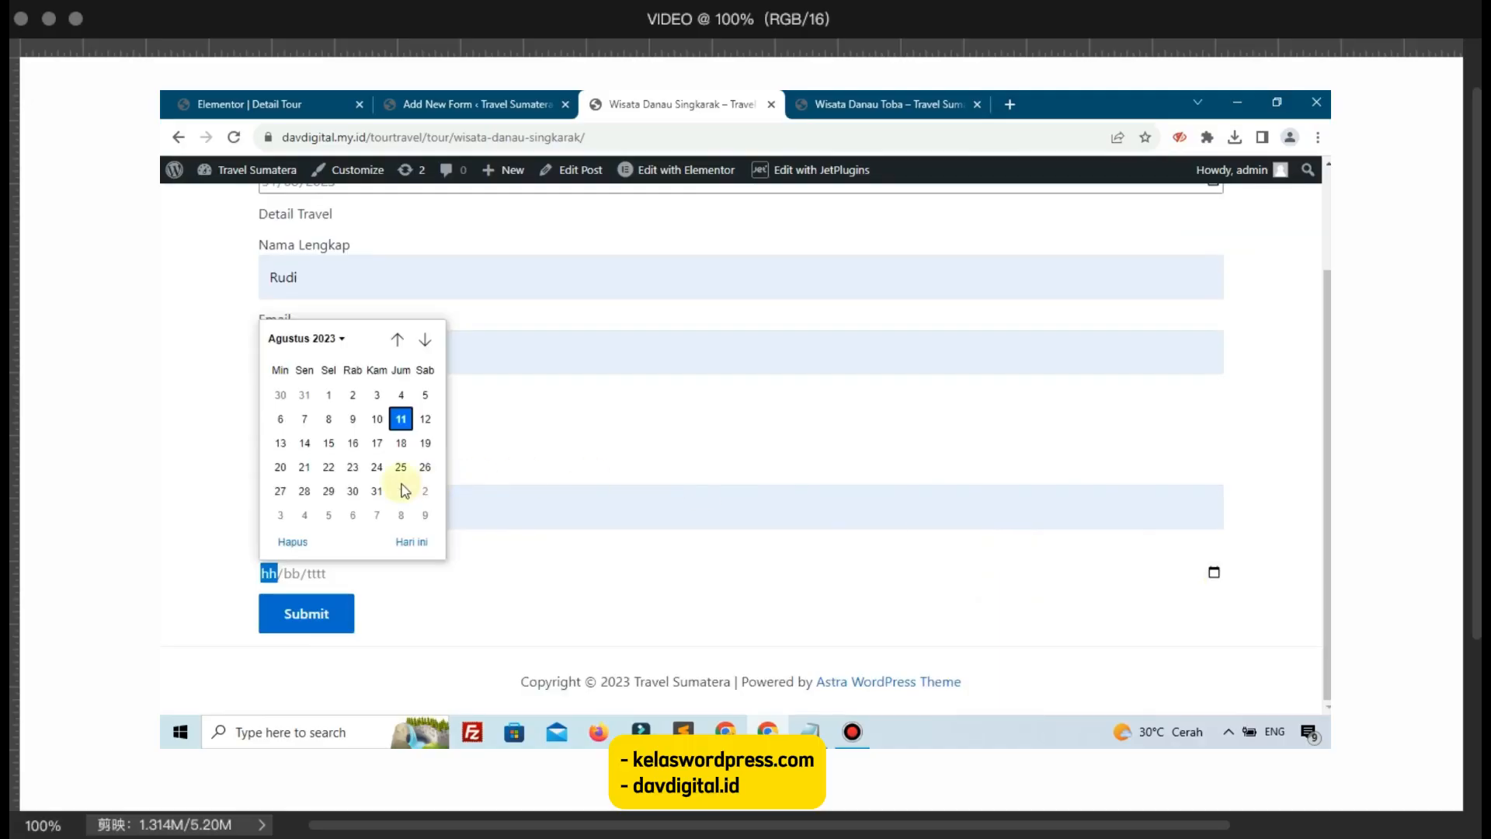
left_click(340, 469)
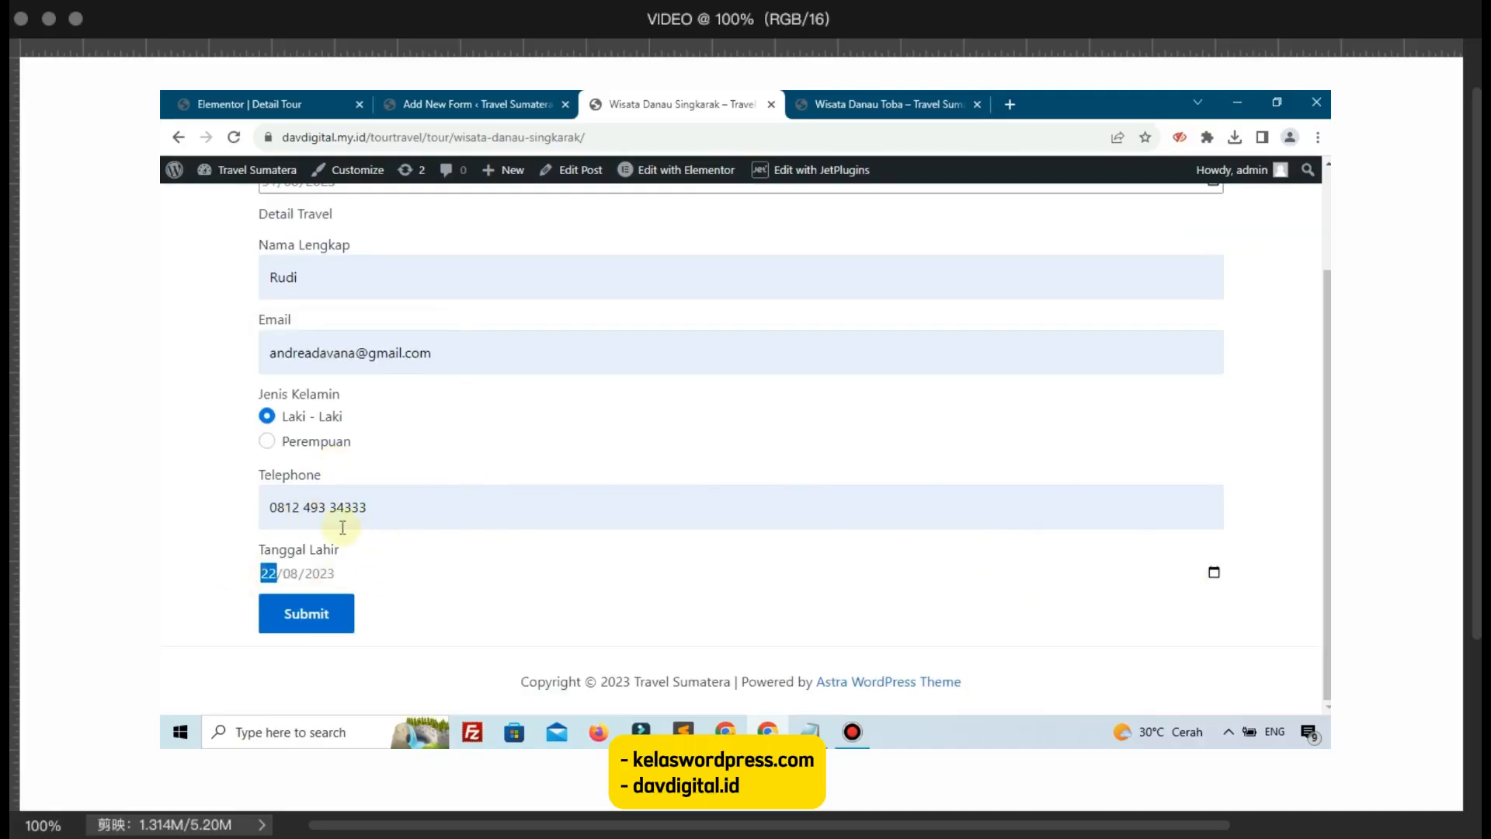
scroll(576, 443, "up", 2)
scroll(559, 488, "down", 2)
left_click(321, 615)
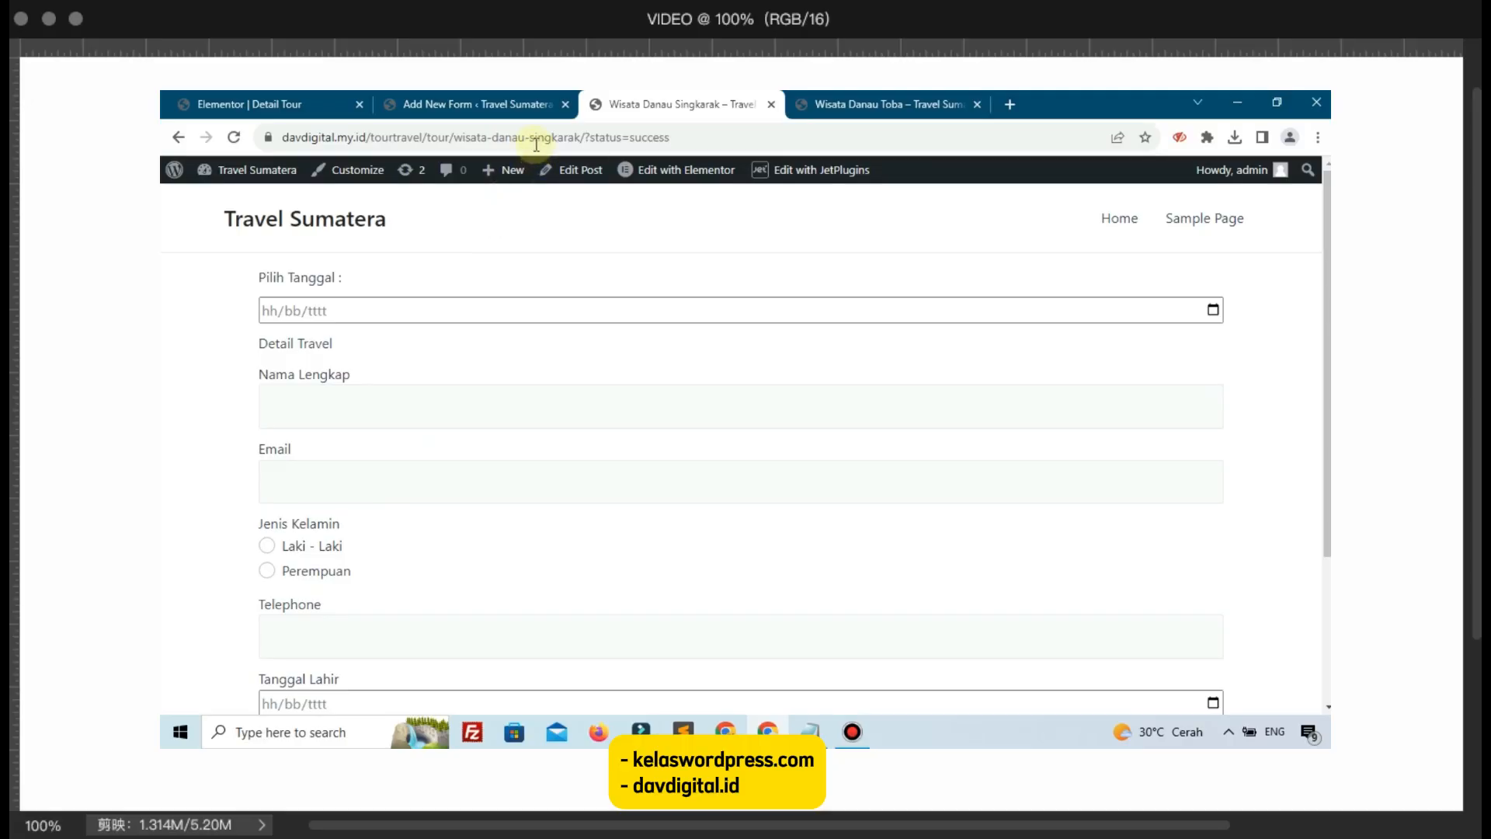
Step: Open the davdigital.my.id hosting service in the Hostingan client area and log in to its cPanel
left_click_drag(530, 137, 719, 136)
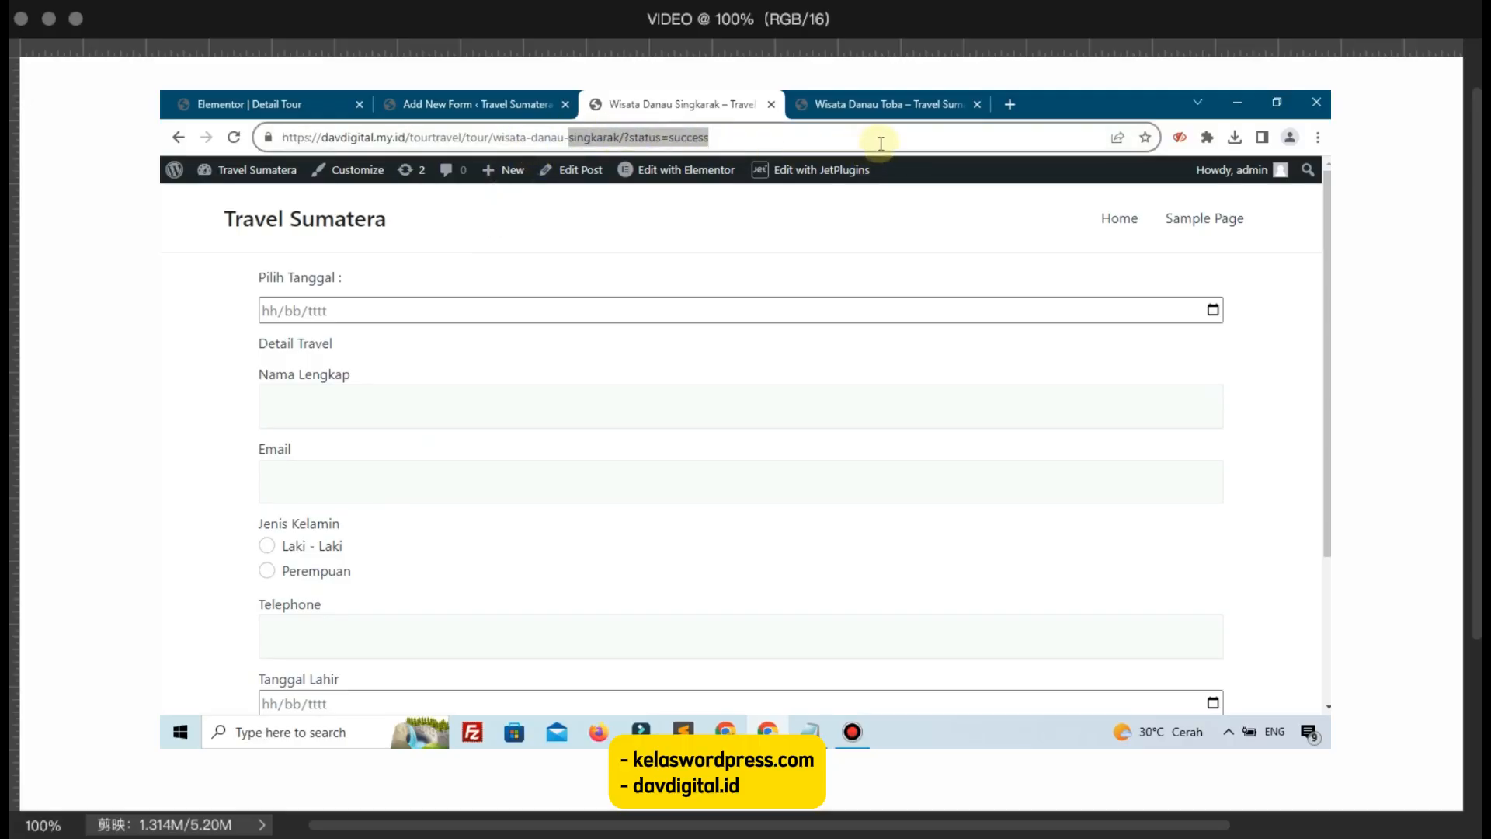
left_click(1010, 104)
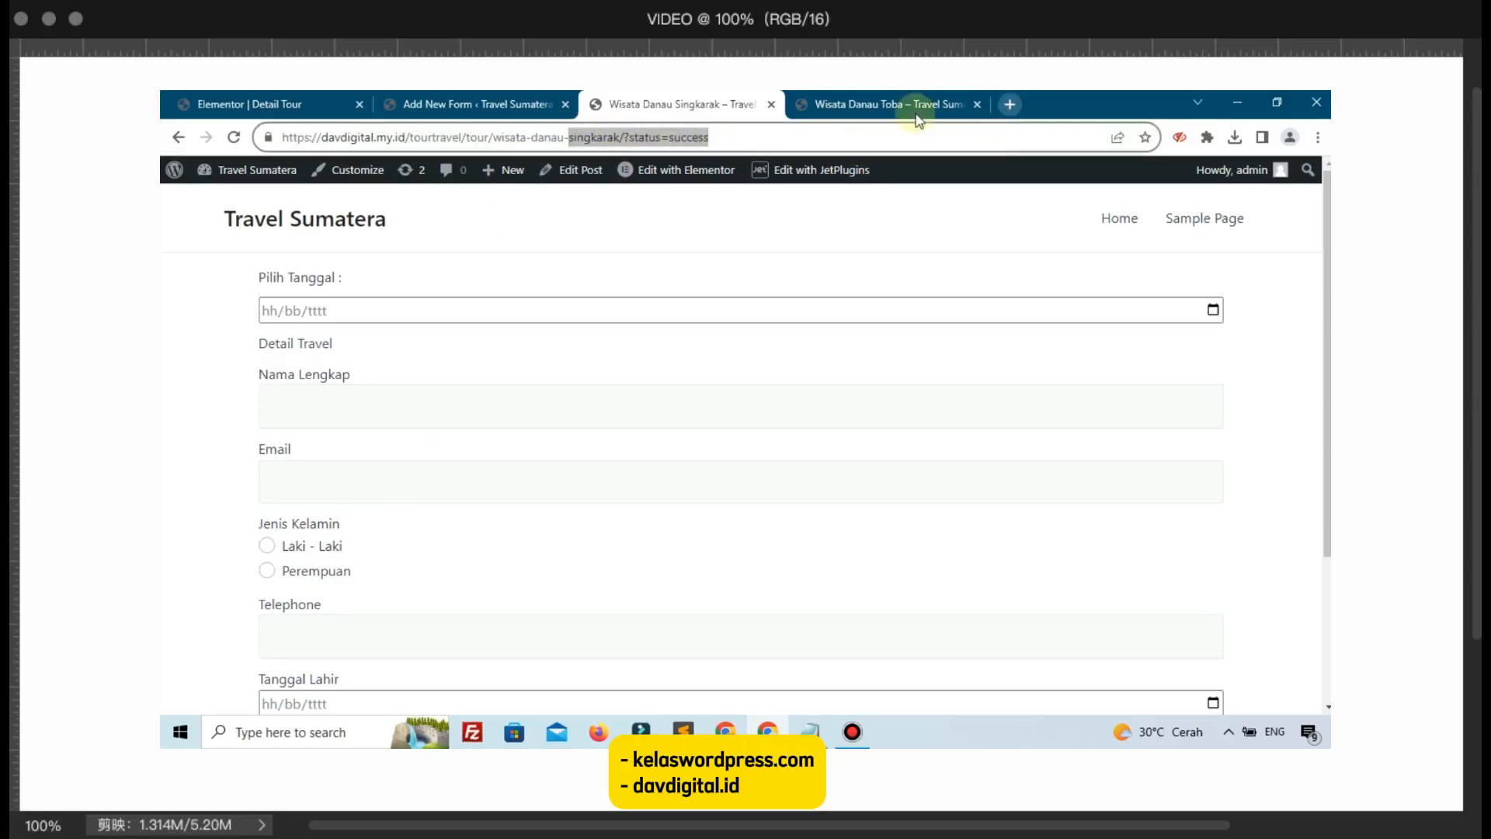
left_click(841, 134)
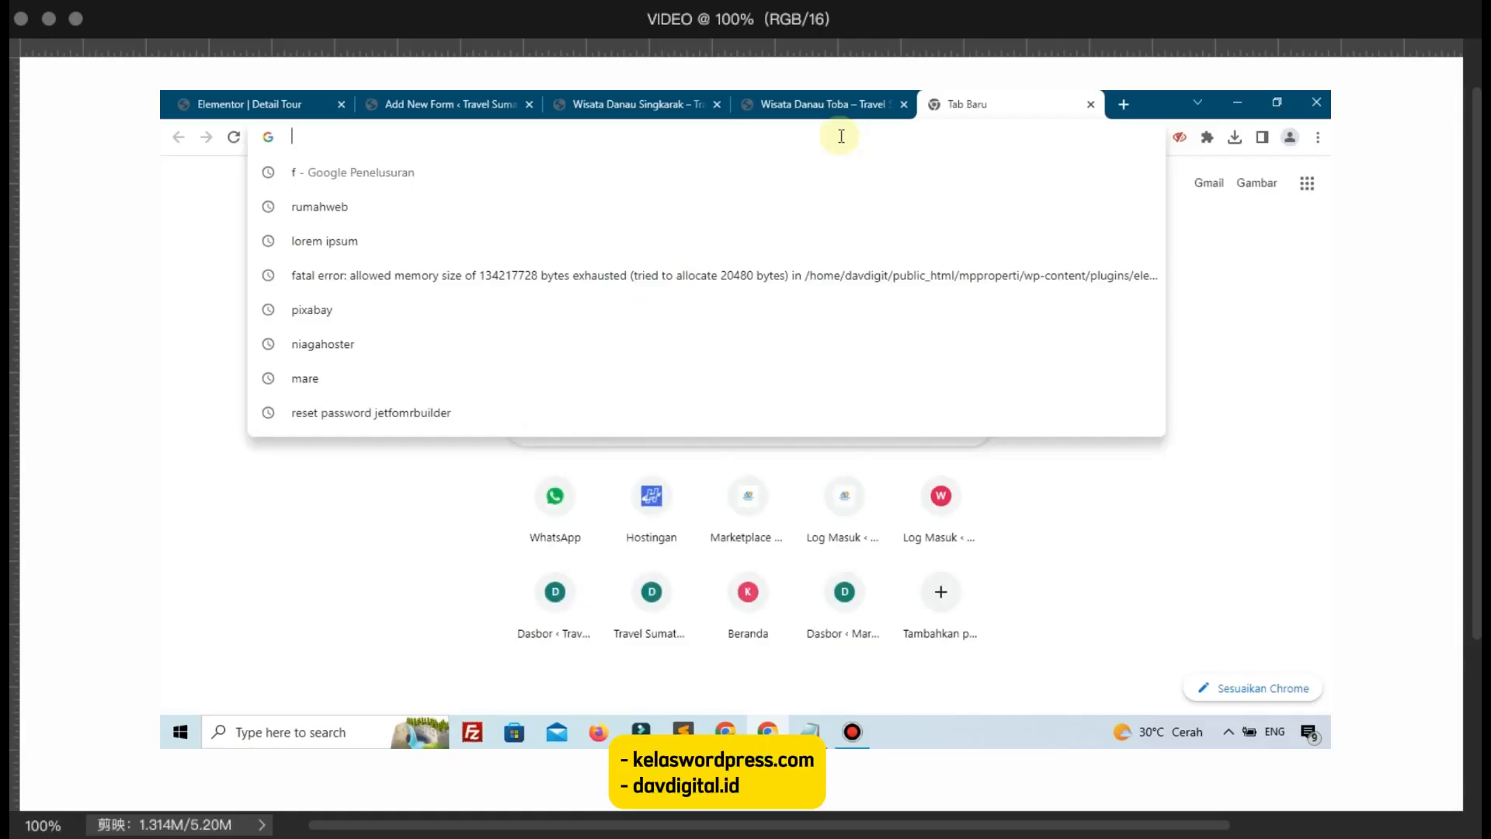
left_click(651, 499)
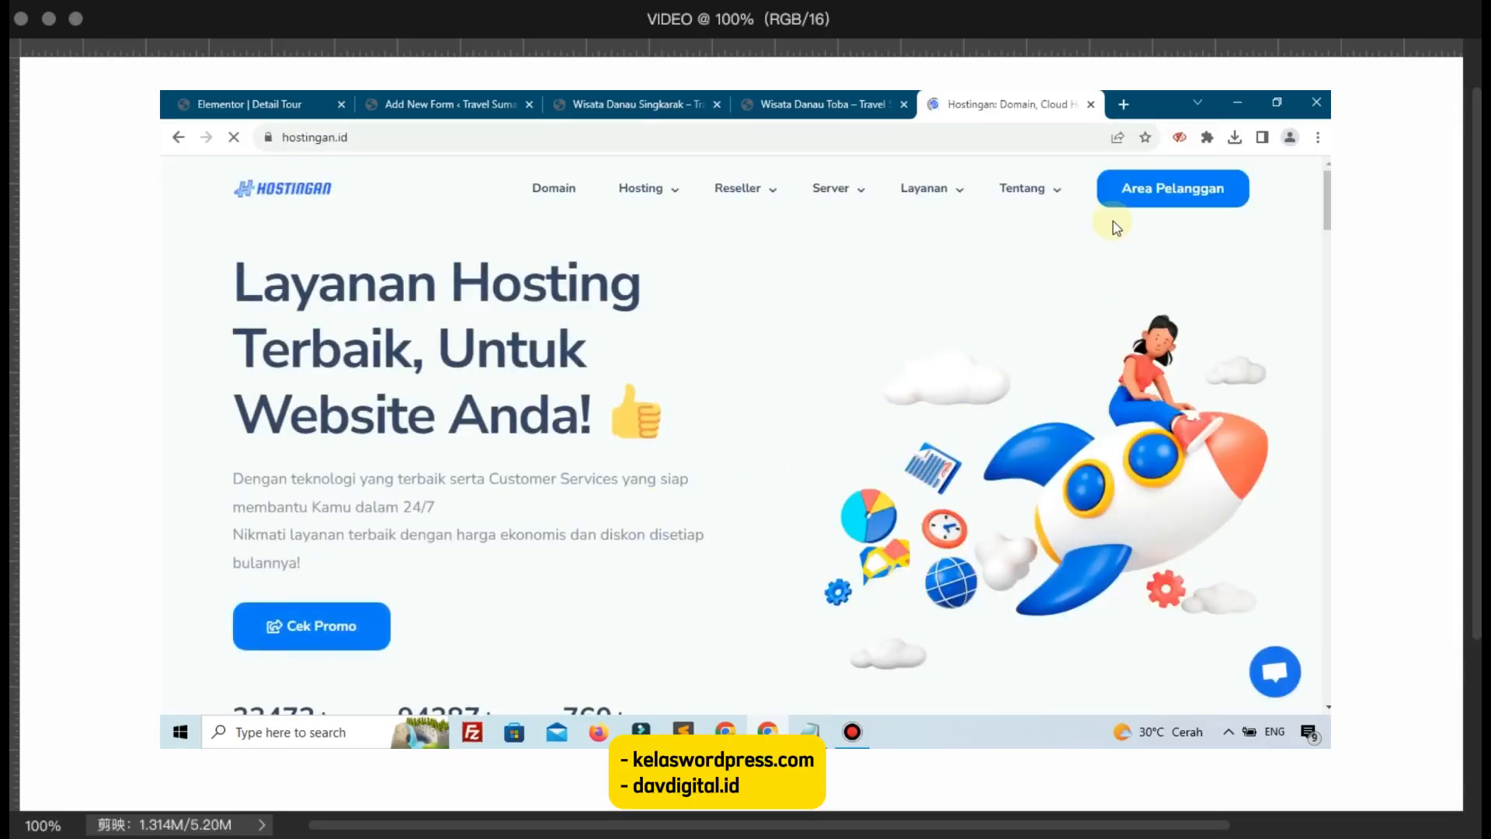
left_click(1155, 196)
left_click(528, 490)
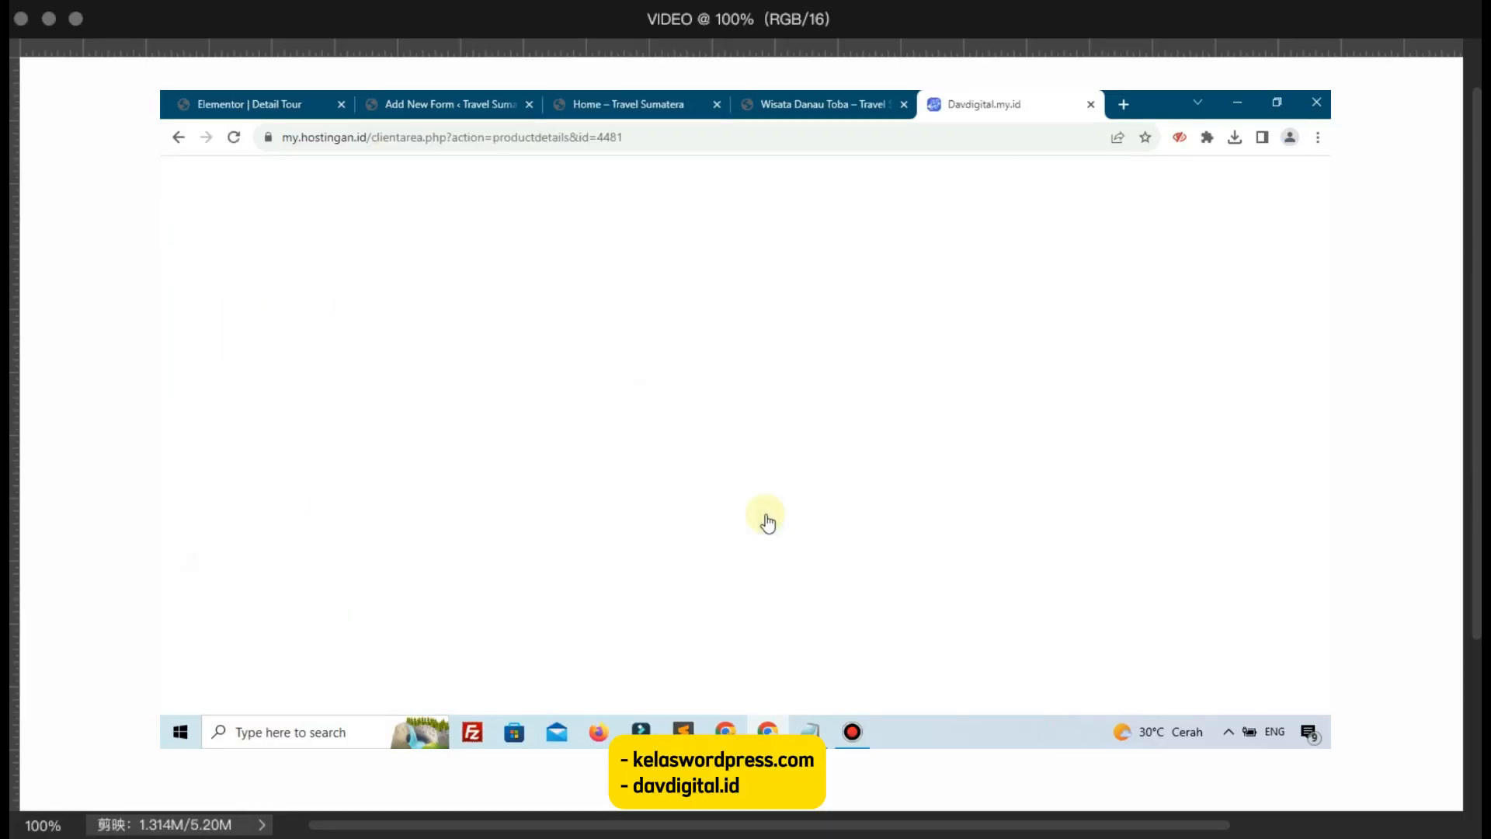
scroll(682, 440, "down", 3)
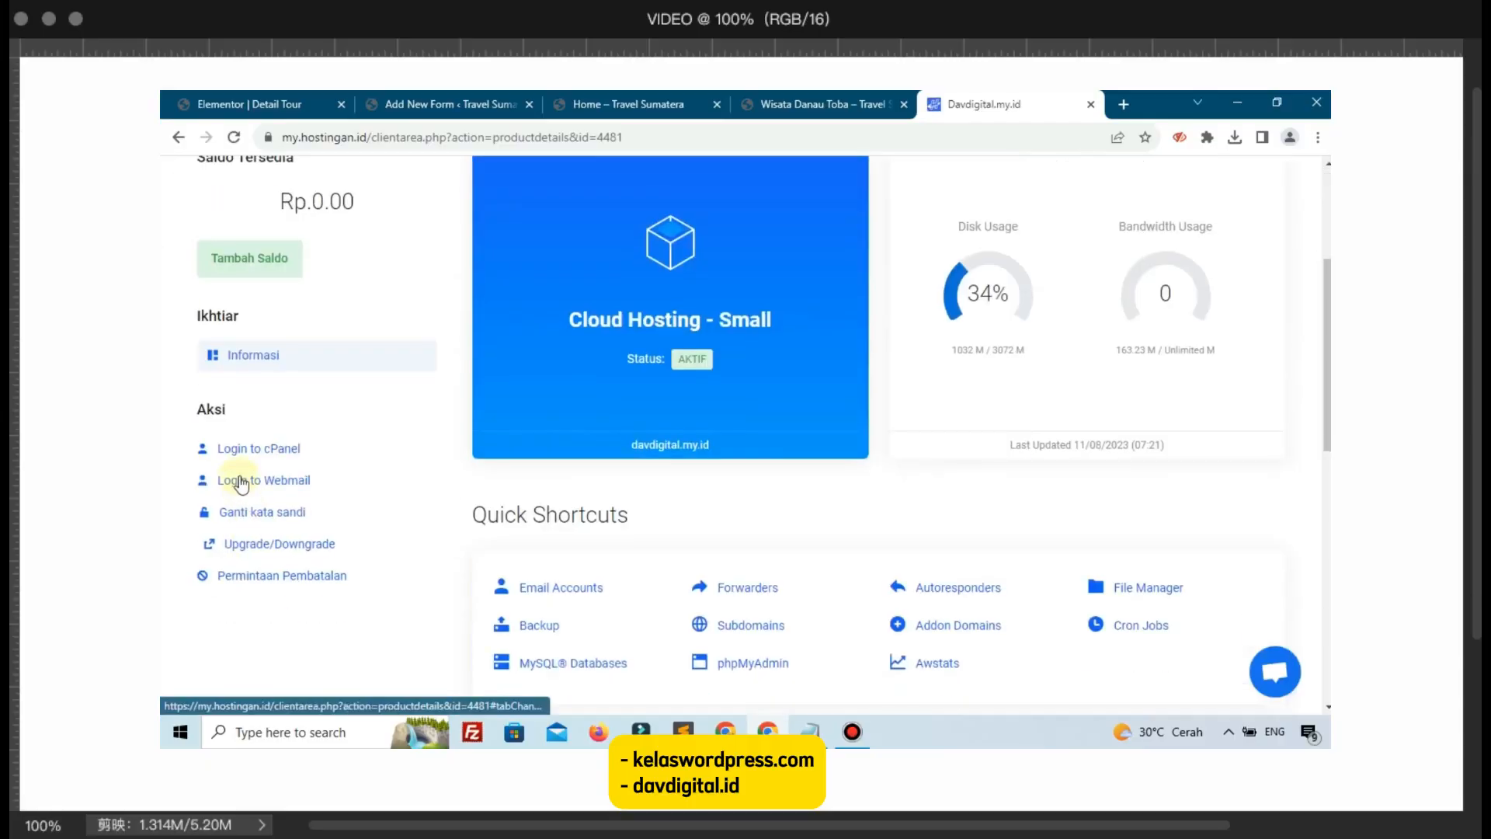
left_click(237, 449)
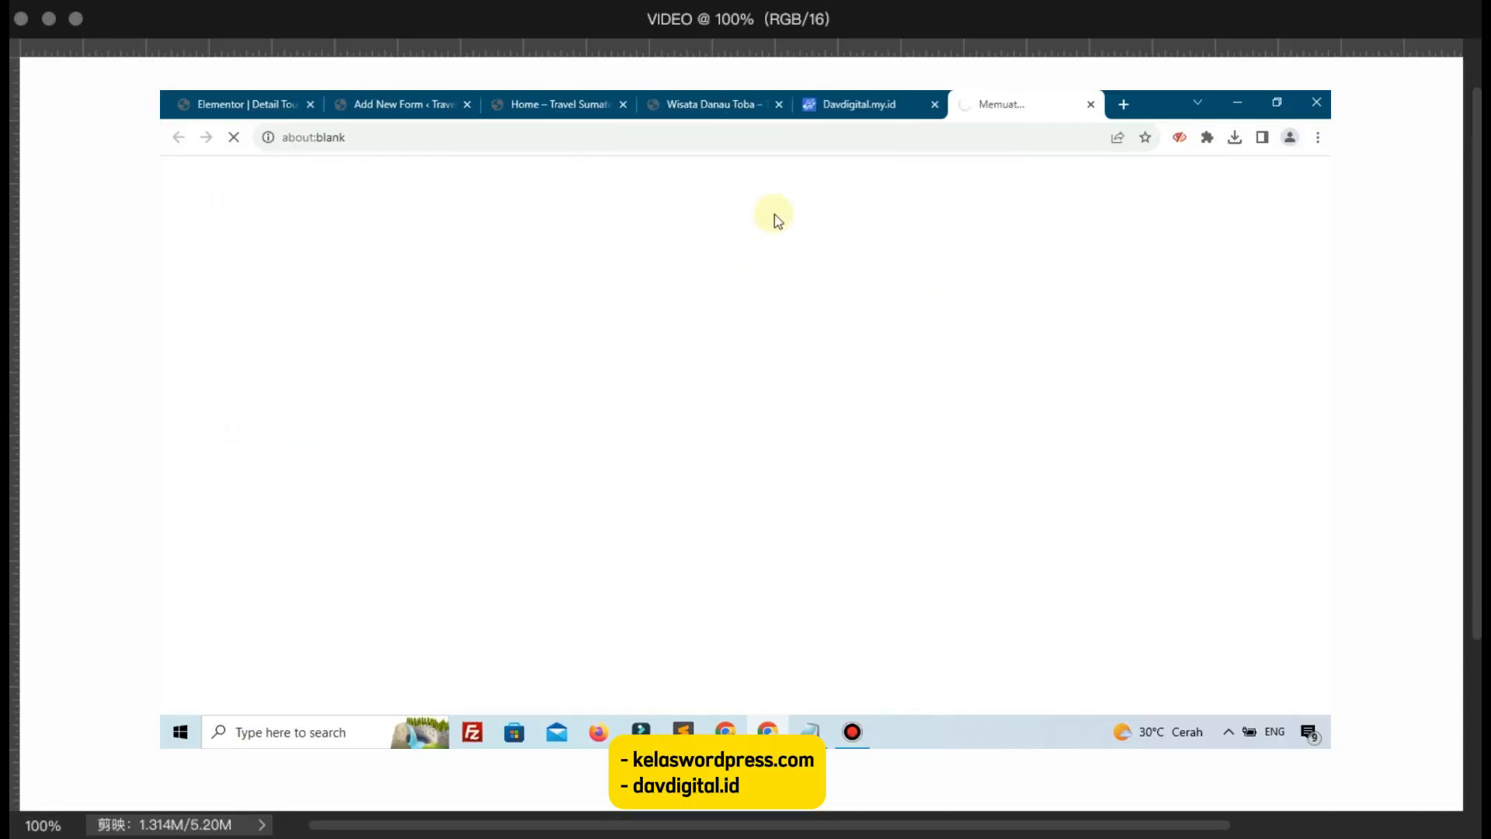
left_click(933, 104)
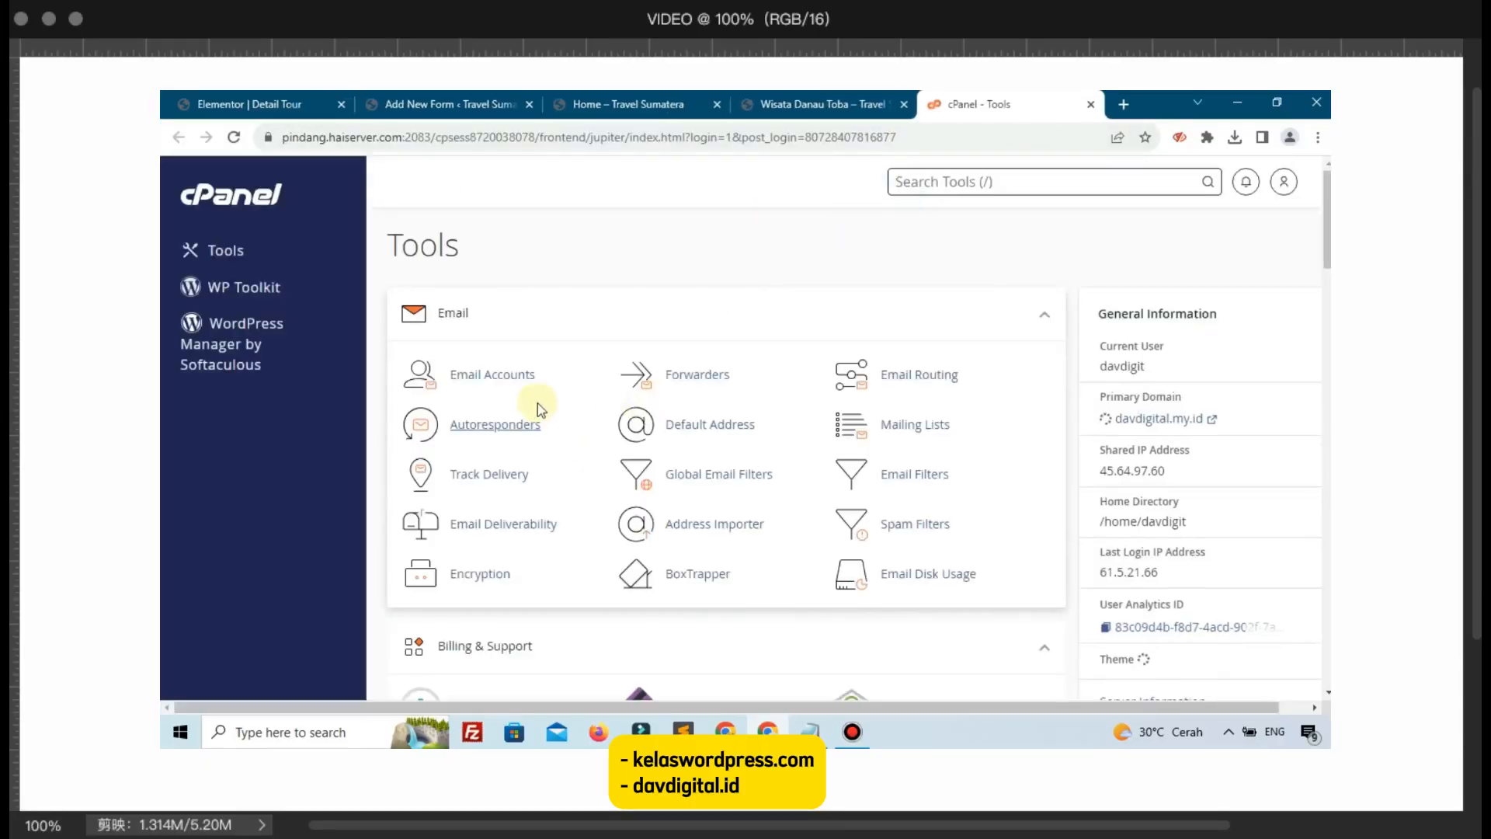
Step: Open the webmail inbox of the travel email account from cPanel's email accounts
left_click(512, 374)
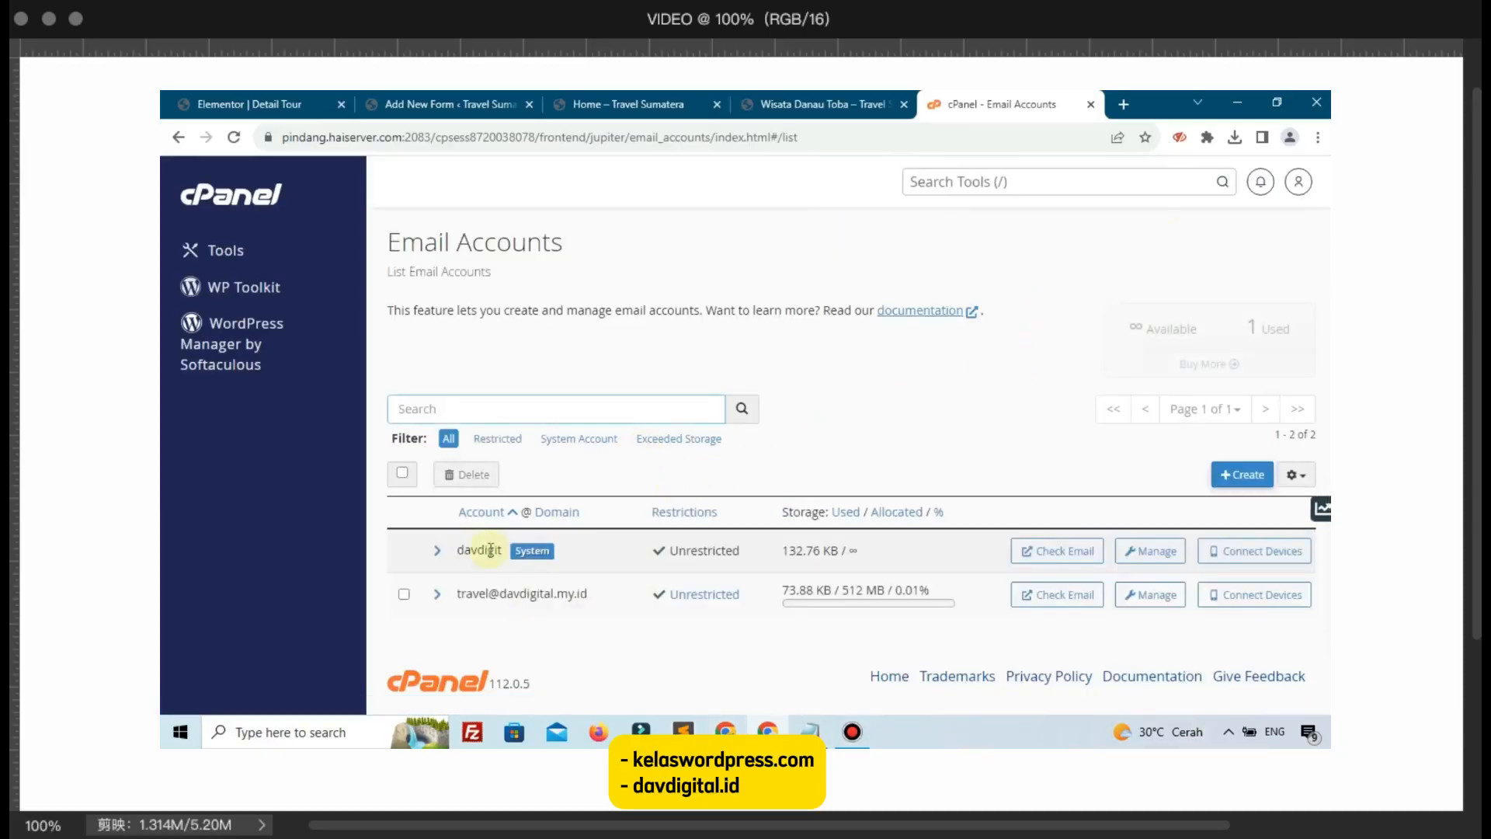
left_click(1054, 595)
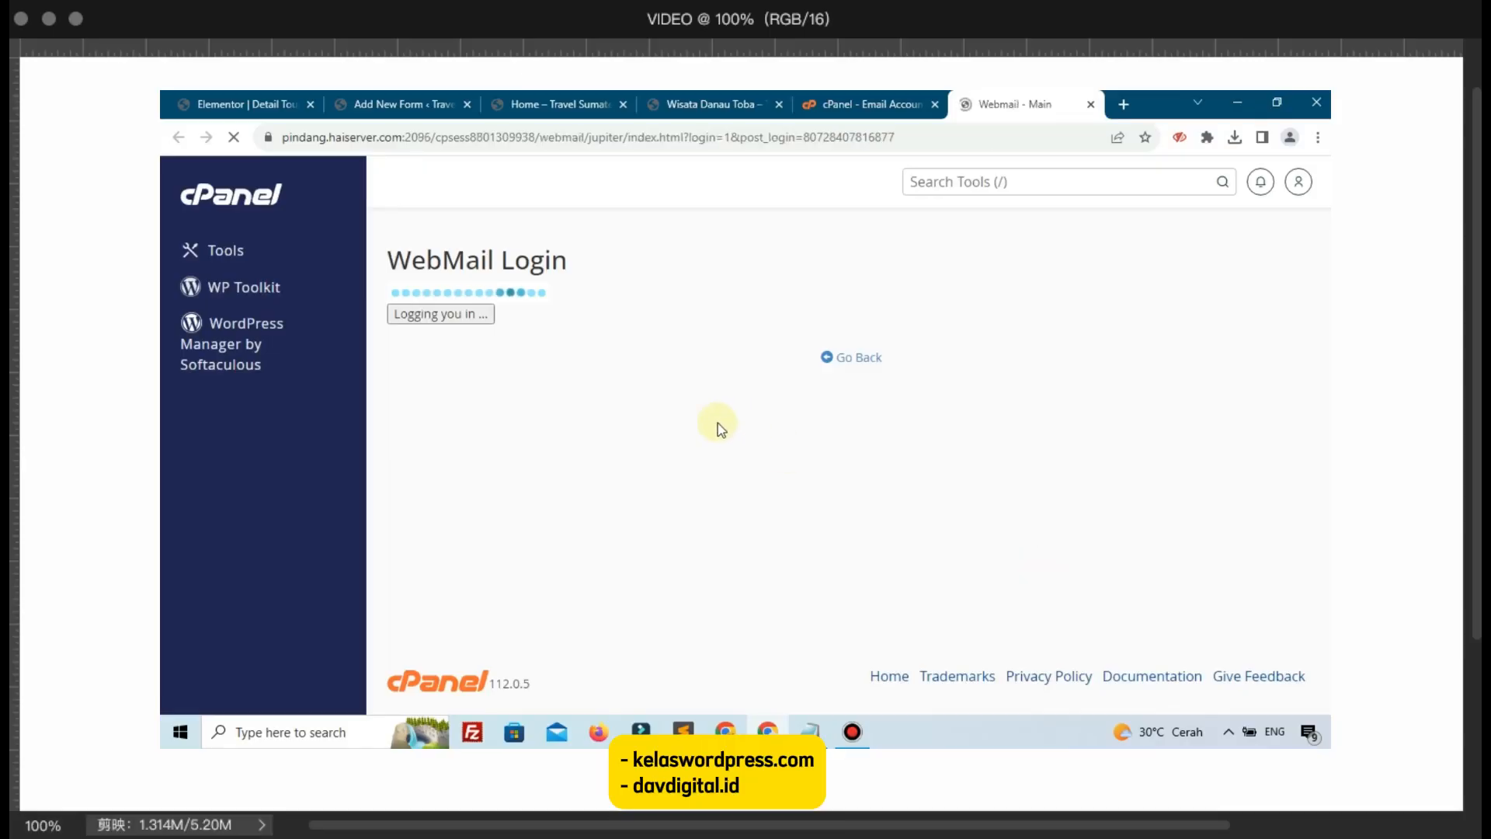
left_click(564, 300)
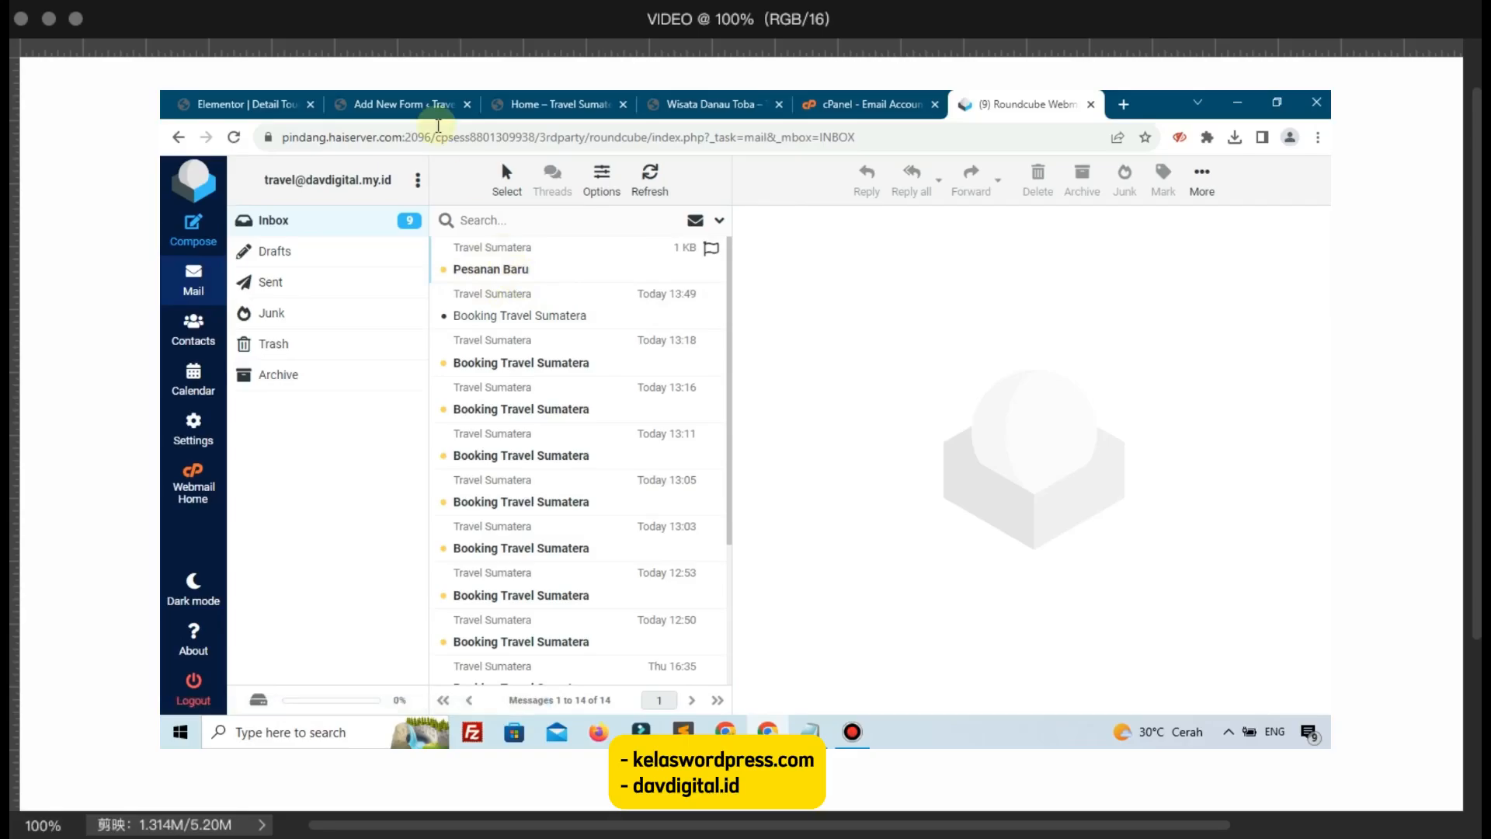
Step: Review the subject and content set in the Booking form's Send Email action
left_click(400, 104)
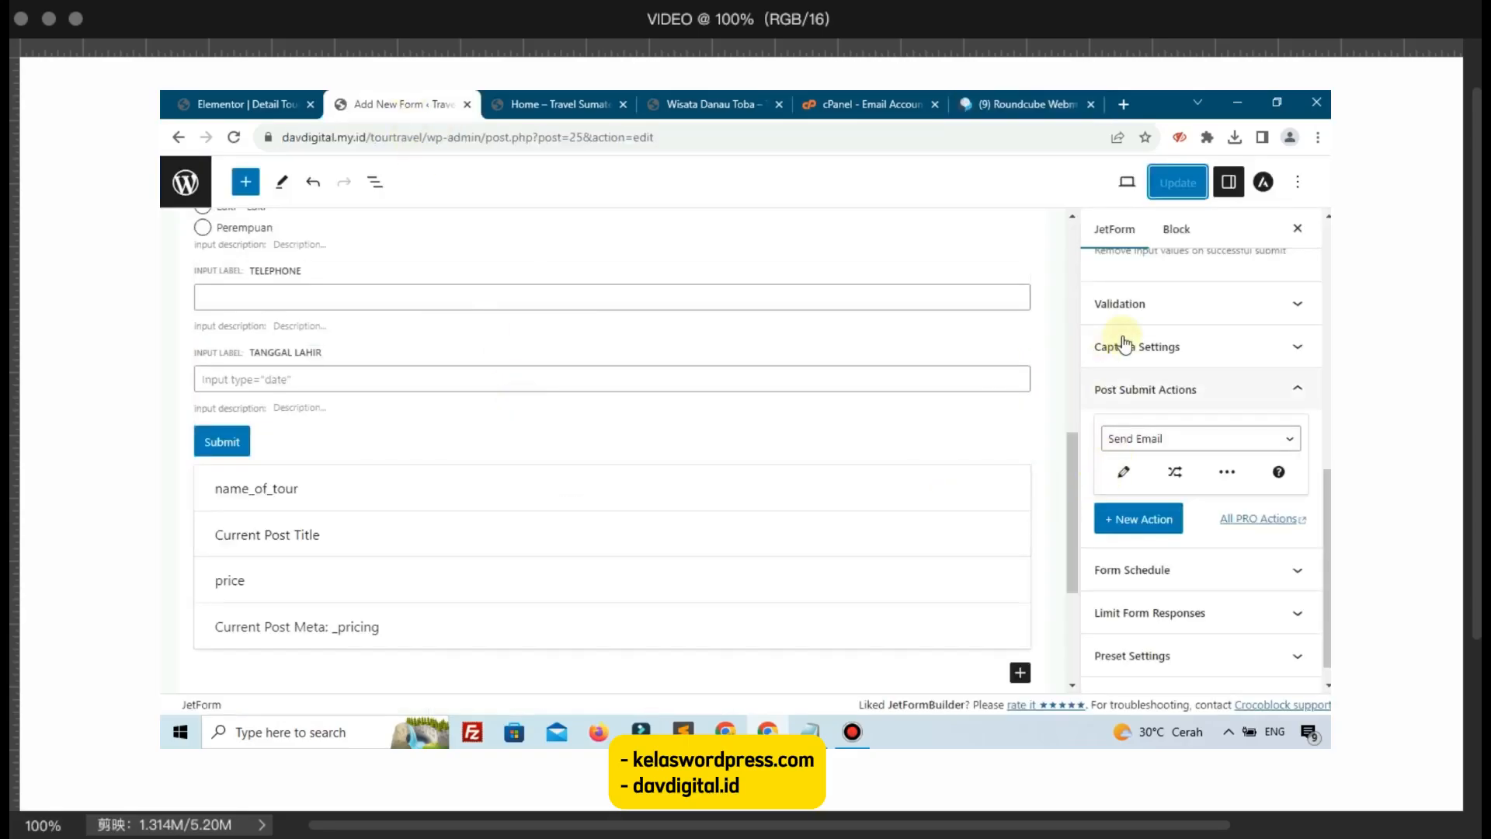
left_click(1124, 472)
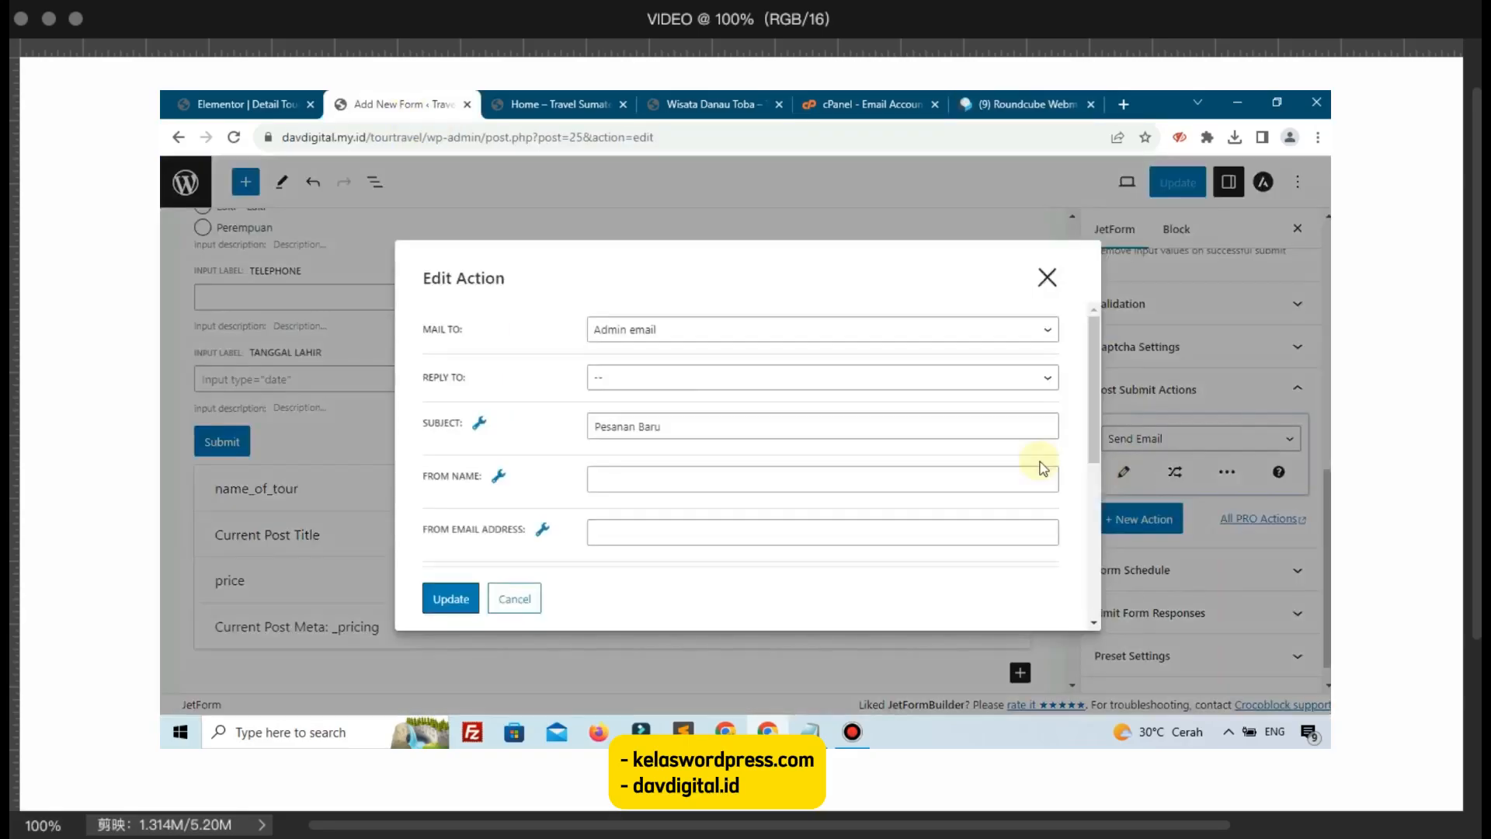
scroll(725, 406, "down", 3)
scroll(664, 417, "up", 2)
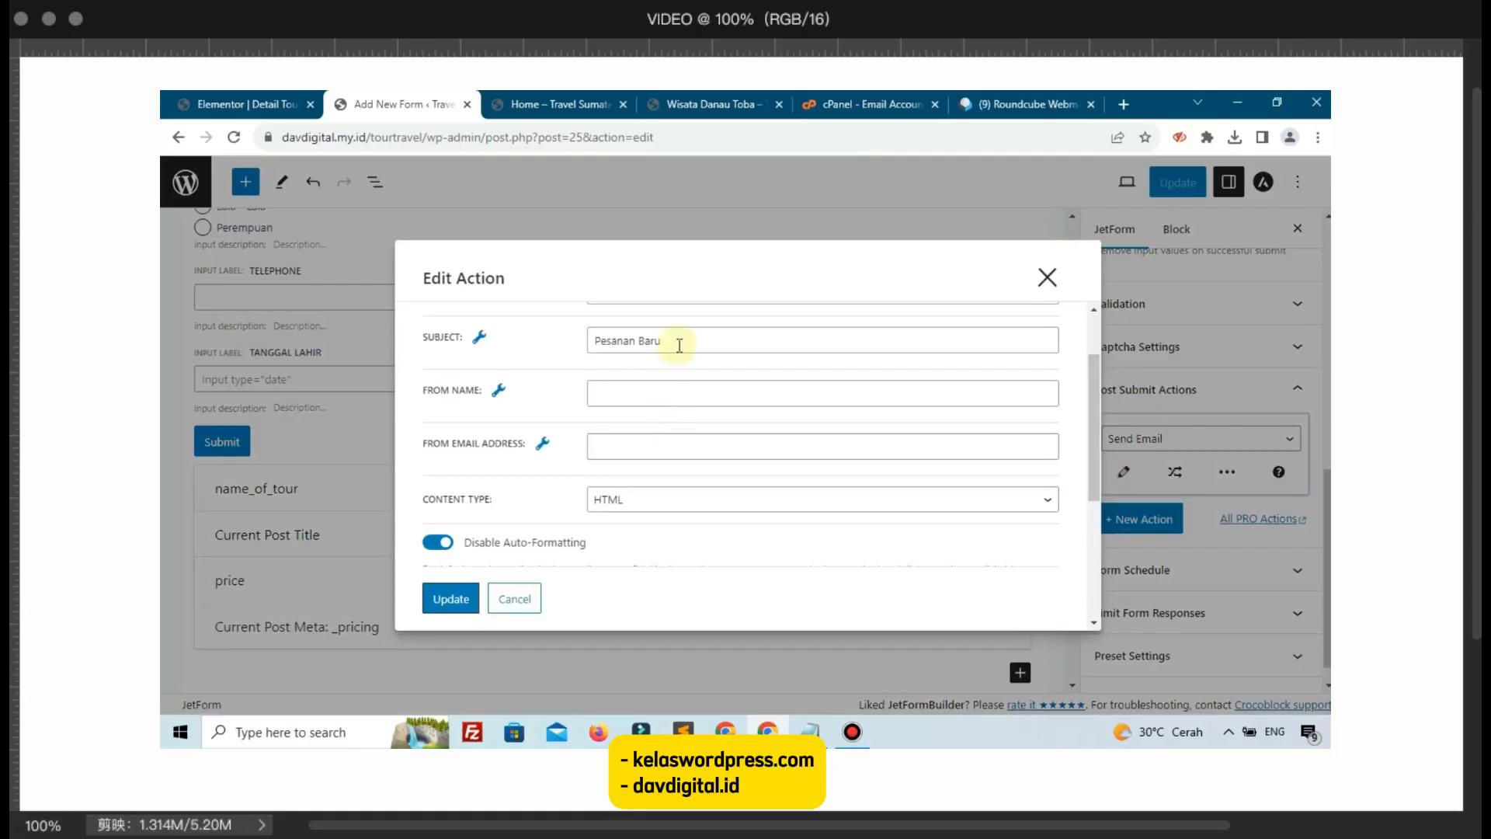
scroll(683, 403, "down", 2)
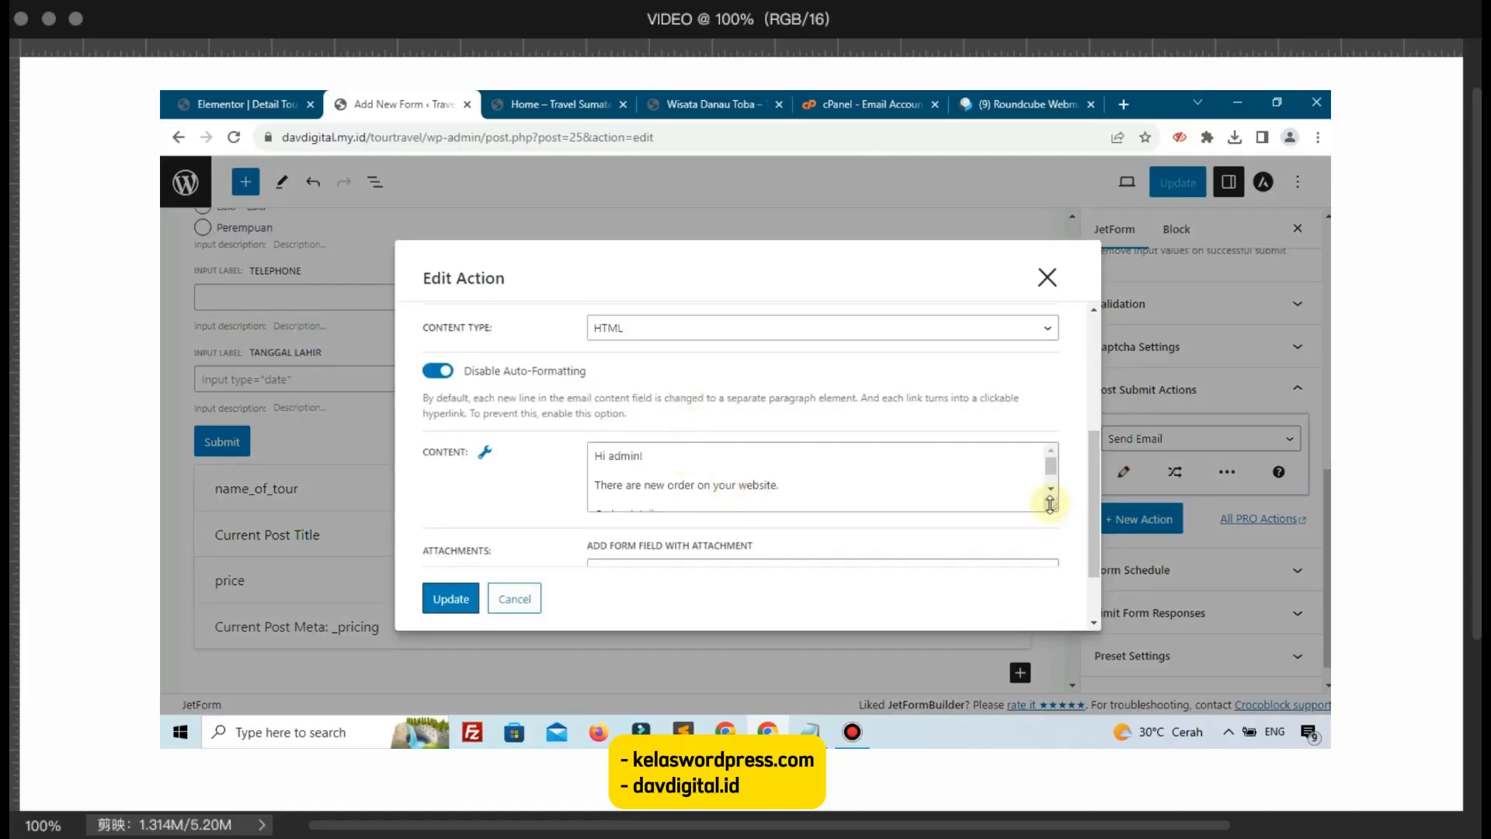
left_click_drag(1050, 503, 1049, 566)
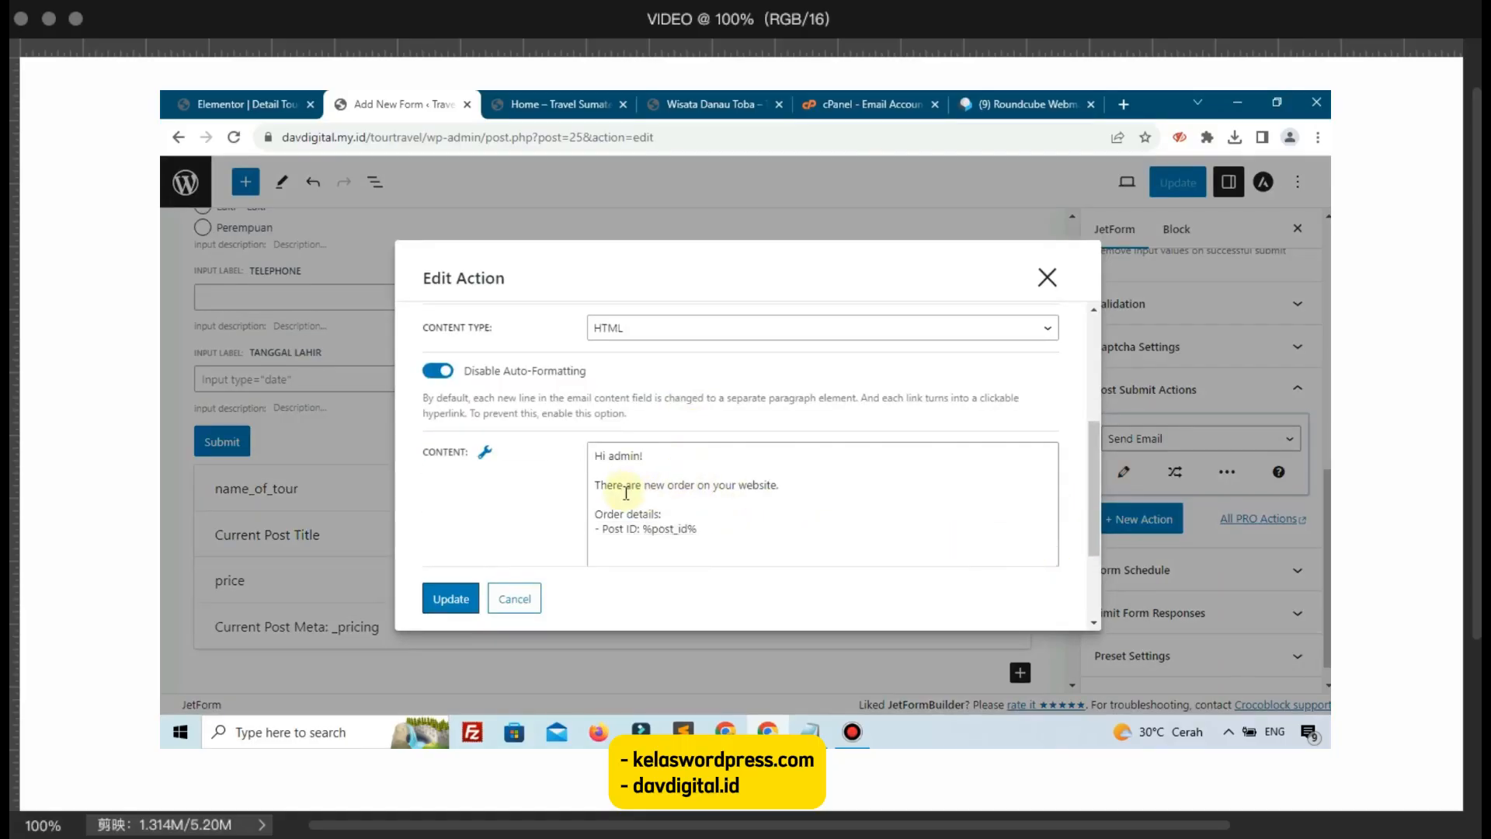
left_click(667, 497)
Step: Open the Pesanan Baru message in the webmail inbox and read its order details
left_click(993, 111)
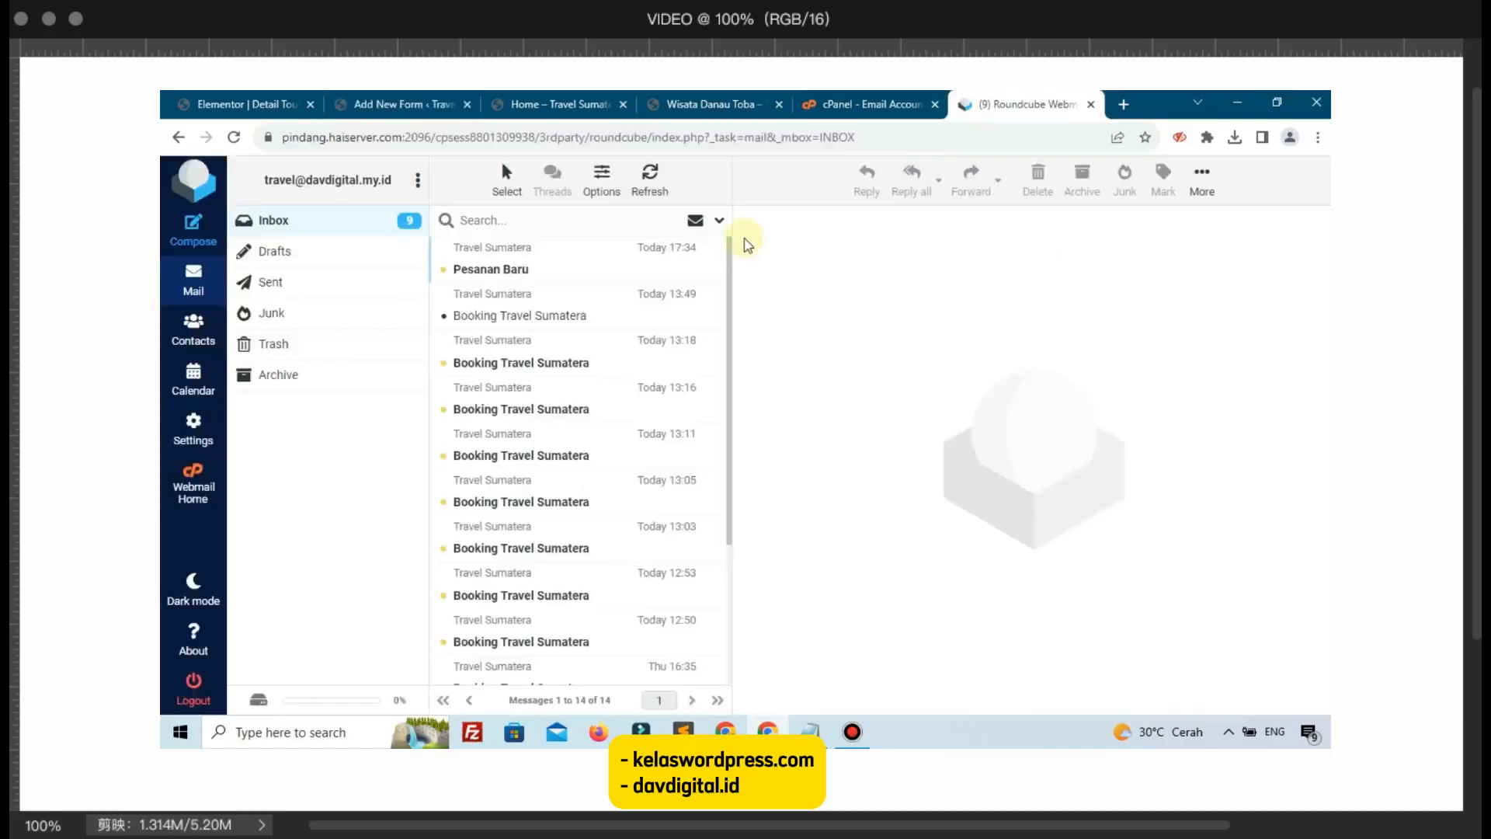
left_click(586, 271)
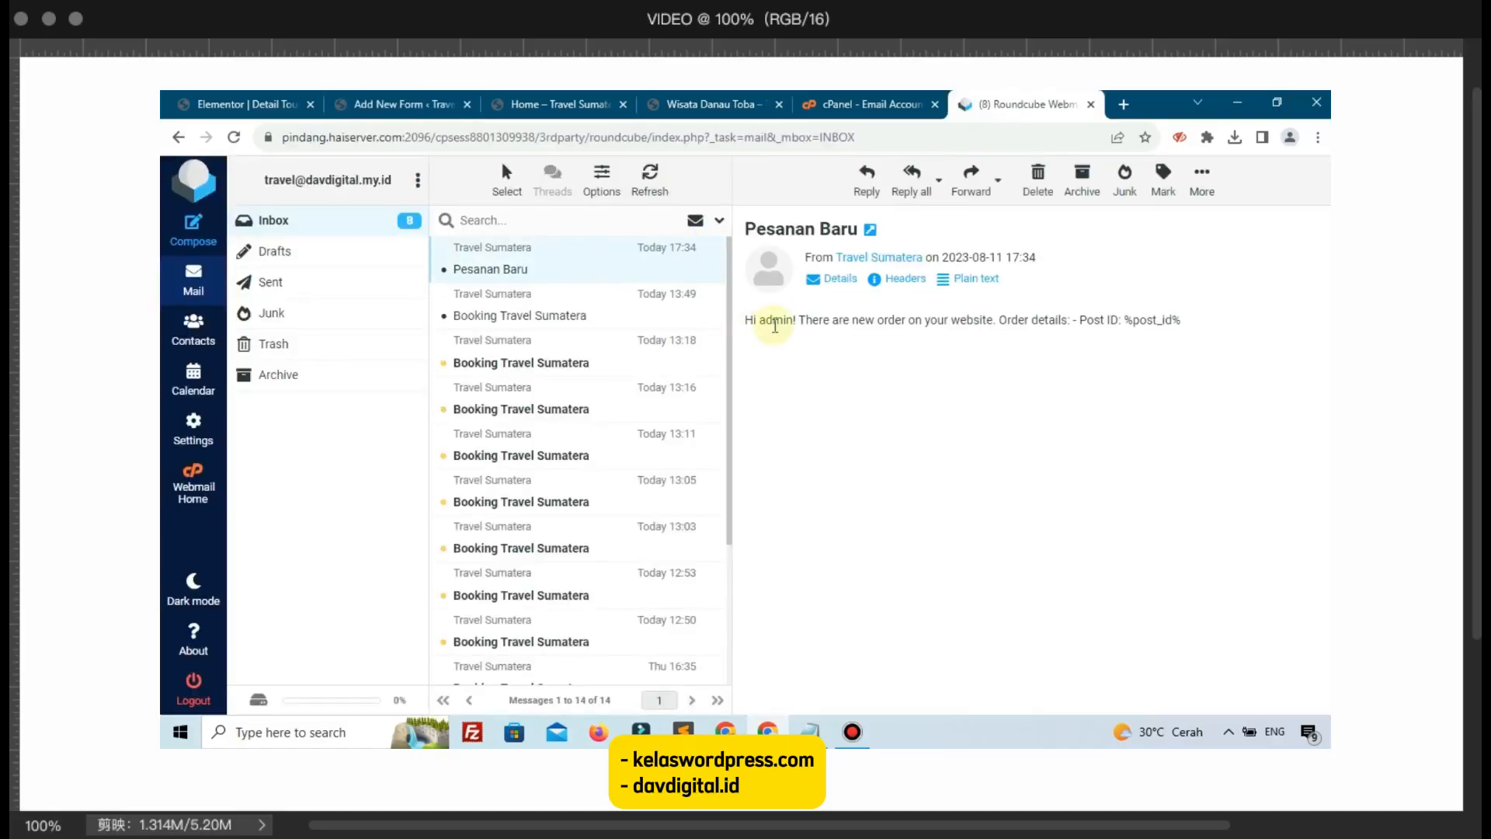
left_click_drag(800, 321, 1155, 322)
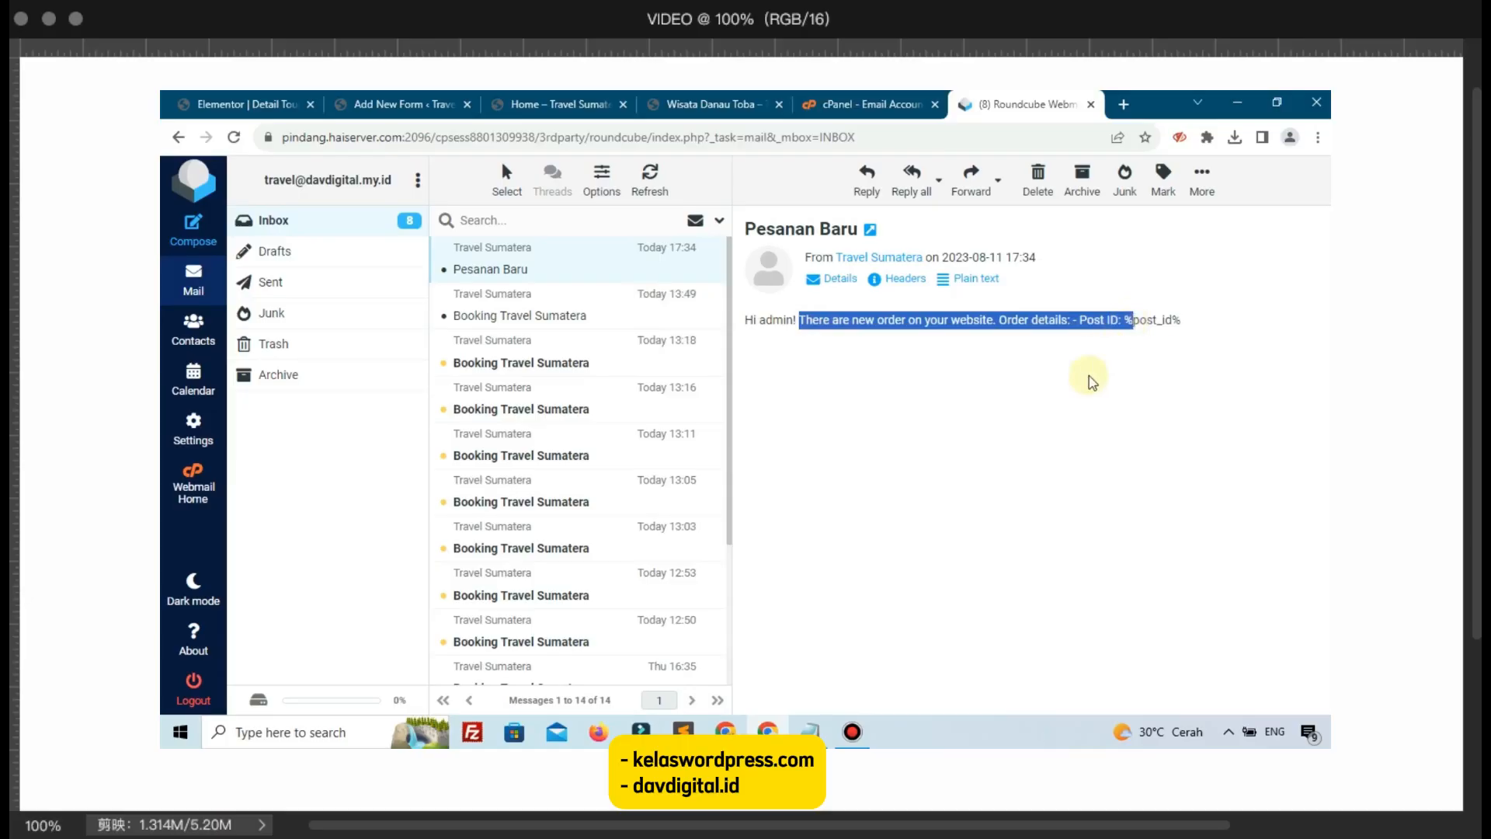
left_click(1063, 410)
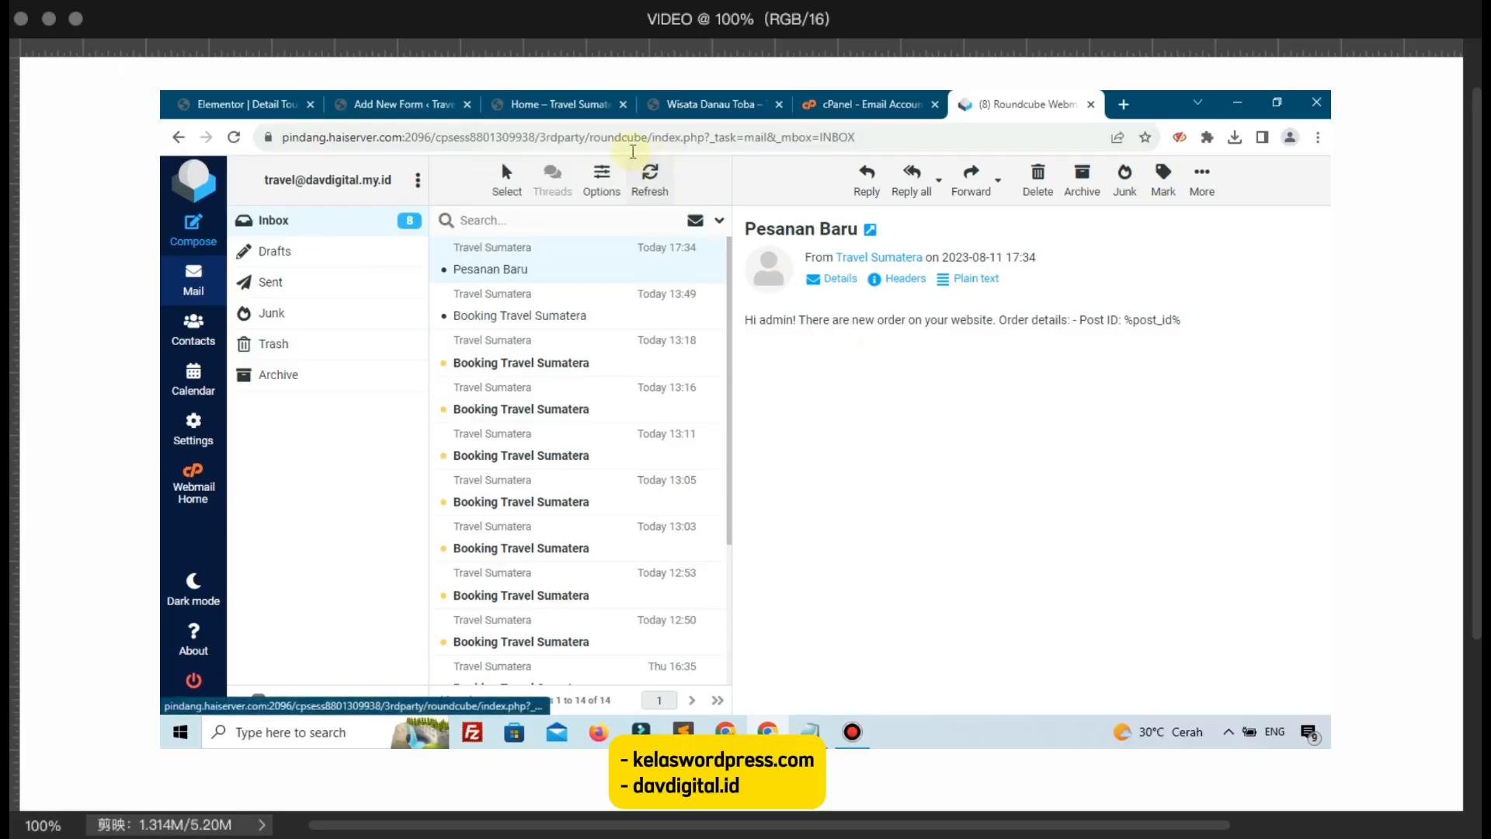
left_click(578, 104)
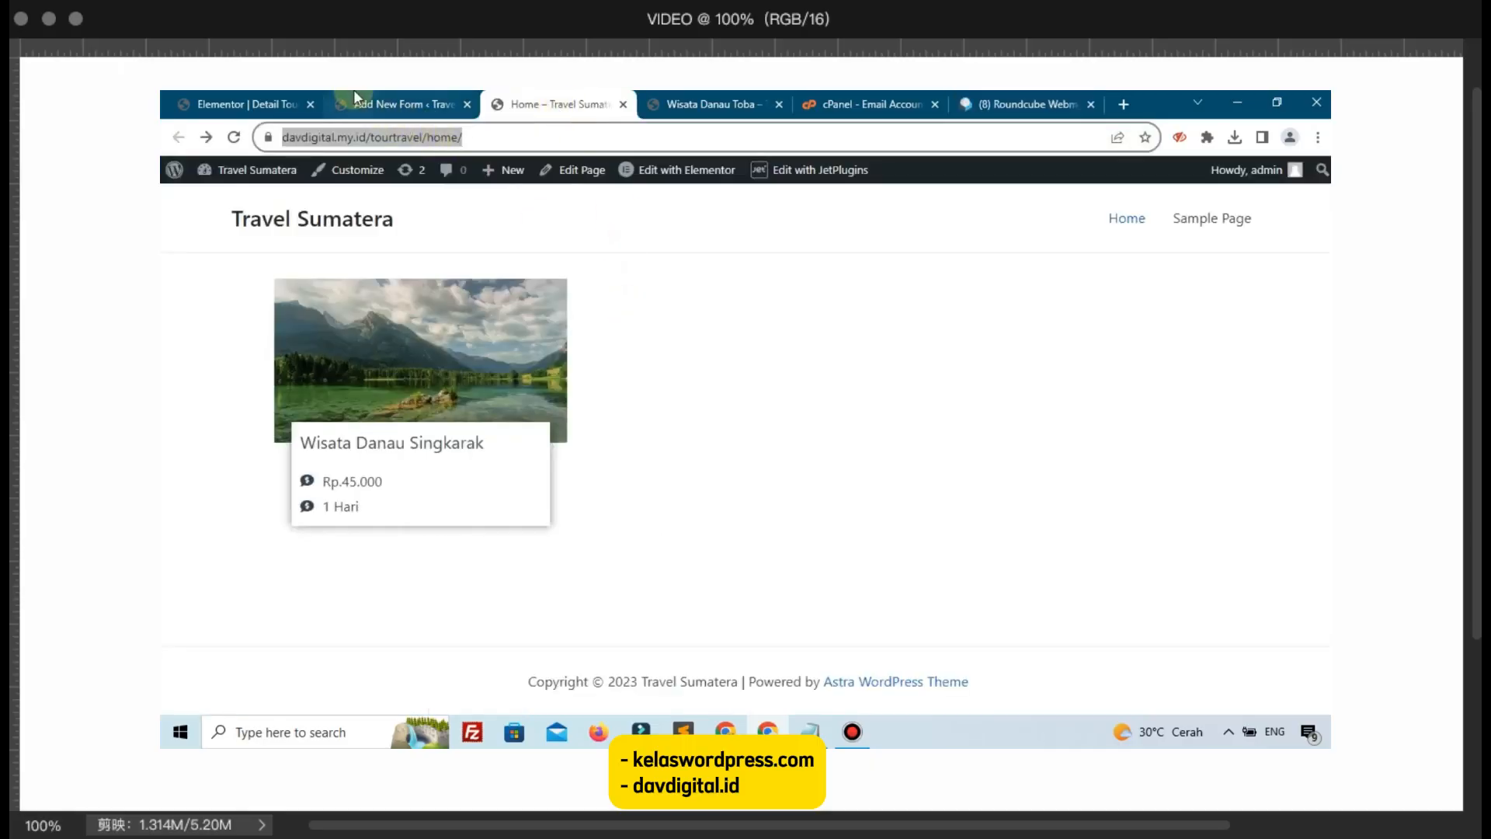
left_click(378, 109)
left_click(524, 104)
left_click(432, 360)
left_click(435, 101)
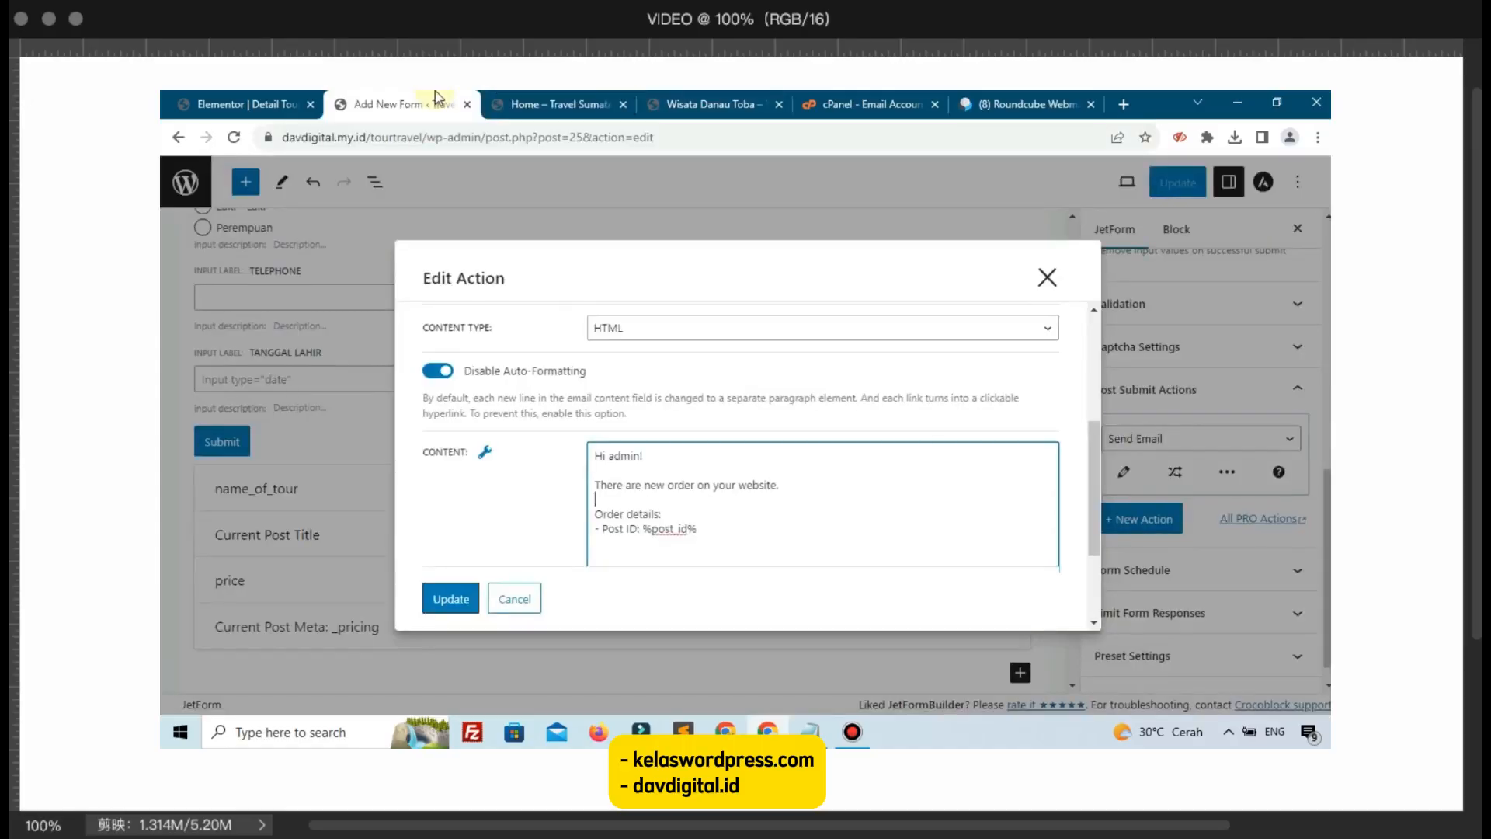
Step: Add a second Send Email post-submit action to the Booking form, mailing to the address from the submitted Email field
left_click(1047, 278)
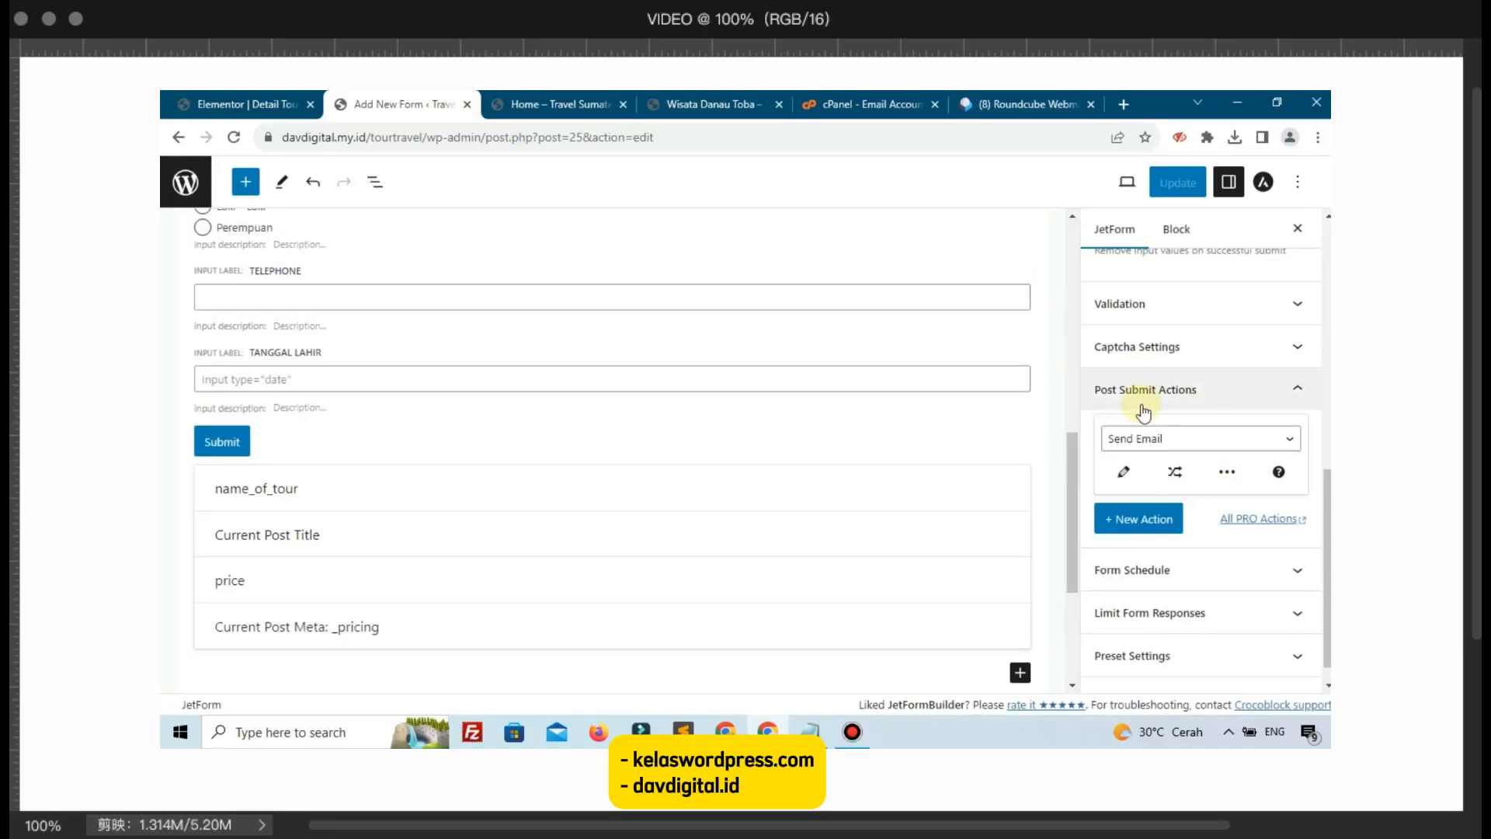
left_click(1138, 525)
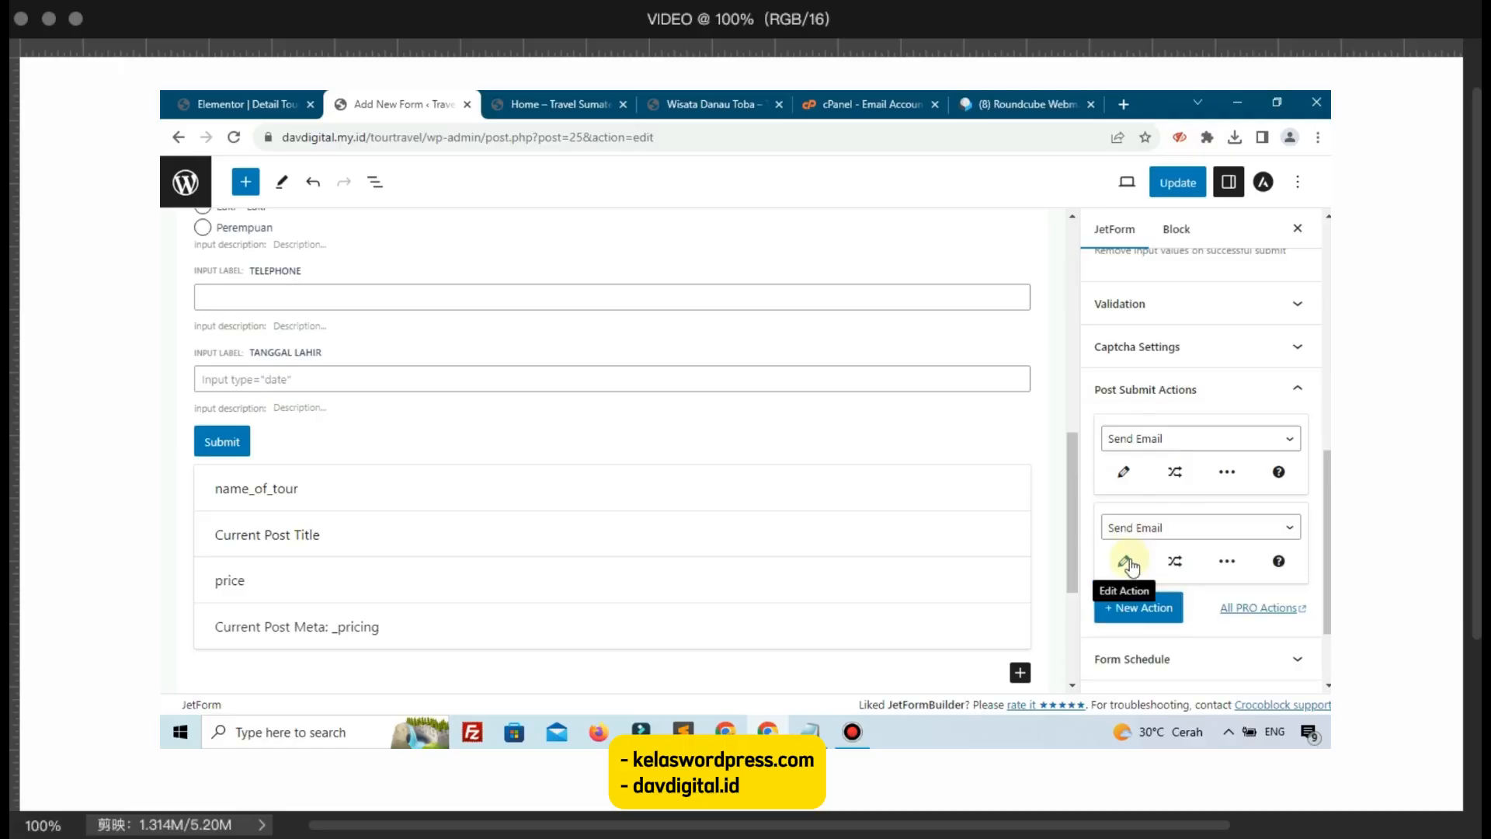
left_click(1126, 562)
left_click(709, 338)
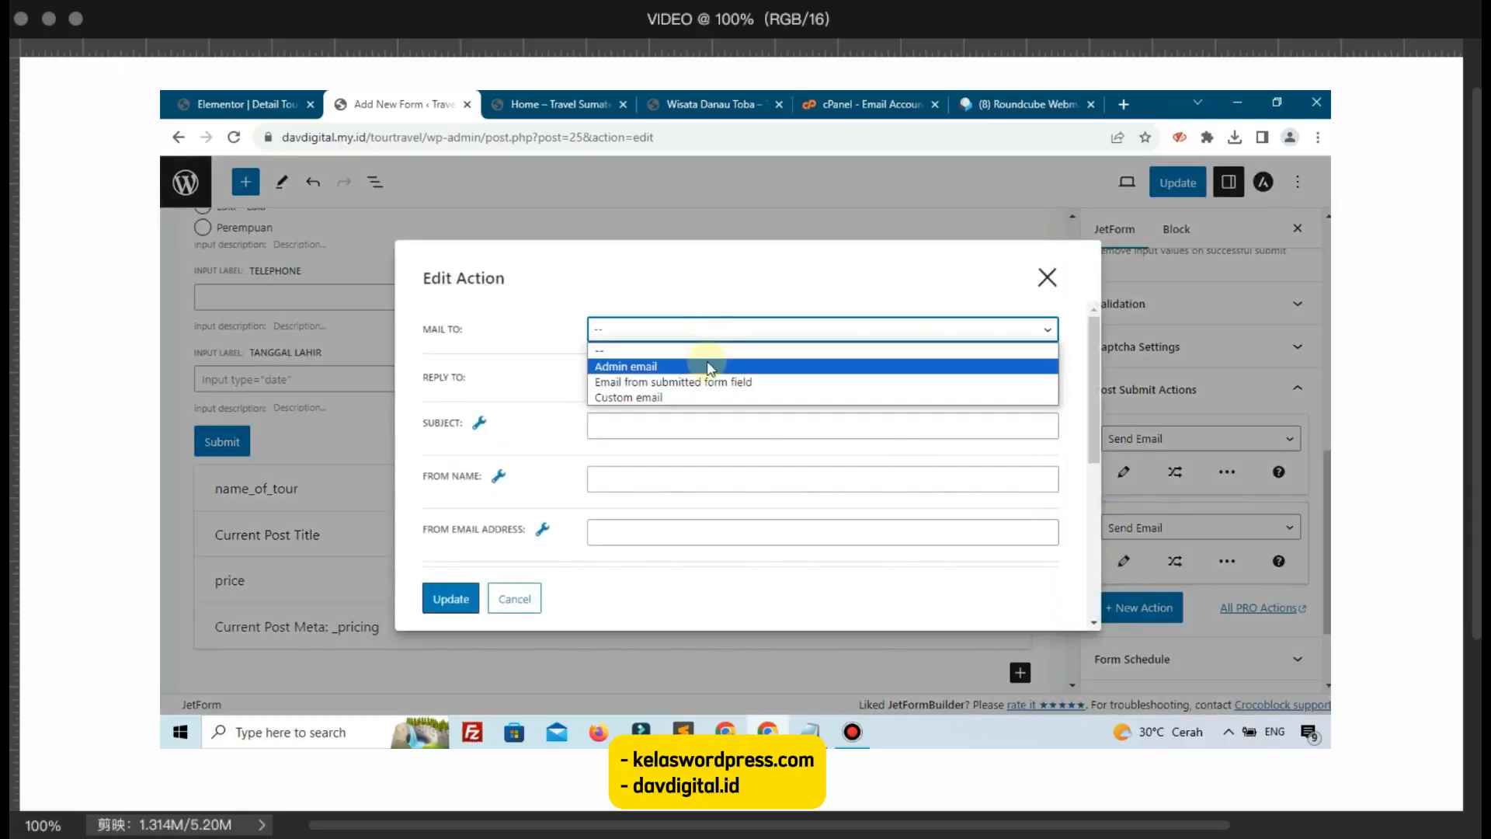
left_click(716, 384)
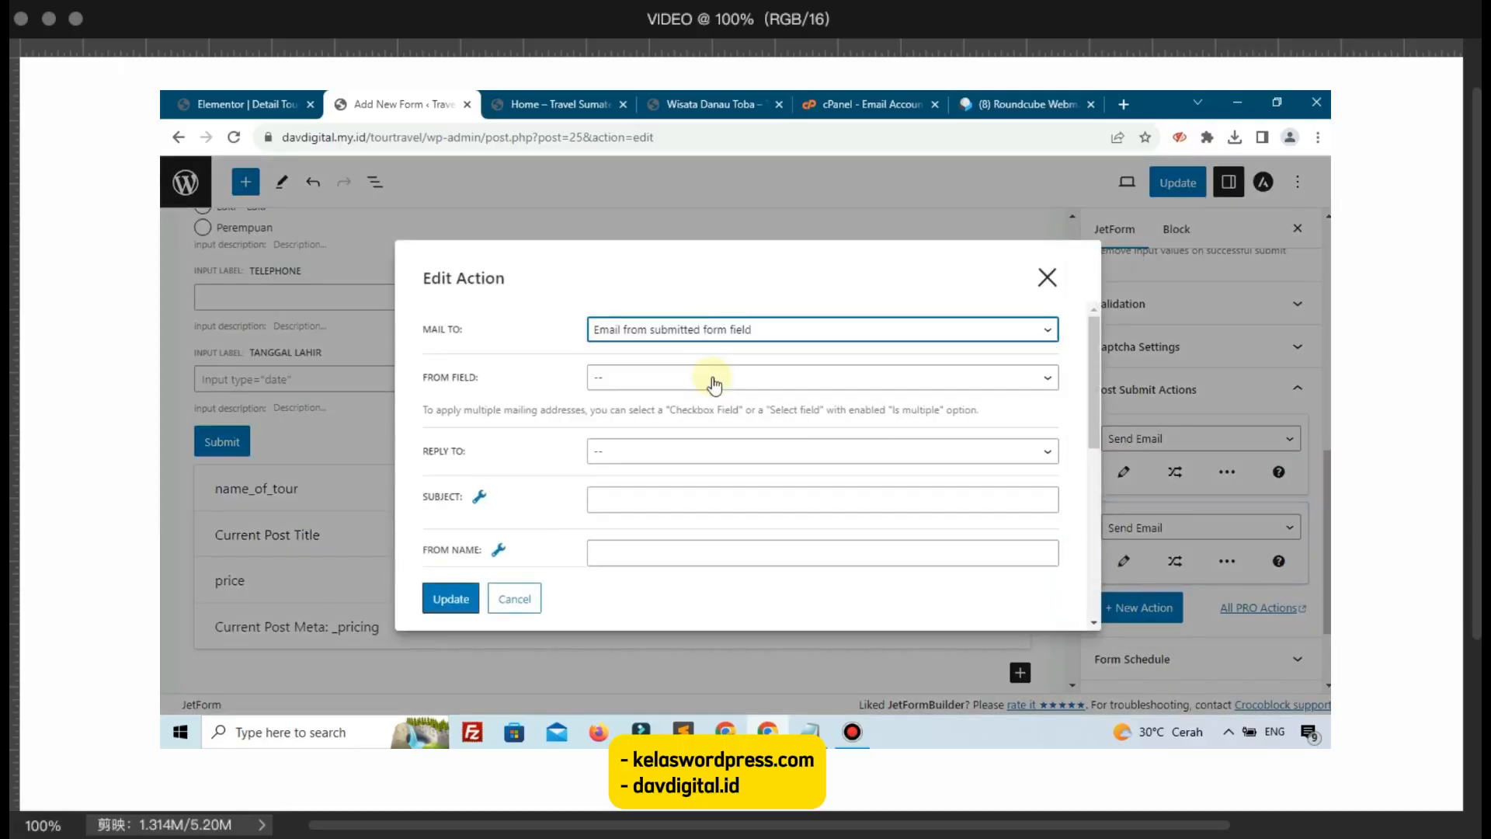
left_click(620, 381)
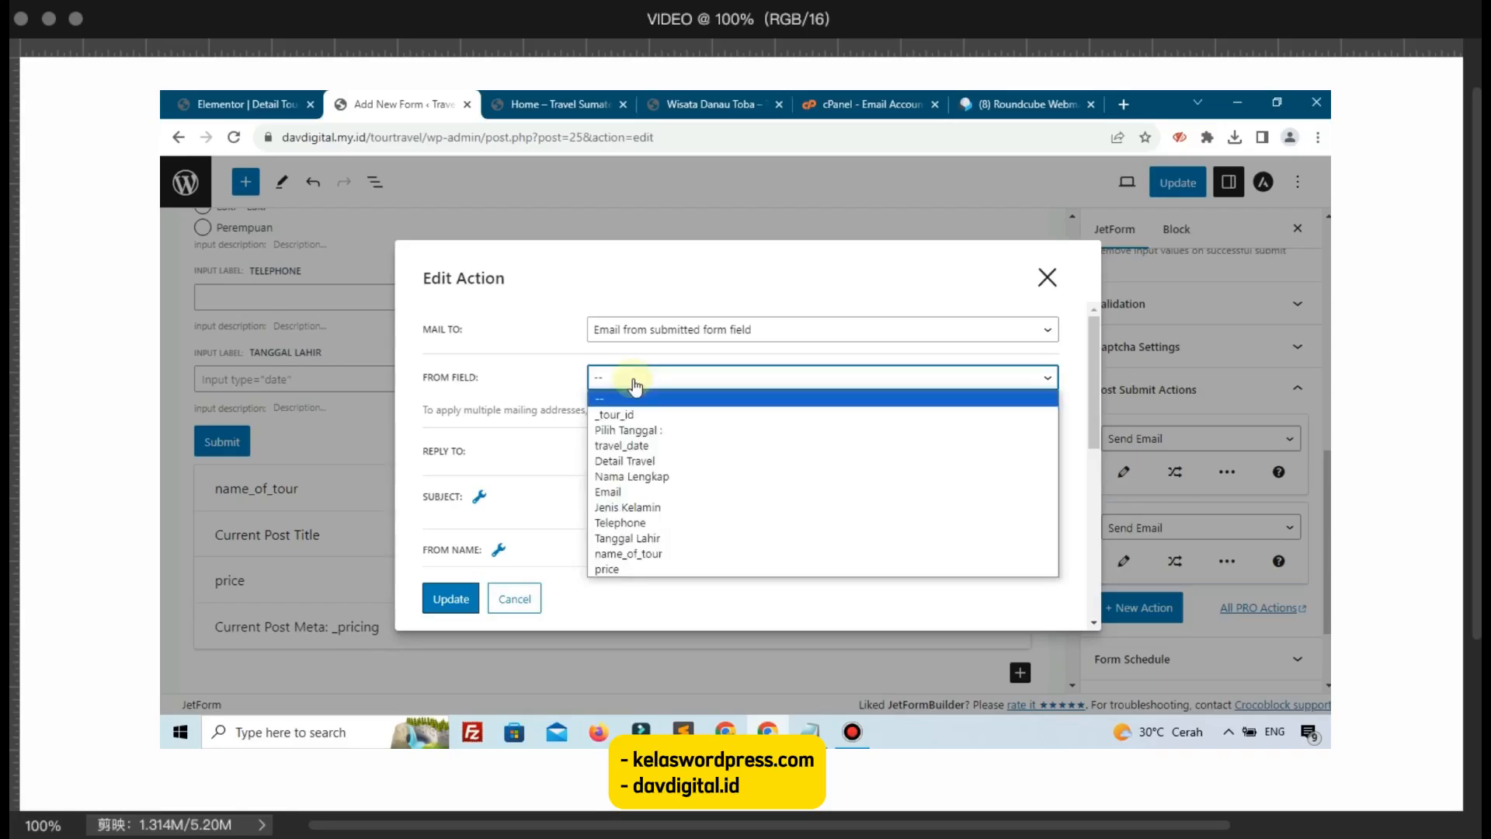
left_click(619, 492)
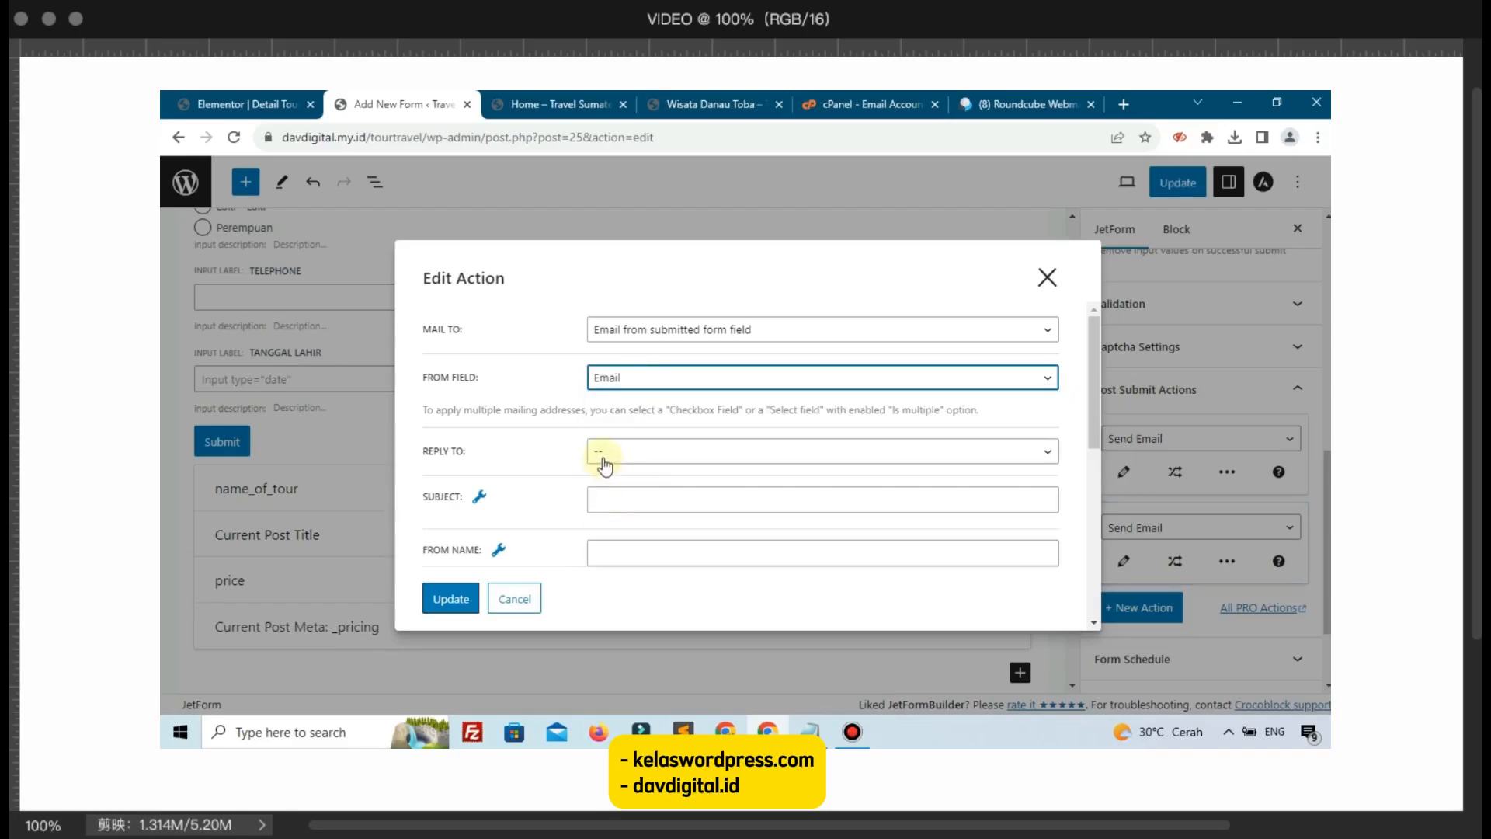
Step: Set the new Send Email action's subject to "Segera Bayar"
scroll(621, 435, "down", 1)
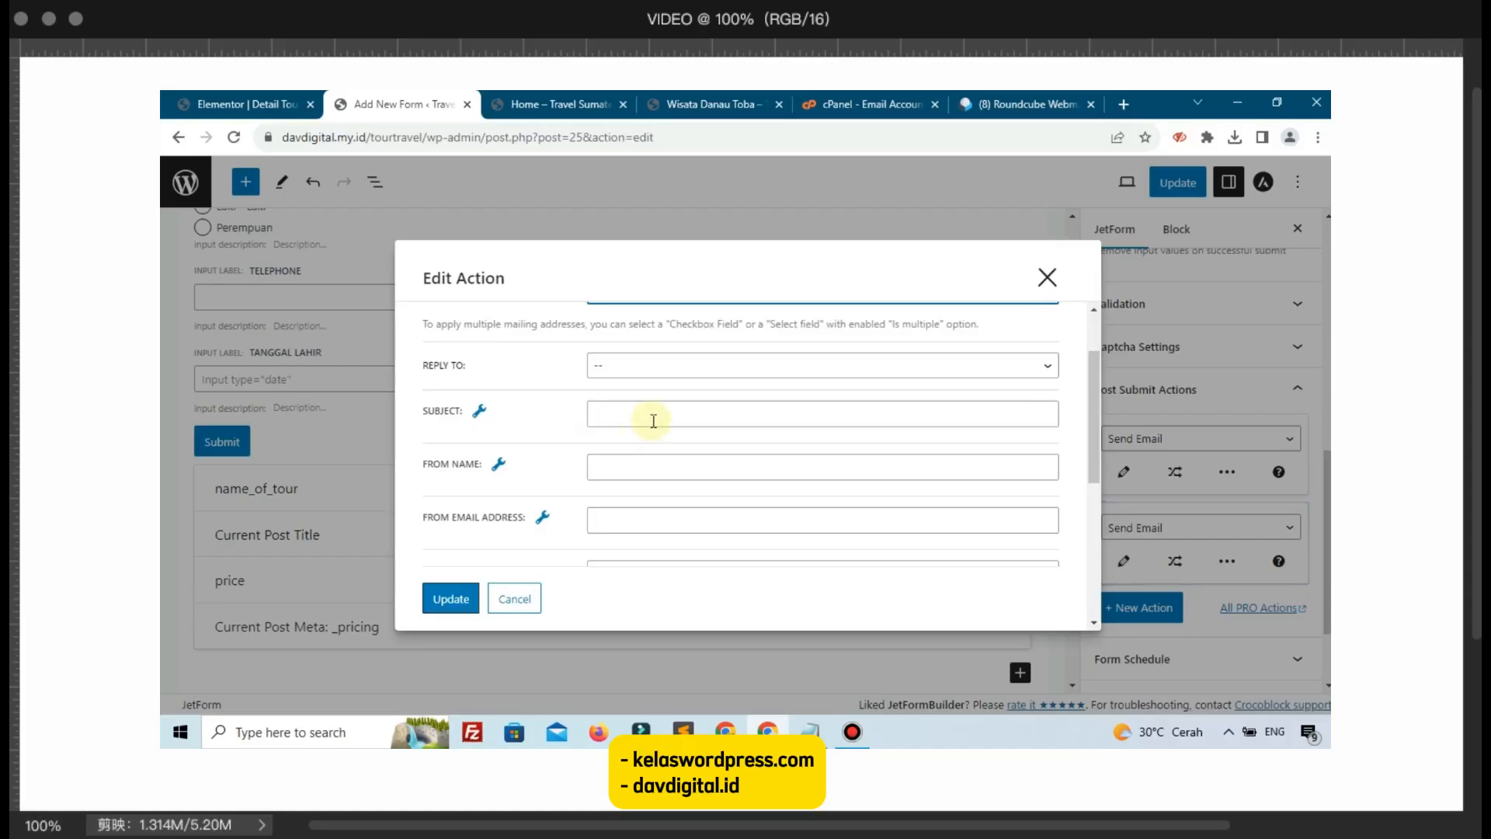
left_click(654, 421)
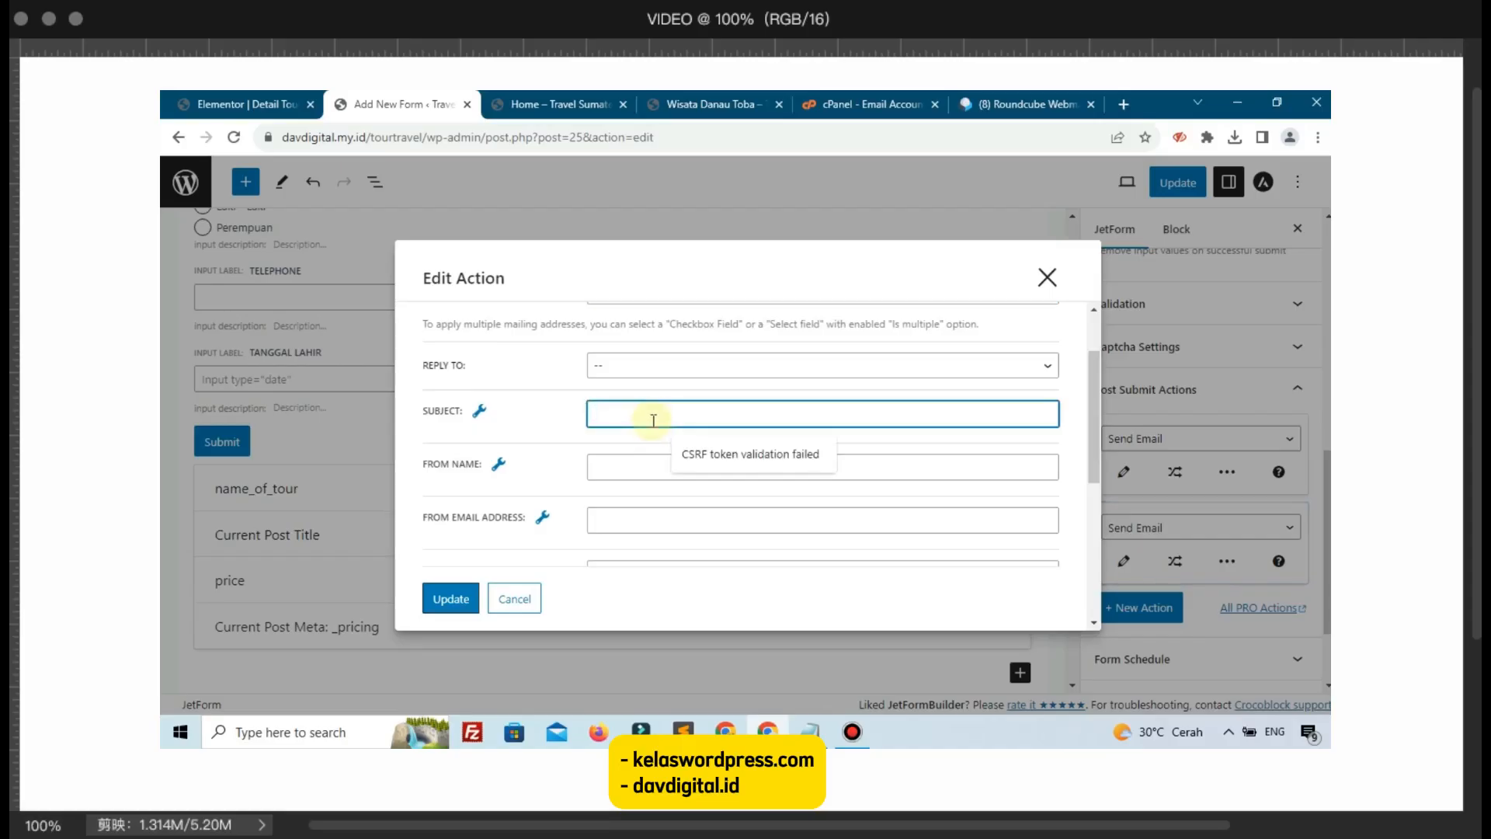
type("Se")
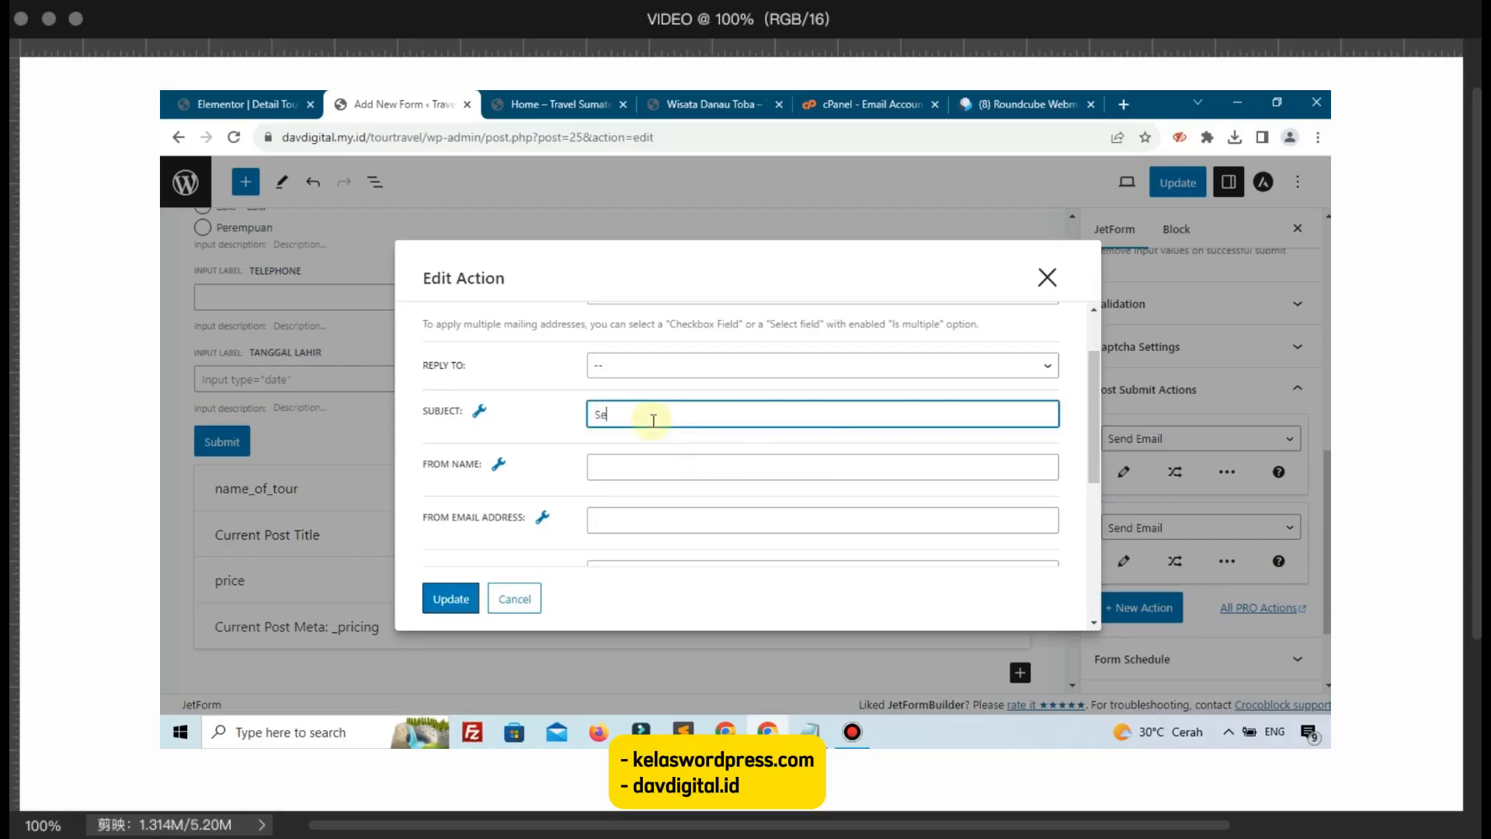
type("gera Bayar")
Step: Set the new Send Email action's content type to HTML
scroll(654, 421, "down", 2)
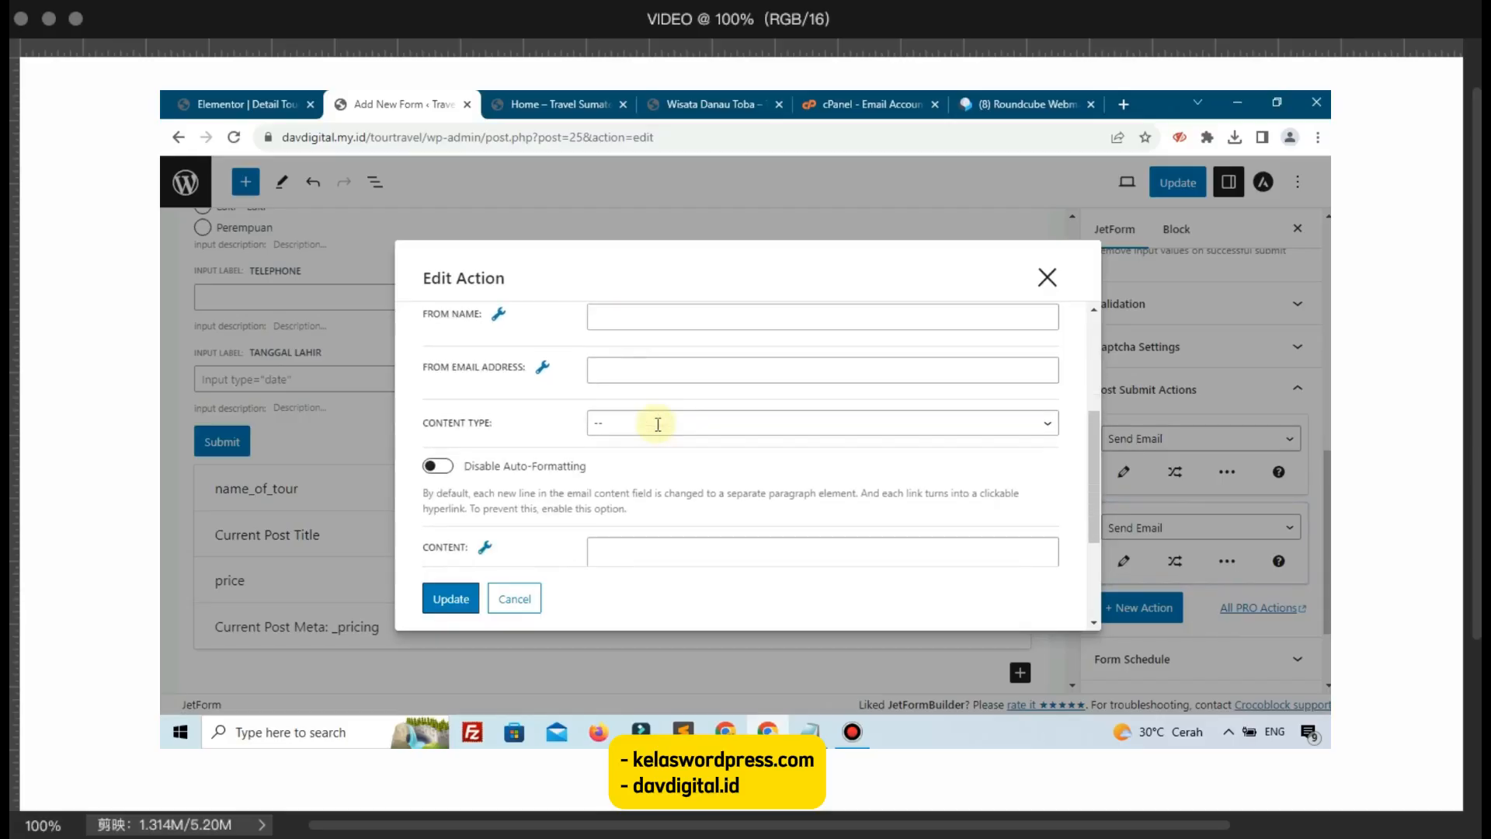
scroll(617, 400, "up", 1)
scroll(614, 442, "down", 1)
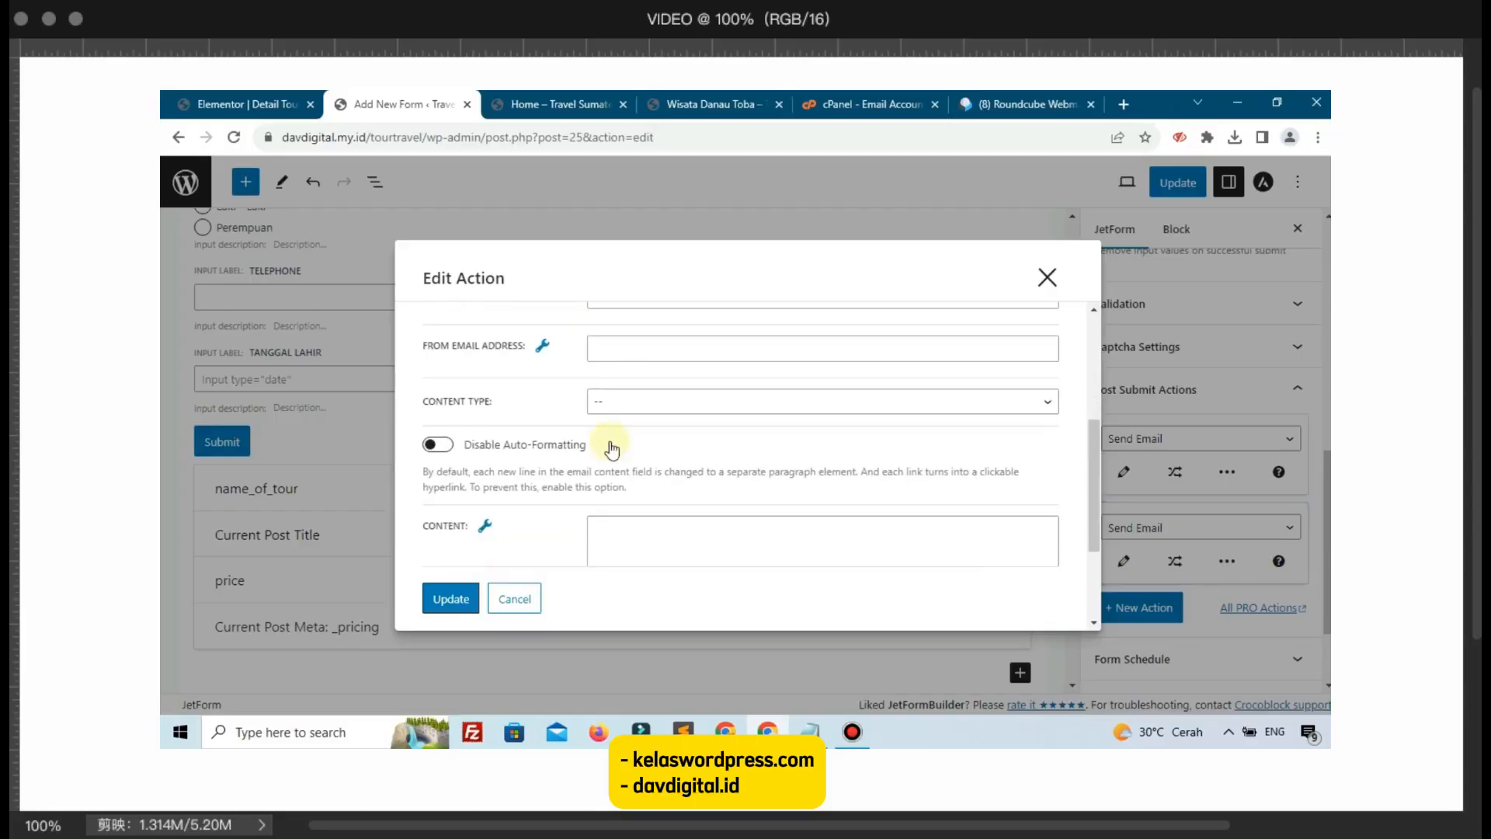
left_click(633, 407)
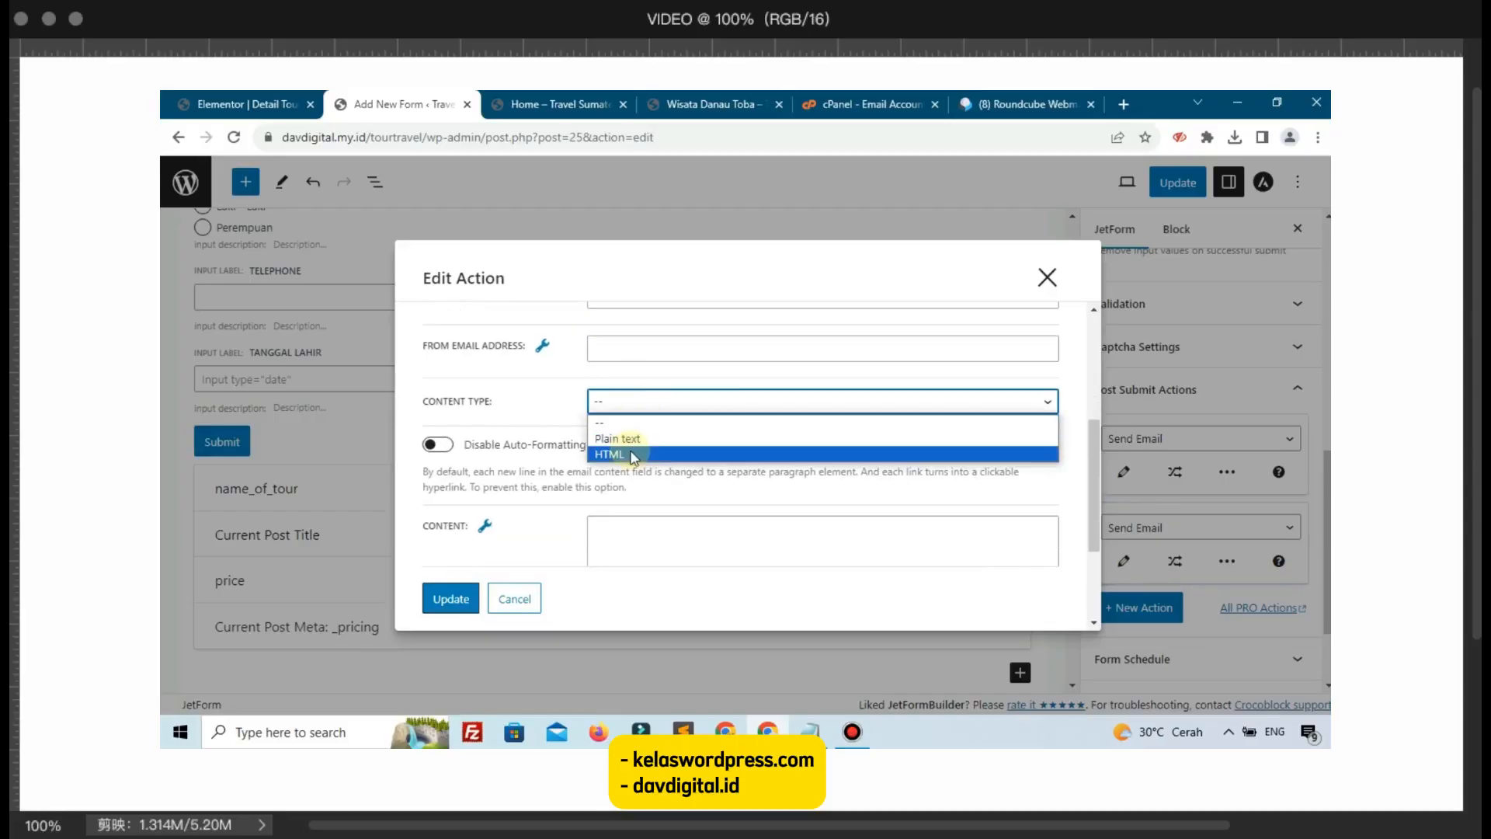
left_click(665, 448)
scroll(666, 446, "down", 2)
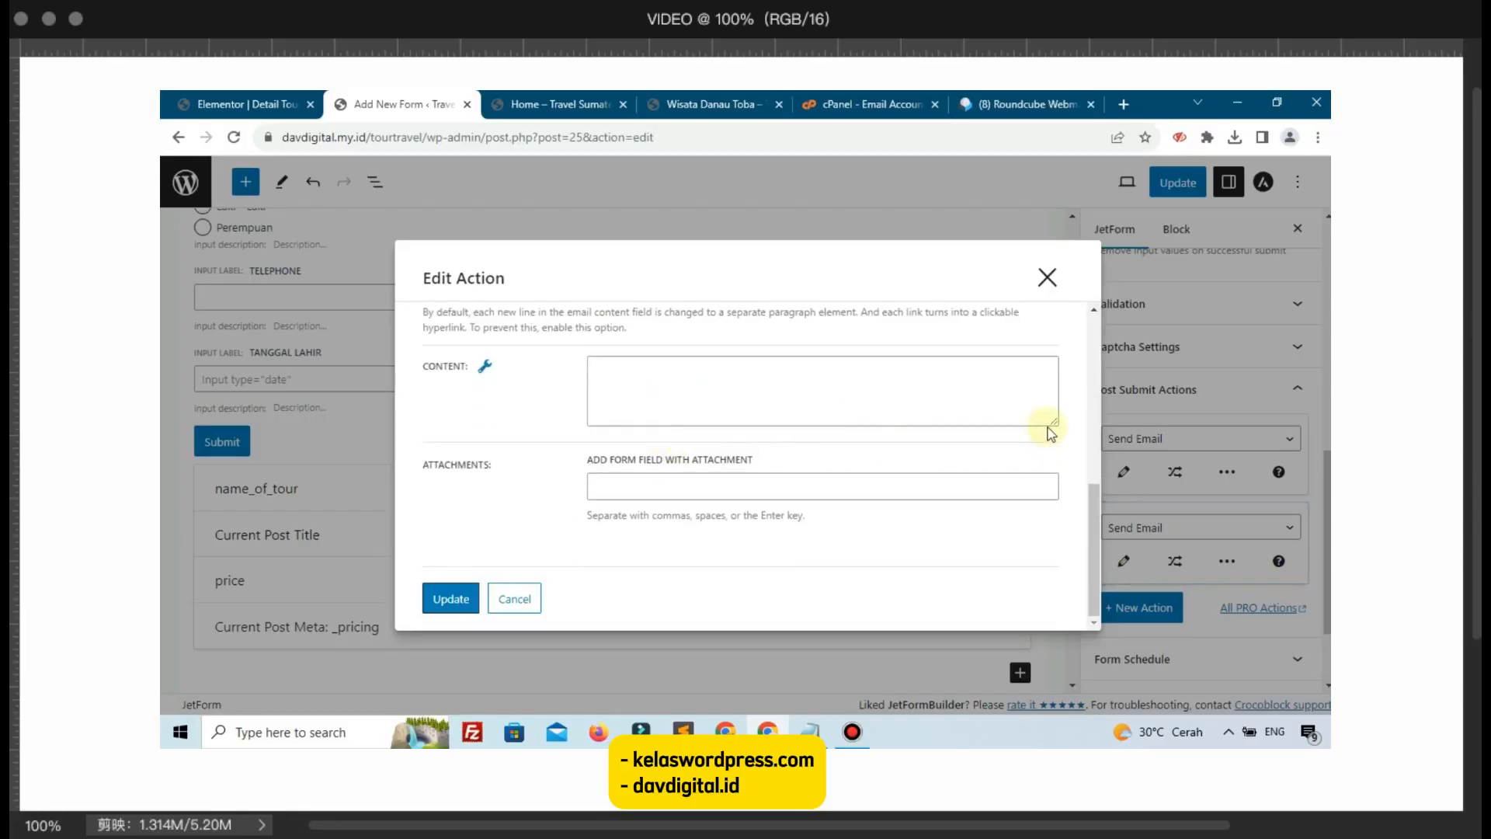
Step: Start the new email's content with the greeting "Halo" followed by the %order_nama_lengkap% field macro
left_click_drag(1046, 421, 1042, 533)
left_click(768, 409)
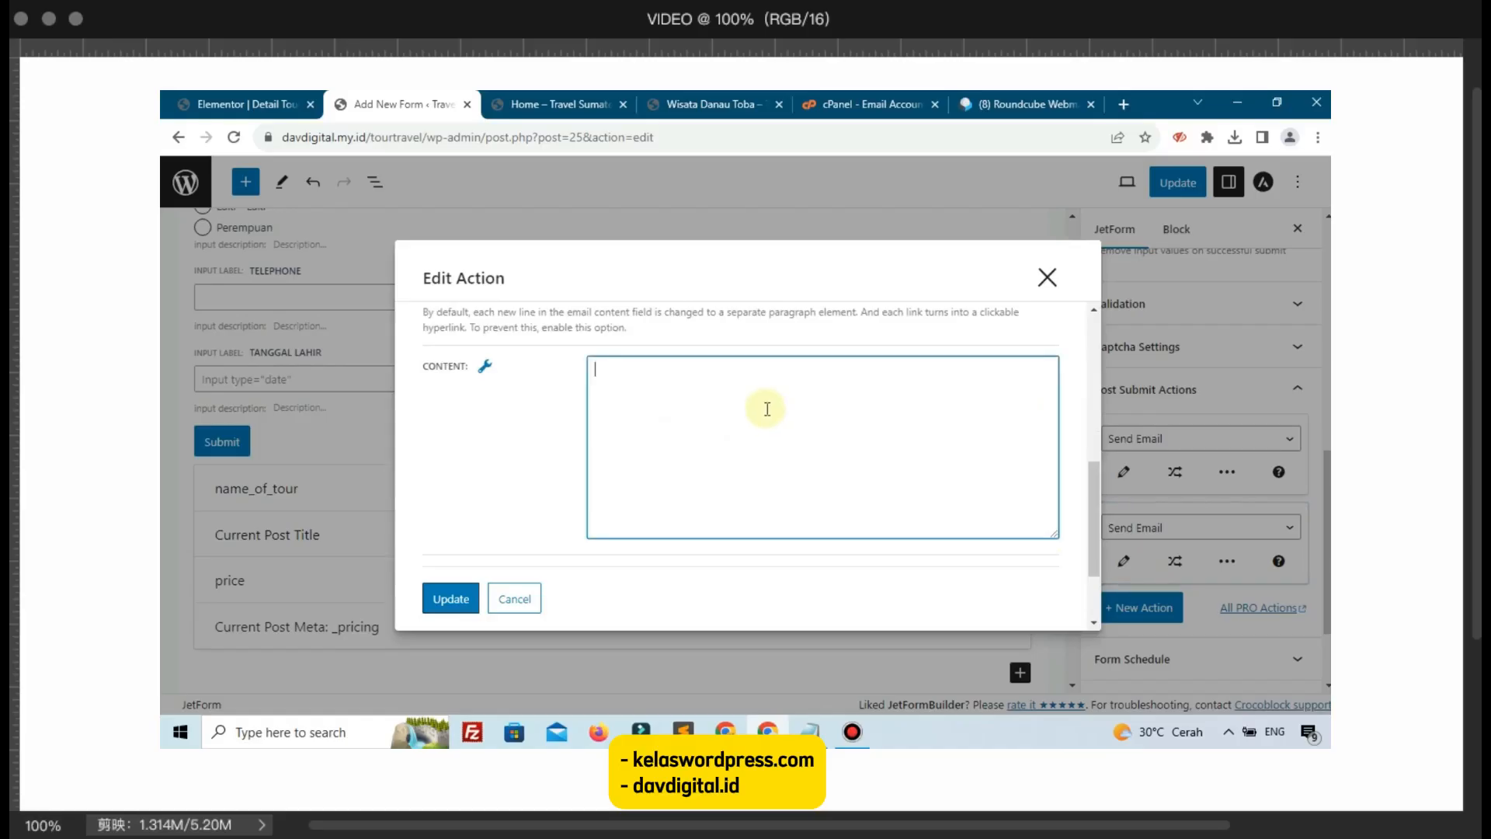
type("Hai")
type("o")
left_click(480, 371)
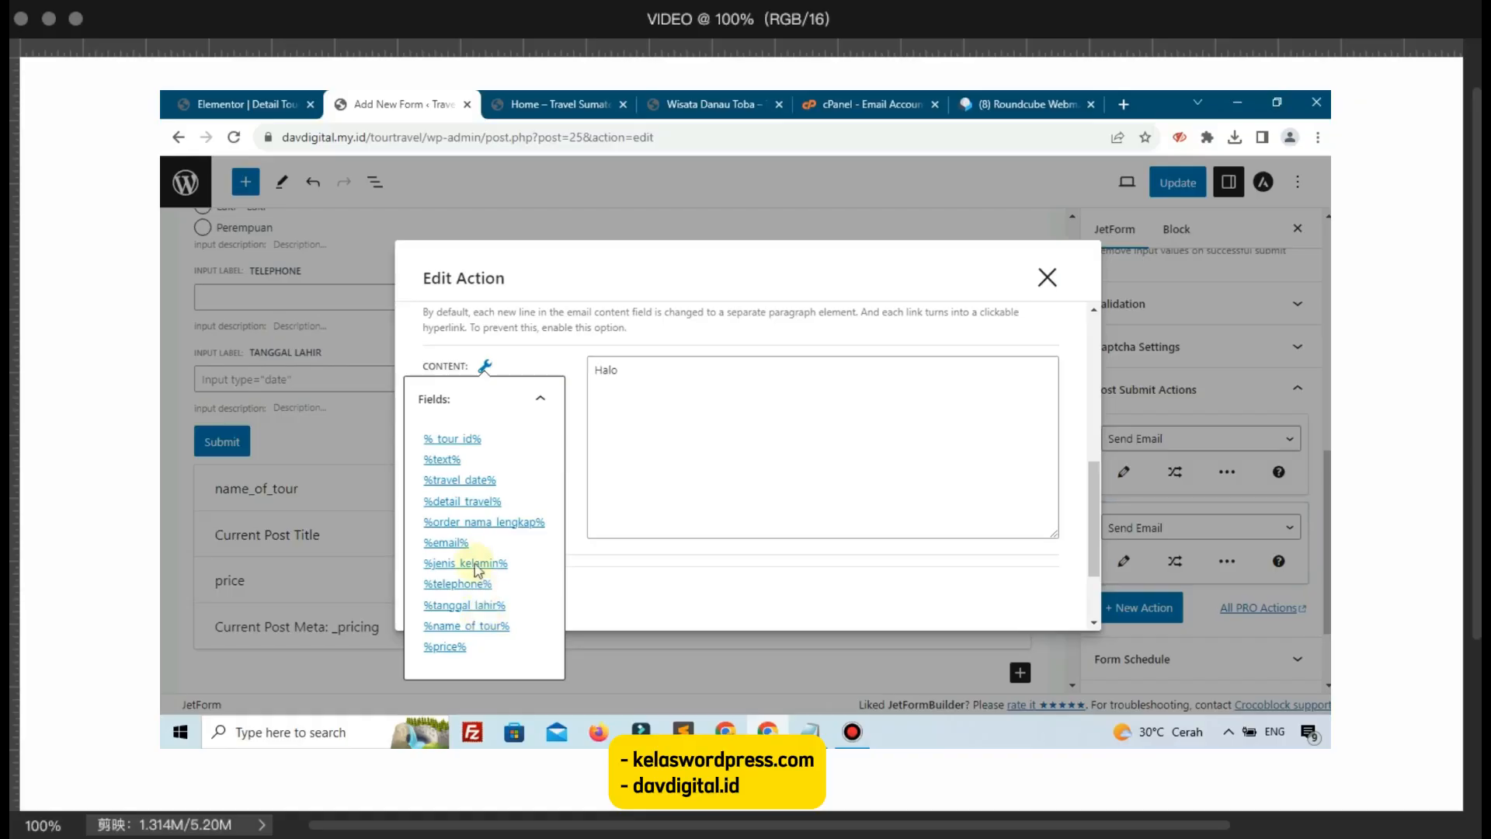
left_click(485, 522)
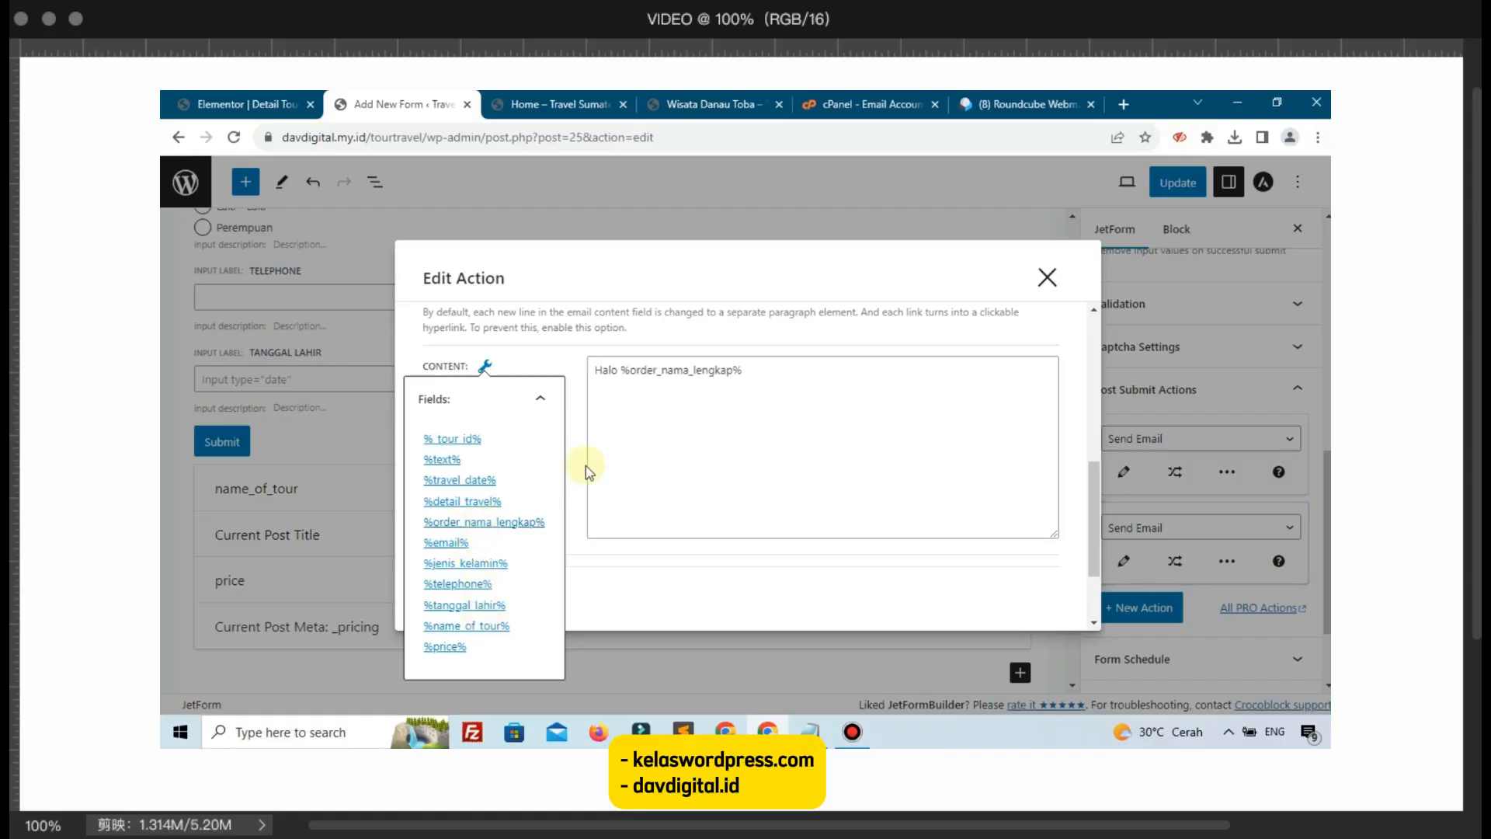
Step: Add the line "ini adalah orderan anda" below the greeting, separated by a blank line
left_click(778, 372)
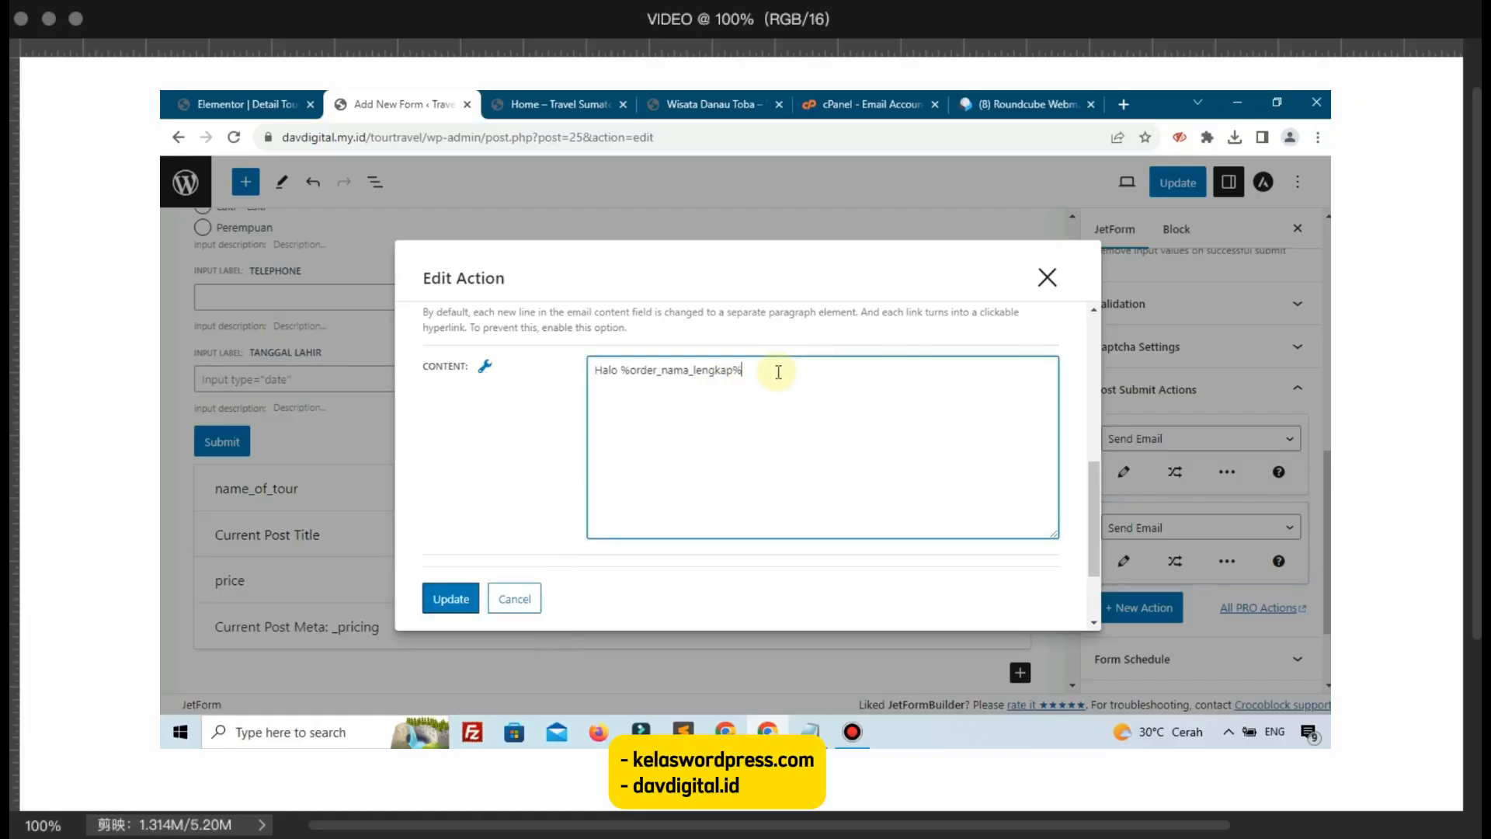
key("Return")
key("Return")
type("ini adalah orderan")
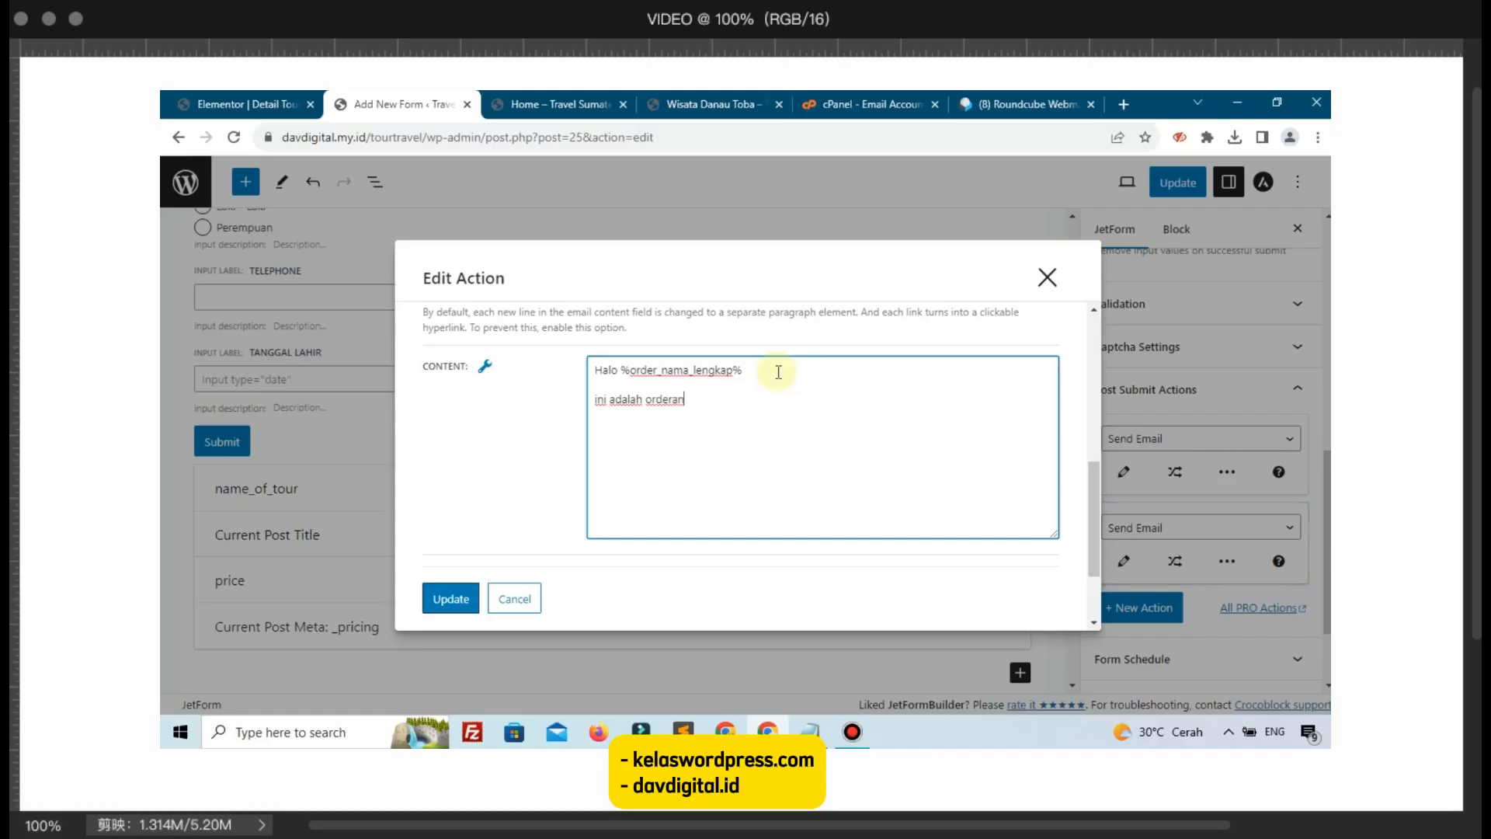
type(" anda")
key("Return")
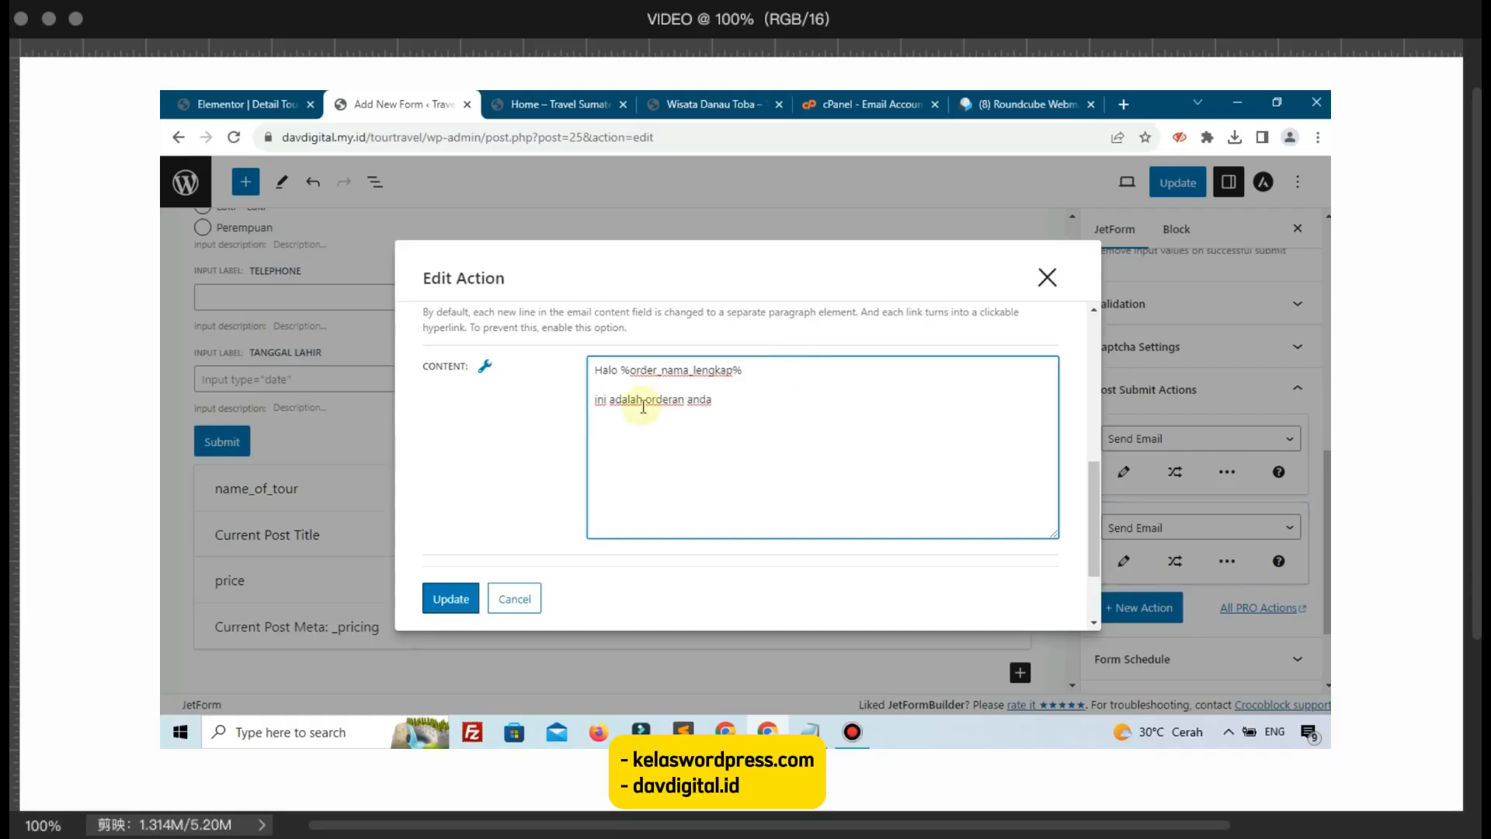
Step: Add a "Nama Tour :" line to the email content with the %name_of_tour% field macro
type("Nama prto")
type("our :")
left_click(485, 366)
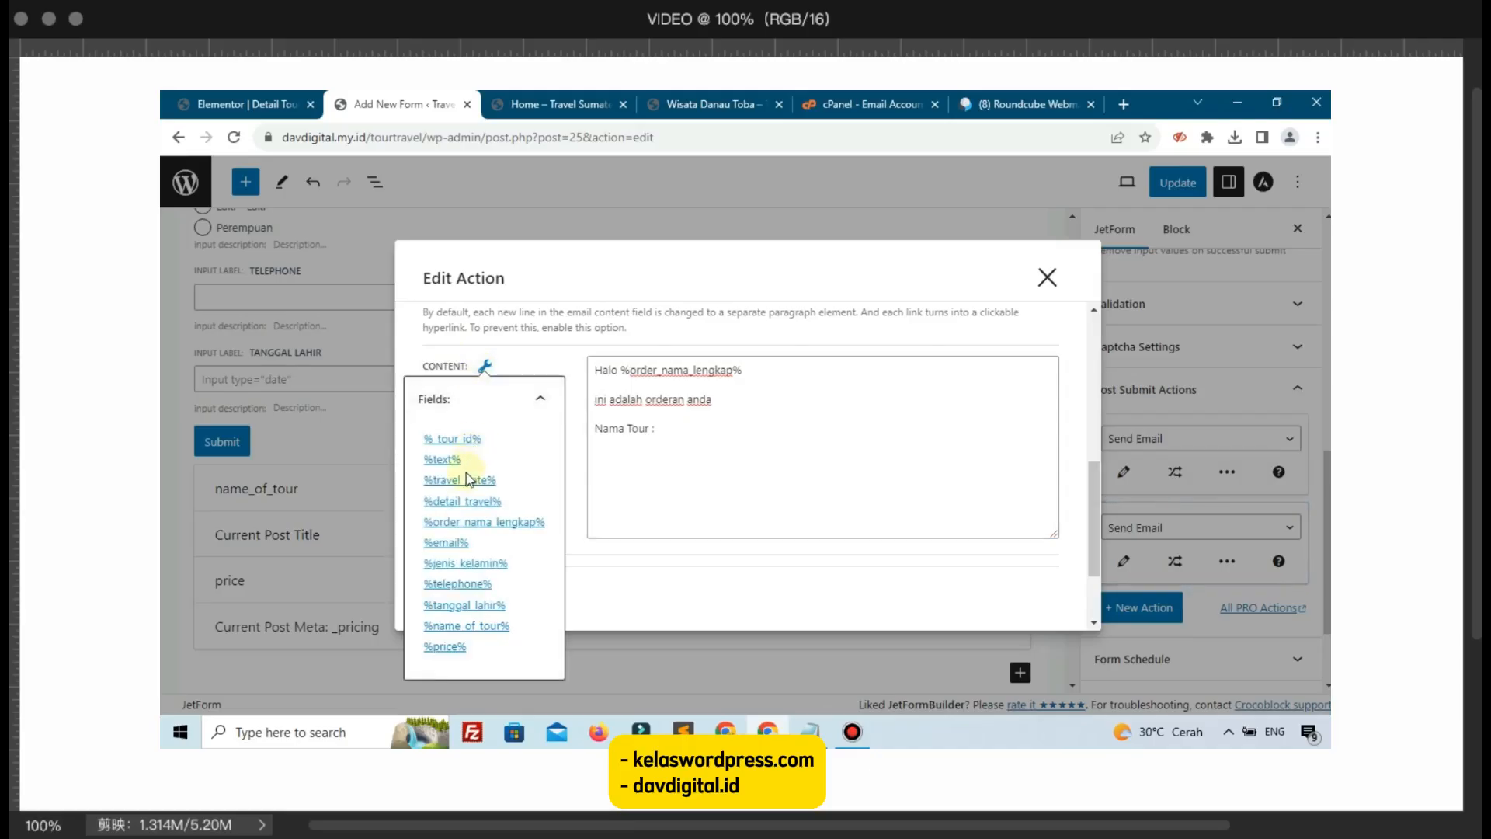
left_click(470, 627)
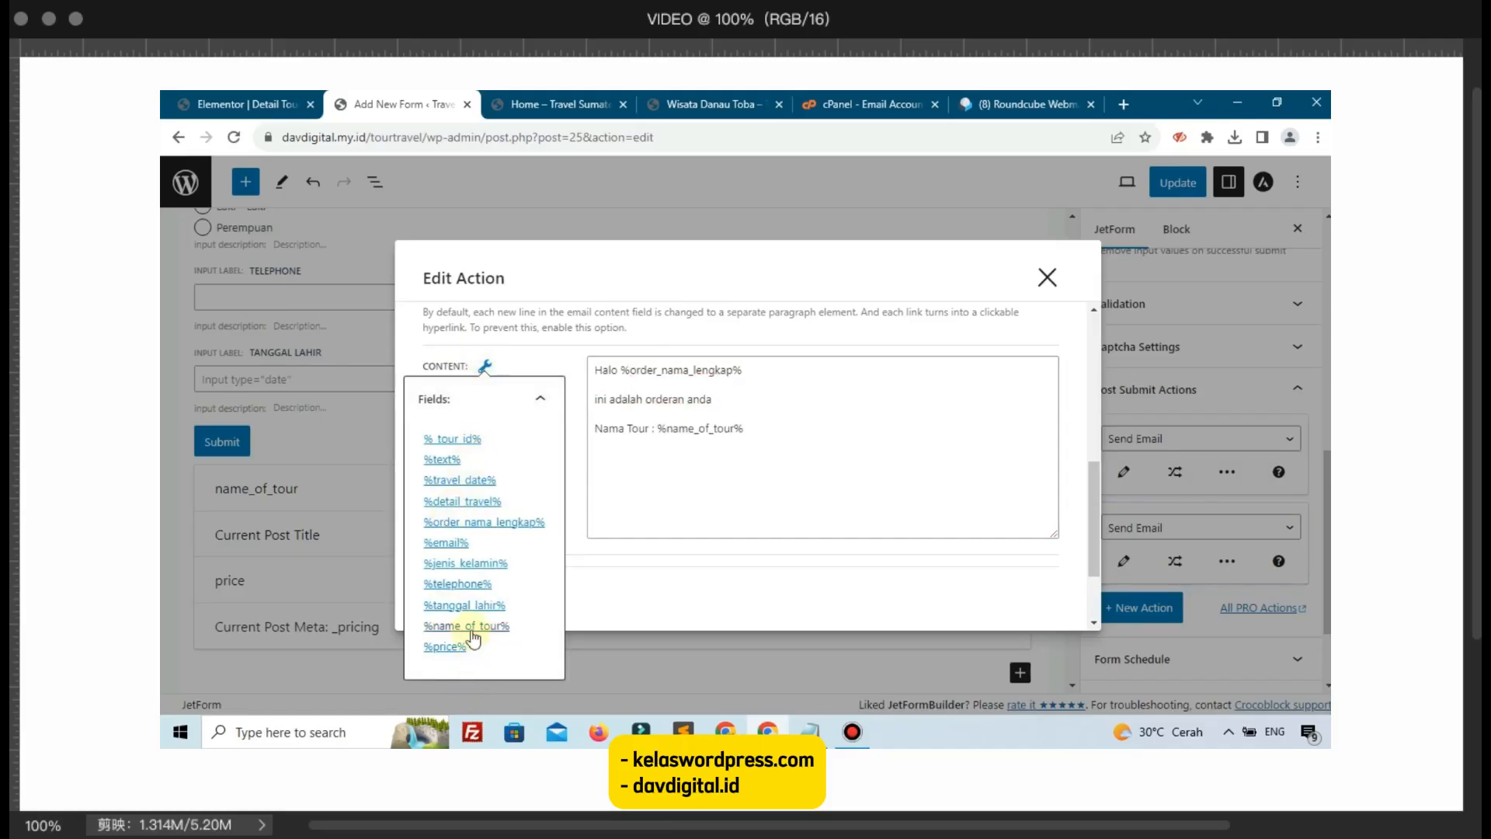
Step: Add a "Total :" line below the tour name with the %price% field macro
left_click(777, 432)
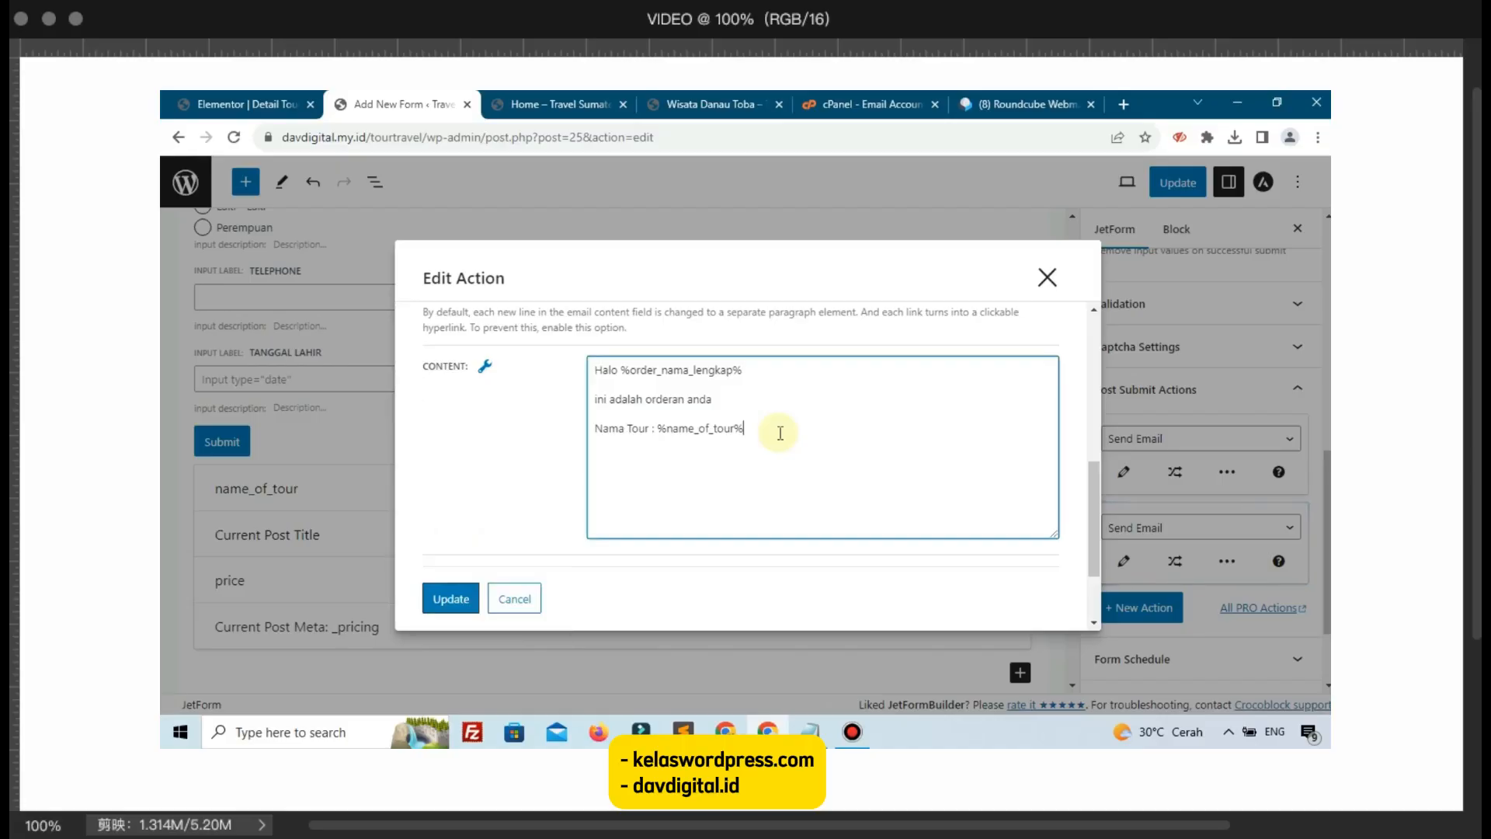
type("TOtal :")
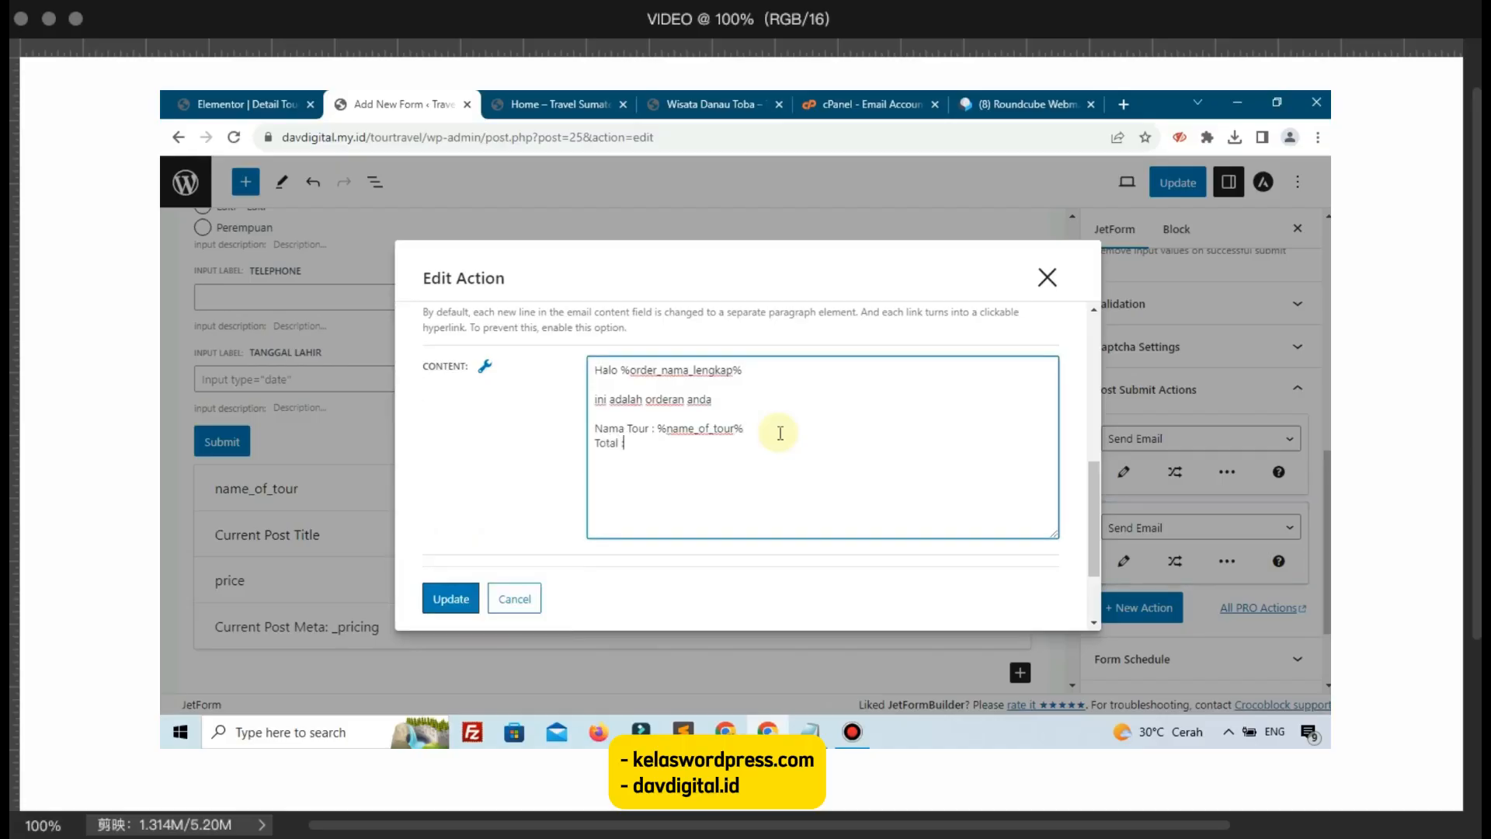
left_click(484, 366)
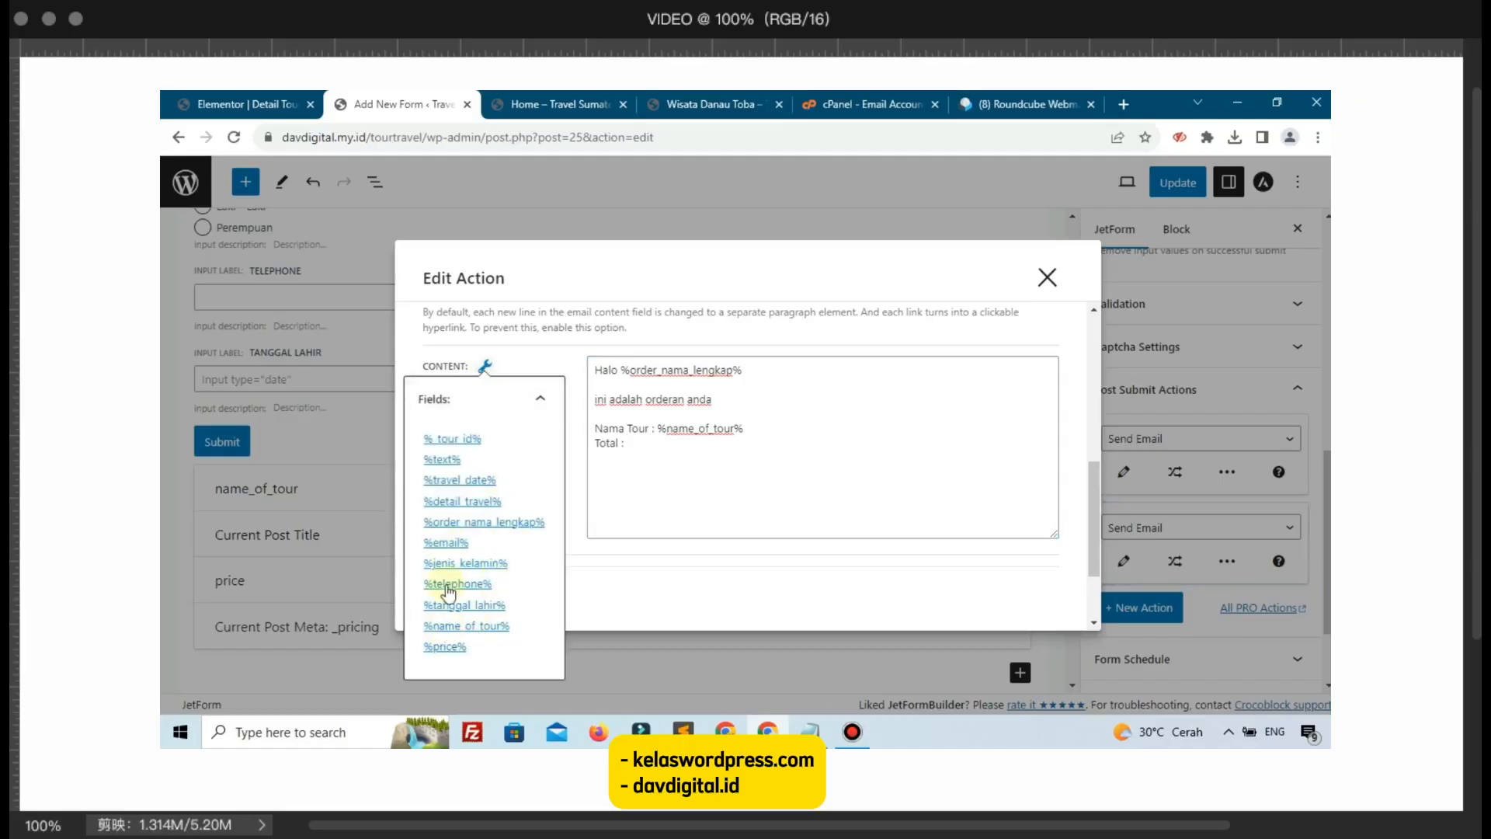
left_click(445, 650)
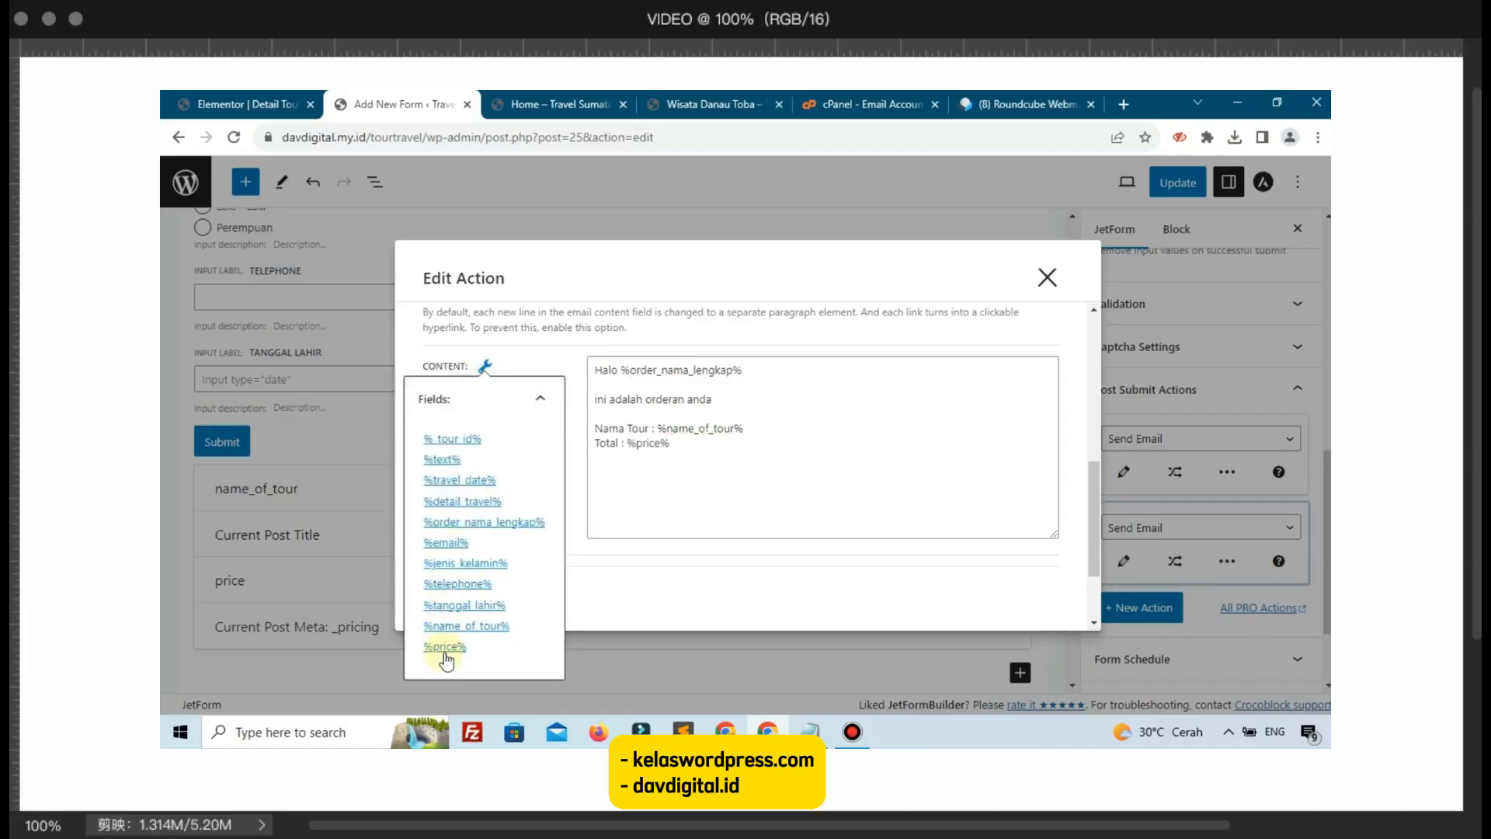
Step: Apply the Send Email action's settings and save the updated Booking form
left_click(683, 482)
scroll(683, 483, "down", 3)
left_click(449, 602)
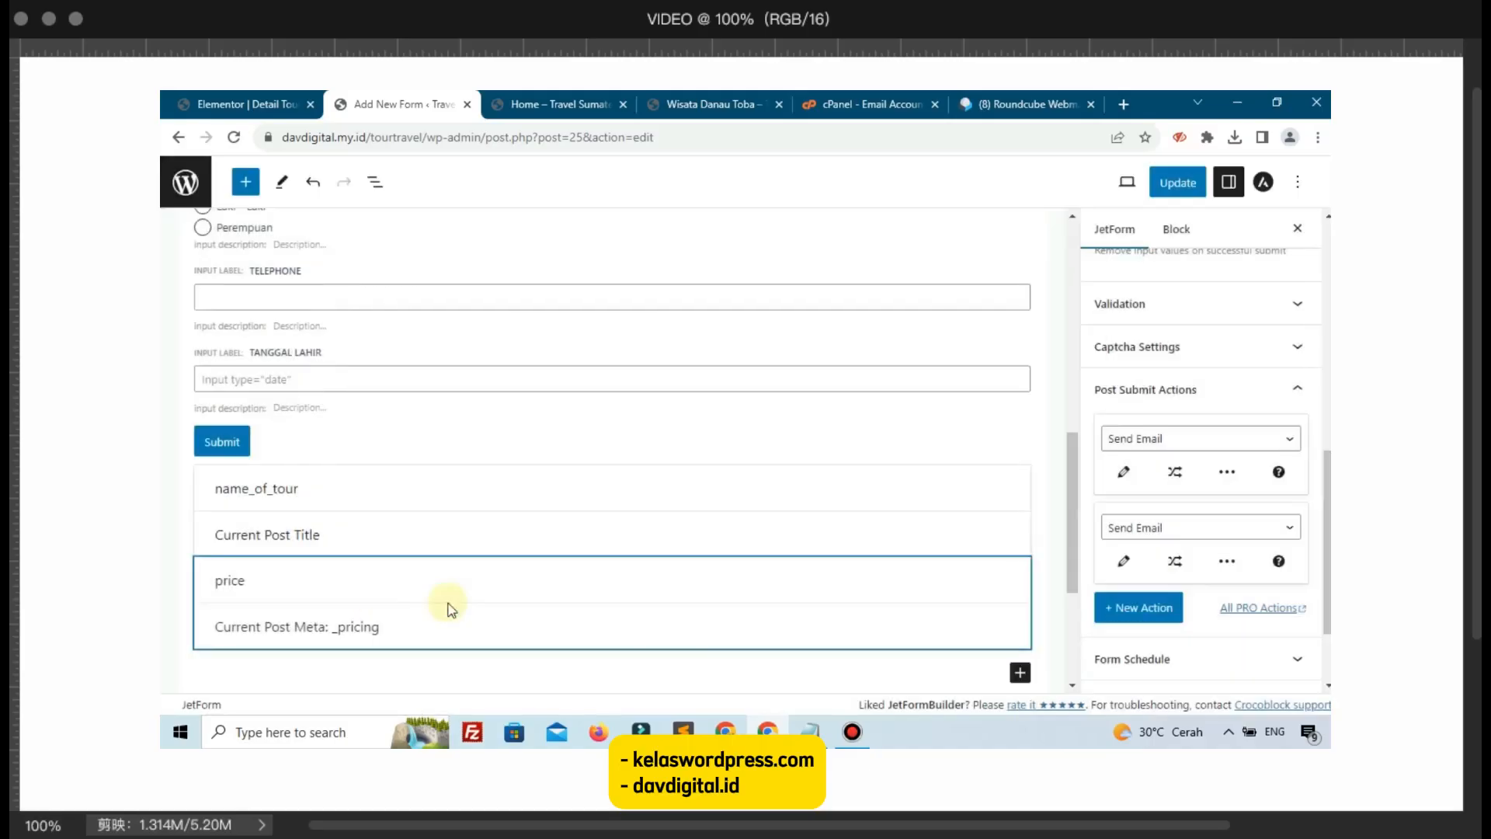
left_click(1171, 191)
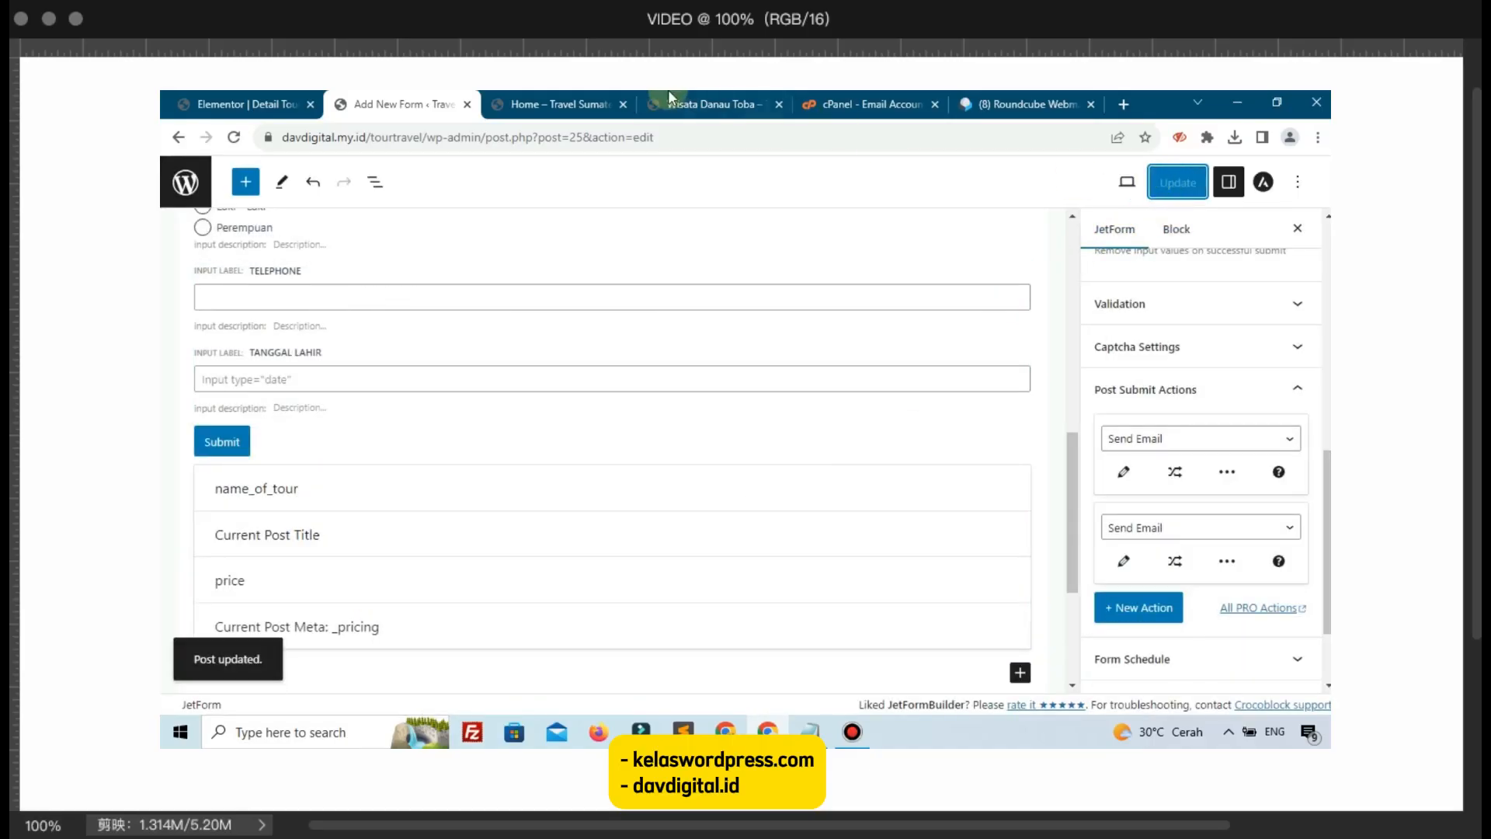
Step: Open the Wisata Danau Singkarak tour from the site's home page and set the booking date to 29/08/2023
left_click(543, 101)
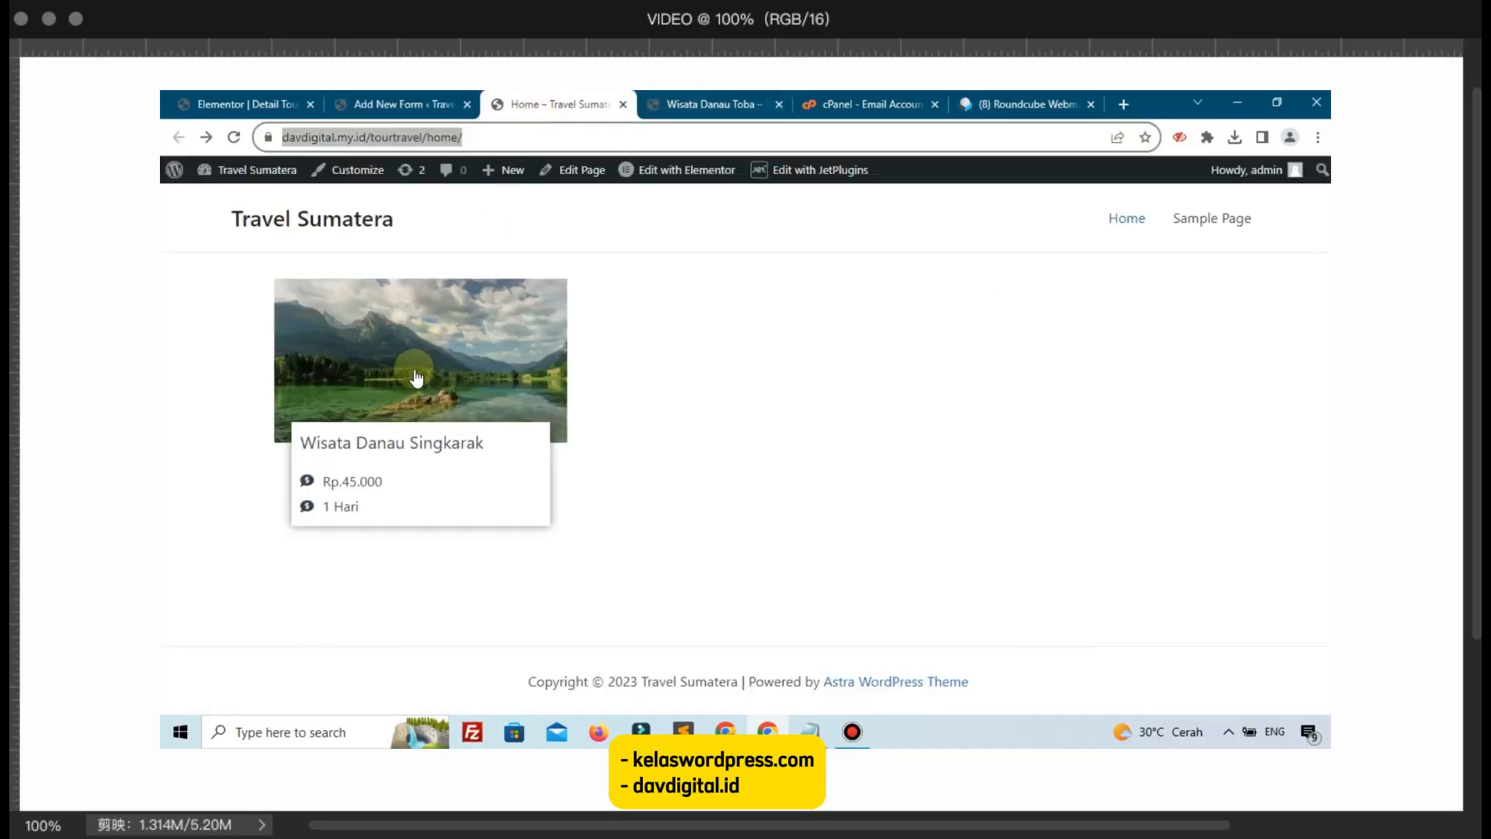
left_click(494, 348)
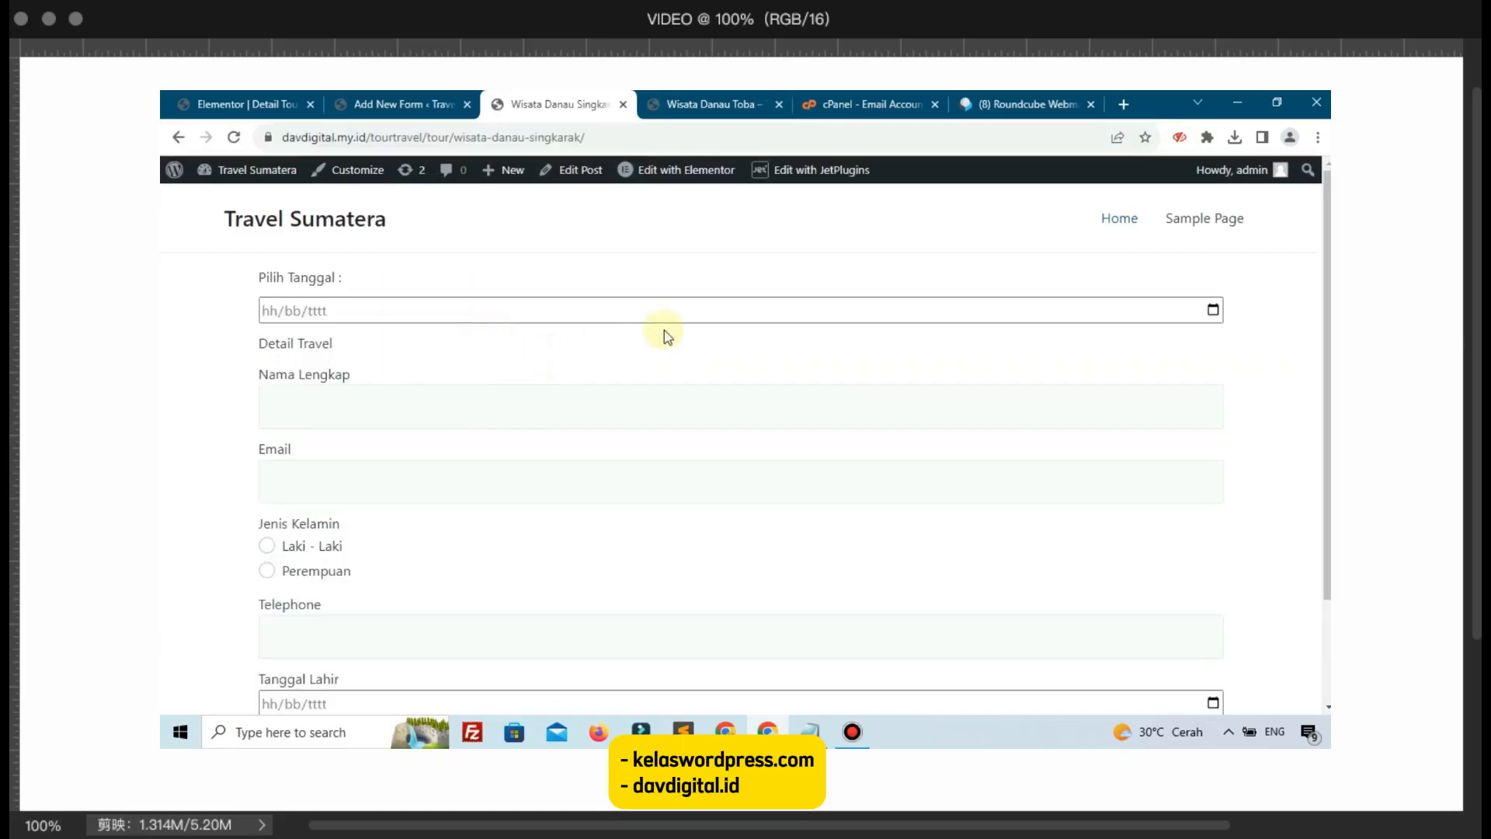
left_click(1212, 313)
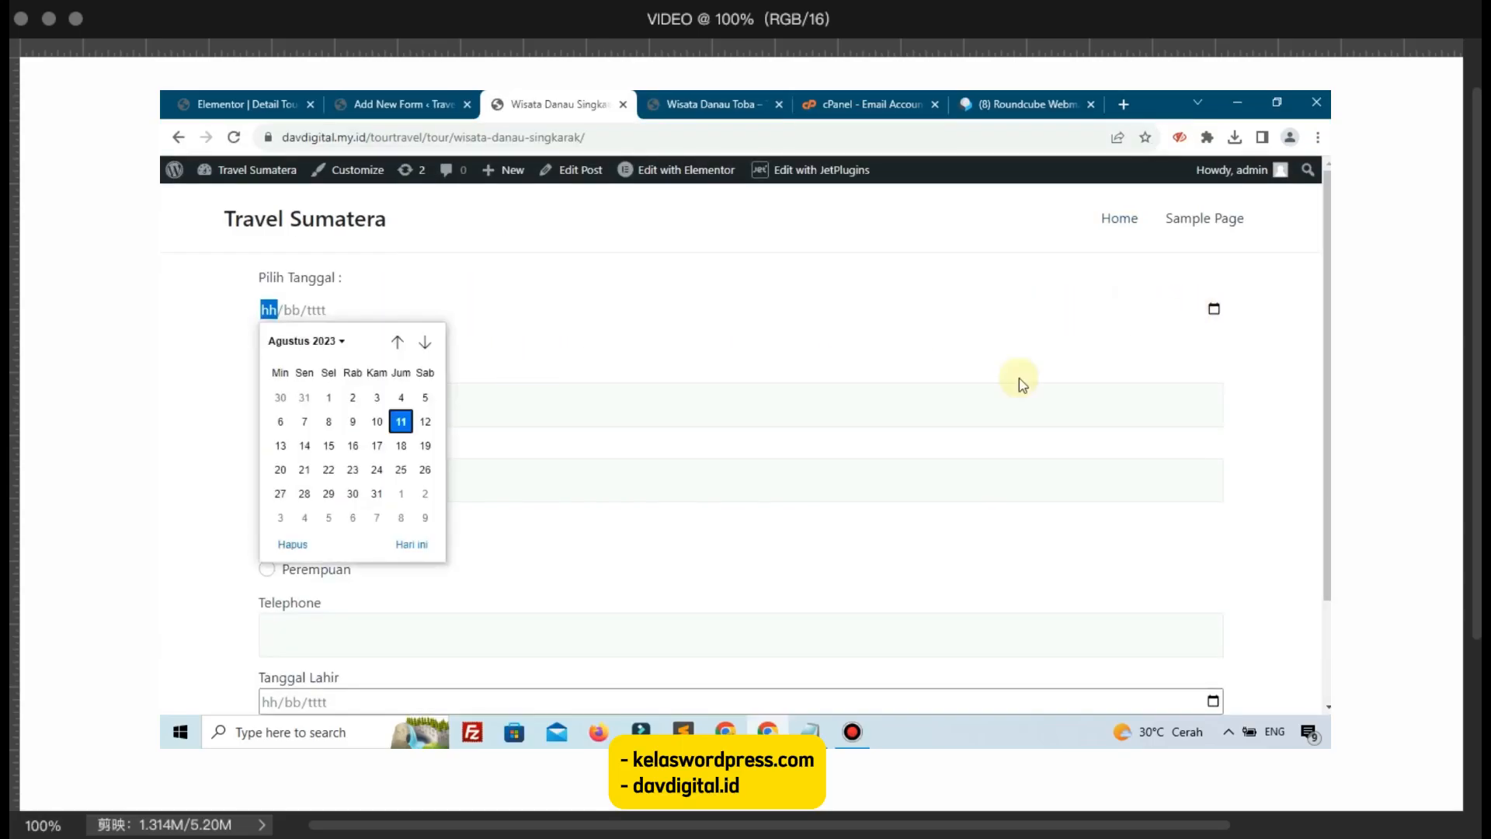
left_click(329, 497)
Step: Fill in the customer's full name and e-mail address in the booking form
left_click(374, 404)
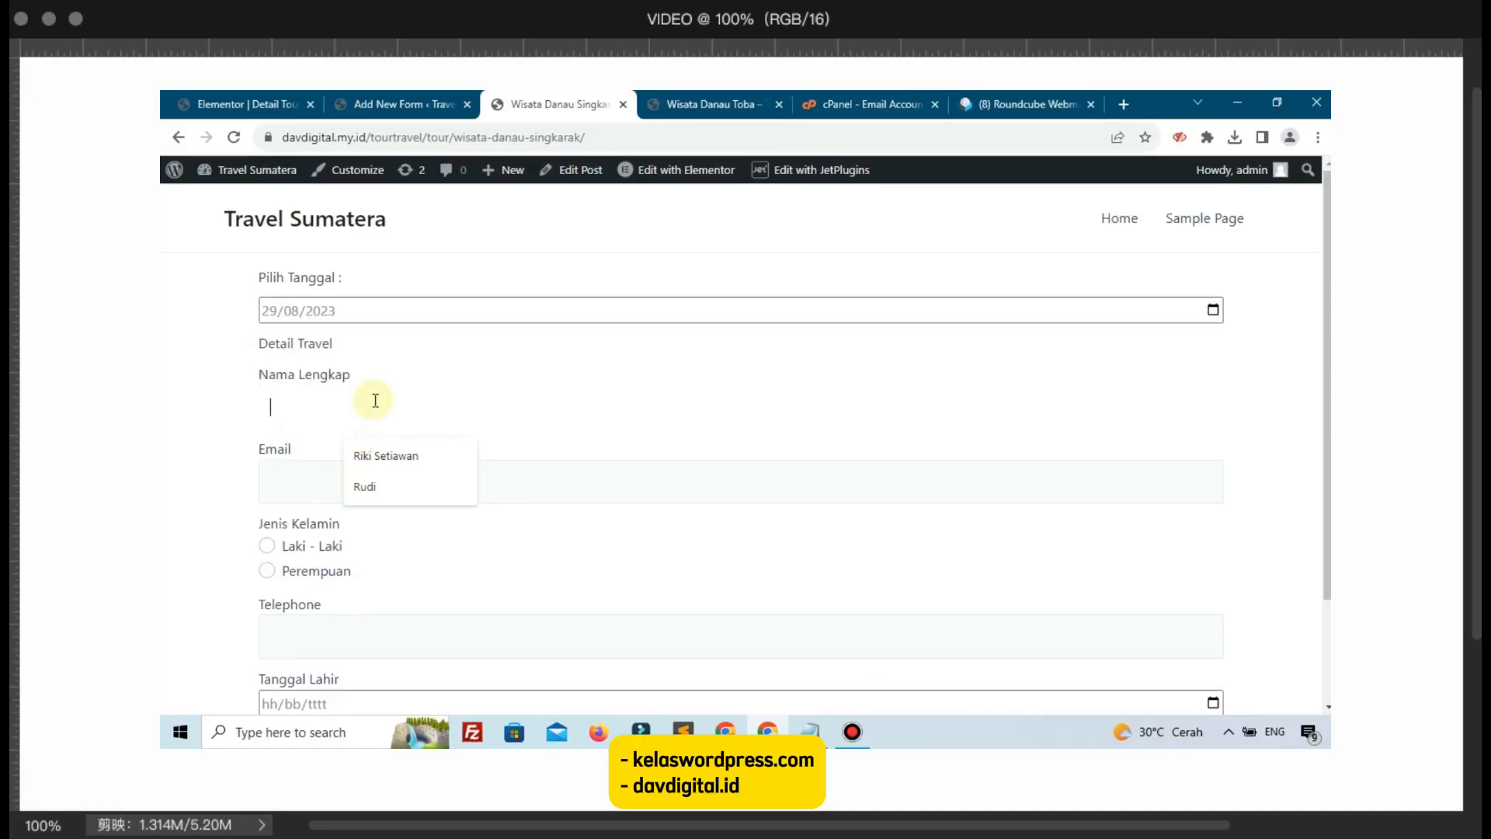
type("rAHM")
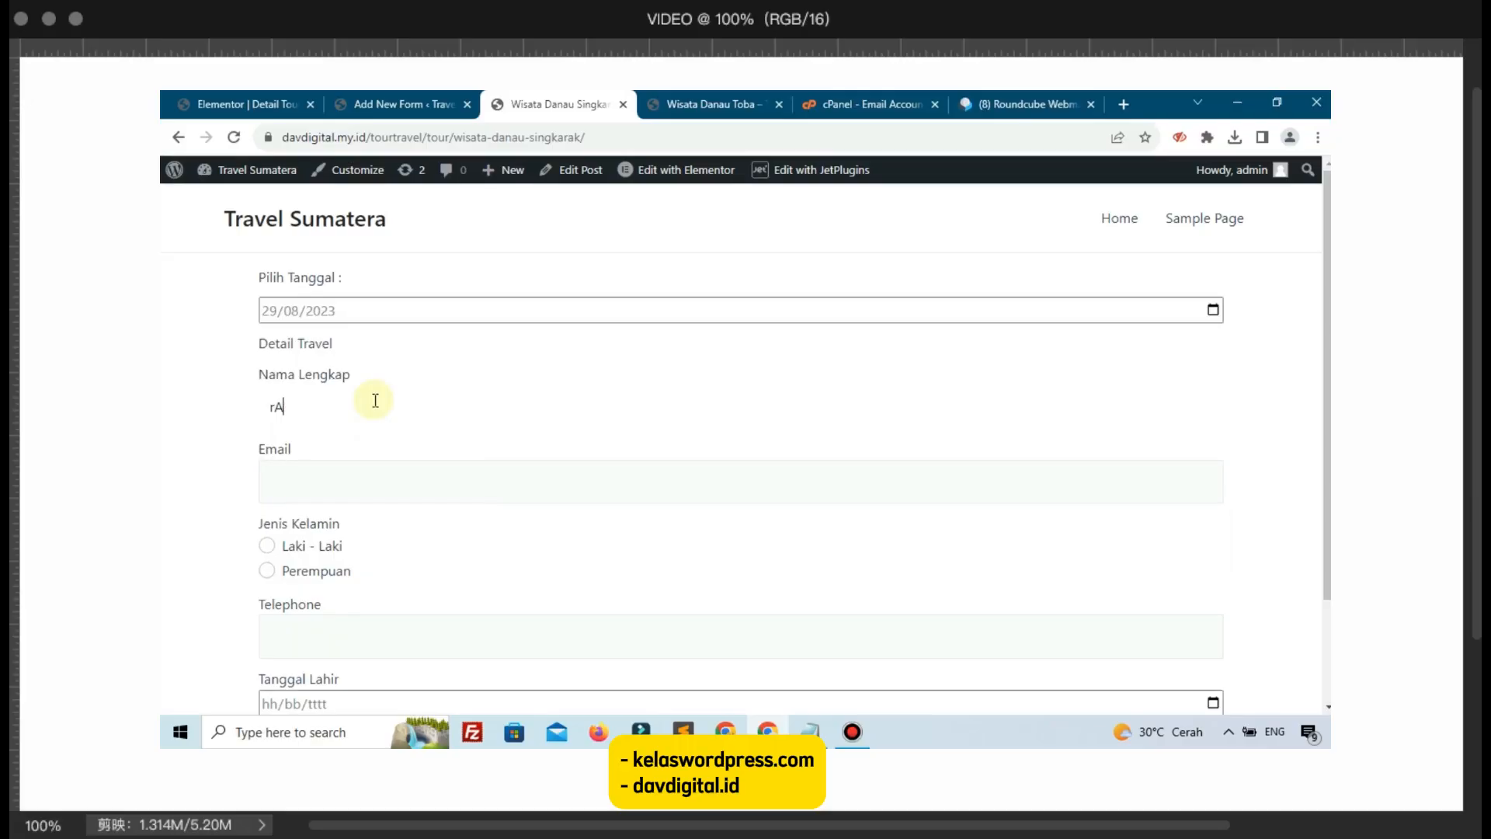
key("BackSpace")
key("BackSpace")
type("Rahm")
left_click(433, 489)
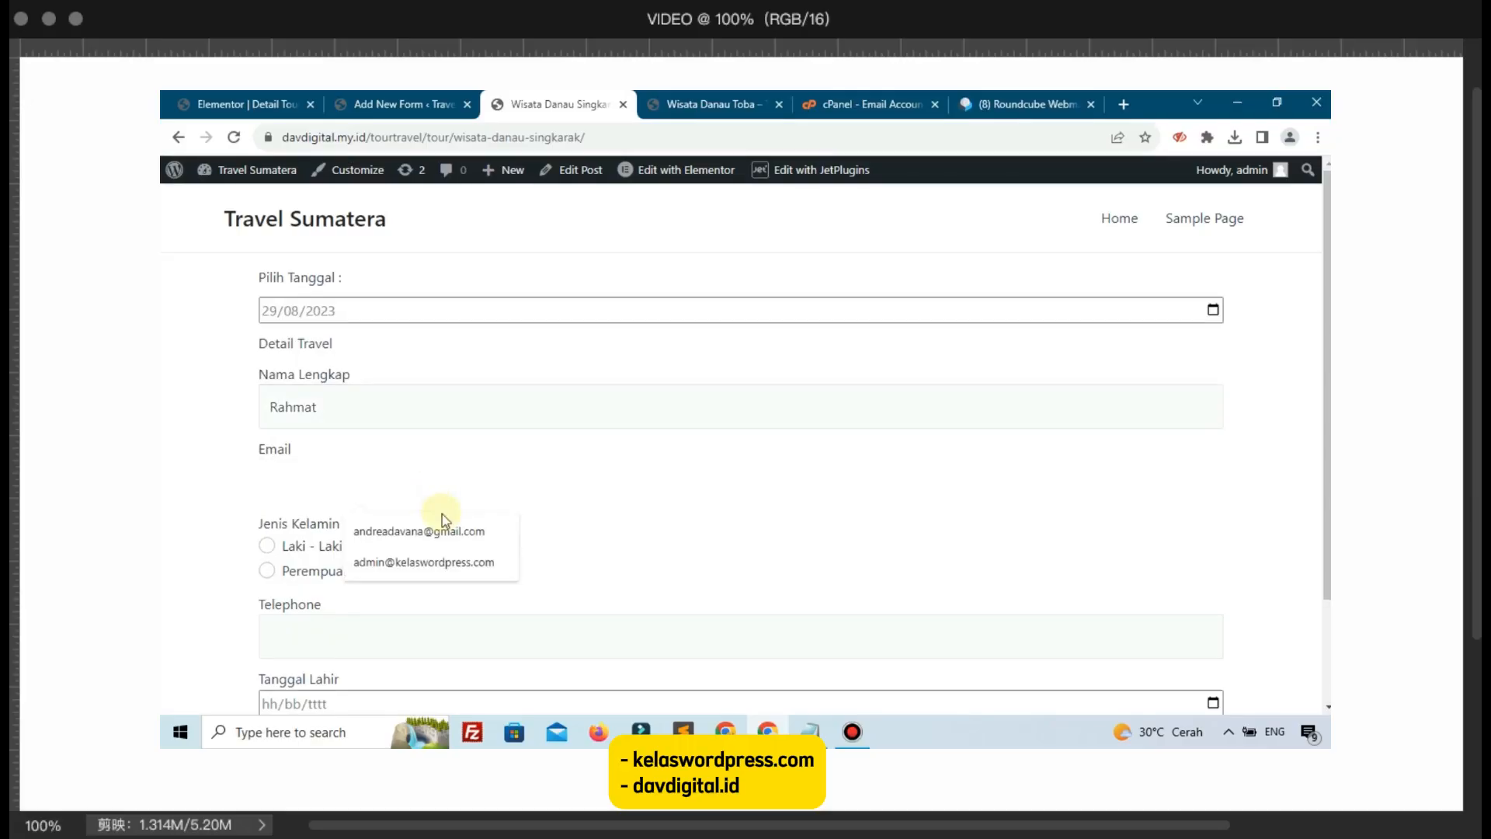
left_click(419, 531)
scroll(306, 505, "down", 1)
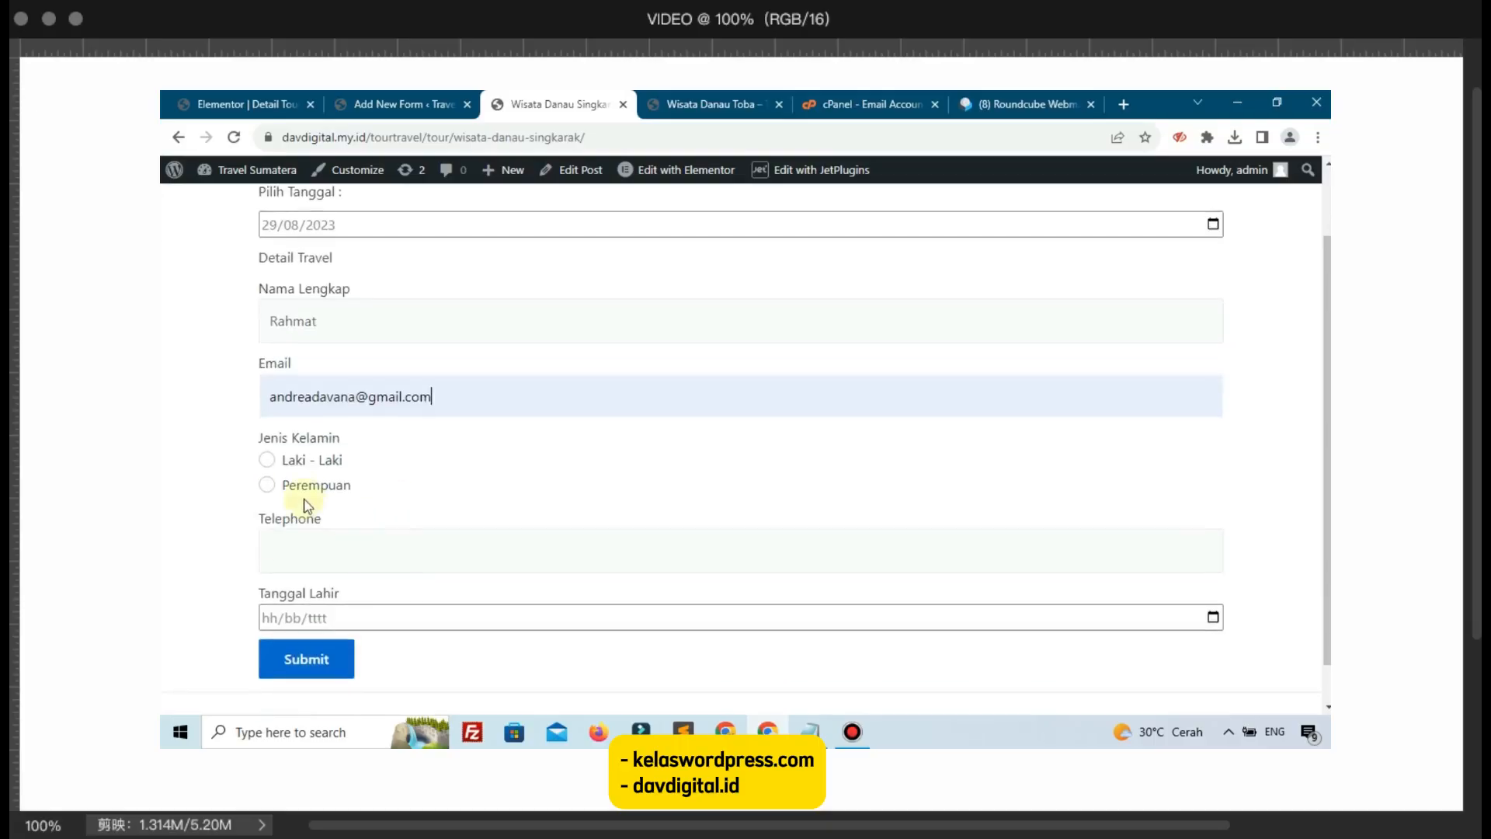
Step: Choose Laki - Laki as the gender, fill in the telephone number and birth date, and submit the booking
left_click(285, 462)
left_click(343, 558)
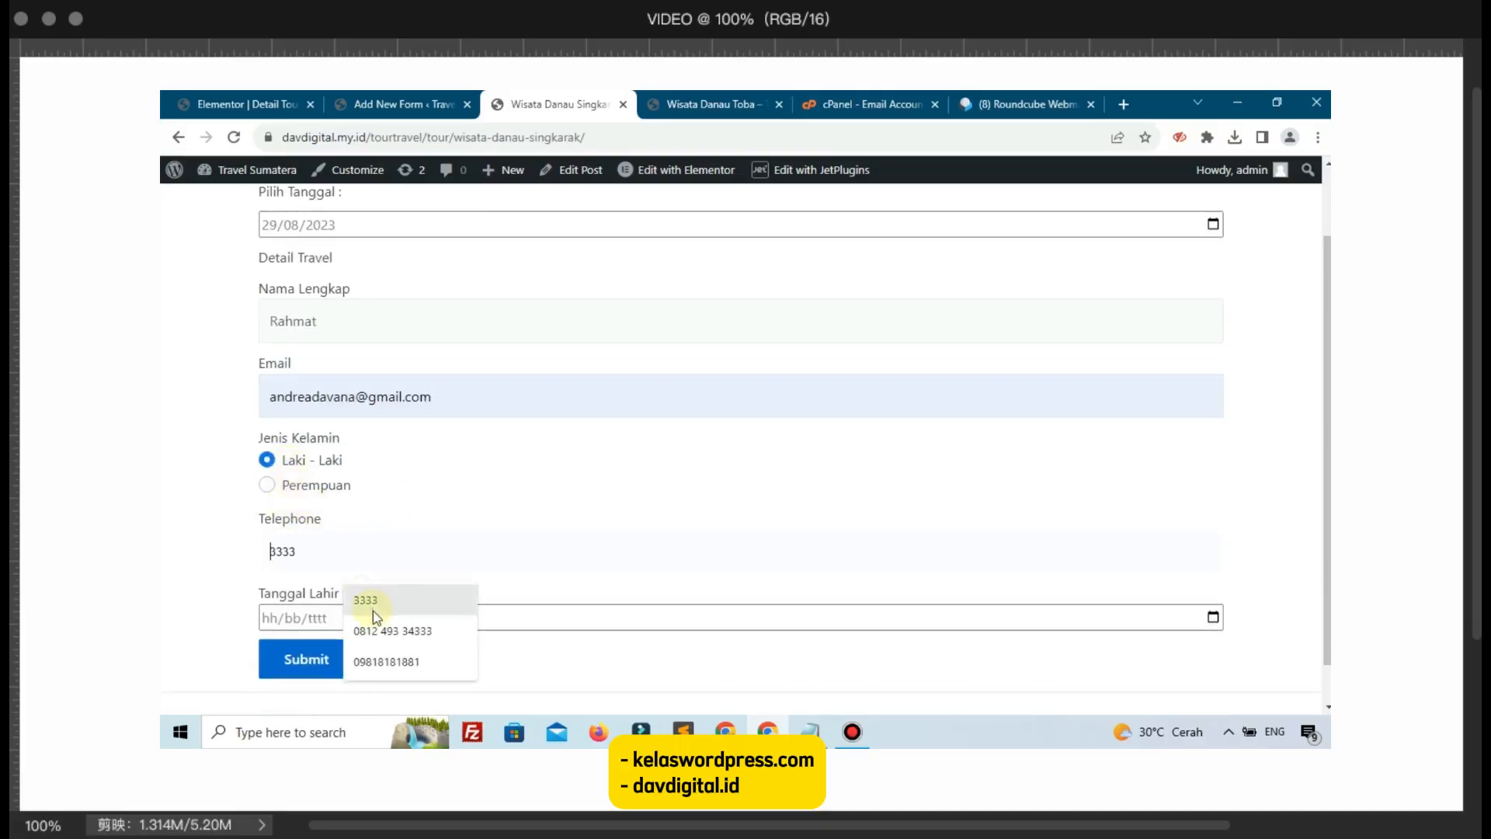
left_click(393, 630)
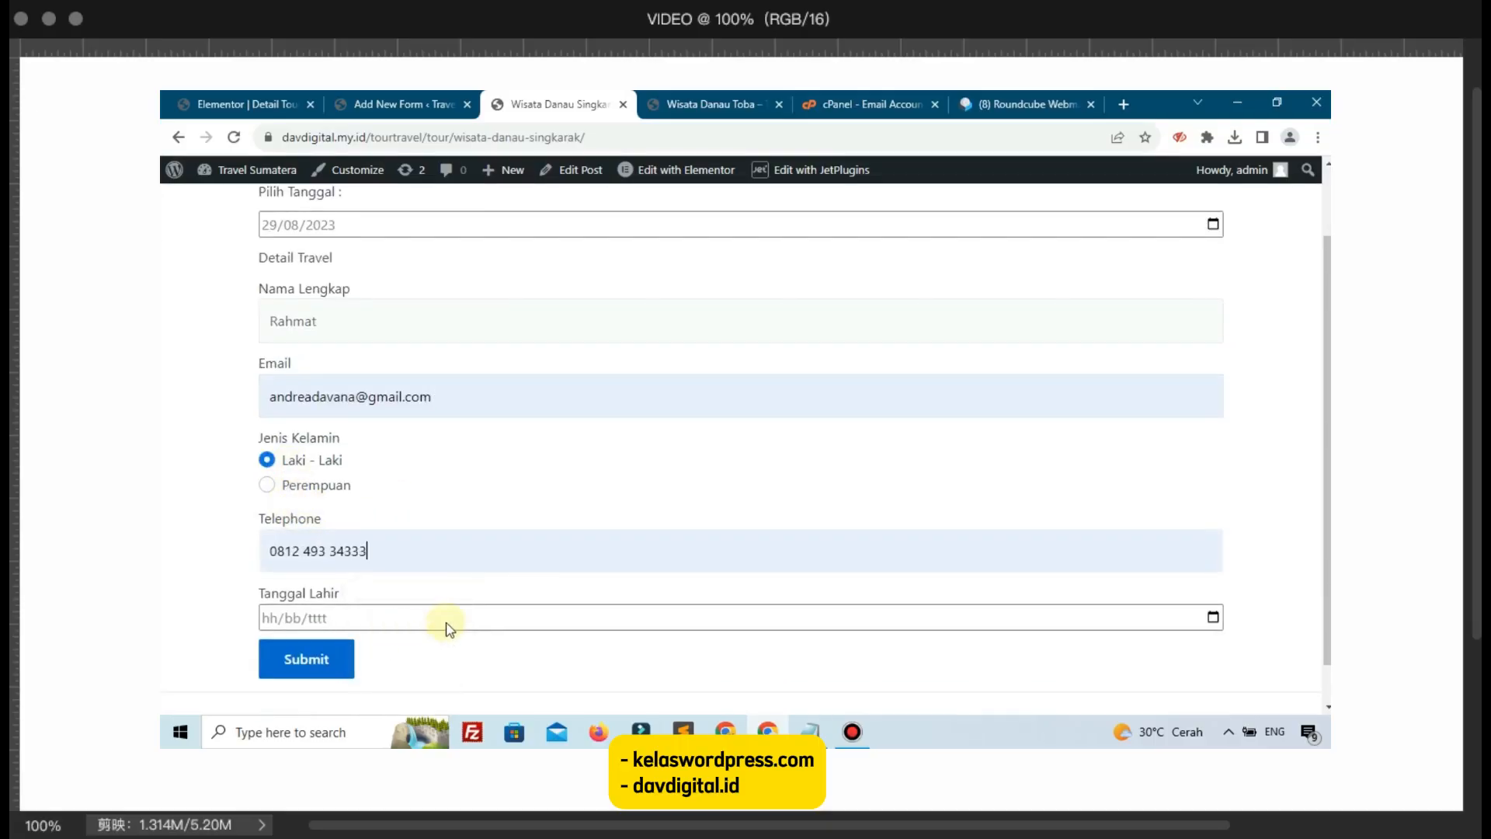
left_click(1214, 617)
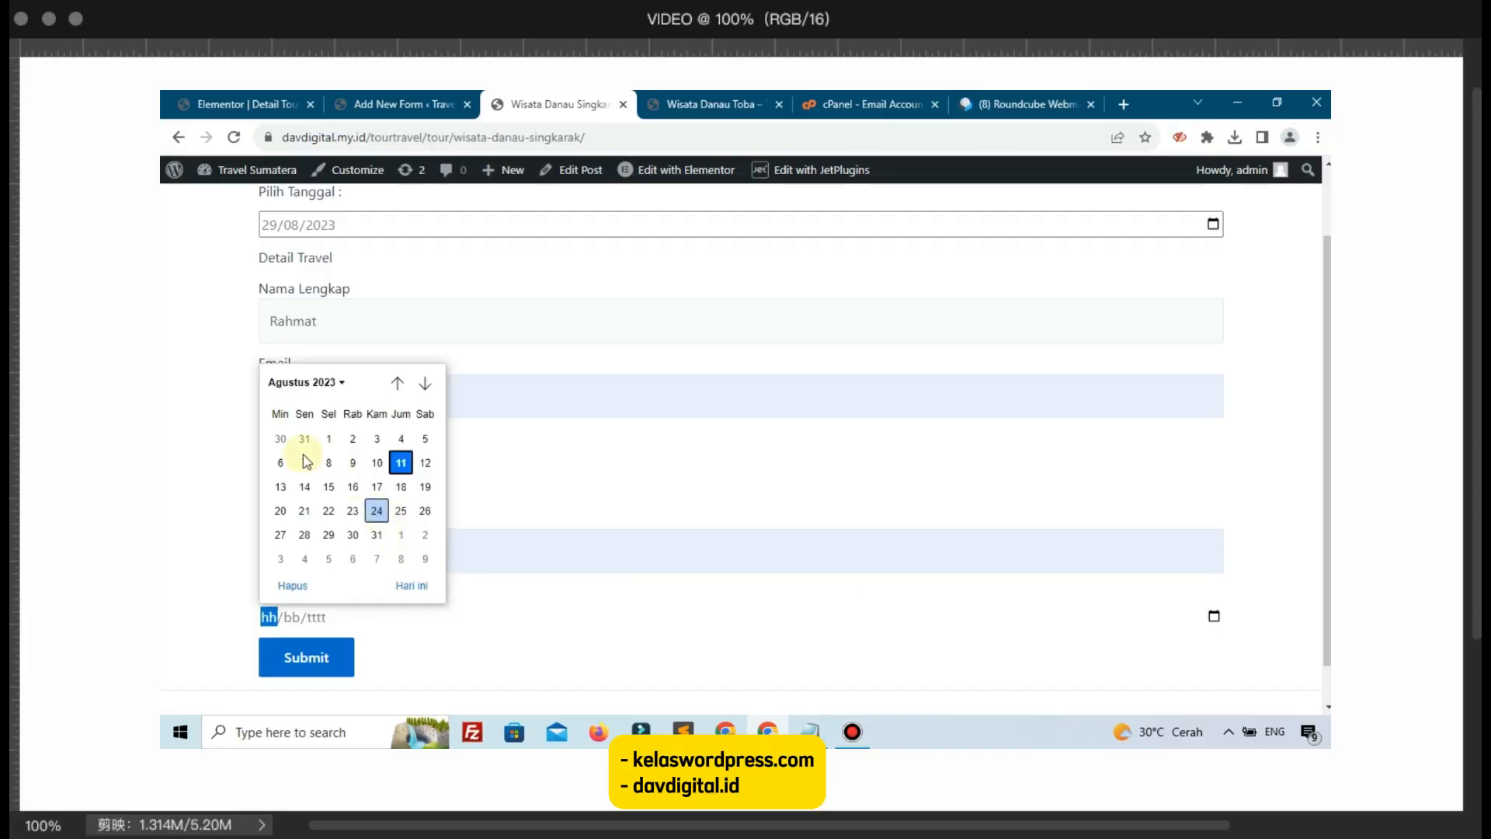
left_click(305, 486)
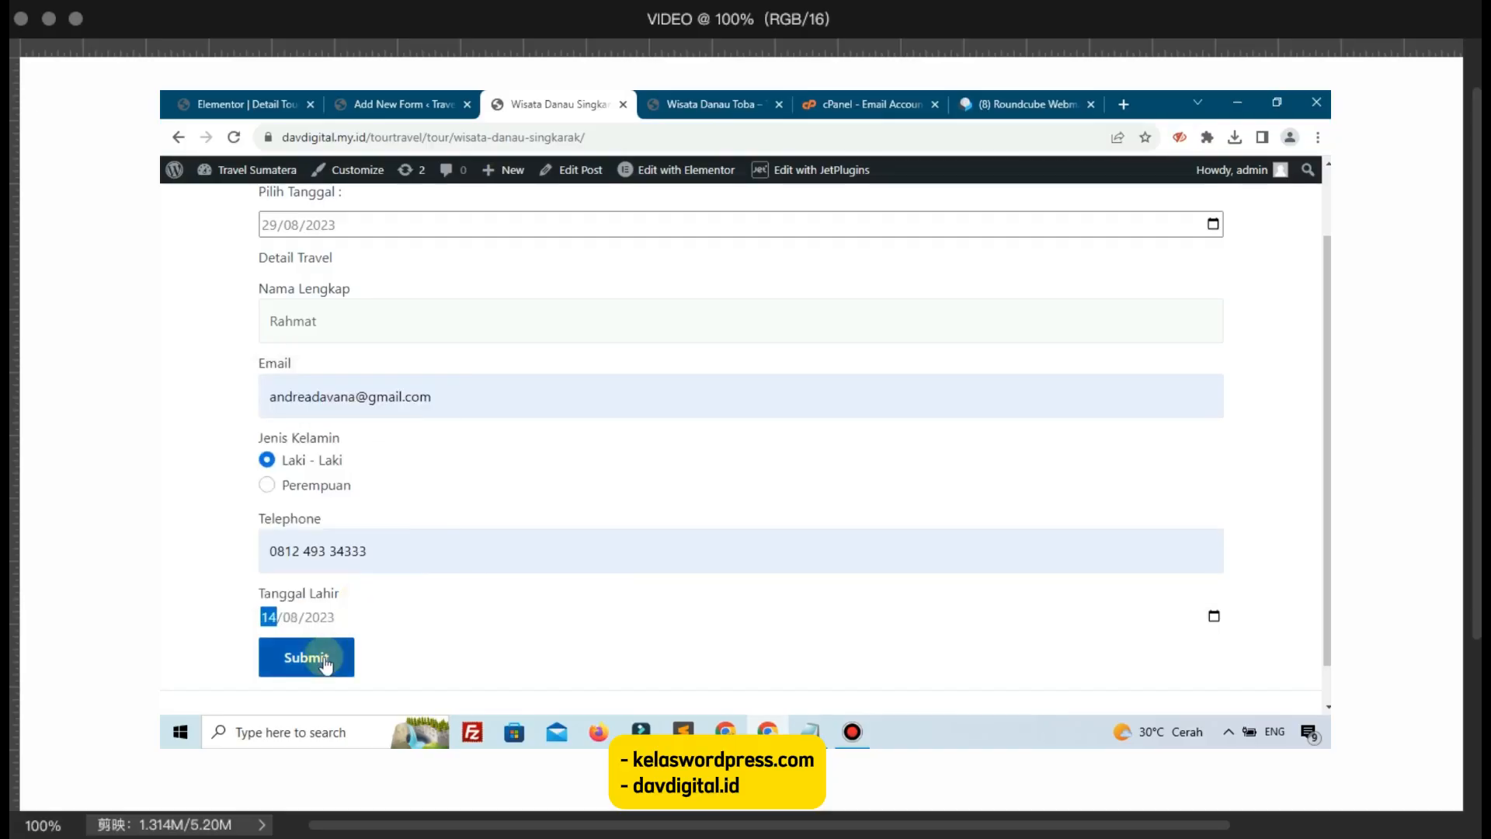
left_click(325, 663)
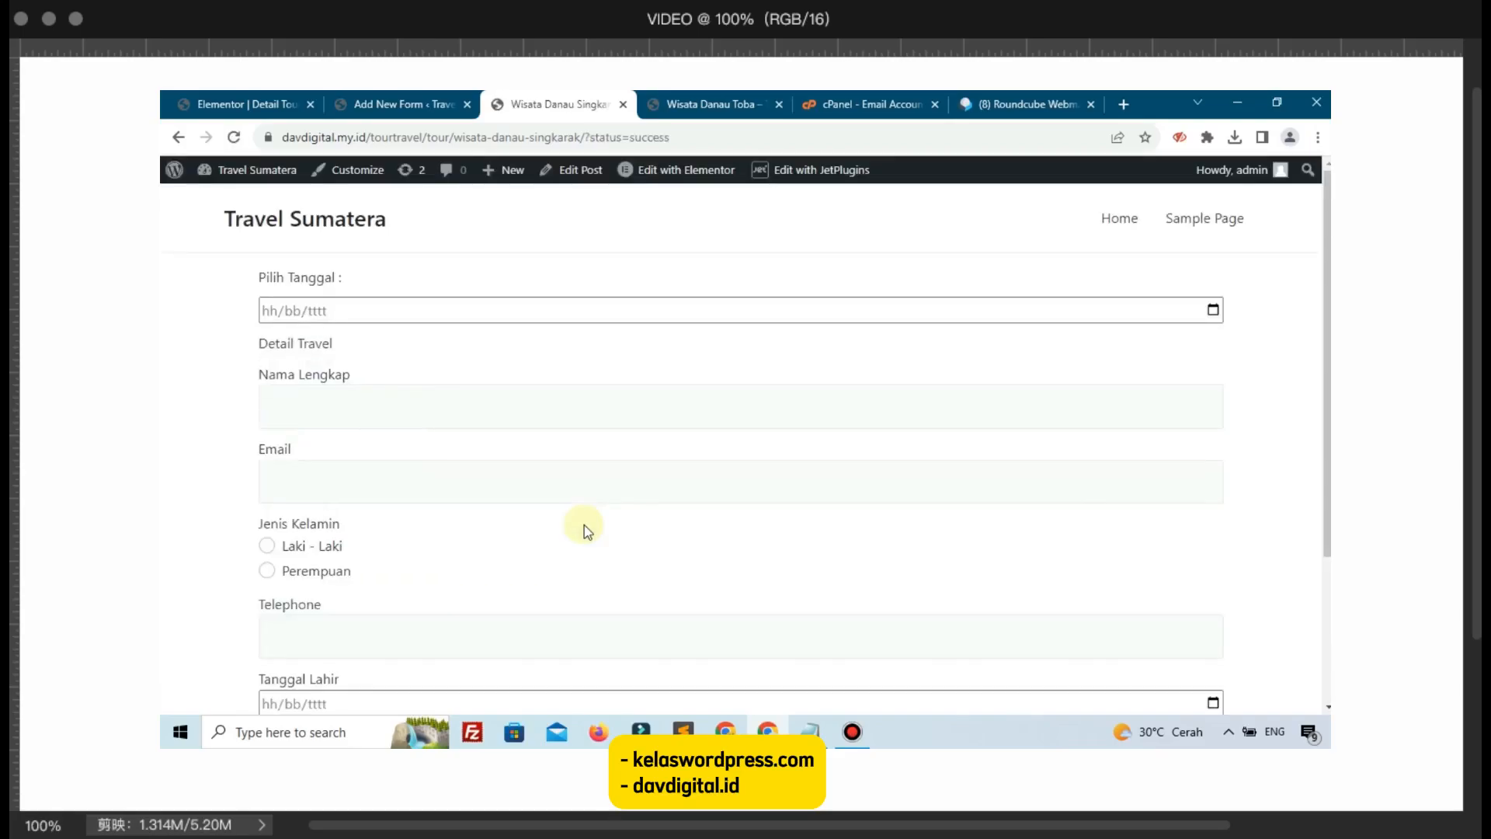
Step: Reload the webmail inbox and read the newest Pesanan Baru message
left_click(980, 98)
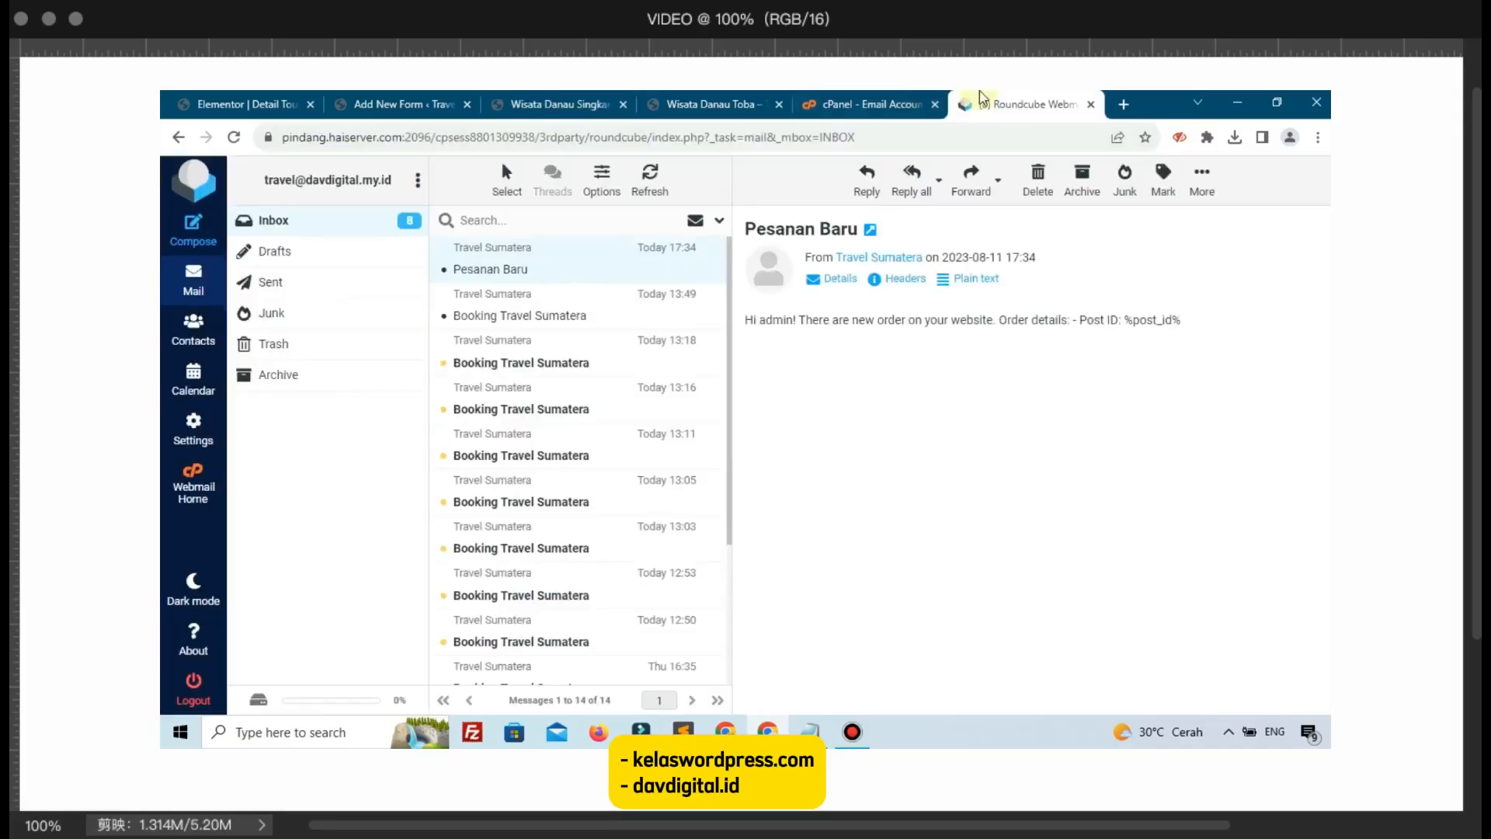
left_click(365, 225)
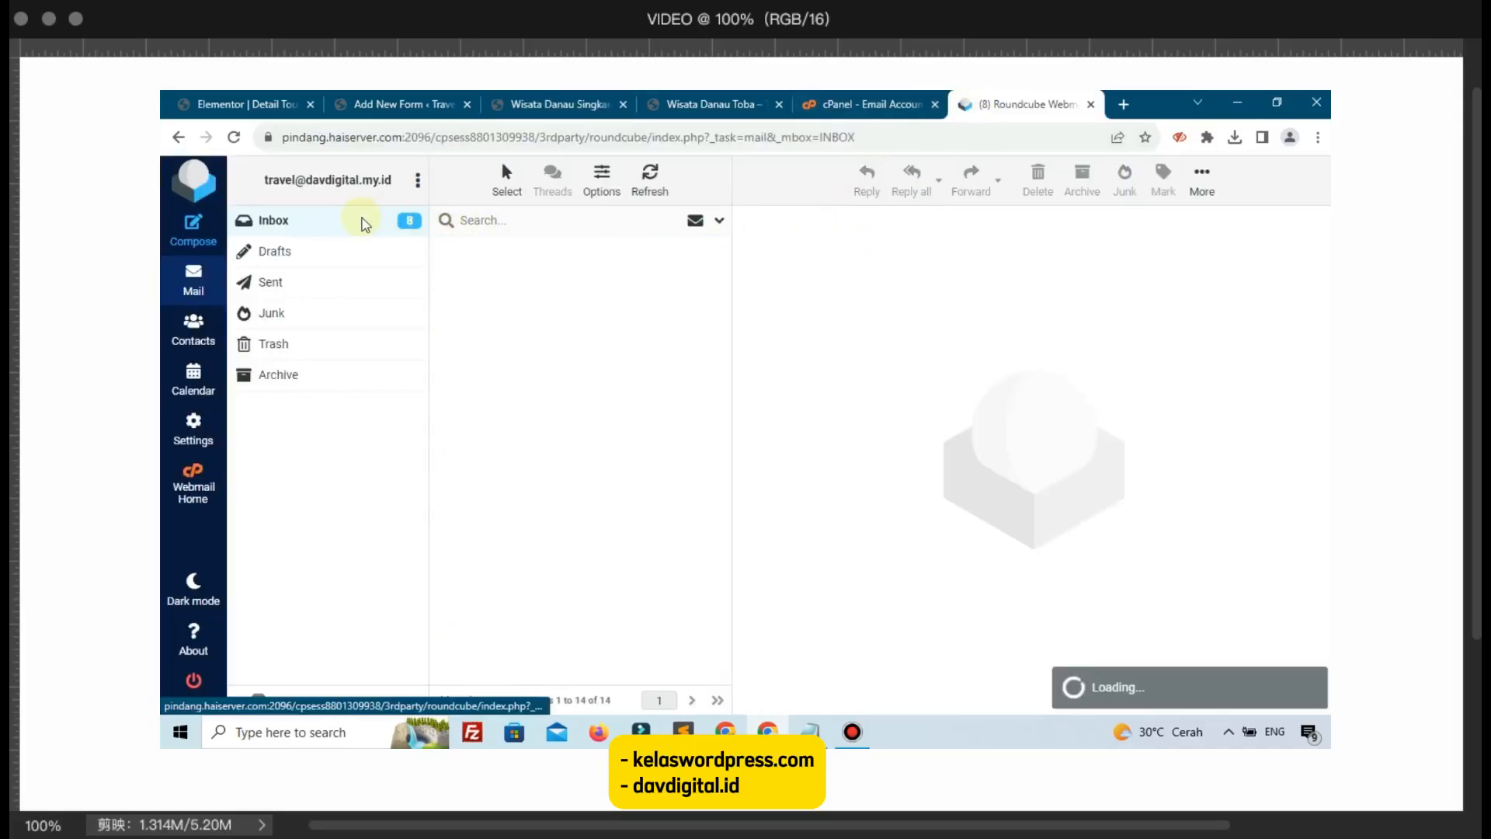
left_click(542, 265)
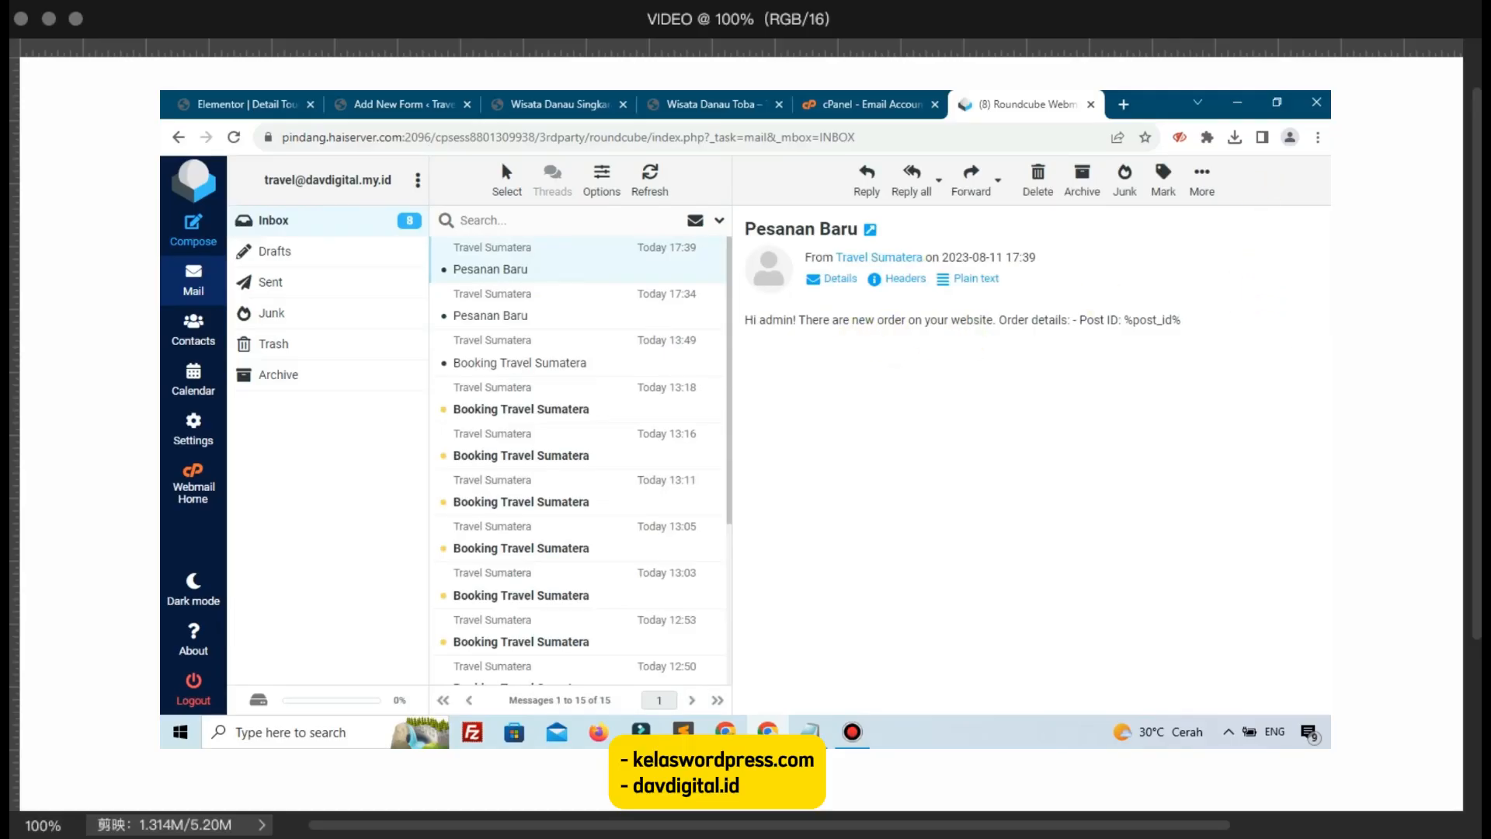
Step: Switch to the customer's Gmail inbox, check it for the payment email, and close that window
key("alt+Tab")
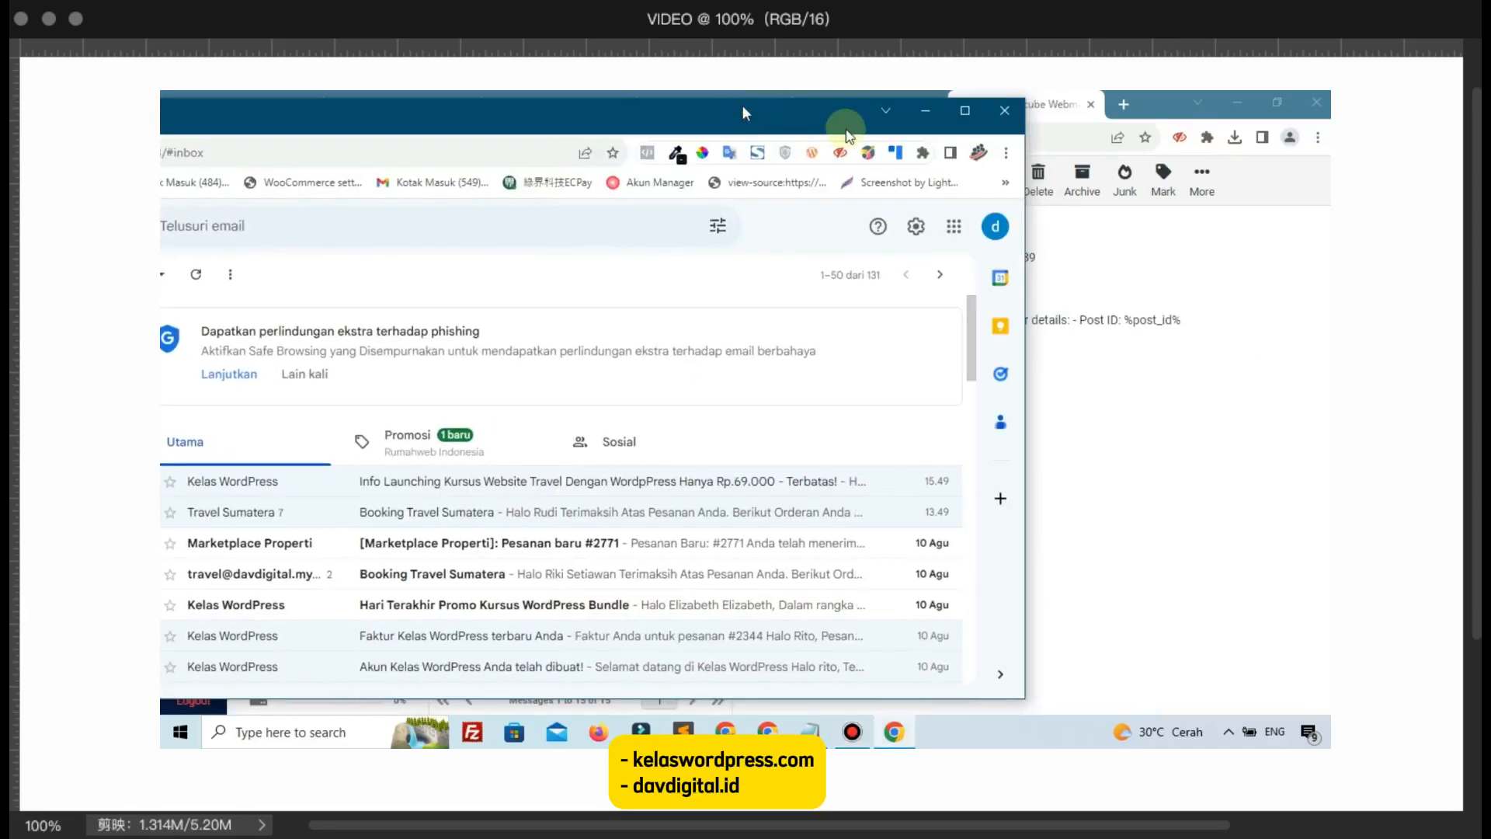
left_click(967, 118)
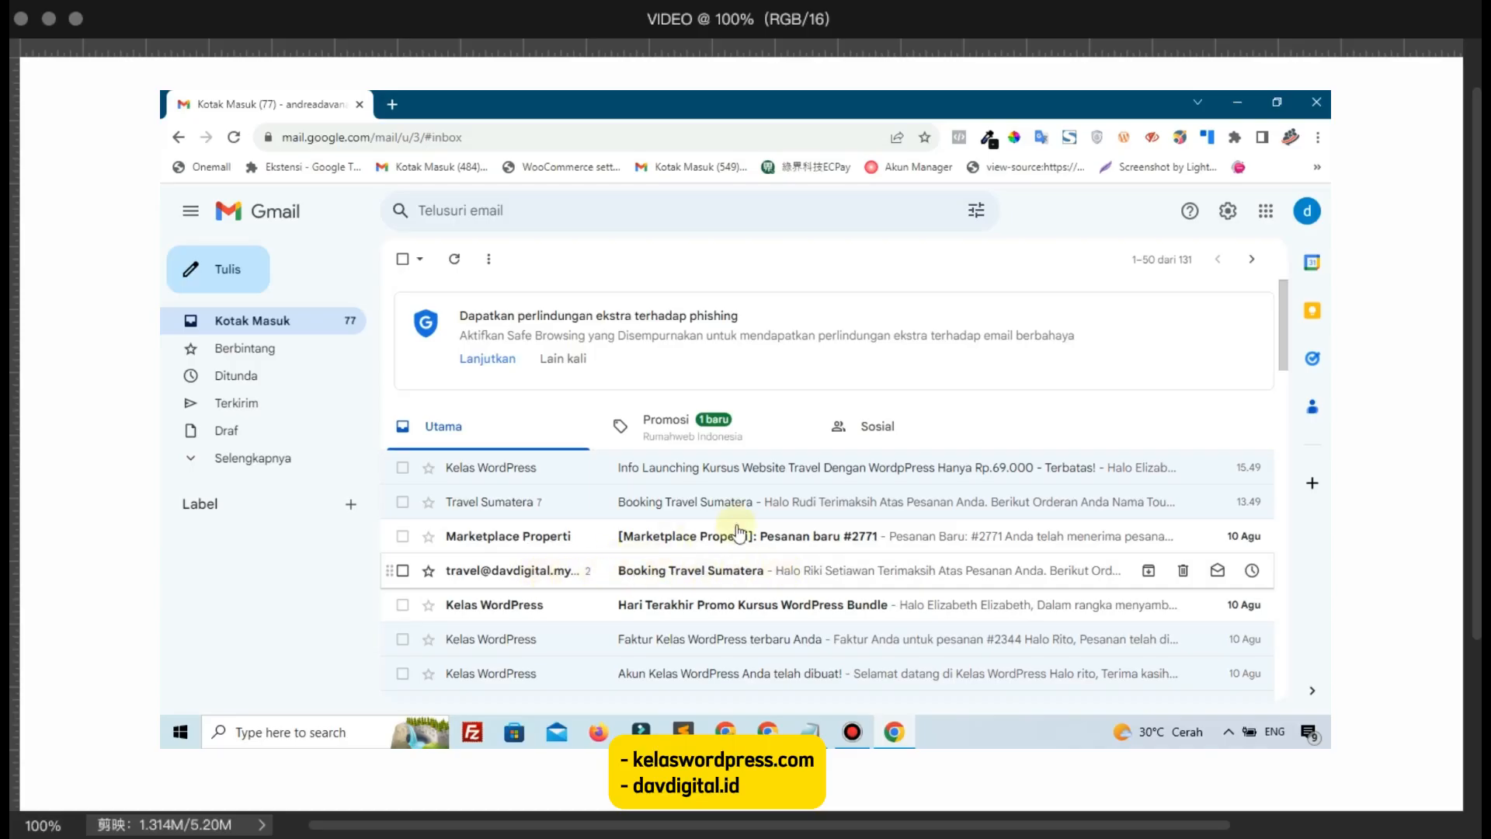
left_click(1316, 102)
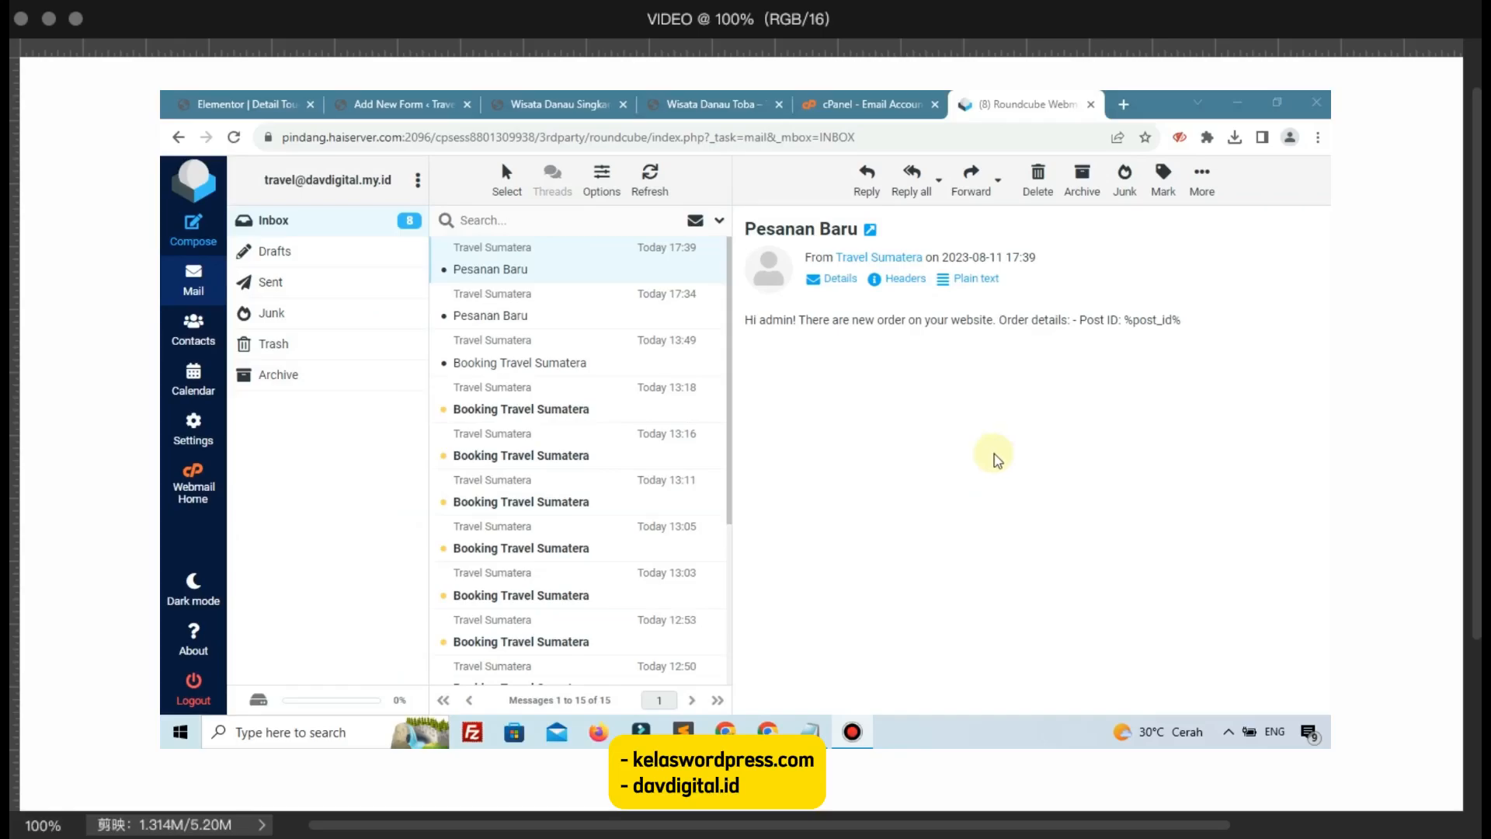
Step: Close the cPanel and webmail pages and dismiss the booking popup on the Wisata Danau Toba page
left_click(934, 106)
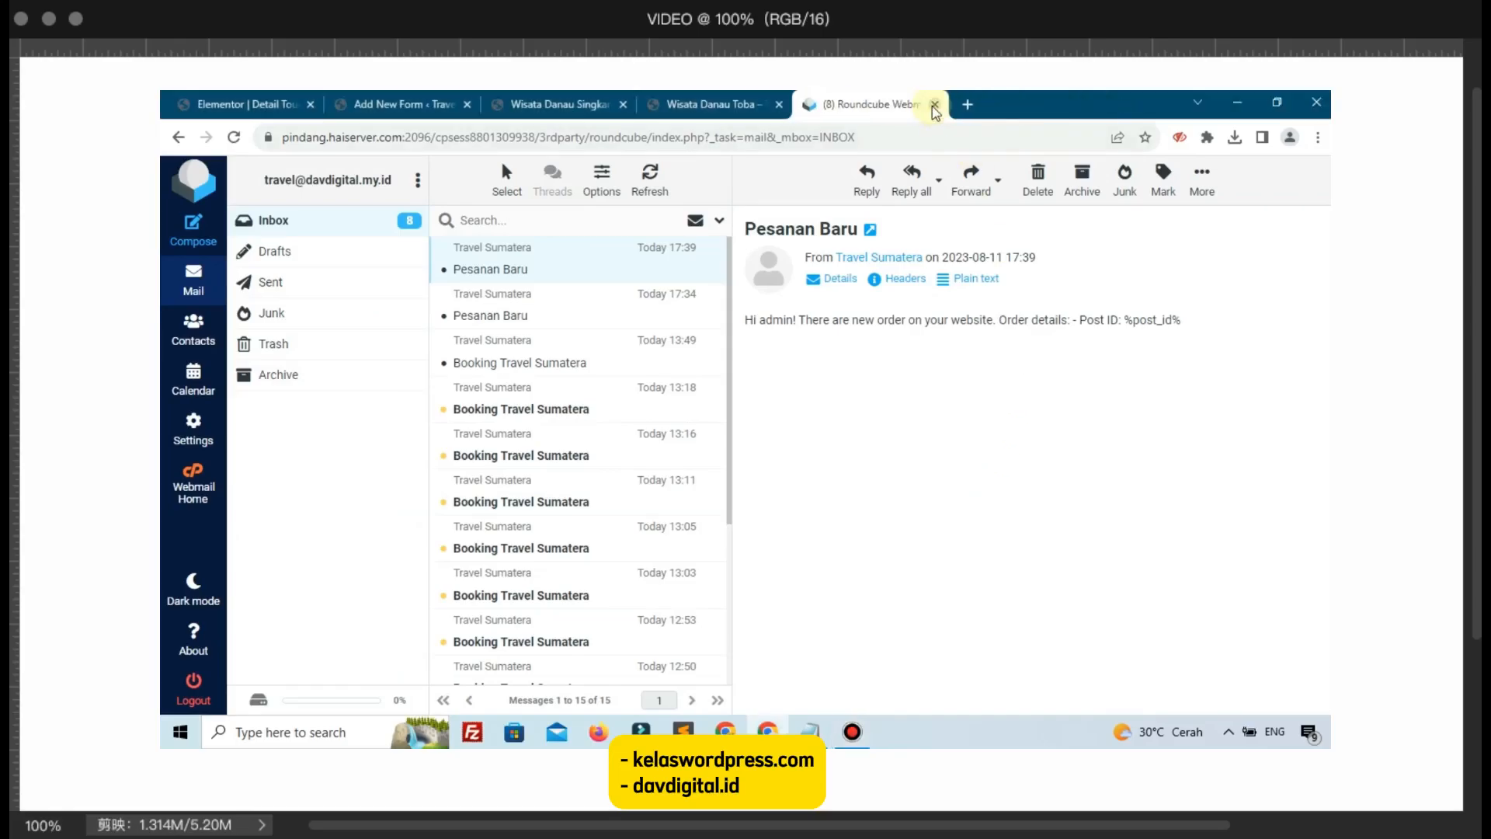
left_click(935, 106)
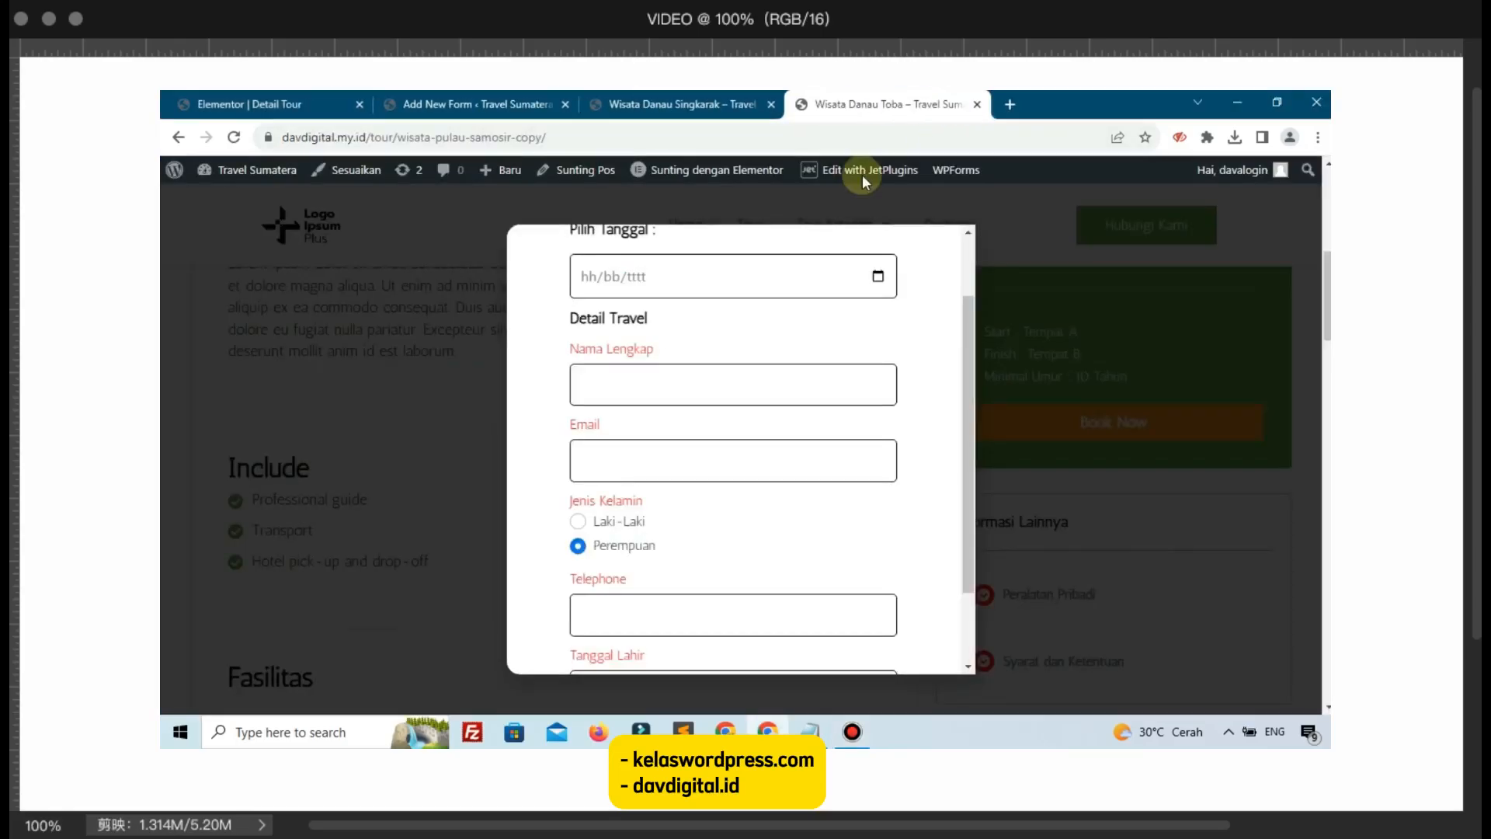
left_click(322, 315)
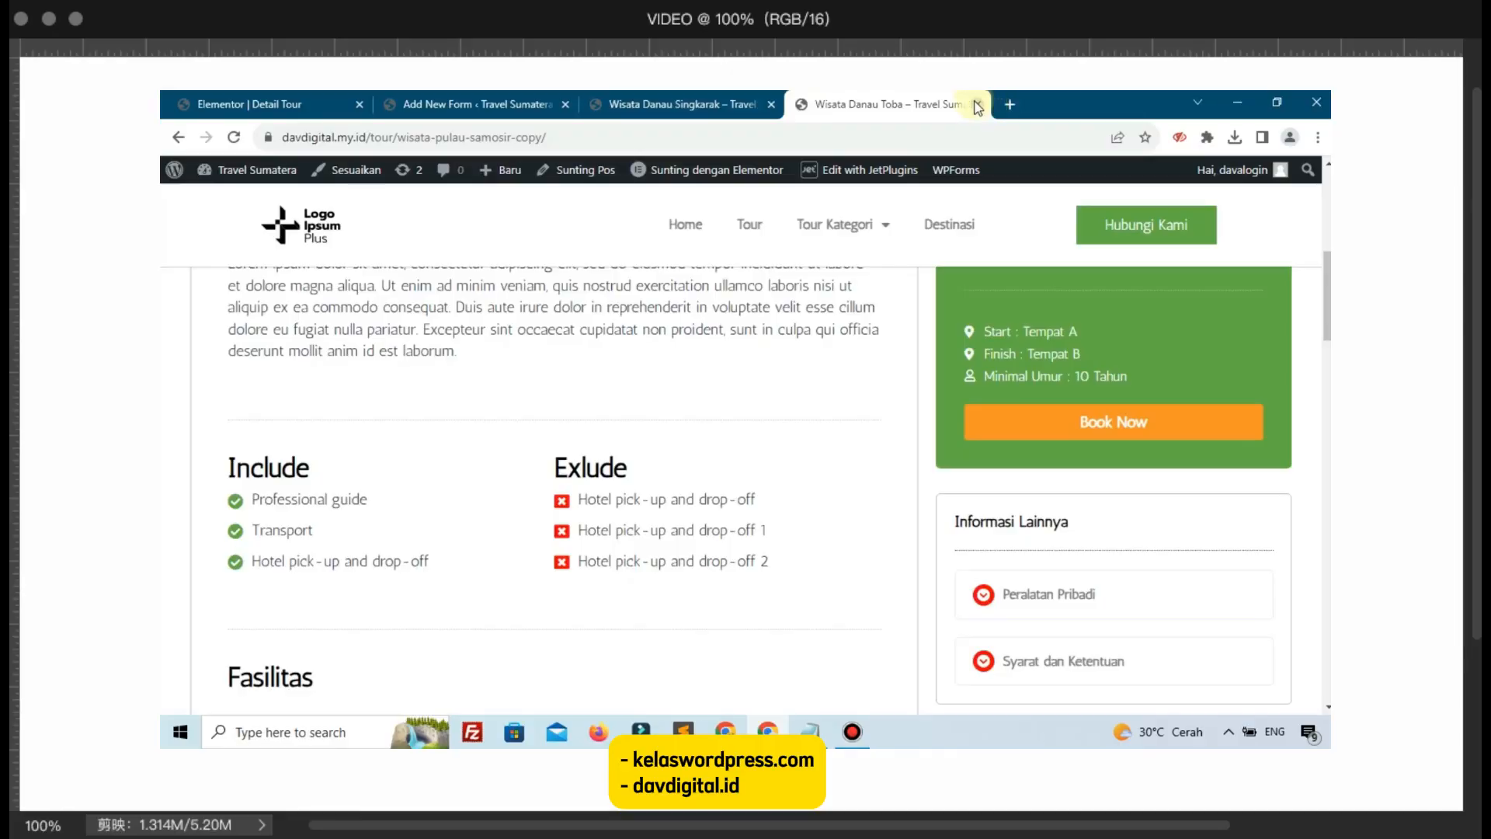
Step: Close the Wisata Danau Toba page and the booking form editor
left_click(978, 105)
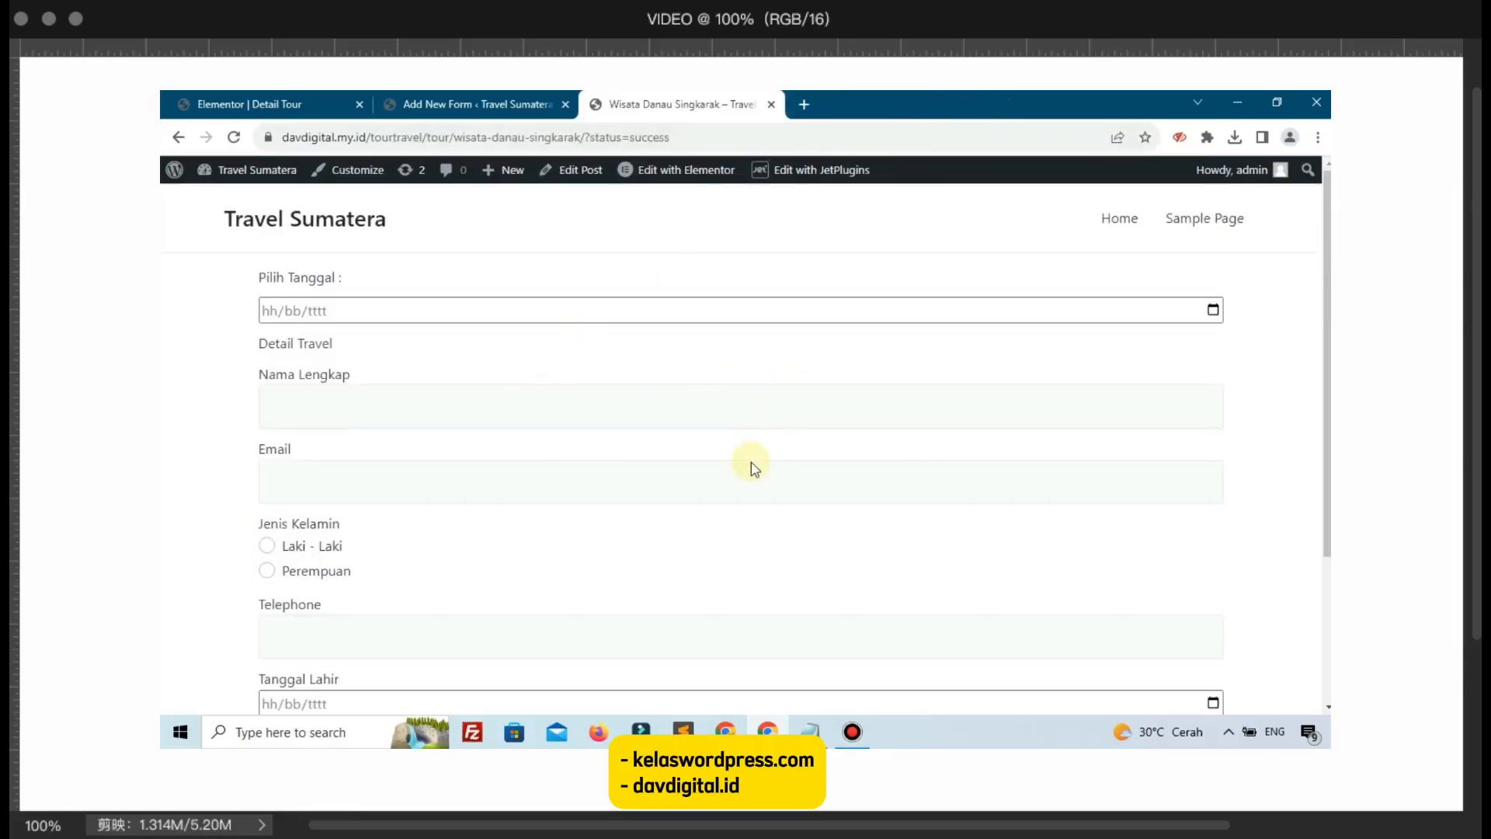
left_click(458, 104)
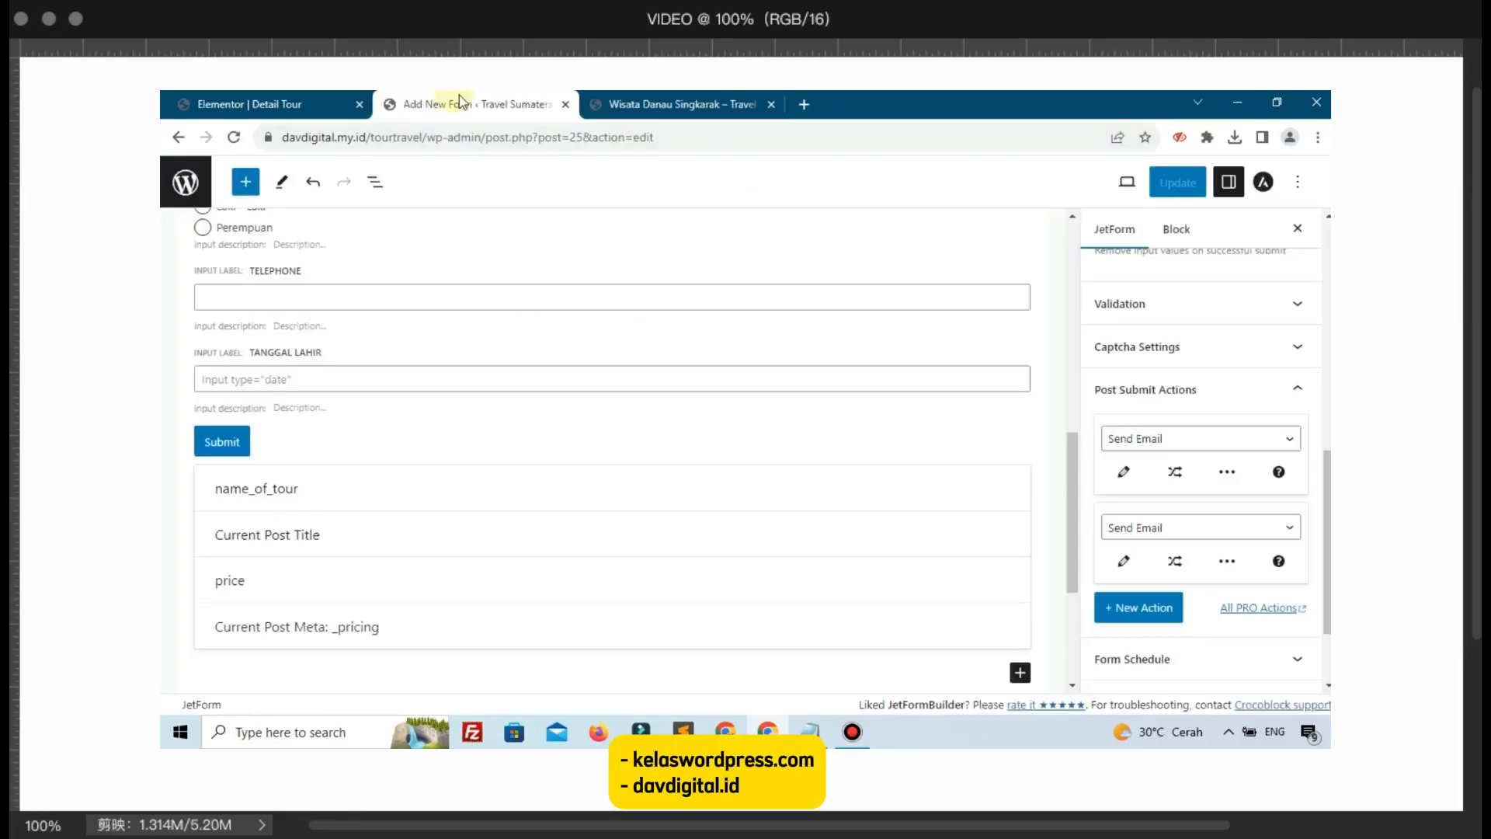
left_click(564, 104)
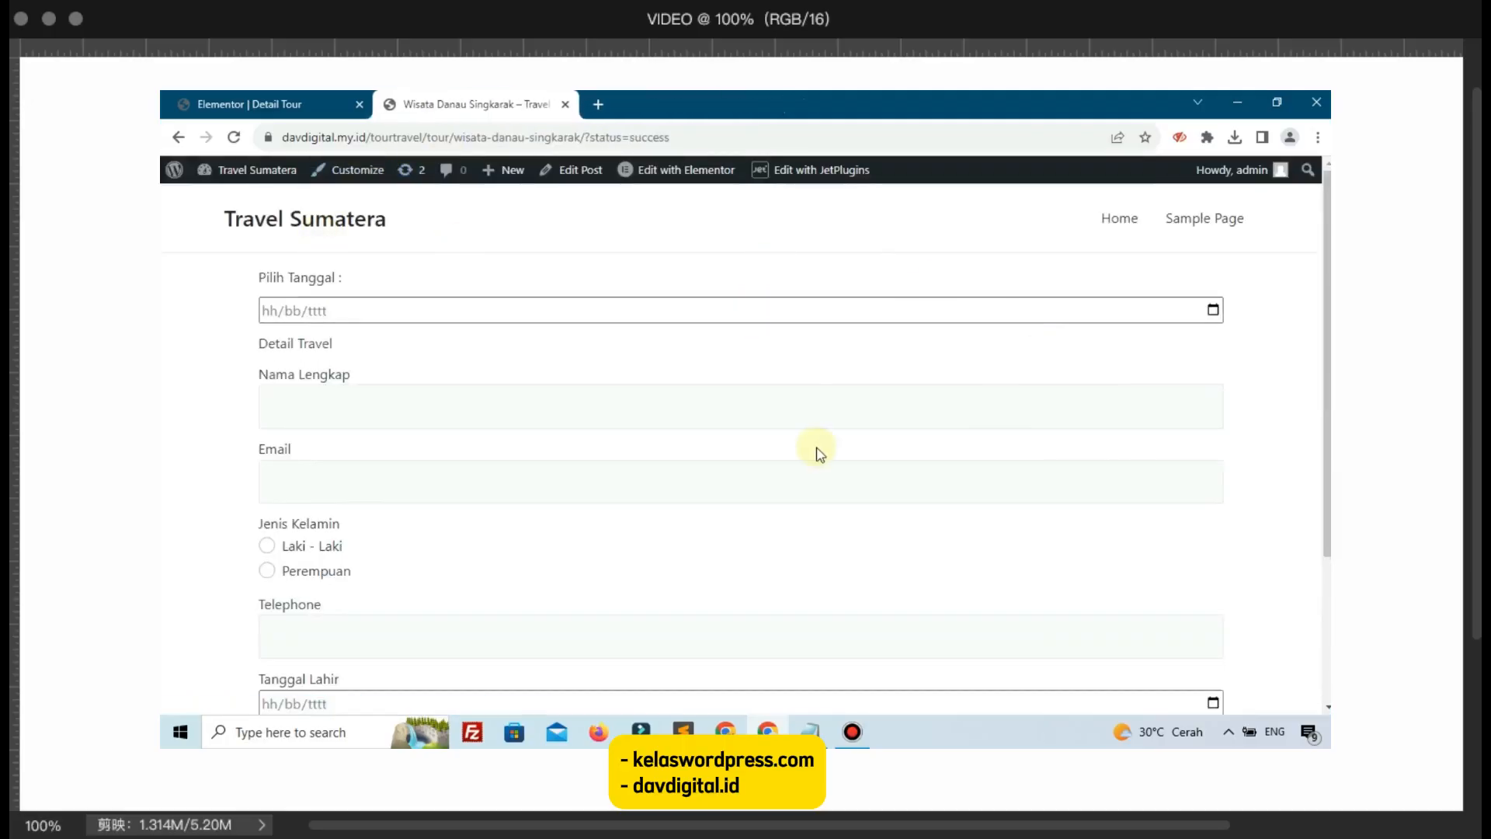
Step: Move the Wisata Danau Singkarak page ahead of the Detail Tour editor and reopen that tour from the site's home page
left_click(254, 101)
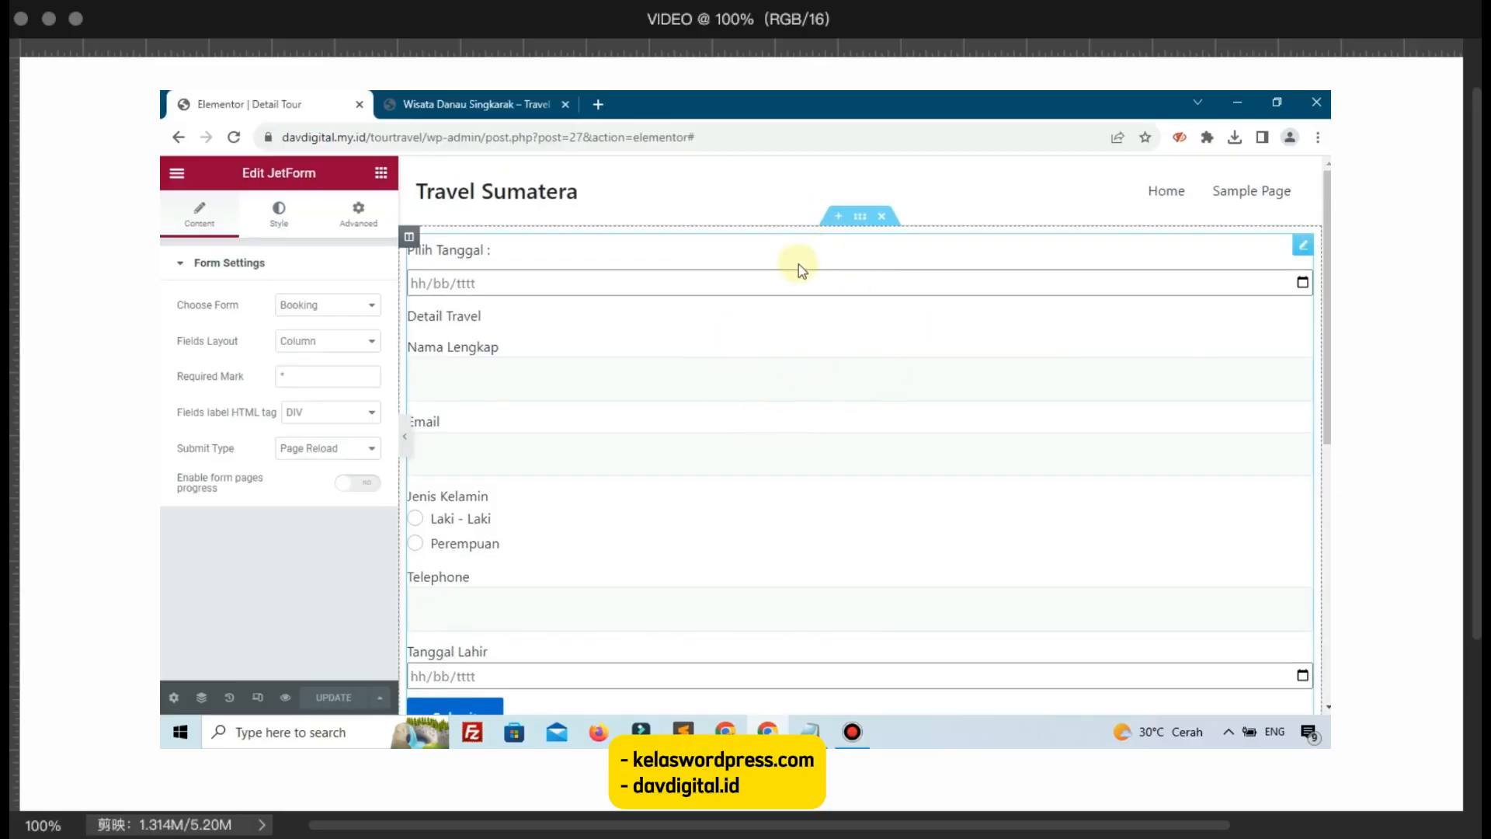
left_click(482, 104)
left_click_drag(482, 104, 268, 104)
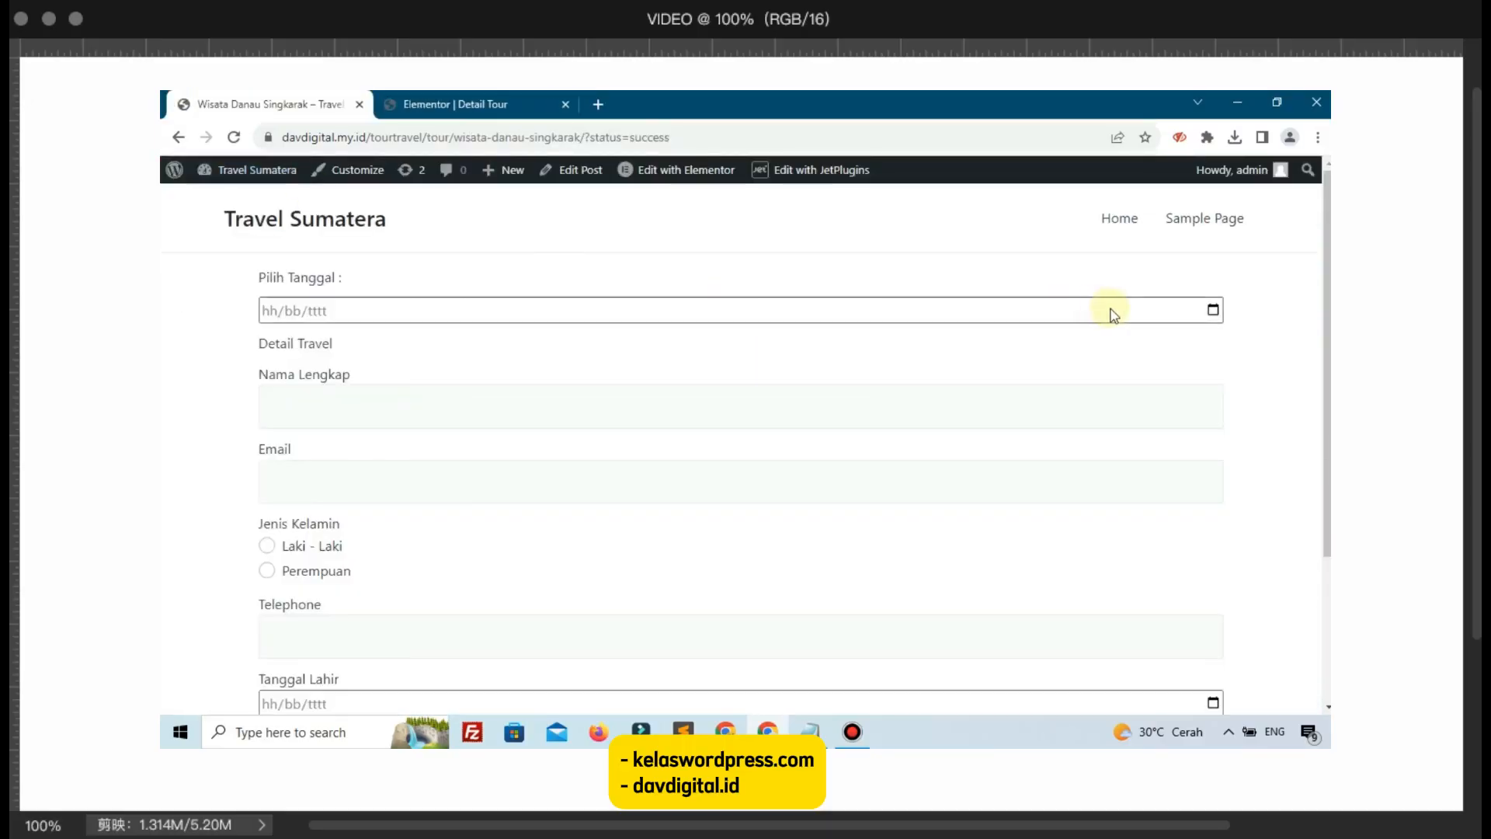
left_click(1120, 218)
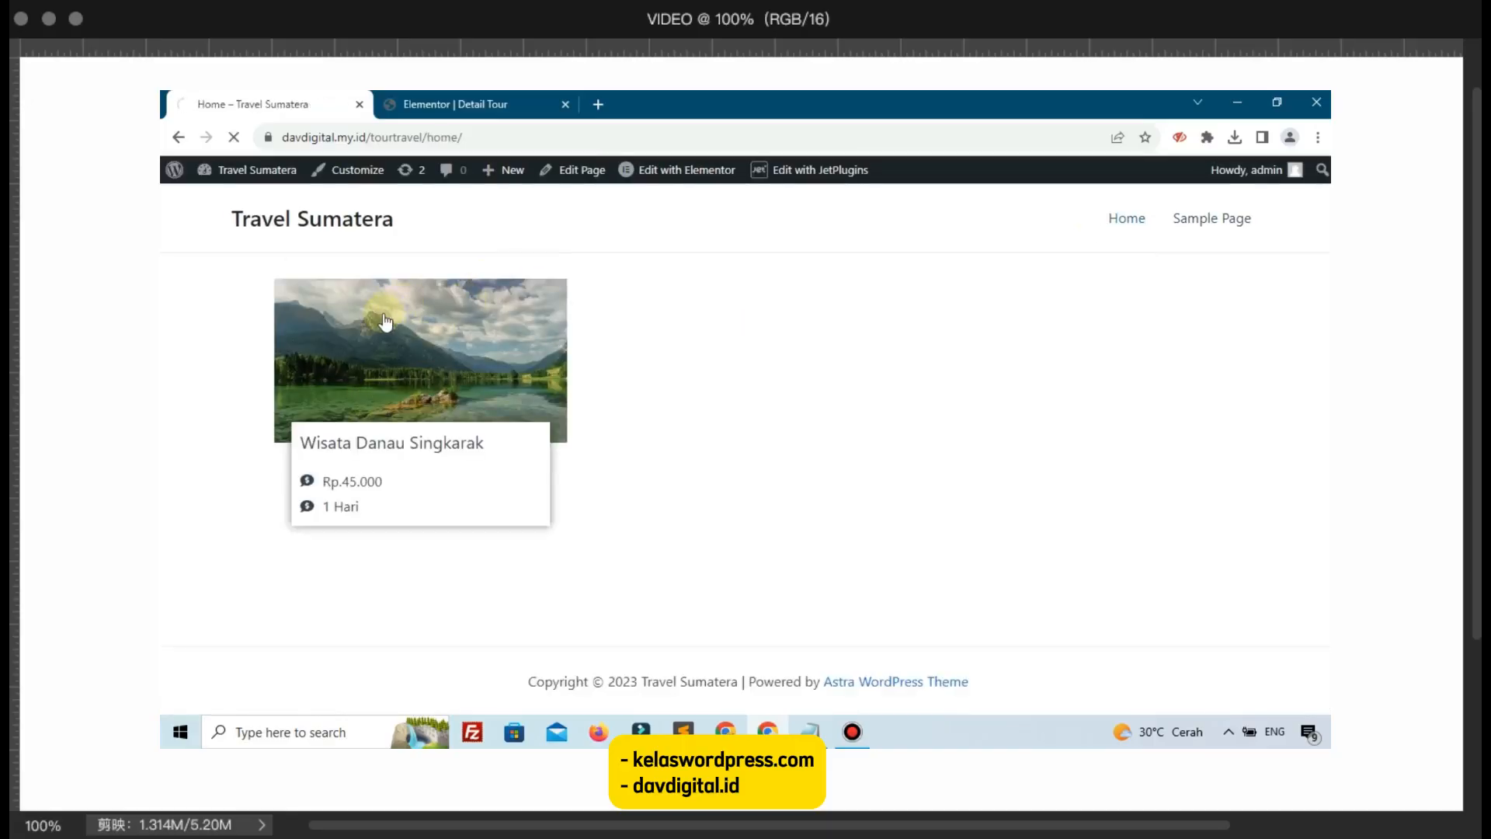
left_click(385, 321)
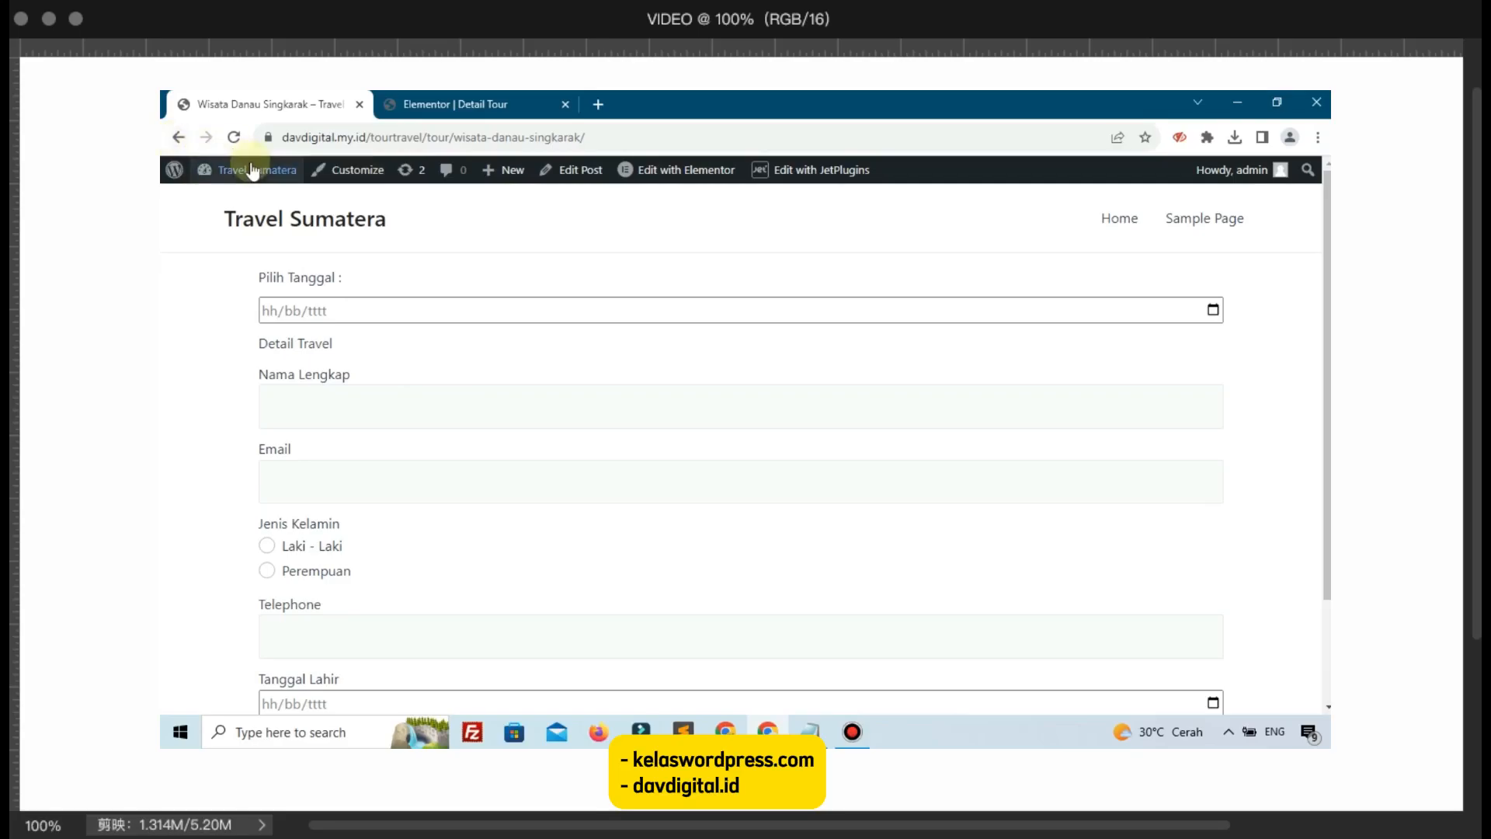
Step: Put the Detail Tour editor back ahead of the tour page and open the WordPress dashboard separately in front of both
left_click(420, 104)
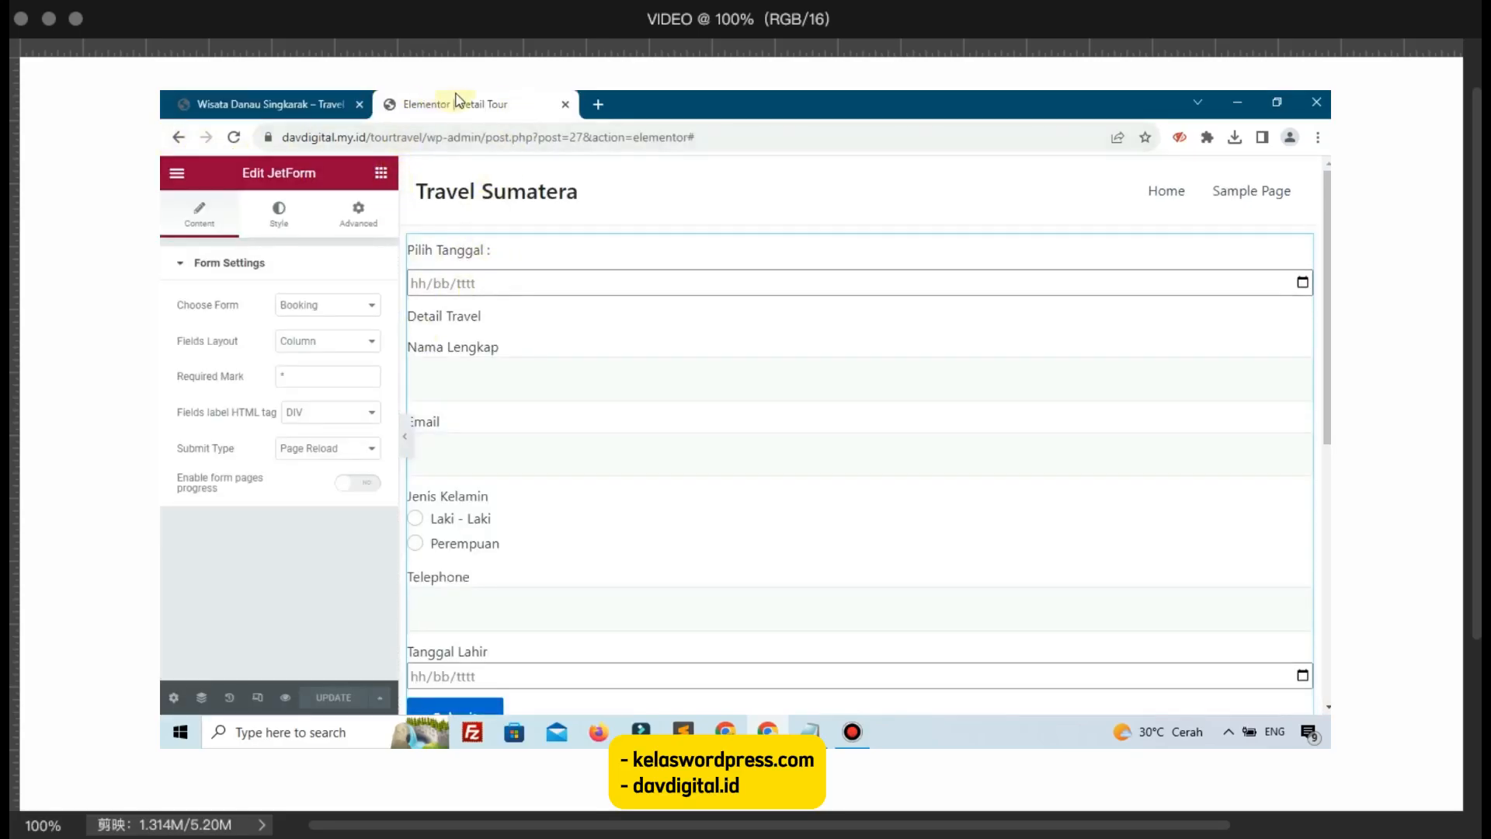
left_click_drag(458, 100, 164, 96)
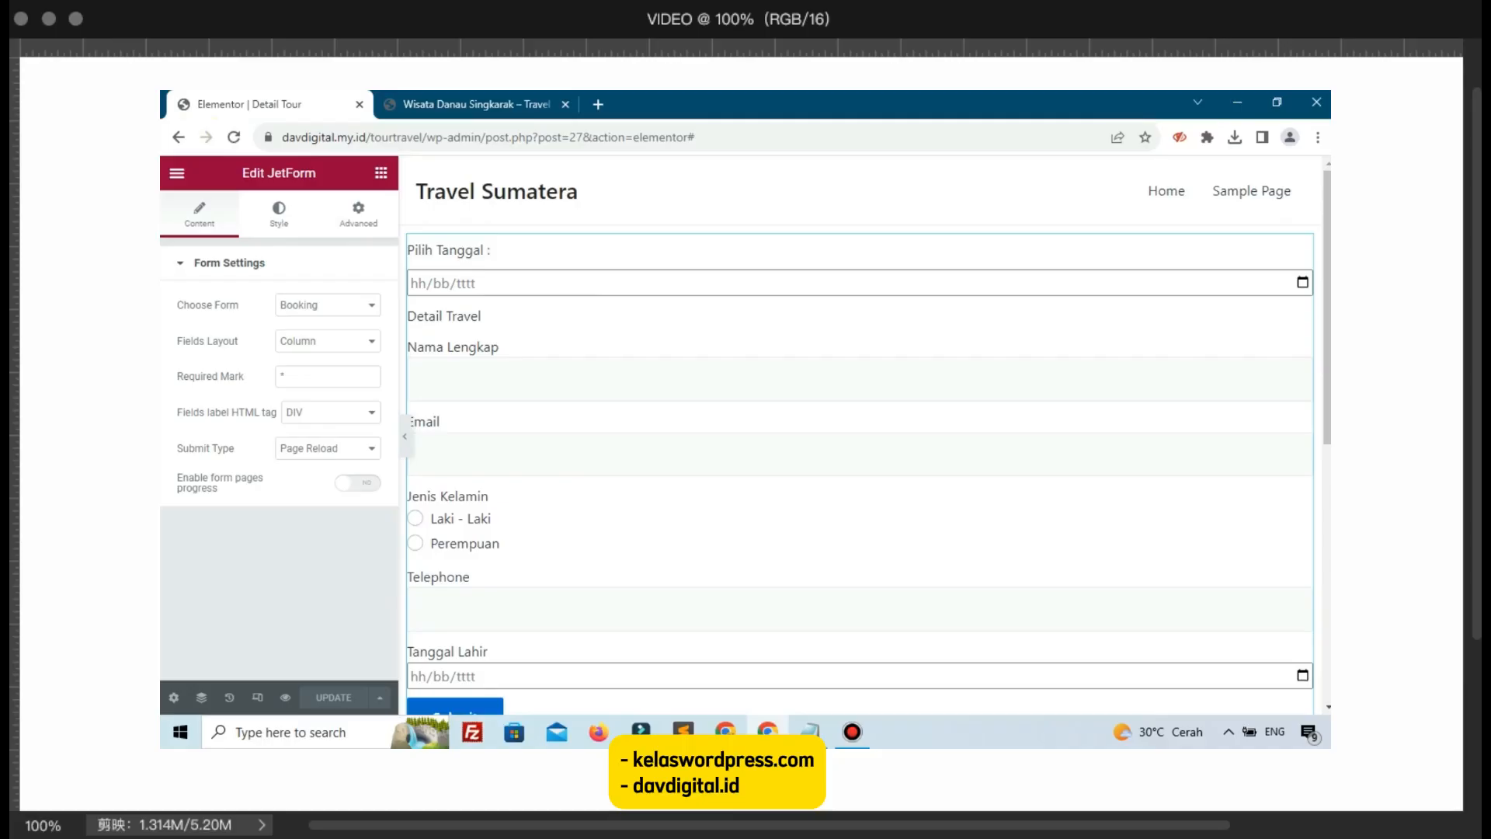
left_click(447, 104)
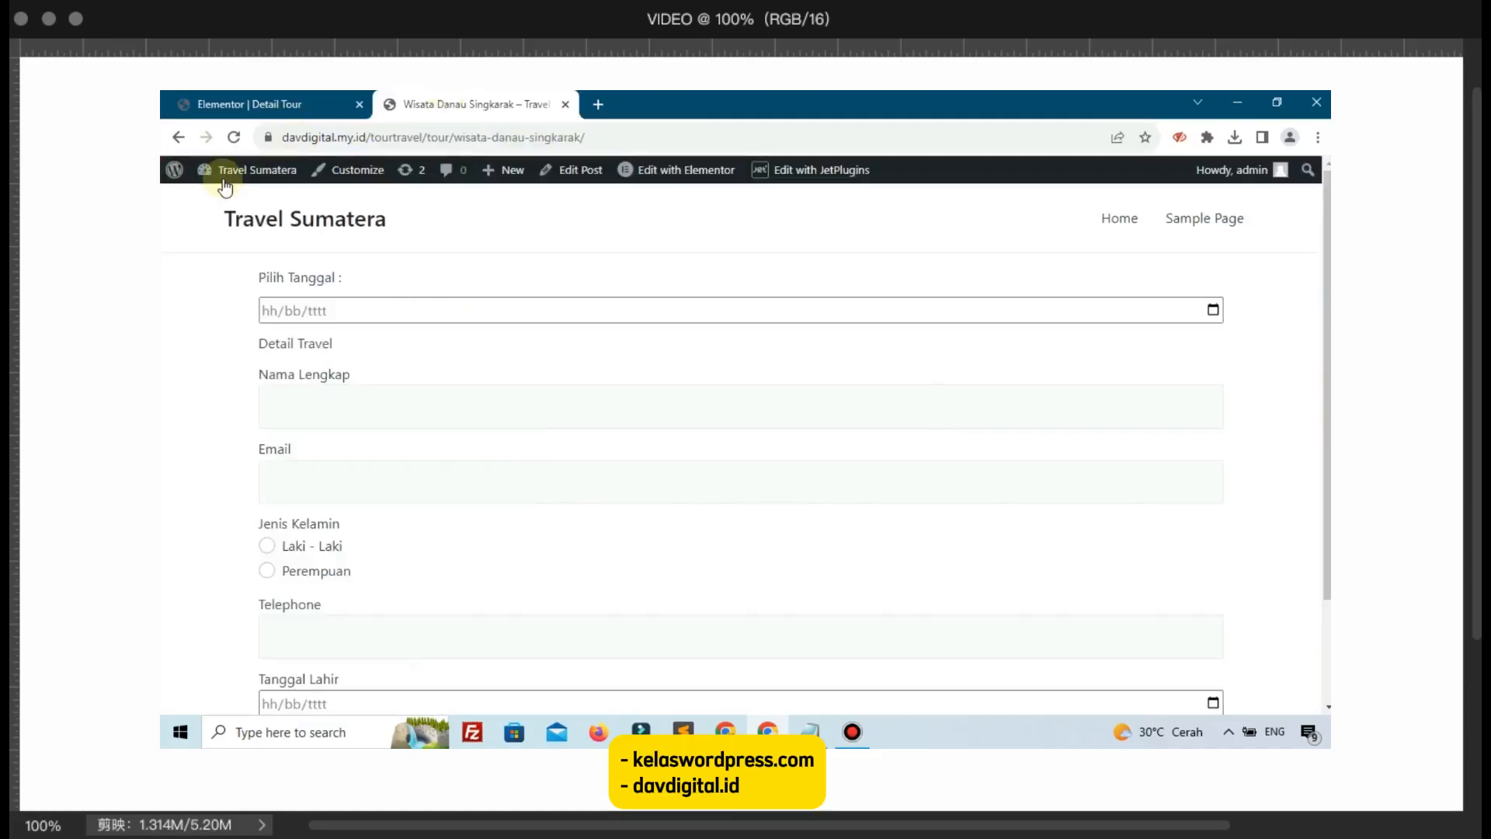
right_click(250, 199)
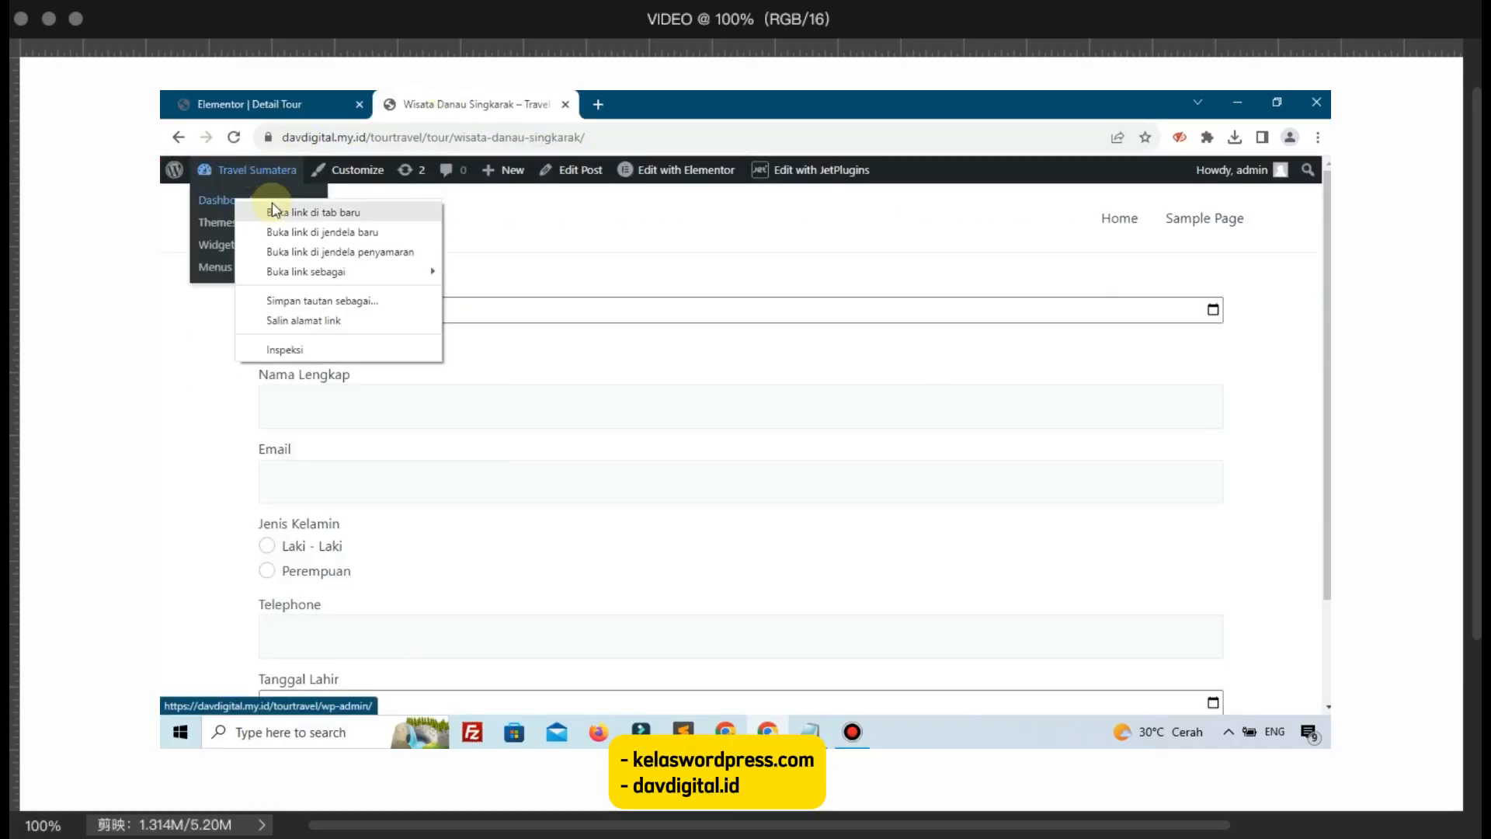
left_click(287, 206)
left_click(640, 99)
left_click_drag(641, 100, 226, 104)
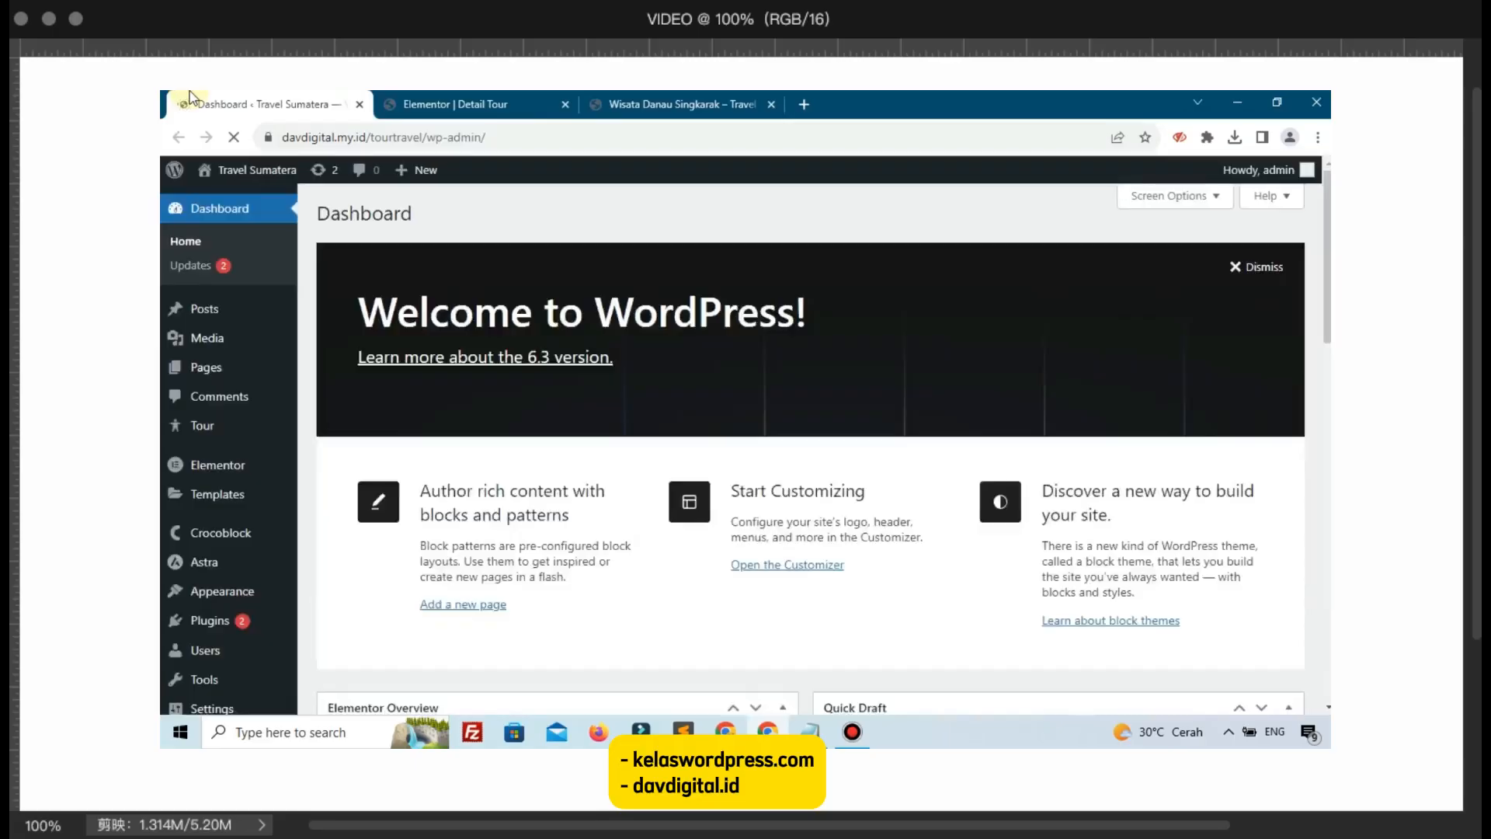
Step: Open the Wisata Danau Singkarak tour for editing and review its price, duration, minimum age, gallery and description fields
mouse_move(243, 422)
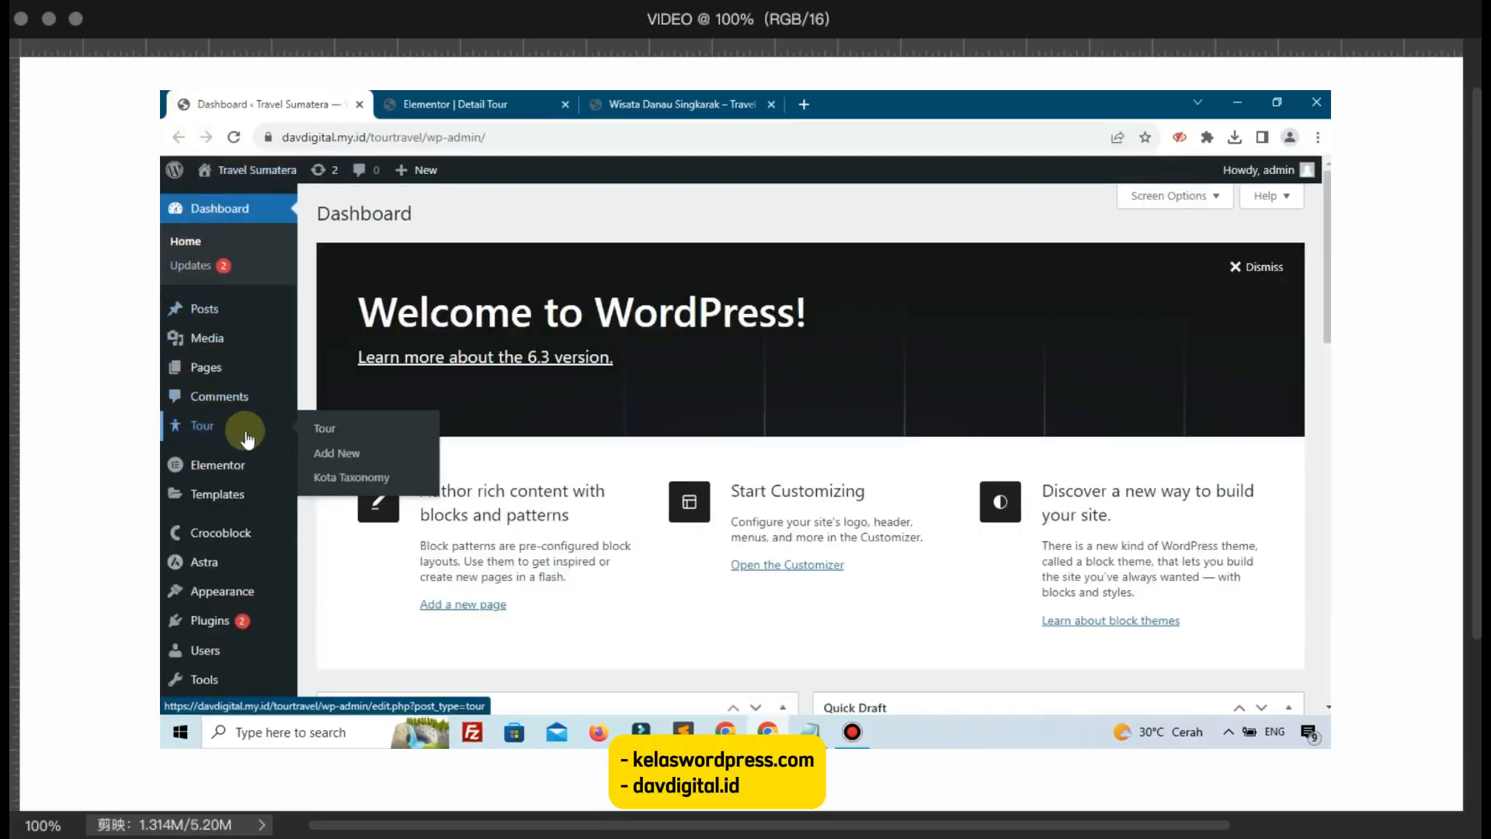
left_click(312, 438)
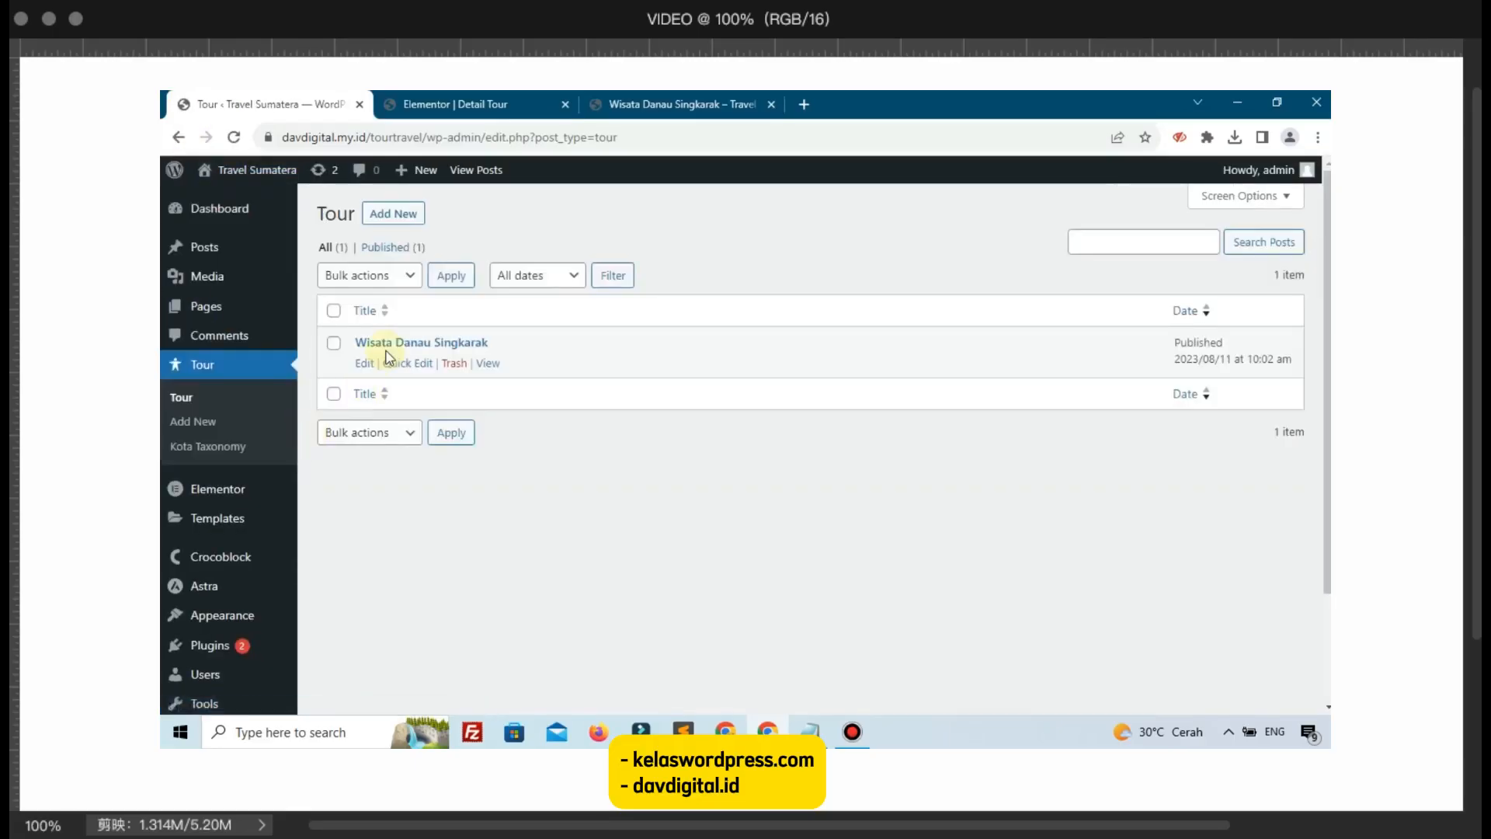
left_click(363, 364)
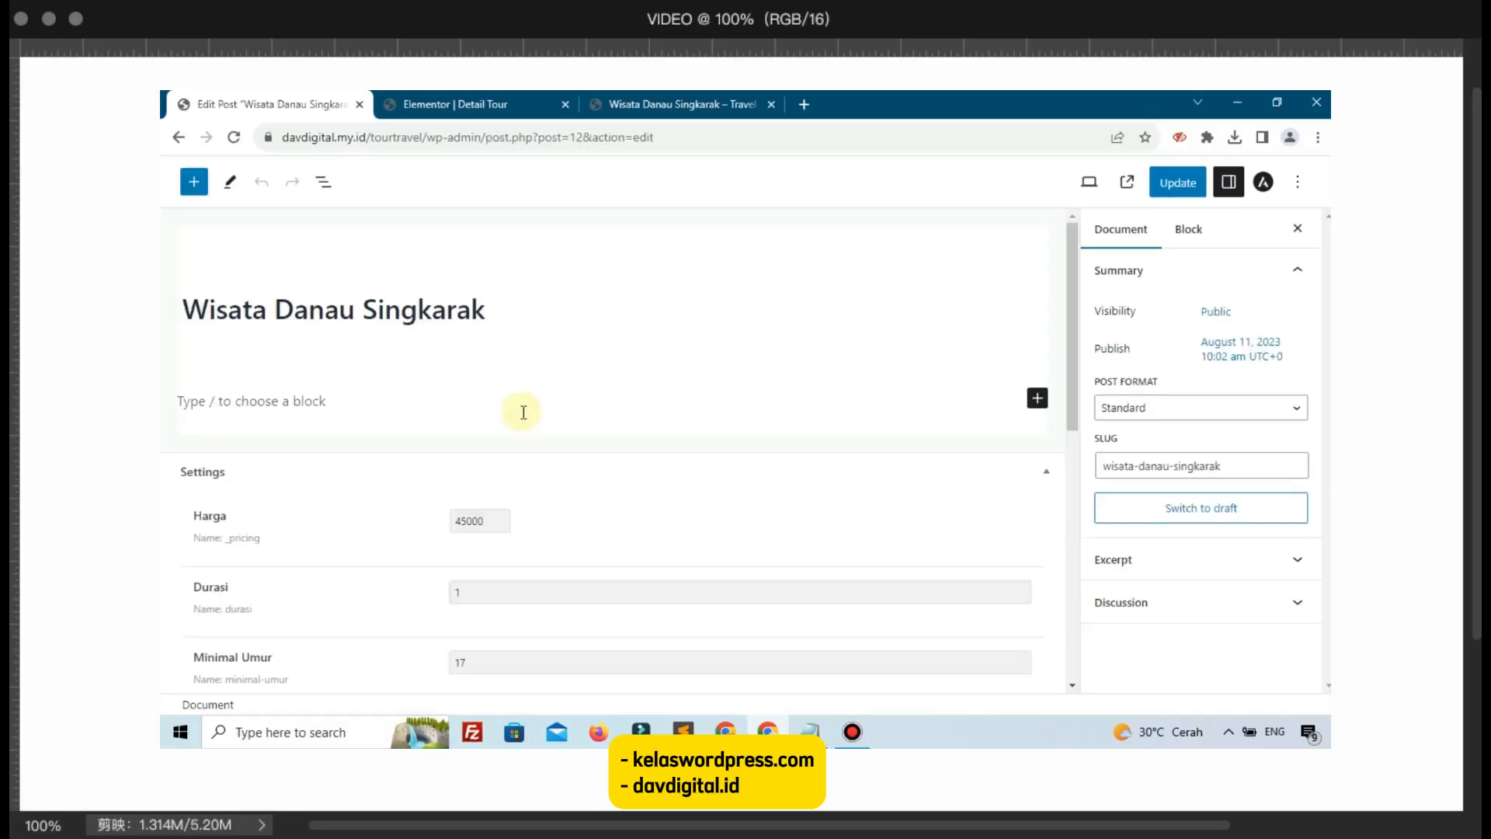
scroll(525, 427, "down", 5)
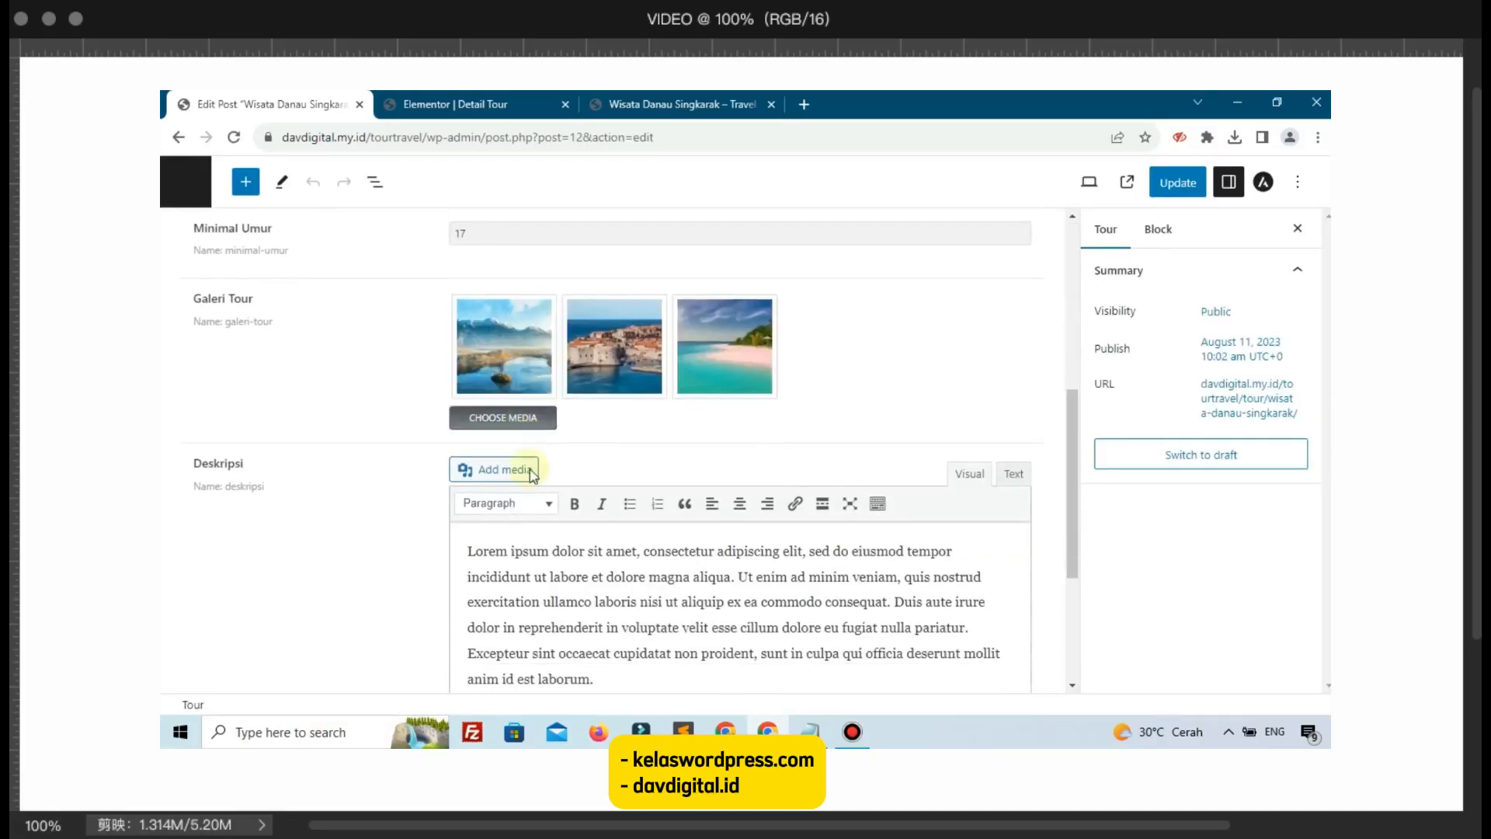
mouse_move(534, 320)
scroll(535, 319, "up", 2)
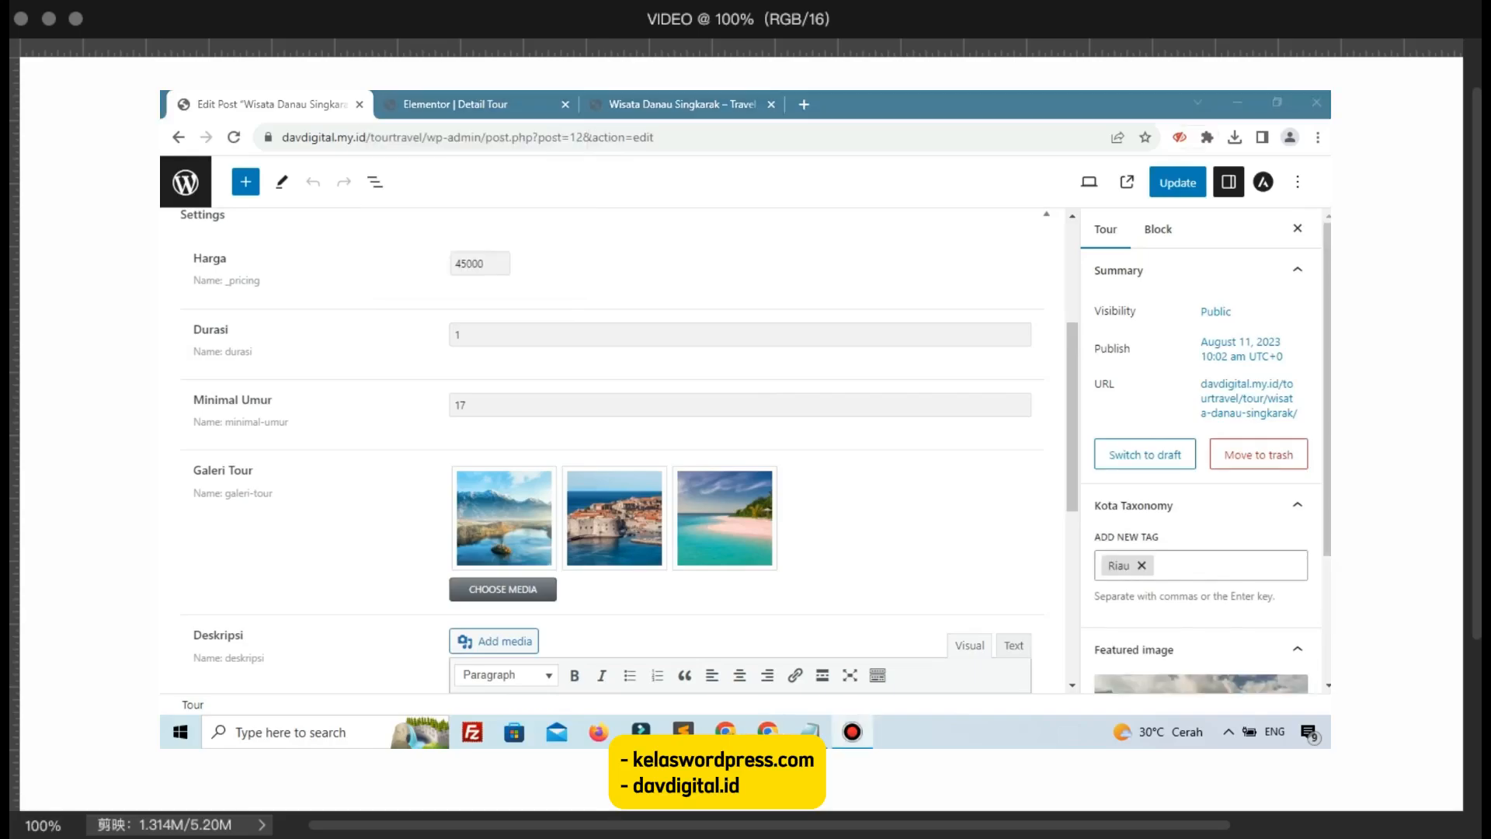
Step: Add an Image Carousel widget in a new section above the booking form in the Detail Tour template
left_click(557, 95)
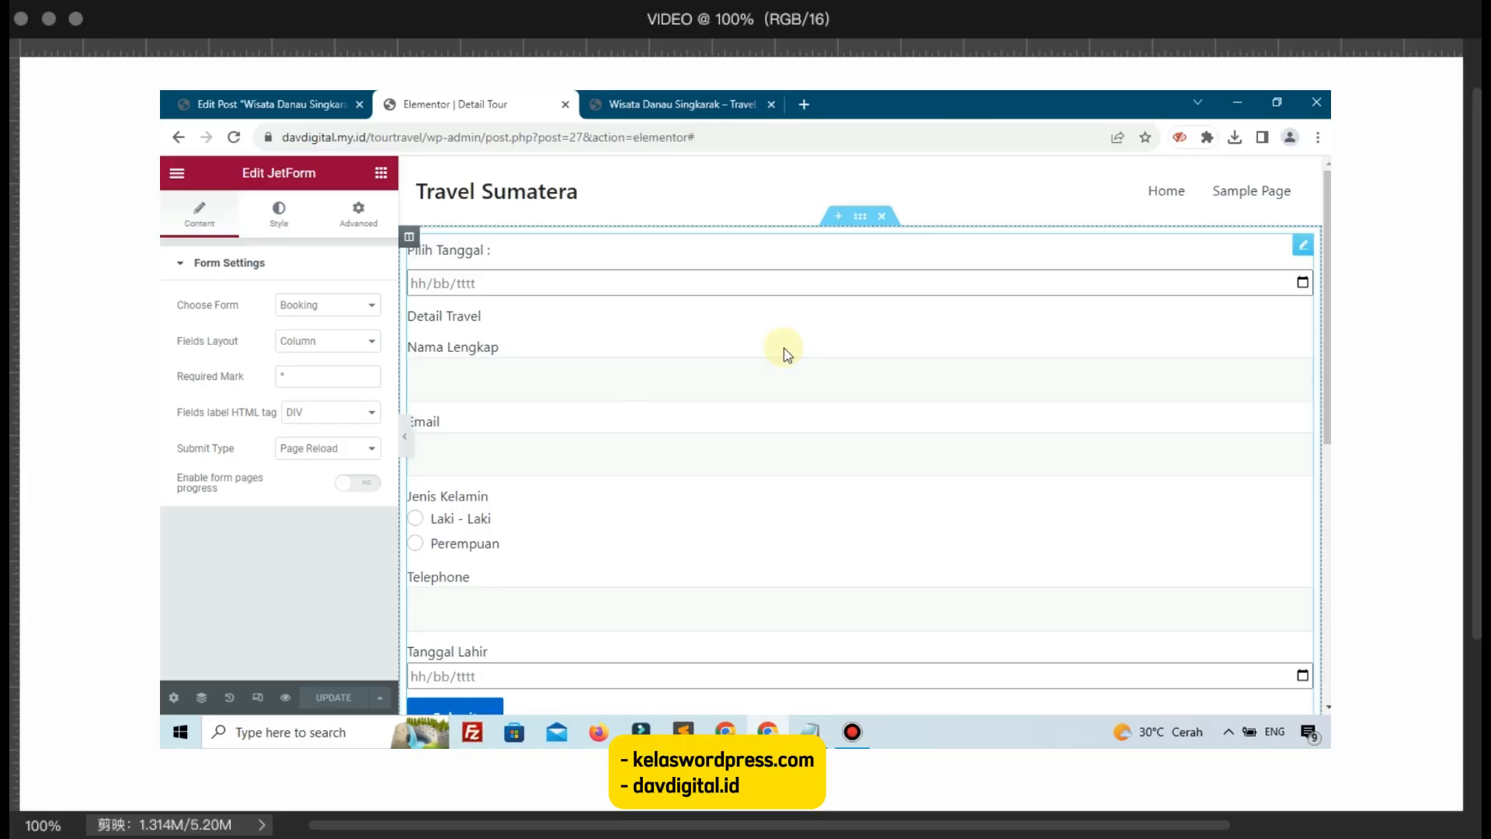
left_click(833, 223)
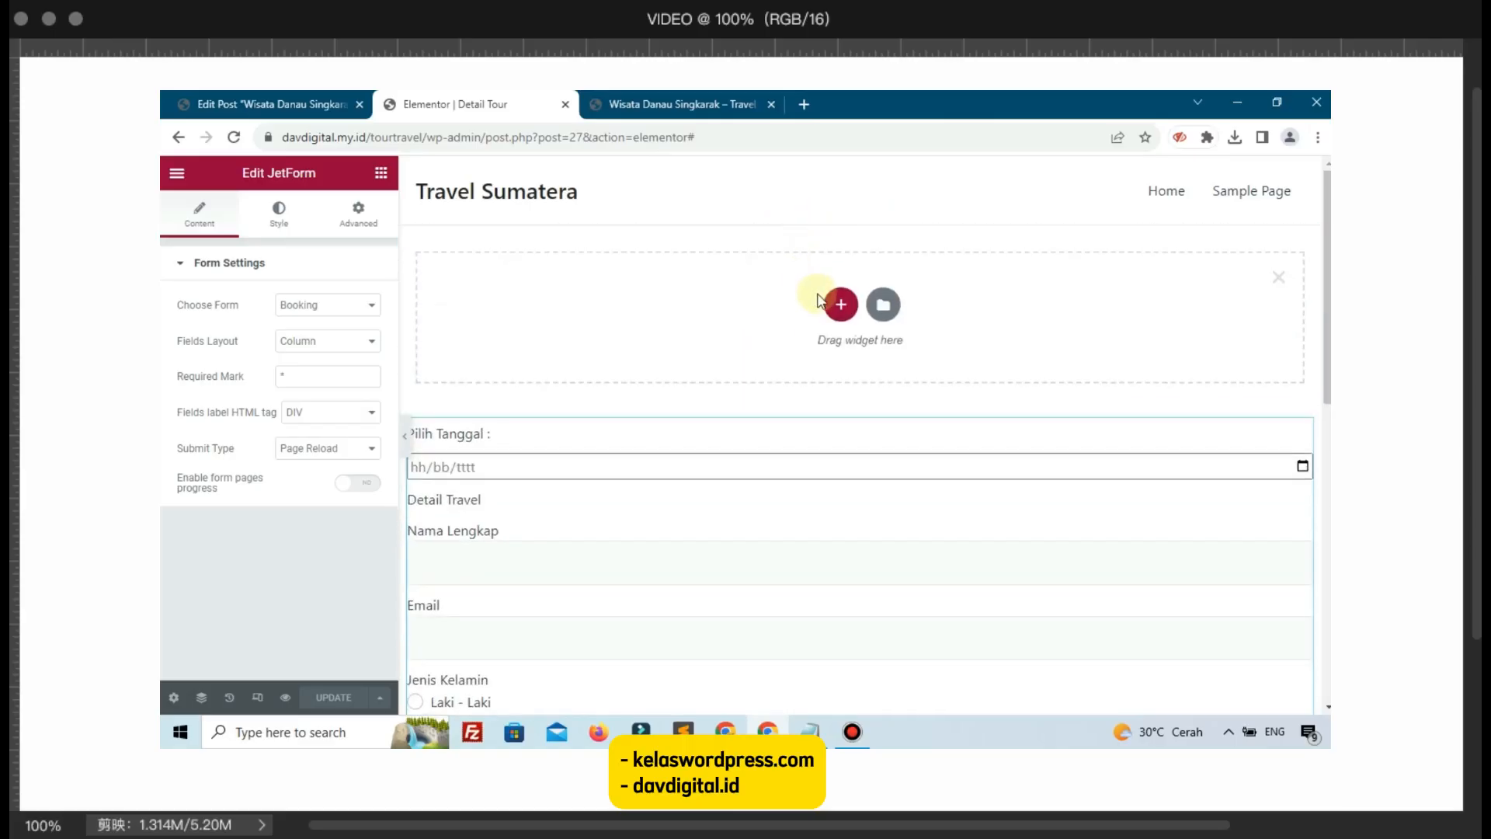
left_click(382, 174)
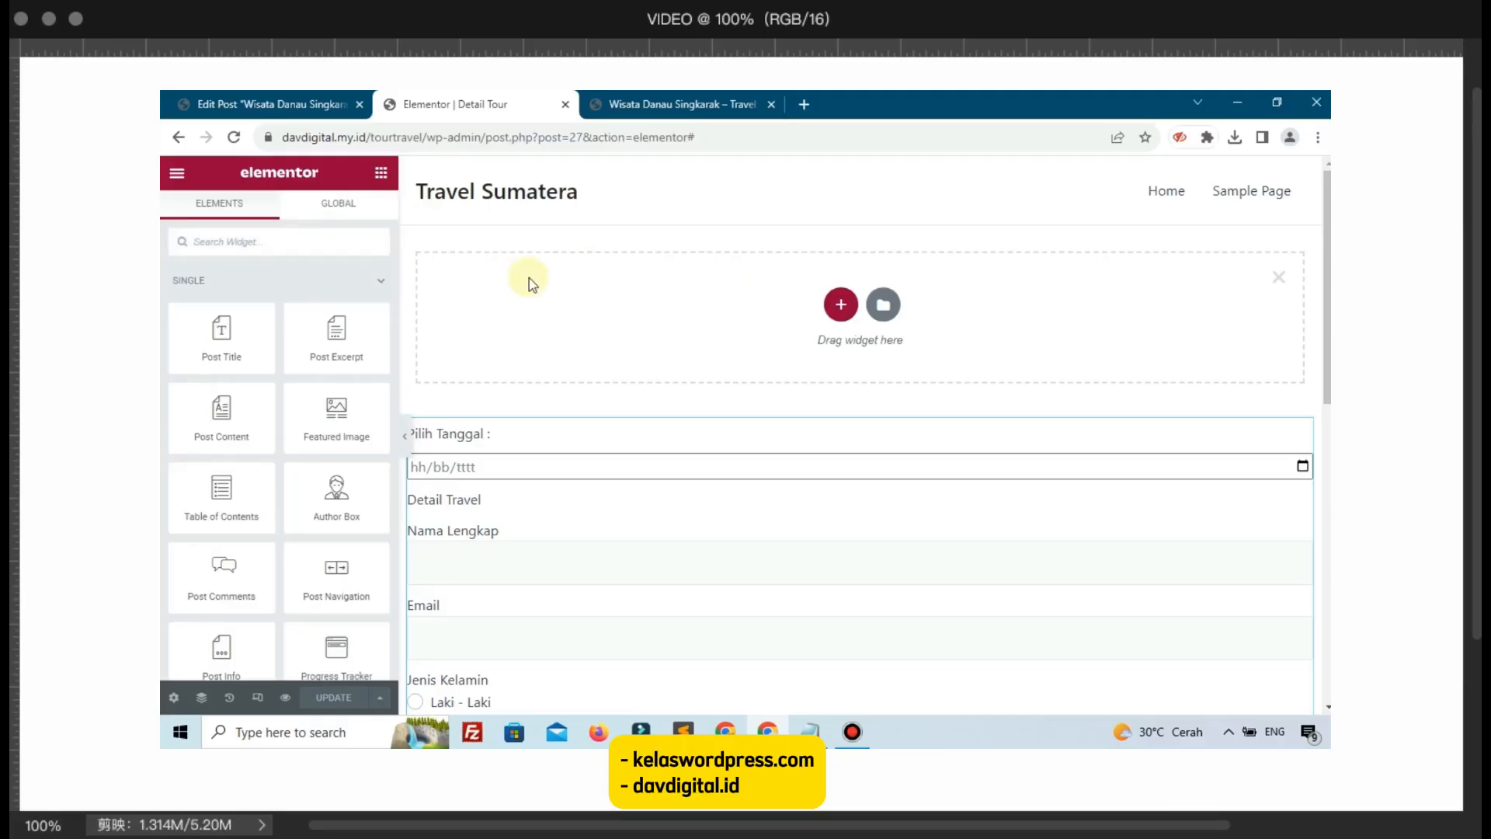
type("d")
type("ol")
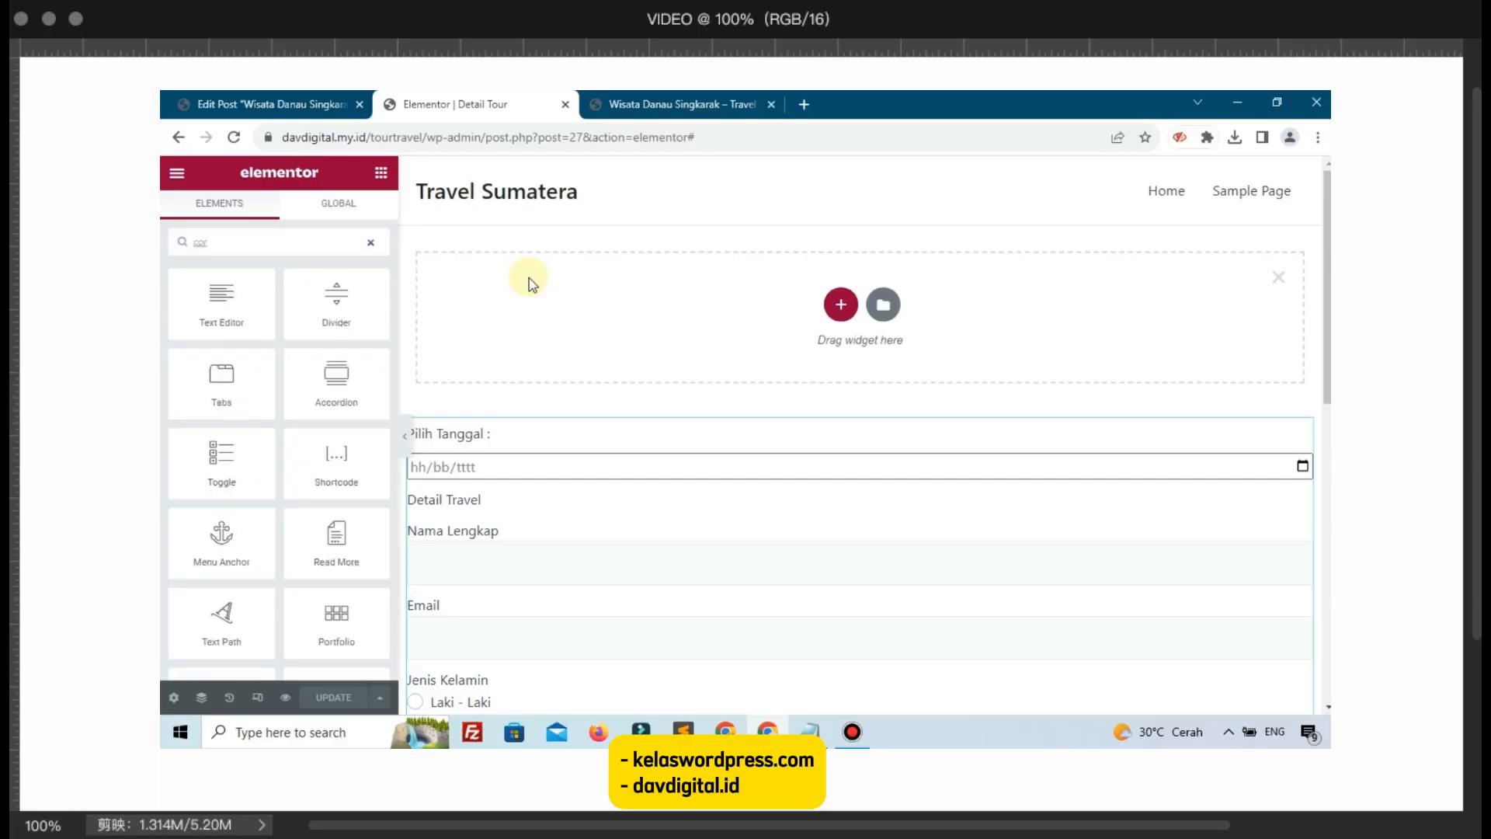
type("u")
key("BackSpace")
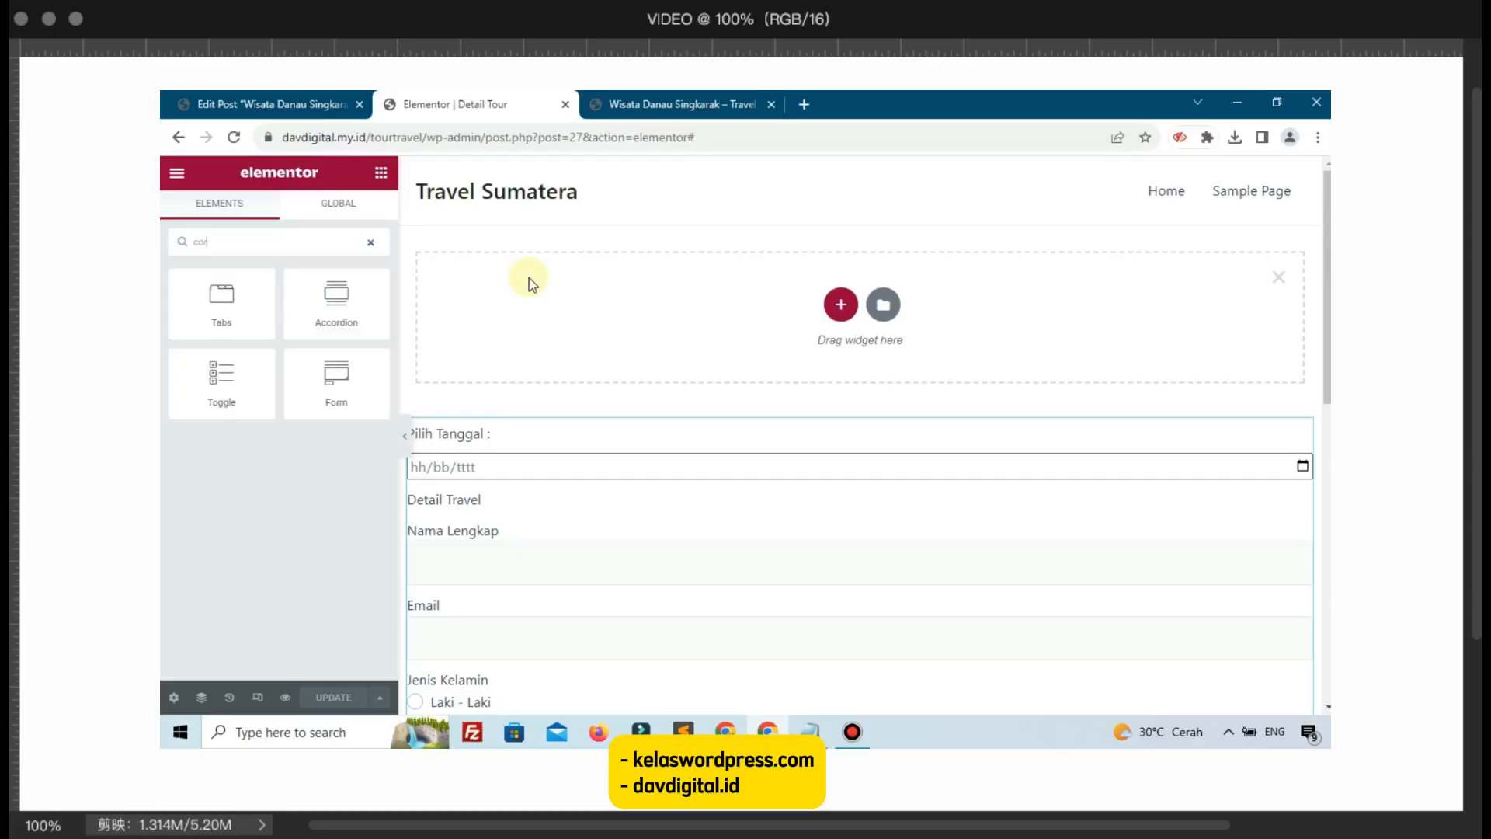
type("t")
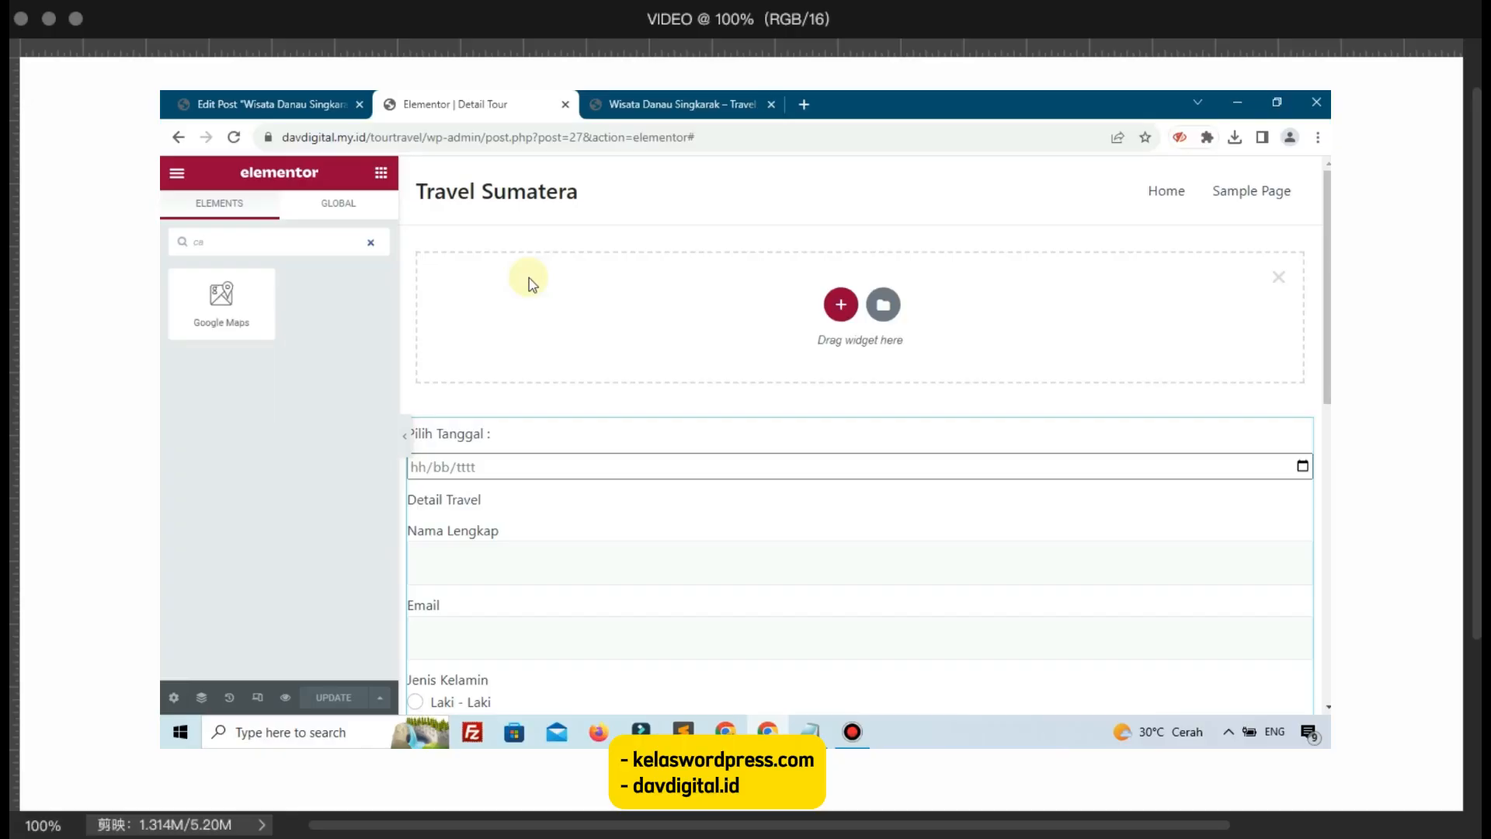
type("r")
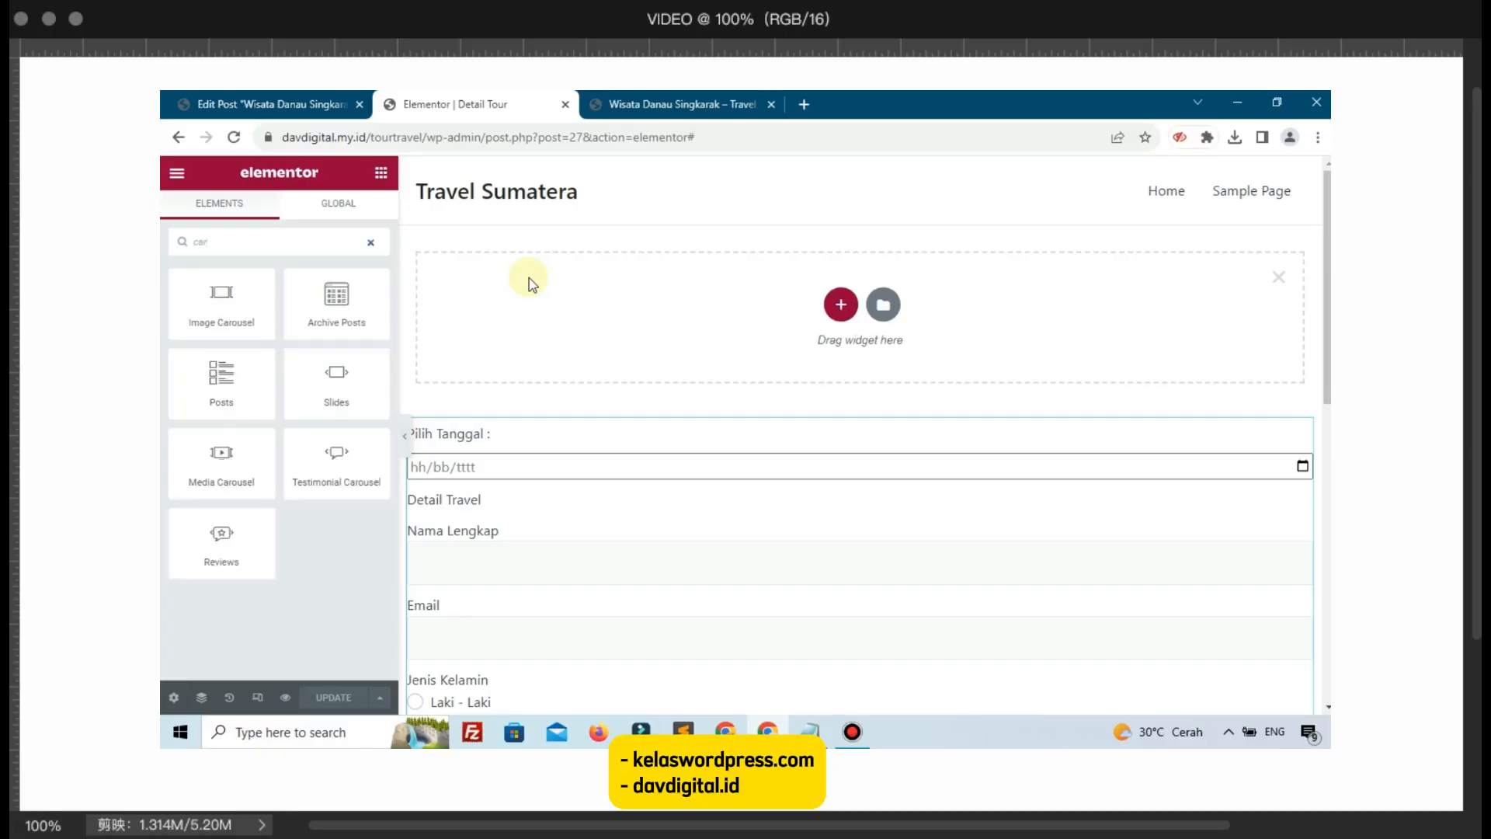
left_click_drag(253, 276, 522, 322)
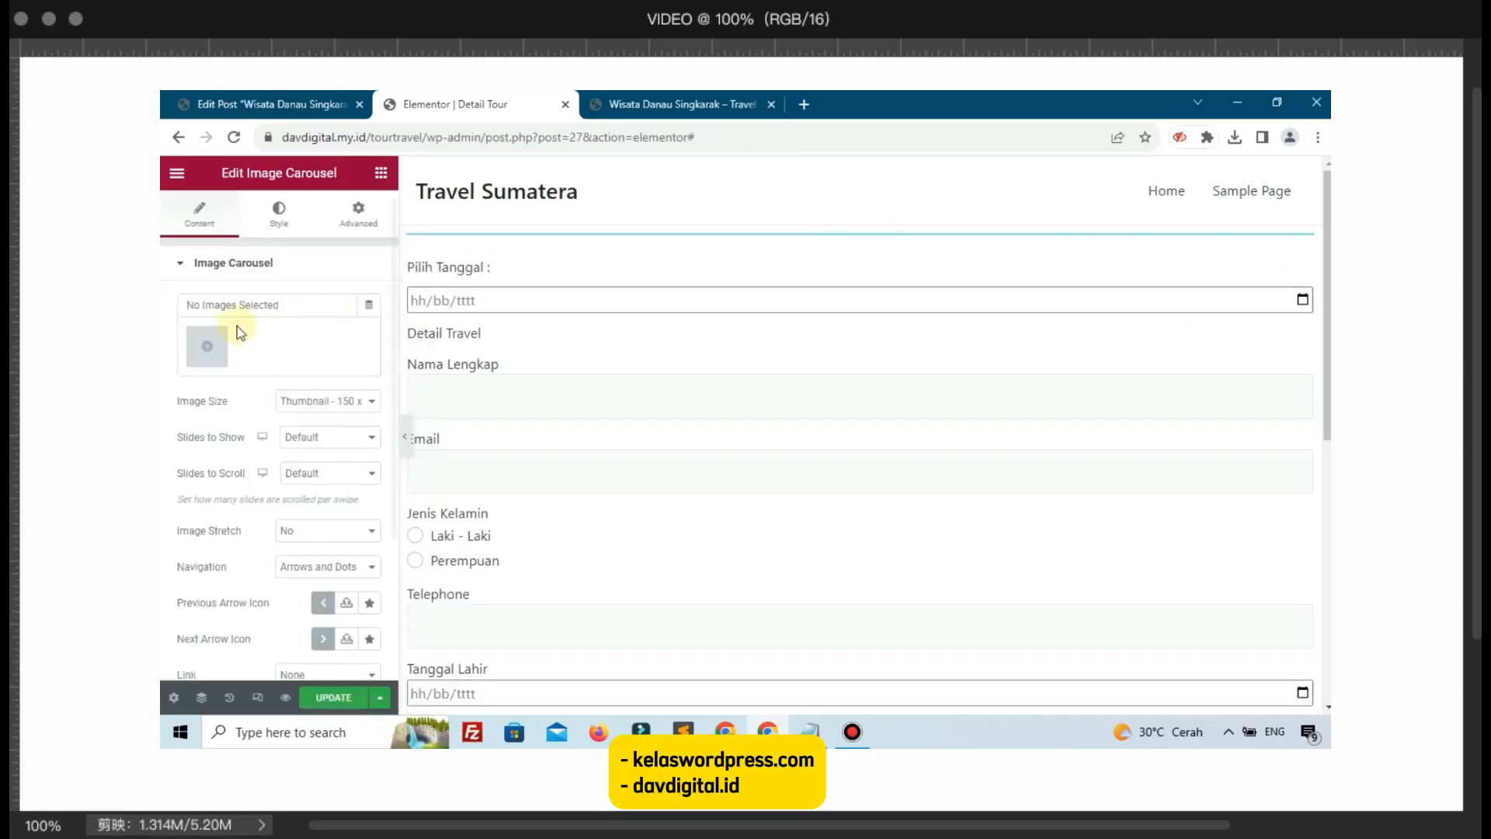
Step: Source the carousel's images from the JetEngine Gallery field Galeri Tour and set the image size to Full
left_click(365, 307)
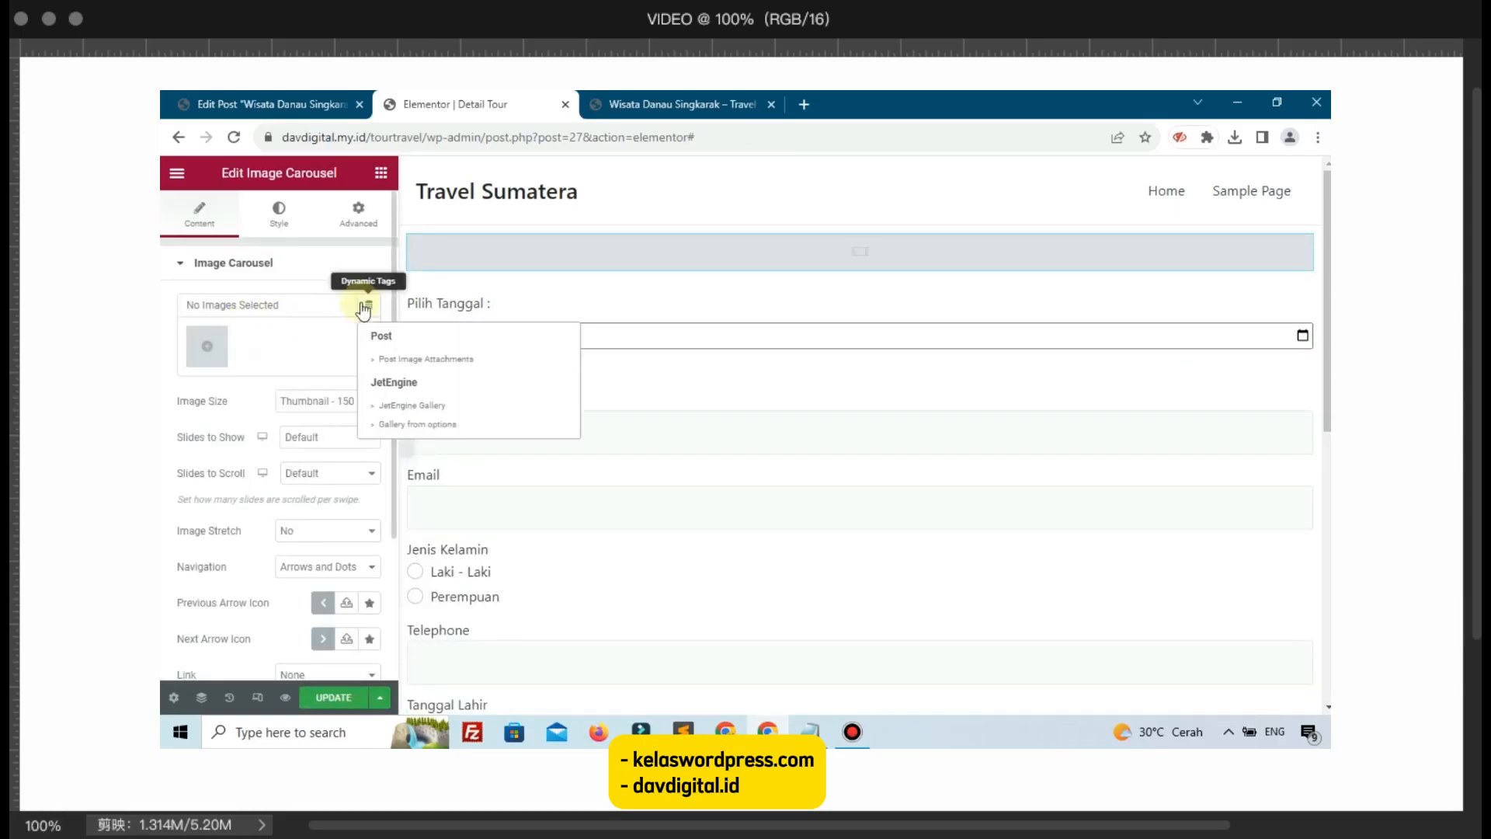
left_click(404, 407)
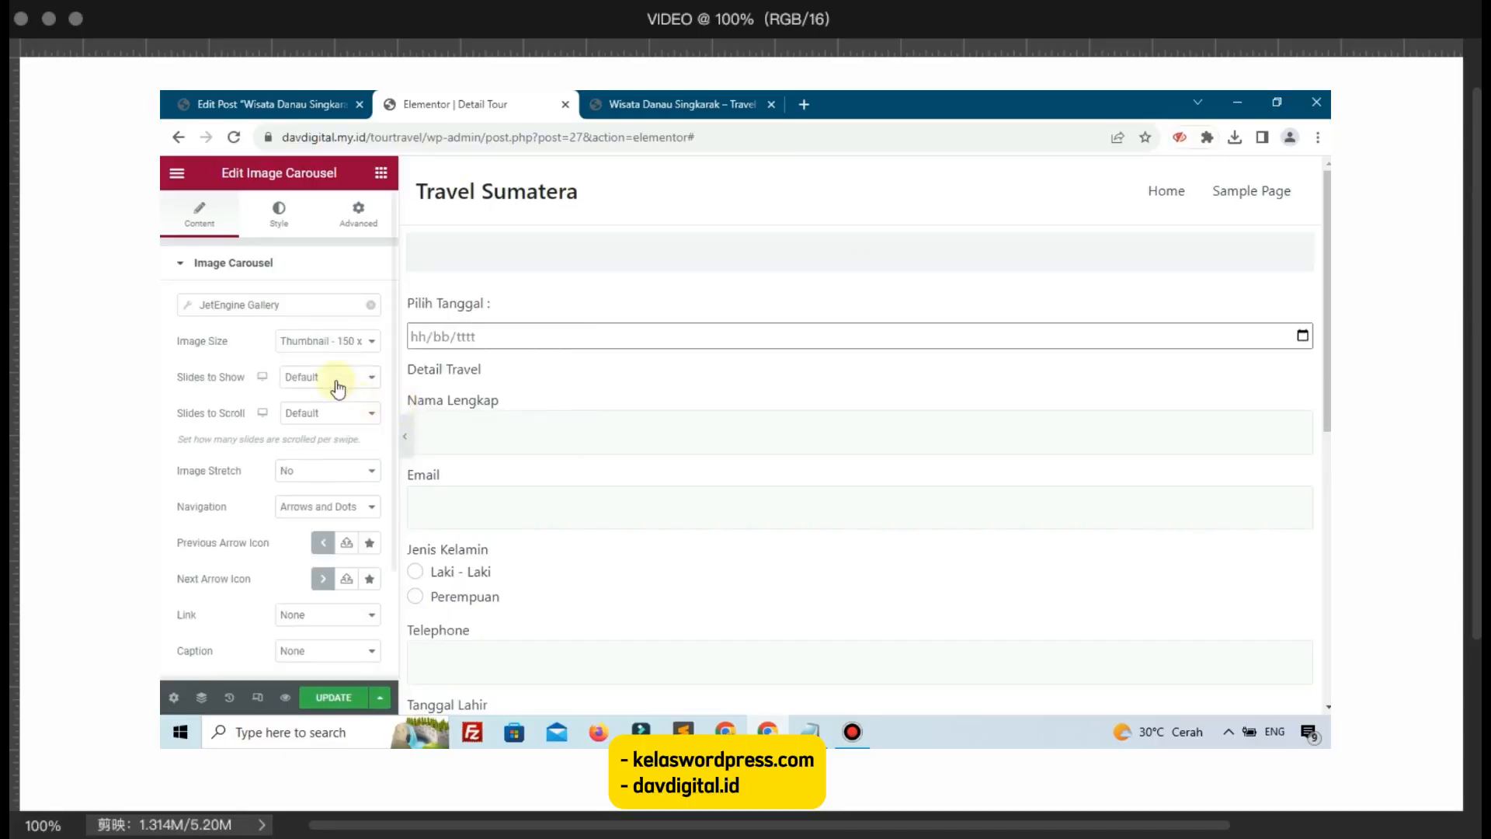
left_click(294, 310)
left_click(313, 380)
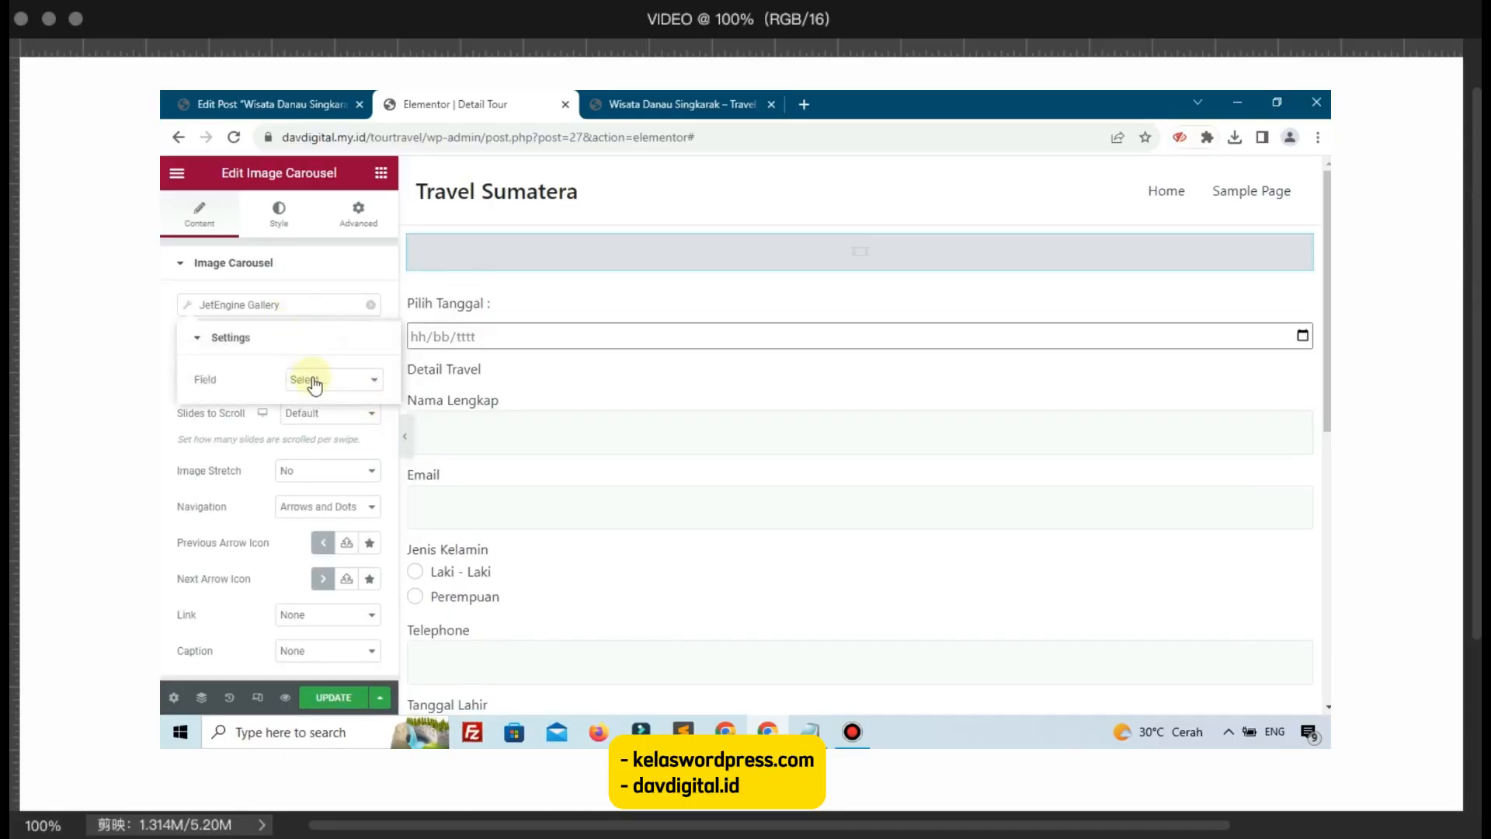
left_click(340, 412)
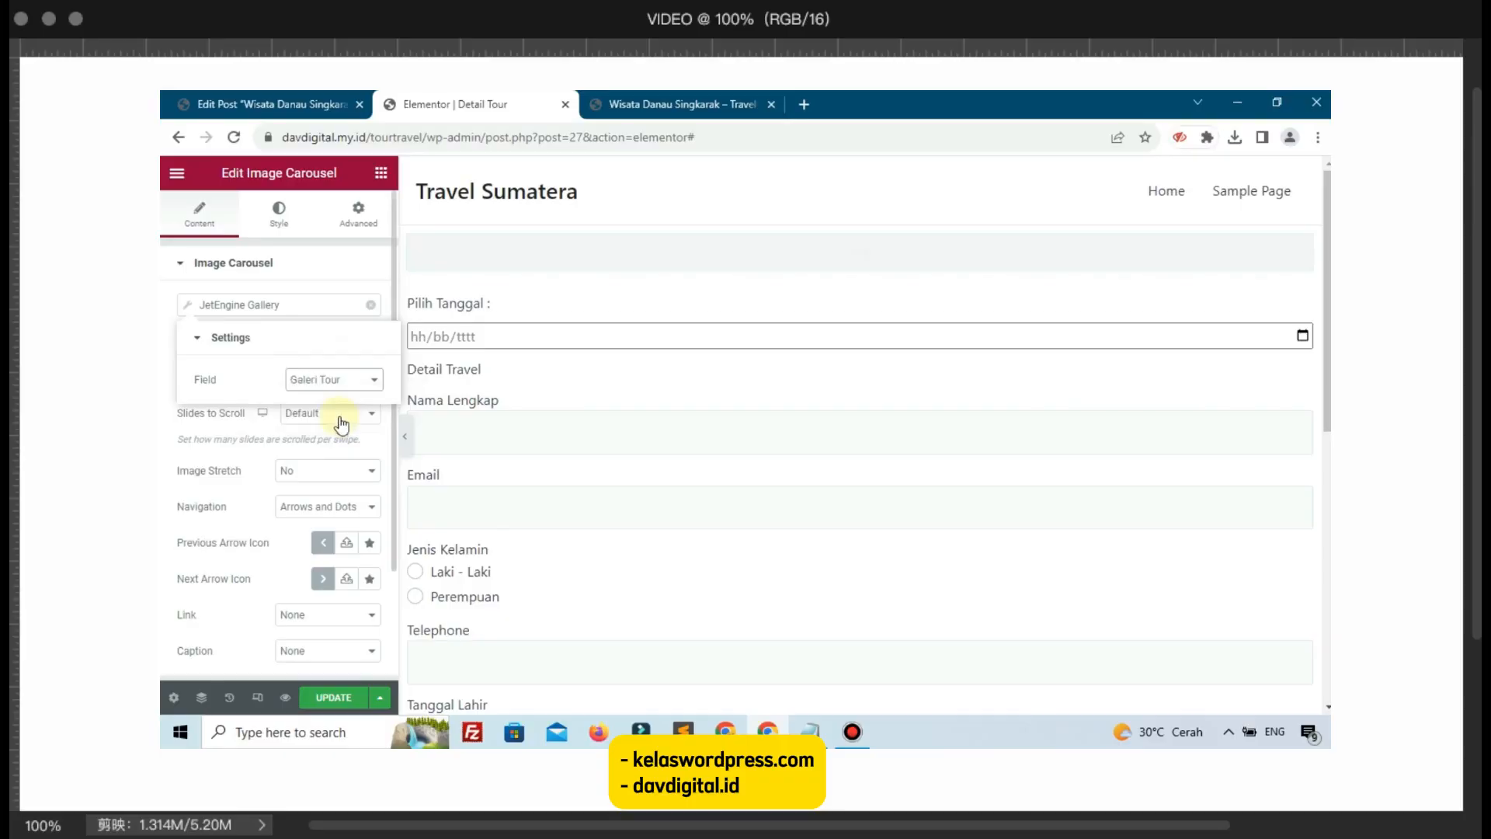
left_click(255, 465)
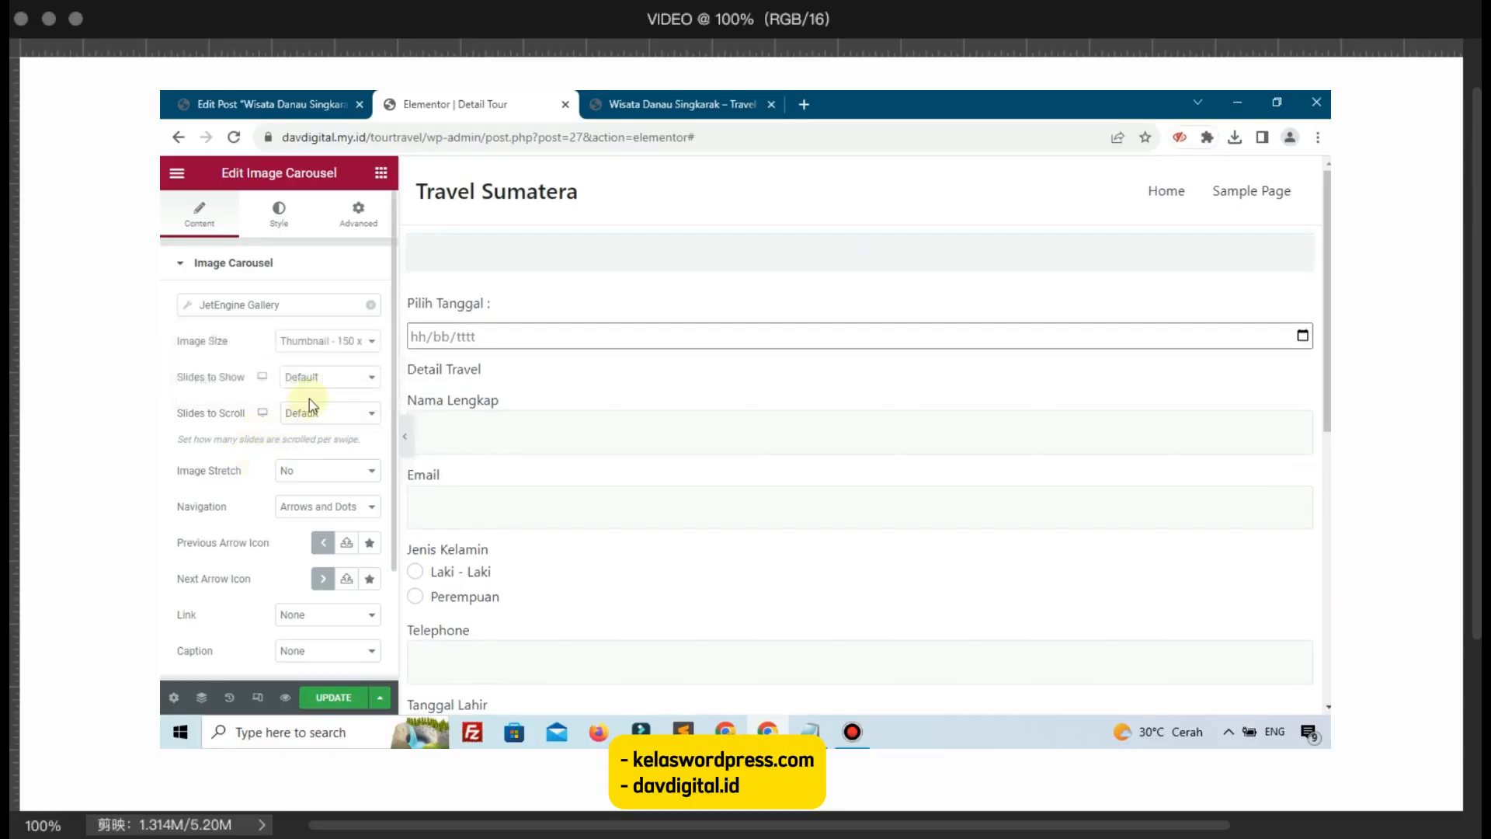
left_click(326, 342)
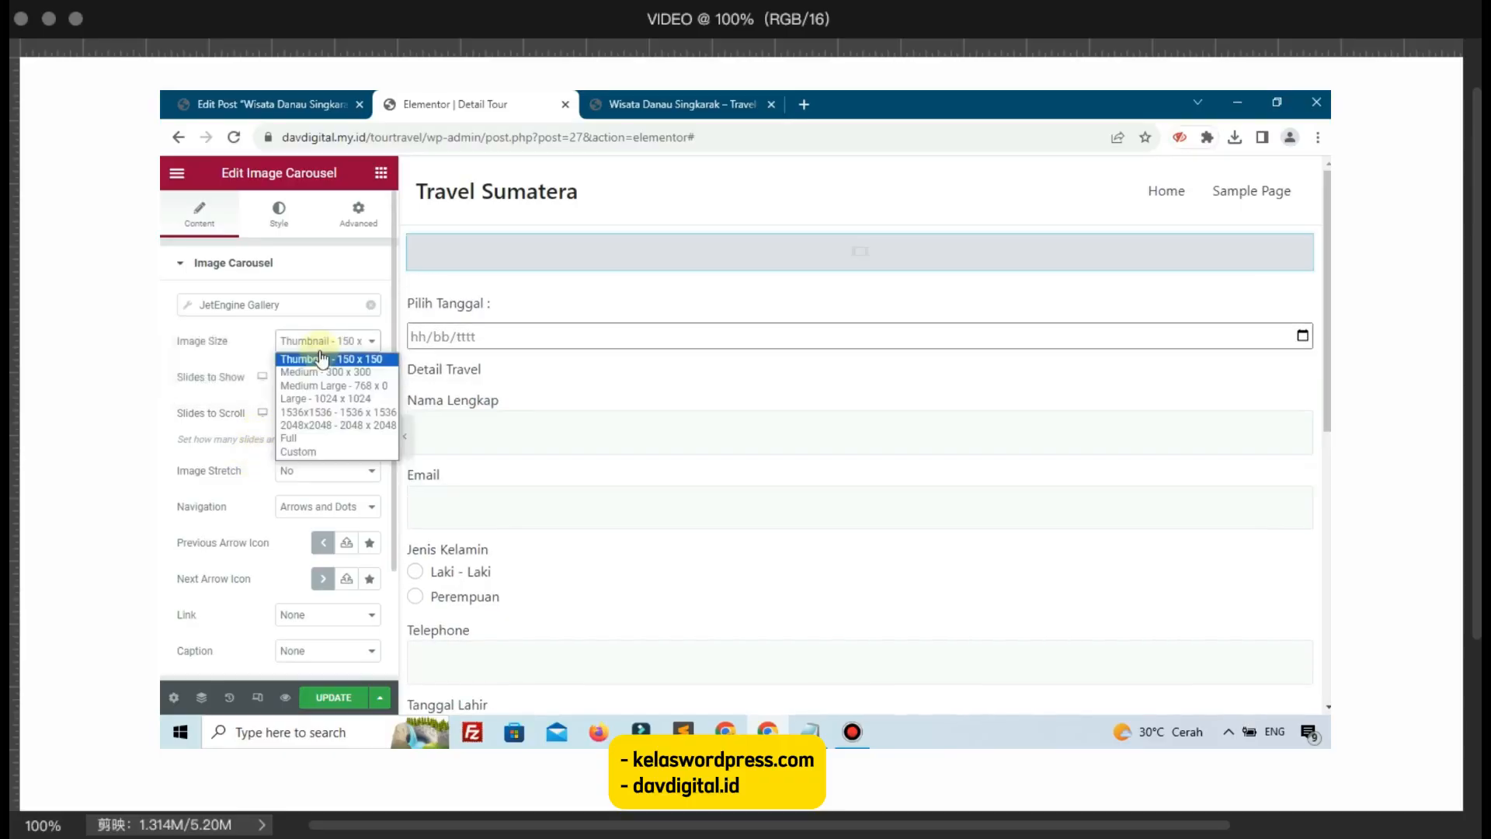
left_click(292, 439)
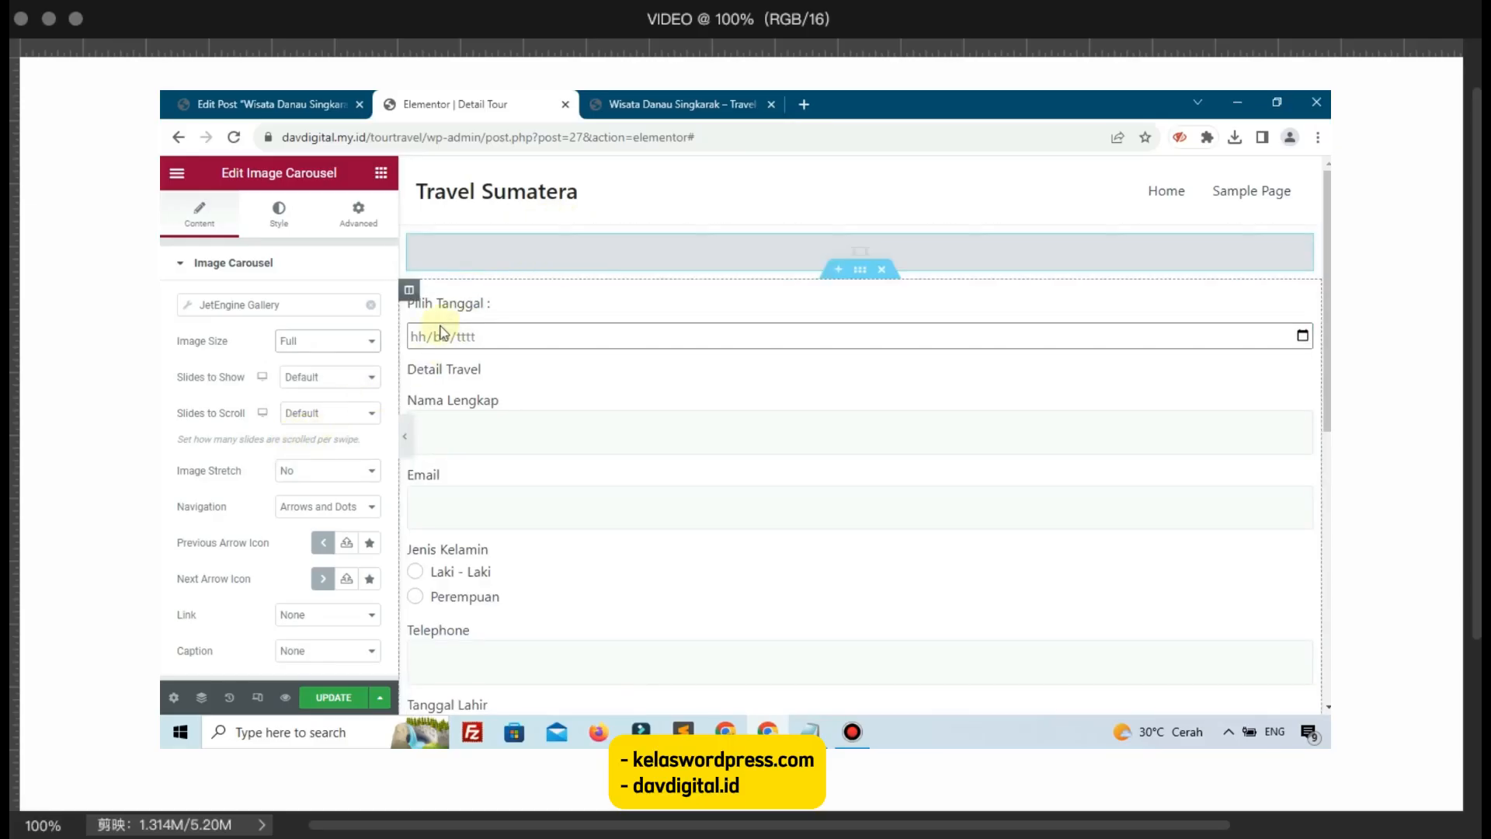
Step: Set the Detail Tour template to preview dynamic content as the Tour post Wisata Danau Singkarak and apply the preview
left_click(173, 698)
left_click(244, 488)
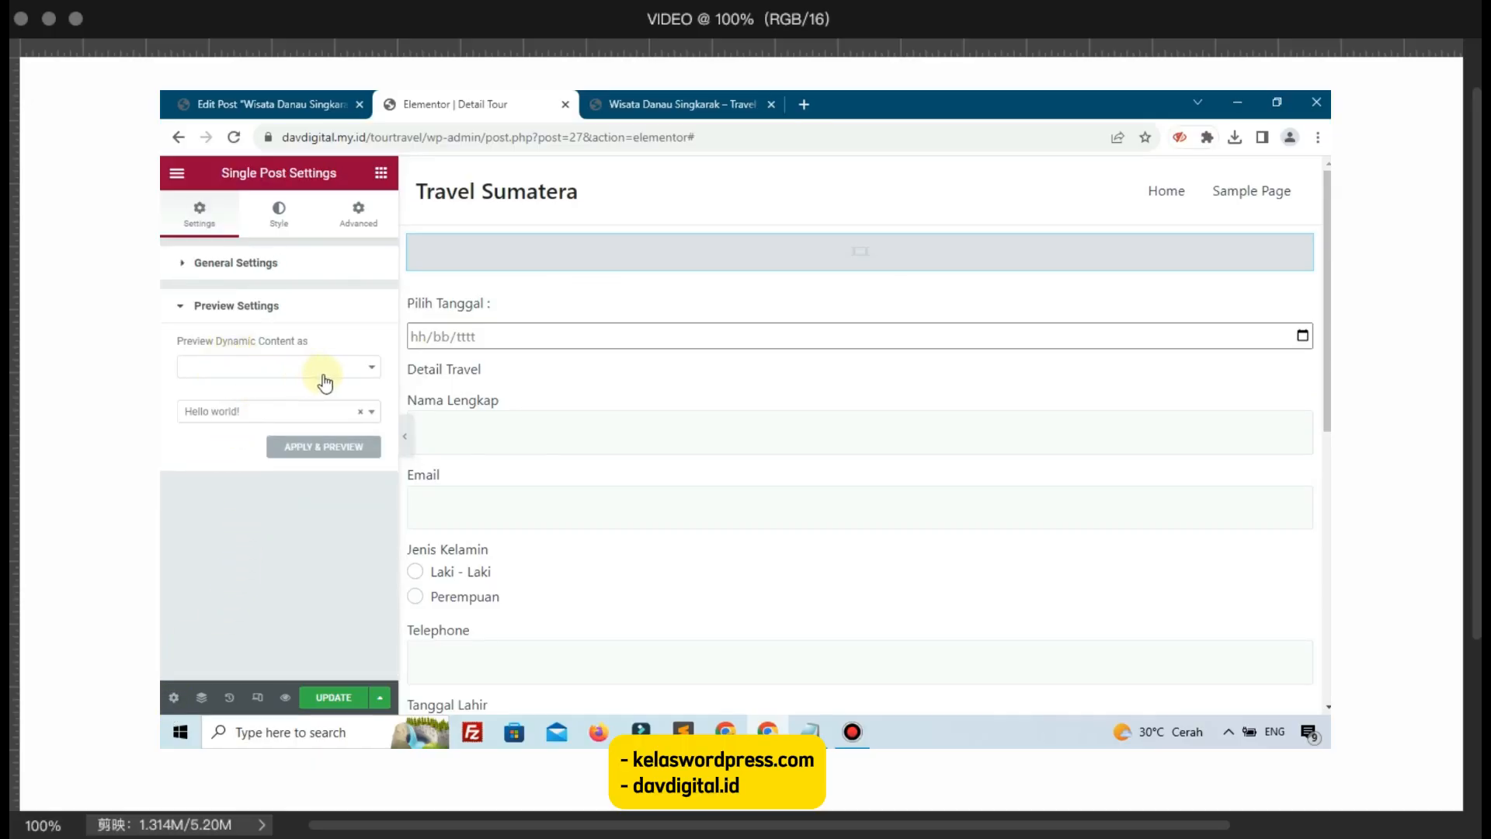
left_click(299, 370)
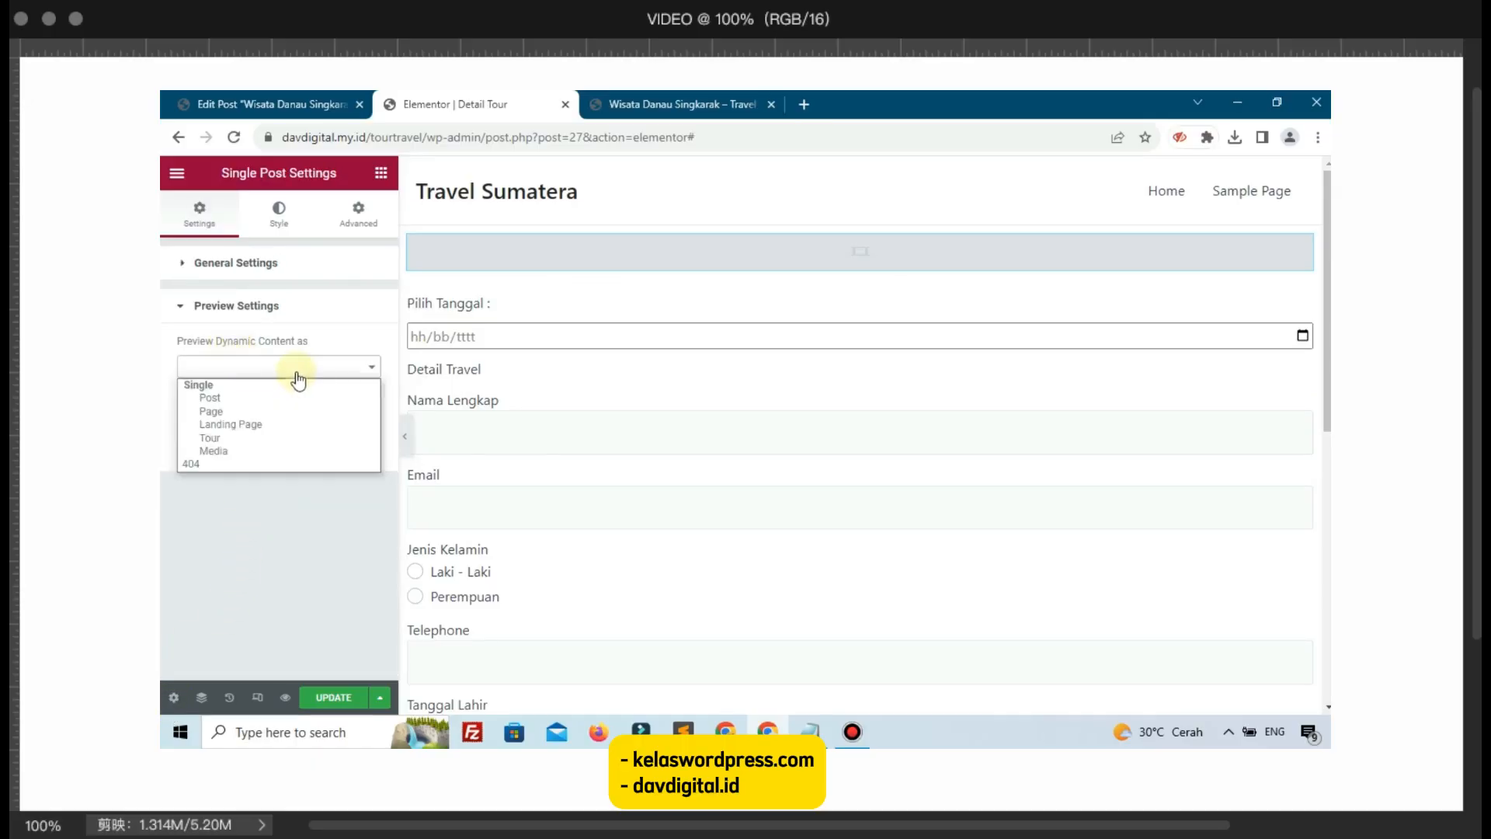
left_click(229, 438)
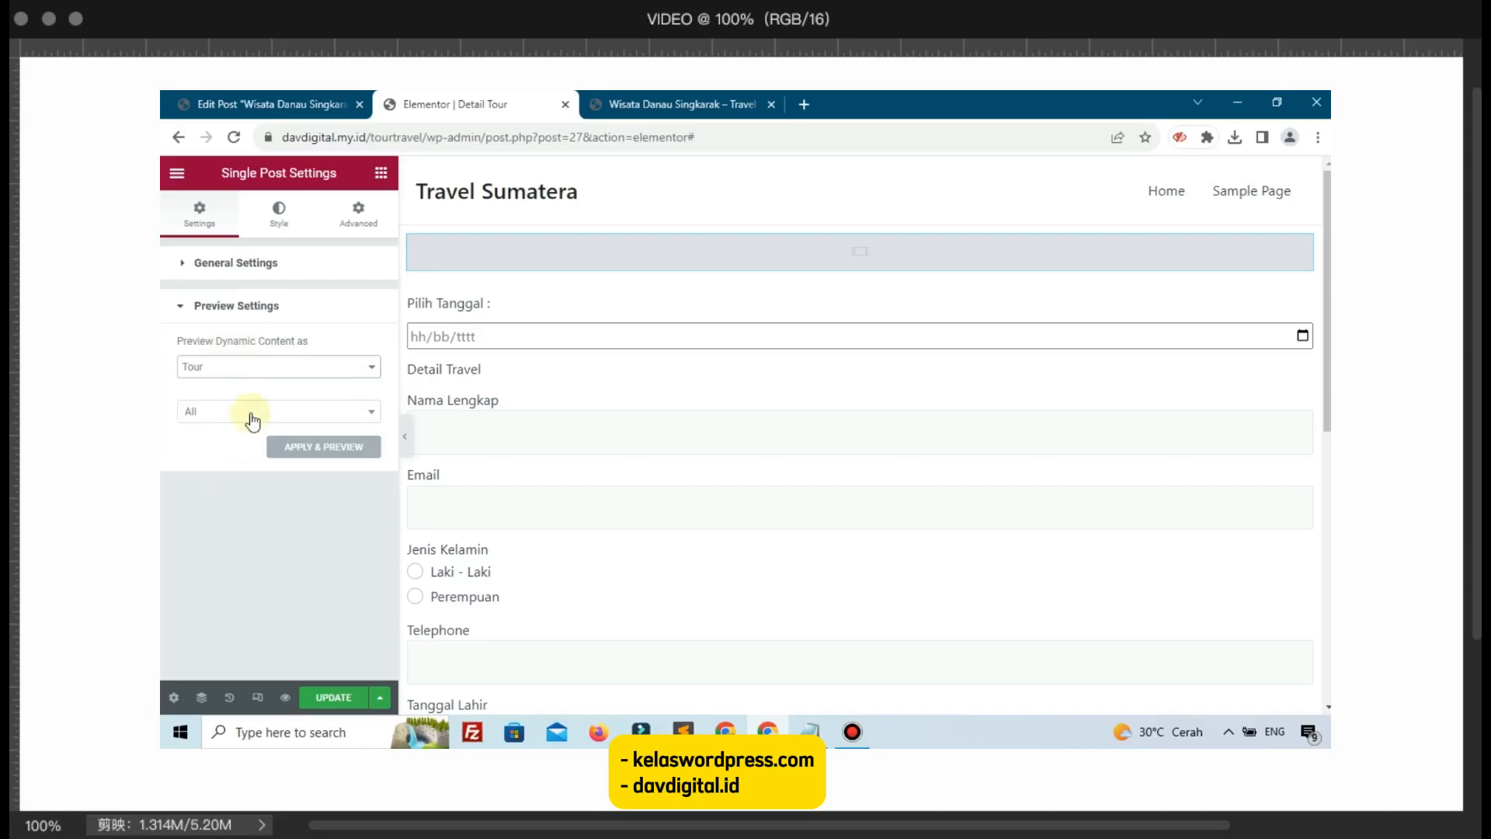
left_click(283, 410)
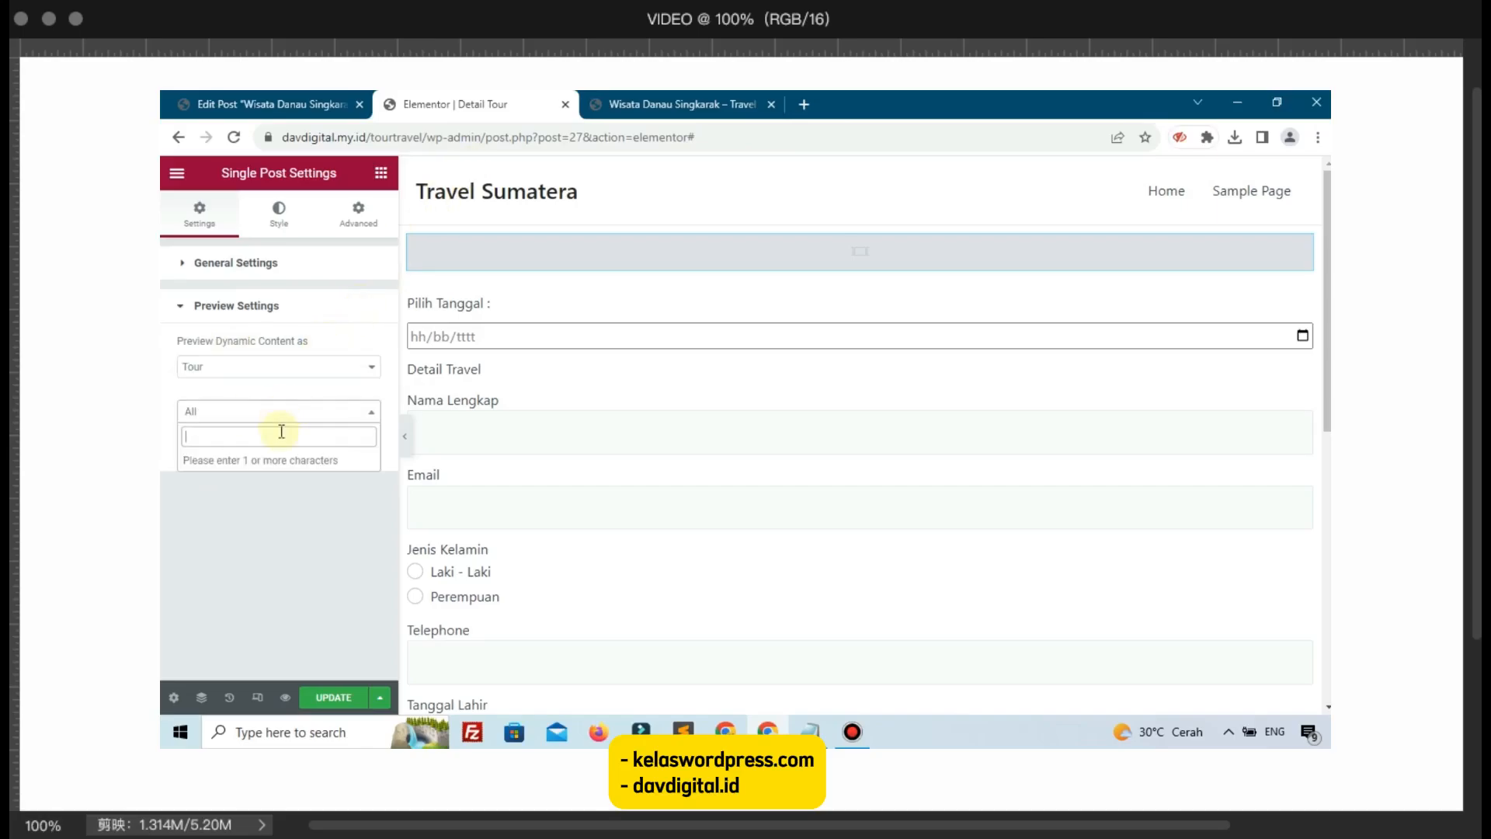
type("da")
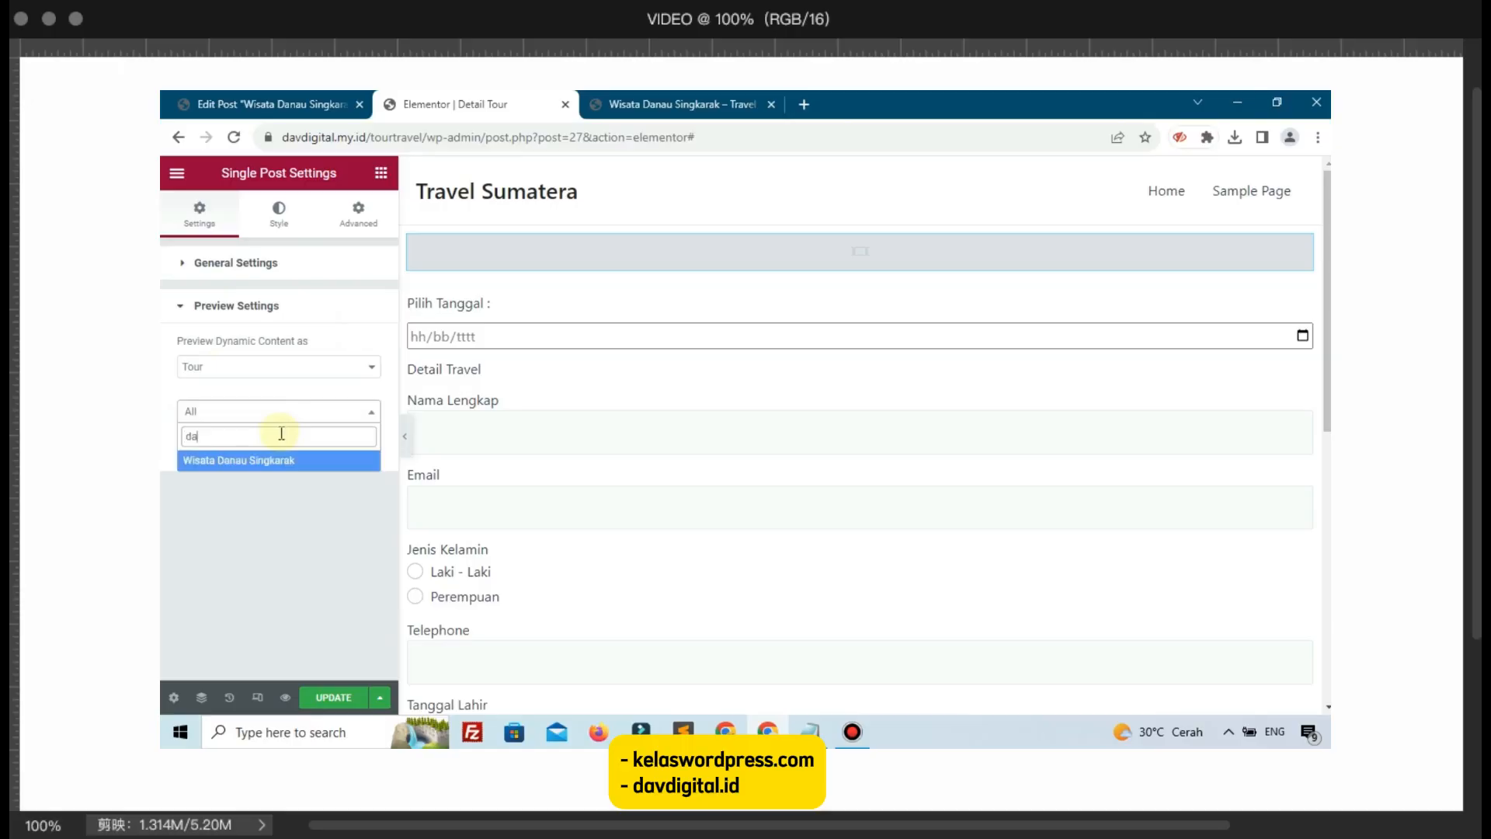
left_click(246, 462)
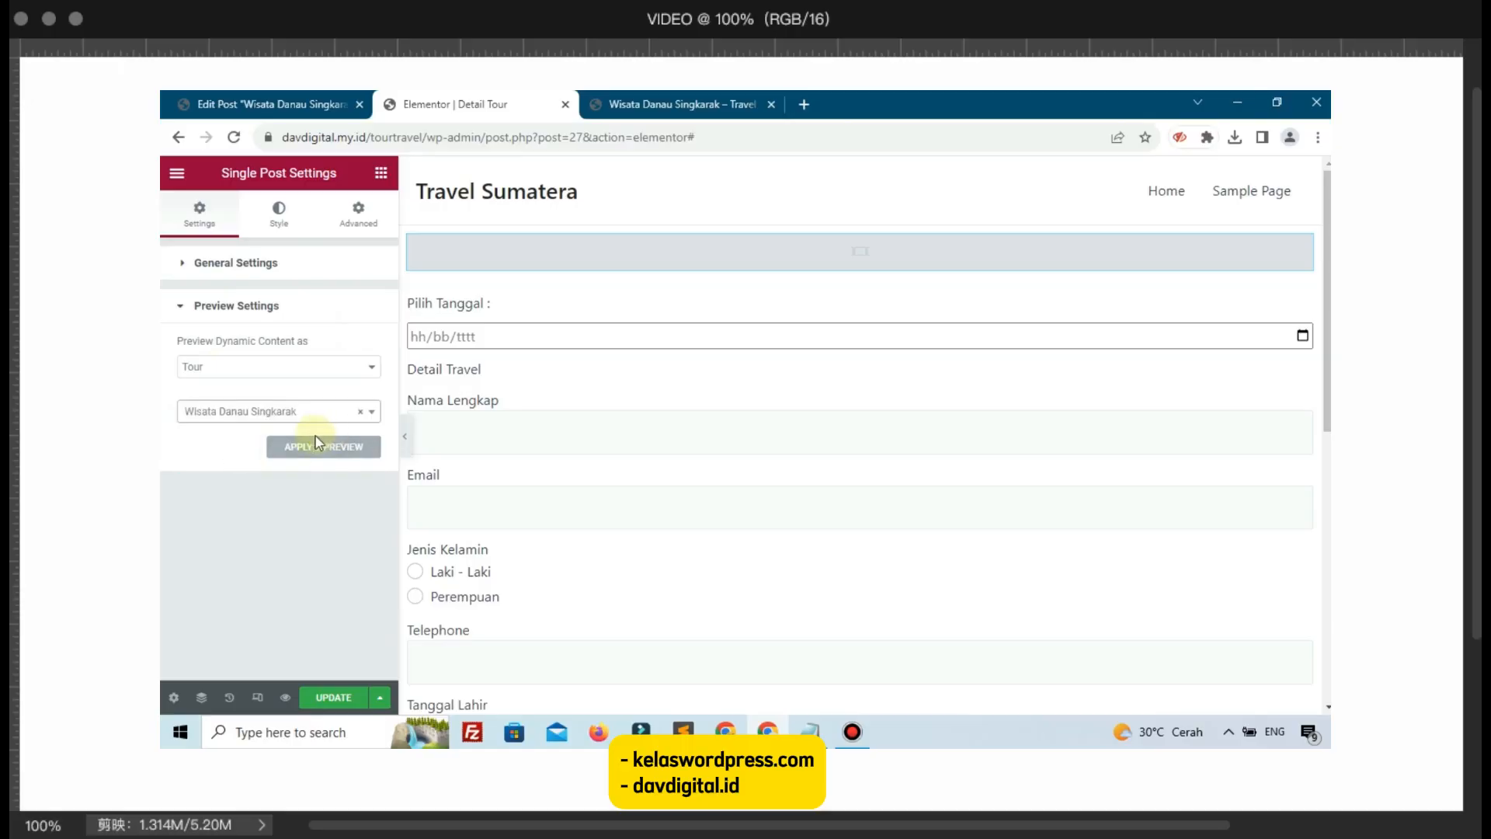
left_click(316, 445)
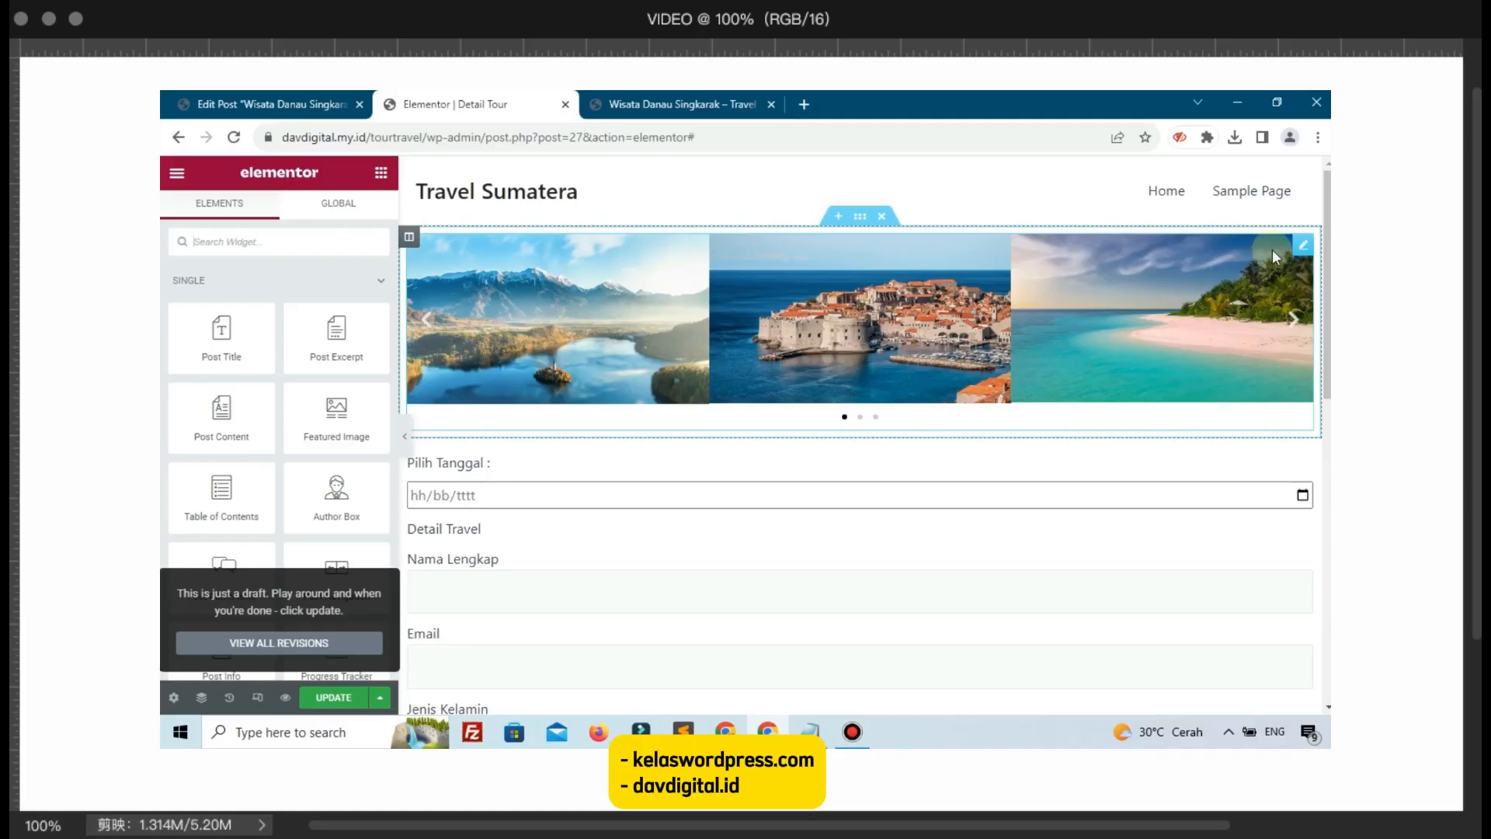
Step: Style the carousel images with custom spacing of 9 and a border radius of 5 px on all corners
left_click(1274, 251)
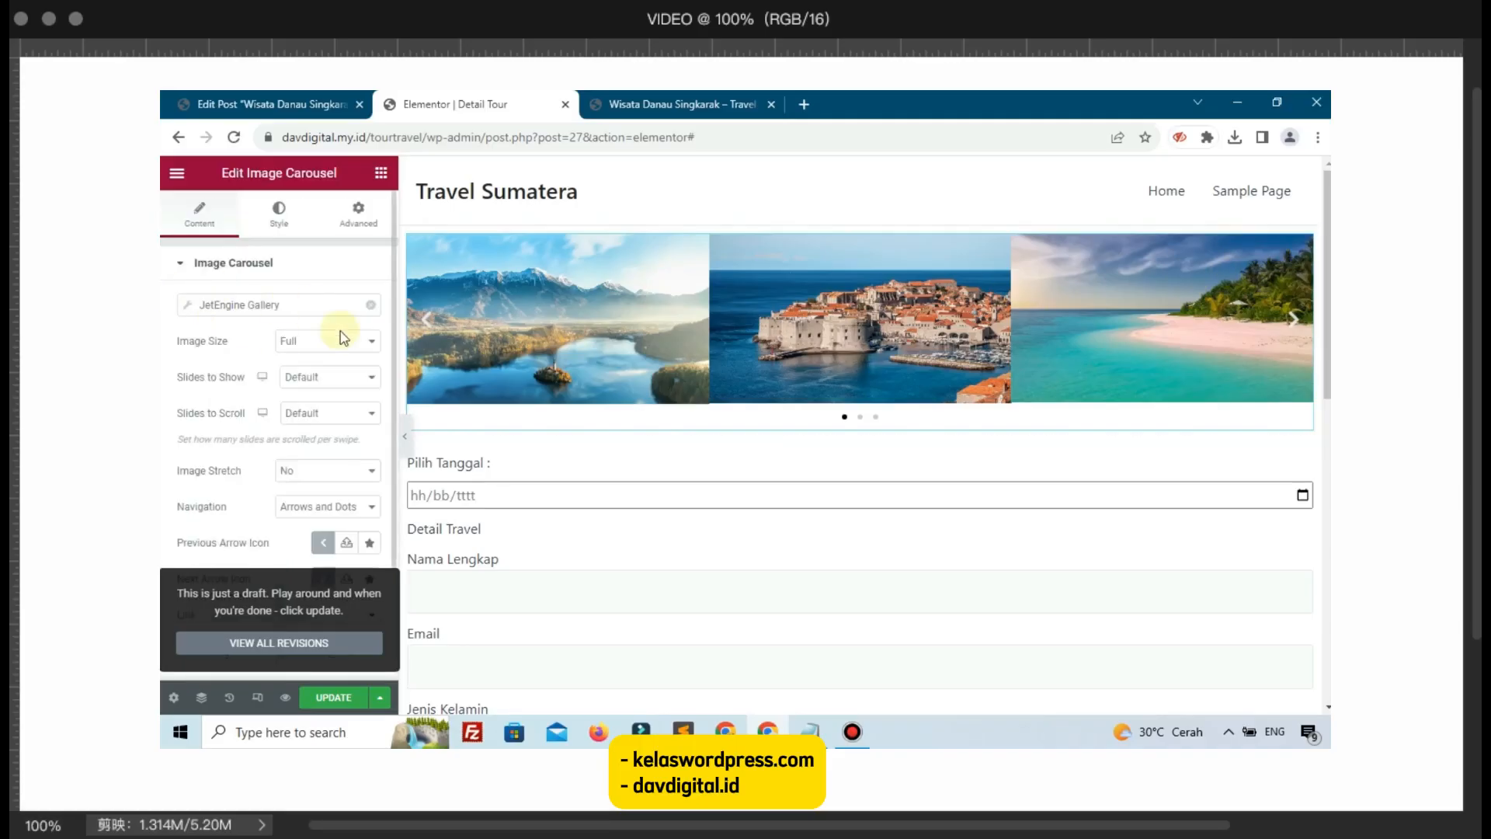
left_click(270, 233)
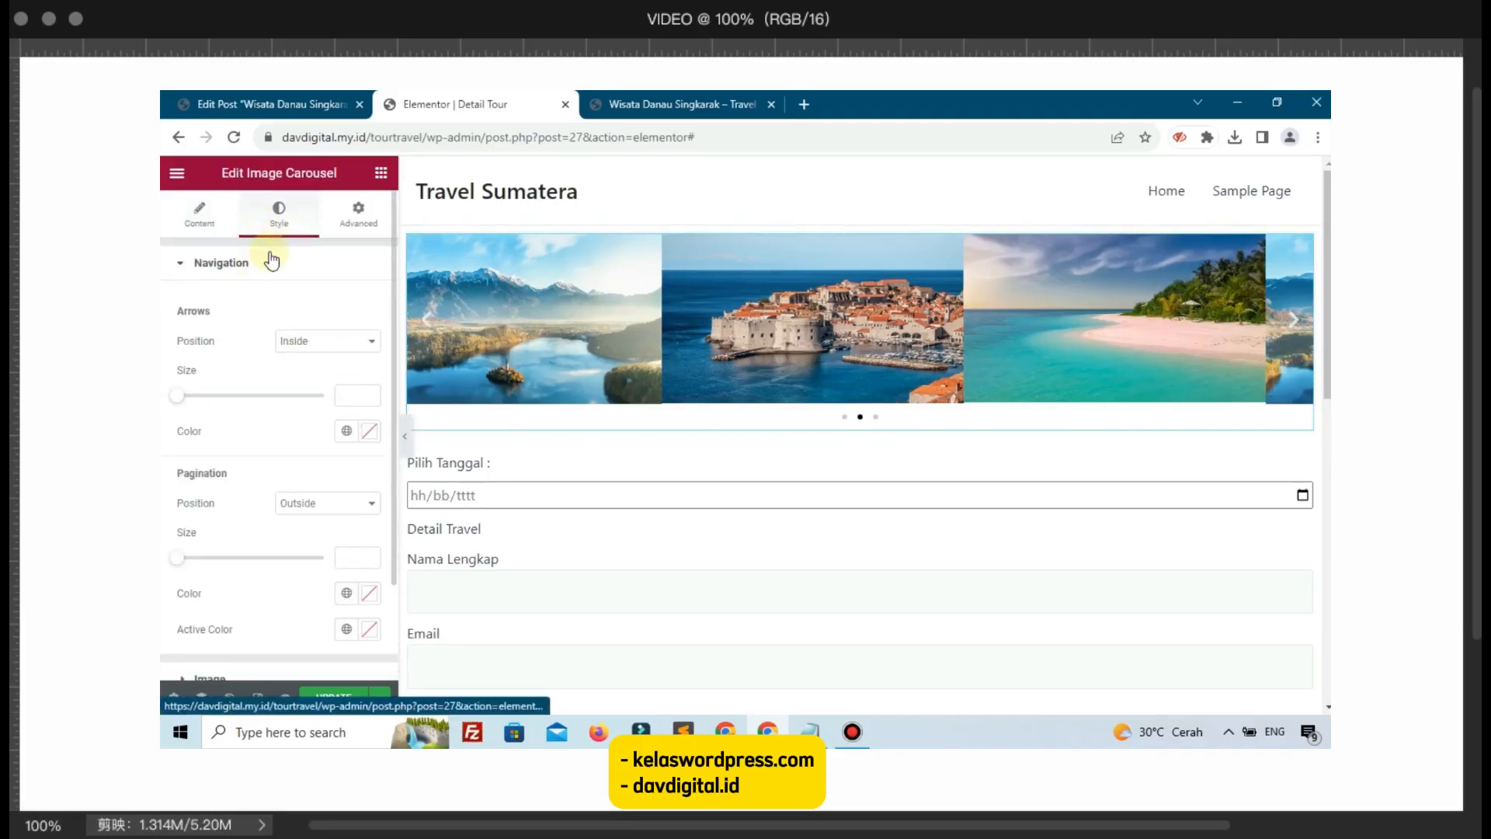
scroll(280, 334, "down", 2)
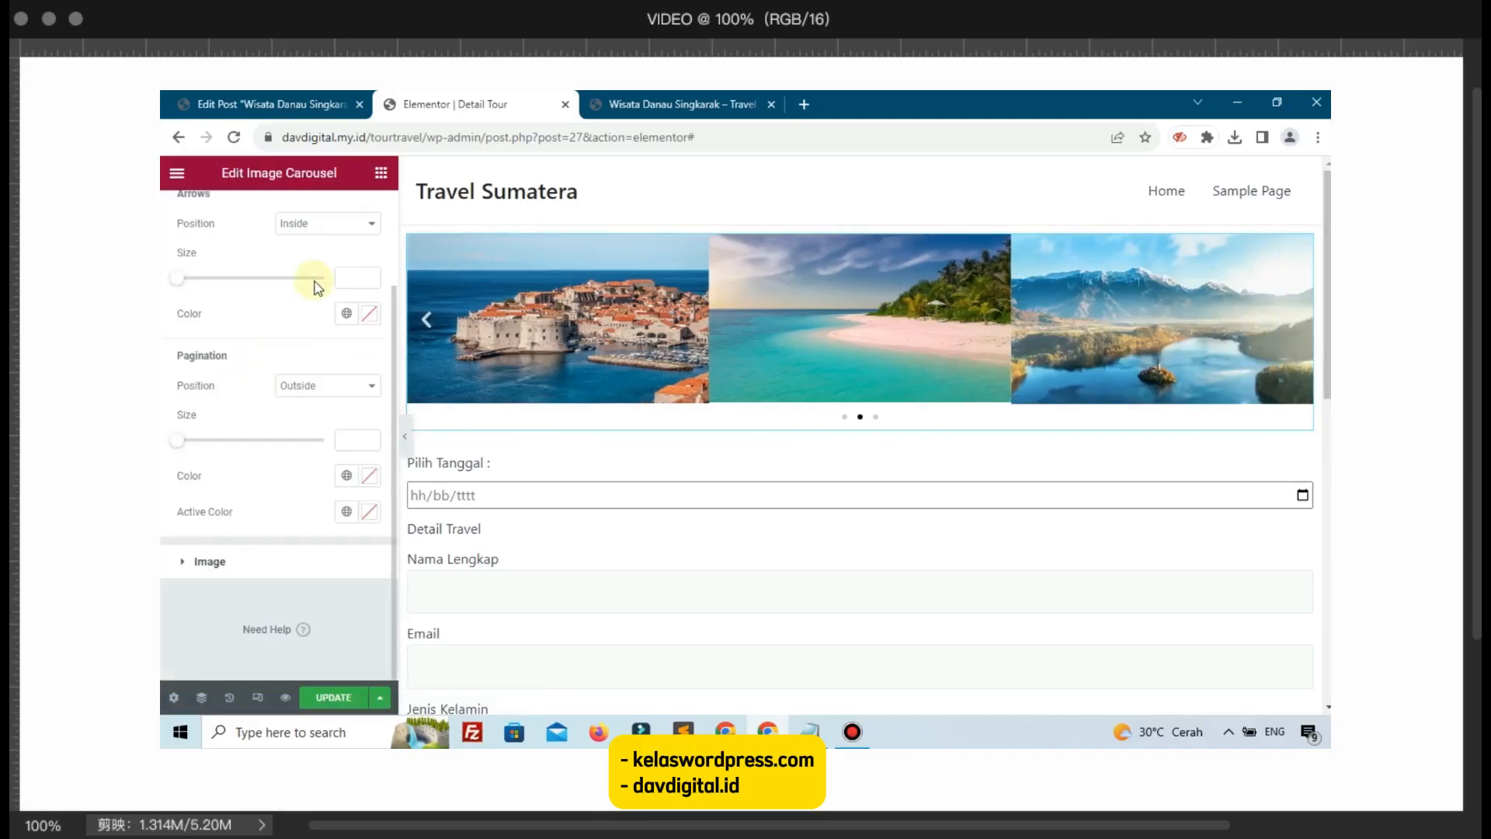
left_click(240, 559)
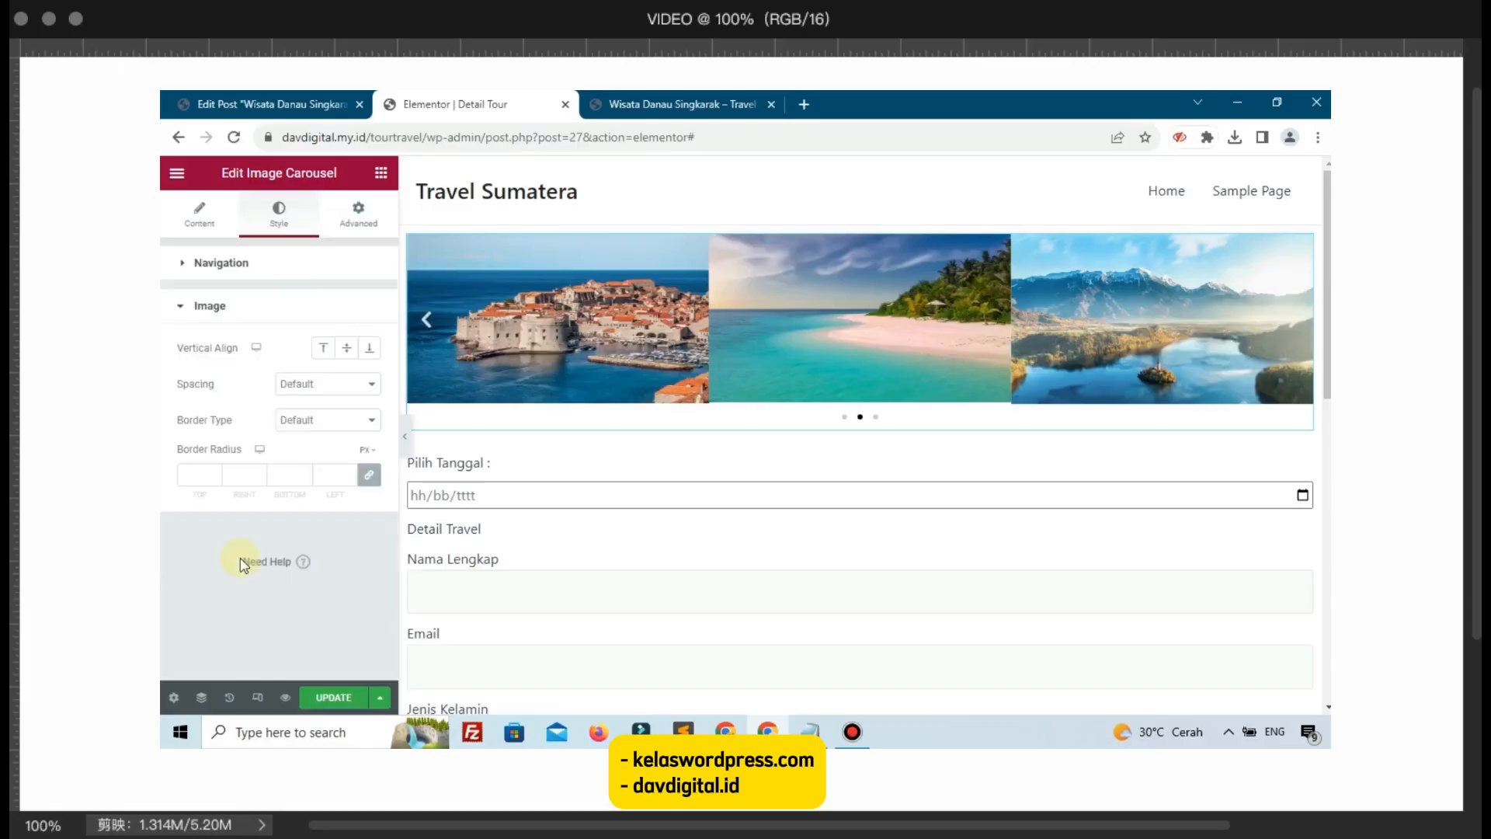
left_click(301, 398)
left_click(293, 411)
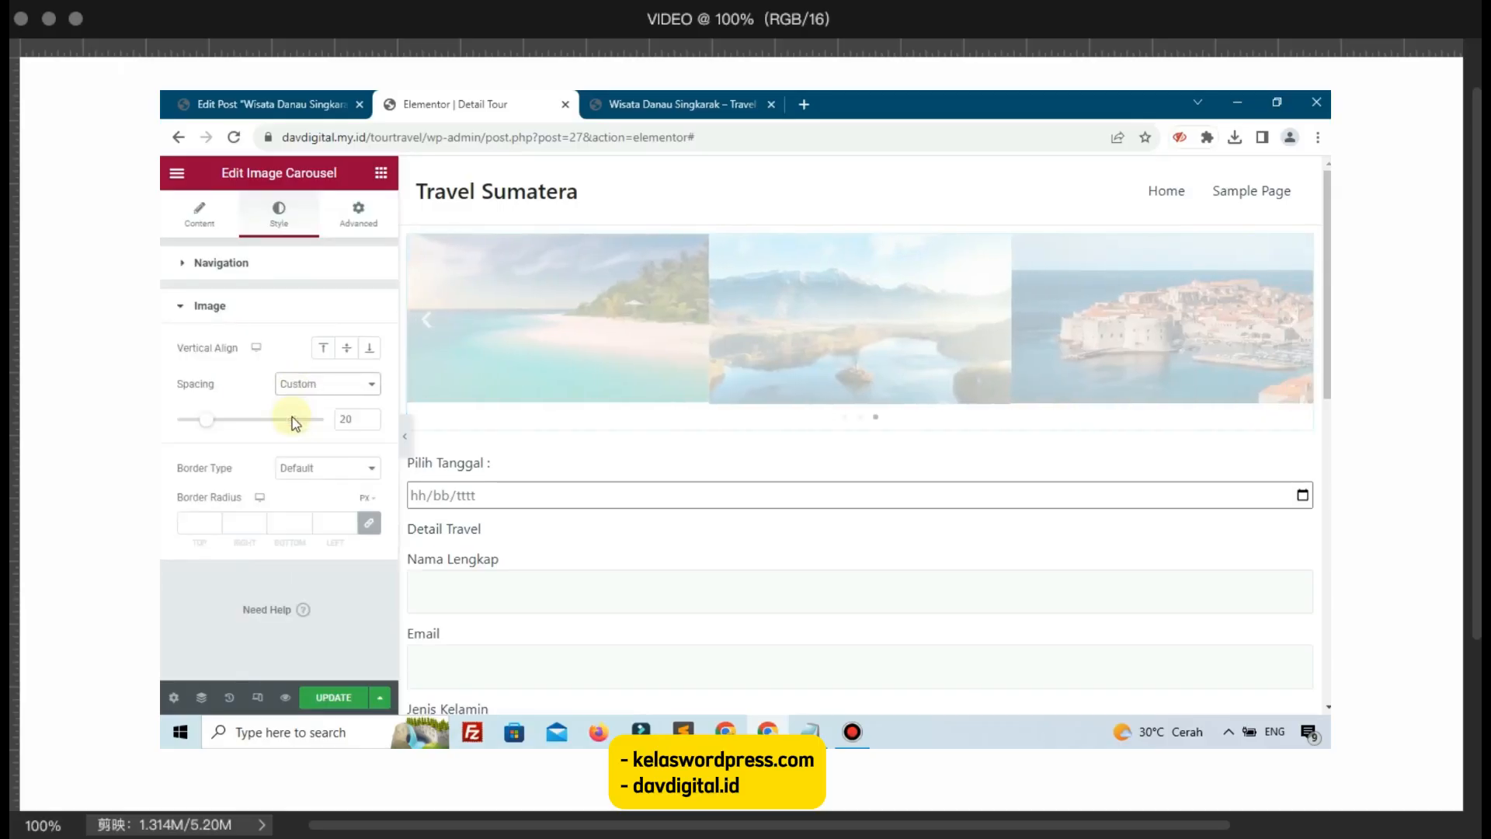
left_click(192, 420)
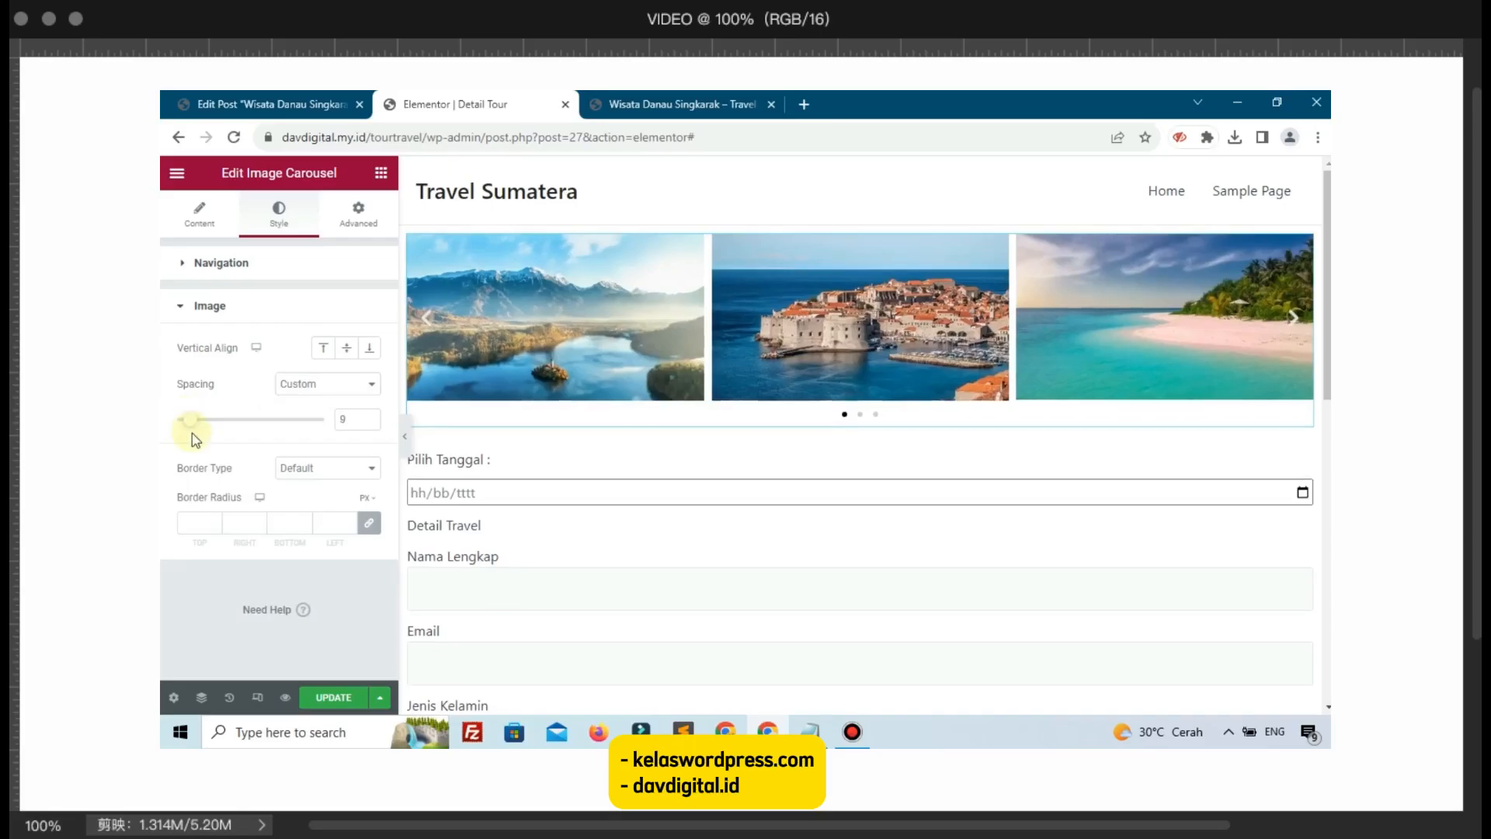
left_click(186, 521)
type("55")
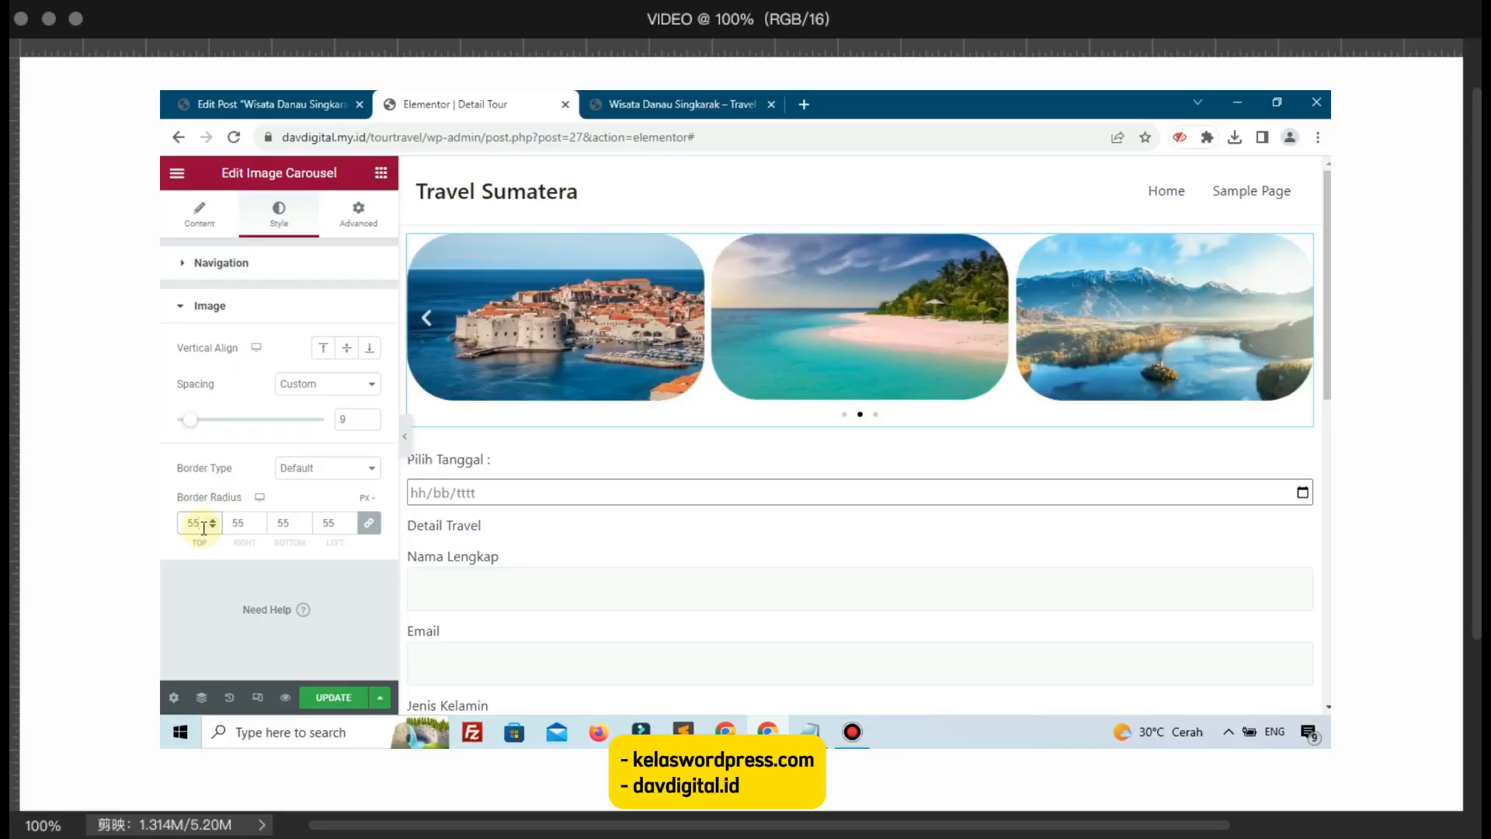
key("BackSpace")
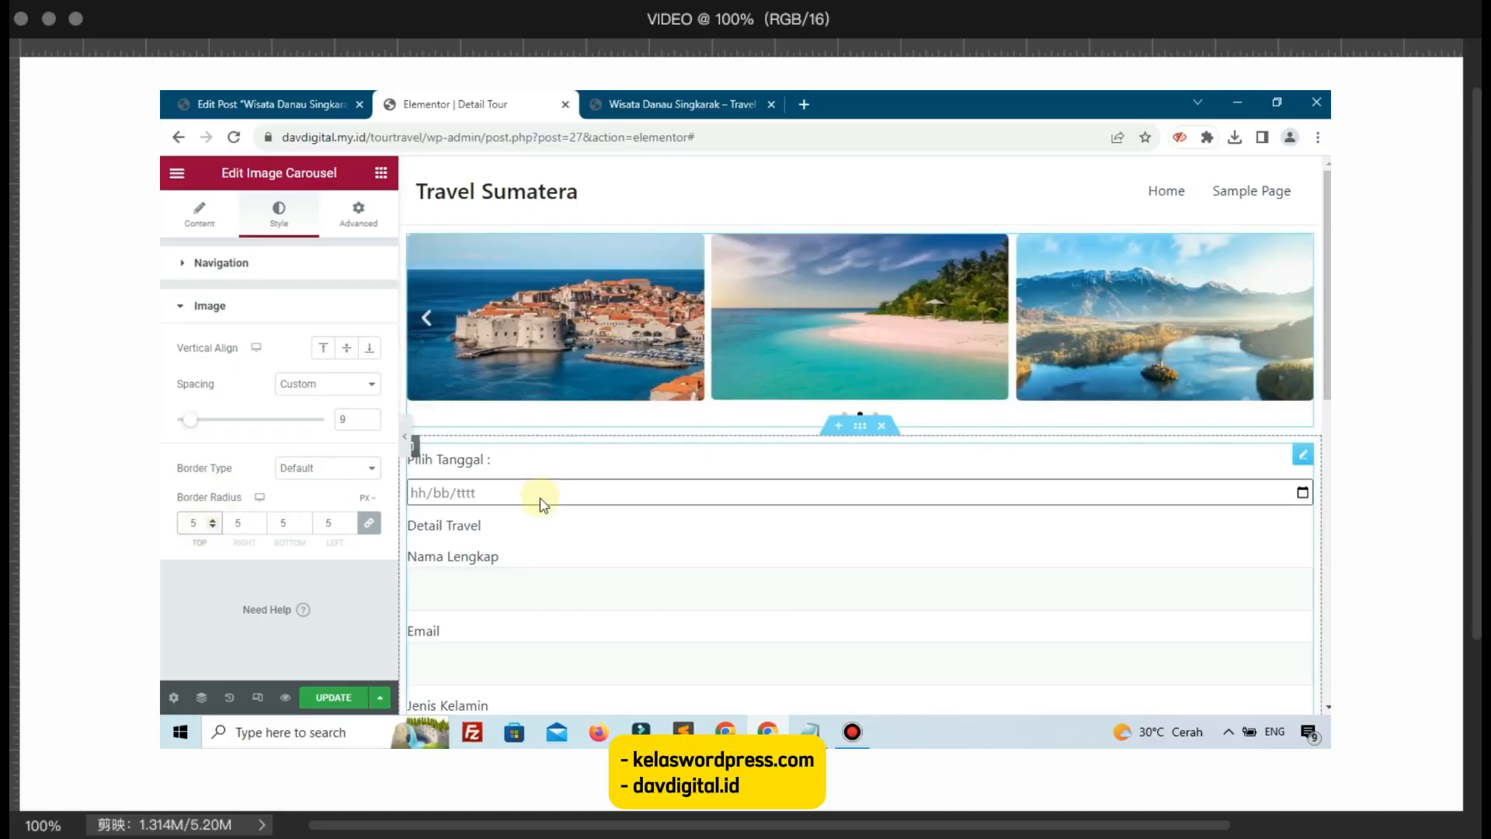
Step: Check the carousel's additional options, limit its navigation to Arrows, and update the Detail Tour template
left_click(212, 228)
scroll(295, 412, "down", 2)
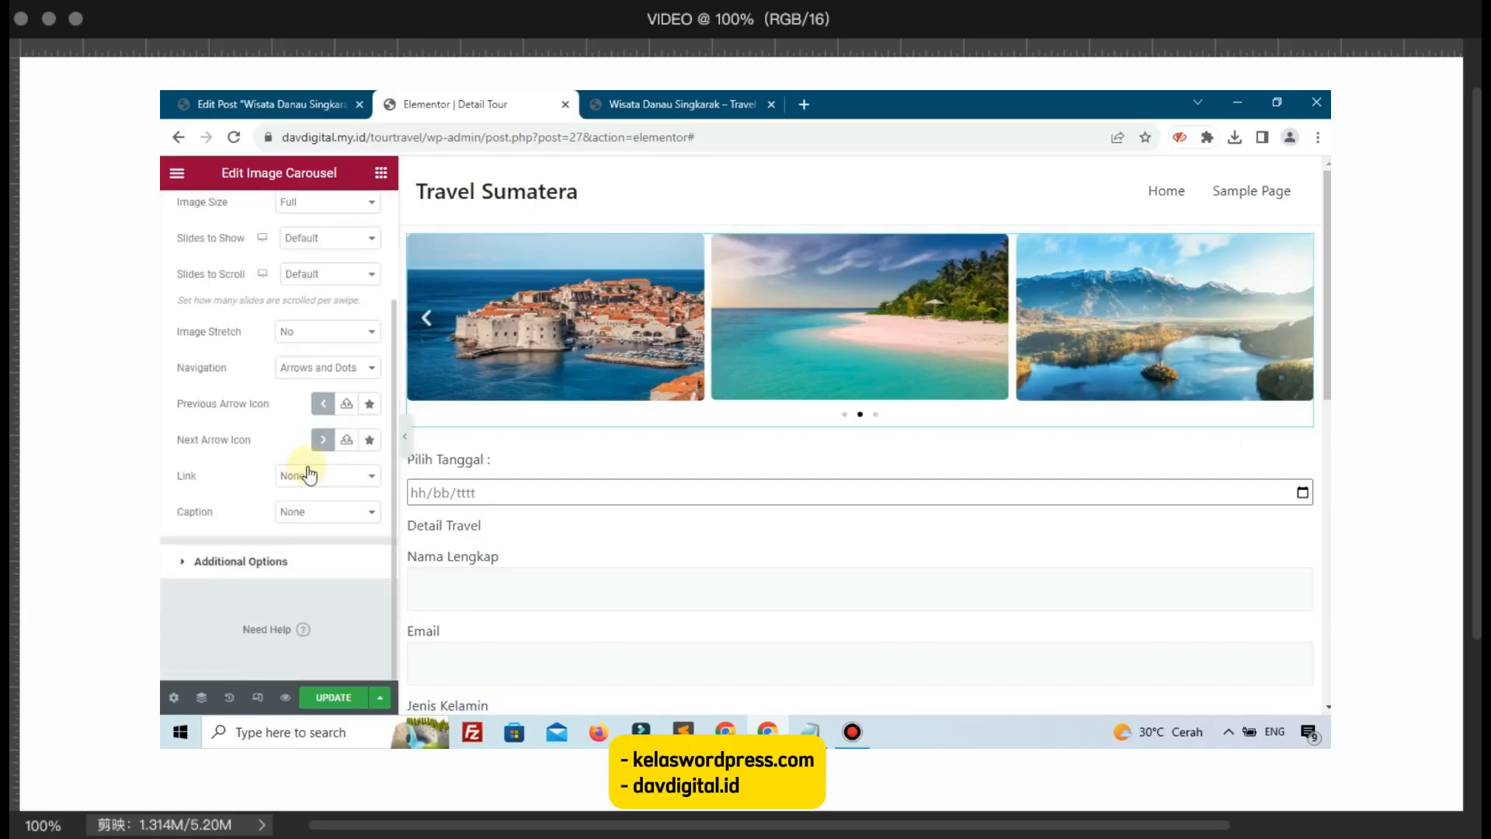
left_click(266, 561)
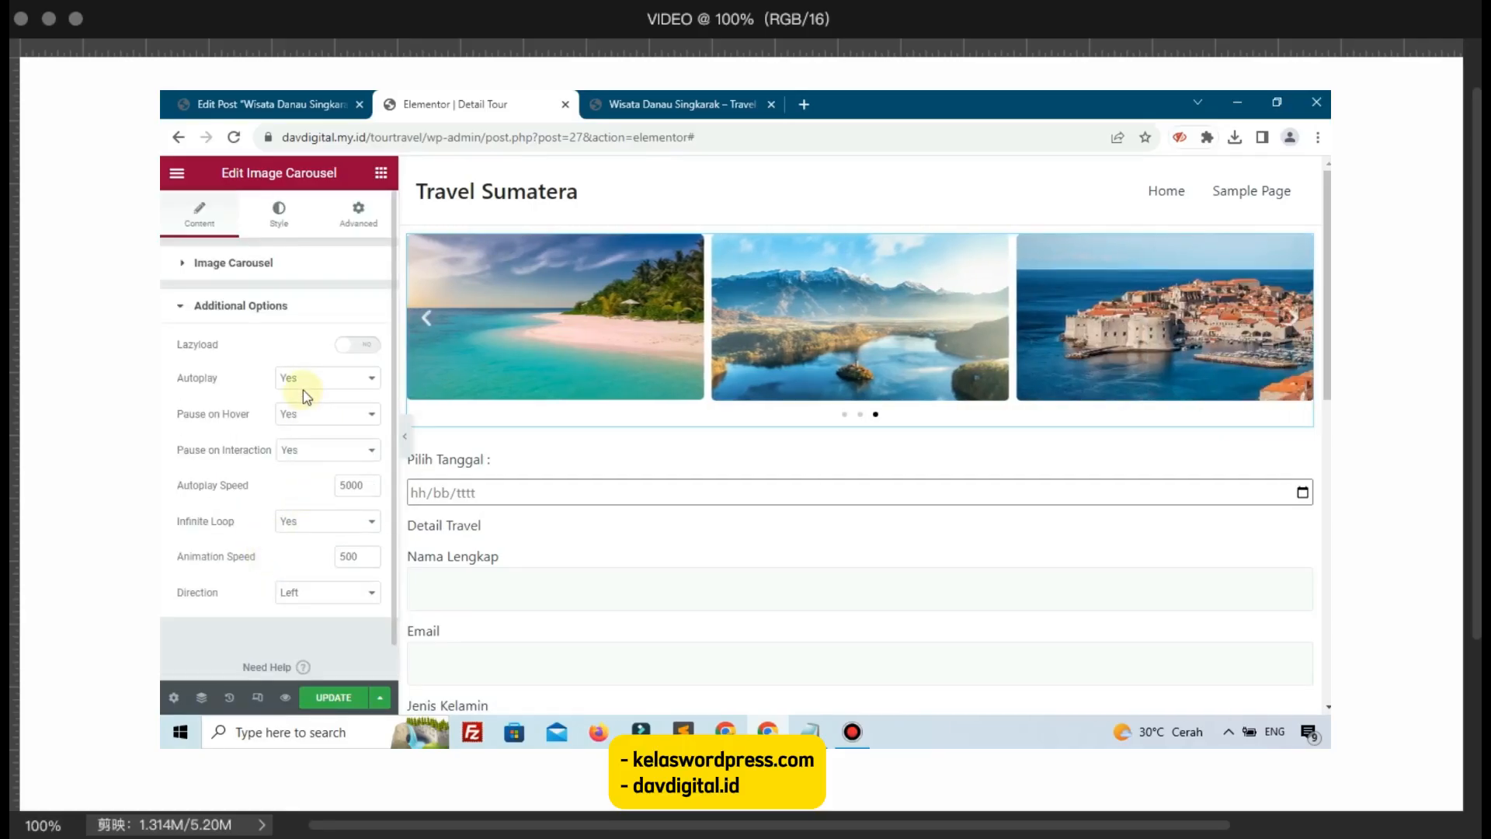
left_click(276, 270)
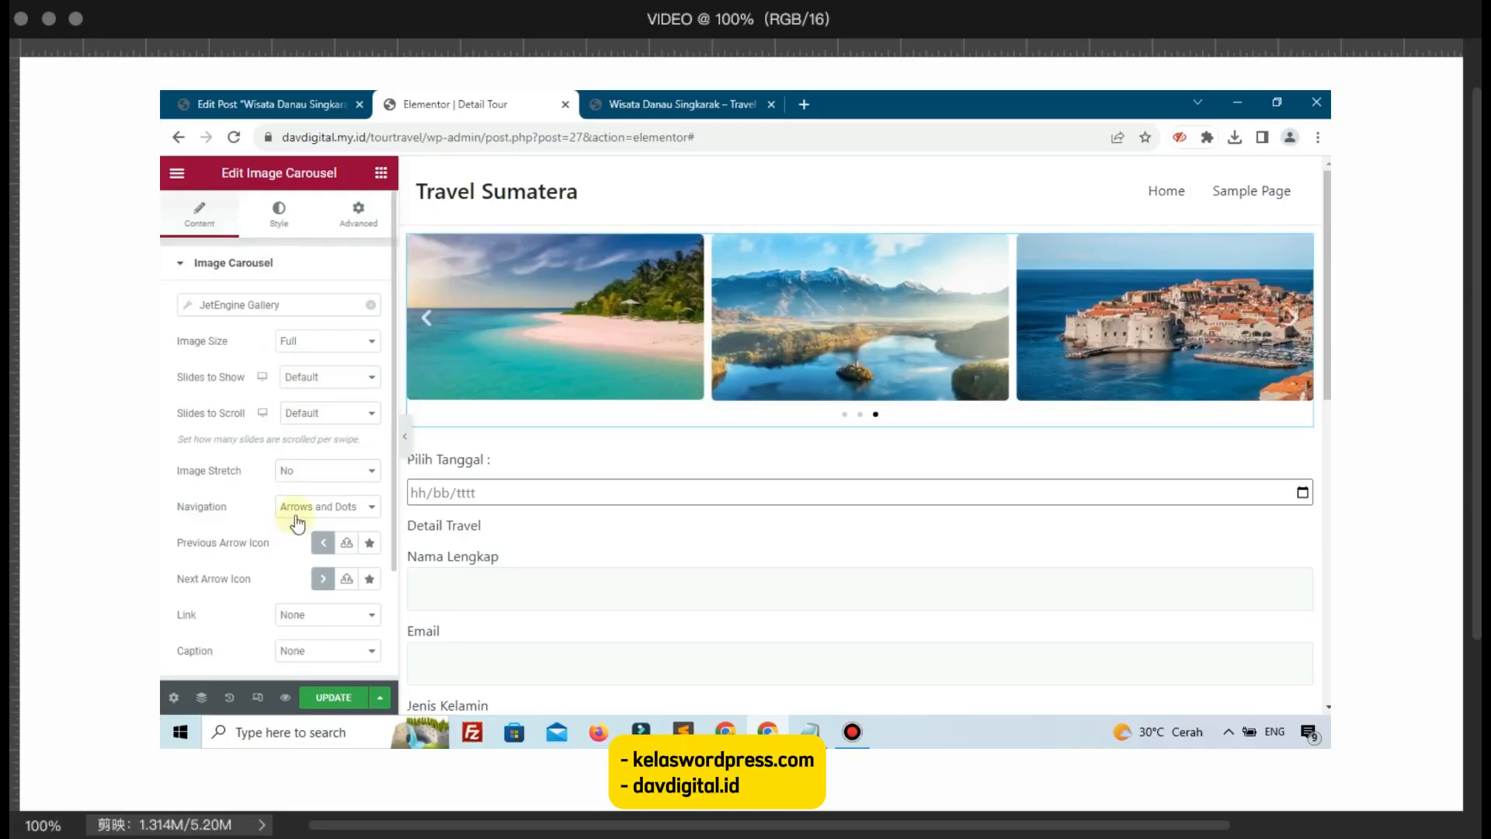
left_click(296, 515)
left_click(299, 540)
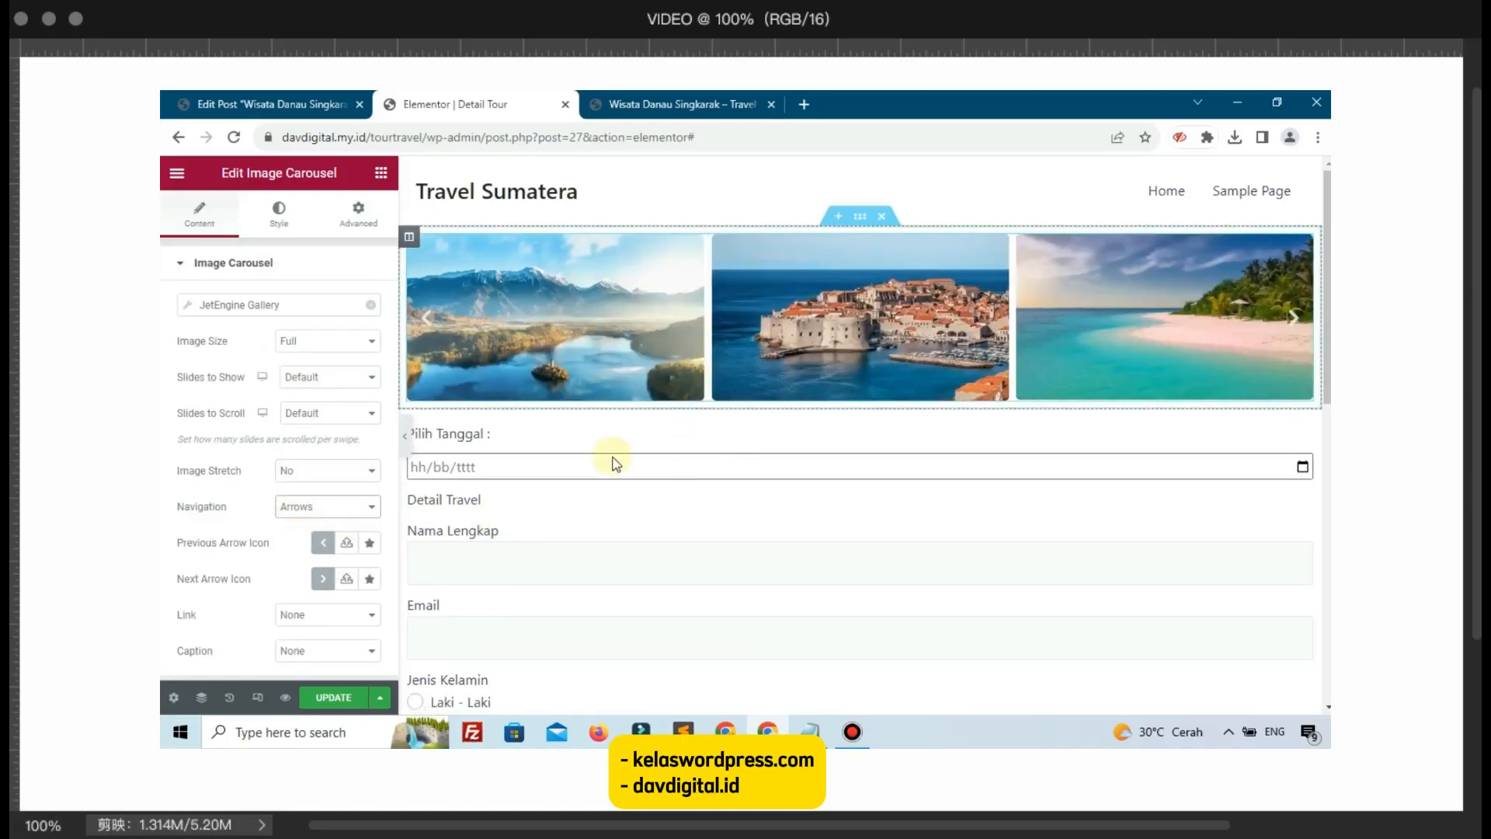
left_click(340, 698)
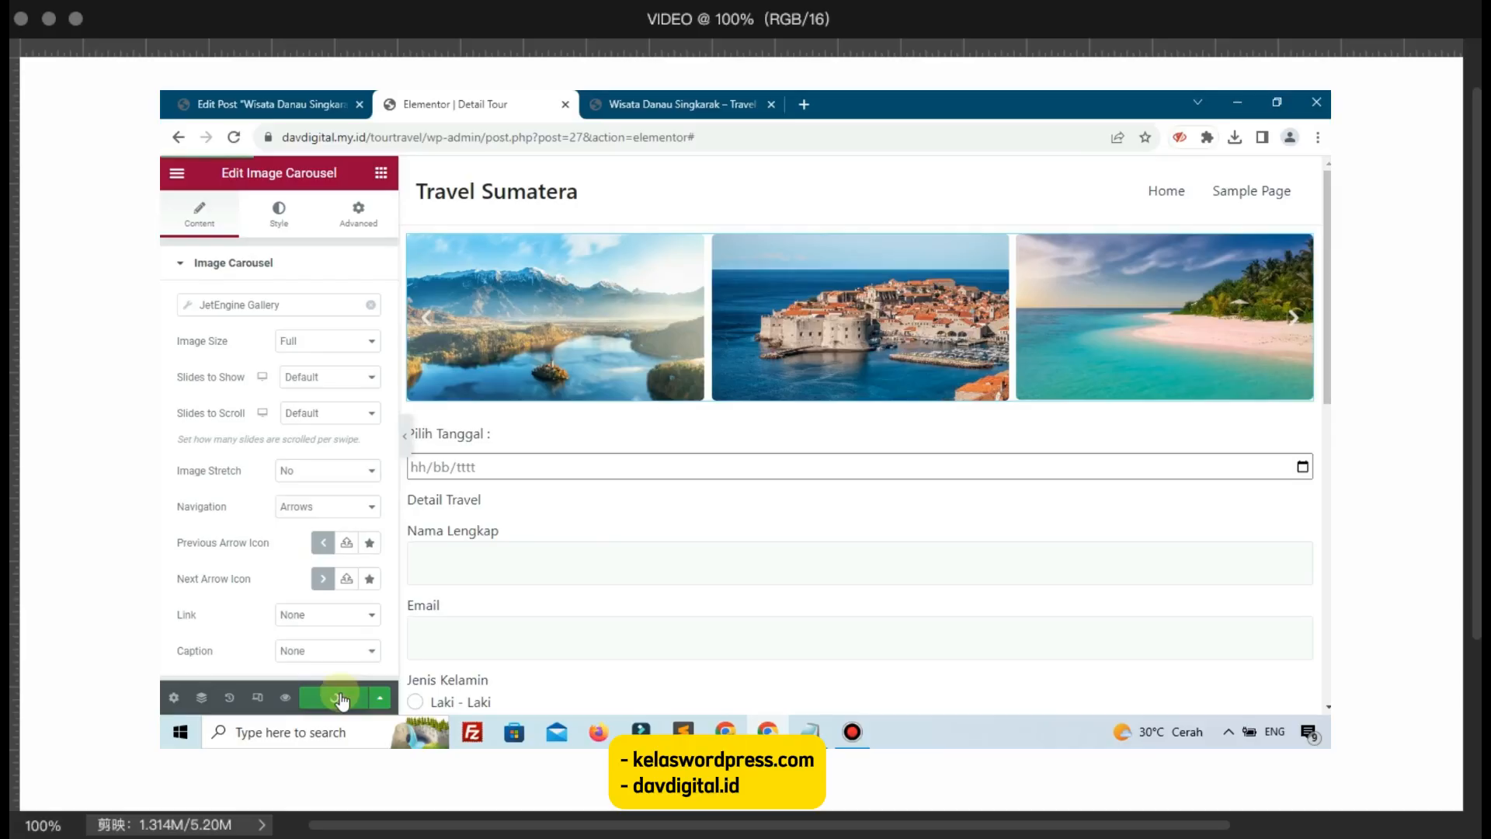
Step: Review the Wisata Danau Singkarak tour's custom fields, from price to description, in its post editor
left_click(283, 103)
scroll(393, 430, "down", 3)
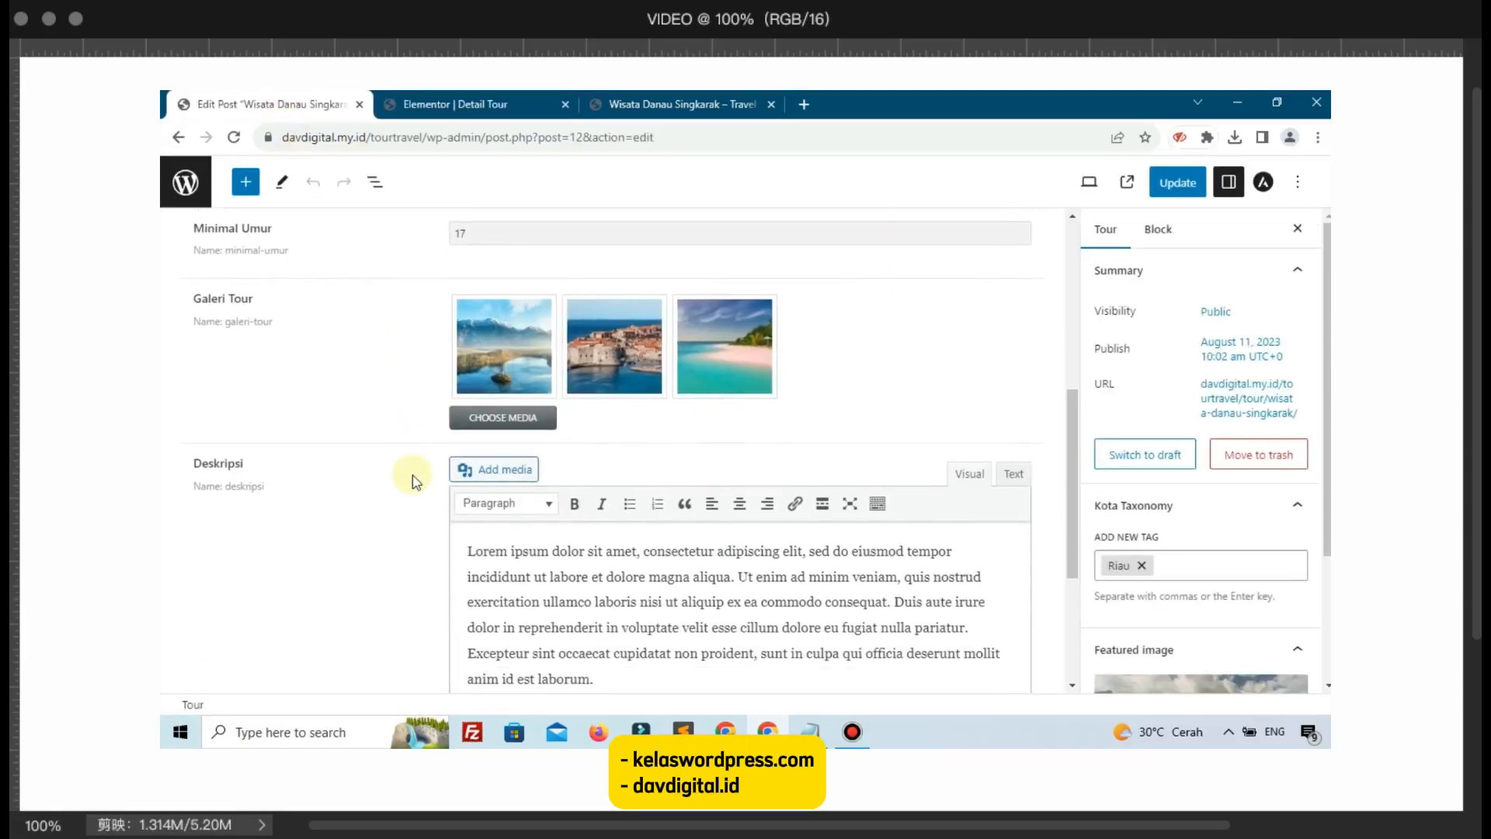
scroll(447, 533, "up", 3)
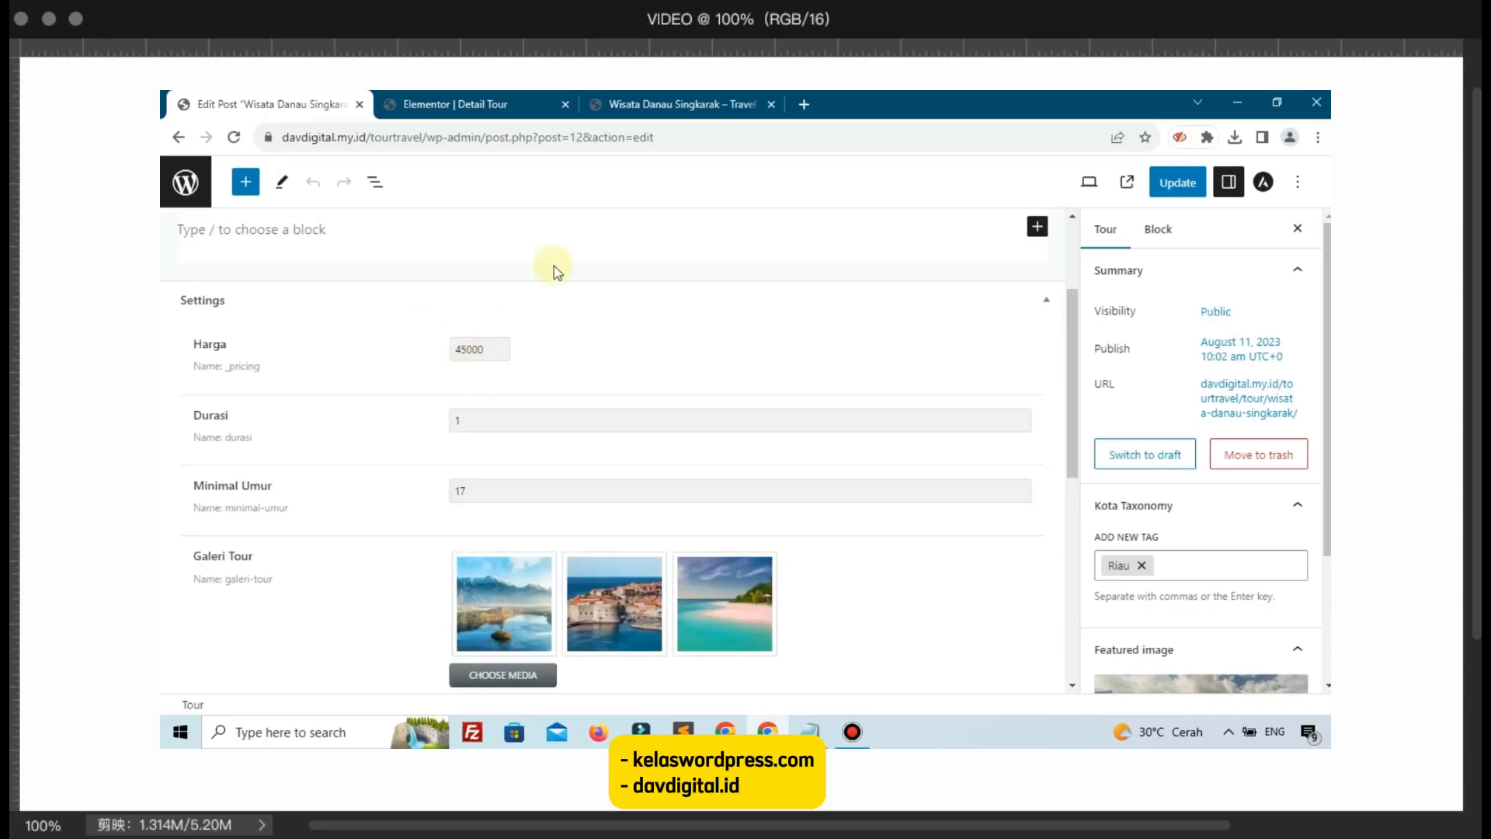
Step: Add a Dynamic Field widget in a new section between the carousel and the booking form of the Detail Tour template
left_click(537, 93)
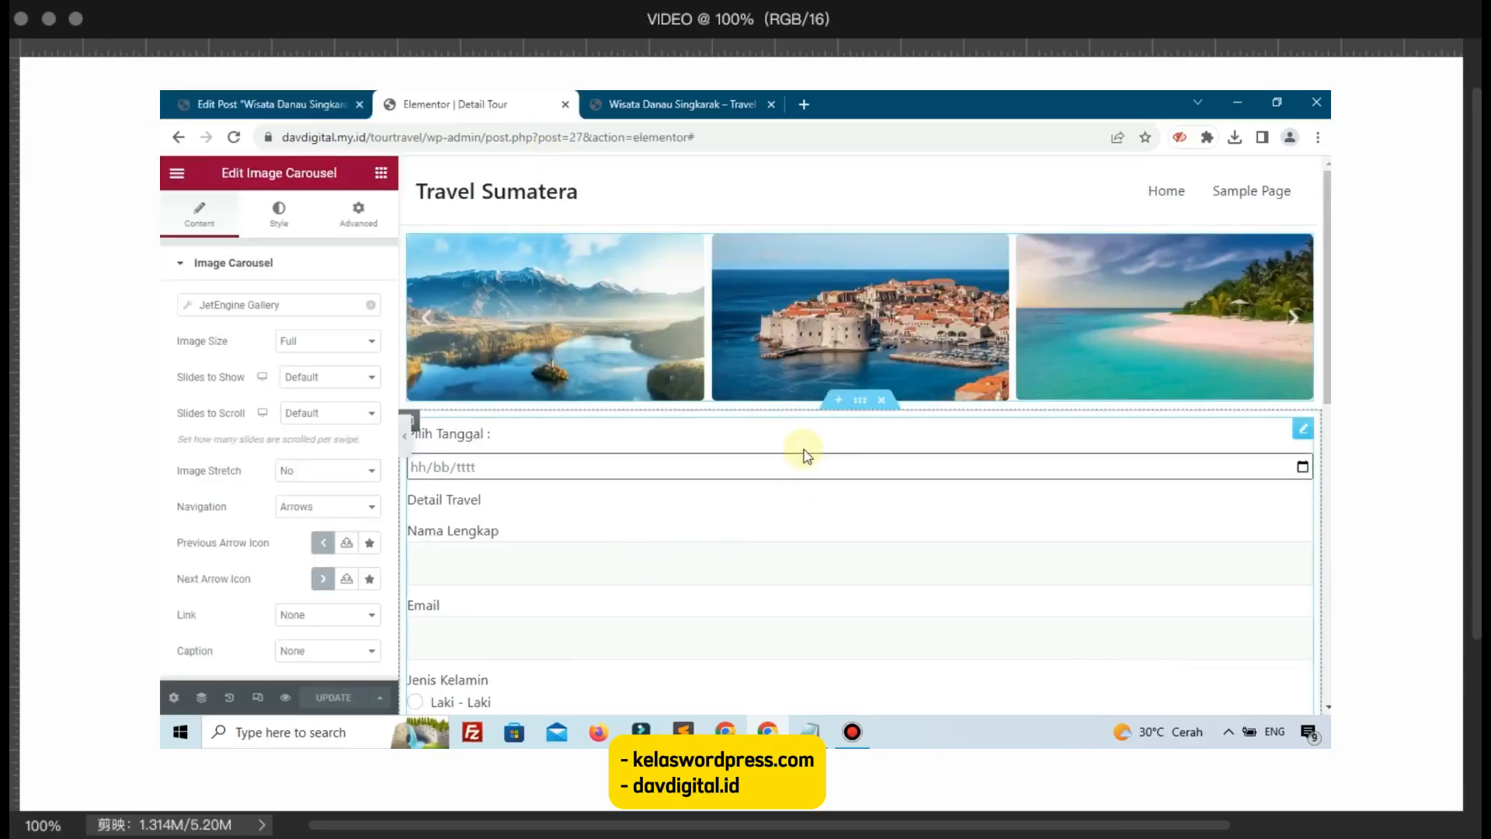
left_click(839, 401)
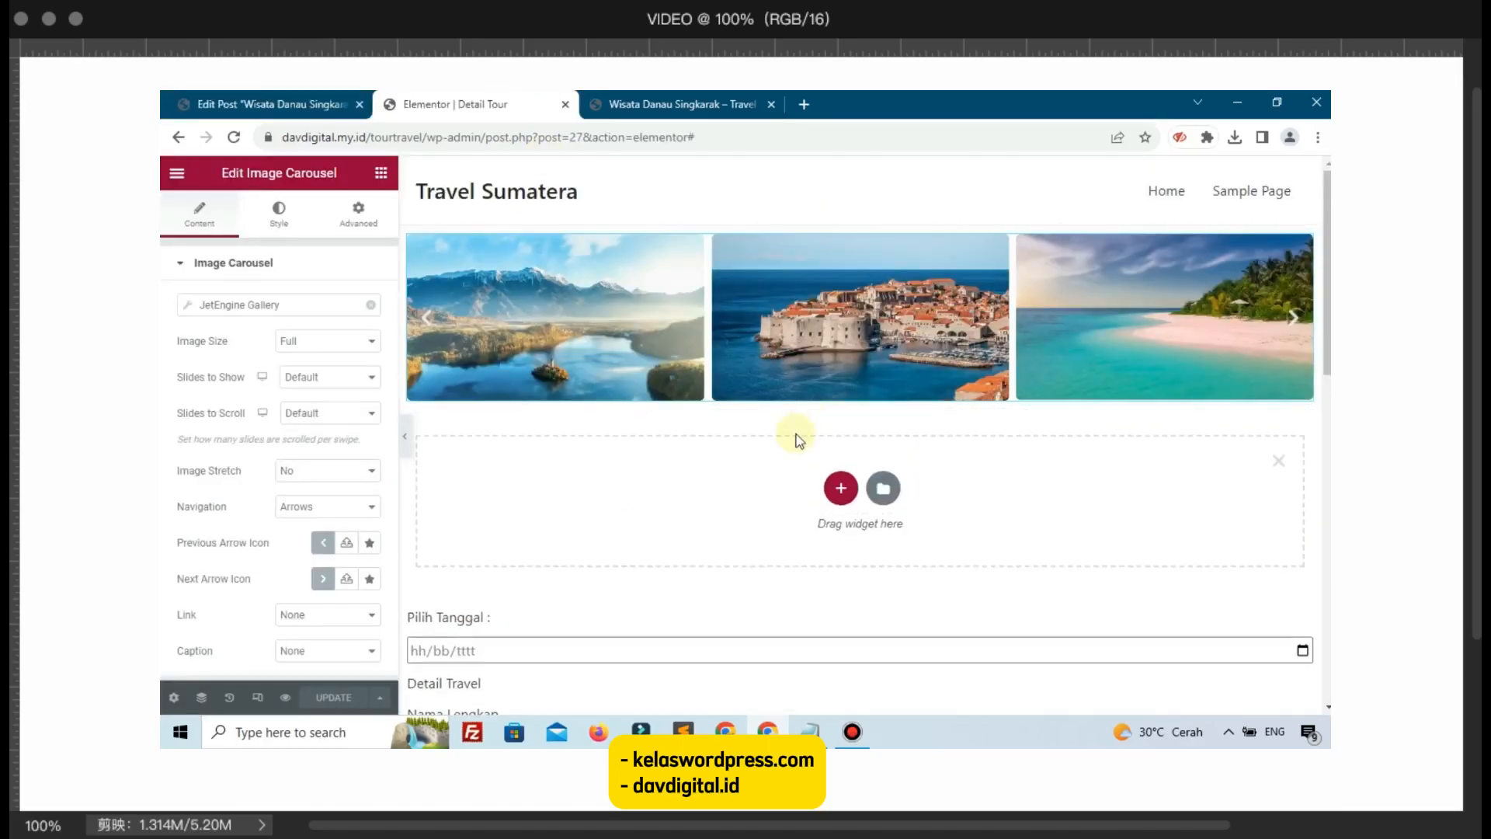
left_click(381, 172)
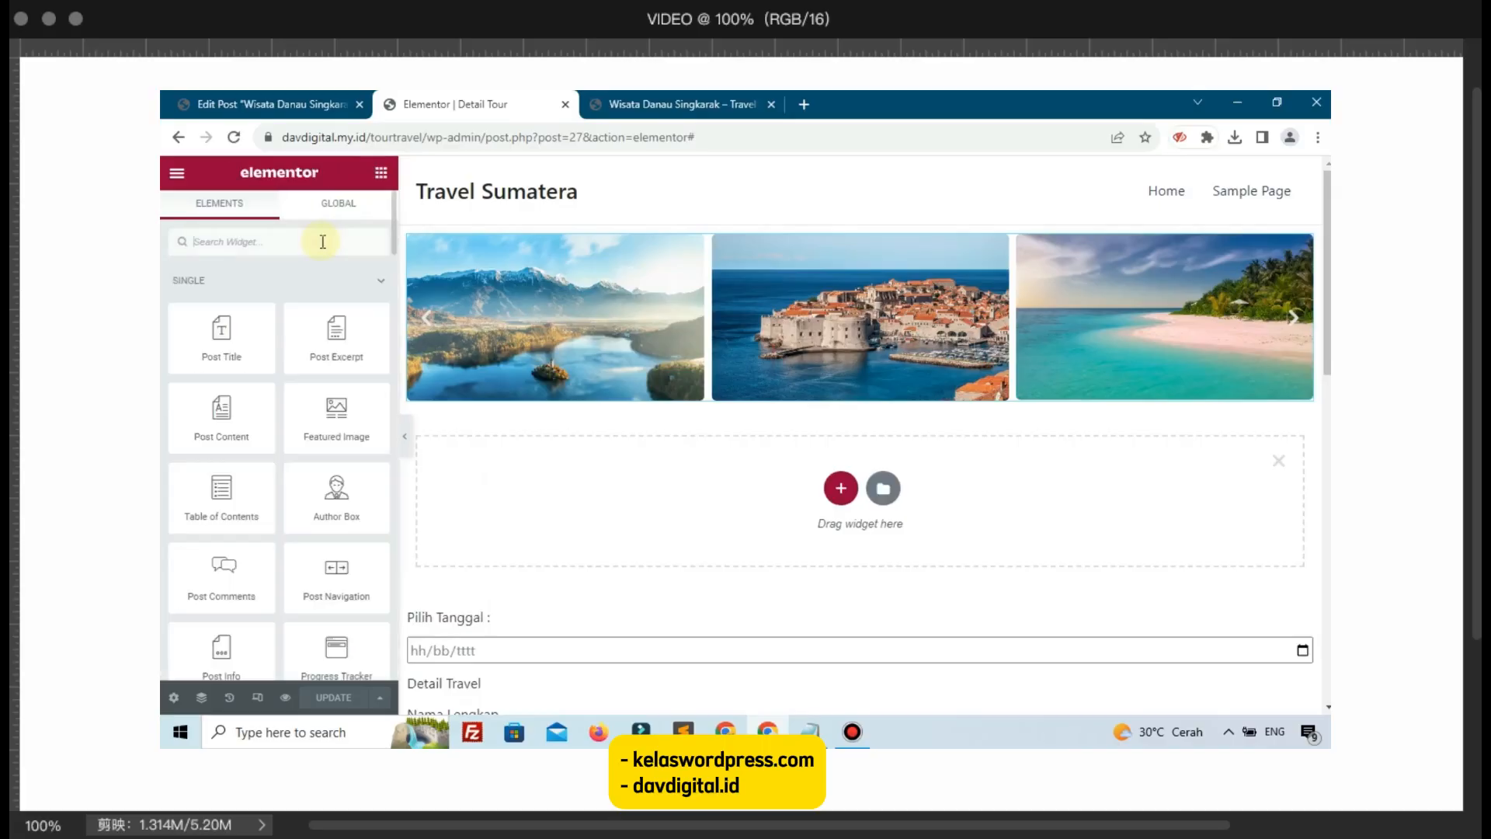
left_click(323, 242)
type("dyn")
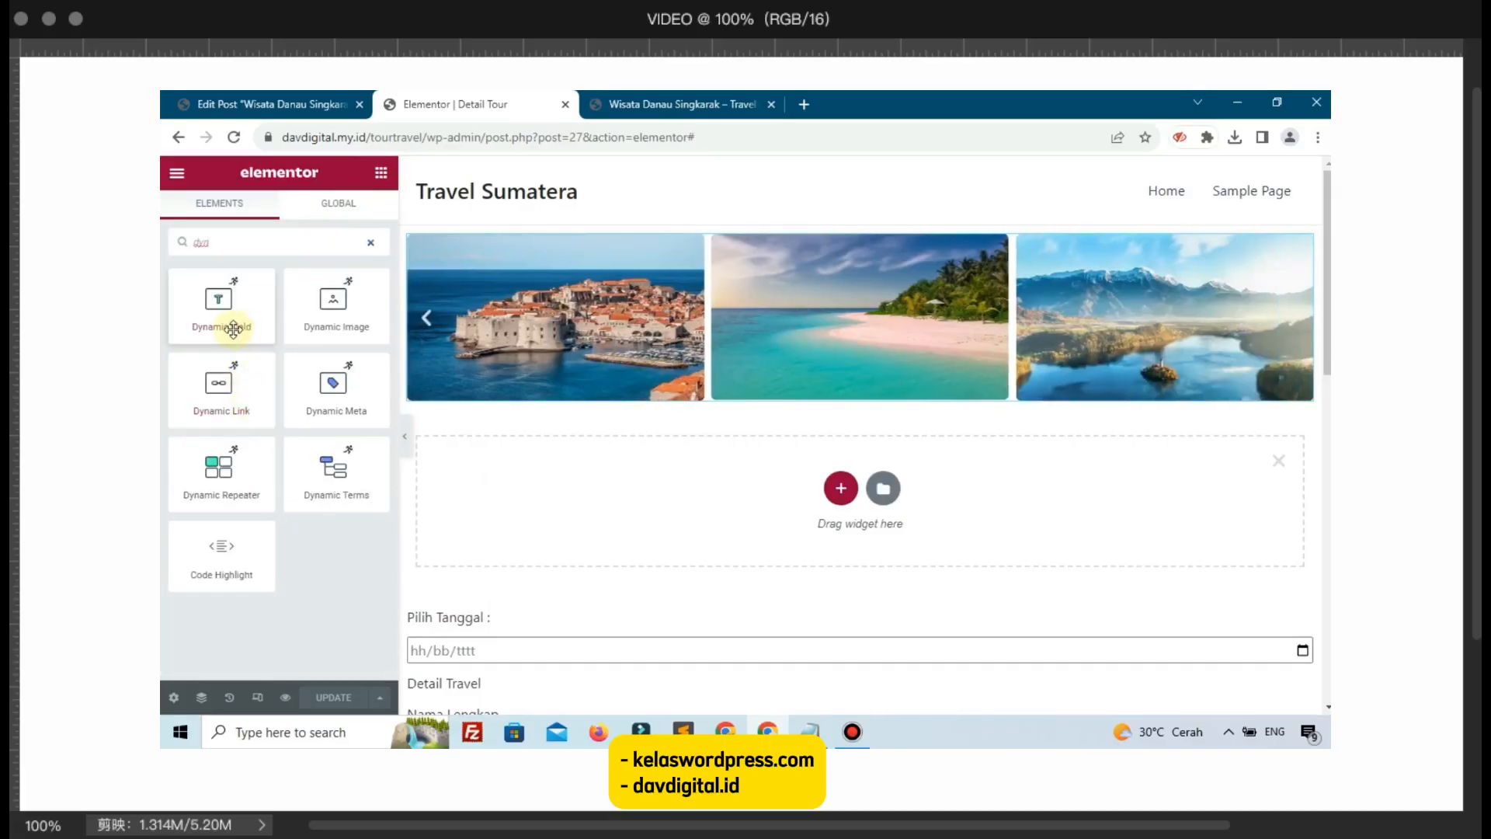
left_click_drag(233, 320, 607, 528)
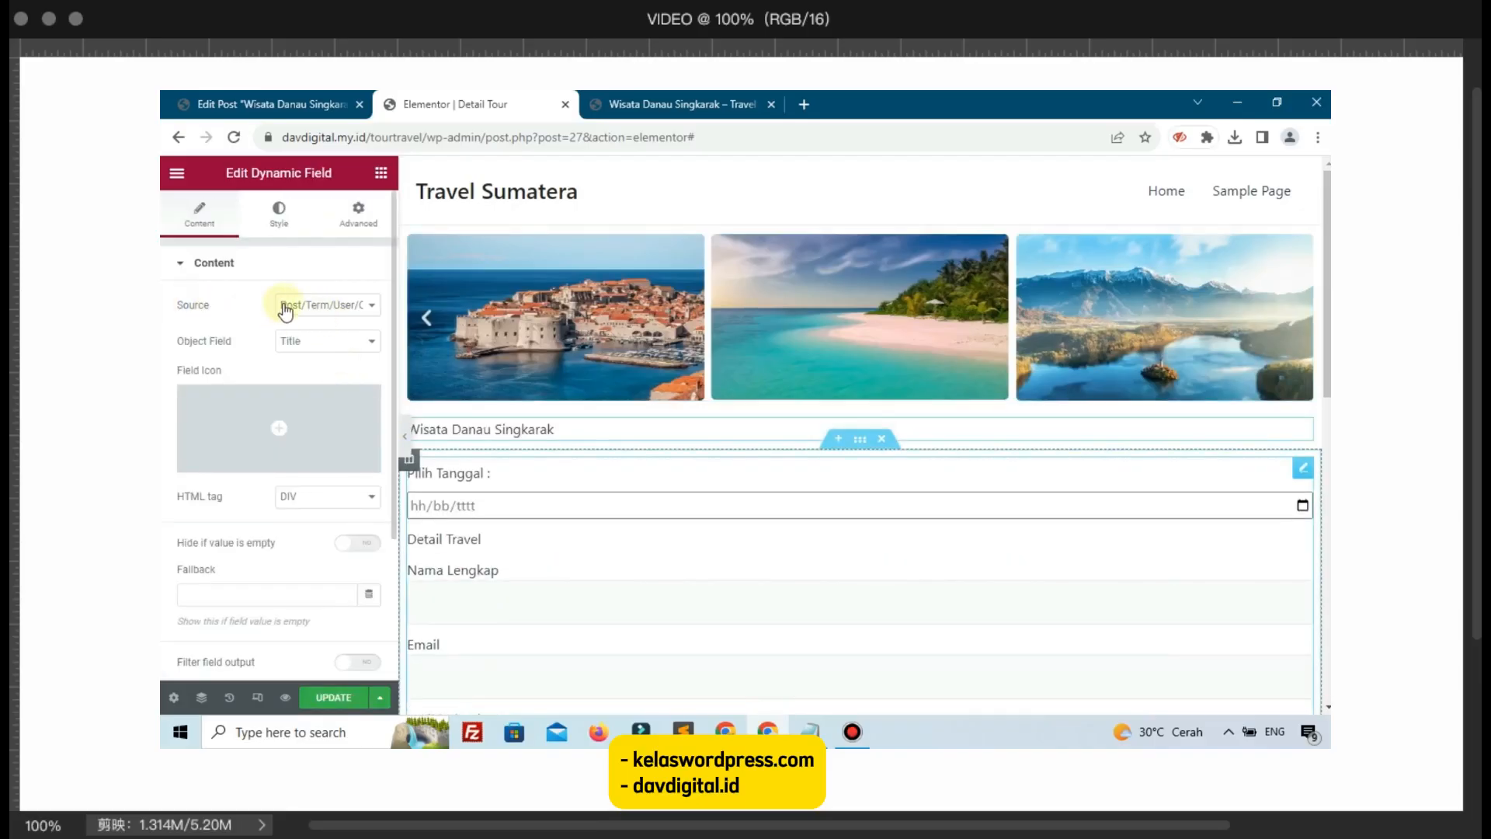
Step: Source the dynamic field from Meta Data using the Deskripsi meta field and update the template
left_click(286, 311)
left_click(293, 330)
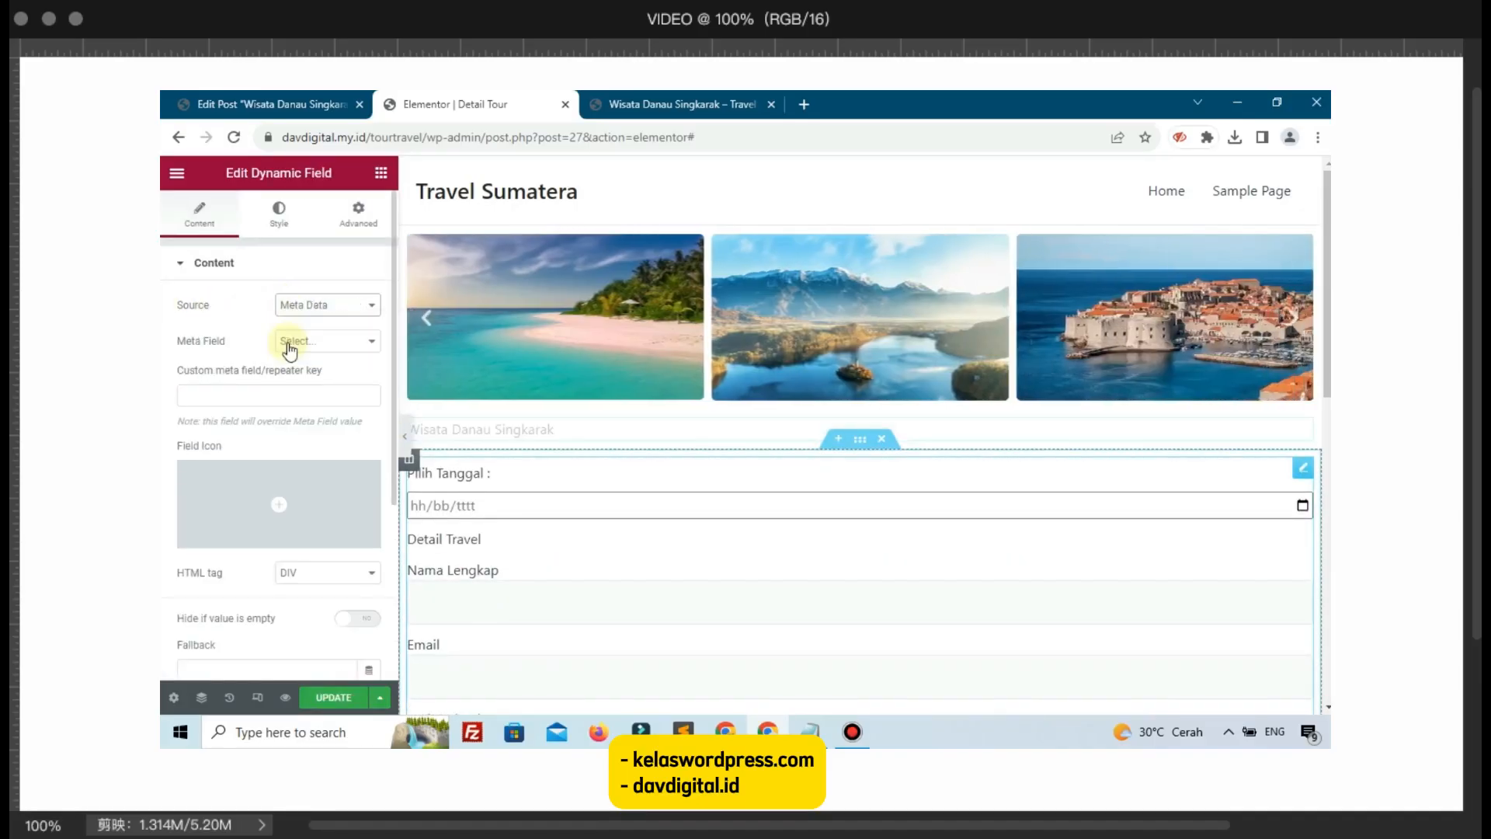
left_click(292, 345)
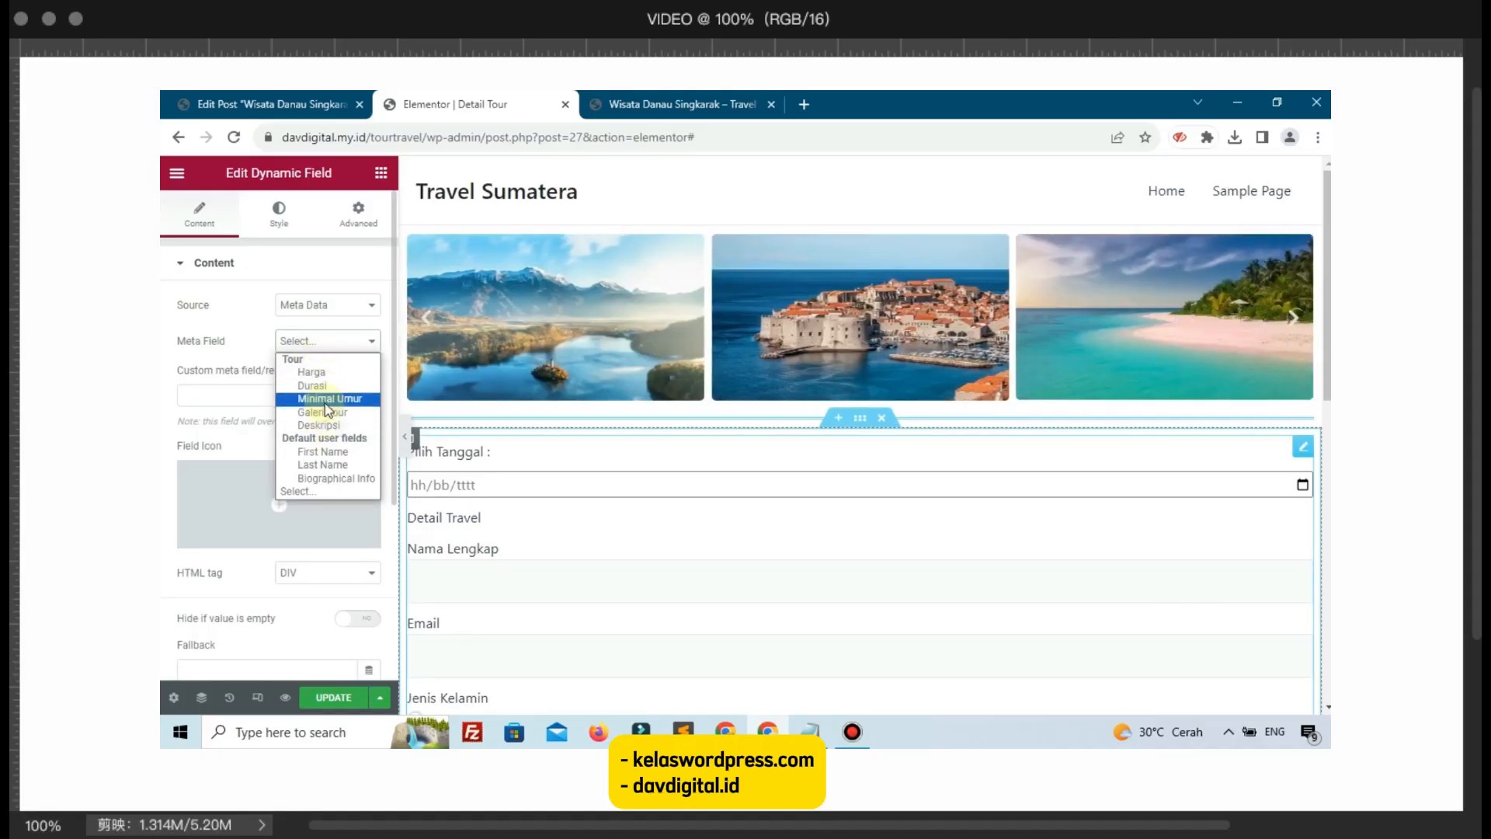
left_click(319, 426)
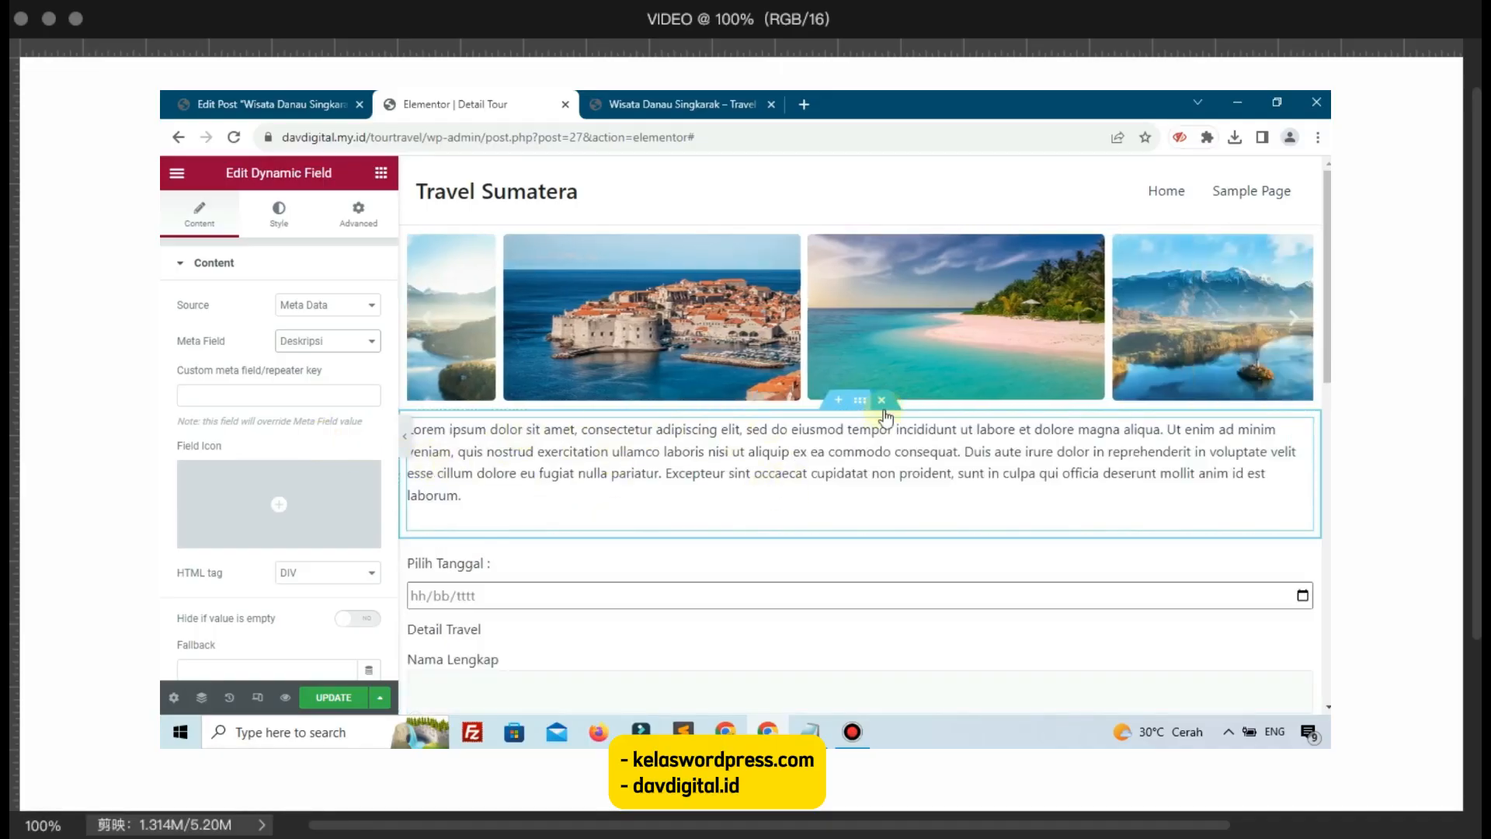
left_click(372, 696)
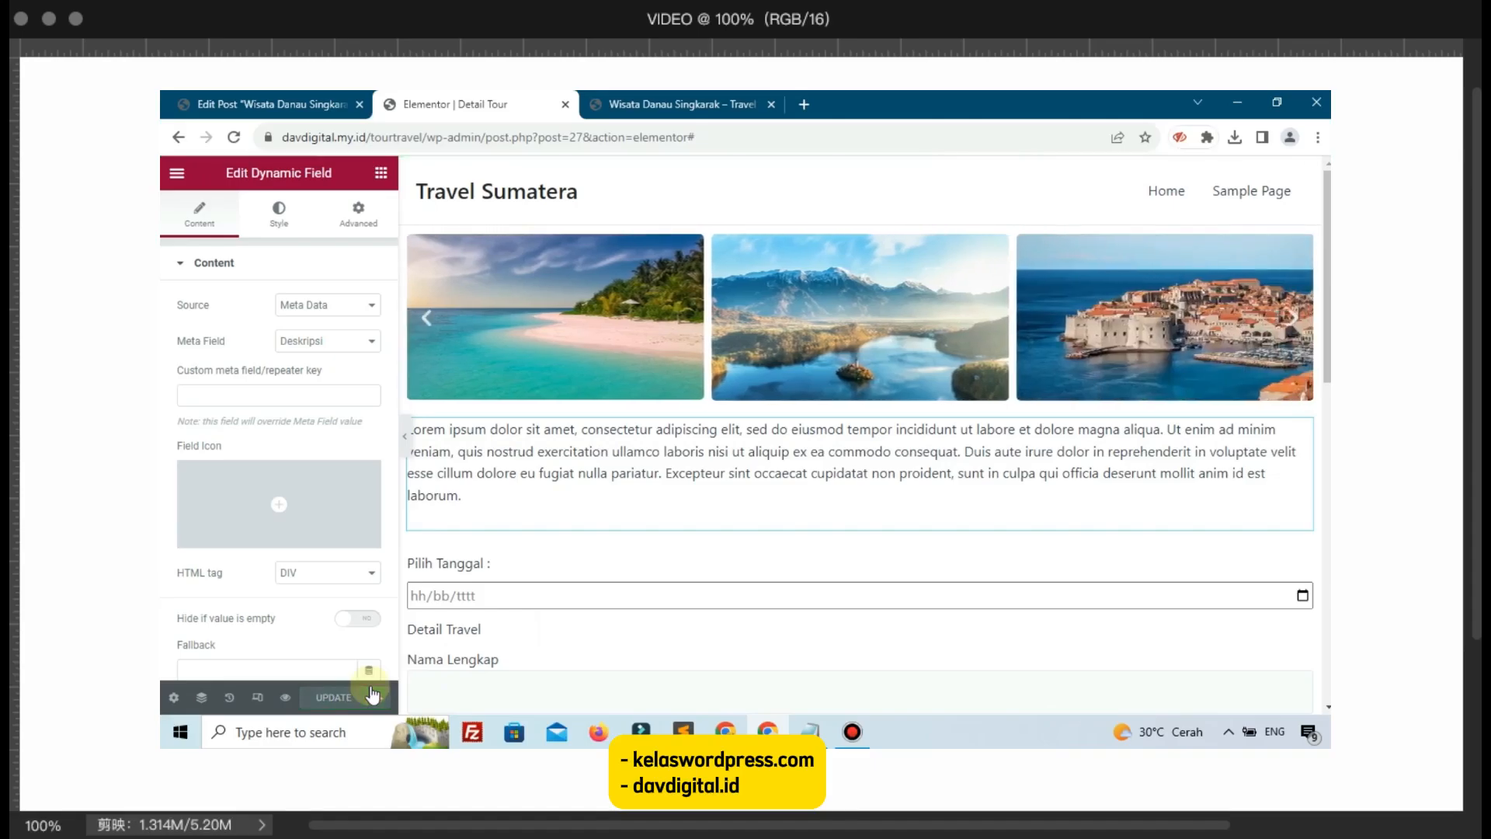
Step: Reload the live Wisata Danau Singkarak page to check the gallery carousel and description above the booking form
left_click(723, 104)
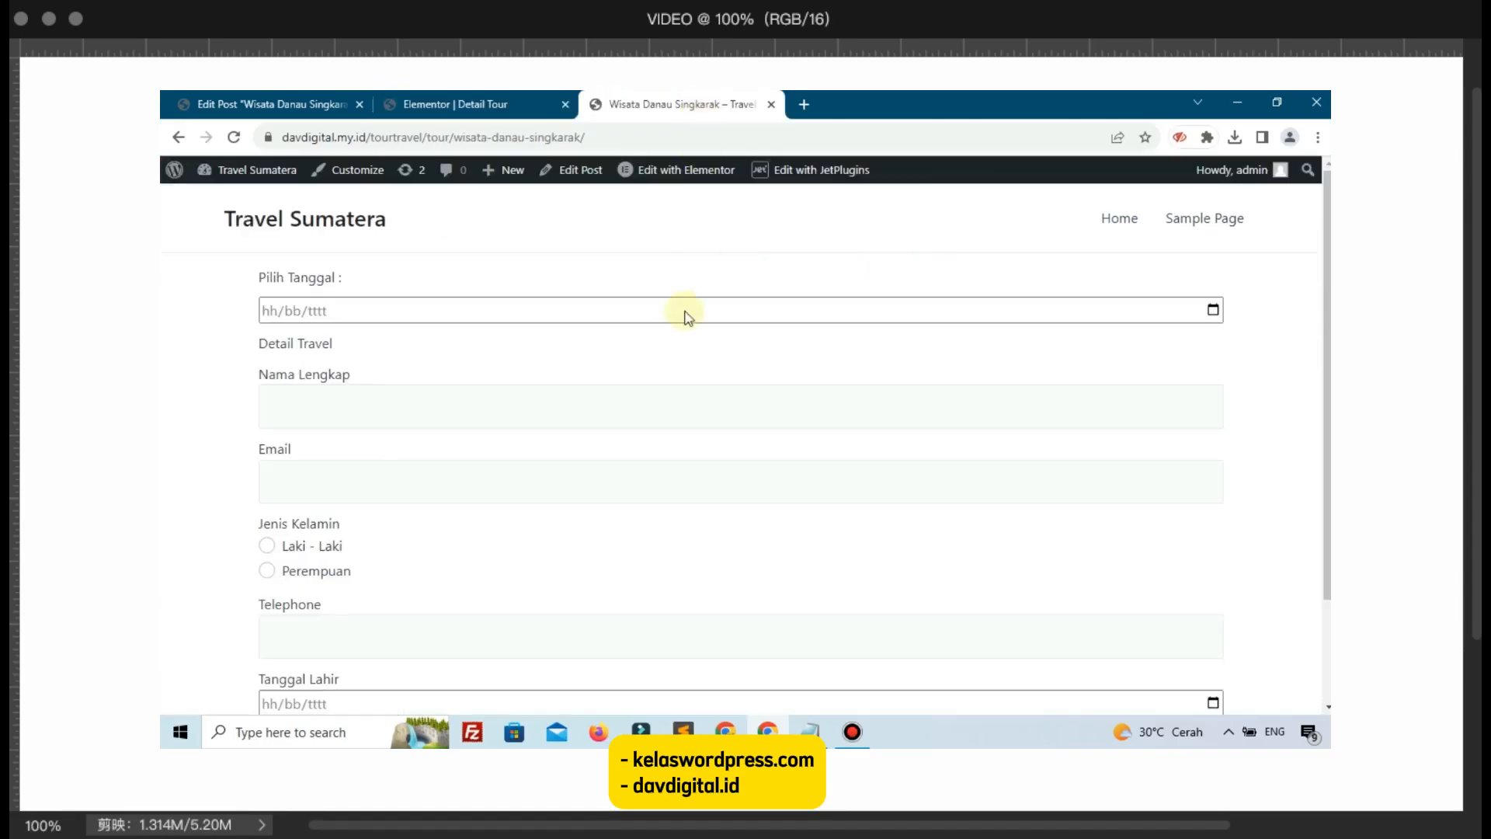
left_click(233, 138)
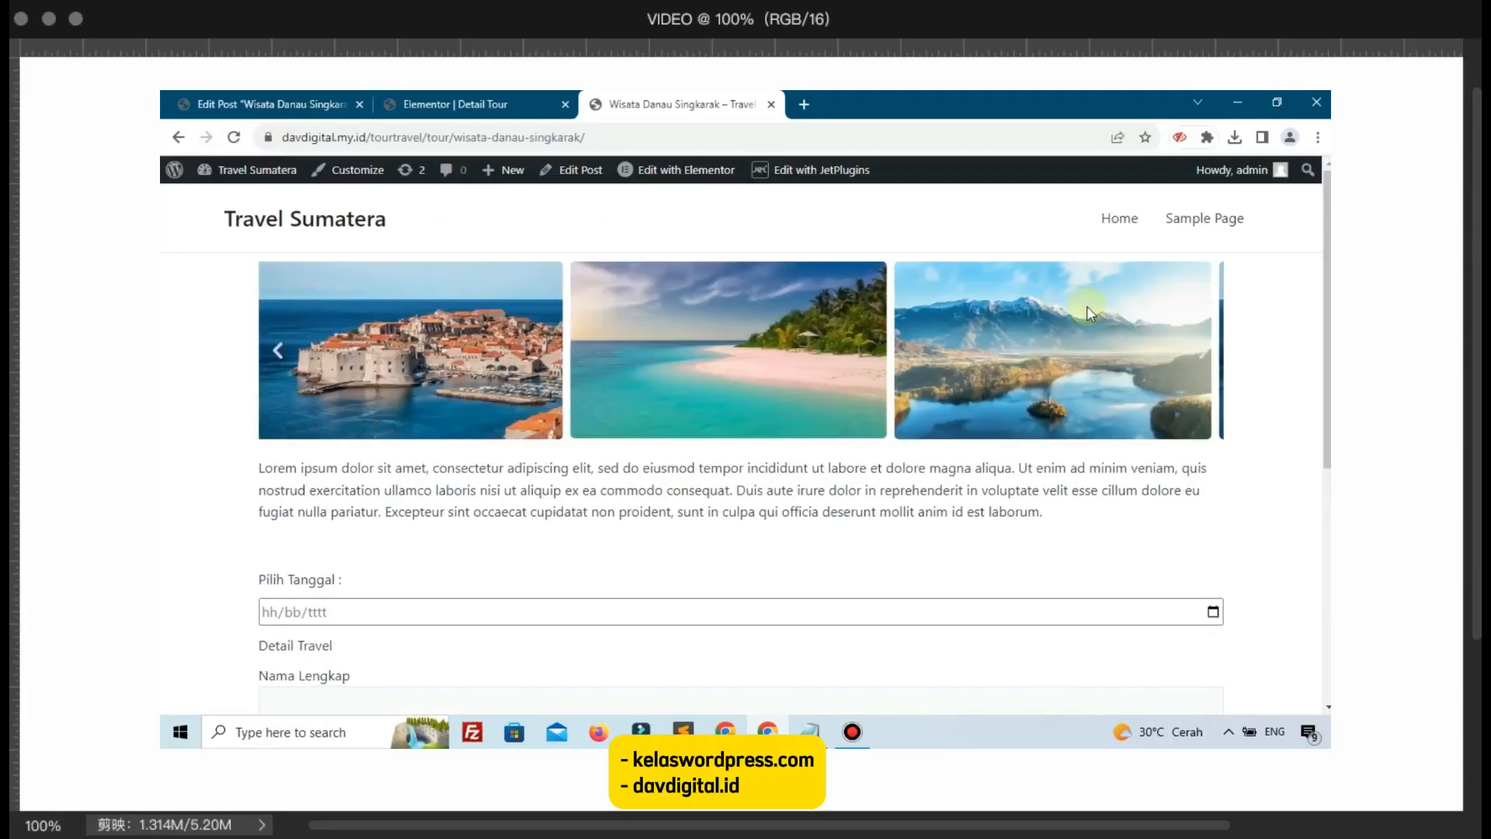
Step: Look over the Wisata Danau Singkarak tour's fields in its post editor once more and return to the Tour list
left_click(295, 103)
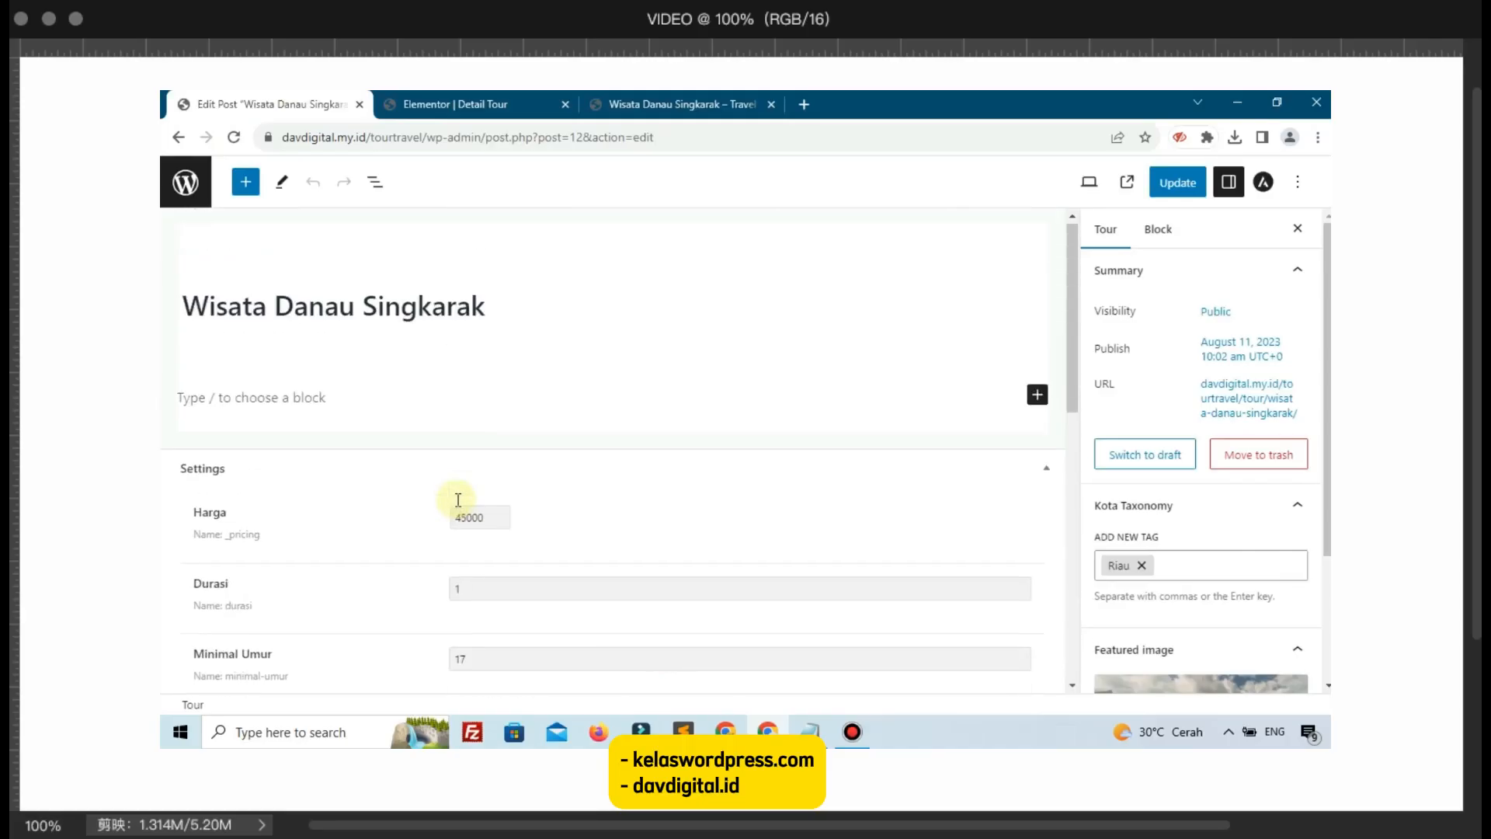
scroll(458, 500, "down", 8)
scroll(458, 503, "up", 8)
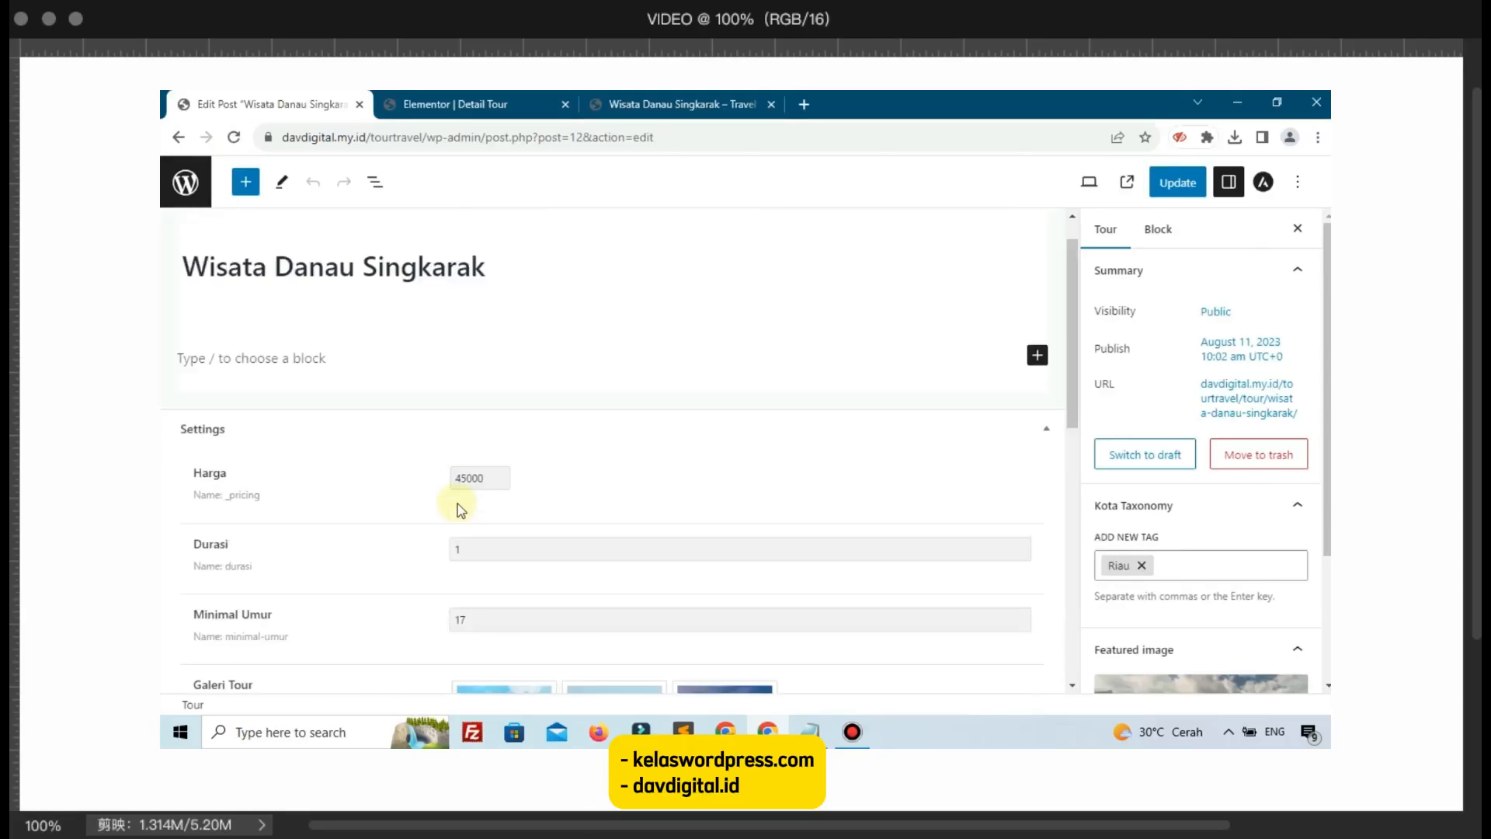
left_click(186, 182)
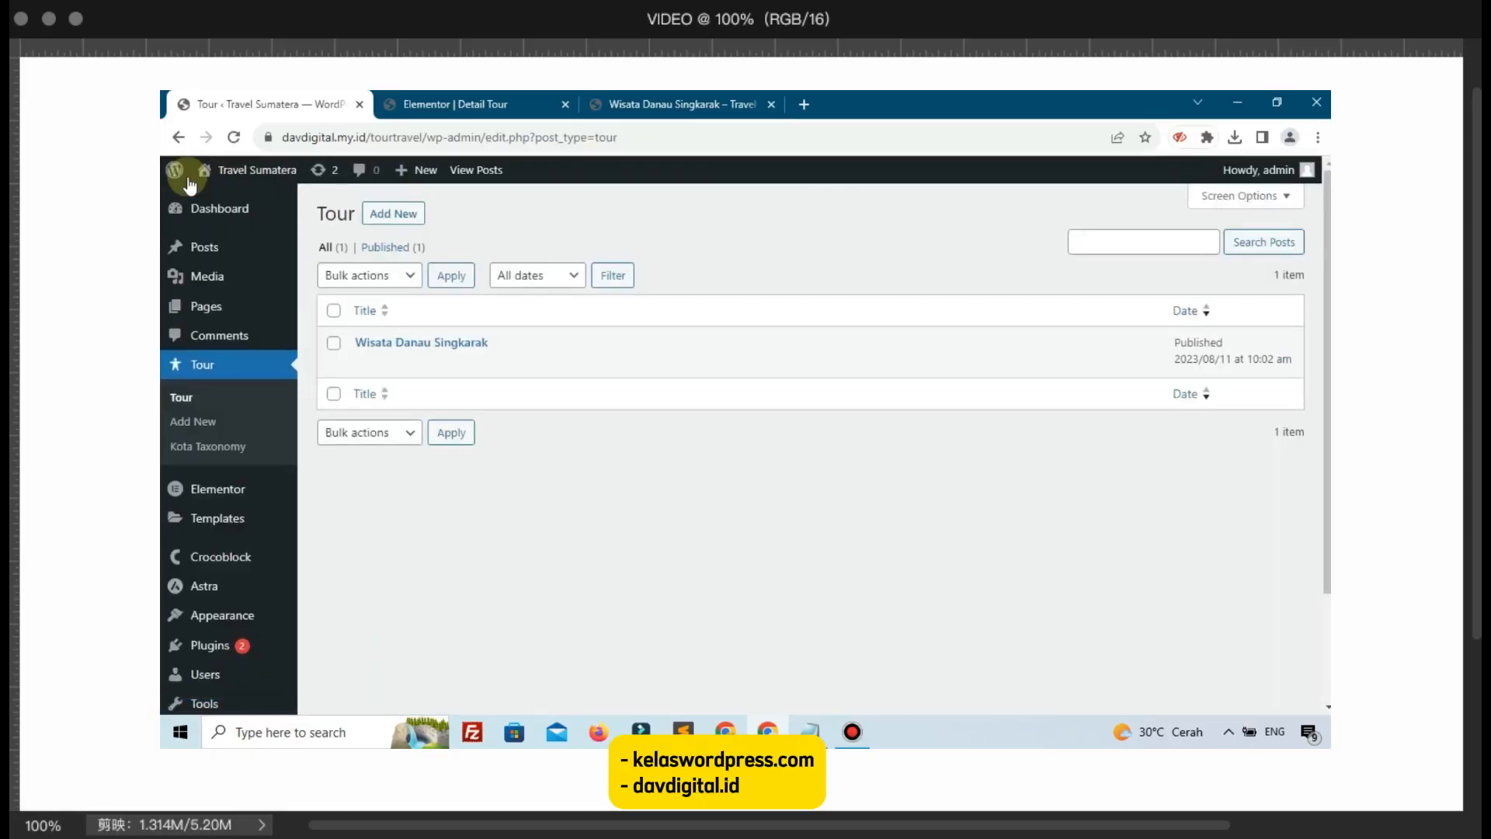
mouse_move(190, 185)
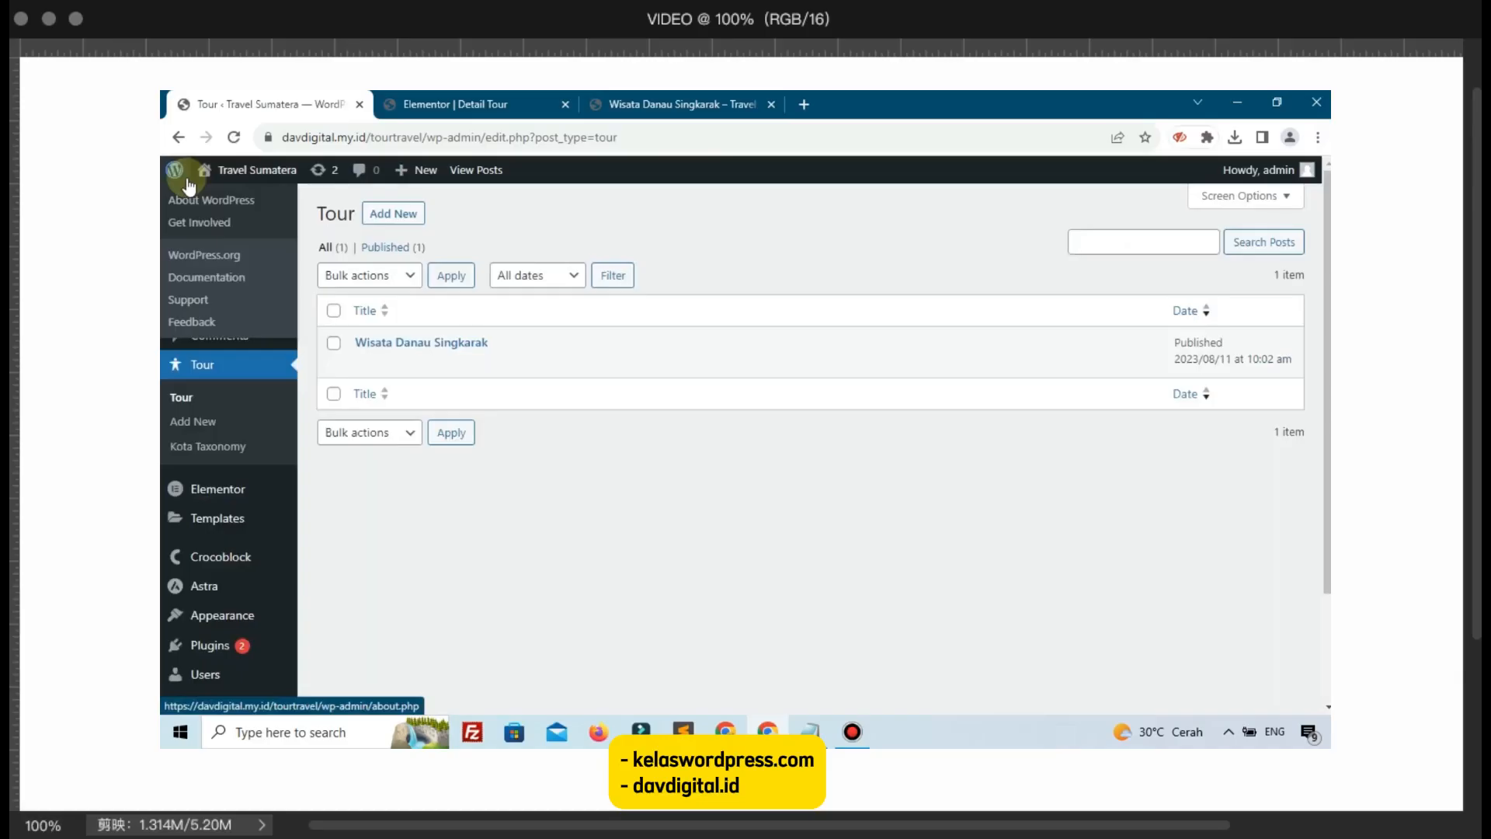